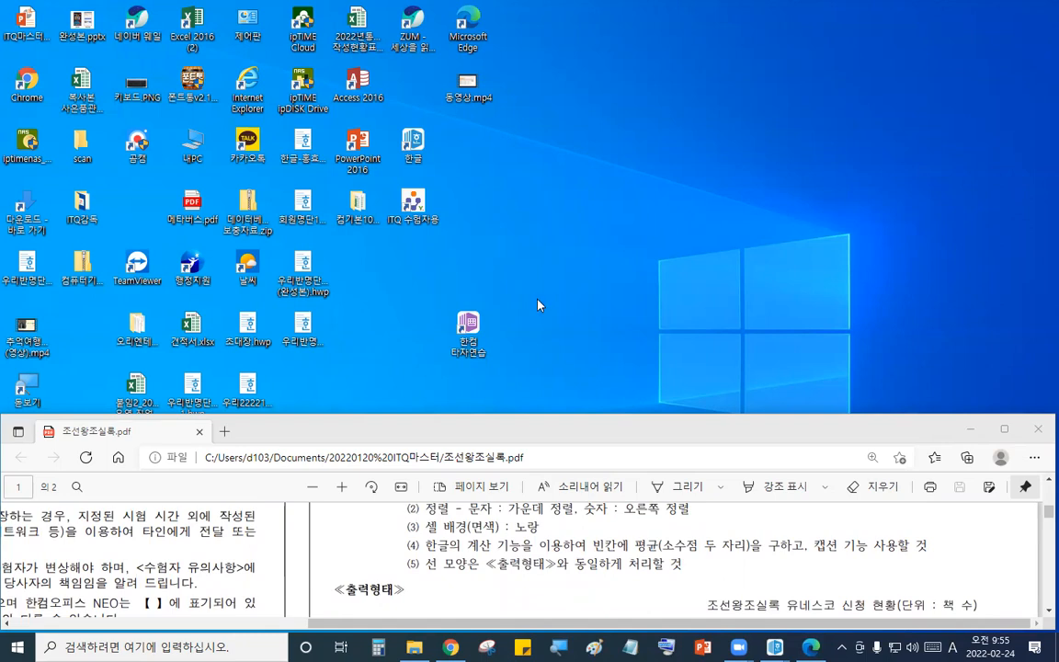
- Launch the ITQ examinee program, register with the examinee's exam number and confirm the examinee information
{"action": "double_click", "coordinate": [419, 206]}
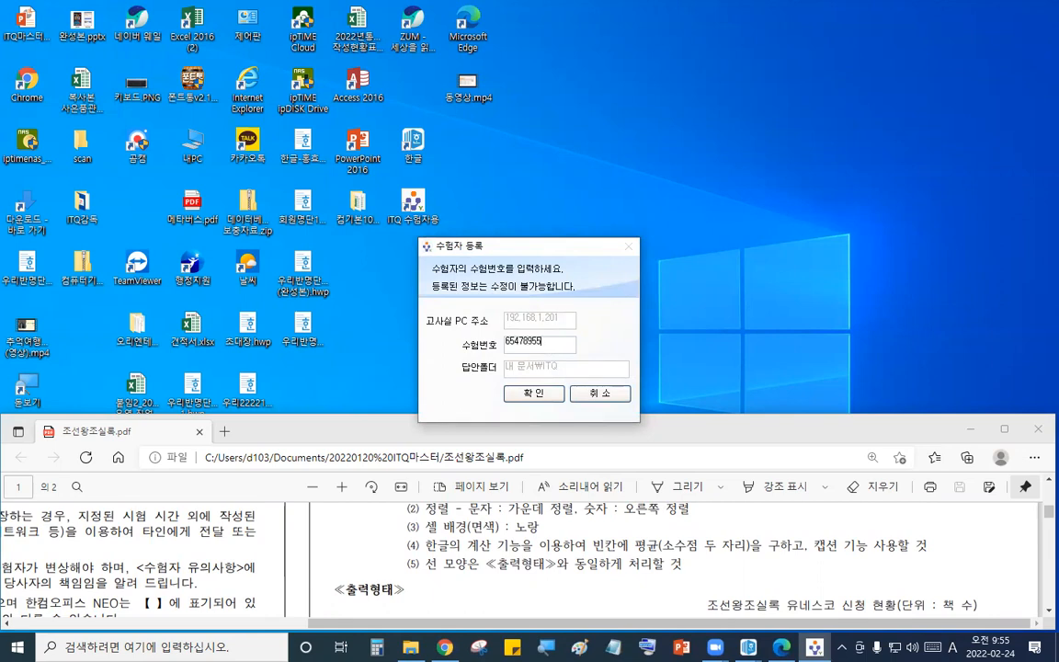
{"action": "left_click", "coordinate": [533, 392]}
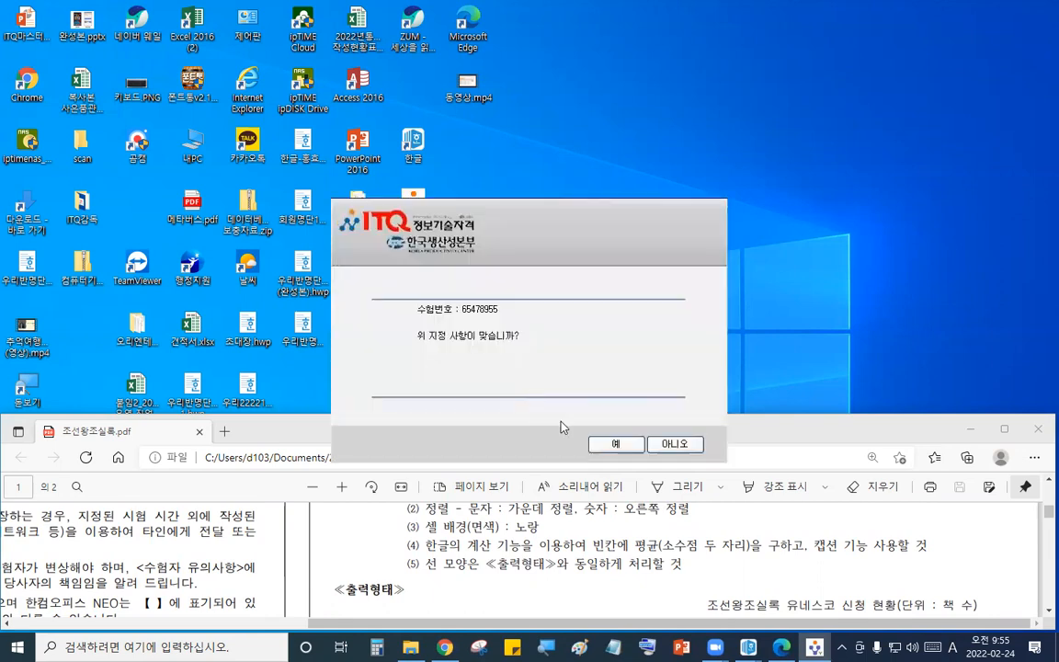
{"action": "left_click", "coordinate": [560, 403]}
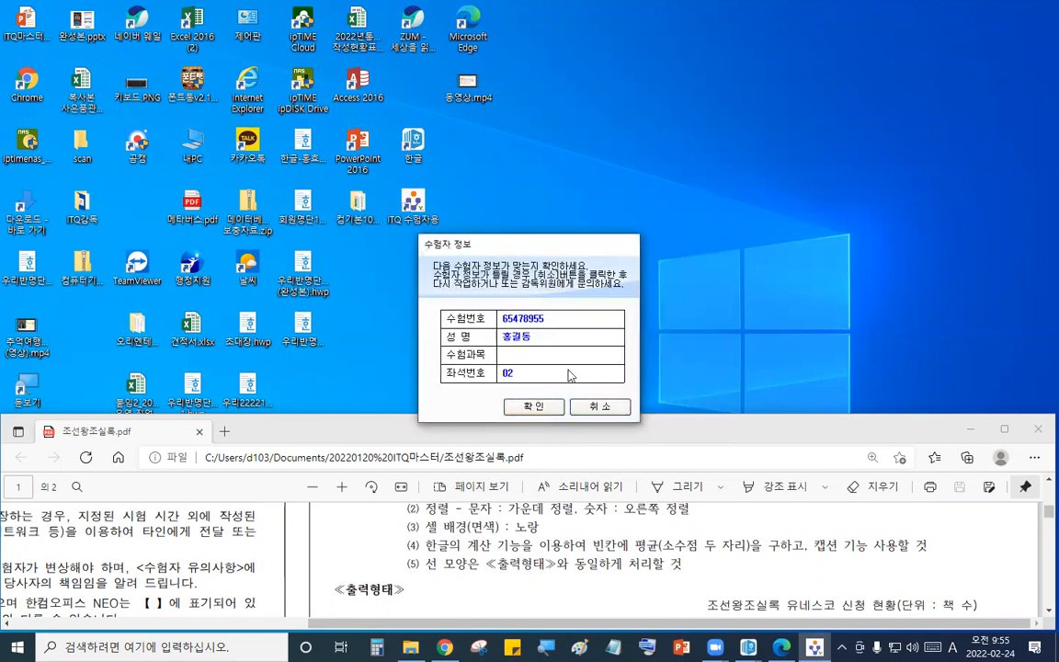
{"action": "left_click", "coordinate": [532, 407]}
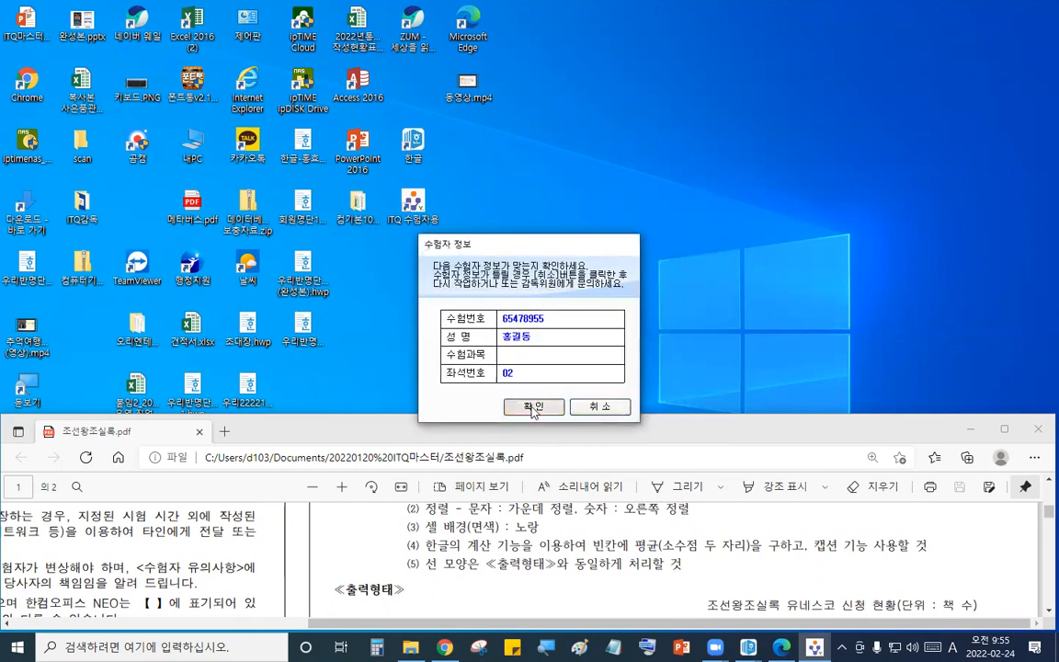
{"action": "left_click", "coordinate": [563, 234]}
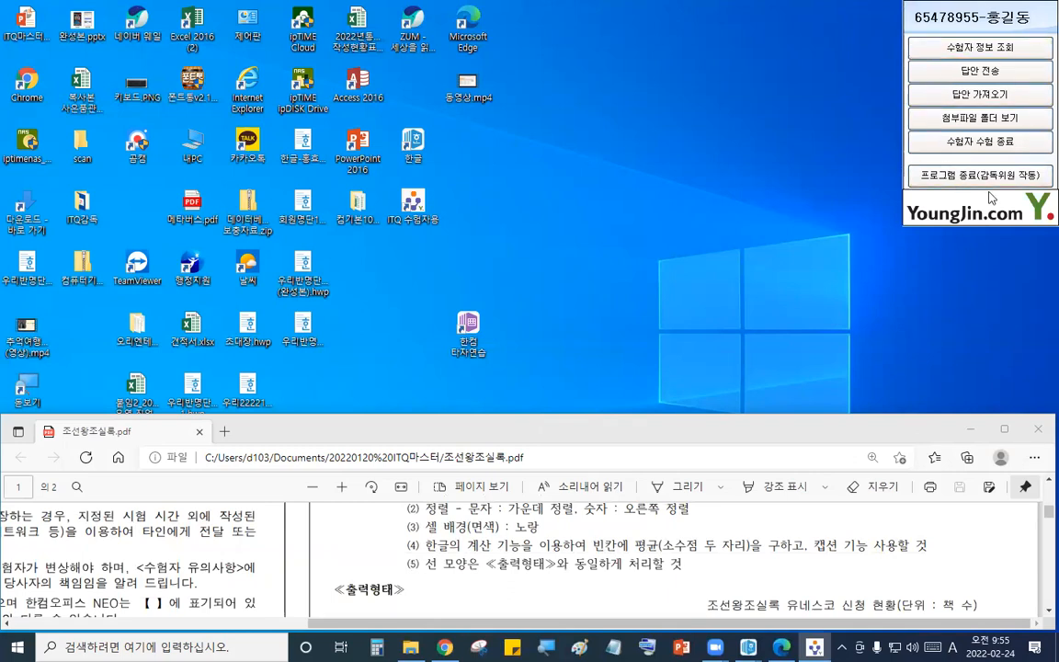
- Open a blank Hangul document and save it in Documents\ITQ named with the exam number and examinee name, replacing the existing file
{"action": "double_click", "coordinate": [425, 165]}
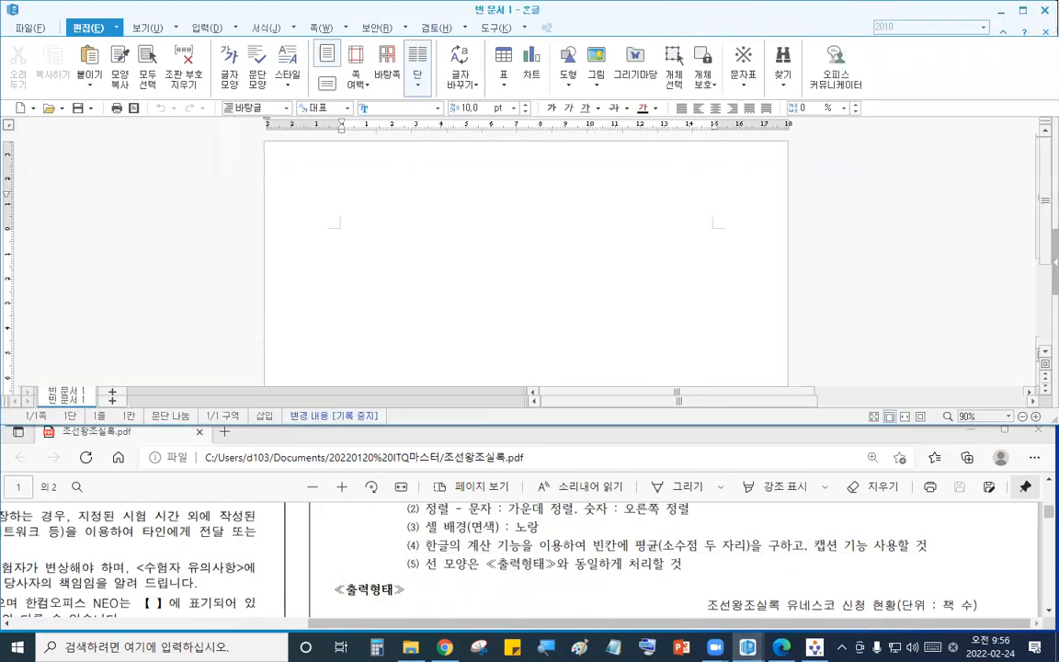
{"action": "left_click_drag", "start_coordinate": [1046, 390], "coordinate": [1040, 485]}
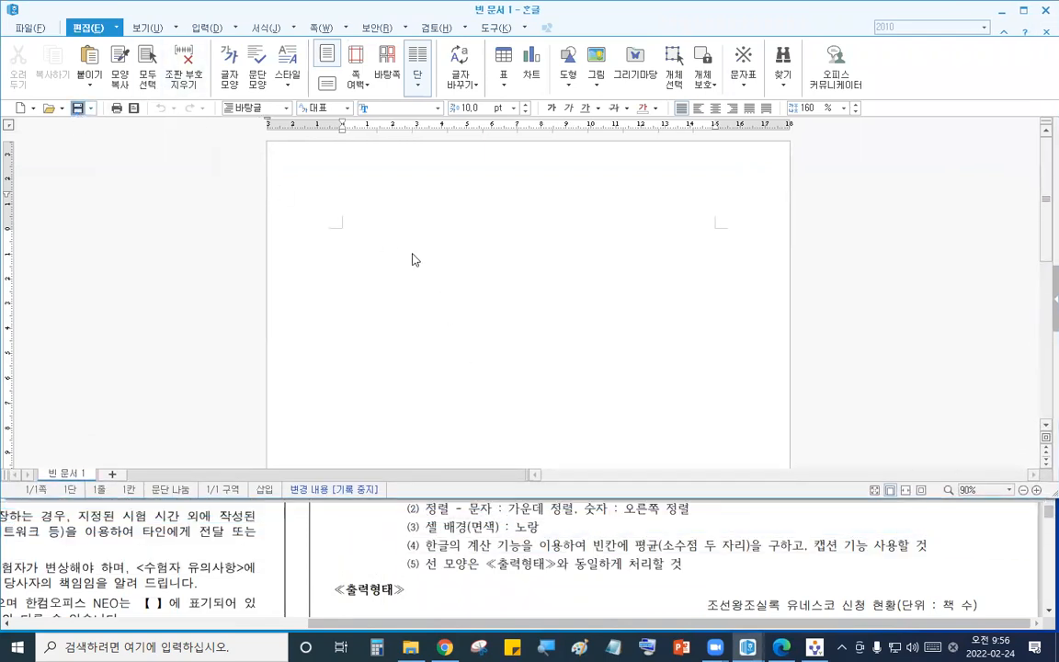
{"action": "key", "text": "alt+v"}
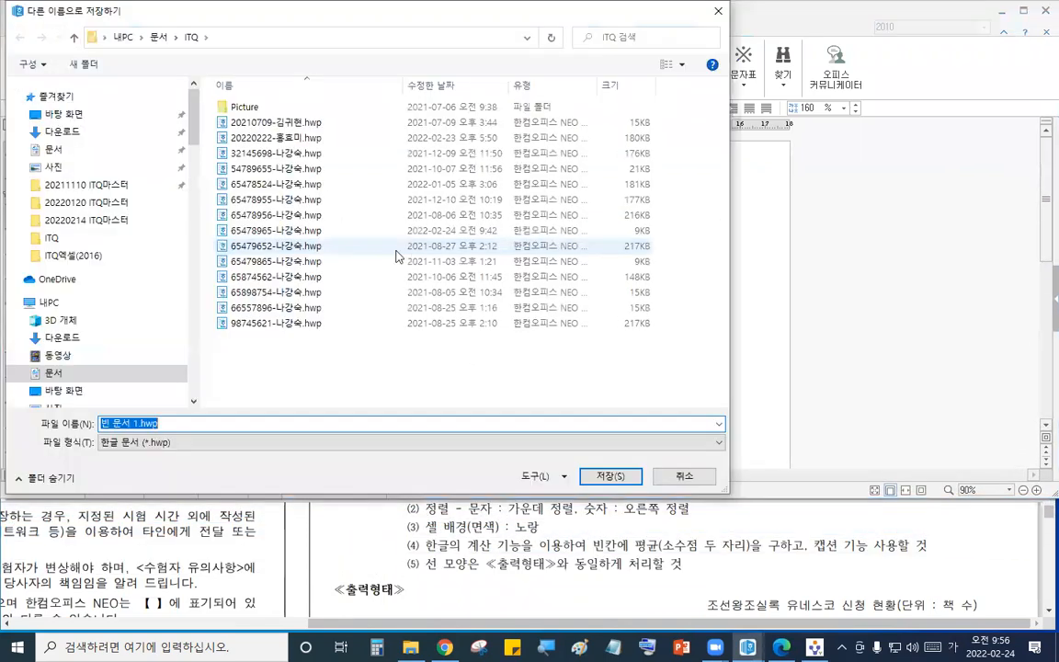
{"action": "left_click", "coordinate": [78, 150]}
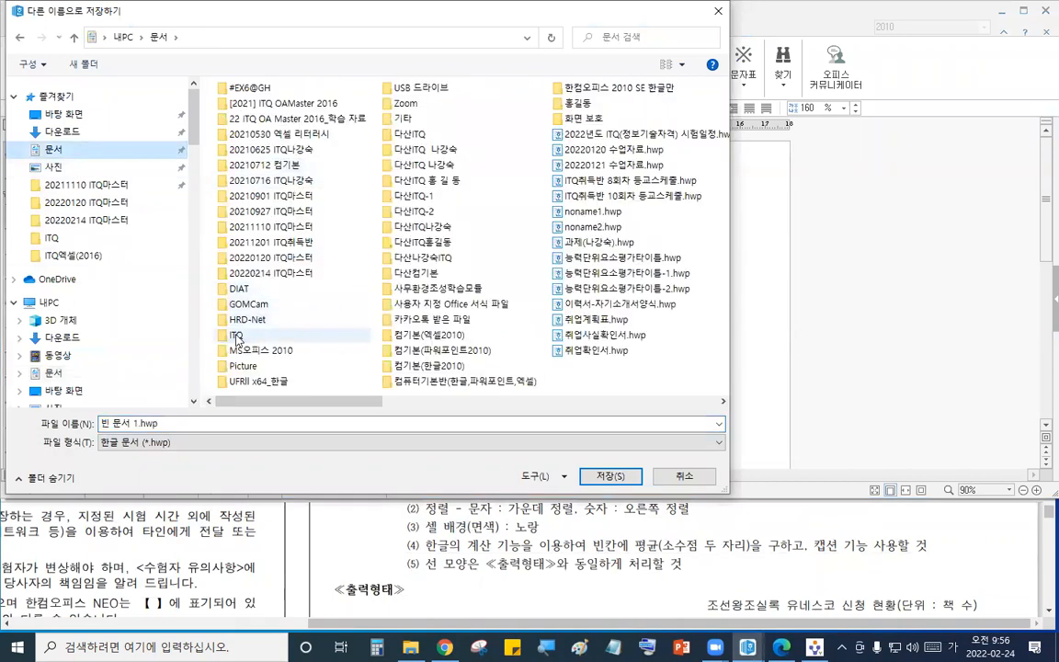
{"action": "double_click", "coordinate": [235, 339]}
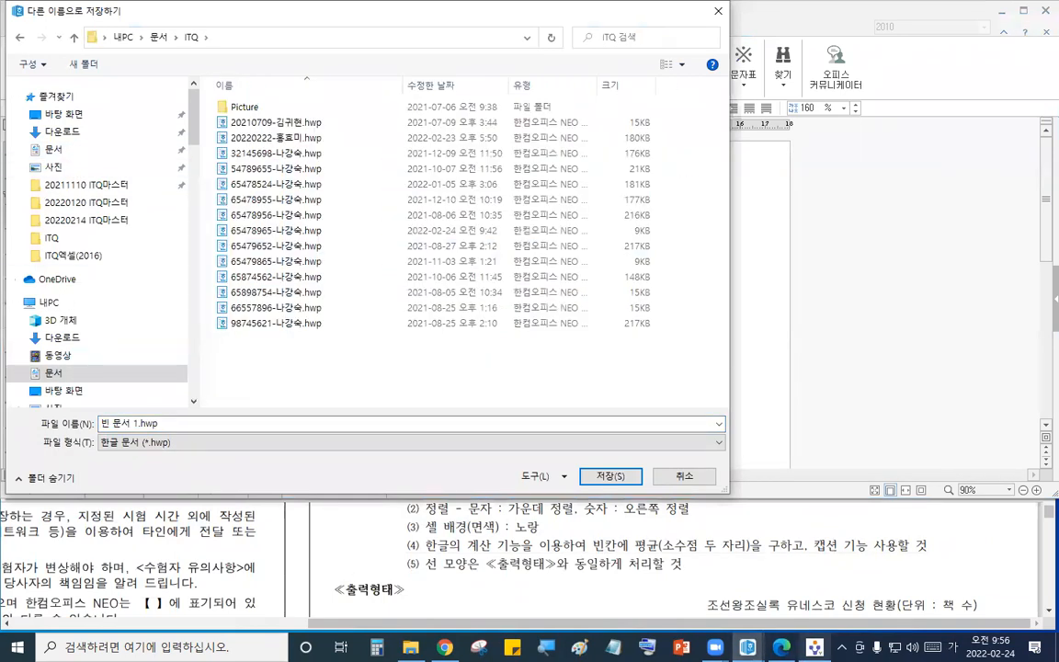
{"action": "left_click", "coordinate": [815, 647]}
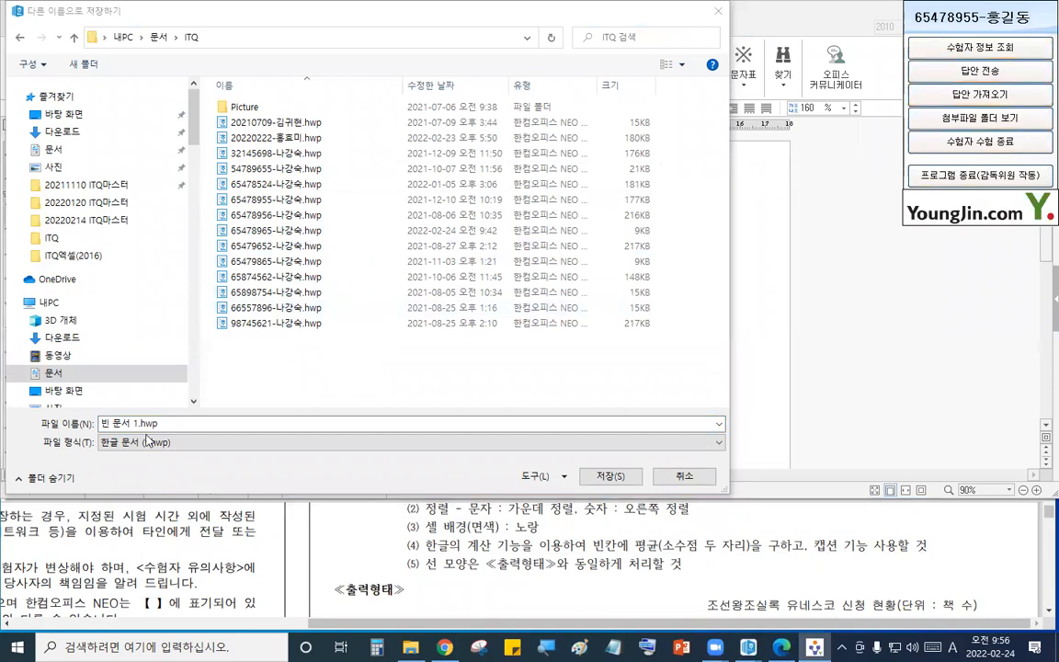
{"action": "left_click", "coordinate": [72, 419]}
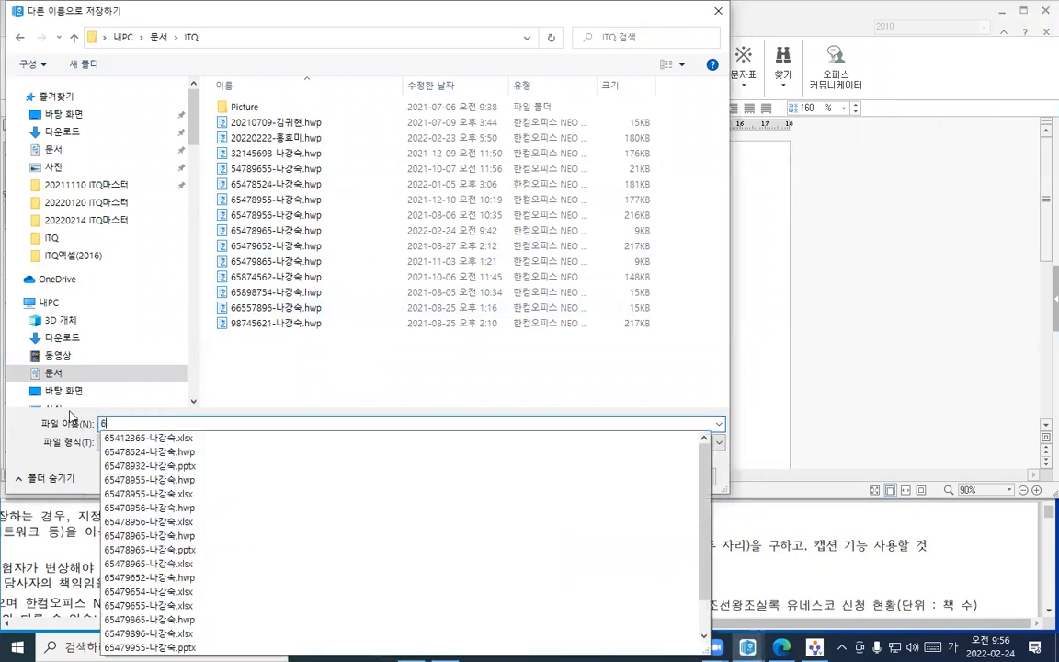
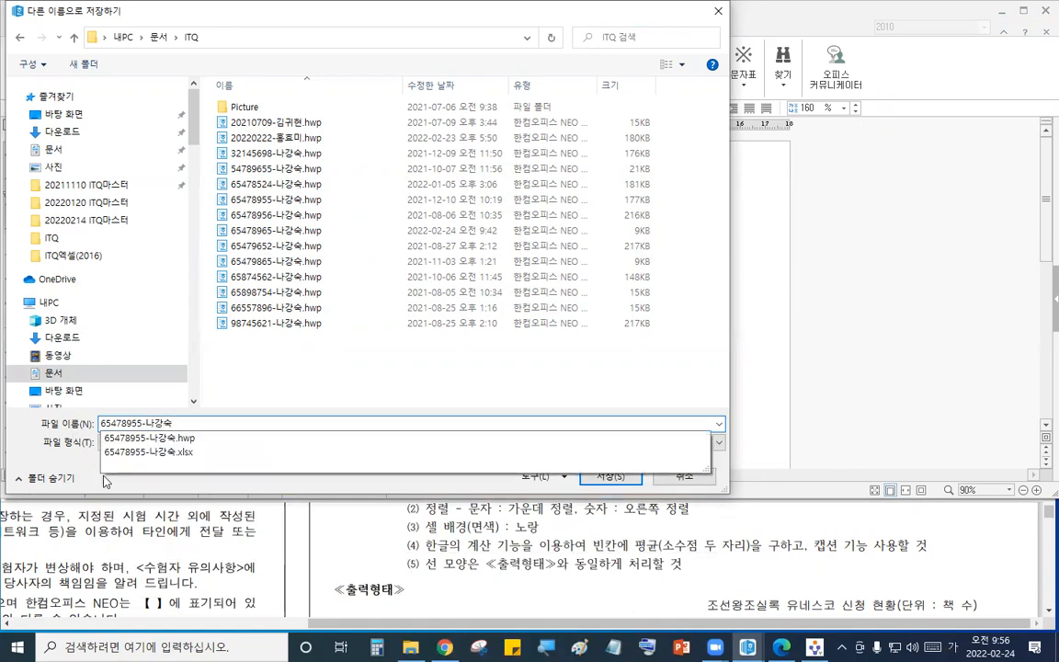
{"action": "left_click", "coordinate": [82, 427]}
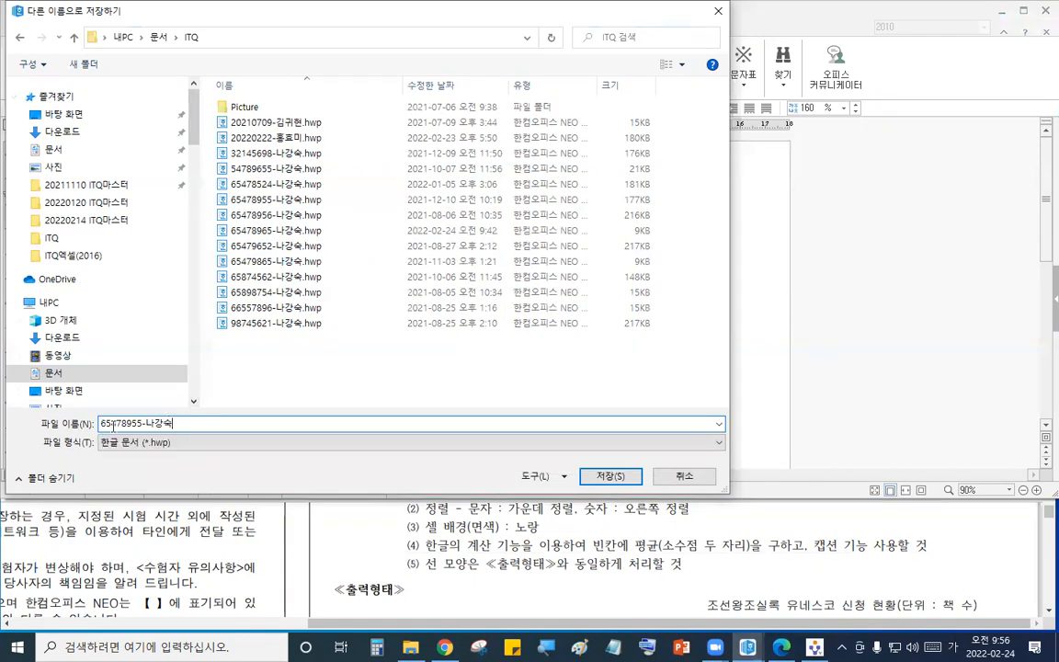
{"action": "left_click", "coordinate": [606, 481]}
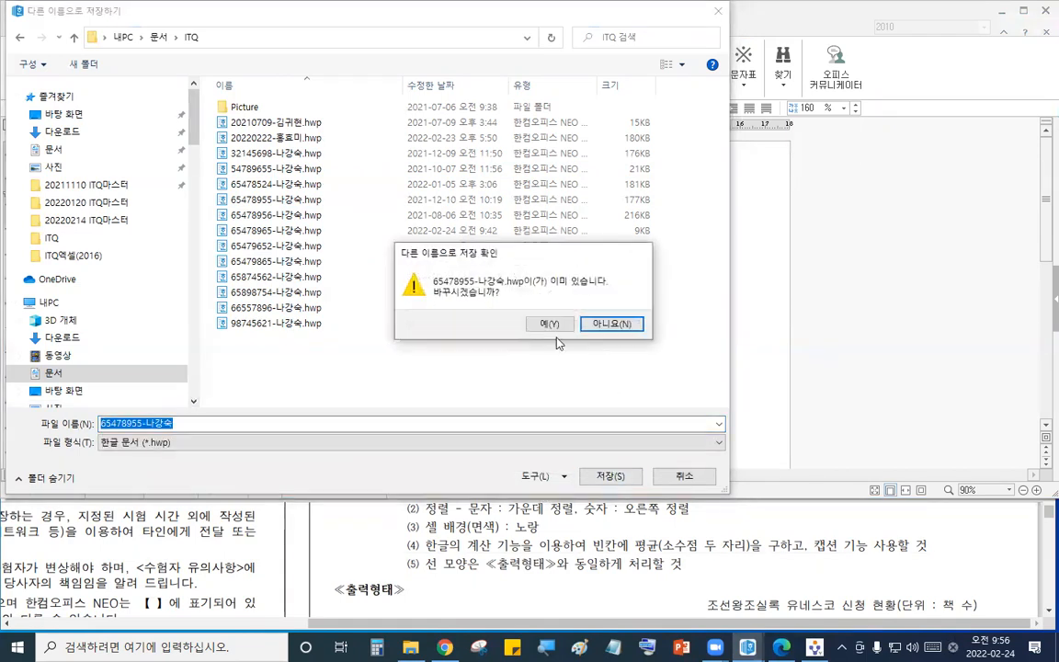
{"action": "left_click", "coordinate": [552, 325]}
{"action": "left_click", "coordinate": [814, 646]}
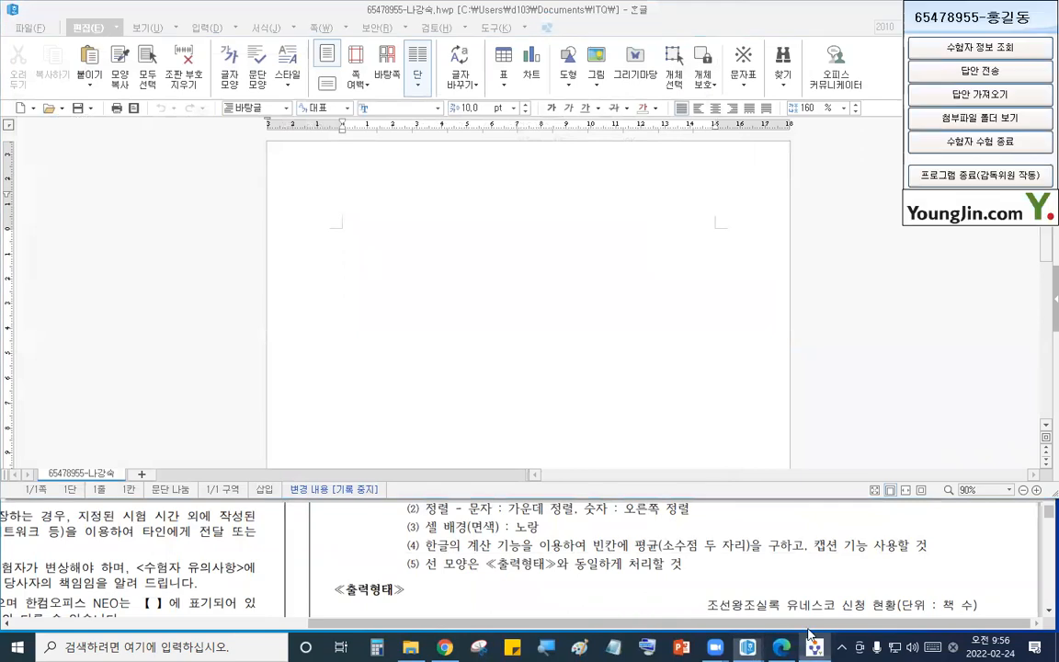
- Open the answer-file transmission dialog from the exam panel to check the file list, and close it
{"action": "left_click", "coordinate": [965, 73]}
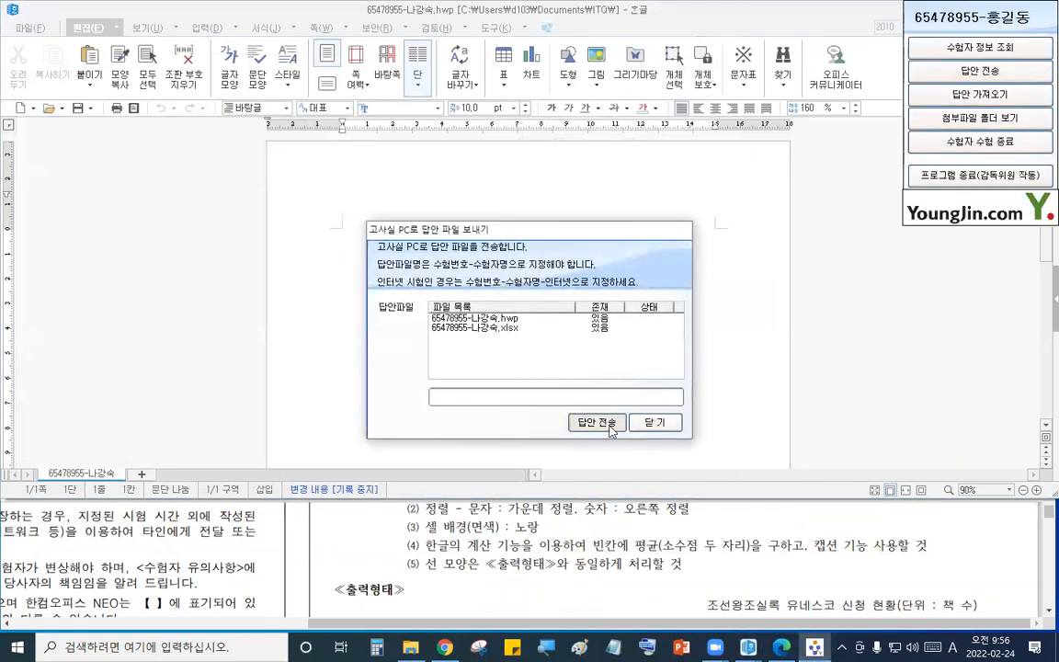
{"action": "left_click", "coordinate": [655, 422]}
{"action": "left_click", "coordinate": [420, 239]}
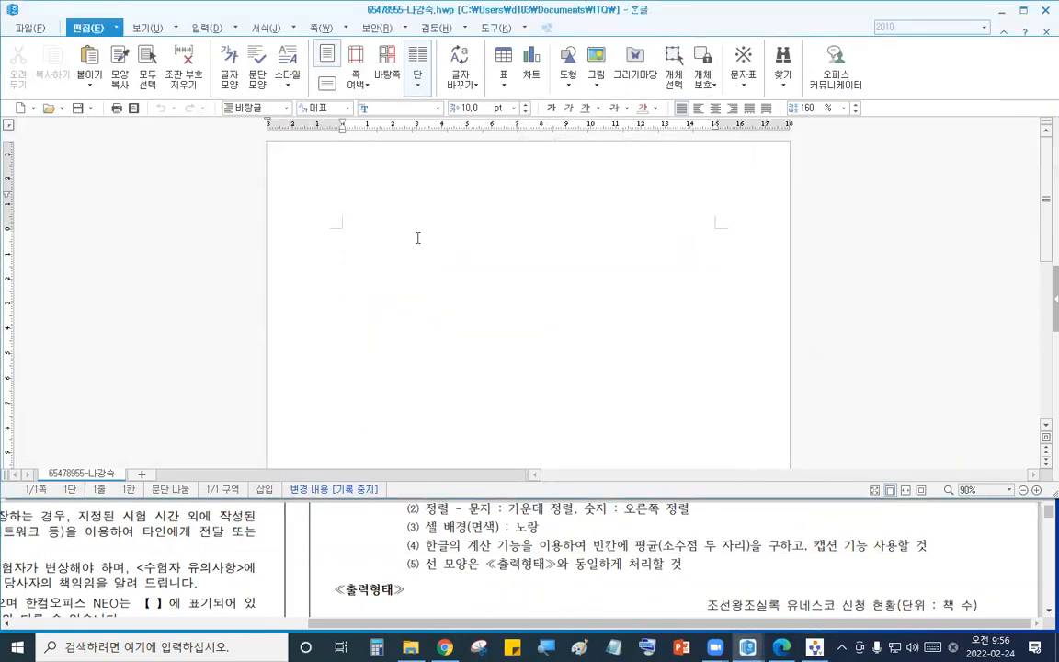
- Set the page margins to left 11, right 11, top 10, header 10 and footer 10 mm
{"action": "key", "text": "F7"}
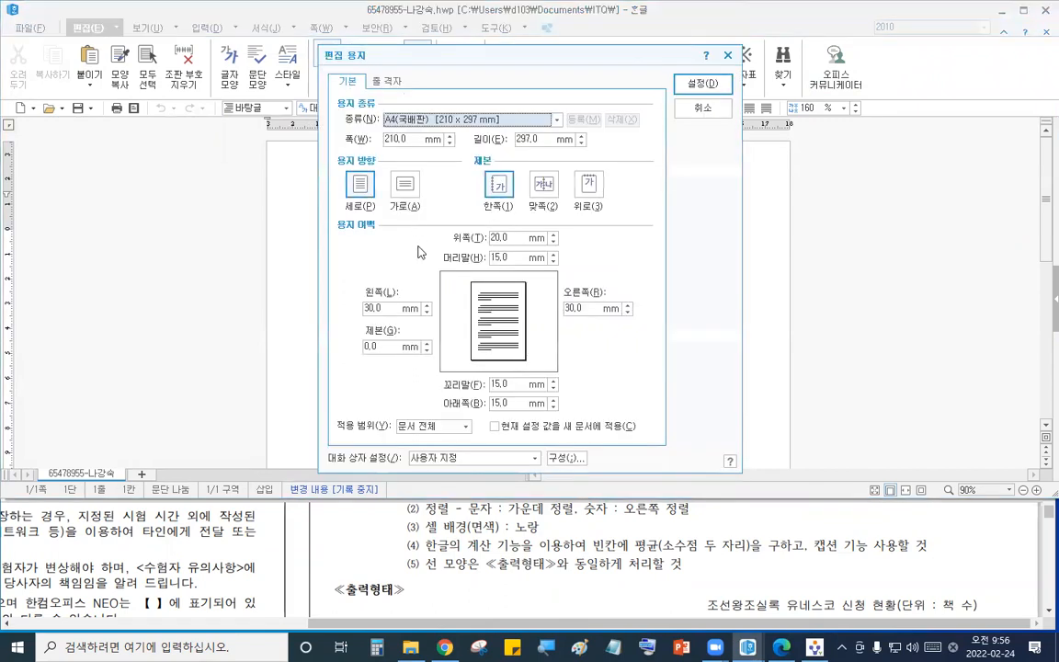
{"action": "type", "text": "11"}
{"action": "left_click", "coordinate": [591, 308]}
{"action": "type", "text": "11"}
{"action": "left_click", "coordinate": [511, 237]}
{"action": "type", "text": "10"}
{"action": "left_click", "coordinate": [493, 257]}
{"action": "type", "text": "10"}
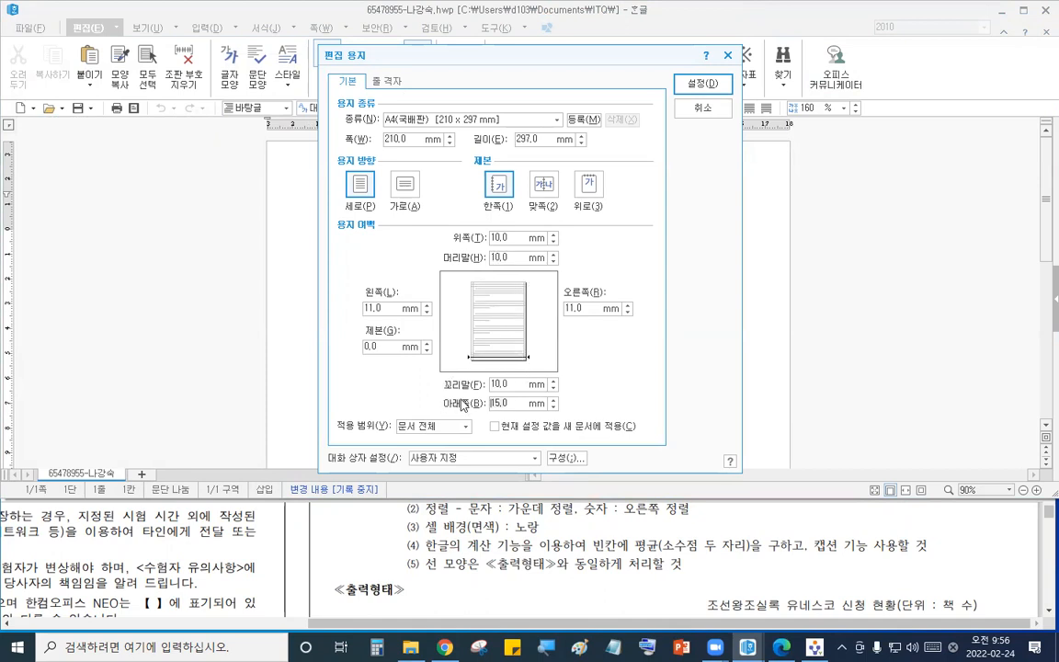
{"action": "left_click", "coordinate": [703, 83]}
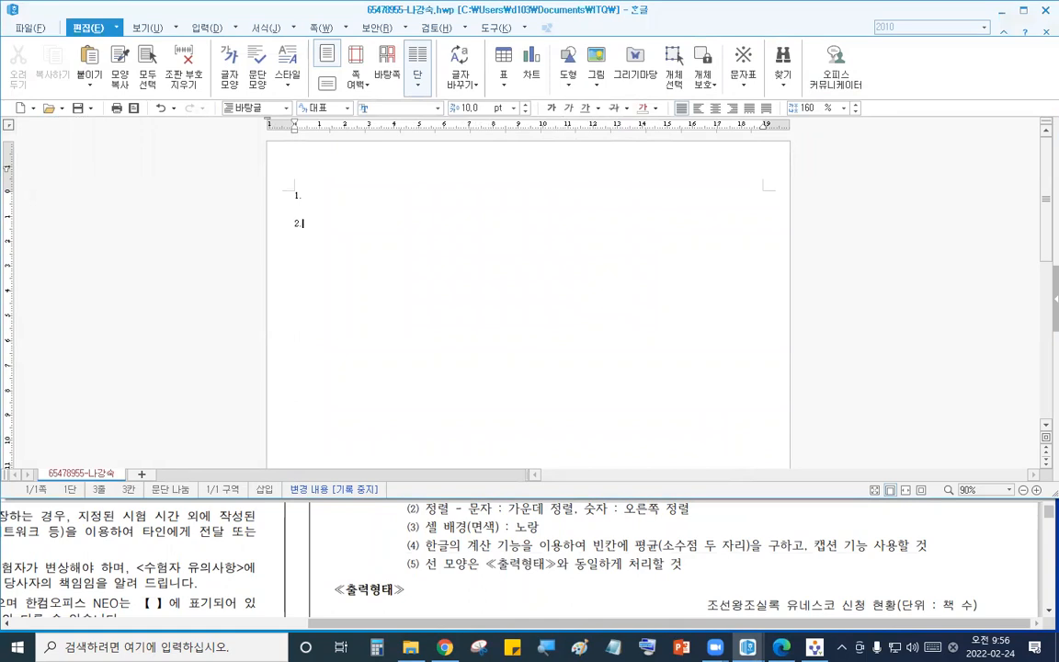
- Add question numbers 3 and 4 on a new page and insert a section break for a third page
{"action": "key", "text": "ctrl+Return"}
{"action": "type", "text": "3."}
{"action": "key", "text": "Return"}
{"action": "type", "text": "4"}
{"action": "key", "text": "alt+shift+Return"}
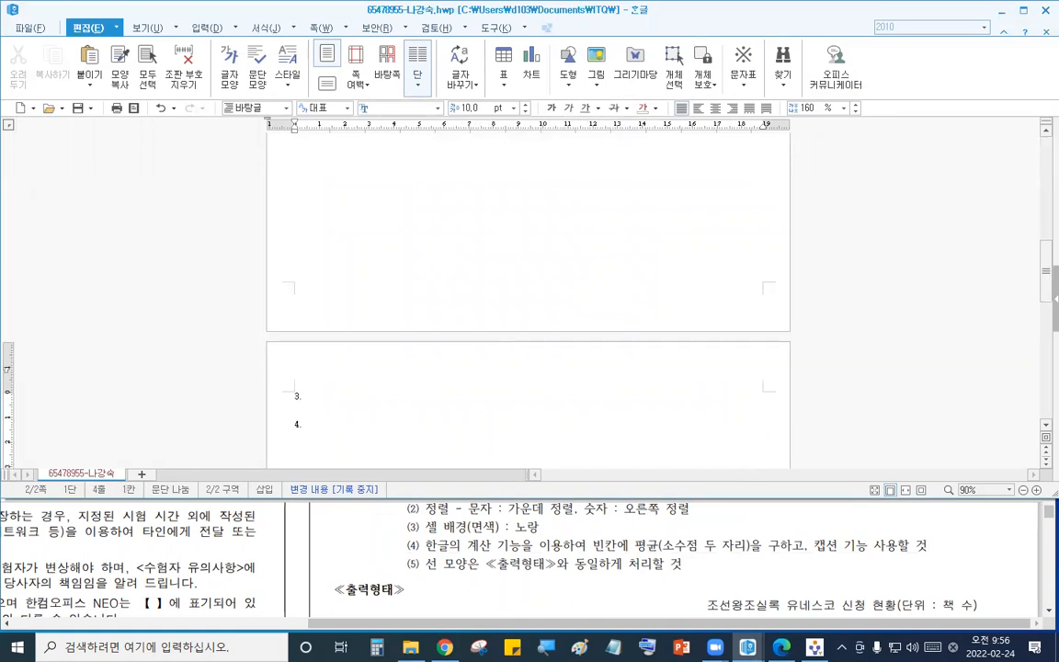
- Zoom the document to 115% and arrange the PDF question window below it to show the output table
{"action": "left_click", "coordinate": [1037, 493]}
{"action": "scroll", "coordinate": [709, 276], "scroll_direction": "up", "scroll_amount": 3}
{"action": "scroll", "coordinate": [707, 276], "scroll_direction": "up", "scroll_amount": 10}
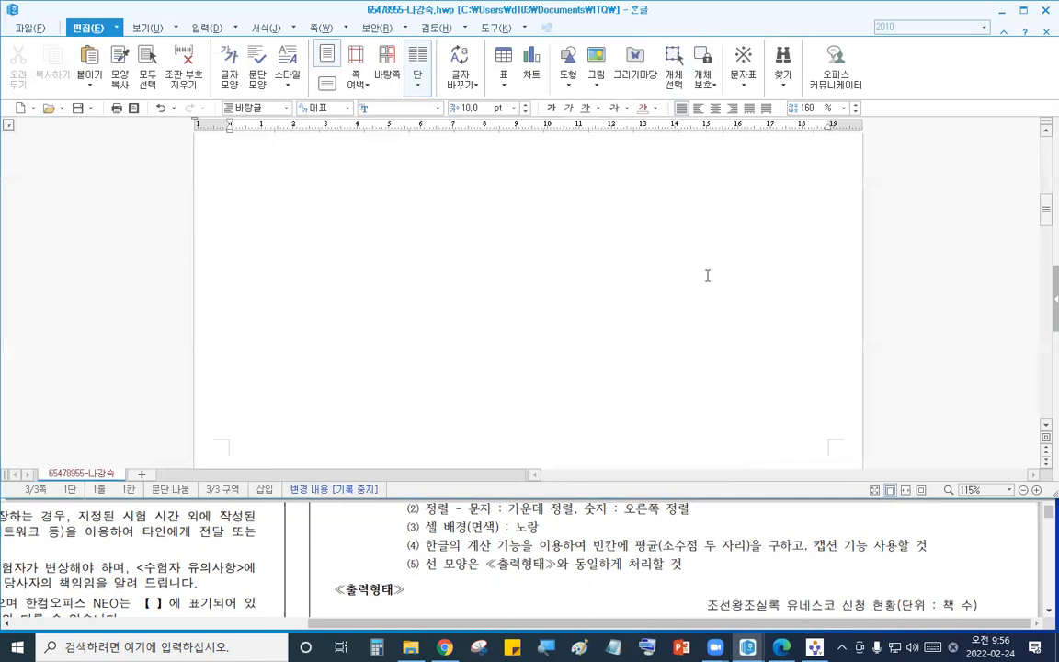
{"action": "left_click", "coordinate": [308, 342]}
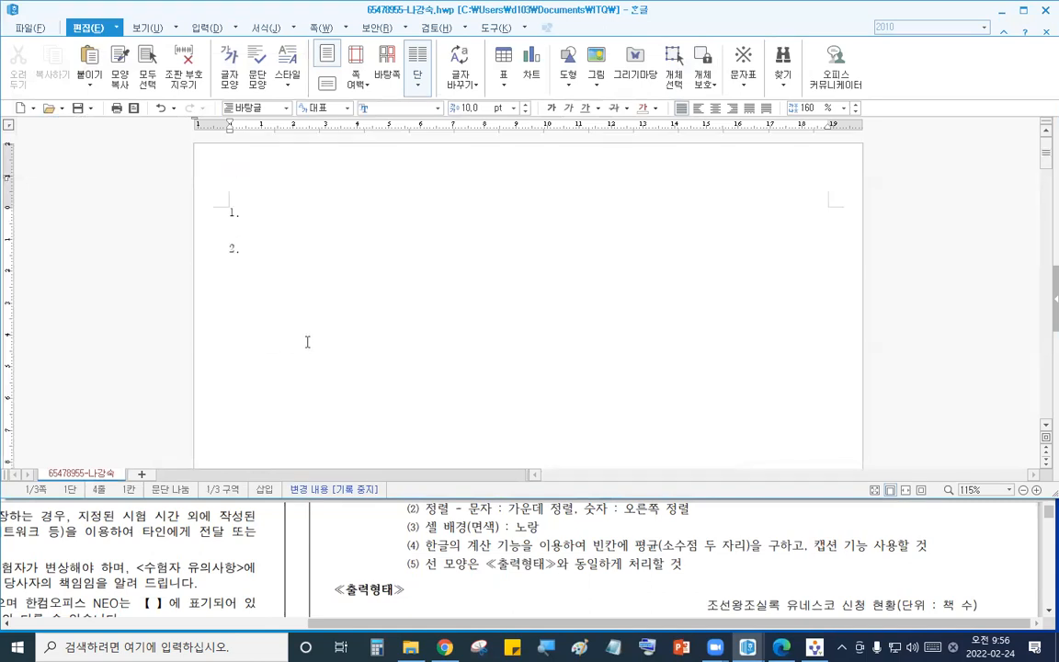
{"action": "left_click", "coordinate": [616, 563]}
{"action": "left_click", "coordinate": [315, 308]}
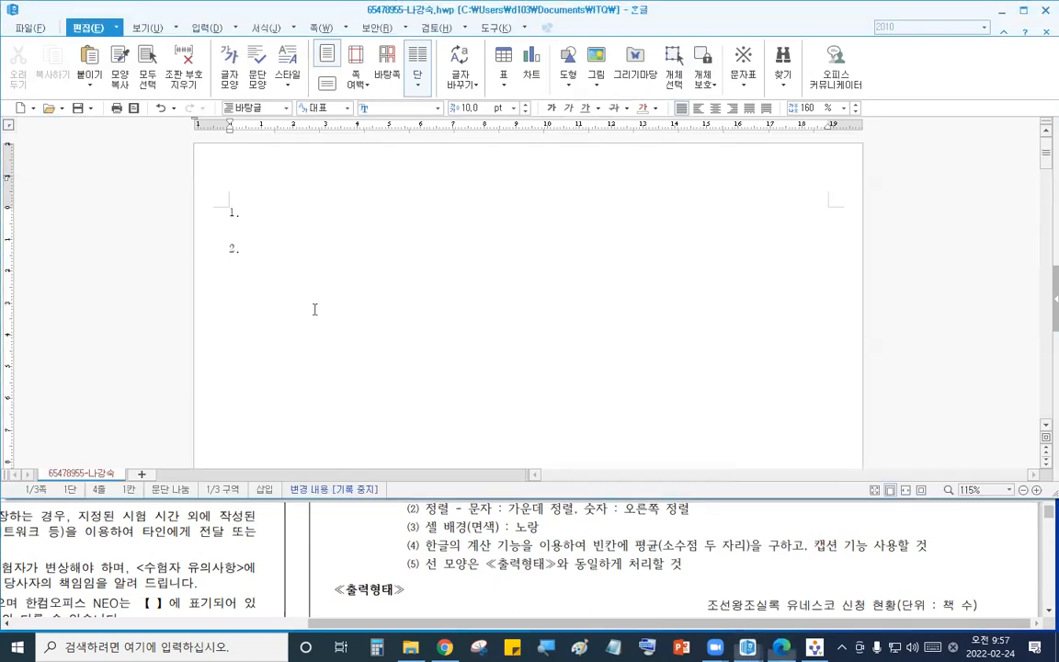
{"action": "left_click", "coordinate": [585, 574]}
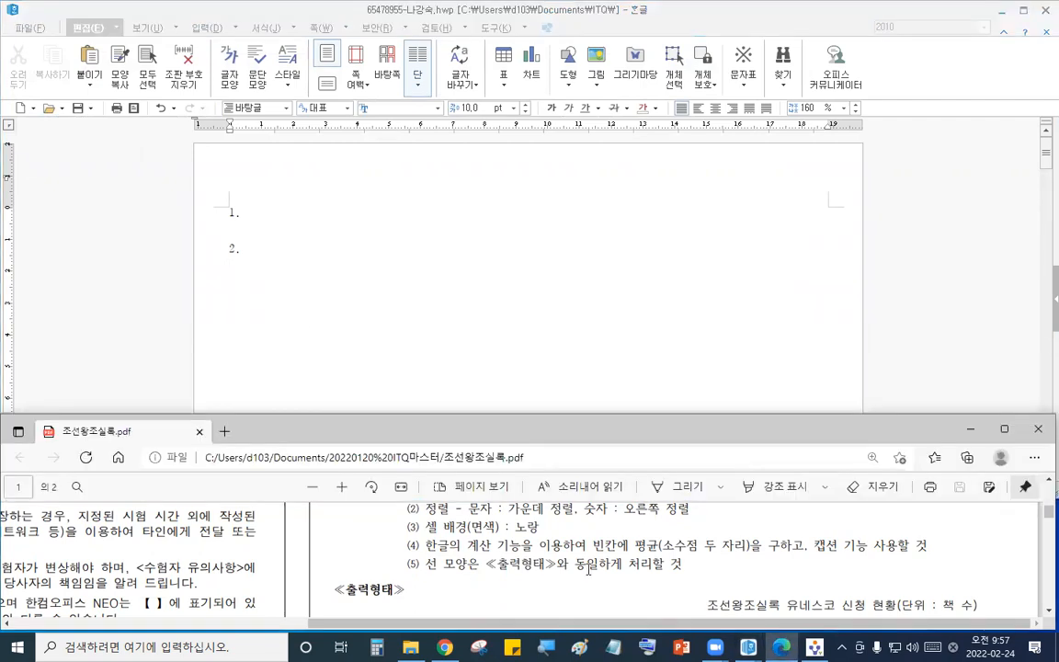
{"action": "scroll", "coordinate": [593, 563], "scroll_direction": "down", "scroll_amount": 3}
{"action": "left_click", "coordinate": [625, 393]}
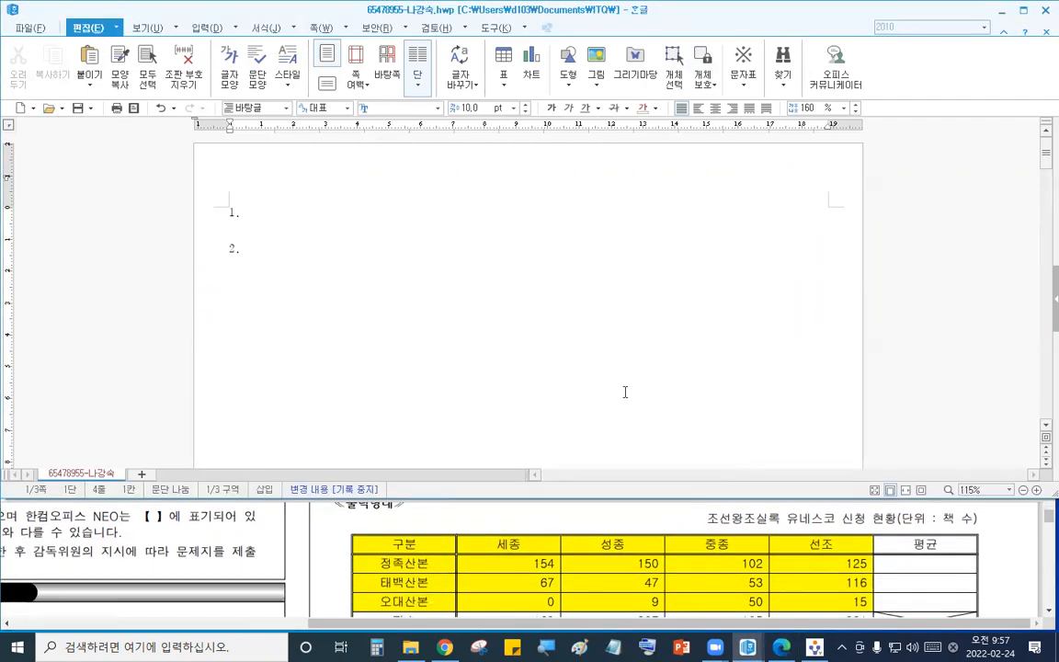
{"action": "left_click", "coordinate": [632, 527]}
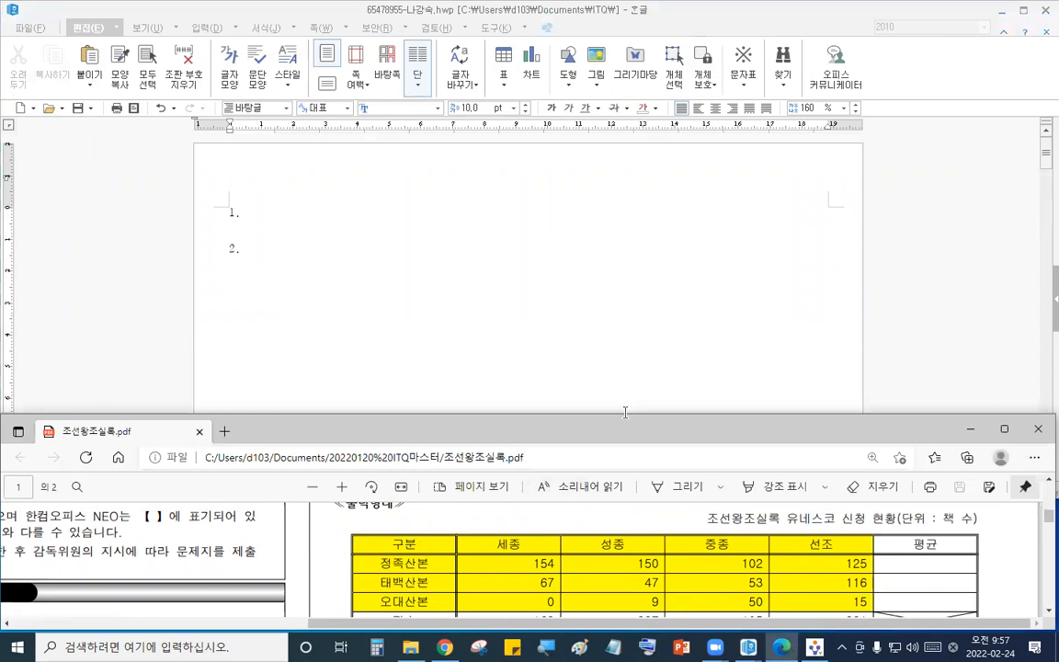
{"action": "left_click", "coordinate": [625, 412]}
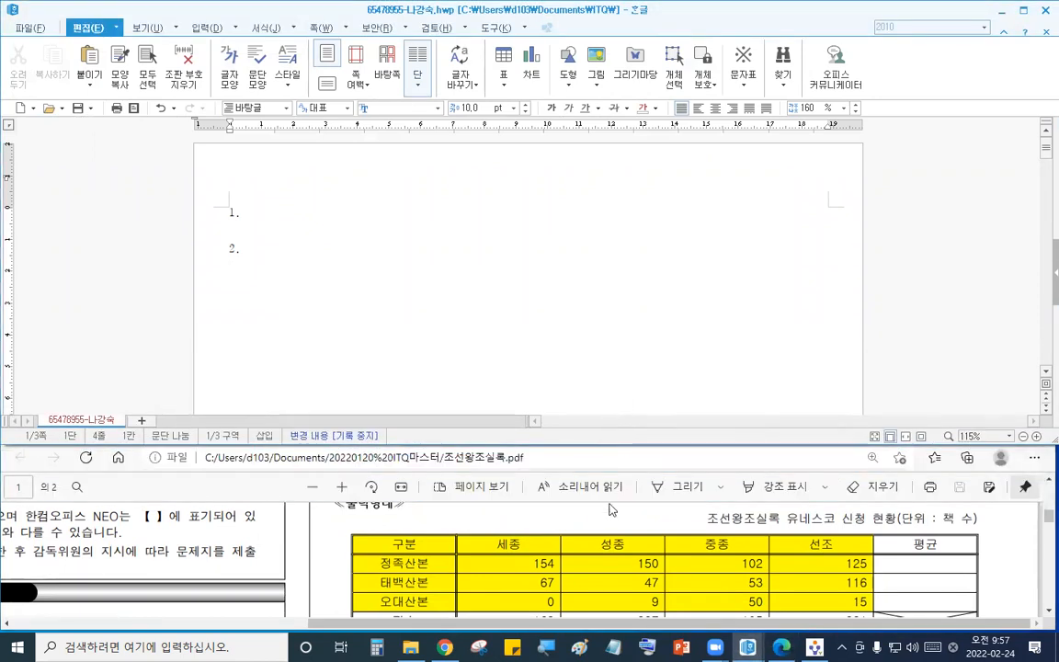
{"action": "left_click", "coordinate": [601, 540]}
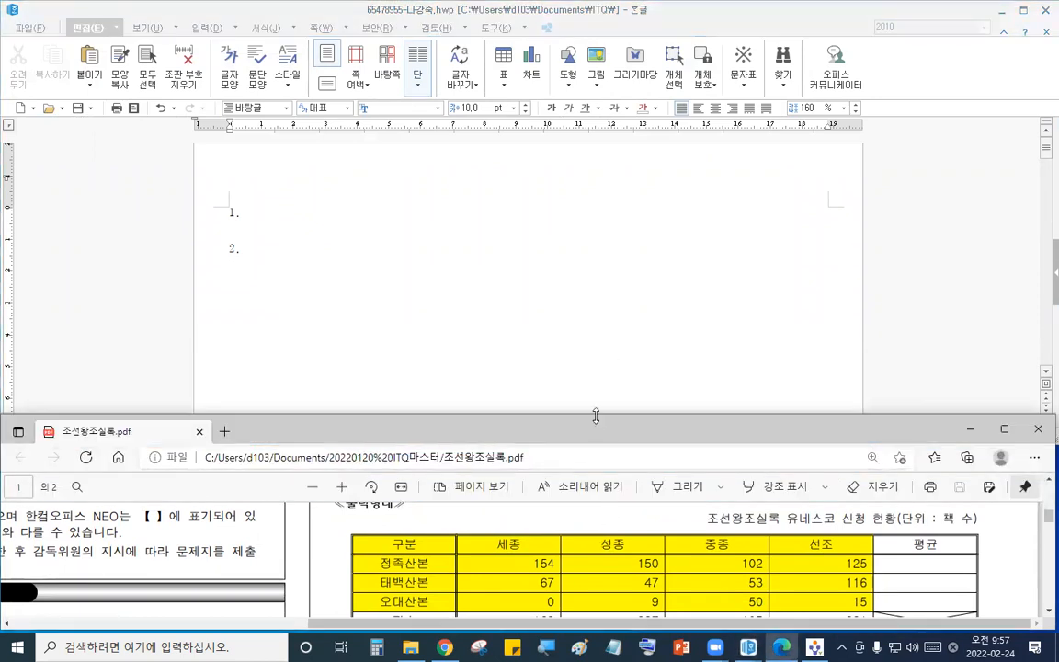
{"action": "left_click_drag", "start_coordinate": [596, 417], "coordinate": [598, 360]}
- Insert a table with 5 rows and 6 columns below question 2
{"action": "left_click", "coordinate": [422, 283]}
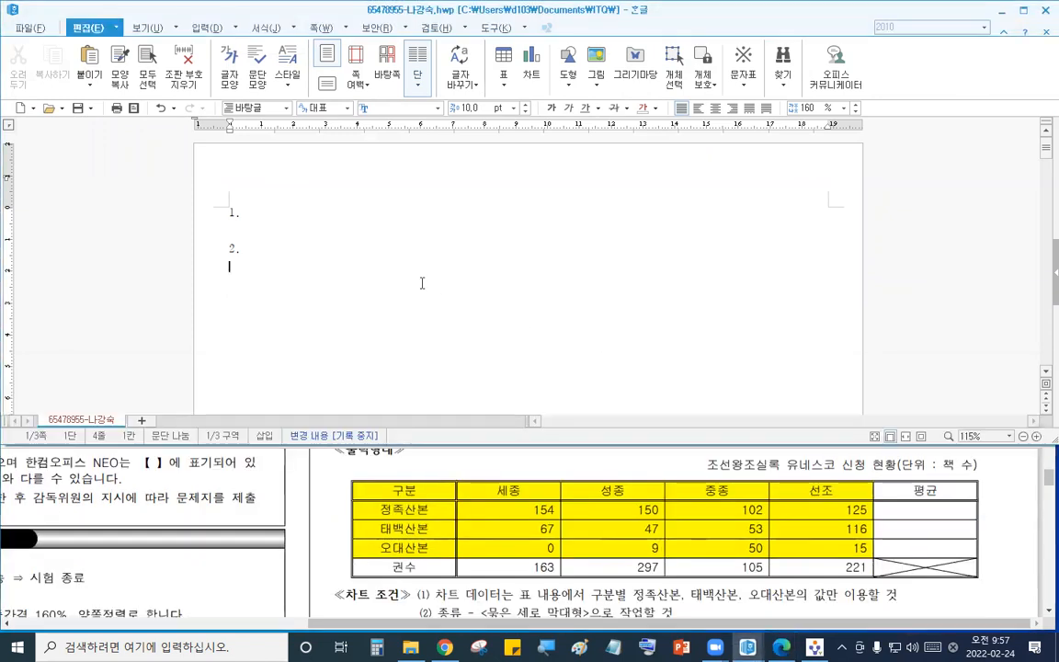
{"action": "left_click", "coordinate": [204, 27]}
{"action": "left_click", "coordinate": [22, 55]}
{"action": "type", "text": "3"}
{"action": "left_click", "coordinate": [490, 180]}
{"action": "left_click", "coordinate": [490, 180]}
{"action": "left_click", "coordinate": [600, 179]}
{"action": "left_click", "coordinate": [600, 180]}
{"action": "left_click", "coordinate": [652, 173]}
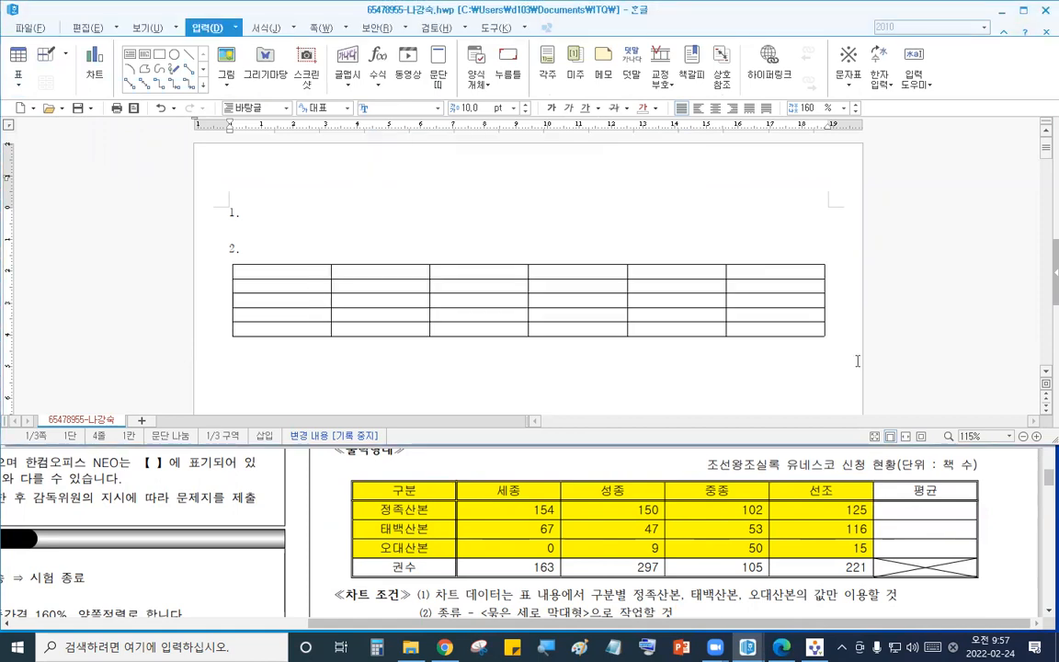
- Select all table cells and set their font to 굴림
{"action": "left_click_drag", "start_coordinate": [281, 273], "coordinate": [760, 327]}
{"action": "left_click", "coordinate": [674, 521]}
{"action": "scroll", "coordinate": [665, 533], "scroll_direction": "up", "scroll_amount": 3}
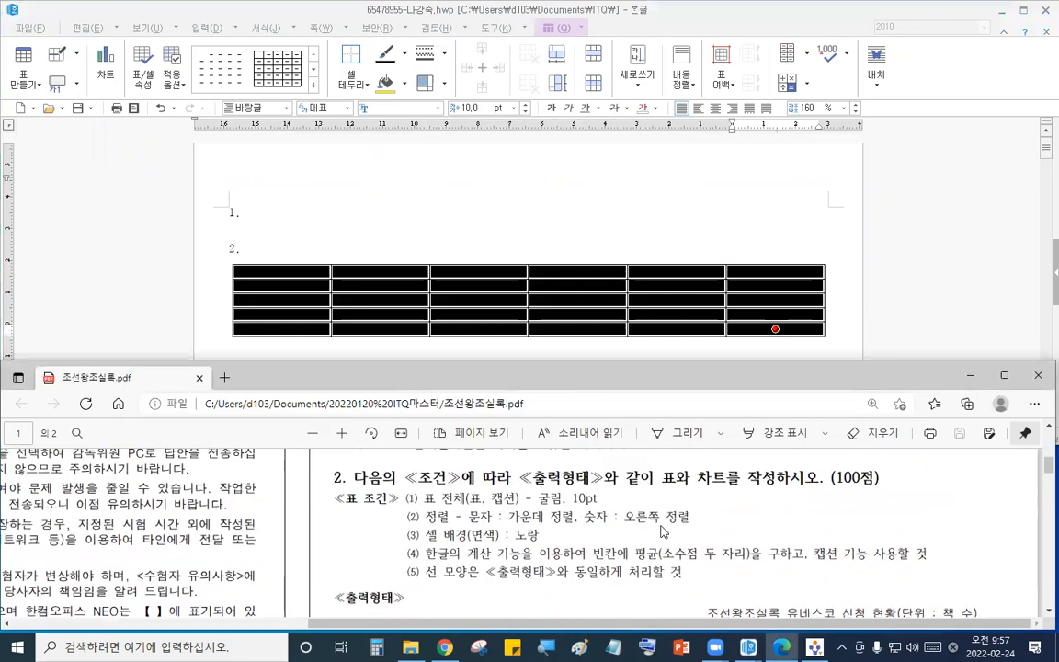
{"action": "left_click", "coordinate": [389, 109]}
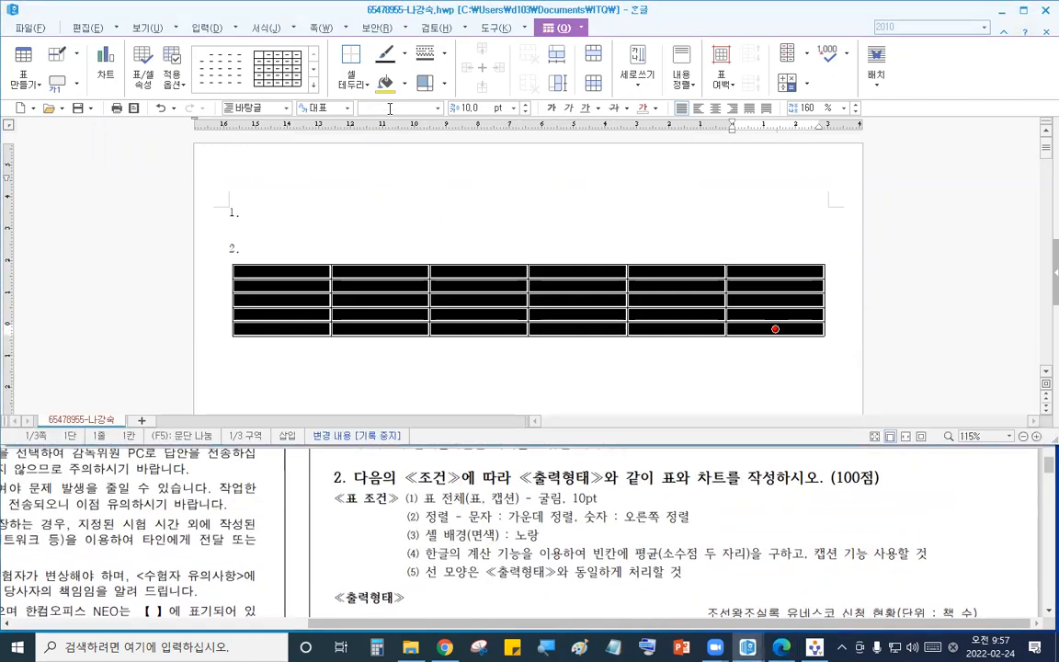
{"action": "type", "text": "굴림"}
{"action": "key", "text": "Return"}
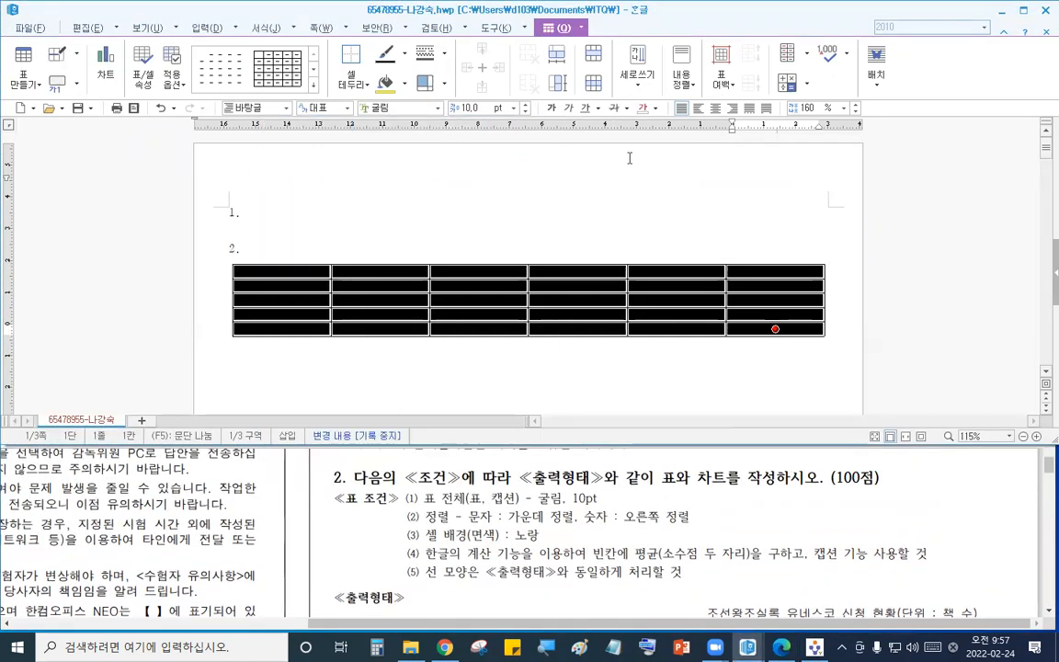
{"action": "left_click", "coordinate": [496, 210]}
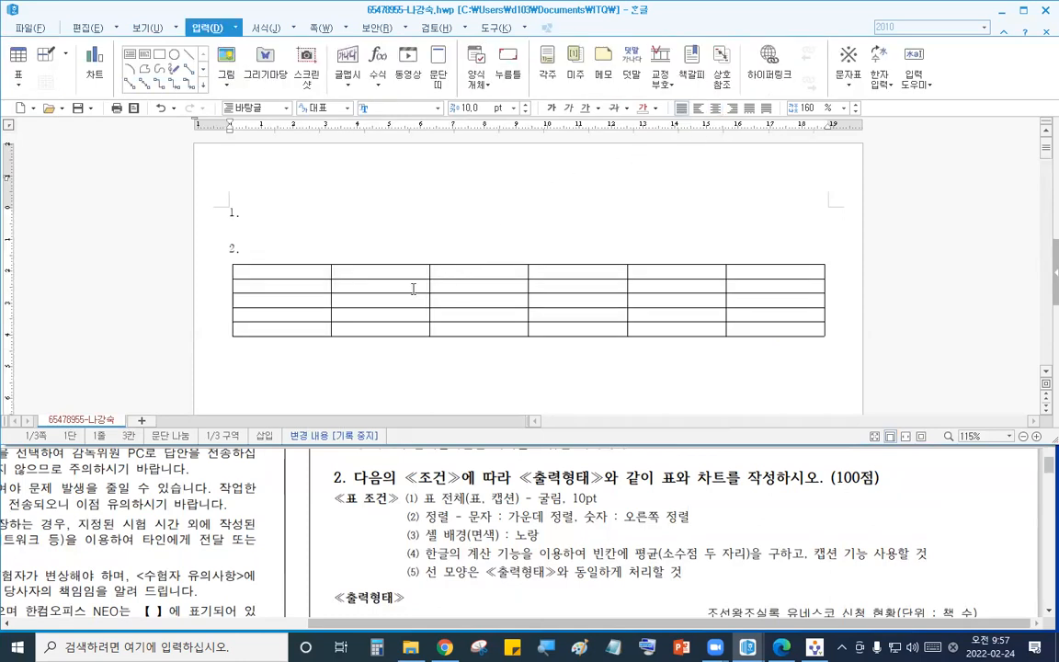
- Fill the first column with 구분, 정족산본, 태백산본, 오대산본 and 권수 from top to bottom
{"action": "left_click_drag", "start_coordinate": [413, 289], "coordinate": [772, 329]}
{"action": "left_click", "coordinate": [492, 217]}
{"action": "left_click", "coordinate": [534, 510]}
{"action": "scroll", "coordinate": [534, 510], "scroll_direction": "down", "scroll_amount": 3}
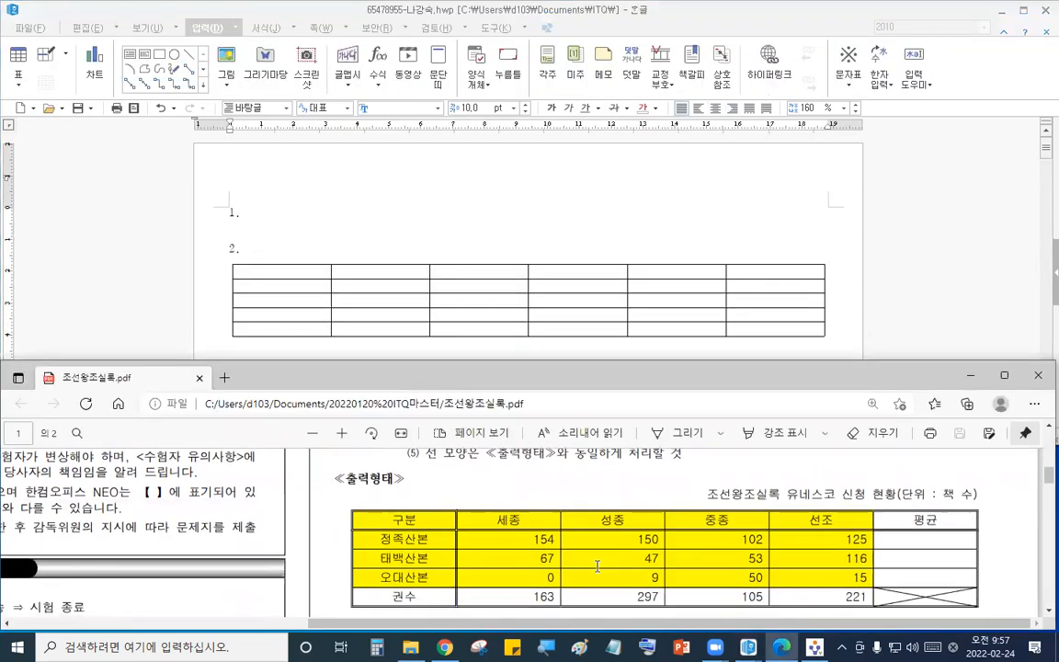
{"action": "left_click", "coordinate": [315, 271]}
{"action": "type", "text": "구분"}
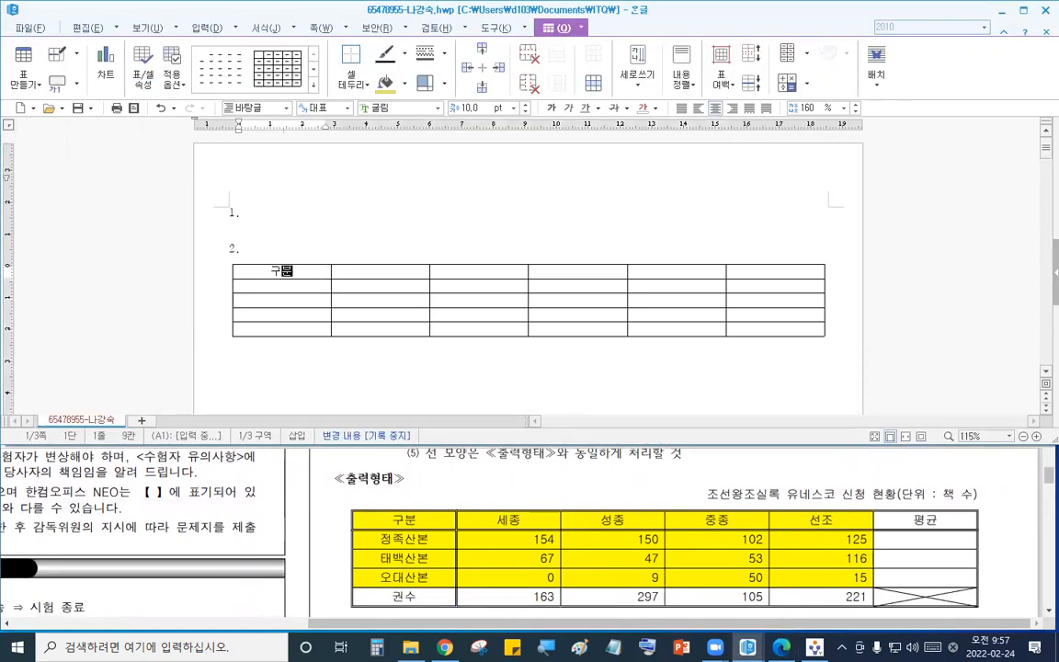
{"action": "key", "text": "Down"}
{"action": "type", "text": "정족"}
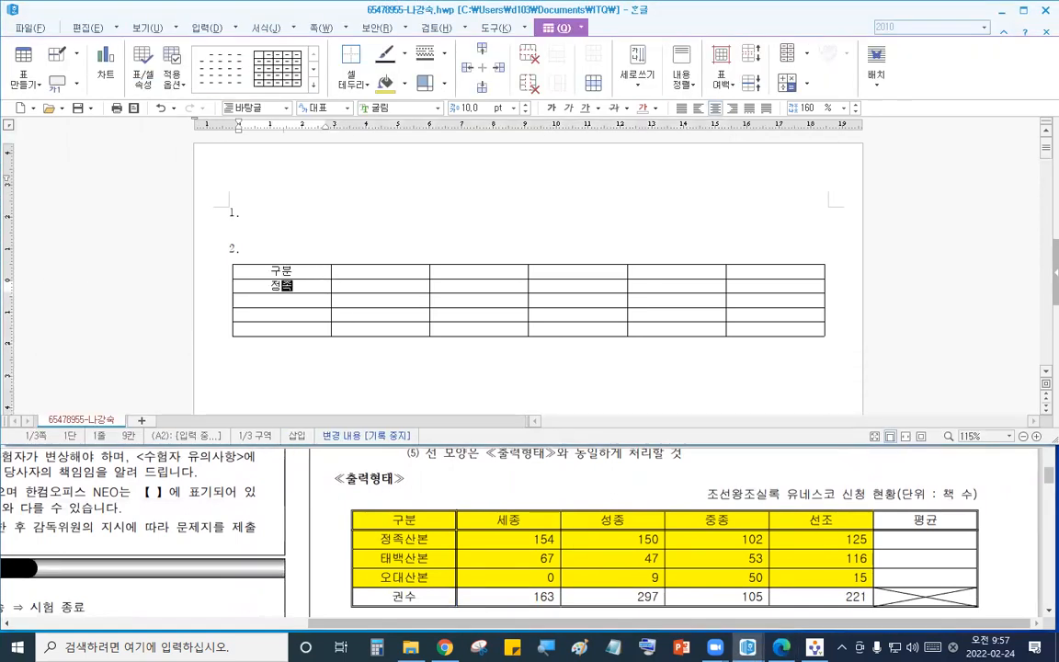
{"action": "type", "text": "산본"}
{"action": "key", "text": "Down"}
{"action": "type", "text": "태백산본"}
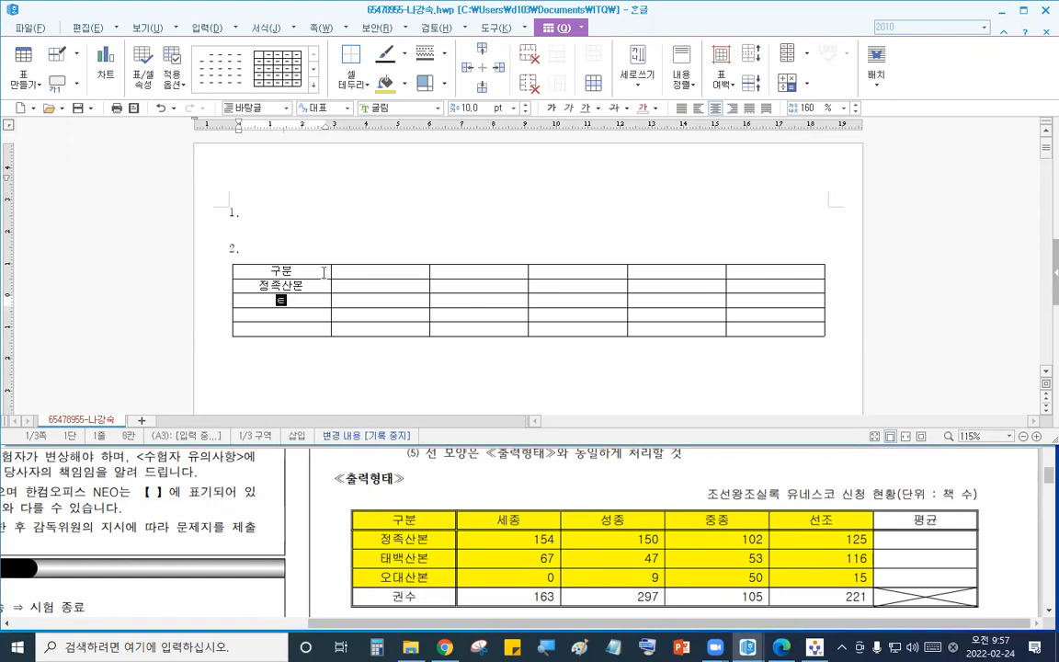
{"action": "key", "text": "Down"}
{"action": "type", "text": "오대산본"}
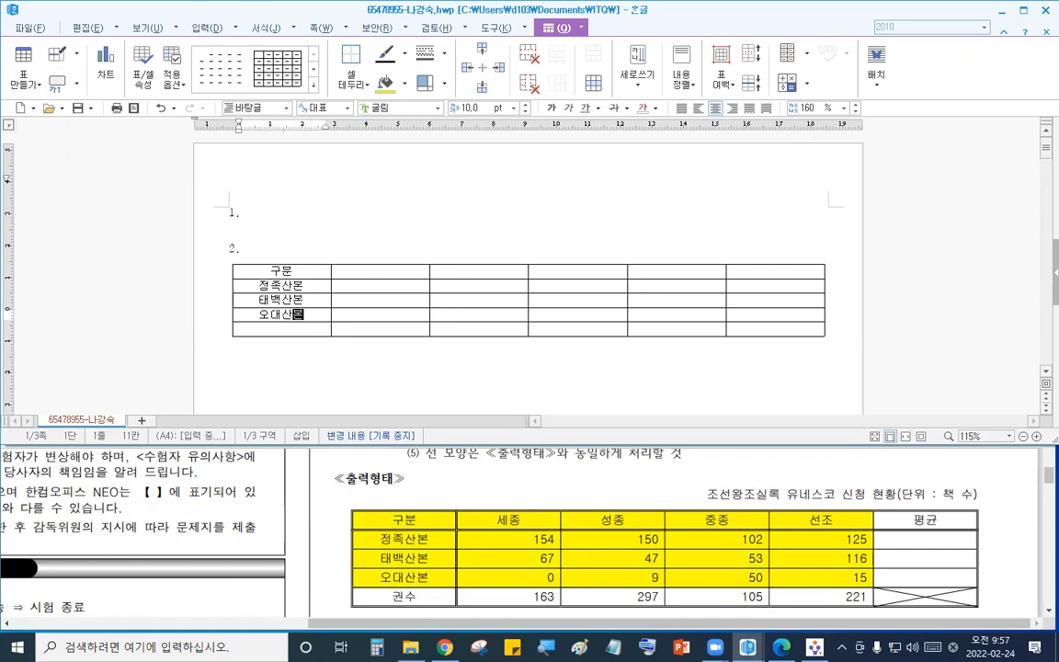
{"action": "key", "text": "Down"}
{"action": "type", "text": "권ㅅ"}
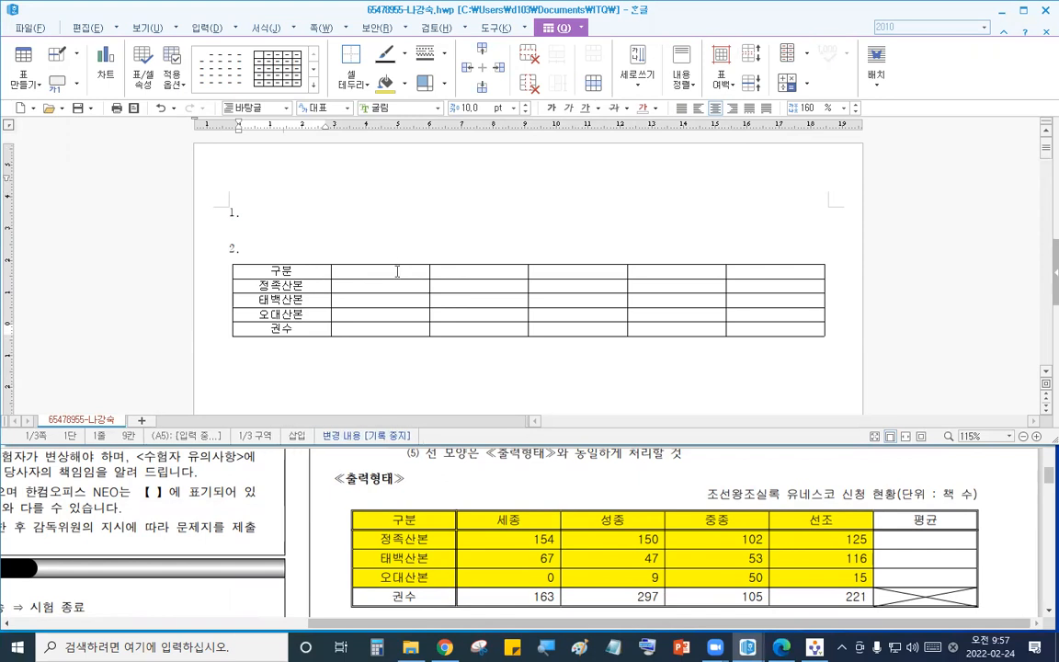
- Fill the second and third columns: 세종 with 154, 67, 0, 163 and 성종 with 150, 47, 9, 297
{"action": "left_click", "coordinate": [398, 269]}
{"action": "type", "text": "세종"}
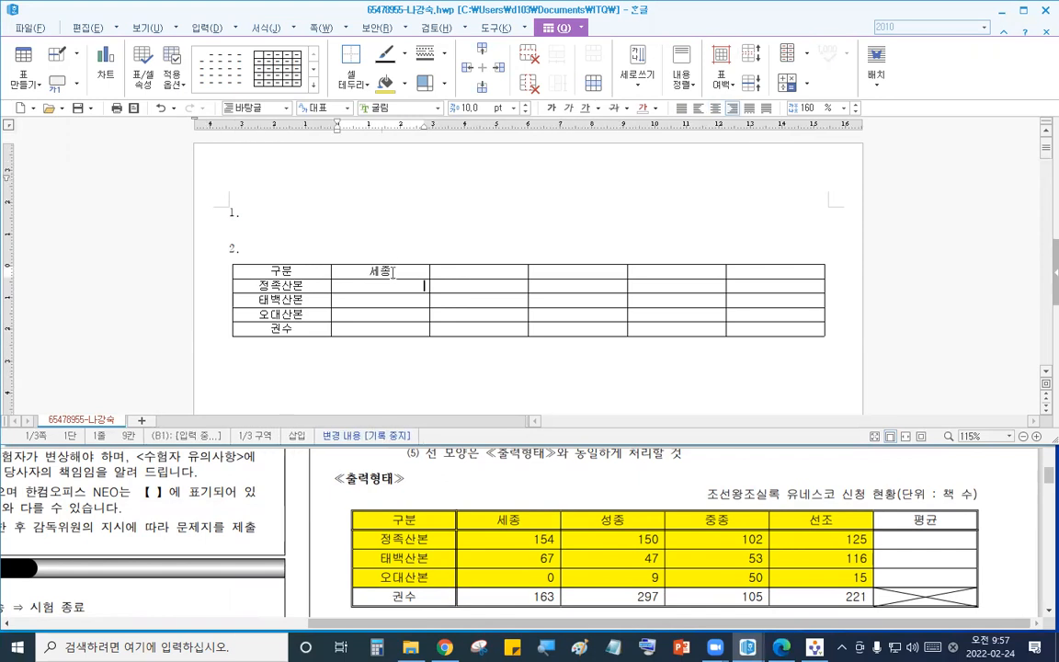
{"action": "key", "text": "Down"}
{"action": "type", "text": "1"}
{"action": "key", "text": "Down"}
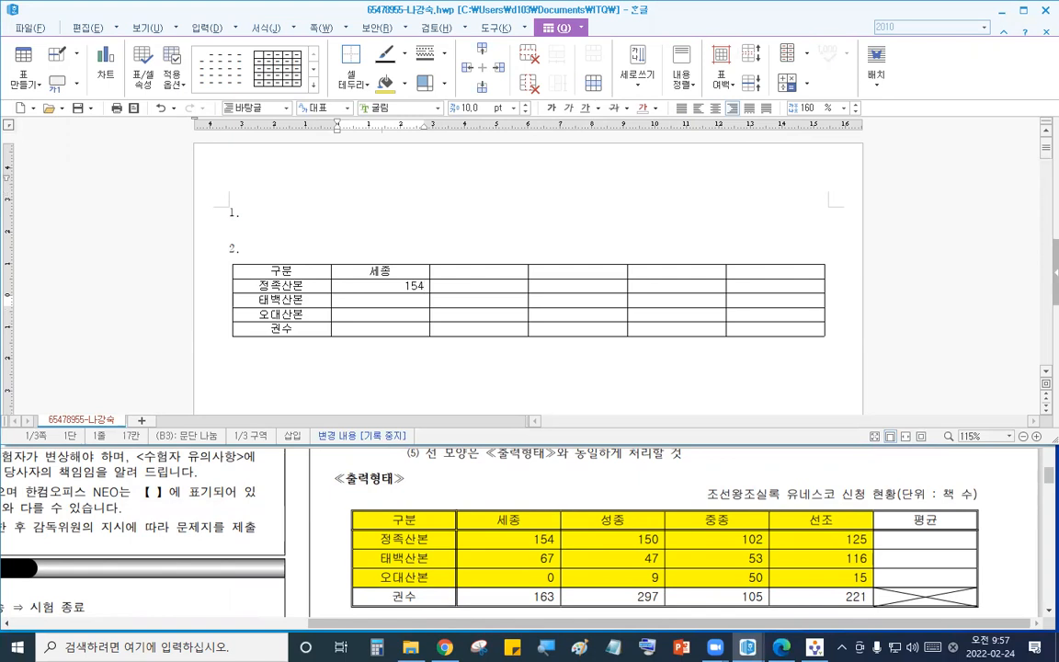
{"action": "key", "text": "Down"}
{"action": "type", "text": "0"}
{"action": "key", "text": "Down"}
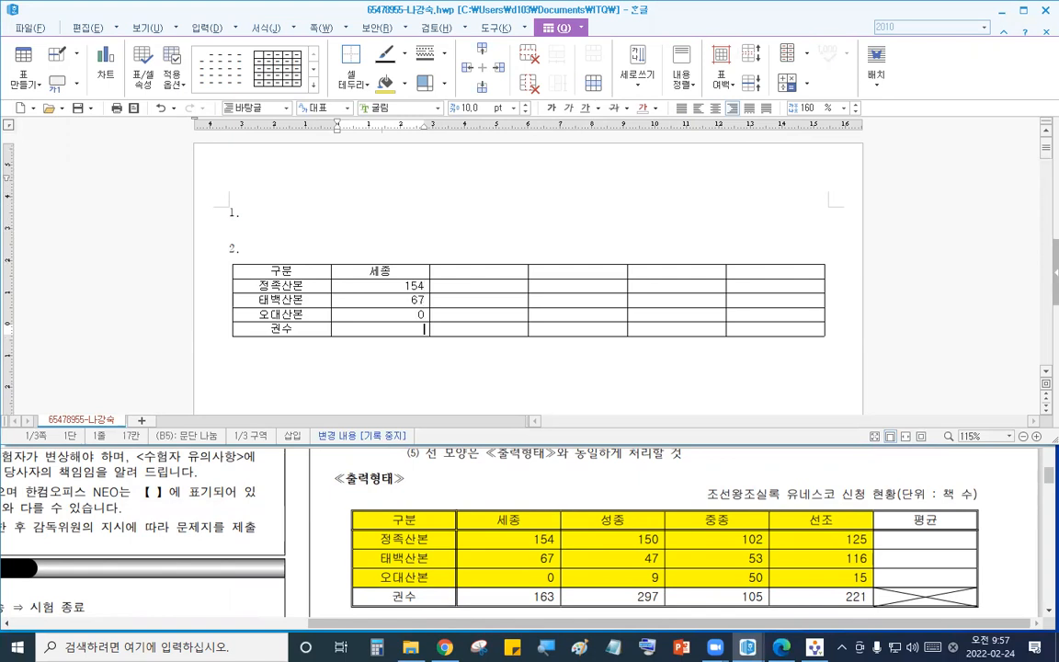
{"action": "left_click", "coordinate": [442, 275]}
{"action": "type", "text": "성종"}
{"action": "key", "text": "Down"}
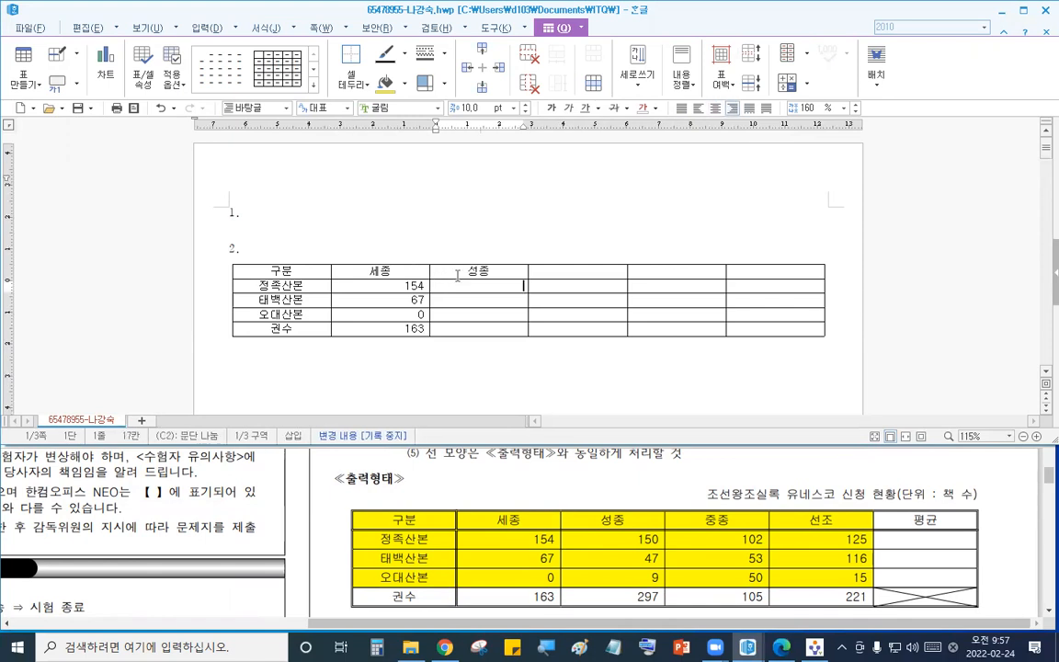
{"action": "key", "text": "Down"}
{"action": "key", "text": "Down"}
{"action": "type", "text": "9"}
- Fill the fourth column with header 중종 and values 102, 53, 50, 105
{"action": "key", "text": "Down"}
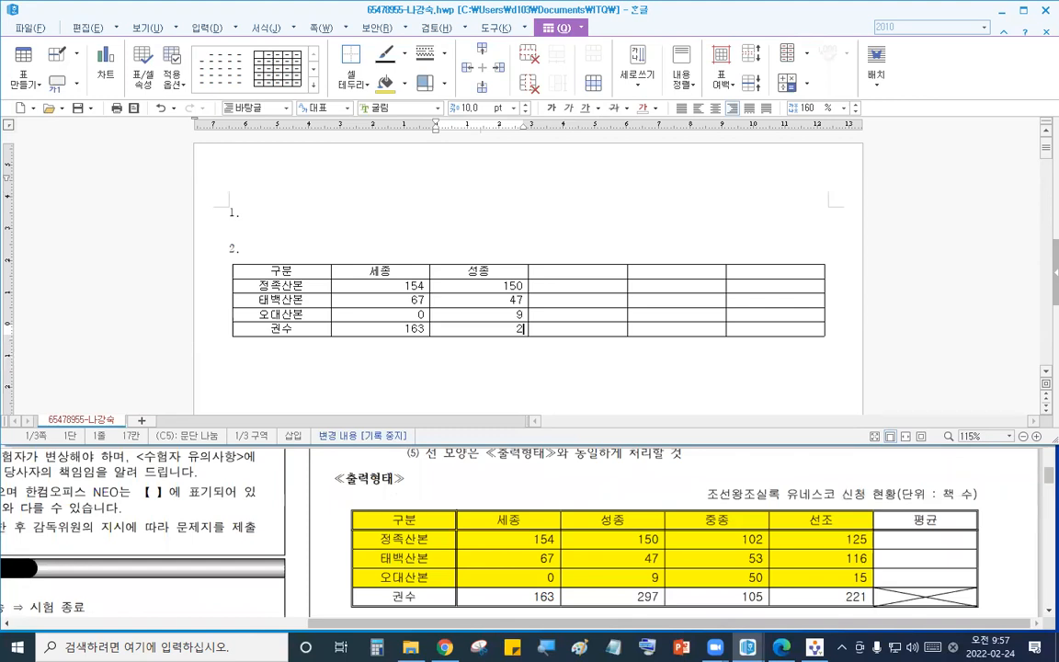
{"action": "left_click", "coordinate": [550, 268]}
{"action": "type", "text": "중종"}
{"action": "key", "text": "Down"}
{"action": "type", "text": "1"}
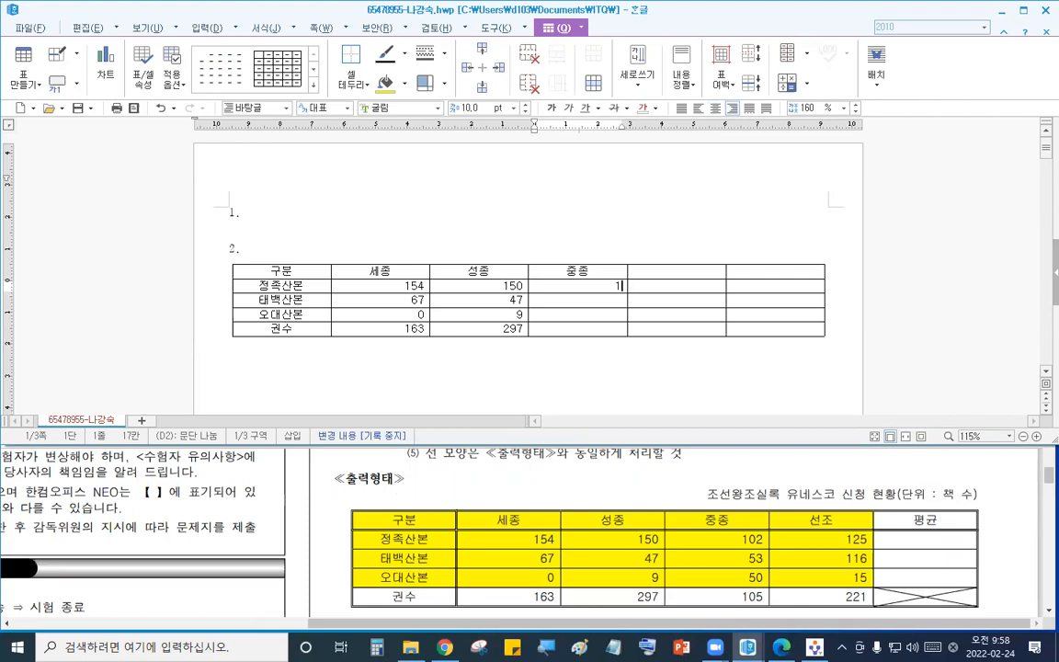
{"action": "type", "text": "02"}
{"action": "key", "text": "Down"}
{"action": "type", "text": "53"}
{"action": "key", "text": "Down"}
{"action": "type", "text": "50"}
{"action": "key", "text": "Down"}
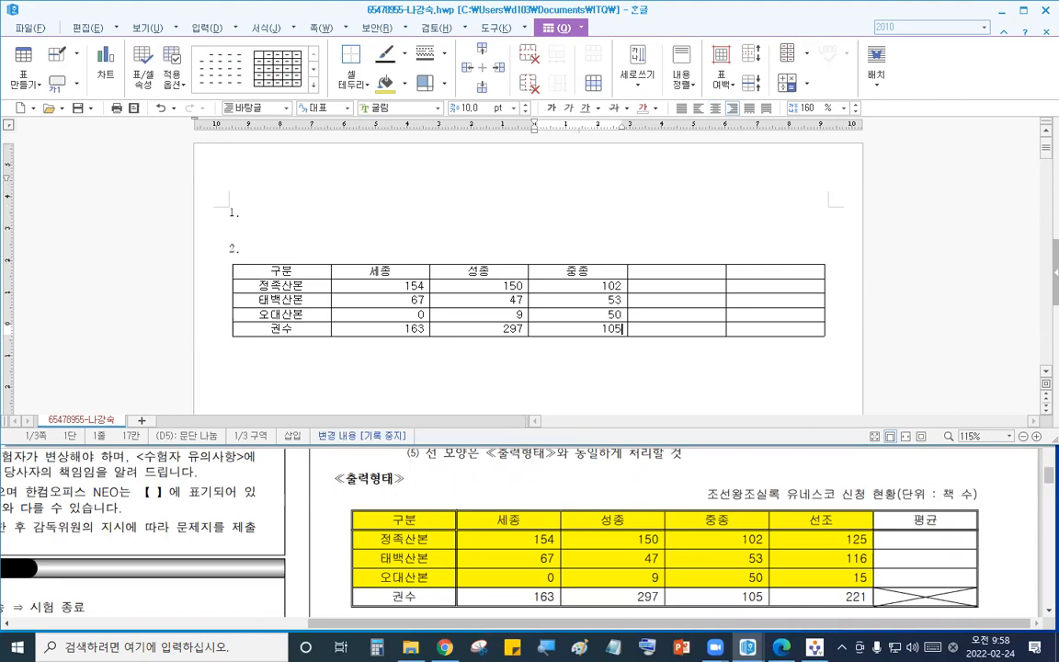
- Fill the fifth column with 선조 and 125, 116, 15, 221, and enter 평균 as the last column header
{"action": "left_click", "coordinate": [661, 269]}
{"action": "type", "text": "선조"}
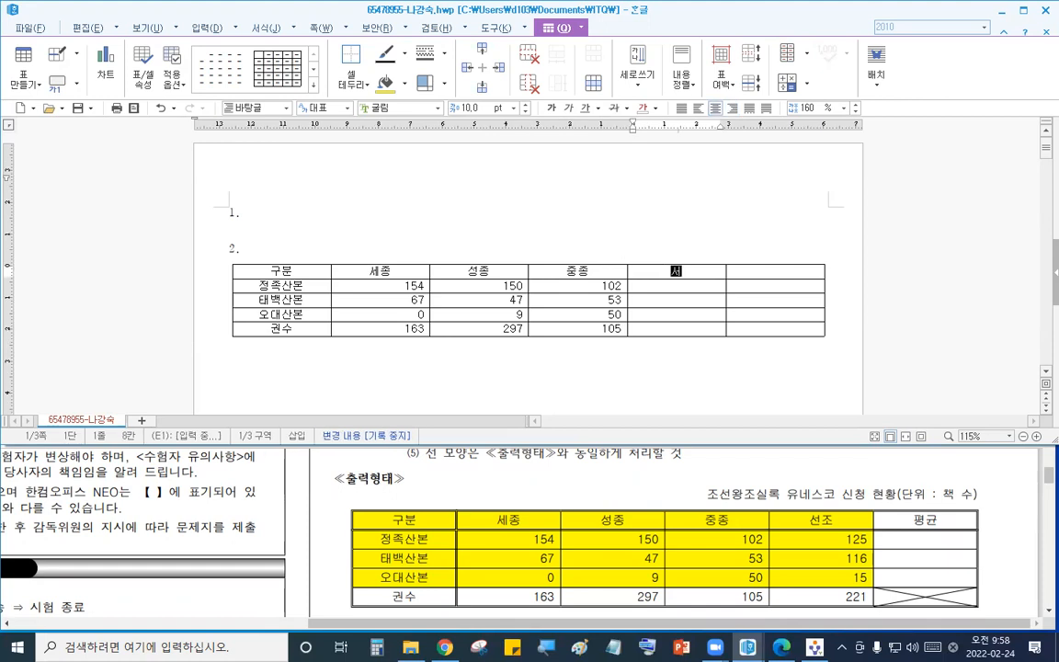
{"action": "key", "text": "Down"}
{"action": "type", "text": "125"}
{"action": "key", "text": "Down"}
{"action": "key", "text": "Down"}
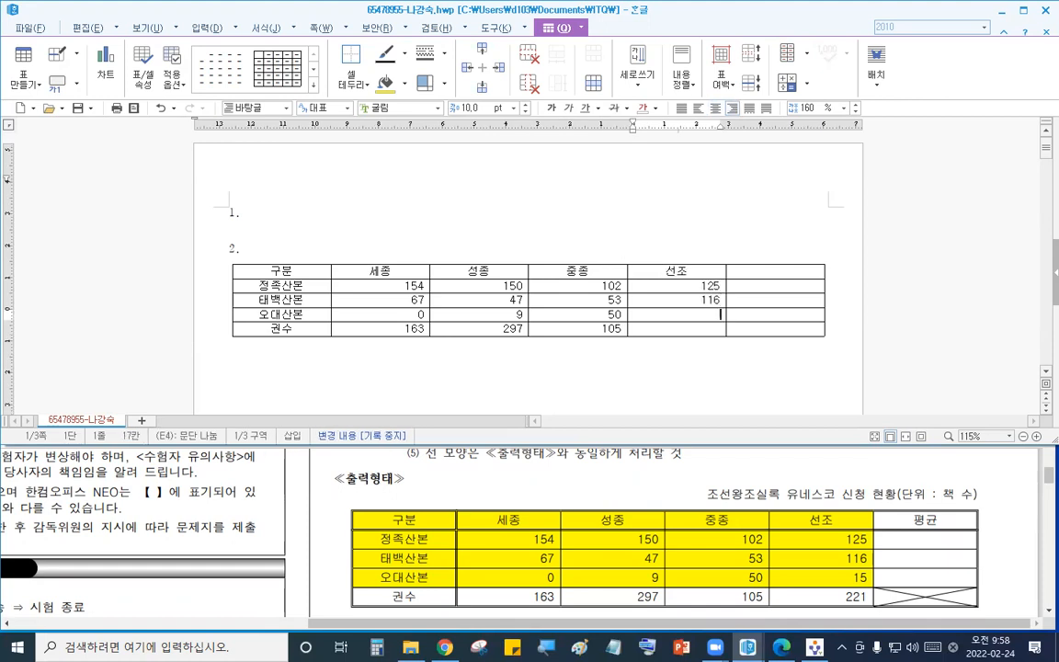
{"action": "type", "text": "15"}
{"action": "key", "text": "Down"}
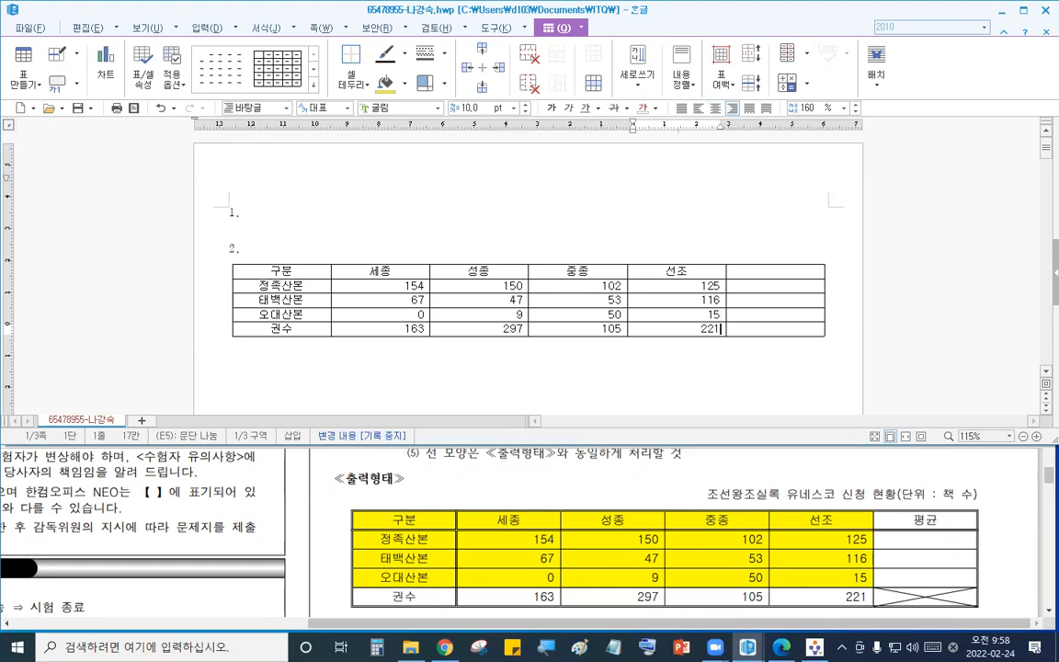
{"action": "left_click", "coordinate": [756, 267]}
{"action": "type", "text": "평ㄱ"}
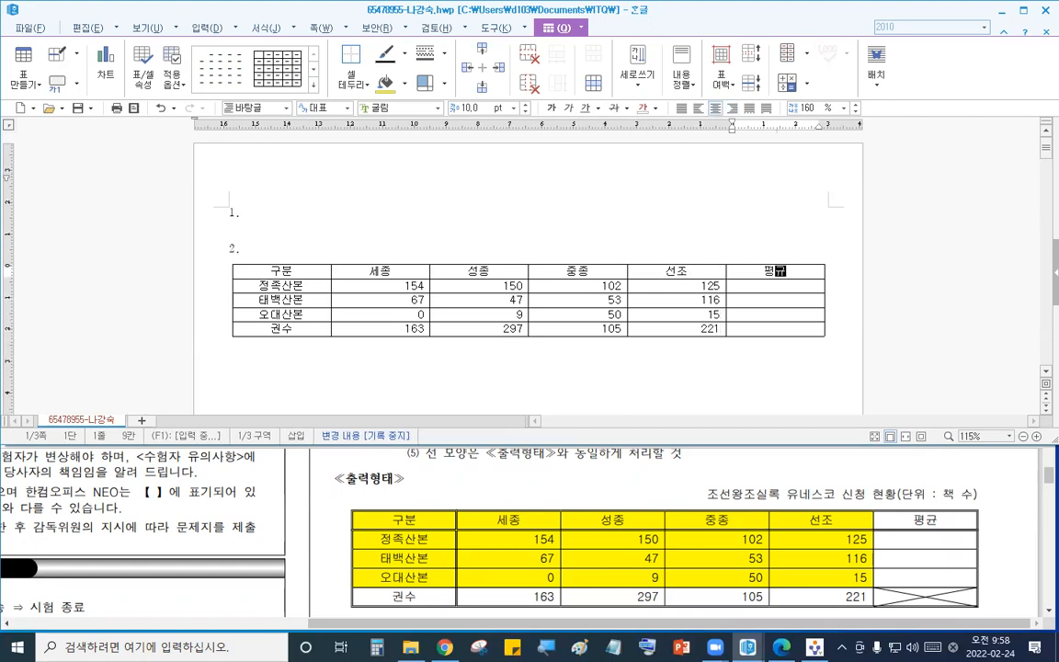
{"action": "type", "text": "ㅠㄴ"}
- Give the cells from 구분 to the 오대산본 row, excluding the 평균 column, a yellow background
{"action": "left_click", "coordinate": [526, 504]}
{"action": "scroll", "coordinate": [526, 504], "scroll_direction": "up", "scroll_amount": 3}
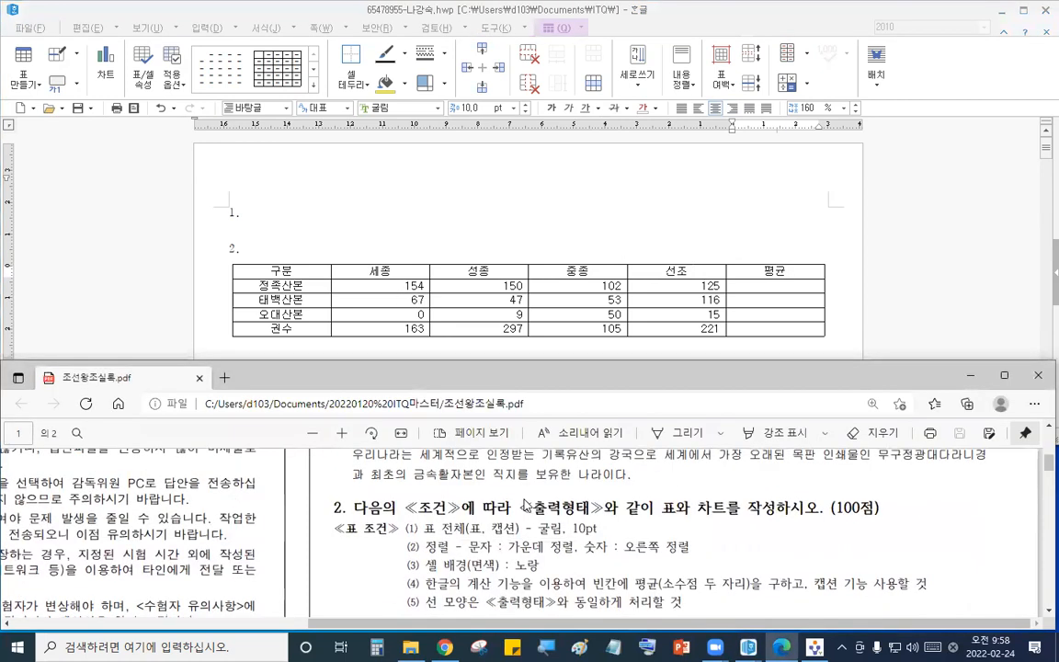
{"action": "scroll", "coordinate": [526, 504], "scroll_direction": "down", "scroll_amount": 3}
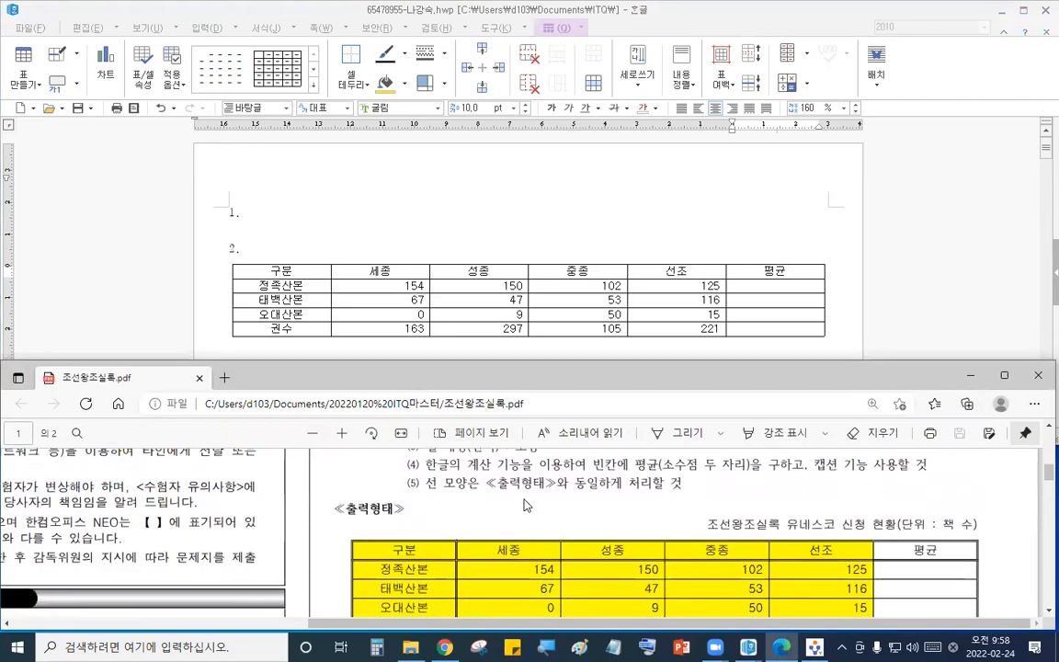
{"action": "left_click_drag", "start_coordinate": [329, 270], "coordinate": [676, 315]}
{"action": "left_click", "coordinate": [404, 87]}
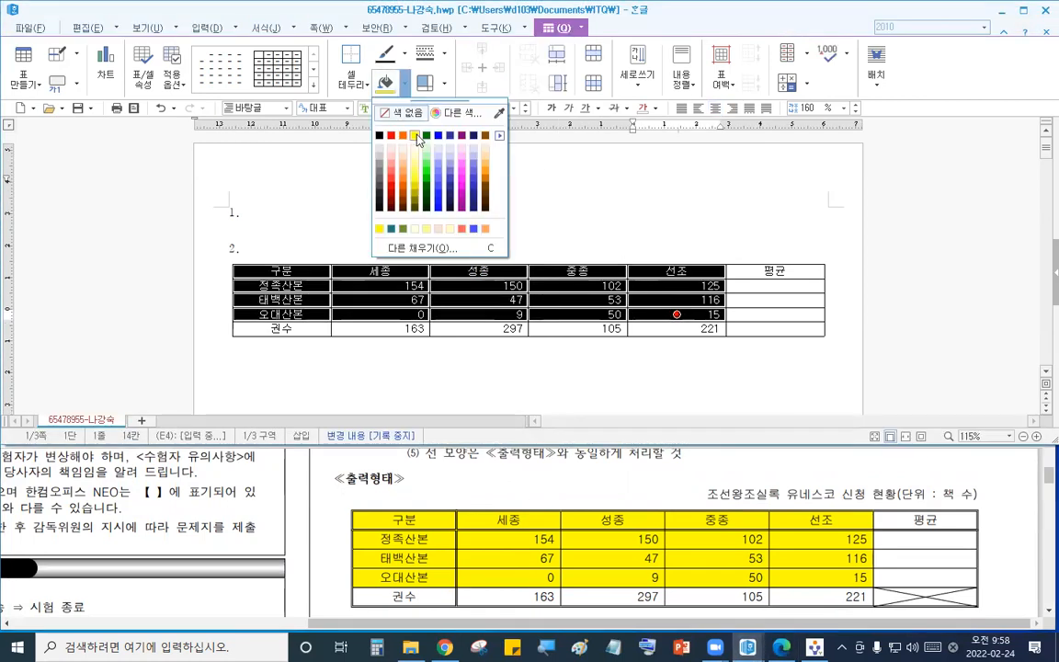
{"action": "left_click", "coordinate": [413, 135]}
{"action": "left_click", "coordinate": [607, 508]}
{"action": "scroll", "coordinate": [607, 508], "scroll_direction": "up", "scroll_amount": 2}
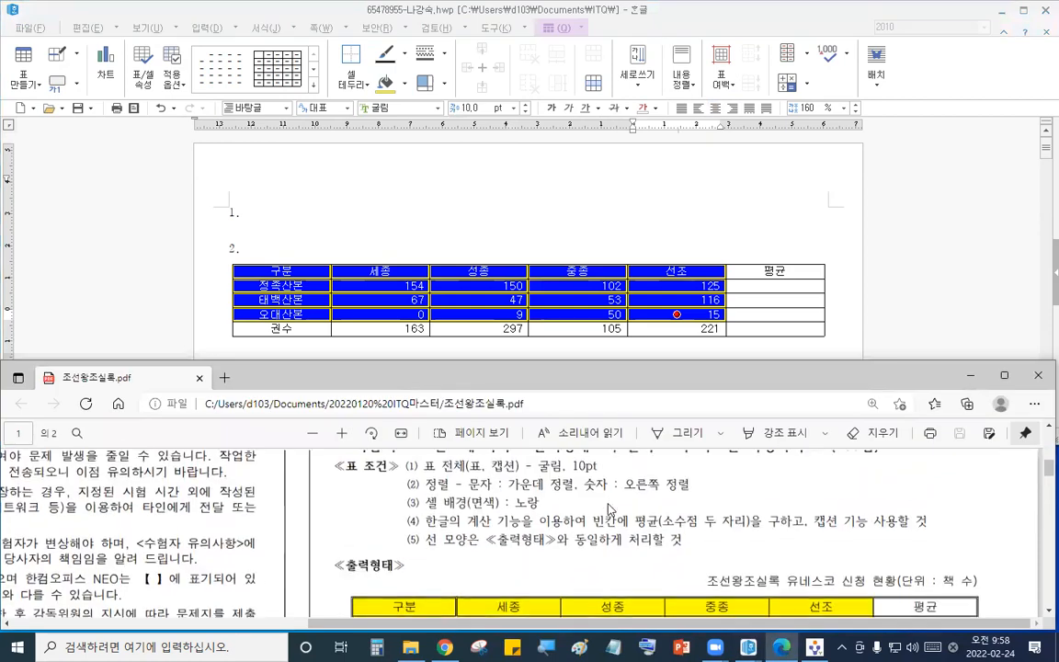
{"action": "scroll", "coordinate": [547, 452], "scroll_direction": "down", "scroll_amount": 2}
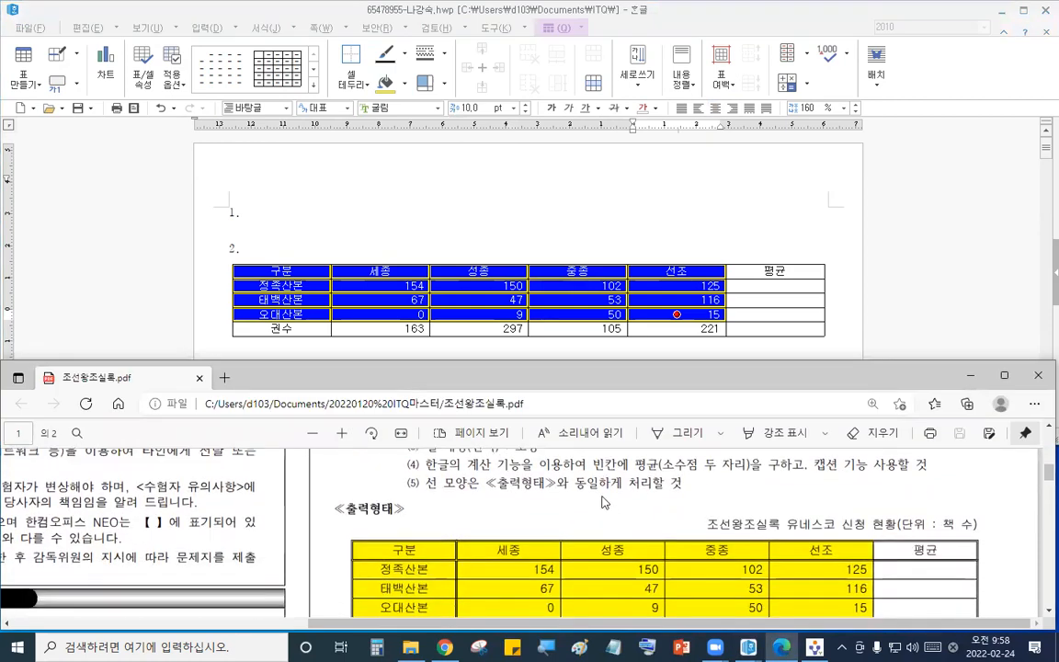
- Compute block averages of the three 산본 rows' values into the 평균 column
{"action": "scroll", "coordinate": [548, 451], "scroll_direction": "down", "scroll_amount": 1}
{"action": "left_click", "coordinate": [515, 225]}
{"action": "left_click_drag", "start_coordinate": [380, 286], "coordinate": [793, 314]}
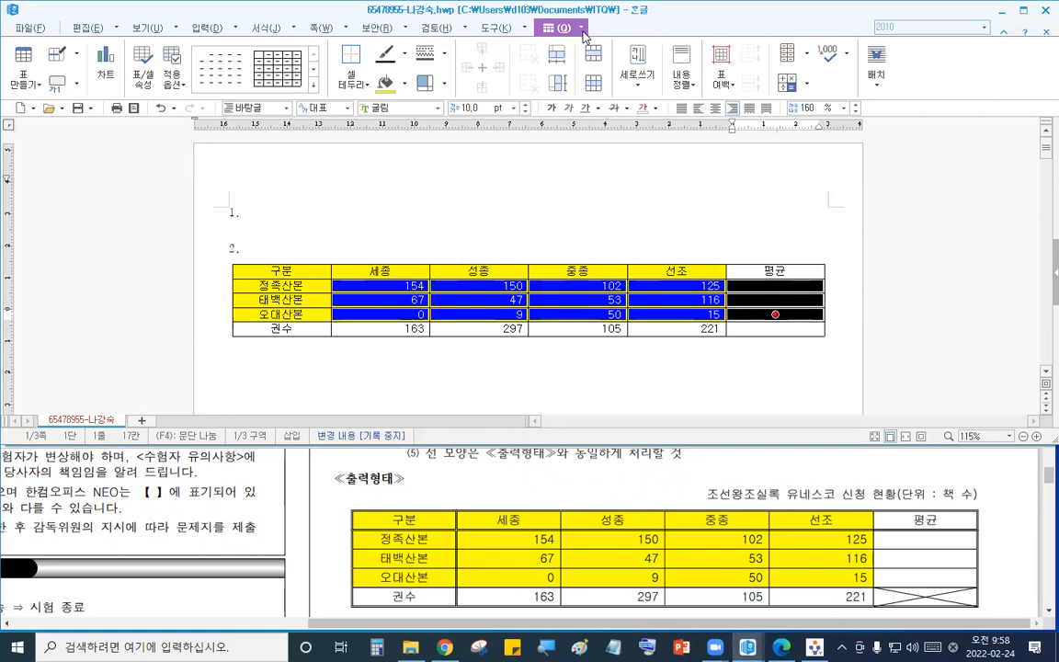
{"action": "left_click", "coordinate": [539, 28]}
{"action": "mouse_move", "coordinate": [589, 297]}
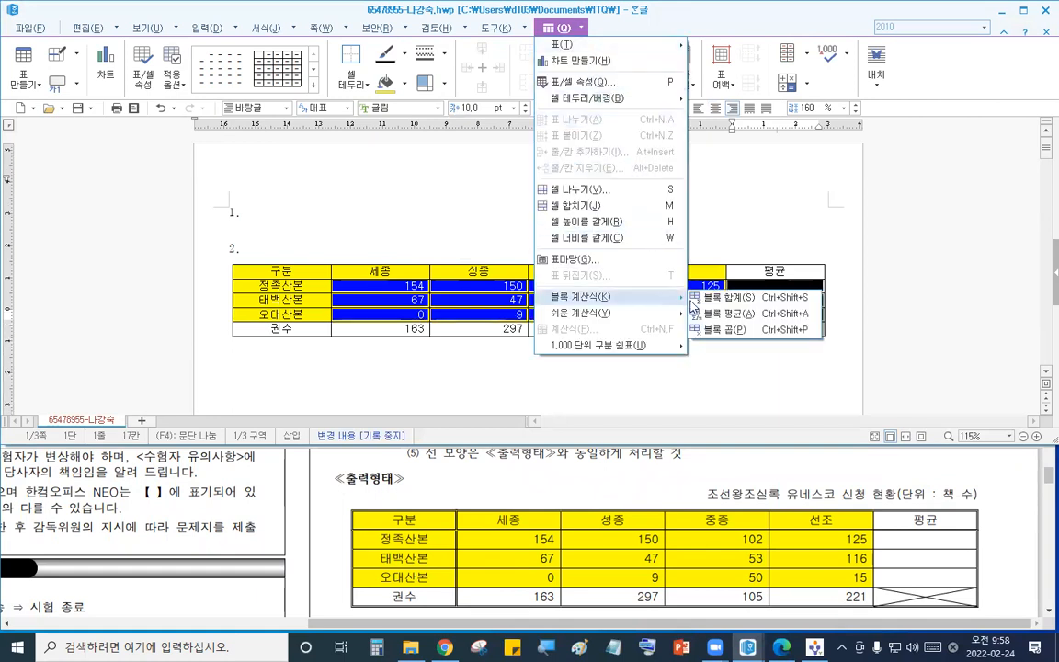
{"action": "left_click", "coordinate": [742, 314]}
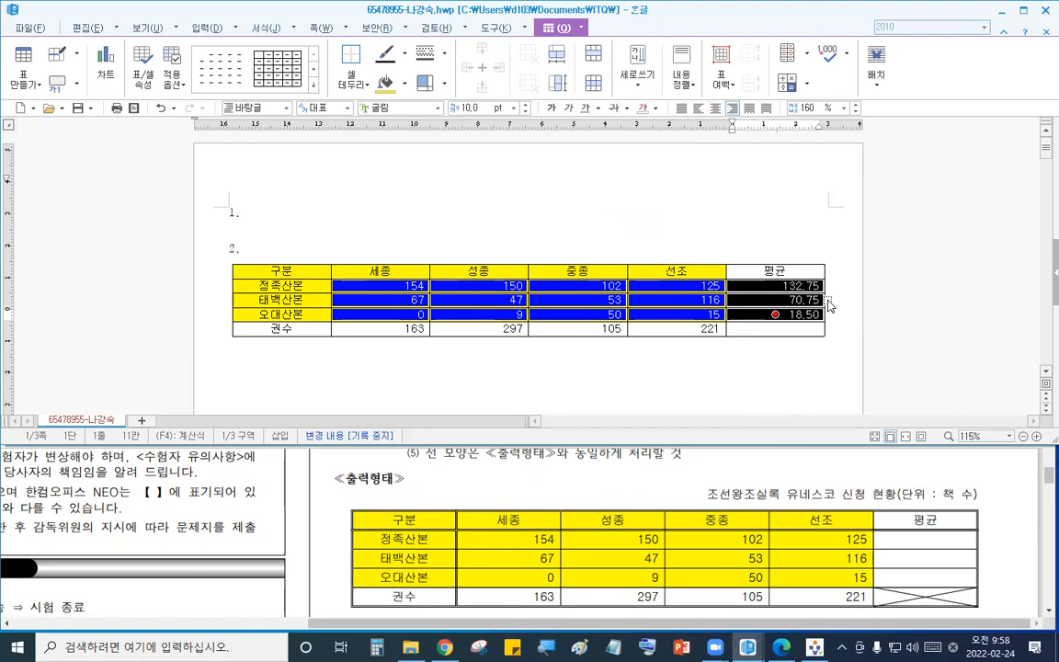
- Add a caption above the table reading 조선왕조실록 유네스코 신청 현황(단위 : 책 수)
{"action": "left_click", "coordinate": [442, 220]}
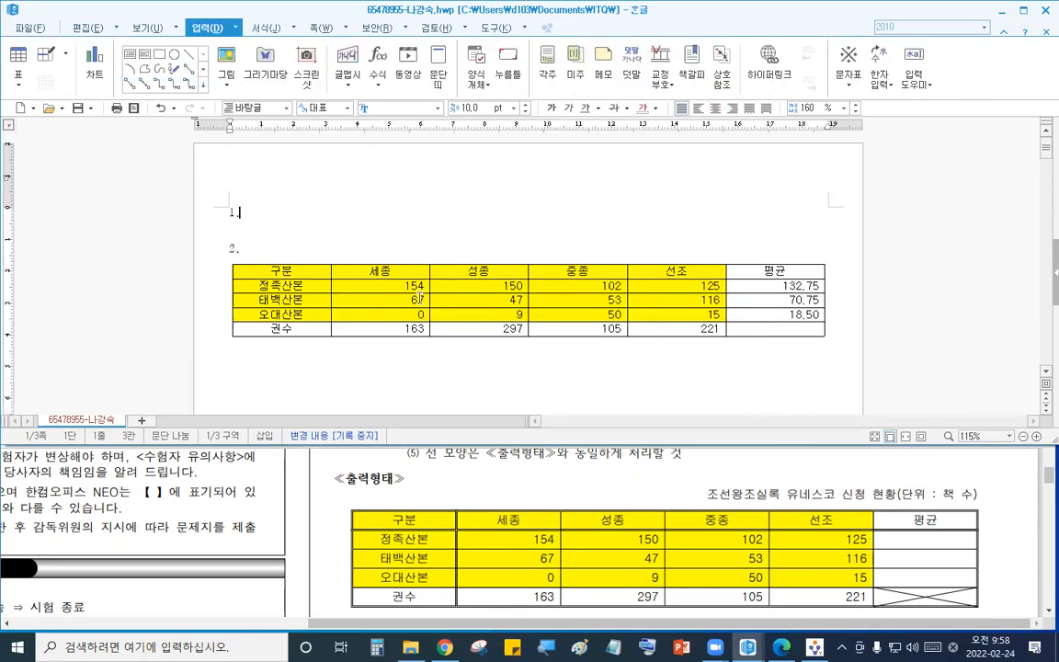
{"action": "left_click", "coordinate": [403, 283]}
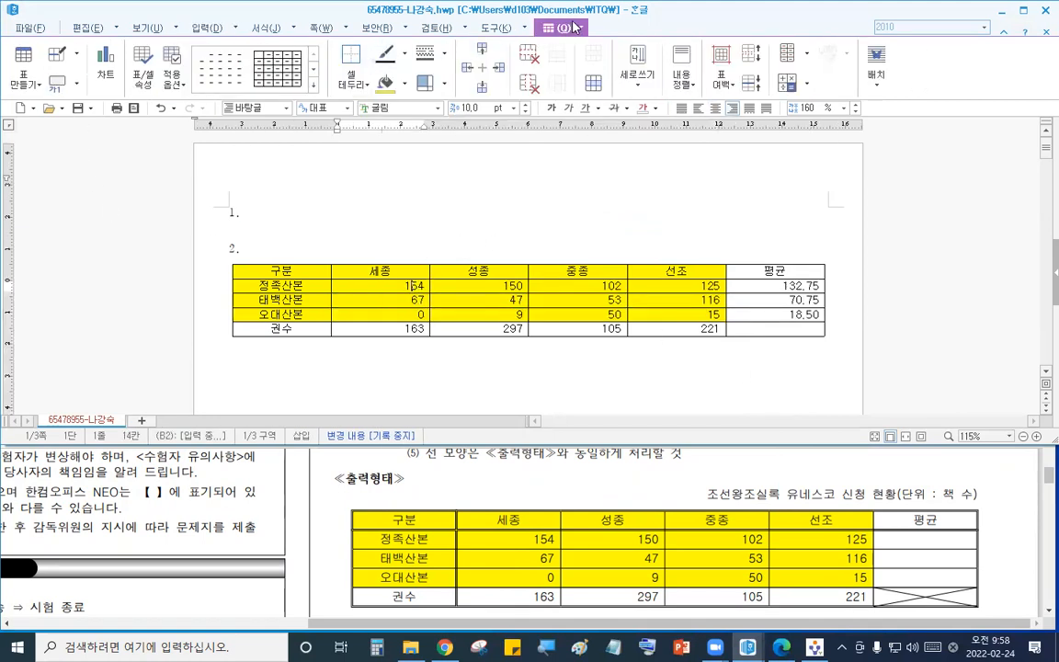
{"action": "left_click", "coordinate": [77, 85]}
{"action": "left_click", "coordinate": [91, 106]}
{"action": "left_click_drag", "start_coordinate": [286, 269], "coordinate": [204, 247]}
{"action": "key", "text": "F12"}
{"action": "key", "text": "Escape"}
{"action": "type", "text": "조선"}
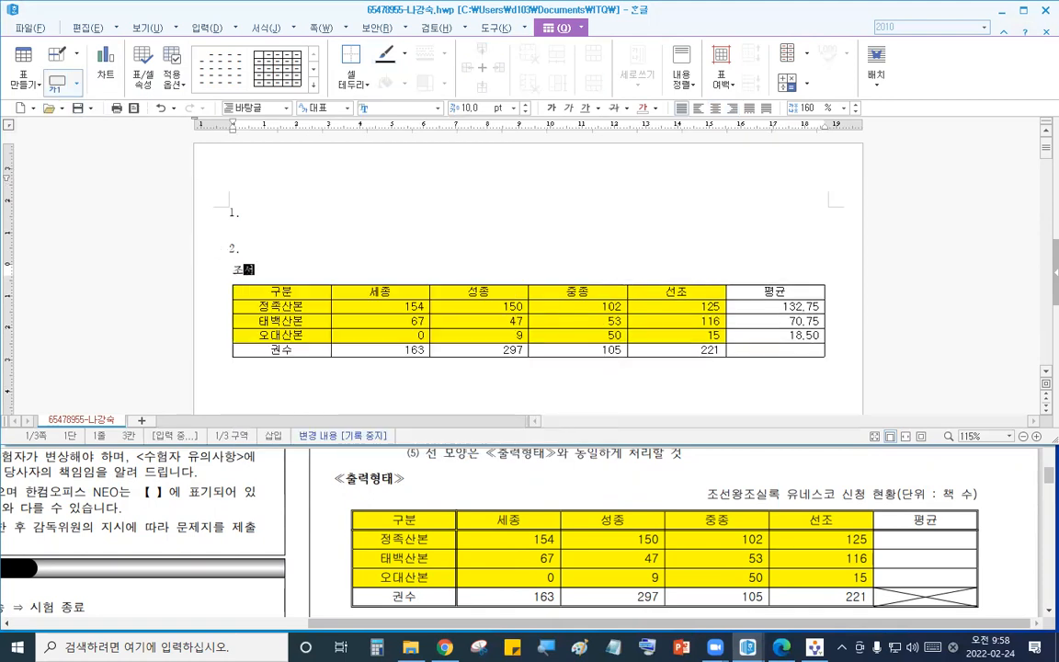
{"action": "type", "text": "왕조실록 유네스코 신청 현황("}
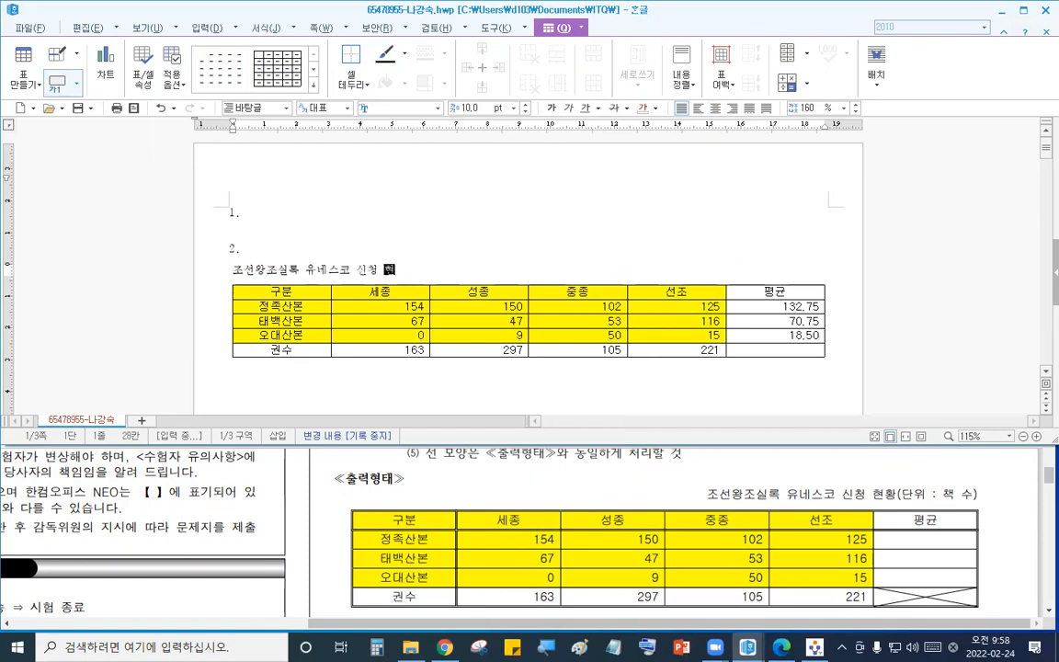
{"action": "type", "text": "위 : 책 수)"}
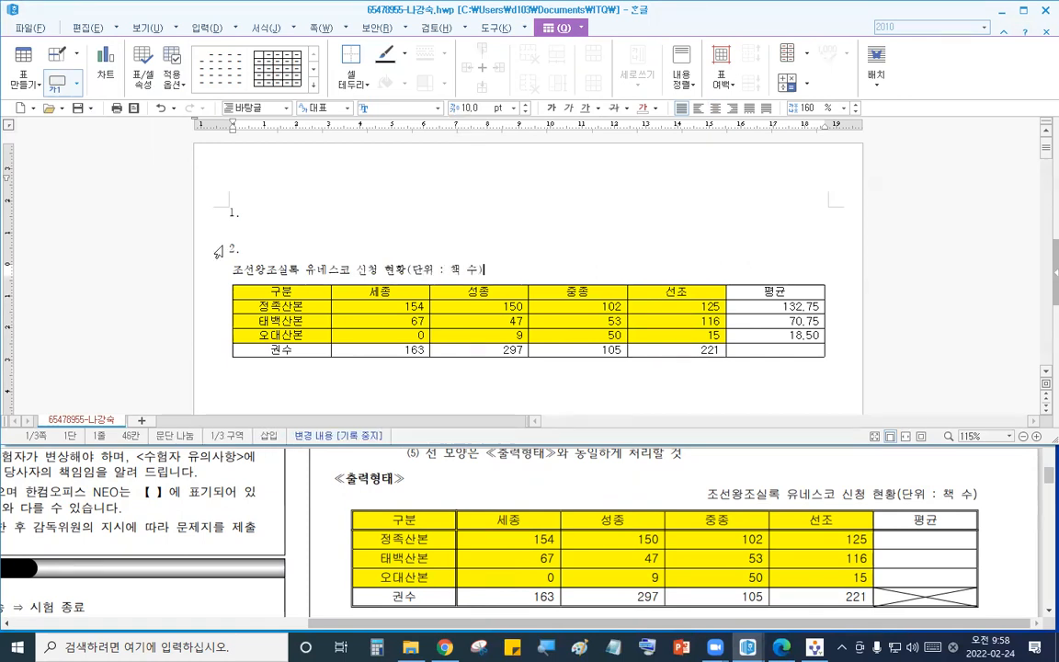
- Set the caption text to the 굴림 font and align it to the right
{"action": "left_click_drag", "start_coordinate": [484, 270], "coordinate": [225, 269]}
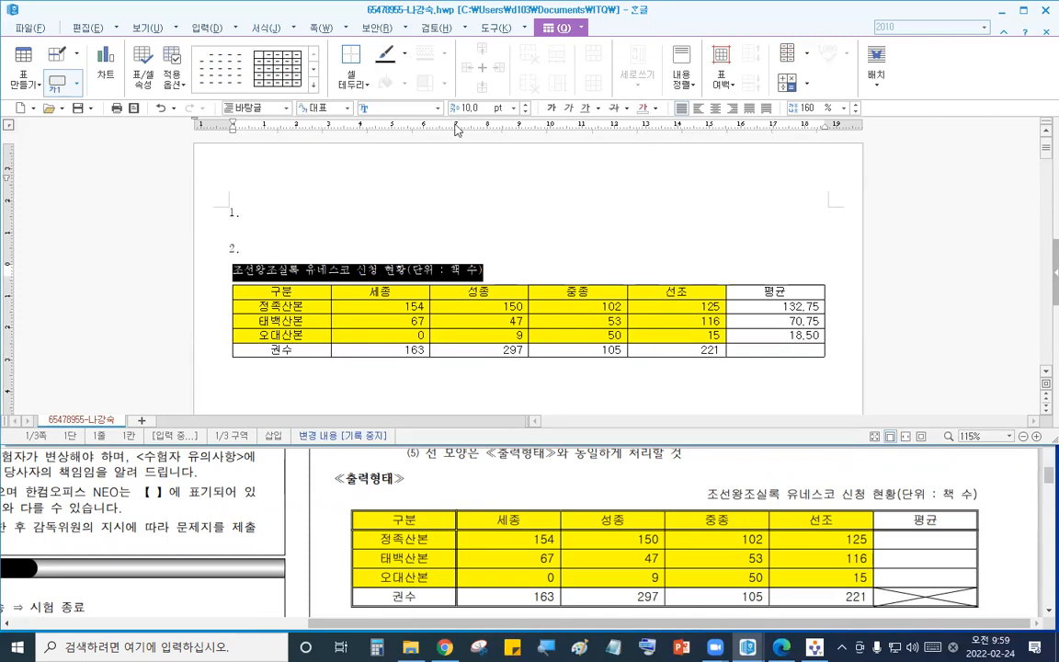
{"action": "left_click", "coordinate": [429, 109]}
{"action": "type", "text": "굴림"}
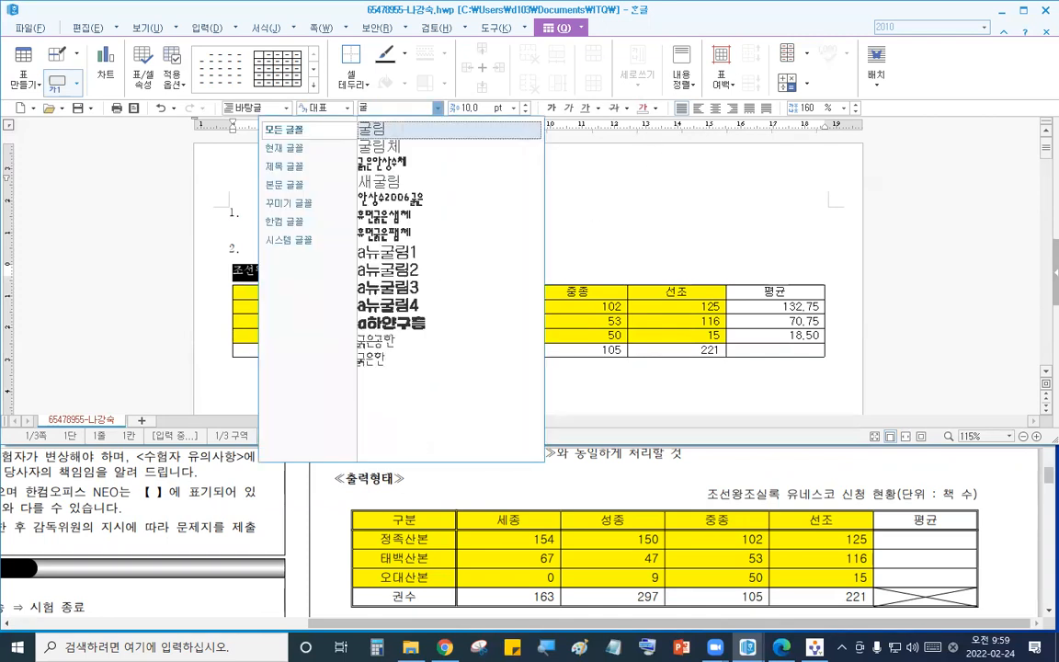
{"action": "key", "text": "Return"}
{"action": "left_click", "coordinate": [733, 109]}
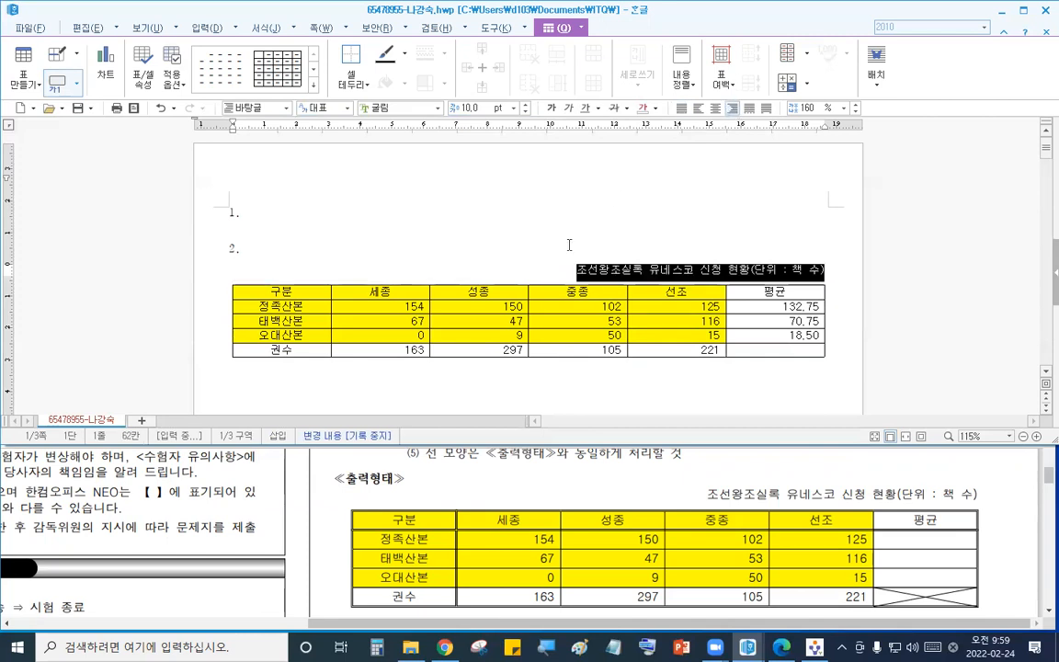
- Select the entire table and apply border lines to all of its cells
{"action": "left_click", "coordinate": [369, 234]}
{"action": "left_click_drag", "start_coordinate": [287, 294], "coordinate": [866, 362]}
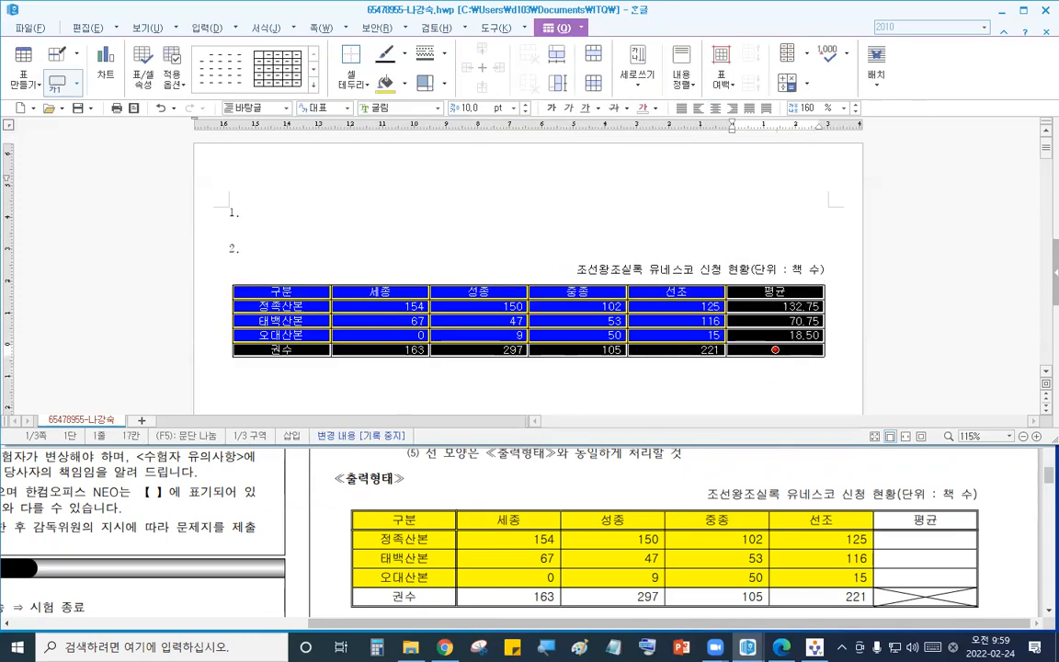
{"action": "left_click", "coordinate": [490, 178]}
{"action": "left_click_drag", "start_coordinate": [287, 292], "coordinate": [796, 400]}
{"action": "key", "text": "l"}
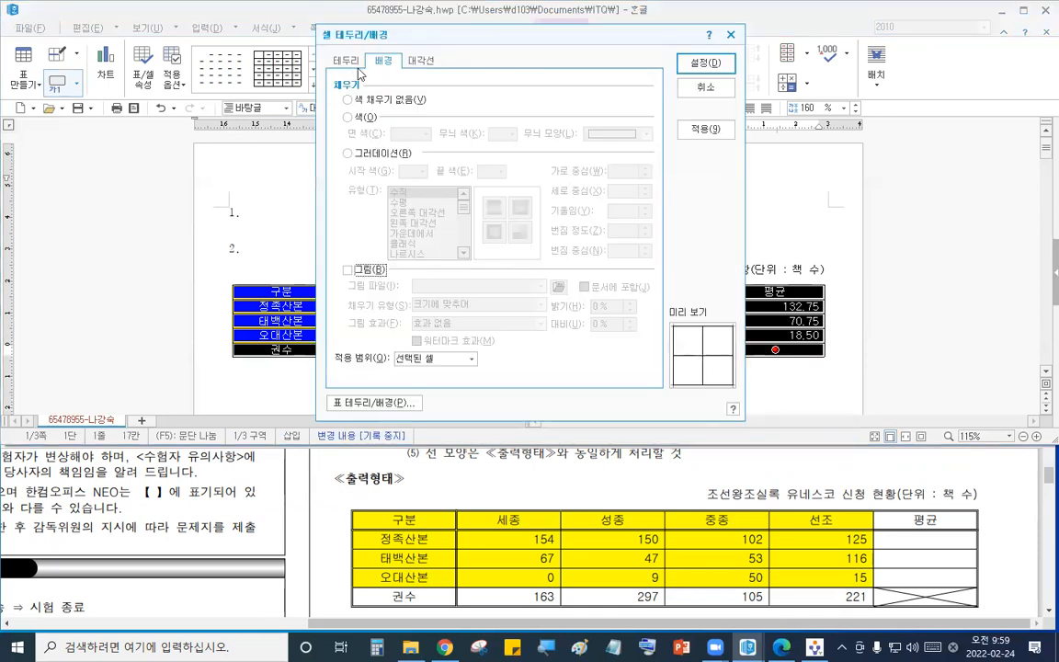
{"action": "left_click", "coordinate": [327, 61]}
{"action": "left_click", "coordinate": [522, 127]}
{"action": "key", "text": "Return"}
{"action": "key", "text": "Escape"}
- Give the header row a double-line bottom border
{"action": "left_click_drag", "start_coordinate": [755, 286], "coordinate": [820, 288]}
{"action": "key", "text": "l"}
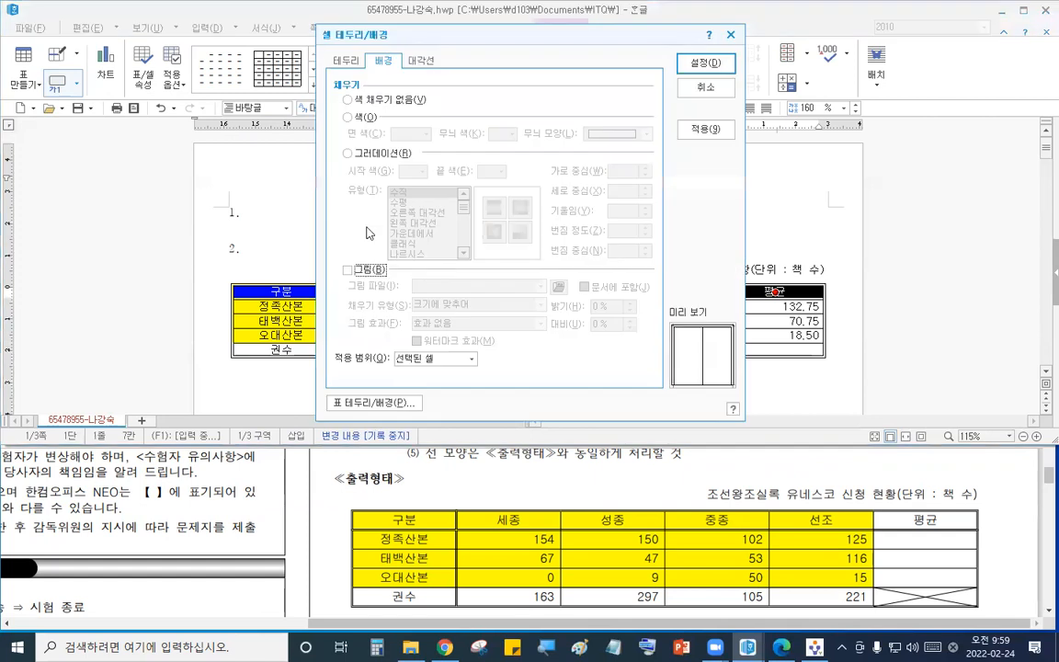
{"action": "left_click", "coordinate": [346, 61]}
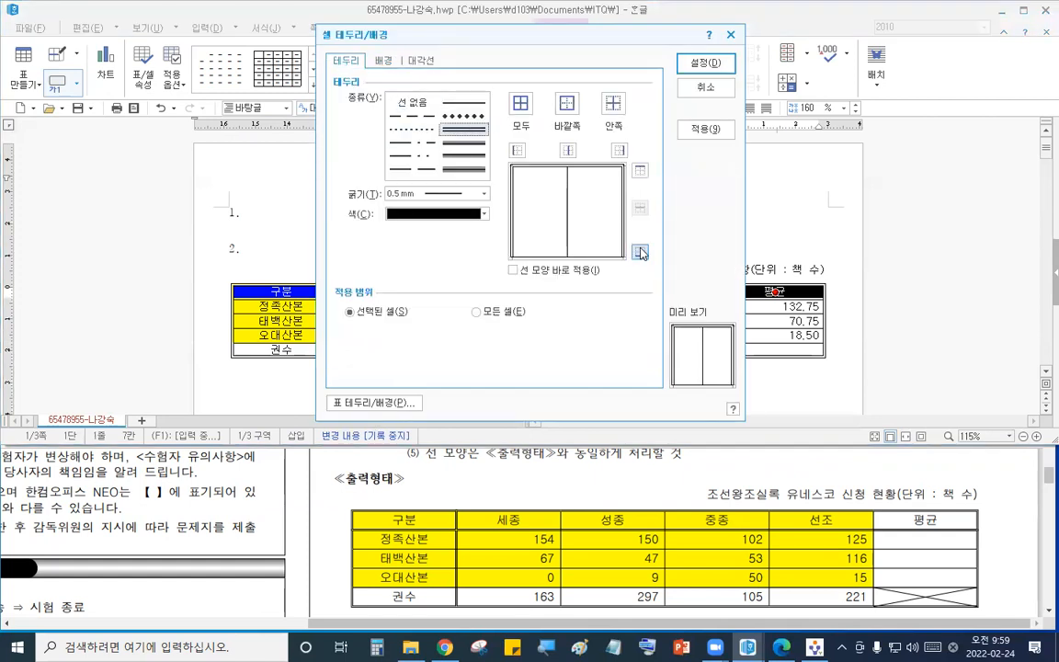
{"action": "left_click", "coordinate": [696, 66]}
- Select the first column's cells and give them a double-line right border
{"action": "left_click", "coordinate": [388, 211]}
{"action": "left_click", "coordinate": [323, 287]}
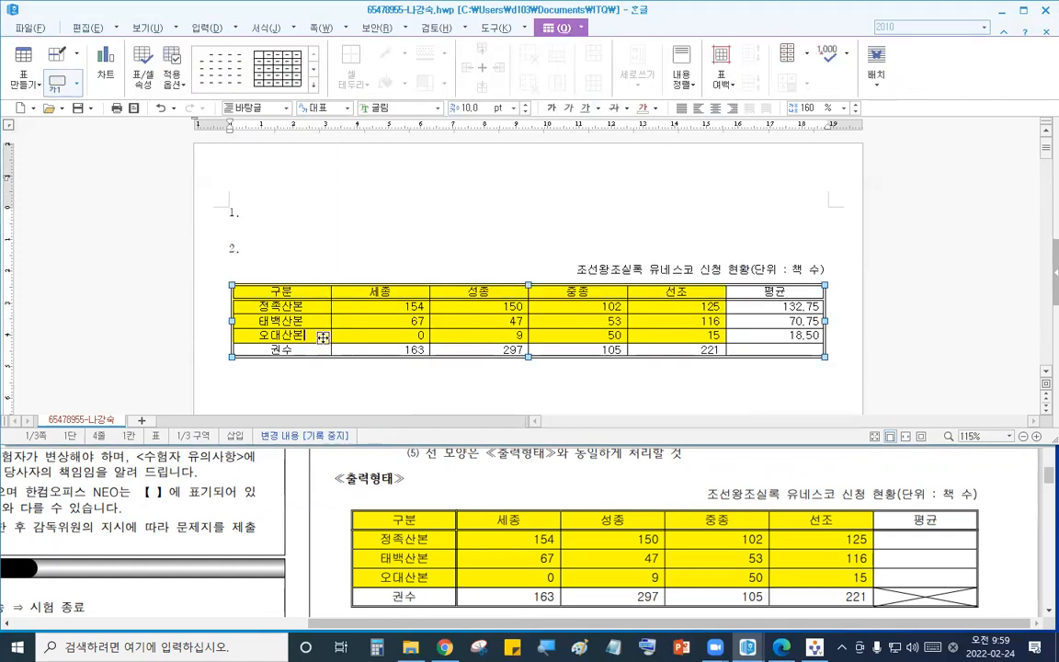
{"action": "left_click", "coordinate": [331, 238]}
{"action": "left_click_drag", "start_coordinate": [322, 291], "coordinate": [324, 353]}
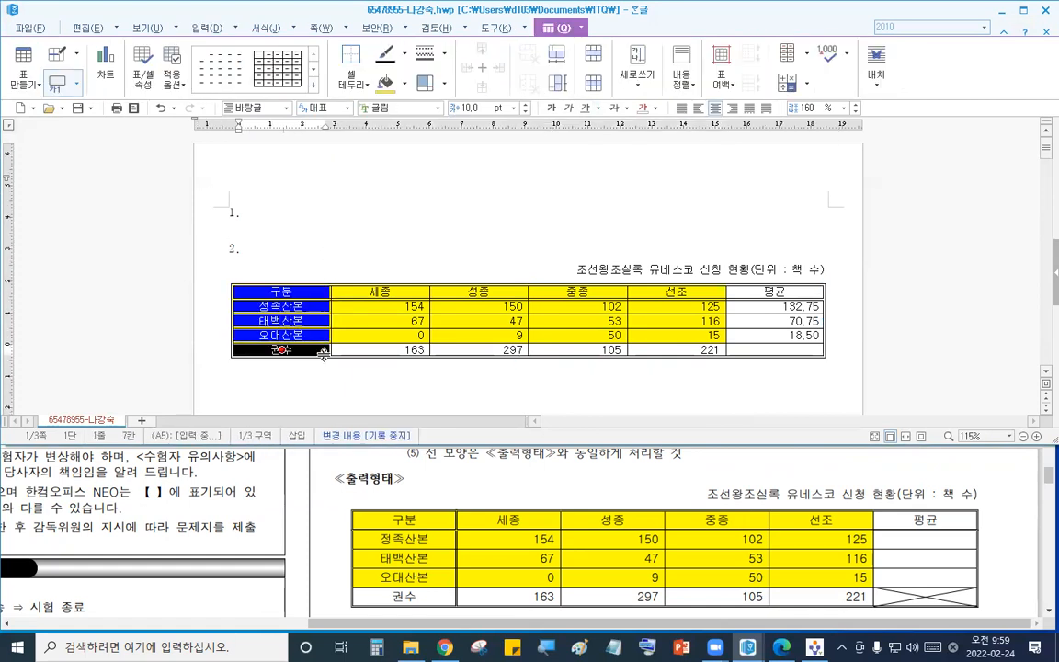
{"action": "key", "text": "l"}
{"action": "left_click", "coordinate": [346, 61]}
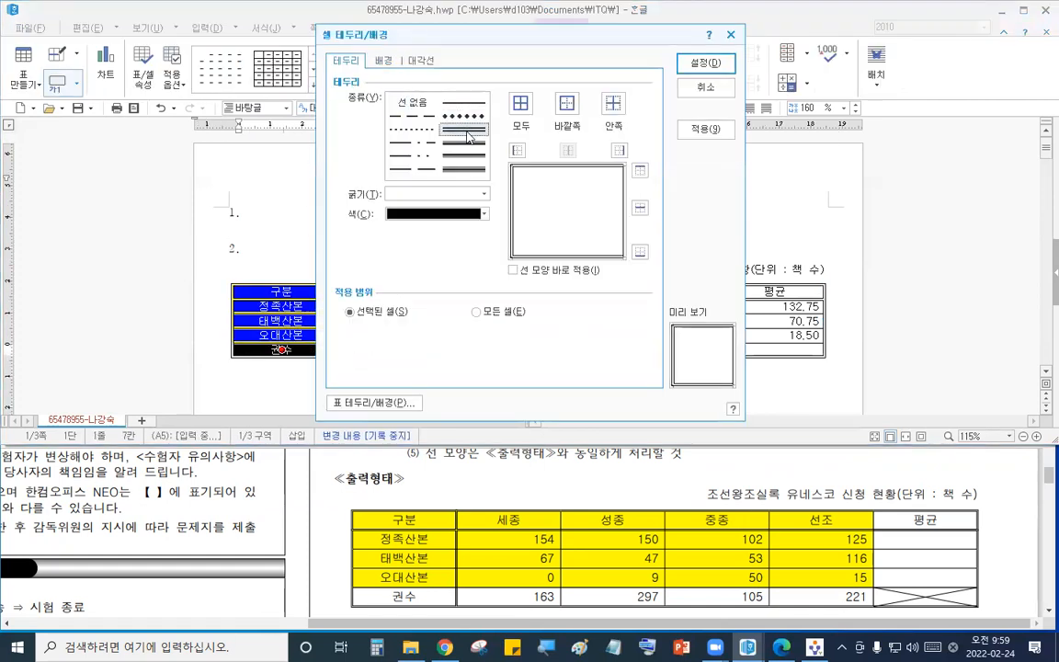
{"action": "left_click", "coordinate": [704, 62]}
- Draw both diagonal lines in the empty cell where the 권수 row meets the 평균 column
{"action": "left_click_drag", "start_coordinate": [775, 334], "coordinate": [775, 350]}
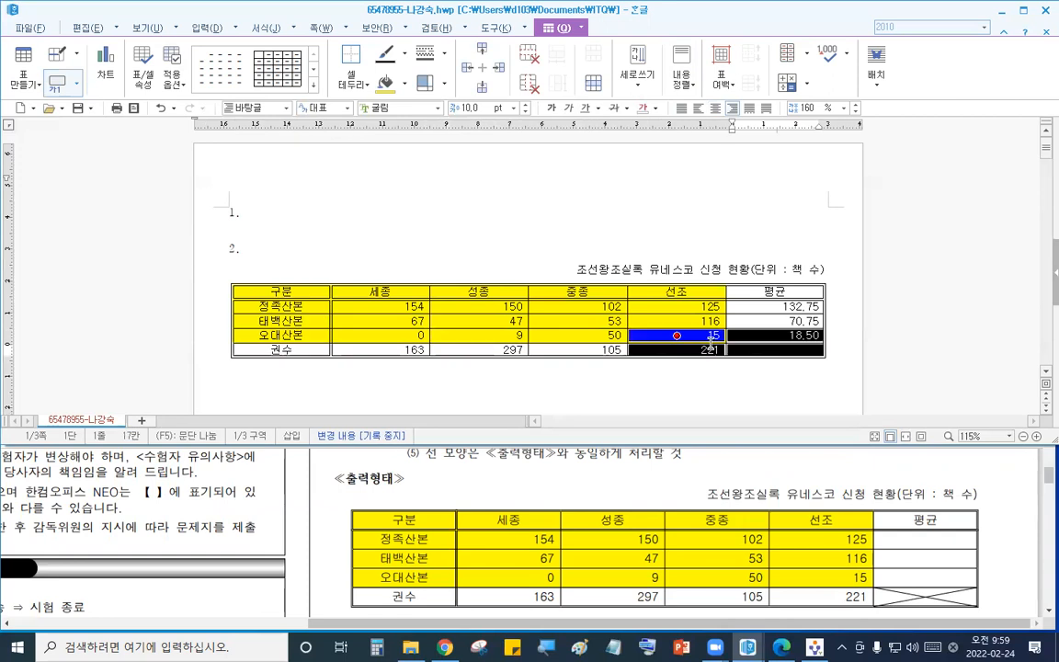
{"action": "key", "text": "l"}
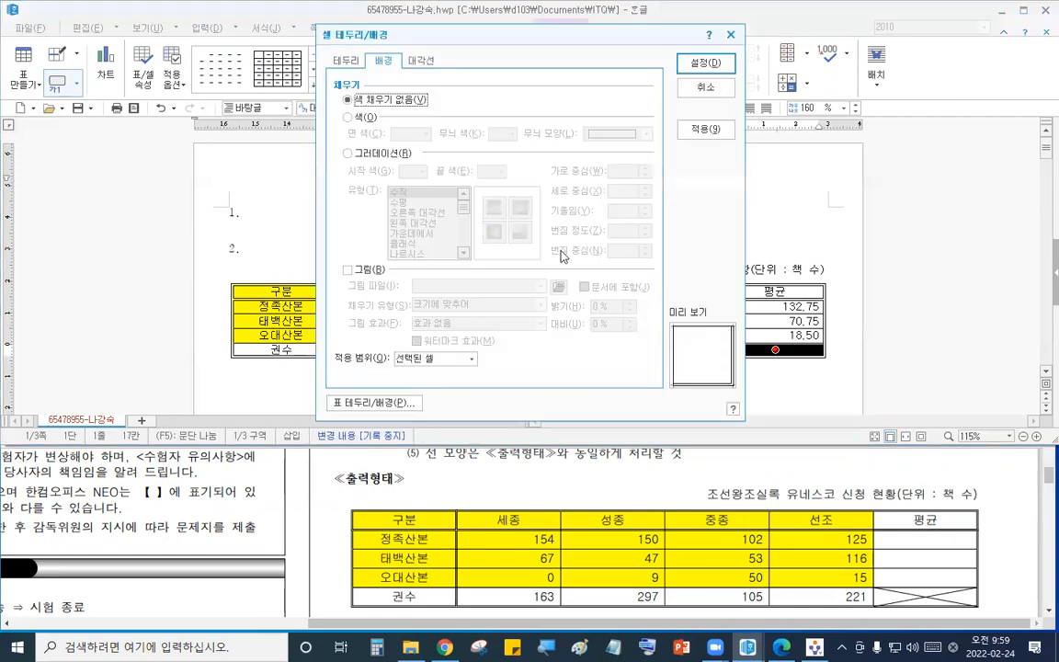
{"action": "left_click", "coordinate": [421, 60]}
{"action": "left_click", "coordinate": [378, 257]}
{"action": "left_click", "coordinate": [377, 293]}
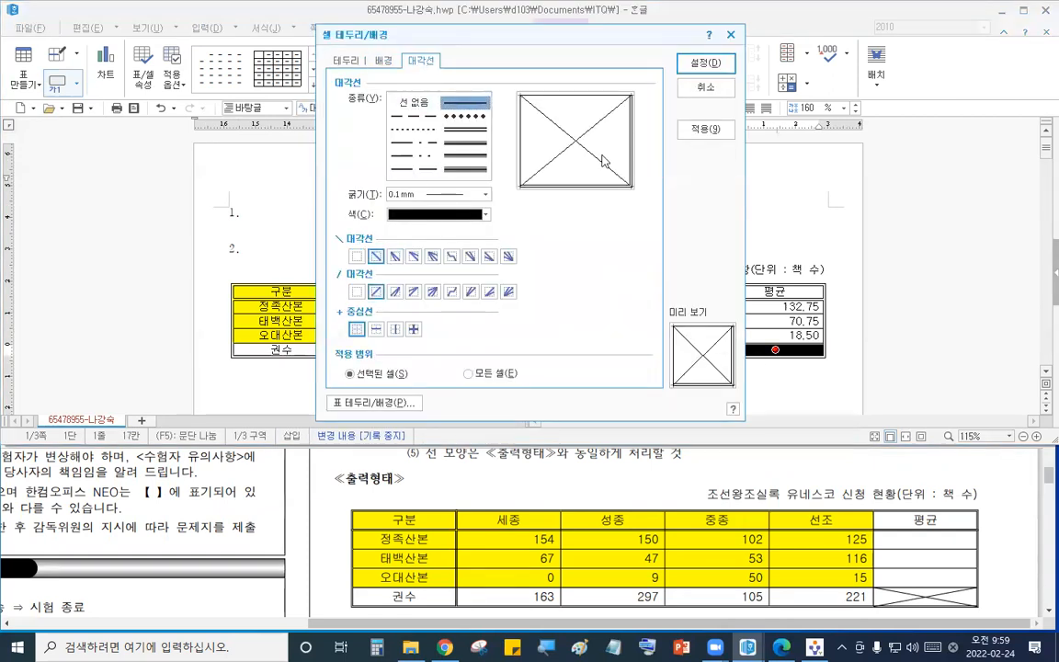
{"action": "left_click", "coordinate": [696, 63]}
- Place the cursor after the table and insert two blank lines below it
{"action": "left_click", "coordinate": [844, 357]}
{"action": "double_click", "coordinate": [827, 360]}
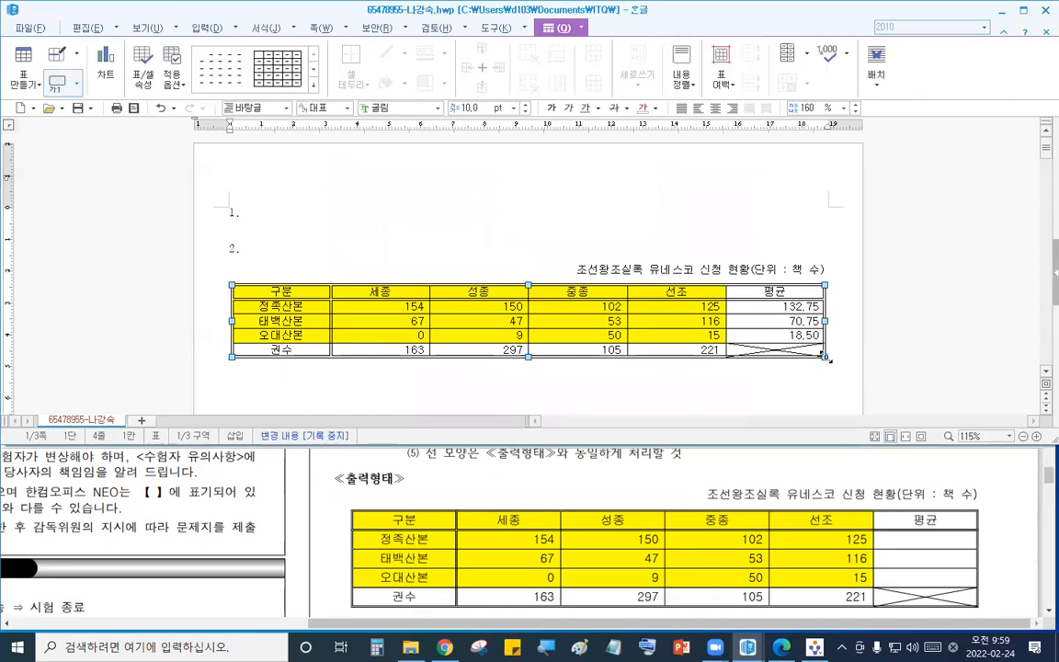
{"action": "left_click", "coordinate": [713, 101]}
{"action": "left_click", "coordinate": [857, 326]}
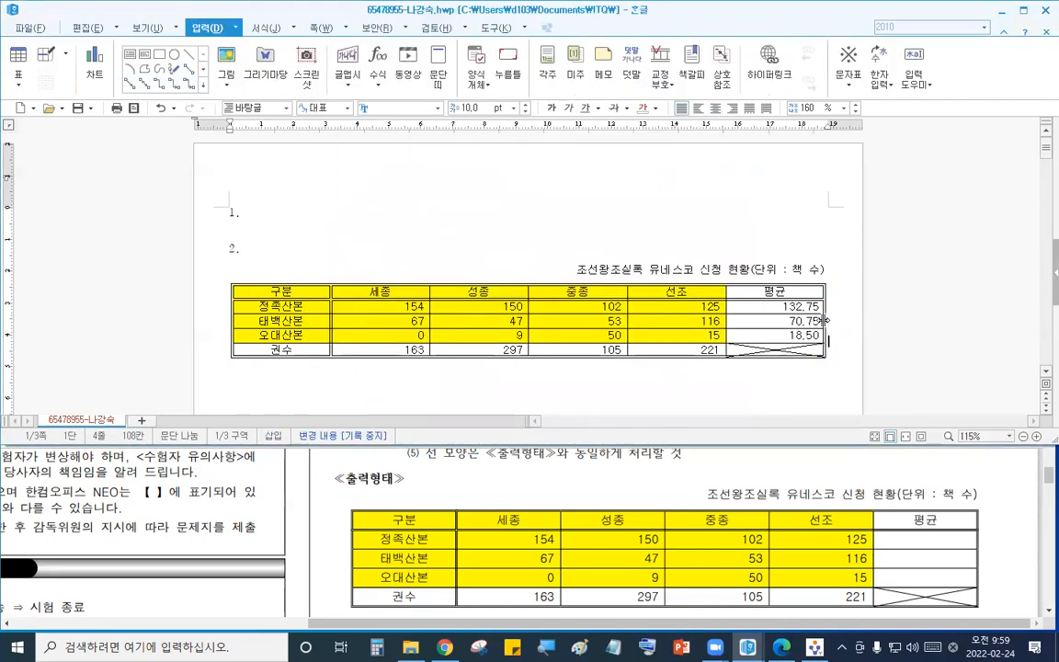
{"action": "key", "text": "Return"}
{"action": "key", "text": "Return"}
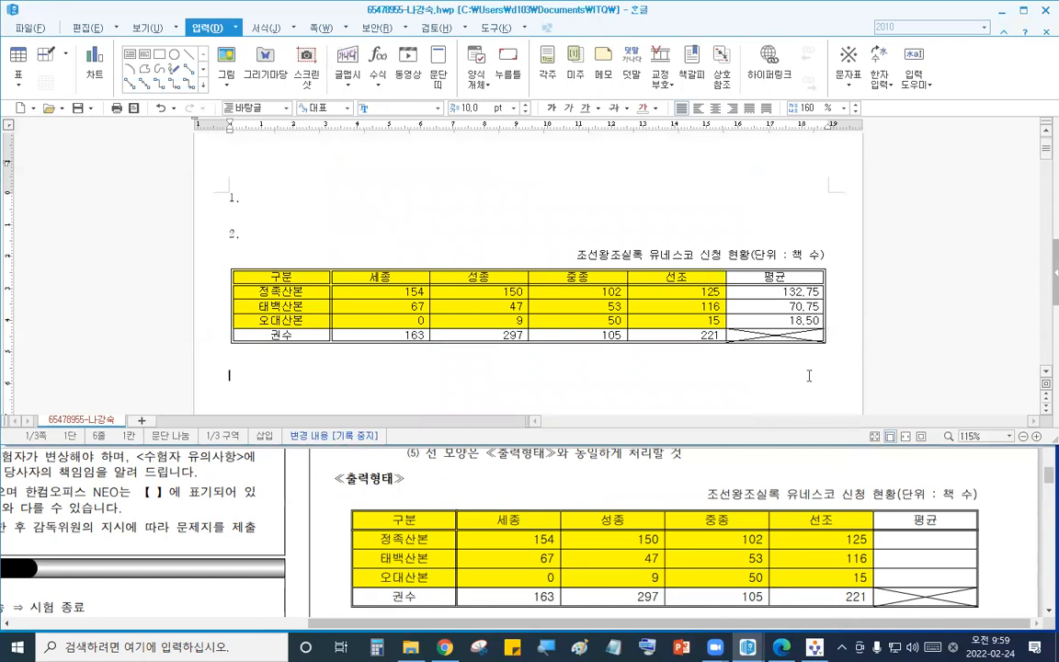
- Review the chart conditions, then insert a chart from the cells 구분 through the 오대산본 row, excluding 평균 and 권수
{"action": "left_click", "coordinate": [678, 511]}
{"action": "scroll", "coordinate": [671, 501], "scroll_direction": "down", "scroll_amount": 5}
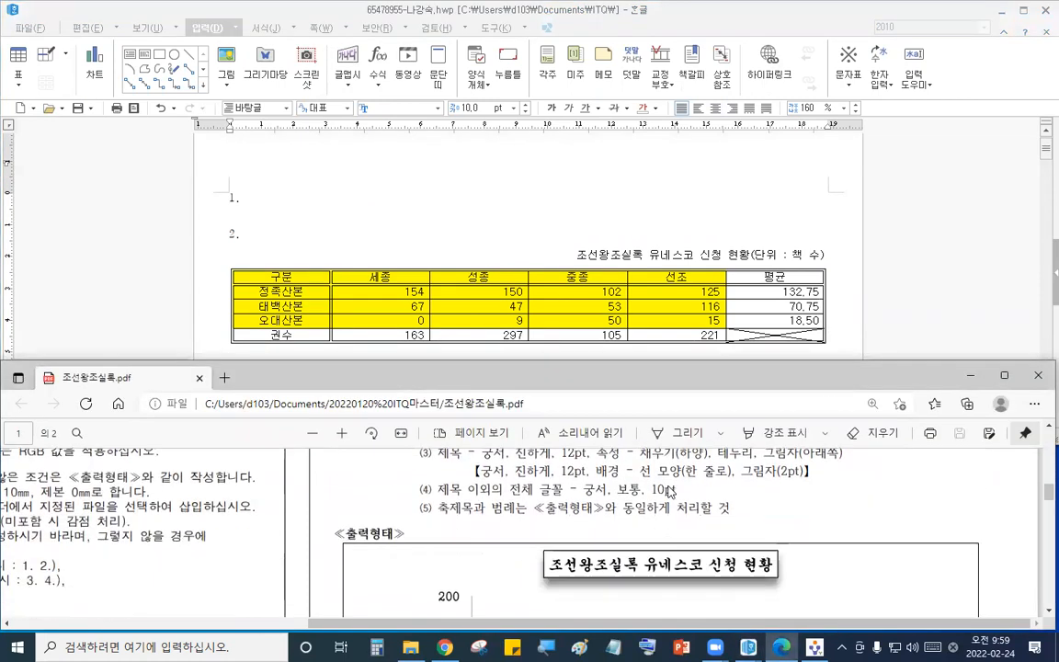
{"action": "scroll", "coordinate": [670, 492], "scroll_direction": "up", "scroll_amount": 1}
{"action": "scroll", "coordinate": [670, 492], "scroll_direction": "down", "scroll_amount": 1}
{"action": "scroll", "coordinate": [669, 492], "scroll_direction": "down", "scroll_amount": 1}
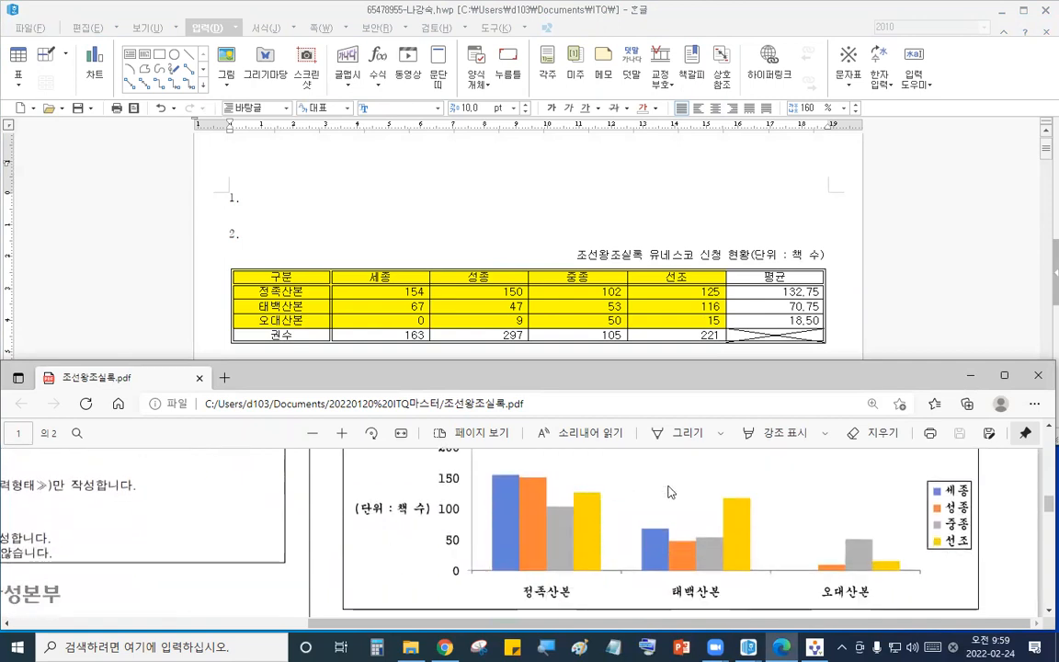
{"action": "left_click", "coordinate": [810, 270]}
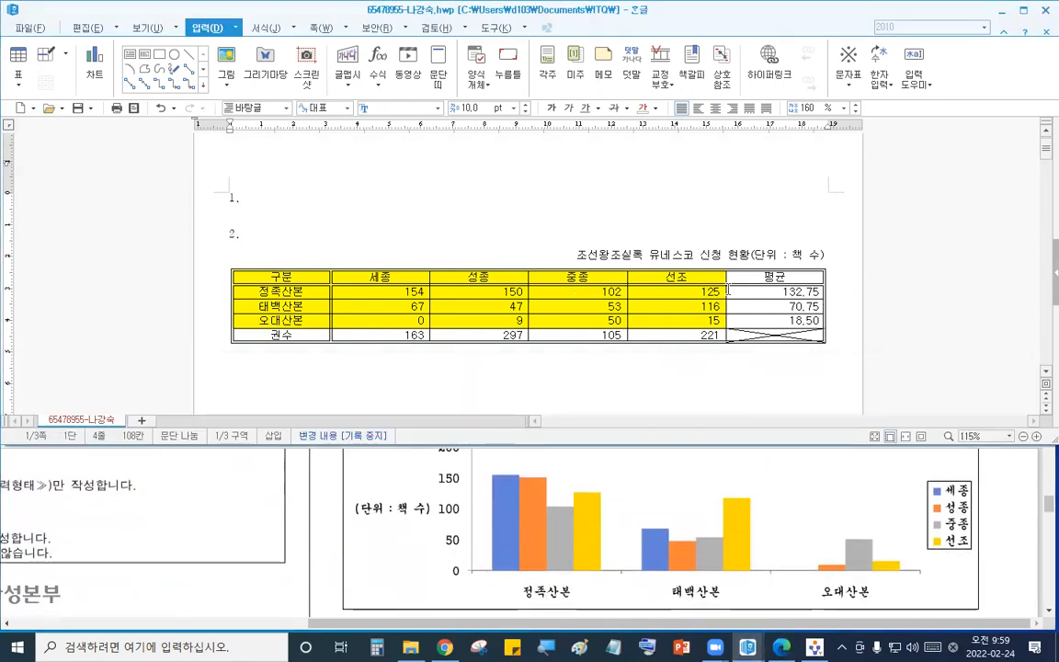
{"action": "left_click_drag", "start_coordinate": [311, 279], "coordinate": [660, 320]}
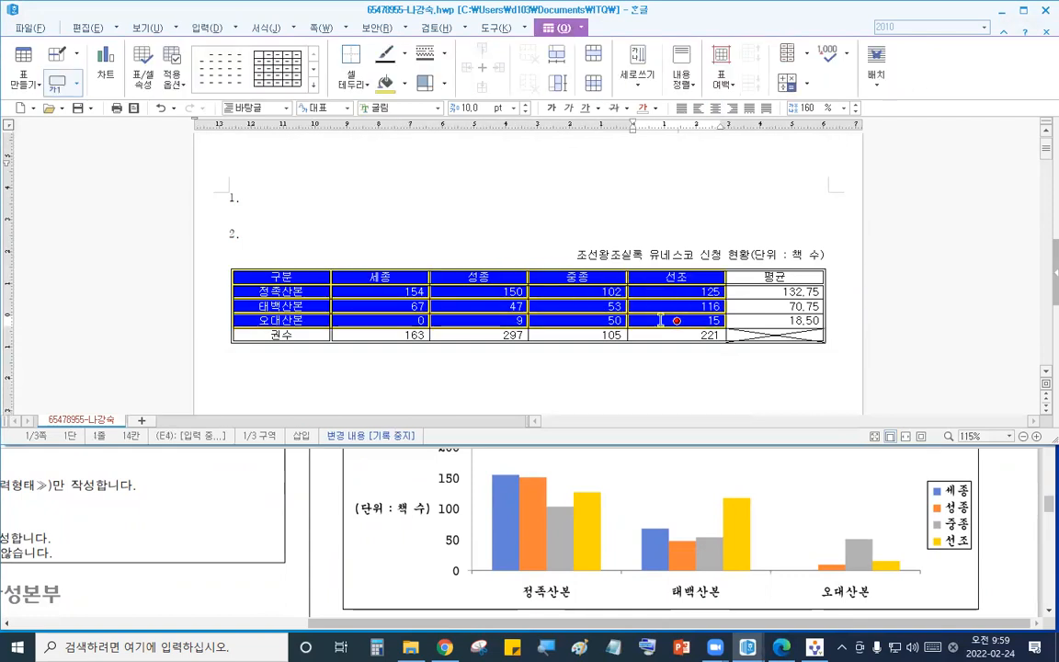
{"action": "left_click", "coordinate": [561, 27]}
{"action": "left_click", "coordinate": [604, 62]}
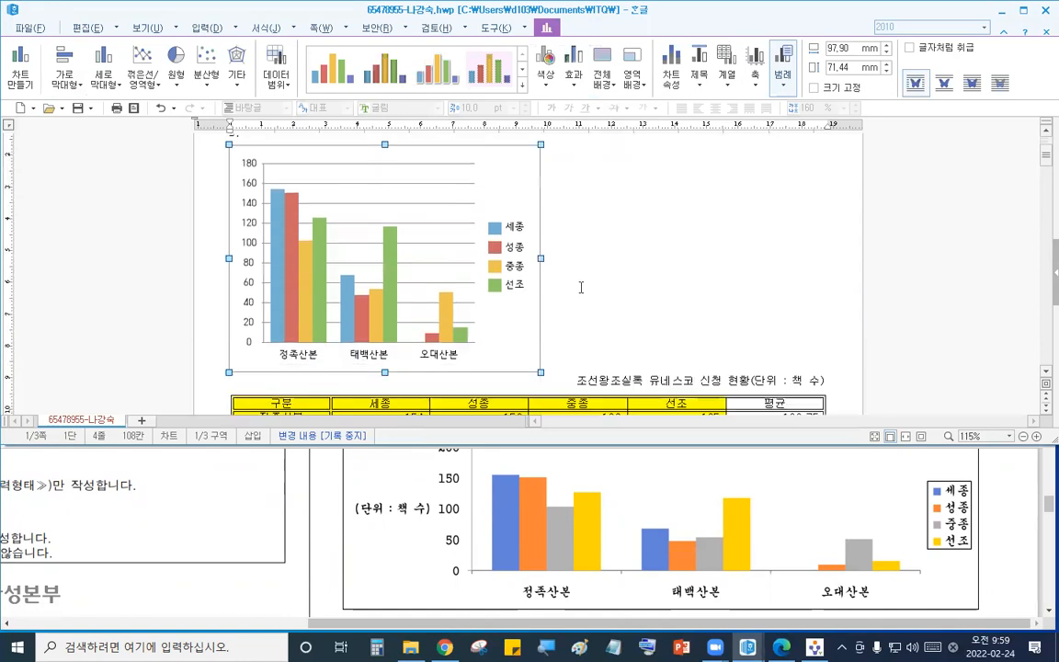
- Open the Chart Wizard on the chart and set the chart title to 조선왕조실록 유네스코 신청 현황
{"action": "double_click", "coordinate": [511, 183]}
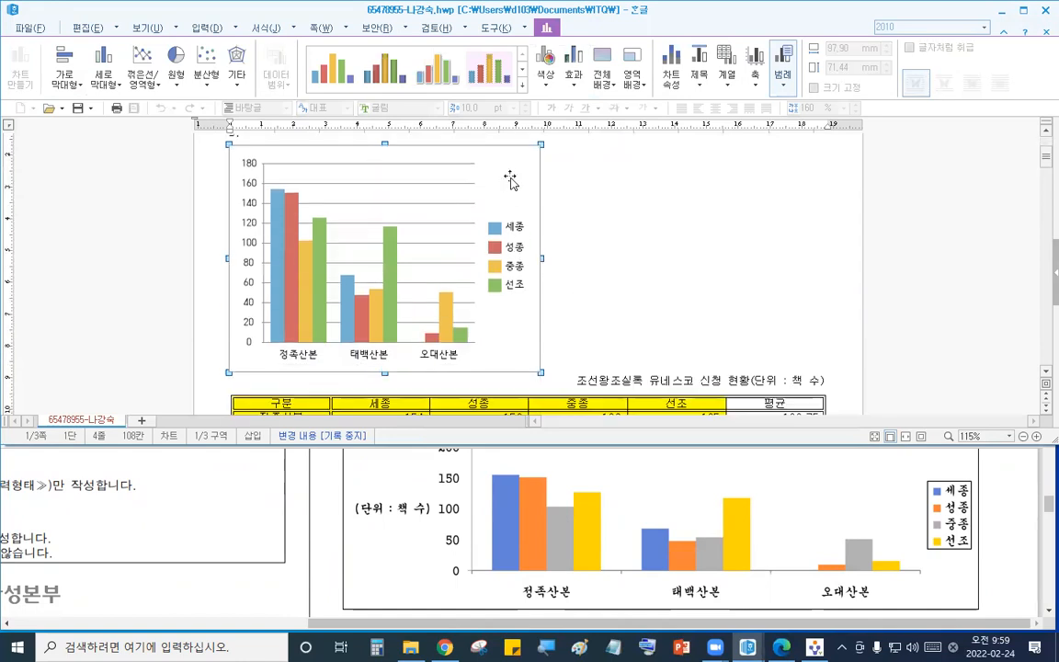
{"action": "right_click", "coordinate": [510, 182]}
{"action": "left_click", "coordinate": [566, 283]}
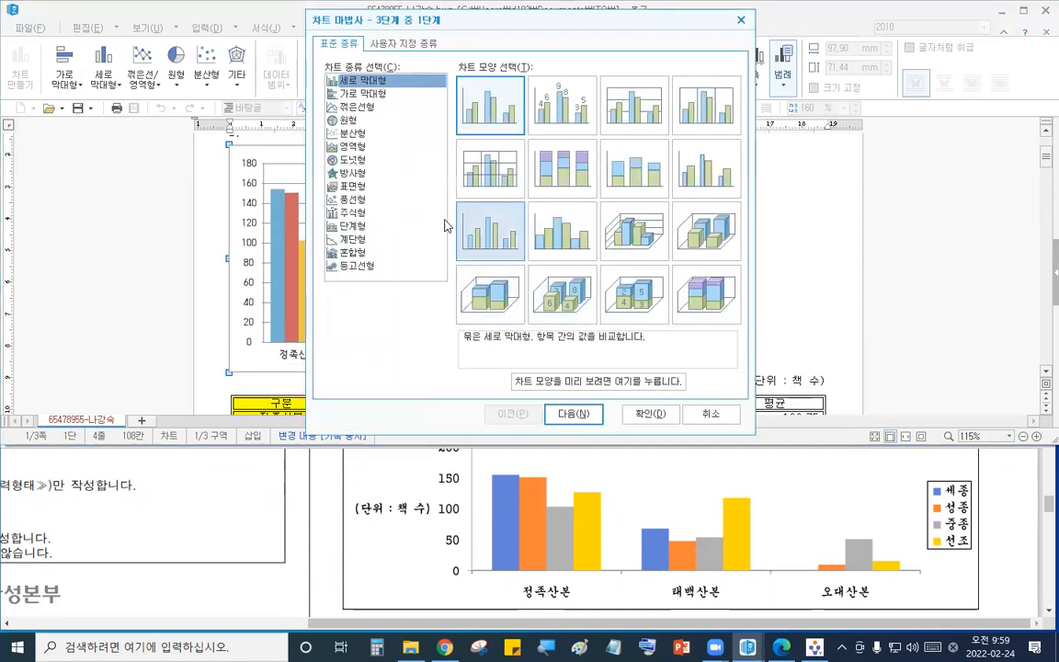
{"action": "left_click", "coordinate": [571, 414]}
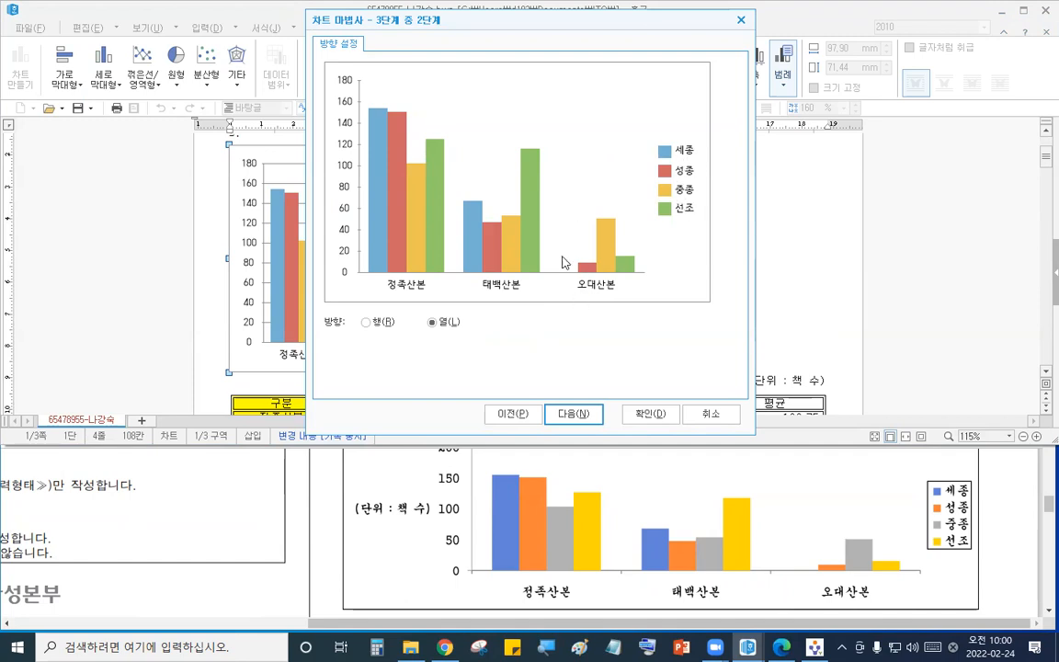
{"action": "left_click", "coordinate": [568, 414]}
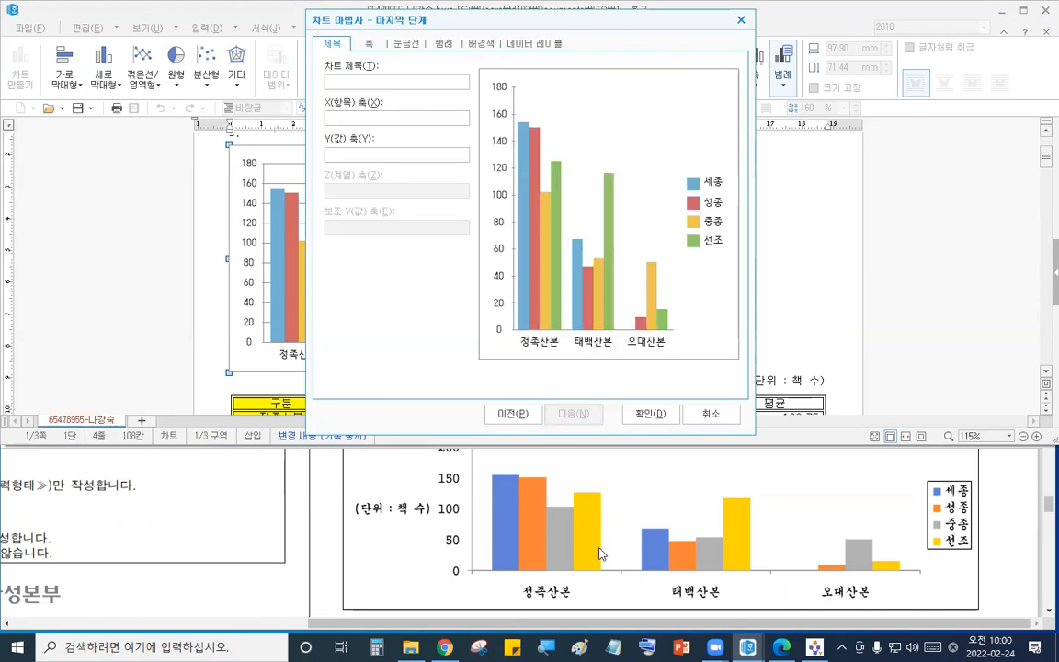
{"action": "left_click", "coordinate": [631, 550]}
{"action": "scroll", "coordinate": [631, 550], "scroll_direction": "up", "scroll_amount": 2}
{"action": "left_click", "coordinate": [396, 83]}
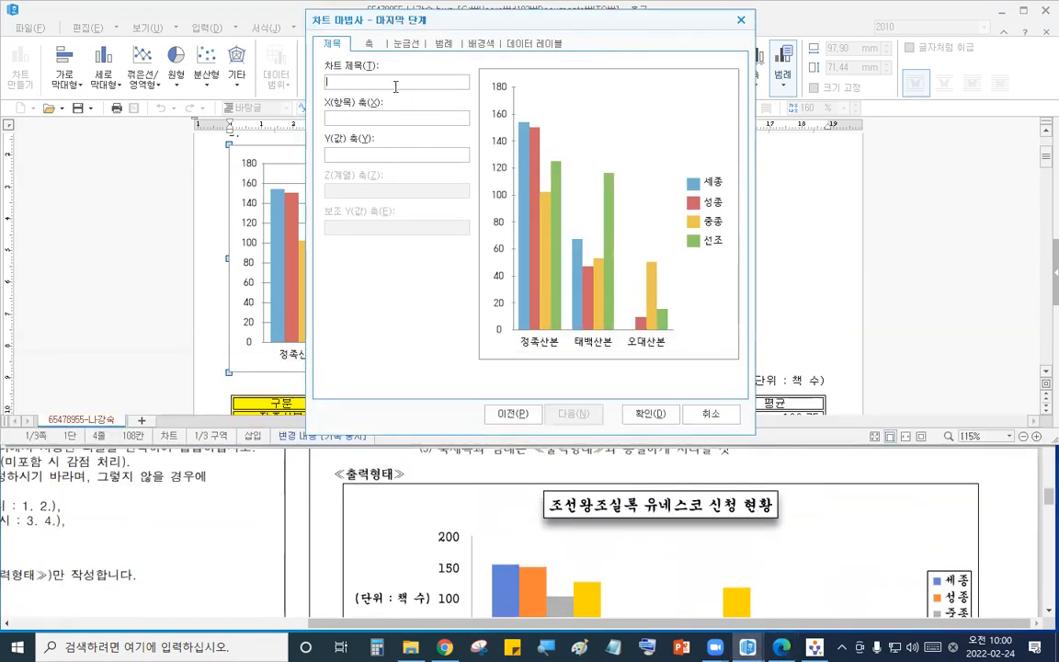
{"action": "type", "text": "ㅈ조선왕좃"}
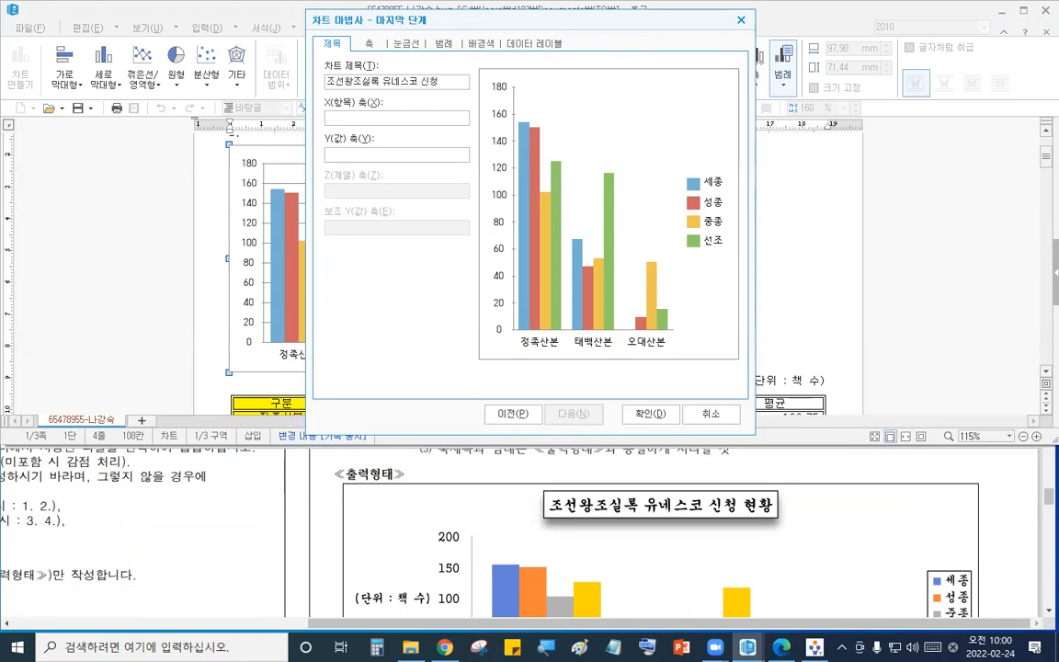
{"action": "type", "text": "실록 유네스코 신청 현황"}
- Set the Y-axis title to (단위 : 책 수) and finish the wizard
{"action": "left_click", "coordinate": [604, 443]}
{"action": "scroll", "coordinate": [625, 457], "scroll_direction": "down", "scroll_amount": 2}
{"action": "left_click", "coordinate": [395, 155]}
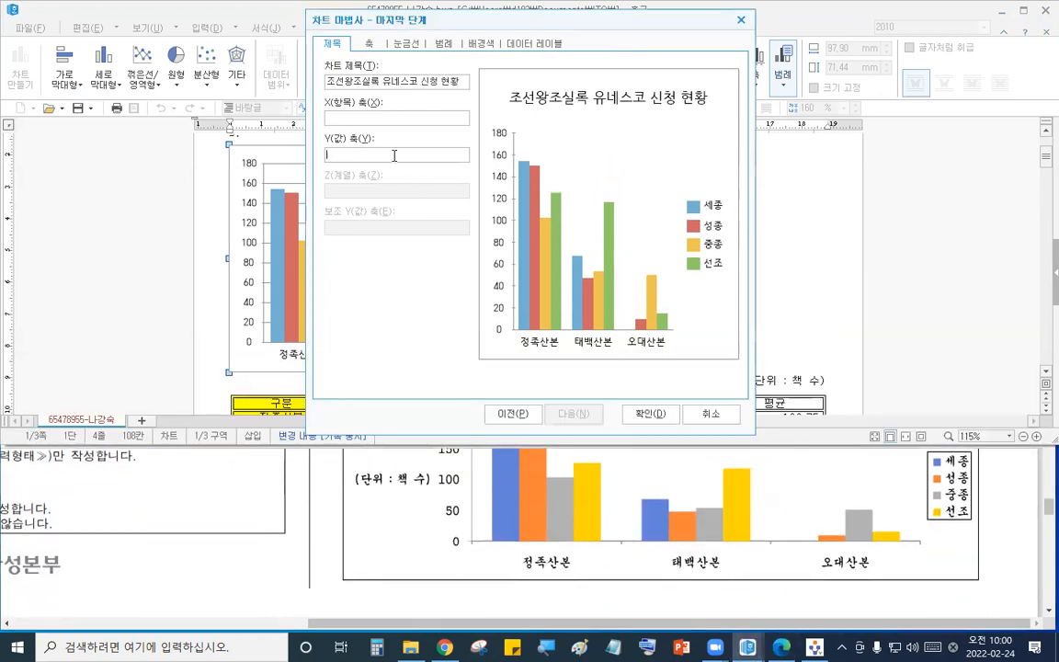
{"action": "type", "text": "(단위 : 책 수"}
{"action": "left_click", "coordinate": [647, 414]}
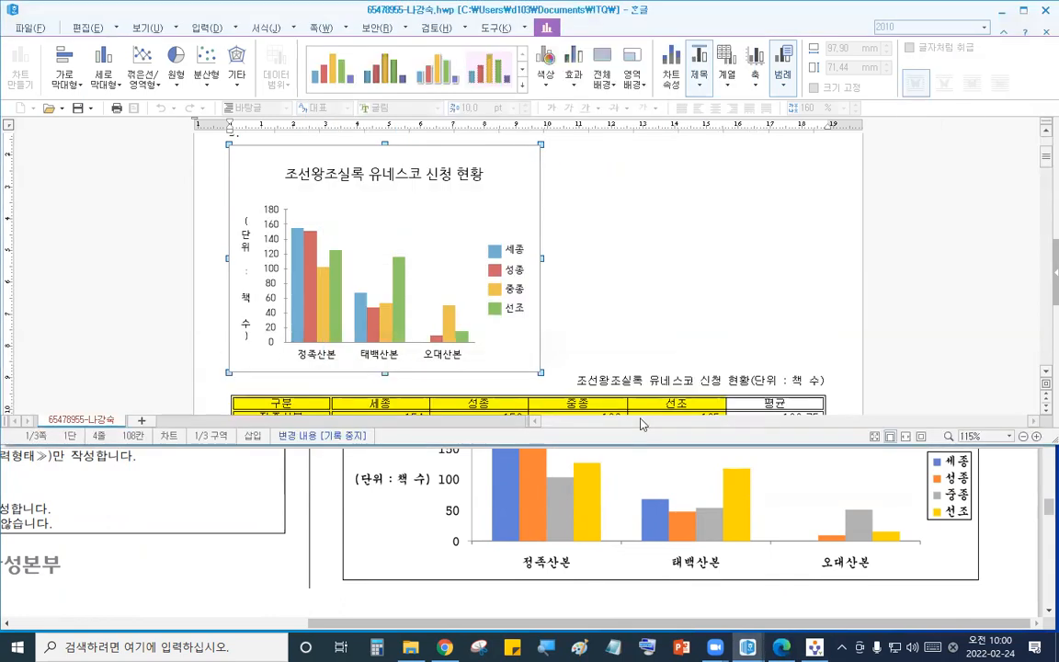
- Consult the chart title conditions in the exam sheet, then set the chart title font to 궁서 bold
{"action": "left_click", "coordinate": [527, 457]}
{"action": "scroll", "coordinate": [634, 543], "scroll_direction": "up", "scroll_amount": 3}
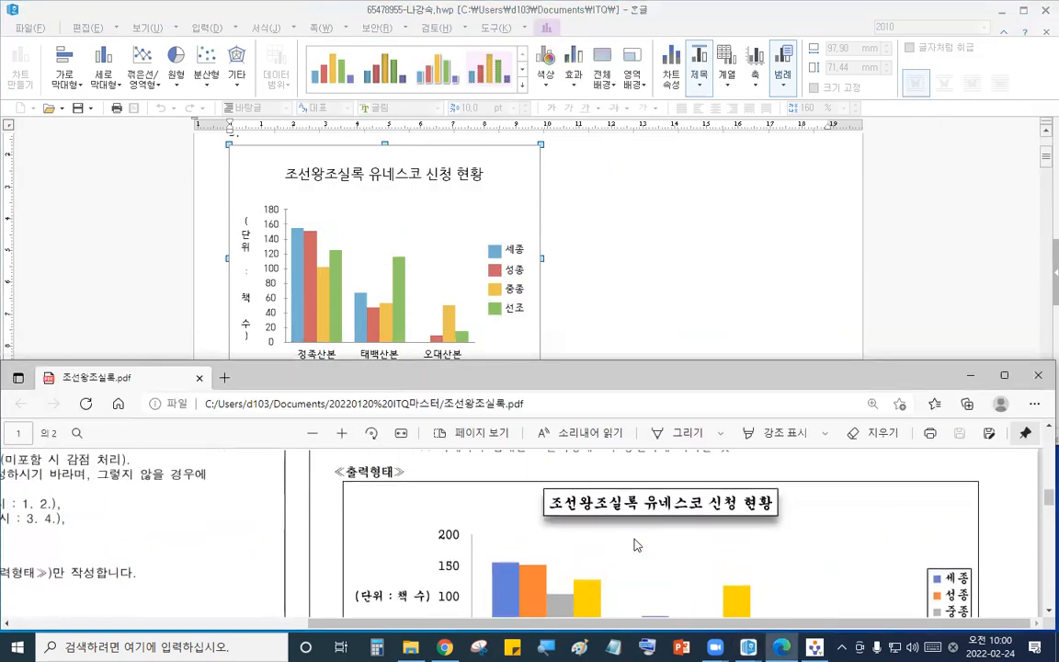
{"action": "scroll", "coordinate": [591, 537], "scroll_direction": "up", "scroll_amount": 2}
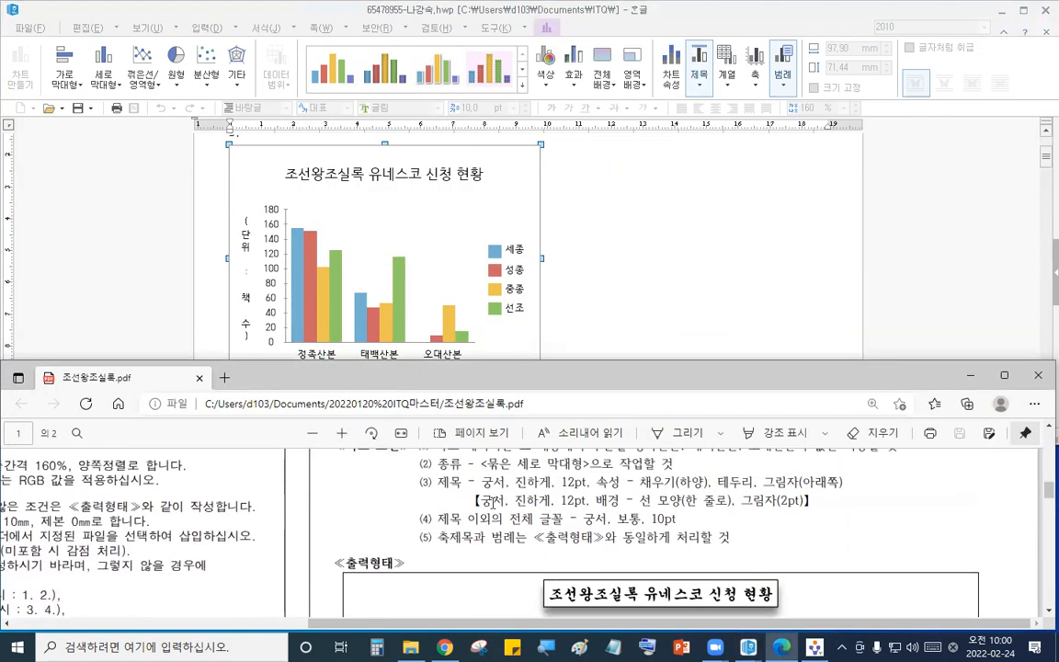
{"action": "left_click_drag", "start_coordinate": [484, 500], "coordinate": [811, 501]}
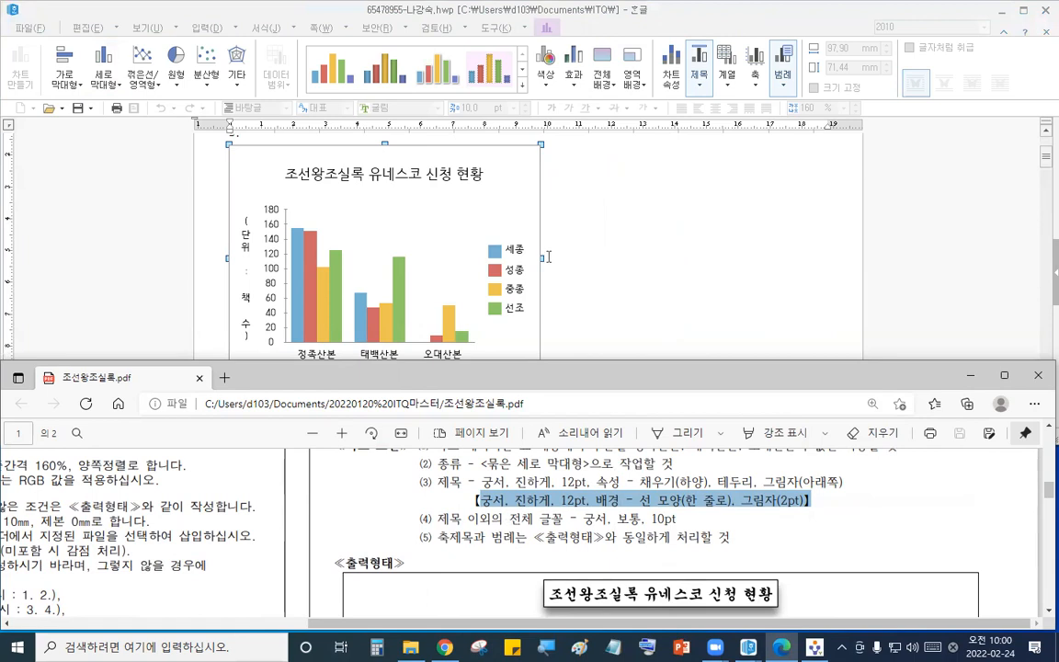
{"action": "left_click", "coordinate": [574, 199]}
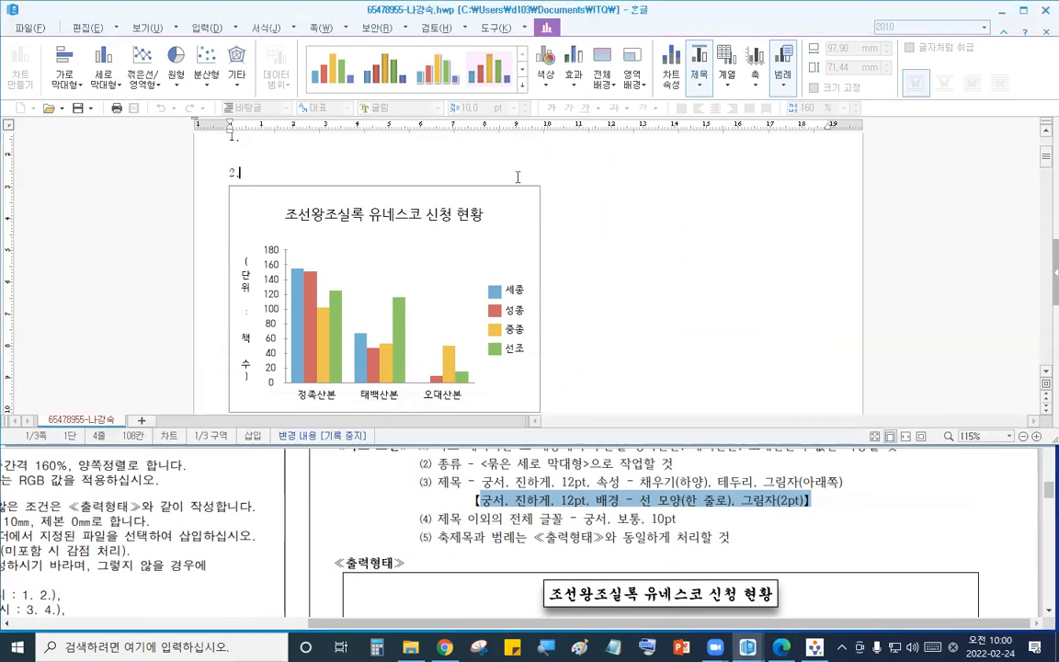
{"action": "left_click", "coordinate": [410, 221]}
{"action": "double_click", "coordinate": [398, 221]}
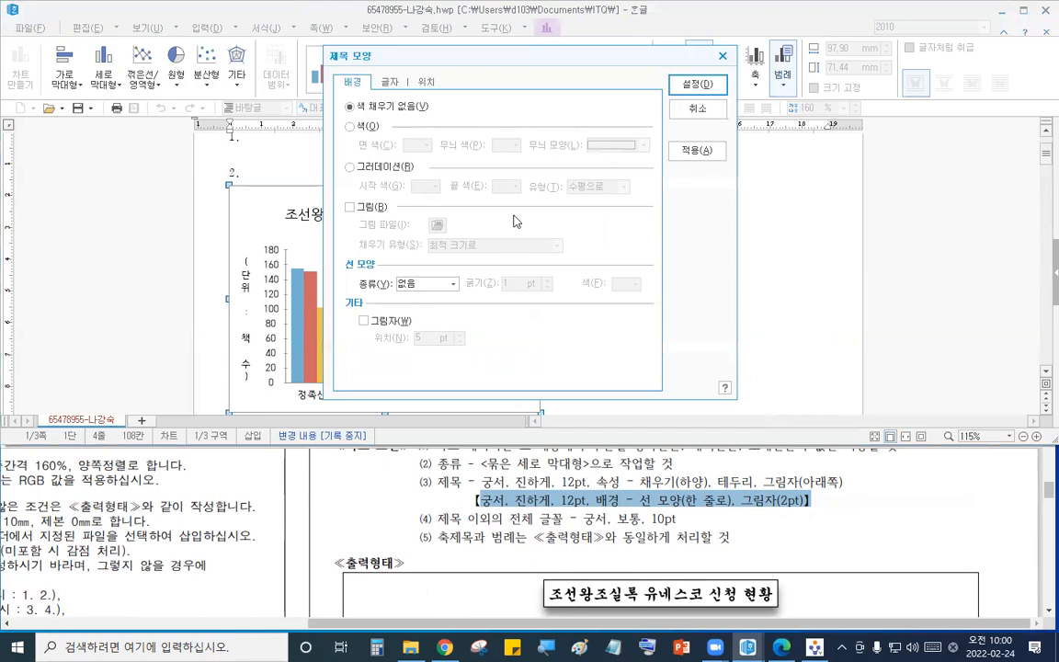
{"action": "left_click", "coordinate": [390, 83]}
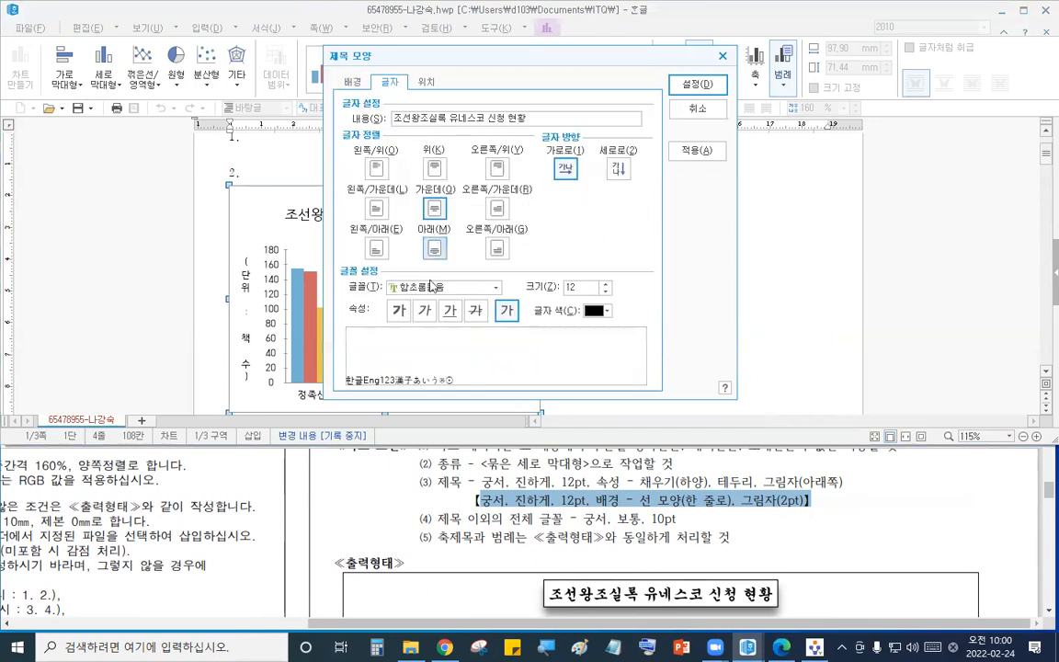
{"action": "left_click", "coordinate": [445, 288]}
{"action": "type", "text": "궁서"}
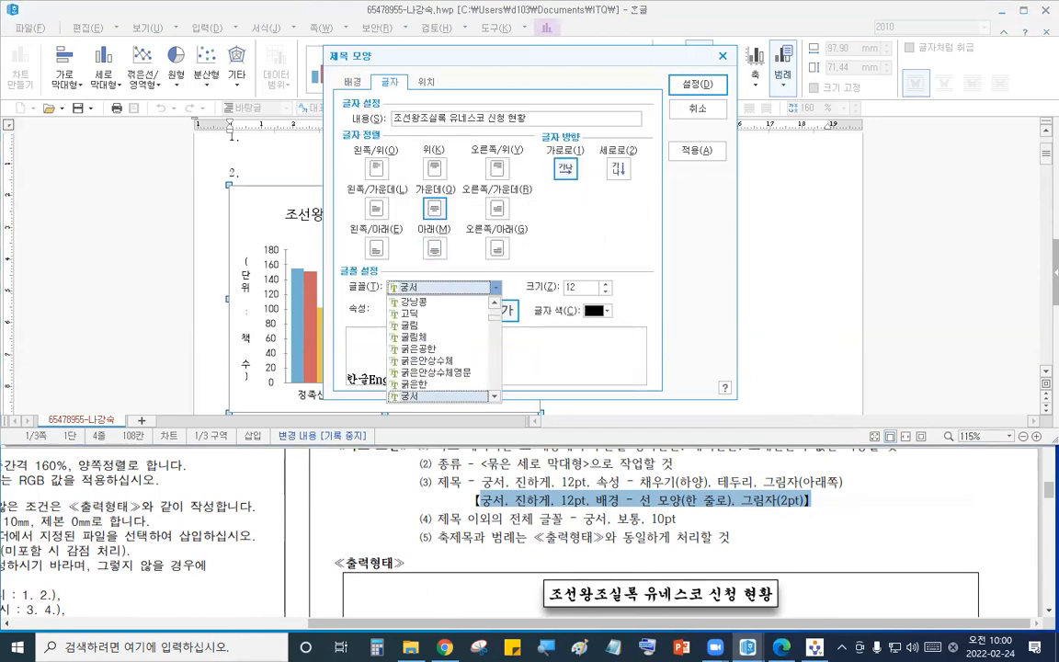
{"action": "key", "text": "Return"}
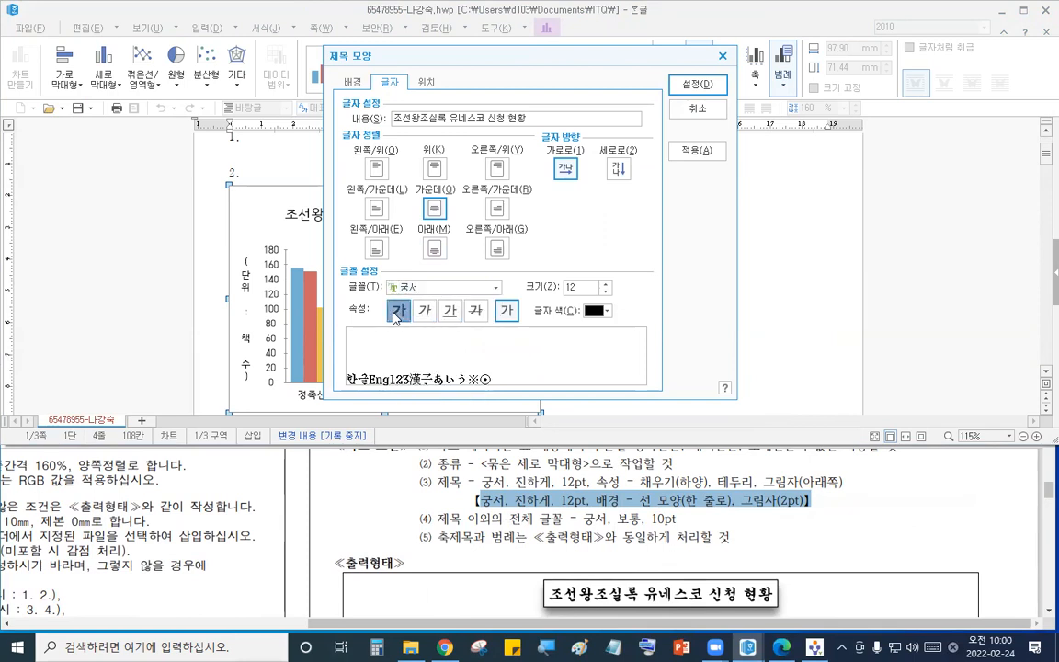
{"action": "left_click", "coordinate": [398, 310]}
- Give the chart title a single-line border and a shadow
{"action": "left_click", "coordinate": [350, 85]}
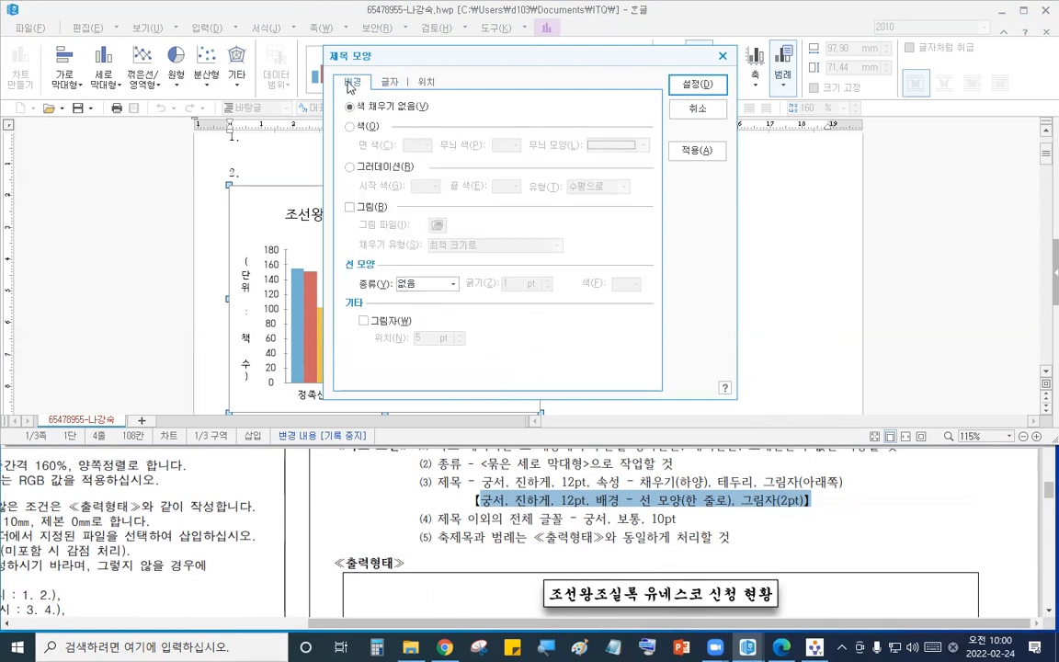
{"action": "left_click", "coordinate": [440, 283]}
{"action": "left_click", "coordinate": [431, 307]}
{"action": "left_click", "coordinate": [425, 283]}
{"action": "left_click", "coordinate": [418, 306]}
{"action": "left_click", "coordinate": [364, 320]}
{"action": "double_click", "coordinate": [461, 342]}
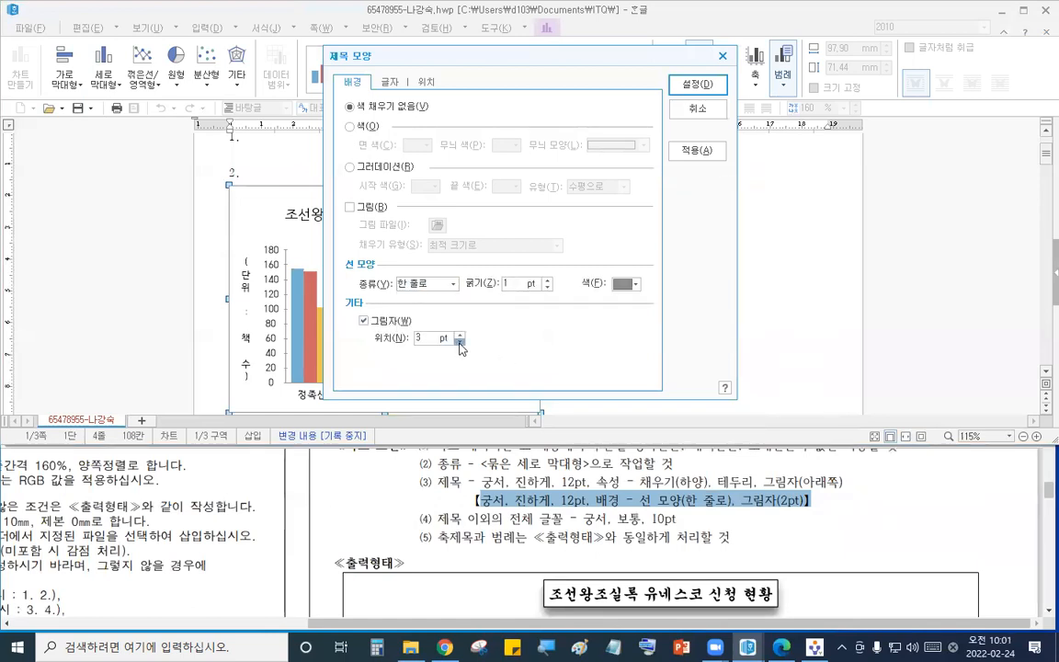
{"action": "left_click", "coordinate": [680, 86]}
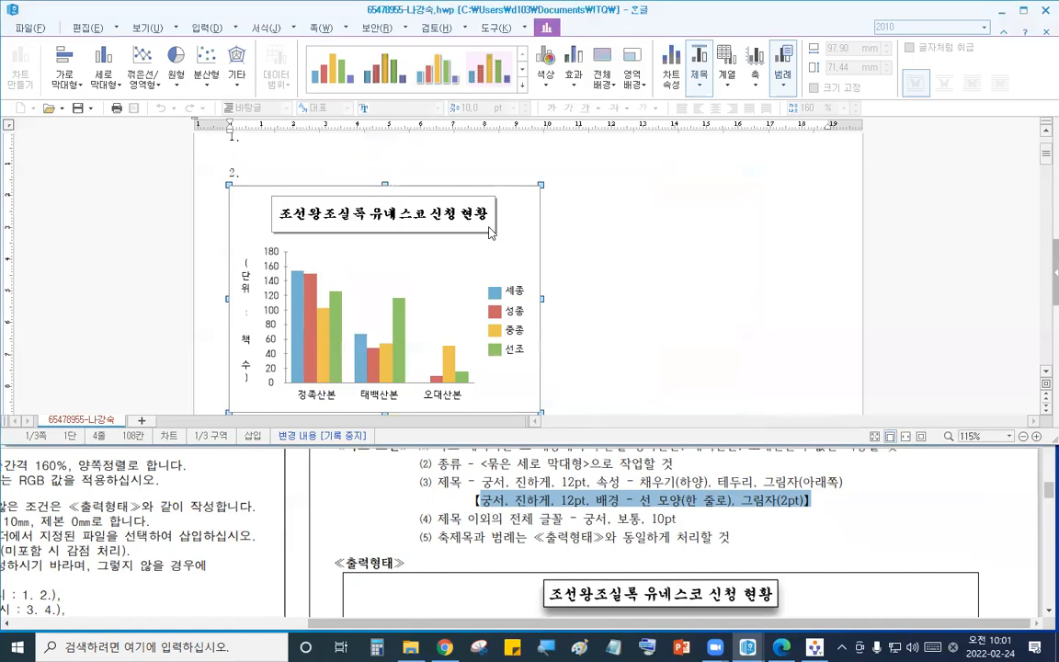
- Set the Y-axis title to horizontal text in 궁서 10 pt, matching the sample output
{"action": "left_click", "coordinate": [564, 453]}
{"action": "scroll", "coordinate": [633, 495], "scroll_direction": "down", "scroll_amount": 3}
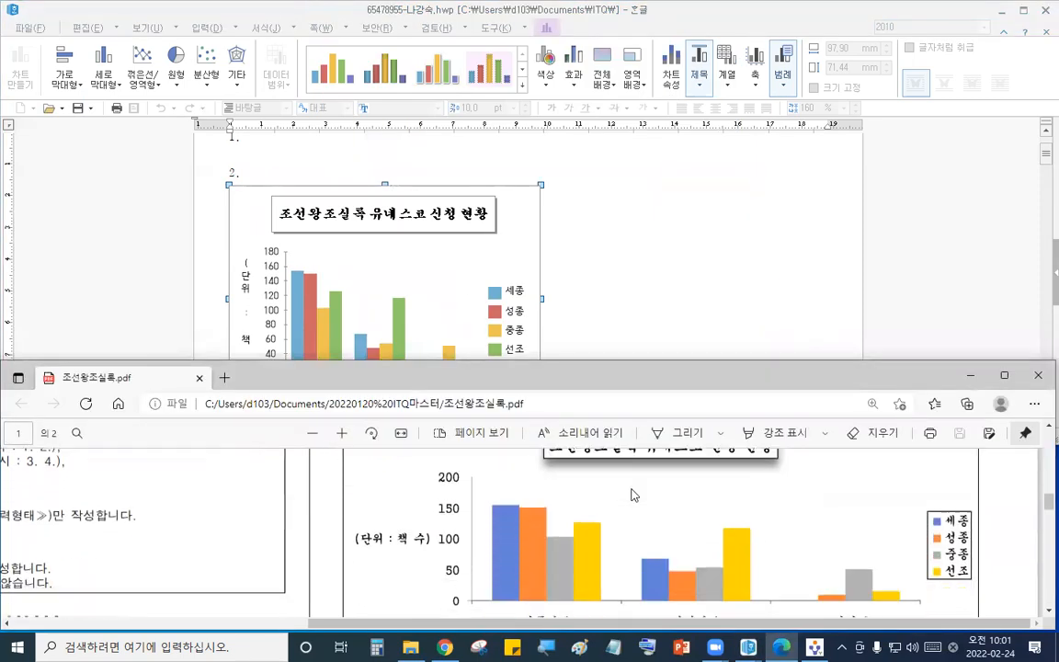
{"action": "scroll", "coordinate": [633, 494], "scroll_direction": "up", "scroll_amount": 2}
{"action": "scroll", "coordinate": [633, 495], "scroll_direction": "down", "scroll_amount": 2}
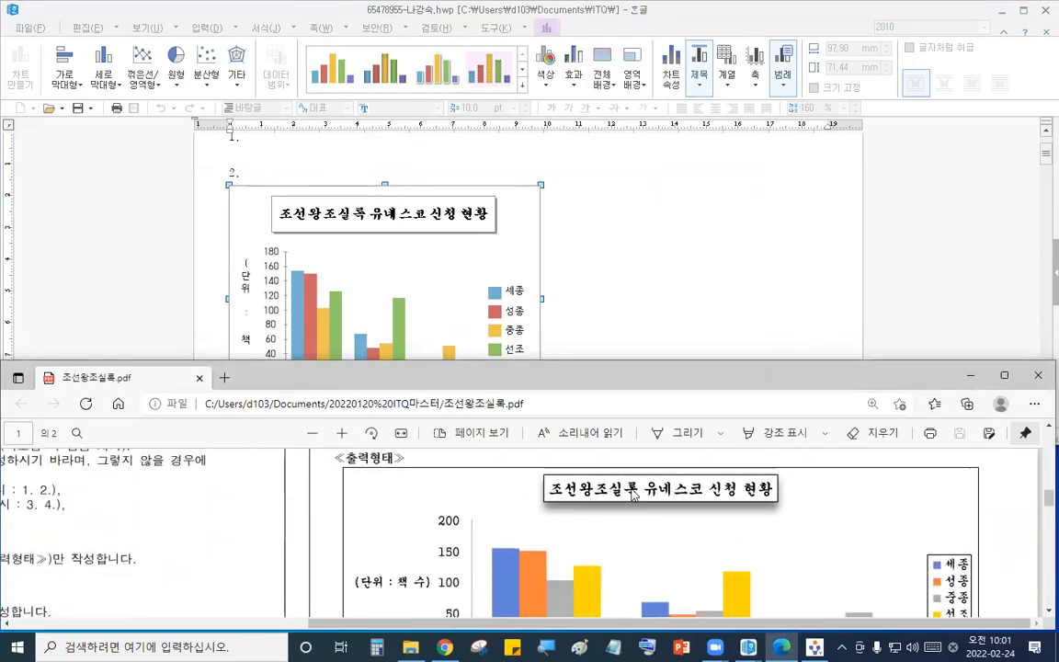
{"action": "left_click", "coordinate": [244, 313]}
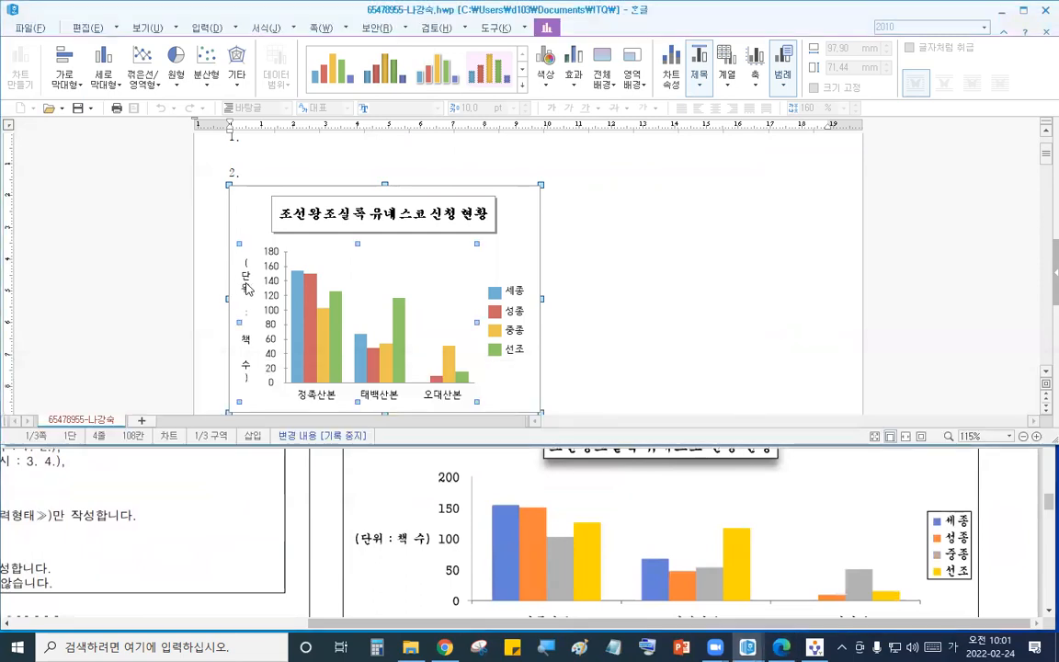
{"action": "double_click", "coordinate": [245, 276]}
{"action": "left_click", "coordinate": [568, 171]}
{"action": "left_click", "coordinate": [464, 289]}
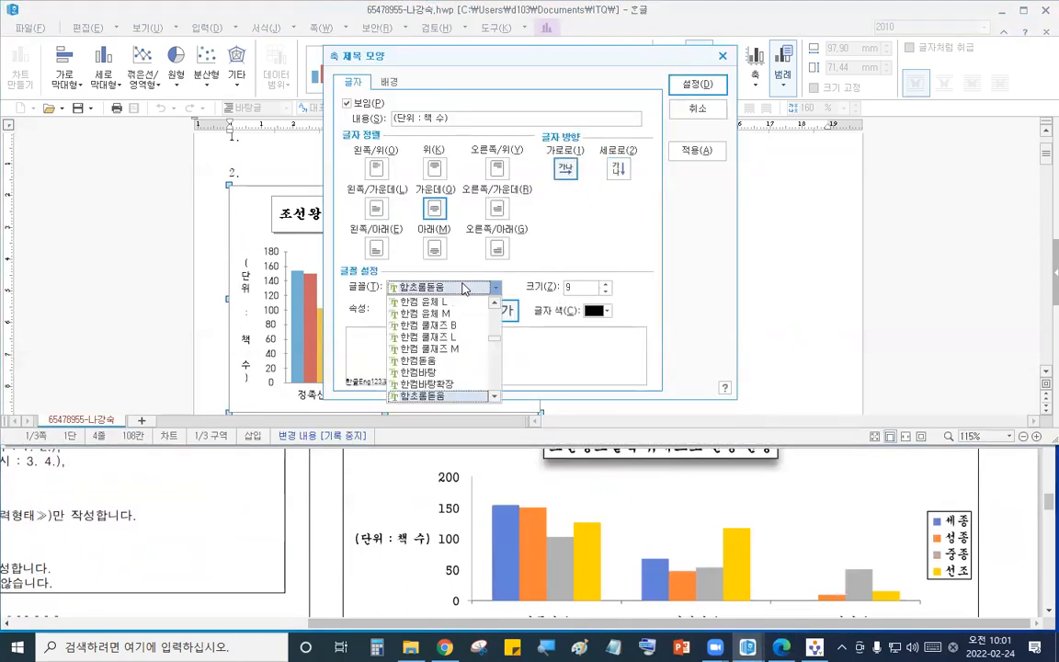
{"action": "type", "text": "궁서"}
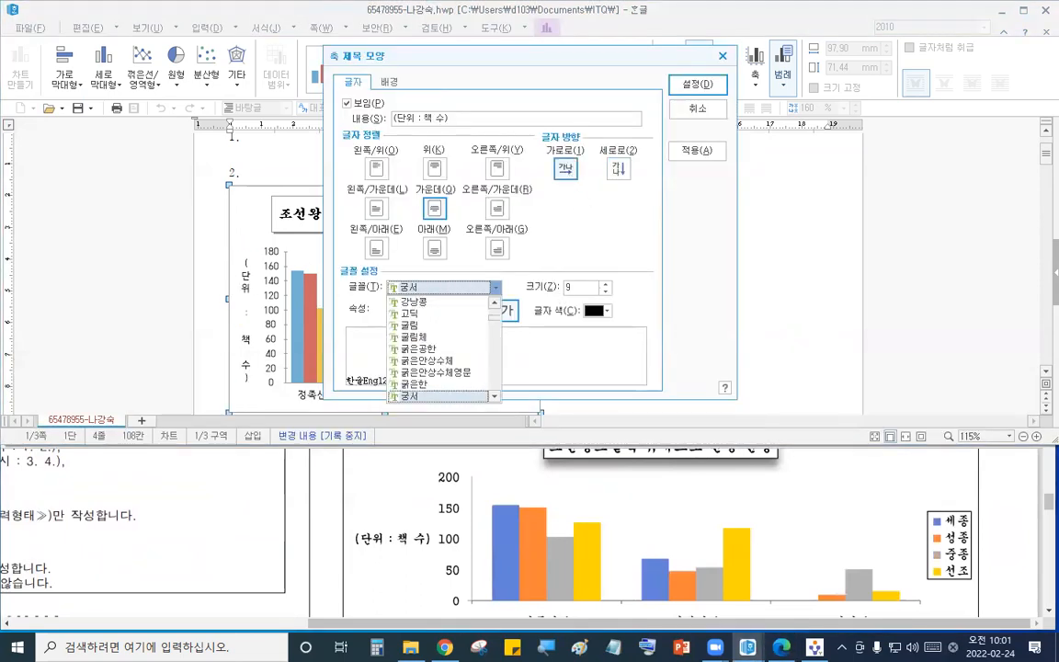
{"action": "left_click", "coordinate": [443, 396]}
{"action": "left_click", "coordinate": [605, 283]}
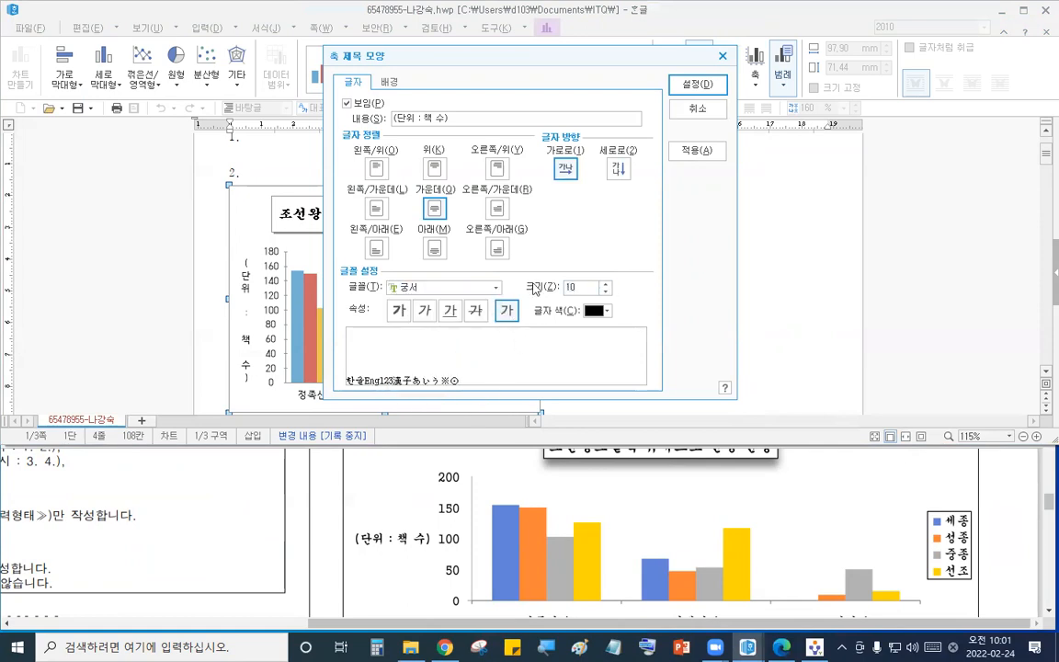
{"action": "left_click", "coordinate": [697, 84]}
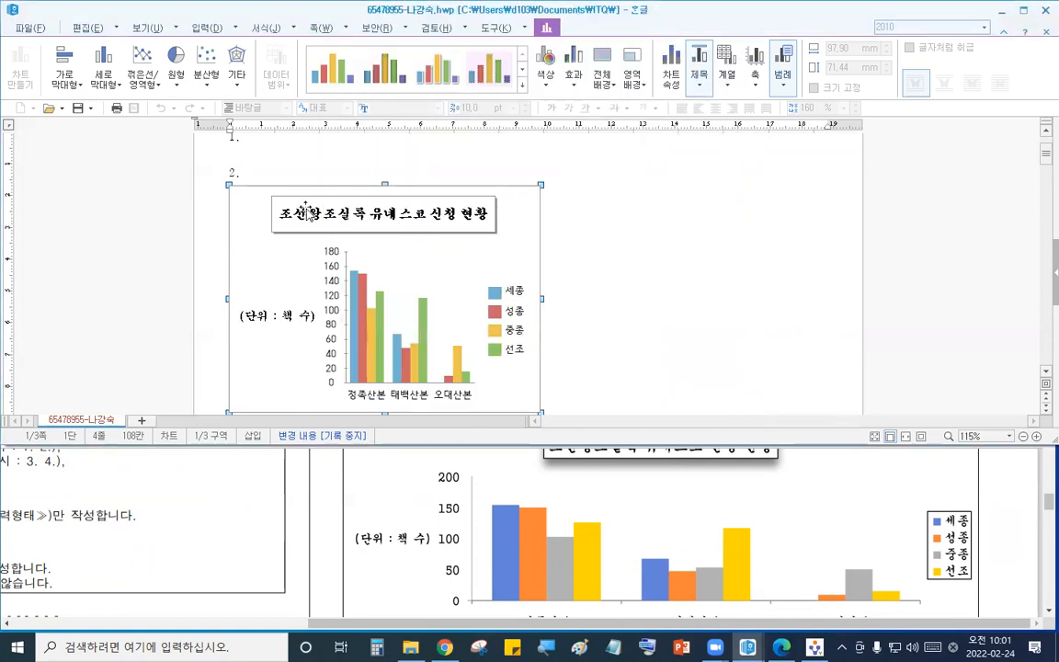
- Set the Y-axis value labels to 궁서 10 pt
{"action": "double_click", "coordinate": [333, 283]}
{"action": "left_click", "coordinate": [390, 82]}
{"action": "left_click", "coordinate": [445, 284]}
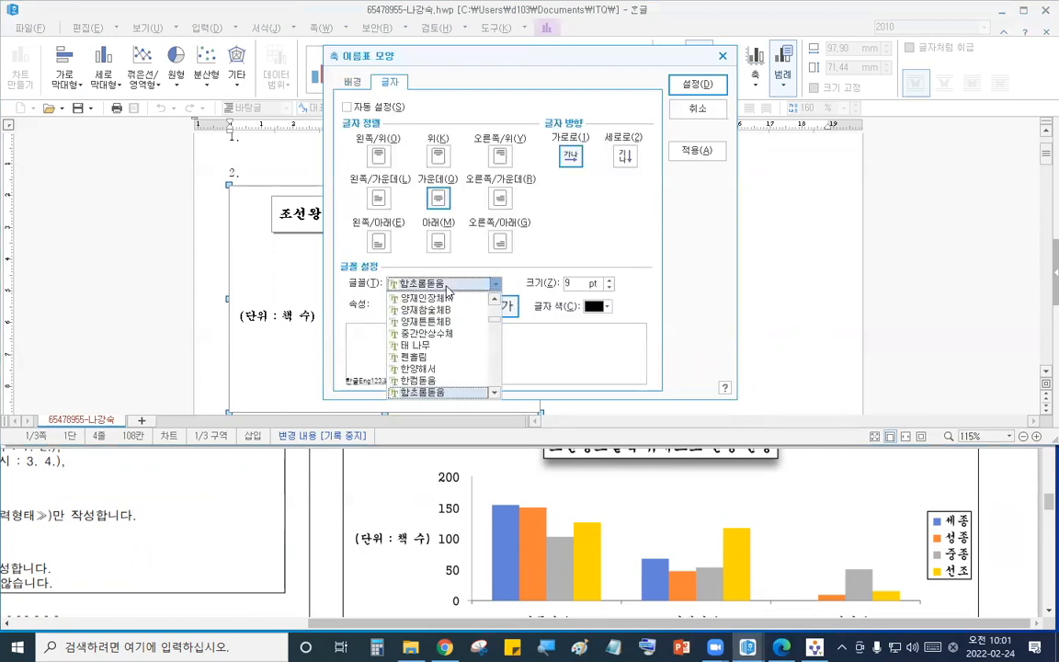
{"action": "scroll", "coordinate": [442, 341], "scroll_direction": "up", "scroll_amount": 10}
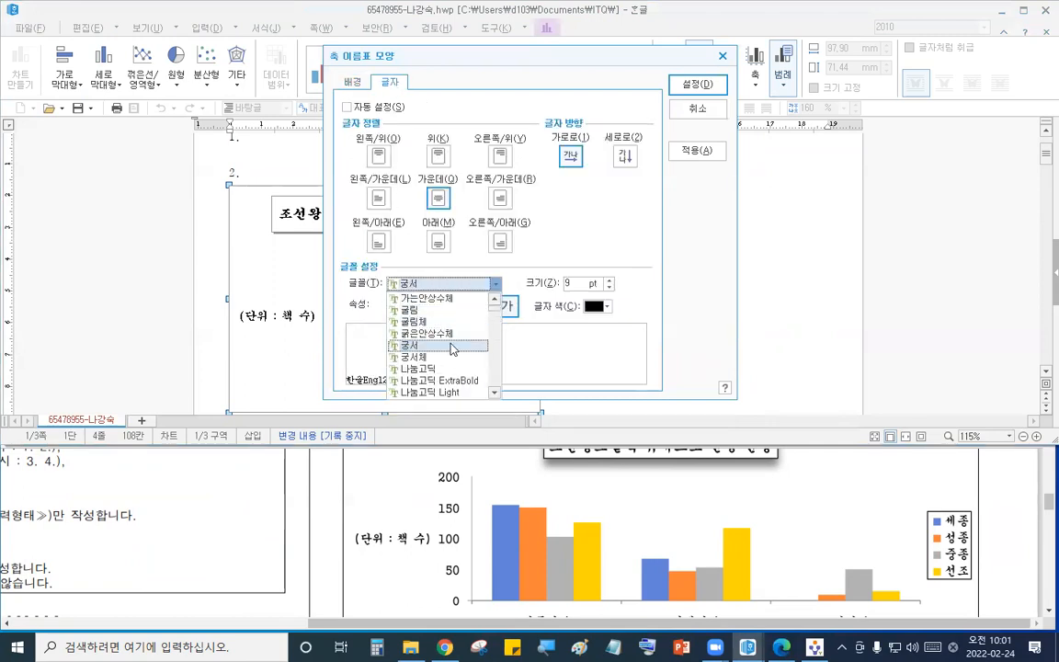
{"action": "left_click", "coordinate": [405, 309]}
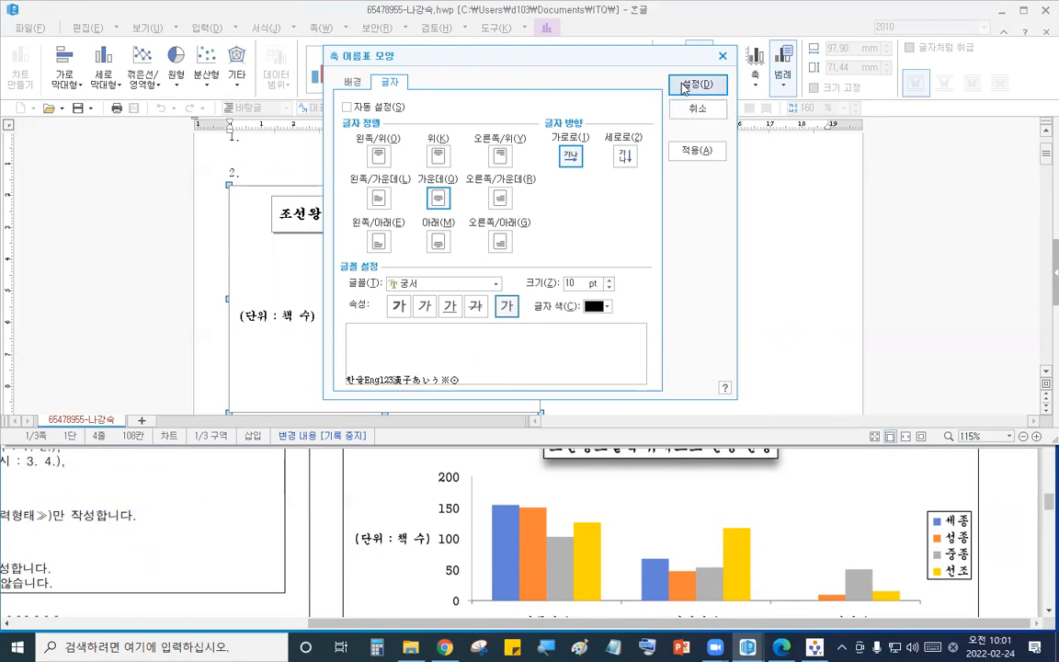
{"action": "left_click", "coordinate": [685, 84]}
- Set the X-axis category labels to 궁서 10 pt
{"action": "double_click", "coordinate": [414, 395]}
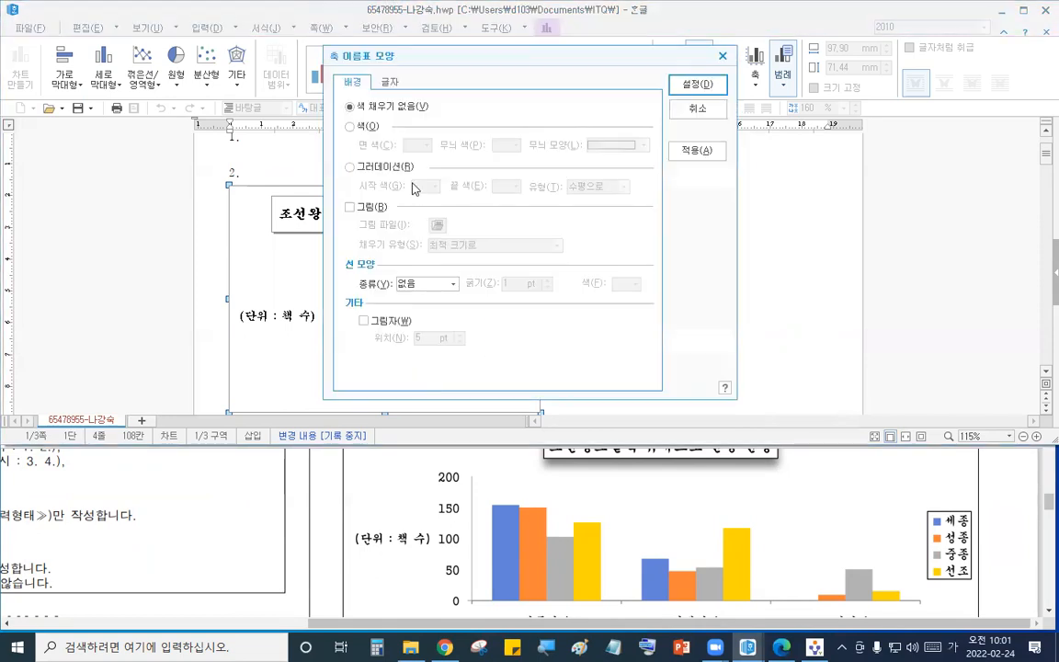
{"action": "left_click", "coordinate": [390, 82]}
{"action": "left_click", "coordinate": [451, 284]}
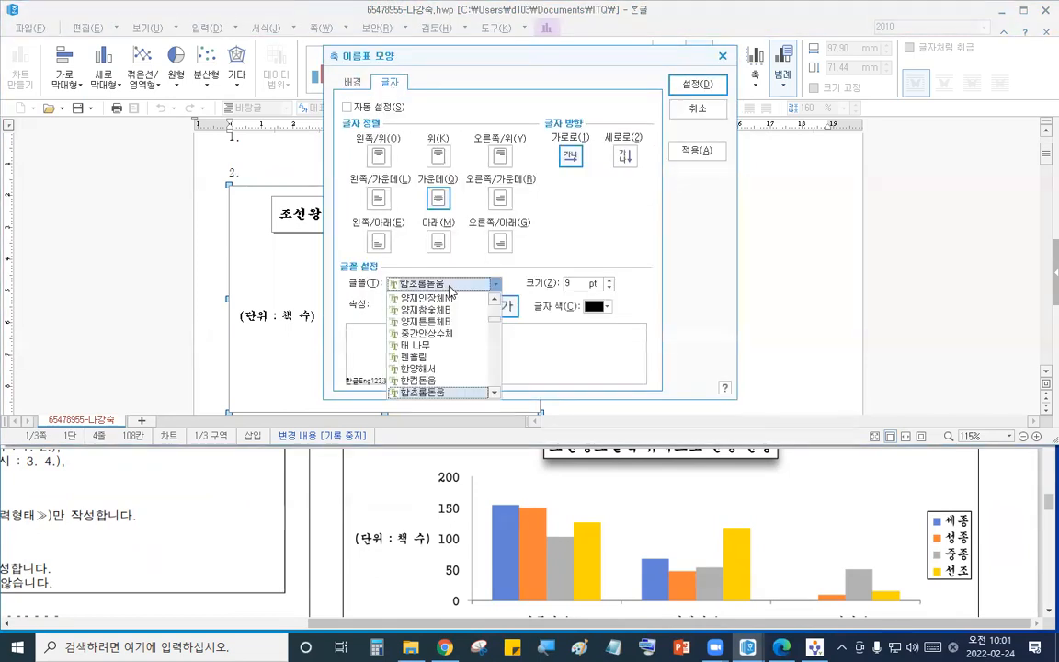
{"action": "type", "text": "궁서"}
{"action": "key", "text": "Tab"}
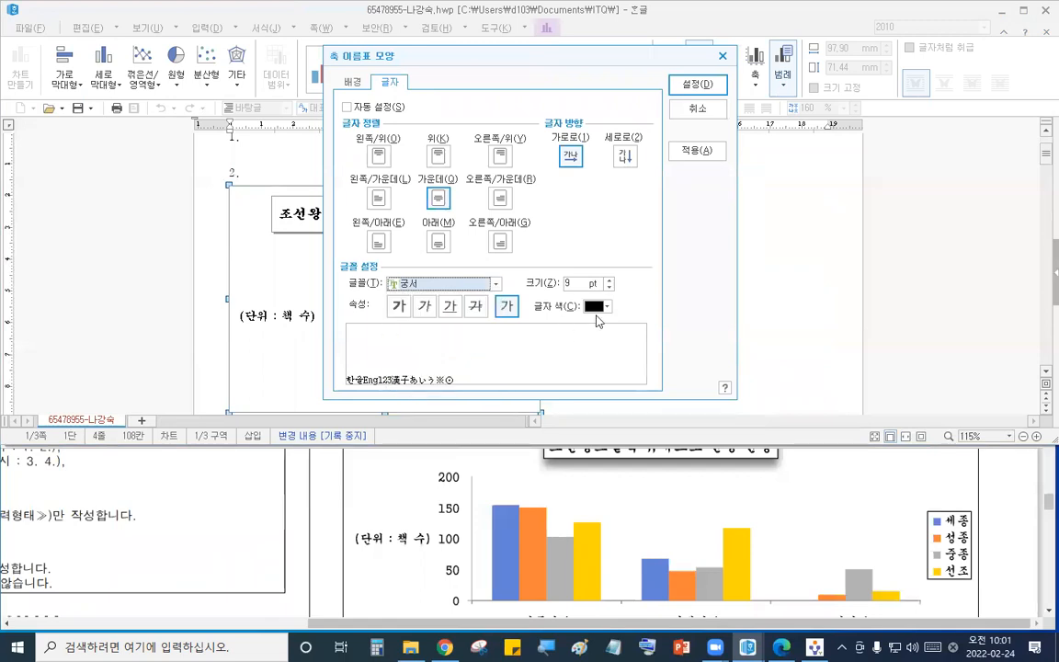
{"action": "type", "text": "10"}
{"action": "left_click", "coordinate": [697, 85]}
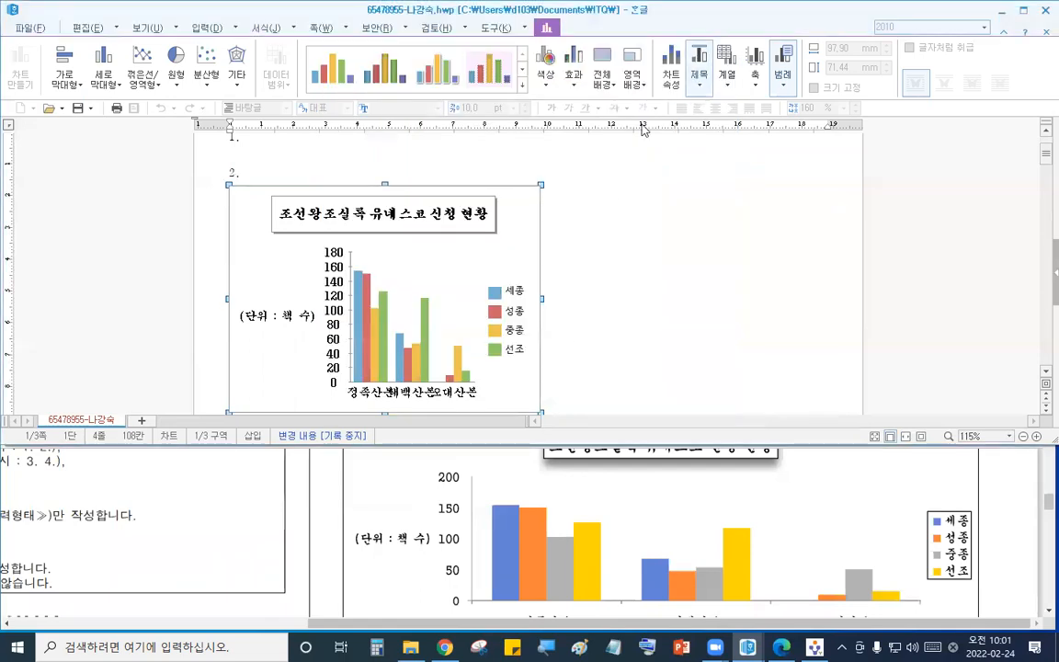
- Set the legend font to 궁서 10 pt and give the legend a single-line border
{"action": "double_click", "coordinate": [515, 312]}
{"action": "left_click", "coordinate": [392, 82]}
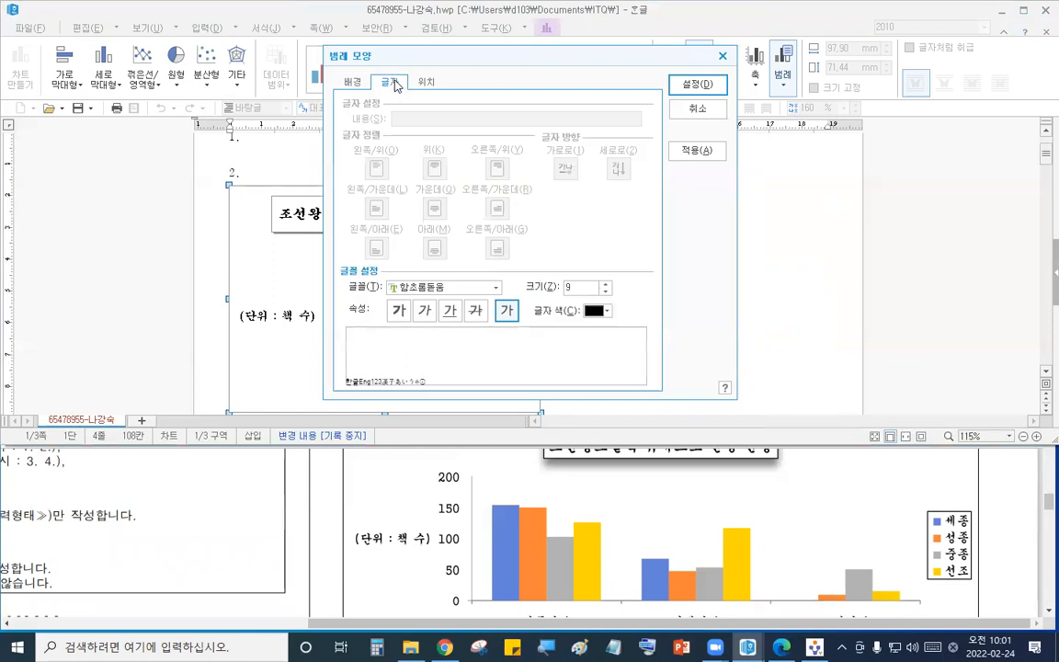
{"action": "left_click", "coordinate": [458, 288]}
{"action": "type", "text": "궁서"}
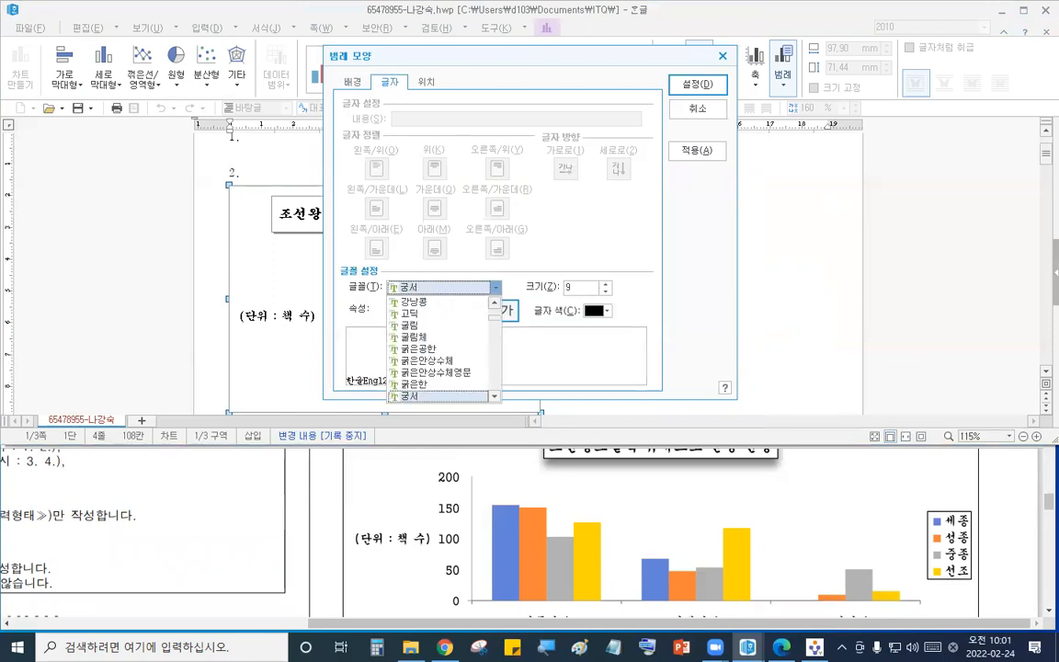
{"action": "left_click", "coordinate": [463, 396]}
{"action": "left_click", "coordinate": [605, 284]}
{"action": "left_click", "coordinate": [510, 314]}
{"action": "left_click", "coordinate": [359, 82]}
{"action": "left_click", "coordinate": [435, 288]}
{"action": "left_click", "coordinate": [395, 296]}
{"action": "left_click", "coordinate": [697, 84]}
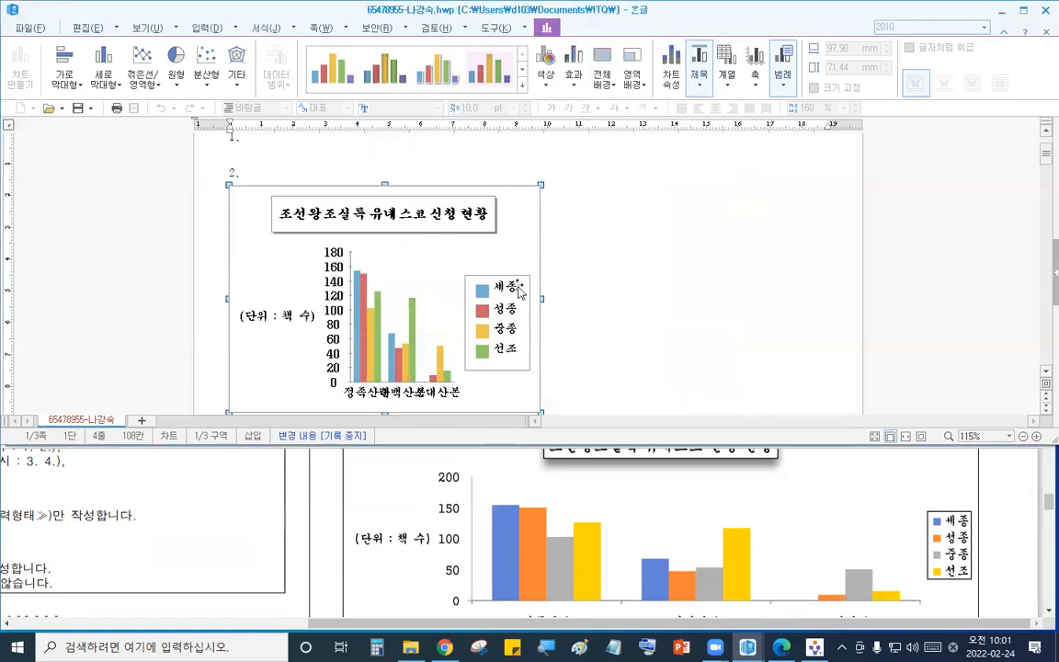
- Set the Y-axis scale to a maximum of 200 with 4 major gridlines and remove its tick marks
{"action": "double_click", "coordinate": [352, 293]}
{"action": "left_click", "coordinate": [401, 120]}
{"action": "left_click", "coordinate": [350, 163]}
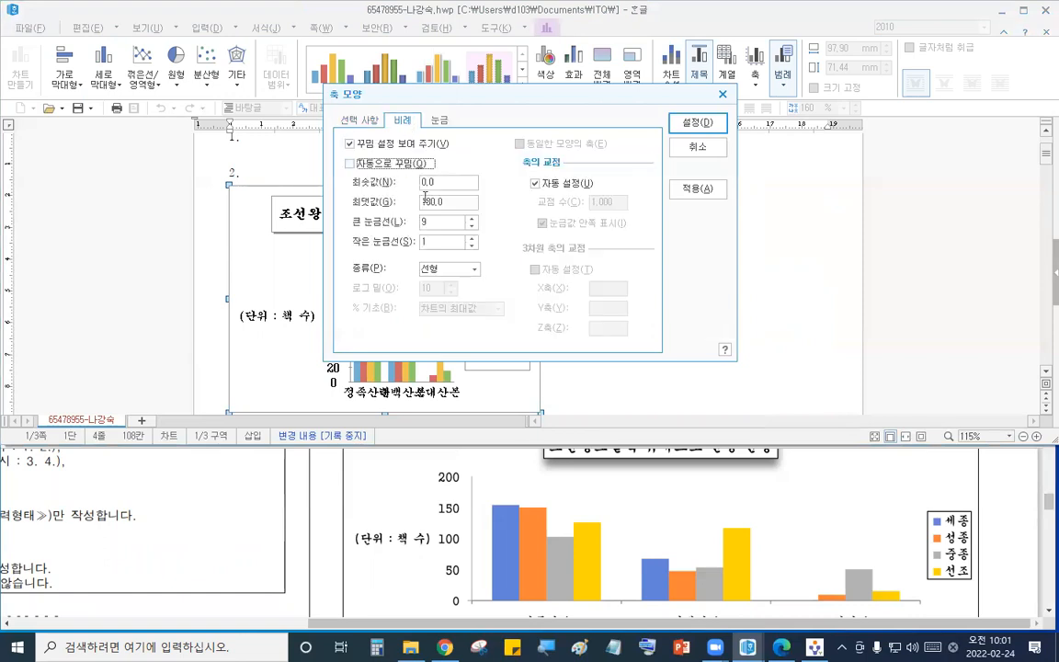
{"action": "left_click", "coordinate": [455, 202]}
{"action": "type", "text": "200"}
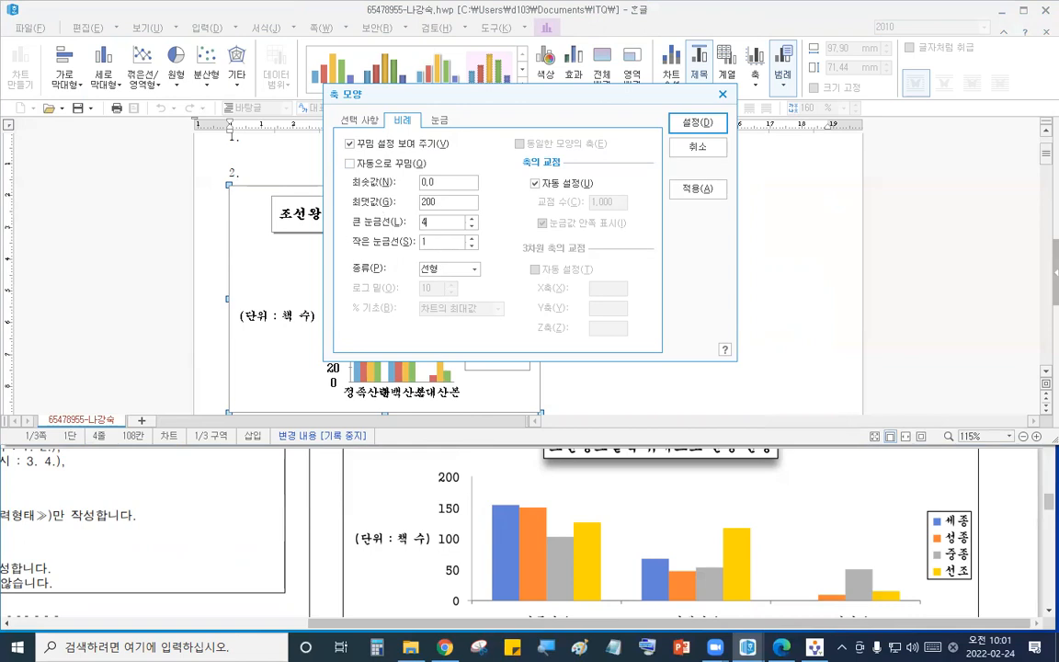
{"action": "left_click", "coordinate": [437, 121]}
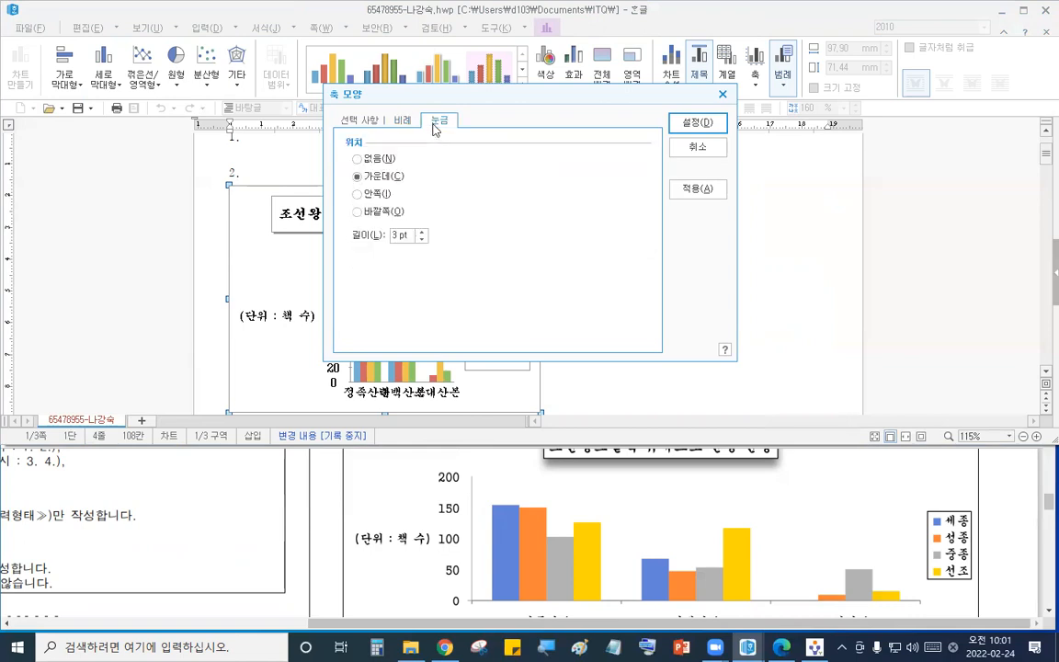
{"action": "left_click", "coordinate": [385, 164]}
{"action": "left_click", "coordinate": [696, 123]}
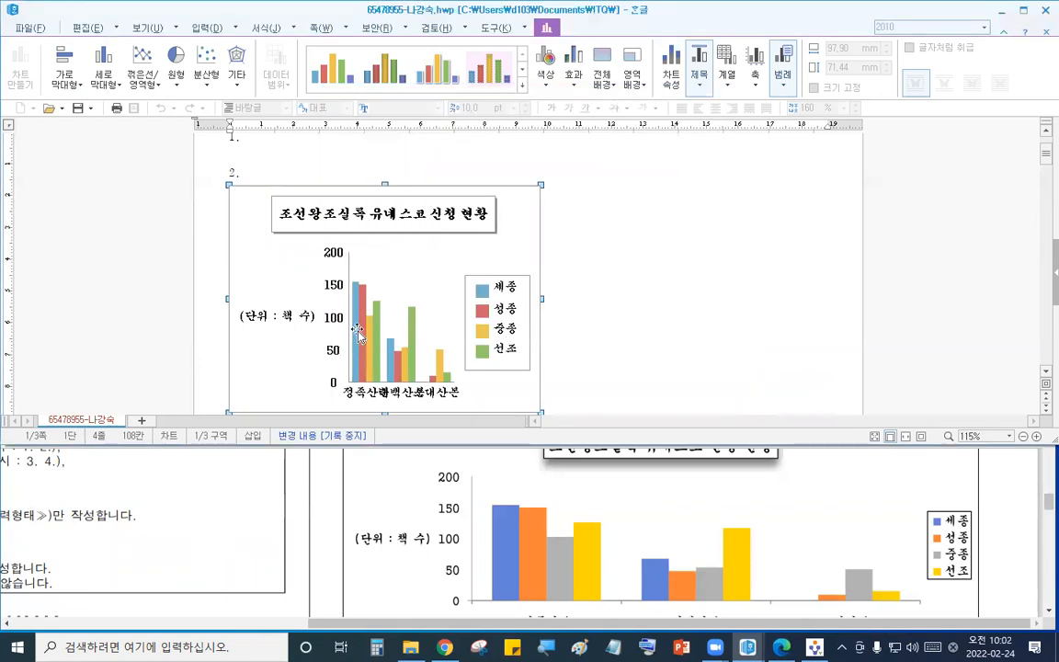
- Set the X-axis tick-mark position to 바깥쪽 and deselect the chart
{"action": "double_click", "coordinate": [450, 388]}
{"action": "left_click", "coordinate": [447, 122]}
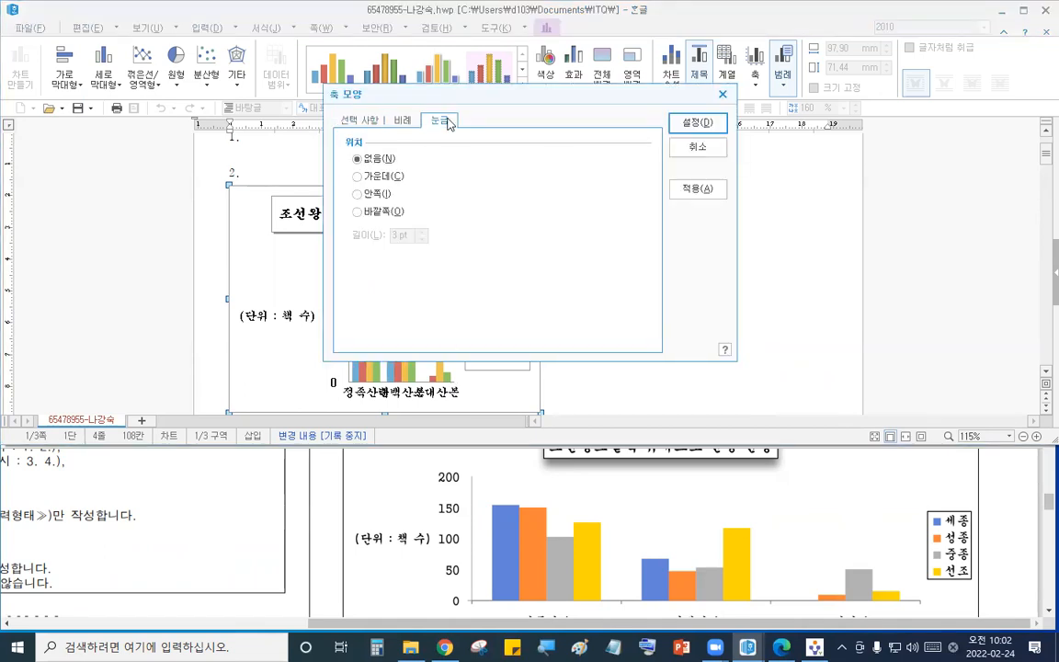
{"action": "left_click", "coordinate": [388, 214]}
{"action": "left_click", "coordinate": [685, 123]}
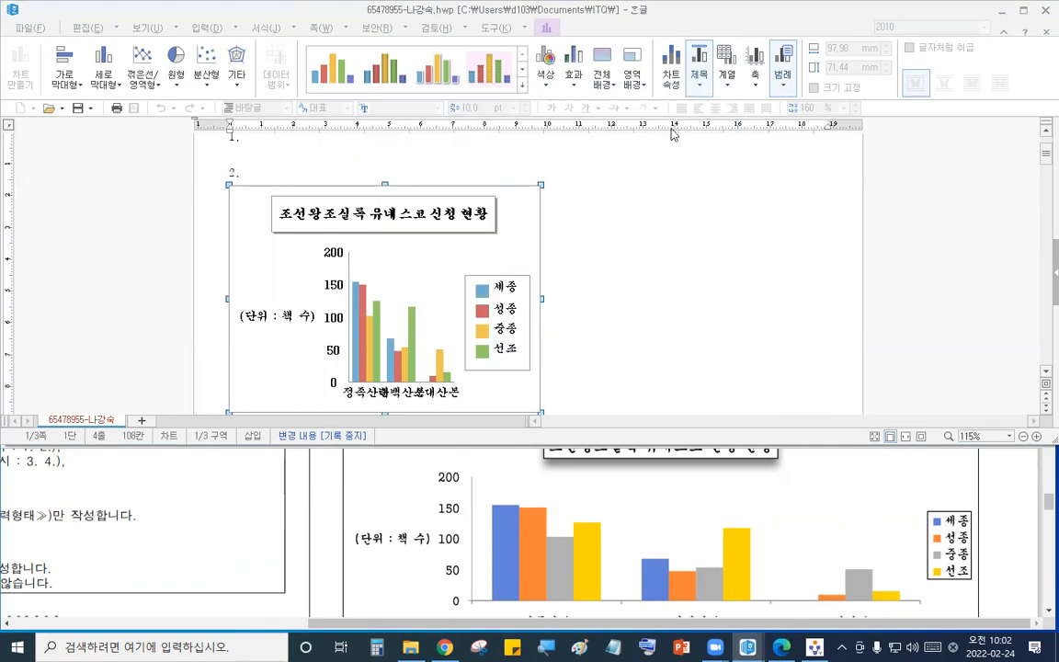
{"action": "left_click", "coordinate": [574, 270]}
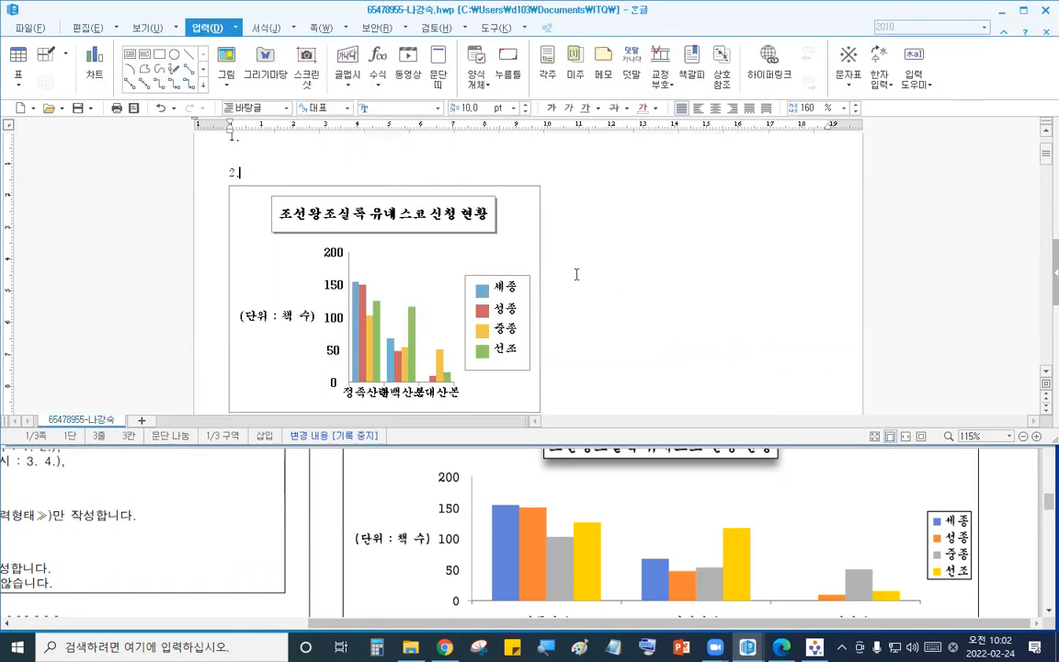
- Widen the chart to about 163 mm by stretching its right edge
{"action": "scroll", "coordinate": [515, 253], "scroll_direction": "down", "scroll_amount": 3}
{"action": "left_click_drag", "start_coordinate": [476, 222], "coordinate": [505, 307]}
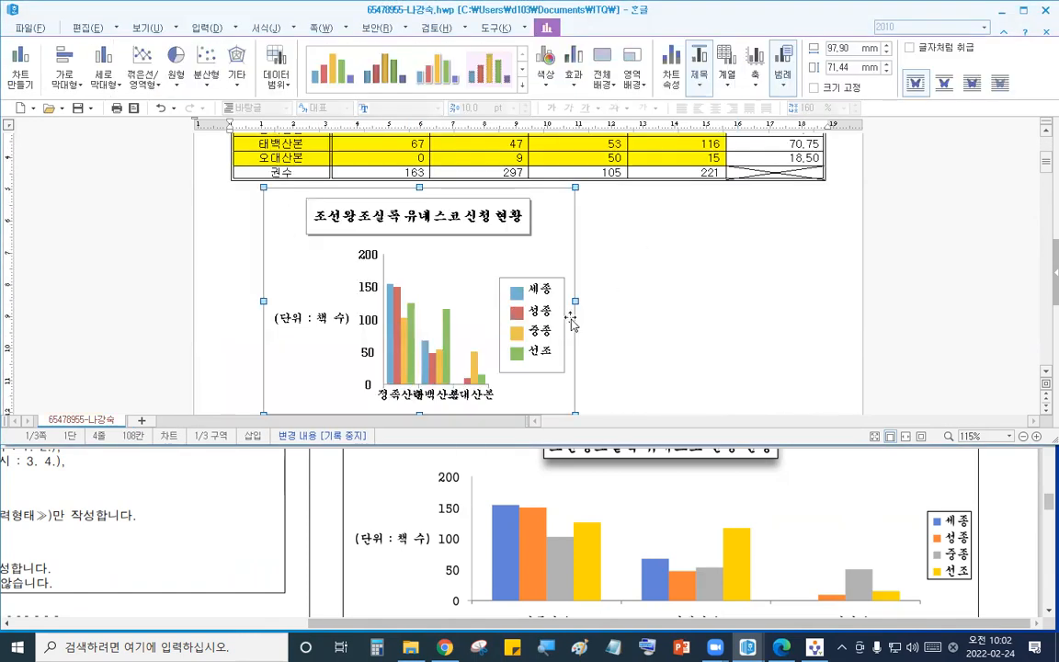
{"action": "left_click_drag", "start_coordinate": [764, 313], "coordinate": [784, 304]}
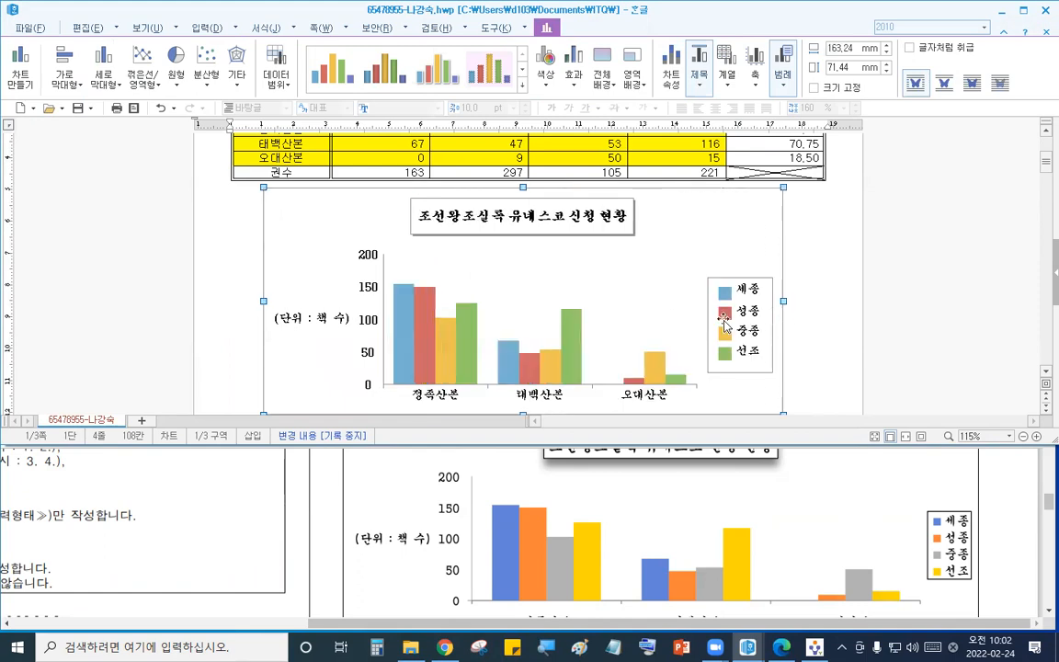
- Compare the finished chart against the reference chart in the exam PDF
{"action": "left_click", "coordinate": [788, 523]}
{"action": "scroll", "coordinate": [788, 522], "scroll_direction": "down", "scroll_amount": 1}
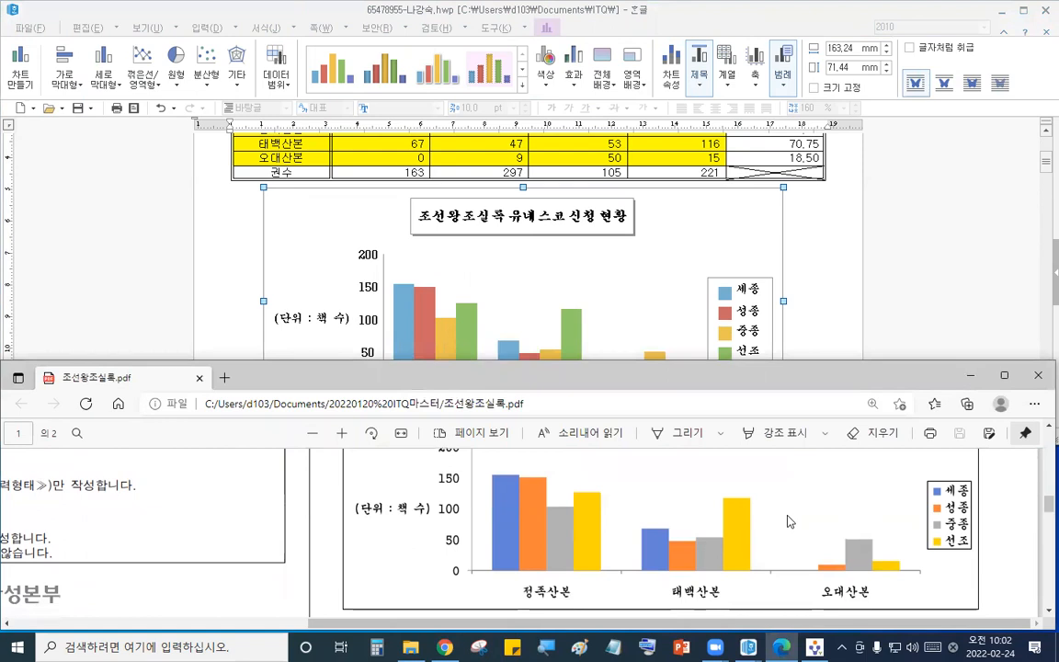
{"action": "scroll", "coordinate": [788, 523], "scroll_direction": "up", "scroll_amount": 2}
{"action": "left_click", "coordinate": [818, 310]}
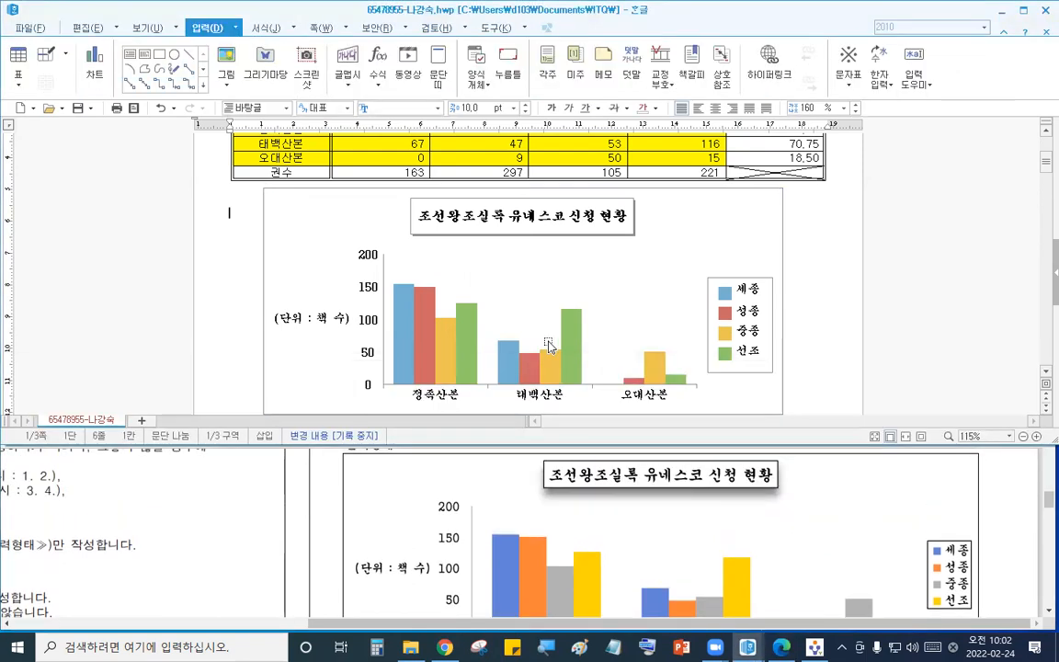
{"action": "left_click", "coordinate": [751, 565]}
{"action": "scroll", "coordinate": [752, 565], "scroll_direction": "down", "scroll_amount": 1}
{"action": "scroll", "coordinate": [752, 565], "scroll_direction": "up", "scroll_amount": 1}
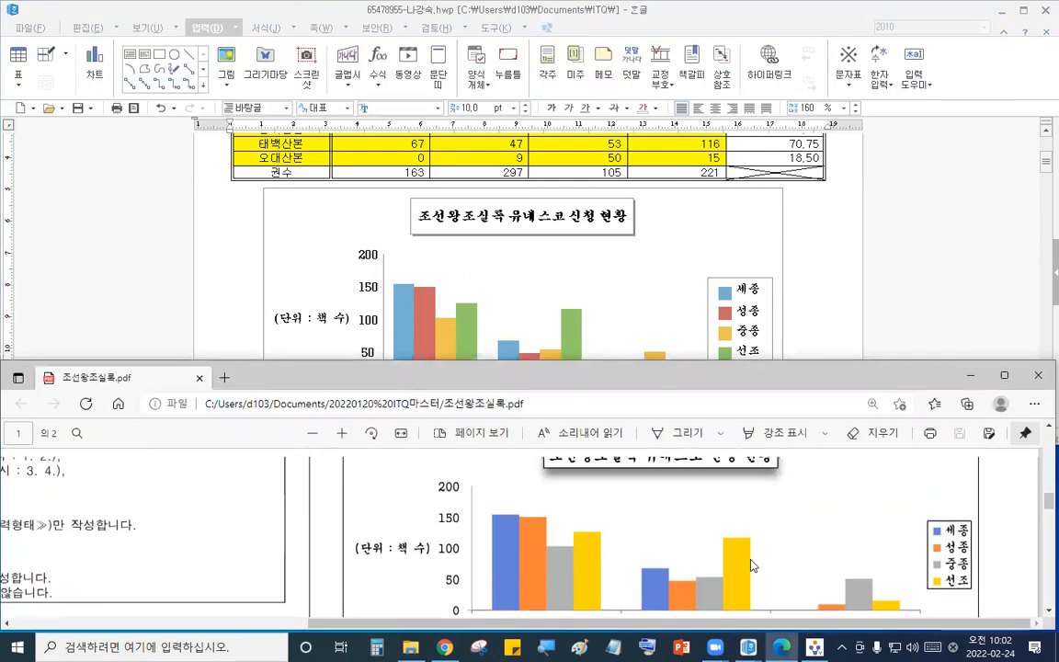
{"action": "left_click", "coordinate": [552, 280]}
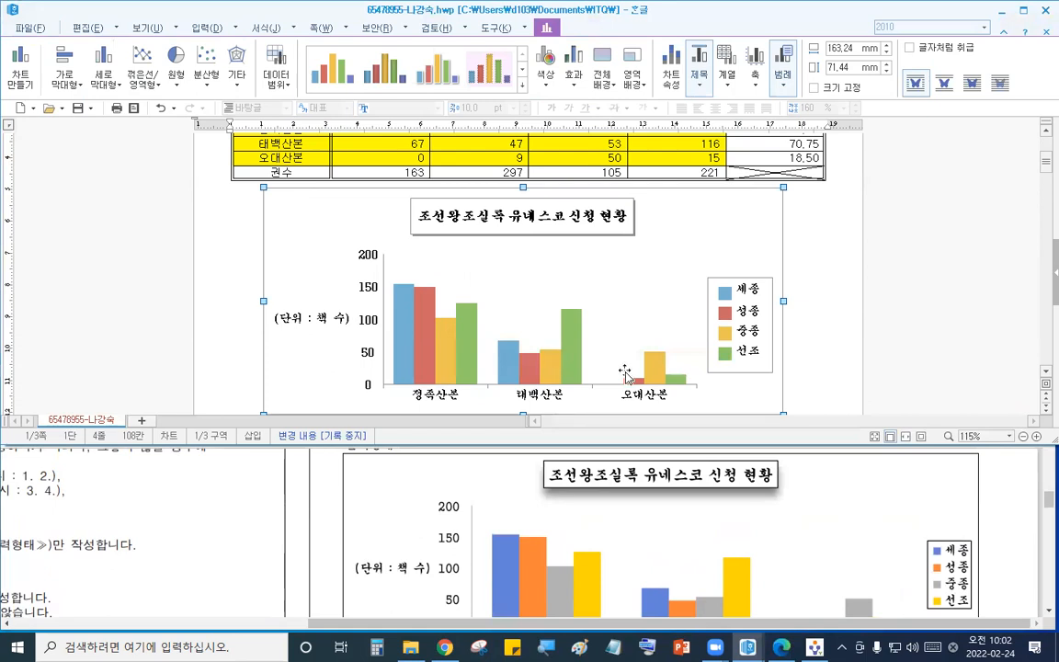
{"action": "scroll", "coordinate": [591, 374], "scroll_direction": "down", "scroll_amount": 3}
{"action": "scroll", "coordinate": [592, 375], "scroll_direction": "down", "scroll_amount": 6}
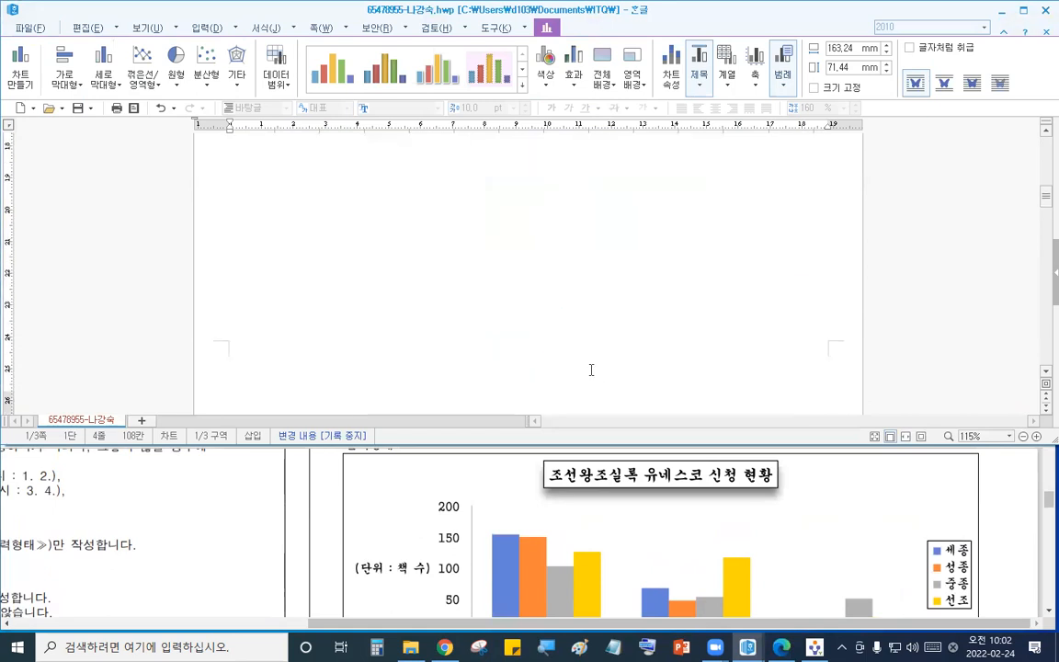
{"action": "left_click", "coordinate": [635, 541]}
{"action": "scroll", "coordinate": [634, 541], "scroll_direction": "down", "scroll_amount": 10}
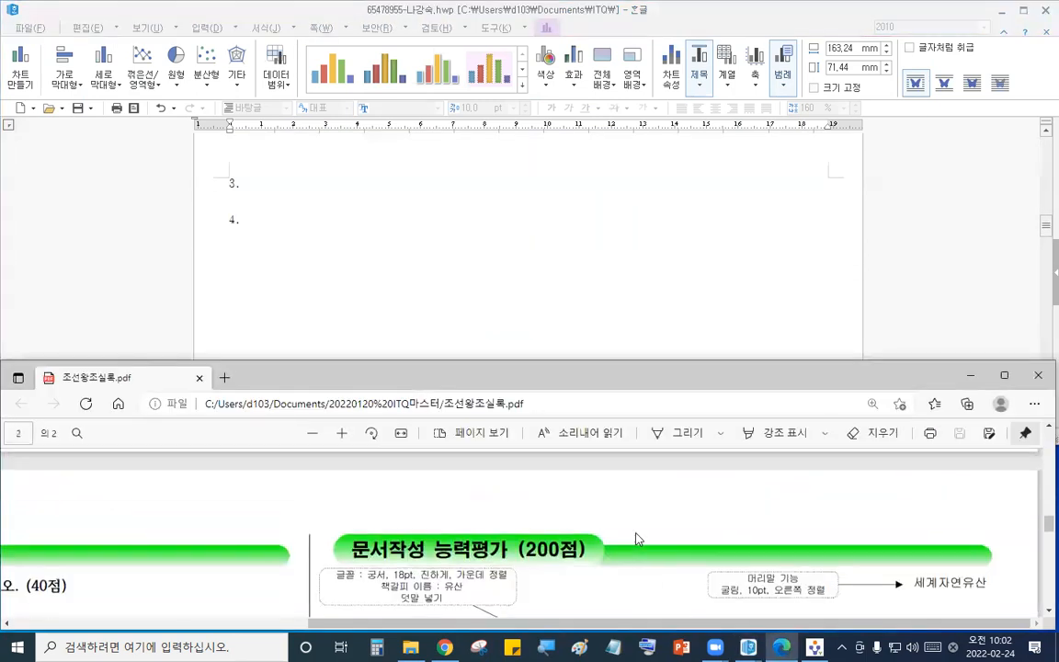
{"action": "scroll", "coordinate": [365, 542], "scroll_direction": "left", "scroll_amount": 3}
{"action": "left_click", "coordinate": [429, 225]}
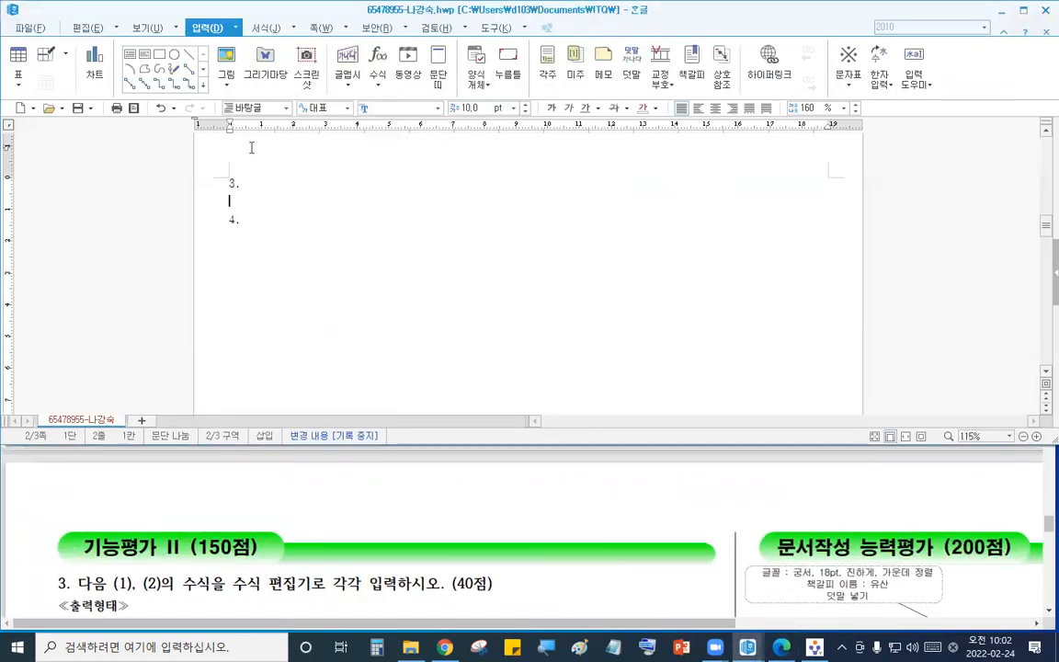
- Send the answer files to the exam PC through the exam program
{"action": "left_click", "coordinate": [815, 647]}
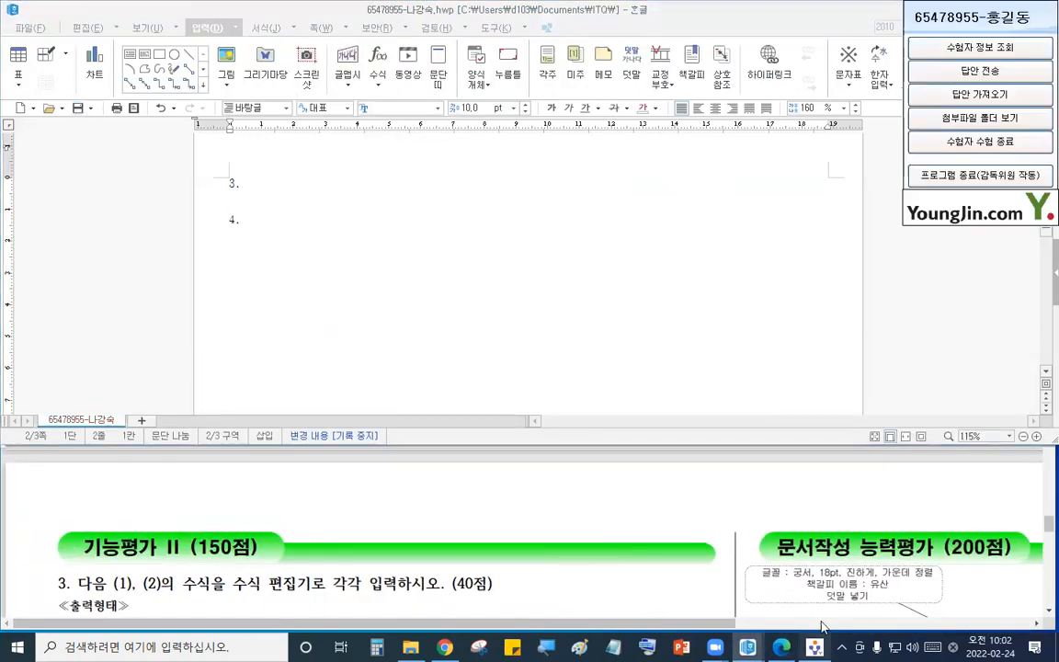
{"action": "left_click", "coordinate": [957, 71]}
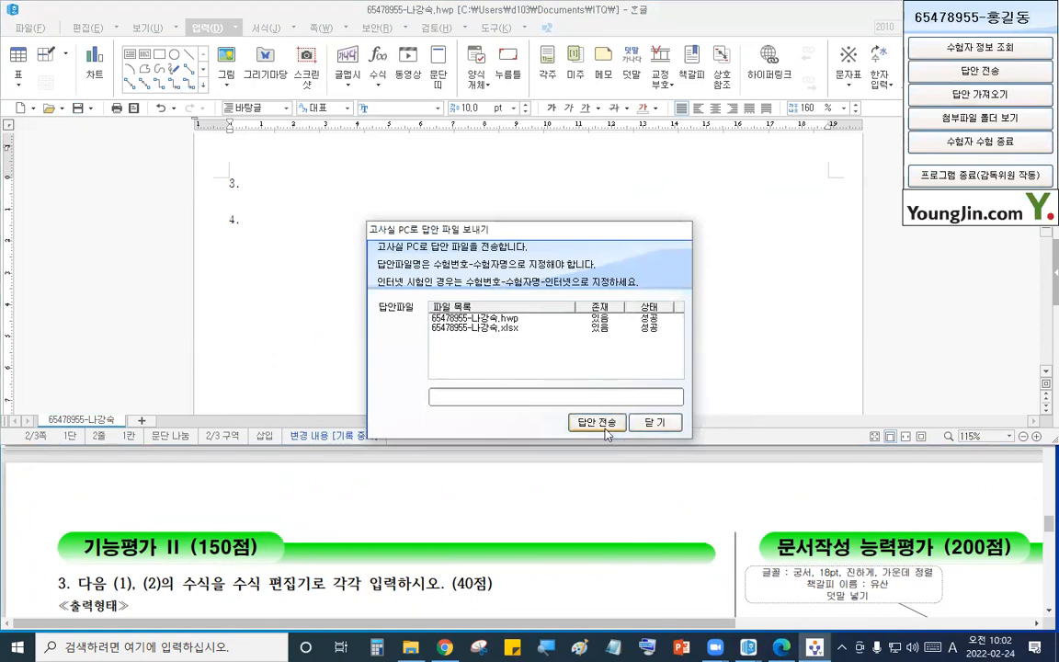
{"action": "left_click", "coordinate": [655, 422]}
- Add a new line under question 3 and enter "(1)"
{"action": "left_click", "coordinate": [477, 579]}
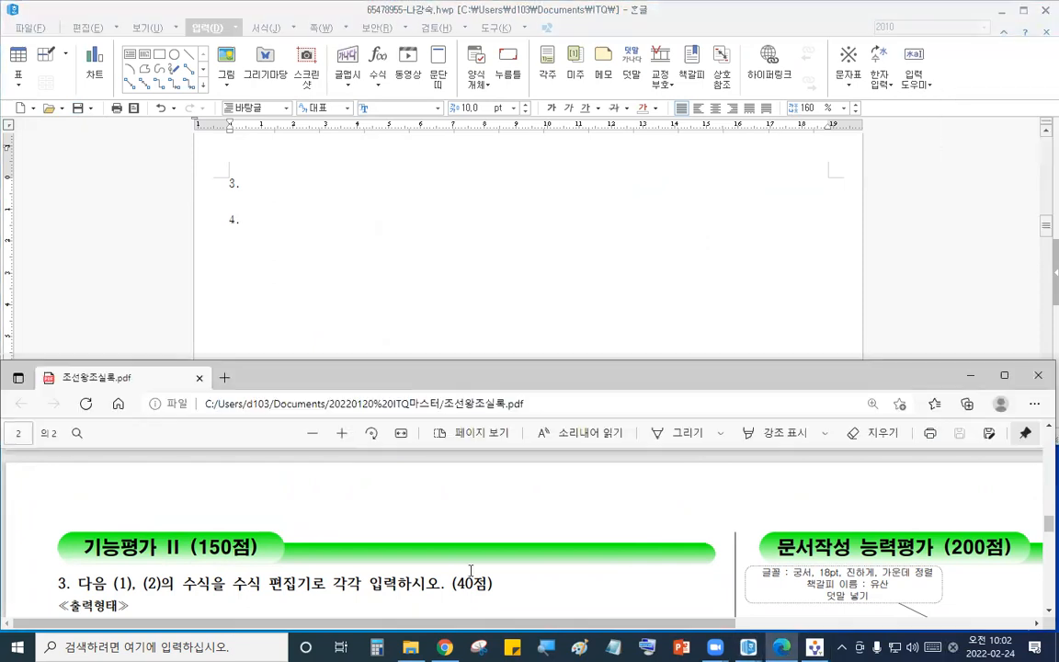
{"action": "scroll", "coordinate": [473, 564], "scroll_direction": "down", "scroll_amount": 1}
{"action": "left_click", "coordinate": [363, 218]}
{"action": "left_click", "coordinate": [332, 192]}
{"action": "key", "text": "Return"}
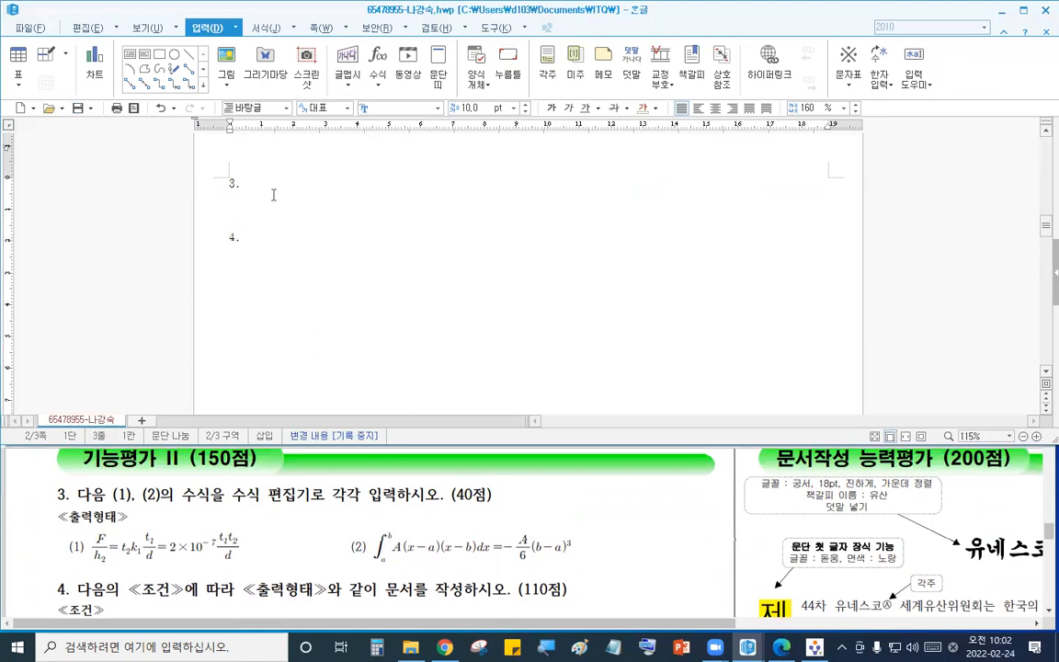
{"action": "type", "text": "(1)"}
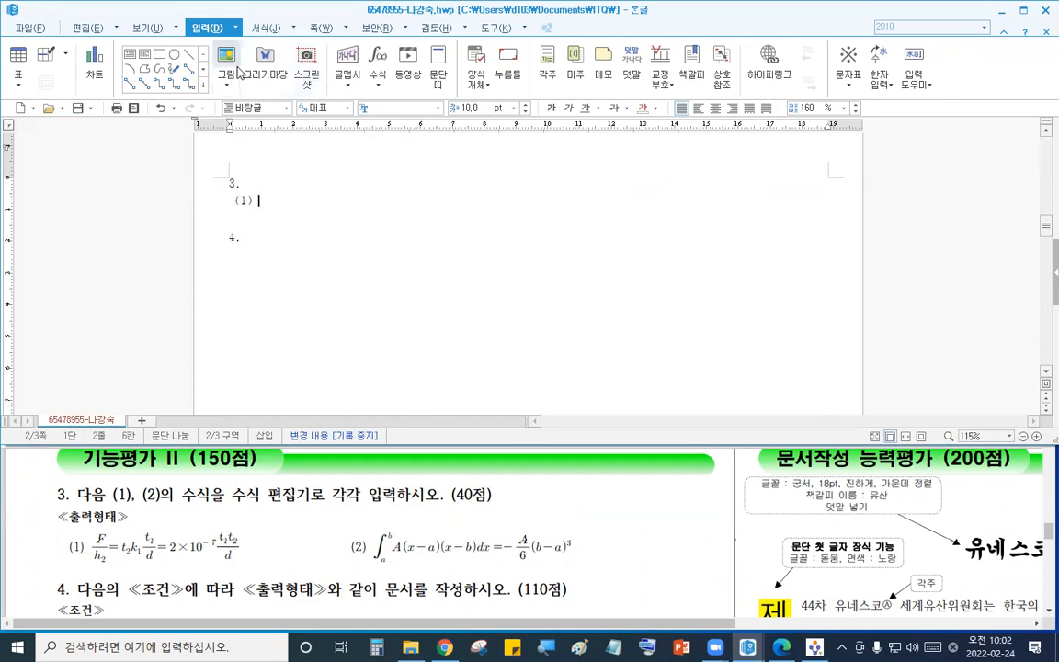
- Open the equation editor and set its view zoom to 300%
{"action": "left_click", "coordinate": [378, 62]}
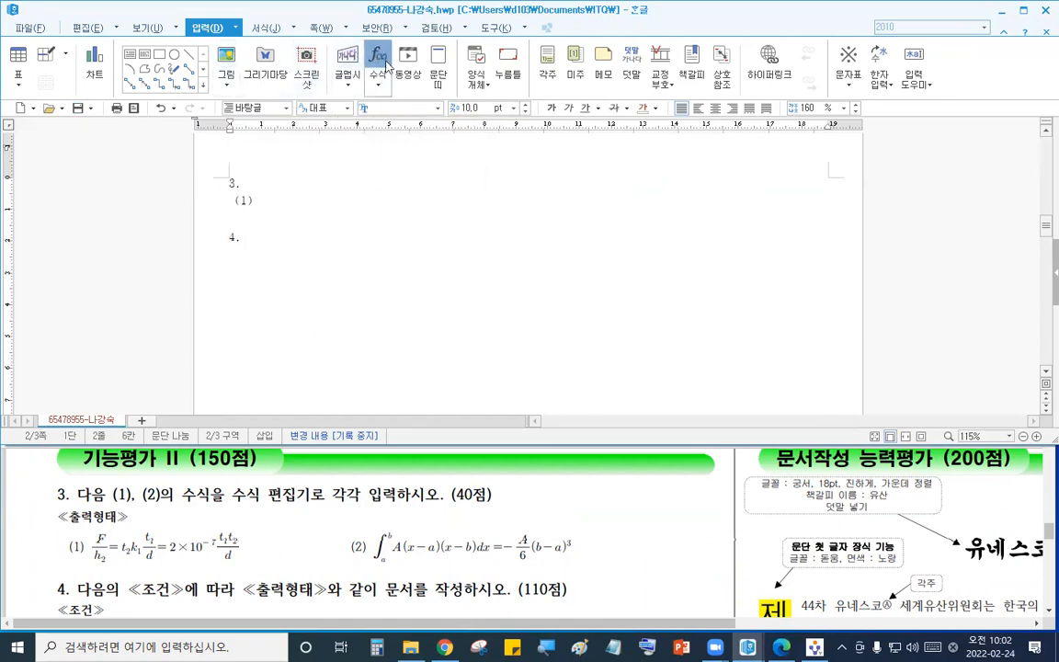
{"action": "left_click_drag", "start_coordinate": [520, 353], "coordinate": [713, 66]}
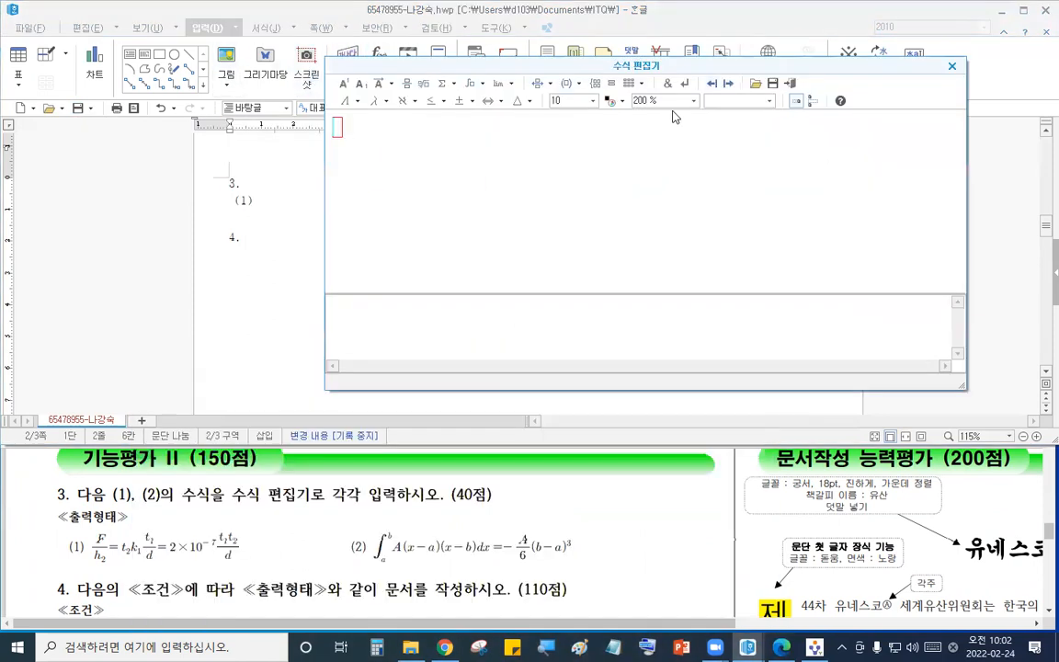
{"action": "left_click", "coordinate": [685, 101]}
{"action": "left_click", "coordinate": [663, 146]}
- Build the start of the equation: F over h₂ = t₂k₁, using the fraction and subscript templates
{"action": "left_click", "coordinate": [408, 83]}
{"action": "type", "text": "F"}
{"action": "left_click", "coordinate": [349, 174]}
{"action": "type", "text": "h"}
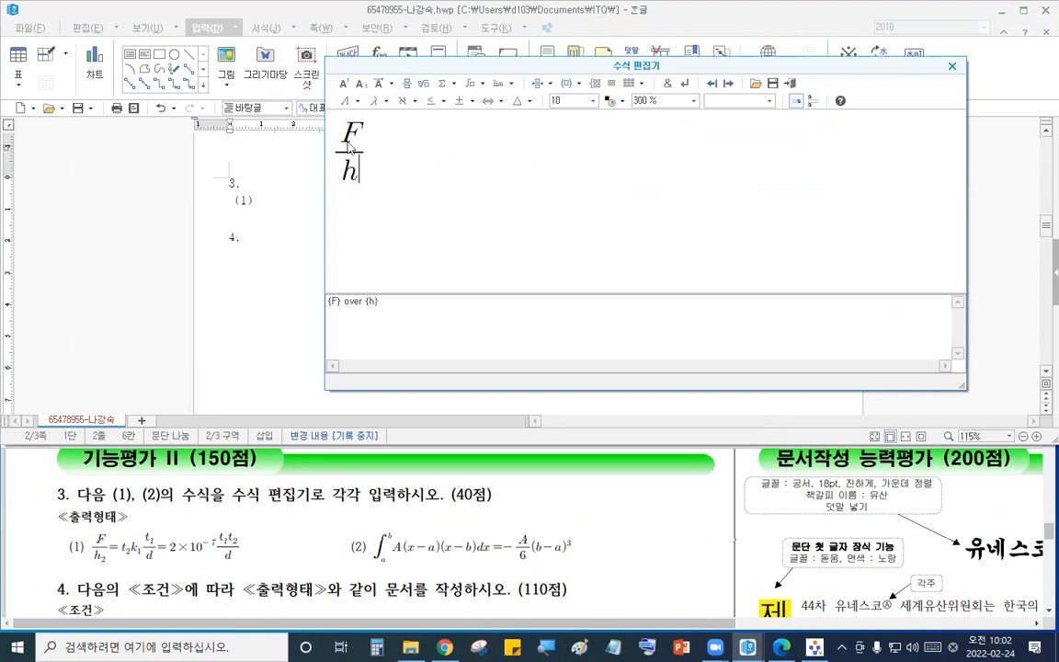
{"action": "left_click", "coordinate": [361, 84]}
{"action": "type", "text": "2"}
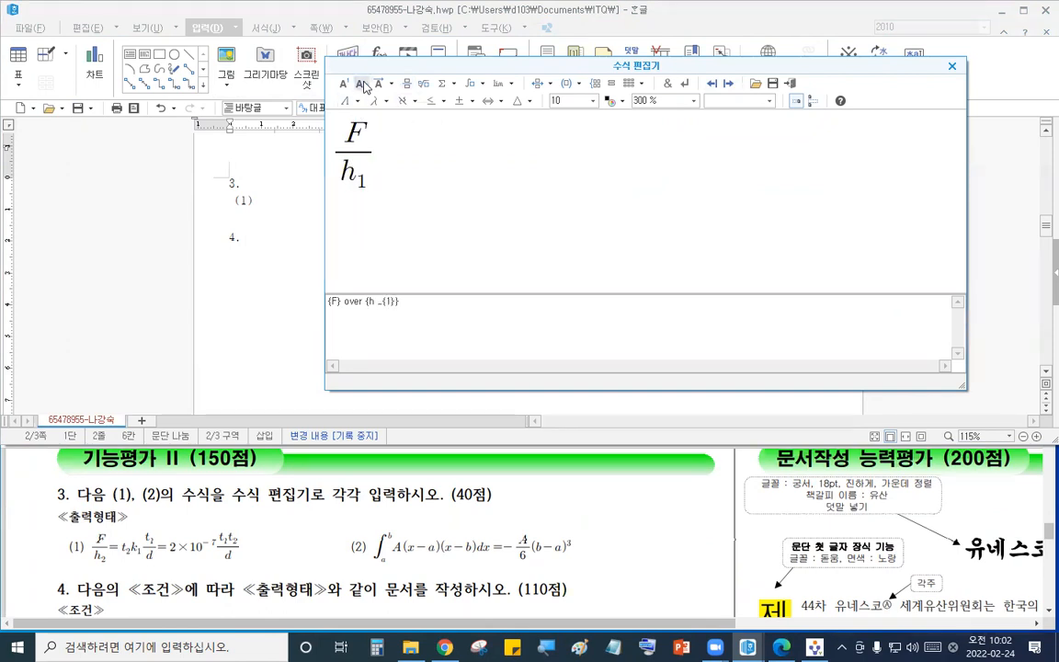
{"action": "key", "text": "Tab"}
{"action": "type", "text": "=t"}
{"action": "left_click", "coordinate": [363, 85]}
{"action": "type", "text": "2"}
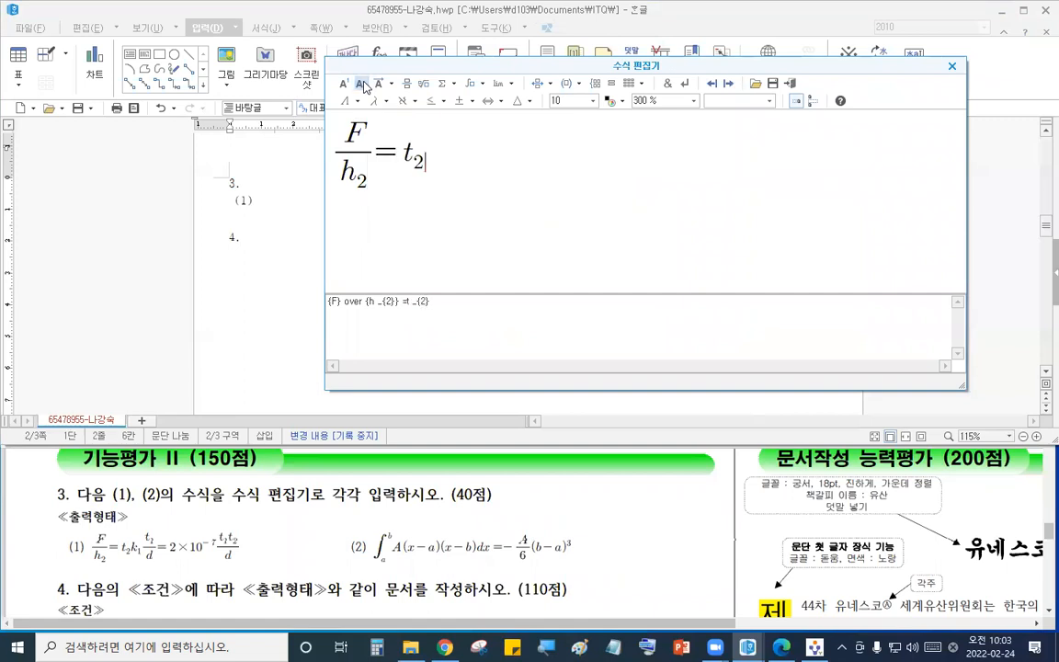
{"action": "key", "text": "Tab"}
{"action": "type", "text": "k"}
{"action": "left_click", "coordinate": [363, 85]}
{"action": "type", "text": "1} {t} over {}"}
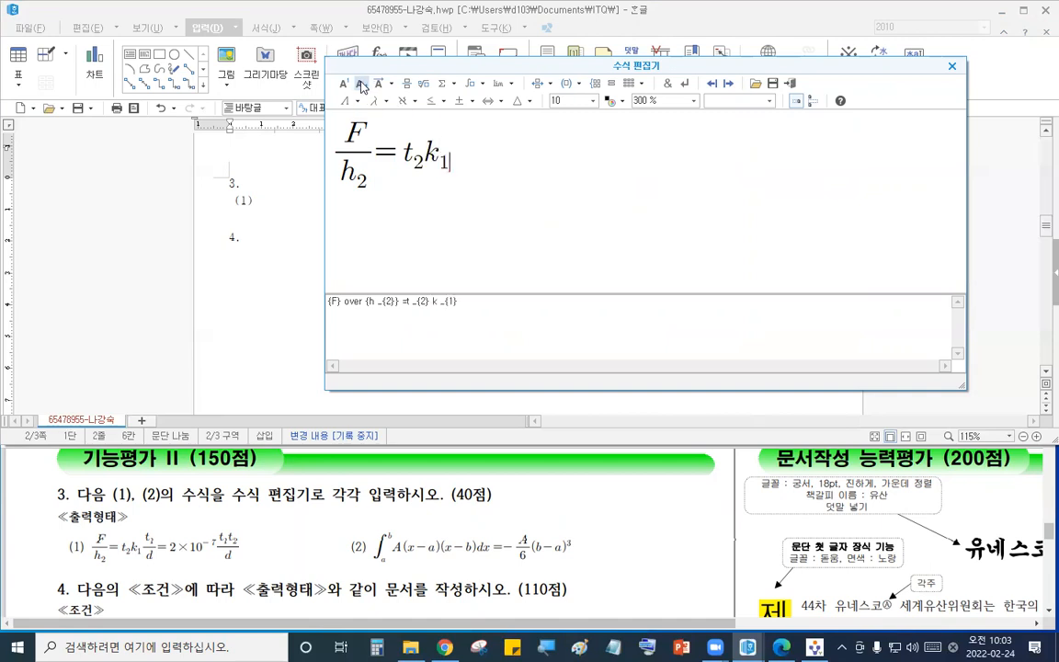
- Append the fraction t₁ over d followed by "=2"
{"action": "left_click", "coordinate": [407, 84]}
{"action": "type", "text": "t} over {}"}
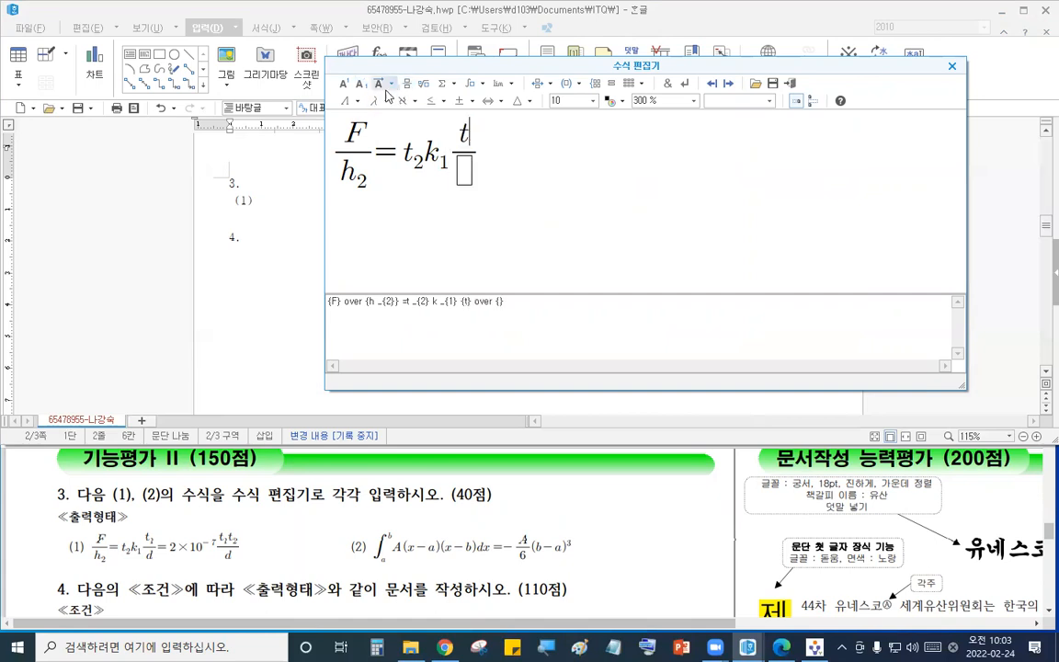
{"action": "left_click", "coordinate": [362, 85]}
{"action": "left_click", "coordinate": [467, 182]}
{"action": "type", "text": "d"}
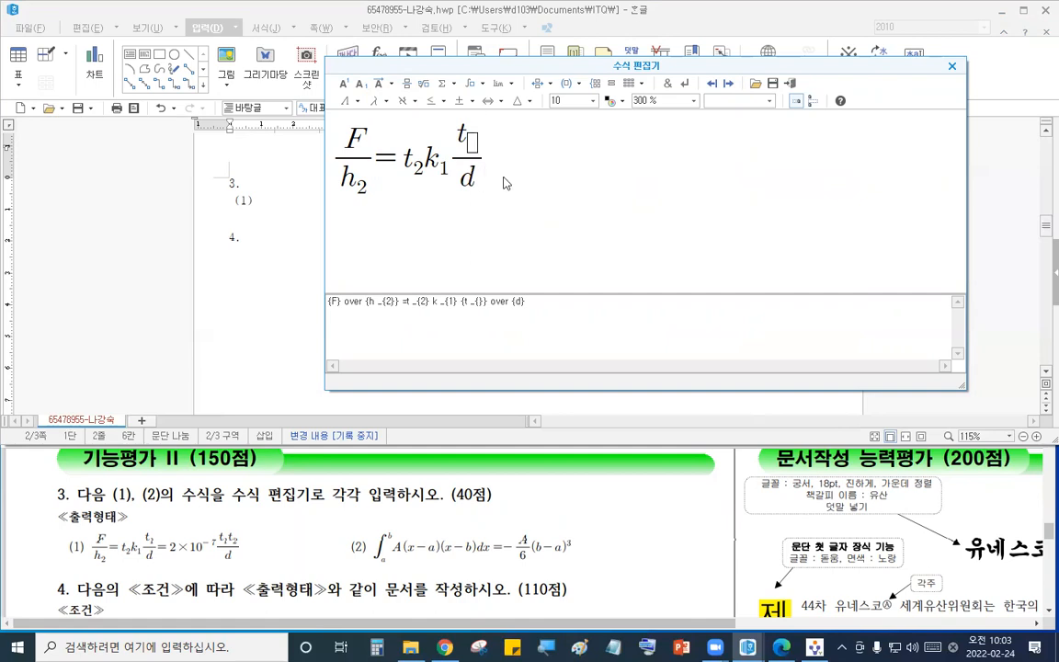
{"action": "left_click", "coordinate": [285, 543]}
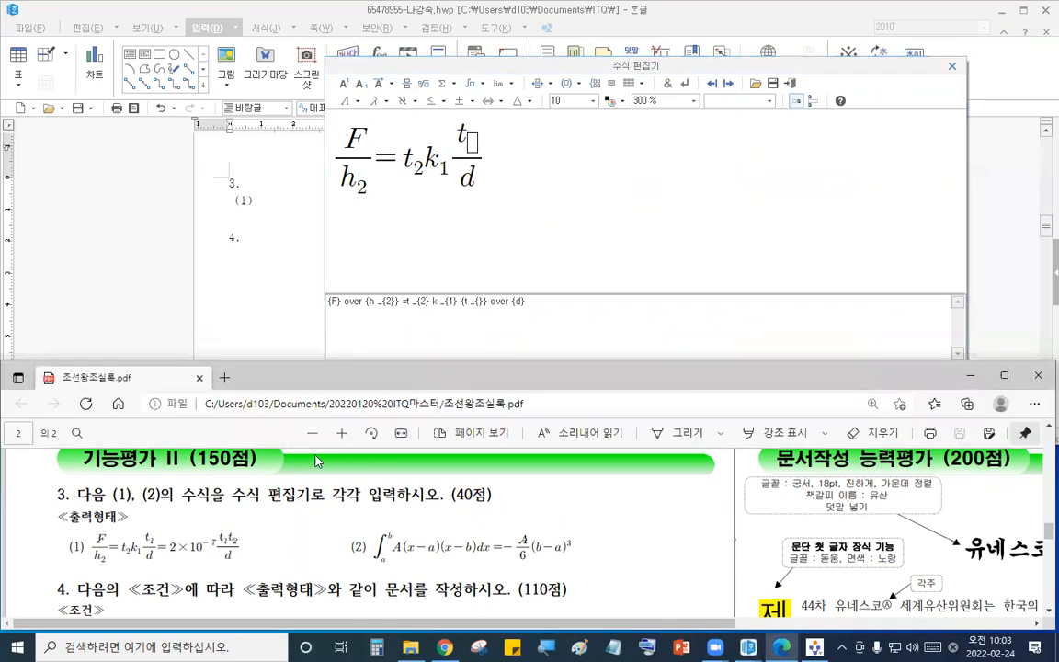
{"action": "left_click", "coordinate": [348, 433]}
{"action": "left_click", "coordinate": [348, 434]}
{"action": "left_click", "coordinate": [346, 434]}
{"action": "scroll", "coordinate": [345, 478], "scroll_direction": "down", "scroll_amount": 1}
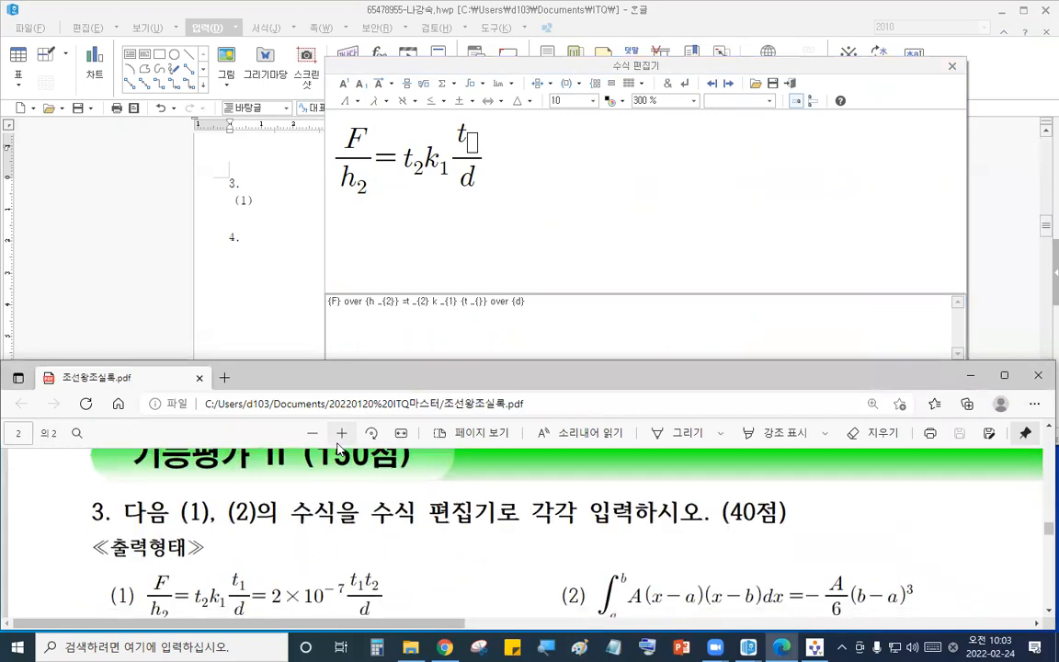
{"action": "left_click", "coordinate": [471, 145]}
{"action": "type", "text": "1"}
{"action": "key", "text": "Tab"}
{"action": "key", "text": "Tab"}
{"action": "type", "text": "=2"}
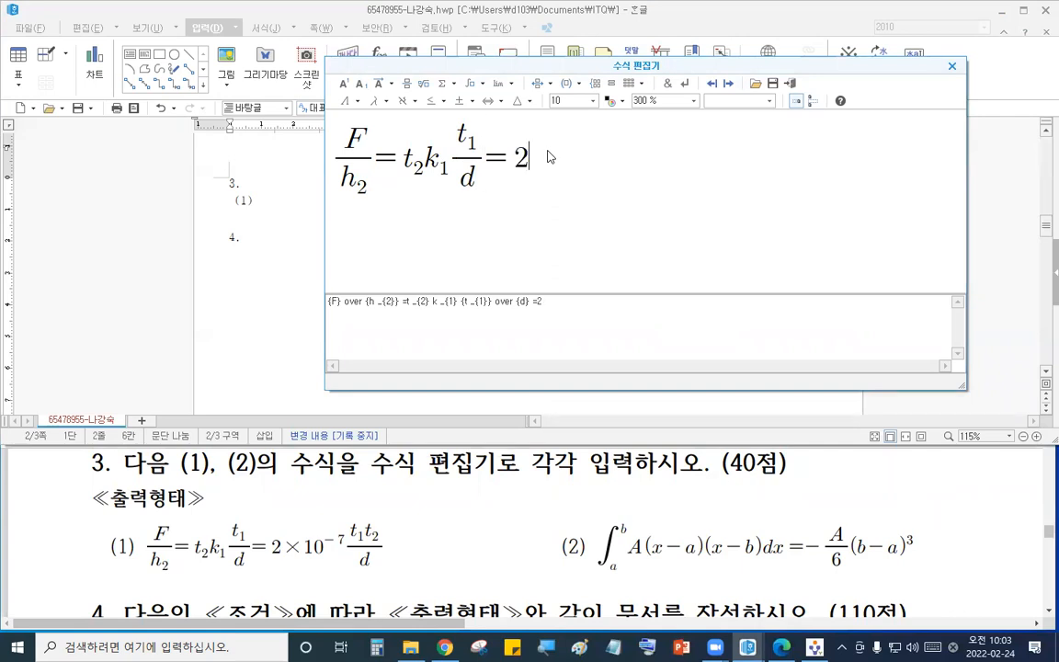
- Append a multiplication sign and 10 with superscript -7
{"action": "left_click", "coordinate": [460, 102]}
{"action": "left_click", "coordinate": [521, 123]}
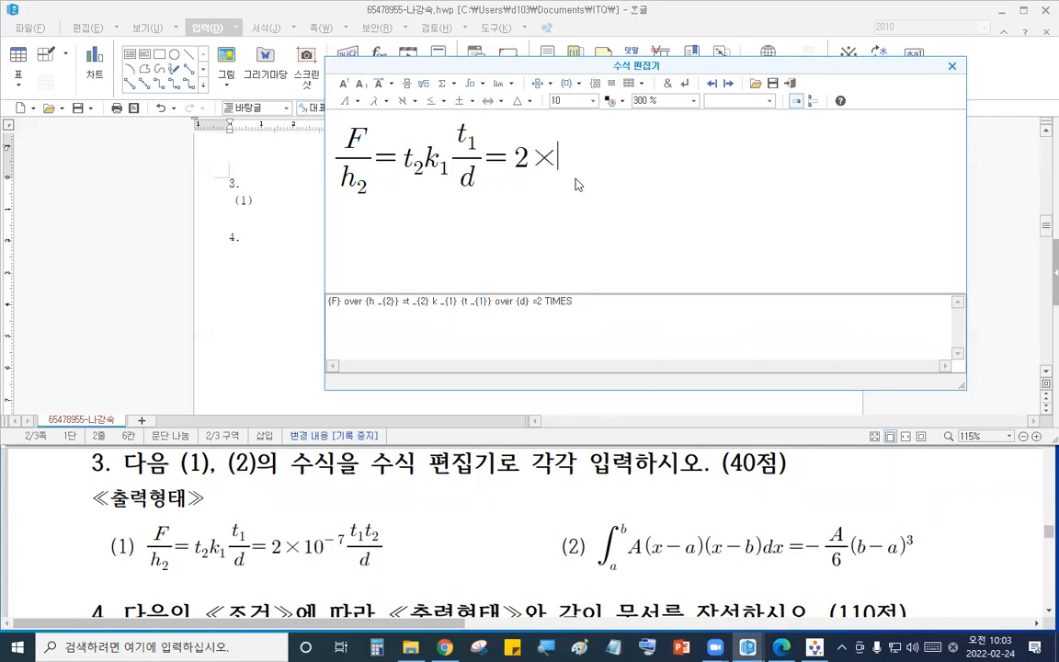
{"action": "type", "text": "1-"}
{"action": "key", "text": "BackSpace"}
{"action": "key", "text": "BackSpace"}
{"action": "type", "text": "10"}
{"action": "left_click", "coordinate": [344, 84]}
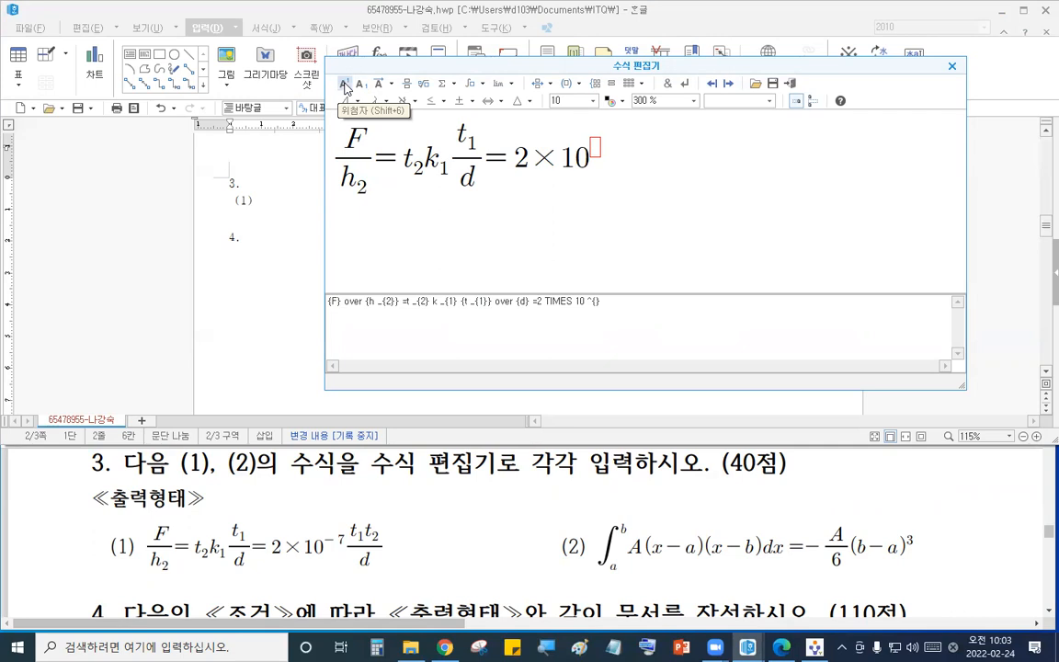
{"action": "type", "text": "-7"}
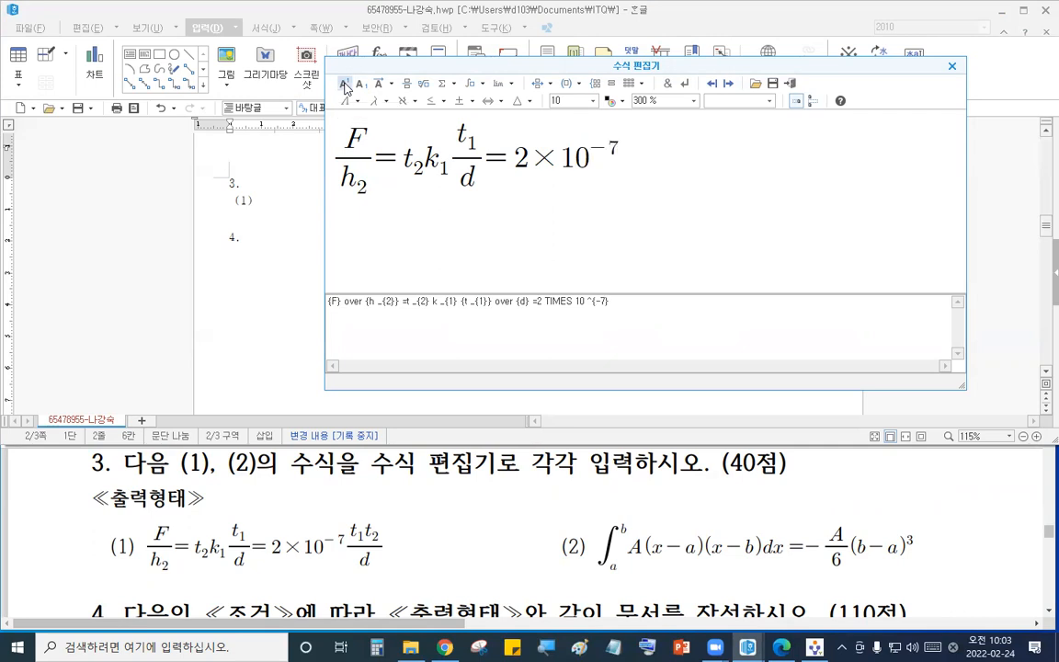
- Append the fraction t₁t₂ over d and insert the finished equation into the document
{"action": "left_click", "coordinate": [407, 85]}
{"action": "type", "text": "t} over {}"}
{"action": "left_click", "coordinate": [361, 85]}
{"action": "type", "text": "1} t _{1} t} over {}"}
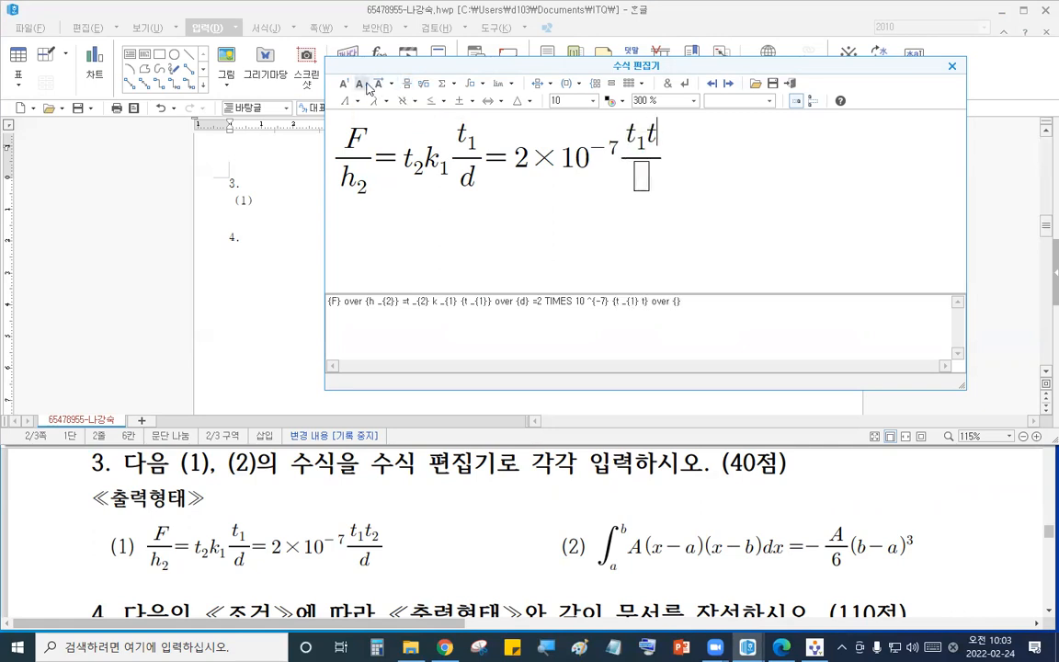
{"action": "left_click", "coordinate": [360, 85]}
{"action": "type", "text": "2"}
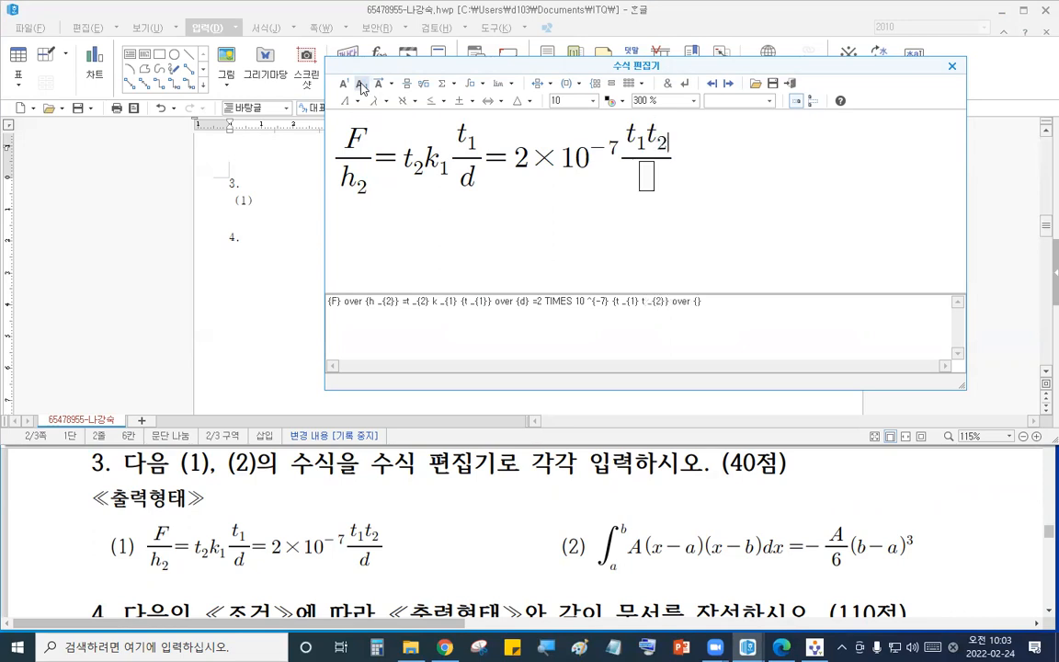
{"action": "left_click", "coordinate": [646, 176]}
{"action": "type", "text": "d"}
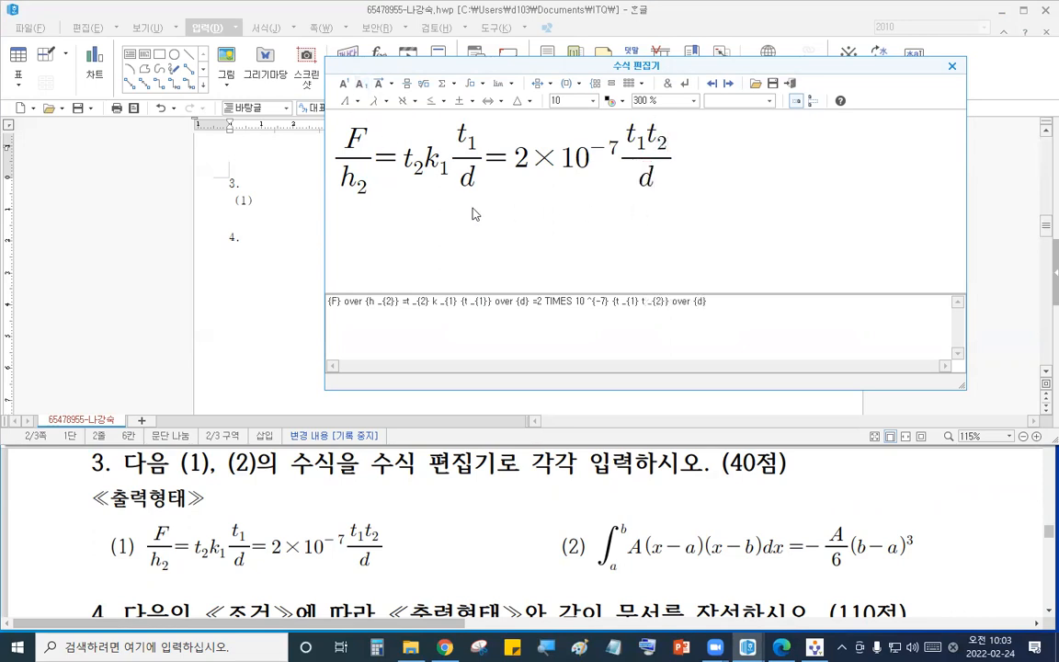
{"action": "left_click", "coordinate": [795, 84]}
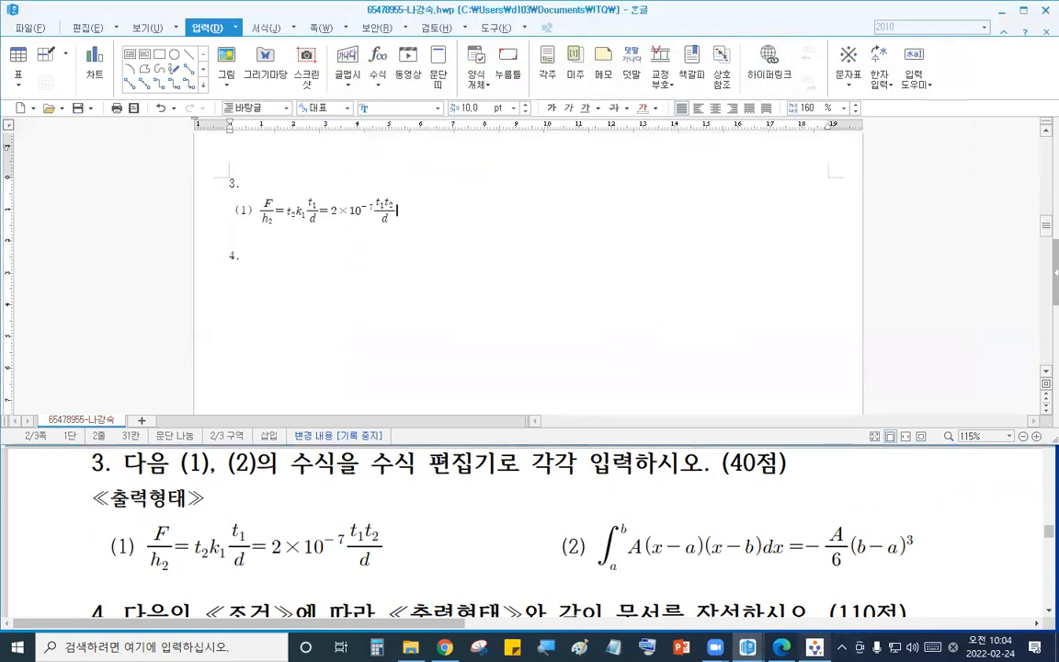
- Send the answer files to the exam PC again
{"action": "left_click", "coordinate": [815, 647]}
{"action": "left_click", "coordinate": [980, 71]}
{"action": "left_click", "coordinate": [597, 422]}
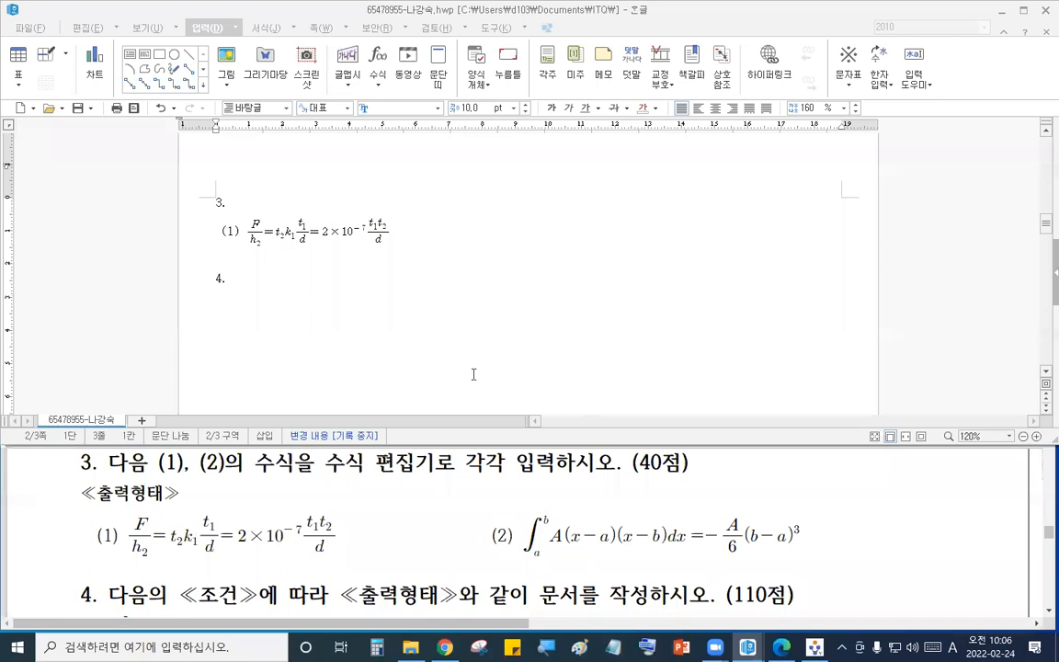
{"action": "left_click", "coordinate": [525, 232]}
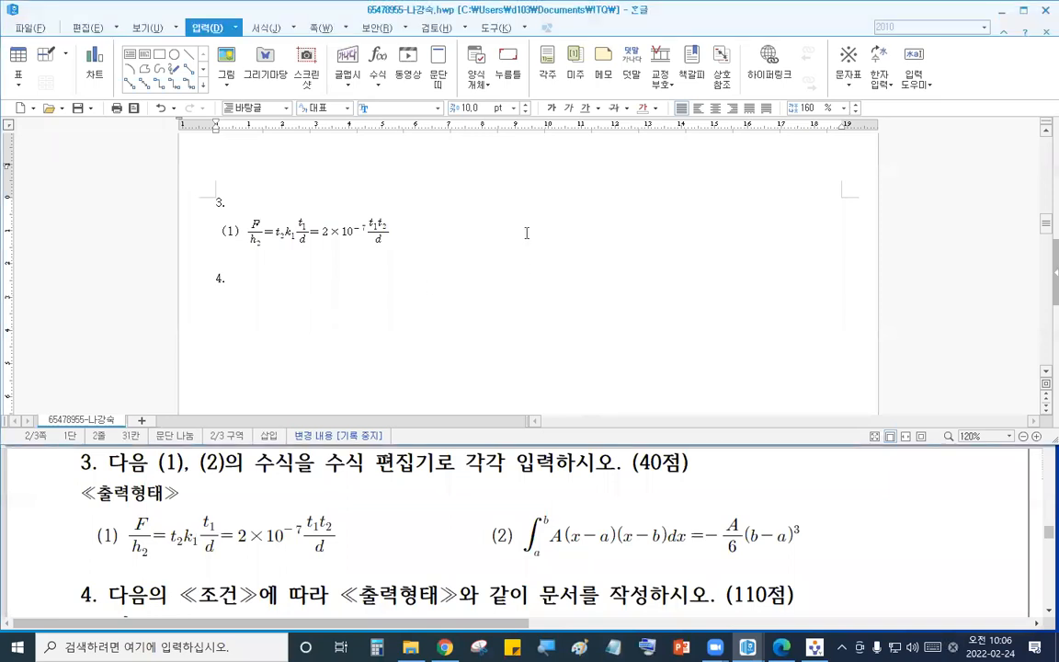
- Label the second equation (2) and start a definite integral from a to b in the equation editor
{"action": "type", "text": "(2)"}
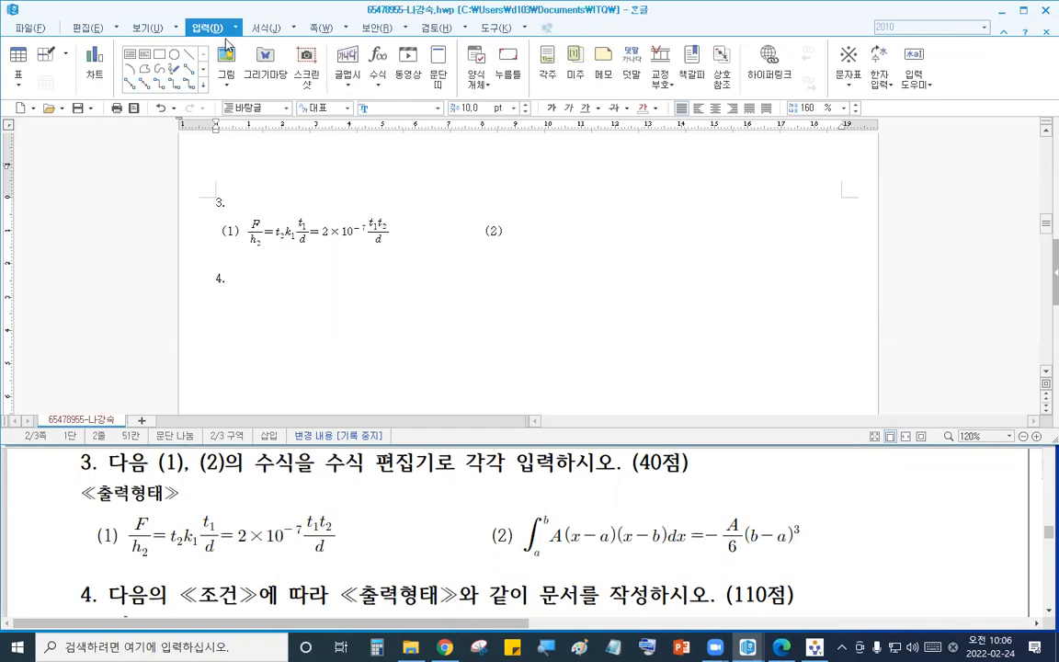
{"action": "left_click", "coordinate": [378, 61]}
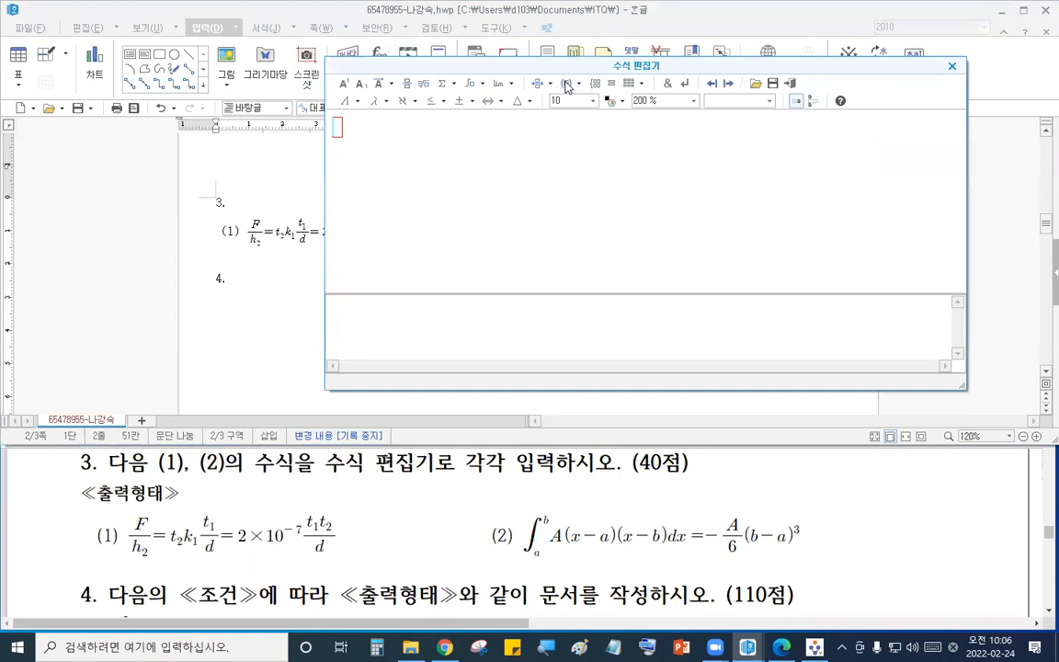
{"action": "left_click_drag", "start_coordinate": [566, 68], "coordinate": [765, 103]}
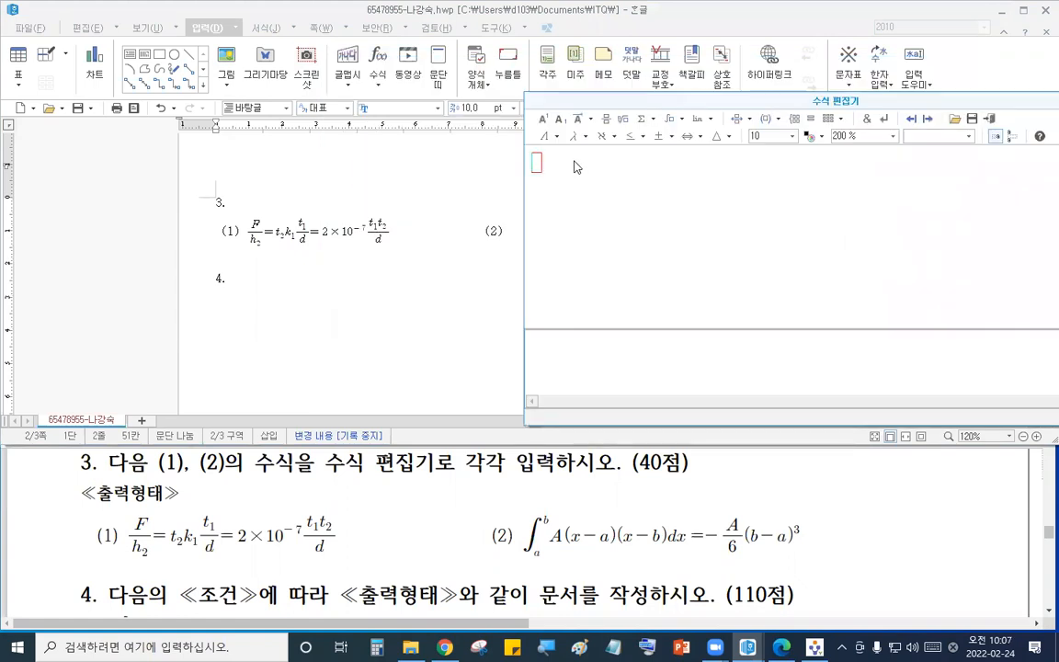
{"action": "left_click", "coordinate": [677, 119]}
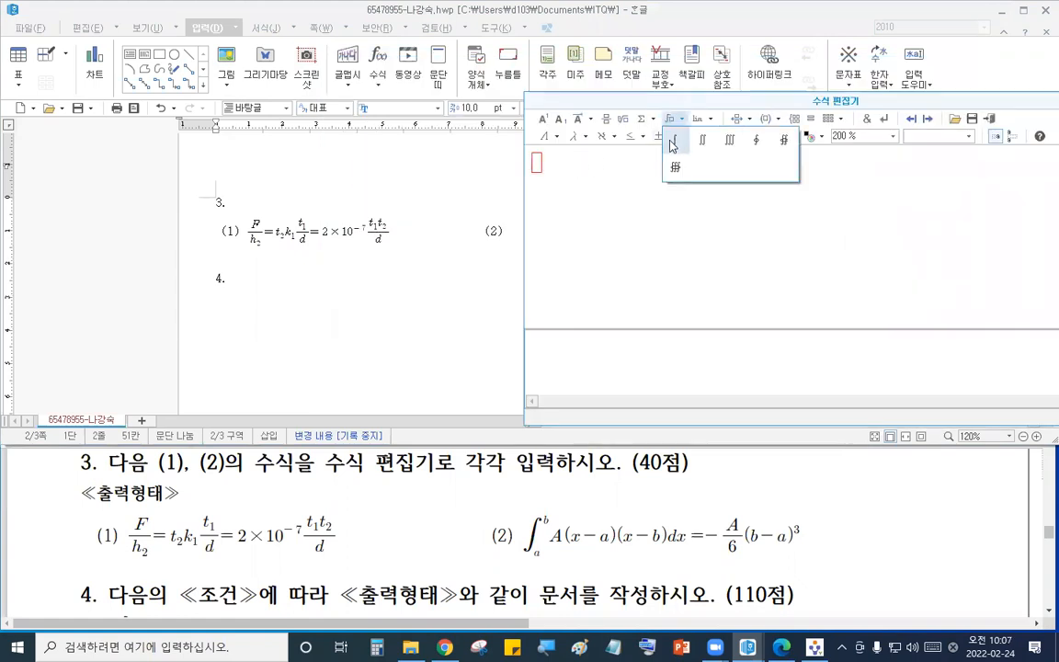
{"action": "left_click", "coordinate": [679, 137]}
{"action": "type", "text": "a"}
{"action": "left_click", "coordinate": [563, 160]}
{"action": "type", "text": "b} {"}
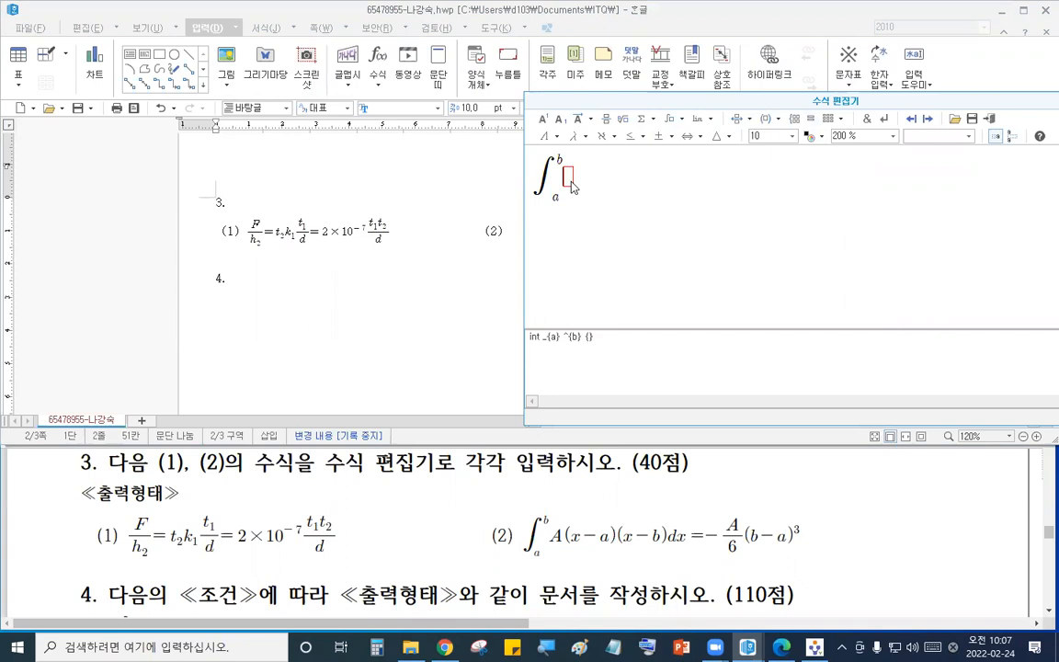
{"action": "type", "text": "A(x-a)(x-"}
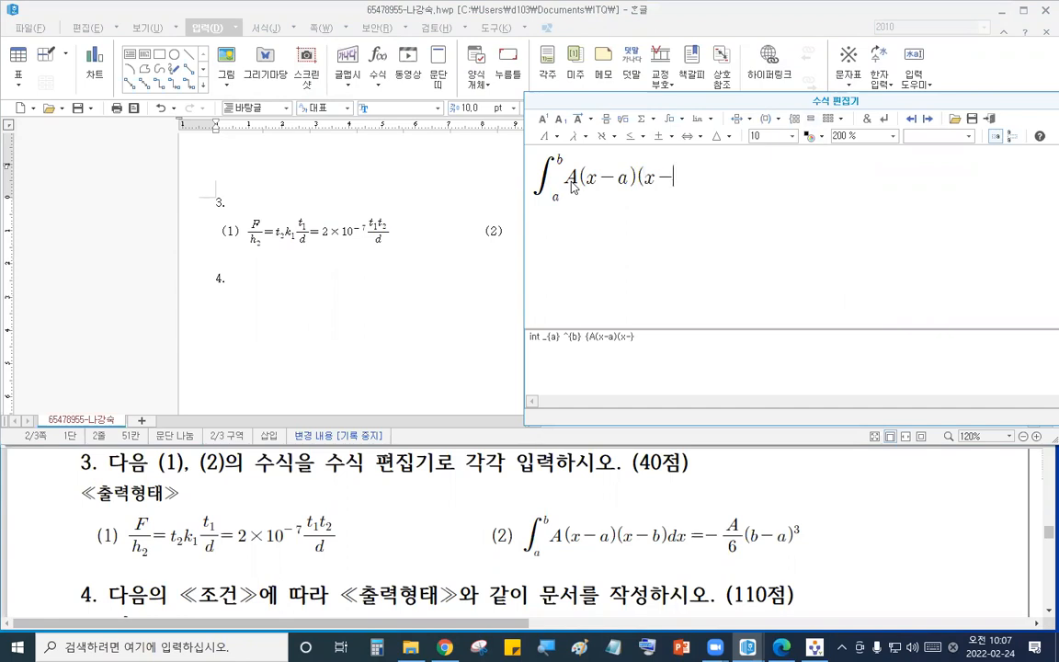
{"action": "type", "text": "b)dx="}
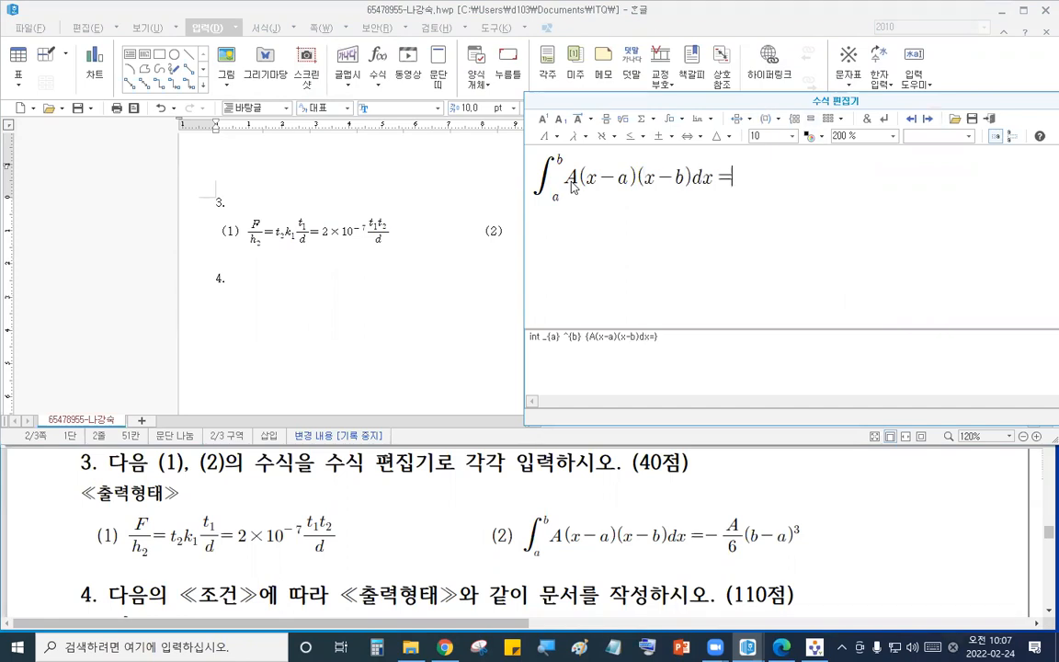
{"action": "type", "text": "-"}
- Append a minus sign followed by the fraction A over 6
{"action": "left_click", "coordinate": [578, 119]}
{"action": "type", "text": "A"}
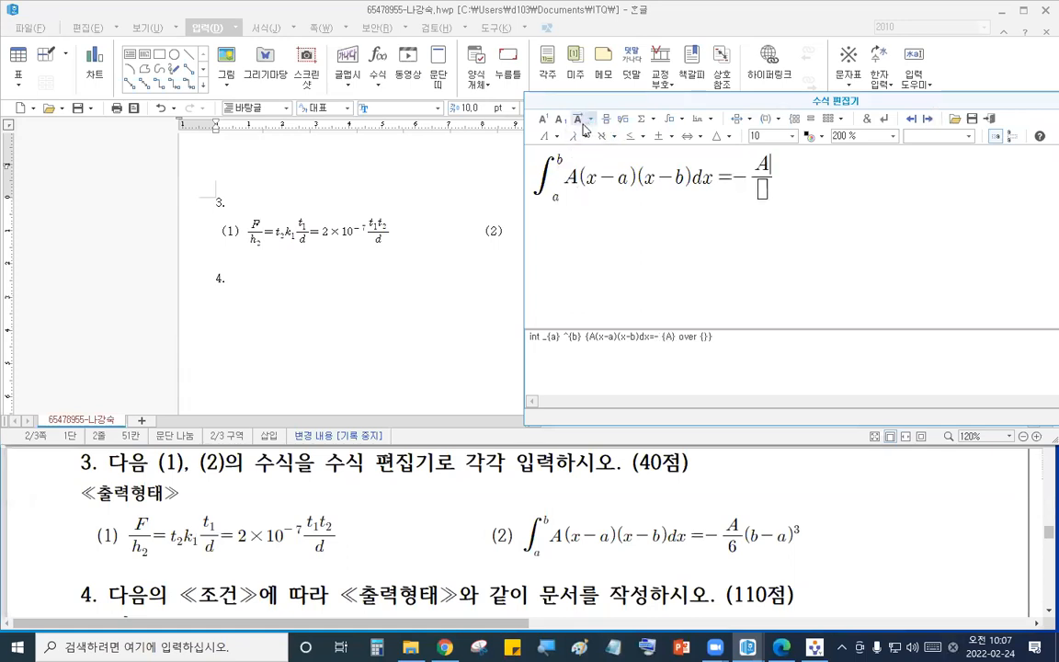
{"action": "key", "text": "Tab"}
{"action": "type", "text": "6} "}
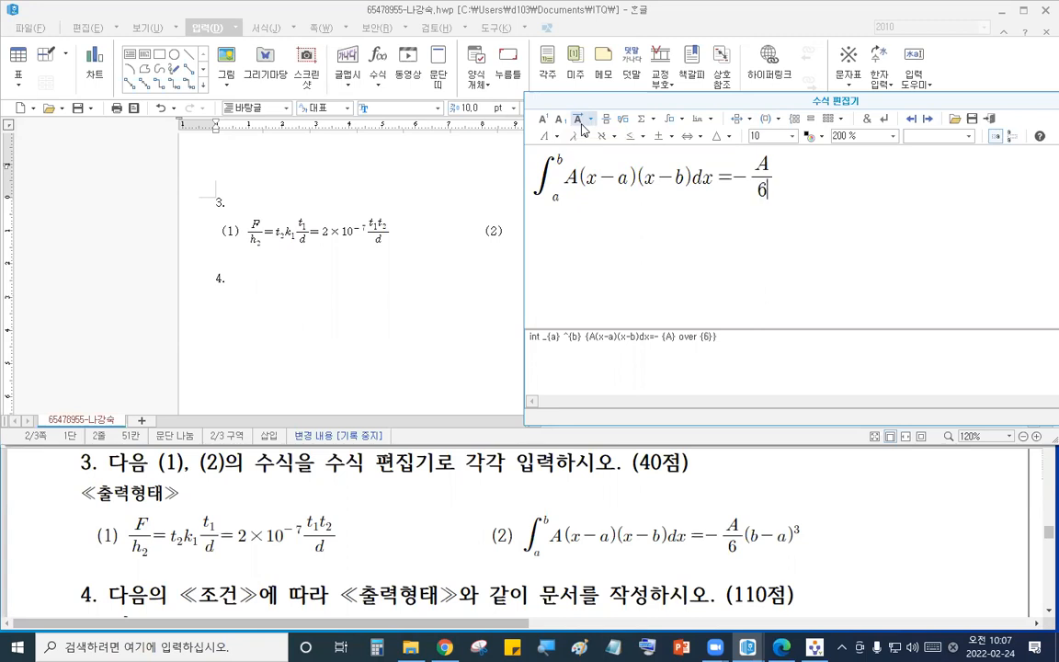
{"action": "type", "text": "(b-a)"}
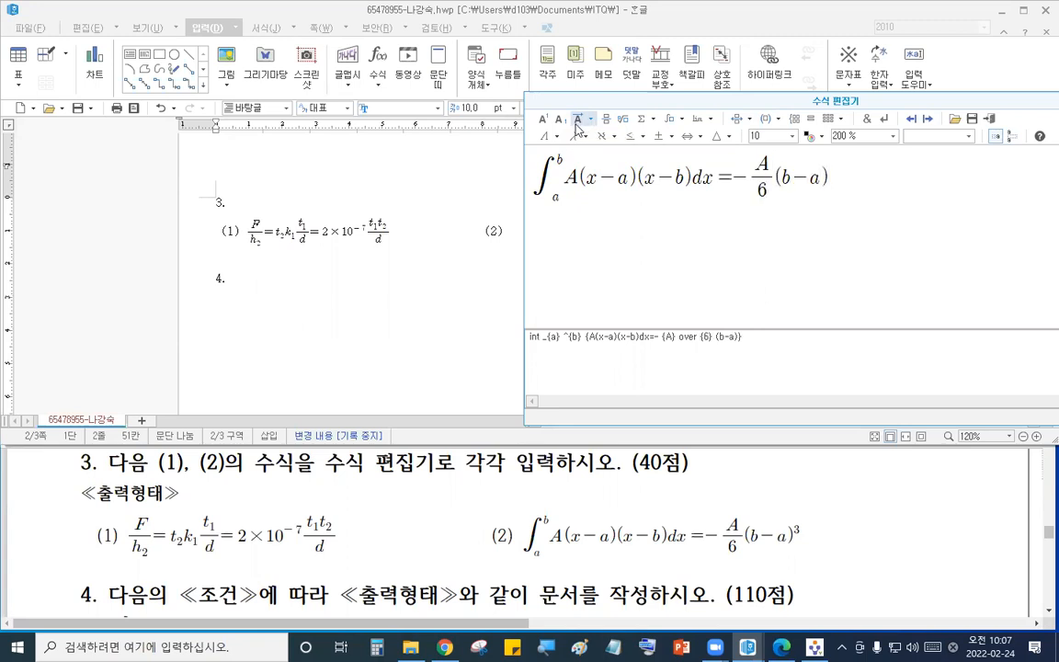
- Append (b-a) with superscript 3 and insert the finished equation into the document
{"action": "left_click", "coordinate": [546, 121]}
{"action": "type", "text": "3"}
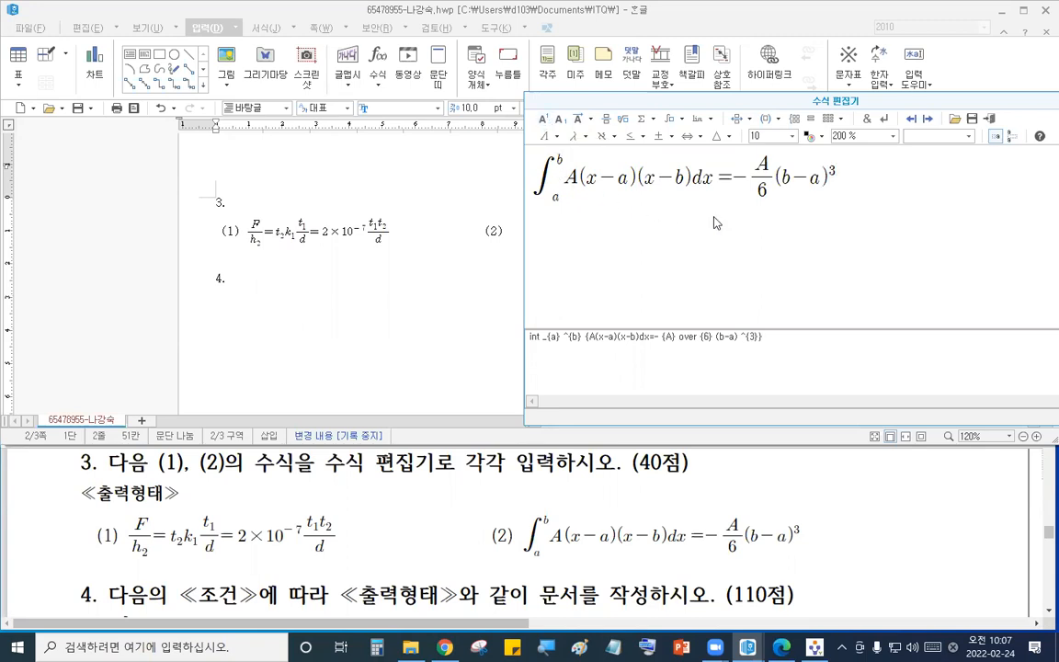
{"action": "left_click", "coordinate": [991, 120]}
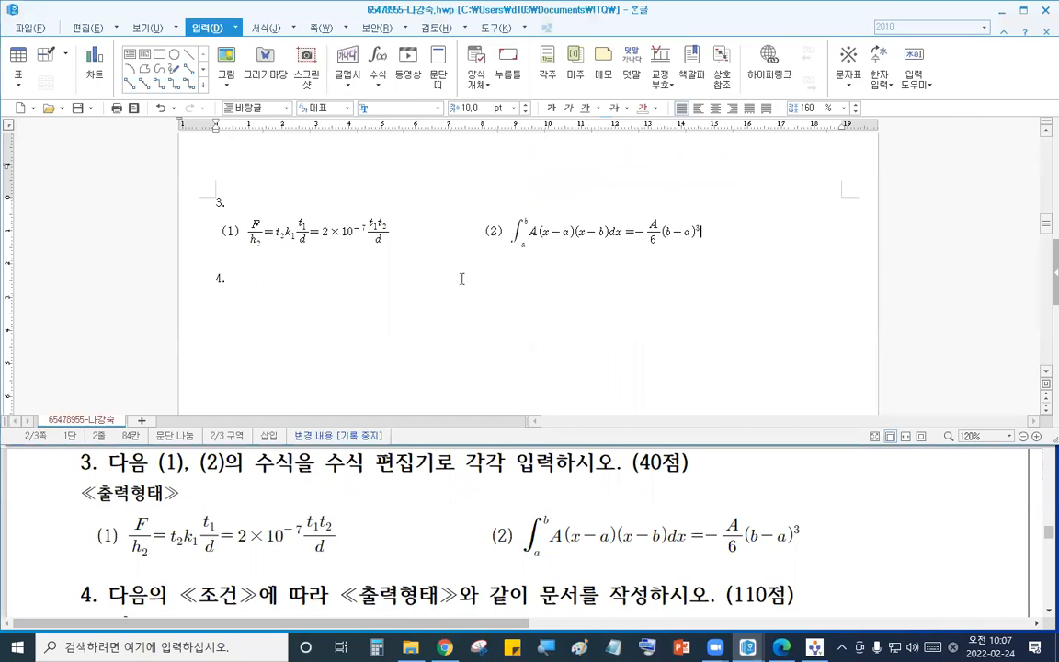
- Arrange the document and the exam PDF side by side and examine question 4's required drawing layout
{"action": "left_click", "coordinate": [317, 297]}
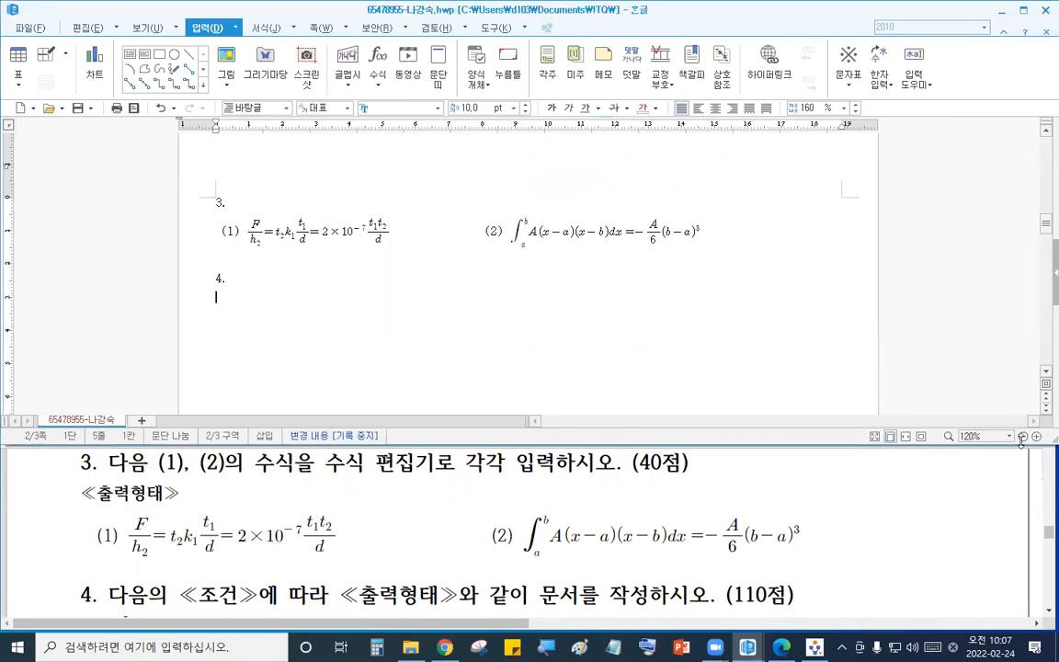
{"action": "left_click_drag", "start_coordinate": [1039, 439], "coordinate": [437, 607]}
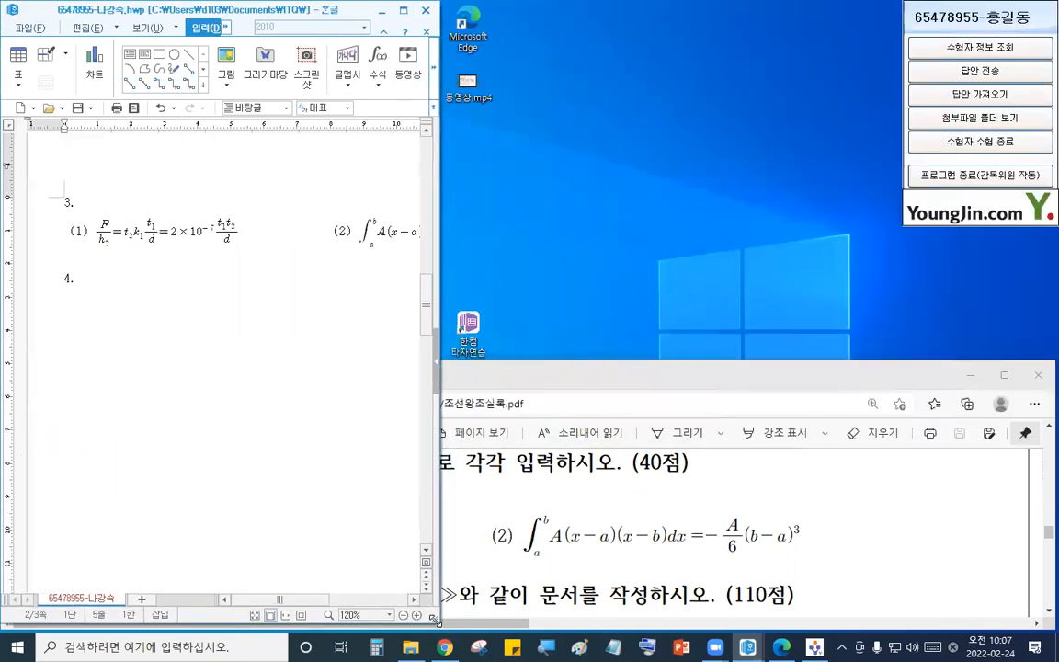
{"action": "left_click", "coordinate": [522, 382]}
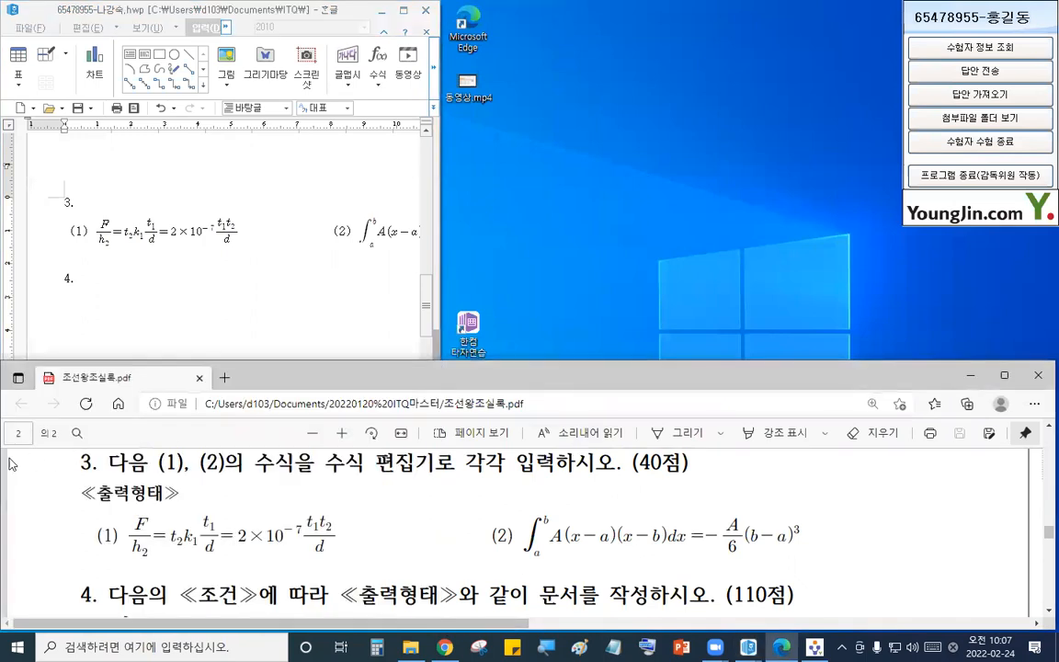
{"action": "left_click_drag", "start_coordinate": [8, 453], "coordinate": [437, 453]}
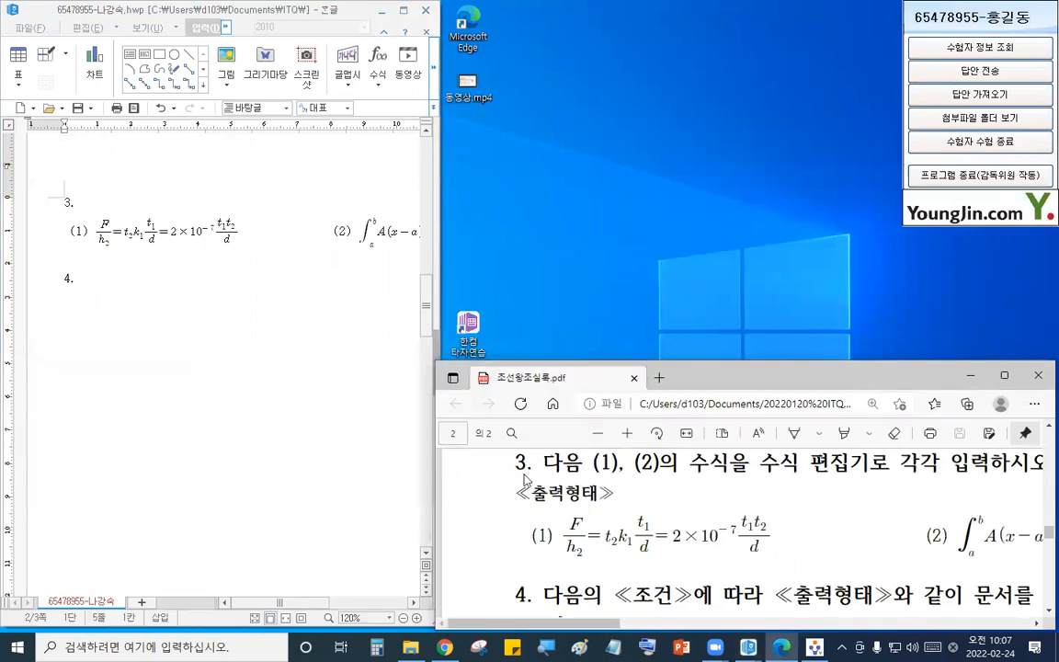
{"action": "double_click", "coordinate": [705, 362]}
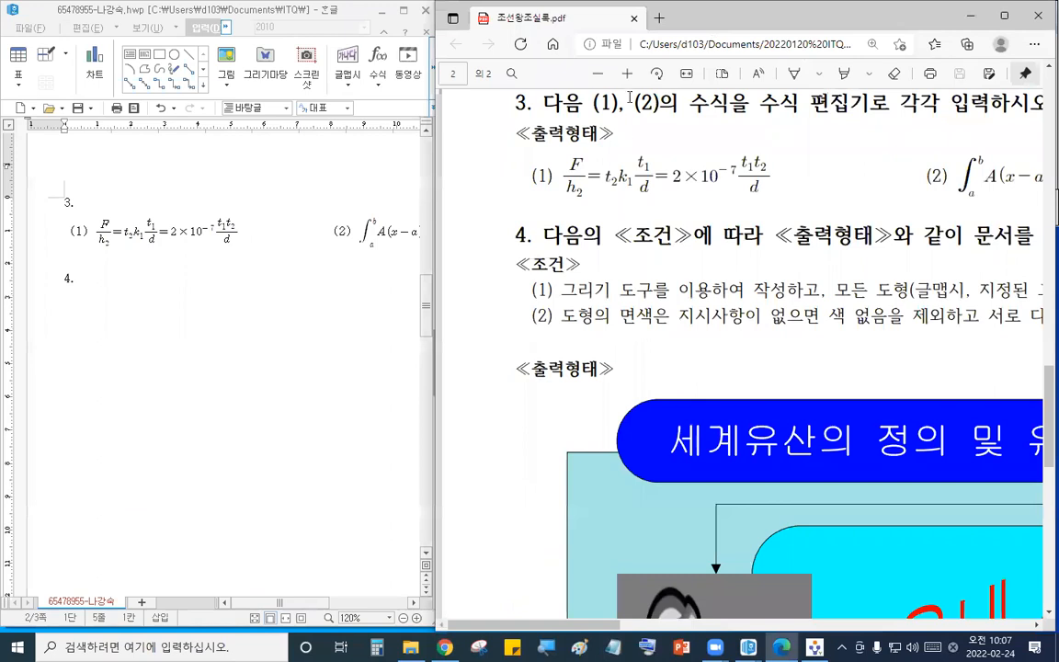
{"action": "left_click", "coordinate": [599, 74]}
{"action": "left_click", "coordinate": [599, 73]}
{"action": "left_click", "coordinate": [599, 74]}
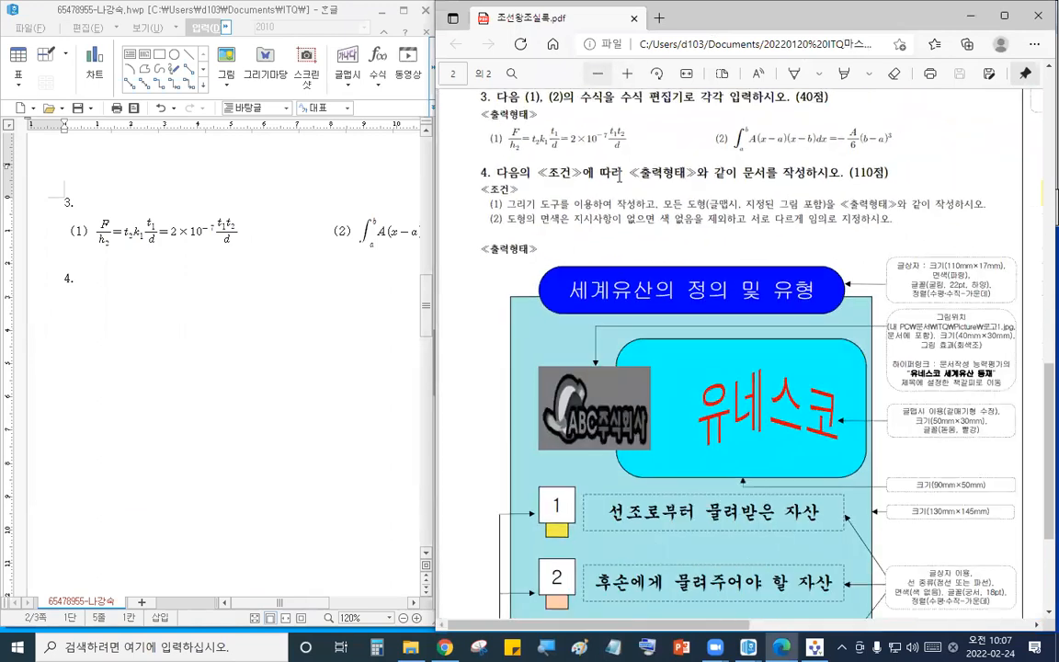
{"action": "left_click", "coordinate": [319, 362]}
{"action": "left_click_drag", "start_coordinate": [416, 622], "coordinate": [476, 635]}
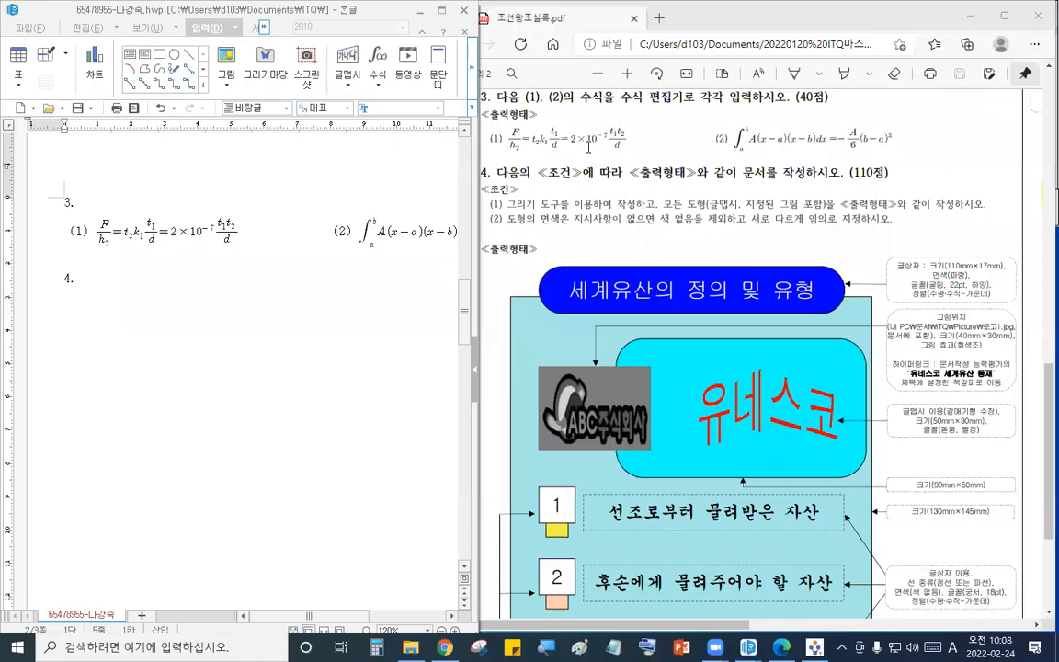
{"action": "left_click", "coordinate": [160, 323]}
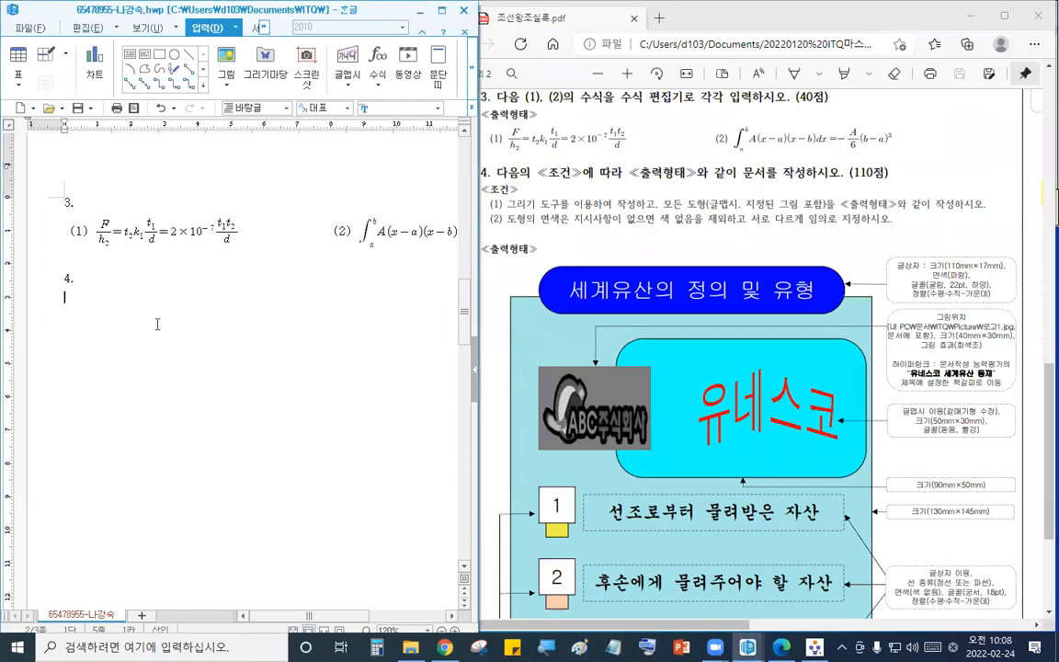
{"action": "left_click", "coordinate": [808, 374]}
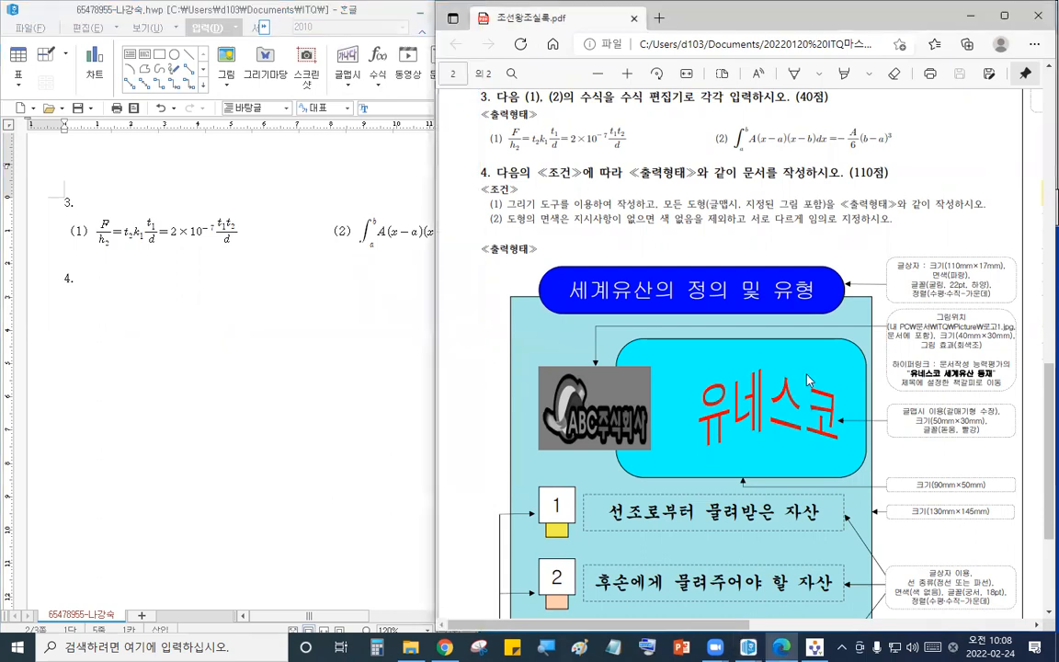
{"action": "scroll", "coordinate": [809, 376], "scroll_direction": "down", "scroll_amount": 2}
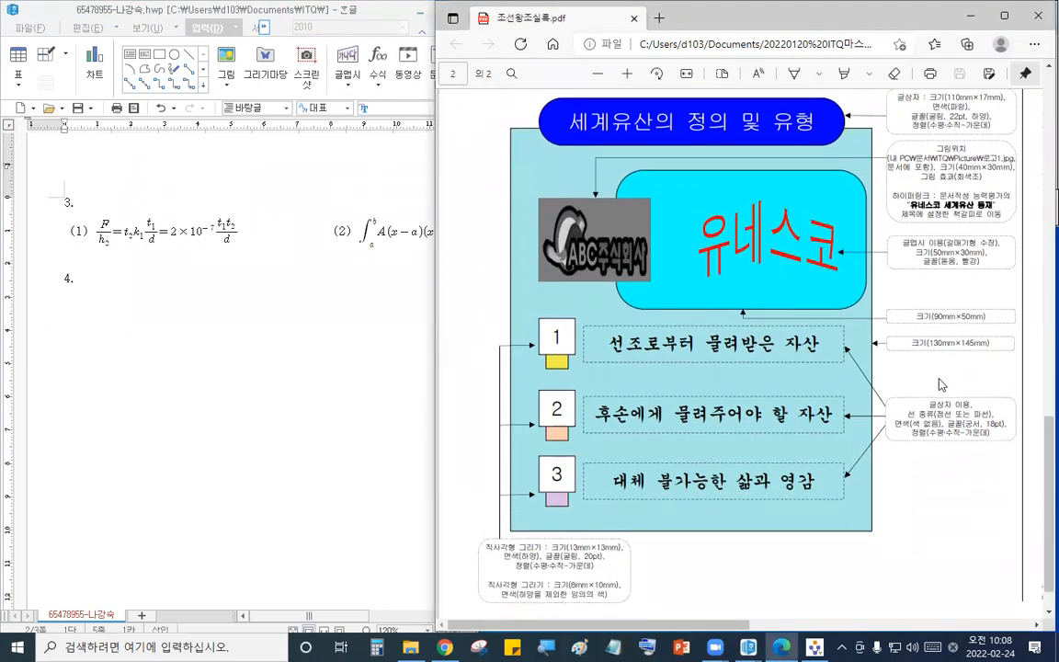
{"action": "left_click", "coordinate": [233, 347]}
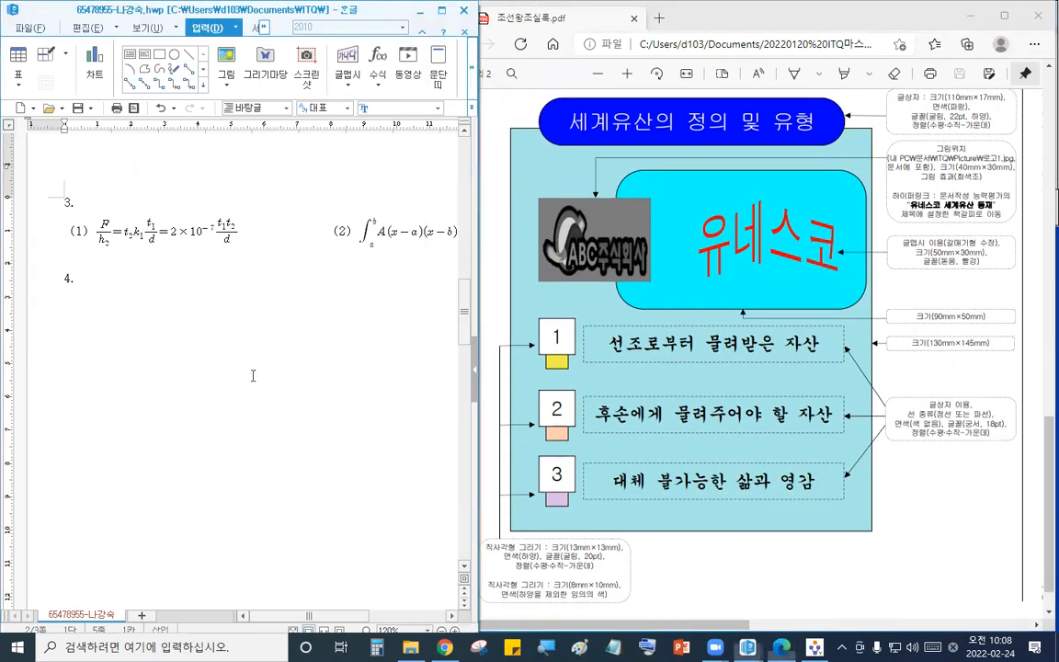
{"action": "left_click", "coordinate": [599, 74]}
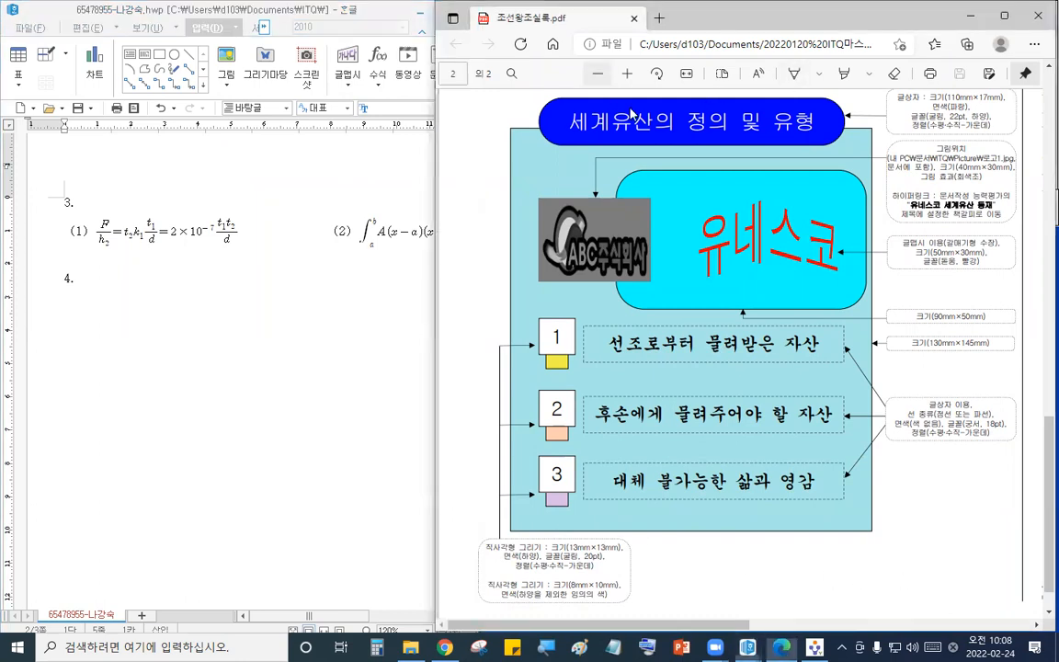
{"action": "left_click_drag", "start_coordinate": [433, 617], "coordinate": [554, 633]}
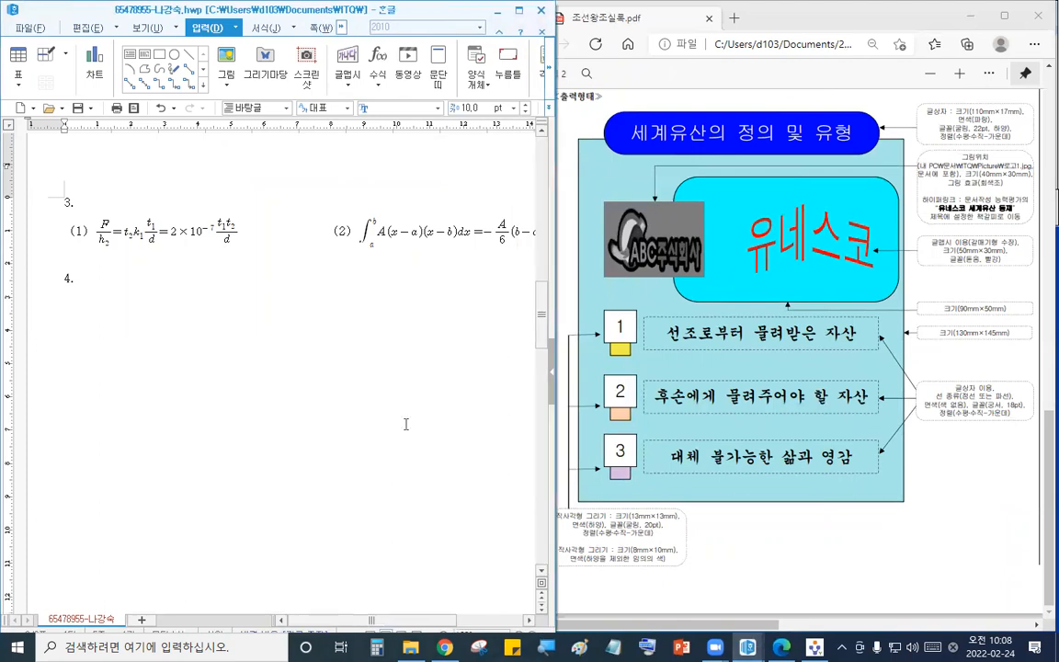
{"action": "left_click_drag", "start_coordinate": [382, 7], "coordinate": [423, 7]}
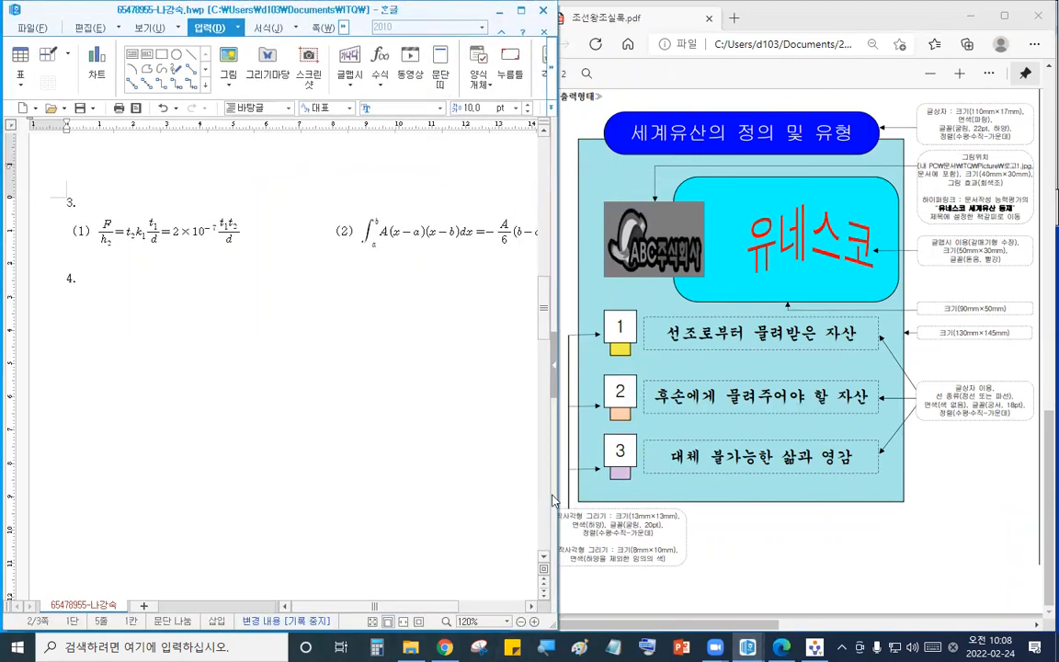
- Draw a rectangle below question 4, size it 130 × 145 mm, and position it on the page
{"action": "left_click", "coordinate": [522, 625]}
{"action": "left_click", "coordinate": [521, 624]}
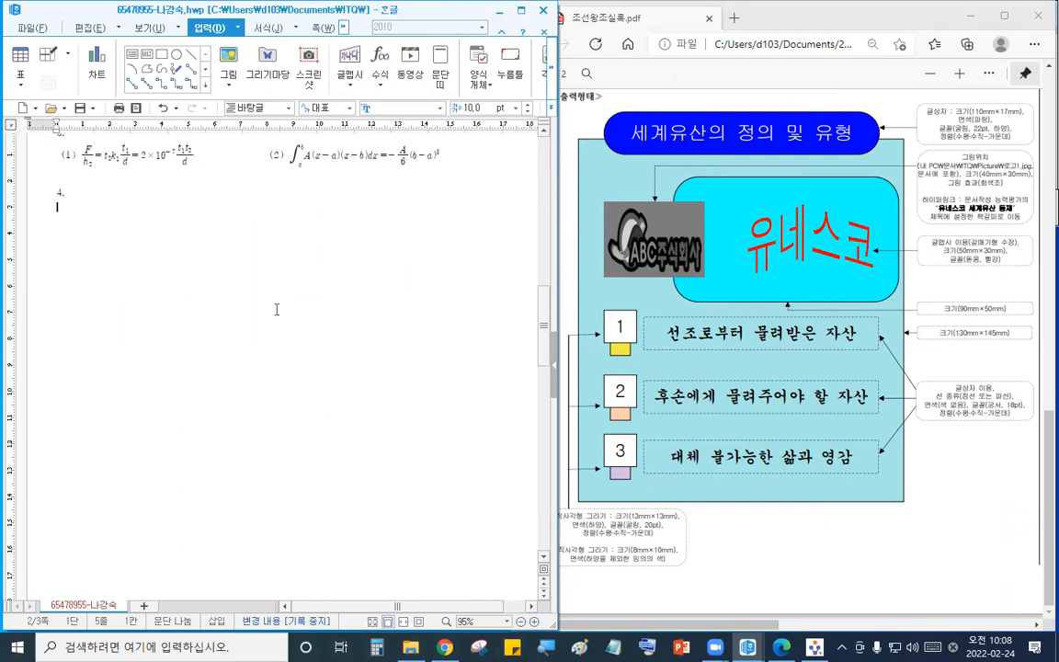
{"action": "left_click", "coordinate": [160, 55]}
{"action": "left_click_drag", "start_coordinate": [207, 280], "coordinate": [508, 585]}
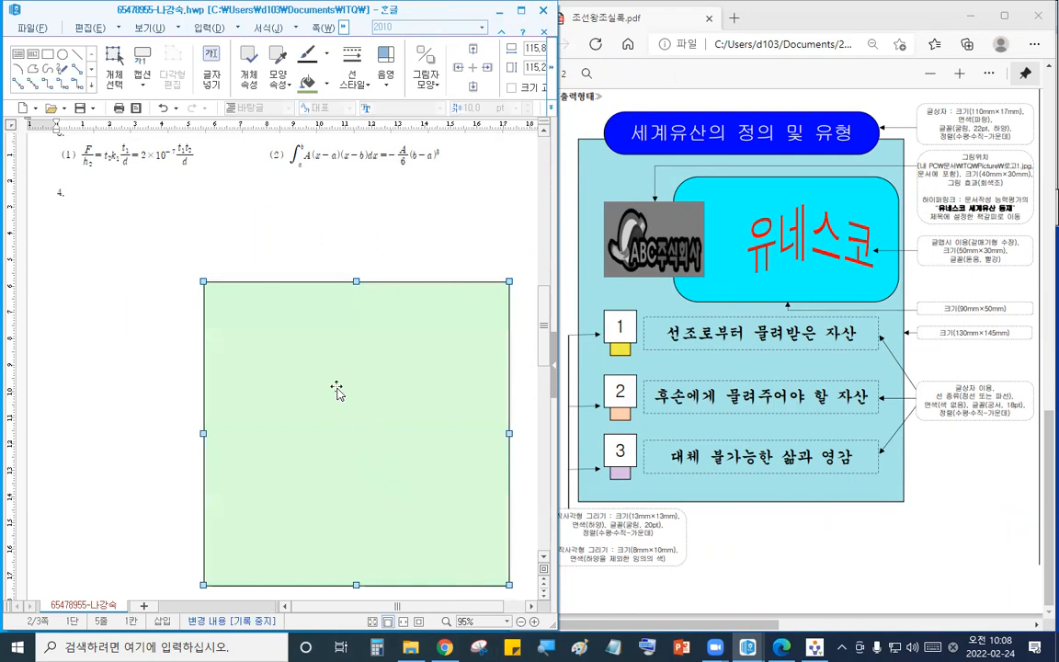
{"action": "double_click", "coordinate": [338, 386]}
{"action": "left_click", "coordinate": [82, 167]}
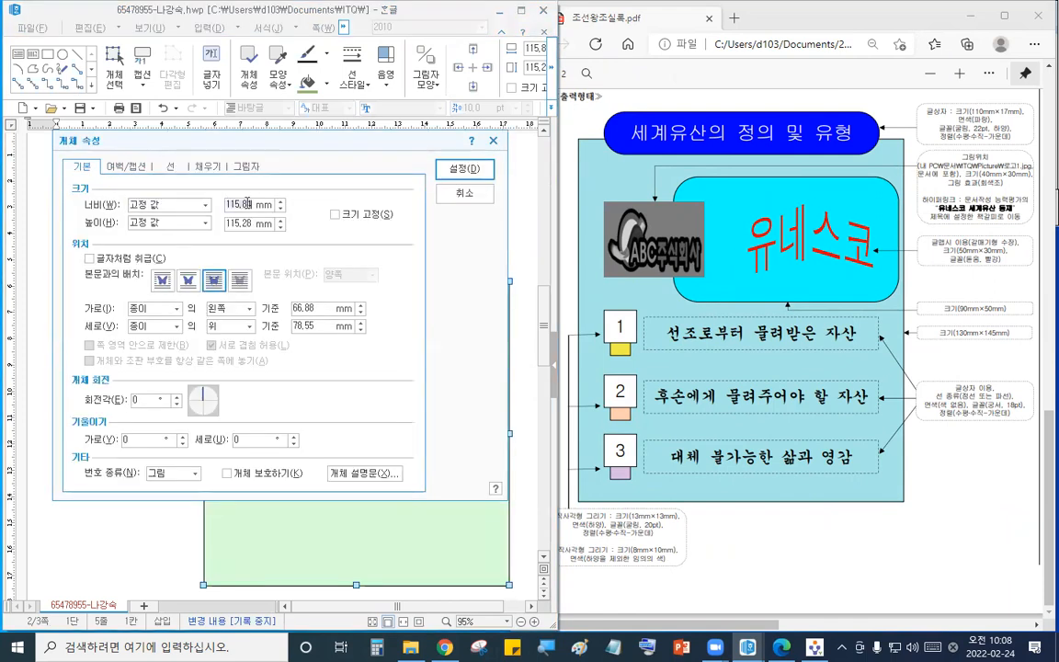
{"action": "type", "text": "130"}
{"action": "key", "text": "Tab"}
{"action": "type", "text": "14"}
{"action": "key", "text": "Return"}
{"action": "left_click_drag", "start_coordinate": [427, 348], "coordinate": [393, 450]}
- Draw a title rectangle across the top of the large box, set it to 110 × 17 mm, and fix its size
{"action": "left_click", "coordinate": [521, 622]}
{"action": "left_click", "coordinate": [521, 622]}
{"action": "left_click", "coordinate": [521, 623]}
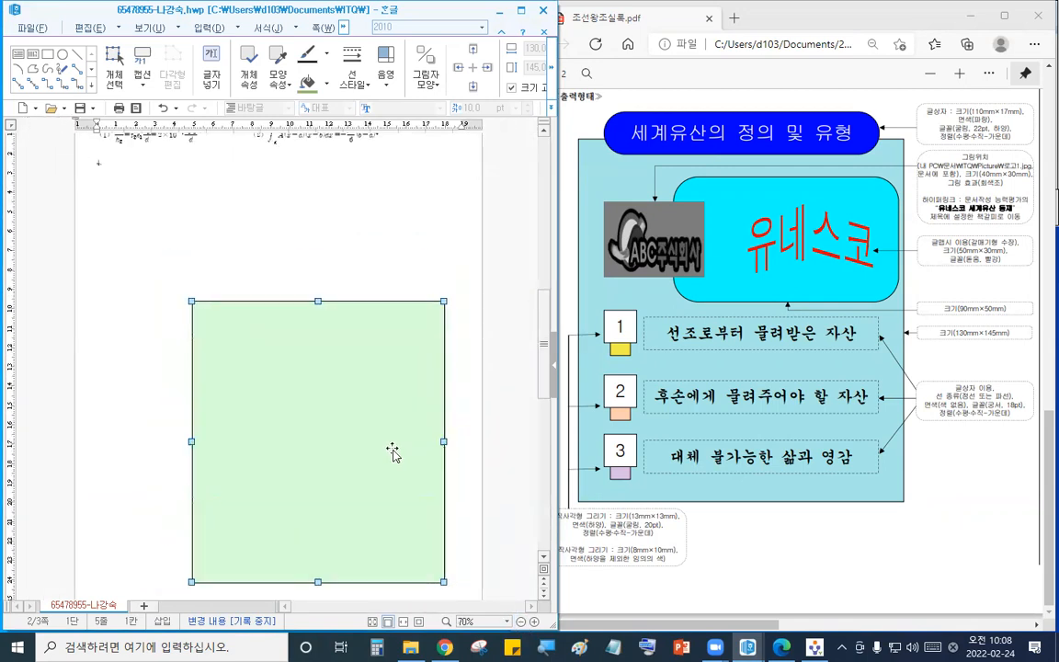
{"action": "left_click", "coordinate": [48, 53]}
{"action": "mouse_move", "coordinate": [196, 254]}
{"action": "left_mouse_down"}
{"action": "mouse_move", "coordinate": [432, 317]}
{"action": "mouse_move", "coordinate": [420, 321]}
{"action": "left_mouse_up"}
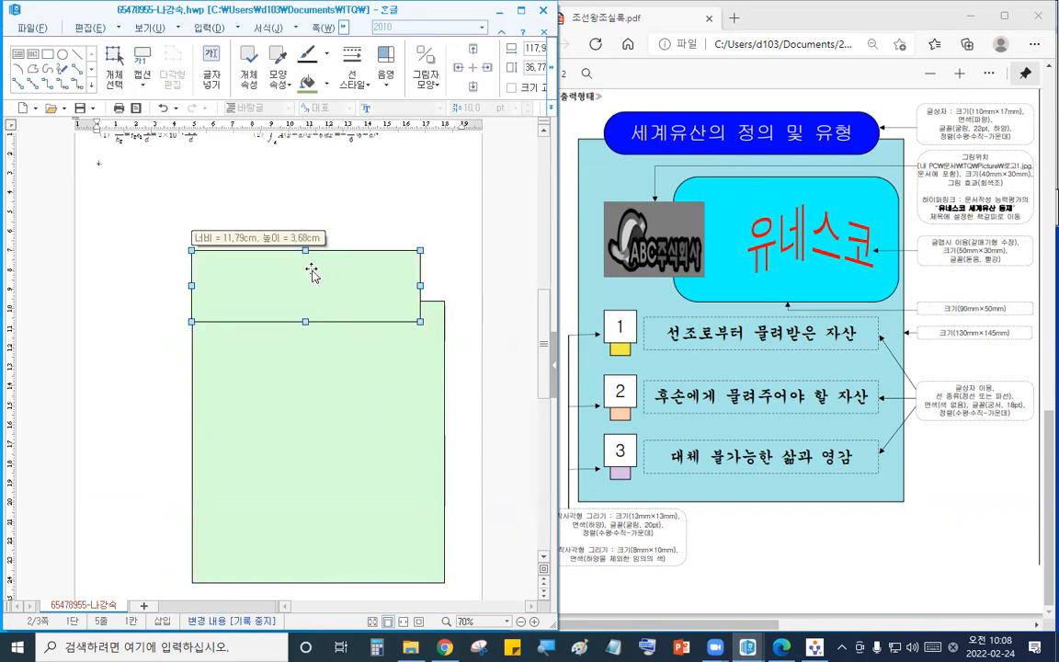
{"action": "double_click", "coordinate": [293, 272]}
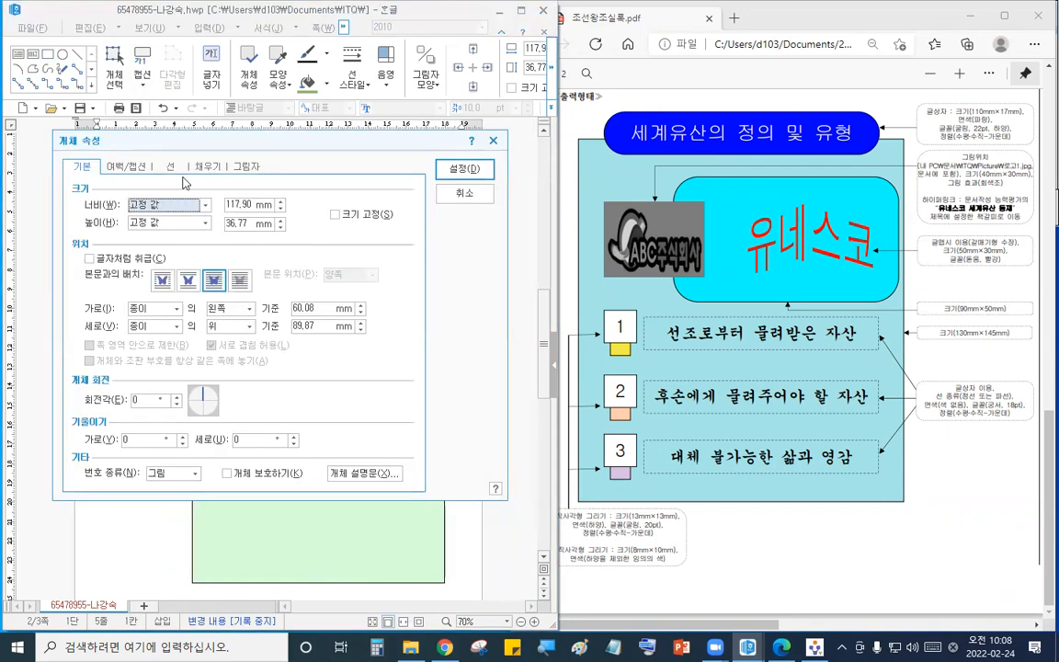
{"action": "type", "text": "11"}
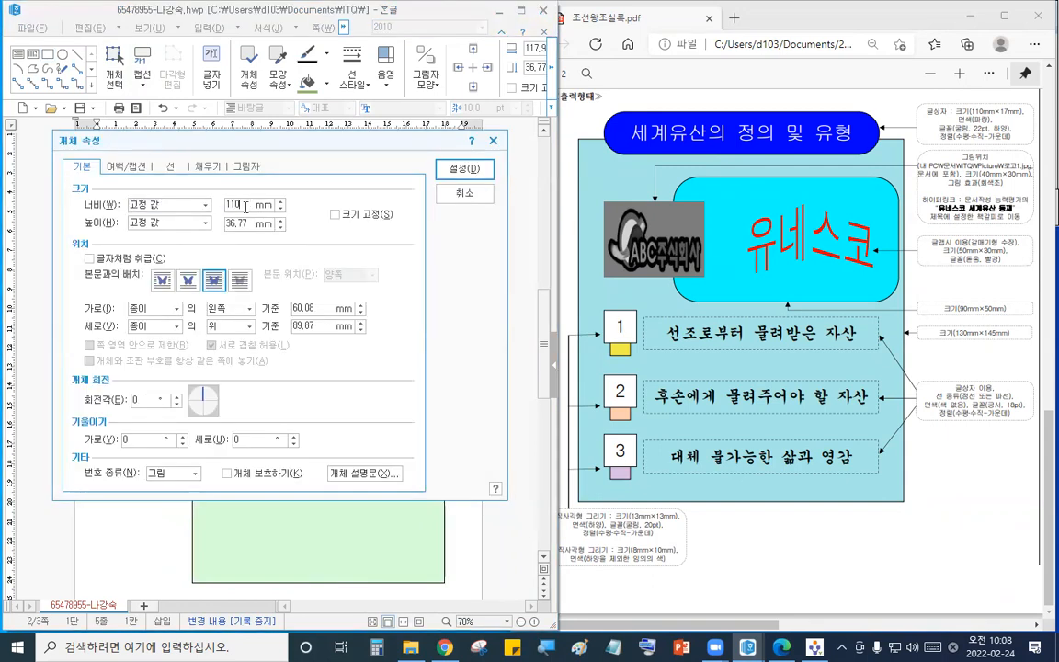
{"action": "type", "text": "17"}
{"action": "left_click", "coordinate": [348, 221]}
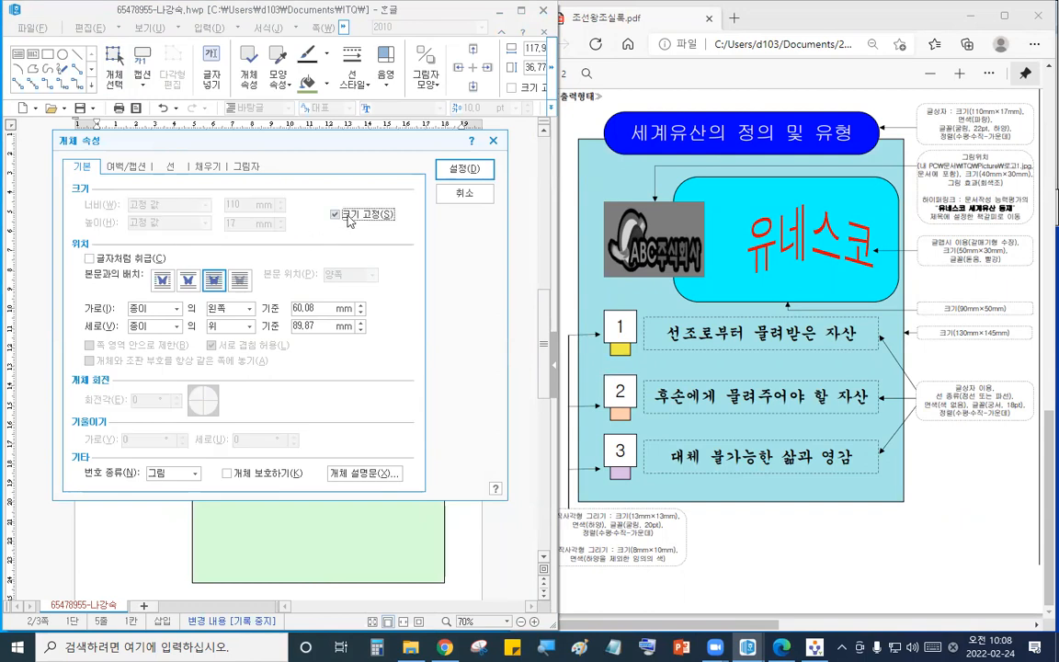
- Give the title rectangle semicircular ends and a blue fill, then place it over the top edge of the large box
{"action": "left_click", "coordinate": [171, 167]}
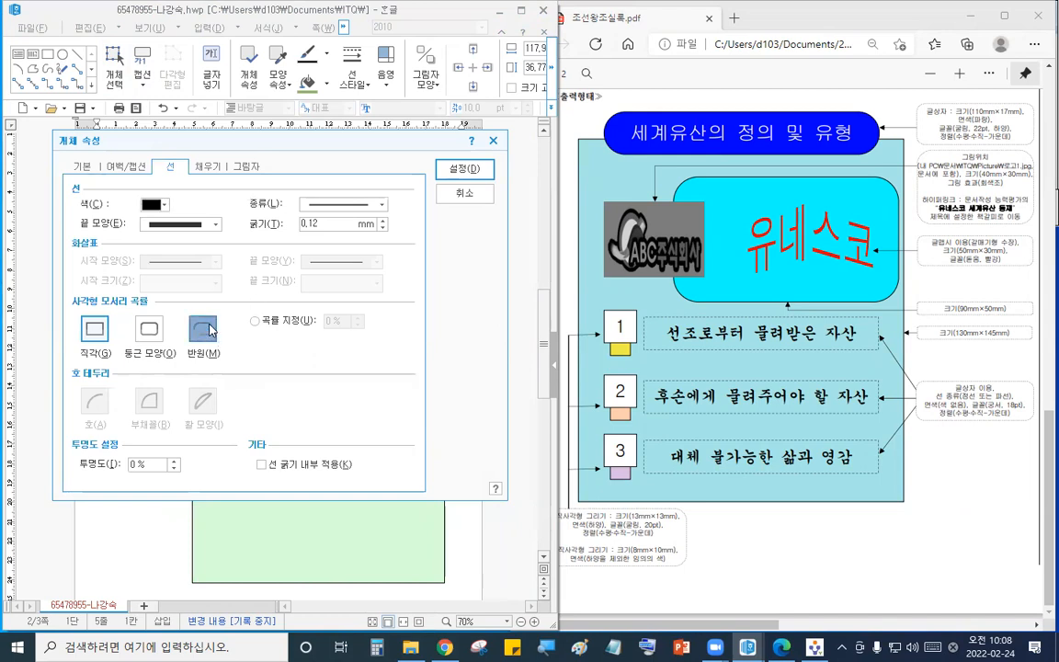
{"action": "left_click", "coordinate": [204, 168]}
{"action": "left_click", "coordinate": [159, 240]}
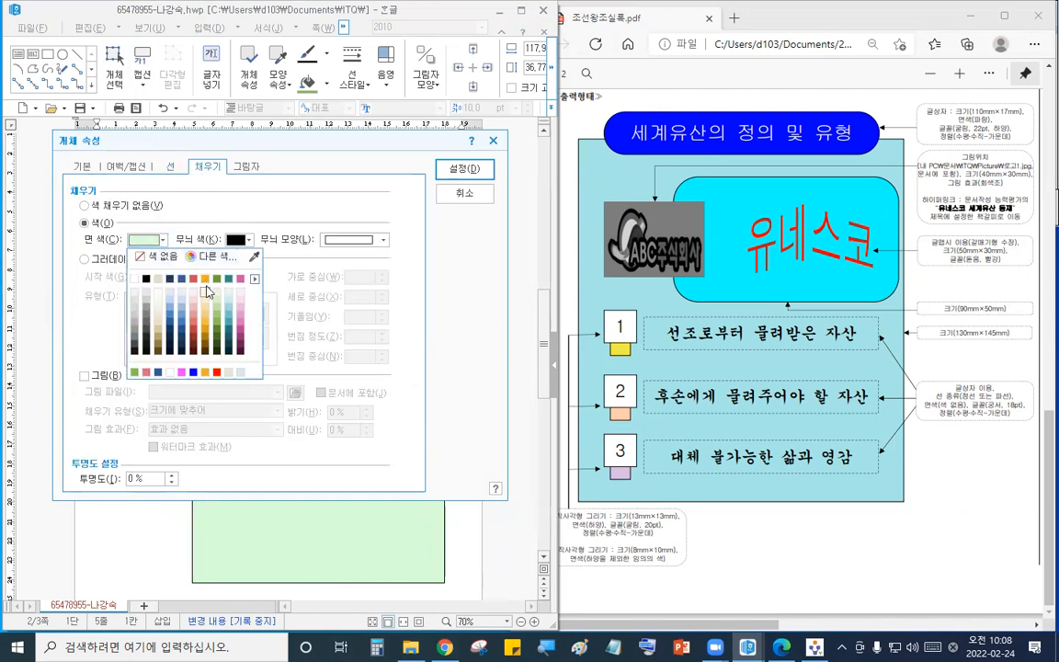
{"action": "left_click", "coordinate": [254, 277]}
{"action": "left_click", "coordinate": [321, 299]}
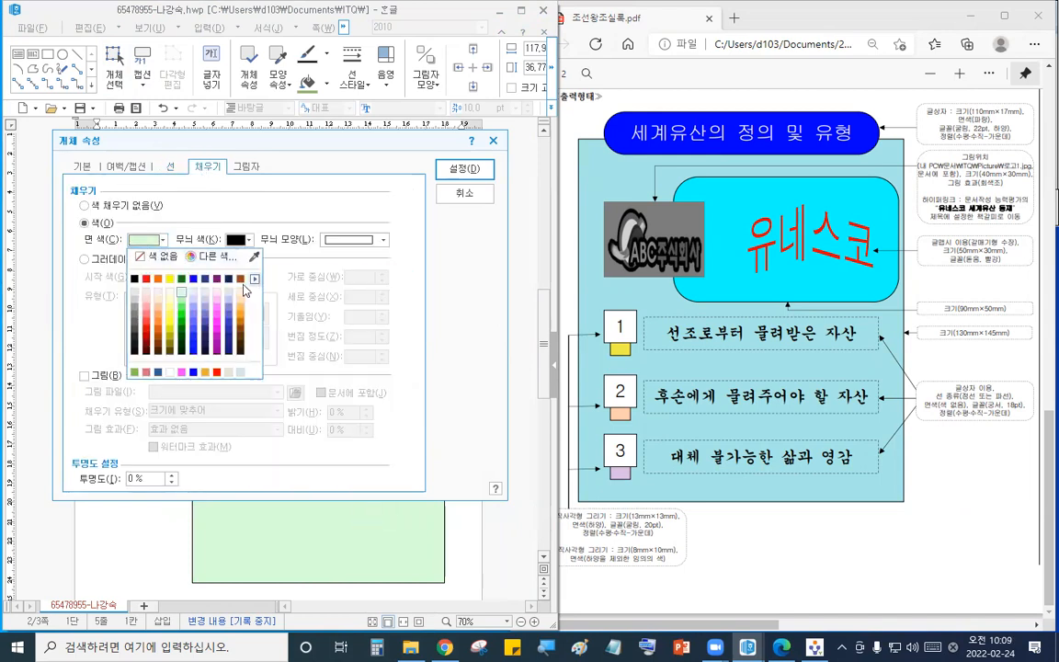
{"action": "left_click", "coordinate": [193, 279]}
{"action": "left_click", "coordinate": [465, 169]}
{"action": "left_click_drag", "start_coordinate": [374, 277], "coordinate": [385, 303]}
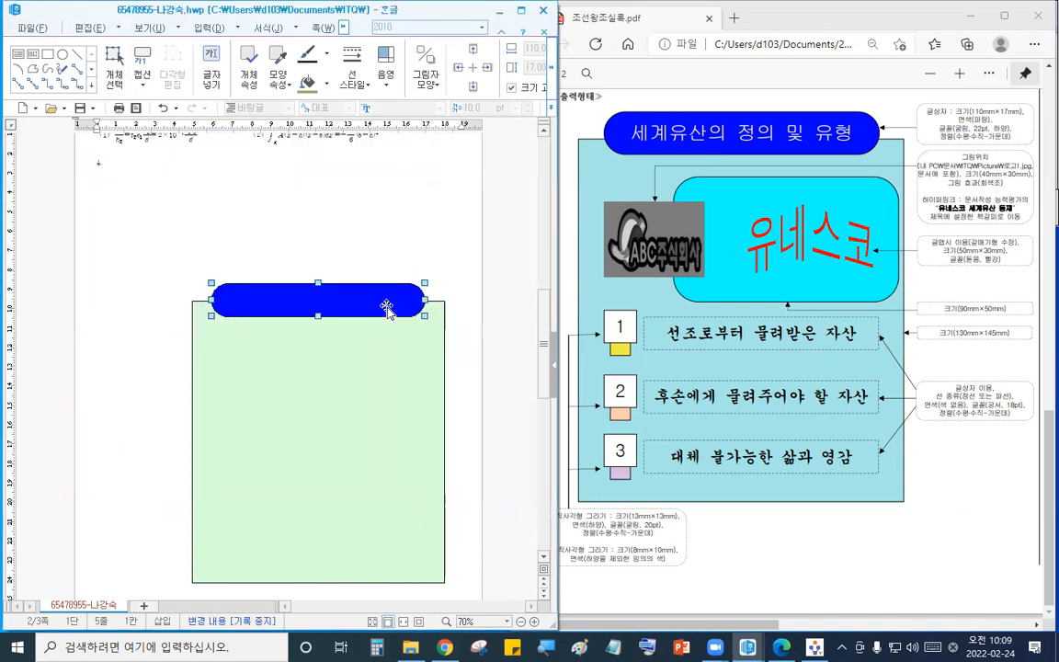
- Add the centered white title text 세계유산의 정의 및 유형 in 굴림 22 pt inside the title shape
{"action": "left_click", "coordinate": [213, 72]}
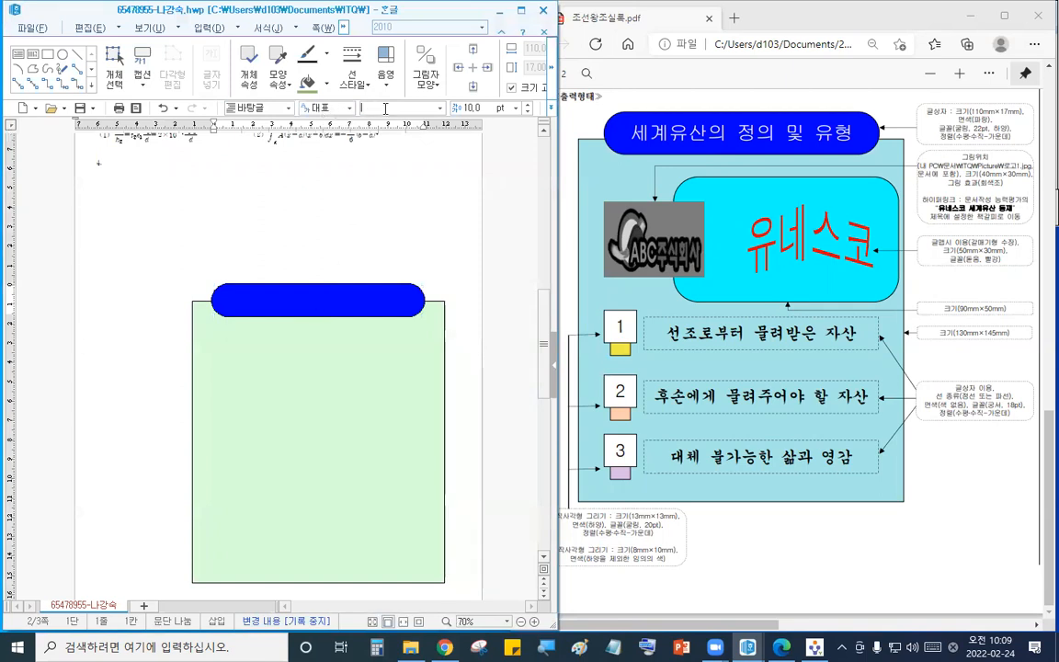
{"action": "type", "text": "굴림"}
{"action": "key", "text": "Return"}
{"action": "left_click", "coordinate": [471, 108]}
{"action": "left_click", "coordinate": [550, 108]}
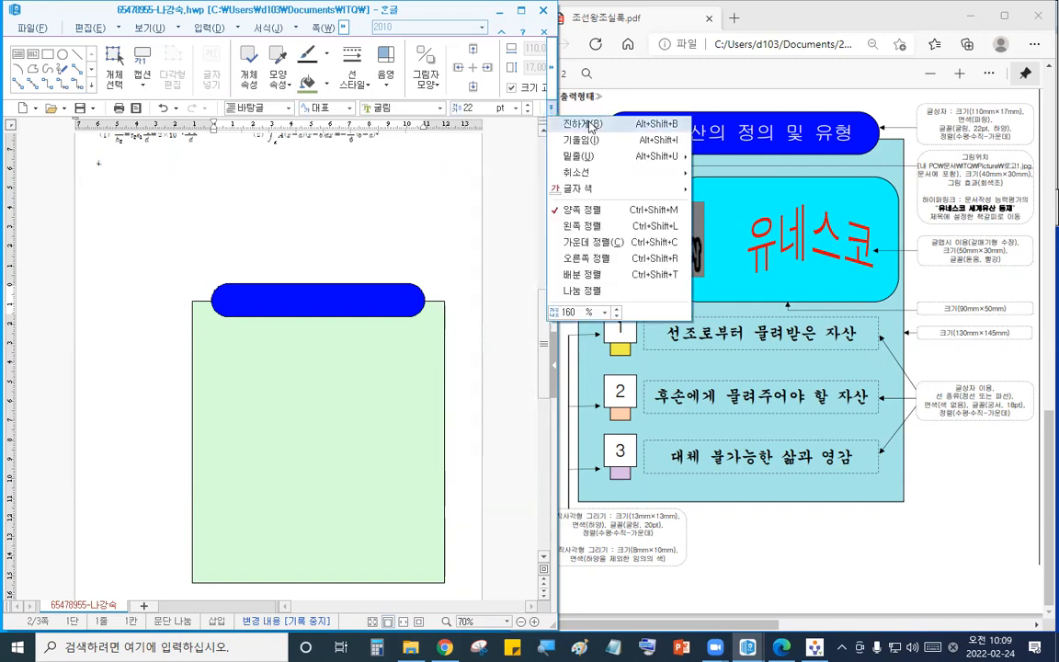
{"action": "left_click", "coordinate": [598, 242]}
{"action": "left_click", "coordinate": [550, 109]}
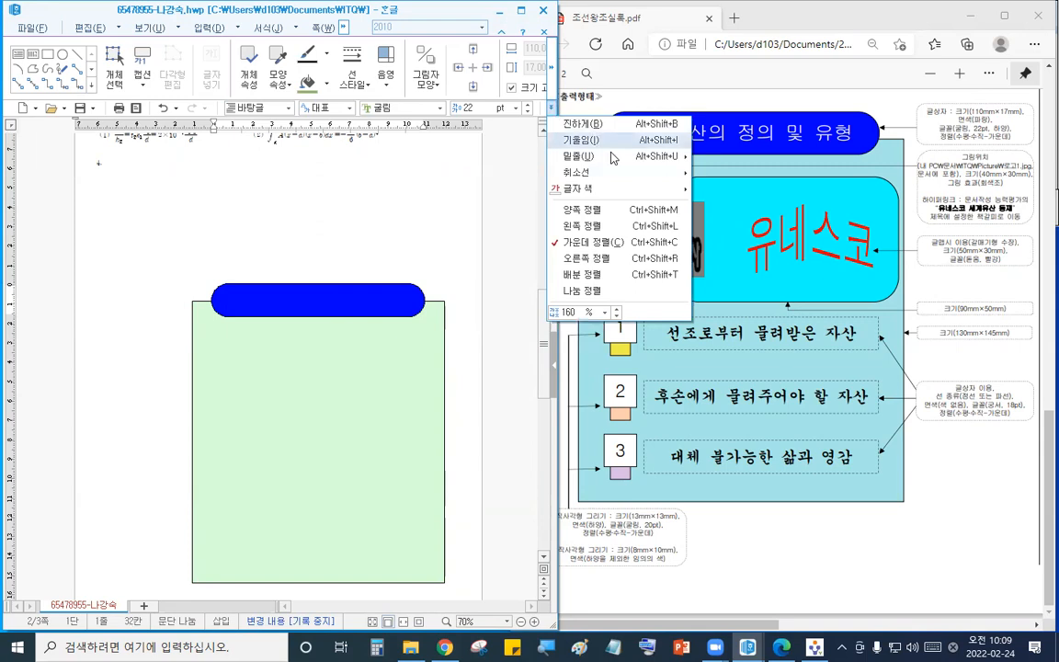
{"action": "mouse_move", "coordinate": [674, 196]}
{"action": "left_click", "coordinate": [696, 222]}
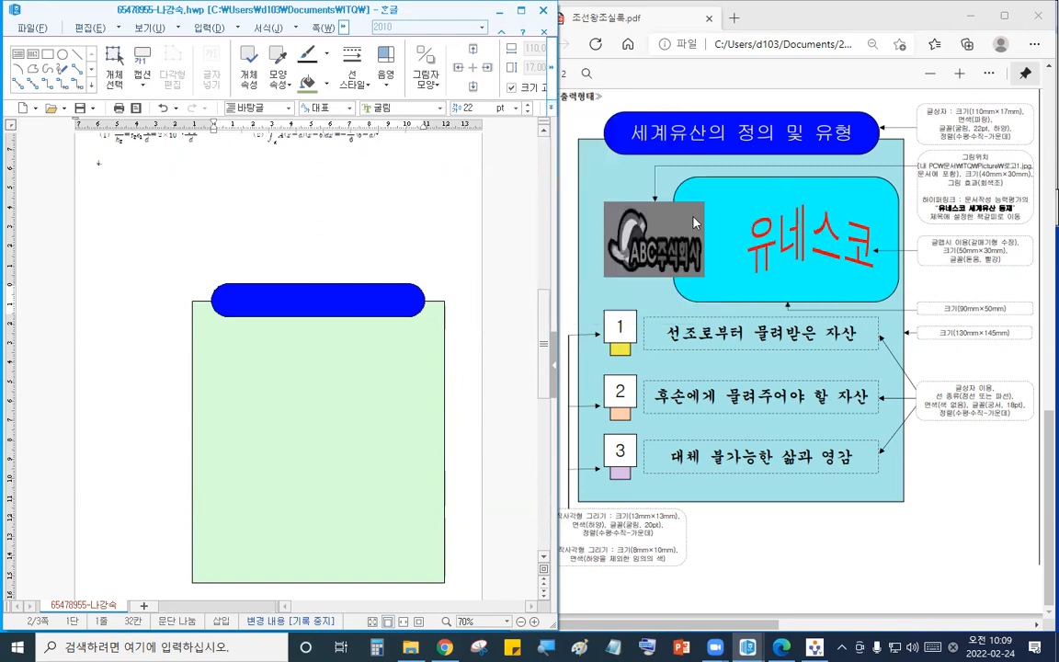
{"action": "type", "text": "세"}
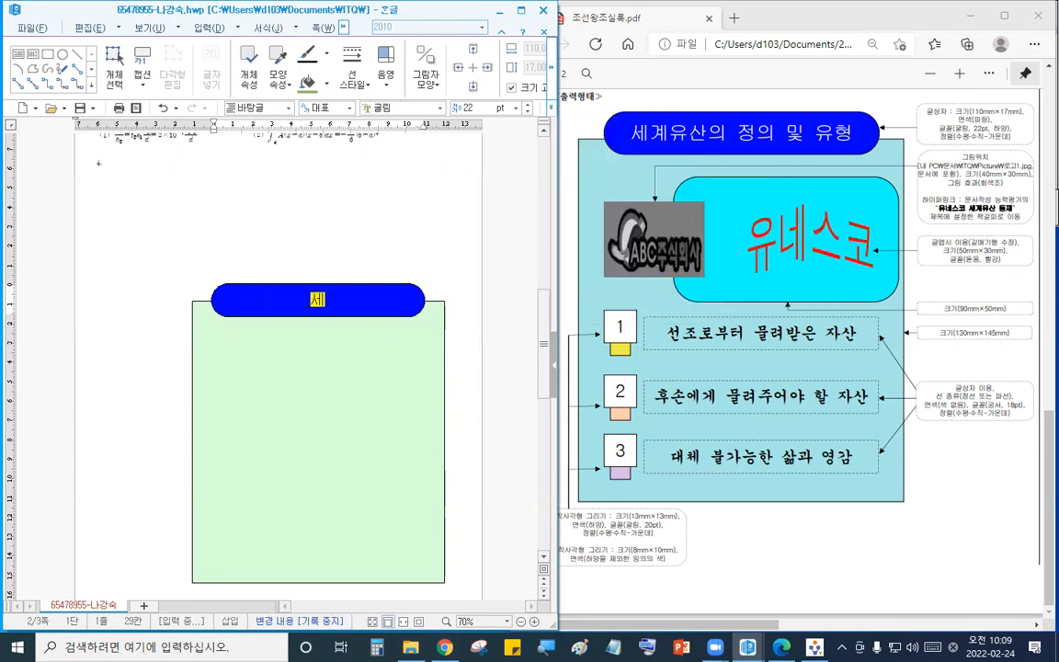
{"action": "type", "text": "계유산으"}
{"action": "type", "text": "의 정의 및 유형"}
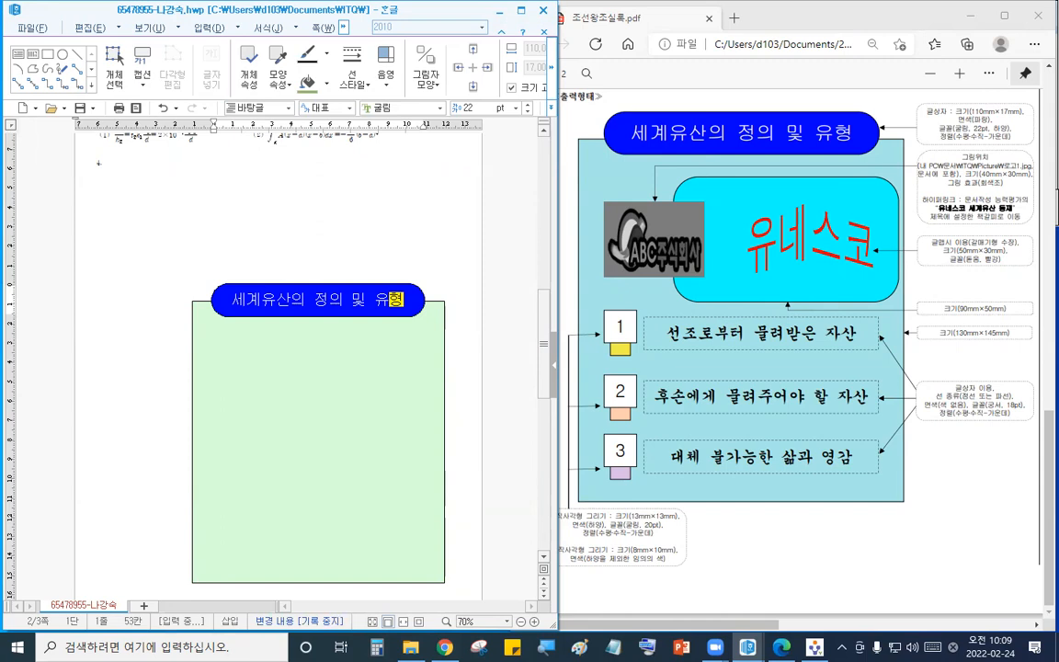
- Draw a rounded rectangle inside the large box, size it 90 × 50 mm, fill it yellow, and position it
{"action": "left_click", "coordinate": [218, 210]}
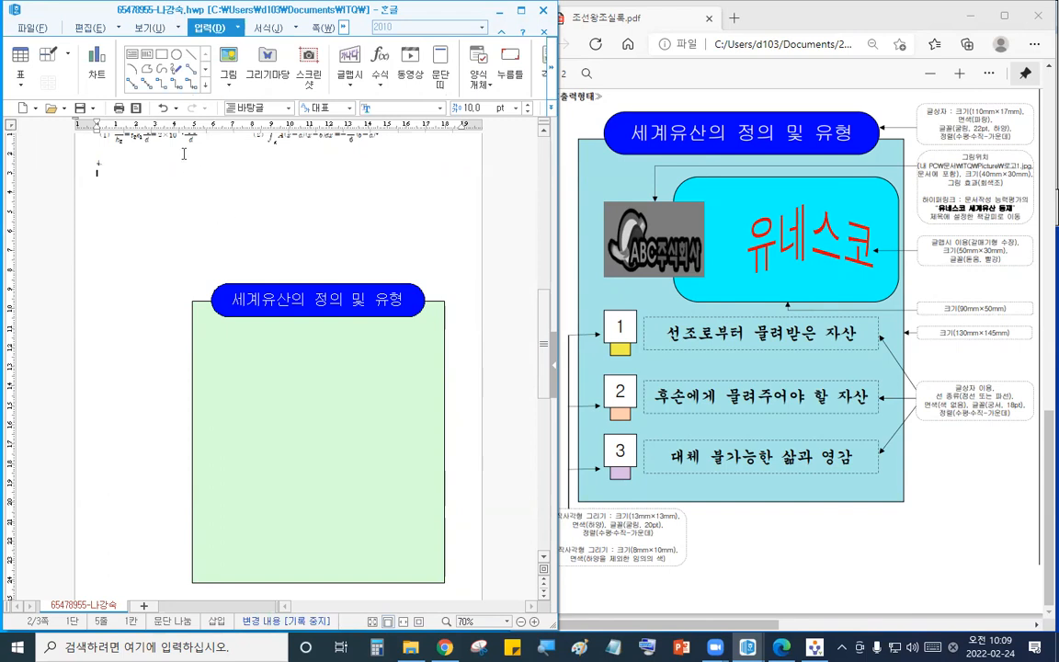
{"action": "left_click", "coordinate": [147, 54]}
{"action": "left_click_drag", "start_coordinate": [302, 343], "coordinate": [457, 413]}
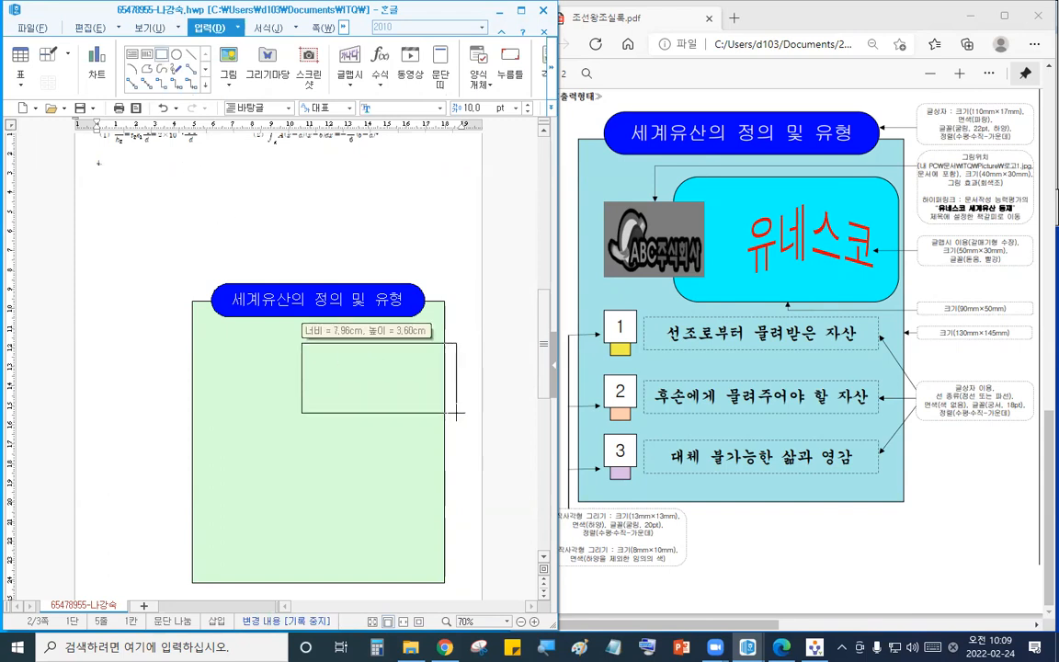
{"action": "double_click", "coordinate": [406, 378]}
{"action": "left_click", "coordinate": [82, 167]}
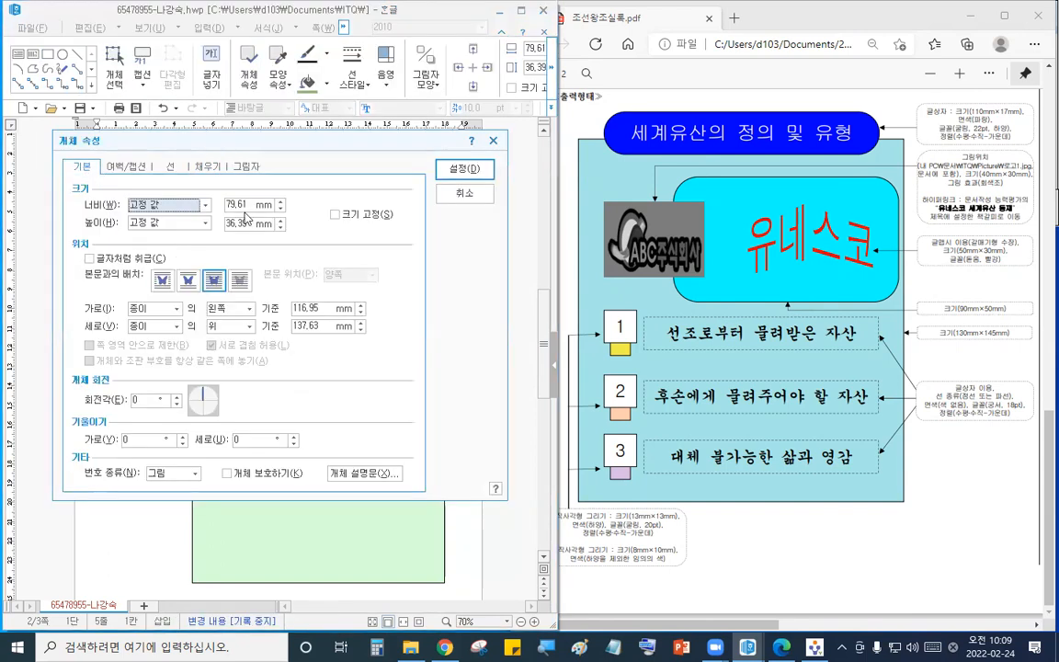
{"action": "double_click", "coordinate": [248, 207]}
{"action": "type", "text": "90"}
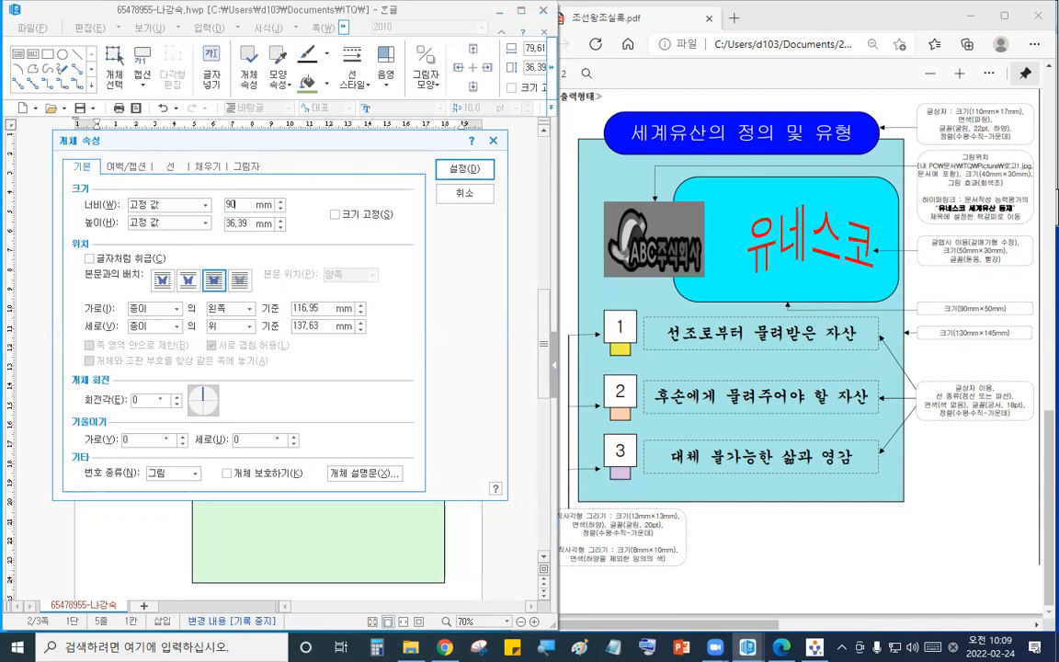
{"action": "double_click", "coordinate": [249, 223]}
{"action": "type", "text": "50"}
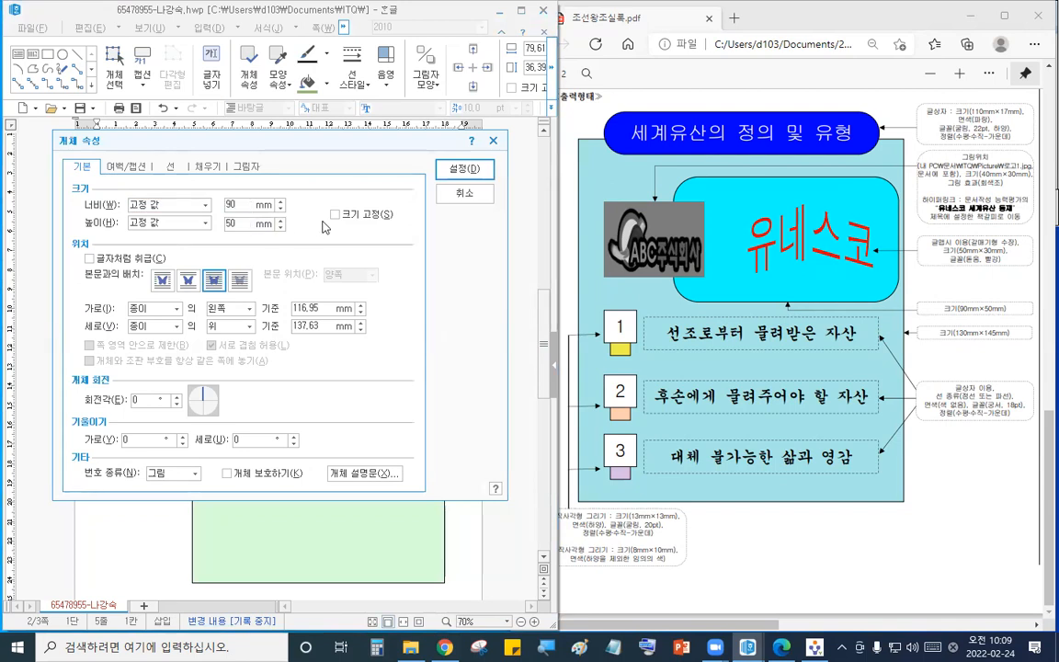
{"action": "left_click", "coordinate": [170, 166]}
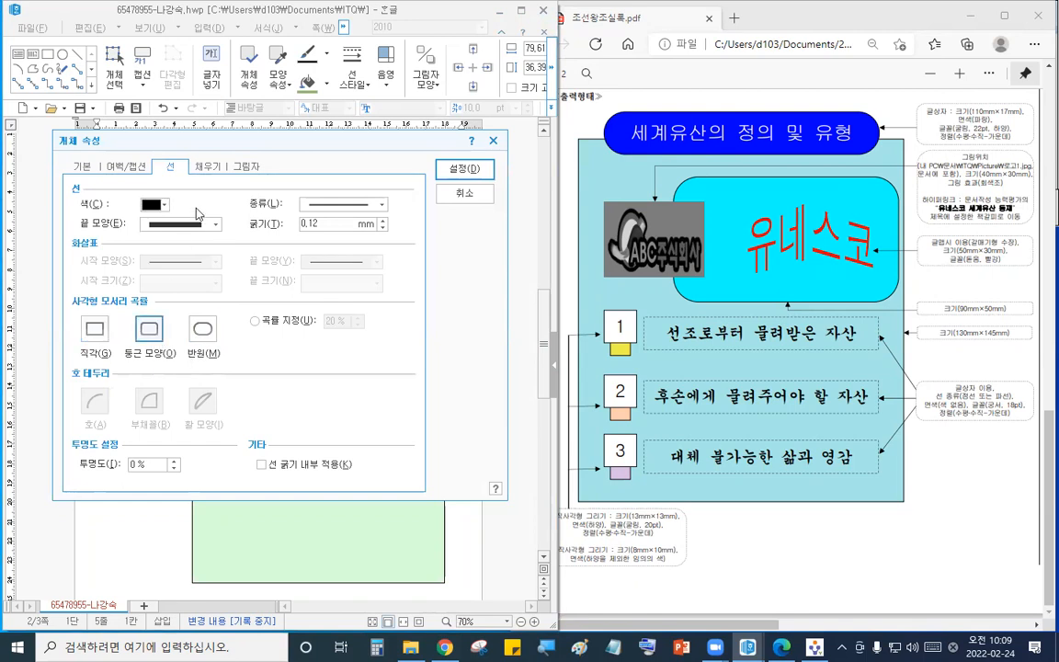
{"action": "left_click", "coordinate": [207, 167]}
{"action": "left_click", "coordinate": [162, 239]}
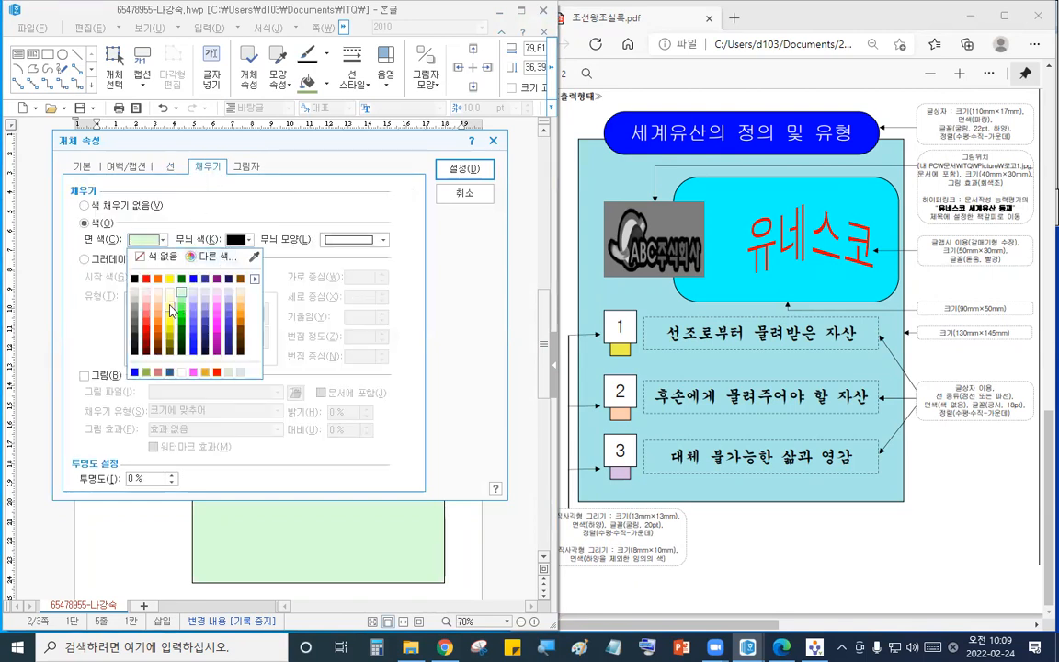
{"action": "left_click", "coordinate": [170, 310]}
{"action": "left_click", "coordinate": [465, 168]}
{"action": "left_click_drag", "start_coordinate": [366, 370], "coordinate": [336, 371]}
{"action": "left_click", "coordinate": [257, 226]}
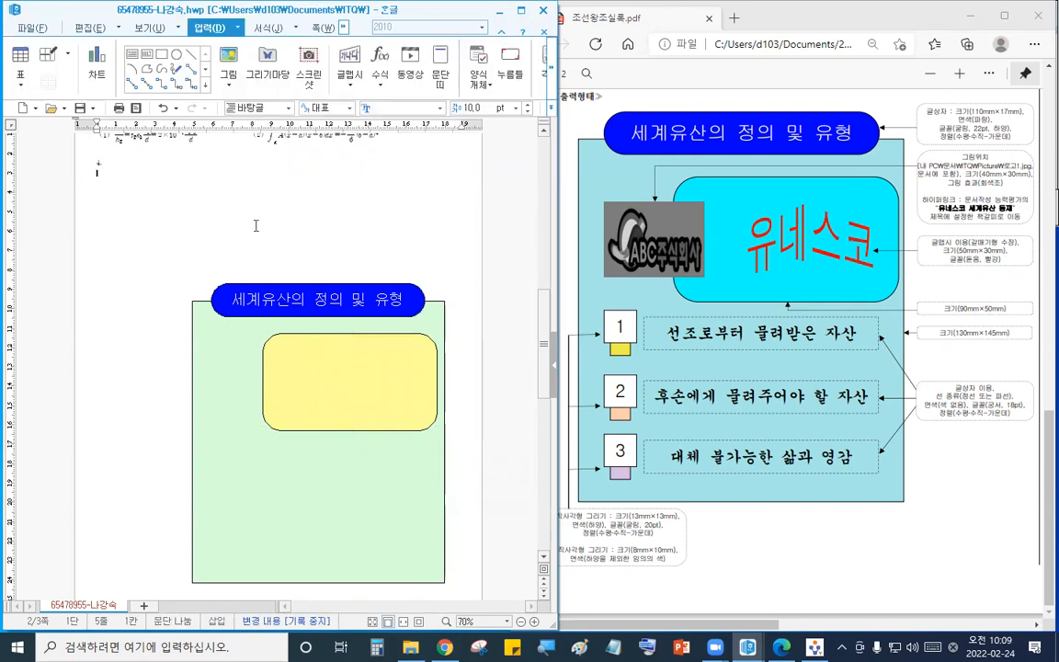
- Insert the picture 로고1.jpg from the Picture folder beside the yellow box
{"action": "left_click", "coordinate": [230, 60]}
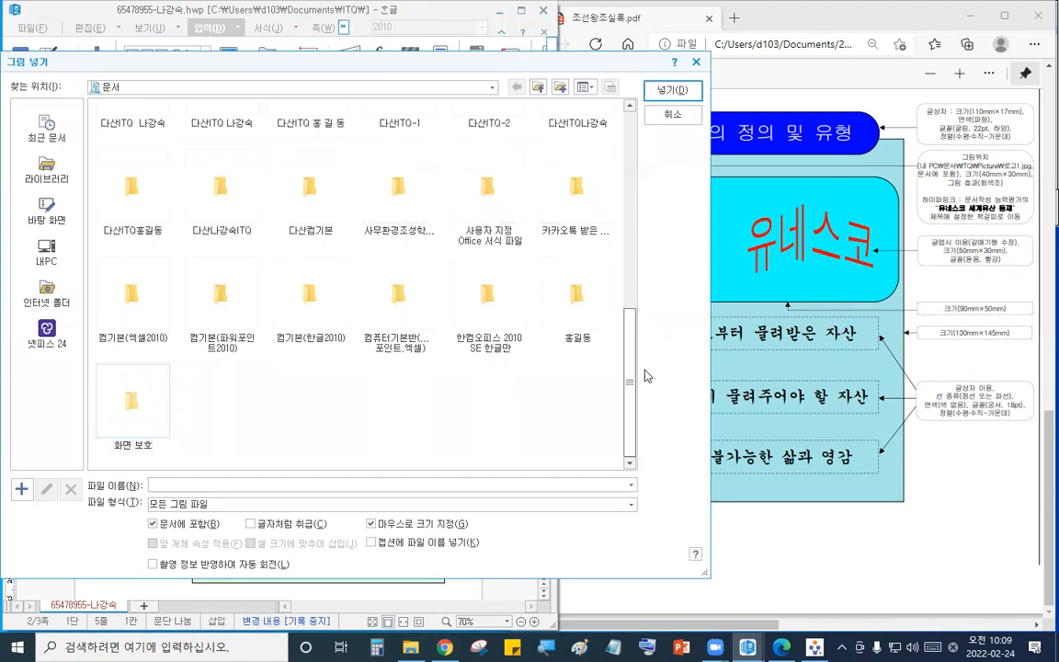
{"action": "left_click_drag", "start_coordinate": [629, 378], "coordinate": [610, 166]}
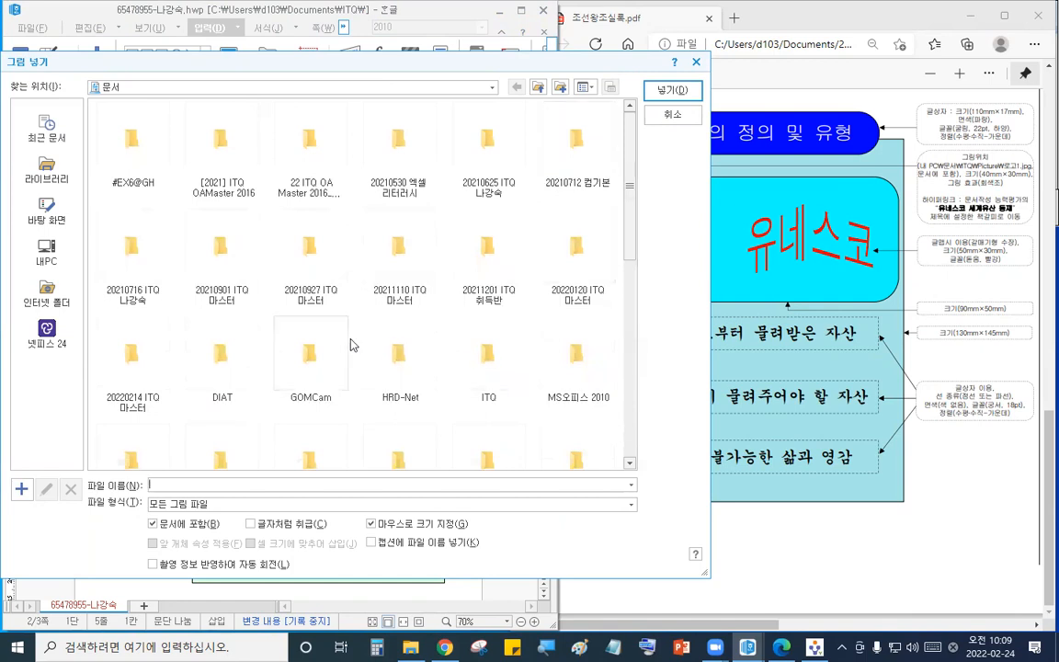
{"action": "left_click", "coordinate": [585, 86]}
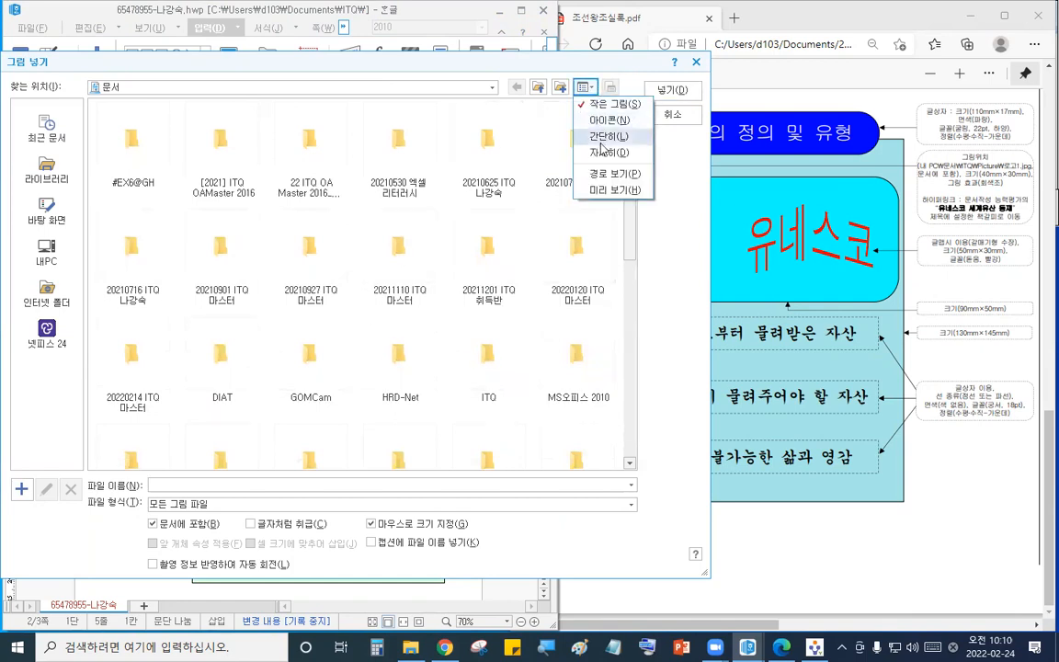
{"action": "left_click", "coordinate": [599, 137]}
{"action": "double_click", "coordinate": [115, 371]}
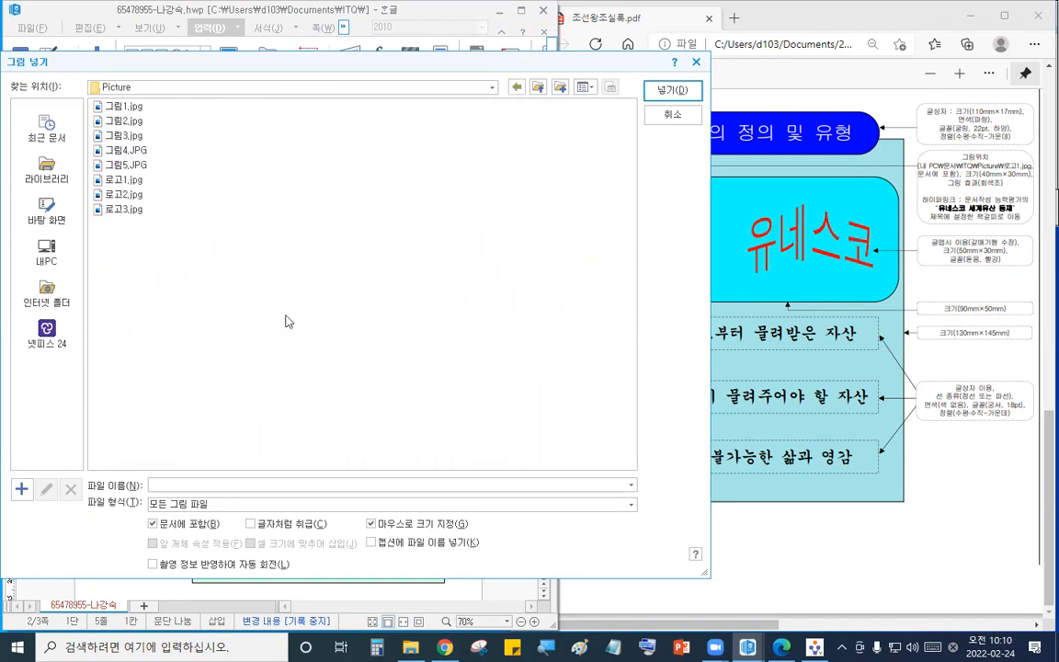
{"action": "left_click", "coordinate": [129, 179]}
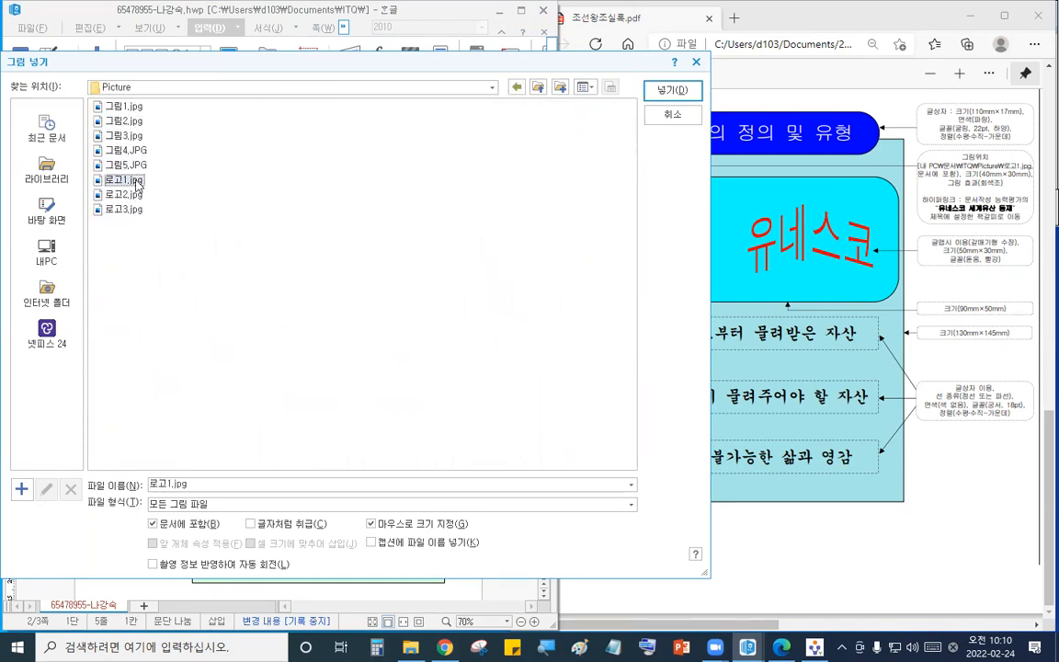
{"action": "left_click", "coordinate": [676, 90]}
{"action": "left_click", "coordinate": [139, 334]}
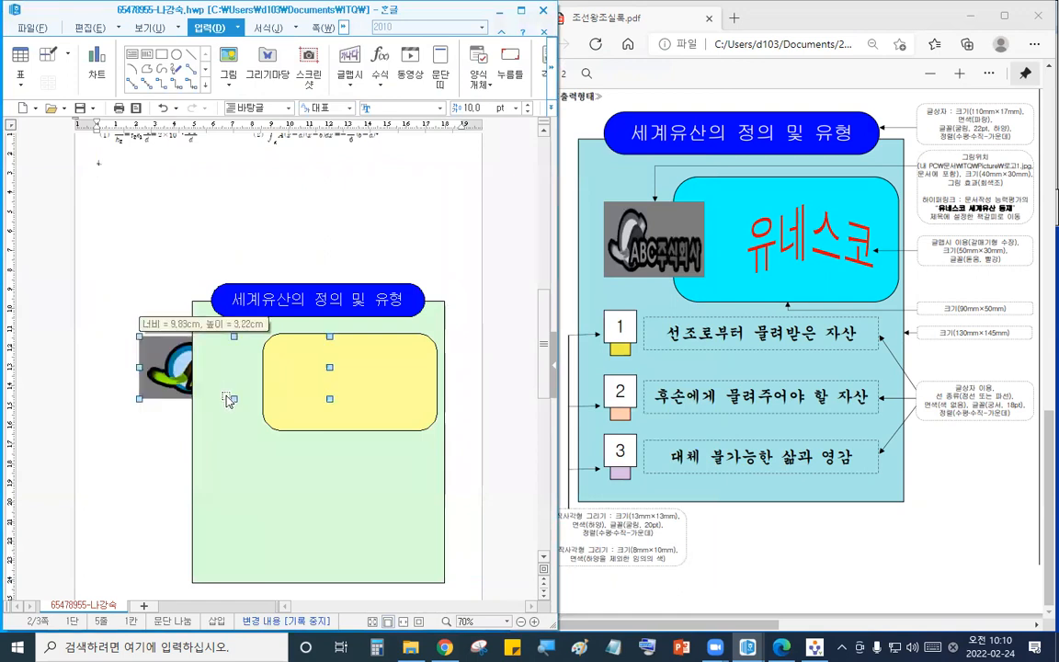
- Resize the logo to 40 × 30 mm with fixed size, place it in front of text, apply grayscale, and position it
{"action": "double_click", "coordinate": [154, 289]}
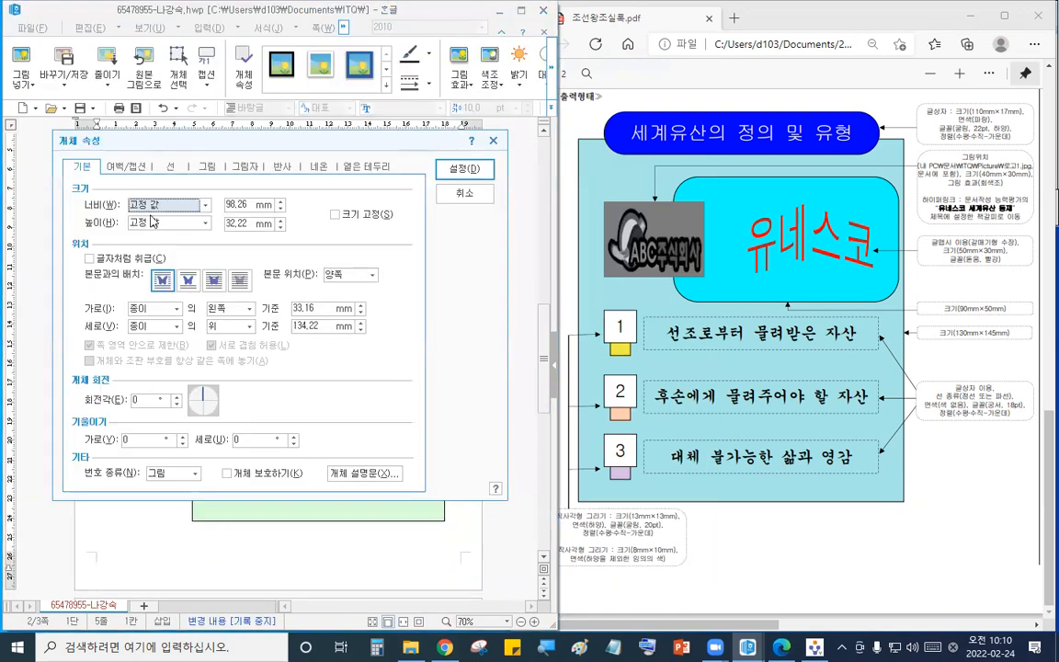
{"action": "left_click", "coordinate": [237, 204]}
{"action": "type", "text": "40"}
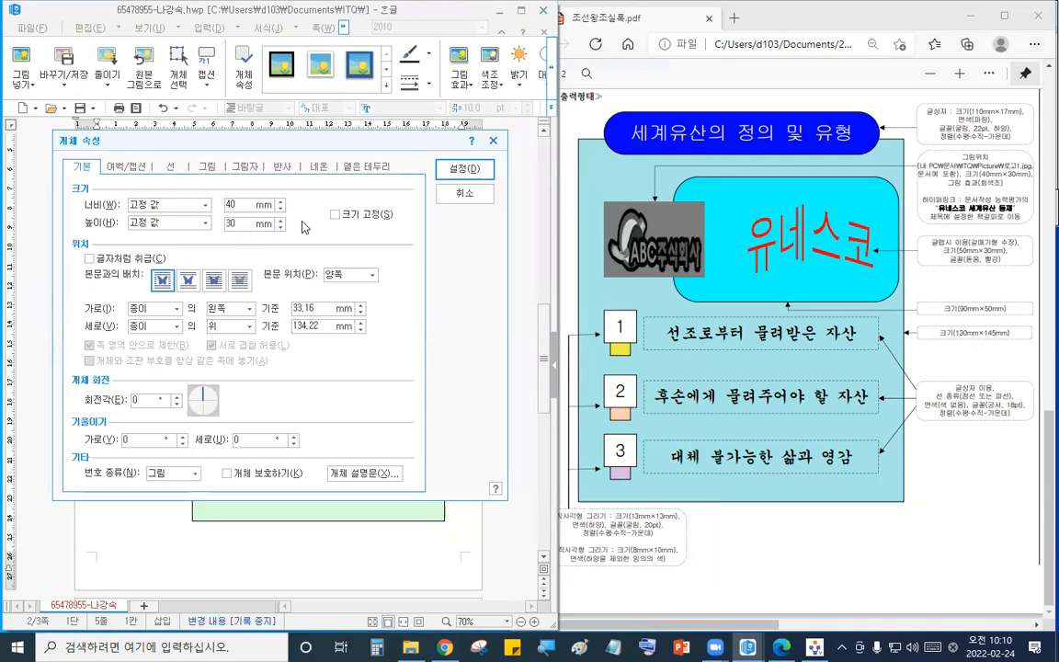
{"action": "left_click", "coordinate": [334, 215]}
{"action": "left_click", "coordinate": [213, 281]}
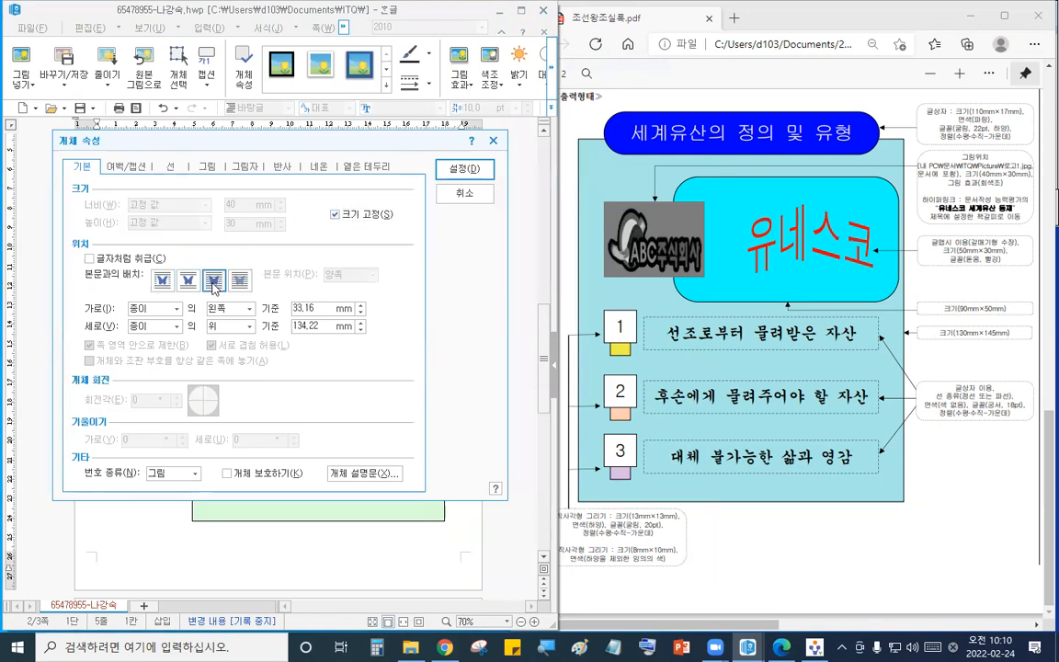
{"action": "left_click", "coordinate": [207, 168]}
{"action": "left_click", "coordinate": [147, 435]}
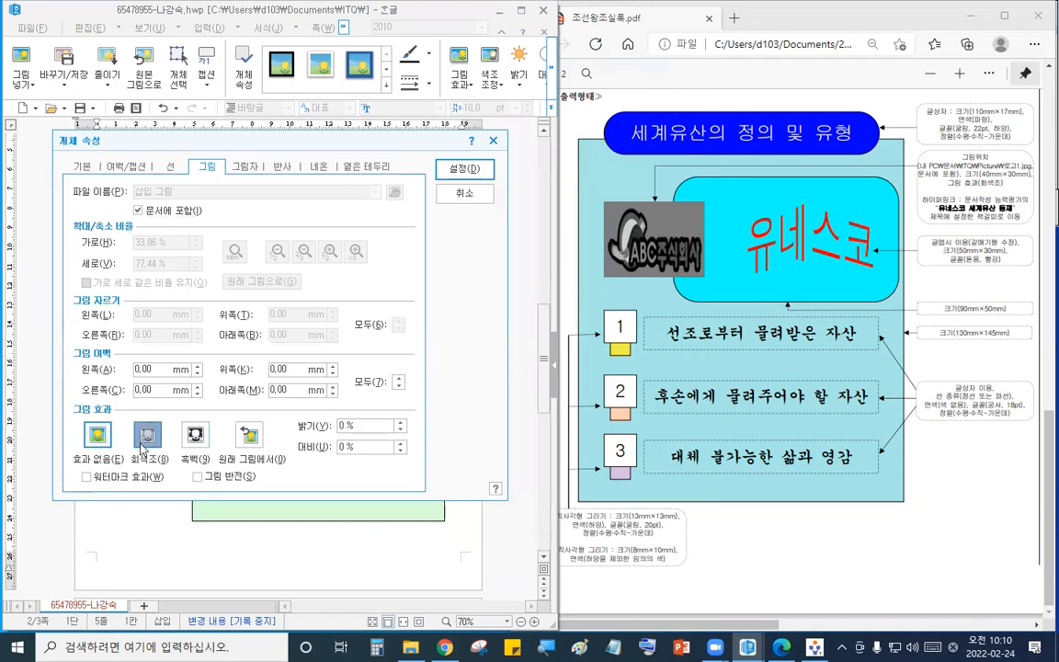
{"action": "left_click", "coordinate": [464, 169]}
{"action": "left_click_drag", "start_coordinate": [187, 310], "coordinate": [258, 326]}
{"action": "left_click", "coordinate": [144, 168]}
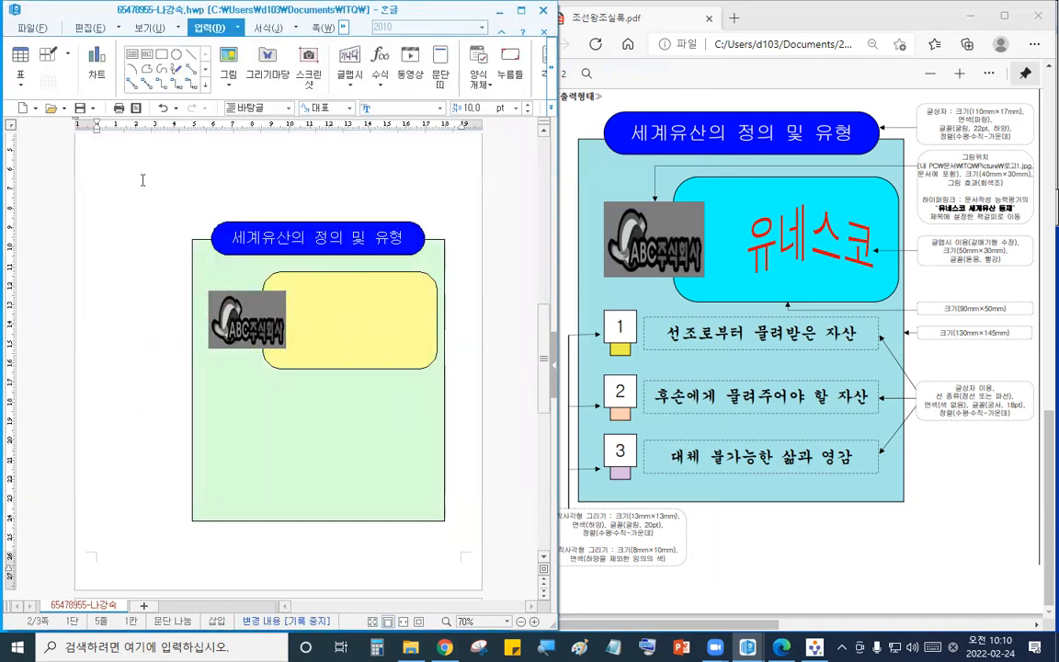
- Create WordArt 유네스코 in the 돋움 font with a wave shape
{"action": "scroll", "coordinate": [143, 181], "scroll_direction": "up", "scroll_amount": 2}
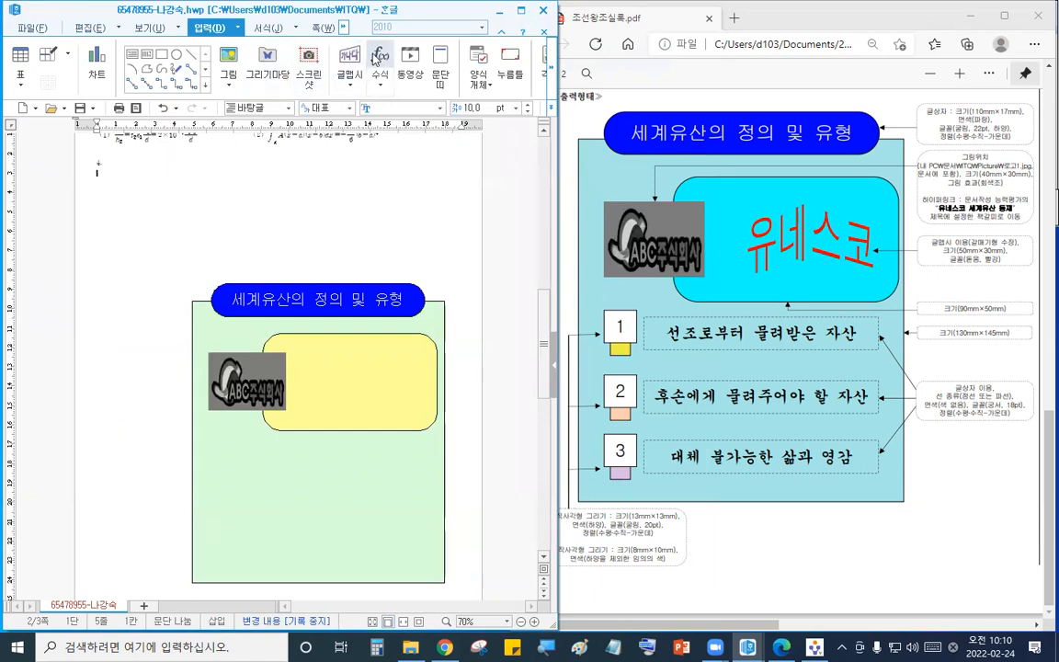
{"action": "left_click", "coordinate": [350, 63]}
{"action": "type", "text": "유네스코"}
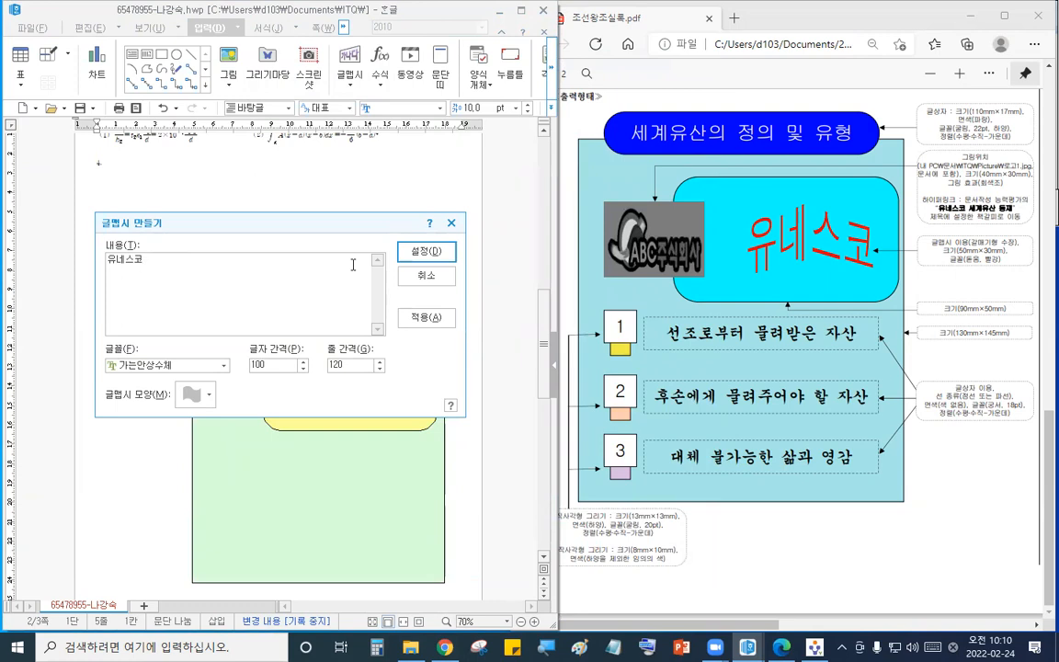
{"action": "left_click", "coordinate": [210, 370]}
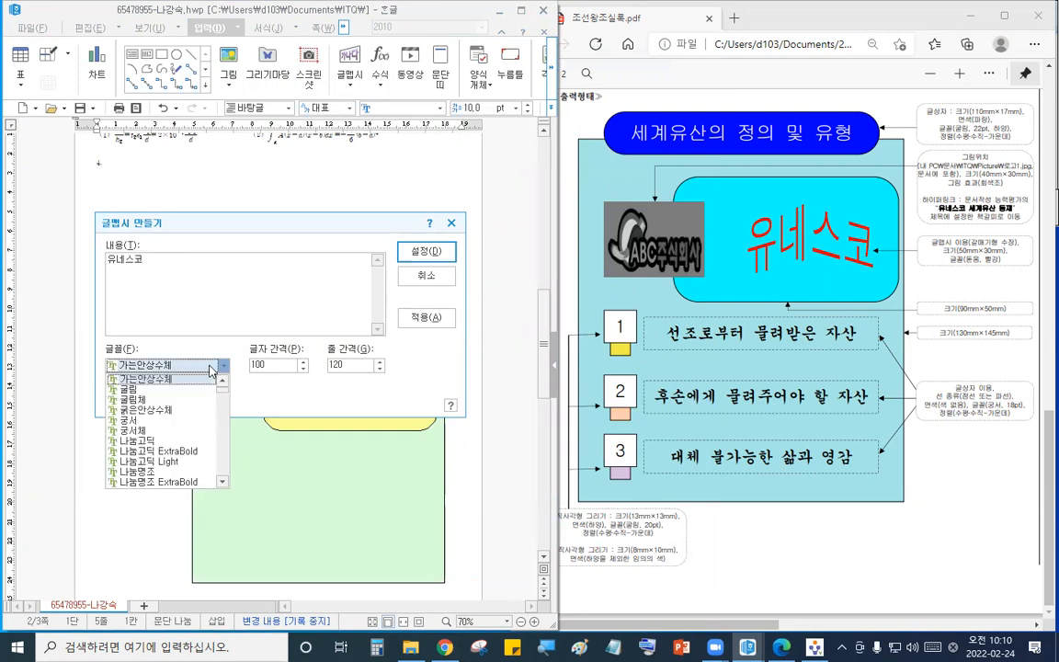
{"action": "type", "text": "돋움"}
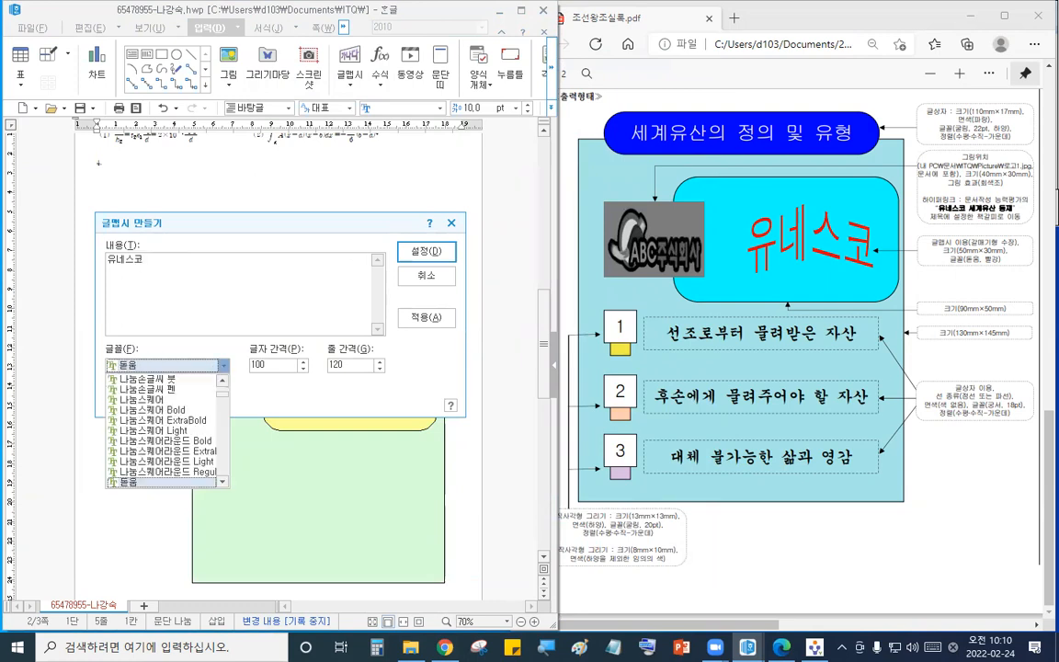
{"action": "key", "text": "Return"}
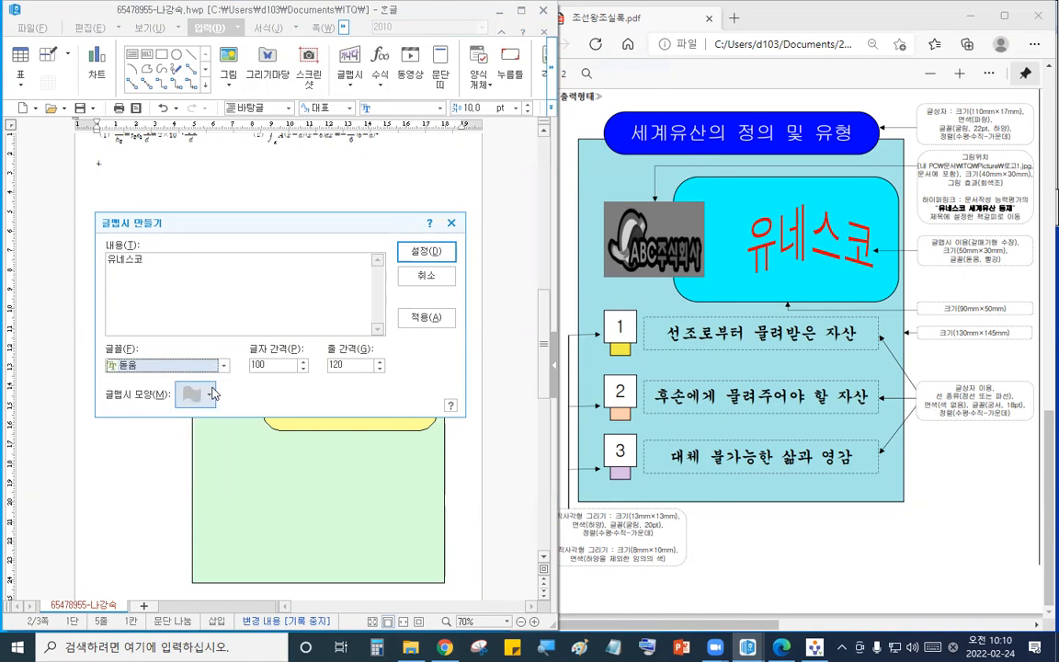
{"action": "left_click", "coordinate": [209, 396]}
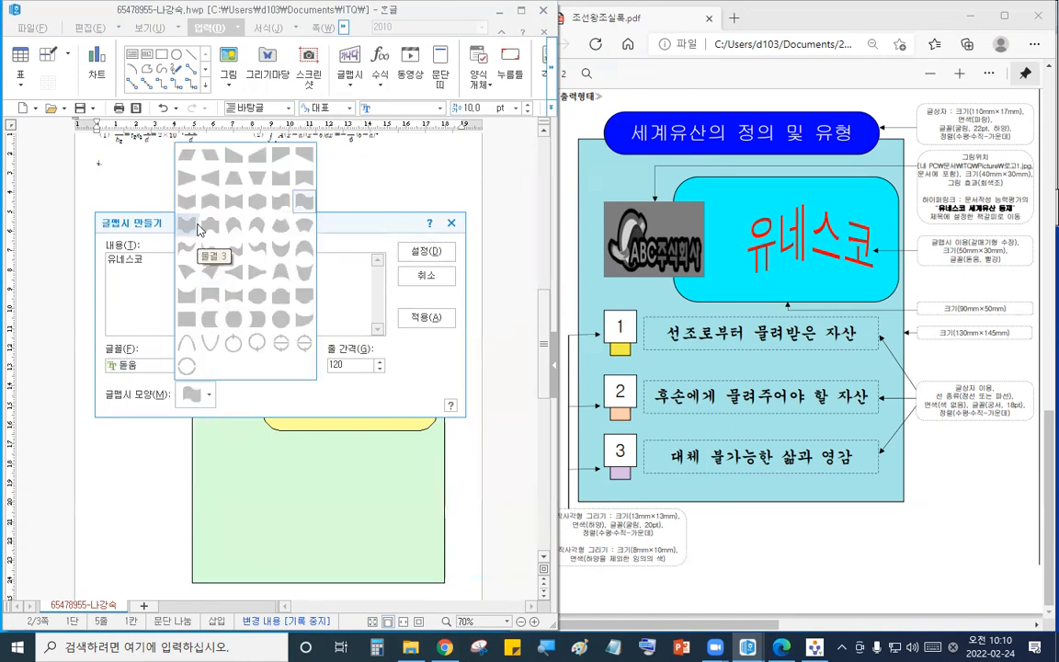
{"action": "left_click", "coordinate": [208, 188]}
{"action": "left_click", "coordinate": [426, 251]}
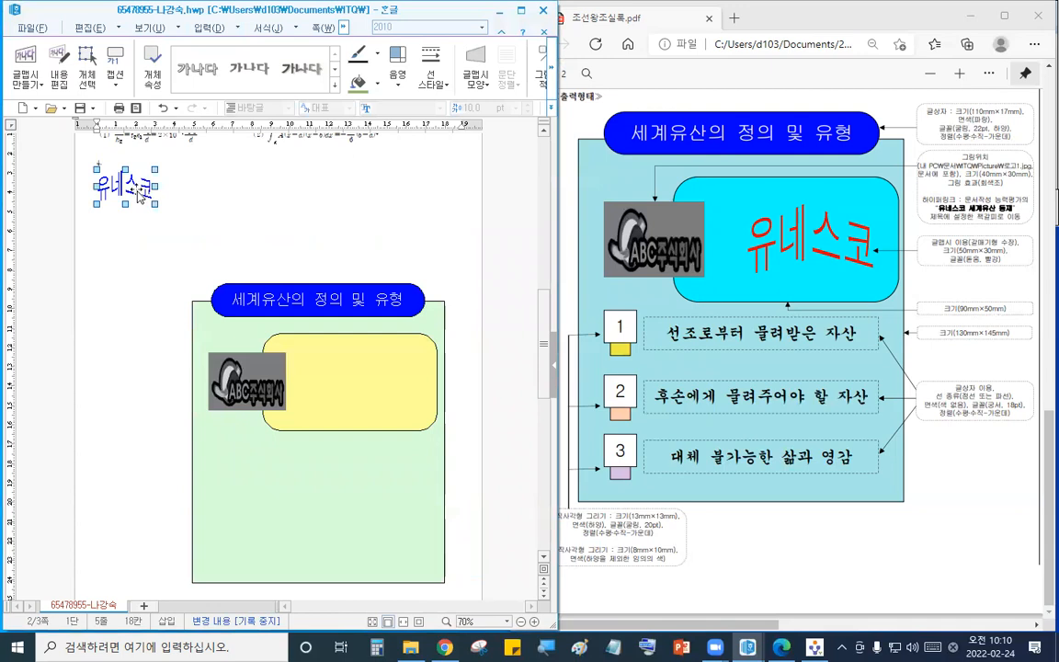
- Set the WordArt height to 30 mm with fixed size, in front of text, fill it red, and move it into the yellow box
{"action": "double_click", "coordinate": [119, 180]}
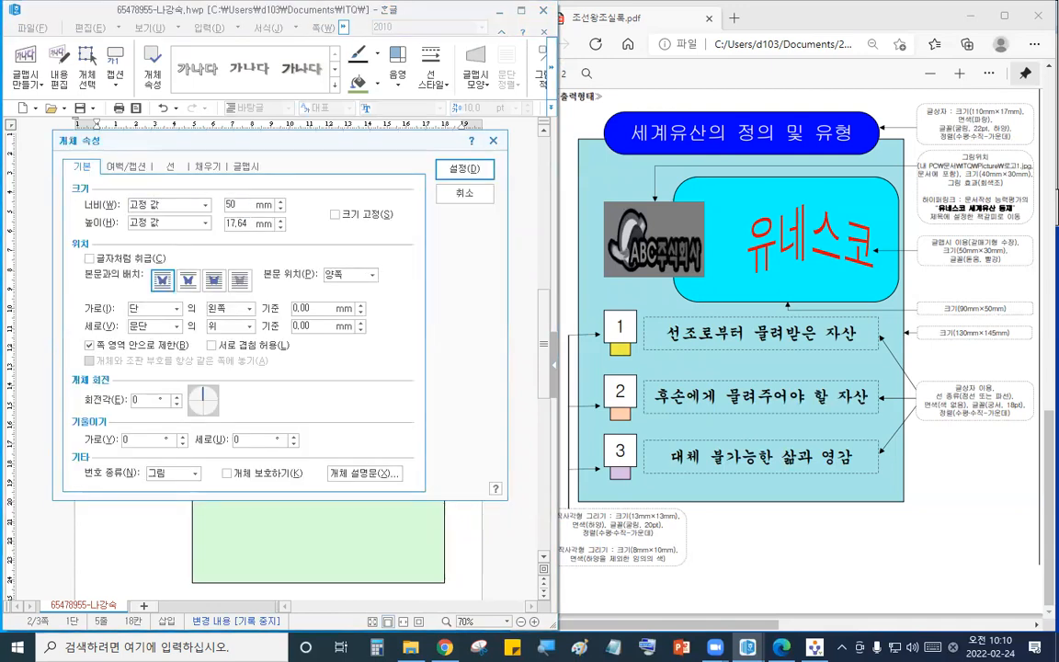
{"action": "type", "text": "30"}
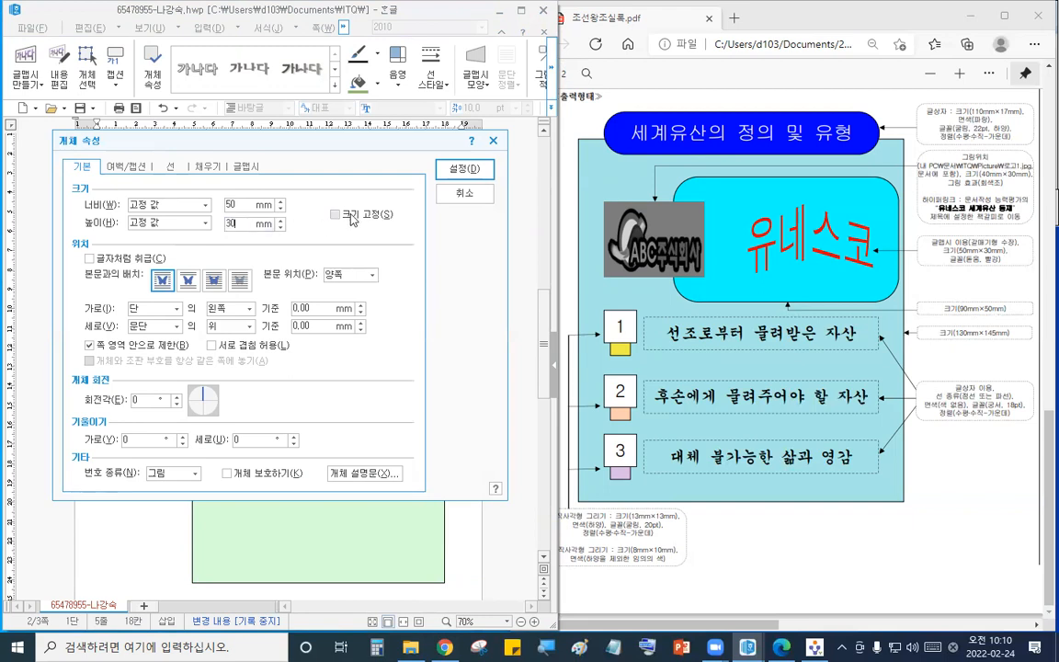
{"action": "left_click", "coordinate": [336, 214]}
{"action": "left_click", "coordinate": [214, 279]}
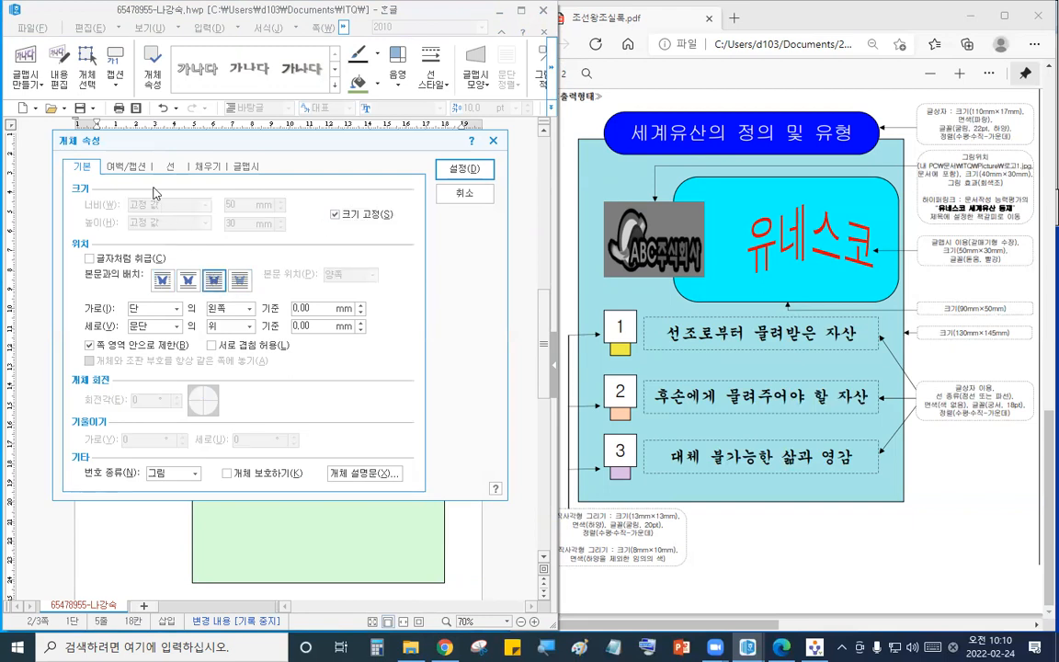
{"action": "left_click", "coordinate": [207, 168]}
{"action": "left_click", "coordinate": [163, 240]}
{"action": "left_click", "coordinate": [138, 255]}
{"action": "left_click", "coordinate": [446, 168]}
{"action": "left_click_drag", "start_coordinate": [169, 189], "coordinate": [388, 384]}
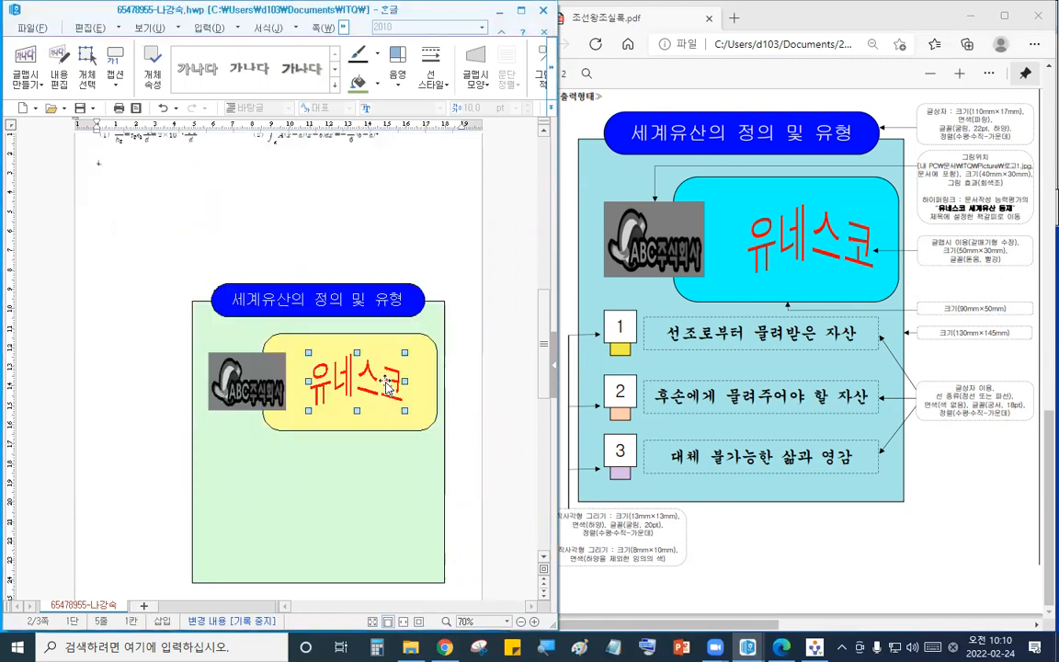
- Draw a small rectangle left of the large box, size it 8 × 10 mm with fixed size, and fill it pink
{"action": "left_click", "coordinate": [221, 238]}
{"action": "scroll", "coordinate": [220, 237], "scroll_direction": "down", "scroll_amount": 5}
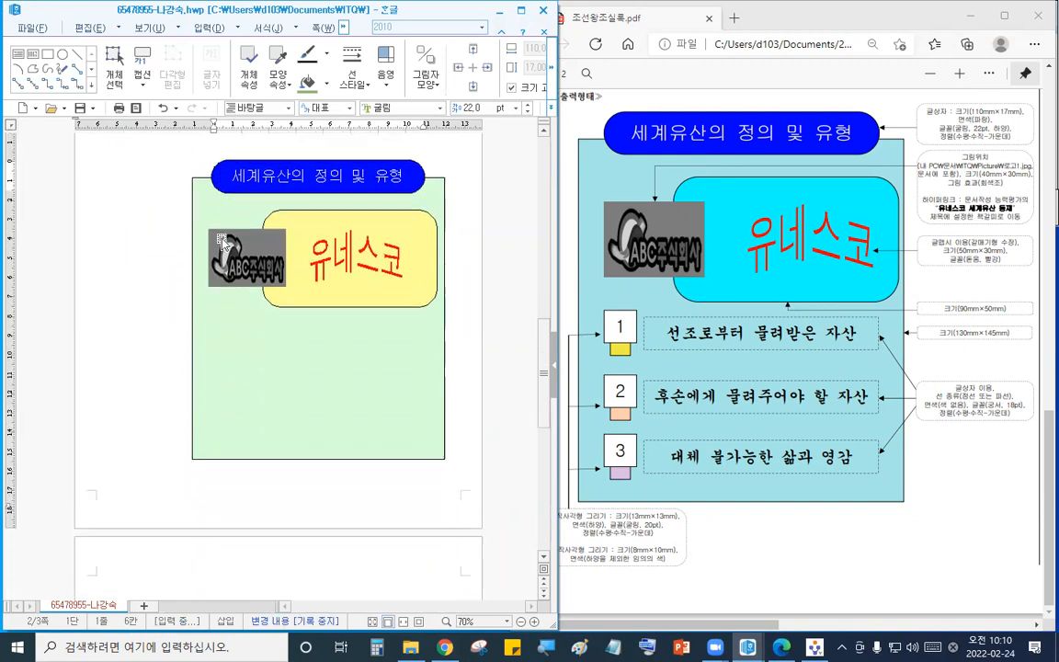
{"action": "scroll", "coordinate": [223, 243], "scroll_direction": "up", "scroll_amount": 1}
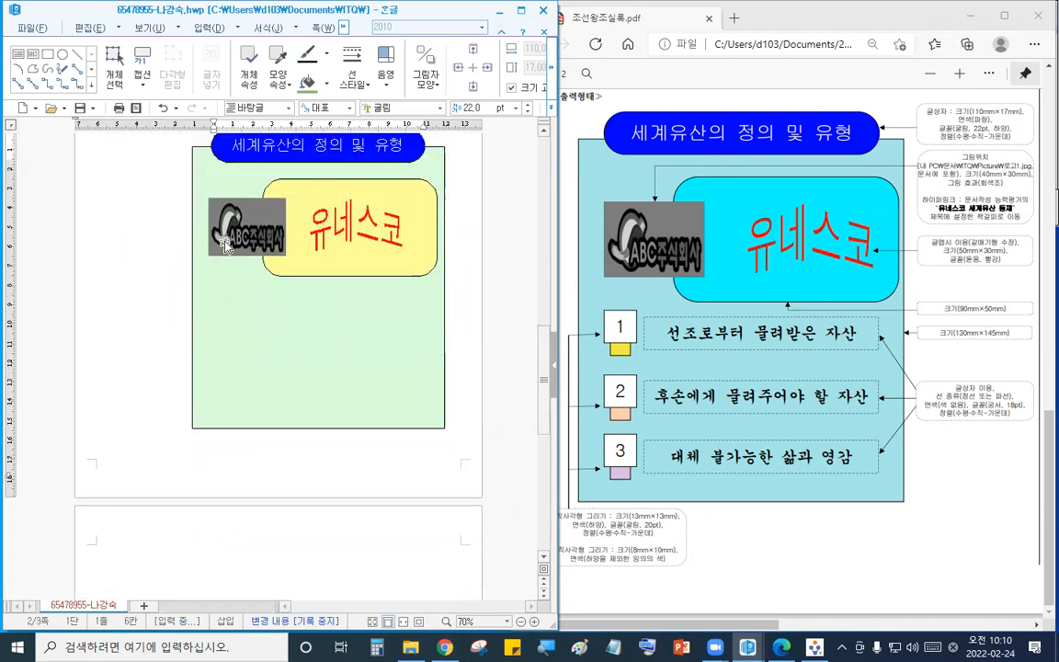
{"action": "scroll", "coordinate": [225, 248], "scroll_direction": "up", "scroll_amount": 1}
{"action": "left_click", "coordinate": [123, 236]}
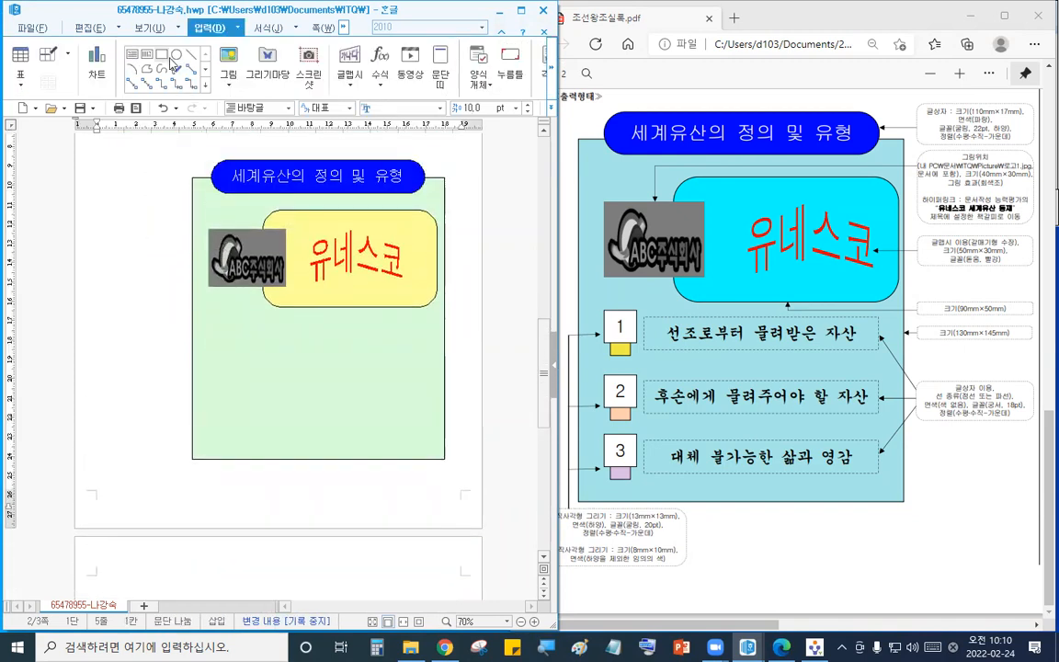
{"action": "left_click", "coordinate": [165, 57]}
{"action": "left_click_drag", "start_coordinate": [83, 315], "coordinate": [123, 345]}
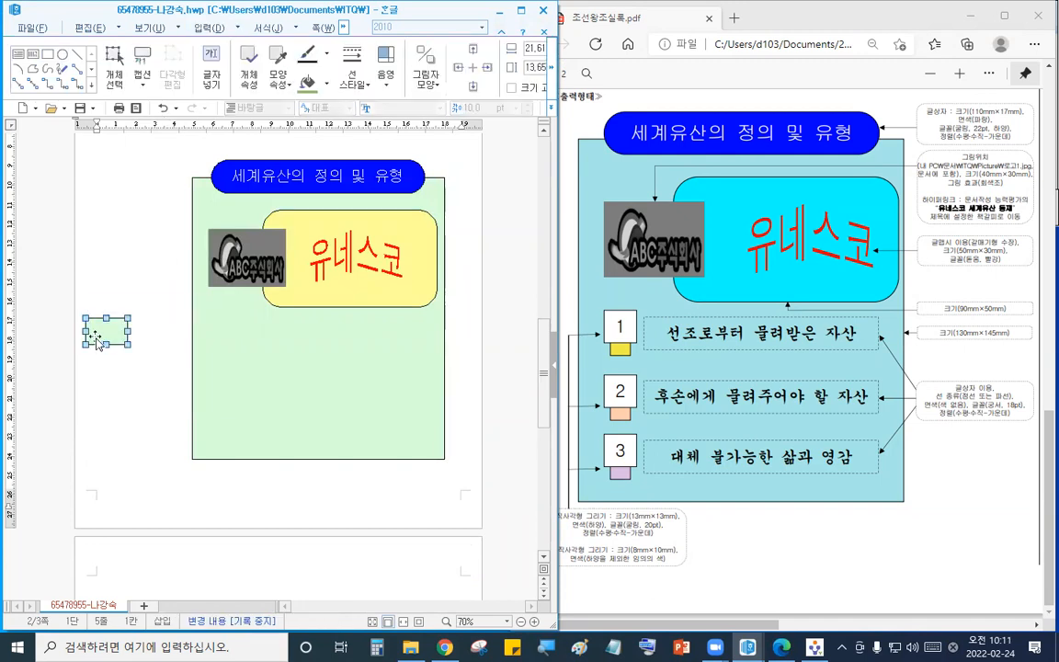
{"action": "double_click", "coordinate": [103, 330]}
{"action": "left_click", "coordinate": [89, 174]}
{"action": "double_click", "coordinate": [235, 205]}
{"action": "type", "text": "8"}
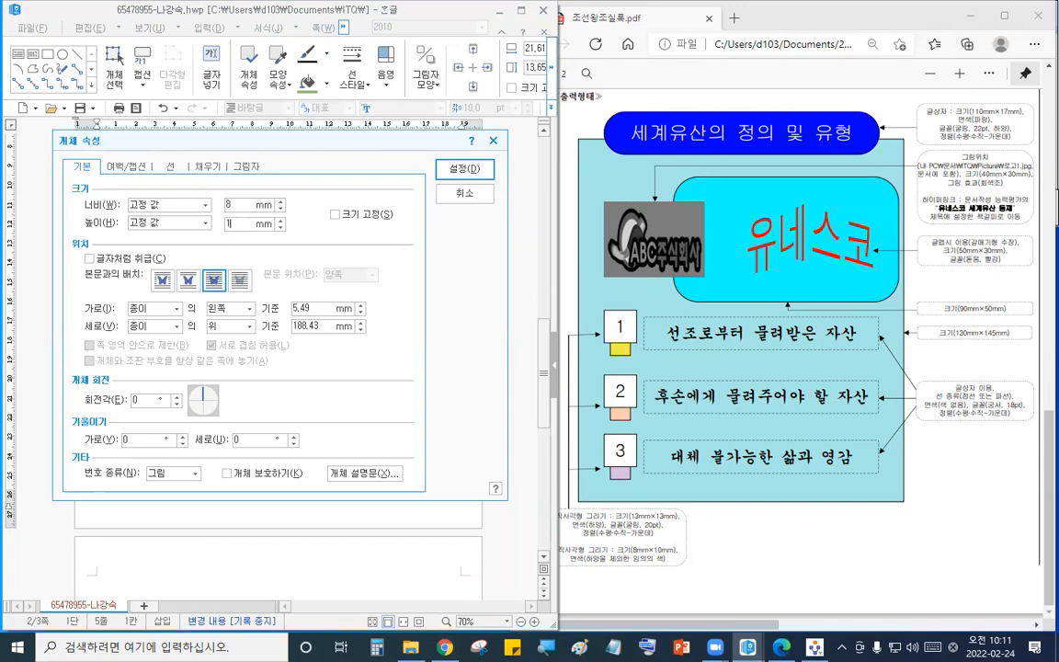
{"action": "type", "text": "10"}
{"action": "left_click", "coordinate": [336, 214]}
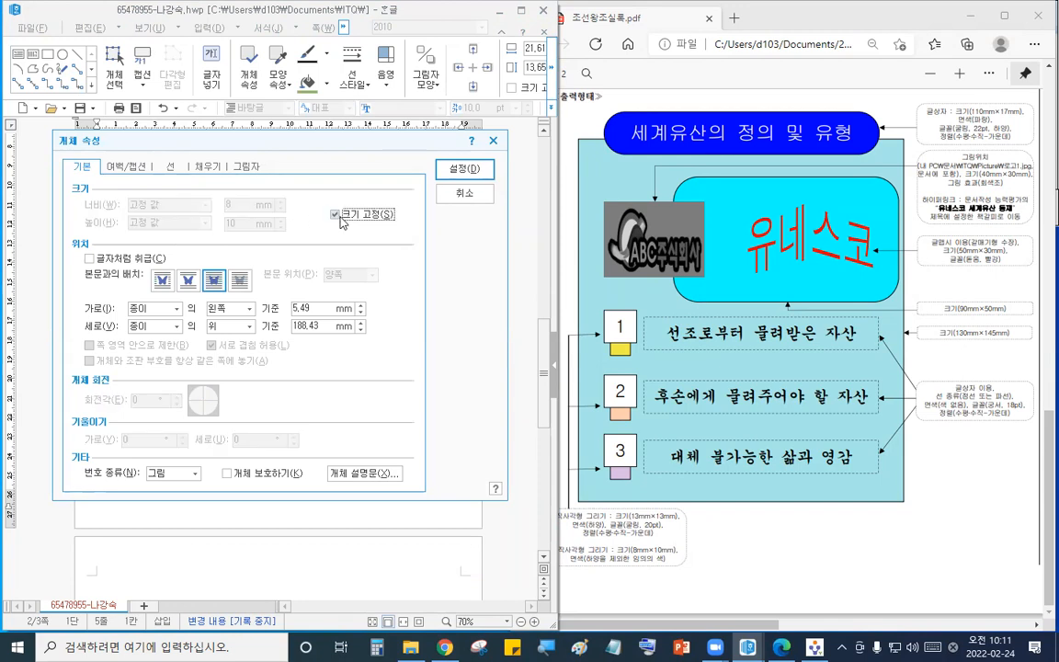
{"action": "left_click", "coordinate": [204, 167]}
{"action": "left_click", "coordinate": [152, 239]}
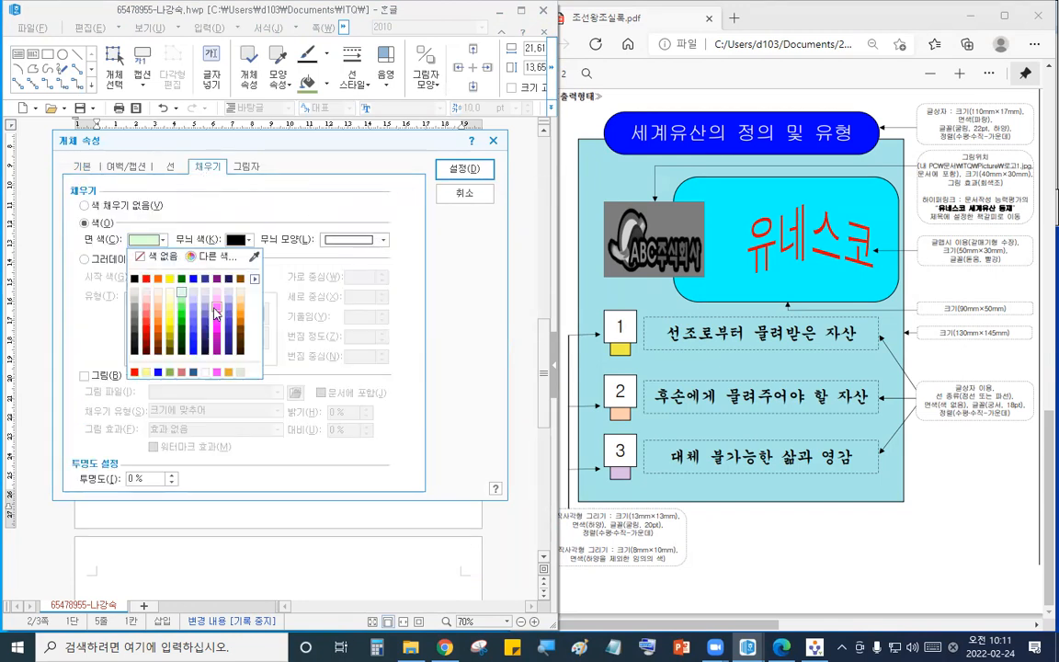
{"action": "left_click", "coordinate": [216, 314]}
{"action": "left_click", "coordinate": [465, 169]}
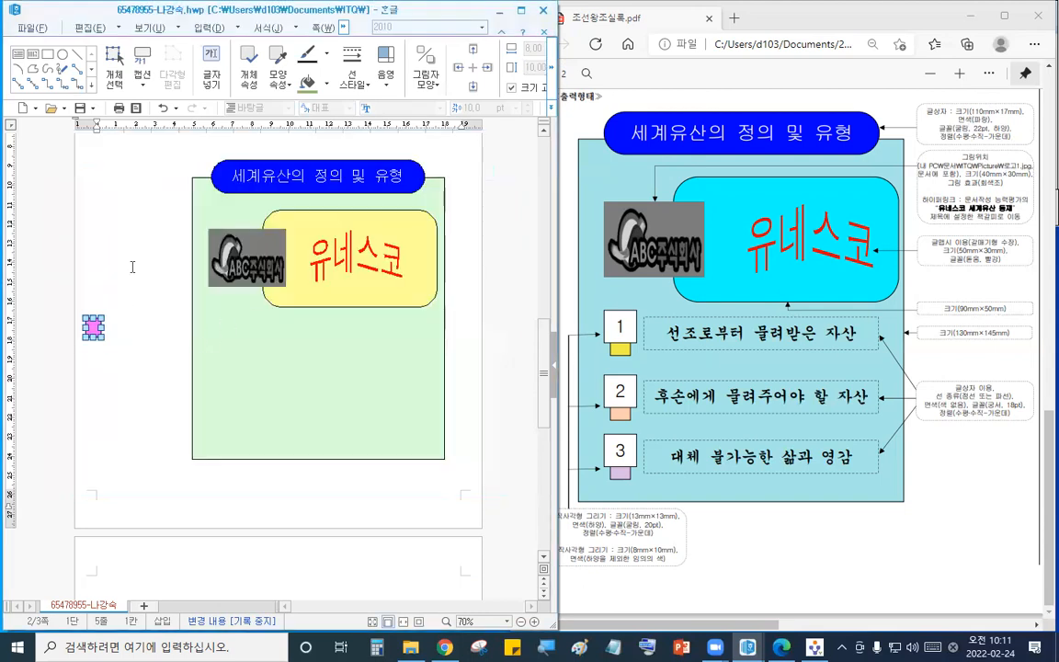
- Set another small rectangle to 13 × 13 mm with fixed size and a white fill
{"action": "double_click", "coordinate": [94, 327]}
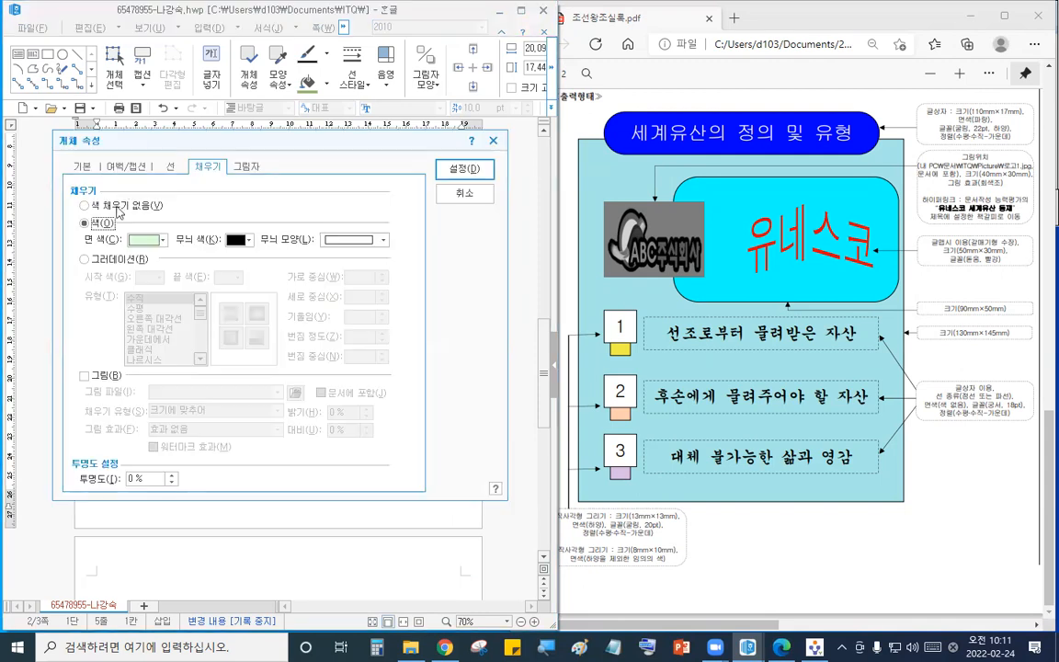
{"action": "left_click", "coordinate": [82, 166]}
{"action": "double_click", "coordinate": [241, 204]}
{"action": "type", "text": "13"}
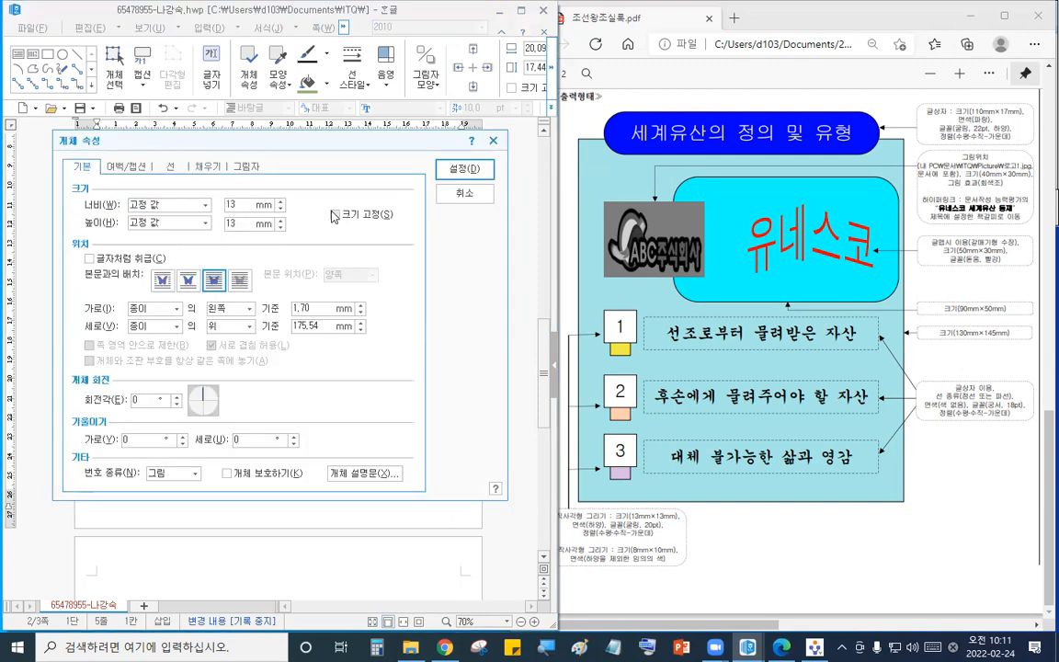
{"action": "key", "text": "alt+s"}
{"action": "left_click", "coordinate": [208, 166]}
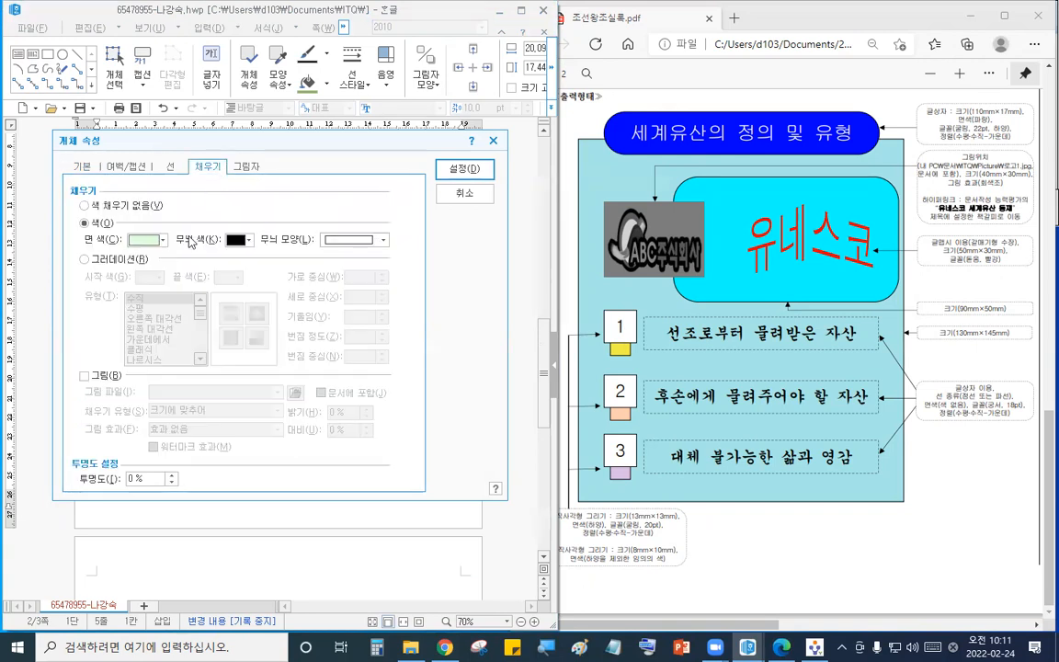
{"action": "left_click", "coordinate": [152, 239]}
{"action": "left_click", "coordinate": [257, 280]}
{"action": "left_click", "coordinate": [307, 280]}
{"action": "left_click", "coordinate": [134, 278]}
{"action": "left_click", "coordinate": [466, 166]}
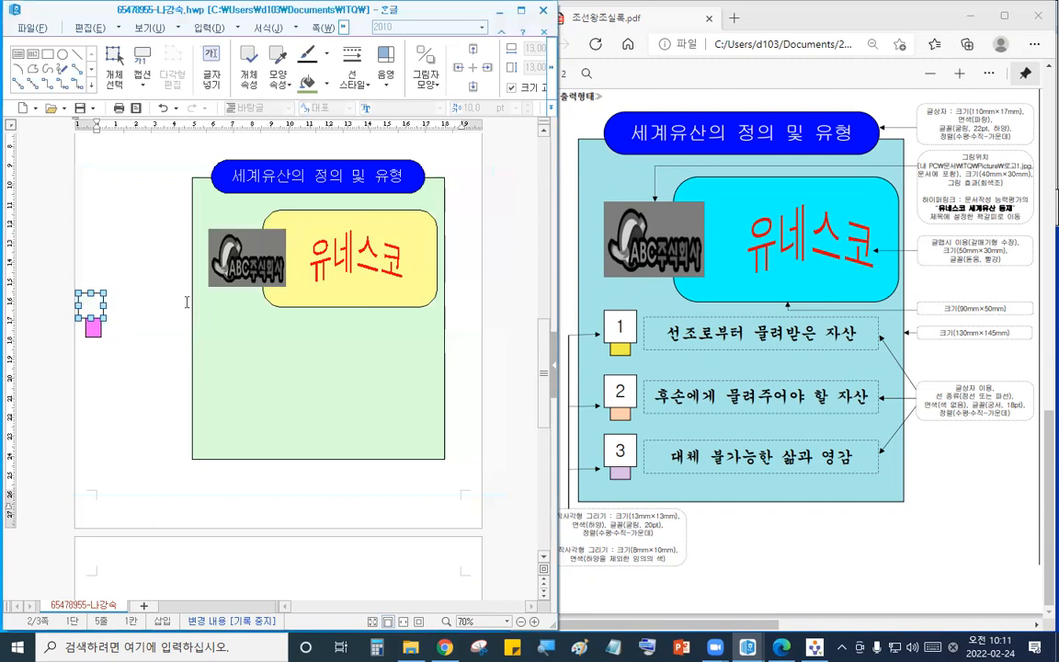
- Nudge the white square down onto the pink box and add centered 굴림 20 pt text 1 inside it
{"action": "key", "text": "Down"}
{"action": "key", "text": "Down"}
{"action": "key", "text": "Down"}
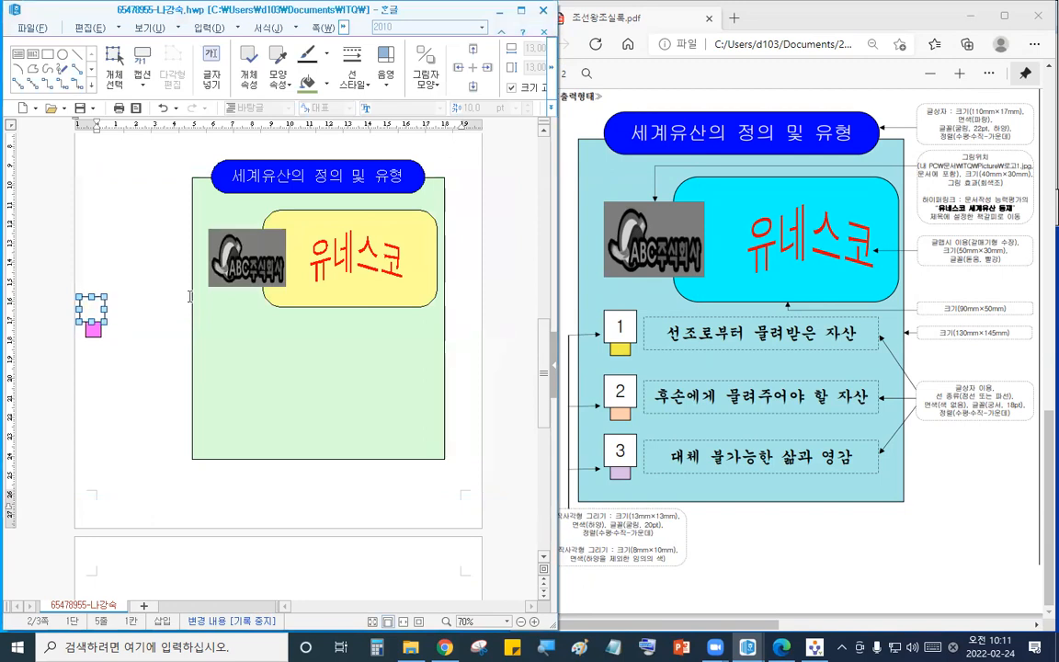
{"action": "key", "text": "Down"}
{"action": "key", "text": "Down"}
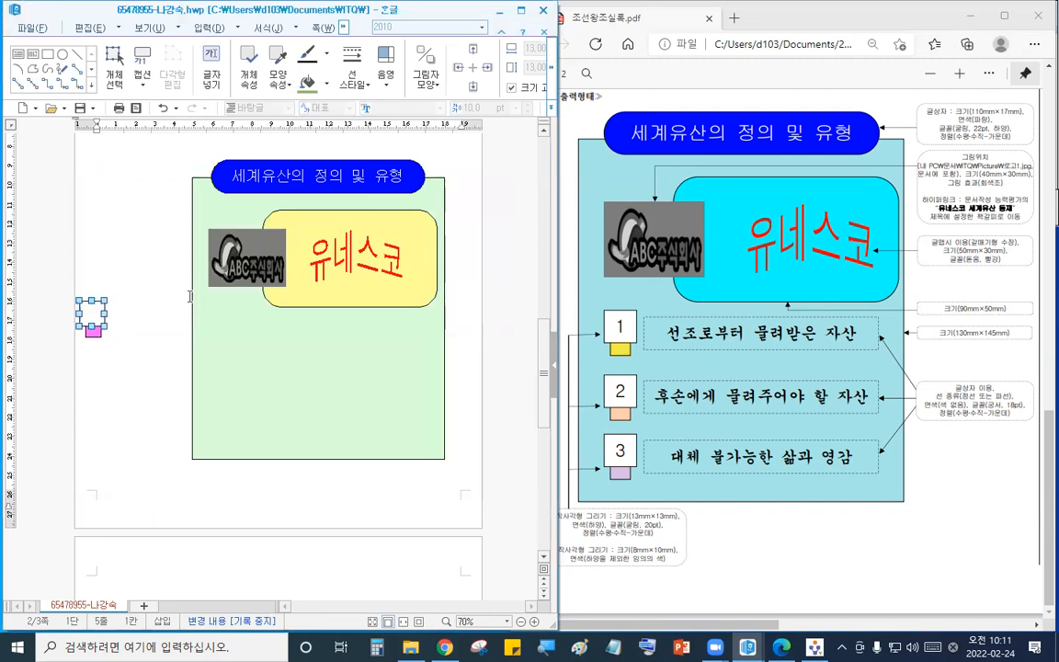
{"action": "left_click", "coordinate": [125, 284]}
{"action": "left_click", "coordinate": [97, 317]}
{"action": "left_click", "coordinate": [211, 69]}
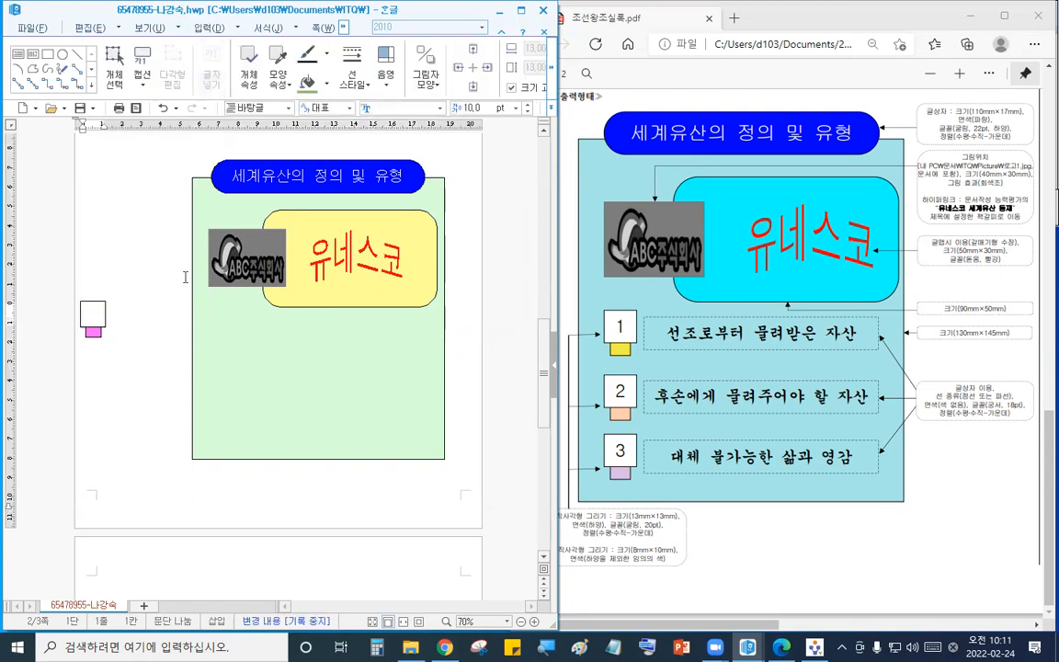
{"action": "type", "text": "굴림"}
{"action": "key", "text": "Return"}
{"action": "left_click", "coordinate": [478, 104]}
{"action": "type", "text": "20"}
{"action": "left_click", "coordinate": [553, 109]}
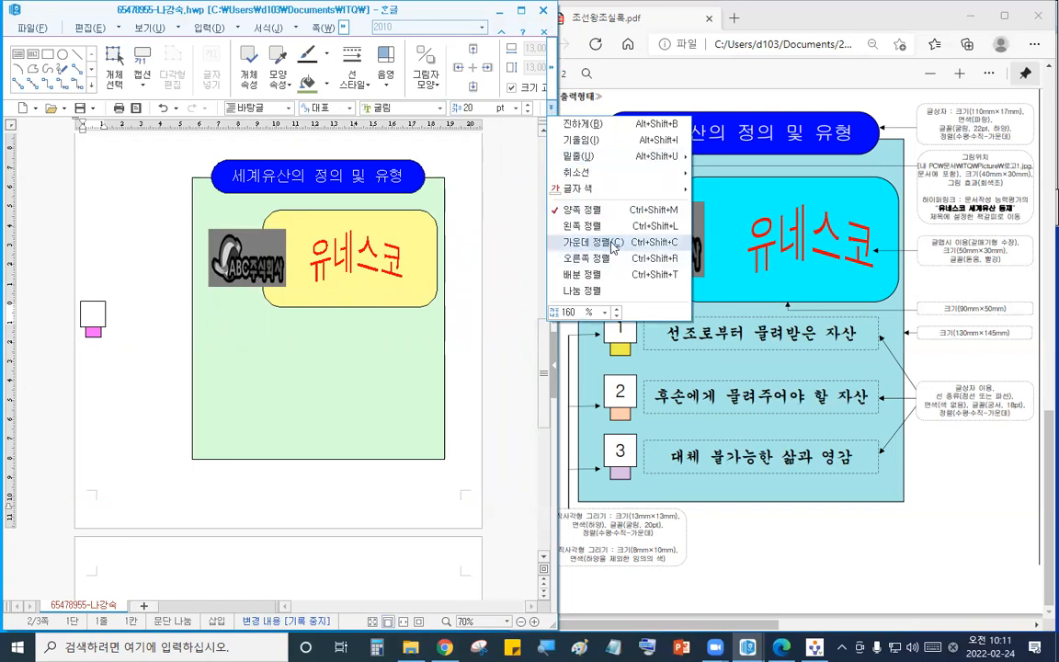
{"action": "left_click", "coordinate": [570, 241]}
- Draw a long rectangle beside square 1 with a dashed outline and no fill
{"action": "left_click", "coordinate": [47, 54]}
{"action": "mouse_move", "coordinate": [113, 307]}
{"action": "left_mouse_down"}
{"action": "mouse_move", "coordinate": [196, 337]}
{"action": "mouse_move", "coordinate": [320, 339]}
{"action": "left_mouse_up"}
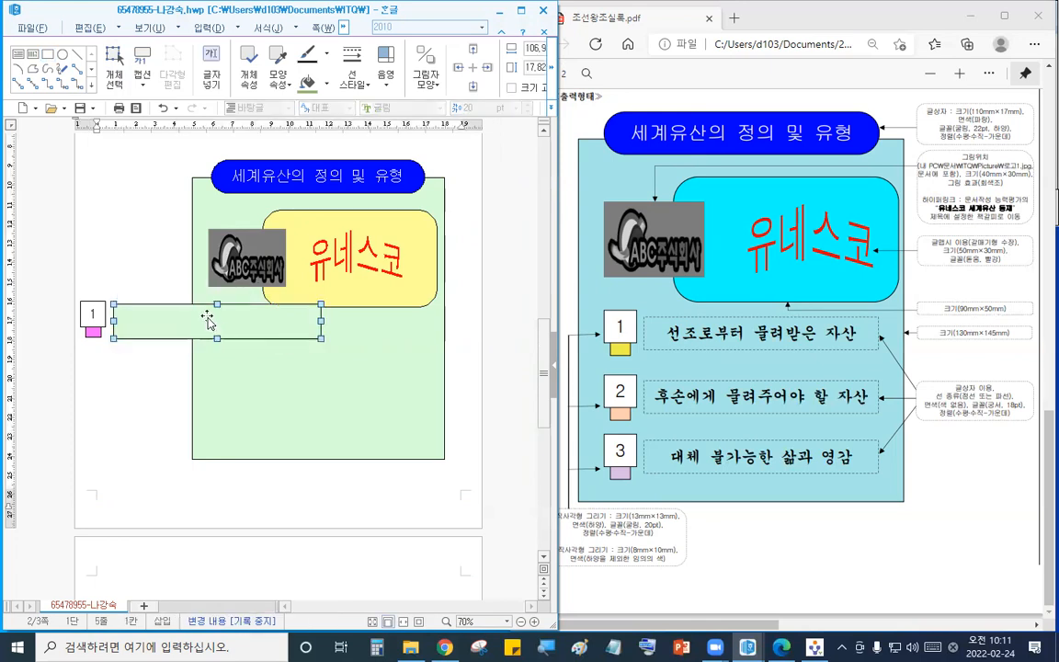
{"action": "double_click", "coordinate": [221, 336]}
{"action": "left_click", "coordinate": [170, 166]}
{"action": "left_click", "coordinate": [333, 205]}
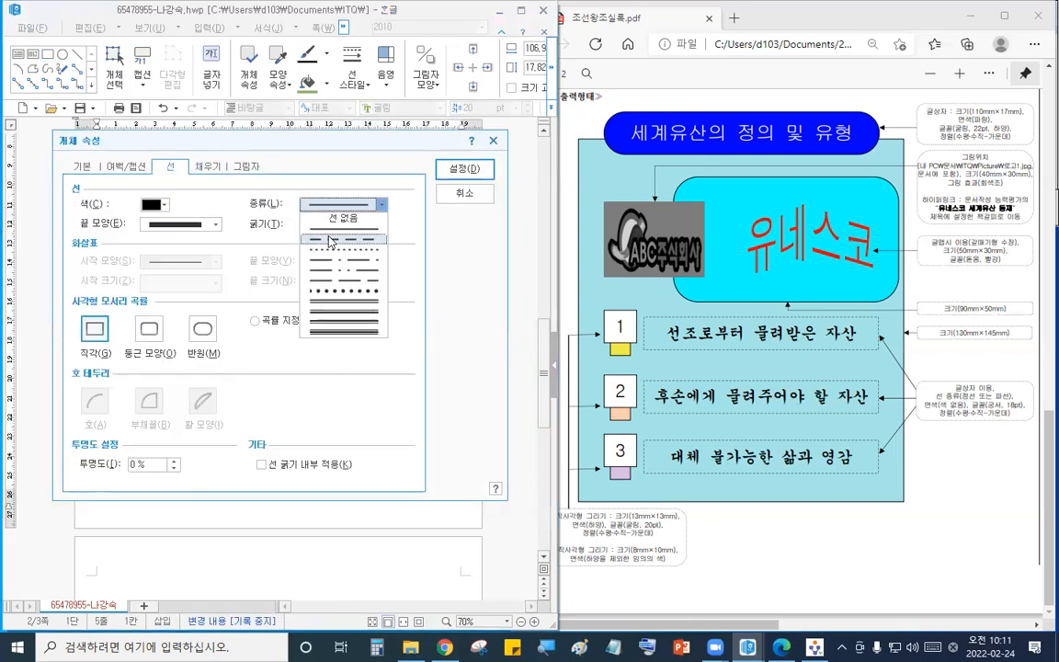
{"action": "left_click", "coordinate": [340, 217]}
{"action": "left_click", "coordinate": [207, 166]}
{"action": "left_click", "coordinate": [149, 239]}
{"action": "left_click", "coordinate": [149, 239]}
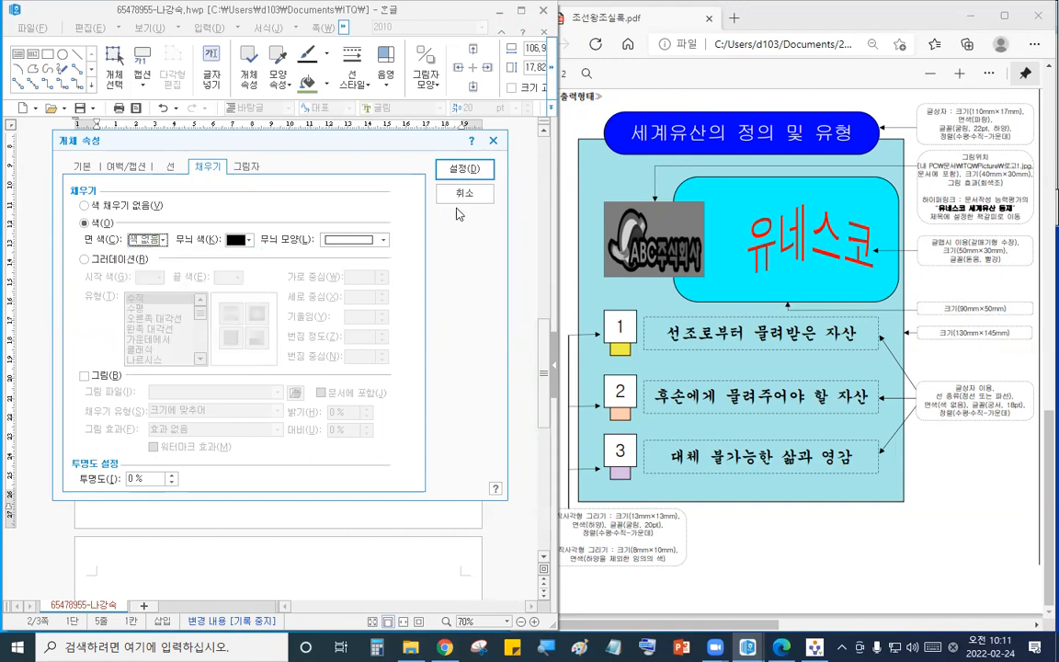
{"action": "left_click", "coordinate": [464, 168]}
- Inside the dashed rectangle, enter centered text 선조로부터 물려받은 자산 in 궁서 18 pt
{"action": "left_click", "coordinate": [193, 329]}
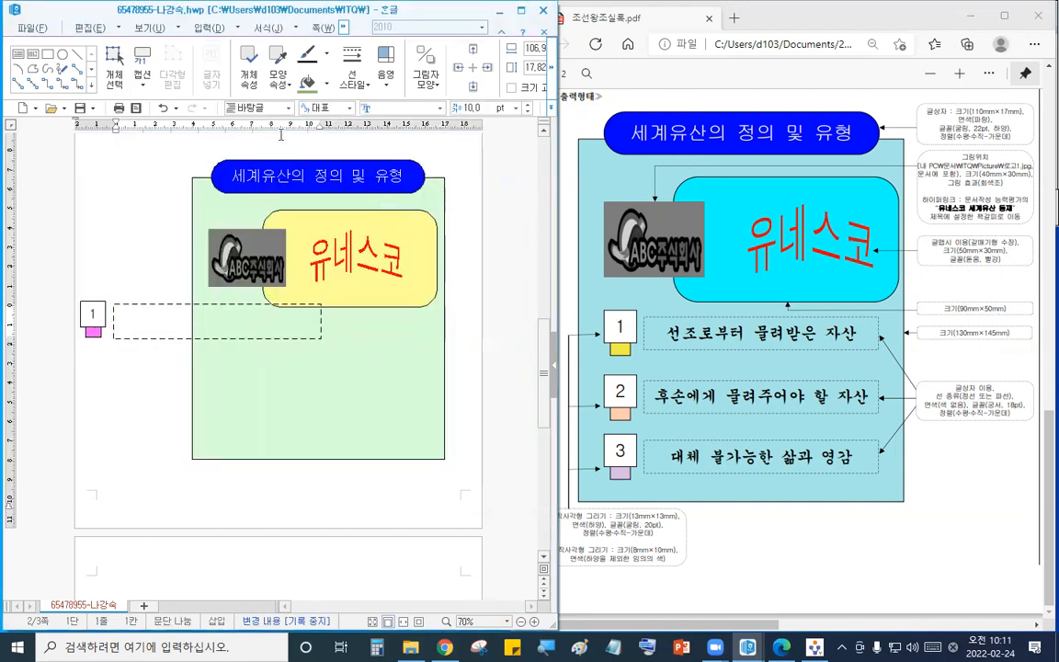
{"action": "left_click", "coordinate": [387, 108]}
{"action": "type", "text": "궁서"}
{"action": "type", "text": "18"}
{"action": "key", "text": "Return"}
{"action": "left_click", "coordinate": [551, 107]}
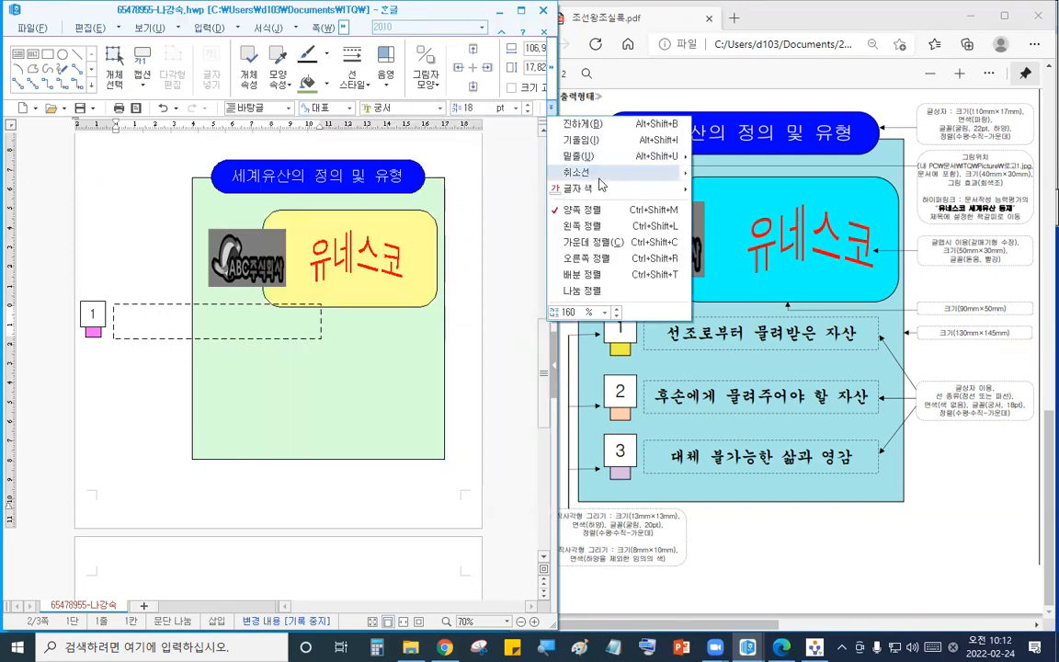
{"action": "left_click", "coordinate": [598, 241]}
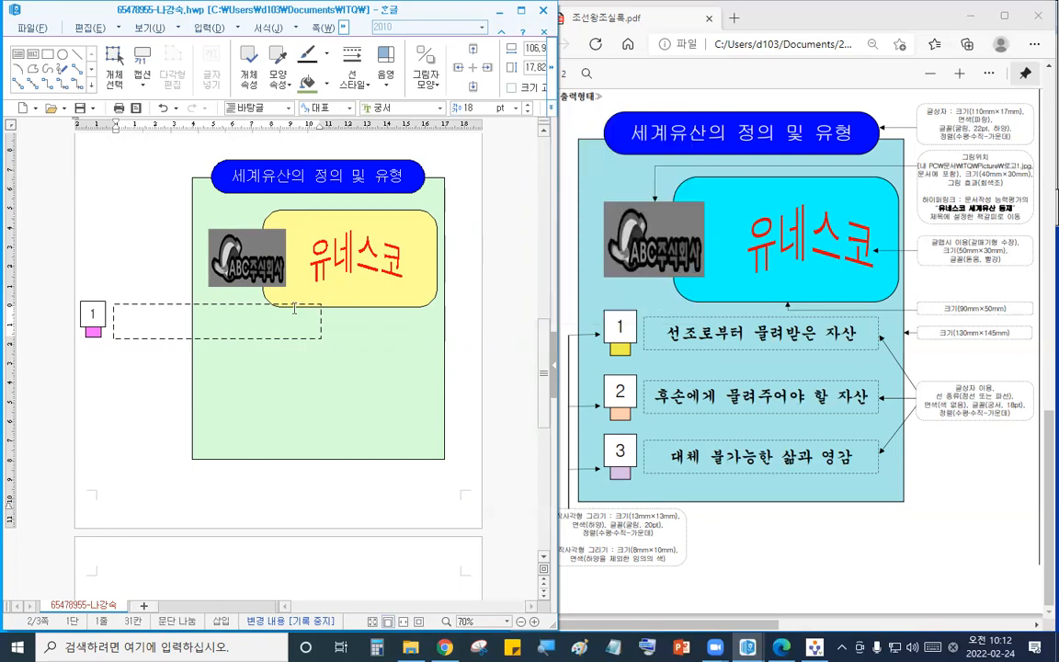
{"action": "type", "text": "선ㅈ로"}
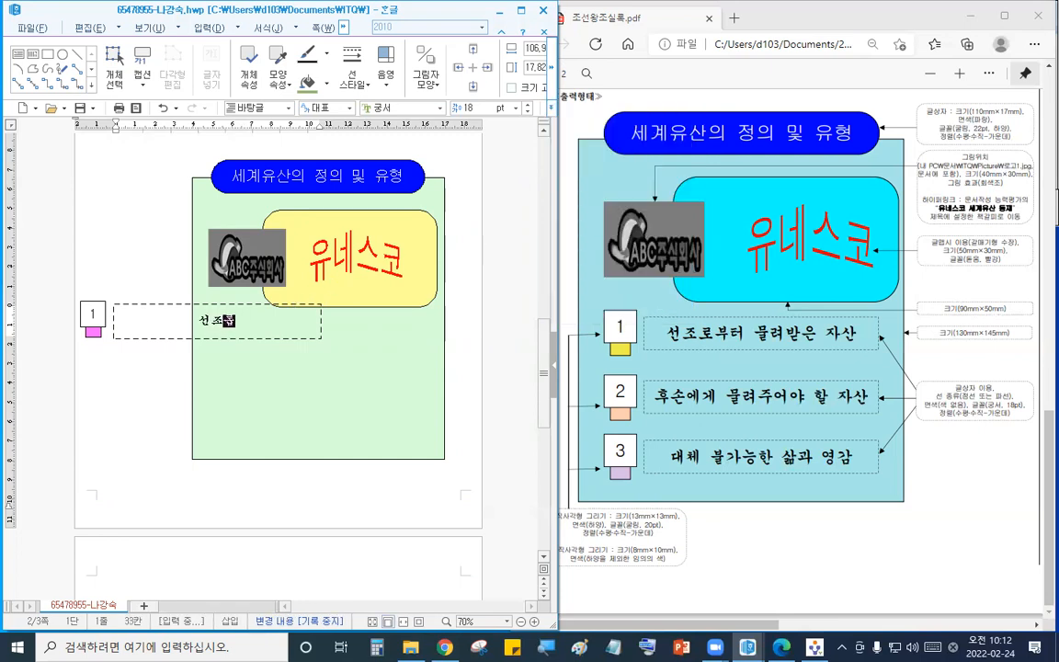
{"action": "type", "text": "부터 물려"}
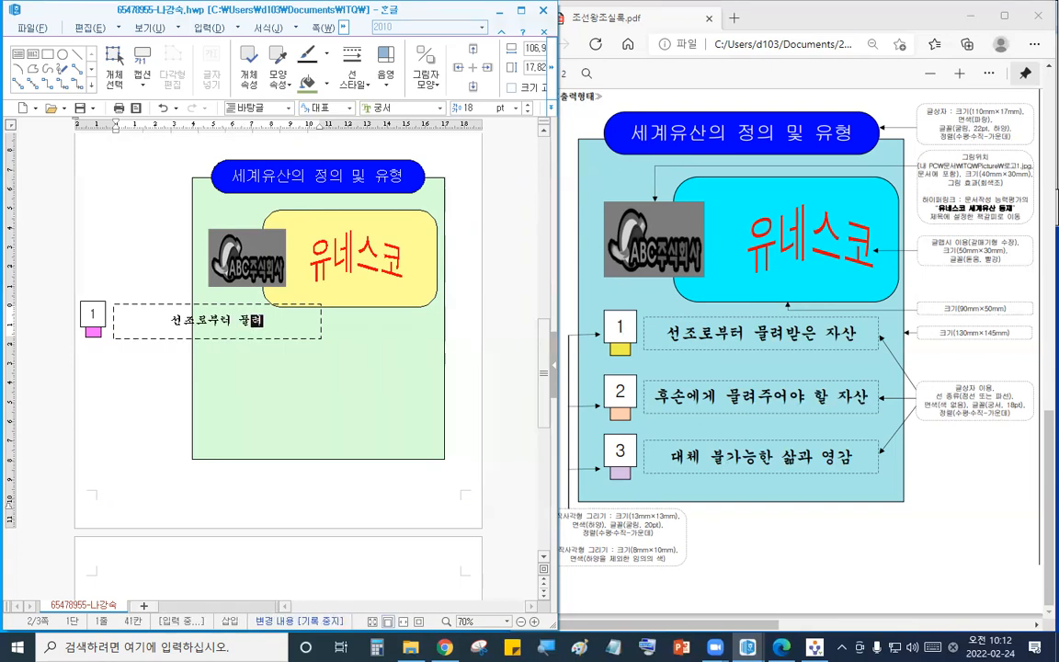
{"action": "type", "text": "받은 자산"}
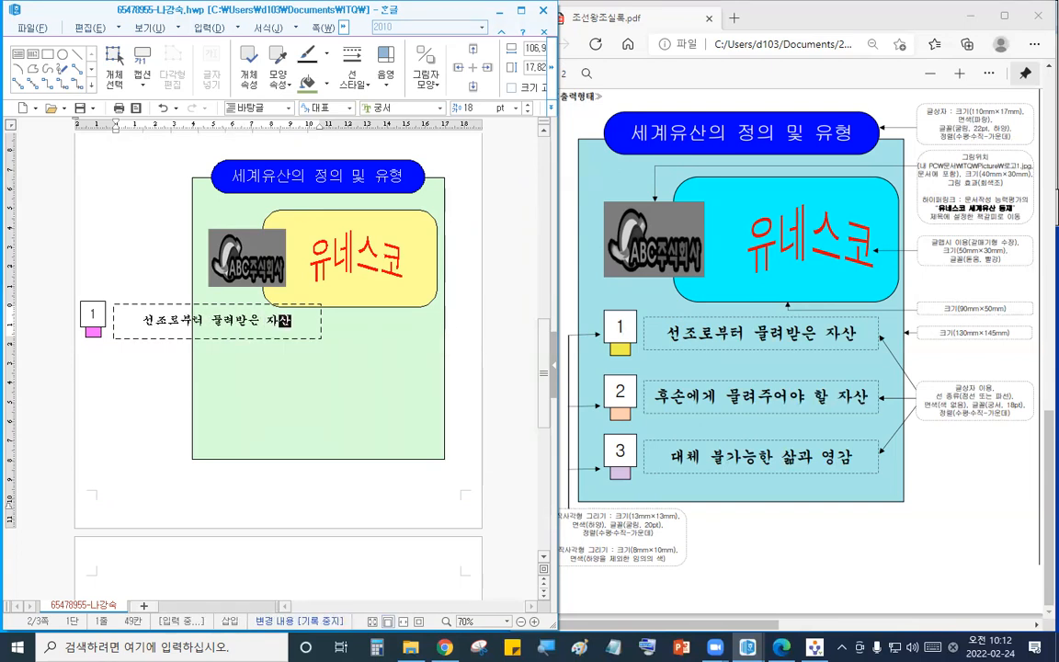
- Widen the dashed rectangle to about 112 mm and adjust its bottom edge slightly so the text fits
{"action": "left_click", "coordinate": [308, 343]}
{"action": "left_click", "coordinate": [314, 323]}
{"action": "left_click", "coordinate": [321, 324]}
{"action": "double_click", "coordinate": [323, 320]}
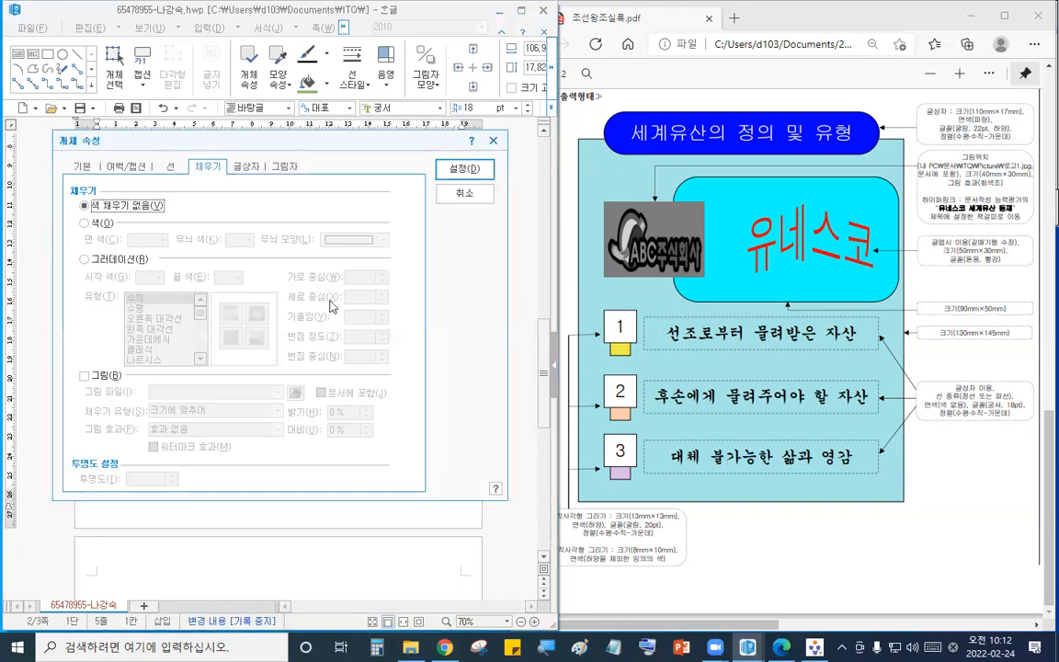
{"action": "left_click", "coordinate": [453, 201]}
{"action": "left_click_drag", "start_coordinate": [321, 319], "coordinate": [331, 320]}
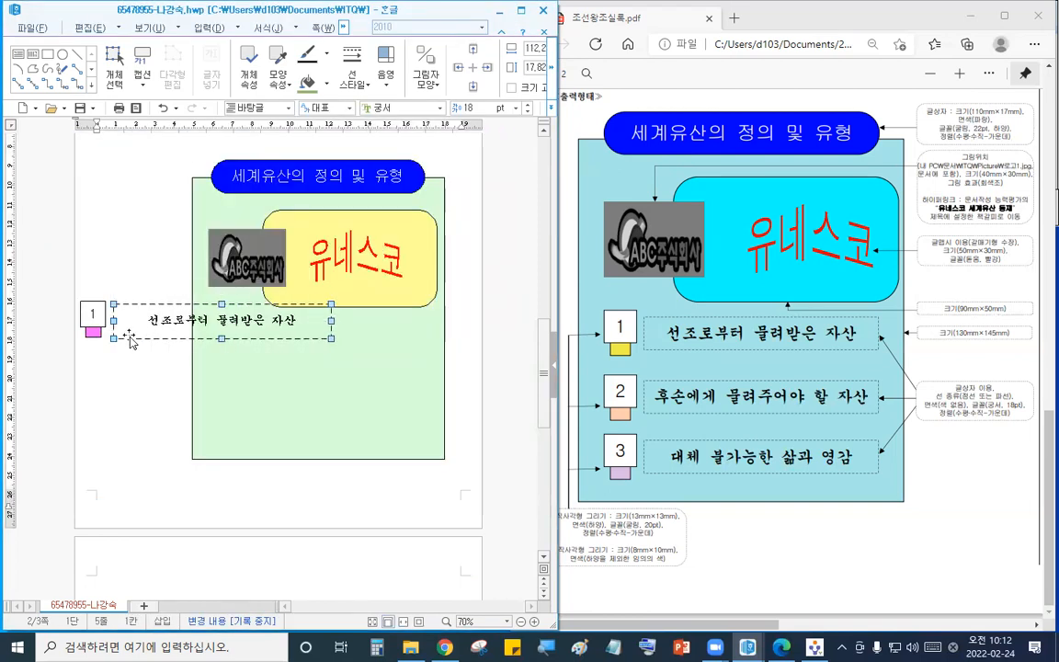
{"action": "left_click_drag", "start_coordinate": [221, 339], "coordinate": [221, 335]}
- Select square 1, its pink box and the dashed rectangle together and nudge the selection downward
{"action": "left_click", "coordinate": [222, 305]}
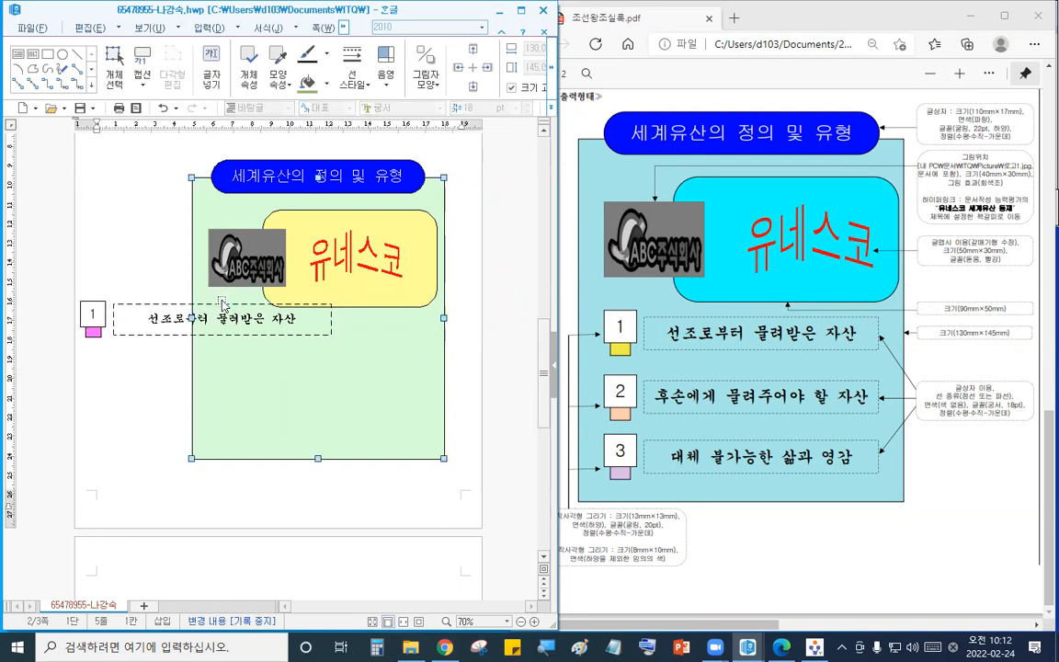
{"action": "left_click", "coordinate": [102, 314]}
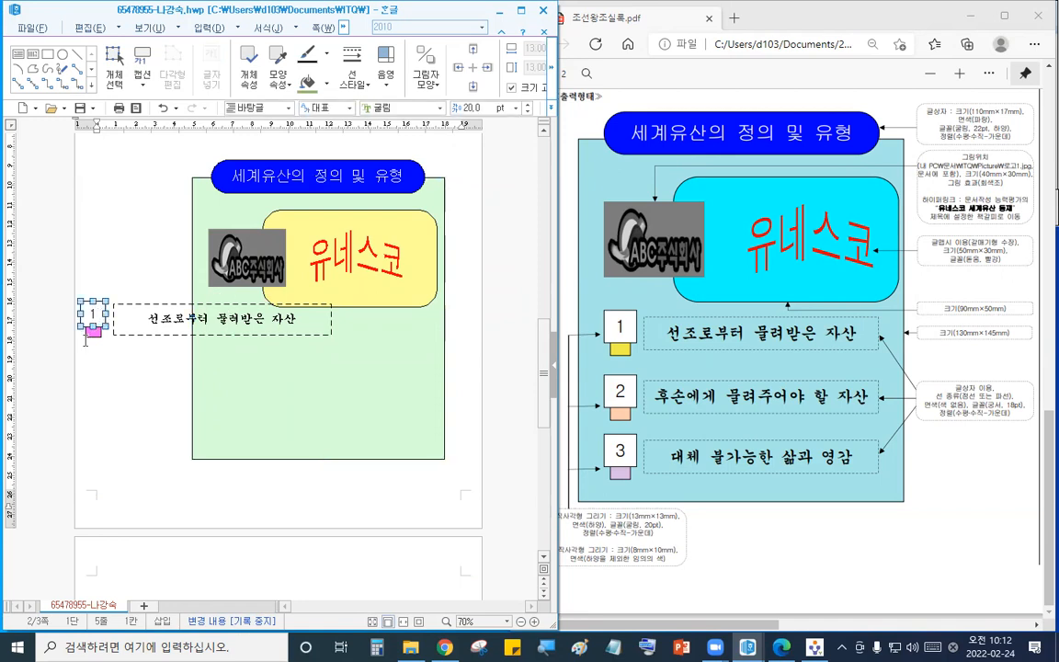
{"action": "left_click", "coordinate": [134, 334], "text": "shift"}
{"action": "key", "text": "Down"}
{"action": "key", "text": "Down"}
{"action": "key", "text": "Down"}
{"action": "key", "text": "Down"}
{"action": "key", "text": "Down"}
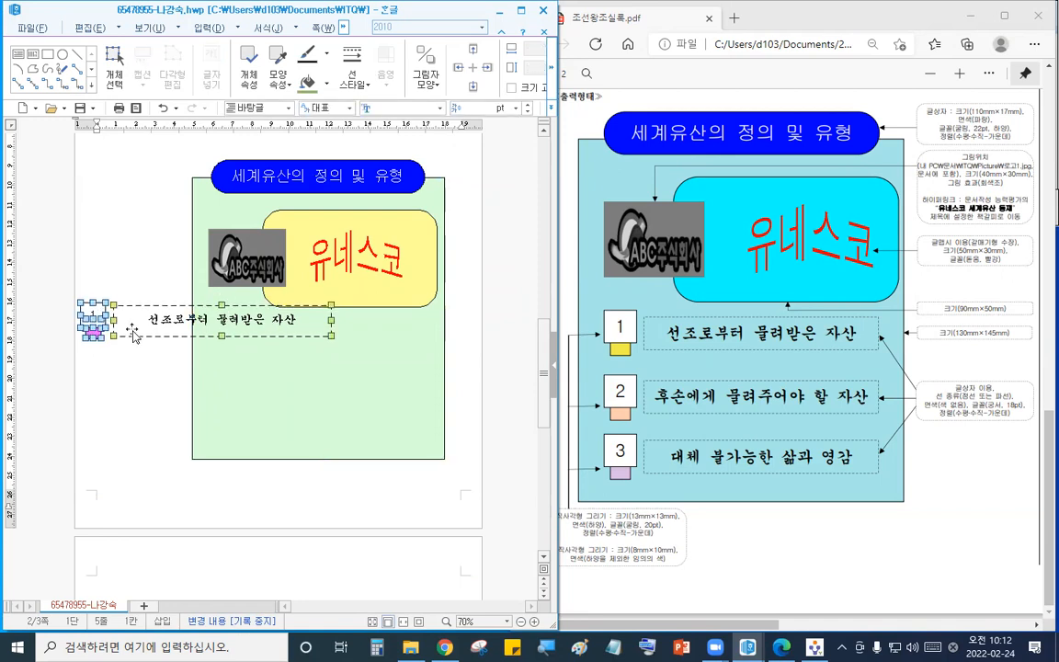
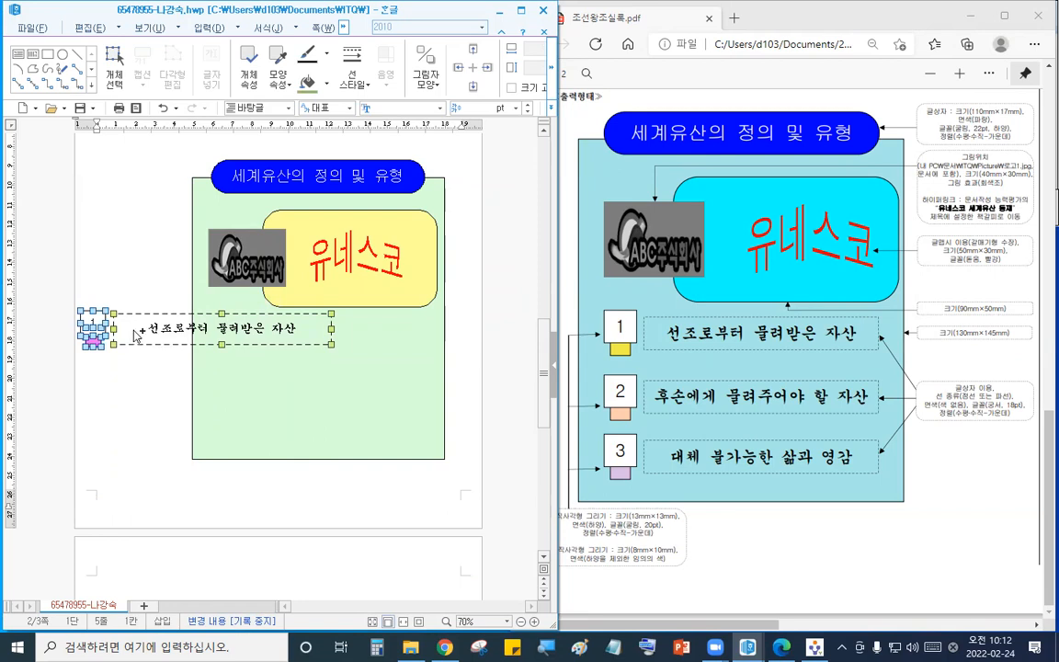
- Duplicate the row of square 1, its pink box and dashed rectangle twice below it and nudge the copies into line
{"action": "left_click_drag", "start_coordinate": [136, 340], "coordinate": [154, 435], "text": "ctrl"}
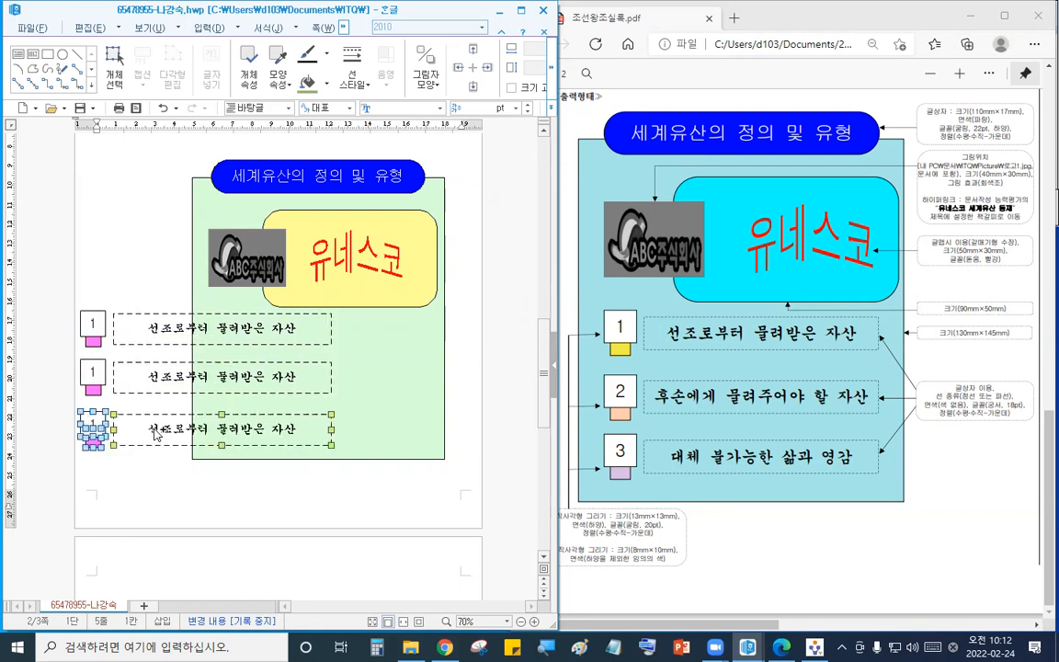
{"action": "key", "text": "Up"}
{"action": "key", "text": "Up"}
{"action": "key", "text": "Up"}
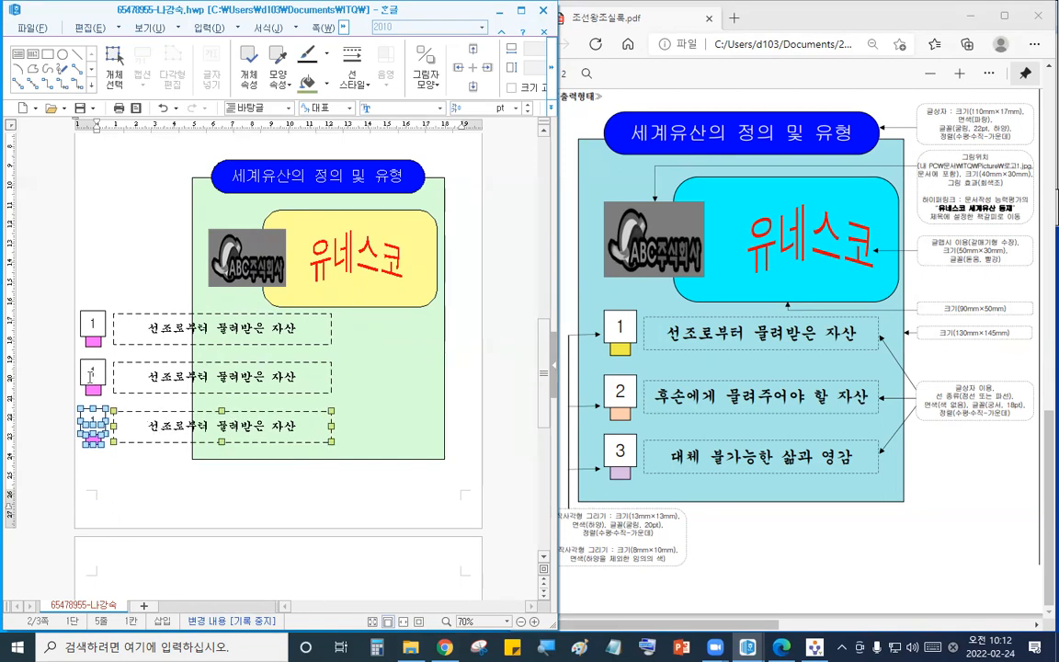
- Renumber the squares in the second and third copies as 2 and 3
{"action": "left_click_drag", "start_coordinate": [87, 373], "coordinate": [108, 382]}
{"action": "type", "text": "2"}
{"action": "left_click_drag", "start_coordinate": [88, 421], "coordinate": [123, 423]}
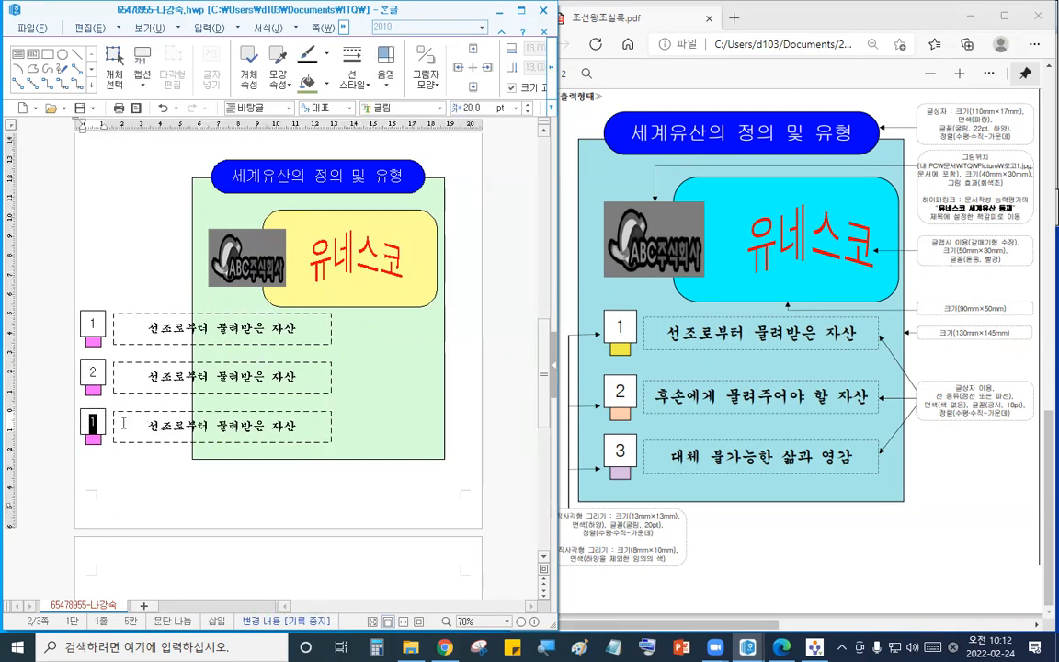
{"action": "type", "text": "3"}
- Replace the second dashed rectangle's text with 후손에게 물려주어야 할 자산
{"action": "left_click_drag", "start_coordinate": [143, 378], "coordinate": [367, 392]}
{"action": "type", "text": "후손"}
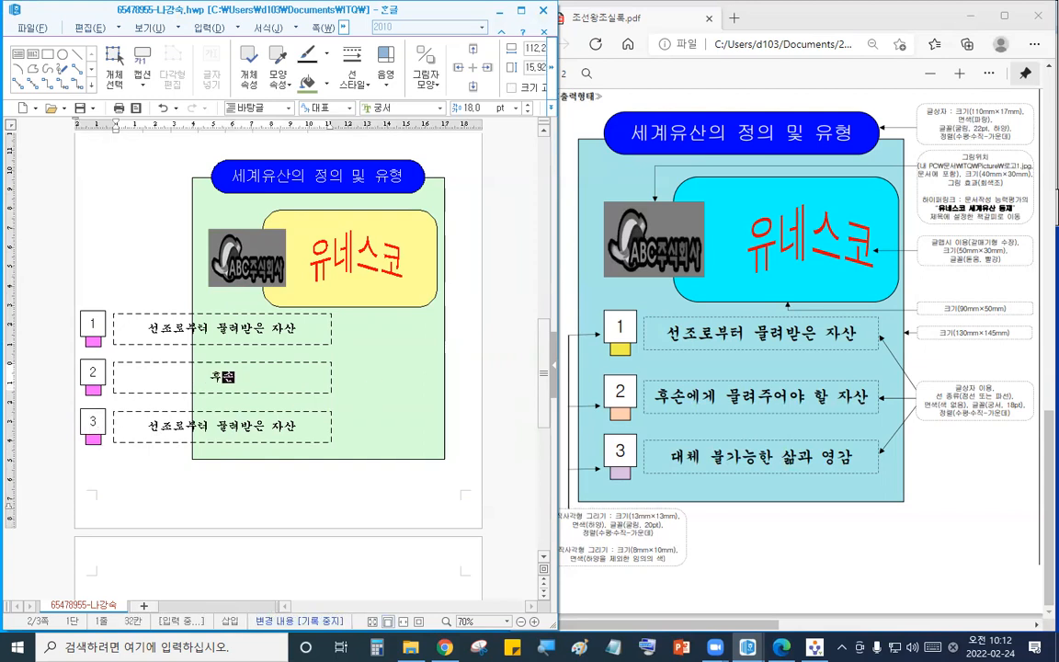
{"action": "type", "text": "에게 물려주"}
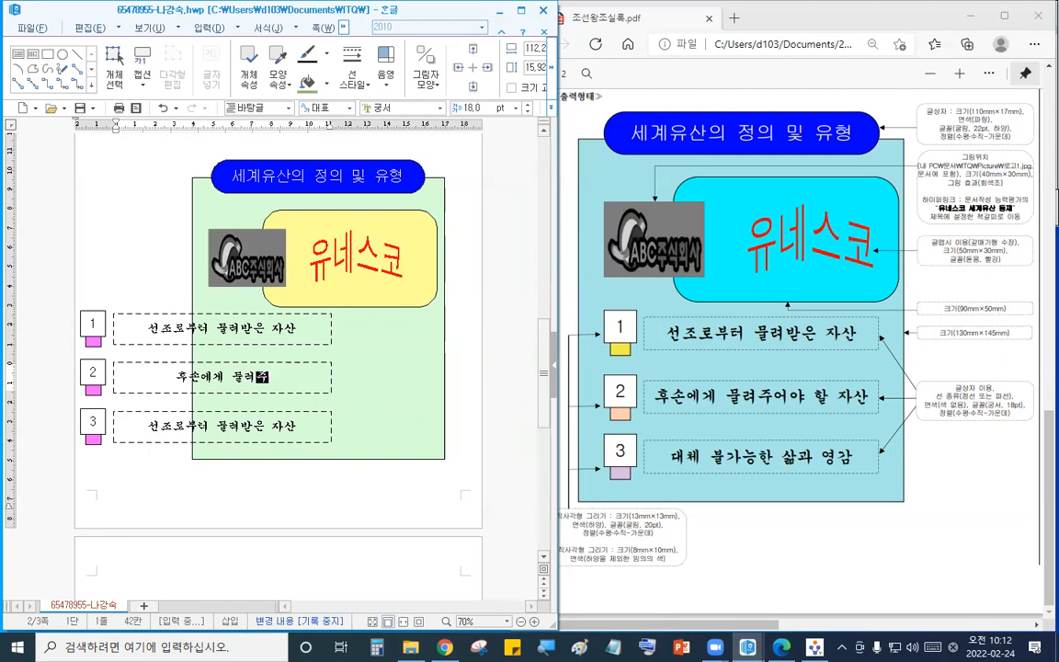
{"action": "type", "text": "어야 하ㄹ 자사"}
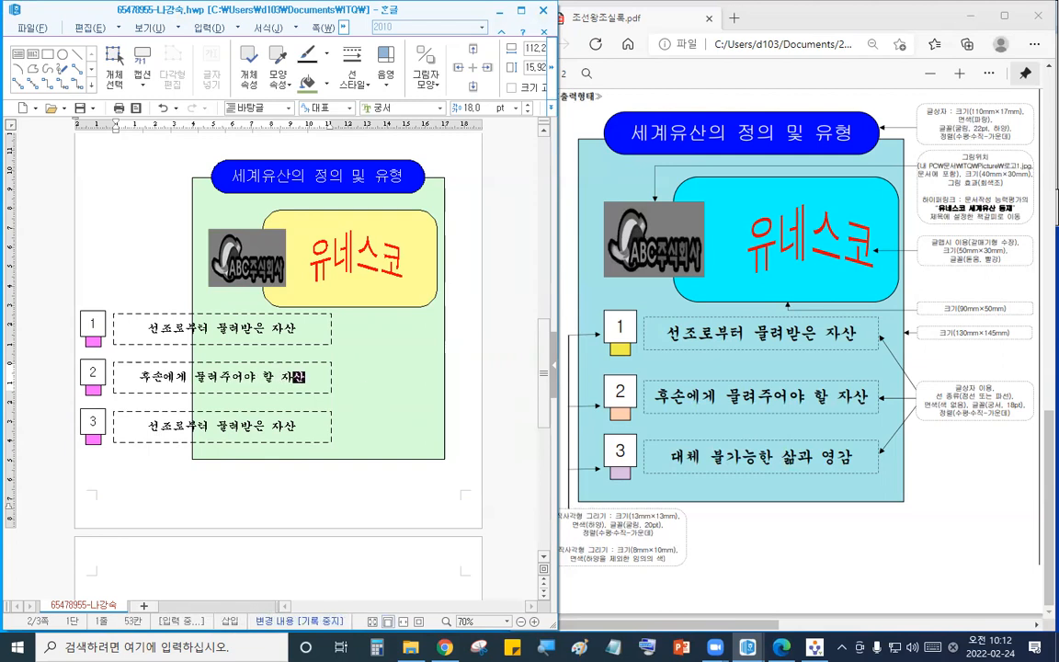
- Replace the third dashed rectangle's text with 대체 불가능한 삶과 영감
{"action": "left_click_drag", "start_coordinate": [152, 429], "coordinate": [450, 423]}
{"action": "type", "text": "대체 불가능ㅎ"}
{"action": "type", "text": "ㅏㄴ 삶과 영"}
{"action": "type", "text": "ㄱㅏㅁ"}
- Fill the small box under square 2 with a dark olive green
{"action": "left_click", "coordinate": [92, 386]}
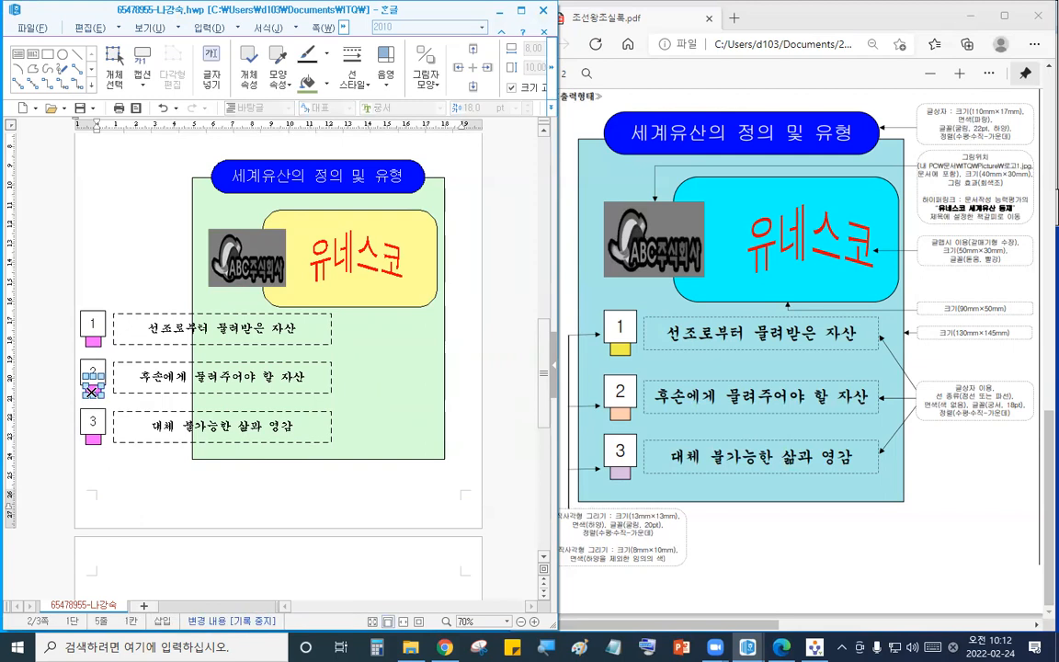
{"action": "left_click", "coordinate": [326, 84]}
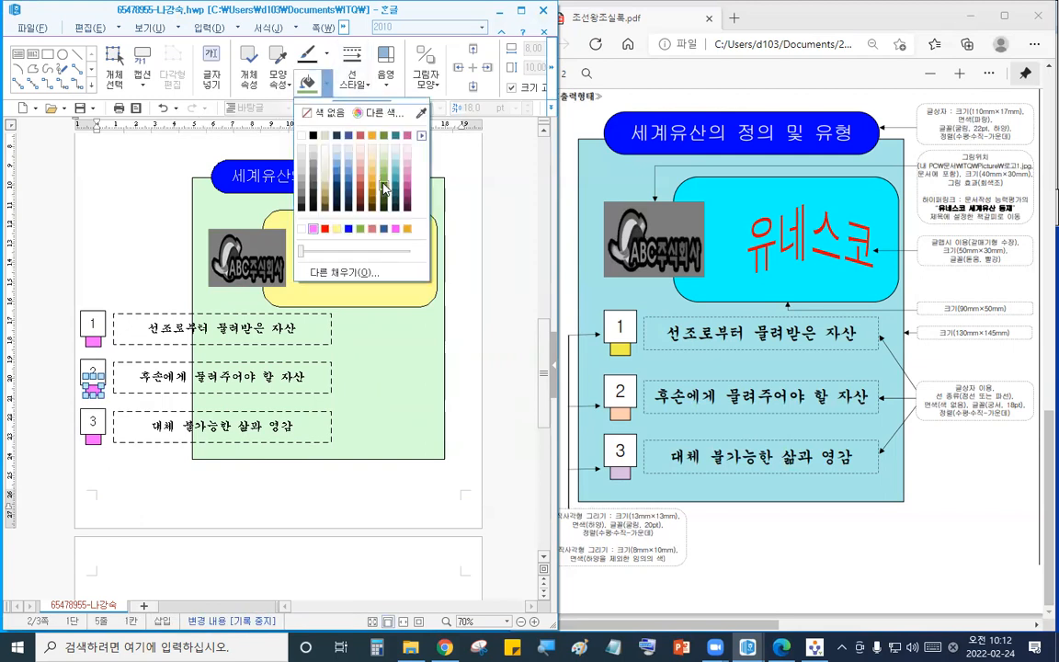
{"action": "left_click", "coordinate": [346, 170]}
- Fill the small box under square 3 with a deep pink
{"action": "left_click", "coordinate": [91, 441]}
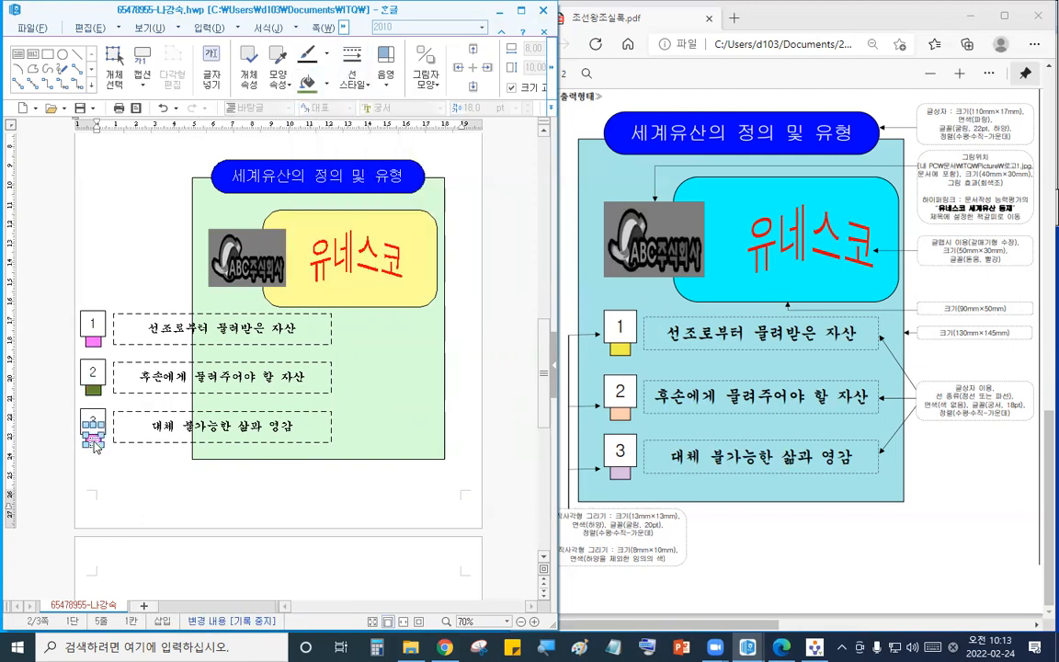
{"action": "left_click", "coordinate": [326, 84]}
{"action": "left_click", "coordinate": [407, 184]}
- Select all three numbered rows and move them together into the light green background box
{"action": "left_click", "coordinate": [94, 316]}
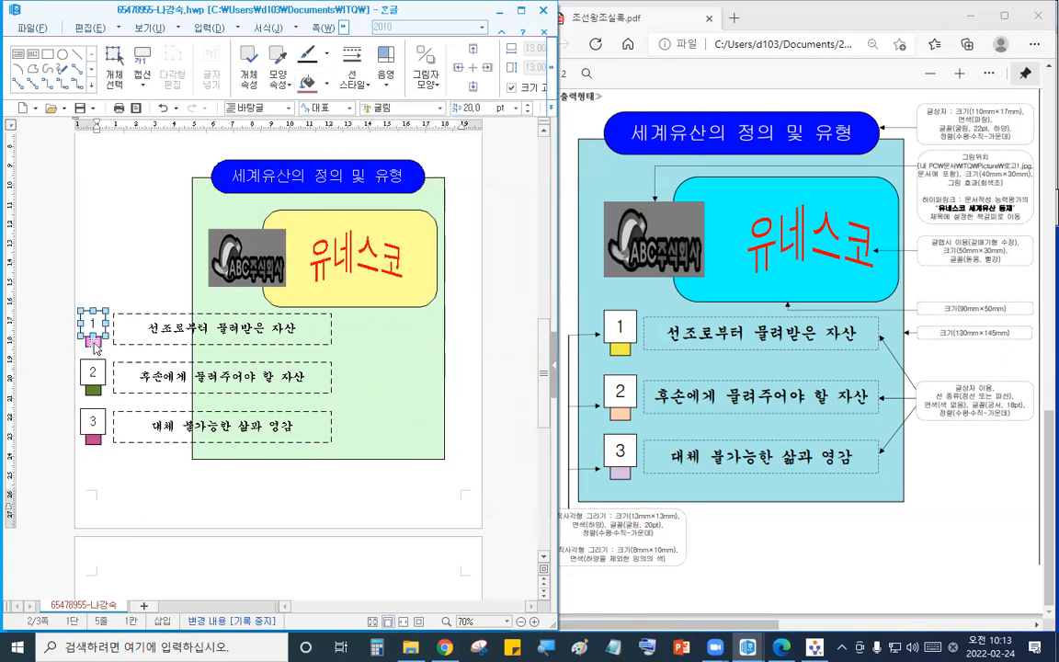
{"action": "left_click", "coordinate": [94, 343], "text": "shift"}
{"action": "left_click", "coordinate": [153, 329], "text": "shift"}
{"action": "left_click", "coordinate": [101, 374], "text": "shift"}
{"action": "left_click", "coordinate": [136, 378], "text": "shift"}
{"action": "left_click", "coordinate": [95, 391], "text": "shift"}
{"action": "left_click", "coordinate": [92, 422], "text": "shift"}
{"action": "left_click", "coordinate": [93, 439], "text": "shift"}
{"action": "left_click", "coordinate": [150, 434], "text": "shift"}
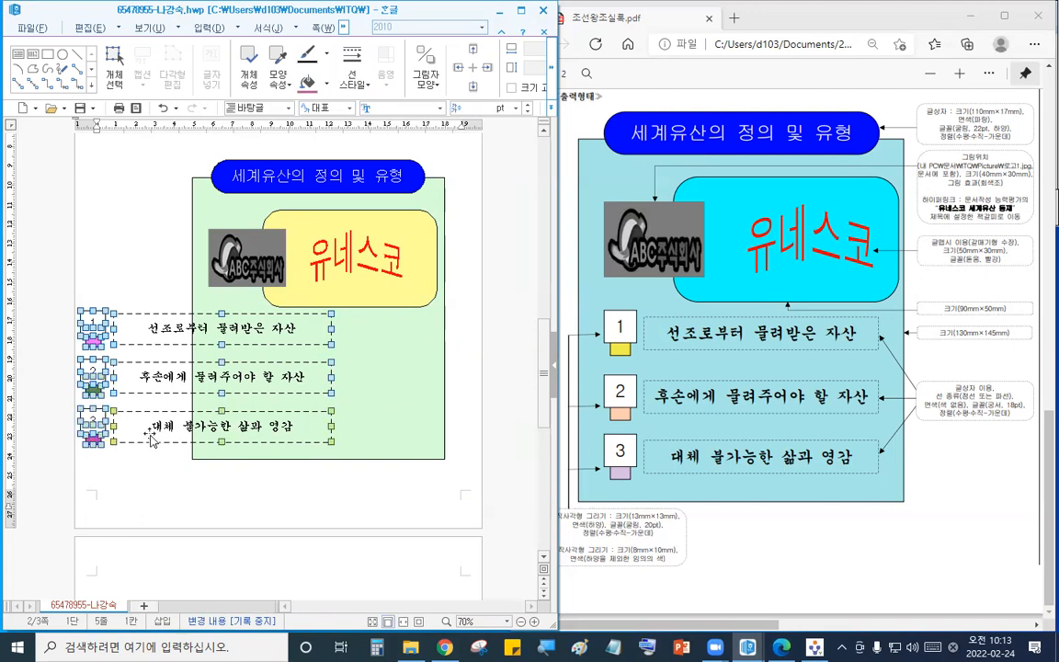
{"action": "left_click_drag", "start_coordinate": [141, 336], "coordinate": [261, 343]}
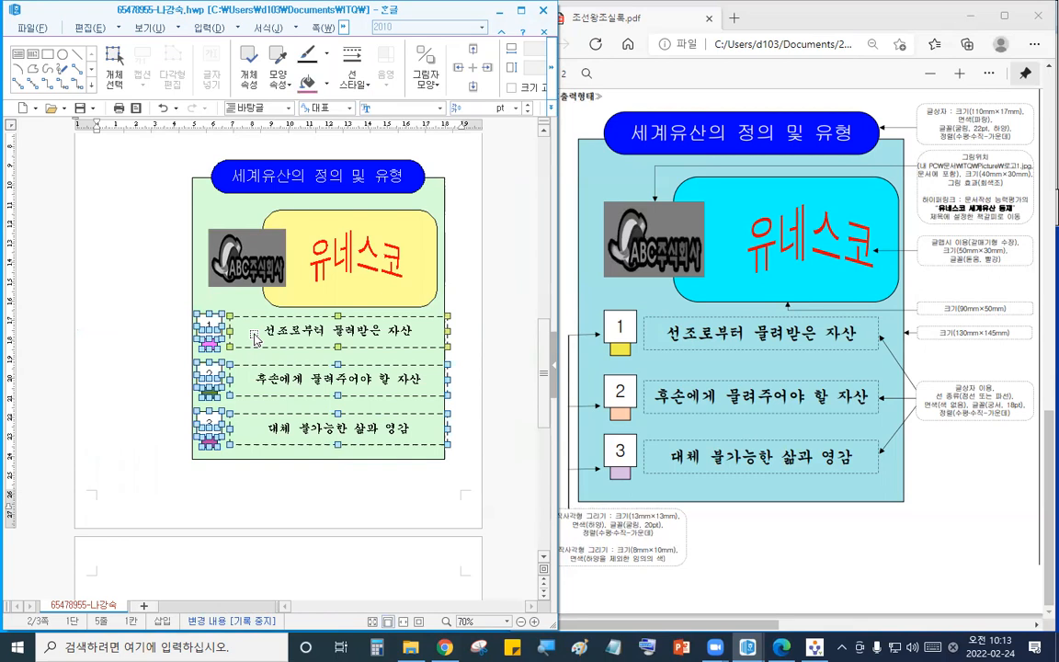
- Select the three dashed rectangles and narrow them slightly so they fit inside the green box
{"action": "left_click", "coordinate": [381, 338]}
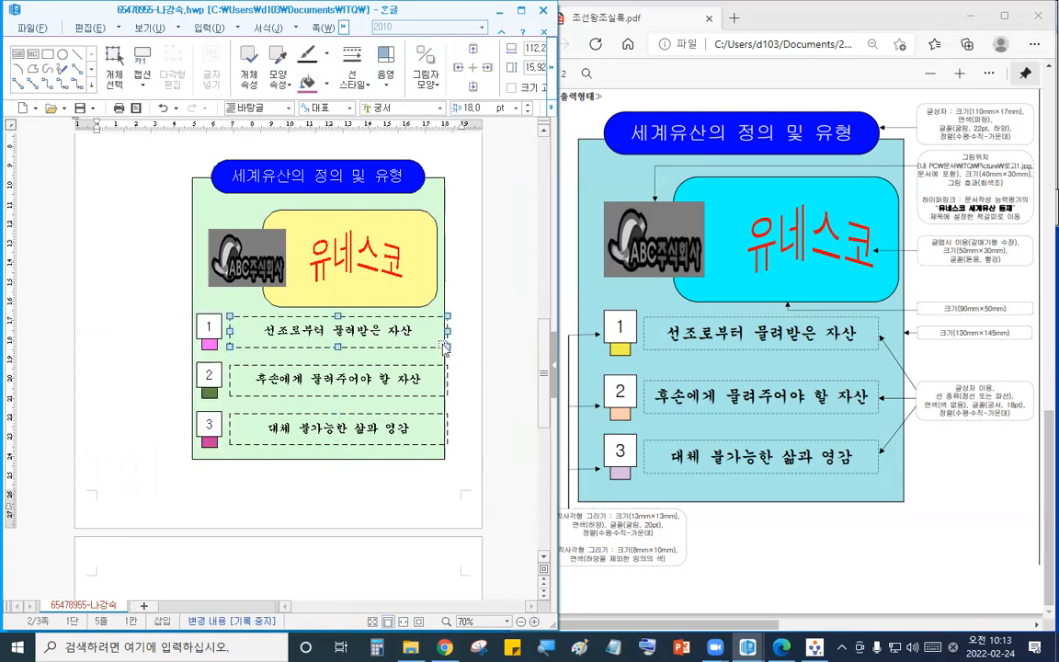
{"action": "left_click", "coordinate": [434, 378], "text": "shift"}
{"action": "left_click", "coordinate": [439, 429], "text": "shift"}
{"action": "left_click_drag", "start_coordinate": [449, 331], "coordinate": [437, 332]}
{"action": "left_click", "coordinate": [106, 155]}
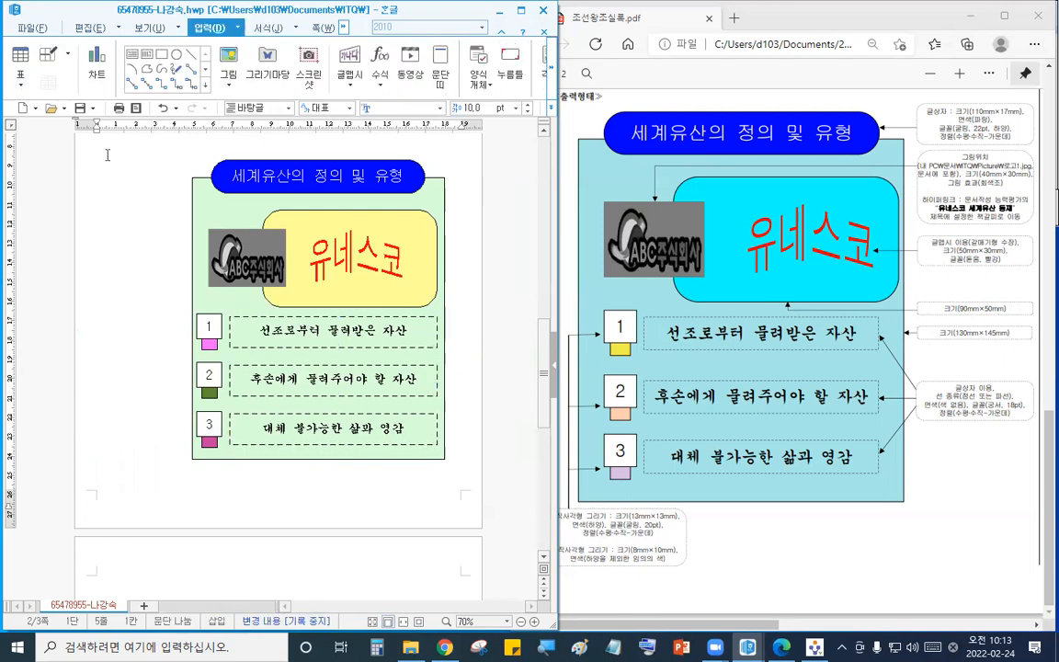
{"action": "scroll", "coordinate": [433, 354], "scroll_direction": "up", "scroll_amount": 2}
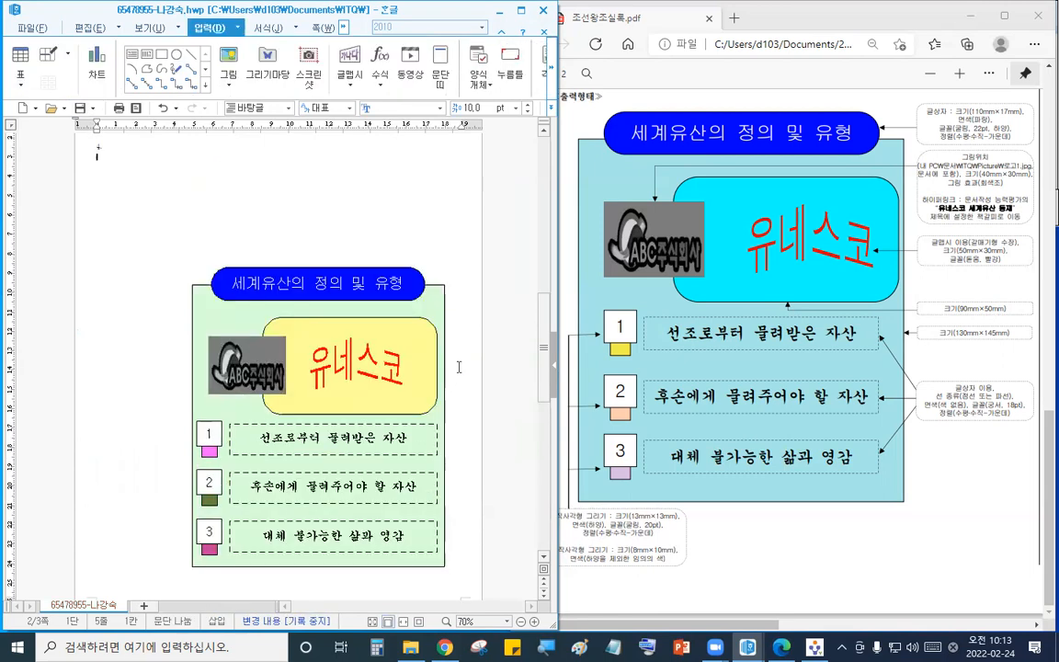
{"action": "scroll", "coordinate": [459, 368], "scroll_direction": "down", "scroll_amount": 3}
{"action": "scroll", "coordinate": [459, 368], "scroll_direction": "down", "scroll_amount": 3}
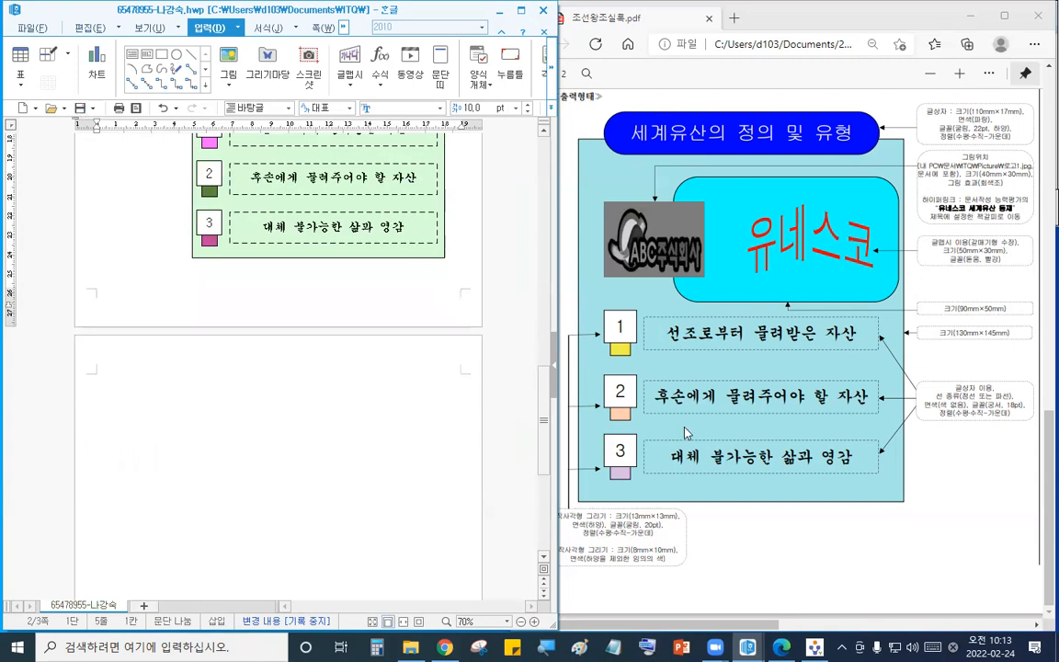
- Send the answer files to the supervisor PC through the exam program
{"action": "left_click", "coordinate": [981, 69]}
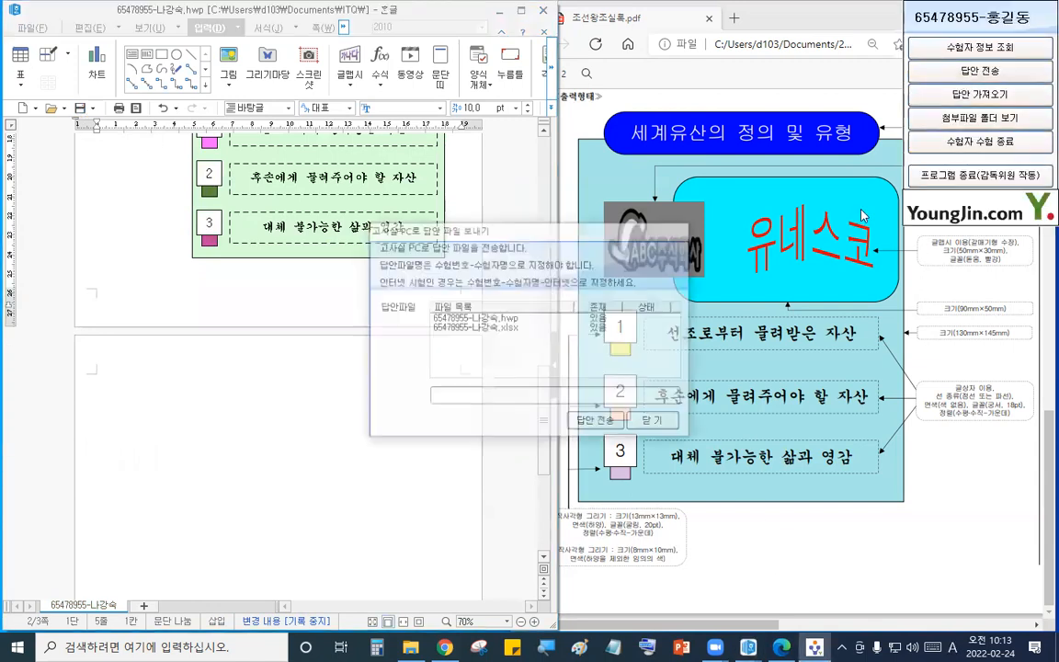
{"action": "left_click", "coordinate": [578, 422]}
{"action": "left_click", "coordinate": [341, 407]}
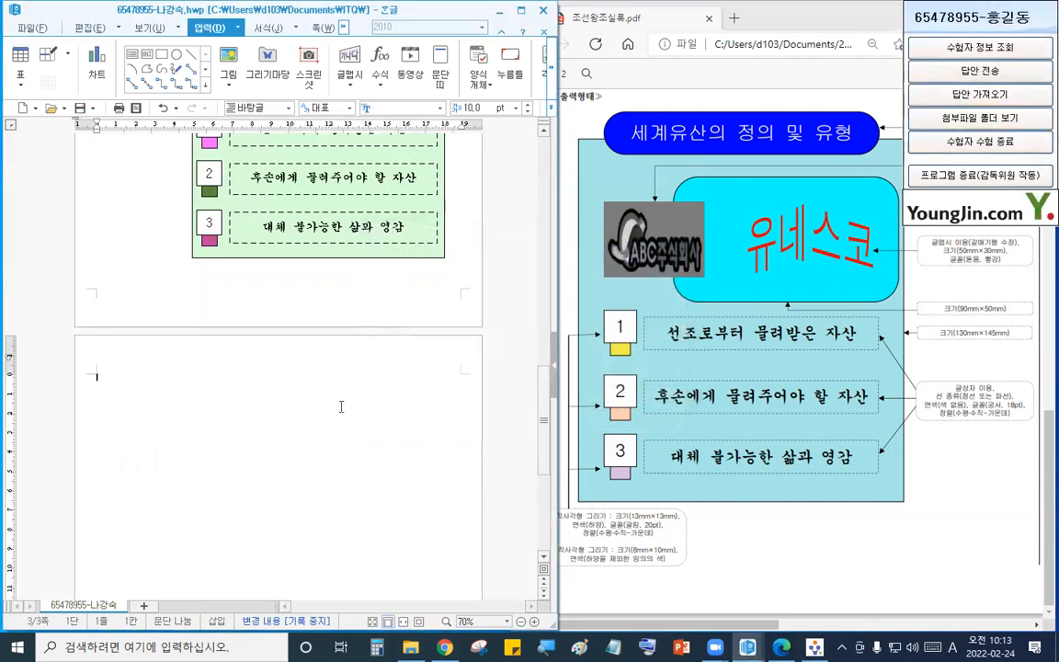
- Arrange the document window across the top of the screen and the PDF window below it
{"action": "left_click", "coordinate": [563, 244]}
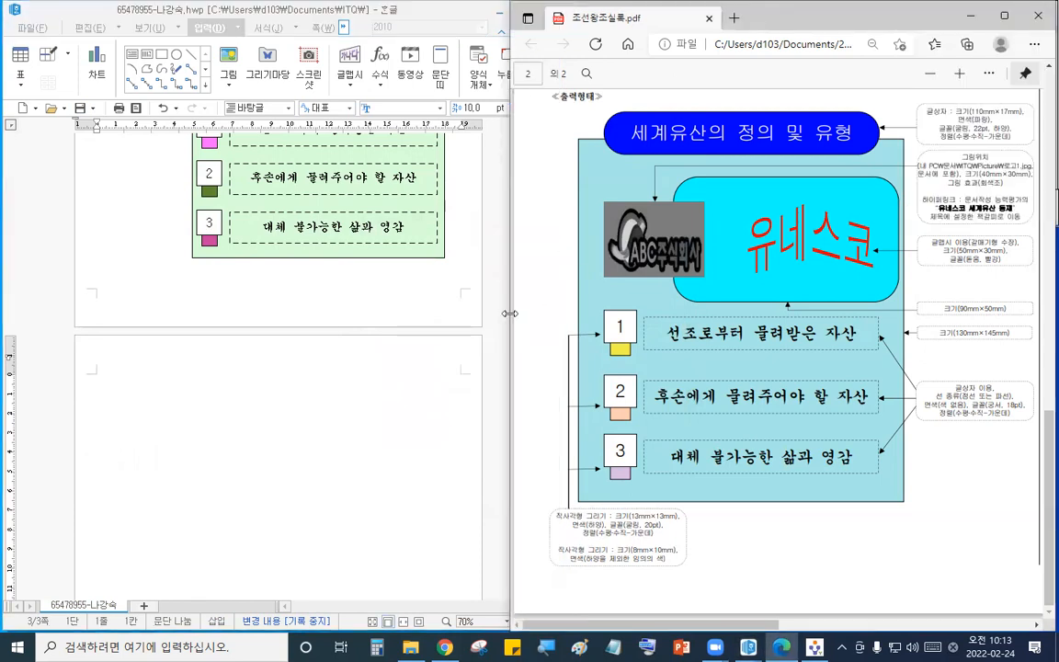
{"action": "left_click_drag", "start_coordinate": [510, 314], "coordinate": [0, 314]}
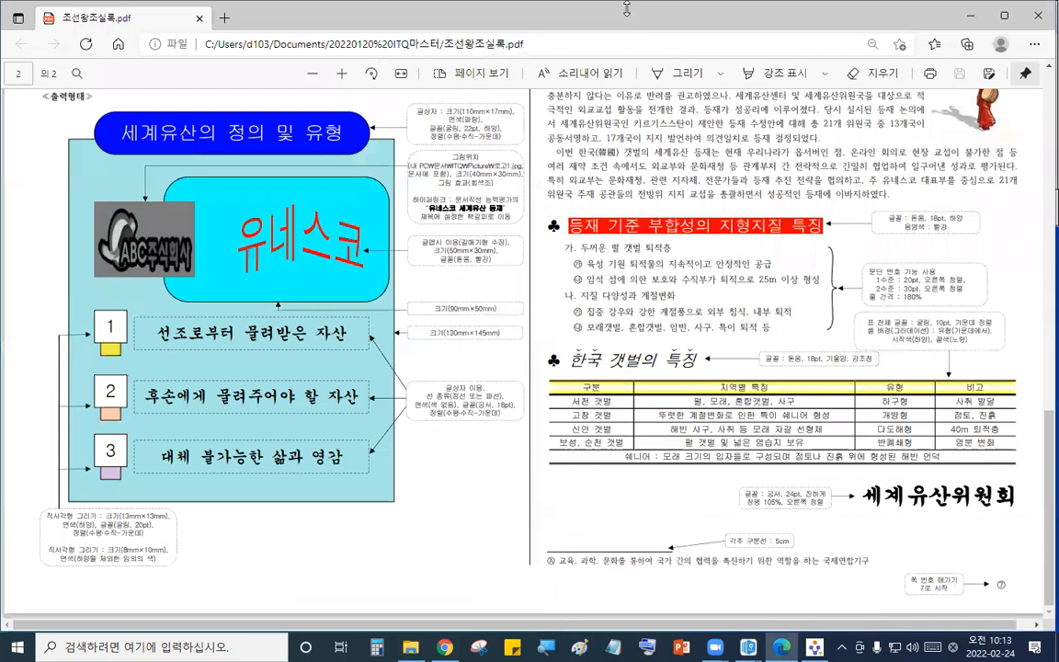
{"action": "left_click_drag", "start_coordinate": [627, 8], "coordinate": [627, 428]}
{"action": "left_click", "coordinate": [440, 362]}
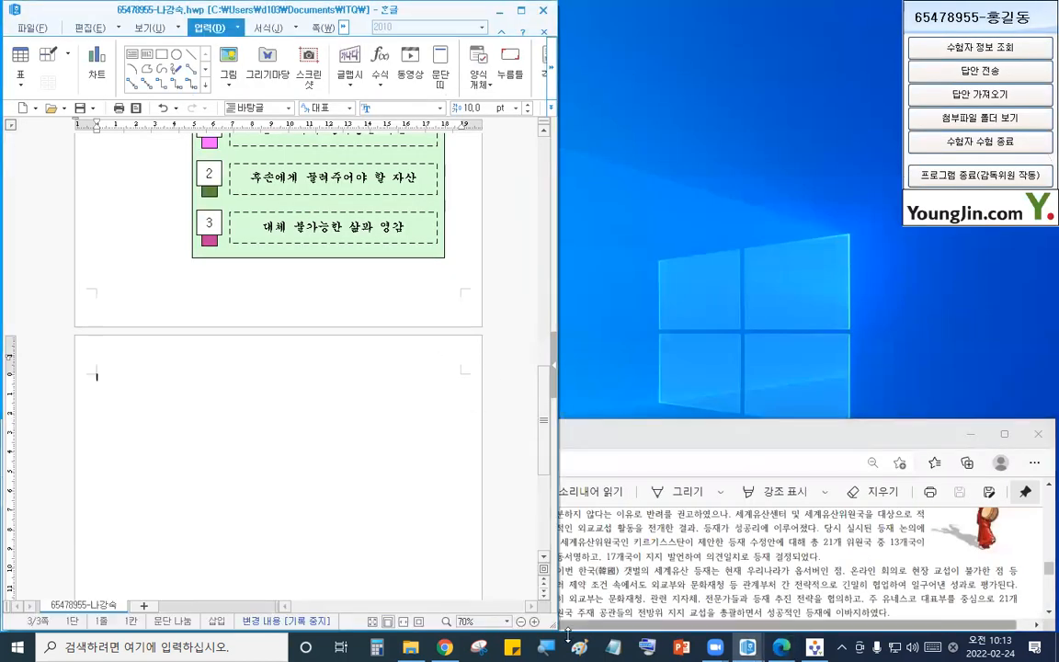
{"action": "left_click_drag", "start_coordinate": [560, 632], "coordinate": [1058, 497]}
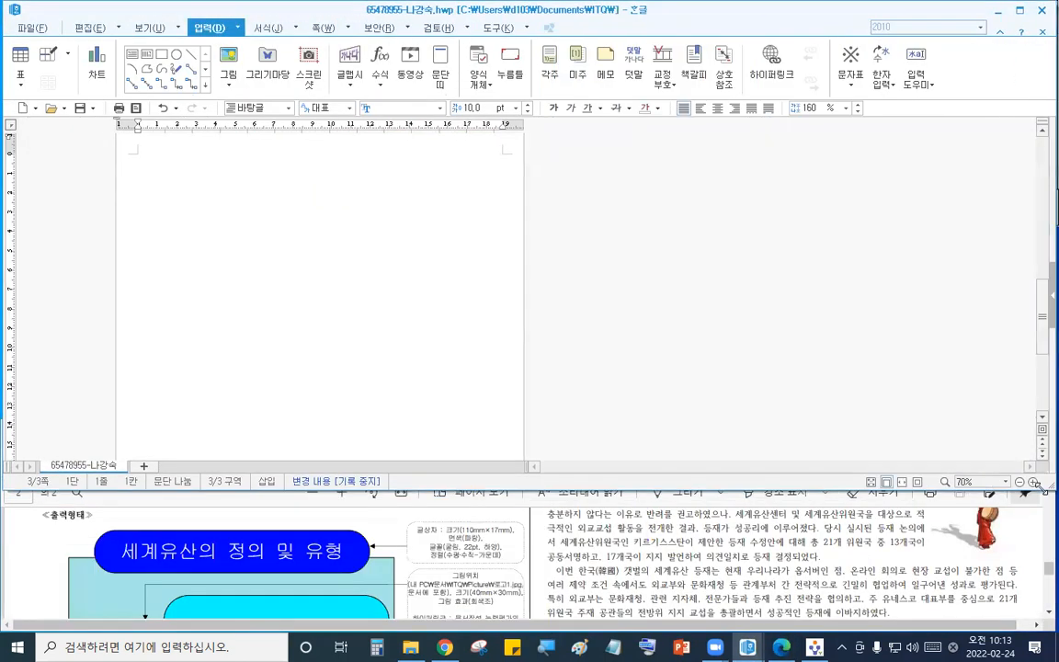
{"action": "left_click", "coordinate": [531, 633]}
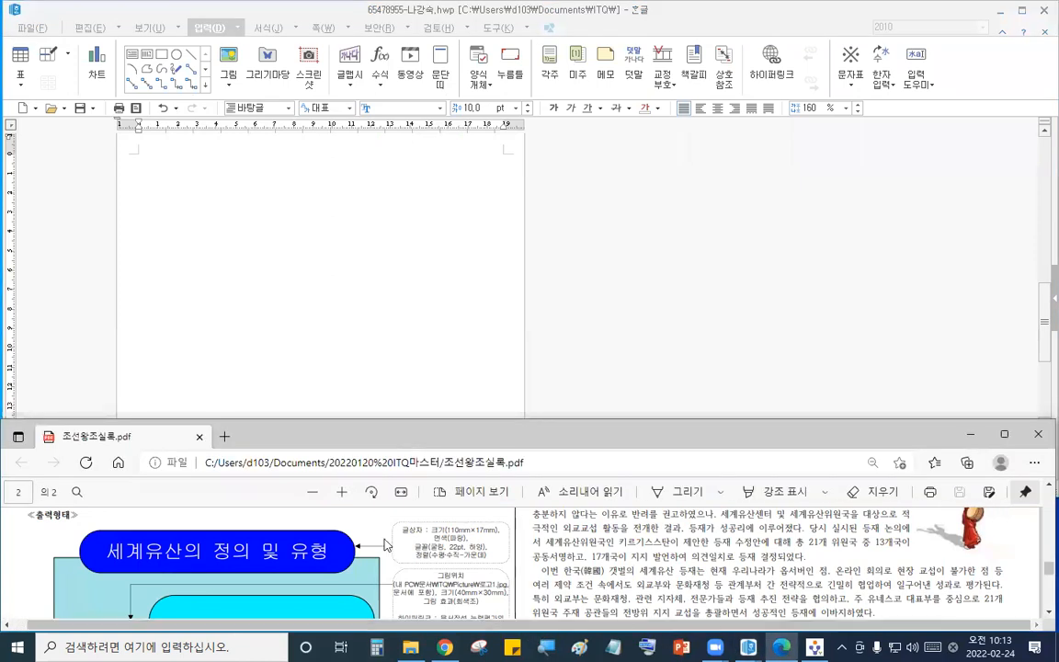
- Examine the header instructions of the document-writing page in the PDF at a larger zoom
{"action": "left_click", "coordinate": [342, 494]}
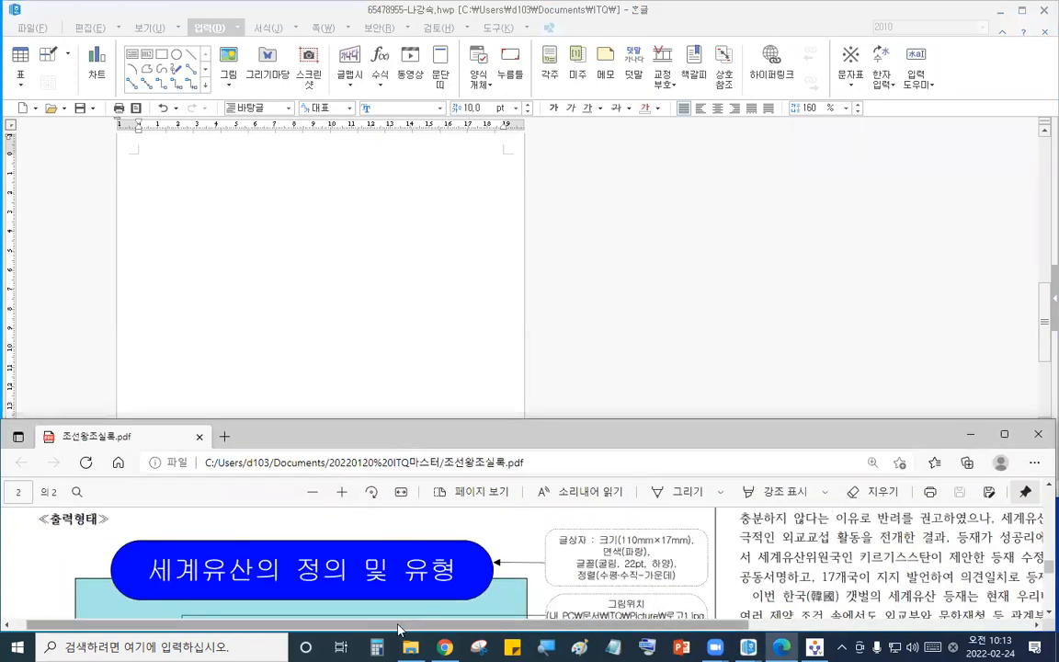
{"action": "scroll", "coordinate": [636, 596], "scroll_direction": "right", "scroll_amount": 5}
{"action": "scroll", "coordinate": [634, 597], "scroll_direction": "up", "scroll_amount": 5}
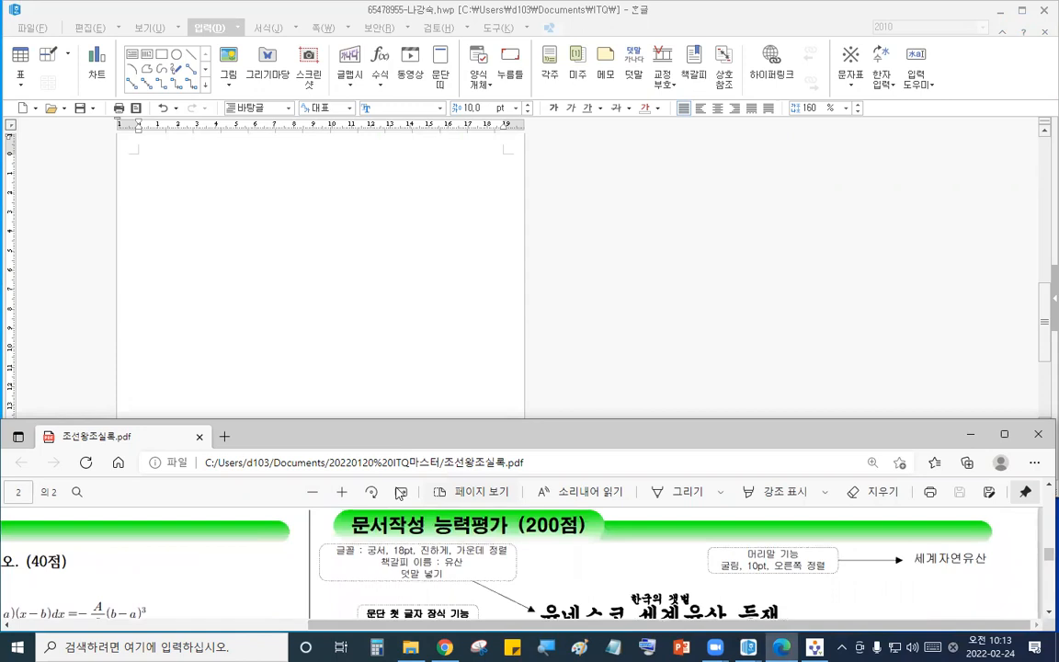
{"action": "left_click", "coordinate": [342, 493]}
{"action": "left_click", "coordinate": [342, 492]}
{"action": "left_click", "coordinate": [470, 309]}
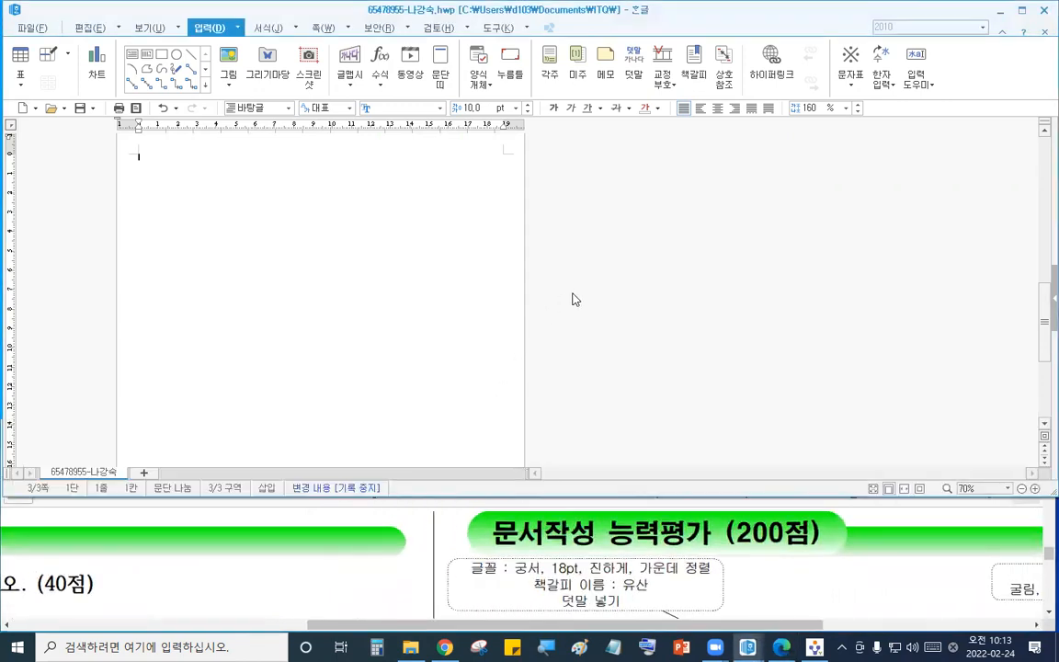
{"action": "left_click", "coordinate": [1034, 493]}
{"action": "left_click", "coordinate": [1034, 493]}
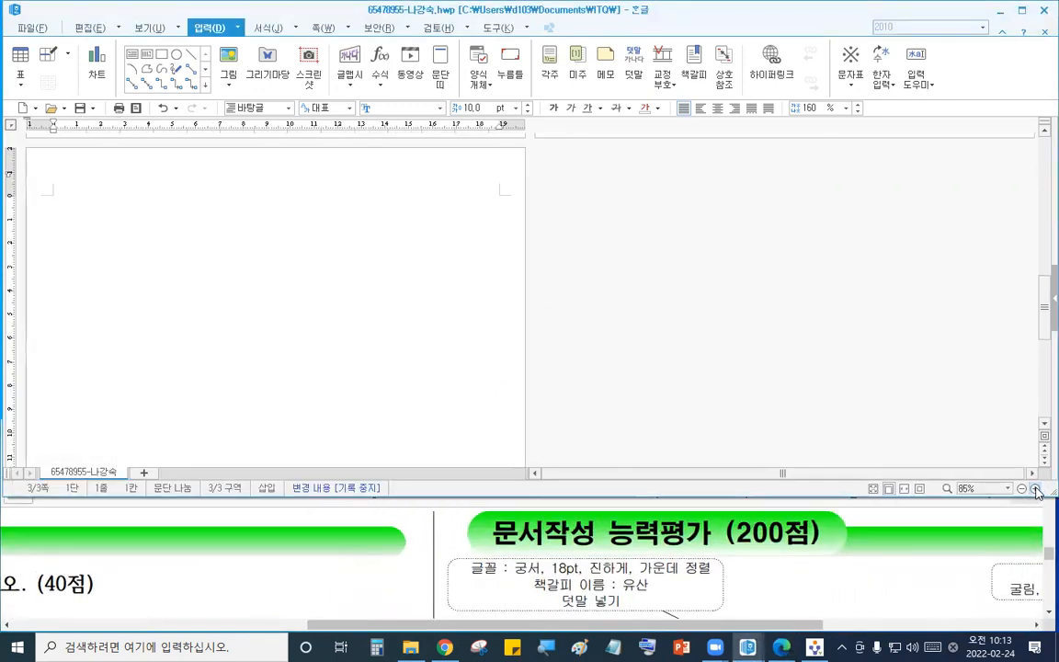
{"action": "left_click", "coordinate": [1035, 493]}
{"action": "scroll", "coordinate": [692, 324], "scroll_direction": "down", "scroll_amount": 3}
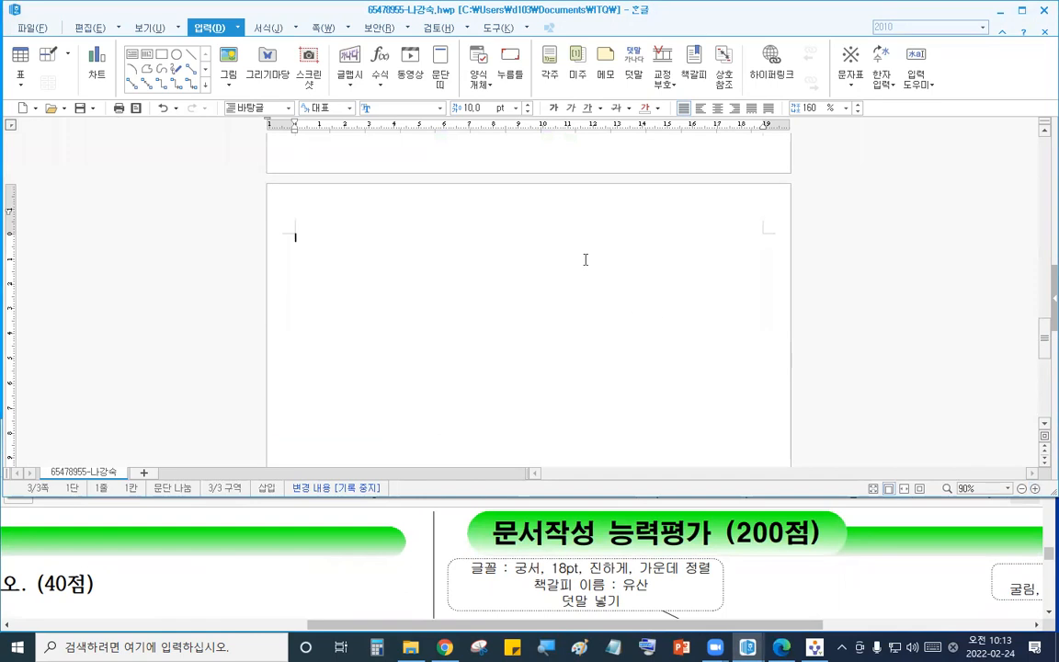
{"action": "left_click", "coordinate": [836, 614]}
{"action": "left_click_drag", "start_coordinate": [708, 627], "coordinate": [886, 635]}
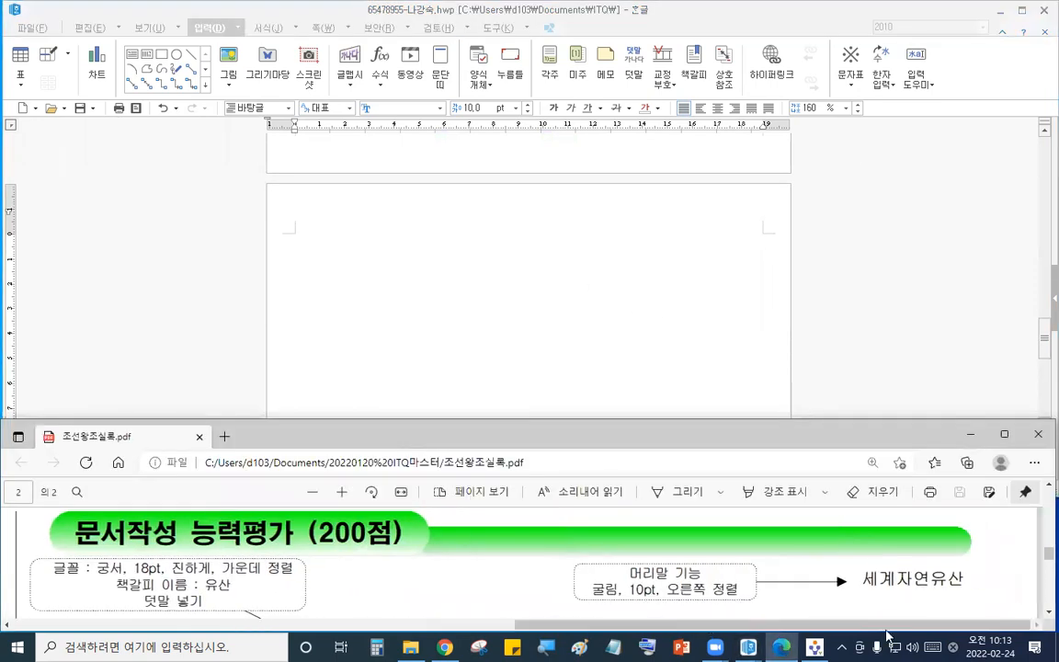
{"action": "scroll", "coordinate": [602, 555], "scroll_direction": "down", "scroll_amount": 1}
{"action": "left_click", "coordinate": [547, 339]}
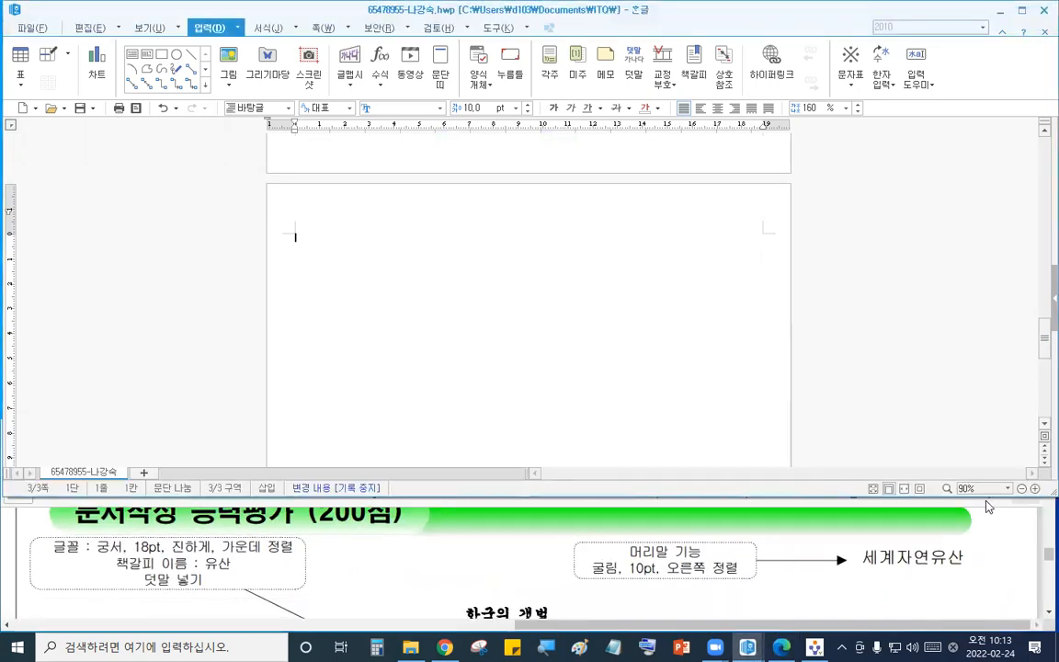
{"action": "left_click_drag", "start_coordinate": [1042, 494], "coordinate": [993, 485]}
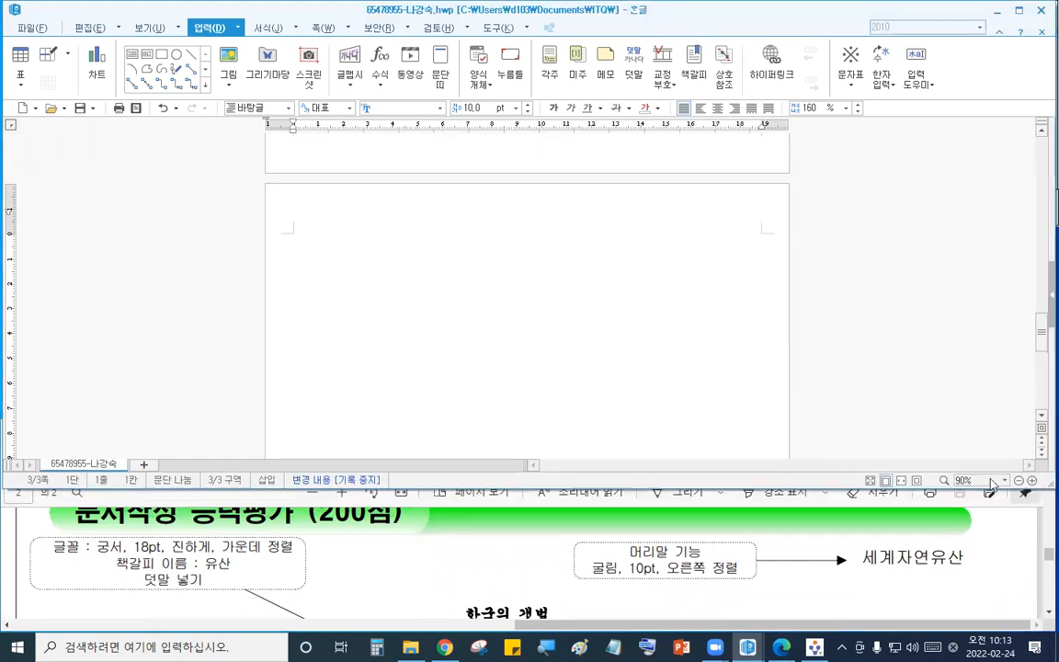
- Insert a header on both sides of the new page reading 세계자연유산
{"action": "left_click", "coordinate": [535, 581]}
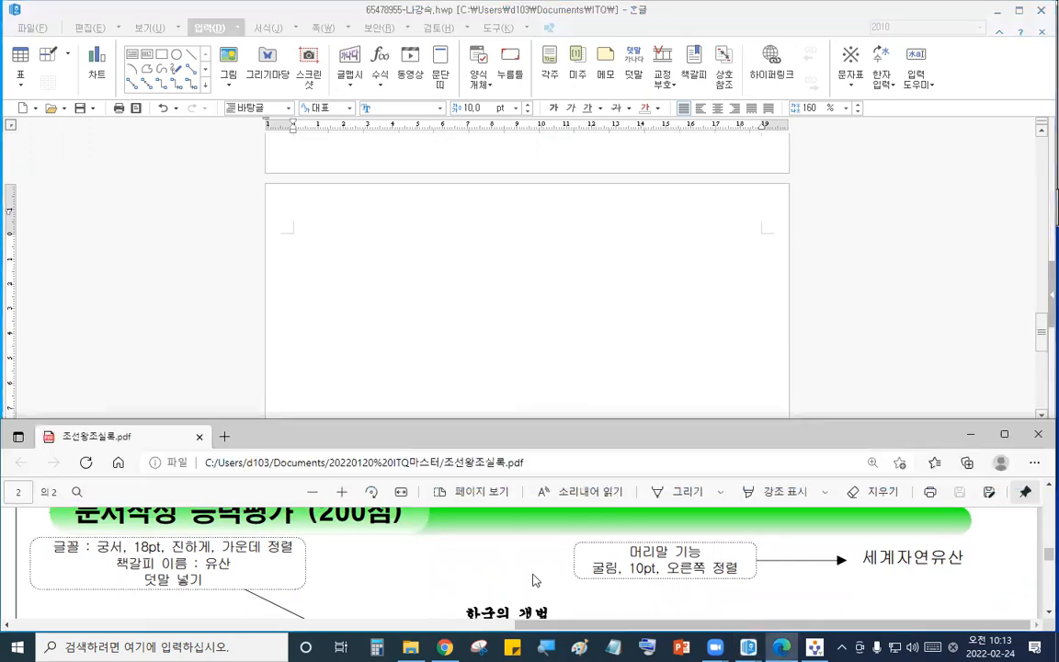
{"action": "left_click", "coordinate": [494, 244]}
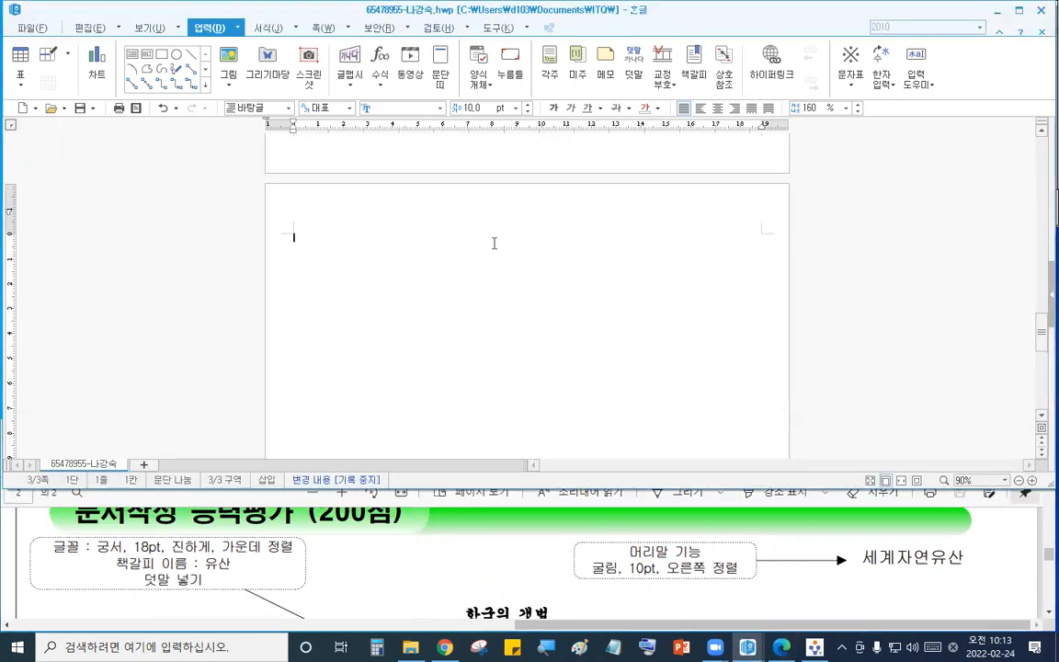
{"action": "left_click", "coordinate": [347, 31]}
{"action": "left_click", "coordinate": [322, 111]}
{"action": "left_click", "coordinate": [670, 145]}
{"action": "type", "text": "세"}
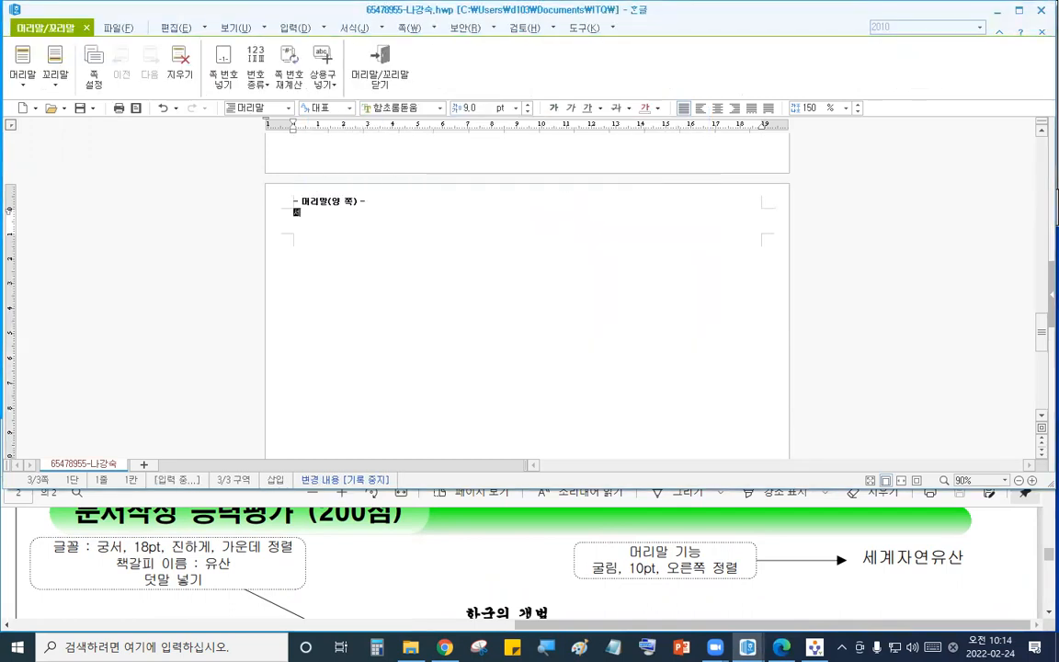
{"action": "type", "text": "계자연유산"}
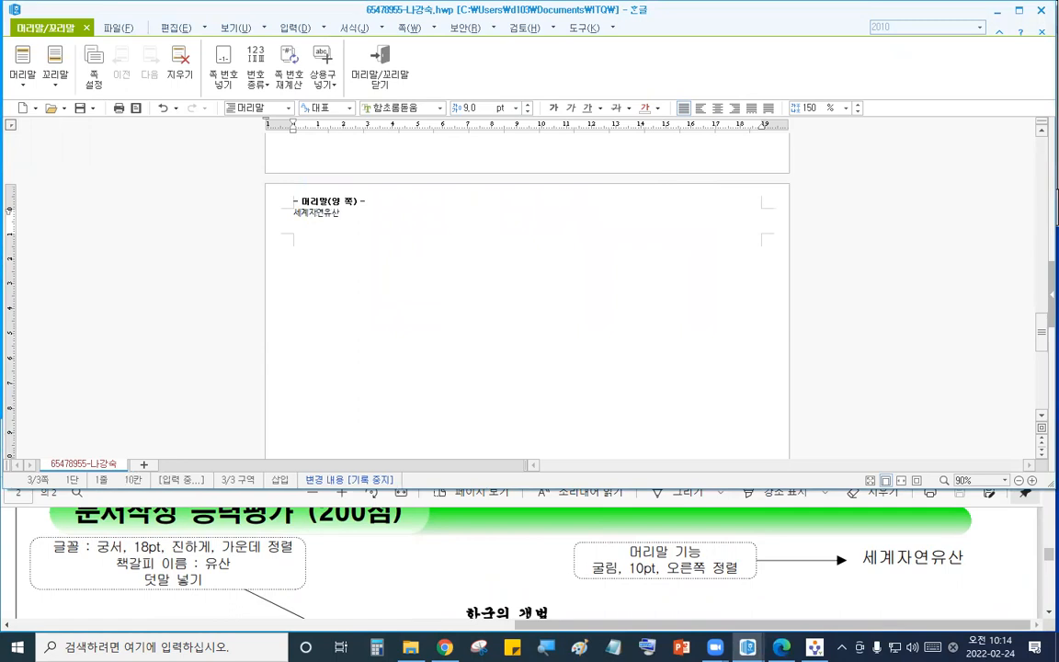
- Format the header text 세계자연유산 as 굴림 10 pt, right-aligned, and close header editing
{"action": "key", "text": "shift+Home"}
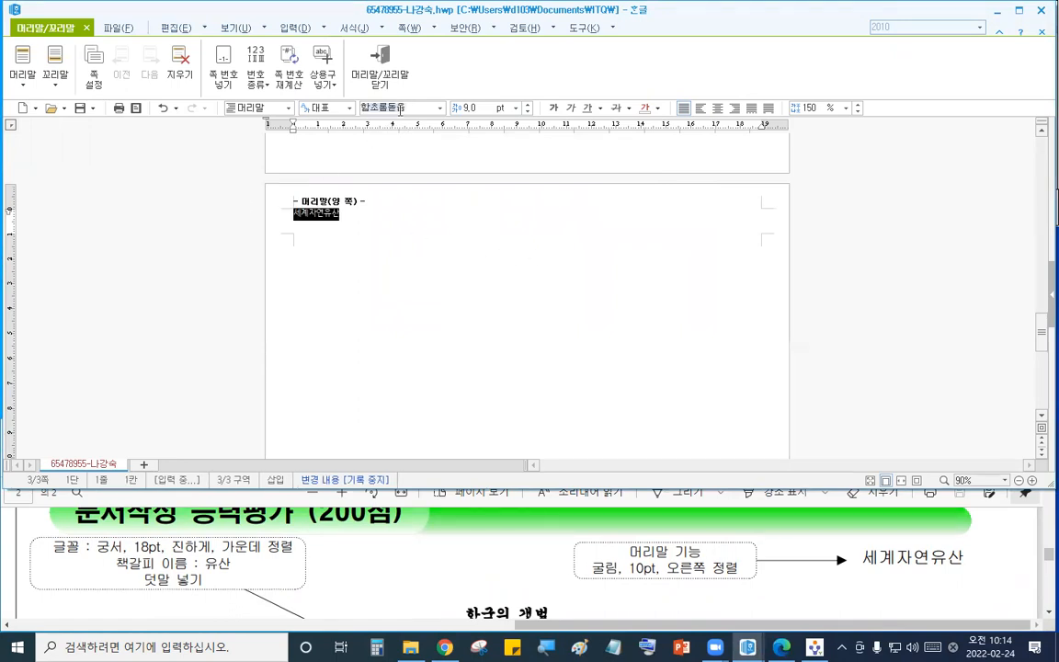
{"action": "left_click", "coordinate": [400, 108]}
{"action": "type", "text": "굴림"}
{"action": "key", "text": "Return"}
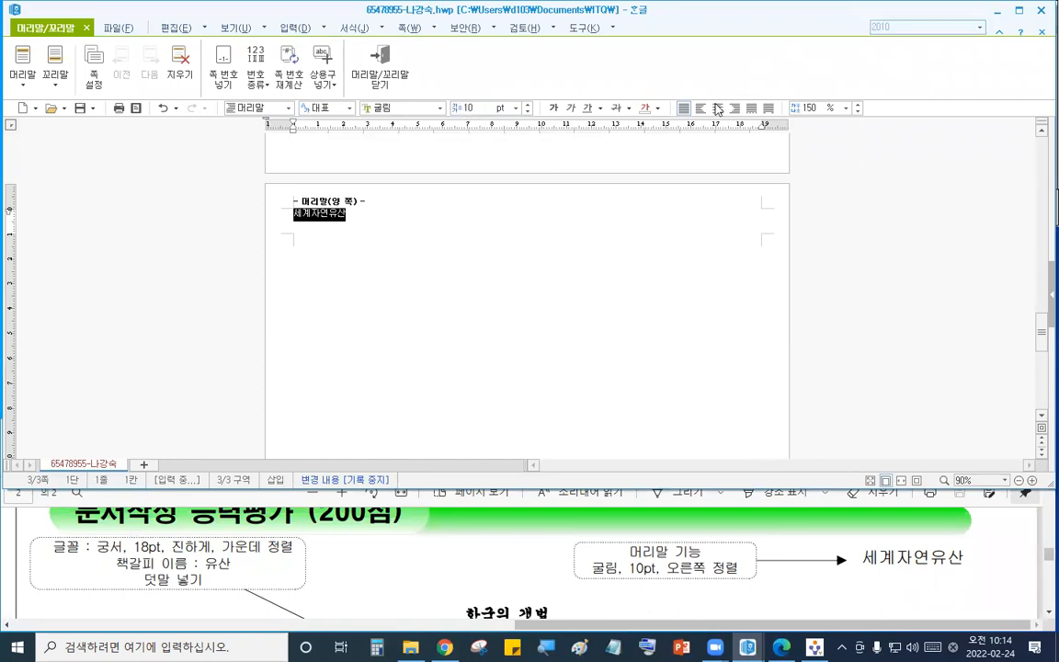
{"action": "key", "text": "ctrl+shift+r"}
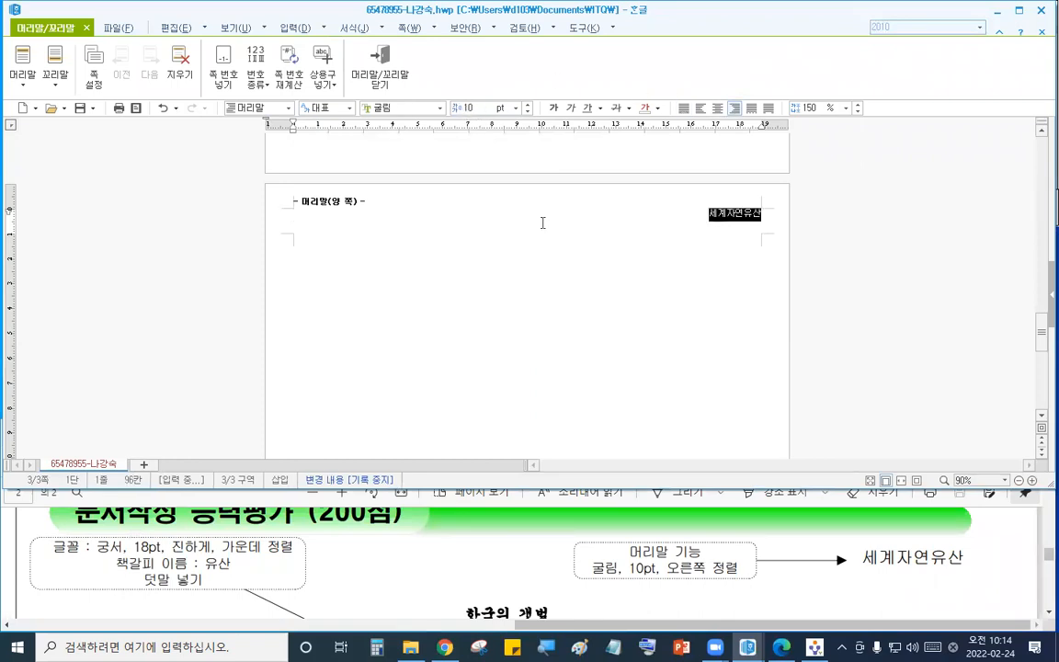
{"action": "left_click", "coordinate": [379, 74]}
- Type the title 유네스코 세계유산 등재 on the first line of the page body
{"action": "left_click", "coordinate": [520, 501]}
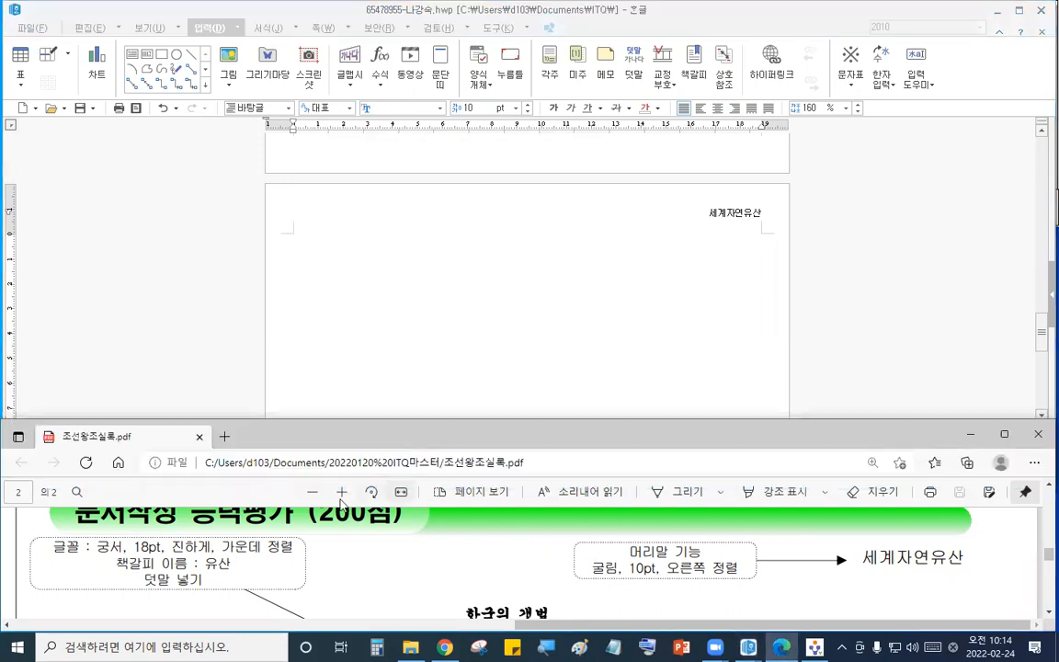
{"action": "left_click", "coordinate": [312, 497]}
{"action": "left_click", "coordinate": [312, 494]}
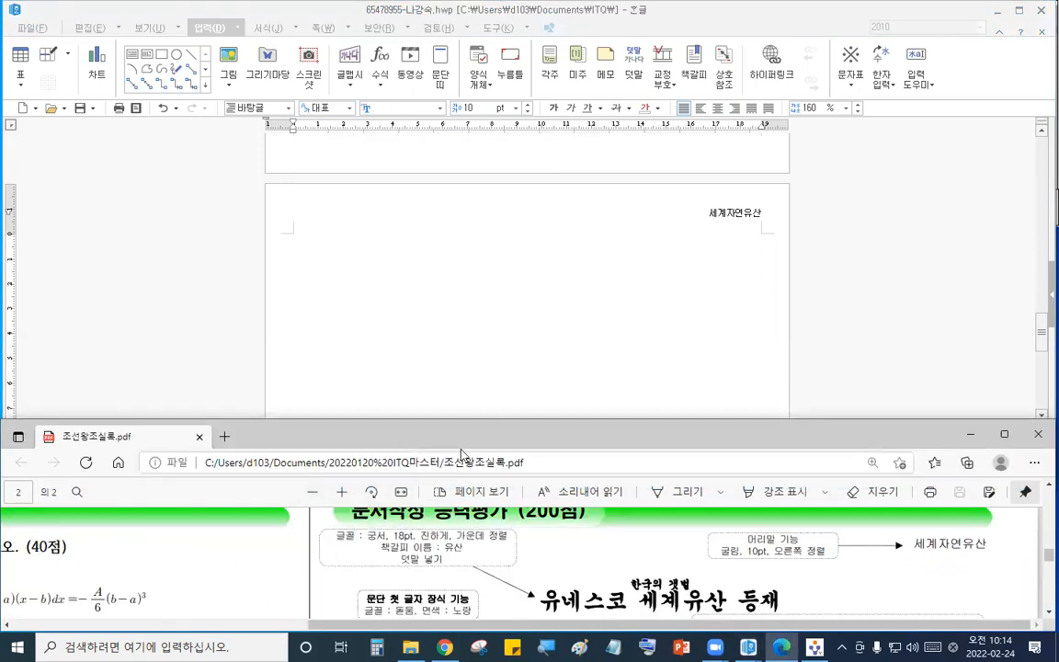
{"action": "left_click", "coordinate": [345, 495]}
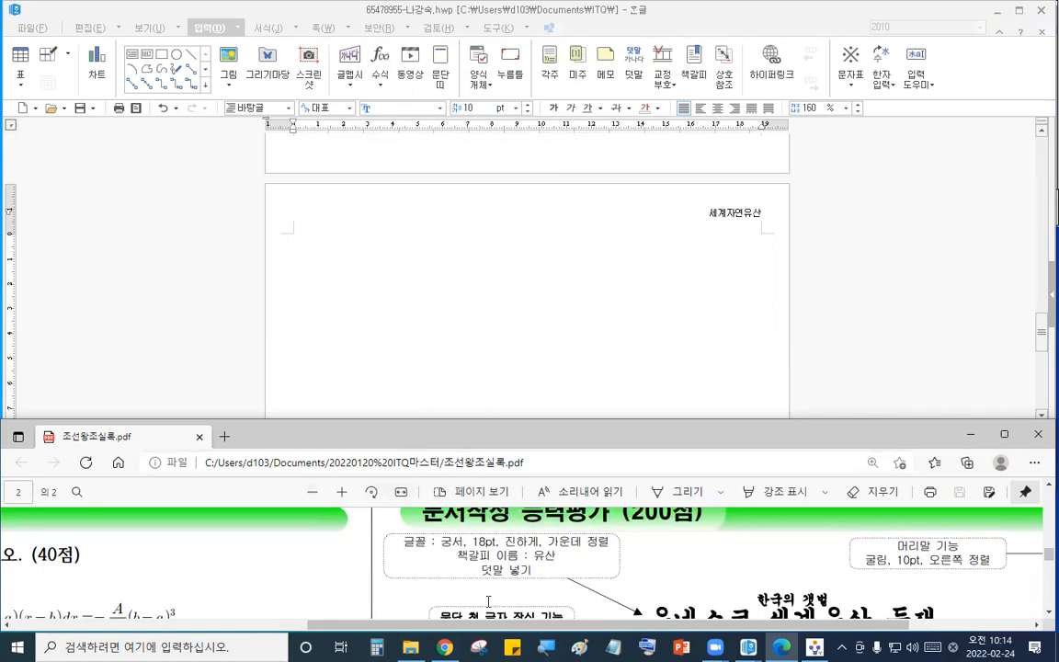
{"action": "scroll", "coordinate": [460, 570], "scroll_direction": "right", "scroll_amount": 5}
{"action": "left_click", "coordinate": [441, 301]}
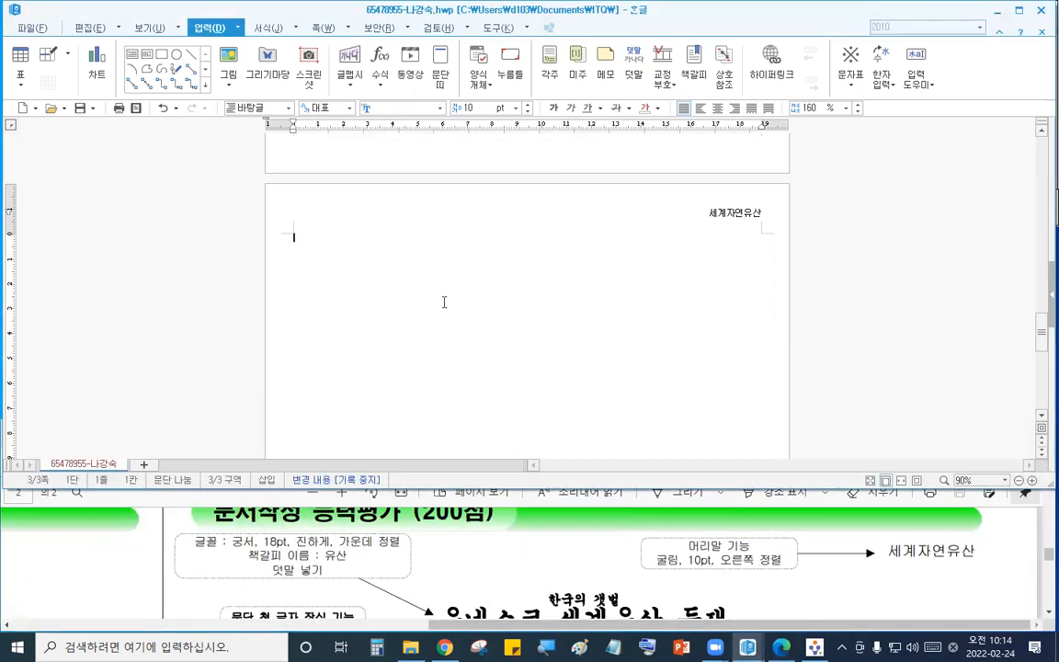
{"action": "left_click", "coordinate": [590, 545]}
{"action": "scroll", "coordinate": [589, 544], "scroll_direction": "down", "scroll_amount": 1}
{"action": "left_click", "coordinate": [390, 248]}
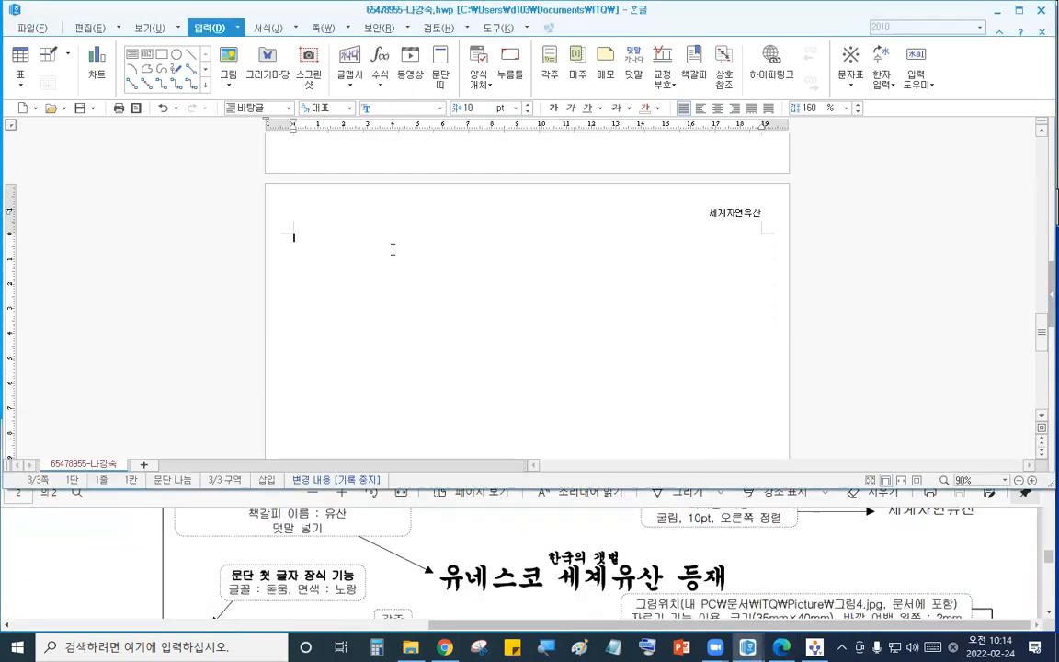
{"action": "type", "text": "유네스코"}
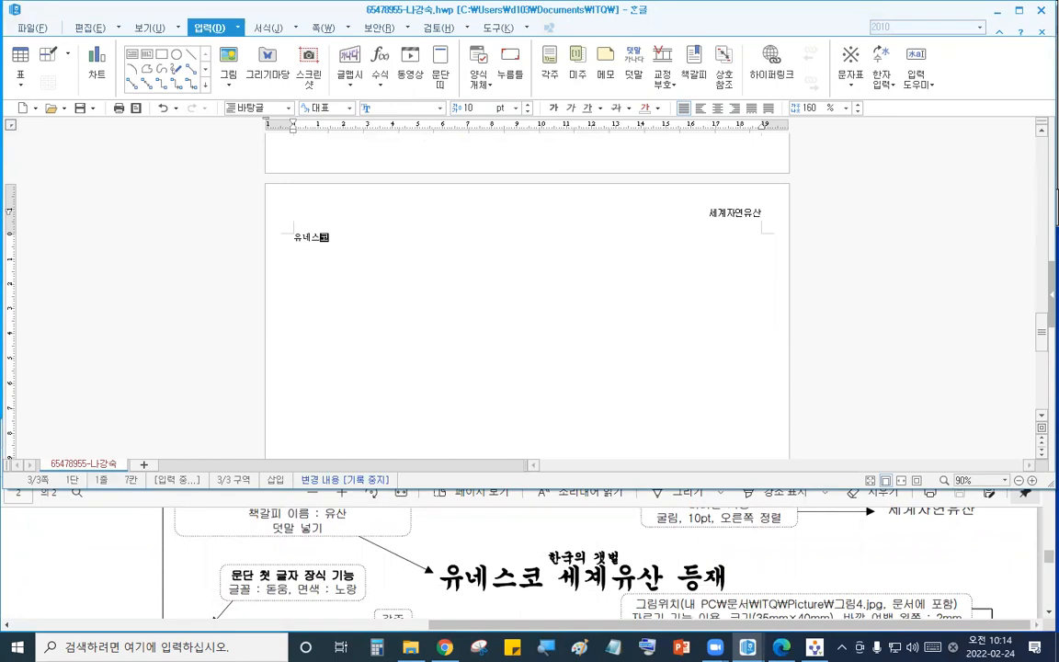
{"action": "type", "text": " 세계유산 "}
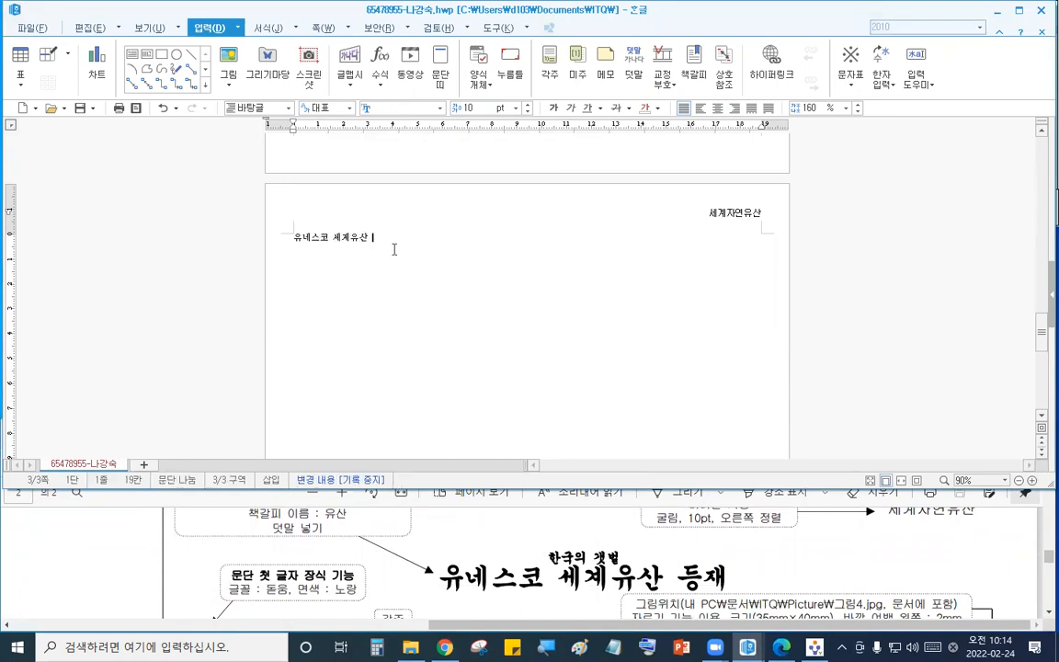
{"action": "type", "text": "등재"}
- Format the title as 궁서 18 pt, bold and centered
{"action": "left_click_drag", "start_coordinate": [402, 241], "coordinate": [293, 237]}
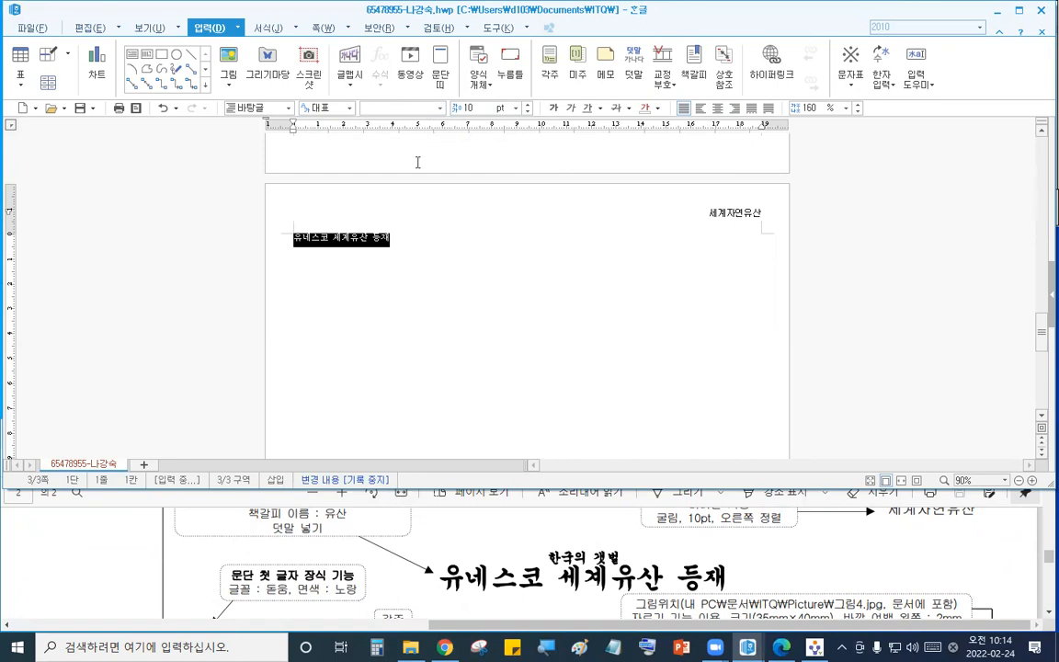
{"action": "left_click", "coordinate": [558, 574]}
{"action": "scroll", "coordinate": [558, 574], "scroll_direction": "up", "scroll_amount": 1}
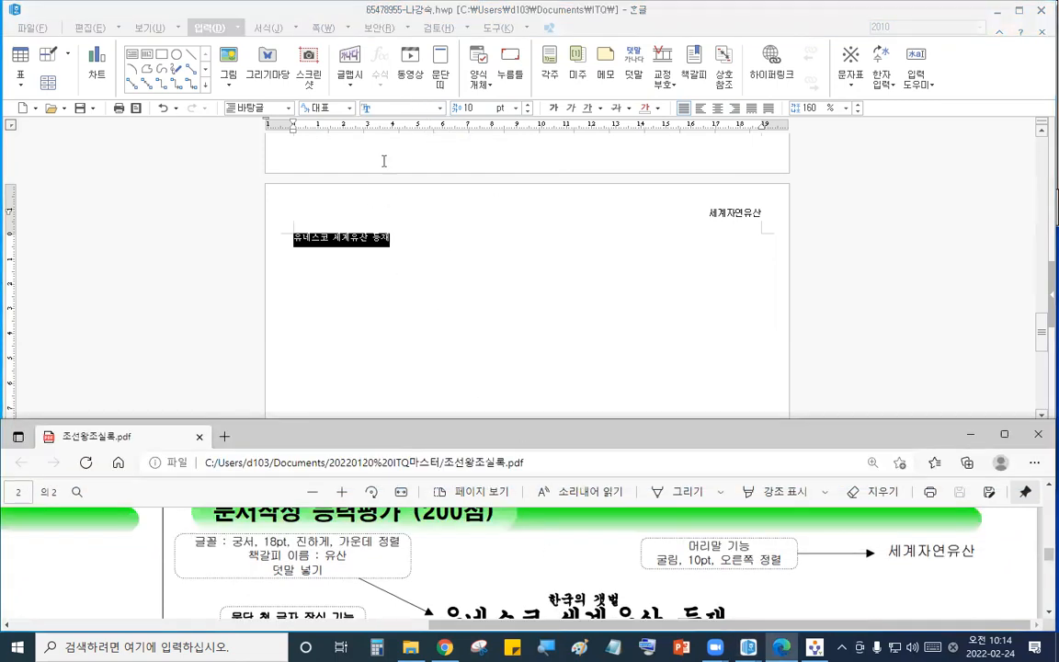
{"action": "left_click", "coordinate": [403, 108]}
{"action": "type", "text": "궁서"}
{"action": "key", "text": "Return"}
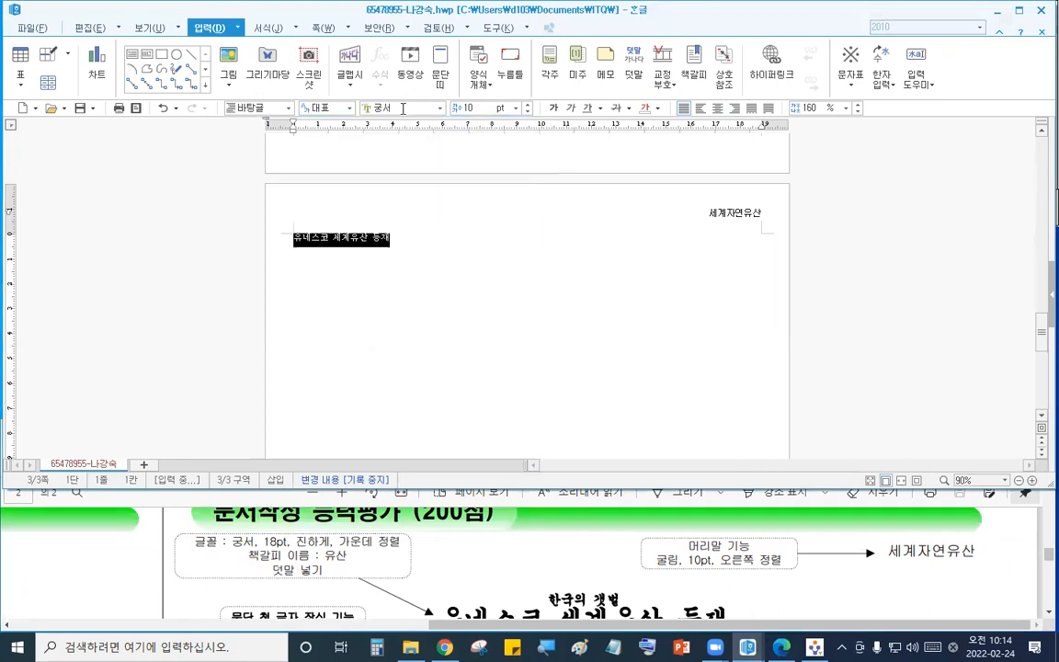
{"action": "left_click", "coordinate": [468, 107]}
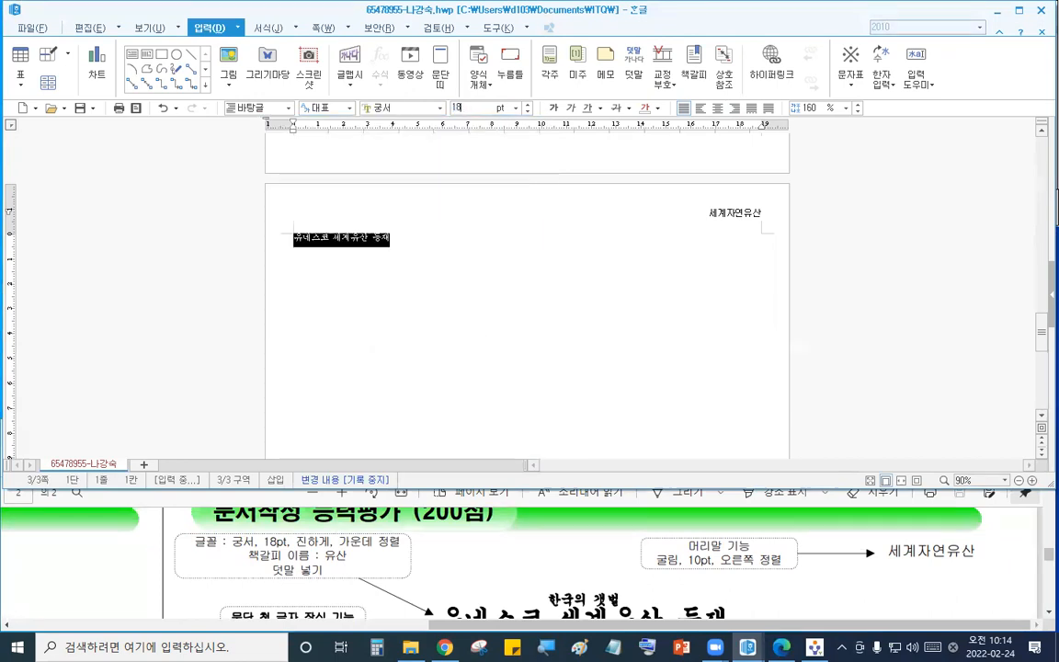
{"action": "key", "text": "Return"}
{"action": "left_click", "coordinate": [552, 107]}
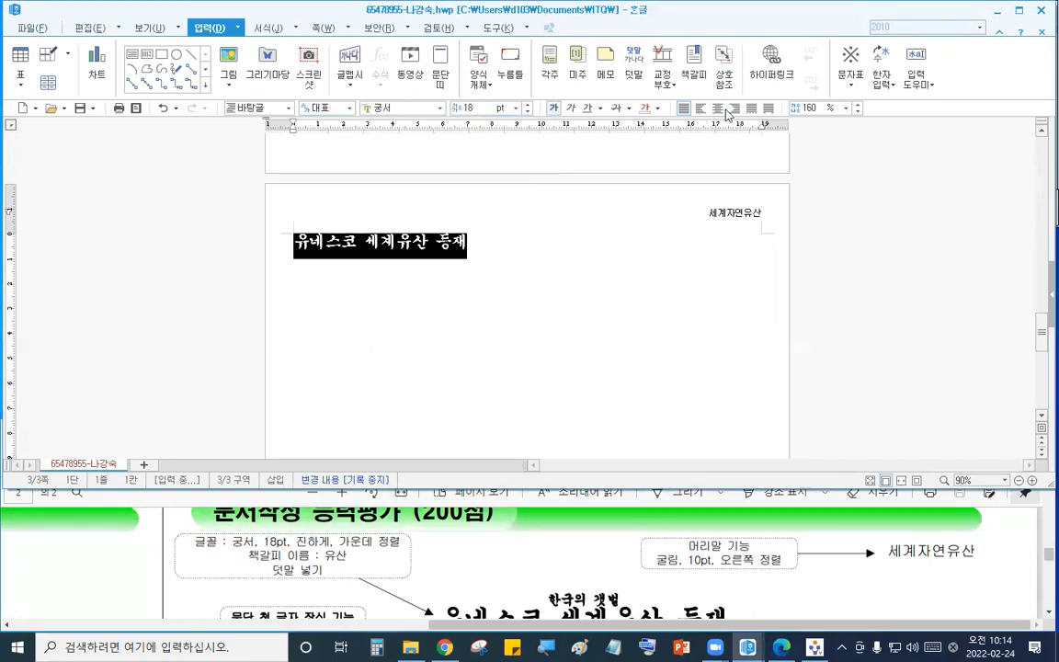
{"action": "left_click", "coordinate": [719, 108]}
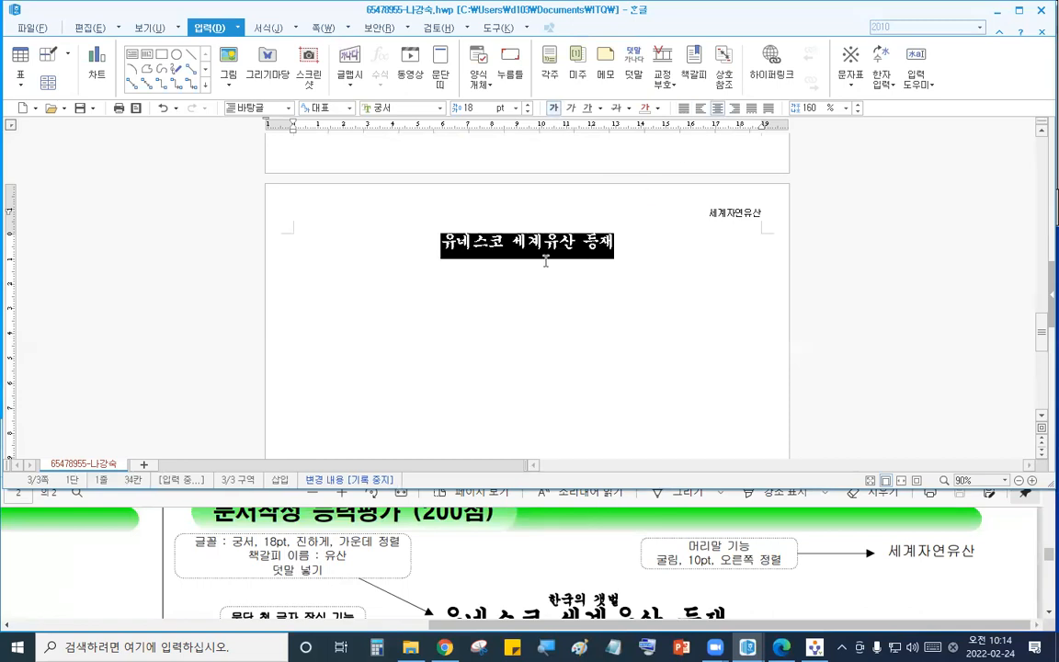
- Add the 덧말 한국의 갯벌 to the title and start a new paragraph below it
{"action": "left_click", "coordinate": [209, 27]}
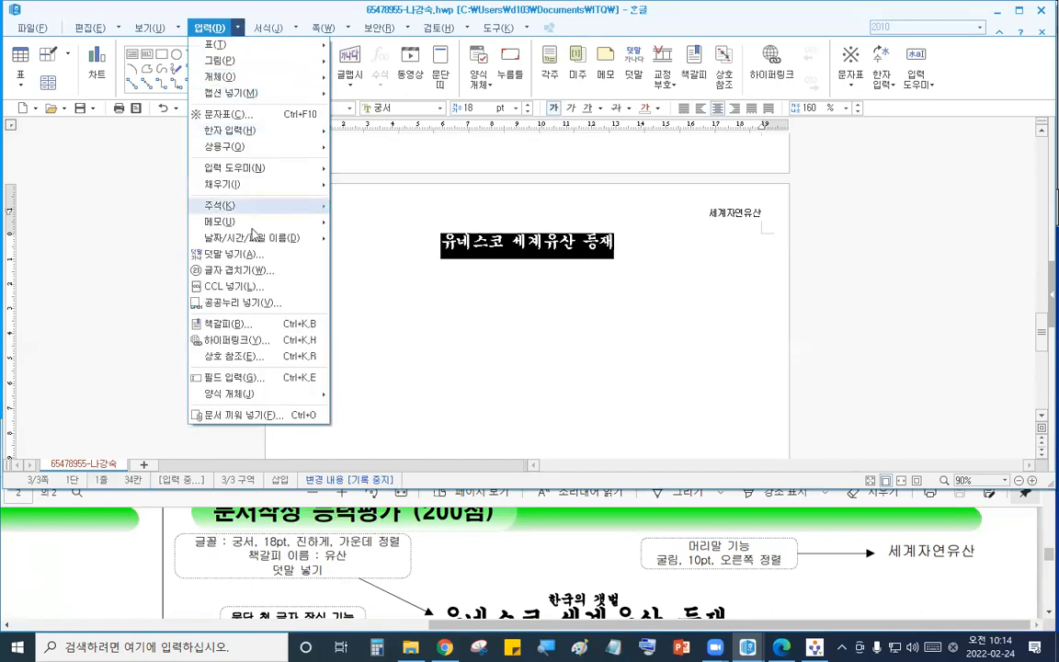
{"action": "left_click", "coordinate": [284, 261]}
{"action": "type", "text": "한국의 갯벌"}
{"action": "left_click", "coordinate": [617, 193]}
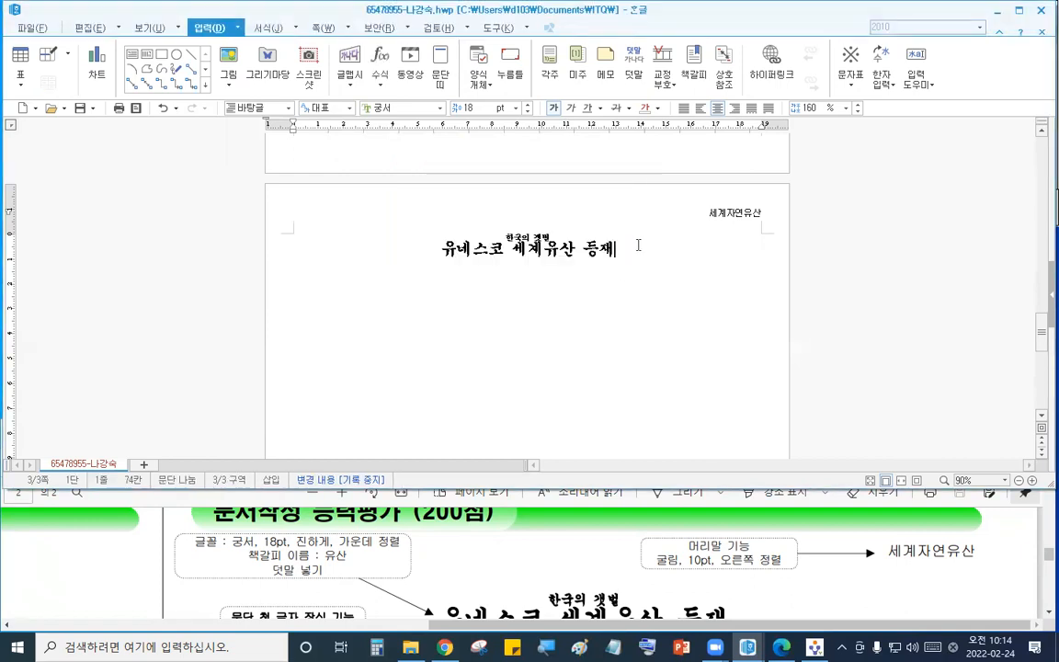
{"action": "key", "text": "Return"}
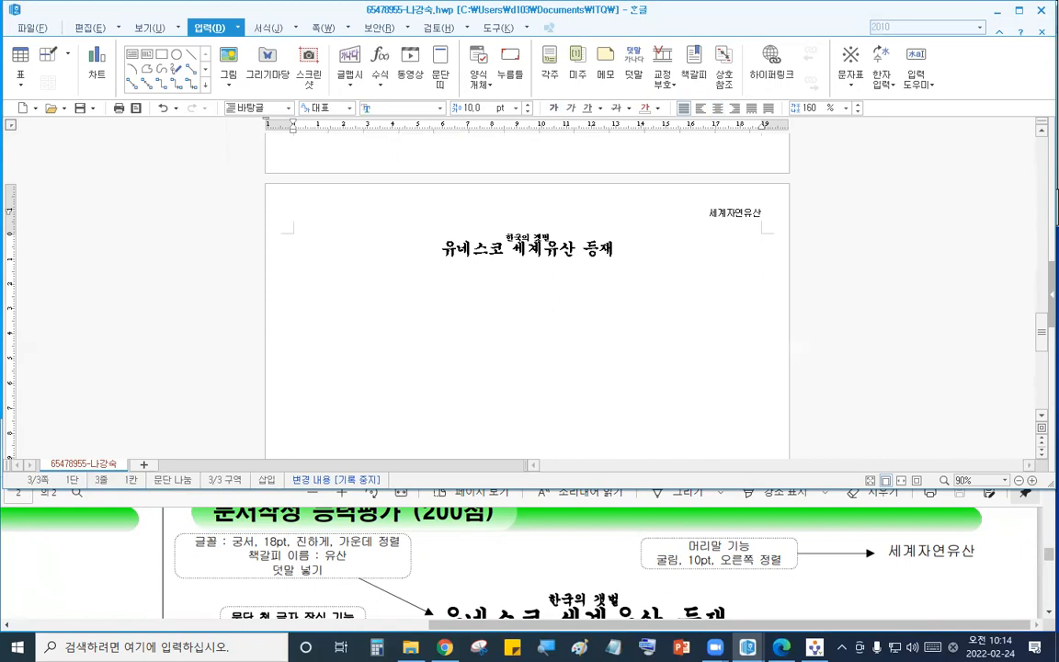
- Type the body line 제44차 유네스코 등재 and start a new line
{"action": "left_click", "coordinate": [581, 562]}
{"action": "scroll", "coordinate": [589, 571], "scroll_direction": "left", "scroll_amount": 3}
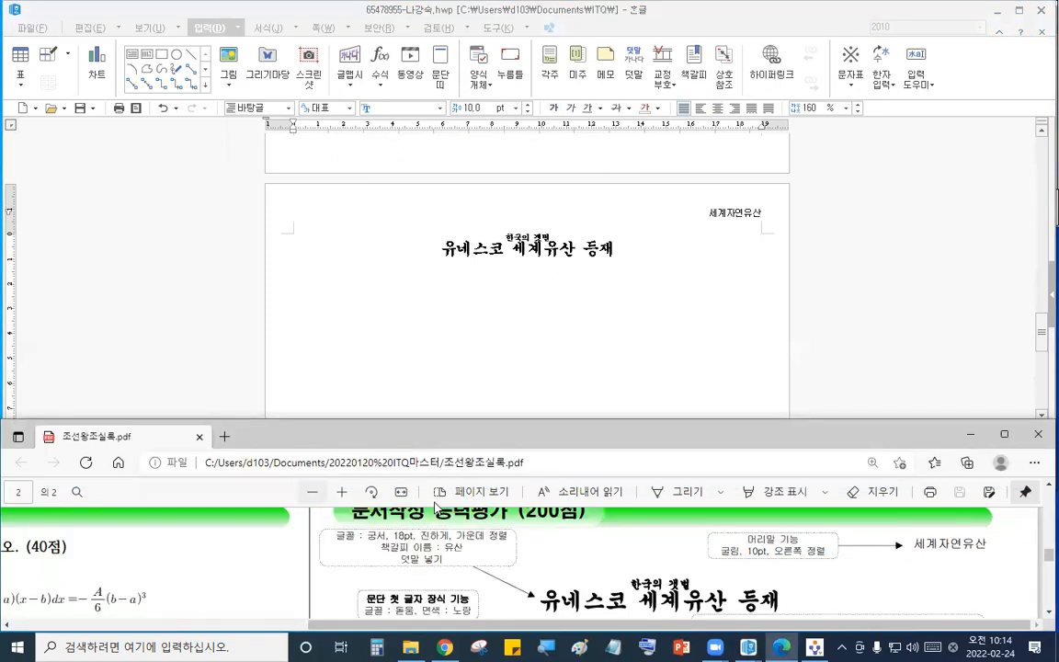
{"action": "scroll", "coordinate": [592, 581], "scroll_direction": "down", "scroll_amount": 1}
{"action": "scroll", "coordinate": [593, 581], "scroll_direction": "down", "scroll_amount": 3}
{"action": "left_click", "coordinate": [409, 305]}
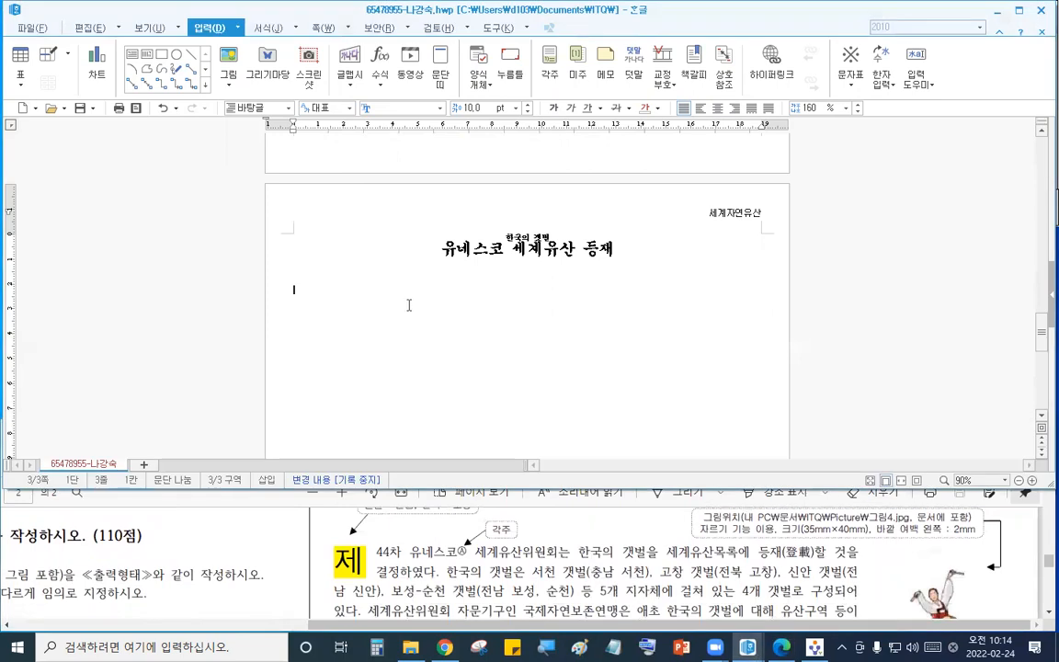
{"action": "type", "text": "제44차 유네"}
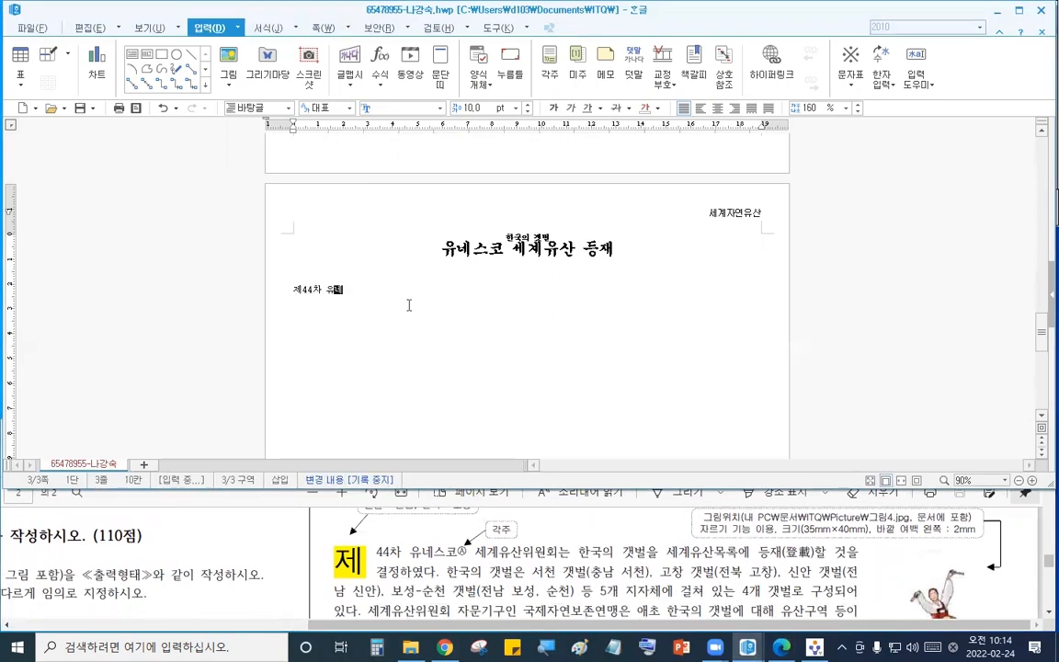
{"action": "type", "text": "스크"}
{"action": "key", "text": "BackSpace"}
{"action": "key", "text": "BackSpace"}
{"action": "key", "text": "BackSpace"}
{"action": "type", "text": "슼"}
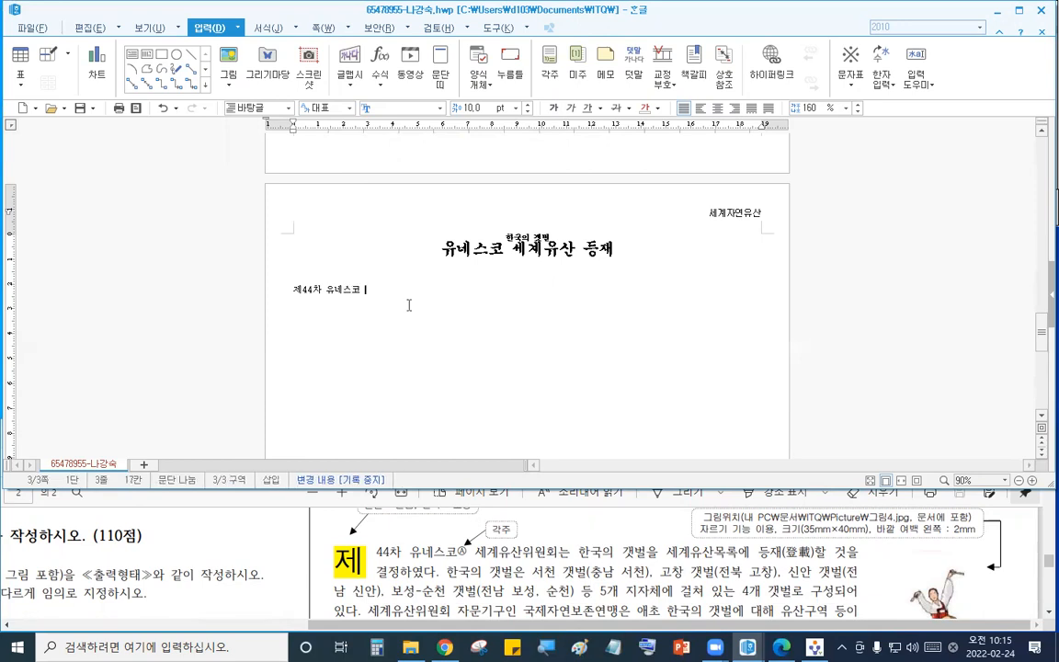
{"action": "type", "text": " 등ㅈ"}
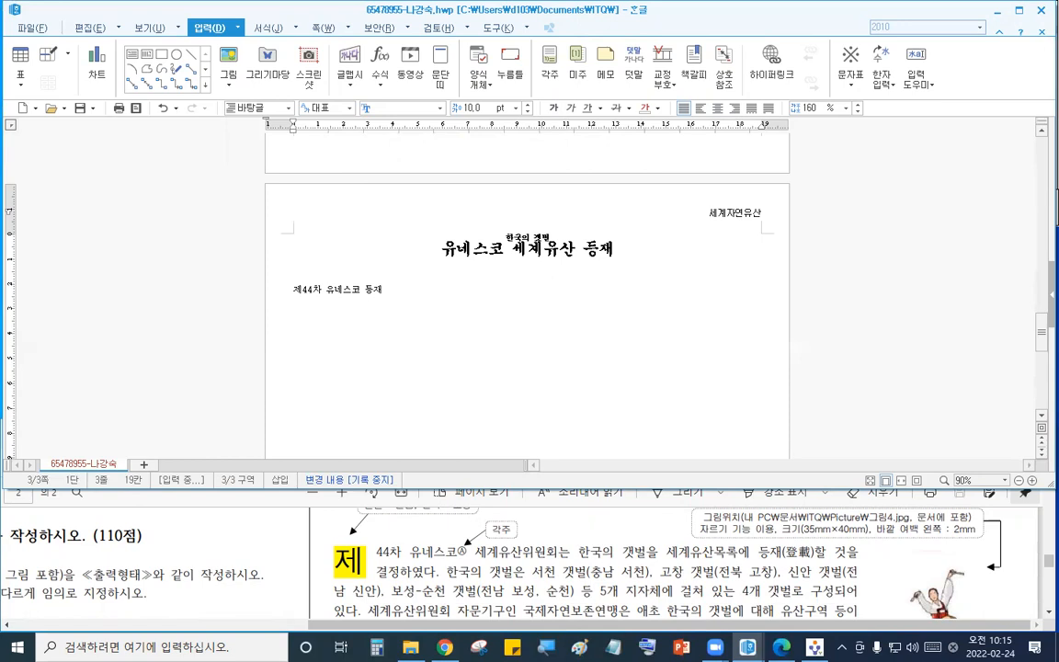
{"action": "key", "text": "Return"}
- Type the next body line 이번 한국 갯벌의 and start a new line
{"action": "scroll", "coordinate": [602, 582], "scroll_direction": "down", "scroll_amount": 3}
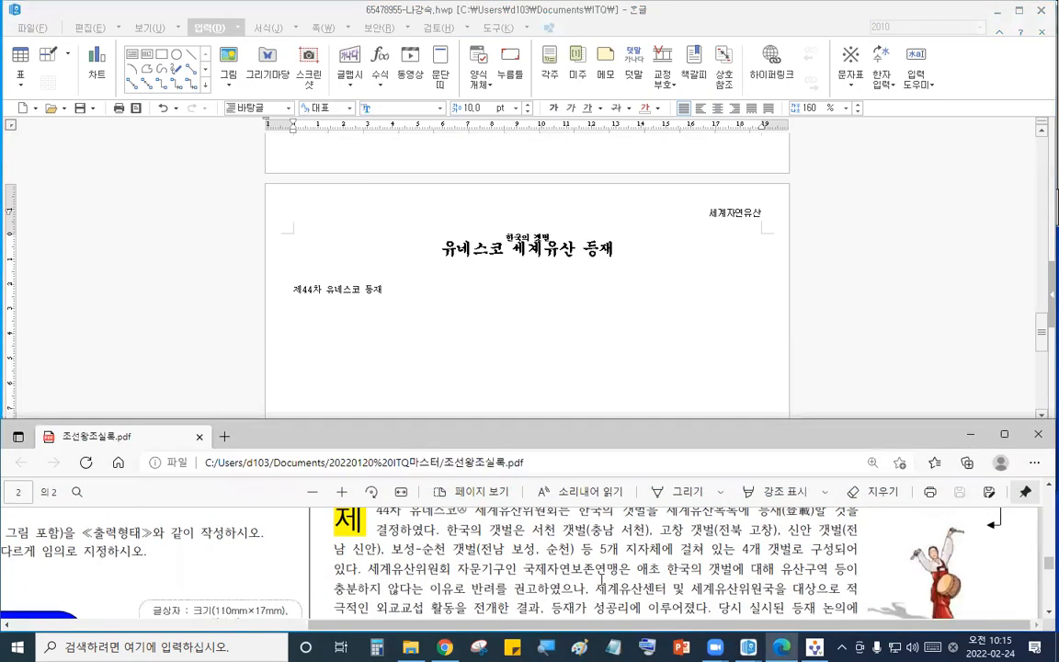
{"action": "left_click", "coordinate": [372, 330]}
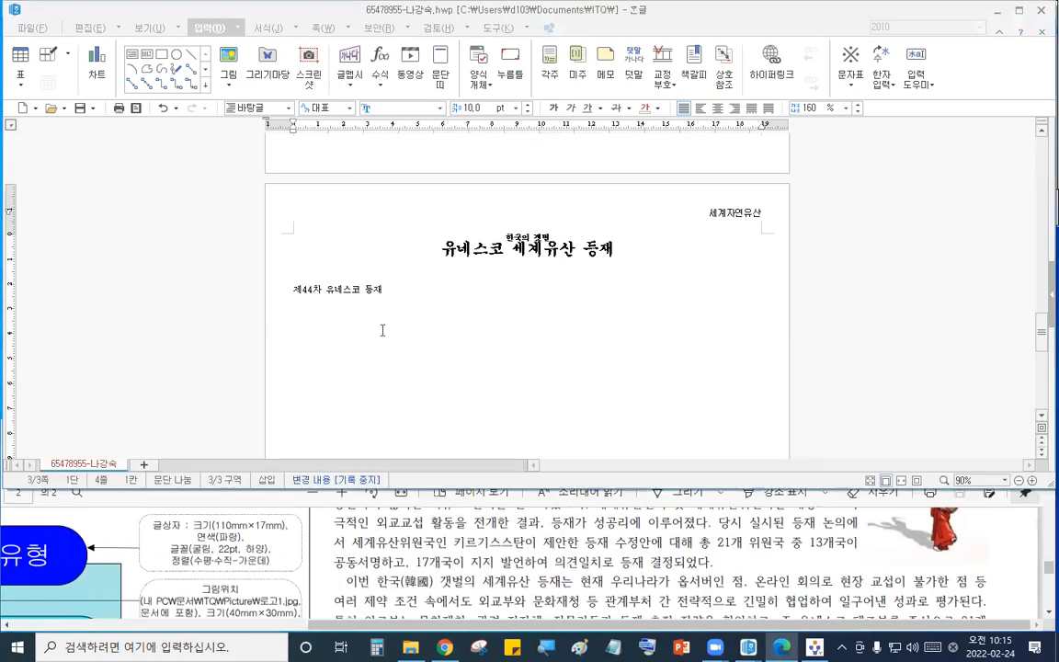
{"action": "type", "text": "이번 한국 갯"}
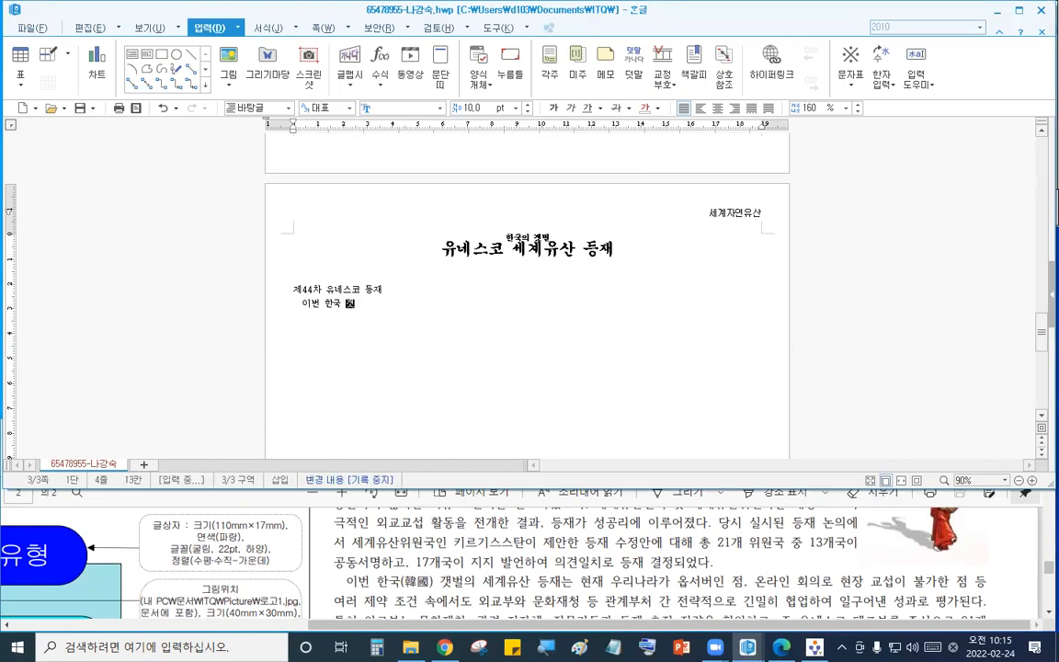
{"action": "type", "text": "벌의"}
{"action": "key", "text": "Return"}
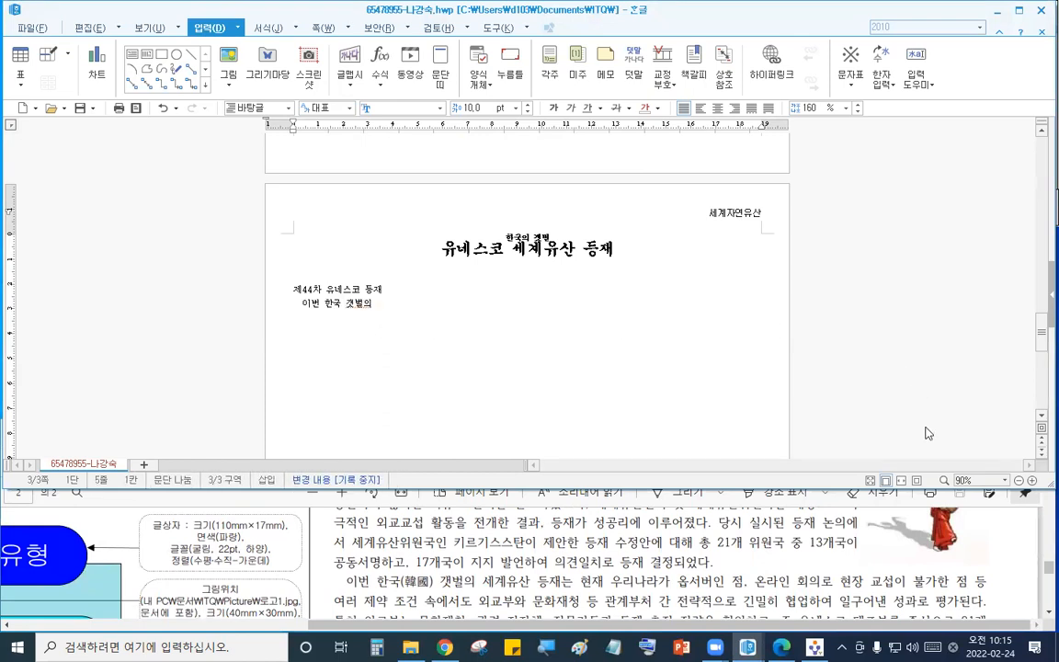
- Enlarge the document view and compare the typed body lines with the paragraph text in the PDF
{"action": "scroll", "coordinate": [631, 392], "scroll_direction": "up", "scroll_amount": 3}
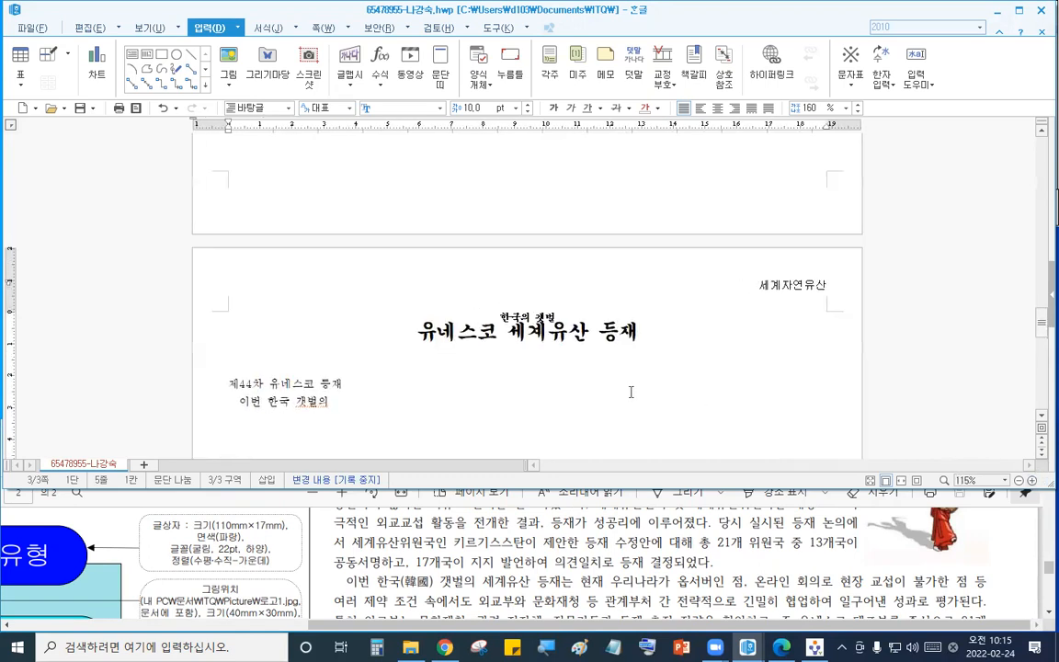
{"action": "scroll", "coordinate": [631, 392], "scroll_direction": "down", "scroll_amount": 3}
{"action": "left_click", "coordinate": [741, 577]}
{"action": "scroll", "coordinate": [717, 570], "scroll_direction": "down", "scroll_amount": 2}
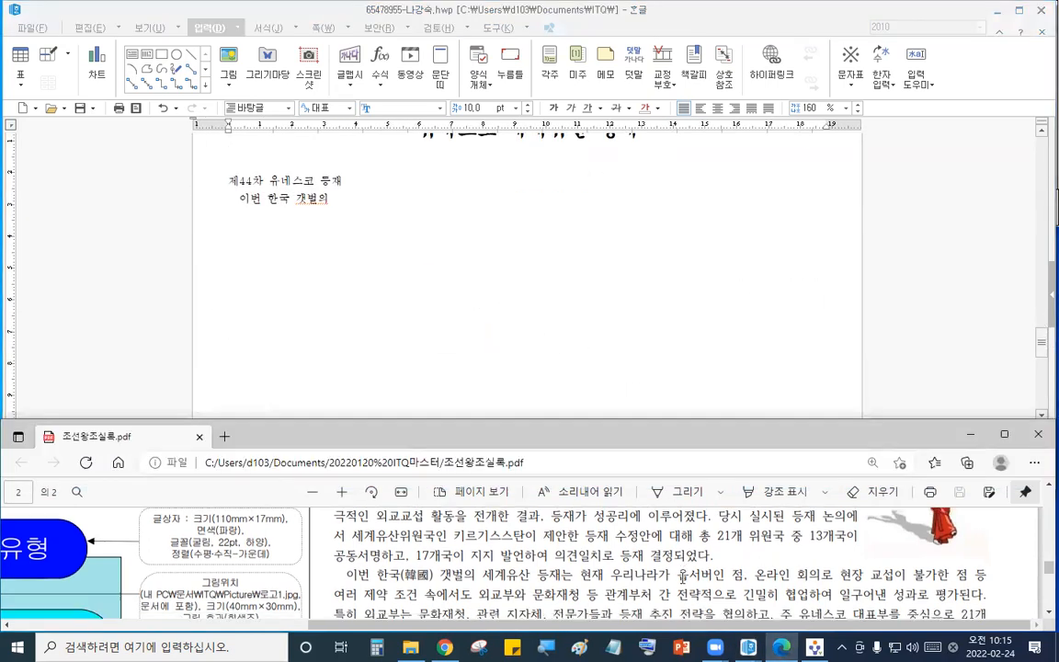
{"action": "scroll", "coordinate": [686, 578], "scroll_direction": "up", "scroll_amount": 2}
{"action": "scroll", "coordinate": [682, 576], "scroll_direction": "up", "scroll_amount": 4}
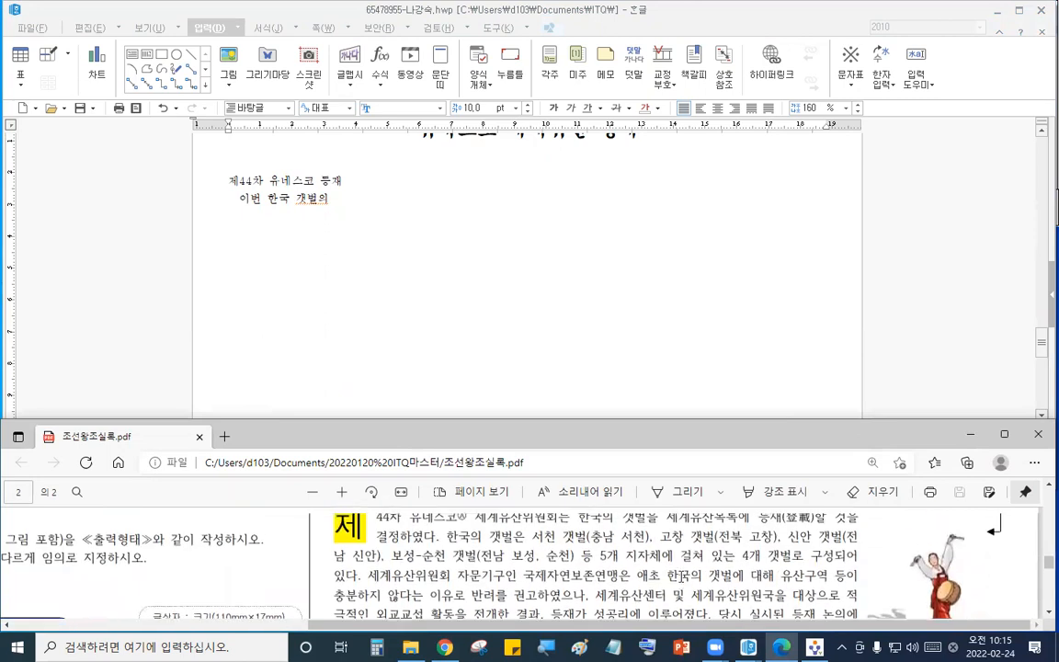
{"action": "scroll", "coordinate": [681, 576], "scroll_direction": "down", "scroll_amount": 3}
{"action": "scroll", "coordinate": [681, 577], "scroll_direction": "down", "scroll_amount": 2}
{"action": "scroll", "coordinate": [681, 576], "scroll_direction": "up", "scroll_amount": 4}
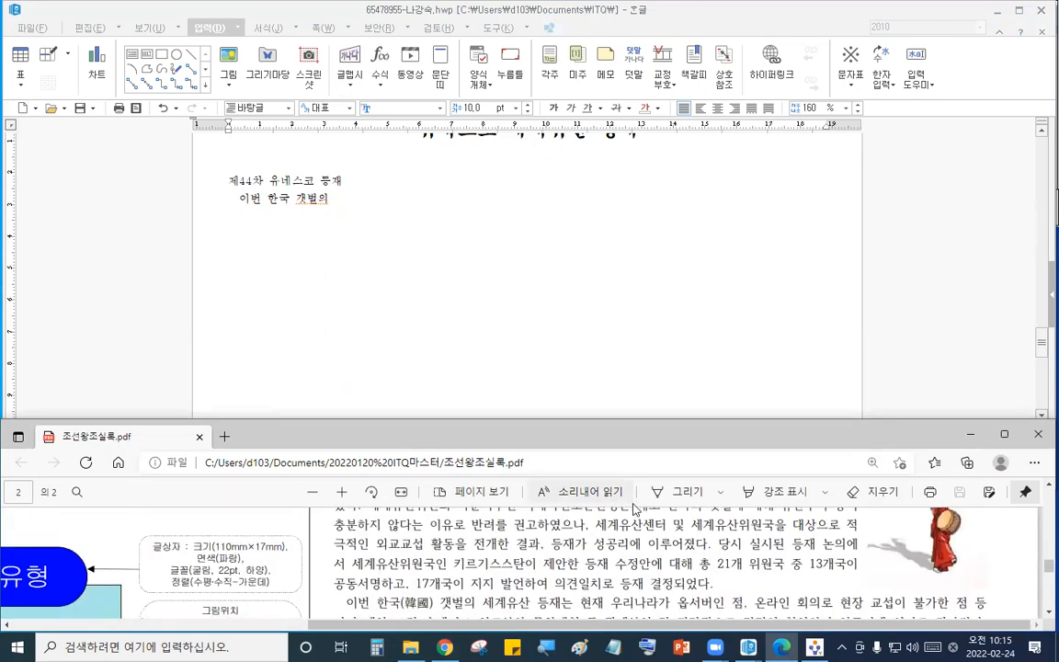
{"action": "left_click", "coordinate": [357, 256]}
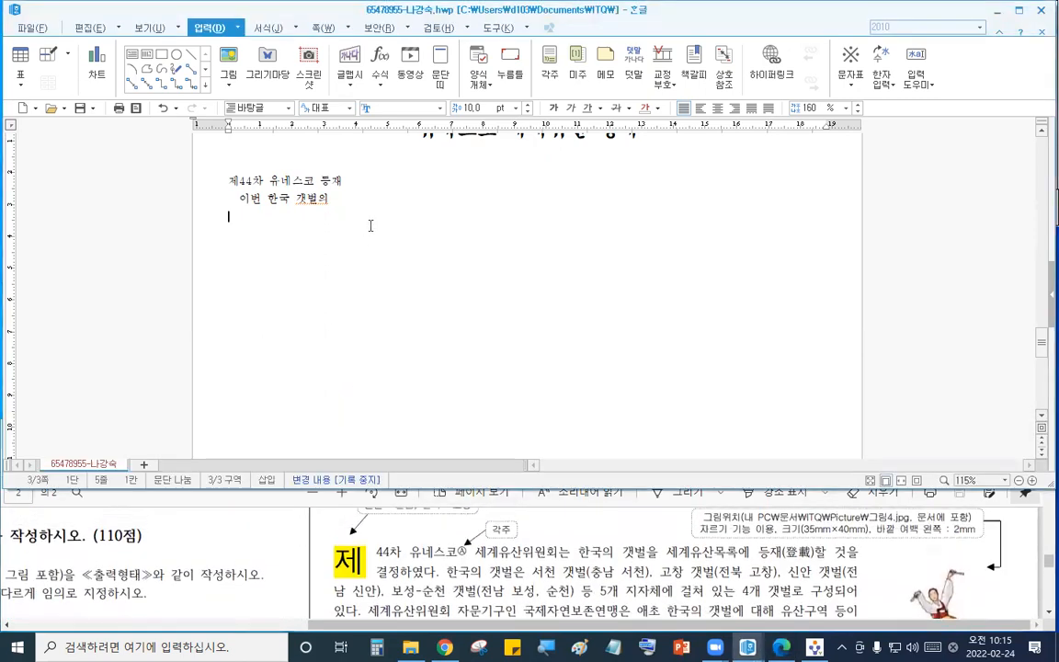
{"action": "left_click", "coordinate": [1033, 480]}
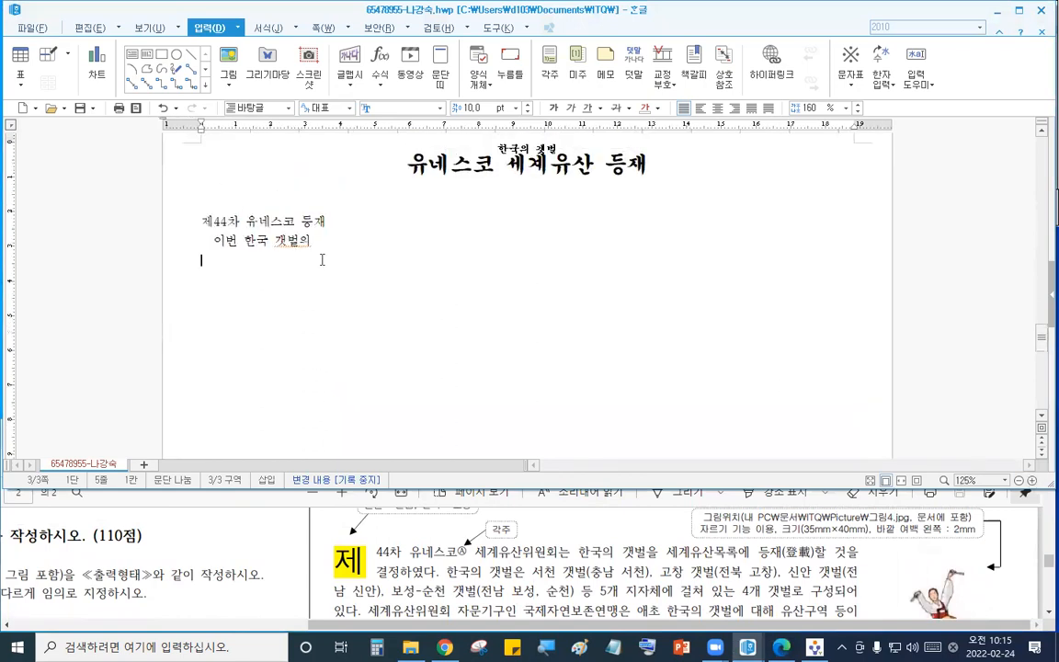
{"action": "scroll", "coordinate": [320, 256], "scroll_direction": "up", "scroll_amount": 2}
{"action": "left_click", "coordinate": [215, 332]}
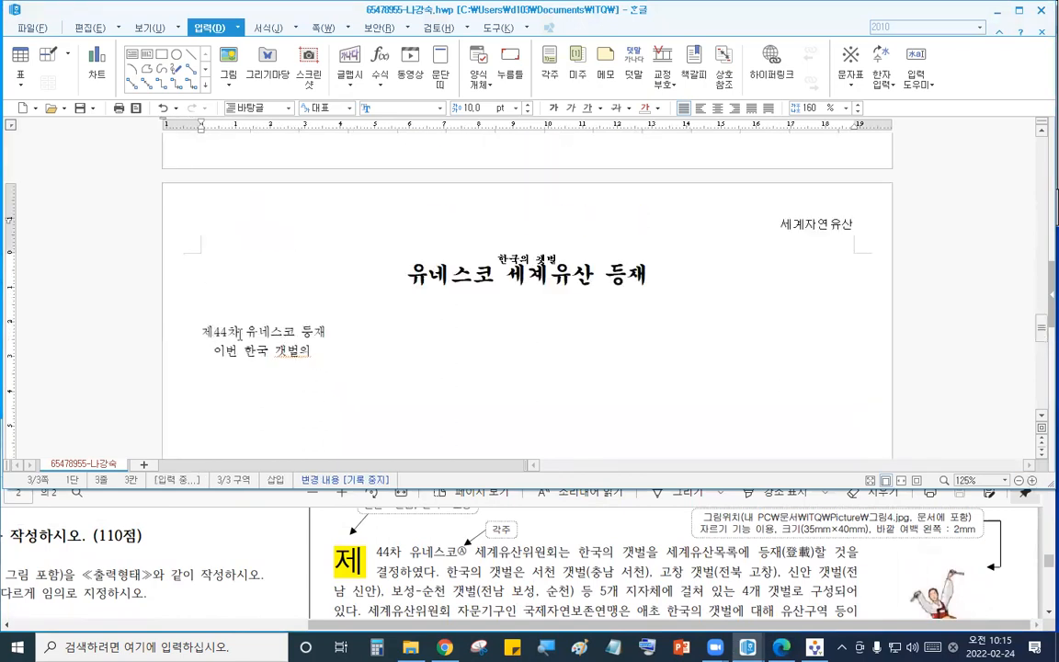
- Apply a two-line drop cap to the first body paragraph with the 돋움 font and a yellow face colour, then break the second line into its own paragraph
{"action": "left_click", "coordinate": [268, 27]}
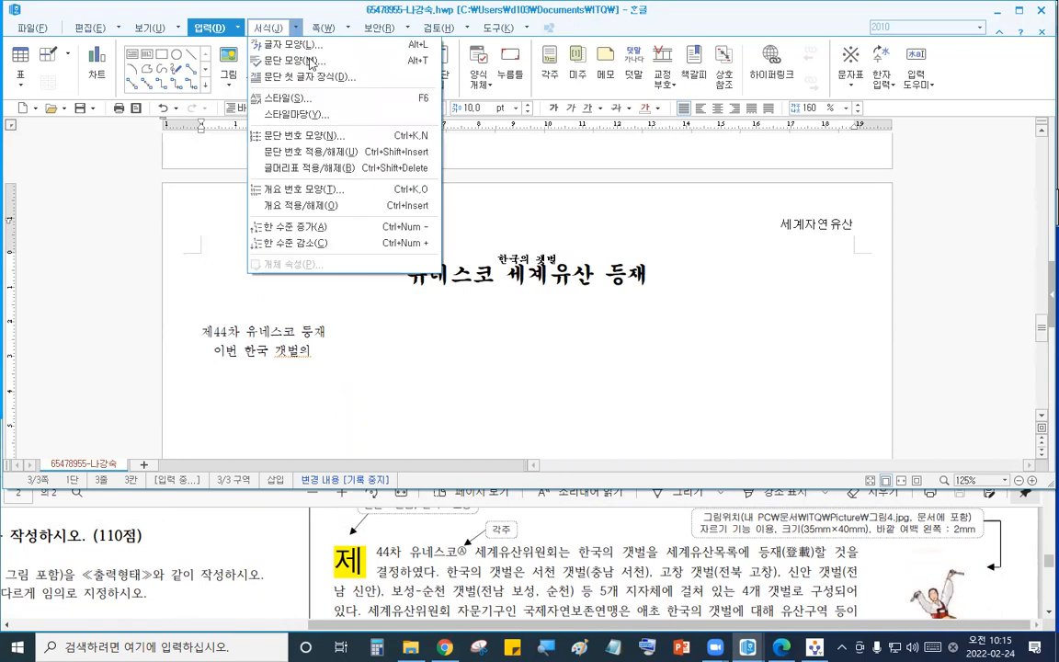
{"action": "left_click", "coordinate": [324, 77]}
{"action": "left_click", "coordinate": [512, 220]}
{"action": "left_click", "coordinate": [479, 551]}
{"action": "scroll", "coordinate": [480, 552], "scroll_direction": "up", "scroll_amount": 1}
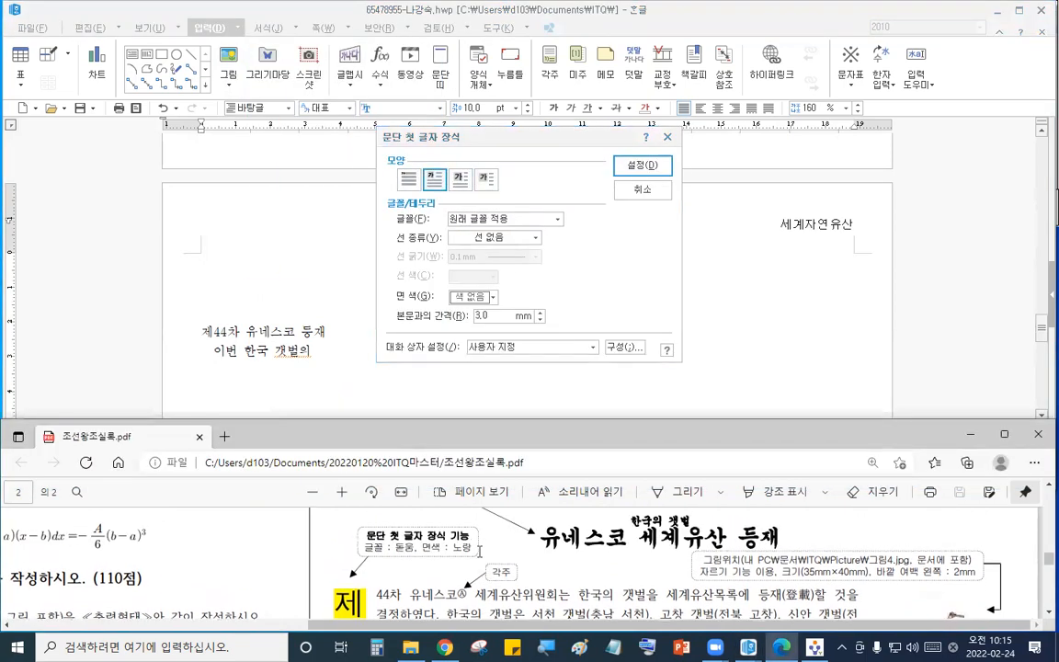
{"action": "left_click", "coordinate": [504, 221]}
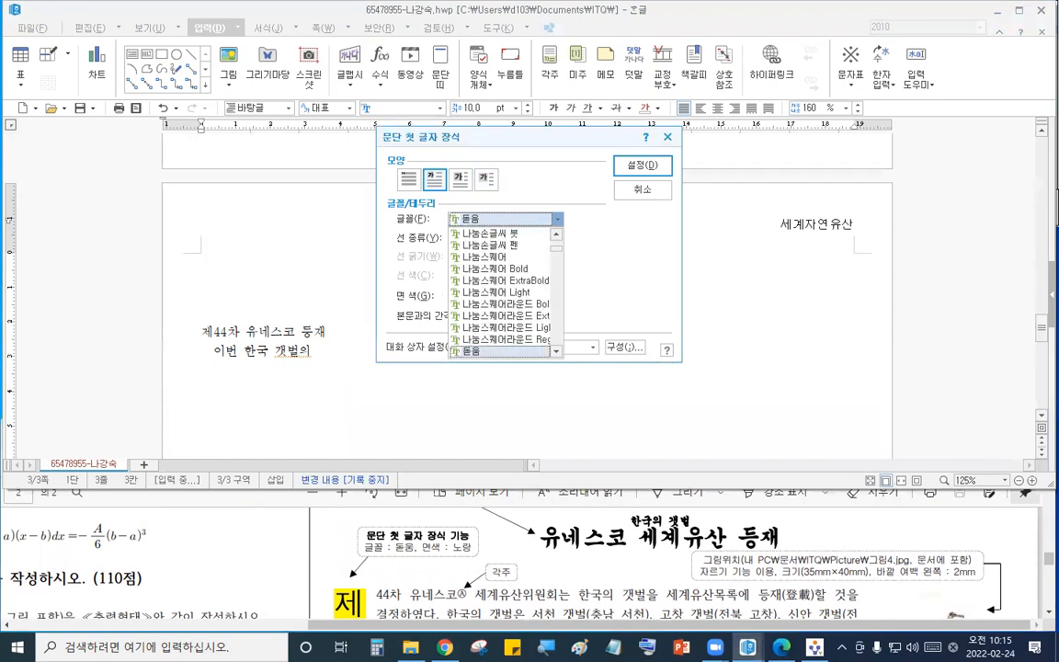
{"action": "left_click", "coordinate": [518, 216]}
{"action": "left_click", "coordinate": [495, 297]}
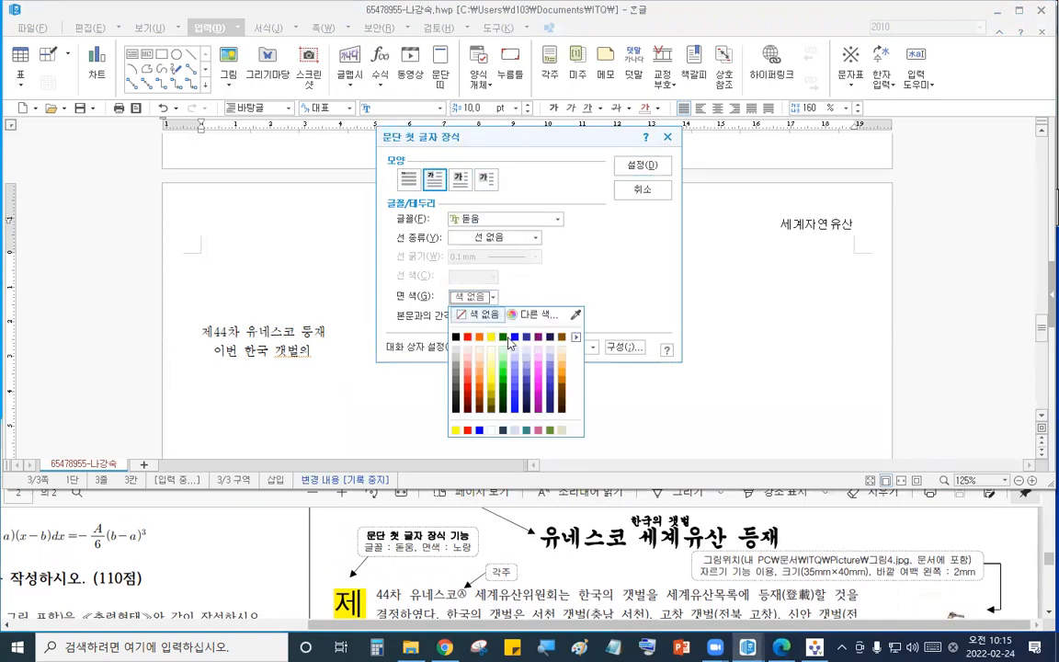
{"action": "left_click", "coordinate": [491, 339]}
{"action": "left_click", "coordinate": [642, 165]}
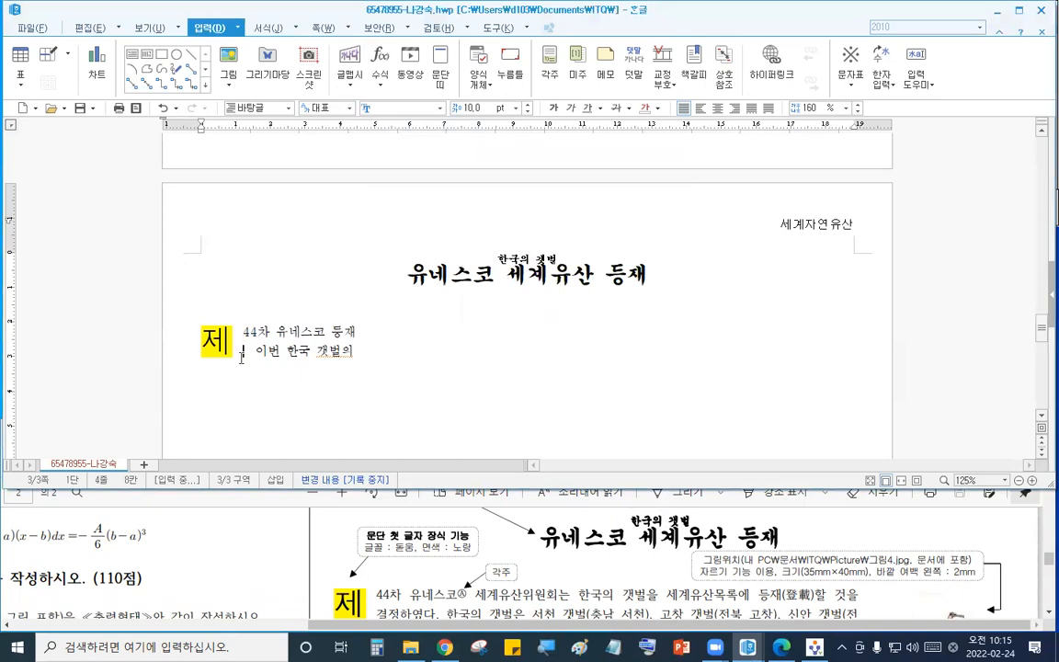
{"action": "left_click", "coordinate": [244, 350]}
{"action": "key", "text": "Return"}
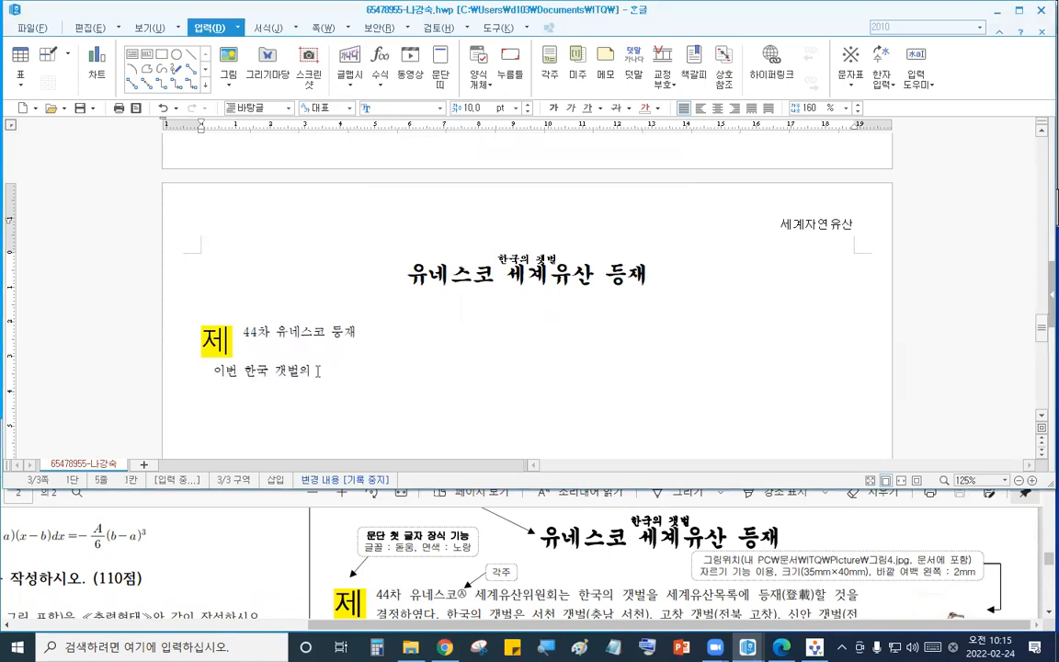
- Insert a footnote after 유네스코 and set the footnote number shape to ⓐ,ⓑ,ⓒ
{"action": "left_click", "coordinate": [324, 332]}
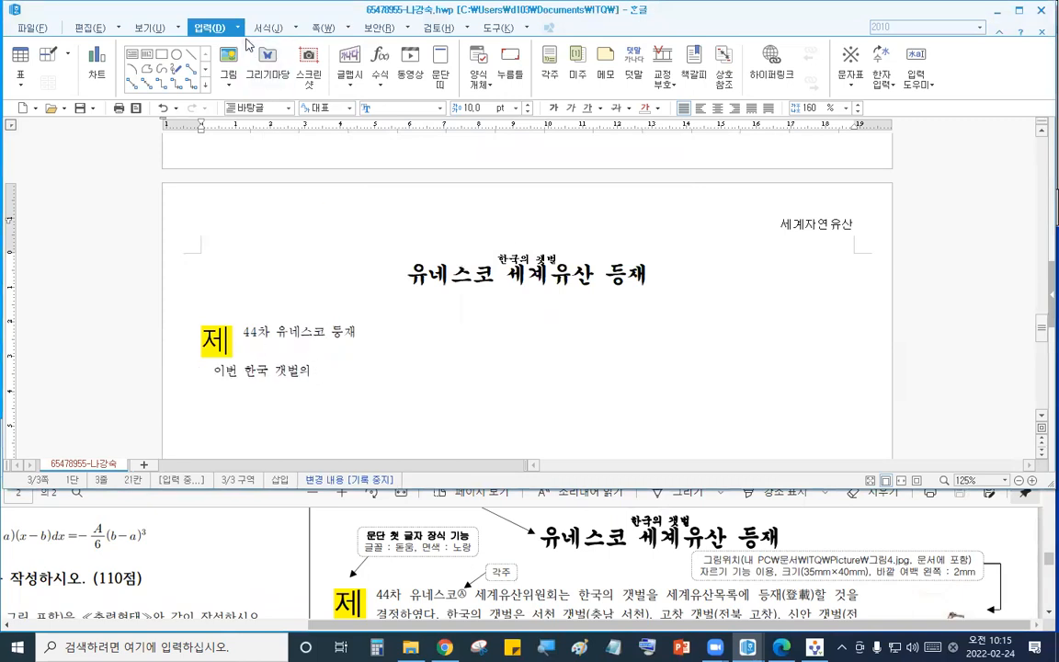
{"action": "left_click", "coordinate": [210, 27]}
{"action": "mouse_move", "coordinate": [256, 210]}
{"action": "left_click", "coordinate": [372, 205]}
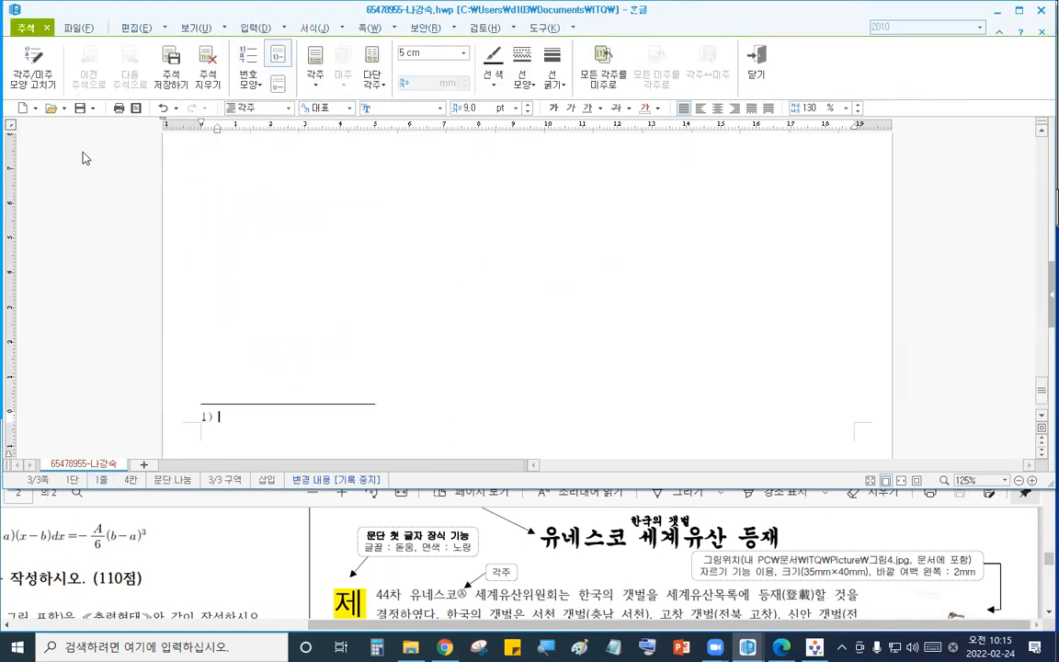
{"action": "left_click", "coordinate": [35, 69]}
{"action": "left_click", "coordinate": [485, 116]}
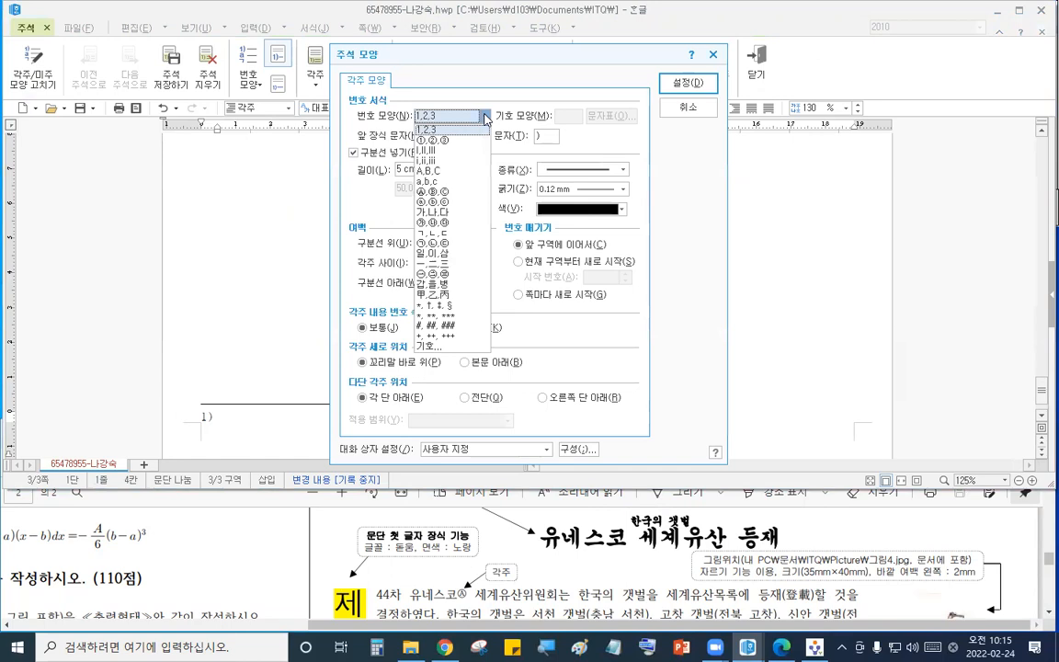
{"action": "left_click", "coordinate": [449, 193]}
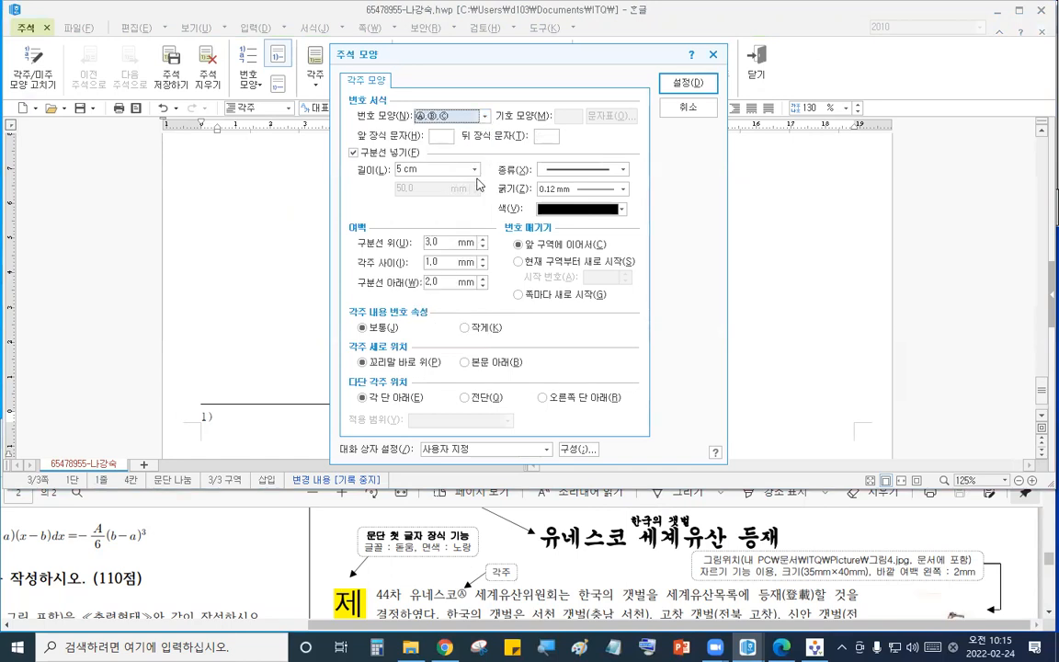
{"action": "left_click", "coordinate": [672, 84]}
- Type the footnote text 교육, 과학, 문화를 통하여 국가 간의 협력을 촉진하기 위한 역할을 하는 국제연합기구
{"action": "left_click", "coordinate": [541, 590]}
{"action": "scroll", "coordinate": [552, 585], "scroll_direction": "down", "scroll_amount": 15}
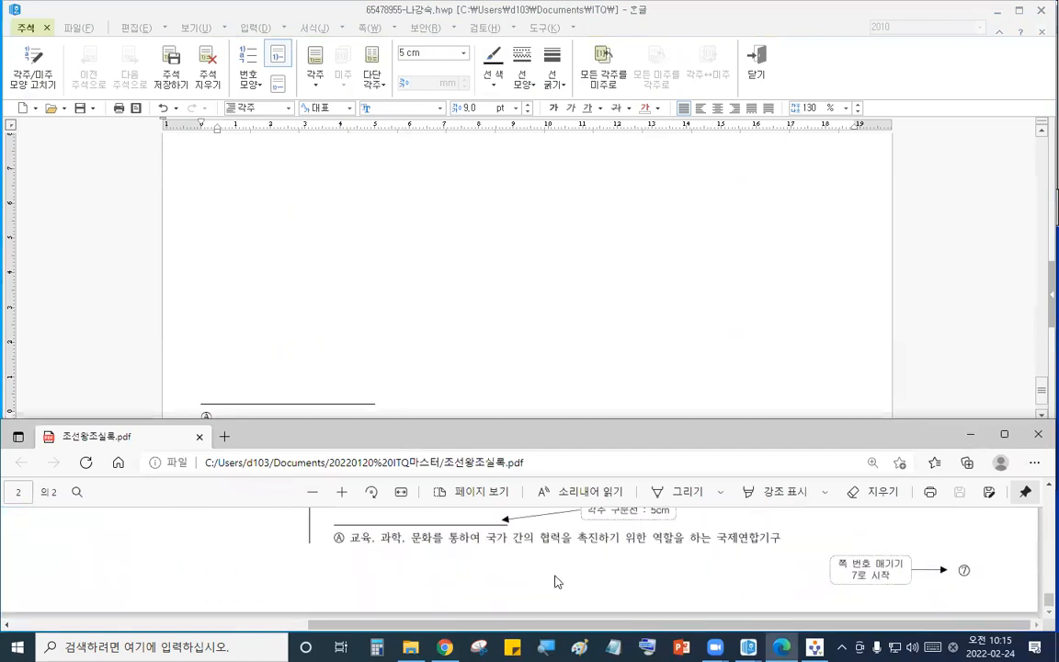
{"action": "left_click", "coordinate": [338, 393]}
{"action": "left_click", "coordinate": [278, 424]}
{"action": "type", "text": "교유, 과학"}
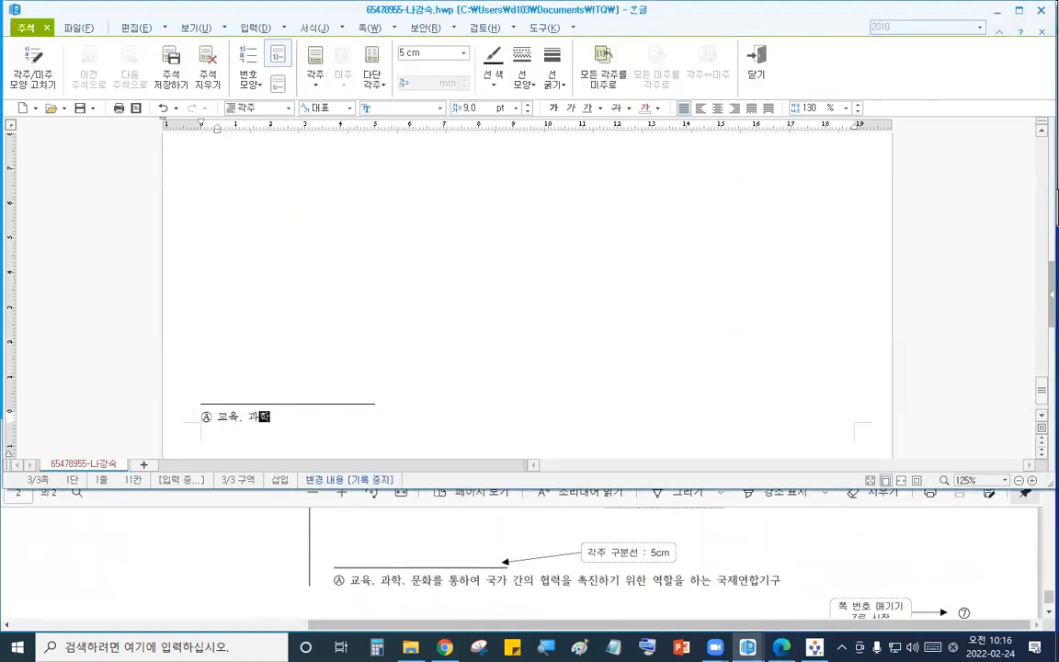
{"action": "type", "text": ", 문화르를 통하여"}
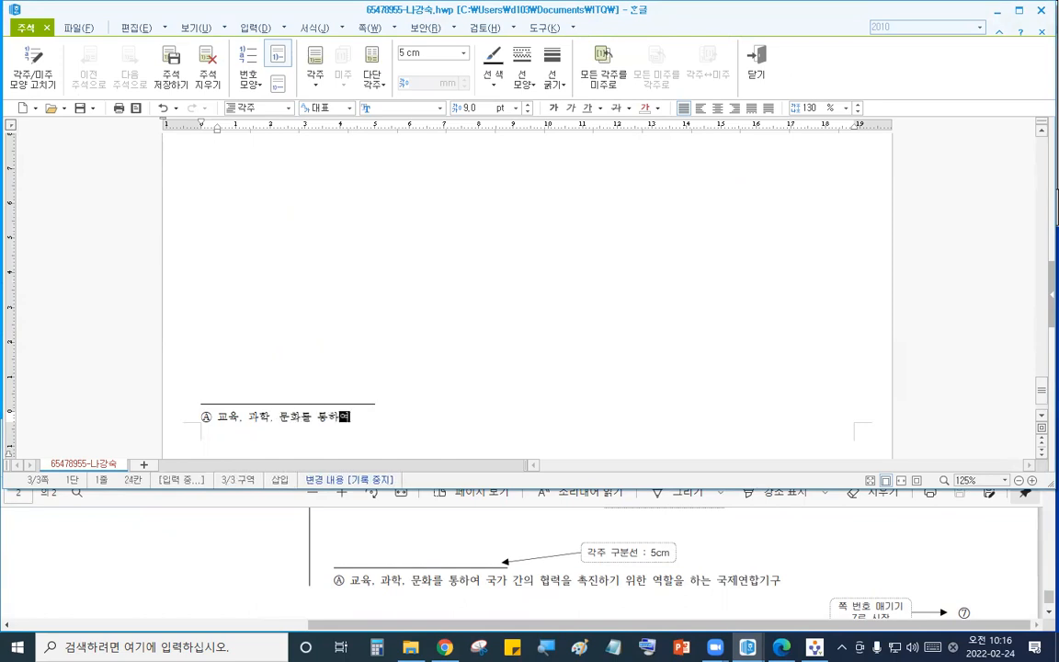
{"action": "type", "text": " 국가 간의 협력을 "}
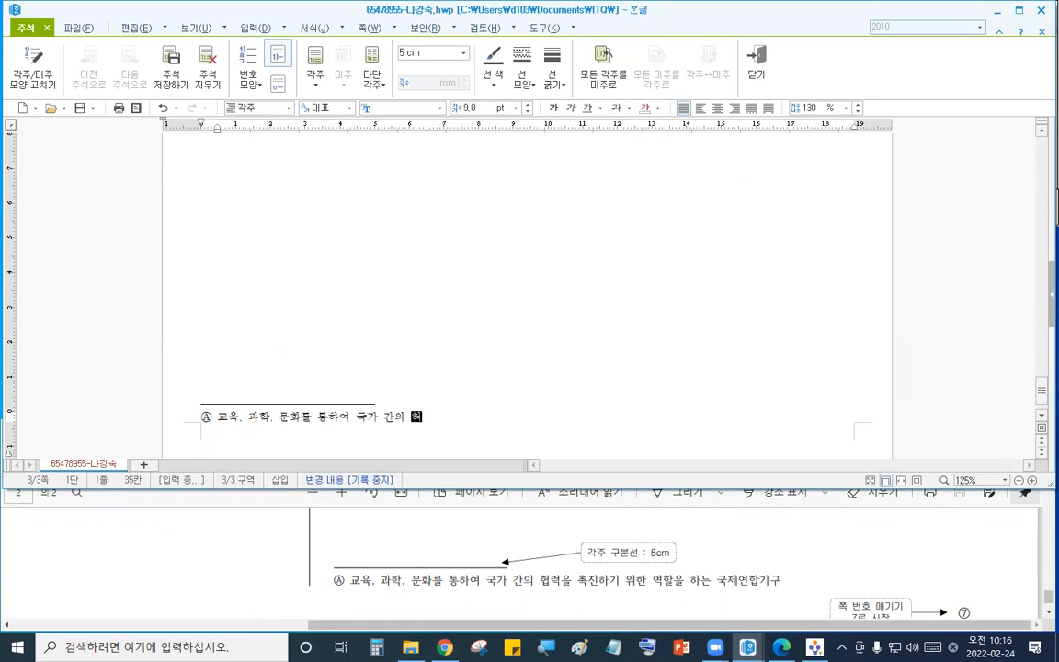
{"action": "type", "text": "촉진하기 위한 역할 을 하"}
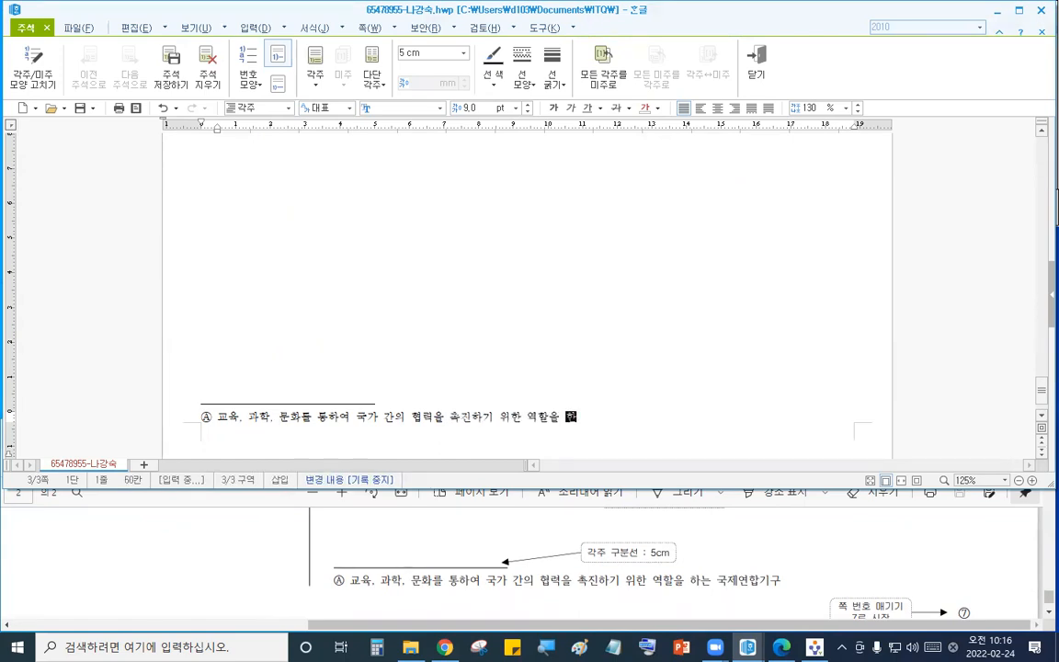
{"action": "type", "text": "는 국제연합기구"}
- Return to the body and convert 등재 to hanja 登載 in 한글(漢字) format
{"action": "left_click", "coordinate": [320, 529]}
{"action": "scroll", "coordinate": [516, 575], "scroll_direction": "up", "scroll_amount": 10}
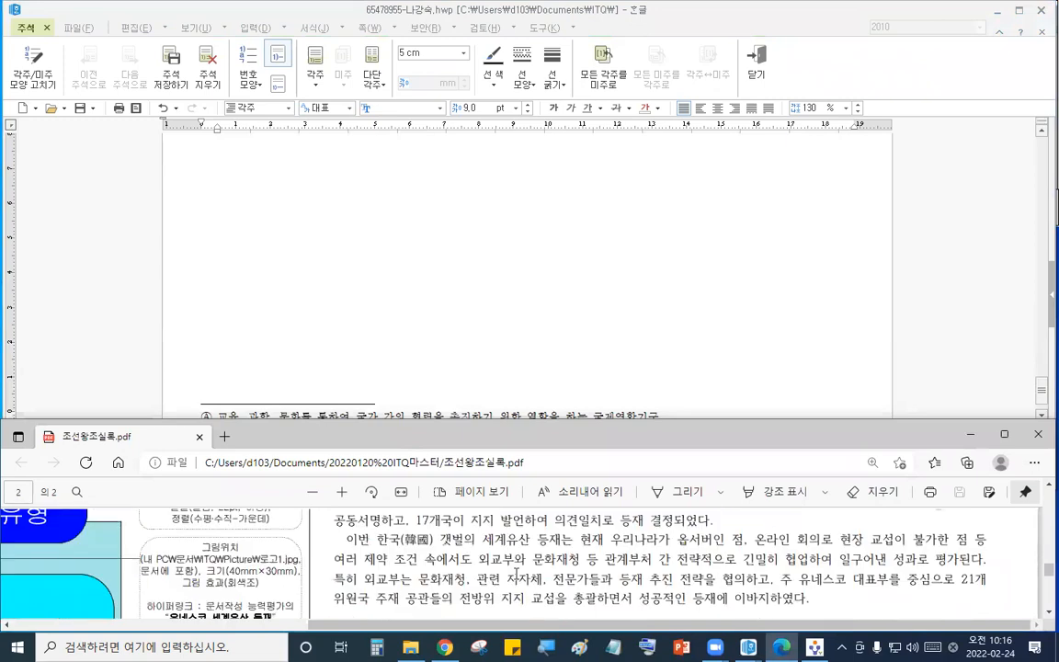
{"action": "scroll", "coordinate": [515, 576], "scroll_direction": "up", "scroll_amount": 6}
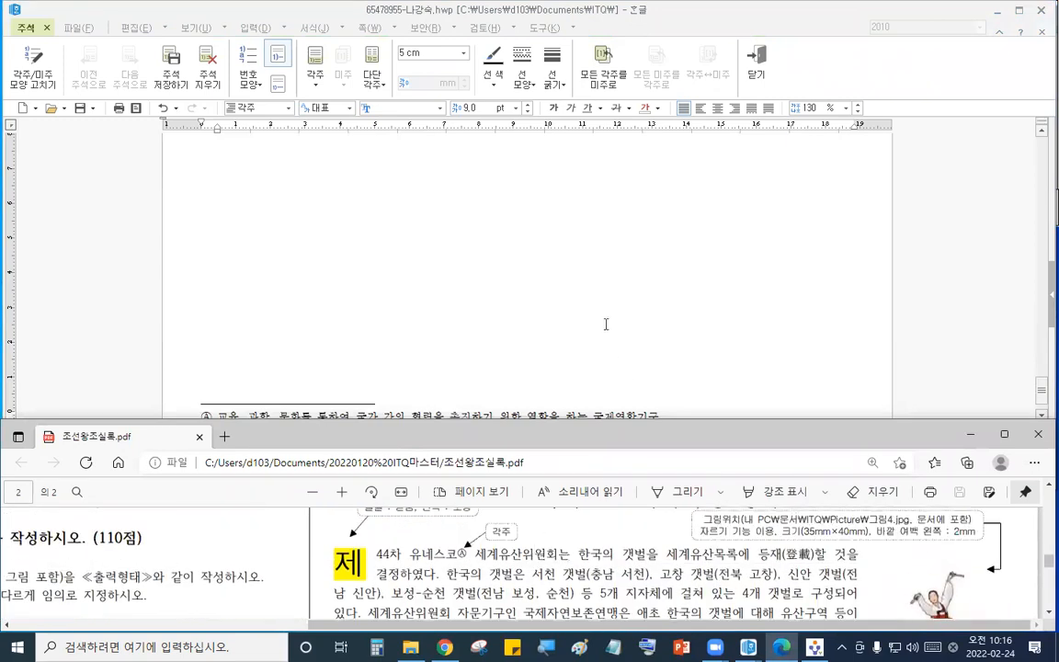
{"action": "left_click", "coordinate": [606, 323]}
{"action": "left_click", "coordinate": [388, 273]}
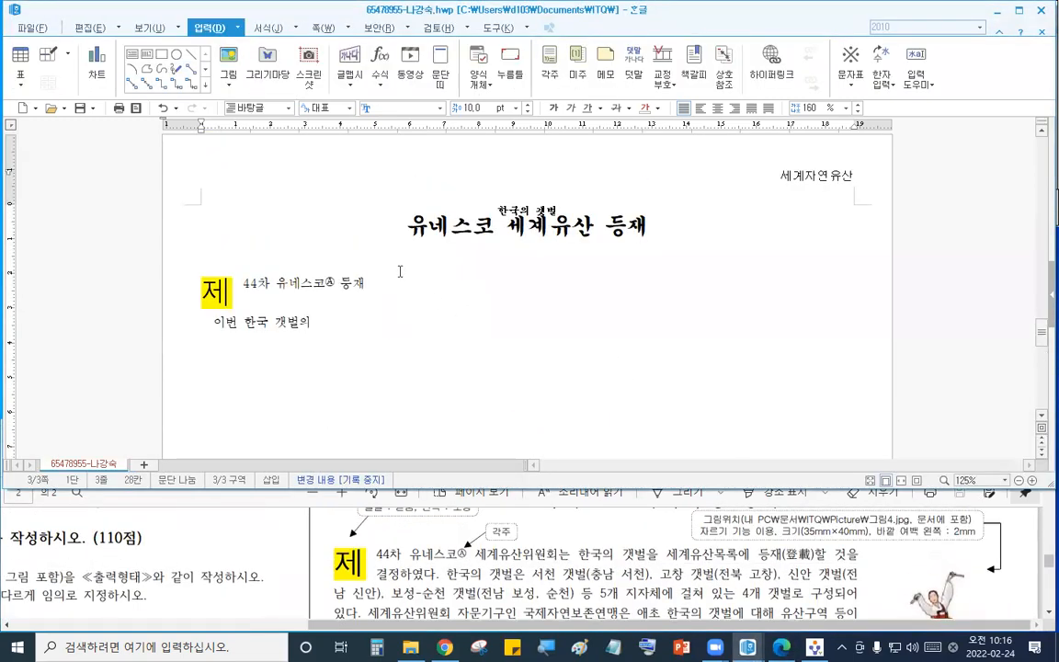
{"action": "key", "text": "F9"}
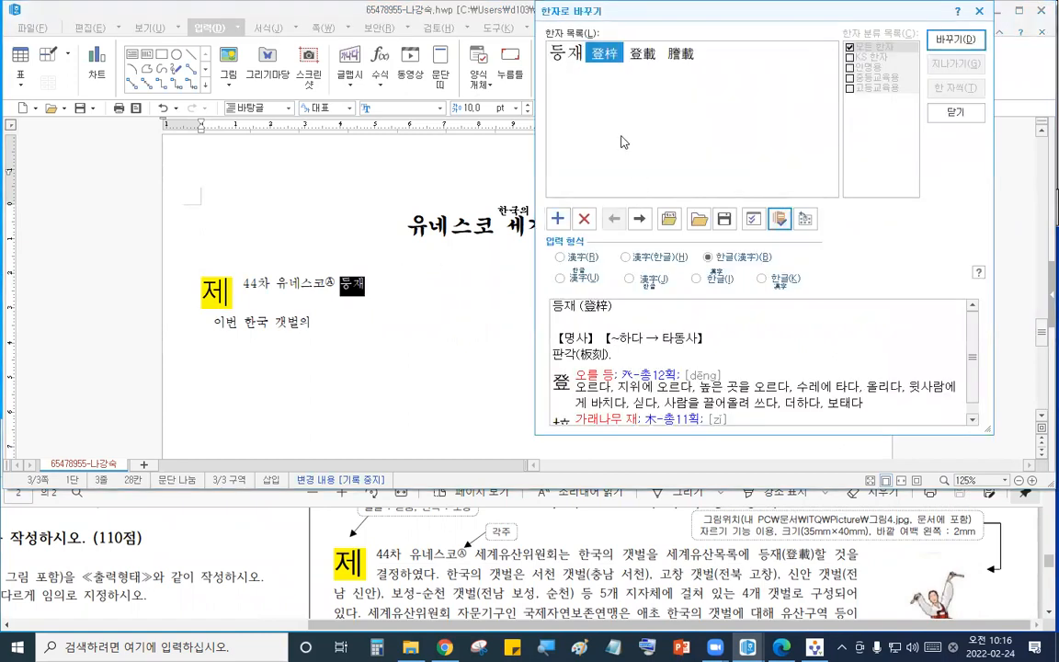
{"action": "left_click", "coordinate": [644, 57]}
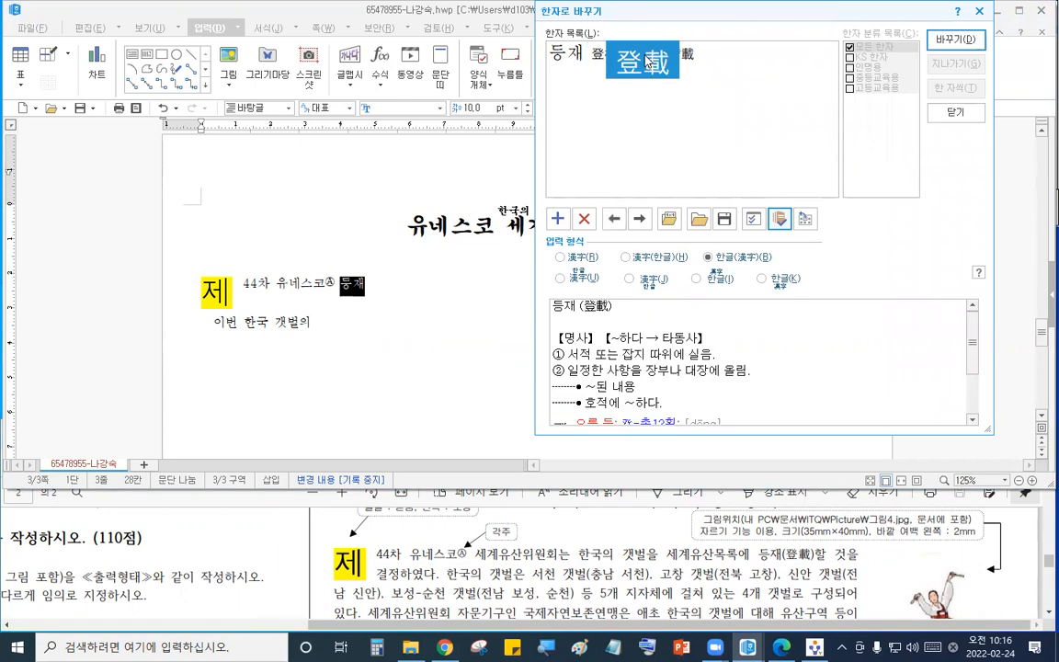
{"action": "key", "text": "Right"}
{"action": "key", "text": "Left"}
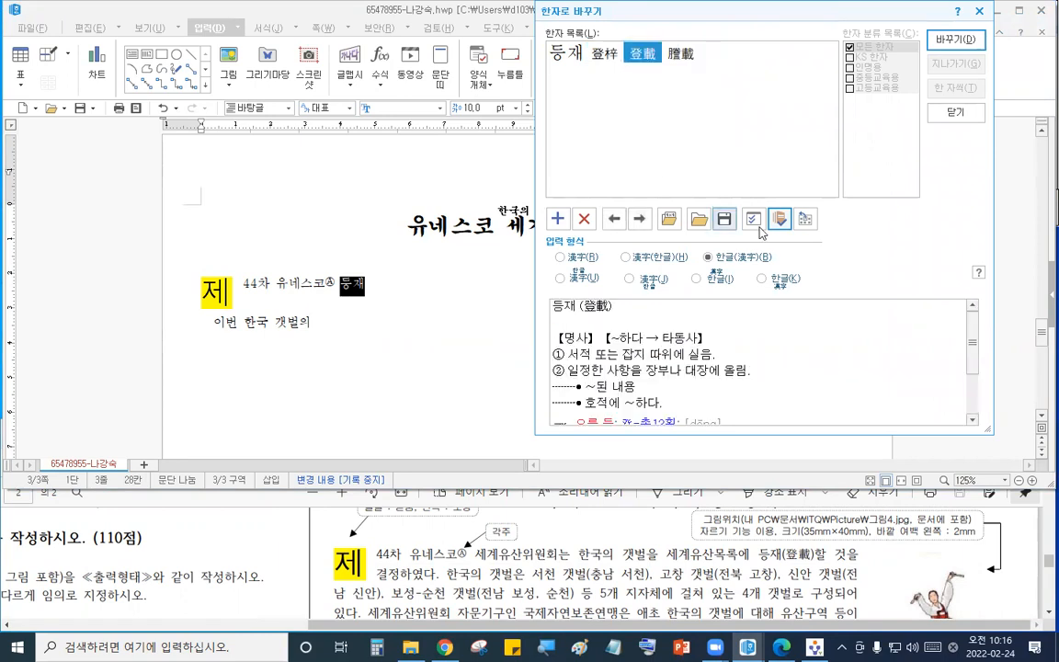
{"action": "key", "text": "Return"}
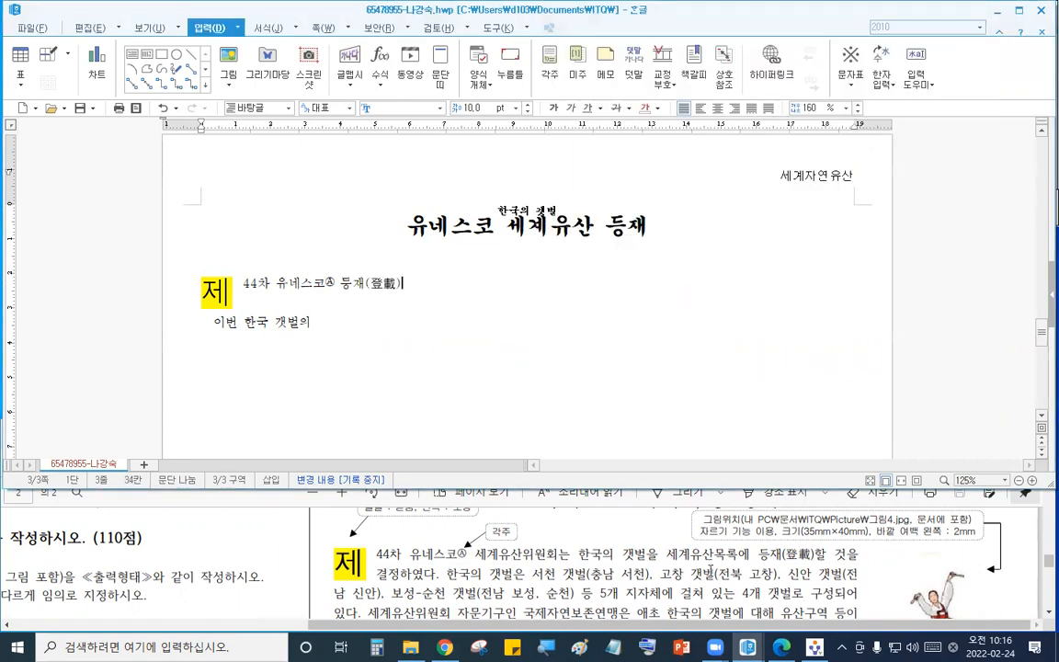
- Convert 한국 in the second body line to hanja 韓國 and start a new paragraph
{"action": "left_click", "coordinate": [711, 573]}
{"action": "scroll", "coordinate": [704, 567], "scroll_direction": "down", "scroll_amount": 2}
{"action": "scroll", "coordinate": [704, 567], "scroll_direction": "down", "scroll_amount": 1}
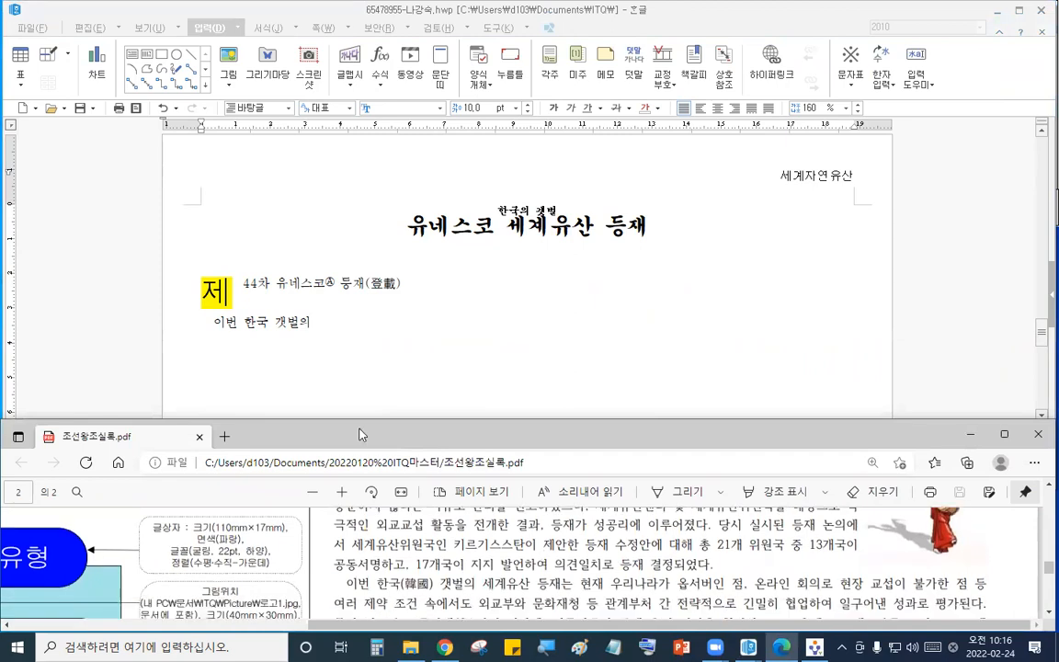
{"action": "left_click", "coordinate": [266, 329]}
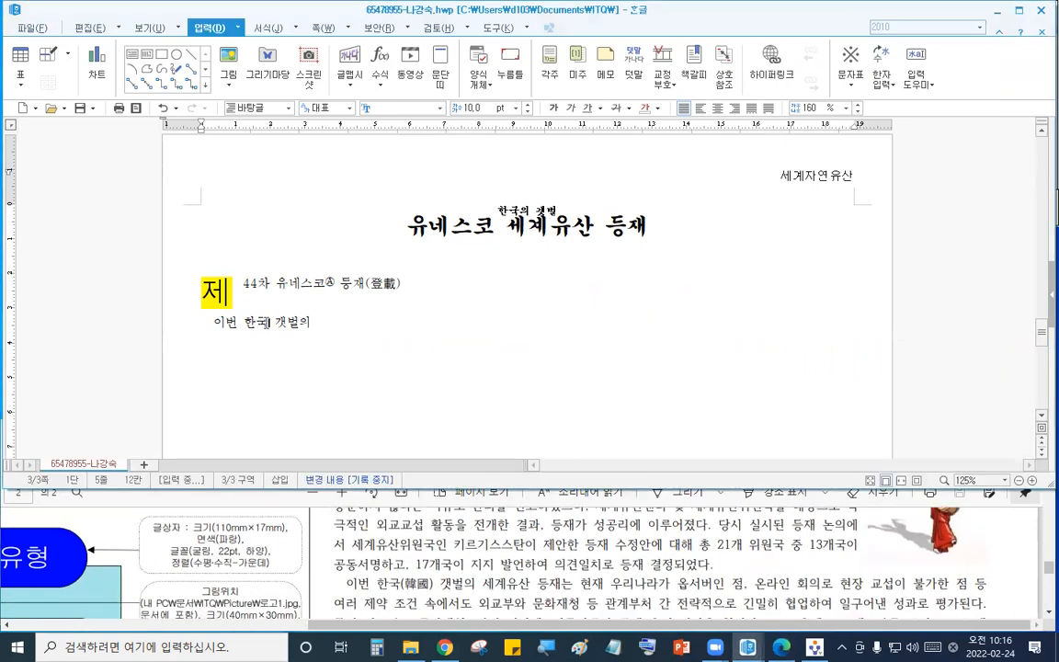
{"action": "key", "text": "F9"}
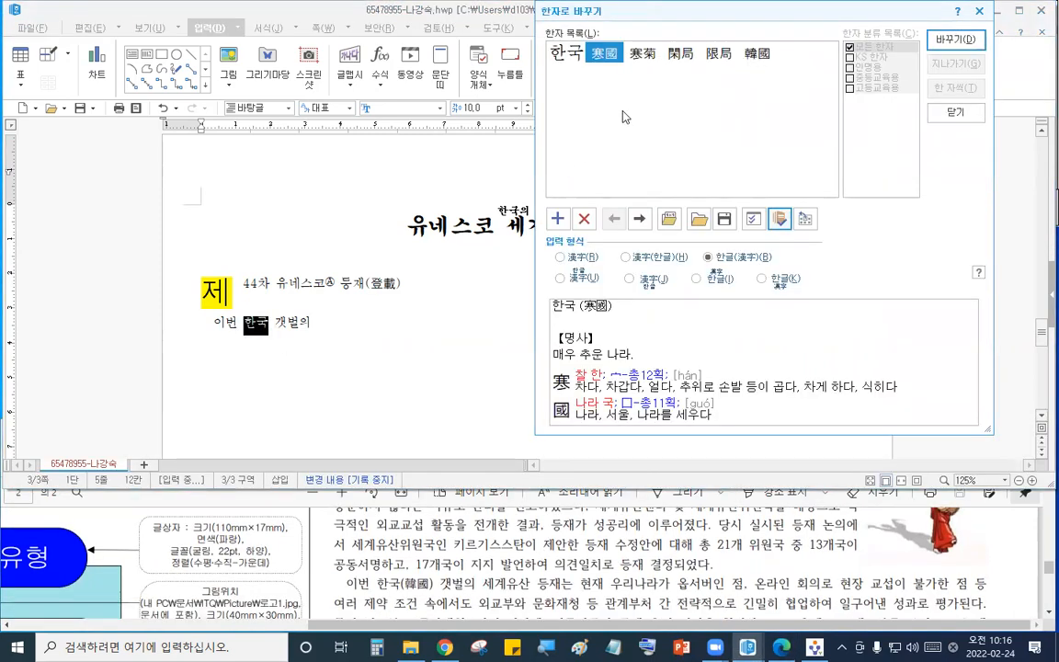
{"action": "left_click", "coordinate": [755, 57]}
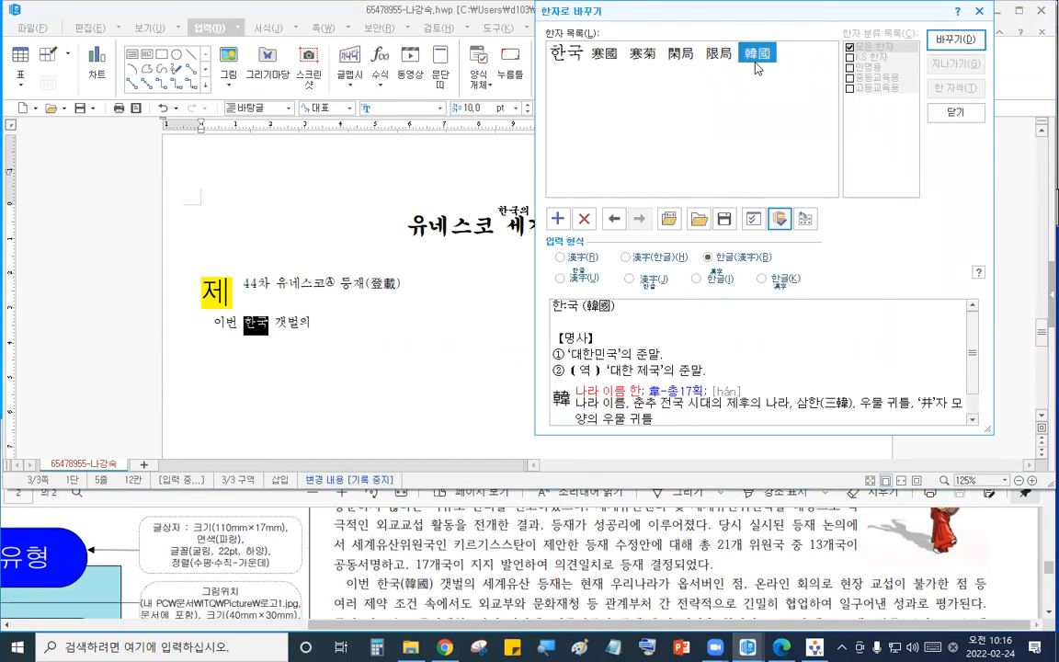
{"action": "left_click", "coordinate": [955, 40]}
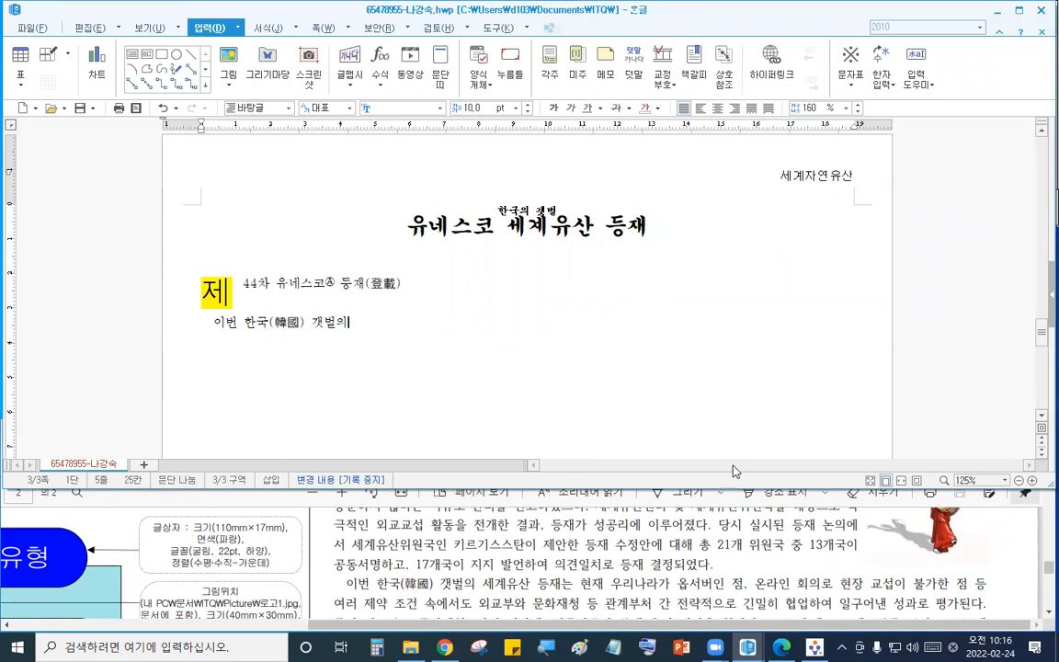
{"action": "key", "text": "Return"}
- Insert the picture 그림4.JPG embedded in the document, drawing it about 61 × 80 mm beside the body text
{"action": "left_click", "coordinate": [630, 583]}
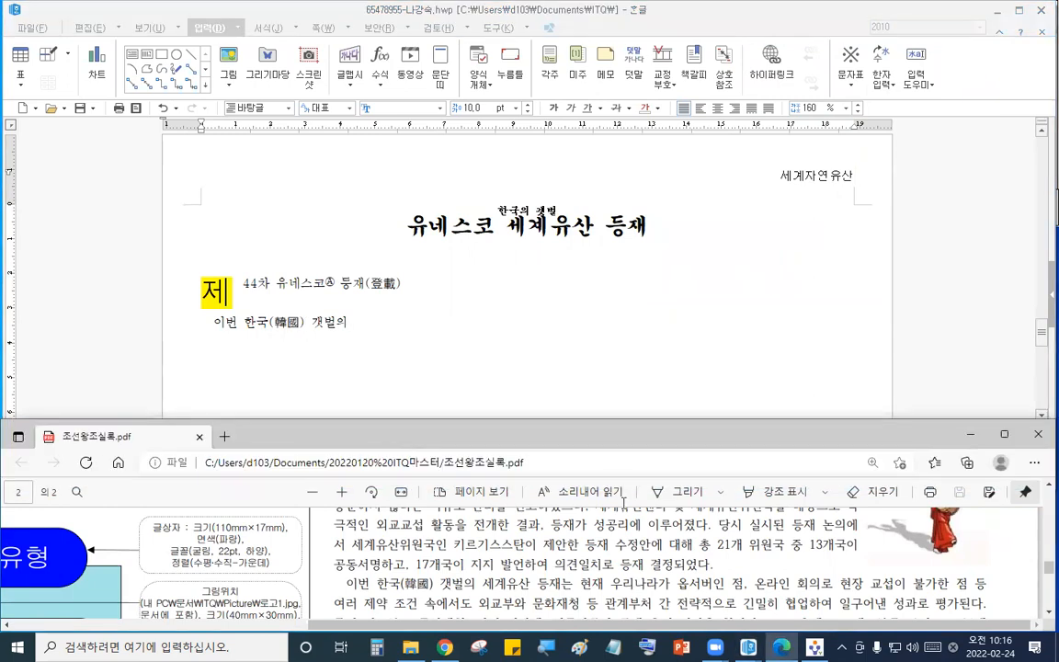
{"action": "scroll", "coordinate": [644, 580], "scroll_direction": "up", "scroll_amount": 10}
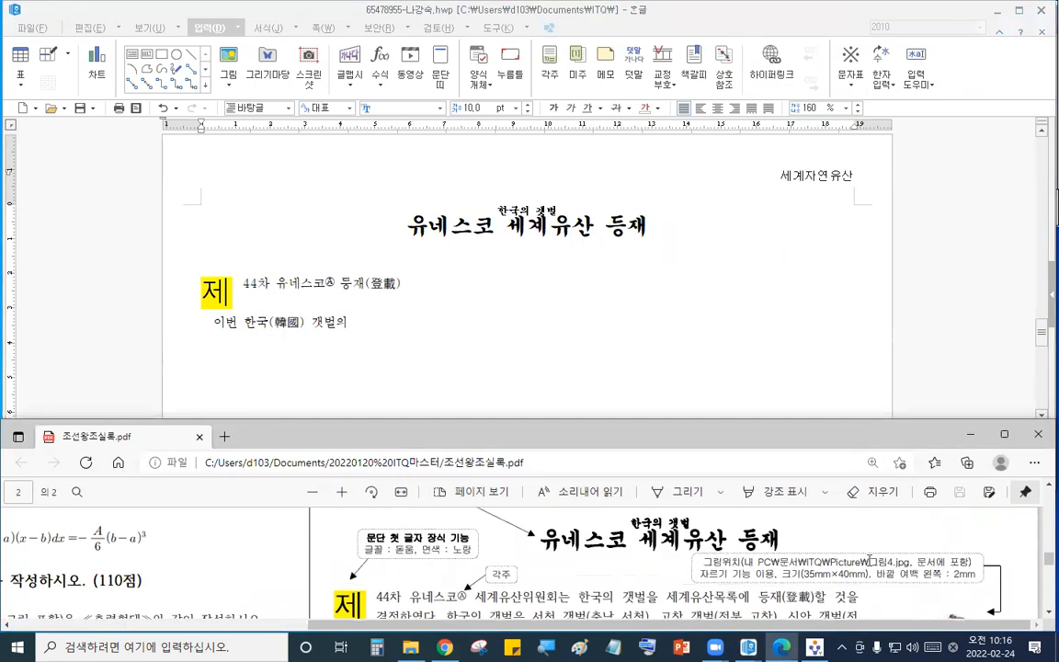
{"action": "left_click", "coordinate": [480, 350]}
{"action": "left_click", "coordinate": [228, 64]}
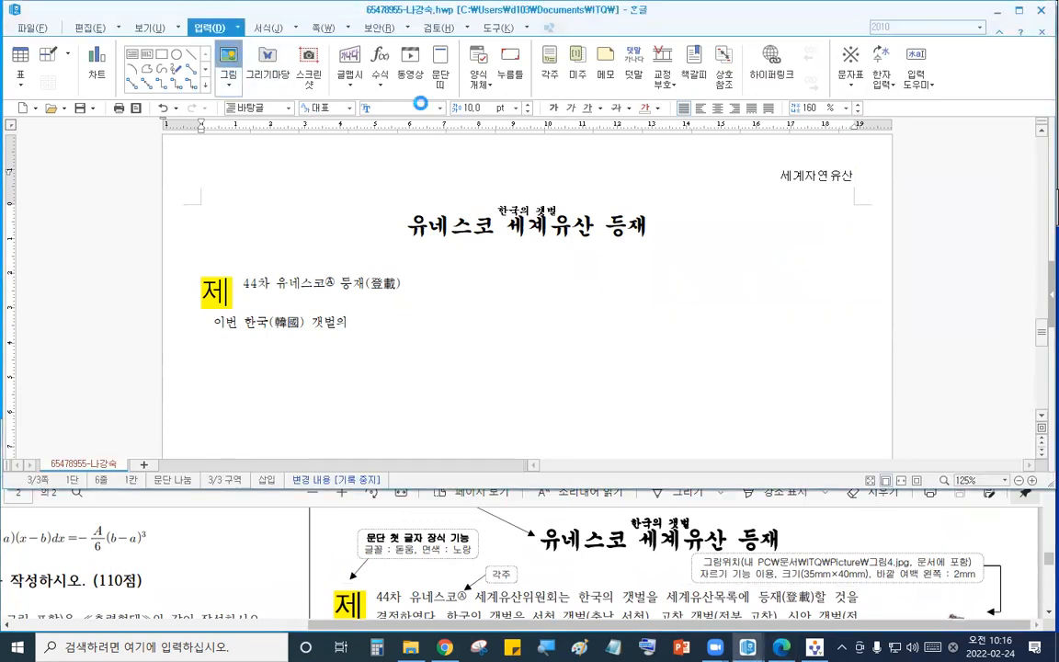
{"action": "left_click", "coordinate": [275, 100]}
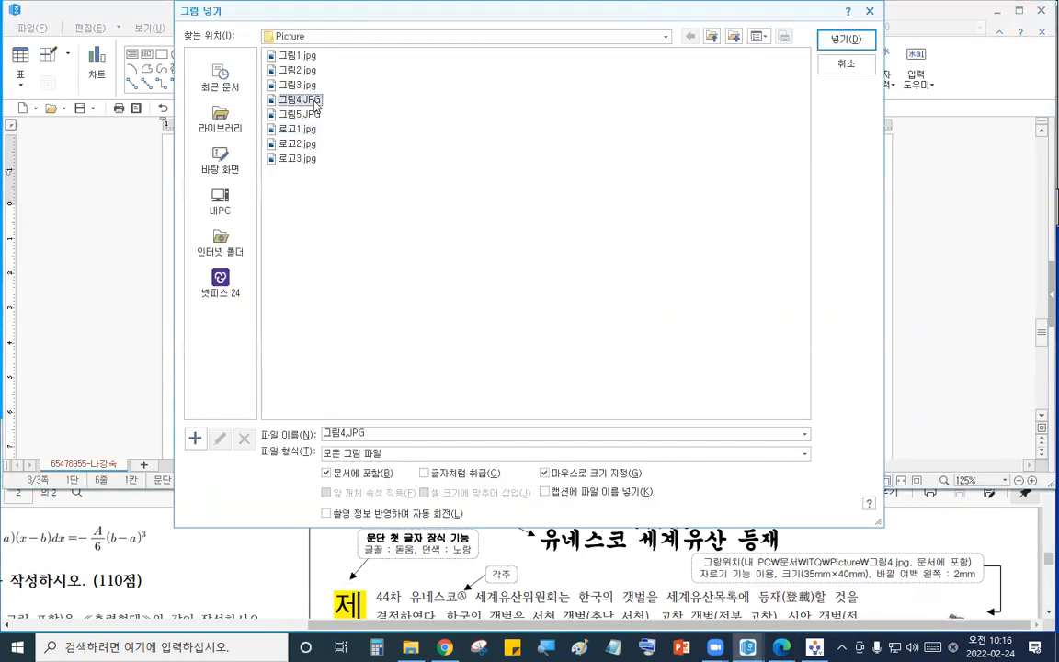
{"action": "left_click", "coordinate": [843, 40]}
{"action": "left_click_drag", "start_coordinate": [604, 273], "coordinate": [819, 550]}
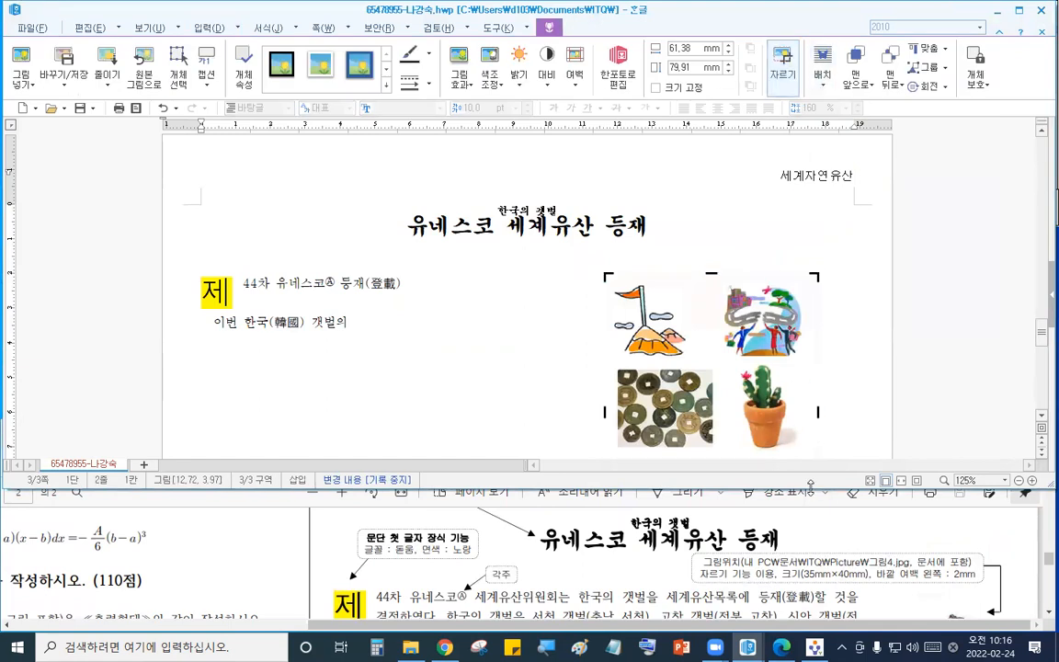
- Crop the picture down to the dancer figure in its lower-right corner
{"action": "left_click_drag", "start_coordinate": [811, 483], "coordinate": [810, 526]}
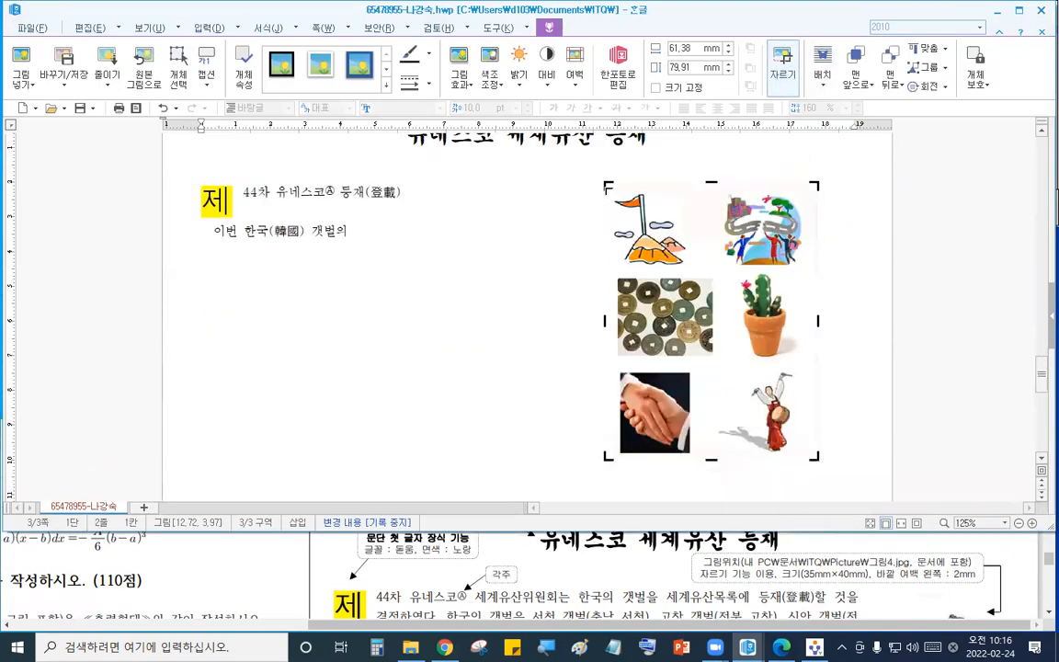
{"action": "left_click_drag", "start_coordinate": [620, 214], "coordinate": [712, 360]}
- Set the picture to 35 × 40 mm with size locked and a 2 mm outer margin
{"action": "double_click", "coordinate": [763, 414]}
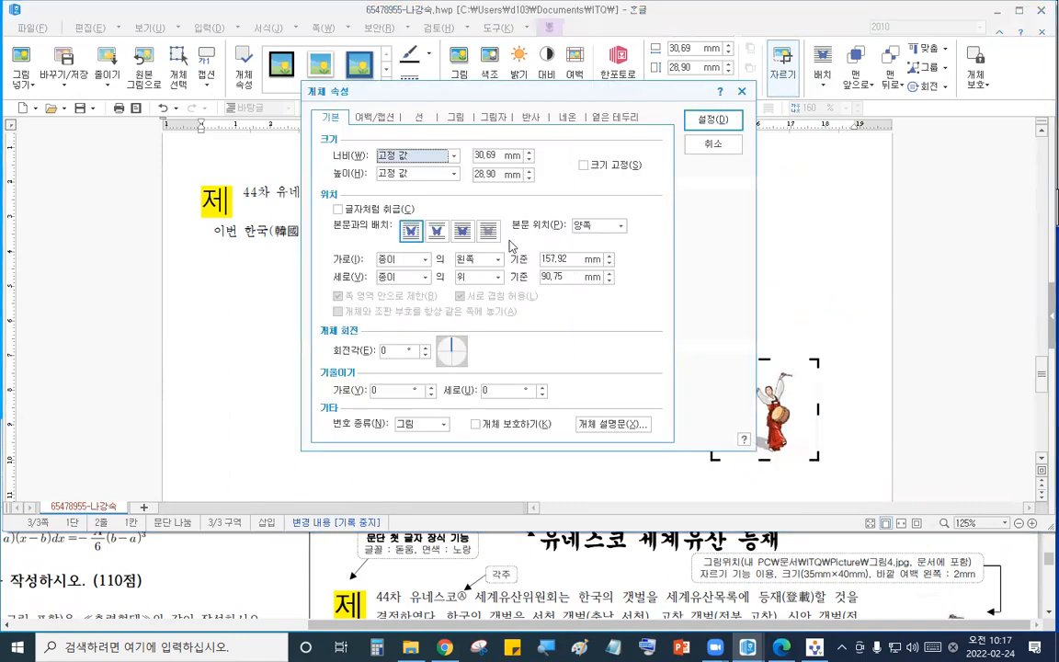
{"action": "left_click", "coordinate": [491, 155]}
{"action": "key", "text": "BackSpace"}
{"action": "key", "text": "BackSpace"}
{"action": "key", "text": "BackSpace"}
{"action": "key", "text": "BackSpace"}
{"action": "key", "text": "BackSpace"}
{"action": "type", "text": "35"}
{"action": "left_click", "coordinate": [501, 171]}
{"action": "type", "text": "40"}
{"action": "left_click", "coordinate": [583, 165]}
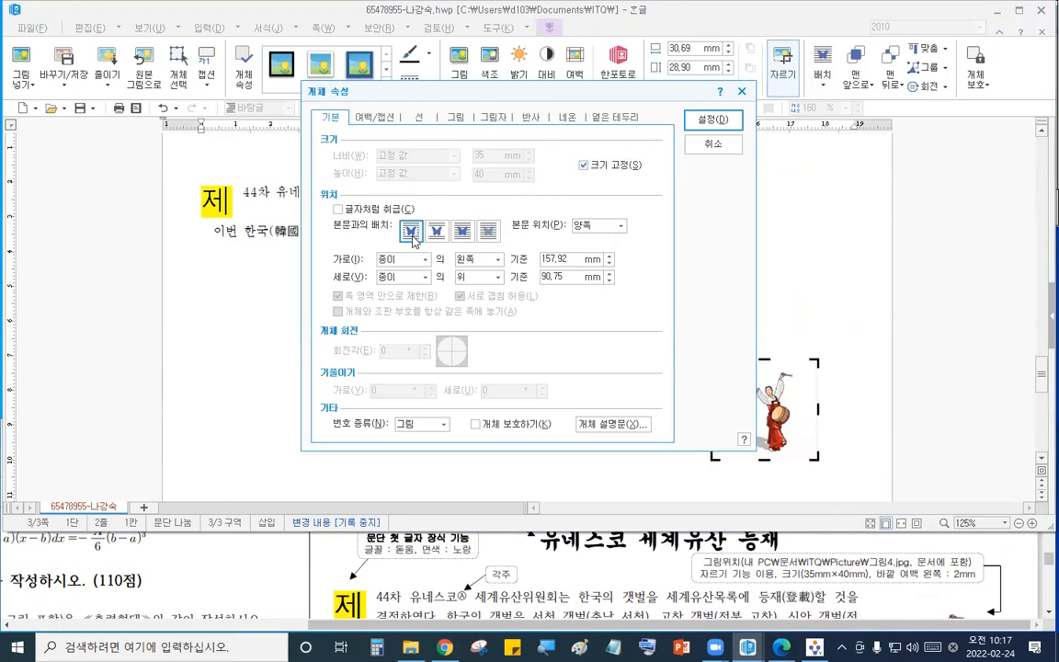
{"action": "left_click", "coordinate": [373, 117]}
{"action": "type", "text": "2"}
{"action": "left_click", "coordinate": [731, 118]}
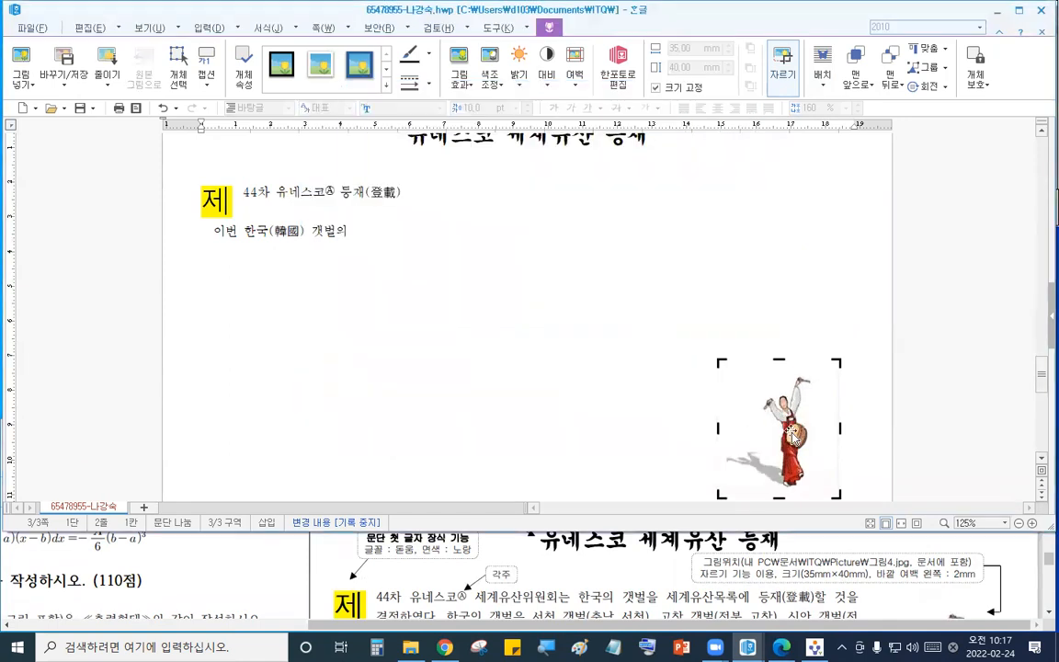
- Move the picture up beside the first body lines and start a new line below the body text
{"action": "left_click_drag", "start_coordinate": [791, 428], "coordinate": [798, 241]}
{"action": "scroll", "coordinate": [800, 261], "scroll_direction": "up", "scroll_amount": 3}
{"action": "left_click_drag", "start_coordinate": [815, 384], "coordinate": [810, 398]}
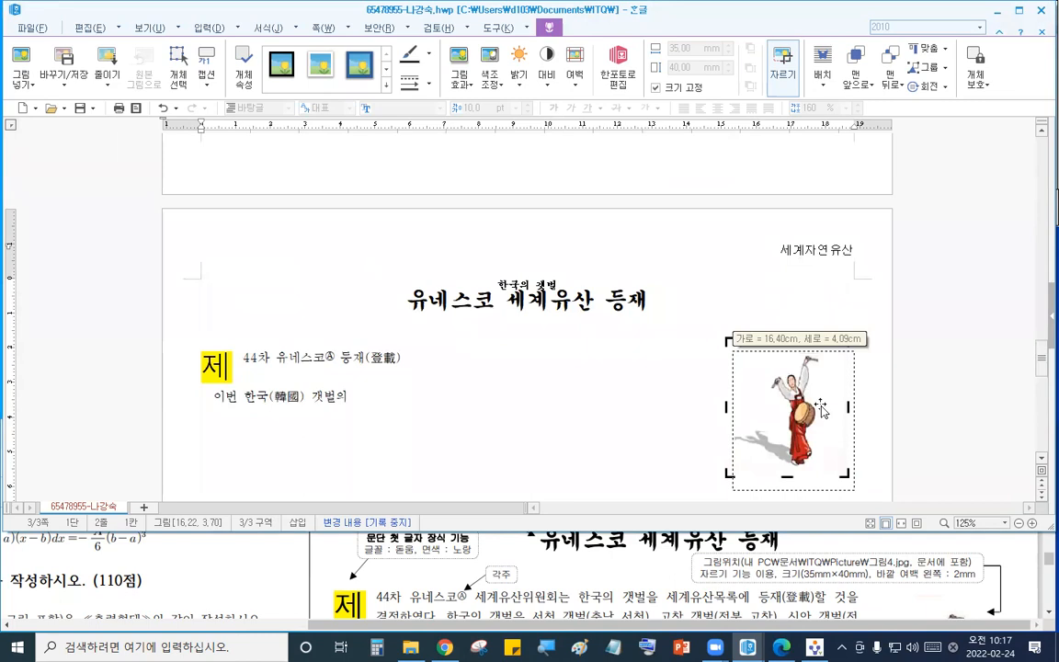
{"action": "left_click", "coordinate": [457, 405]}
{"action": "scroll", "coordinate": [457, 404], "scroll_direction": "down", "scroll_amount": 3}
{"action": "key", "text": "Return"}
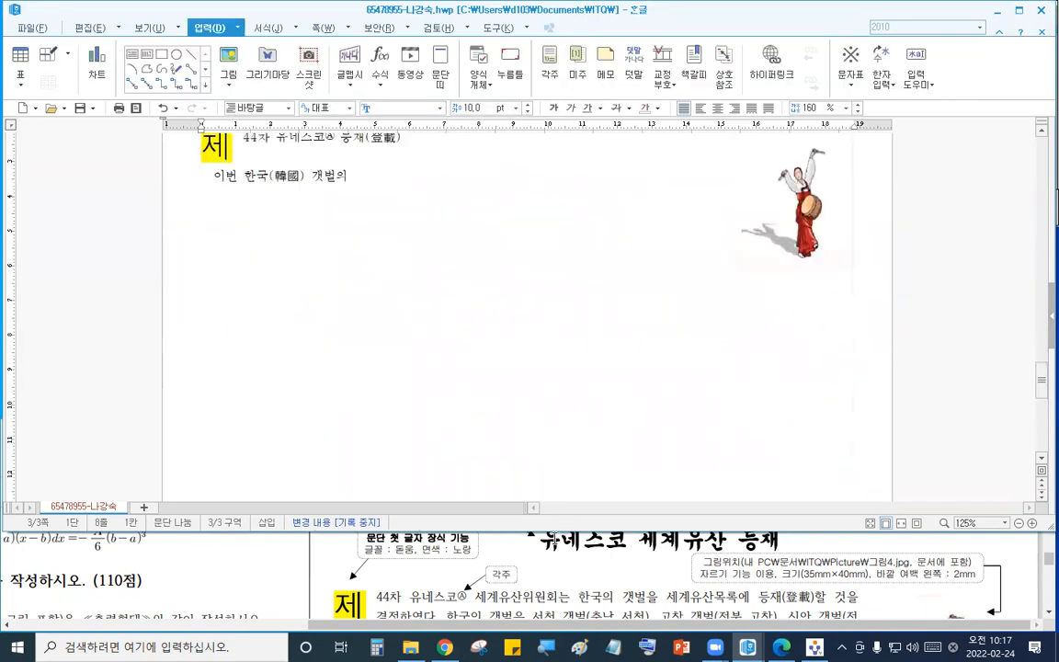
- Insert the ♣ symbol from the character map at the start of the new line
{"action": "left_click_drag", "start_coordinate": [550, 530], "coordinate": [497, 456]}
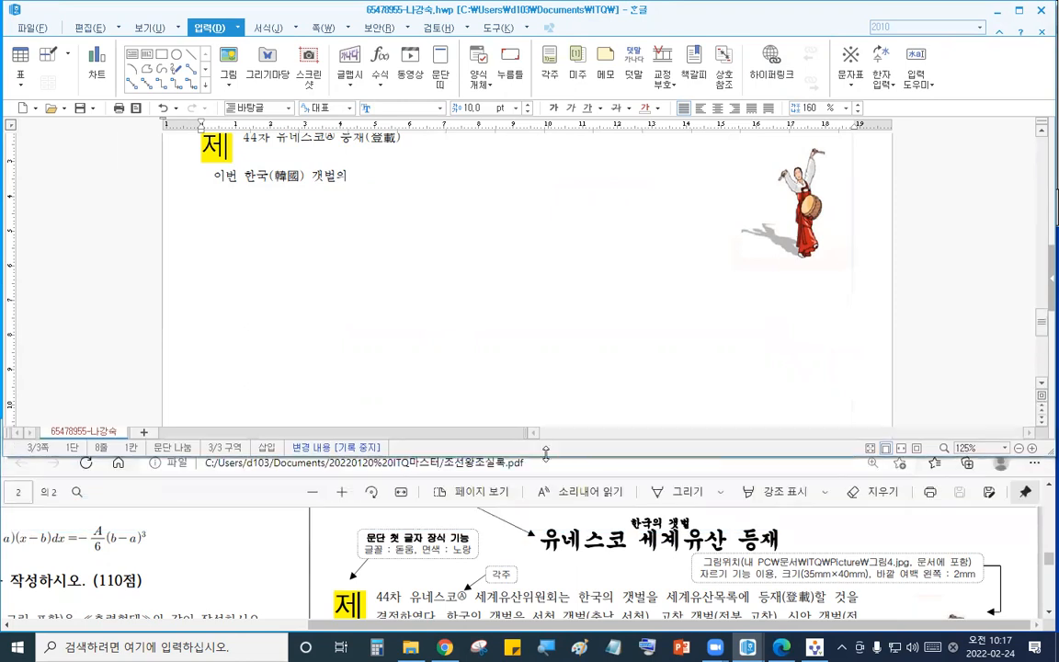
{"action": "left_click", "coordinate": [539, 567]}
{"action": "left_click_drag", "start_coordinate": [527, 421], "coordinate": [527, 383]}
{"action": "left_click", "coordinate": [525, 314]}
{"action": "left_click", "coordinate": [553, 549]}
{"action": "scroll", "coordinate": [552, 547], "scroll_direction": "down", "scroll_amount": 4}
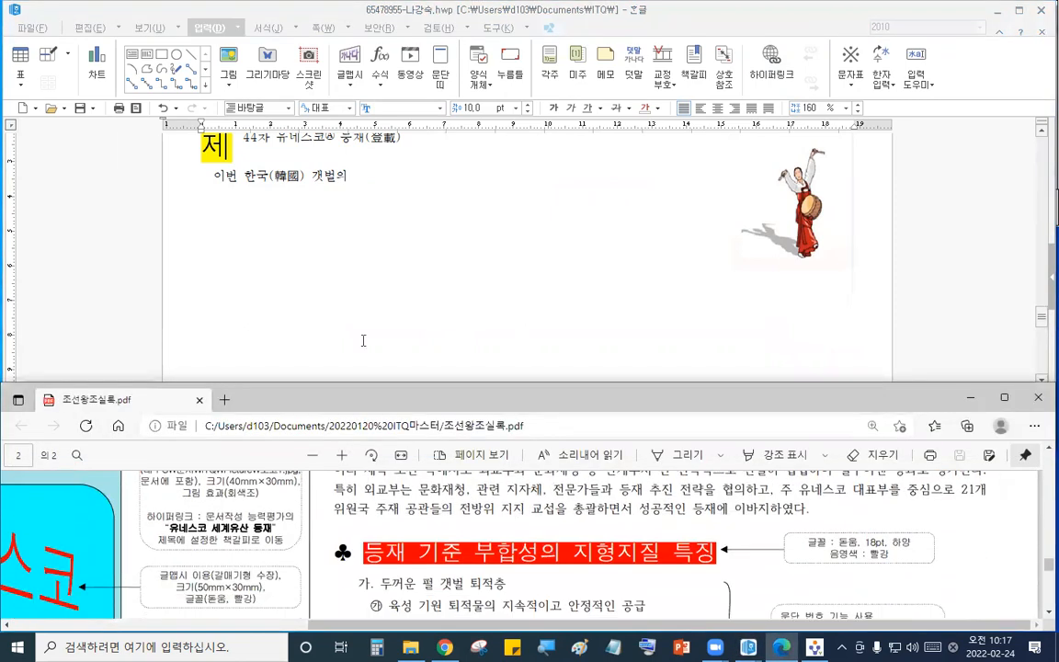
{"action": "left_click", "coordinate": [268, 273]}
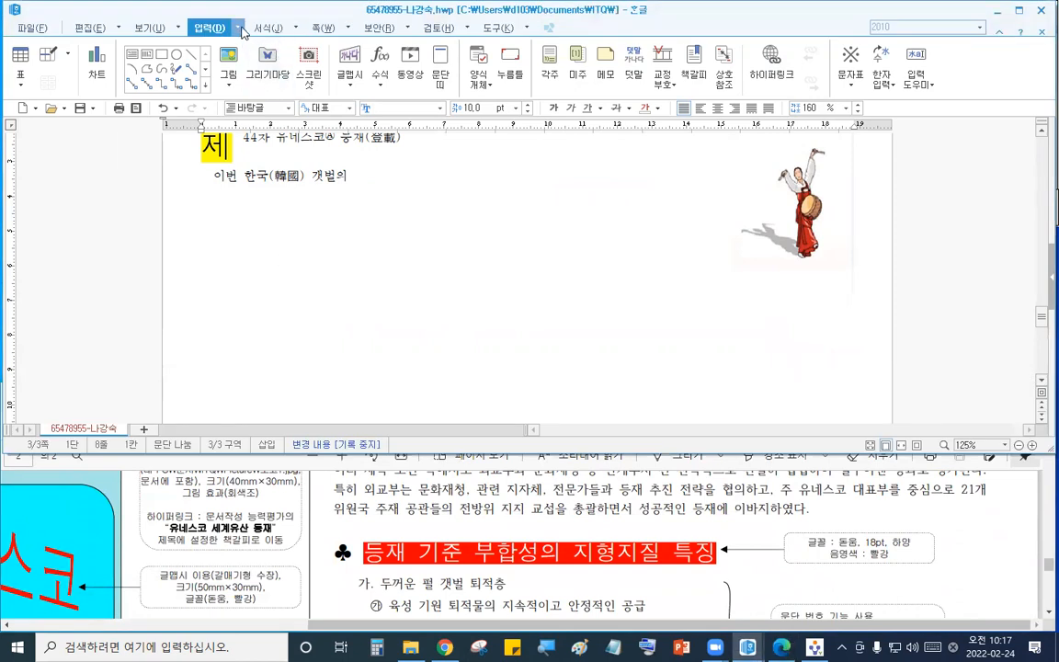
{"action": "left_click", "coordinate": [236, 28]}
{"action": "left_click", "coordinate": [221, 109]}
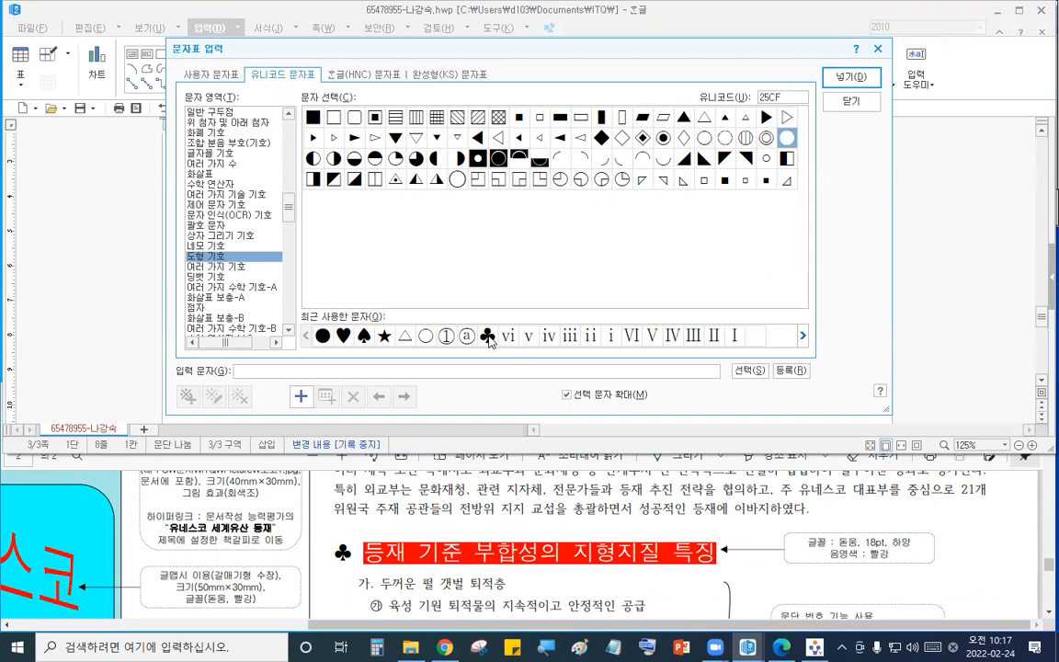
{"action": "left_click", "coordinate": [488, 337]}
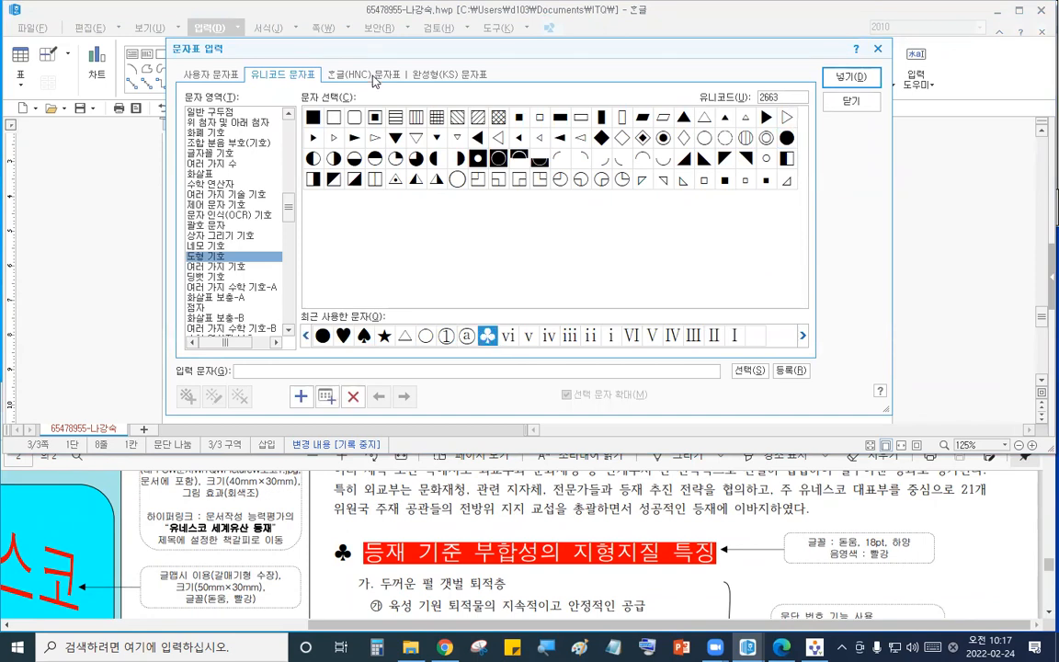
{"action": "left_click", "coordinate": [337, 73]}
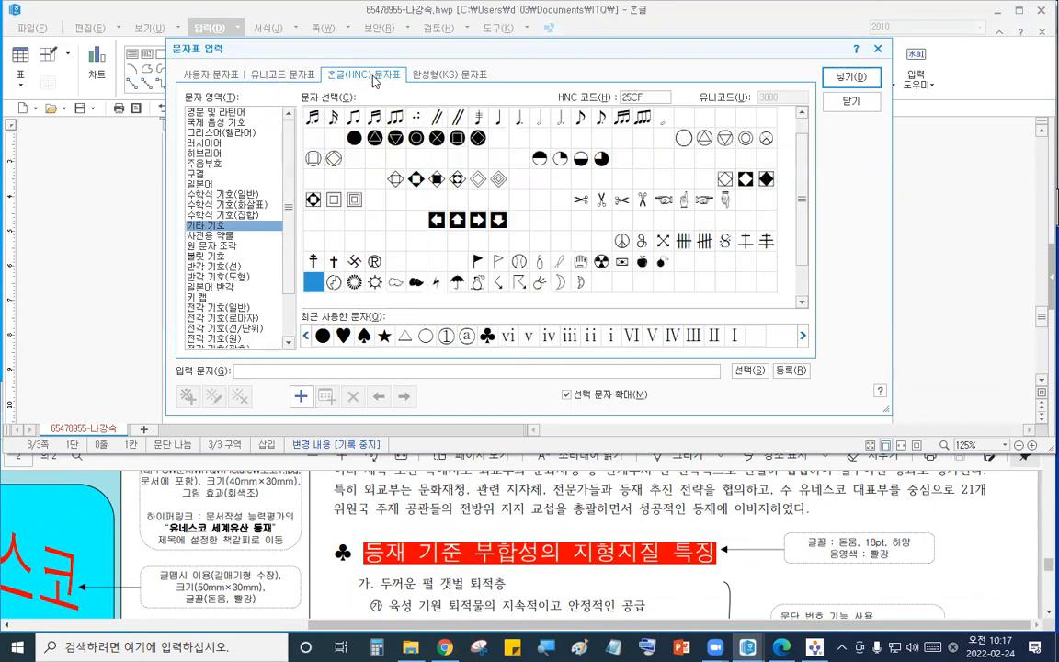
{"action": "left_click", "coordinate": [243, 308]}
{"action": "left_click", "coordinate": [583, 221]}
{"action": "left_click", "coordinate": [850, 79]}
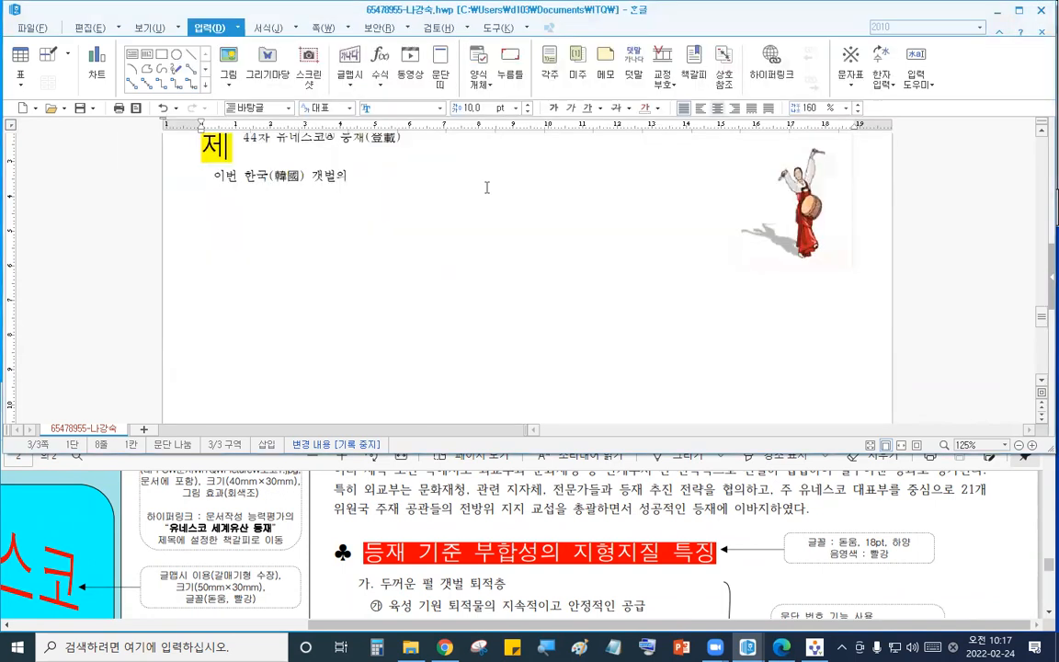
- Type the heading text 등재 기준 부합성의 지형지질 특징 after the ♣ symbol
{"action": "type", "text": "등재"}
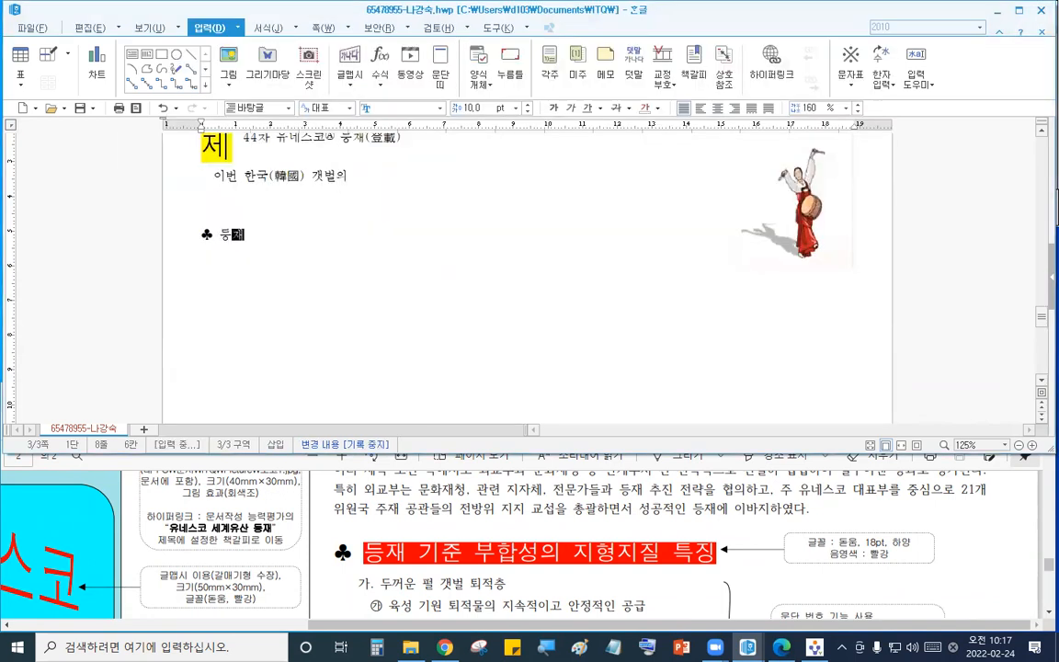
{"action": "type", "text": " ㄱ기준 부합성으"}
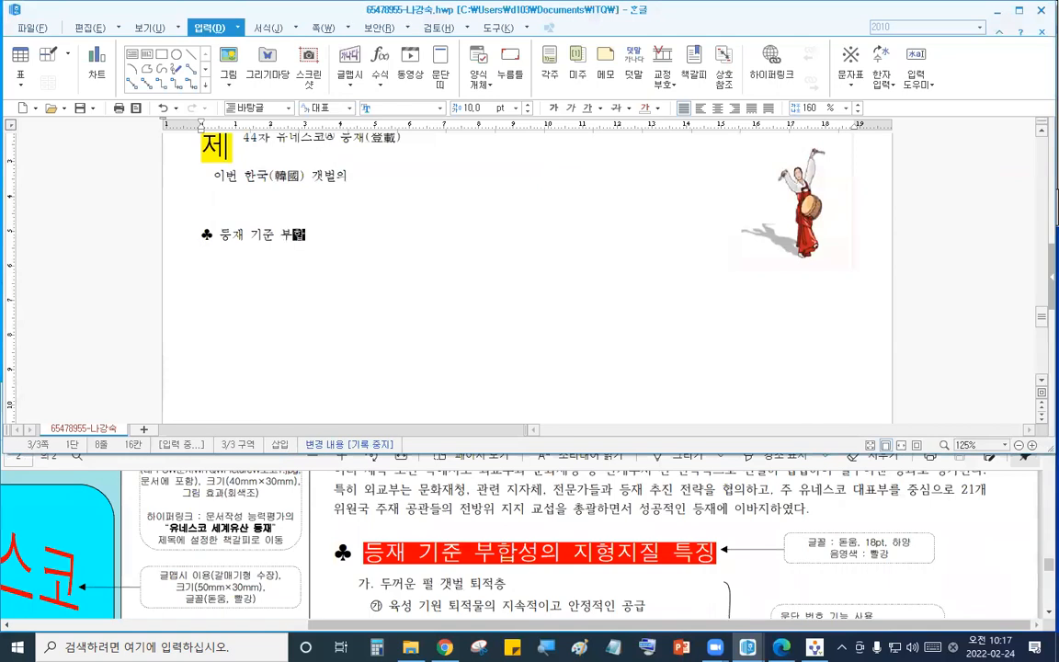
{"action": "key", "text": "BackSpace"}
{"action": "key", "text": "BackSpace"}
{"action": "type", "text": "의 지형"}
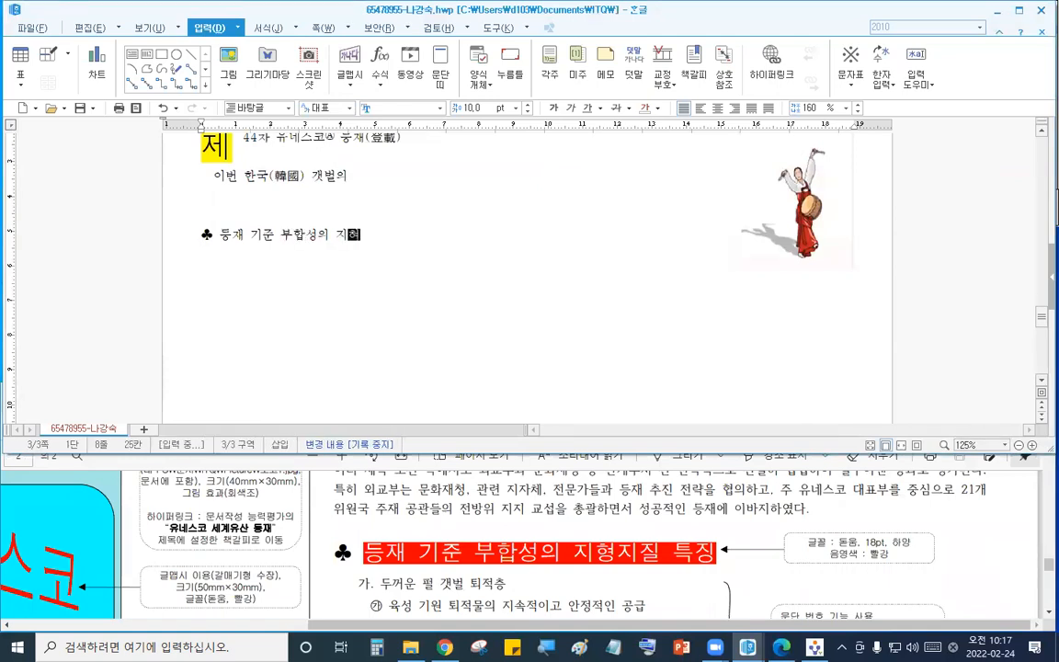
{"action": "type", "text": "지질 특징"}
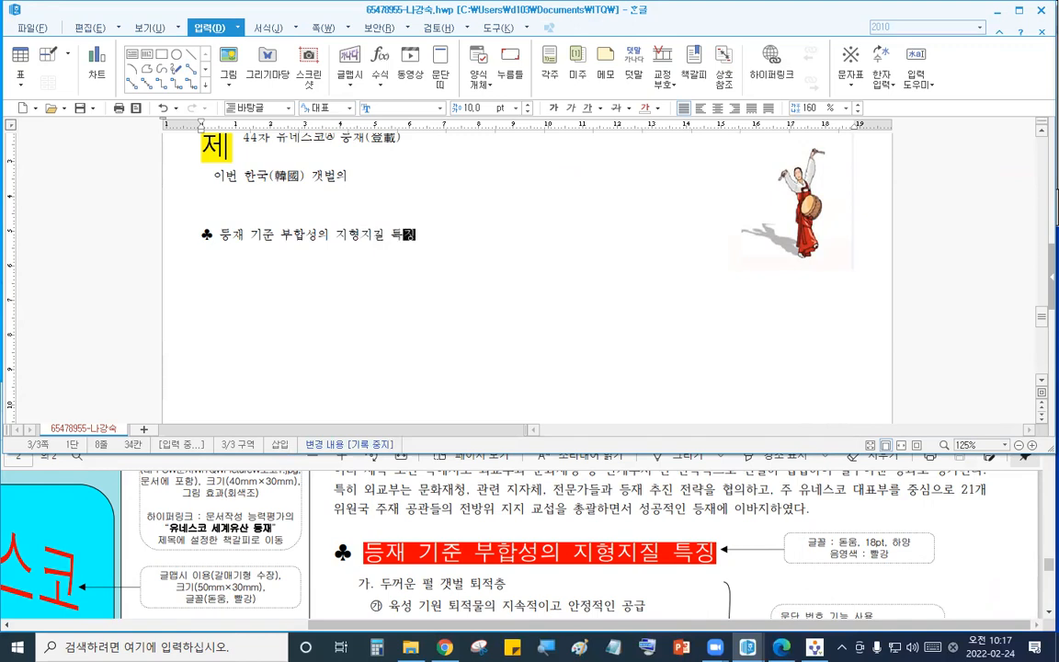
- Set the whole heading line to the 돋움 font at 18 pt
{"action": "key", "text": "shift+Home"}
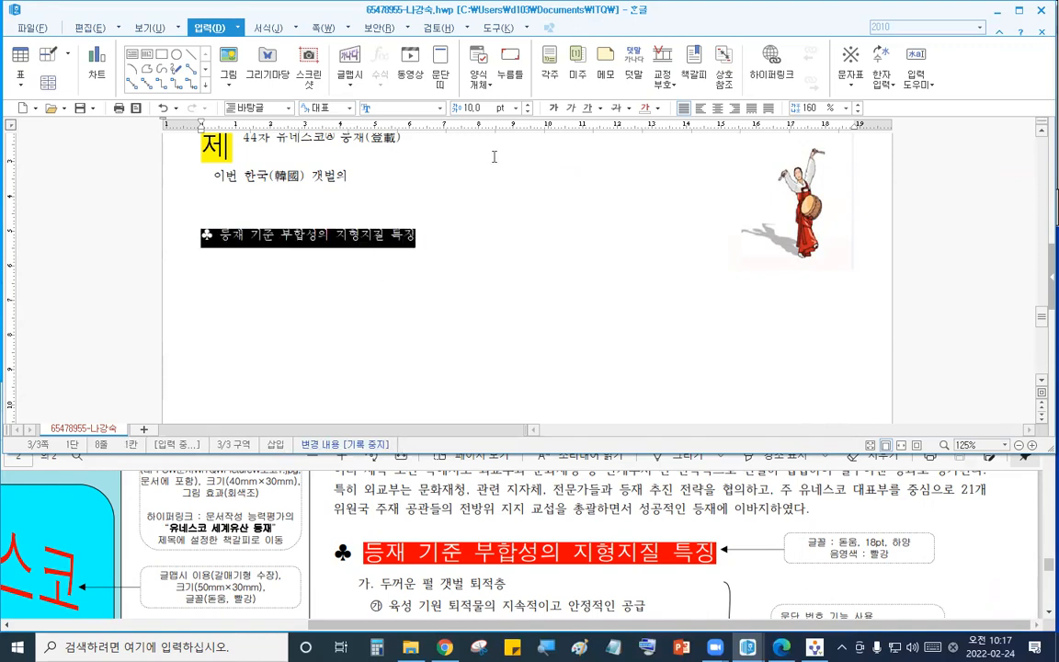
{"action": "left_click", "coordinate": [412, 106]}
{"action": "type", "text": "돋움"}
{"action": "key", "text": "Return"}
{"action": "left_click", "coordinate": [468, 108]}
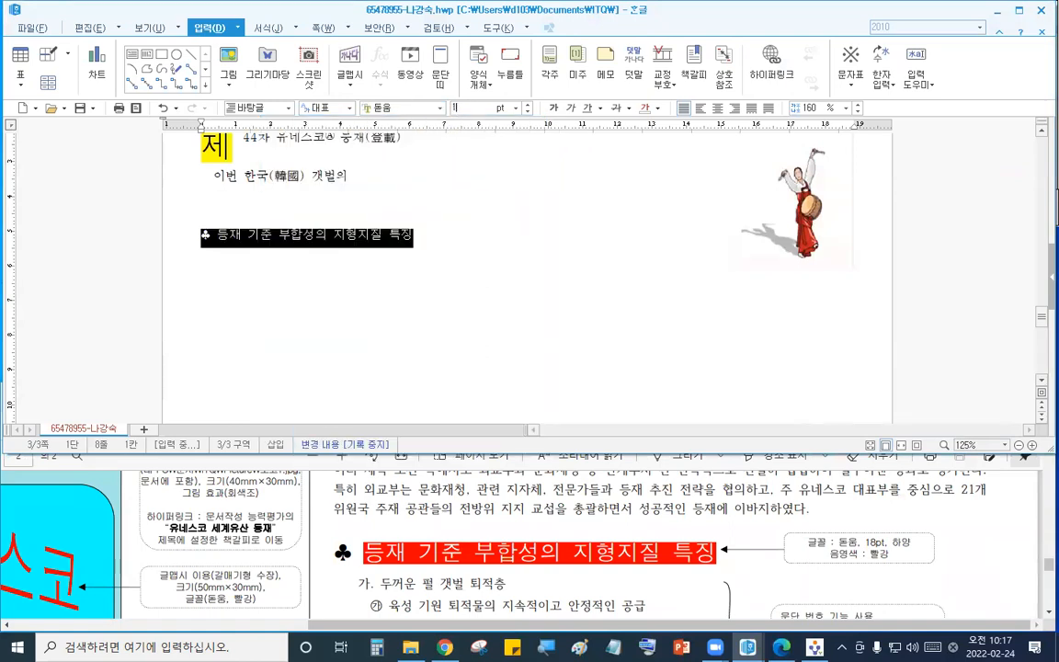
{"action": "type", "text": "18"}
{"action": "key", "text": "Return"}
- Give the heading text after the ♣ a white font colour with red shading
{"action": "left_click", "coordinate": [249, 294]}
{"action": "left_click_drag", "start_coordinate": [232, 241], "coordinate": [583, 241]}
{"action": "left_click", "coordinate": [290, 33]}
{"action": "left_click", "coordinate": [285, 46]}
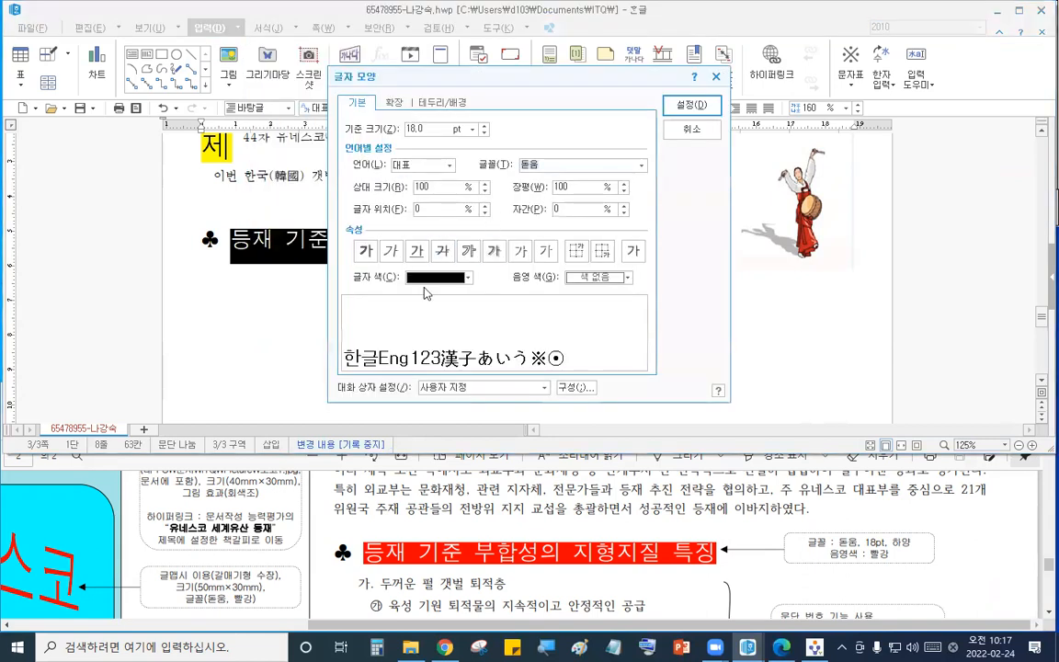
{"action": "left_click", "coordinate": [438, 278]}
{"action": "left_click", "coordinate": [412, 316]}
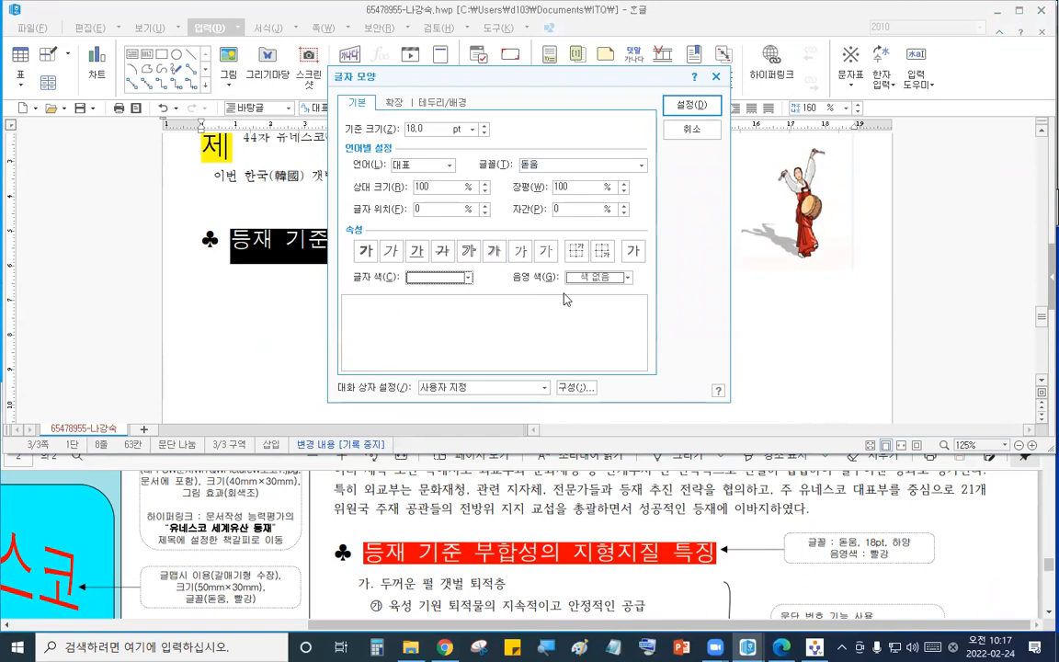
{"action": "left_click", "coordinate": [598, 277]}
{"action": "left_click", "coordinate": [583, 316]}
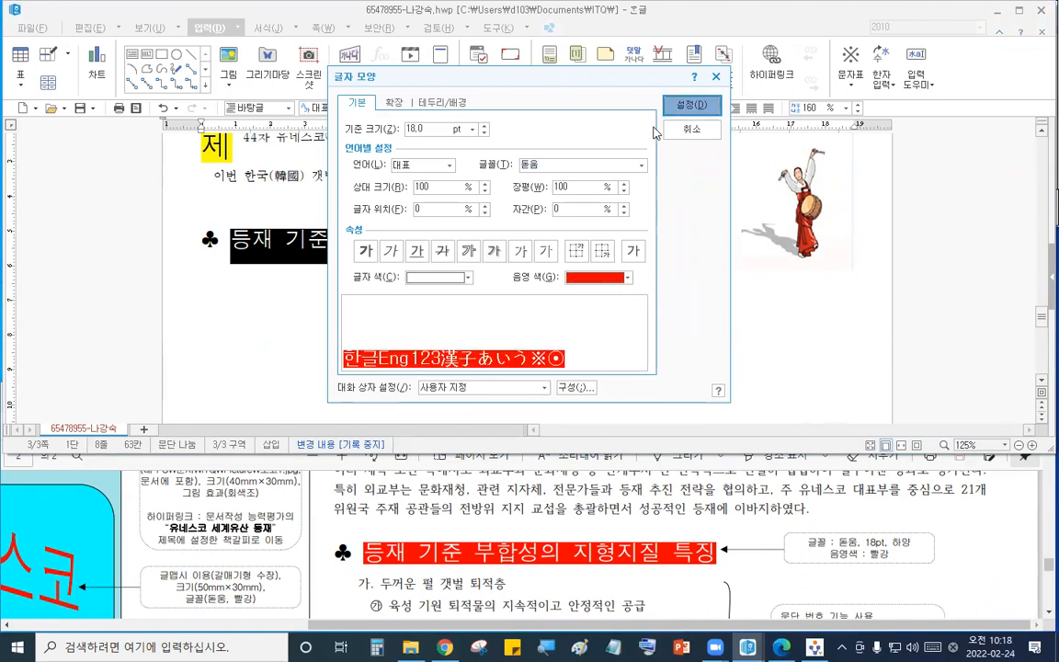
{"action": "left_click", "coordinate": [692, 104]}
- Start plain 바탕글 lines and type the item starters 두꺼운, 육성, 암석, 지질, 집중 and 모래갯벌, one per line
{"action": "key", "text": "Return"}
{"action": "key", "text": "ctrl+1"}
{"action": "left_click", "coordinate": [465, 472]}
{"action": "scroll", "coordinate": [542, 535], "scroll_direction": "down", "scroll_amount": 1}
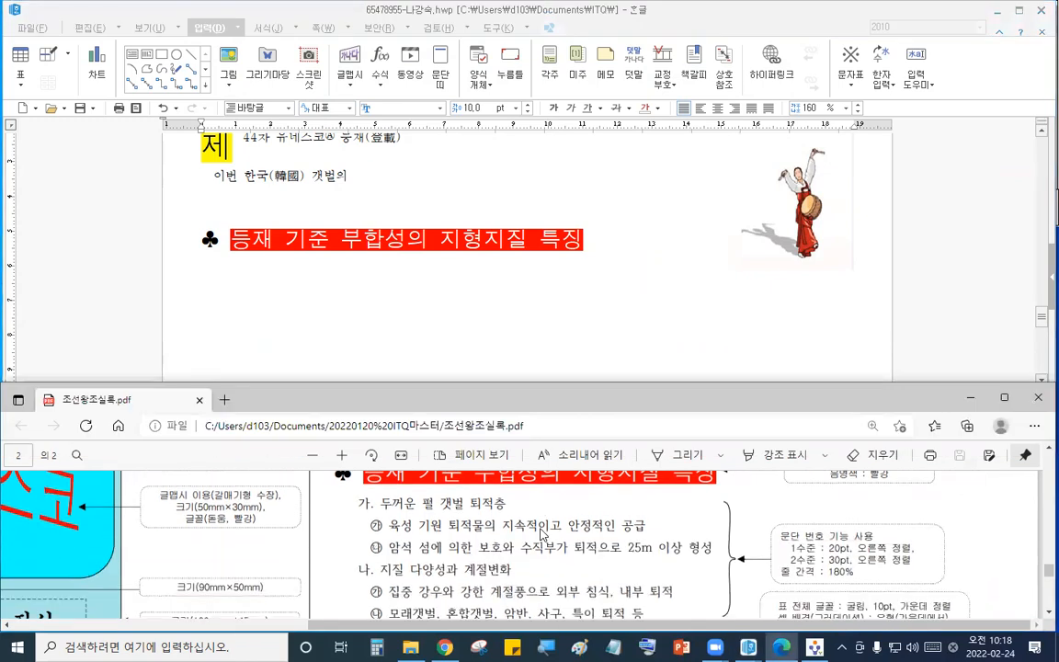
{"action": "left_click", "coordinate": [243, 288]}
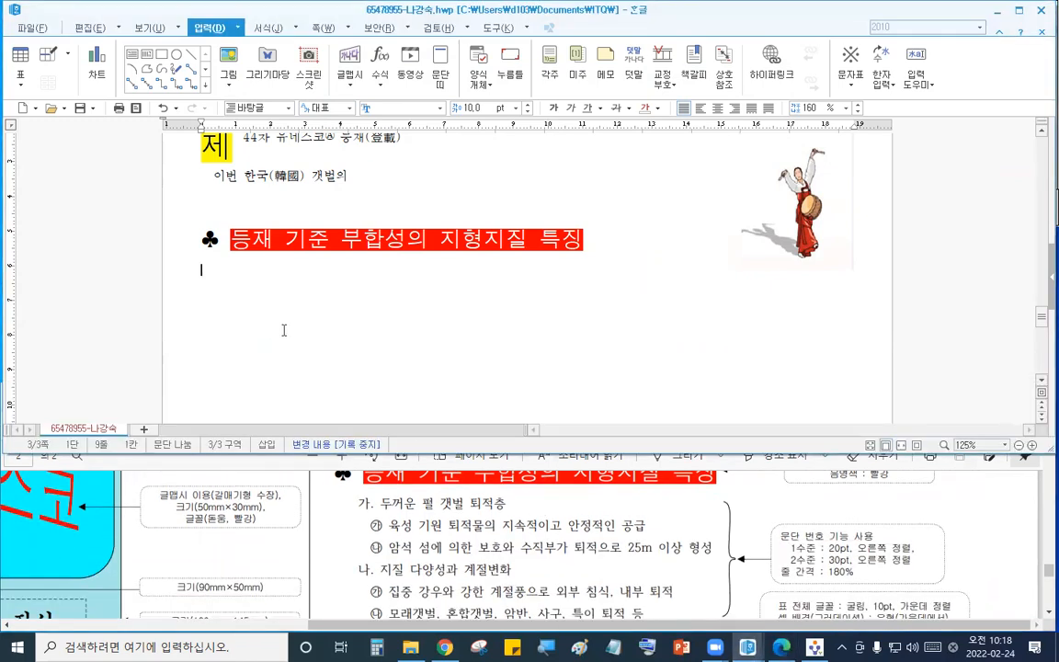
{"action": "left_click", "coordinate": [503, 535]}
{"action": "scroll", "coordinate": [512, 515], "scroll_direction": "down", "scroll_amount": 1}
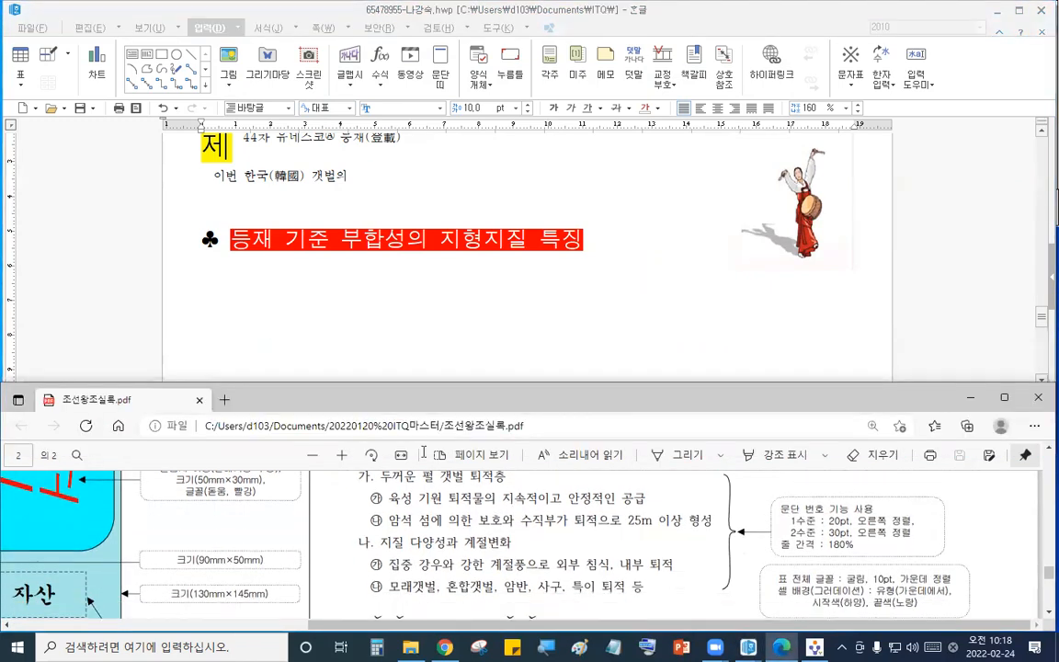
{"action": "left_click", "coordinate": [219, 267]}
{"action": "type", "text": "두꺼운"}
{"action": "key", "text": "Return"}
{"action": "type", "text": "육성"}
{"action": "key", "text": "Return"}
{"action": "type", "text": "ㅇ암석"}
{"action": "key", "text": "Return"}
{"action": "type", "text": "지질"}
{"action": "key", "text": "Return"}
{"action": "type", "text": "집중"}
{"action": "key", "text": "Return"}
{"action": "type", "text": "모래"}
{"action": "type", "text": "개"}
{"action": "type", "text": "벌"}
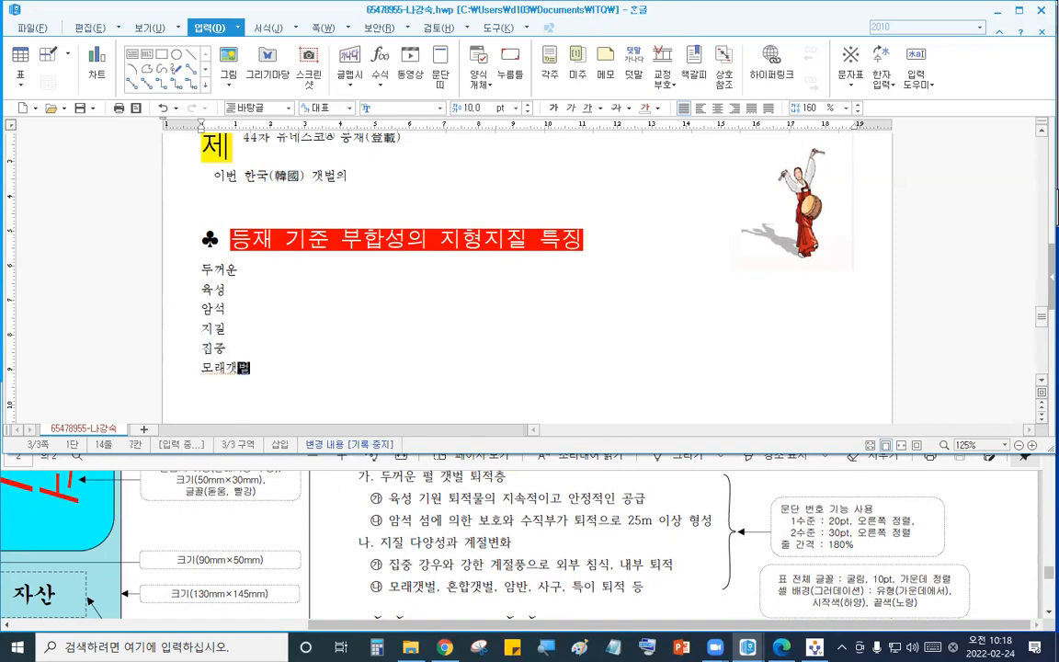
{"action": "key", "text": "Return"}
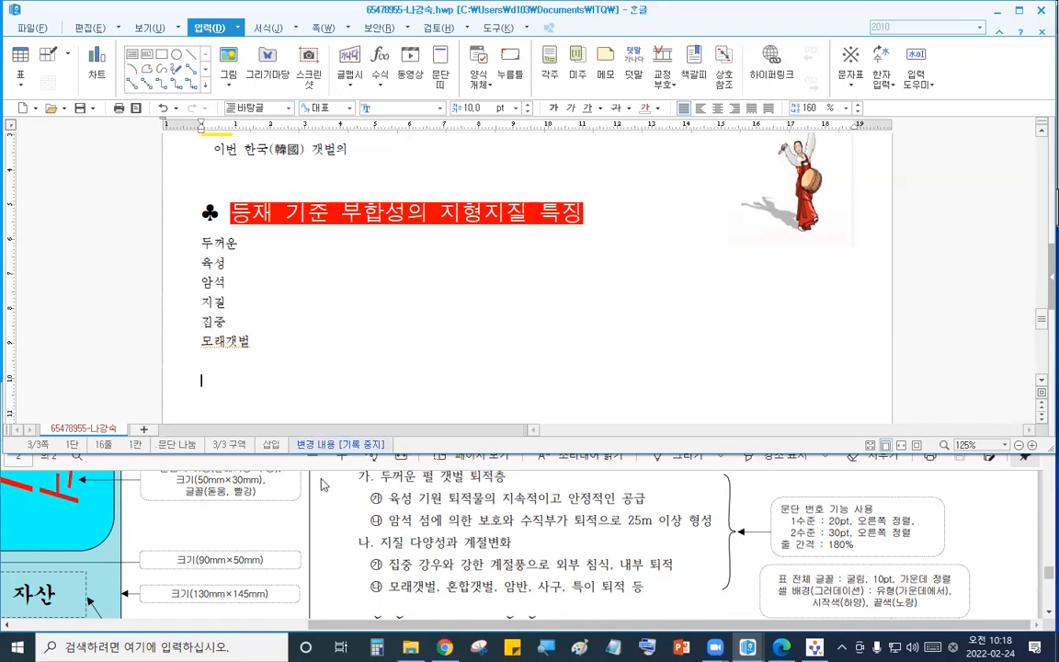
- Copy the ♣ symbol to a new line and type 한국 갯벌의 특징 after it
{"action": "left_click", "coordinate": [519, 543]}
{"action": "scroll", "coordinate": [519, 542], "scroll_direction": "down", "scroll_amount": 2}
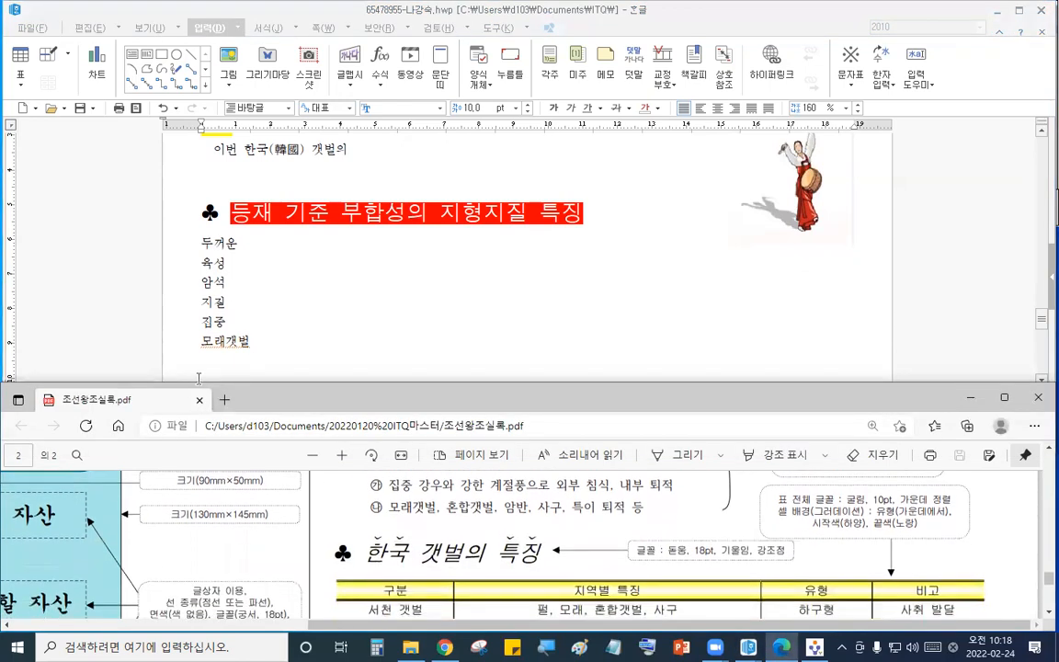
{"action": "left_click", "coordinate": [181, 341]}
{"action": "left_click_drag", "start_coordinate": [228, 218], "coordinate": [198, 219]}
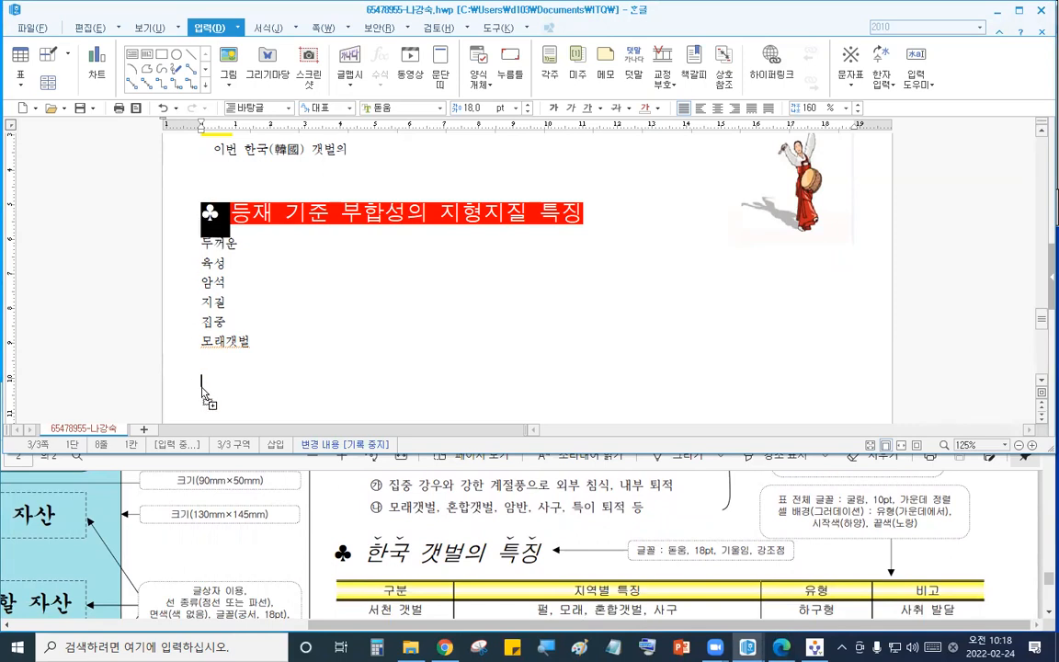
{"action": "left_click_drag", "start_coordinate": [205, 390], "coordinate": [205, 391]}
{"action": "type", "text": "한"}
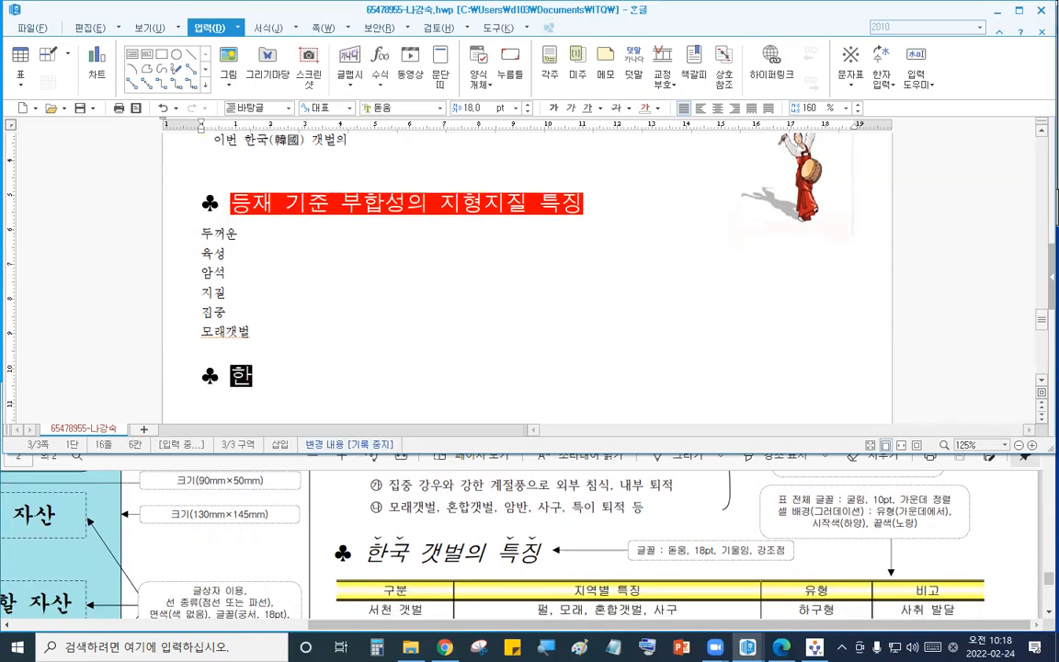
{"action": "type", "text": "국 갯벌의 특징"}
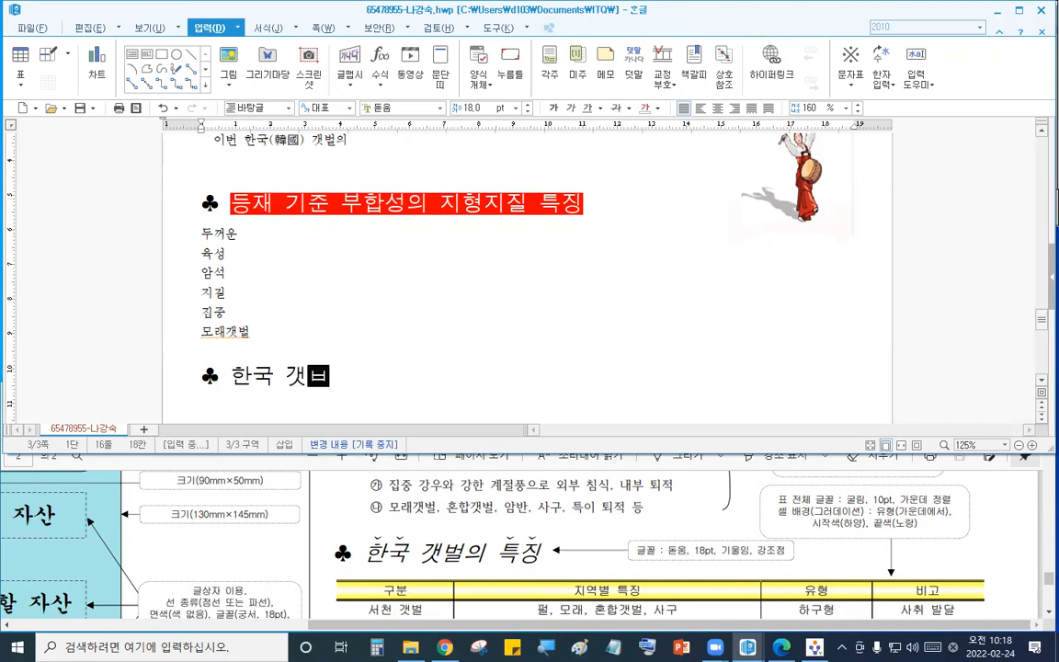
- Italicize the heading text 한국 갯벌의 특징
{"action": "left_click", "coordinate": [246, 375]}
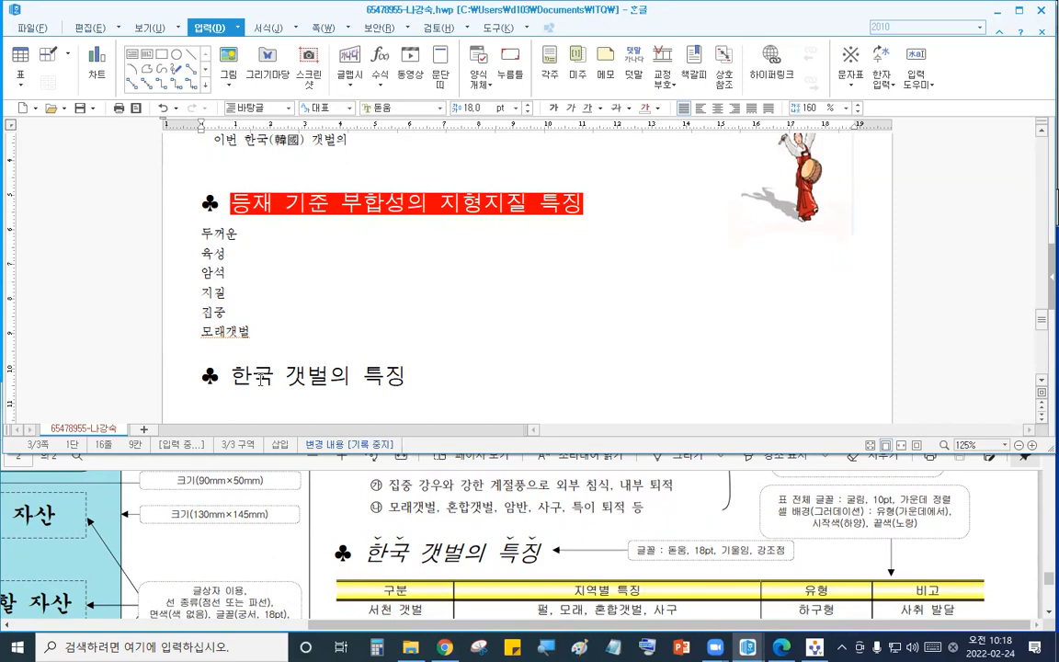
{"action": "left_click_drag", "start_coordinate": [237, 377], "coordinate": [416, 397]}
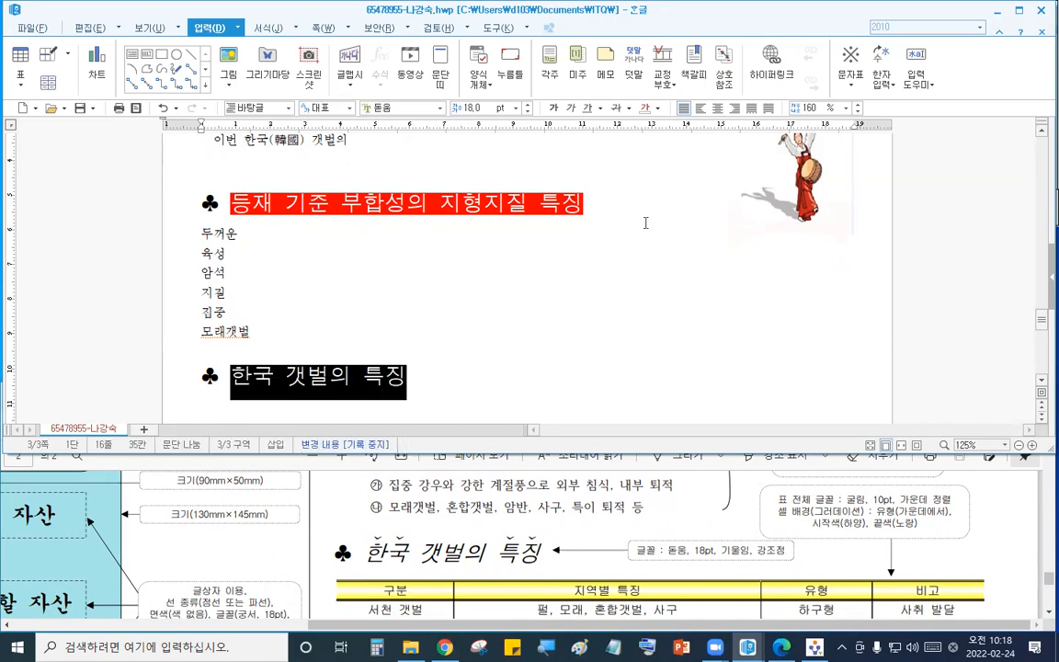
{"action": "left_click", "coordinate": [571, 108]}
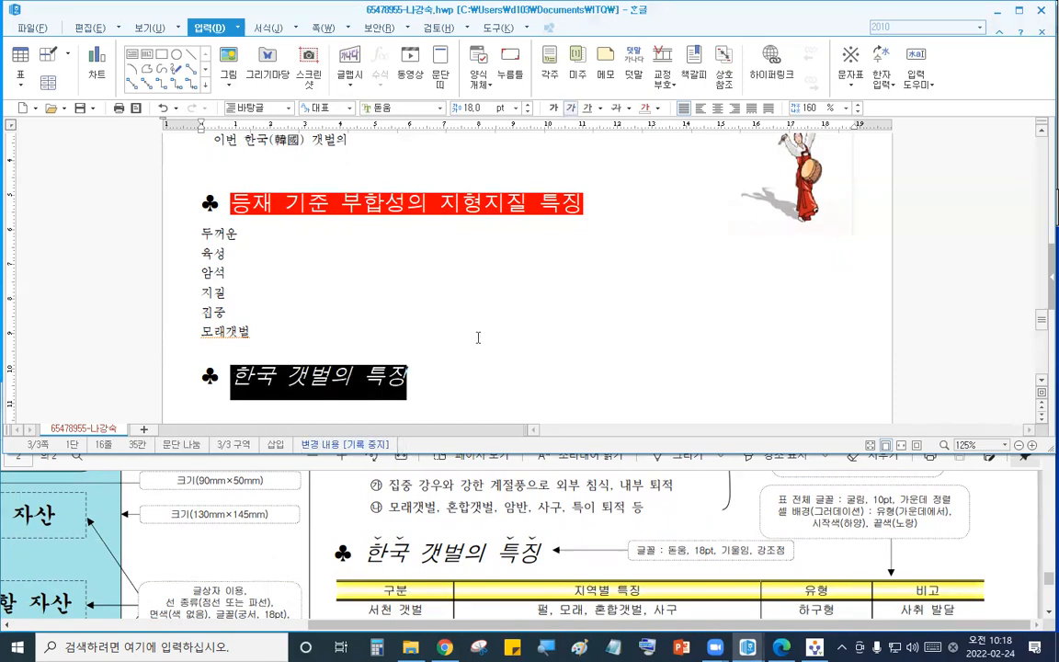
{"action": "left_click", "coordinate": [421, 389]}
- Apply emphasis dots (강조점) to the word 한국 in the heading 한국 갯벌의 특징
{"action": "left_click_drag", "start_coordinate": [238, 377], "coordinate": [273, 375]}
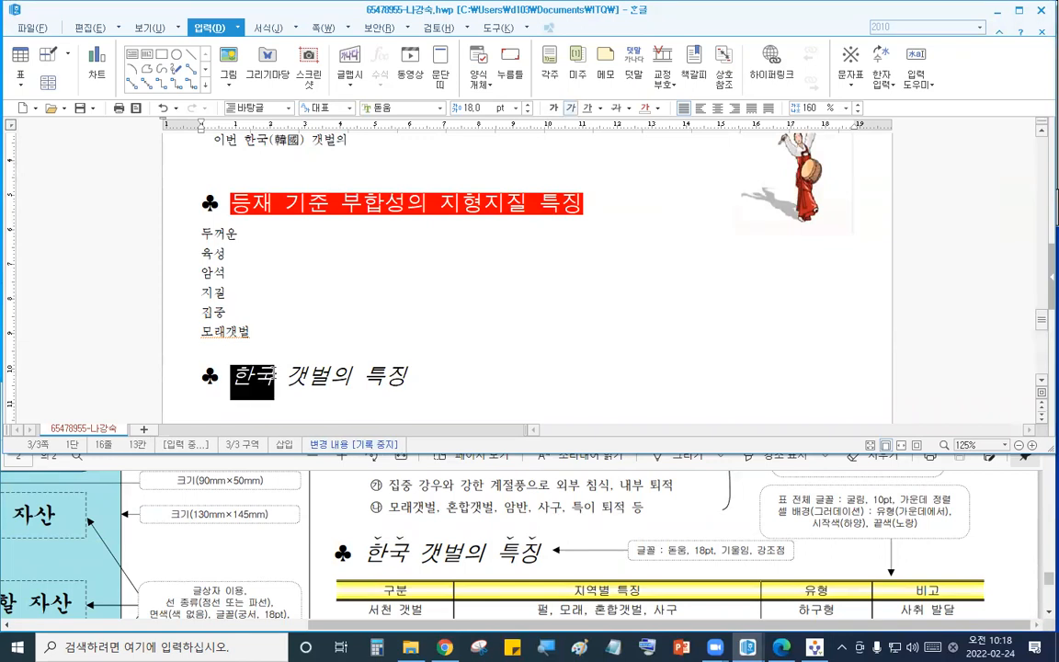
{"action": "key", "text": "F9"}
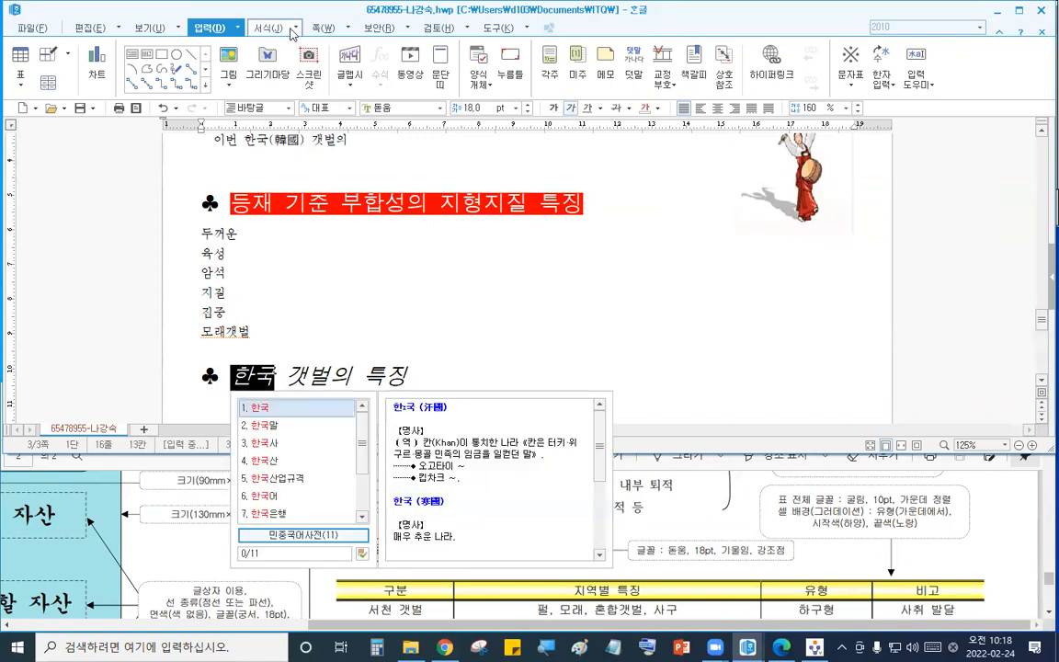
{"action": "left_click", "coordinate": [292, 33]}
{"action": "left_click", "coordinate": [275, 45]}
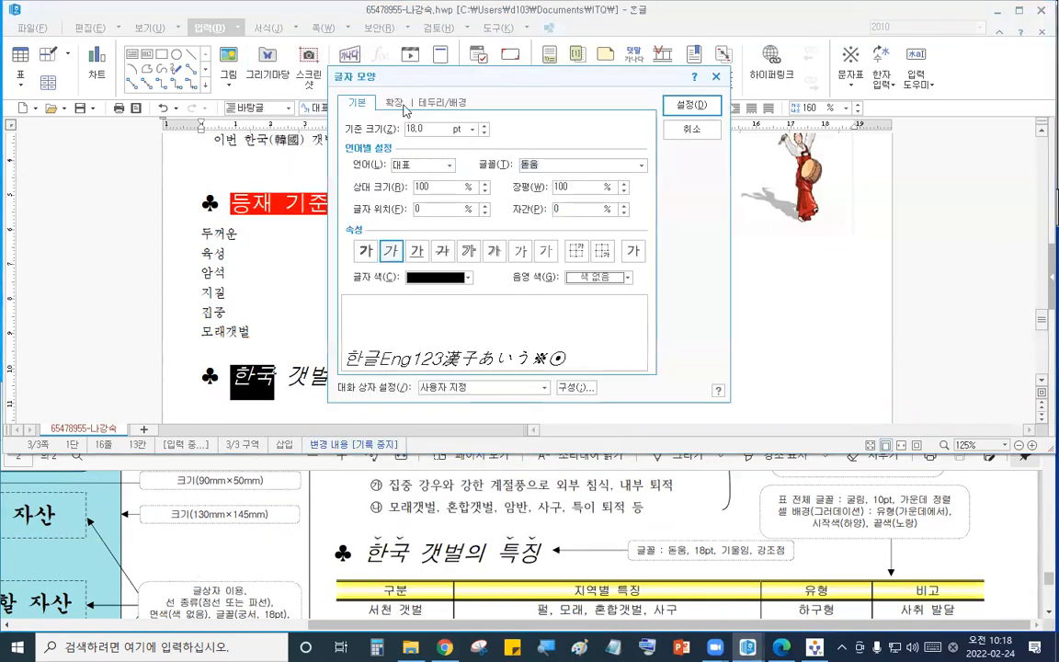
{"action": "left_click", "coordinate": [394, 102]}
{"action": "left_click", "coordinate": [621, 264]}
{"action": "left_click", "coordinate": [539, 293]}
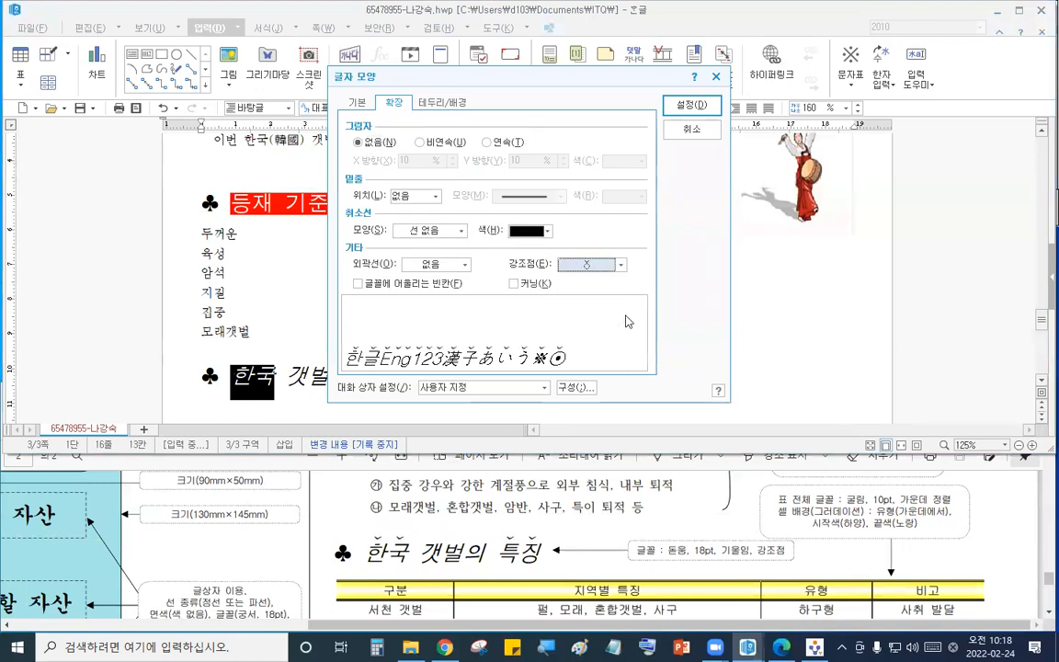
{"action": "left_click", "coordinate": [690, 104]}
- Apply the same emphasis dots to the word 특징 at the end of the heading
{"action": "left_click_drag", "start_coordinate": [364, 375], "coordinate": [408, 377]}
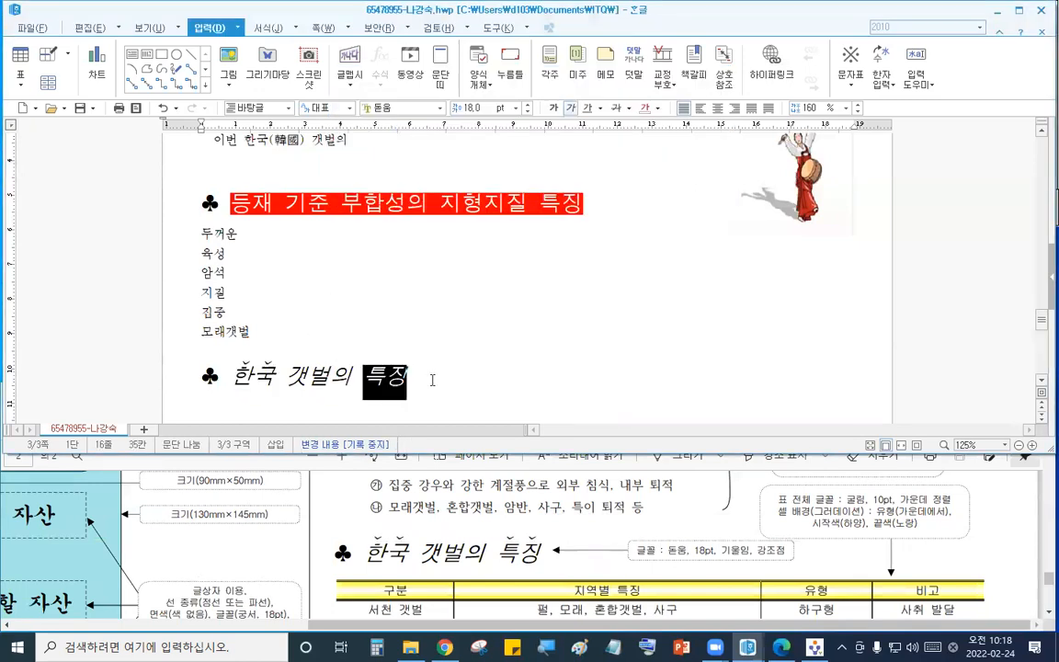
{"action": "key", "text": "F9"}
{"action": "left_click", "coordinate": [293, 28]}
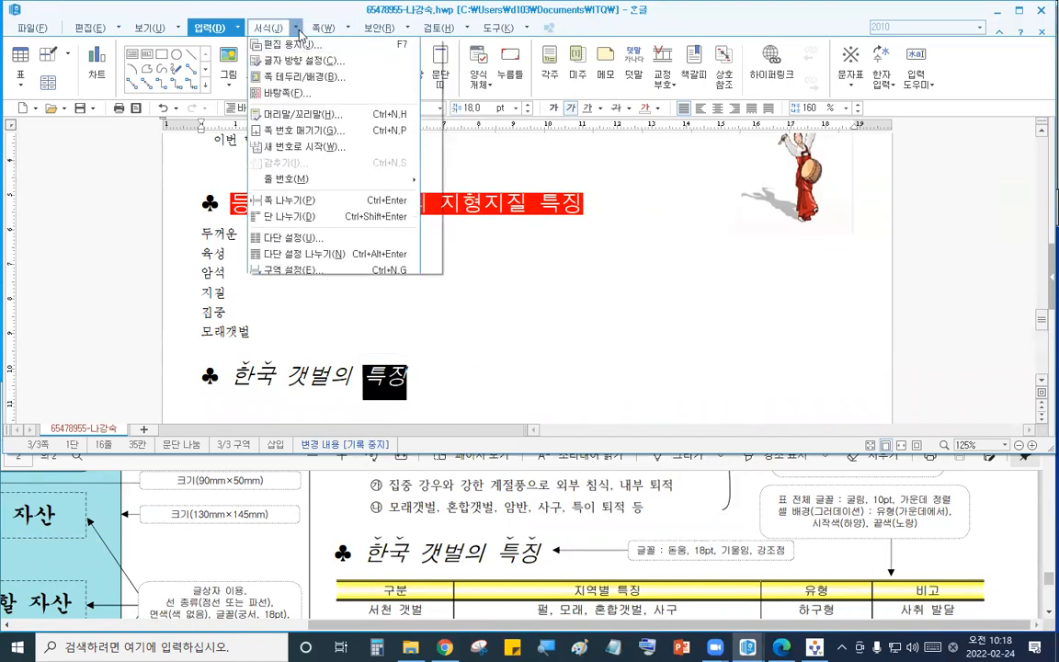
{"action": "left_click", "coordinate": [276, 43]}
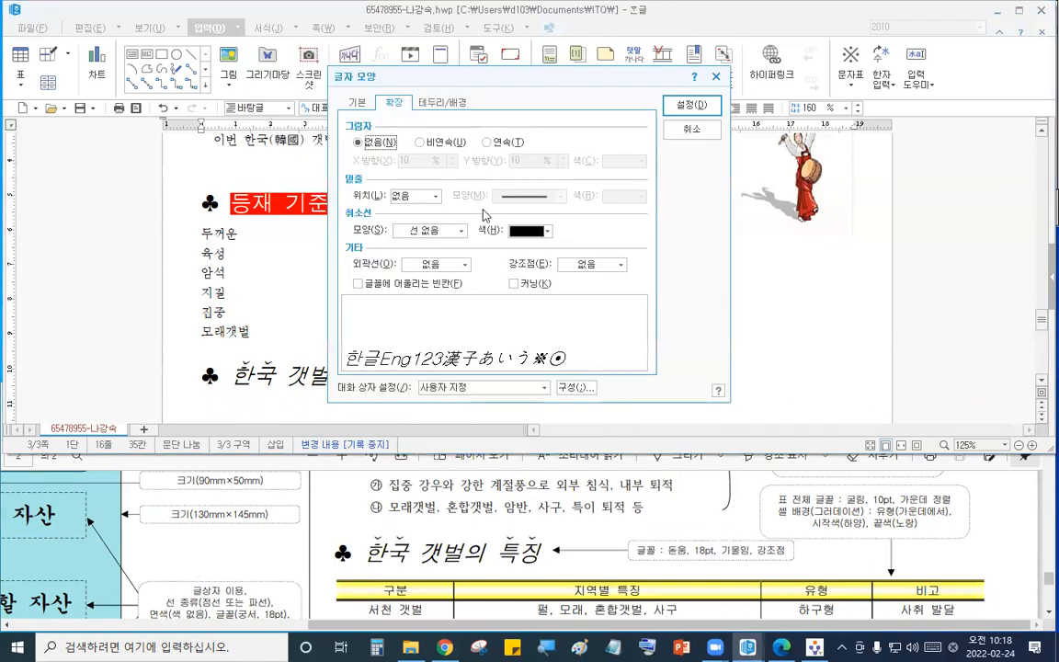
{"action": "left_click", "coordinate": [585, 264]}
{"action": "left_click", "coordinate": [599, 296]}
{"action": "left_click", "coordinate": [672, 109]}
- Insert a table of 6 rows and 4 columns on a new line below the 한국 갯벌의 특징 heading
{"action": "left_click", "coordinate": [465, 369]}
{"action": "scroll", "coordinate": [463, 373], "scroll_direction": "down", "scroll_amount": 1}
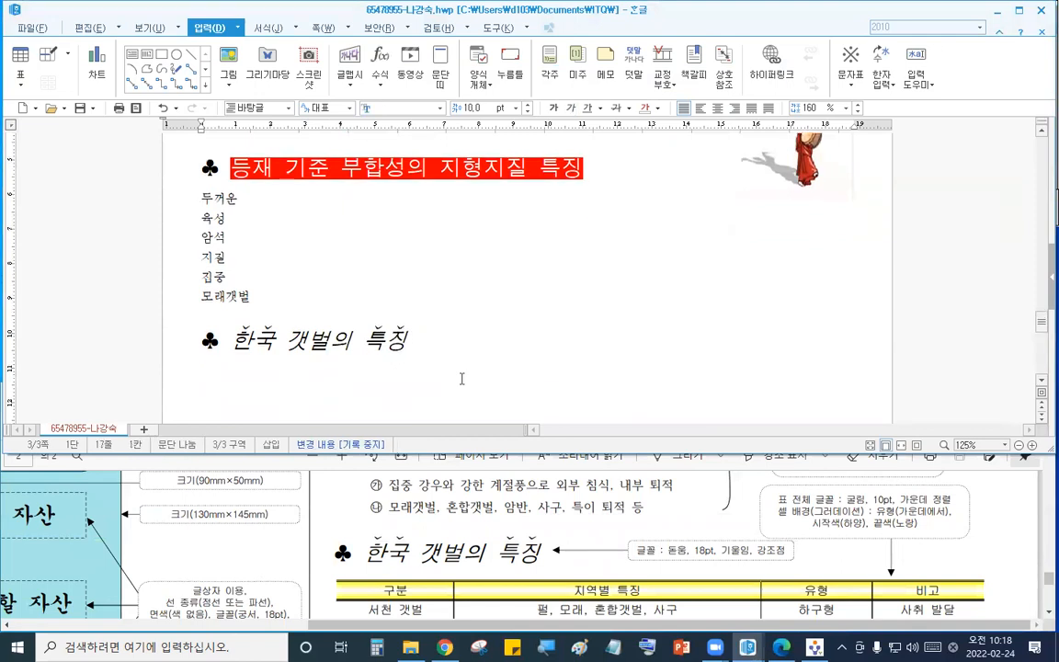
{"action": "scroll", "coordinate": [461, 378], "scroll_direction": "down", "scroll_amount": 3}
{"action": "left_click", "coordinate": [532, 531]}
{"action": "scroll", "coordinate": [543, 543], "scroll_direction": "down", "scroll_amount": 1}
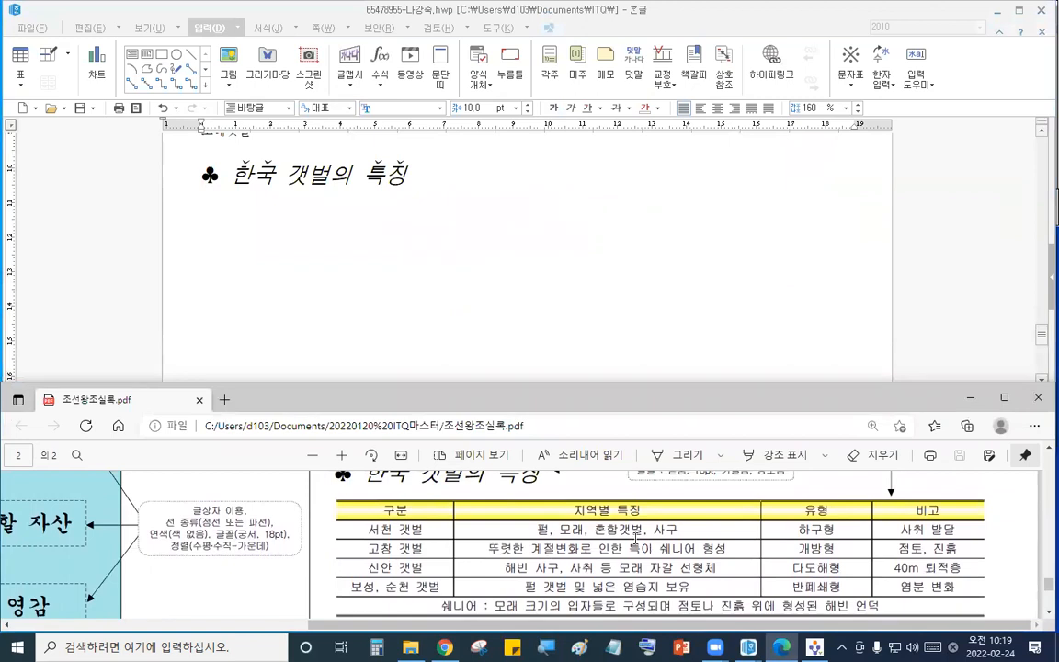
{"action": "left_click", "coordinate": [234, 201]}
{"action": "left_click", "coordinate": [18, 60]}
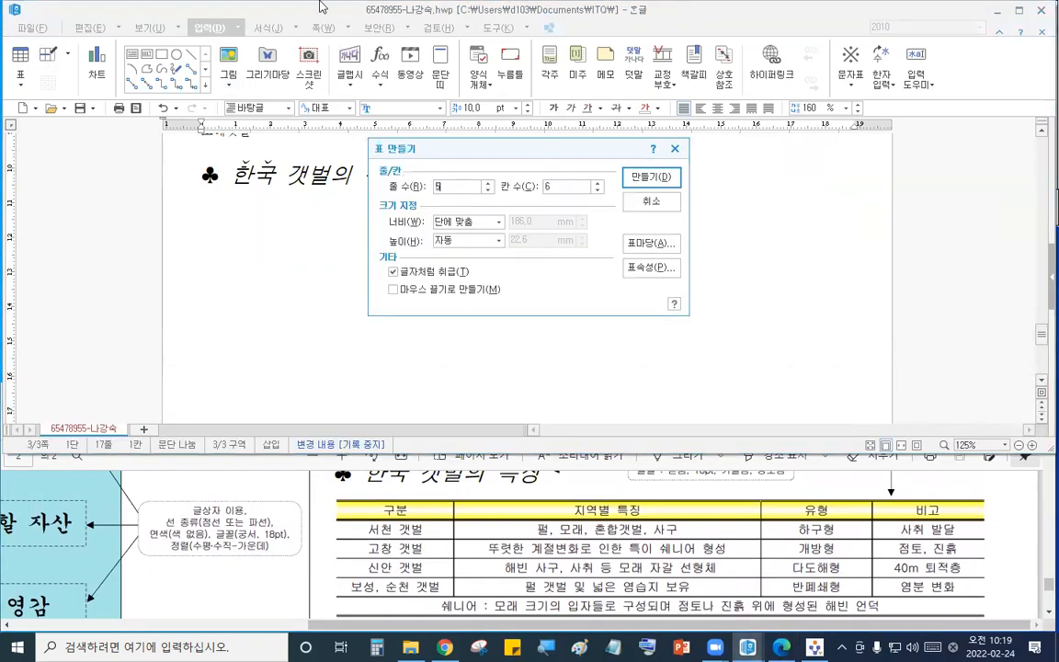
{"action": "left_click", "coordinate": [490, 183]}
{"action": "left_click", "coordinate": [597, 190]}
{"action": "left_click", "coordinate": [597, 191]}
{"action": "left_click", "coordinate": [651, 176]}
- Set the whole table's font to 굴림 and centre-align its cell text
{"action": "left_click_drag", "start_coordinate": [313, 211], "coordinate": [770, 289]}
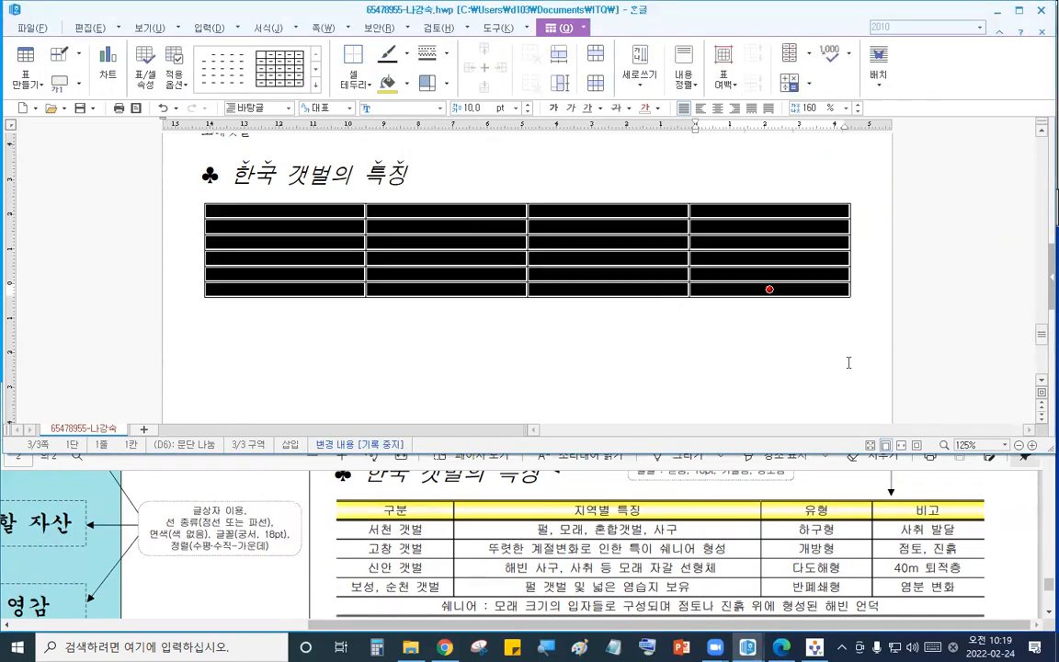
{"action": "left_click", "coordinate": [947, 535]}
{"action": "scroll", "coordinate": [947, 536], "scroll_direction": "up", "scroll_amount": 3}
{"action": "scroll", "coordinate": [947, 535], "scroll_direction": "down", "scroll_amount": 2}
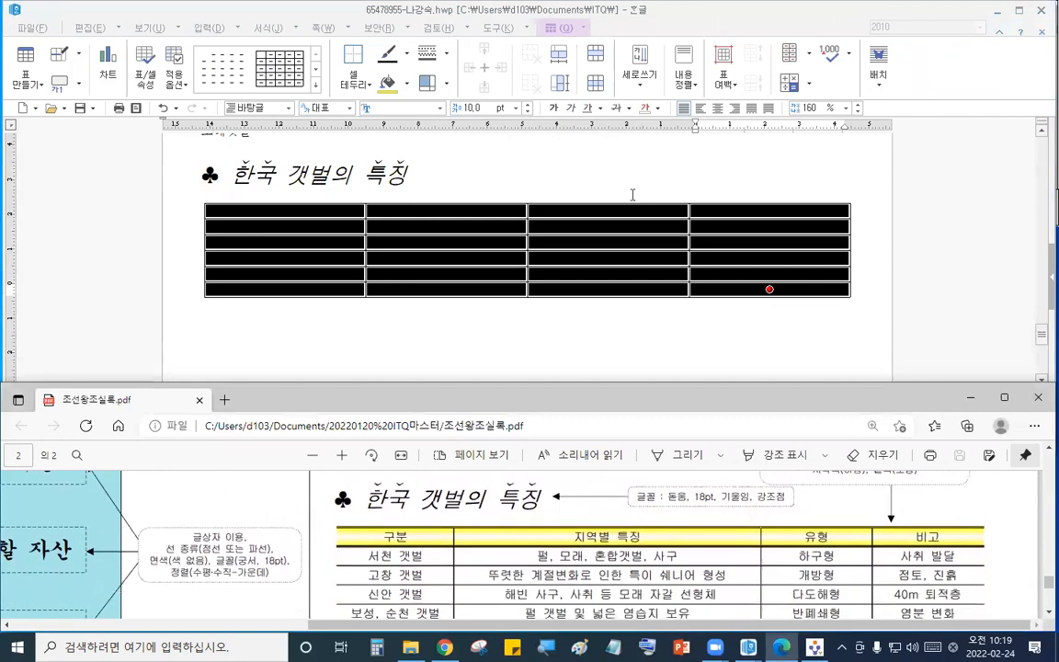
{"action": "left_click", "coordinate": [400, 103]}
{"action": "type", "text": "굴림"}
{"action": "key", "text": "Return"}
{"action": "left_click", "coordinate": [717, 108]}
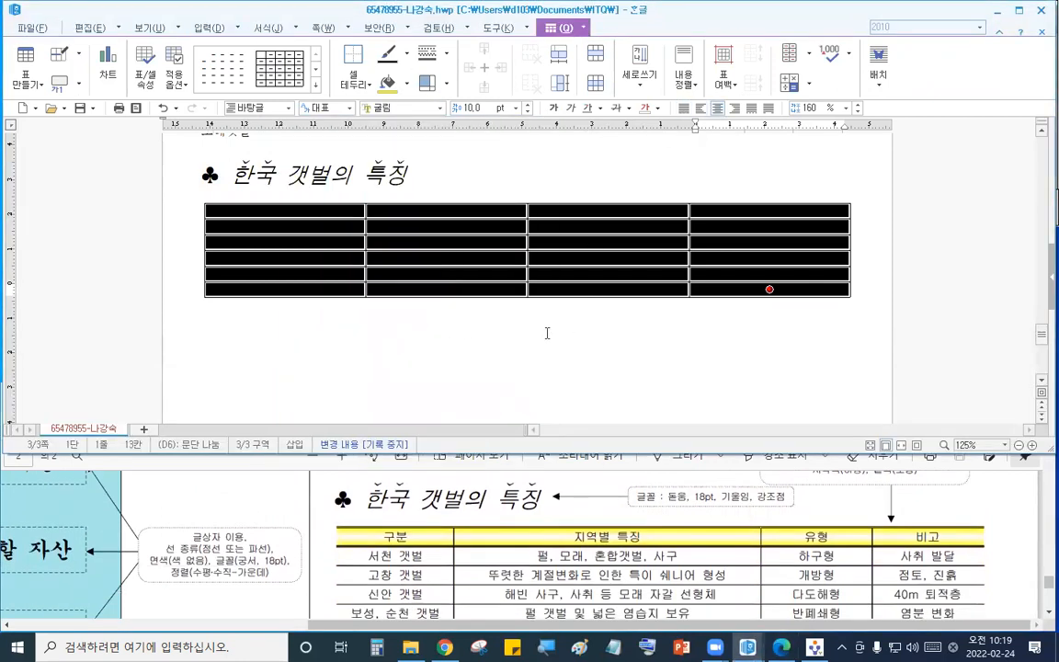
- Increase the height of all table rows by three steps
{"action": "key", "text": "ctrl+Down"}
{"action": "key", "text": "ctrl+Down"}
{"action": "key", "text": "ctrl+Down"}
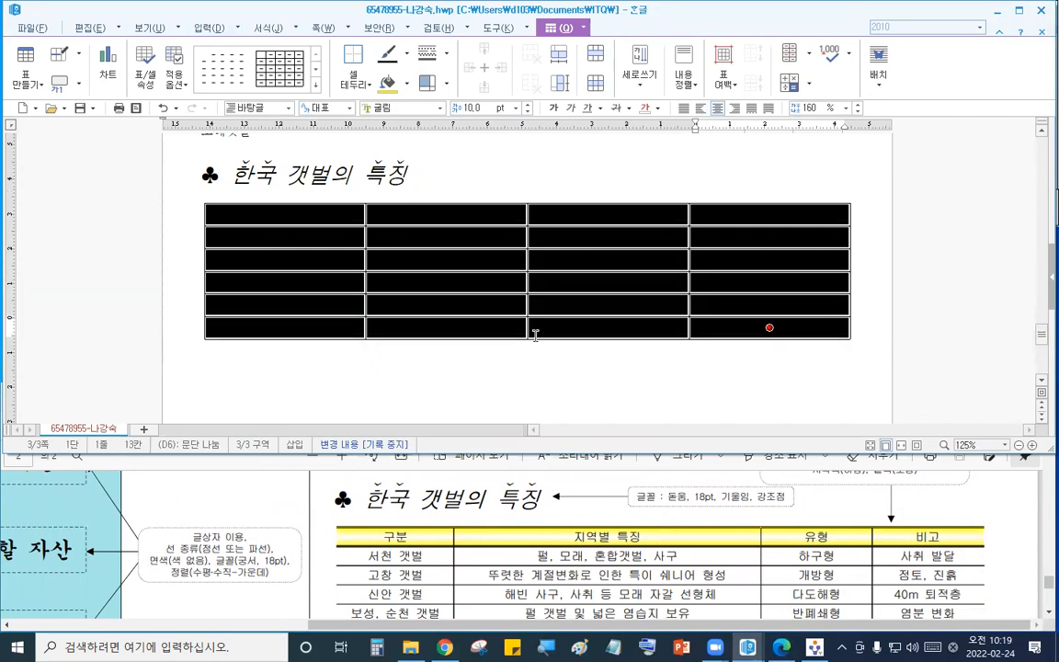
- Narrow the first column and widen the second column by moving the column borders to match the sample
{"action": "left_click", "coordinate": [555, 496]}
{"action": "scroll", "coordinate": [548, 515], "scroll_direction": "down", "scroll_amount": 1}
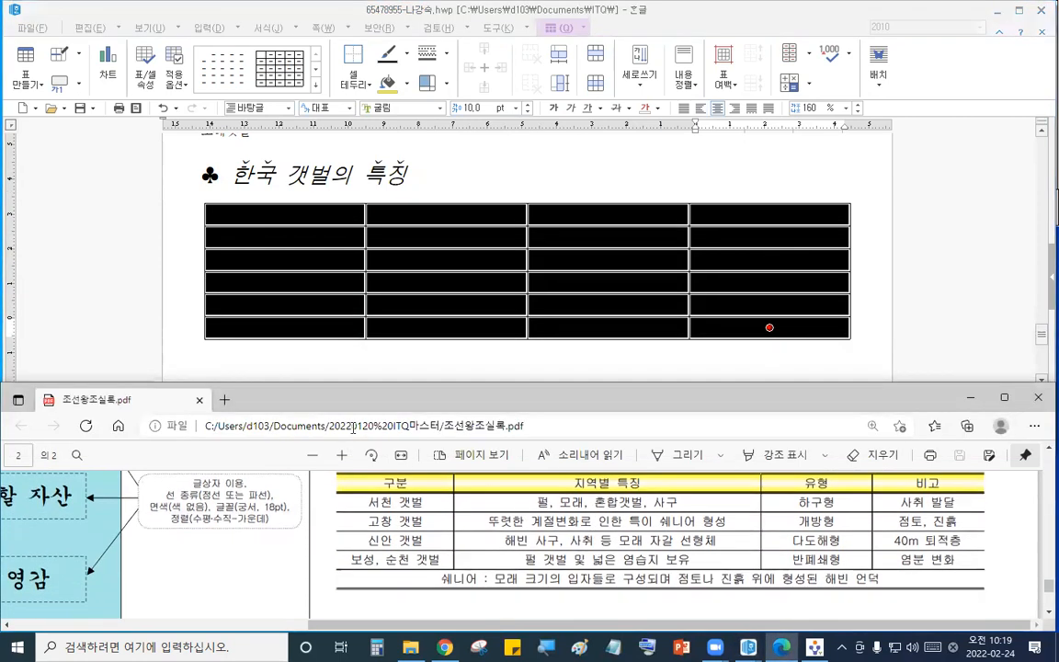
{"action": "left_click", "coordinate": [433, 173]}
{"action": "left_click_drag", "start_coordinate": [366, 226], "coordinate": [321, 221]}
{"action": "left_click_drag", "start_coordinate": [526, 223], "coordinate": [745, 228]}
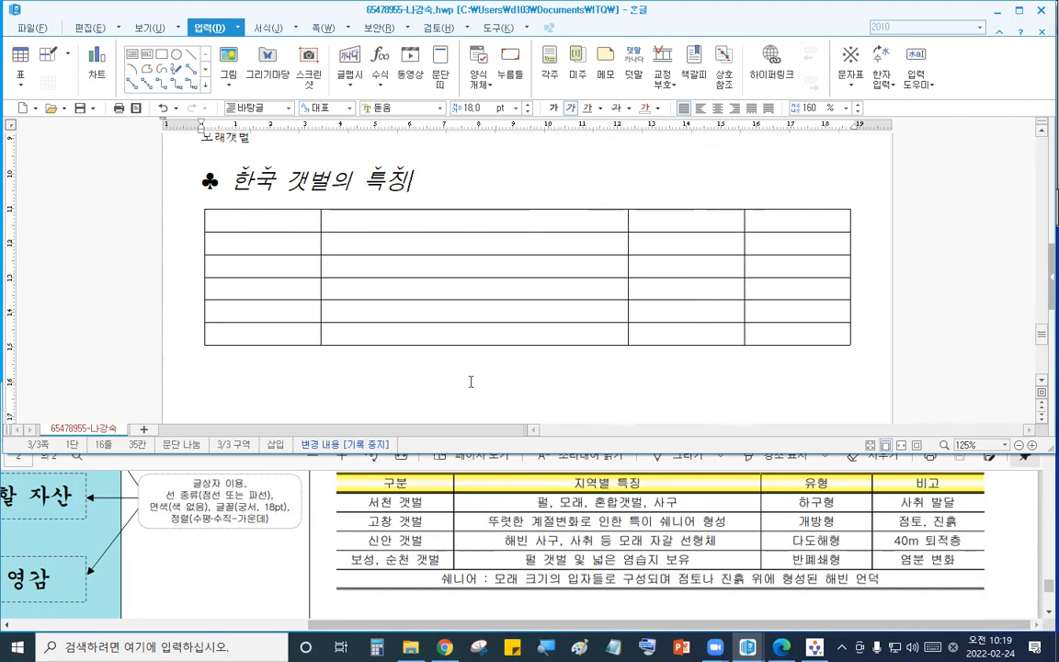
- Merge all cells of the table's last row into one cell
{"action": "left_click_drag", "start_coordinate": [311, 335], "coordinate": [765, 335]}
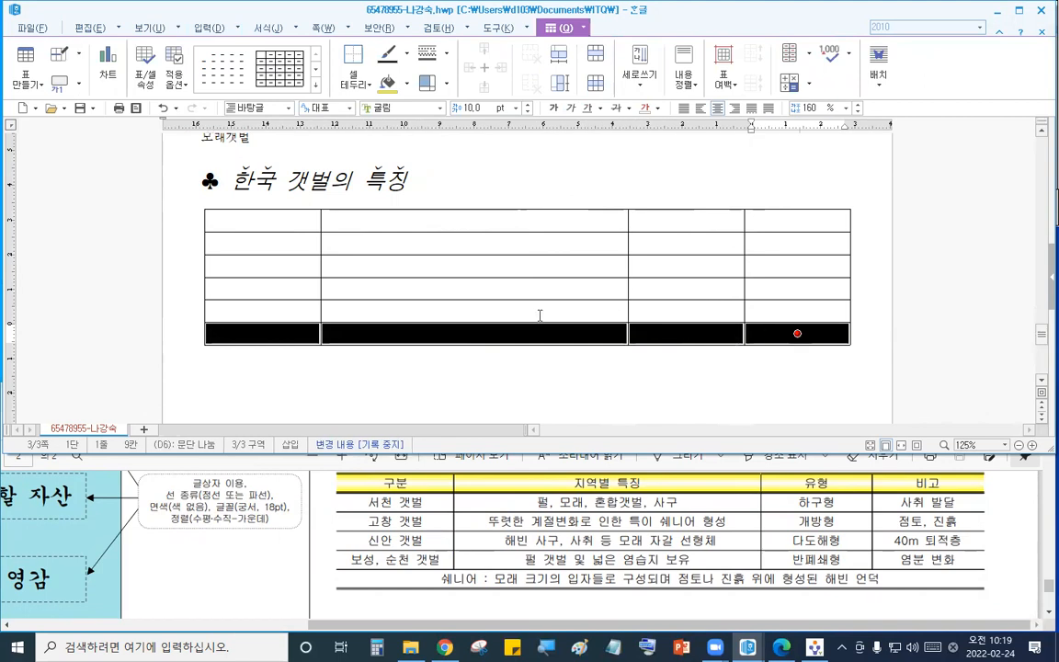
{"action": "left_click", "coordinate": [559, 28]}
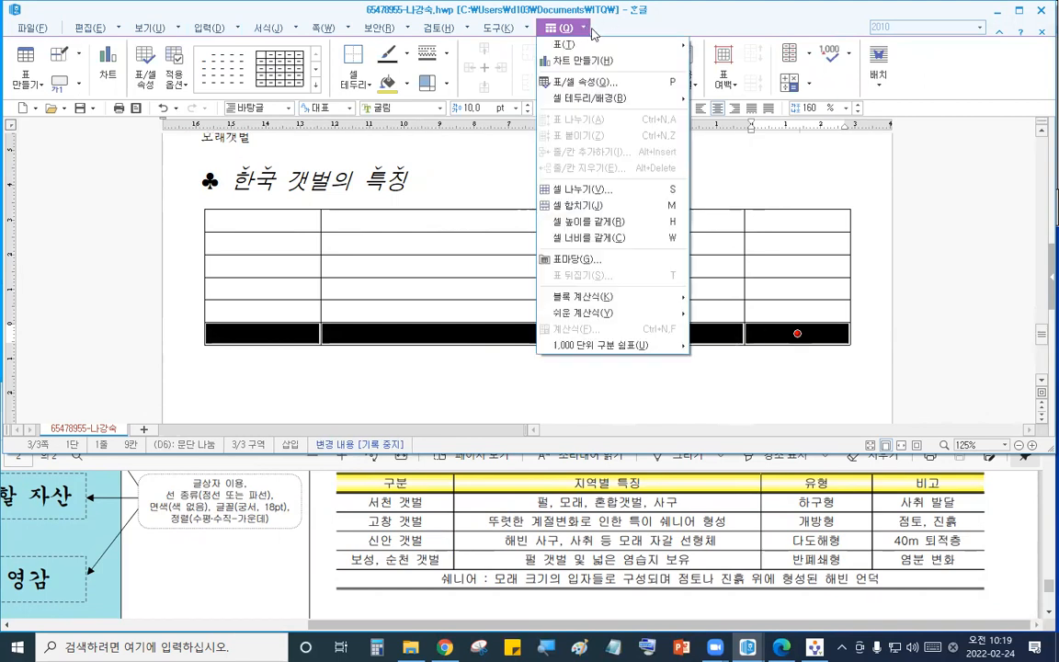
{"action": "left_click", "coordinate": [629, 207]}
- Fill the first column with 구분, 서천 갯벌, 고창 갯벌, 신안 갯벌 and 보성, 순천 갯벌
{"action": "left_click", "coordinate": [285, 218]}
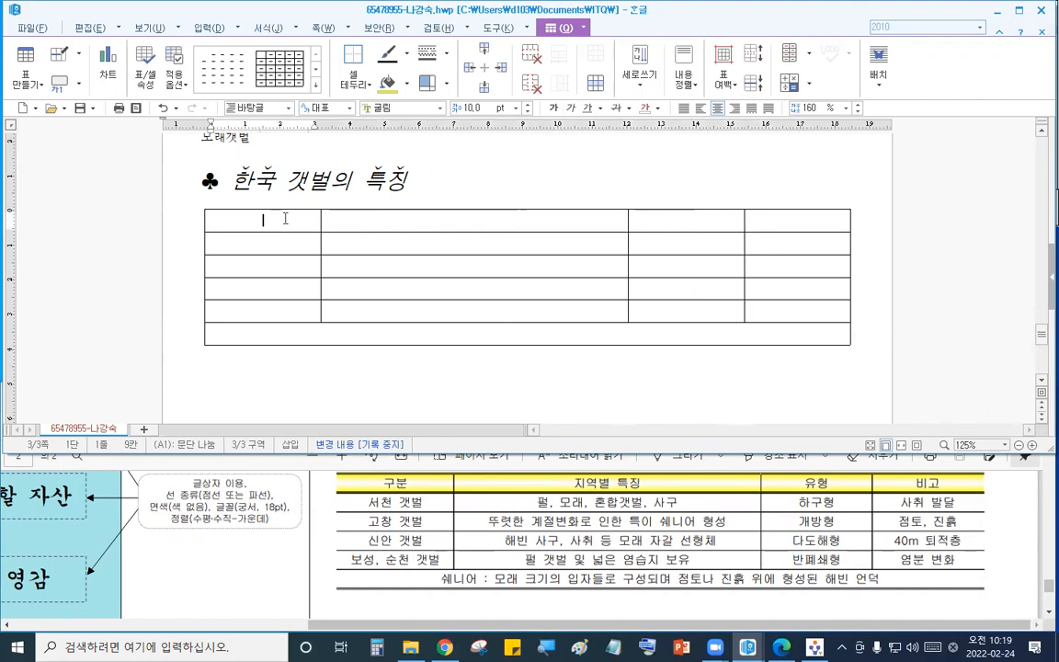
{"action": "type", "text": "구분"}
{"action": "key", "text": "Down"}
{"action": "type", "text": "서천 갯벌"}
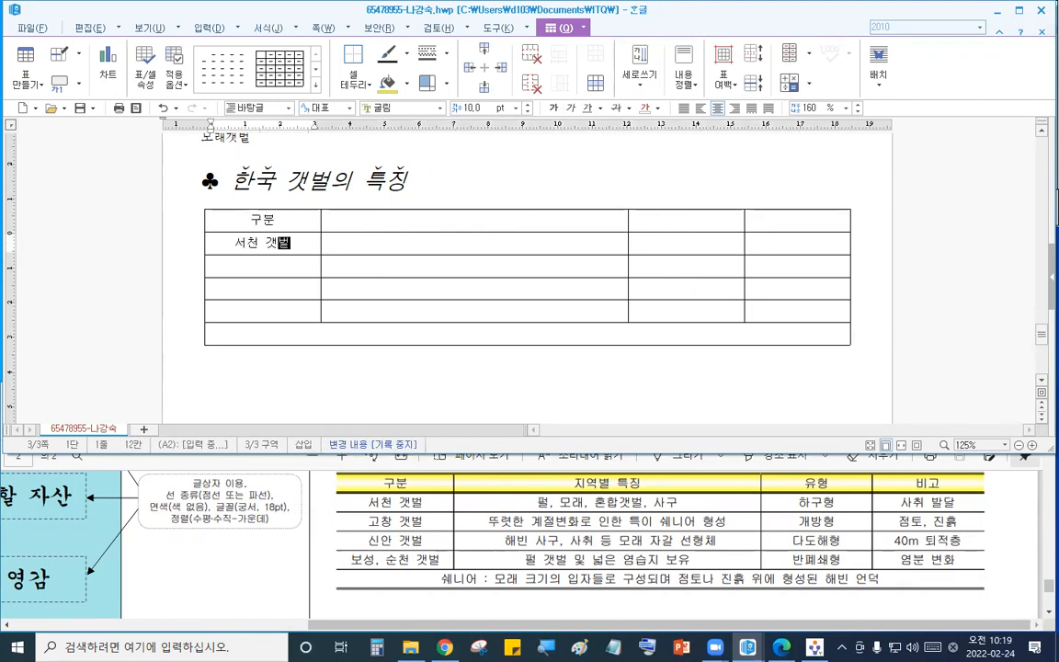
{"action": "key", "text": "Down"}
{"action": "type", "text": "고창 갯버"}
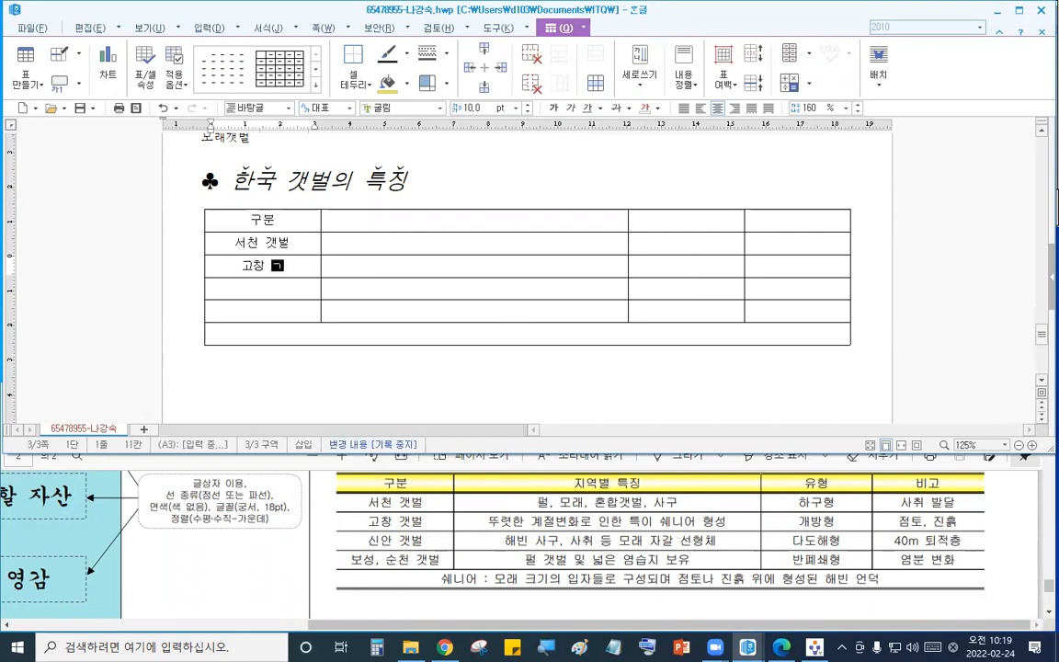
{"action": "key", "text": "Down"}
{"action": "type", "text": "신"}
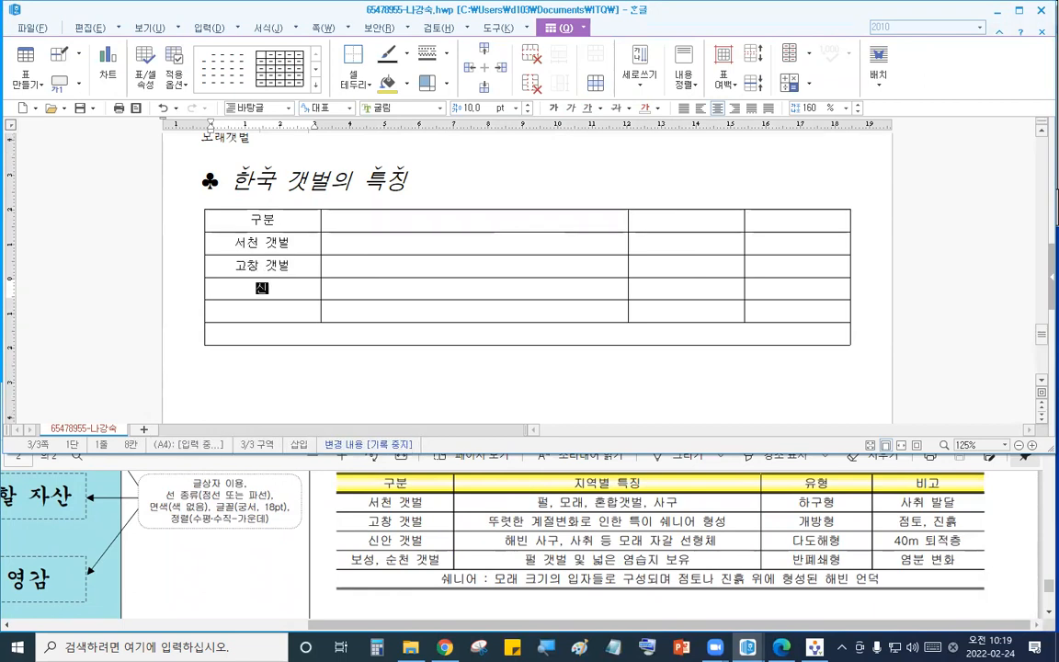
{"action": "type", "text": "안 ㄱ벌"}
{"action": "key", "text": "Down"}
{"action": "type", "text": "보성, 순천 갯ㅂ"}
- Enter 지역별 특징 as the second column header and 펄, 모래, 혼합갯벌, 사구 in the 서천 갯벌 row
{"action": "left_click", "coordinate": [365, 227]}
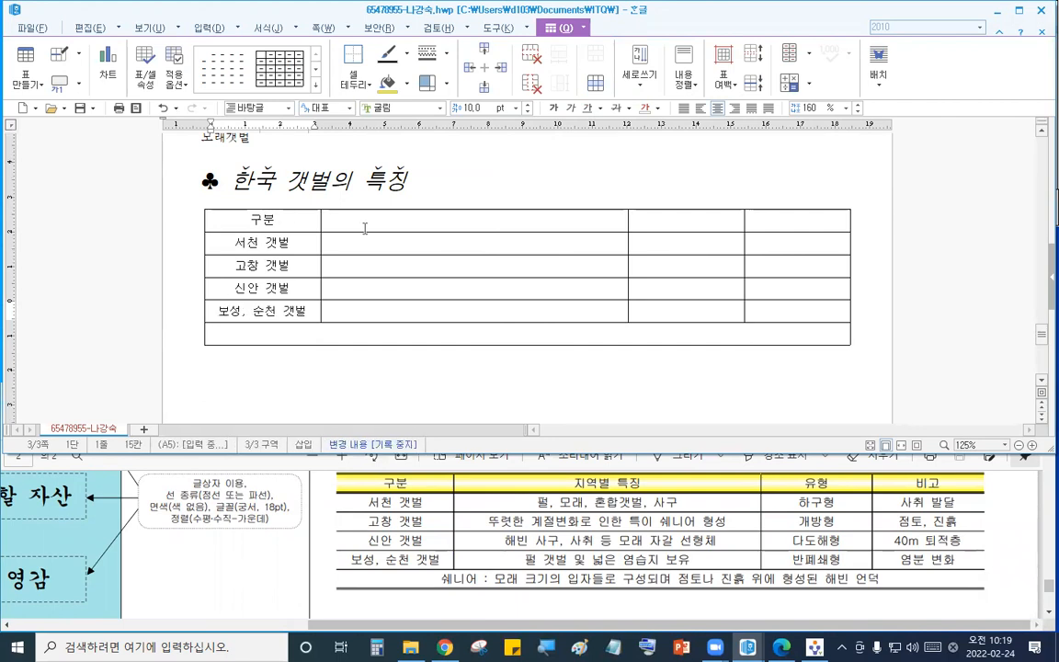
{"action": "type", "text": "지역벼별 특징"}
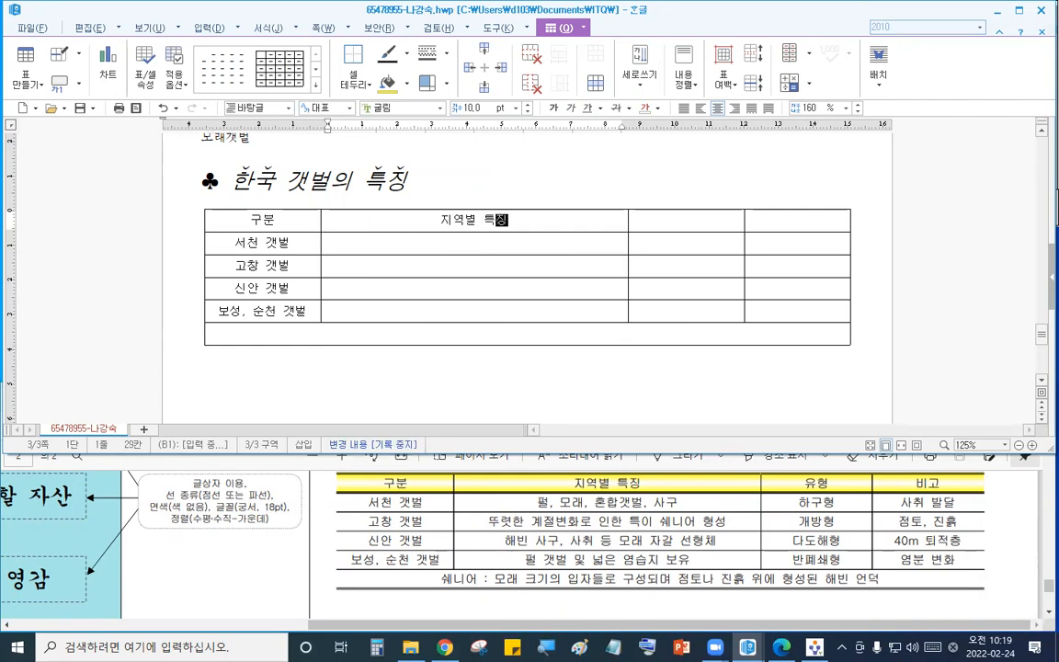
{"action": "key", "text": "Down"}
{"action": "type", "text": "퍼"}
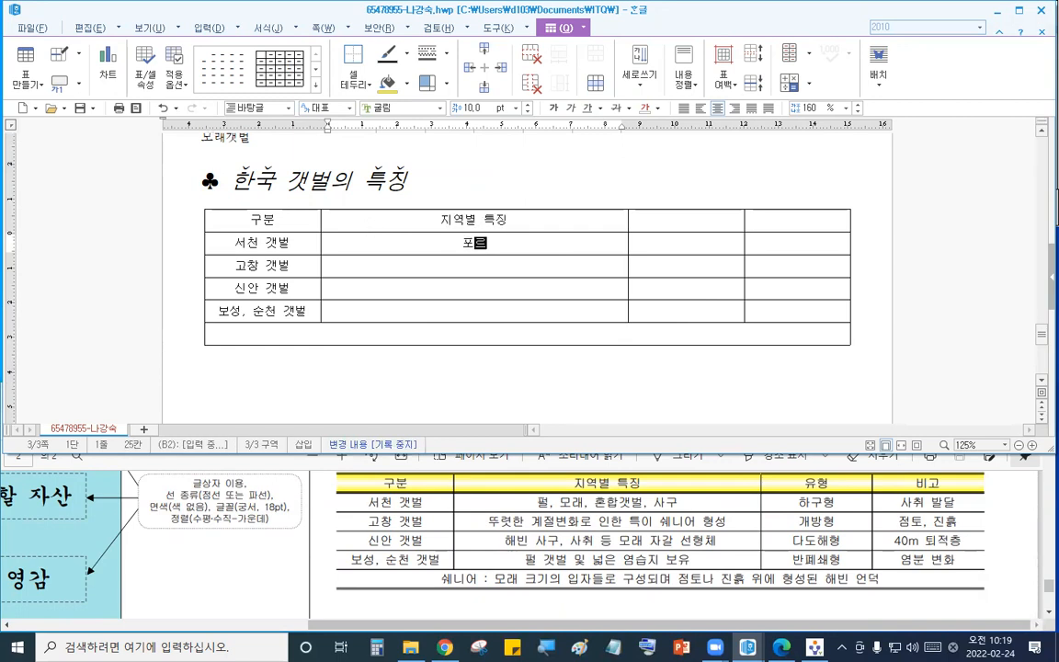
{"action": "type", "text": "ㄹ,"}
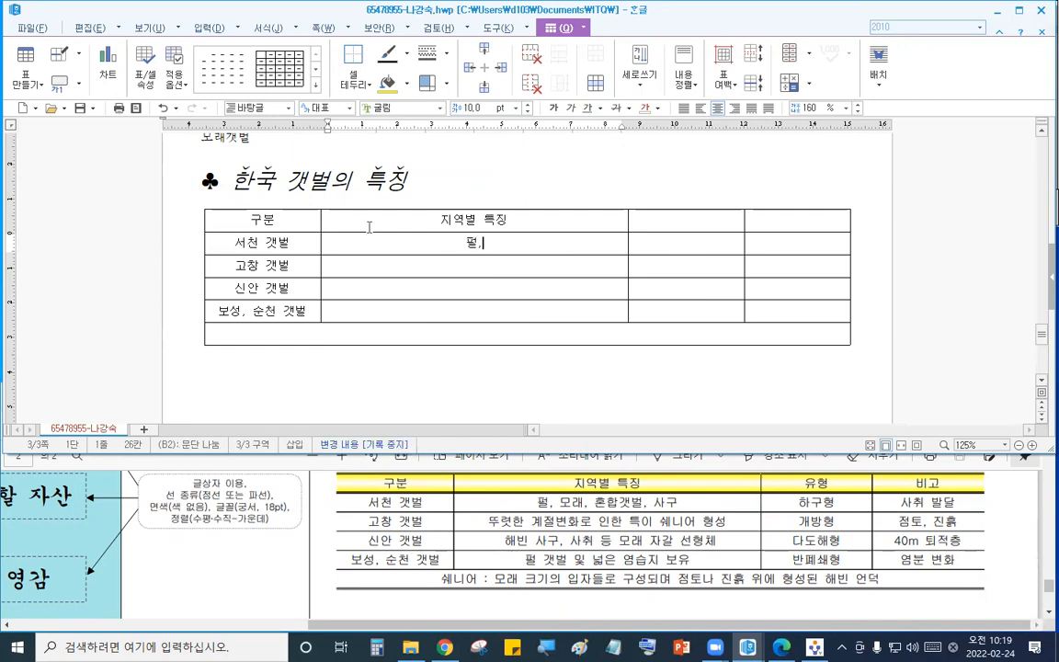
{"action": "type", "text": " 모래, 혼합"}
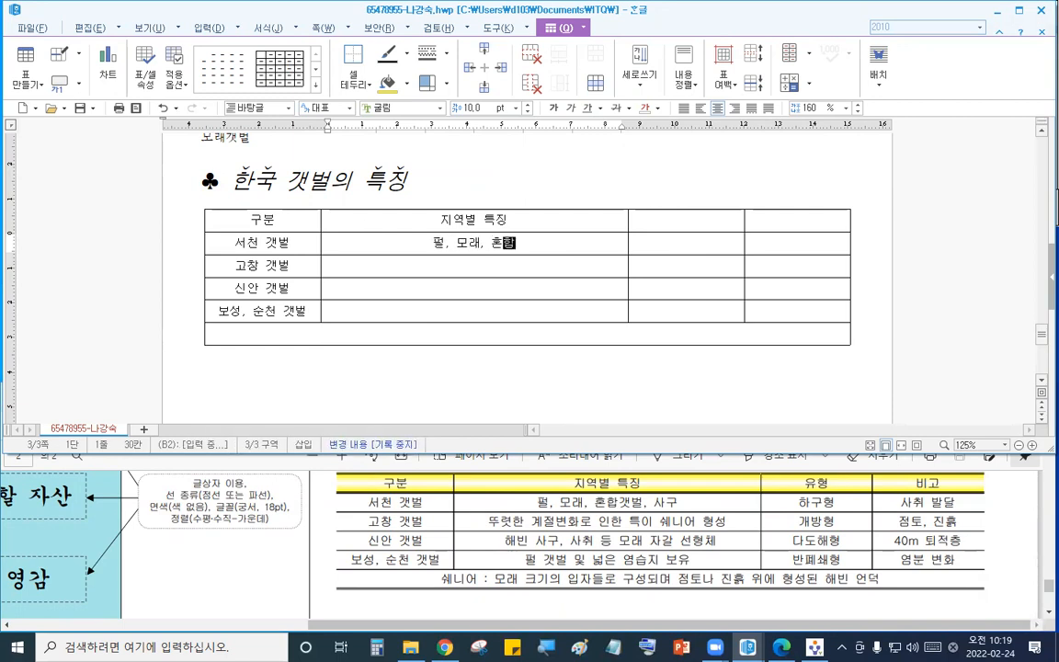
{"action": "type", "text": "갯벌, ㅅㅏ구"}
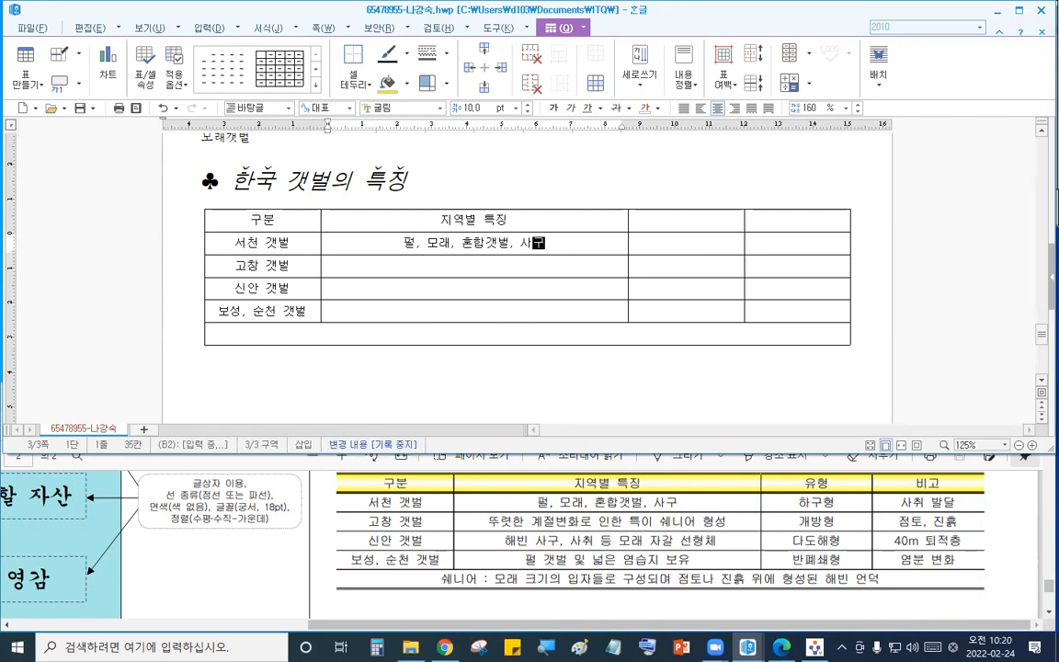
- Enter 뚜렷한 계절변화로 인한 특이 쉬니어 형성 in the second column of the 고창 갯벌 row
{"action": "key", "text": "Down"}
{"action": "type", "text": "뚜렷한 ㄱ"}
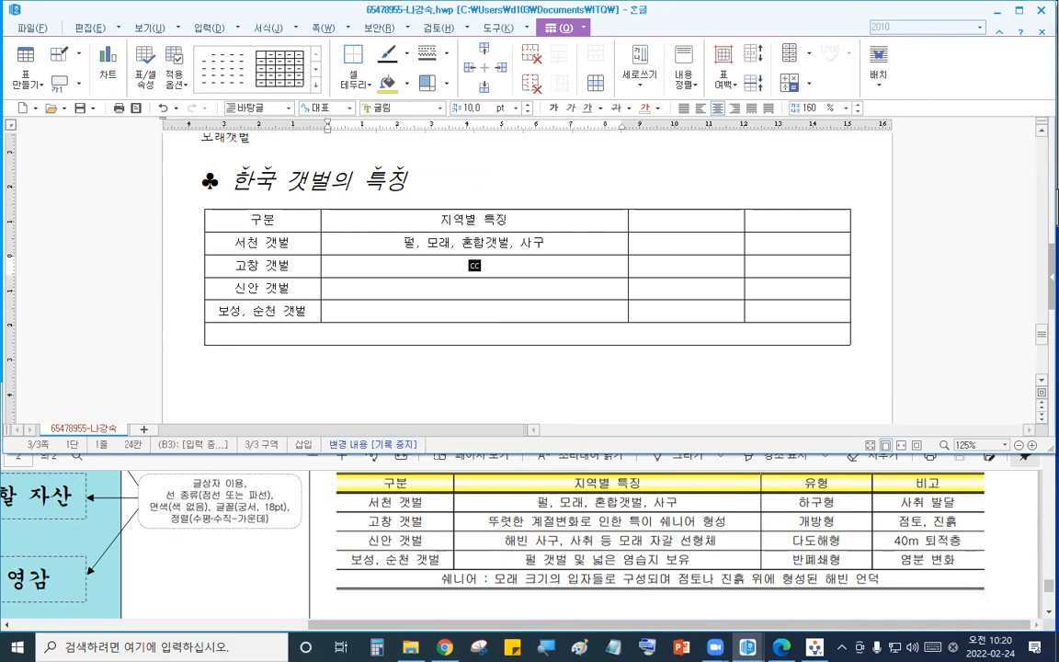
{"action": "type", "text": "ㅖ절변화로 인"}
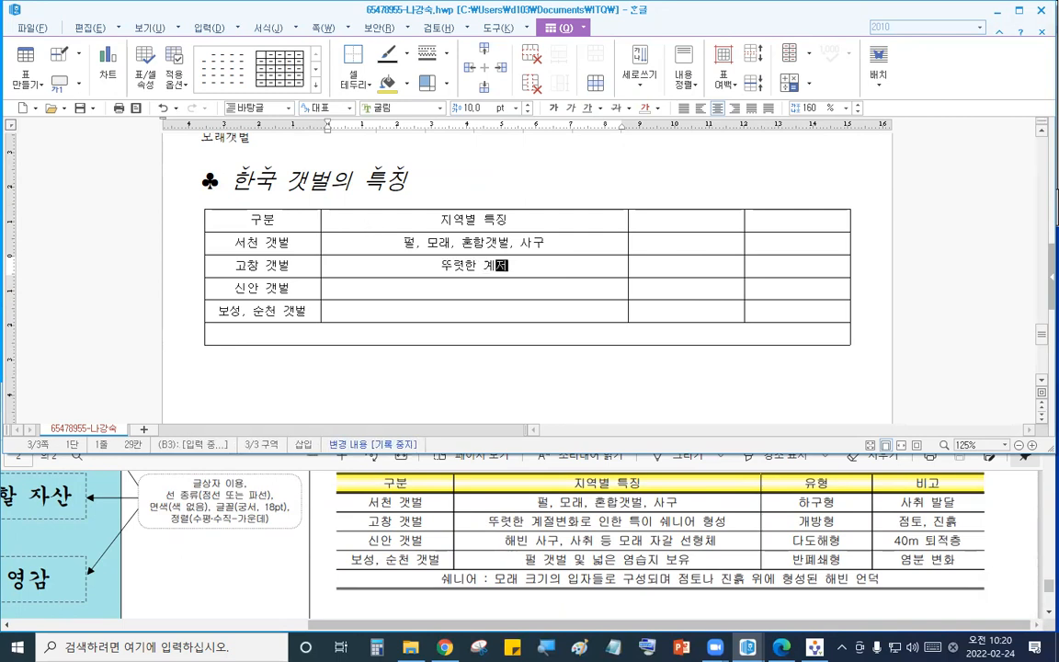
{"action": "type", "text": "한 "}
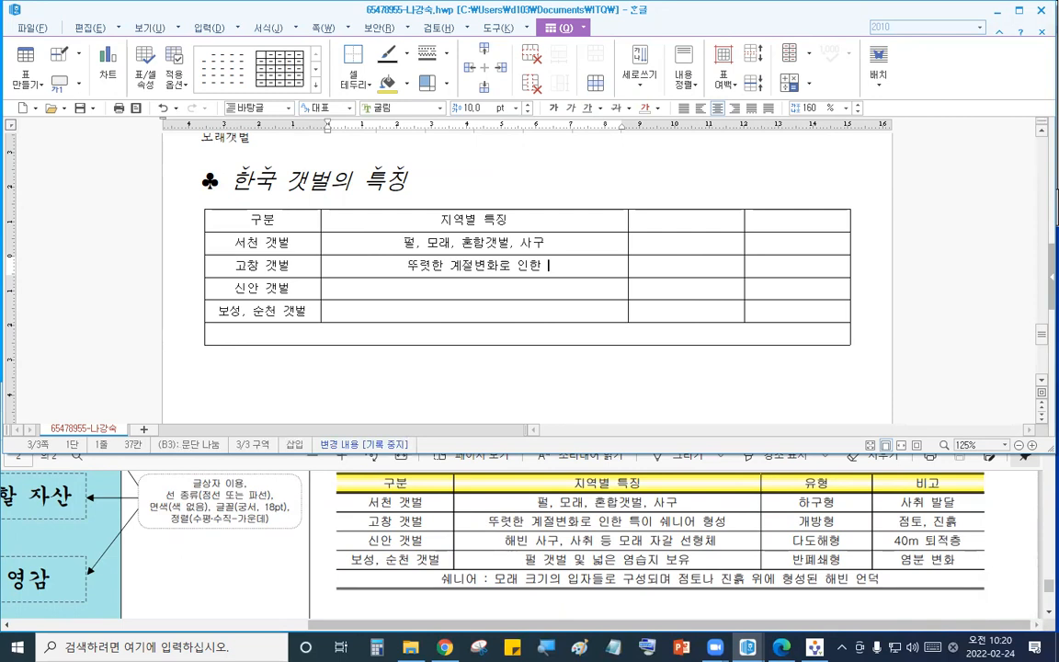
{"action": "type", "text": "특이 쉬니어 형성"}
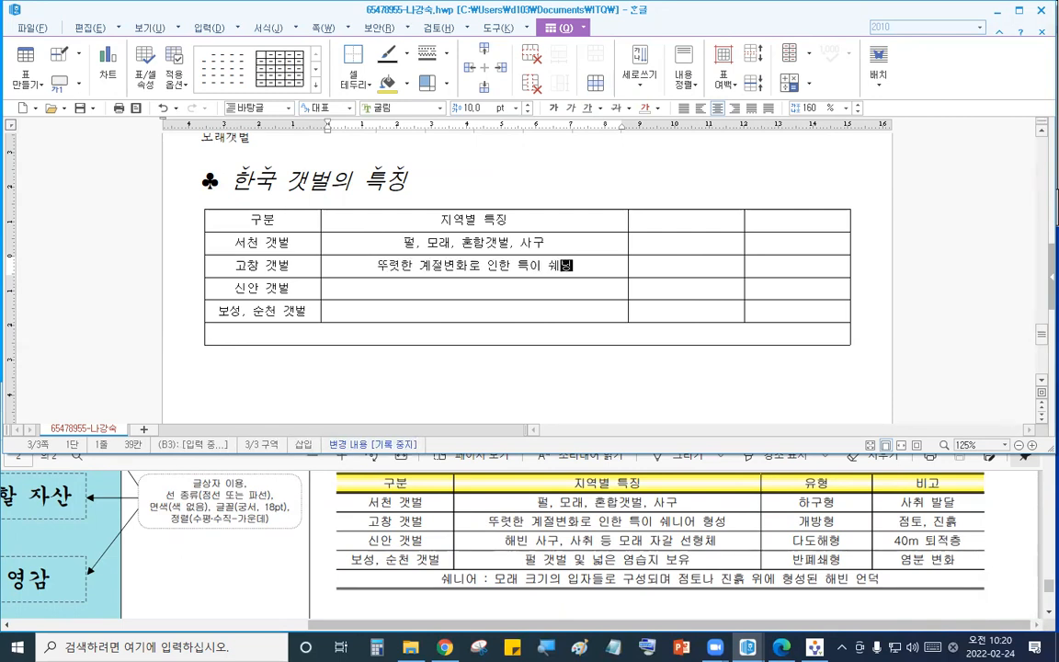
- Enter 해빈 사구, 사취 등 모래 자갈 선형체 in the second column of the 신안 갯벌 row
{"action": "key", "text": "Down"}
{"action": "type", "text": "해빈 사구, "}
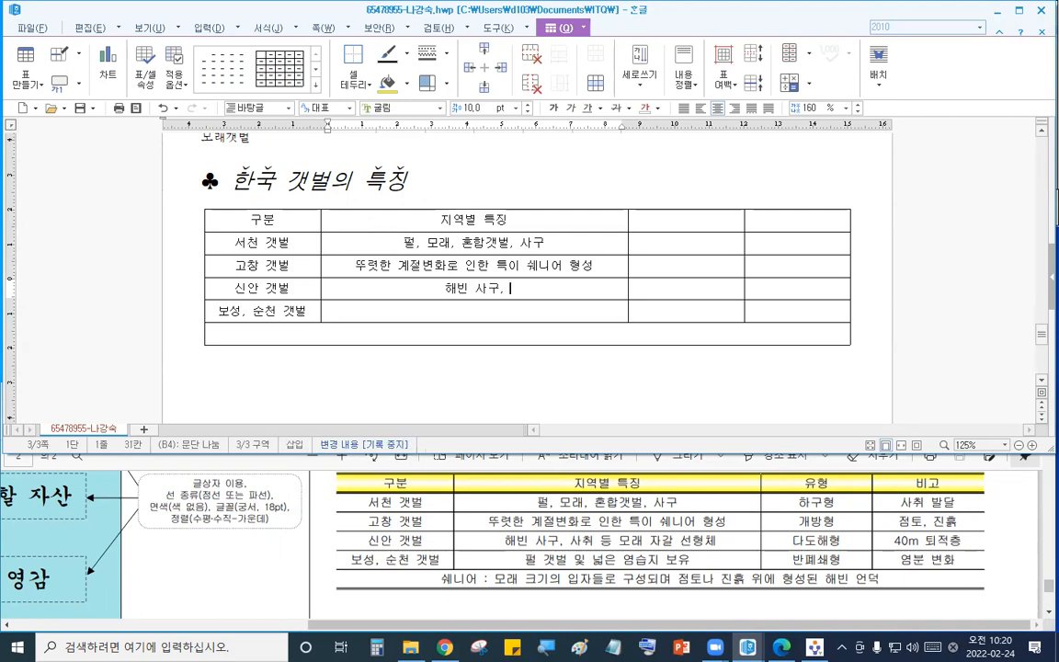
{"action": "type", "text": "사취 등 모래 "}
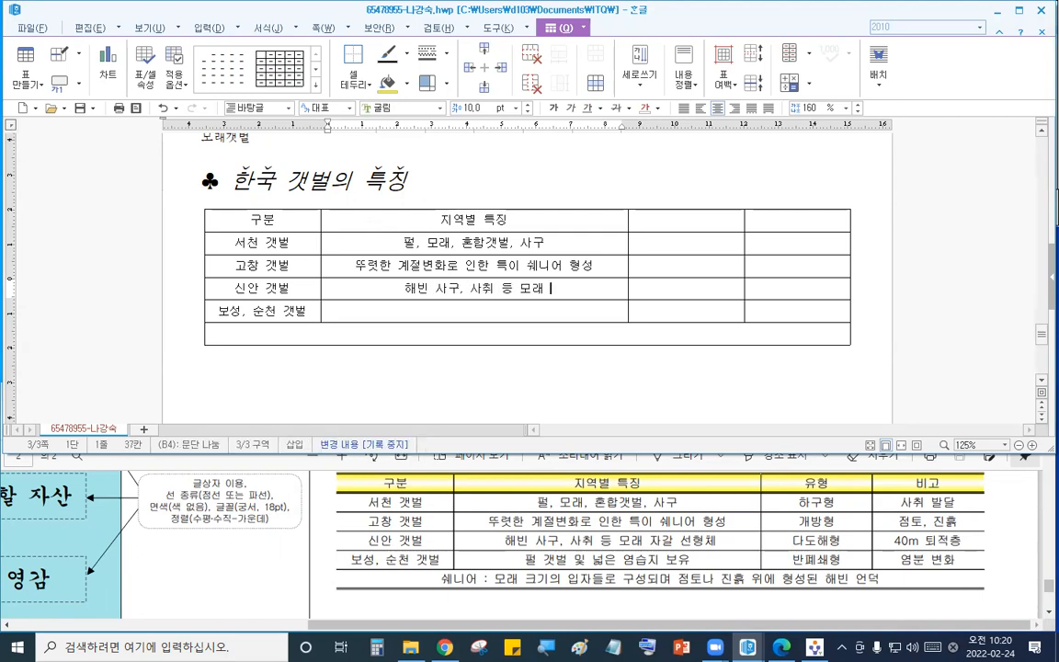
{"action": "type", "text": "자갈 선형체"}
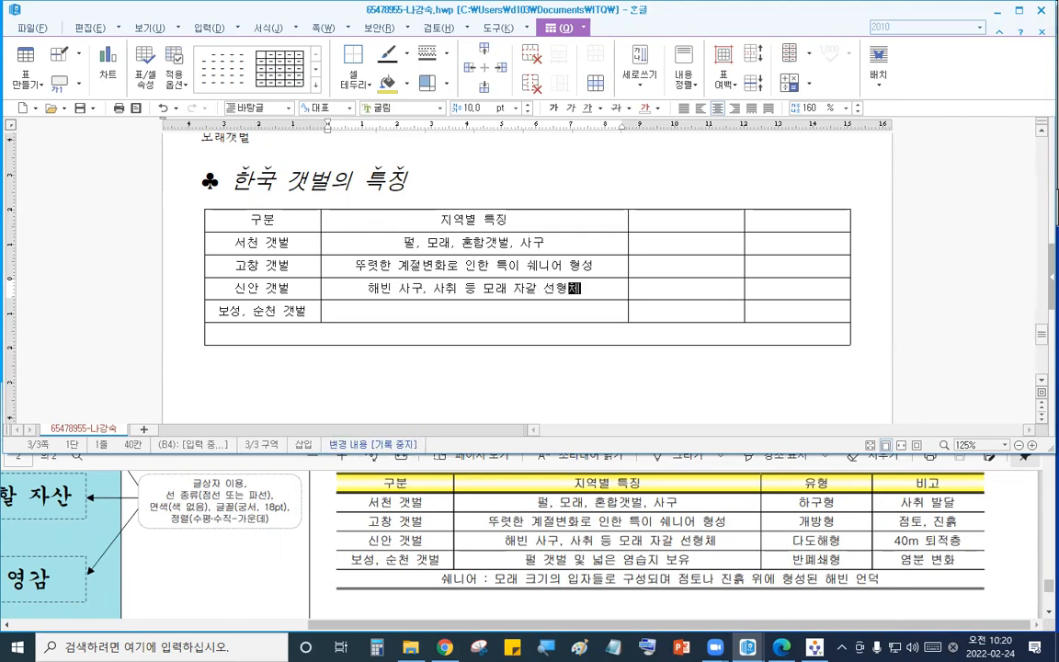
- Enter 펄 갯벌 및 넓은 염습지 보유 in the second column of the 보성, 순천 갯벌 row
{"action": "key", "text": "Down"}
{"action": "type", "text": "펄 "}
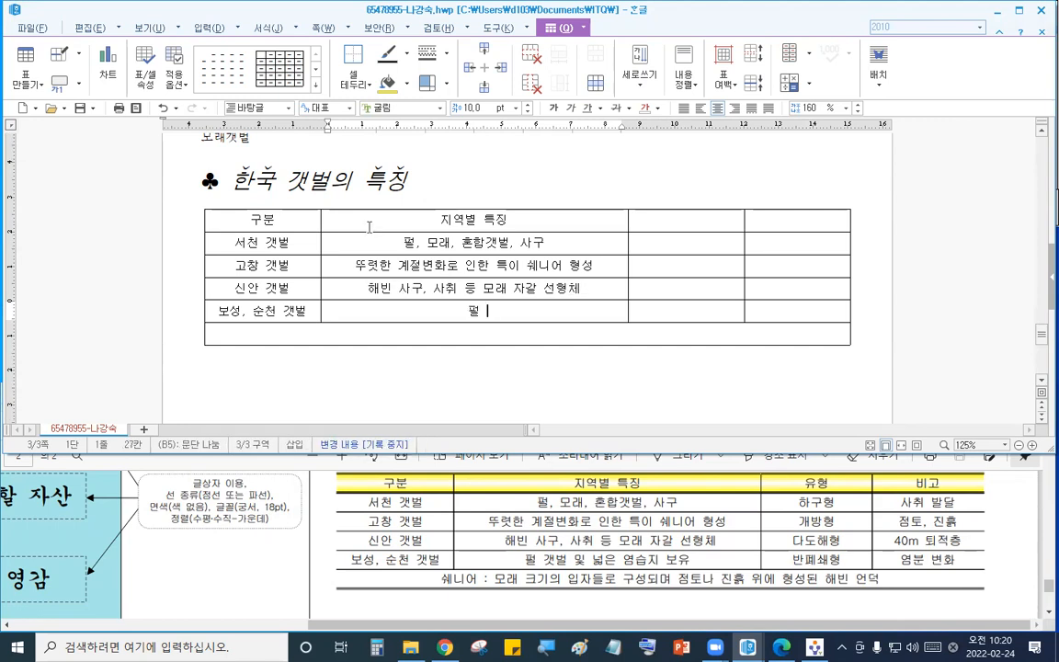
{"action": "type", "text": "갯벌 미ㅊ 넓은 염습지"}
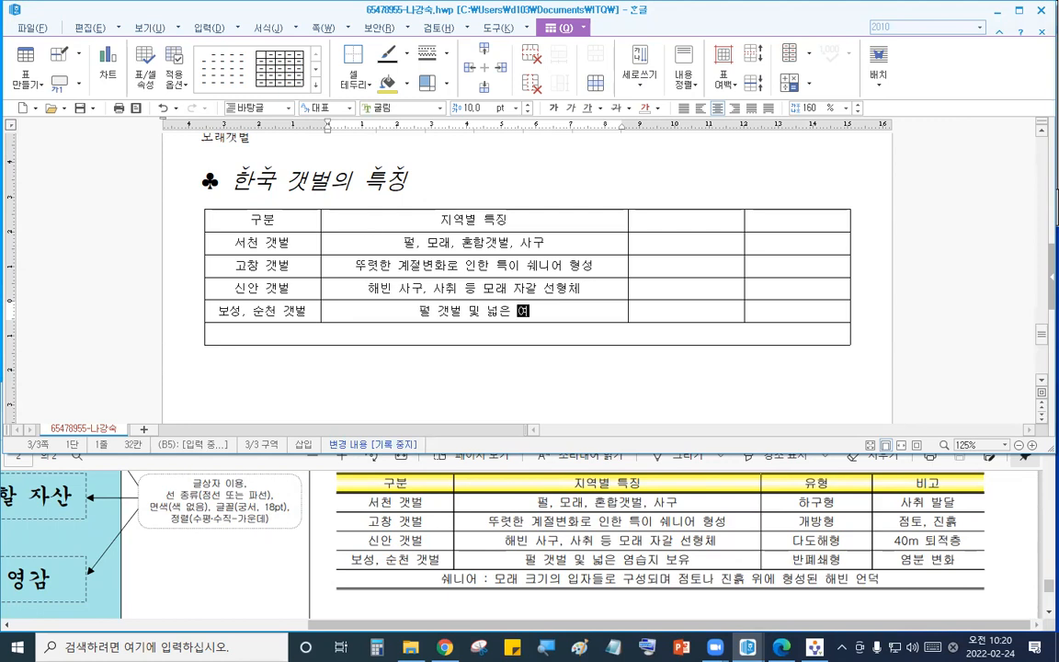
{"action": "type", "text": " 보유"}
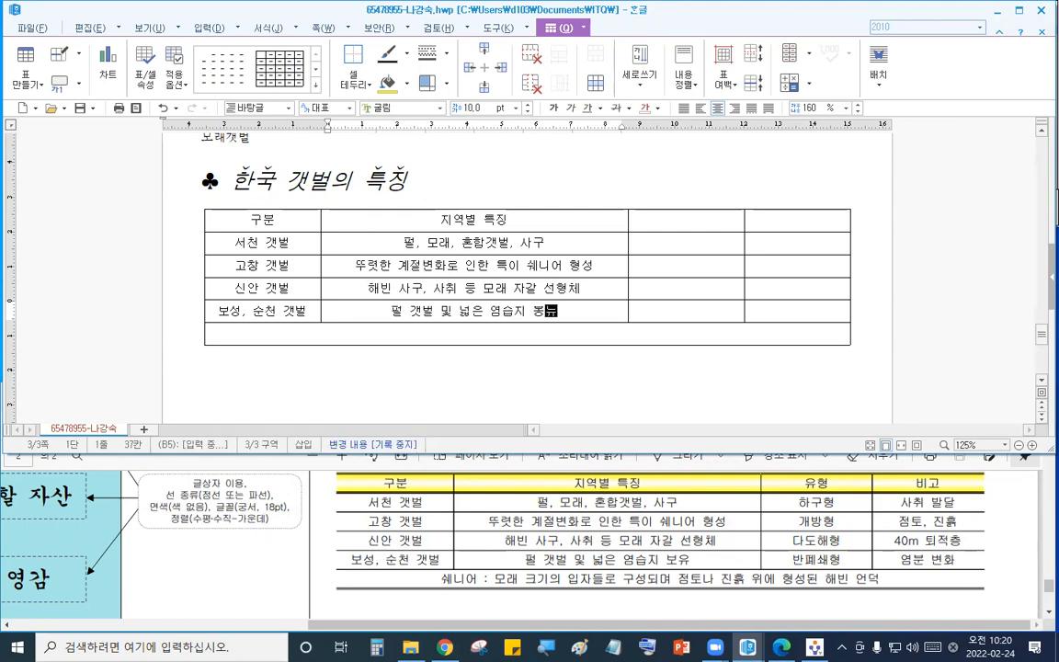
{"action": "key", "text": "BackSpace"}
{"action": "key", "text": "BackSpace"}
{"action": "key", "text": "BackSpace"}
{"action": "type", "text": "ㅠㅂ"}
{"action": "key", "text": "BackSpace"}
{"action": "key", "text": "BackSpace"}
{"action": "type", "text": "보유"}
- Fill the third column with 유형, 하구형, 개방형, 다도해형 and 반폐쇄형
{"action": "left_click", "coordinate": [657, 223]}
{"action": "type", "text": "유혀"}
{"action": "key", "text": "Down"}
{"action": "type", "text": "하구형"}
{"action": "key", "text": "Down"}
{"action": "type", "text": "개방형"}
{"action": "key", "text": "Down"}
{"action": "type", "text": "다도"}
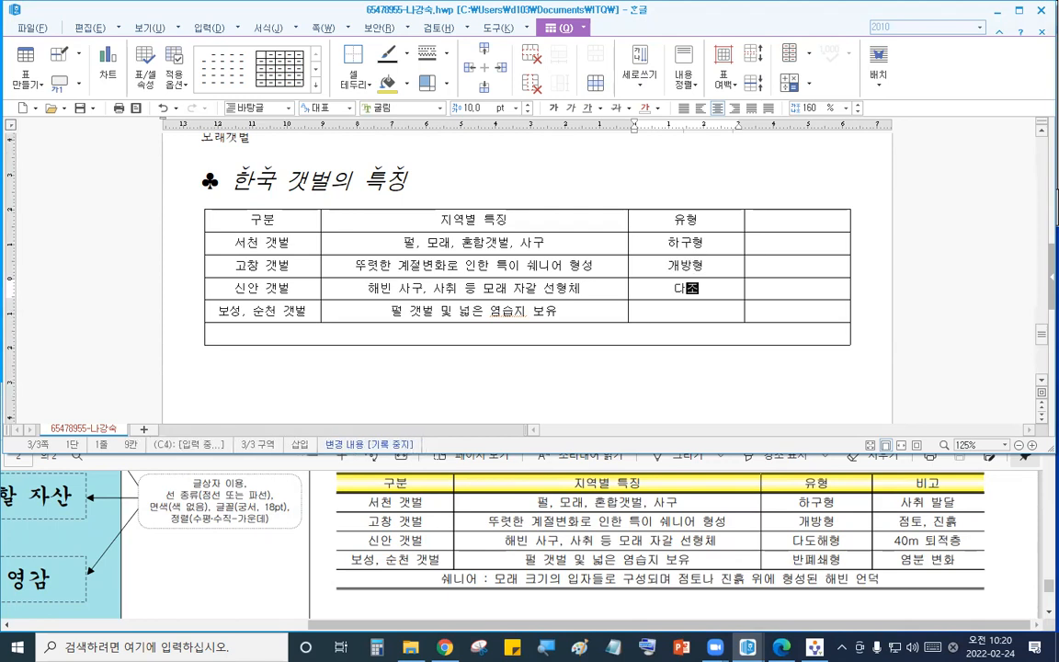
{"action": "type", "text": "해형"}
{"action": "key", "text": "Down"}
{"action": "type", "text": "바"}
{"action": "type", "text": "ㅍ"}
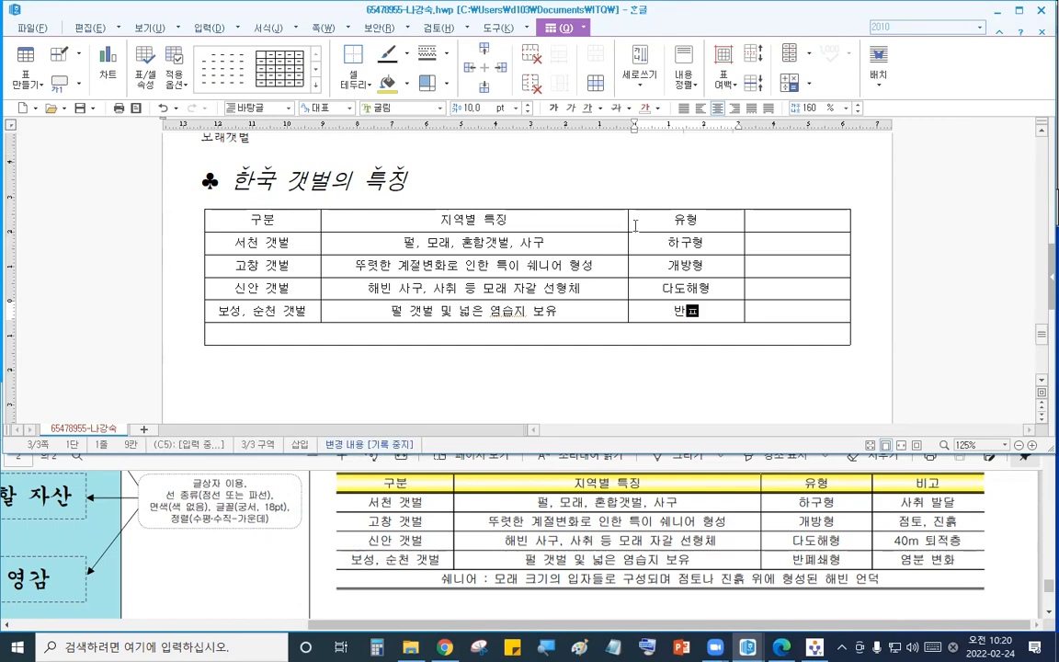
{"action": "type", "text": "ㅖ쇄형"}
- Fill the fourth column with 비고, 사취 발달, 점토, 진흙, 40m 퇴적층 and 영분 변화
{"action": "left_click", "coordinate": [796, 220]}
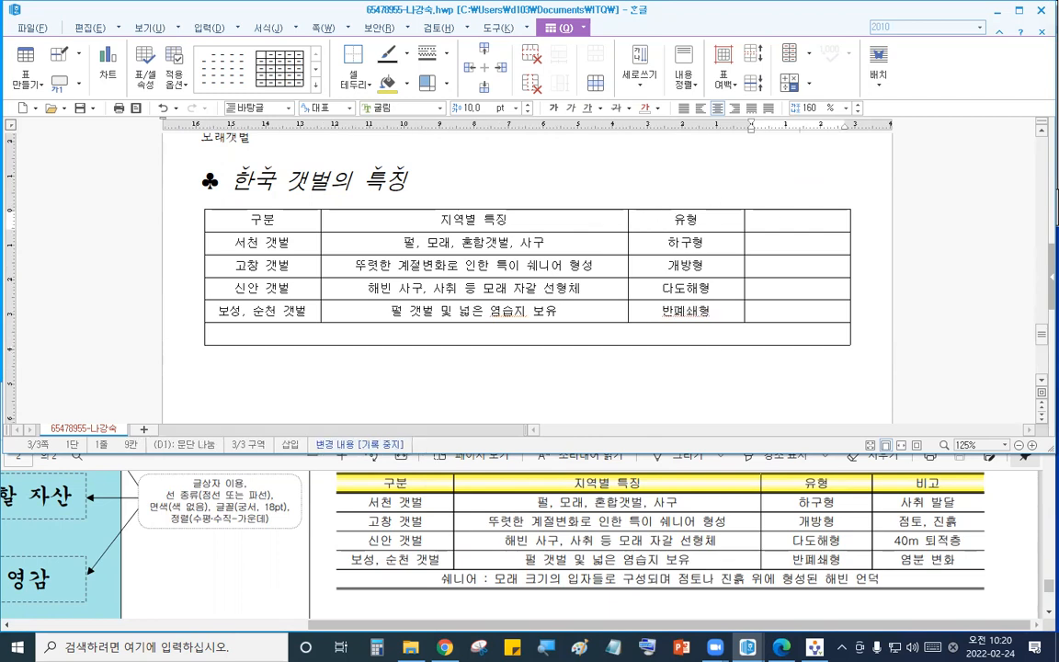
{"action": "type", "text": "비고"}
{"action": "key", "text": "Down"}
{"action": "type", "text": "사취 바"}
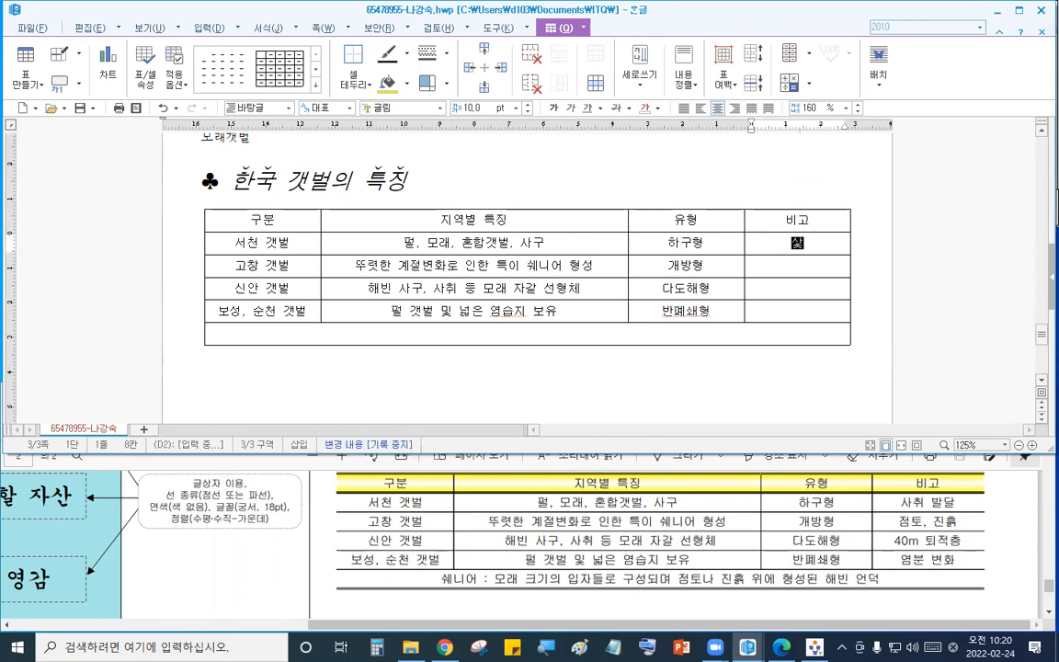
{"action": "type", "text": "ㄹ달"}
{"action": "key", "text": "Down"}
{"action": "type", "text": "점토,"}
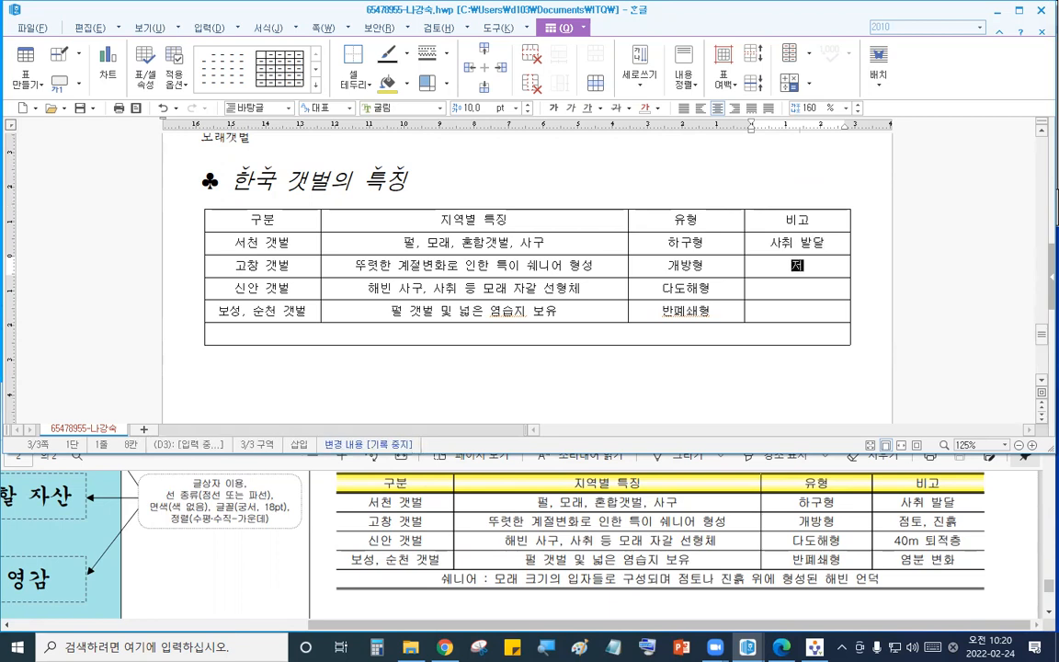
{"action": "type", "text": " ㅈ흐"}
{"action": "key", "text": "Down"}
{"action": "type", "text": "40m 퇴"}
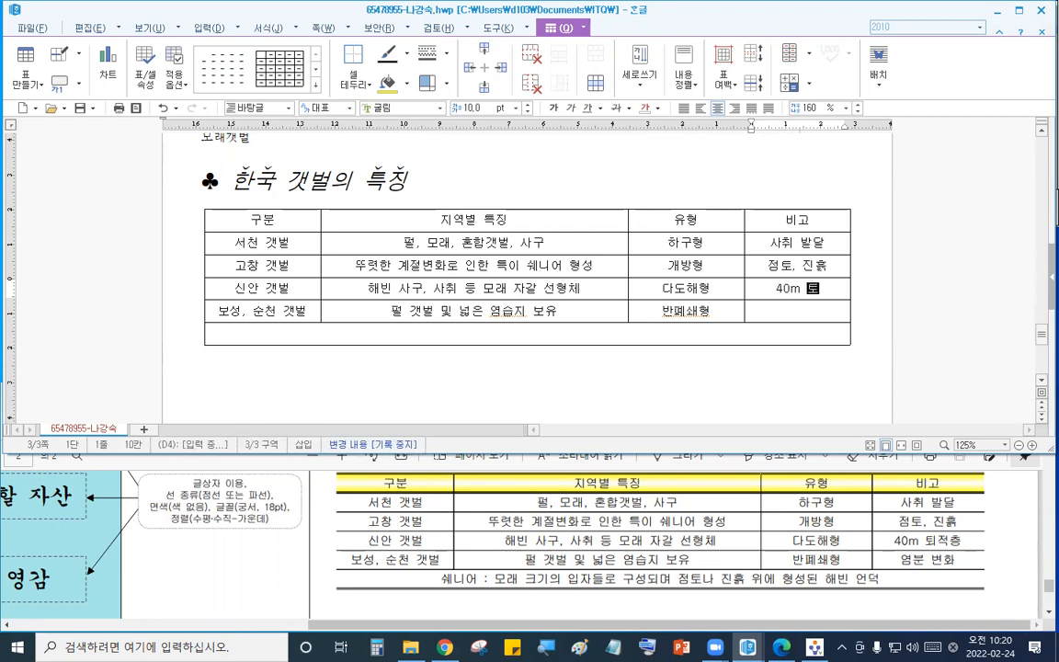
{"action": "type", "text": "적층"}
{"action": "key", "text": "Down"}
{"action": "type", "text": "염분 변화"}
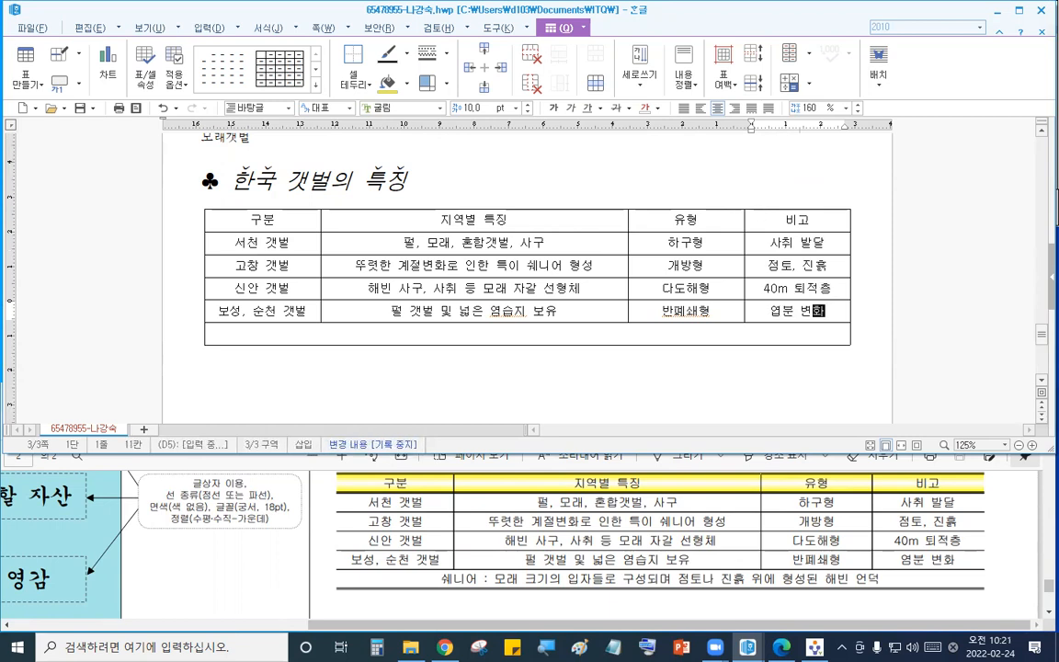
{"action": "left_click_drag", "start_coordinate": [781, 312], "coordinate": [757, 315]}
{"action": "type", "text": "ㅇ"}
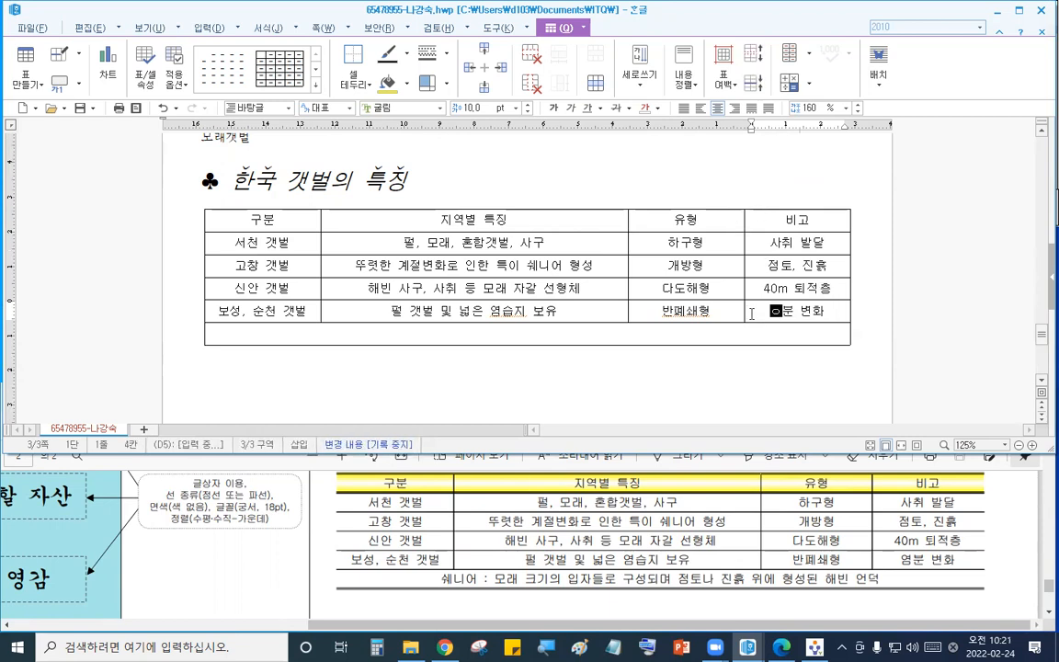
- Enter 쉐니어 : 모래 크기의 입자들로 구성되며 점토나 진흙 위에 형성된 해빈 언덕 in the merged last row
{"action": "left_click", "coordinate": [642, 337]}
{"action": "type", "text": "쉐니어 : "}
{"action": "type", "text": "모래 "}
{"action": "type", "text": "크깅"}
{"action": "type", "text": "의 입자들ㄹ"}
{"action": "type", "text": " 구성되며 ㅈ"}
{"action": "type", "text": "점토나 지"}
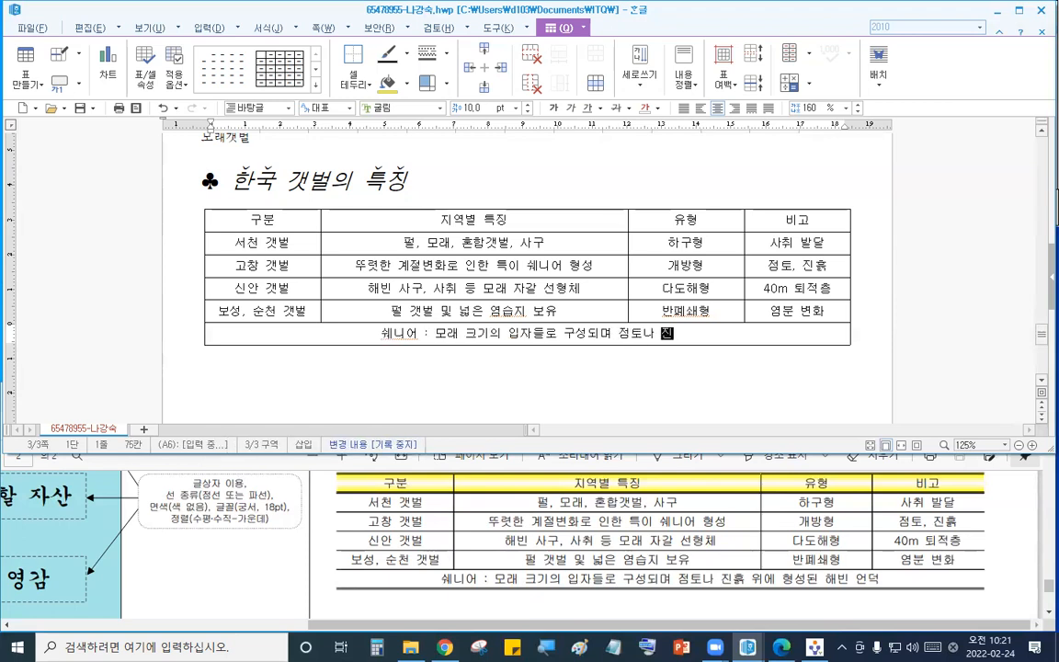
{"action": "type", "text": "흐 위에"}
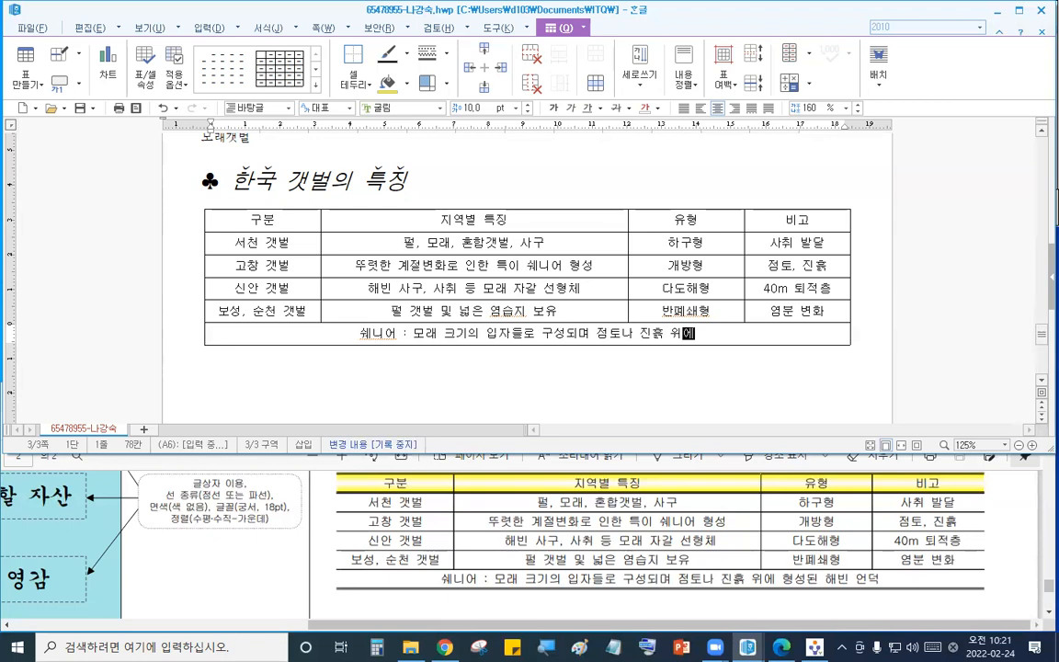
{"action": "type", "text": " 형성되ㄴ 해빈 언덕"}
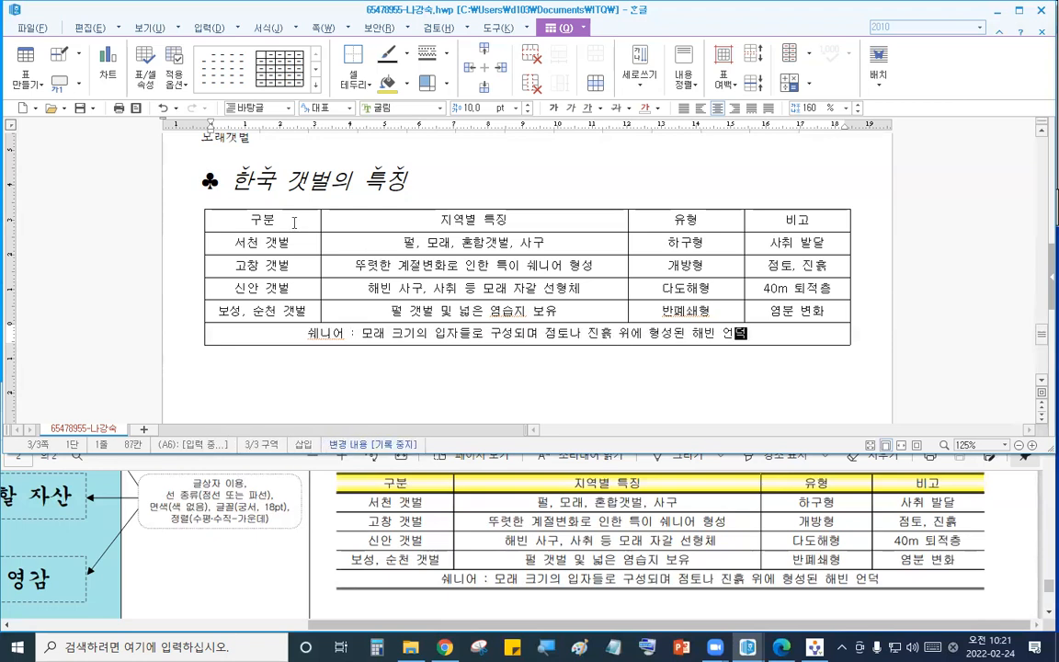
- Apply double-line top and bottom borders to the whole table
{"action": "left_click_drag", "start_coordinate": [271, 220], "coordinate": [527, 334]}
{"action": "key", "text": "c"}
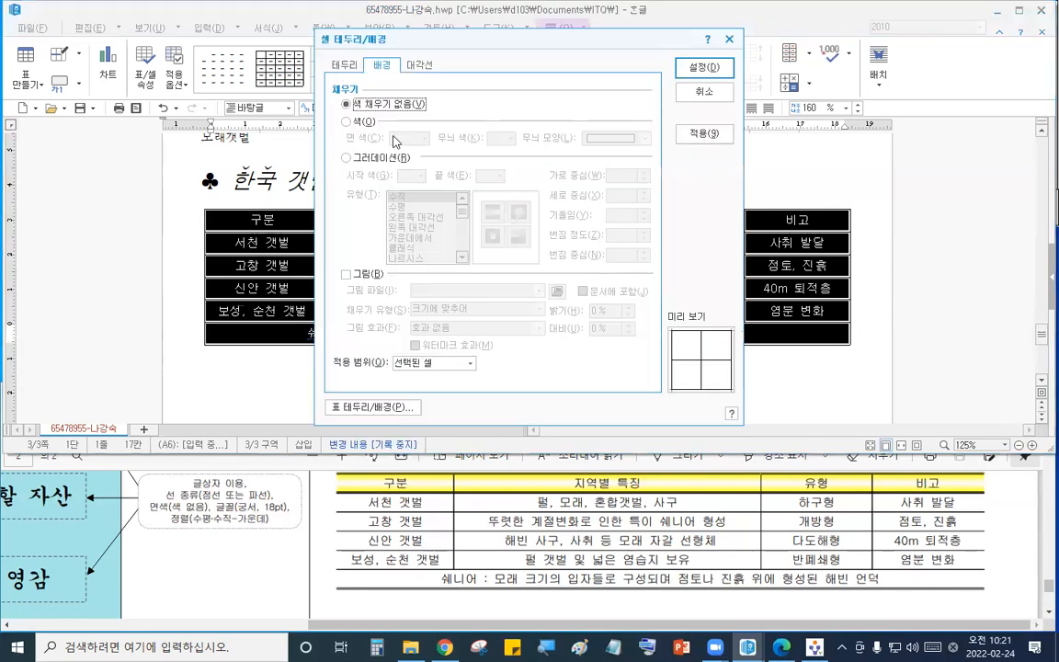
{"action": "left_click", "coordinate": [345, 65]}
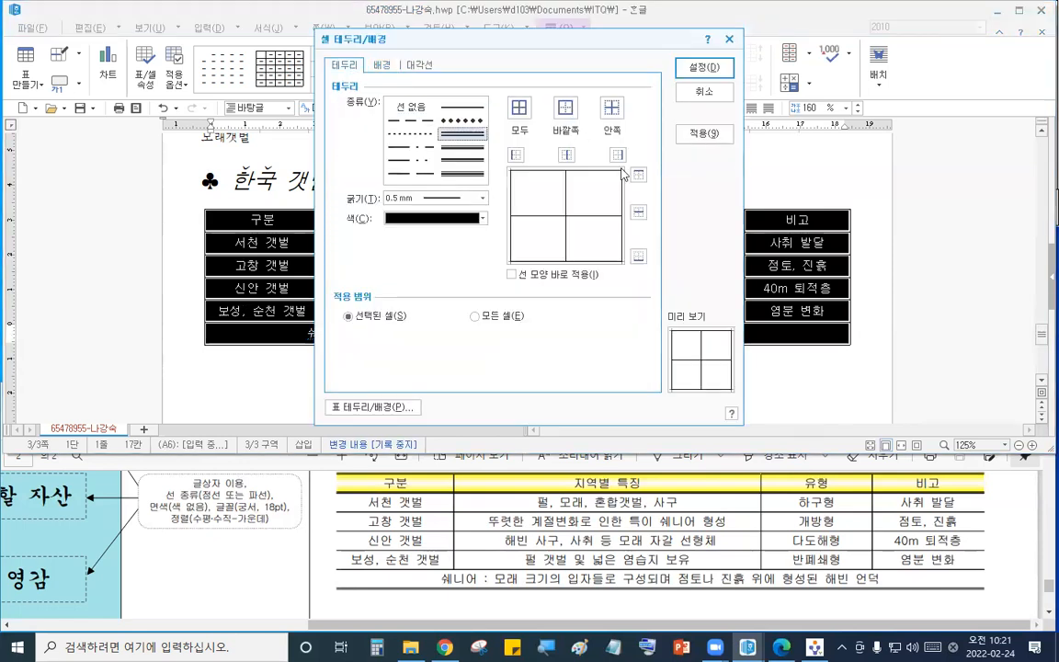
{"action": "left_click", "coordinate": [704, 68]}
{"action": "left_click", "coordinate": [457, 167]}
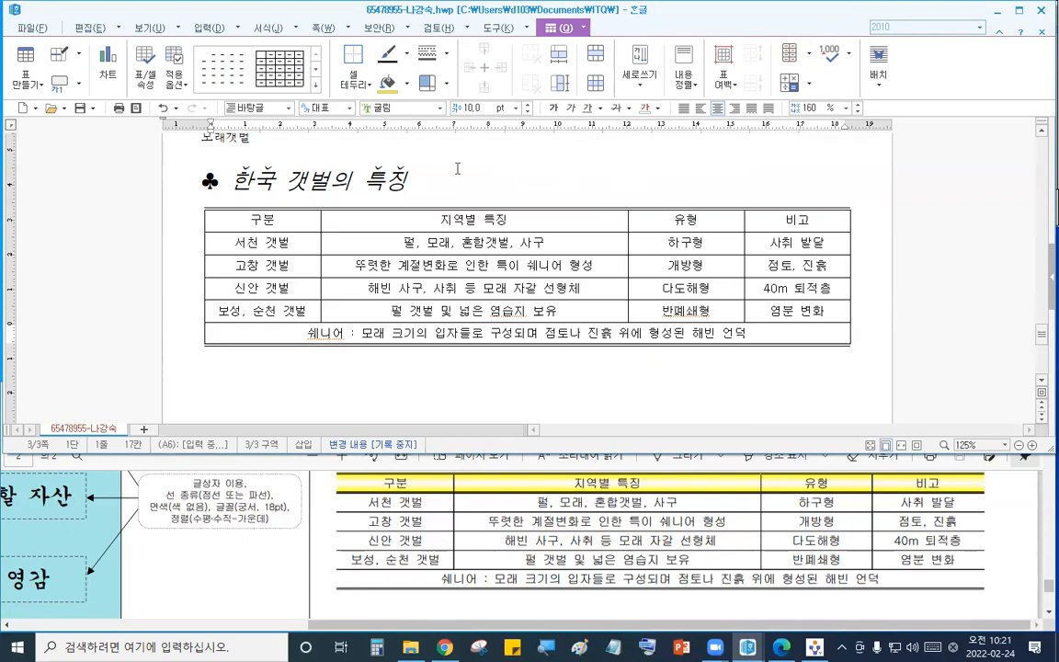
- Give the header row a double-line bottom border
{"action": "left_click_drag", "start_coordinate": [288, 237], "coordinate": [777, 241]}
{"action": "key", "text": "c"}
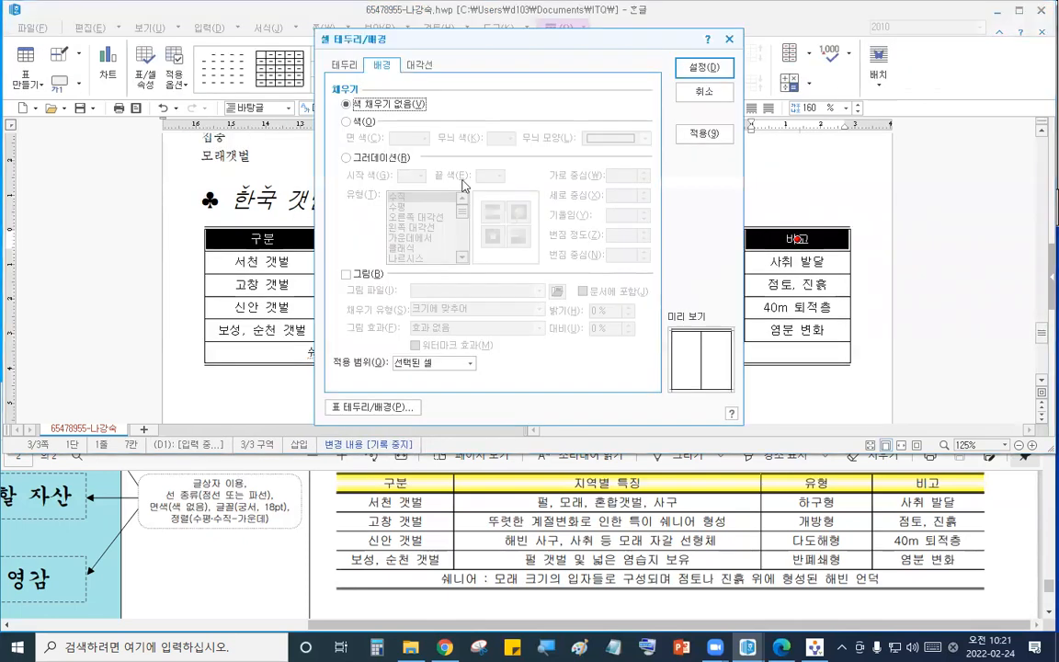
{"action": "left_click", "coordinate": [354, 68]}
{"action": "left_click", "coordinate": [465, 134]}
{"action": "left_click", "coordinate": [638, 256]}
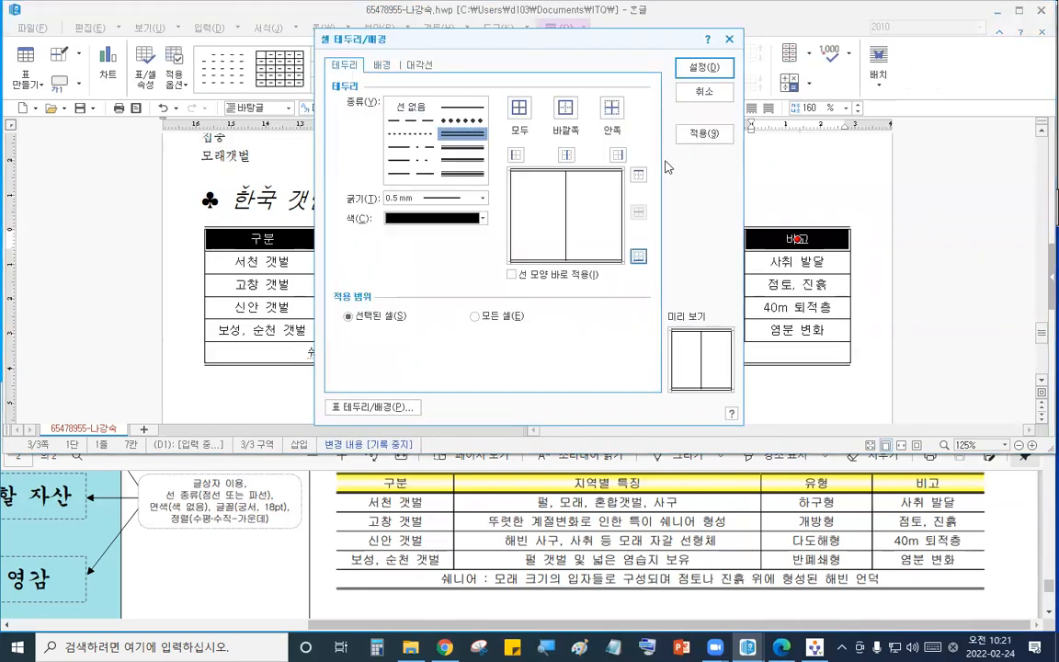
{"action": "left_click", "coordinate": [703, 68]}
{"action": "left_click", "coordinate": [451, 175]}
- Remove the left and right outer borders of the whole table
{"action": "left_click_drag", "start_coordinate": [302, 241], "coordinate": [864, 413]}
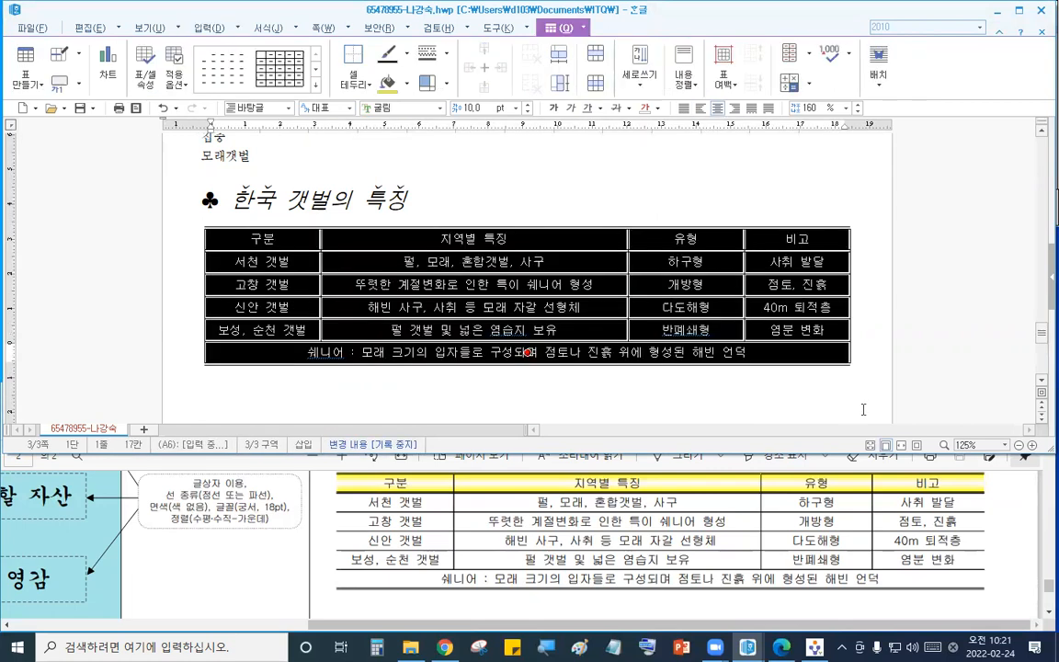
{"action": "key", "text": "c"}
{"action": "left_click", "coordinate": [344, 64]}
{"action": "left_click", "coordinate": [408, 110]}
{"action": "left_click", "coordinate": [516, 156]}
{"action": "left_click", "coordinate": [618, 156]}
{"action": "left_click", "coordinate": [692, 69]}
- Fill the header row with a 가운데에서 gradient from white to yellow
{"action": "left_click_drag", "start_coordinate": [328, 237], "coordinate": [796, 239]}
{"action": "key", "text": "c"}
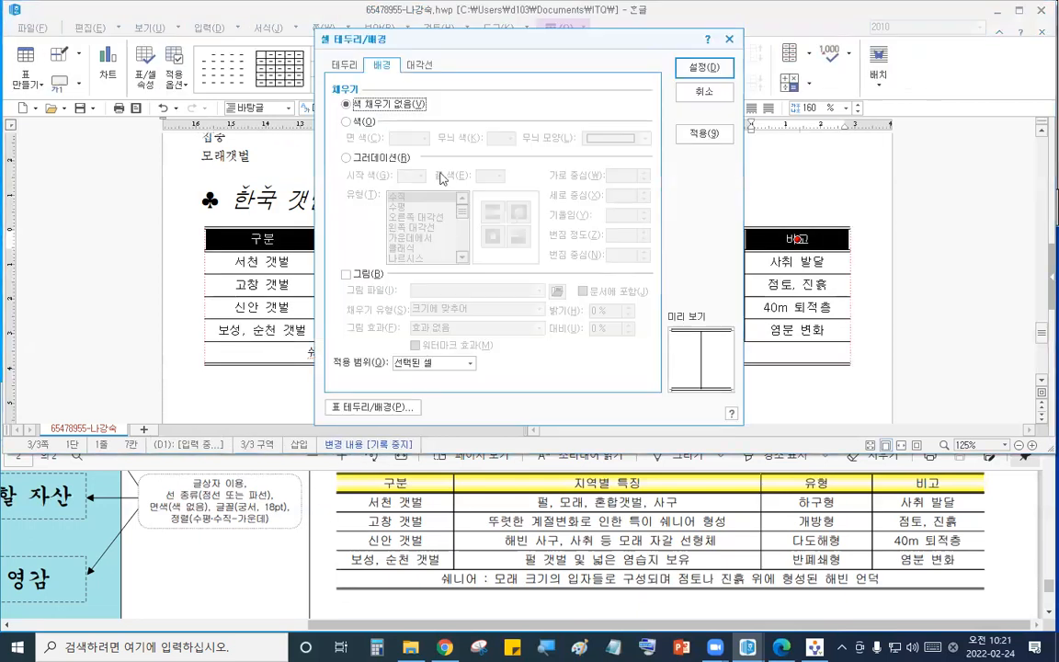
{"action": "left_click", "coordinate": [377, 157]}
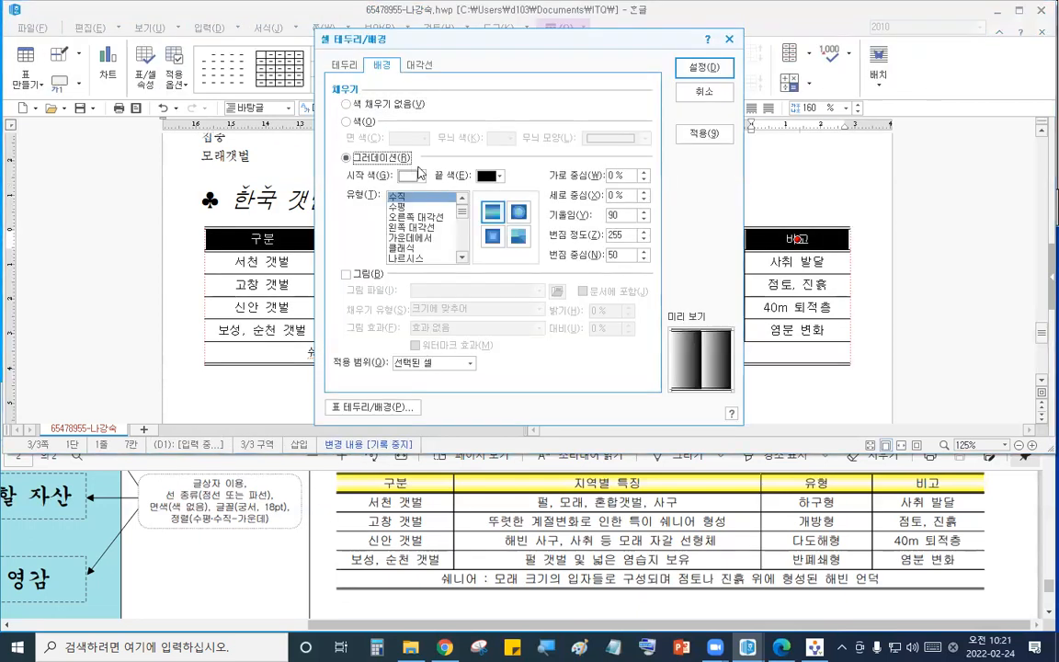
{"action": "left_click", "coordinate": [797, 448]}
{"action": "scroll", "coordinate": [643, 533], "scroll_direction": "up", "scroll_amount": 5}
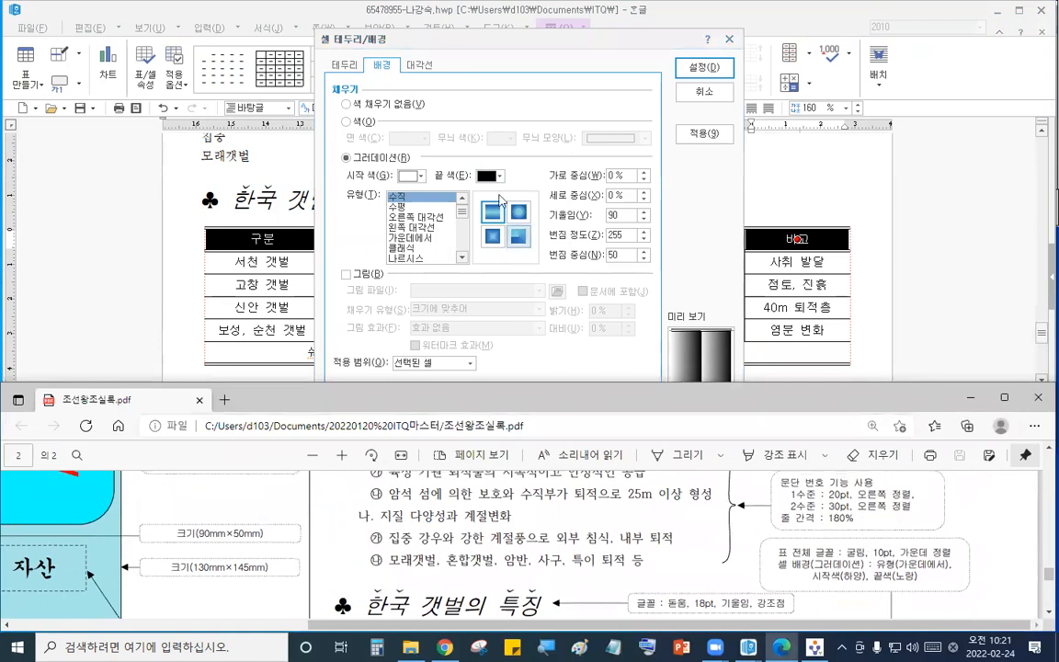
{"action": "left_click", "coordinate": [493, 175]}
{"action": "left_click", "coordinate": [519, 216]}
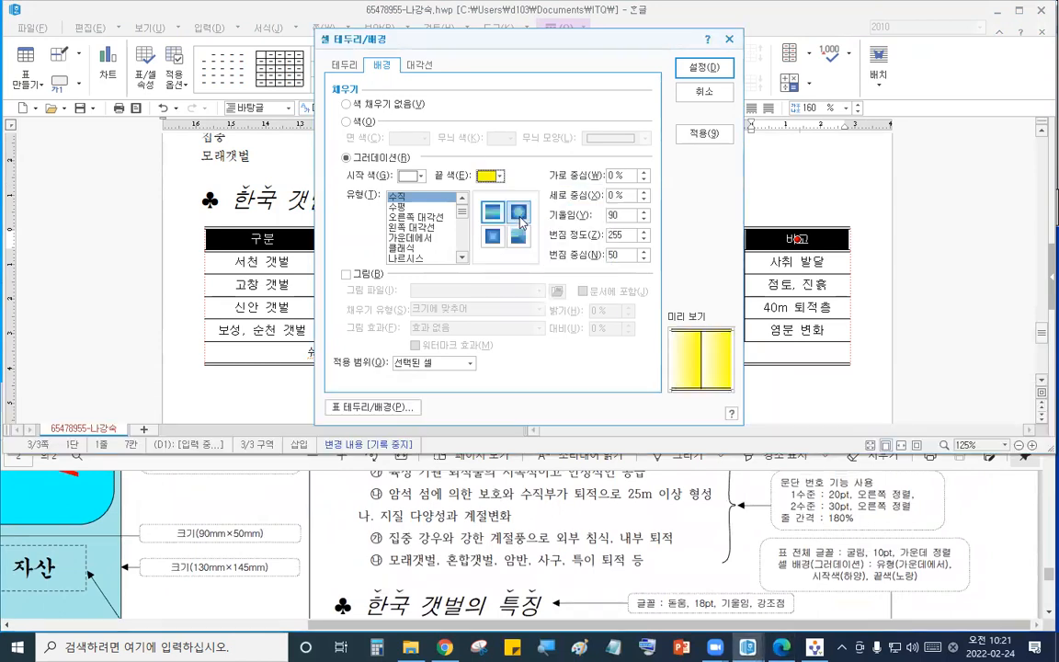
{"action": "left_click", "coordinate": [411, 237]}
{"action": "left_click", "coordinate": [685, 73]}
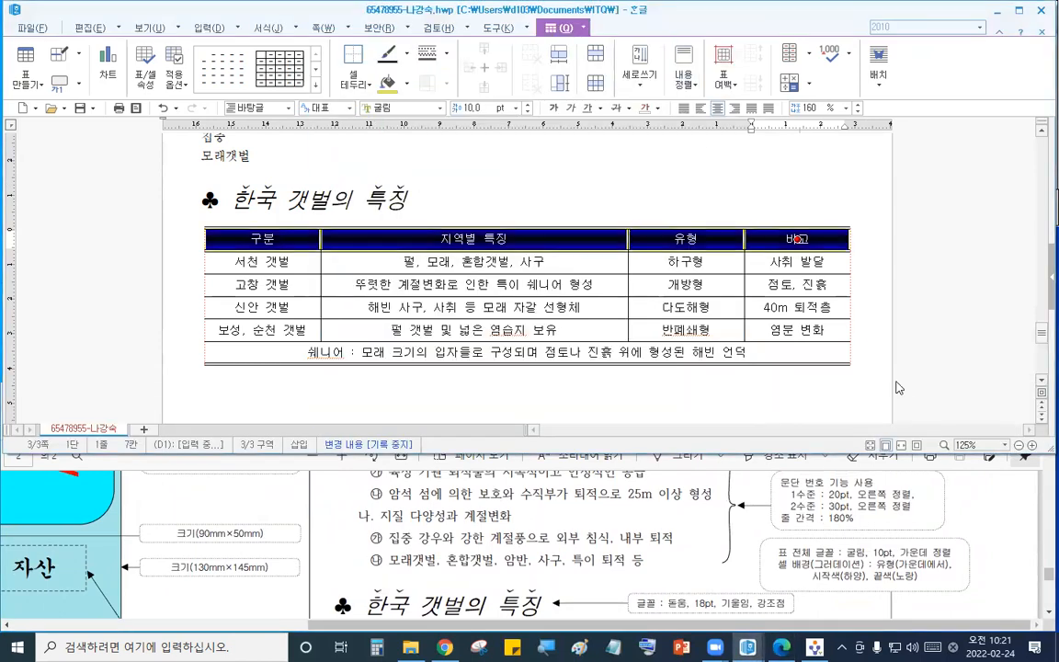
{"action": "left_click", "coordinate": [873, 382]}
{"action": "scroll", "coordinate": [851, 335], "scroll_direction": "down", "scroll_amount": 3}
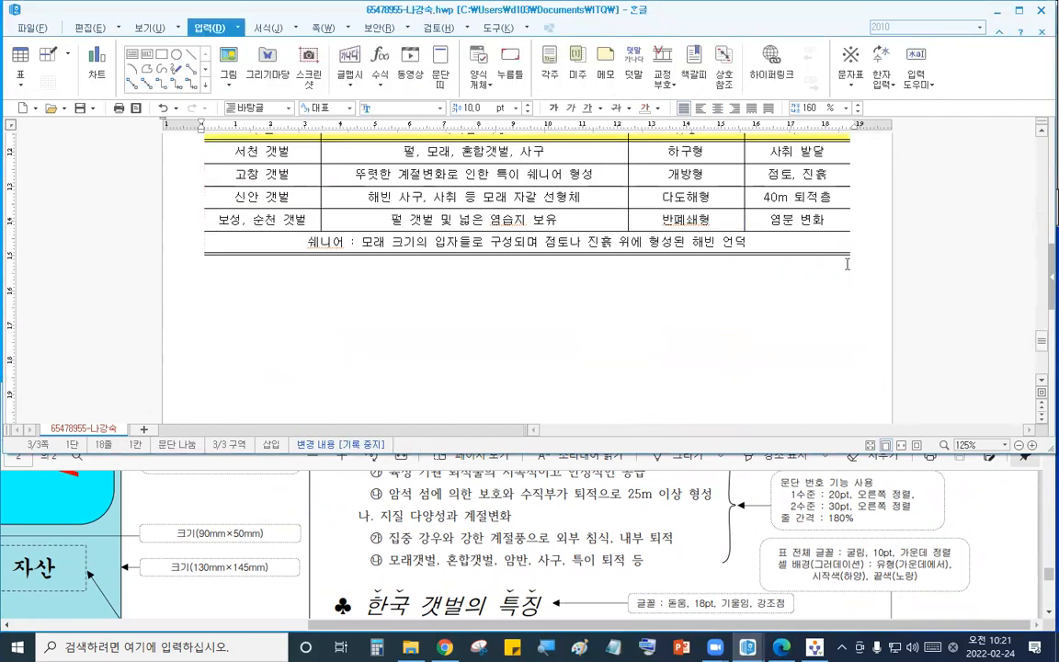
{"action": "double_click", "coordinate": [766, 231]}
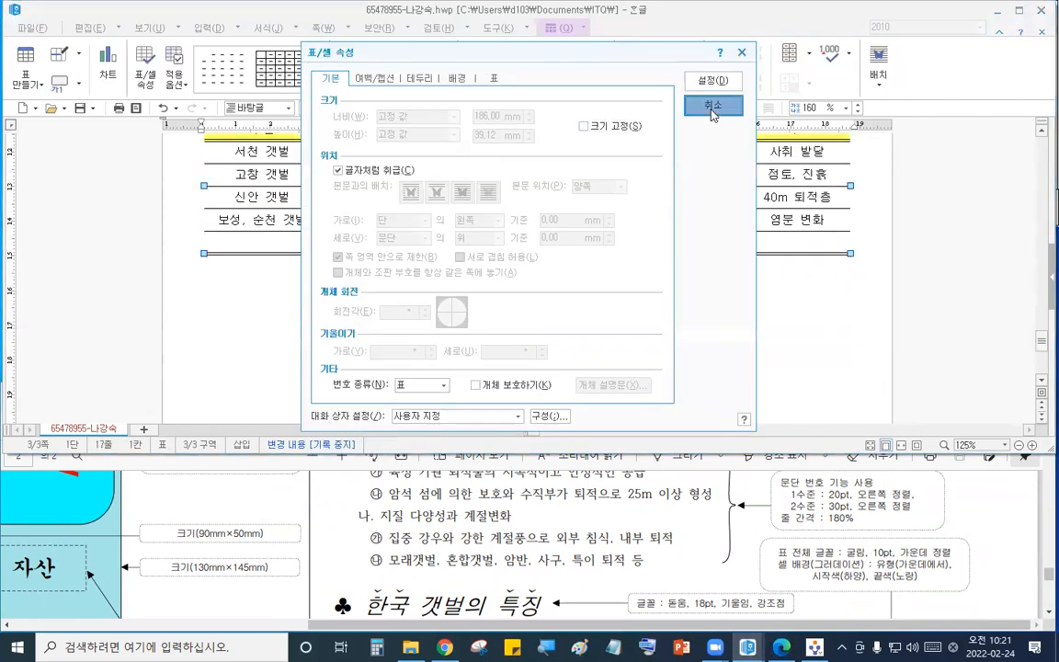
{"action": "left_click", "coordinate": [714, 105]}
{"action": "left_click", "coordinate": [874, 249]}
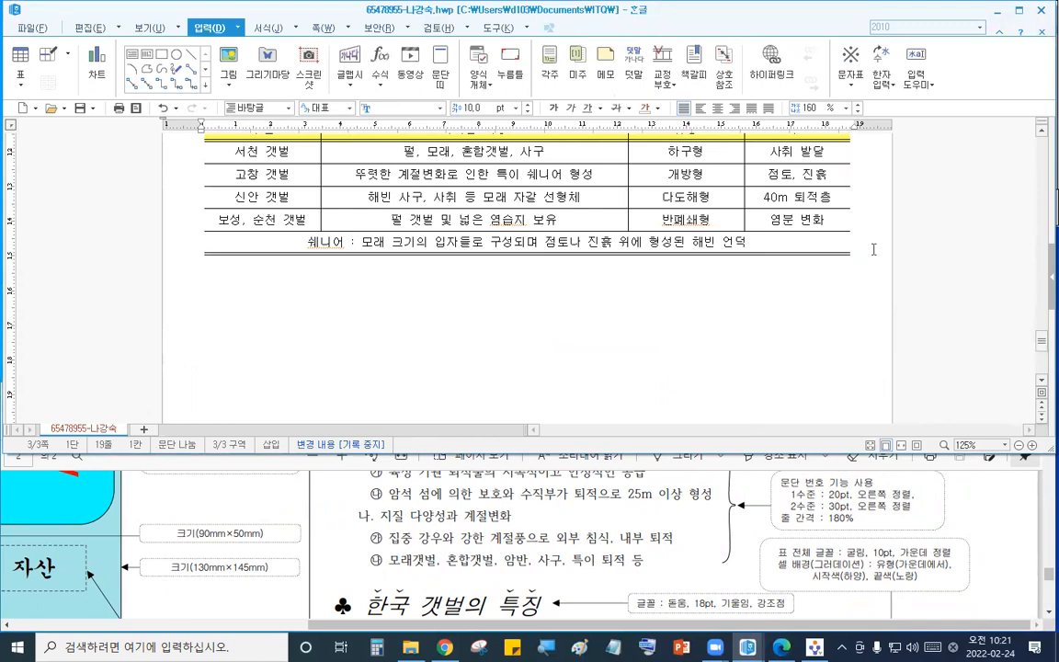
- Type 세계유산위원회 on a new line below the table
{"action": "left_click", "coordinate": [596, 528]}
{"action": "scroll", "coordinate": [596, 528], "scroll_direction": "down", "scroll_amount": 10}
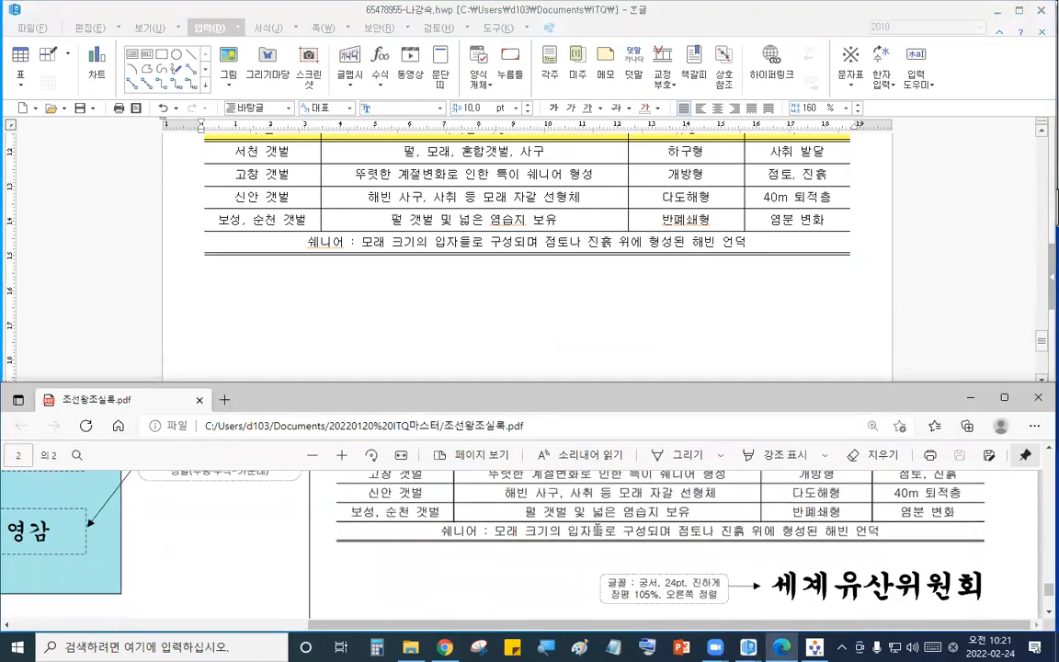
{"action": "scroll", "coordinate": [596, 528], "scroll_direction": "up", "scroll_amount": 2}
{"action": "left_click", "coordinate": [245, 323]}
{"action": "key", "text": "Up"}
{"action": "type", "text": "세계"}
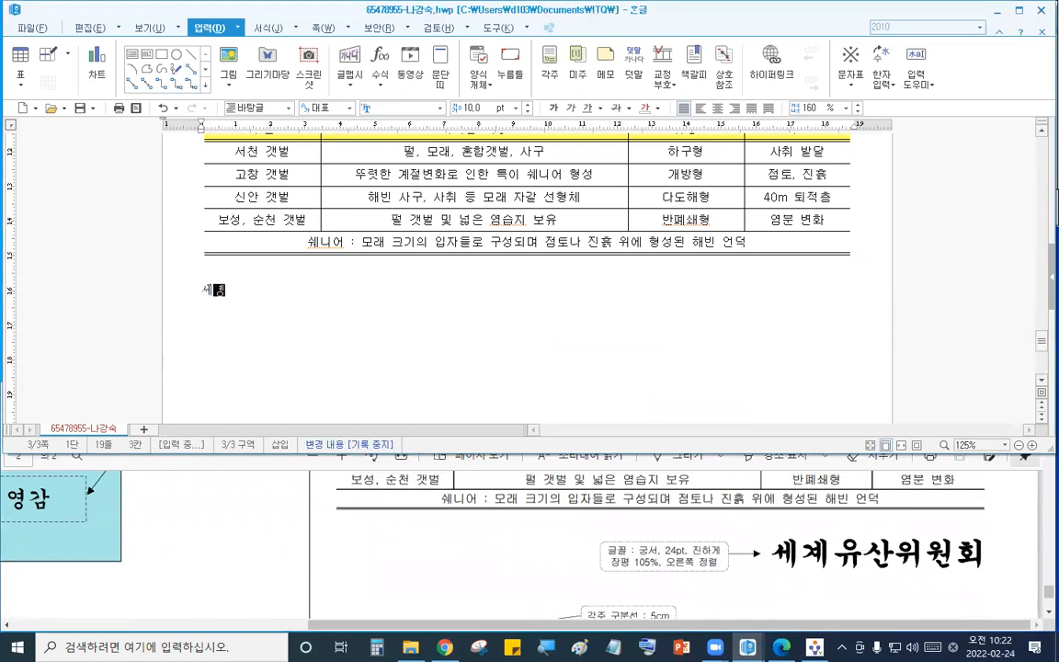
{"action": "type", "text": "유산위원회"}
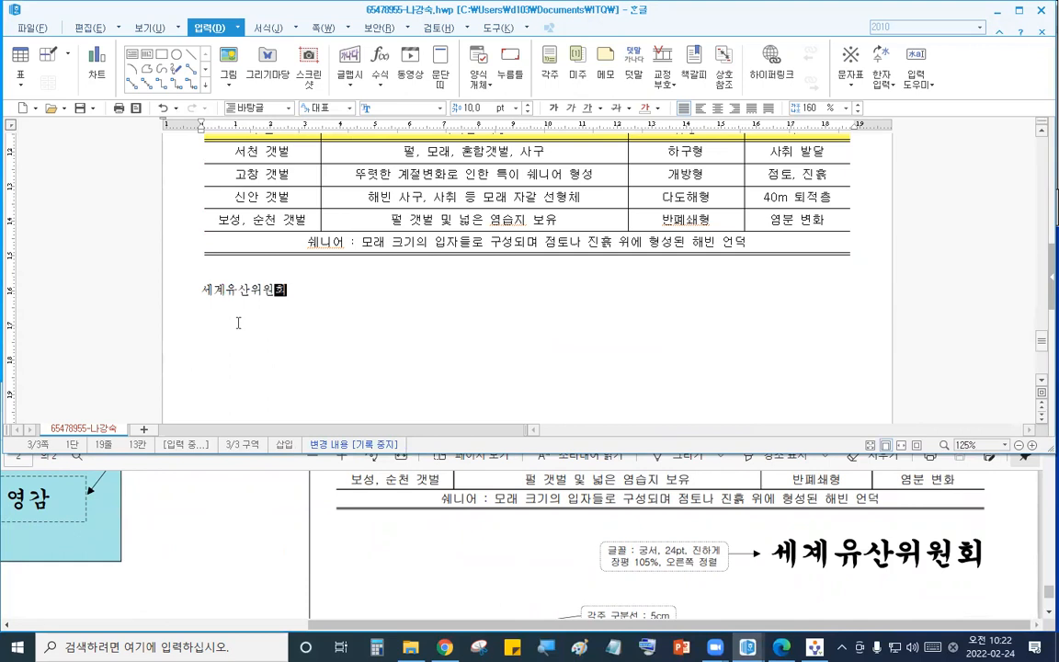
- Format 세계유산위원회 as 궁서, 24 pt, bold and right-aligned
{"action": "left_click", "coordinate": [159, 286]}
{"action": "left_click_drag", "start_coordinate": [294, 305], "coordinate": [192, 296]}
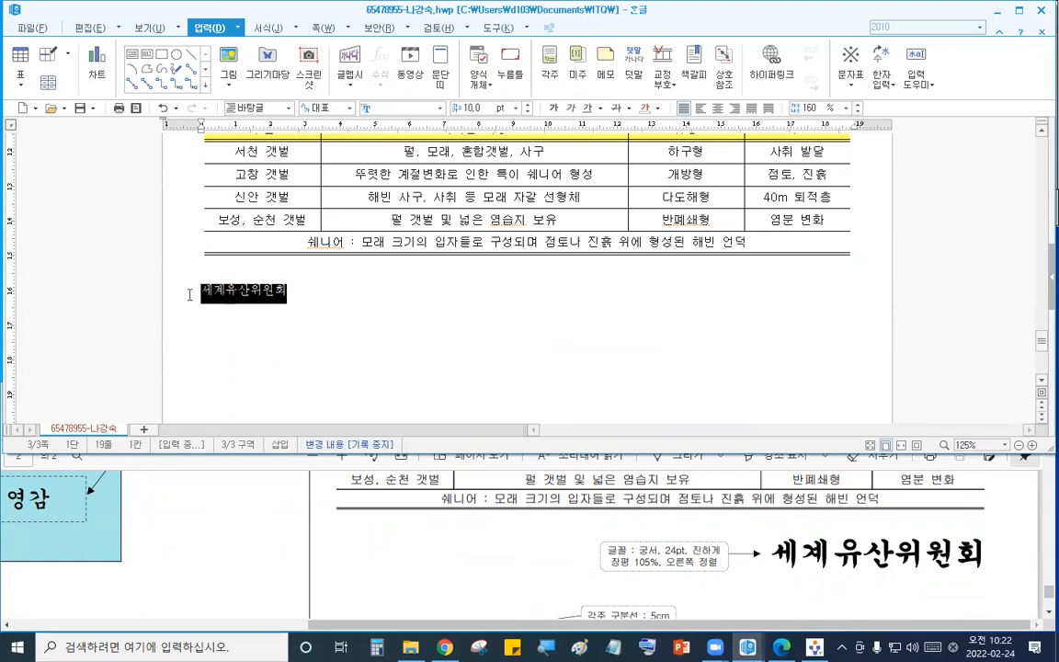
{"action": "left_click", "coordinate": [385, 110]}
{"action": "type", "text": "궁서"}
{"action": "key", "text": "Return"}
{"action": "left_click", "coordinate": [477, 106]}
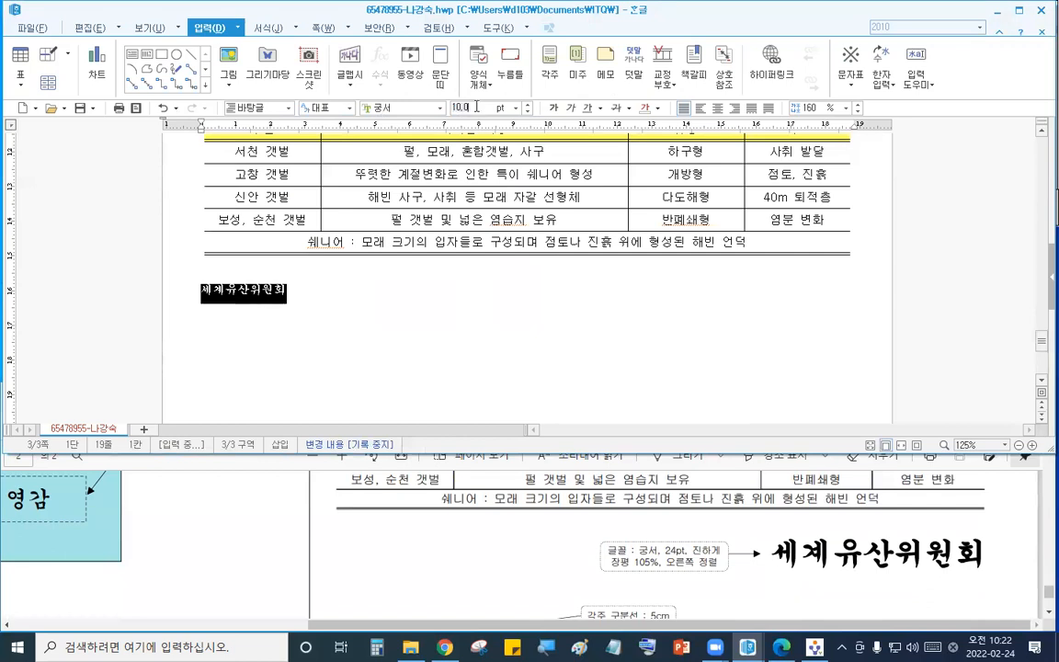
{"action": "type", "text": "24"}
{"action": "key", "text": "Return"}
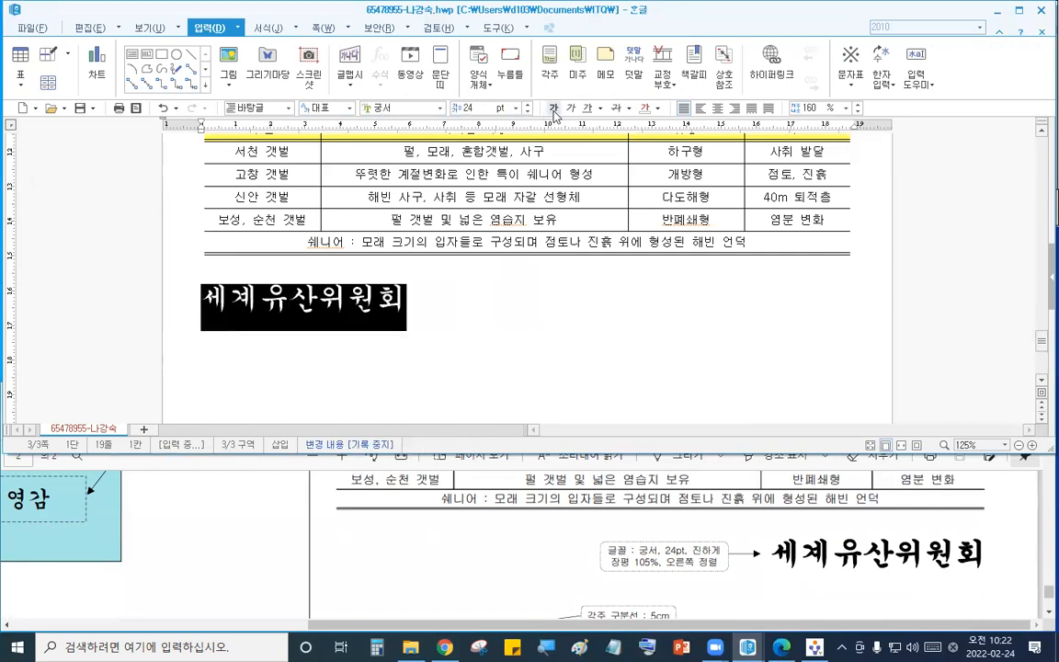
{"action": "key", "text": "ctrl+b"}
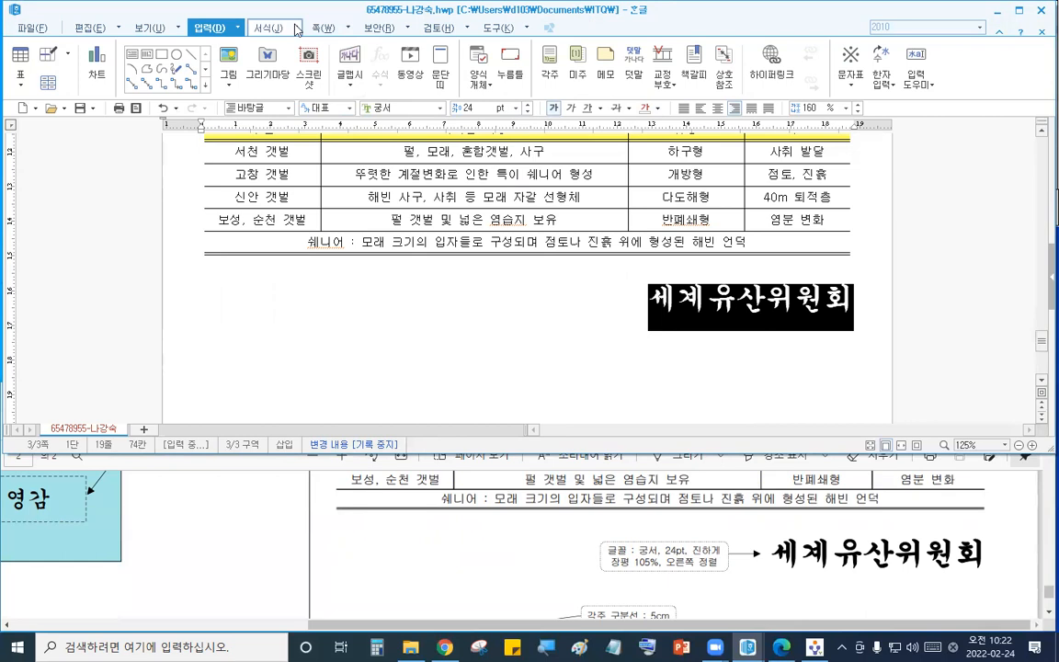
- Set the character width ratio (장평) of 세계유산위원회 to 105%
{"action": "left_click", "coordinate": [268, 29]}
{"action": "left_click", "coordinate": [301, 46]}
{"action": "left_click", "coordinate": [353, 102]}
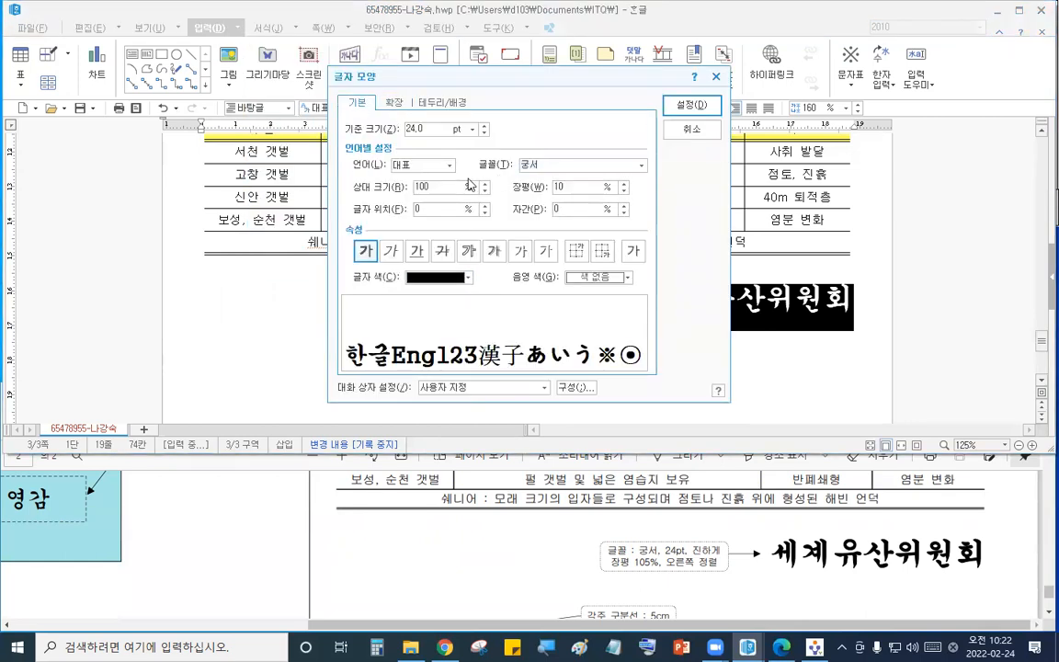
{"action": "type", "text": "105"}
{"action": "left_click", "coordinate": [688, 107]}
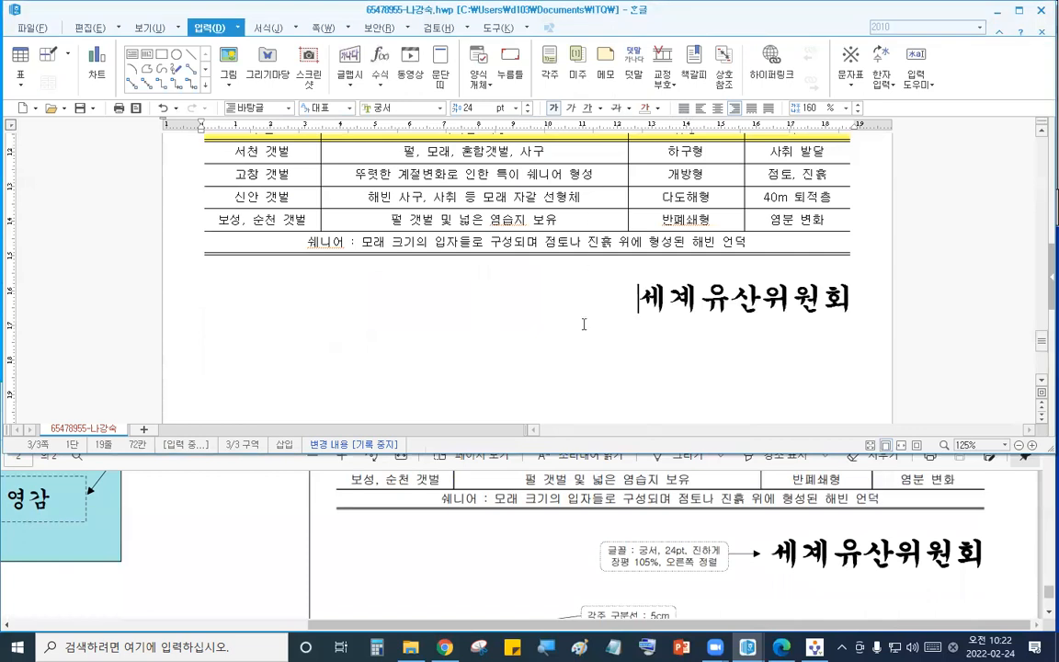
- Insert page numbers at the bottom right of the page using circled numerals
{"action": "left_click", "coordinate": [802, 505]}
{"action": "scroll", "coordinate": [802, 505], "scroll_direction": "down", "scroll_amount": 3}
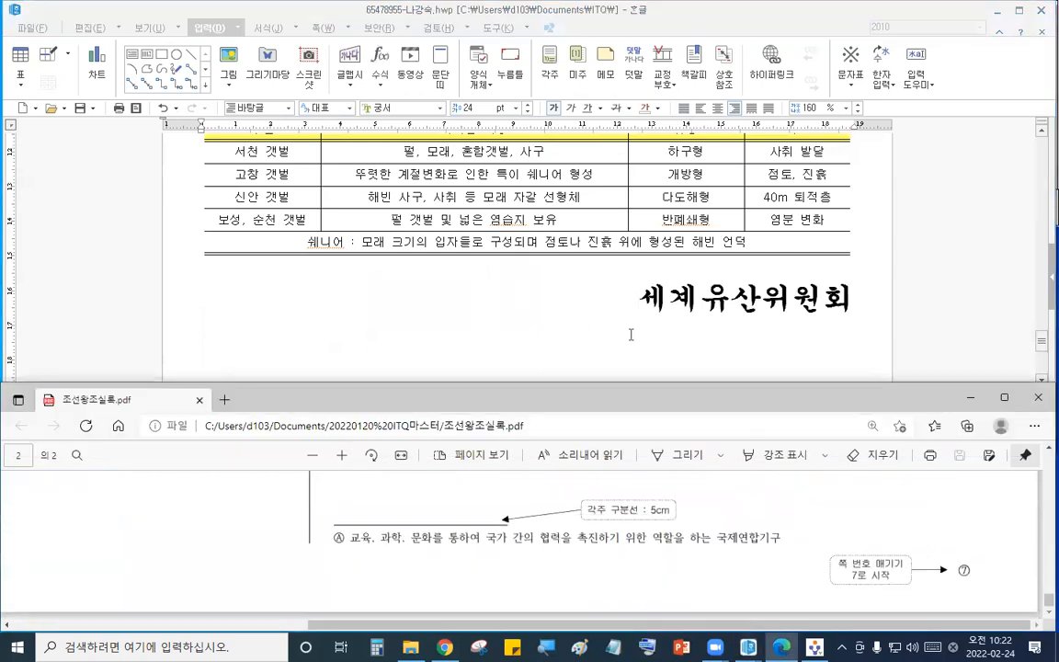
{"action": "left_click", "coordinate": [596, 302]}
{"action": "left_click", "coordinate": [349, 29]}
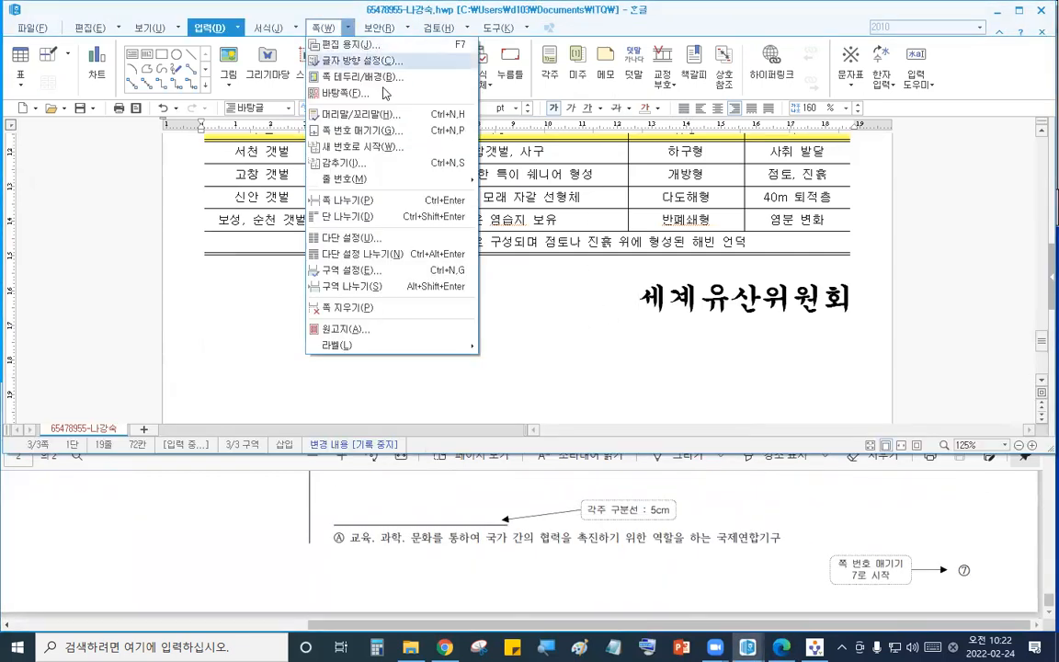
{"action": "left_click", "coordinate": [384, 133]}
{"action": "left_click", "coordinate": [444, 220]}
{"action": "left_click", "coordinate": [493, 280]}
{"action": "left_click", "coordinate": [463, 279]}
{"action": "left_click", "coordinate": [404, 292]}
{"action": "left_click", "coordinate": [658, 102]}
{"action": "scroll", "coordinate": [631, 304], "scroll_direction": "down", "scroll_amount": 4}
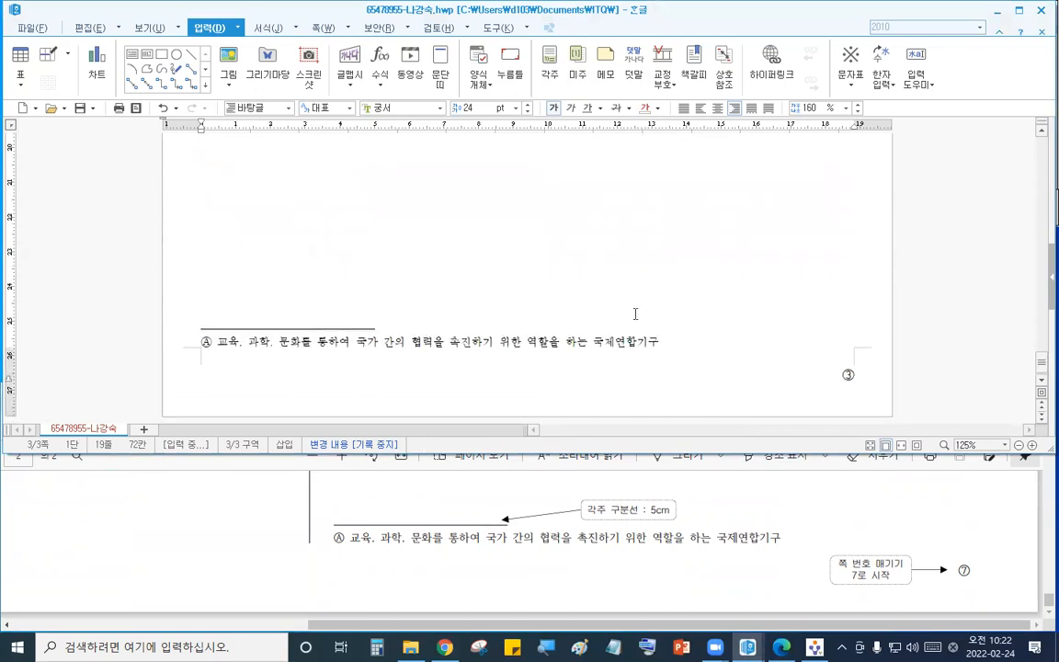
- Restart the page numbering on this page with starting number 7
{"action": "left_click", "coordinate": [542, 203]}
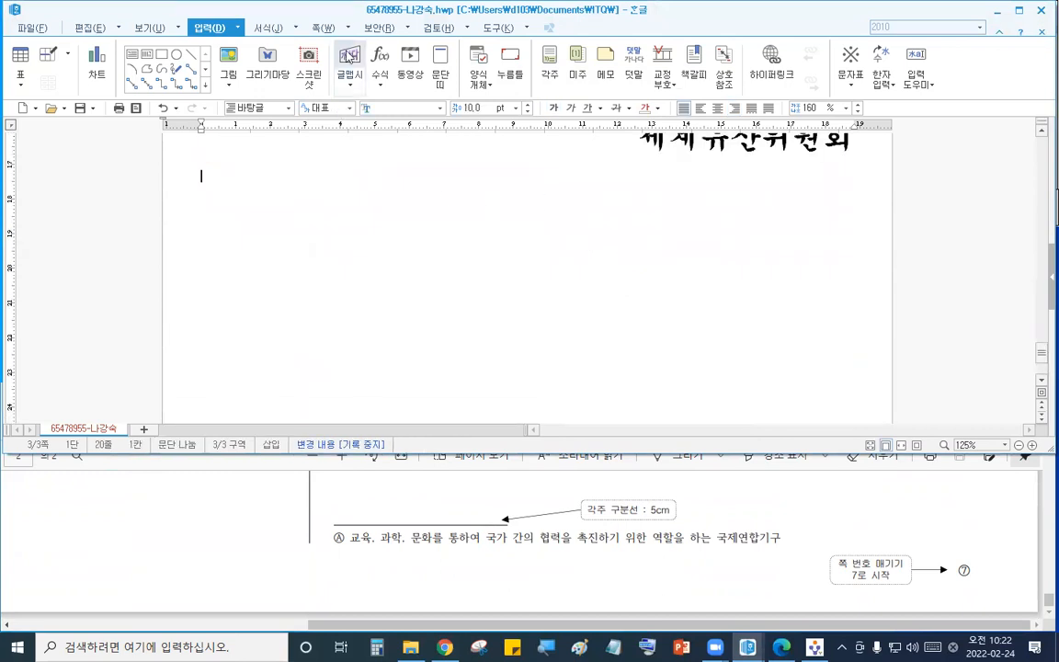
{"action": "left_click", "coordinate": [323, 27]}
{"action": "left_click", "coordinate": [388, 148]}
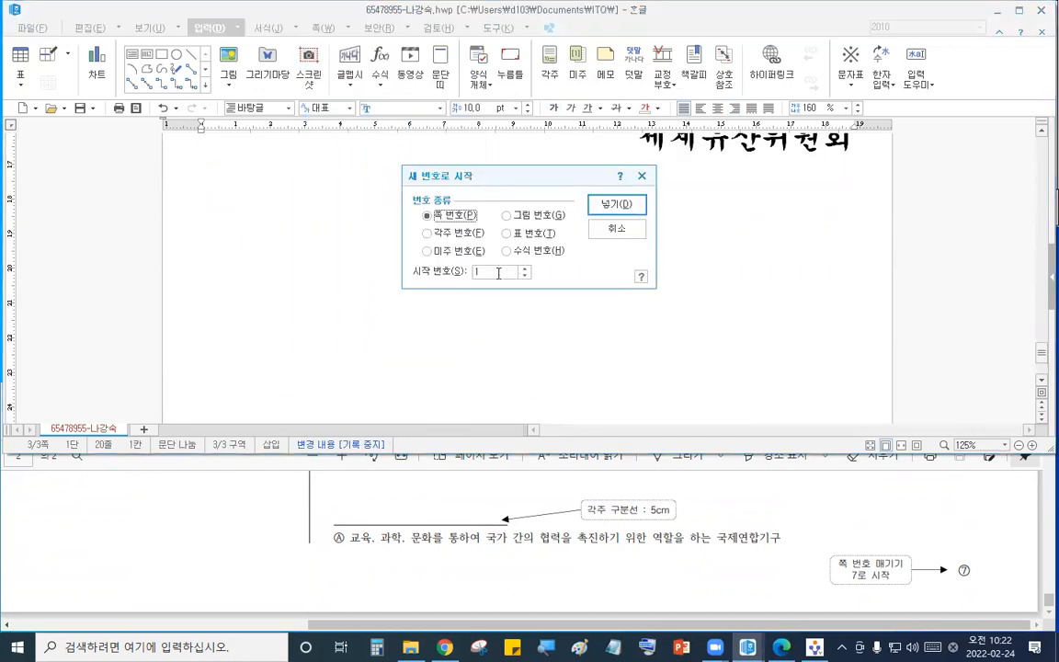
{"action": "type", "text": "7"}
{"action": "left_click", "coordinate": [615, 204]}
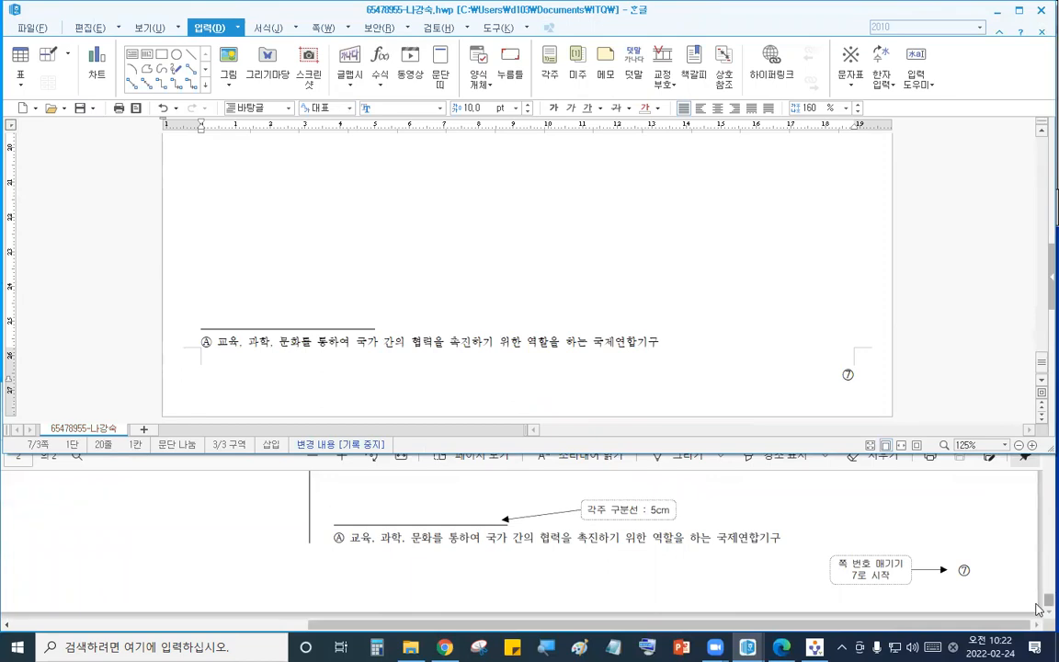
- Switch to the exam program and send the answer files to the exam room PC
{"action": "left_click", "coordinate": [815, 647]}
{"action": "left_click", "coordinate": [980, 73]}
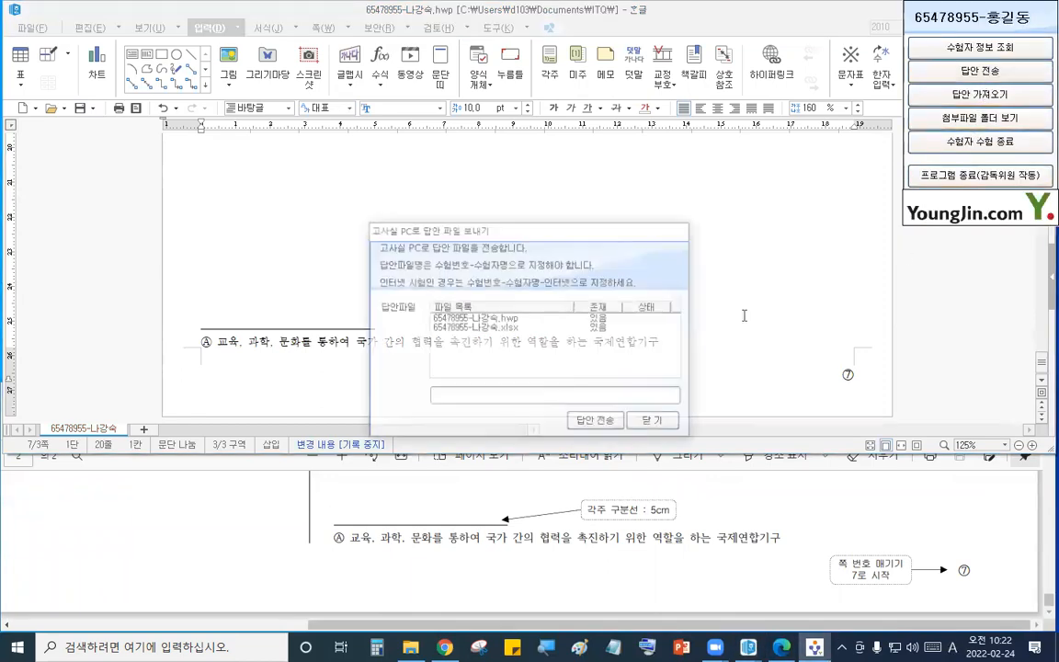
{"action": "left_click", "coordinate": [591, 383]}
{"action": "scroll", "coordinate": [635, 284], "scroll_direction": "up", "scroll_amount": 3}
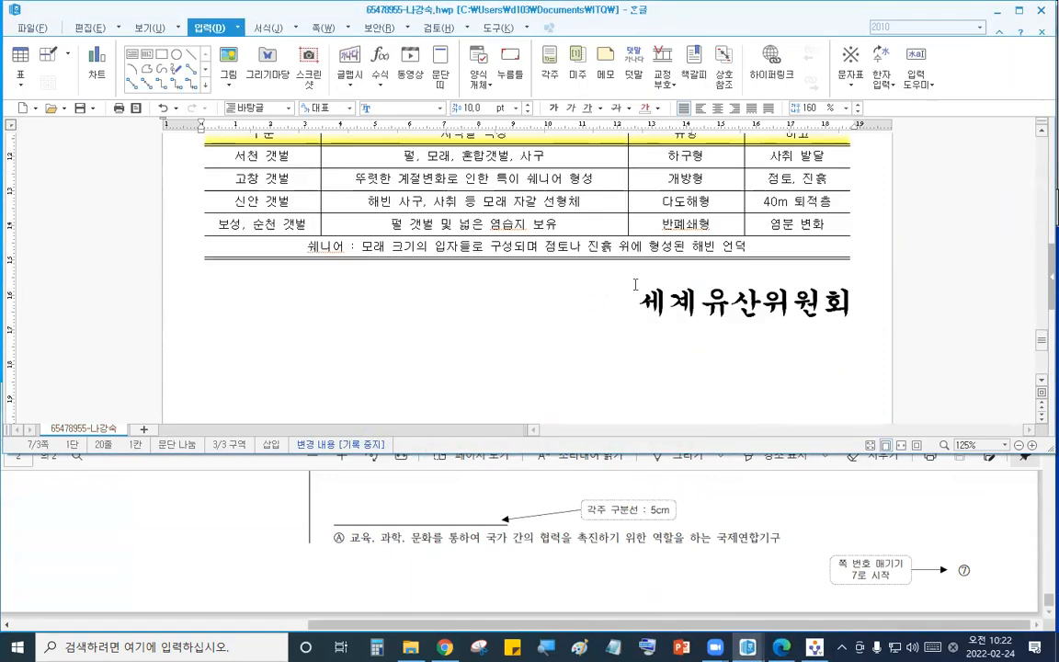
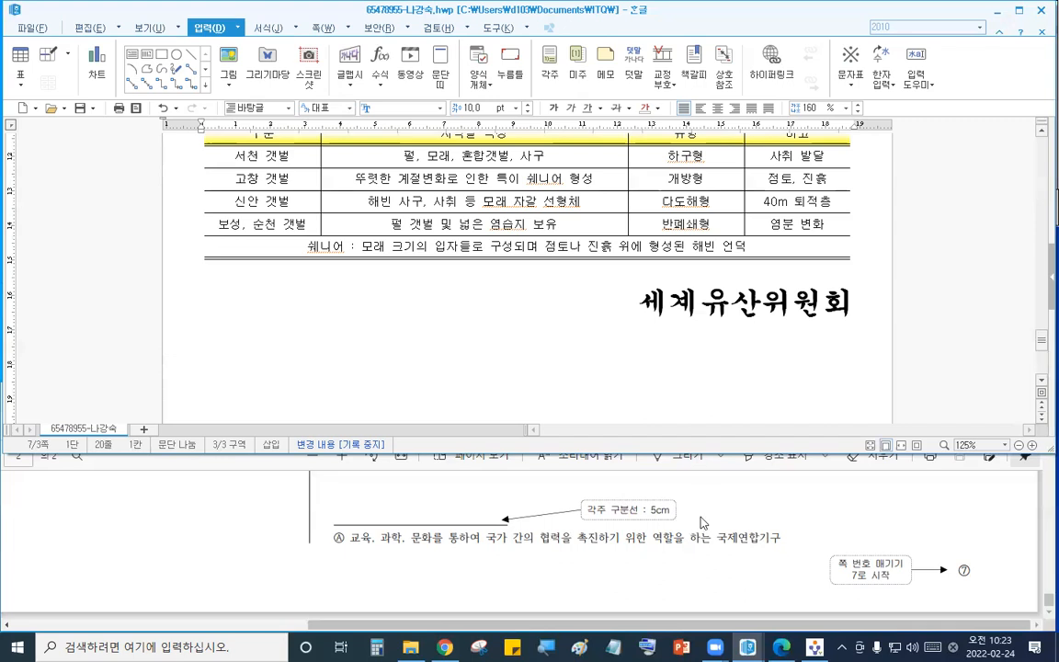
- Read question 1's style conditions and sample output text in the exam PDF
{"action": "left_click", "coordinate": [599, 510]}
{"action": "left_click_drag", "start_coordinate": [608, 628], "coordinate": [255, 629]}
{"action": "scroll", "coordinate": [552, 556], "scroll_direction": "up", "scroll_amount": 3}
{"action": "scroll", "coordinate": [551, 556], "scroll_direction": "up", "scroll_amount": 15}
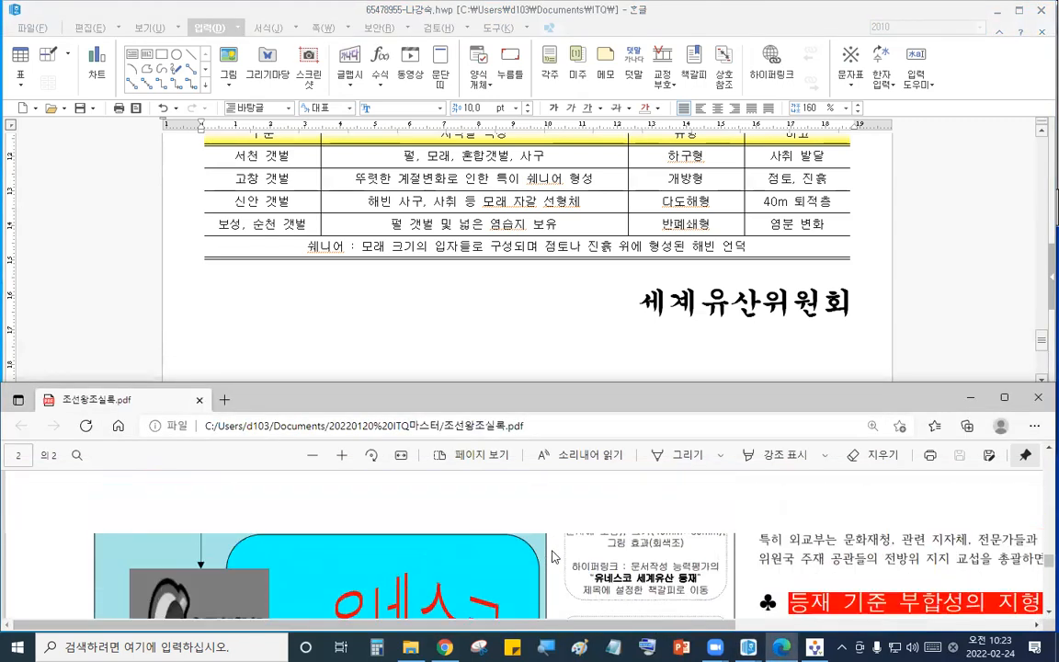
{"action": "scroll", "coordinate": [554, 558], "scroll_direction": "up", "scroll_amount": 4}
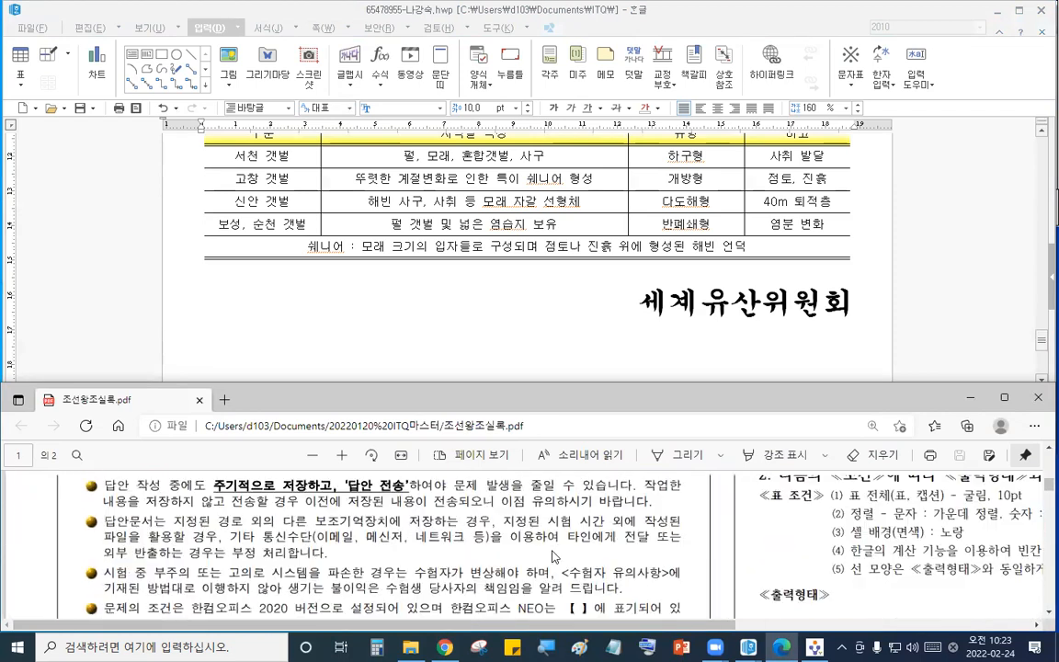
{"action": "left_click_drag", "start_coordinate": [554, 626], "coordinate": [855, 626]}
{"action": "scroll", "coordinate": [607, 542], "scroll_direction": "up", "scroll_amount": 5}
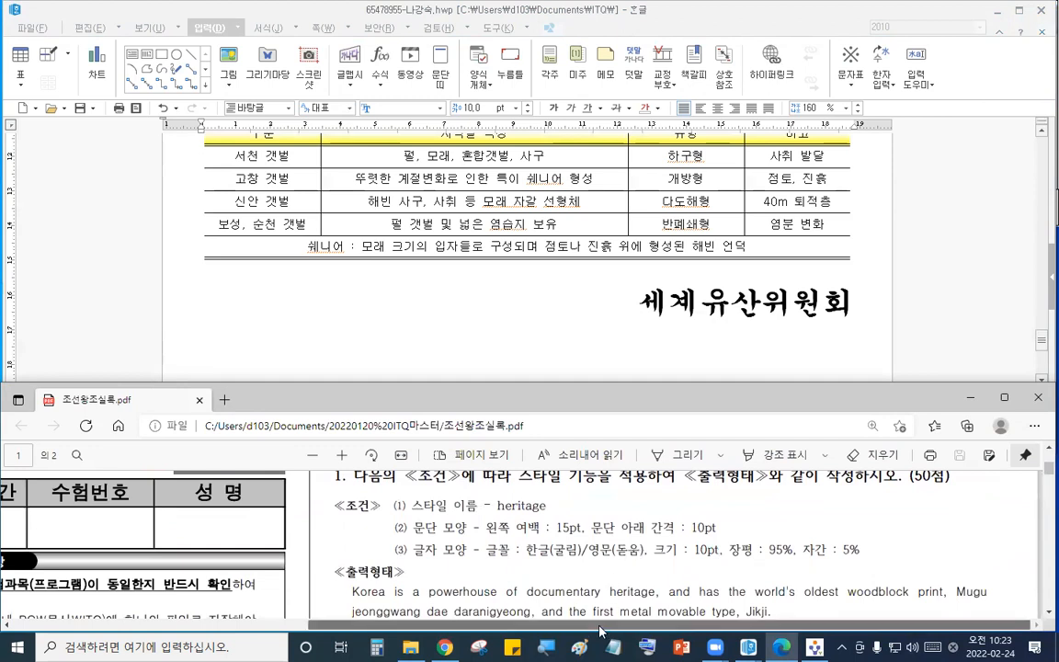
{"action": "left_click", "coordinate": [345, 456]}
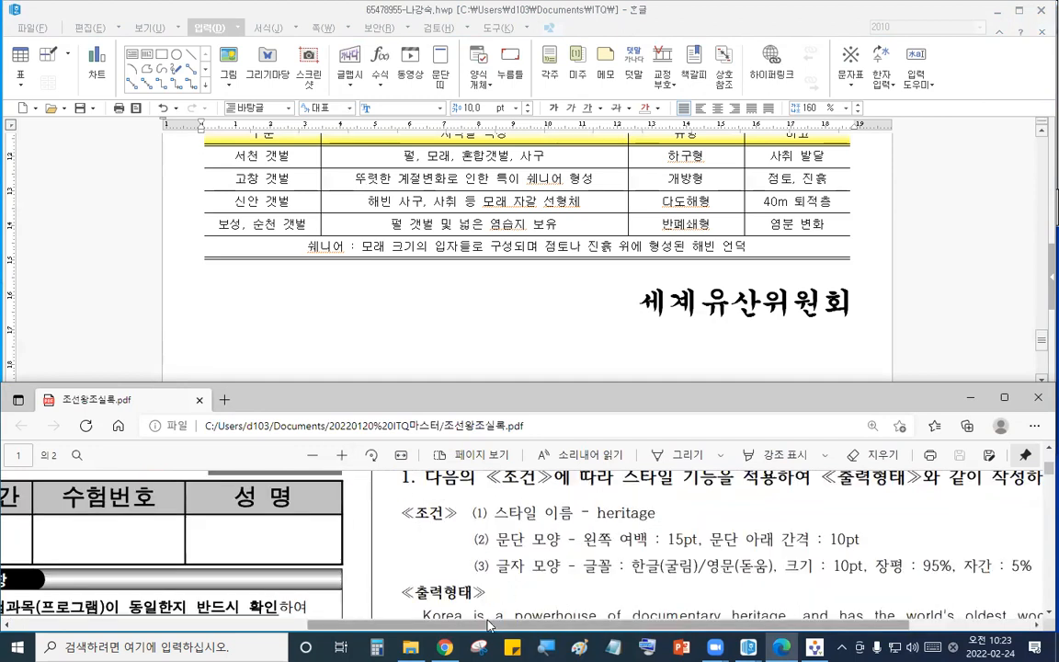
{"action": "left_click_drag", "start_coordinate": [484, 625], "coordinate": [612, 625]}
{"action": "scroll", "coordinate": [643, 575], "scroll_direction": "up", "scroll_amount": 1}
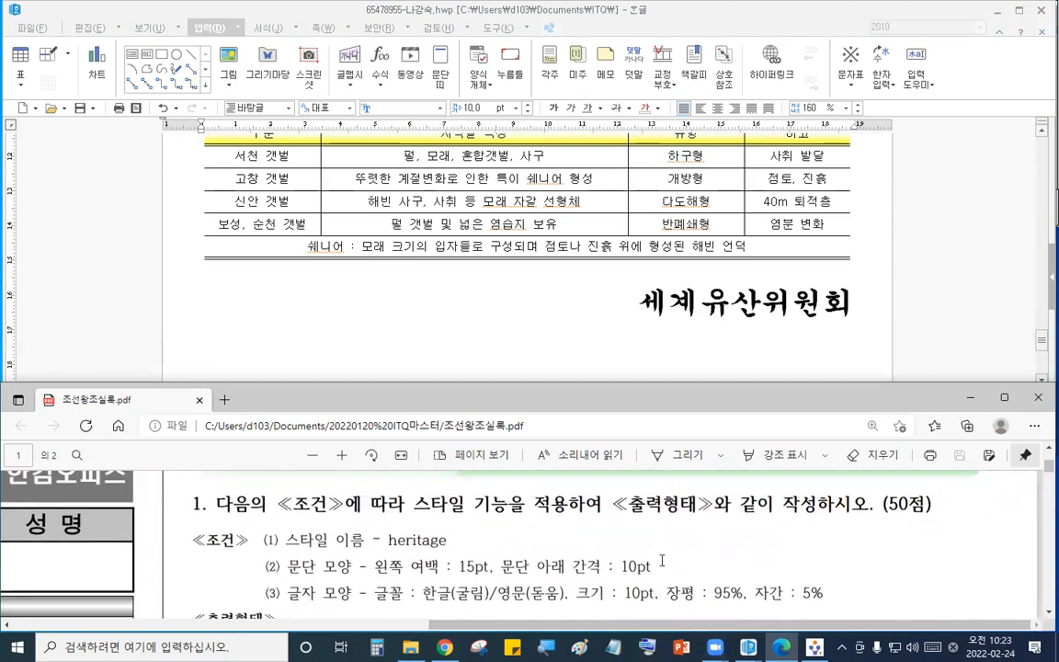
{"action": "left_click", "coordinate": [943, 334]}
{"action": "left_click", "coordinate": [587, 563]}
{"action": "scroll", "coordinate": [587, 563], "scroll_direction": "down", "scroll_amount": 3}
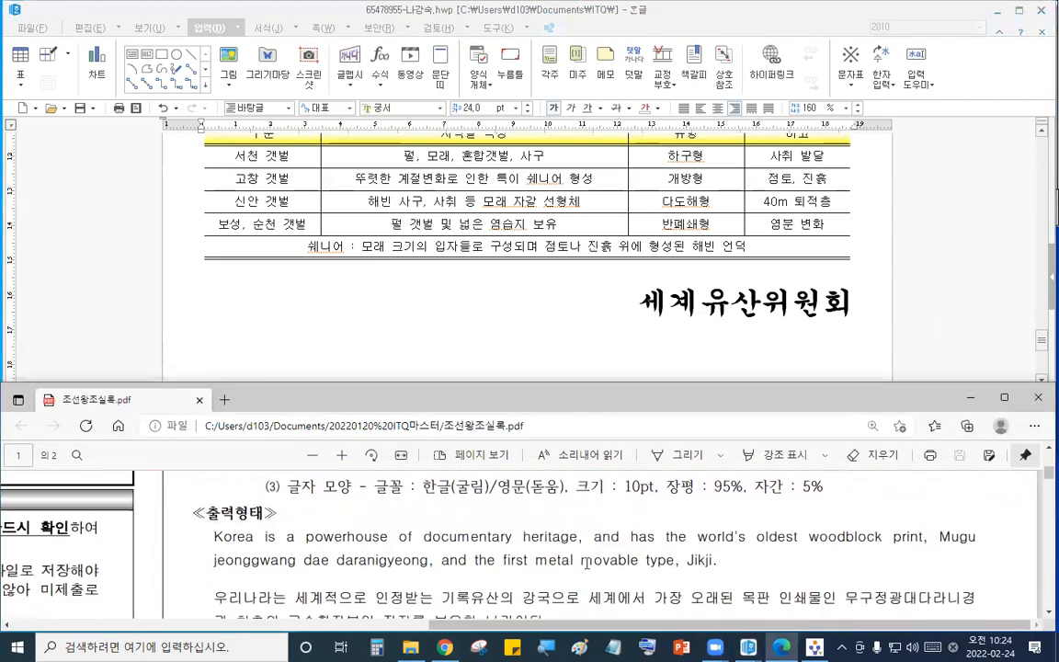
- Add an empty line below the '1.' heading at the top of the first page for the answer text
{"action": "left_click", "coordinate": [812, 298]}
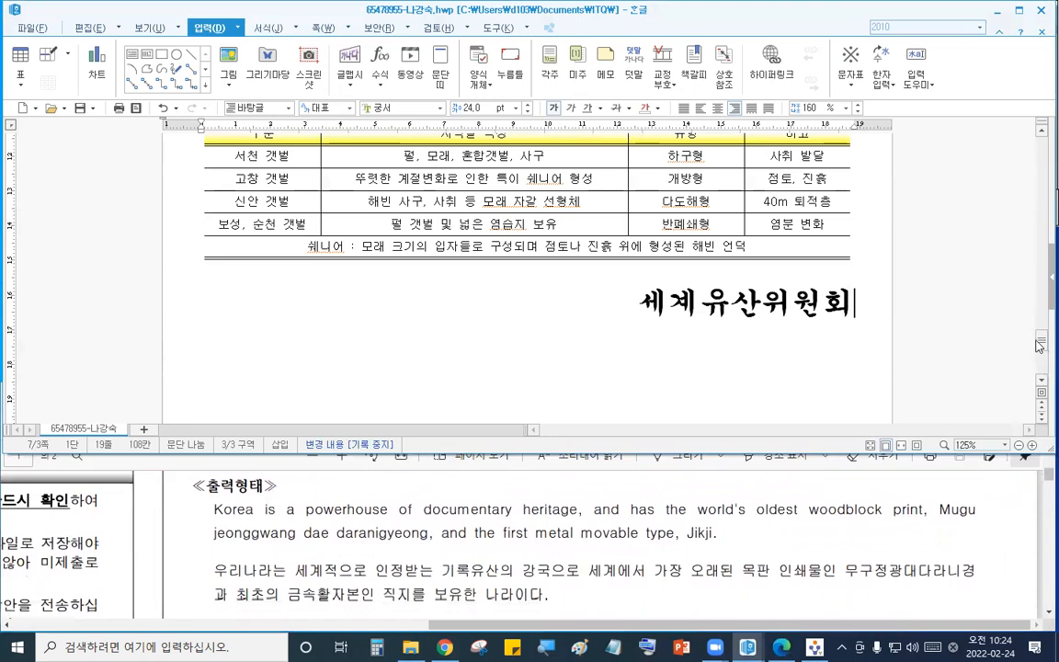
{"action": "scroll", "coordinate": [1020, 234], "scroll_direction": "down", "scroll_amount": 3}
{"action": "left_click_drag", "start_coordinate": [1023, 233], "coordinate": [1022, 135]}
{"action": "left_click", "coordinate": [196, 237]}
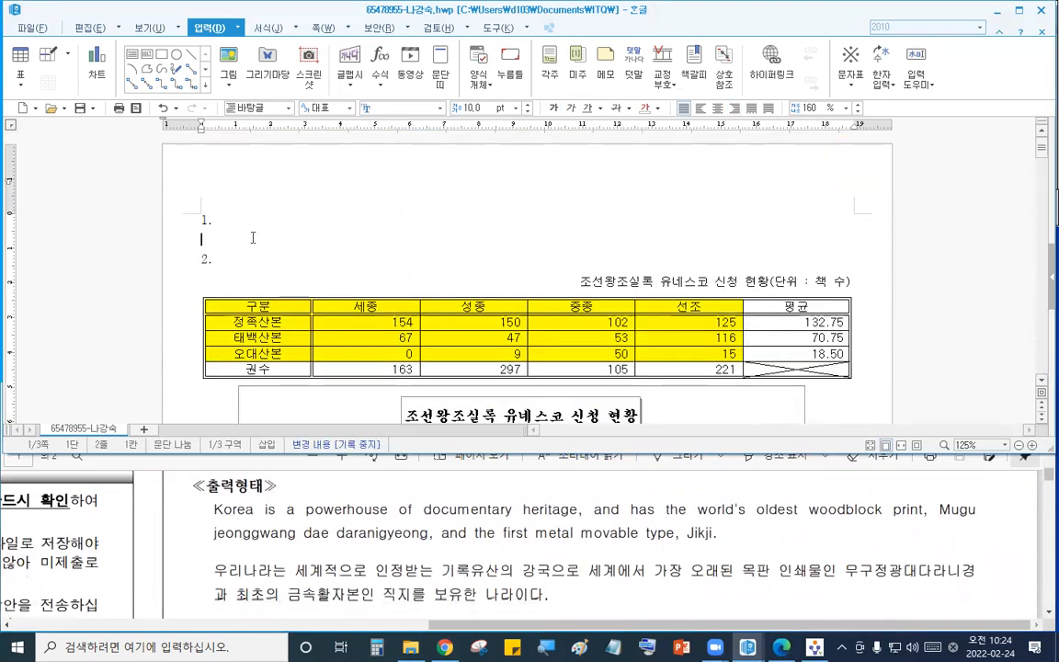
{"action": "key", "text": "Return"}
{"action": "left_click", "coordinate": [231, 238]}
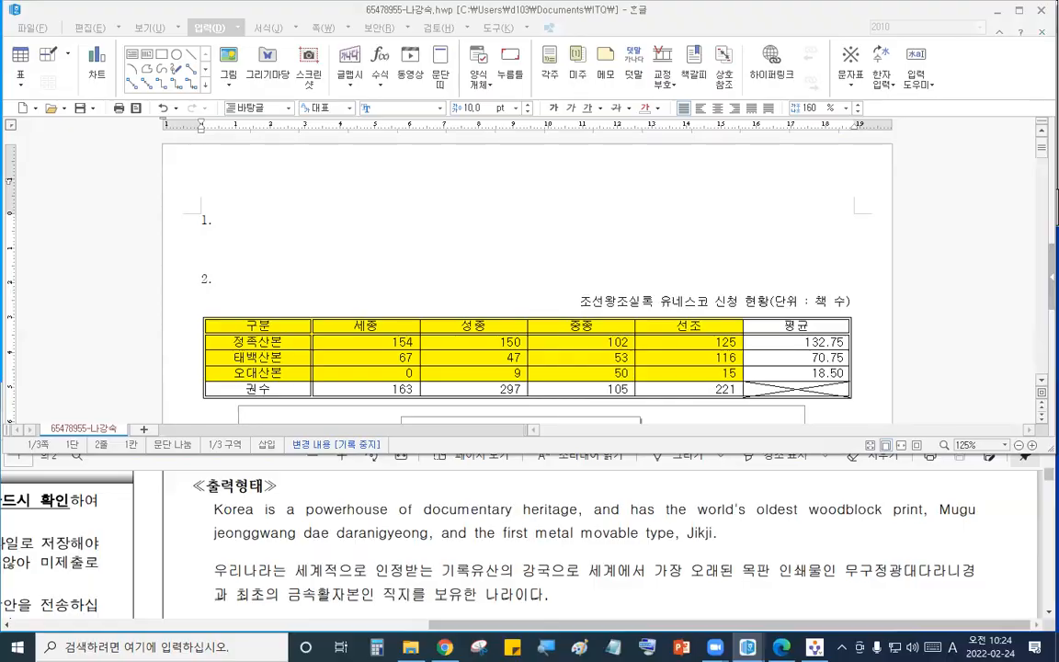
{"action": "left_click", "coordinate": [276, 250]}
{"action": "left_click", "coordinate": [268, 236]}
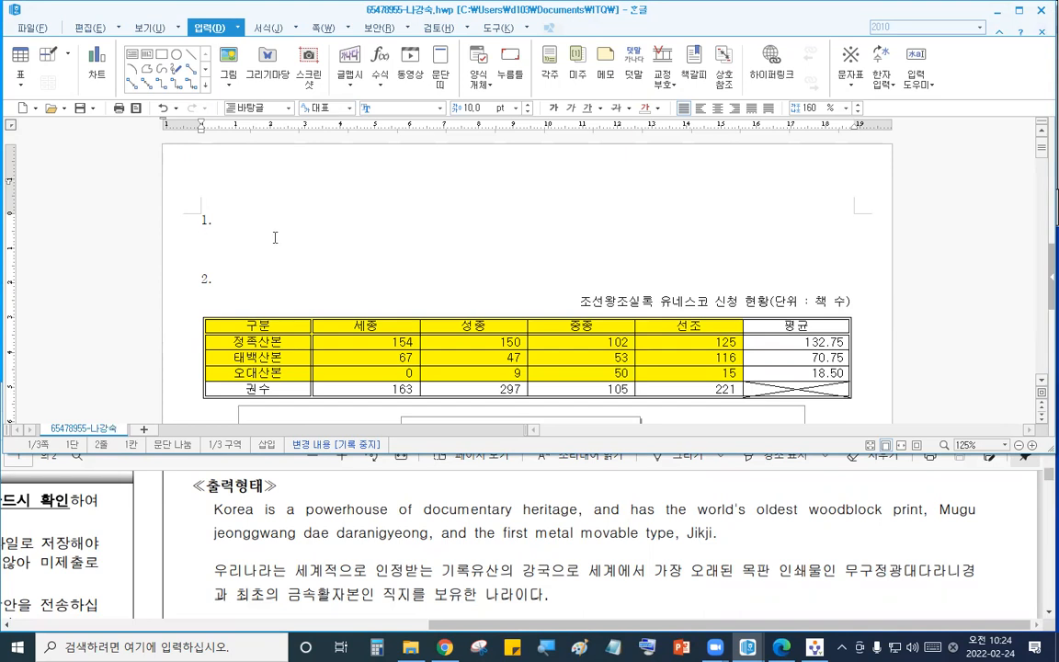
- Type 'Korea is a powerhouse of documentary heritage, and has the world's oldest woodblock print,'
{"action": "type", "text": "Korea is a"}
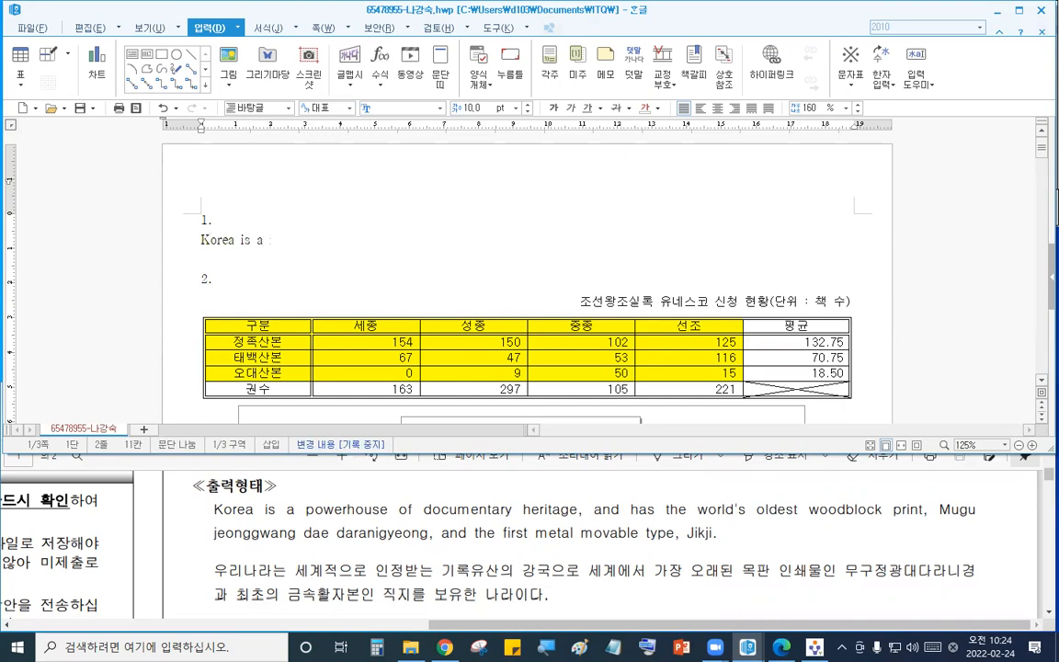
{"action": "type", "text": " powerhouse of ducu"}
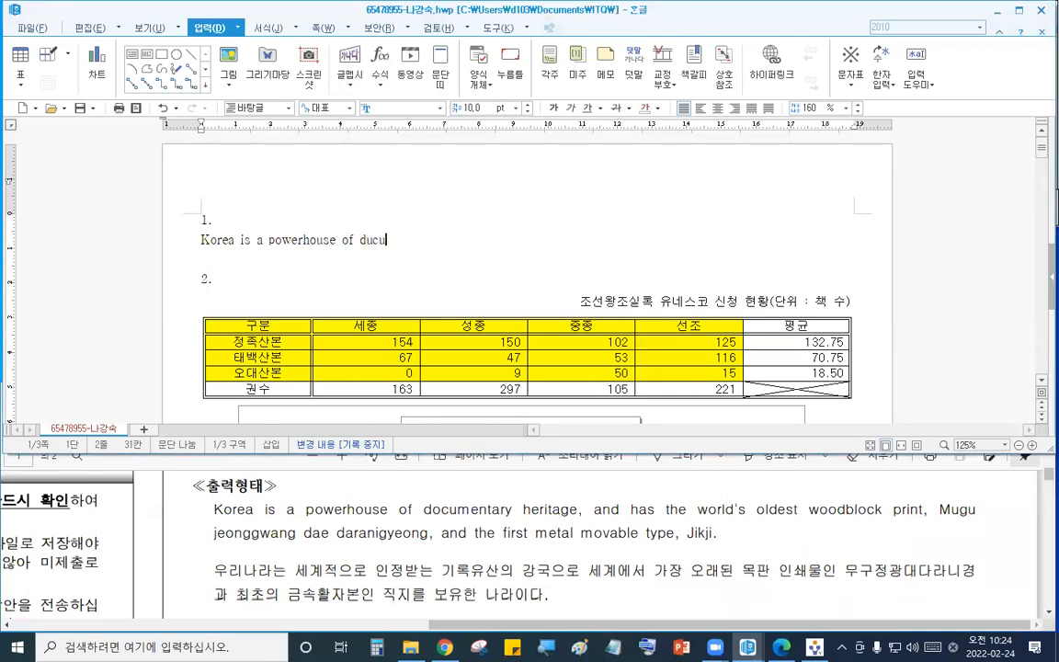
{"action": "key", "text": "BackSpace"}
{"action": "key", "text": "BackSpace"}
{"action": "key", "text": "BackSpace"}
{"action": "type", "text": "ocumentary her"}
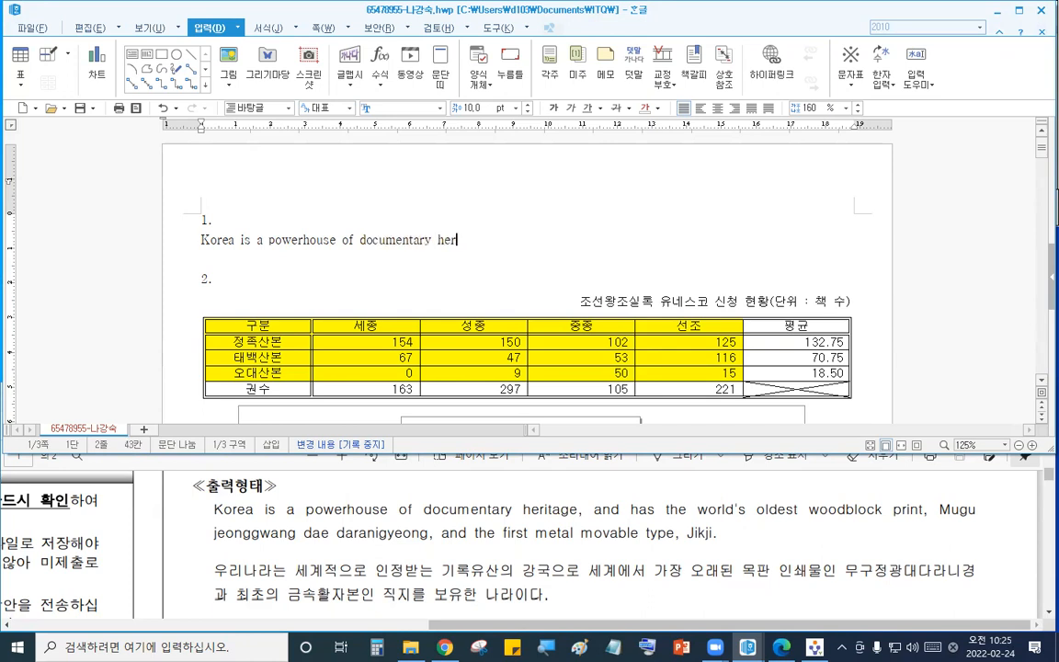
{"action": "type", "text": "itage, and has "}
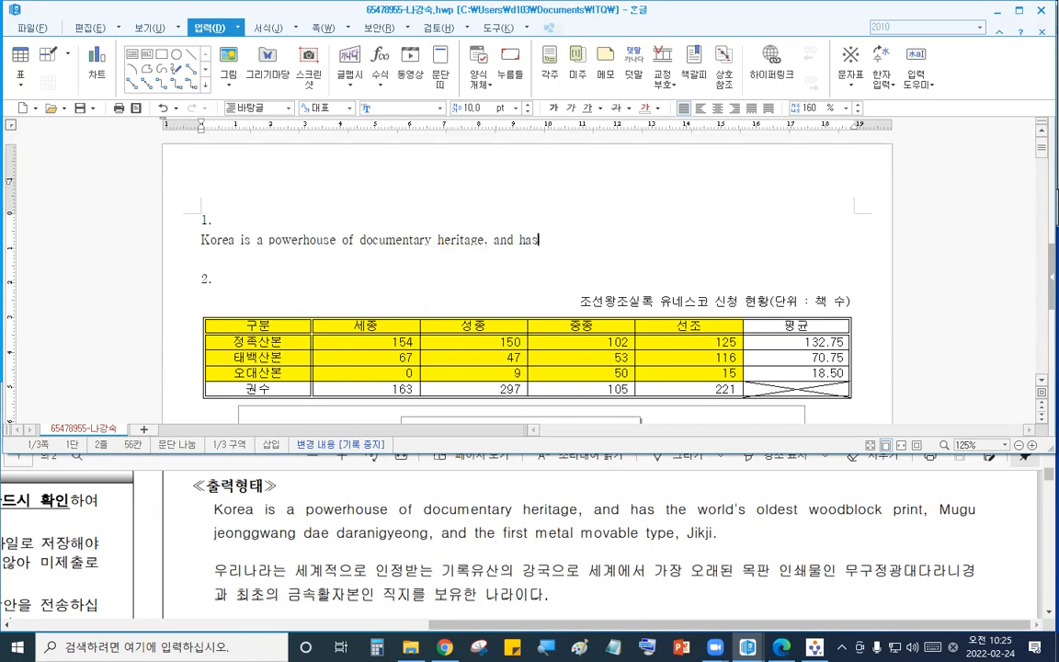
{"action": "type", "text": "the world's old"}
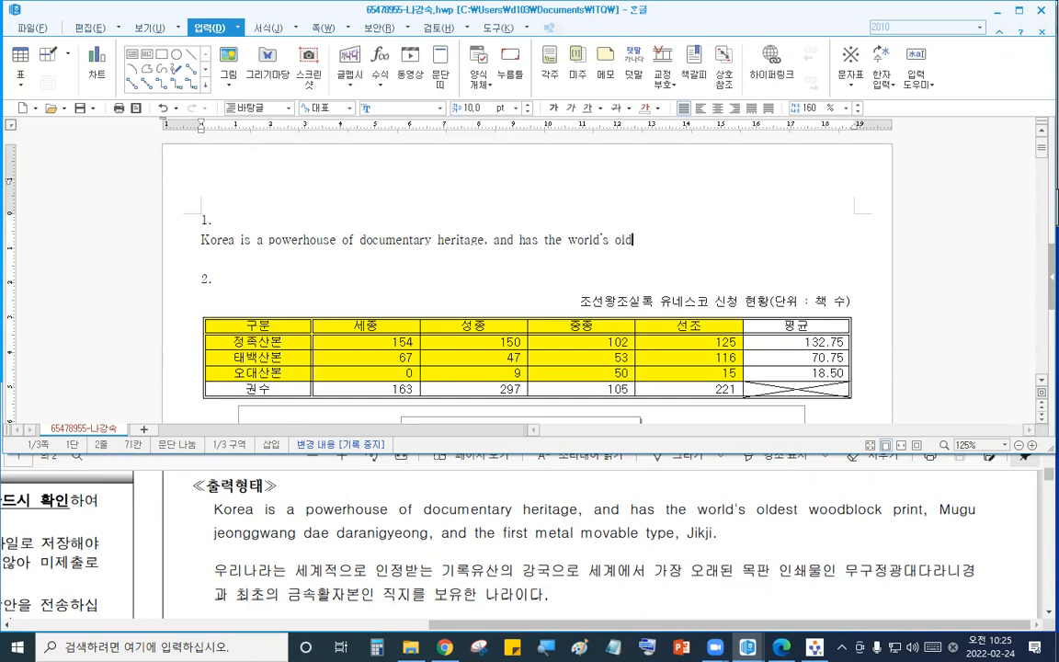
{"action": "type", "text": "est wood"}
{"action": "type", "text": "block pri"}
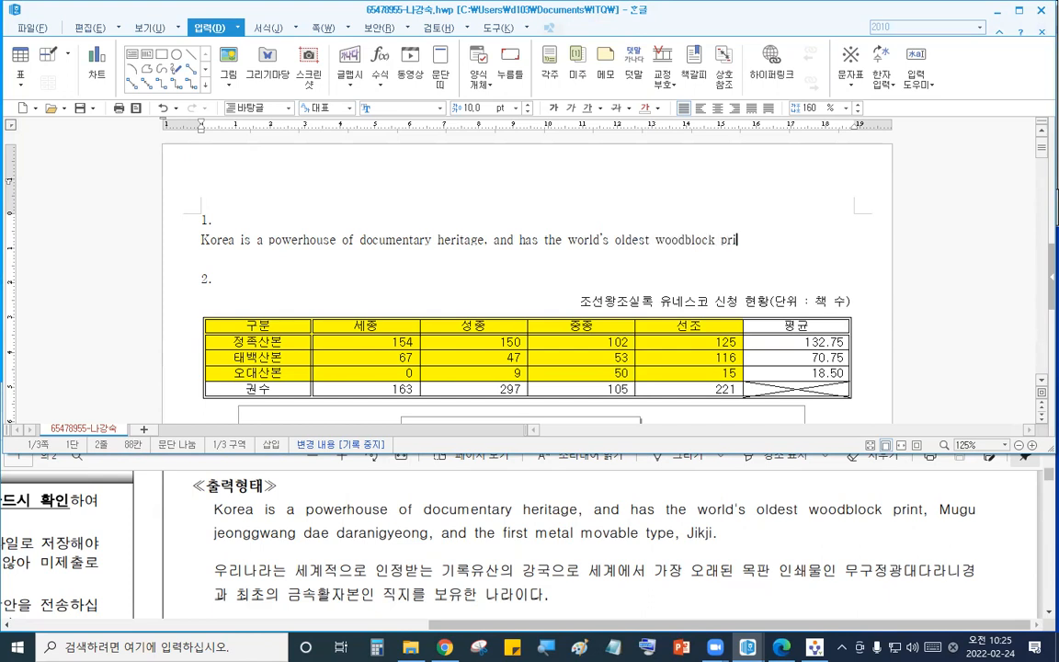
{"action": "type", "text": "nt. Mugu"}
- Continue the sentence with 'Mugu jeonggwang dae daranigyeong, and'
{"action": "type", "text": "on"}
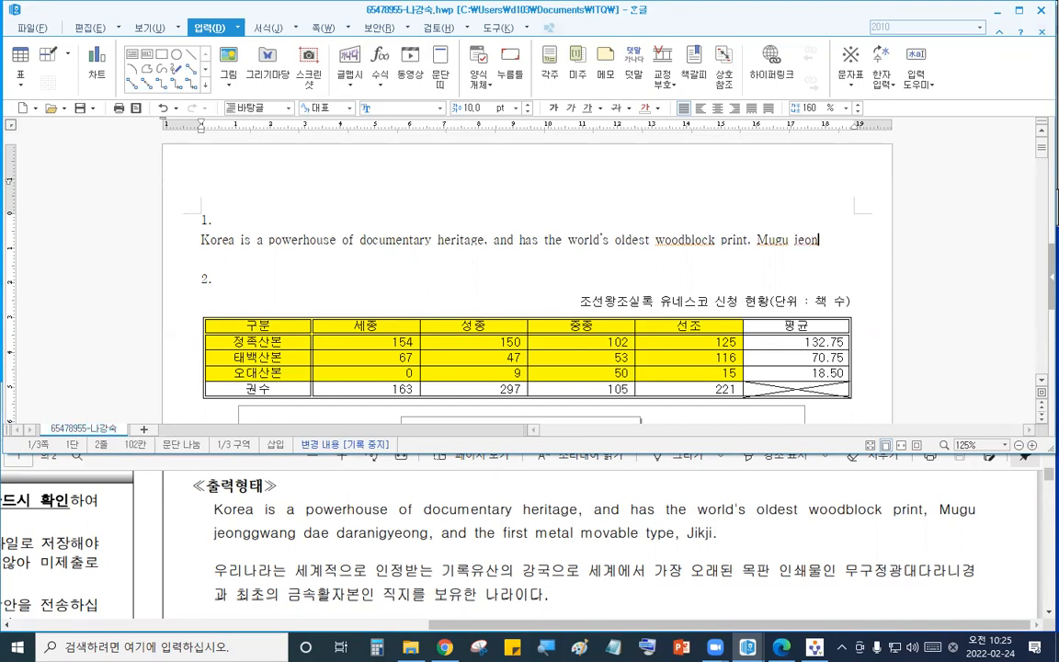
{"action": "type", "text": "ggwang"}
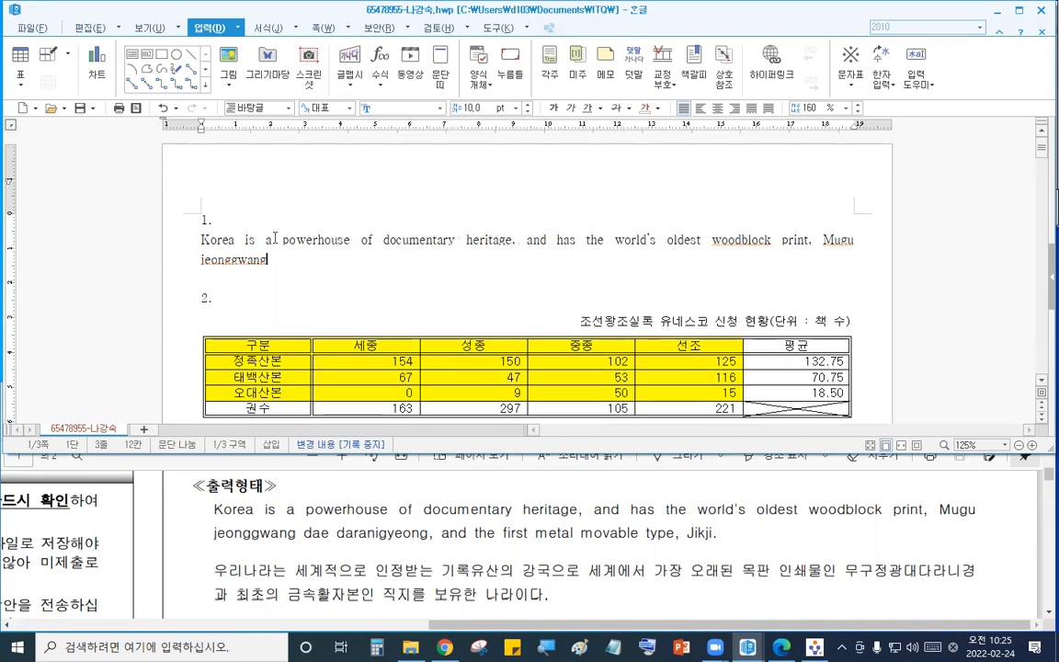
{"action": "type", "text": " da"}
{"action": "type", "text": "e "}
{"action": "type", "text": "n"}
{"action": "type", "text": "ni"}
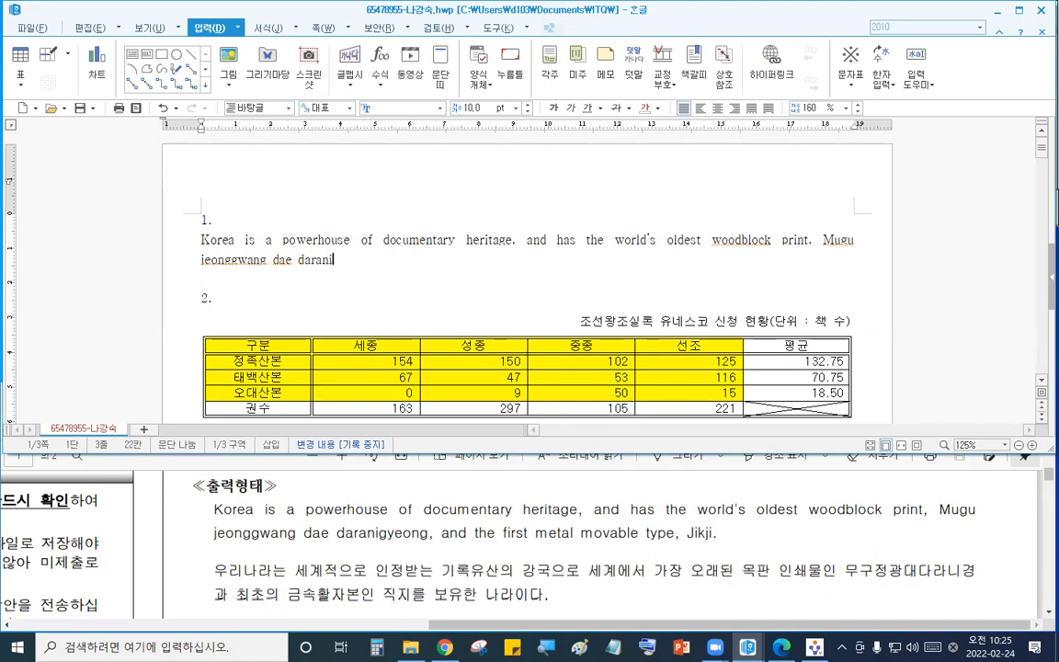
{"action": "type", "text": "gyeong, and"}
- Remove the space between 'Mugu' and 'jeonggwang' at the end of the first line
{"action": "left_click", "coordinate": [858, 240]}
{"action": "key", "text": "BackSpace"}
{"action": "key", "text": "BackSpace"}
{"action": "key", "text": "BackSpace"}
{"action": "key", "text": "BackSpace"}
{"action": "key", "text": "BackSpace"}
{"action": "key", "text": "BackSpace"}
{"action": "key", "text": "BackSpace"}
{"action": "key", "text": "BackSpace"}
{"action": "key", "text": "BackSpace"}
{"action": "key", "text": "BackSpace"}
{"action": "key", "text": "BackSpace"}
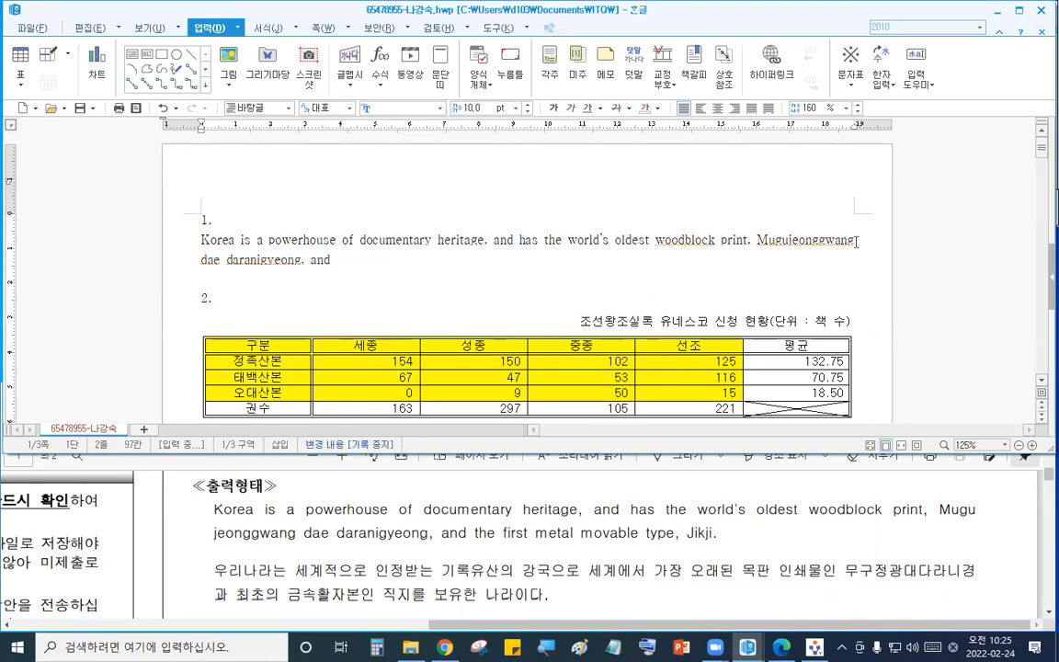
- Finish the English sentence with 'the first metal movable type, Jikji.' and start a new line
{"action": "left_click", "coordinate": [435, 267]}
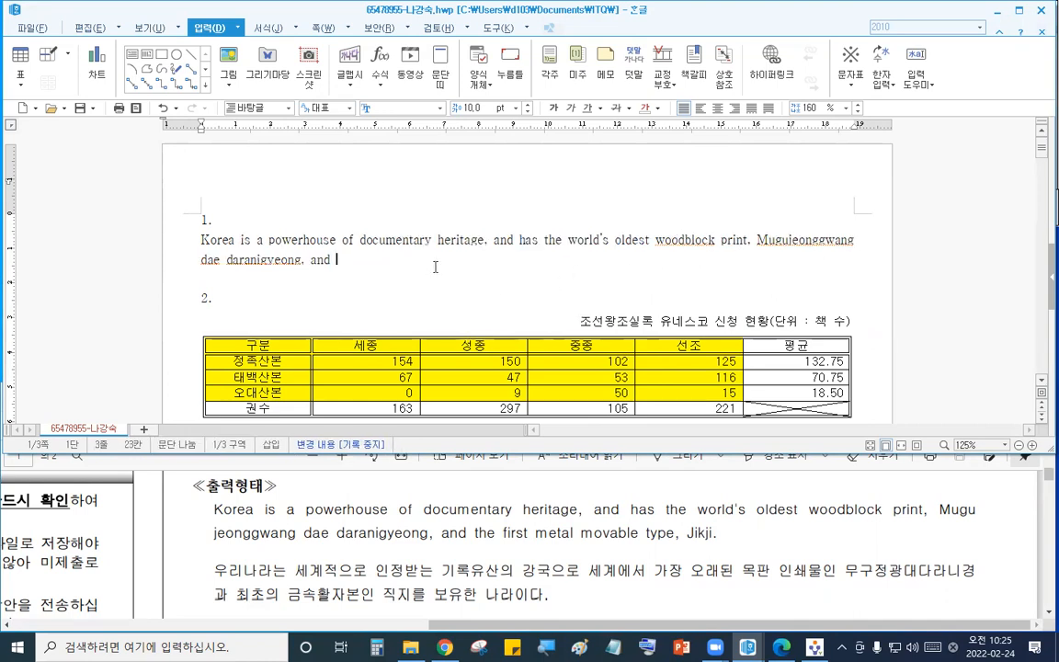
{"action": "type", "text": "the first metal mo"}
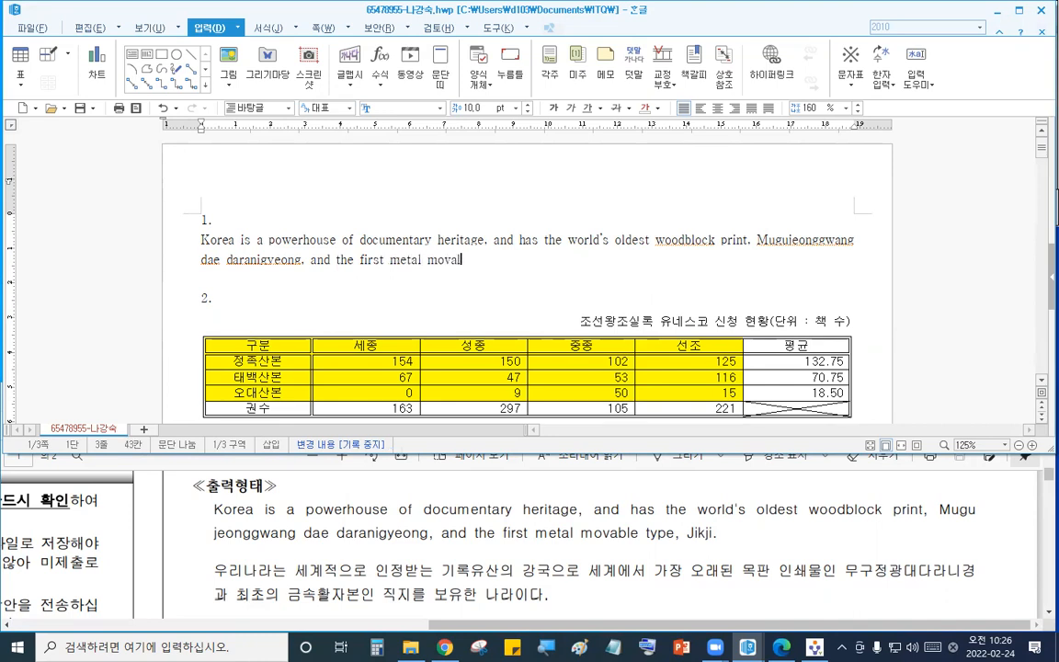
{"action": "type", "text": "vable type, Jikji."}
{"action": "key", "text": "Return"}
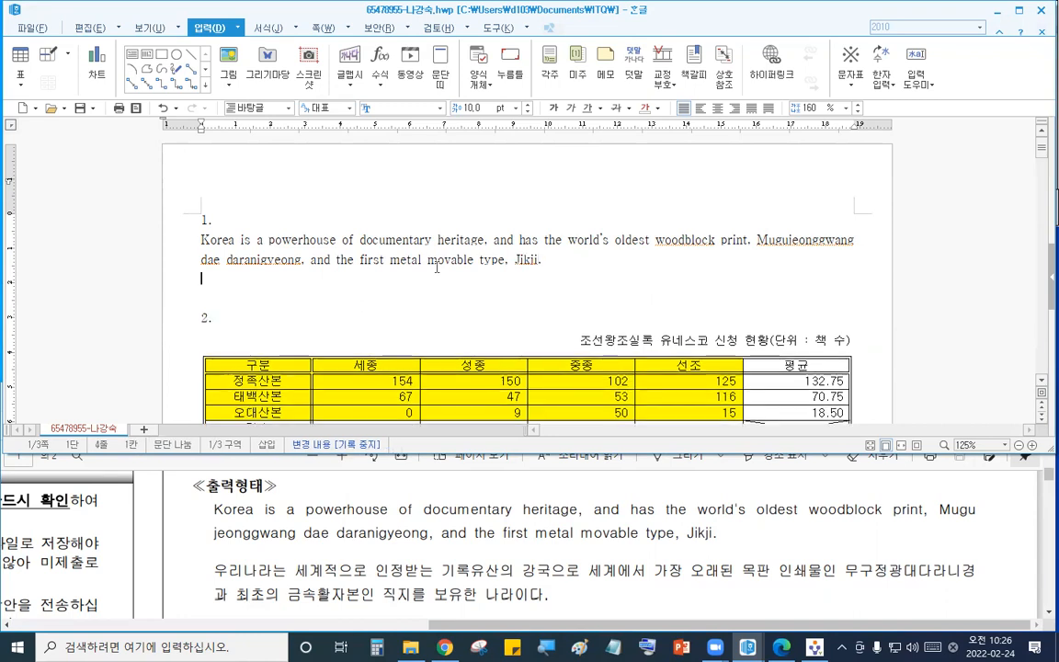
- Type the Korean sentence '우리나라는 세계적으로 인정받는 기록유산의 강국으로 세계에서 가장 오래된 목판 인쇄물인'
{"action": "type", "text": "우리나라는 "}
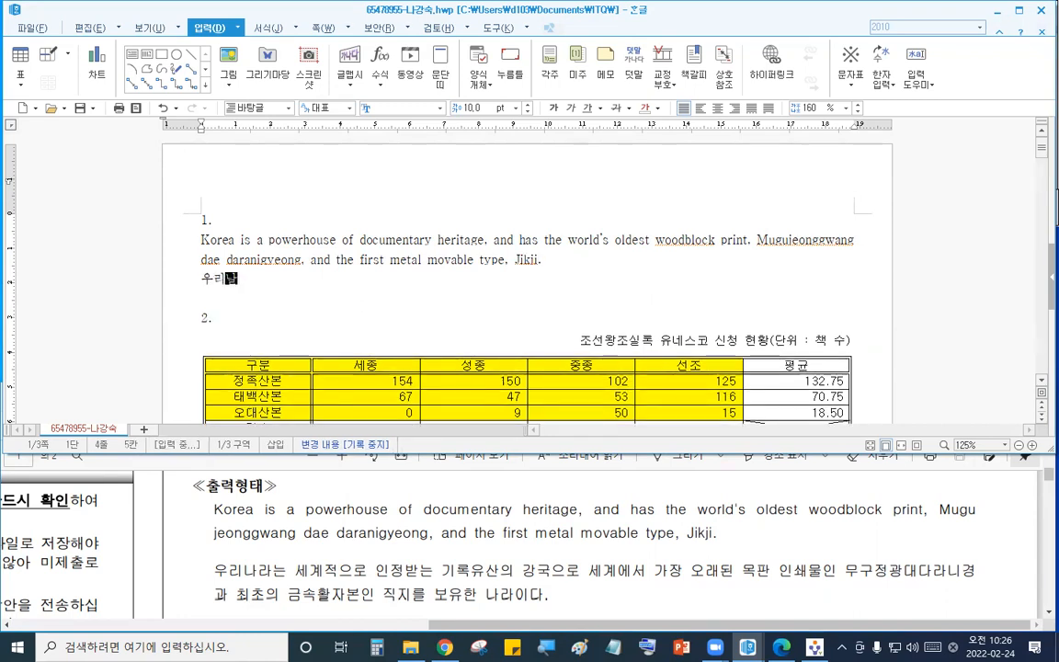
{"action": "type", "text": "세계적으"}
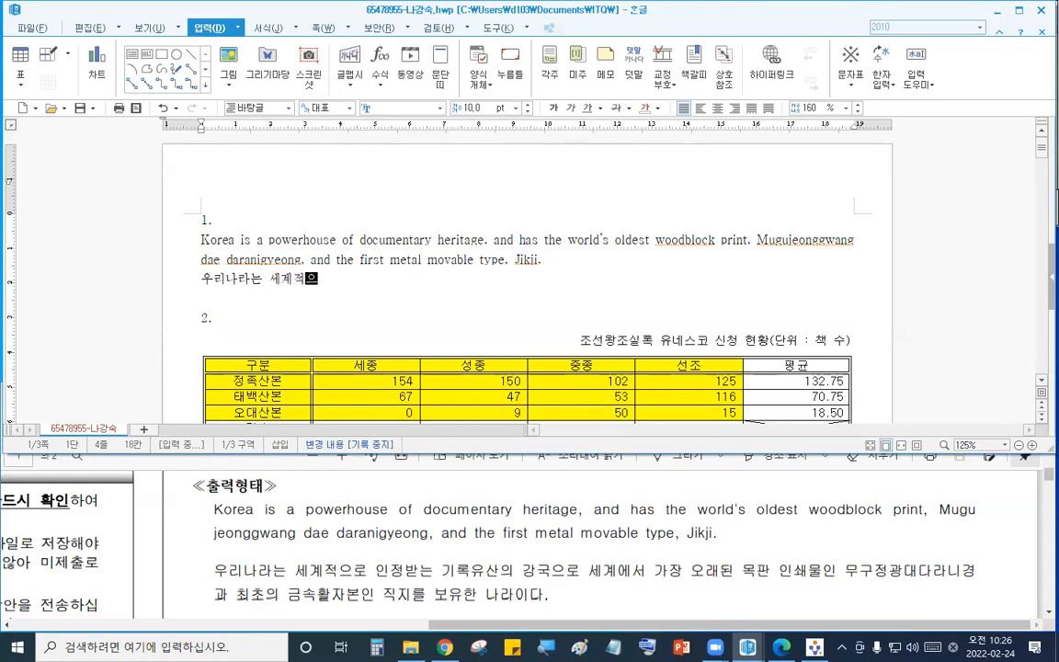
{"action": "type", "text": "로 이ㄴ정받는 기록"}
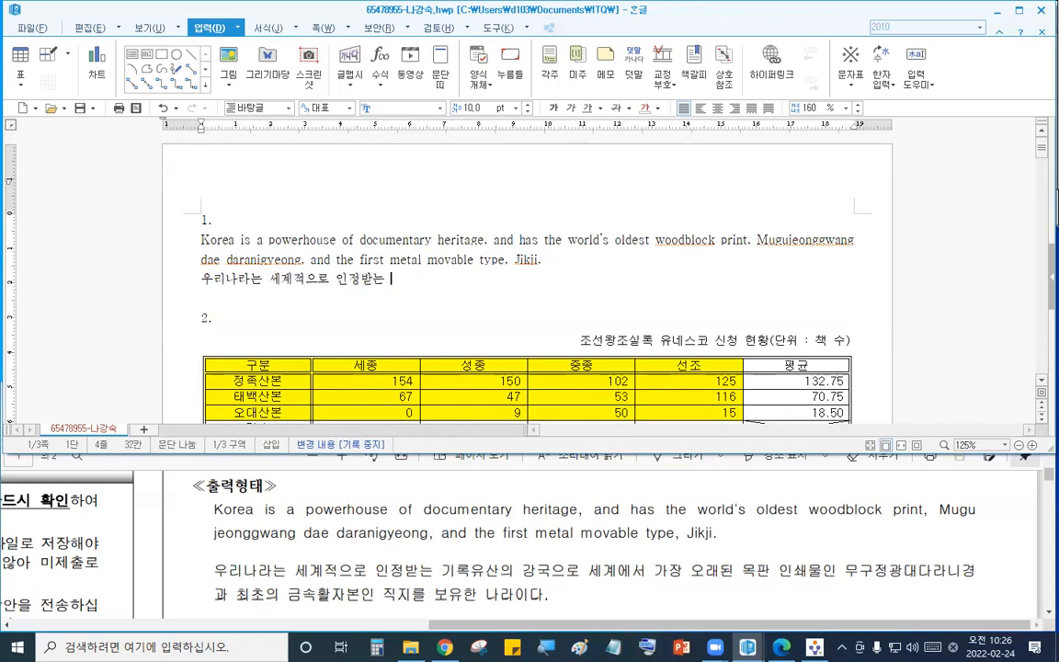
{"action": "type", "text": "유산의 강"}
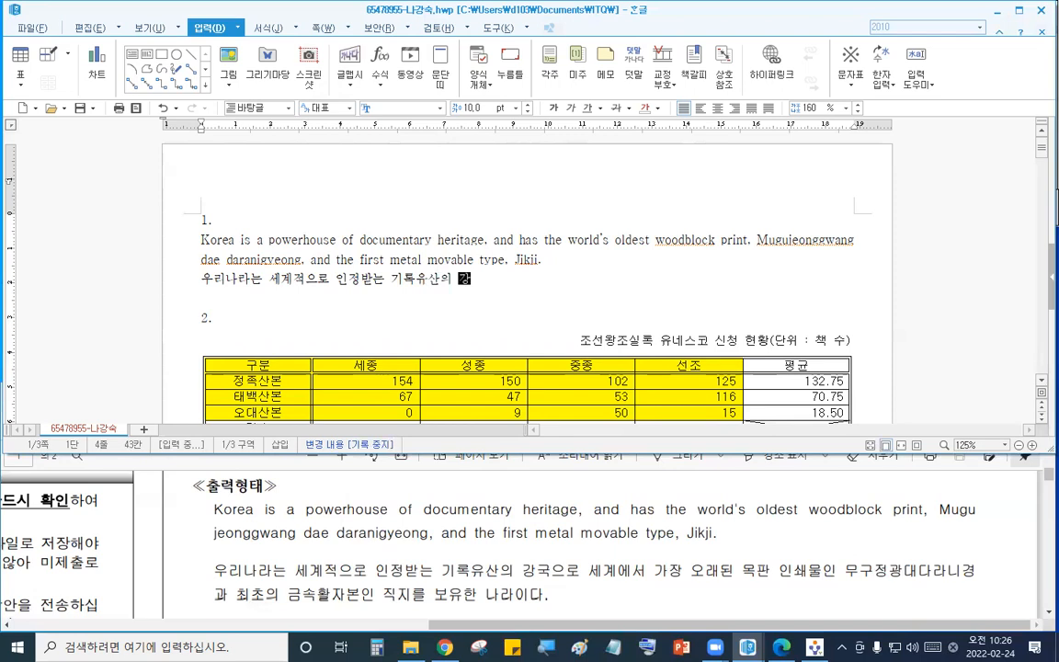
{"action": "type", "text": "국ㅇㅡ로 세계에서 ㄱ"}
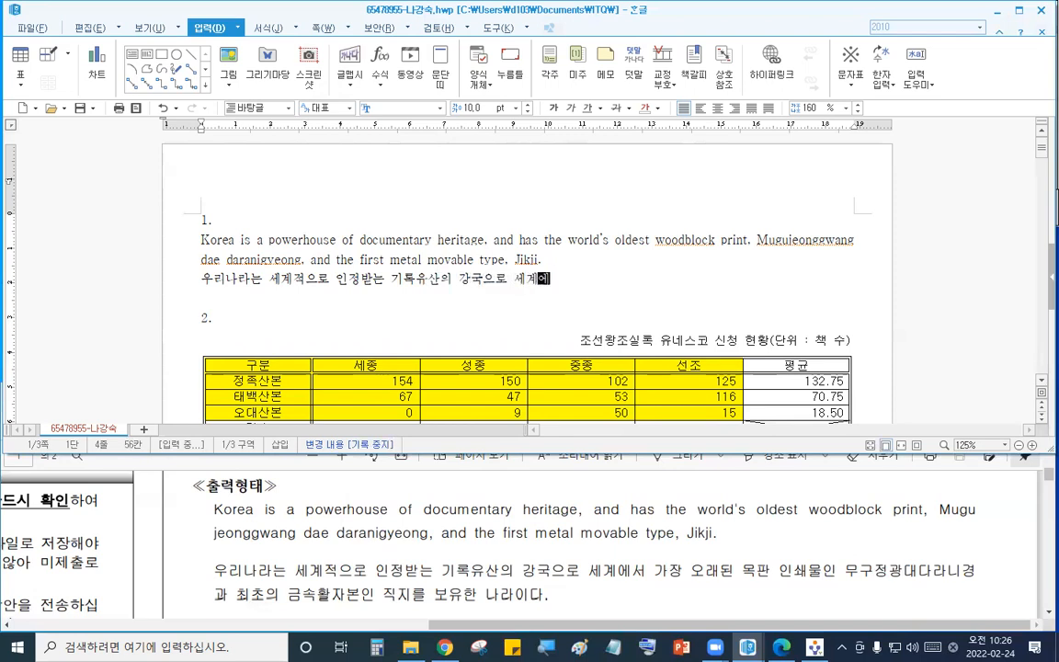
{"action": "type", "text": "ㅏ장 오래된 모"}
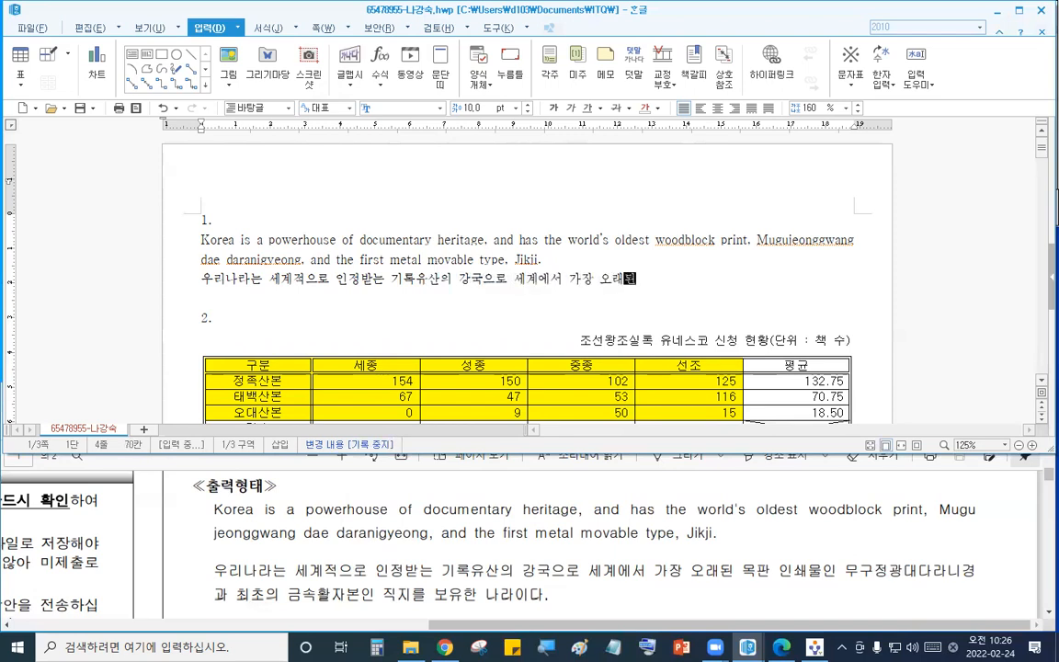
{"action": "type", "text": "ㄱ판 인쇄물인 "}
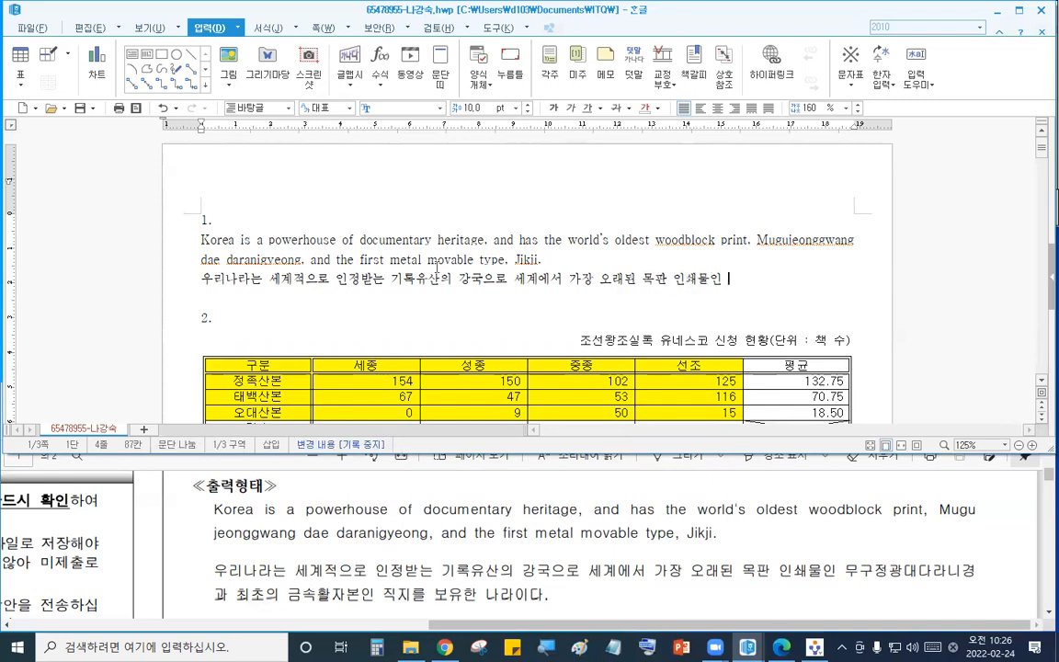
{"action": "type", "text": "ㅁㅜ정광ㄷㅐ다라니경"}
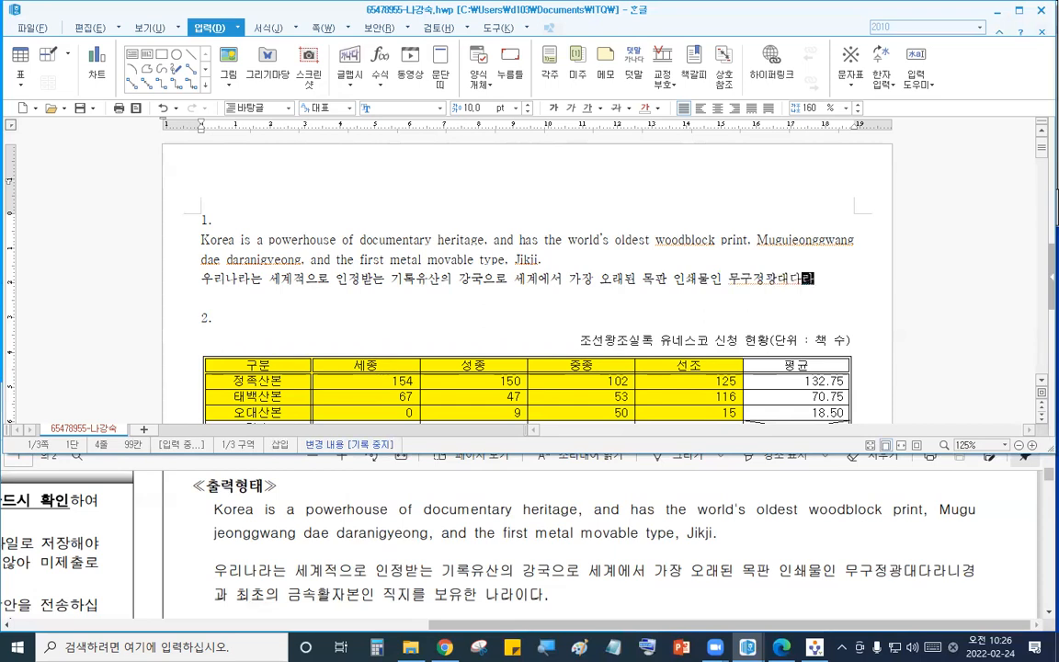
{"action": "type", "text": "과 최초"}
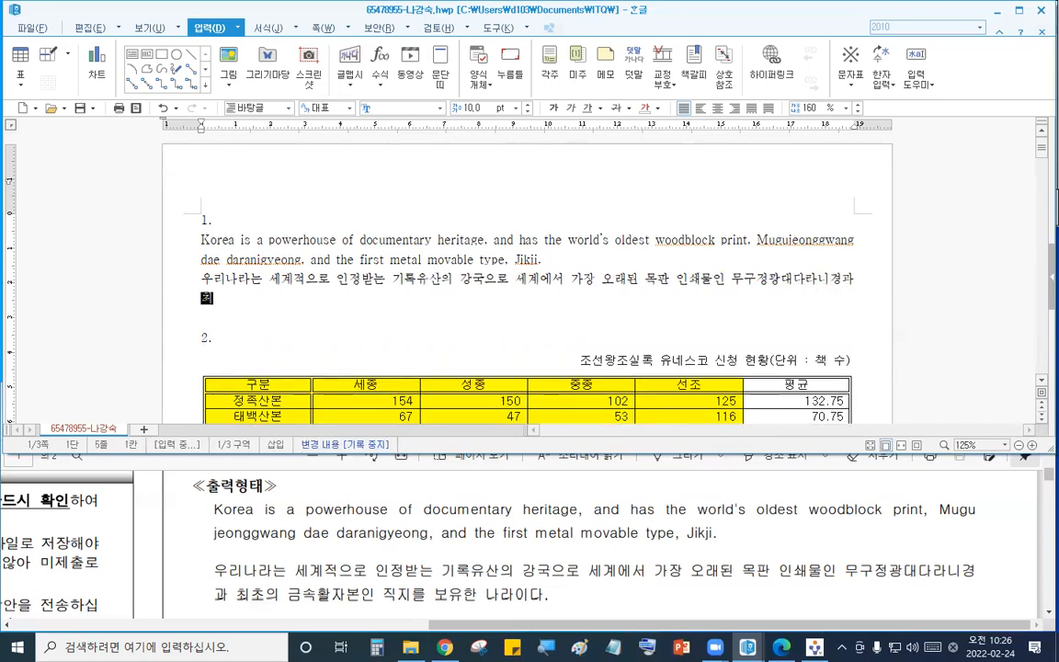
{"action": "type", "text": "의 금속활자"}
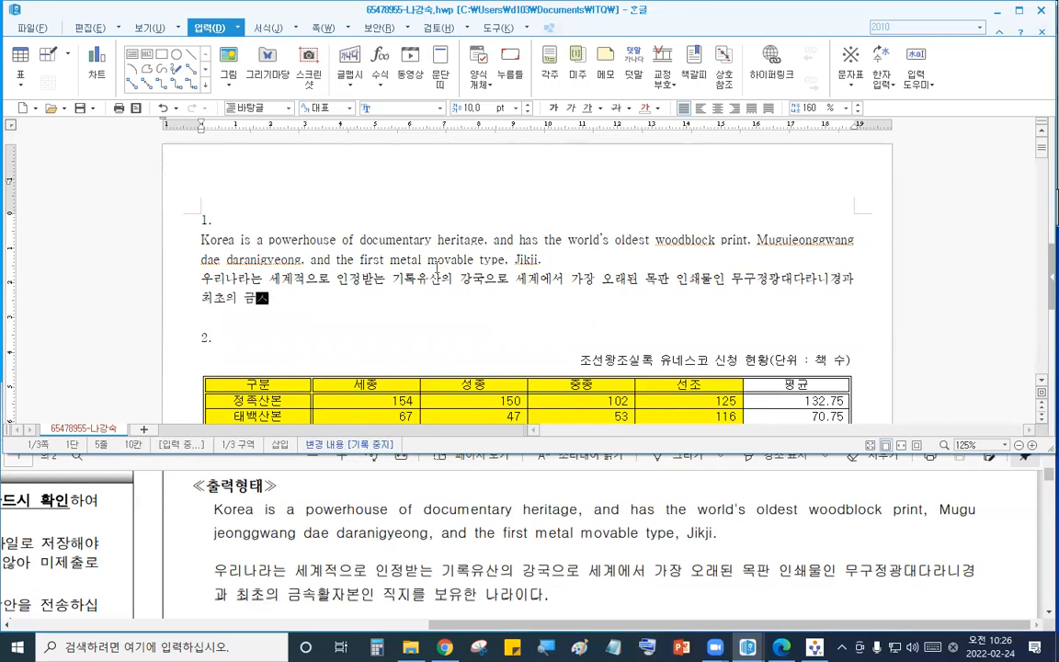
{"action": "type", "text": "본인 ㅈ"}
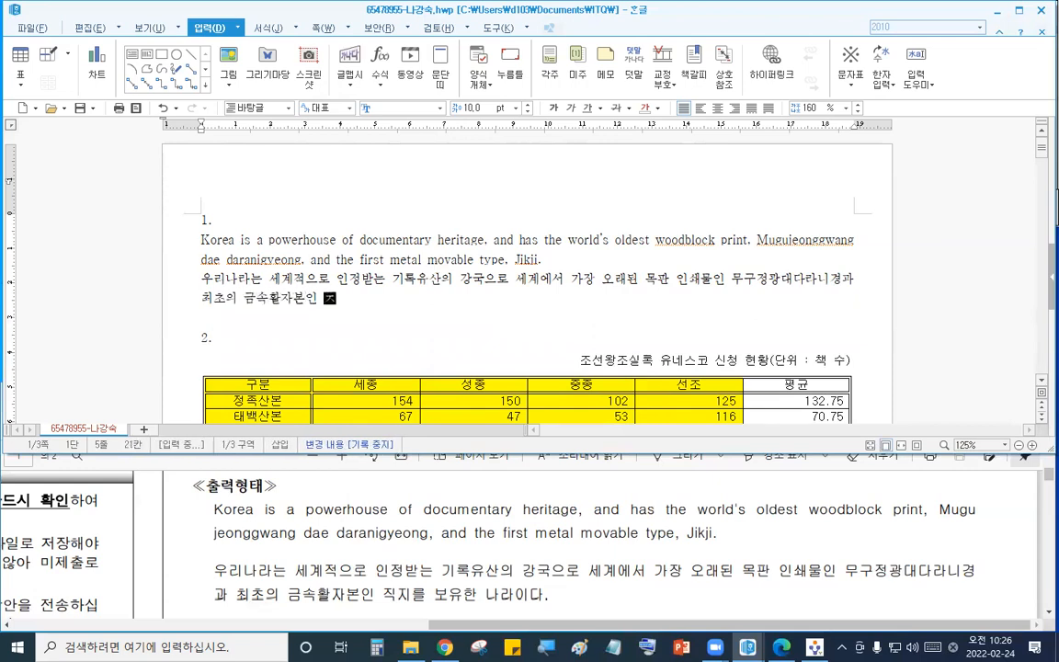
{"action": "type", "text": "지를 보유"}
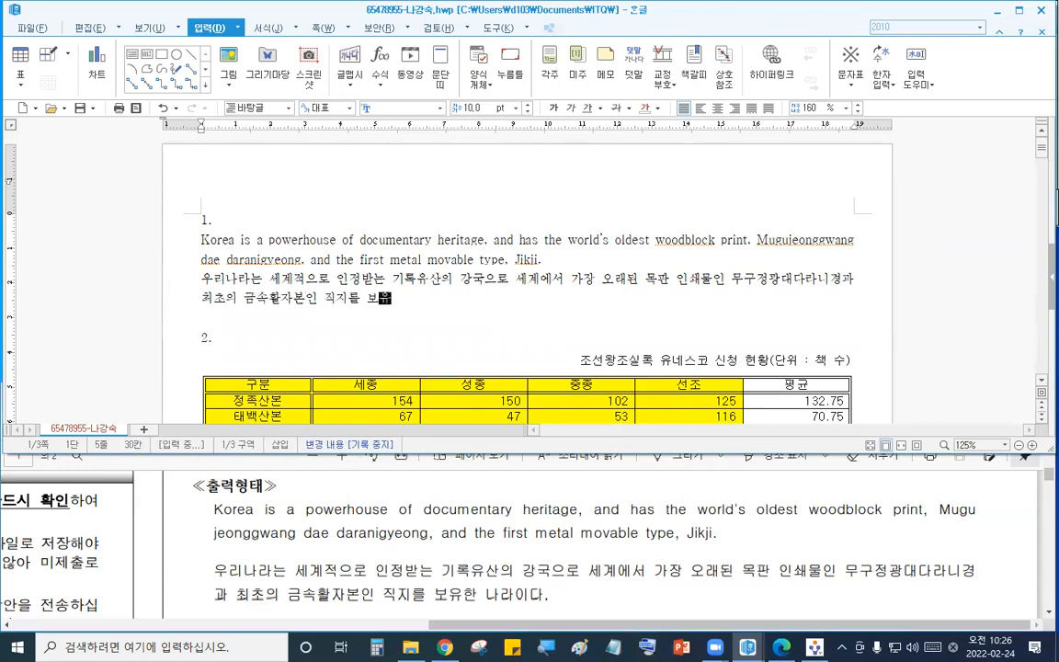
{"action": "type", "text": "한 나라이다."}
- Finish the Korean sentence with '무구정광대다라니경과 최초의 금속활자본인 직지를 보유한 나라이다.' and start a new line
{"action": "key", "text": "Return"}
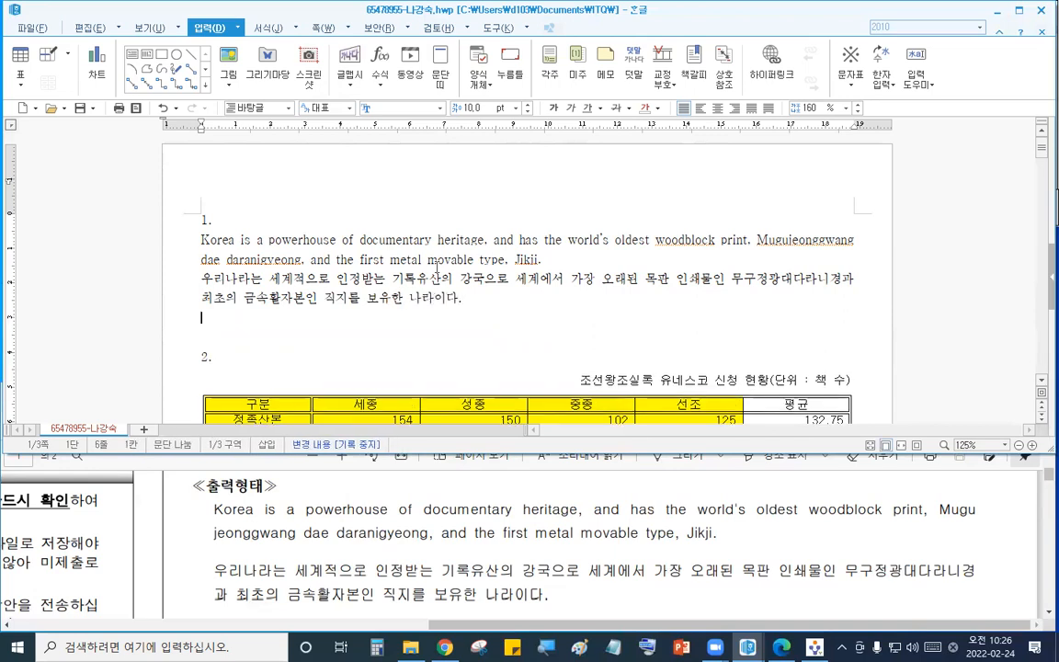
- Select the two question 1 paragraphs and start adding a new paragraph style named 'hegitage'
{"action": "left_click_drag", "start_coordinate": [168, 237], "coordinate": [244, 320]}
{"action": "left_click", "coordinate": [414, 483]}
{"action": "scroll", "coordinate": [413, 482], "scroll_direction": "up", "scroll_amount": 3}
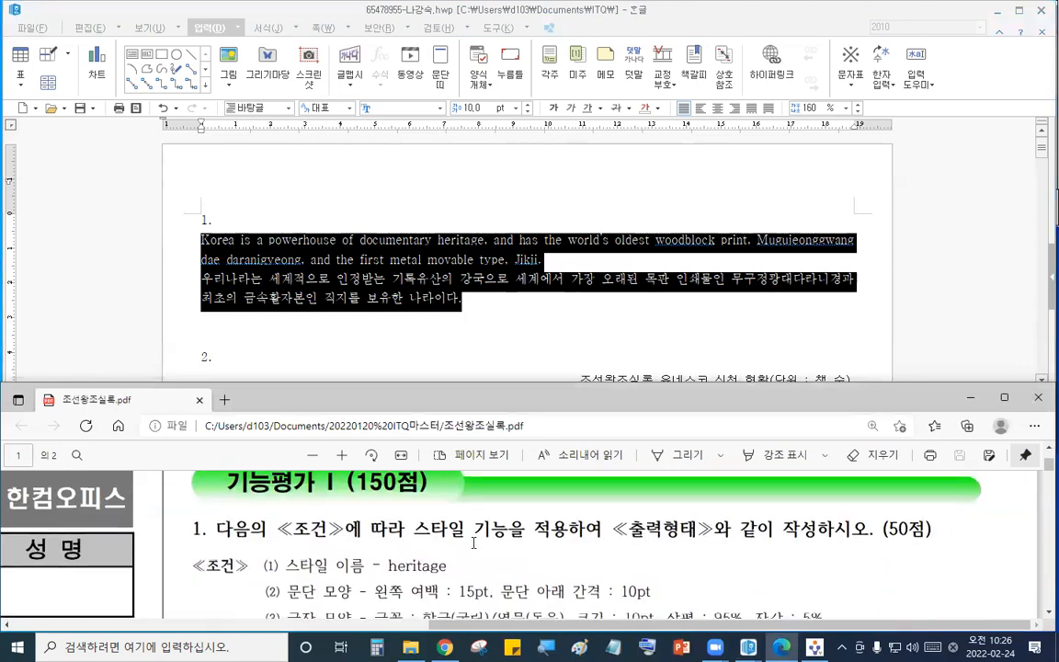
{"action": "left_click", "coordinate": [386, 238]}
{"action": "left_click_drag", "start_coordinate": [191, 248], "coordinate": [217, 298]}
{"action": "key", "text": "F6"}
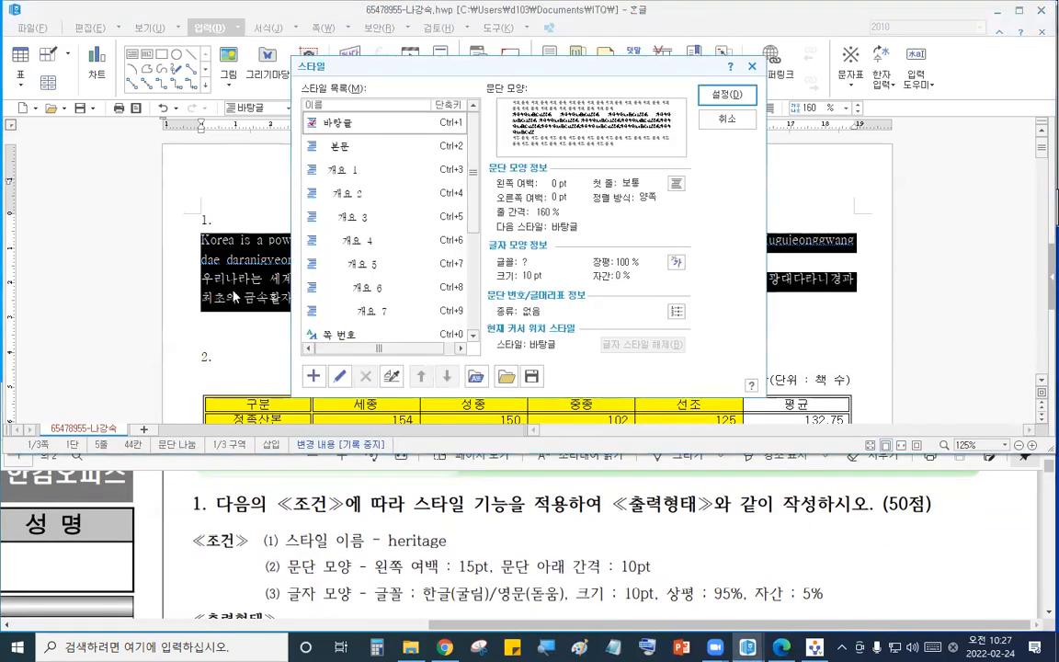
{"action": "left_click", "coordinate": [314, 376]}
{"action": "type", "text": "ㅗ"}
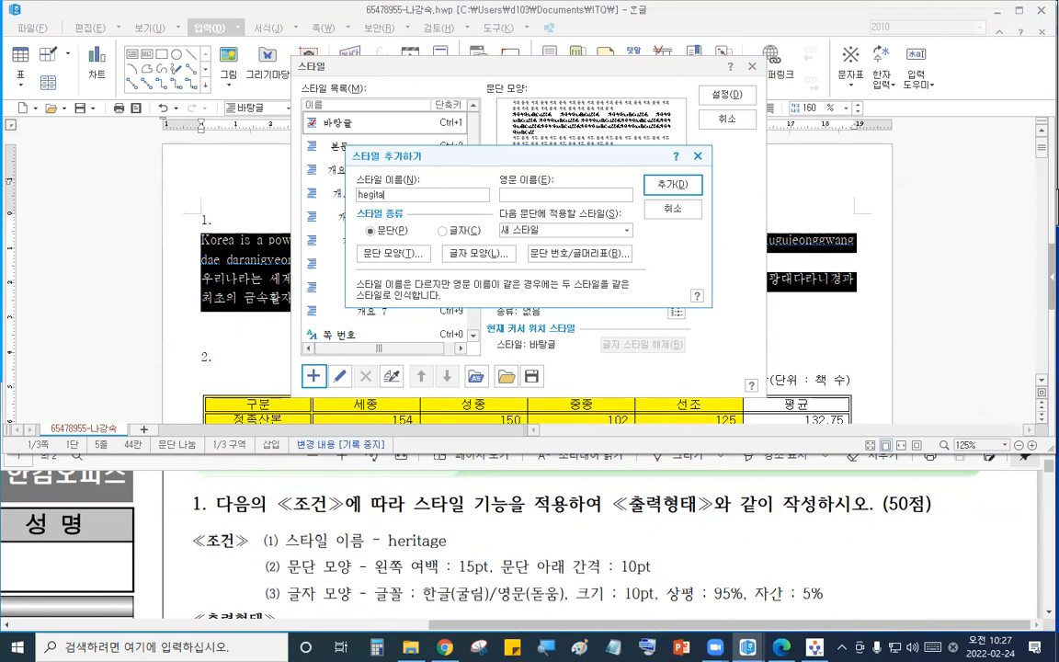
- Set the style's paragraph shape to a 15 pt left margin and 10 pt space below
{"action": "left_click", "coordinate": [394, 253]}
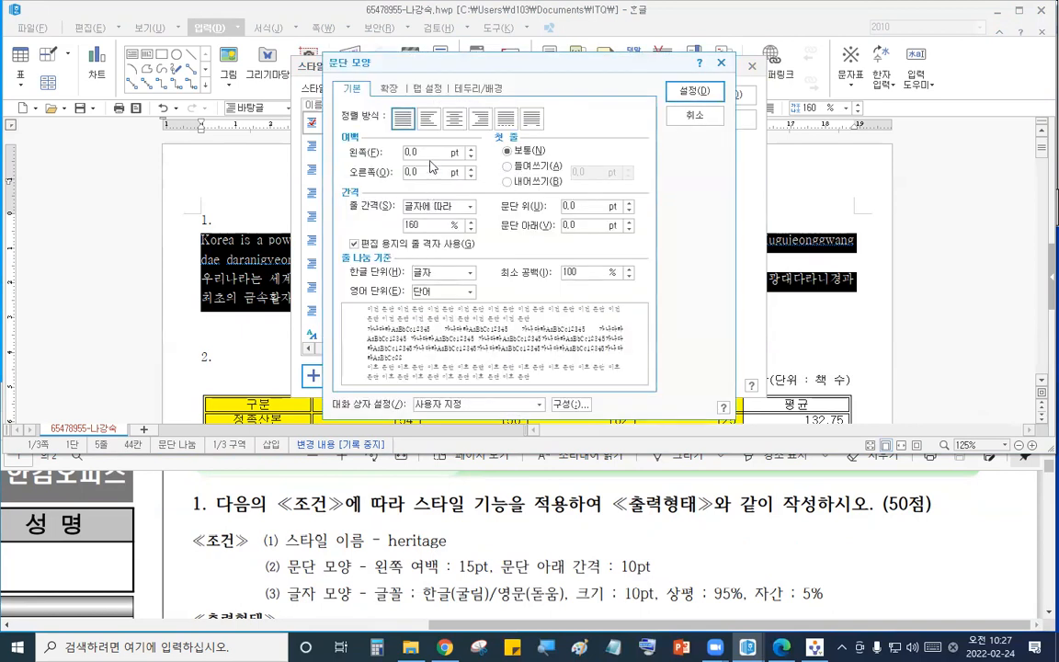
{"action": "type", "text": "15"}
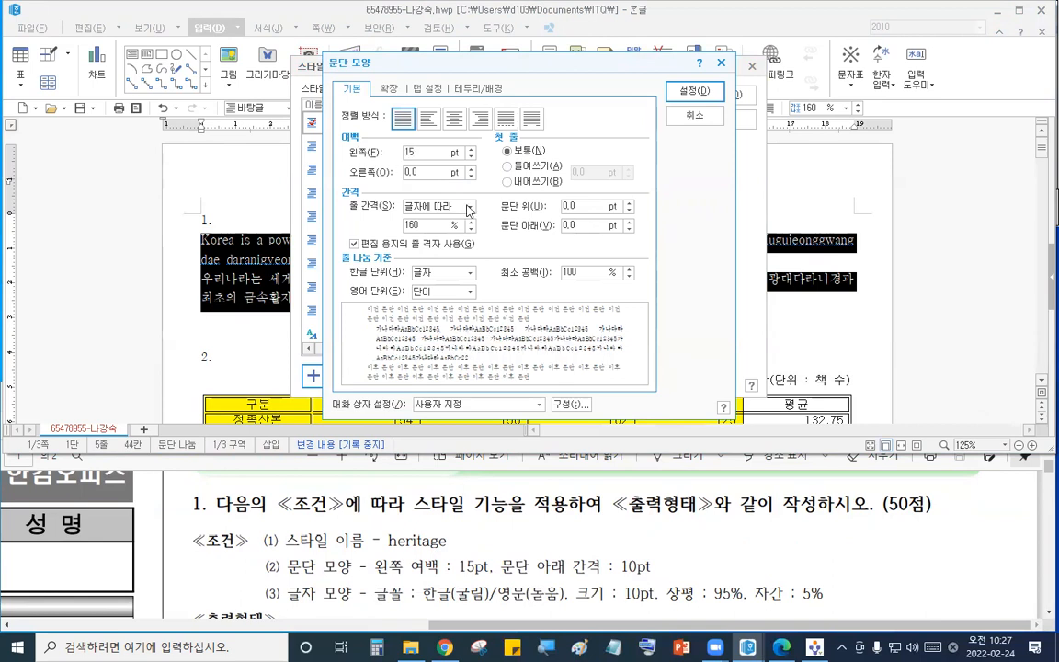
{"action": "left_click_drag", "start_coordinate": [586, 225], "coordinate": [438, 211]}
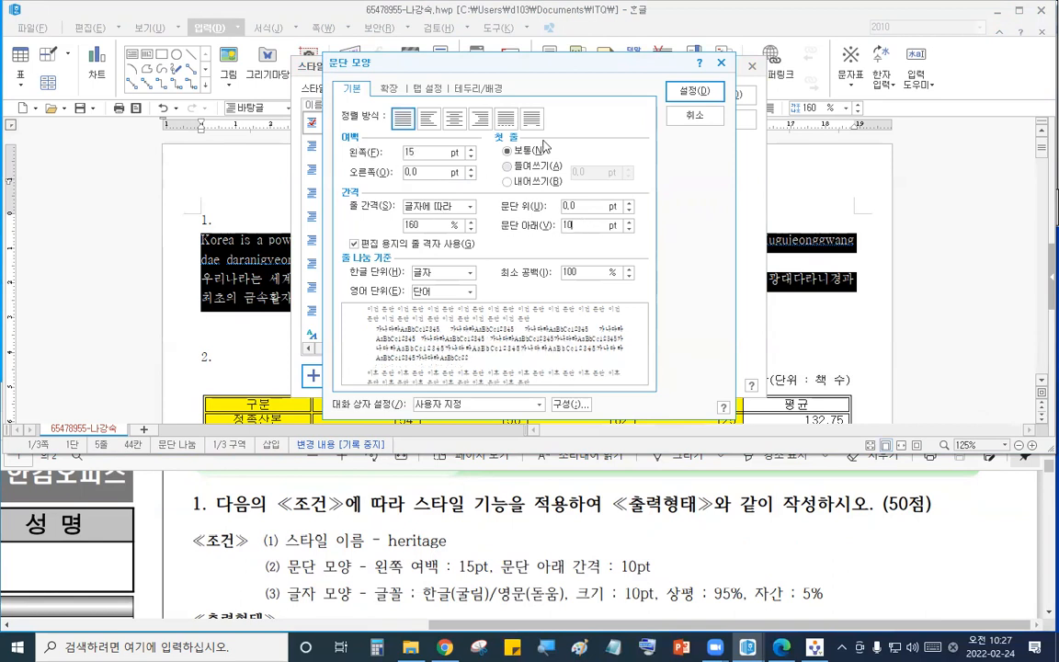
{"action": "left_click", "coordinate": [694, 91]}
- Set the style's character width to 95% and letter spacing to 5%
{"action": "left_click", "coordinate": [475, 253]}
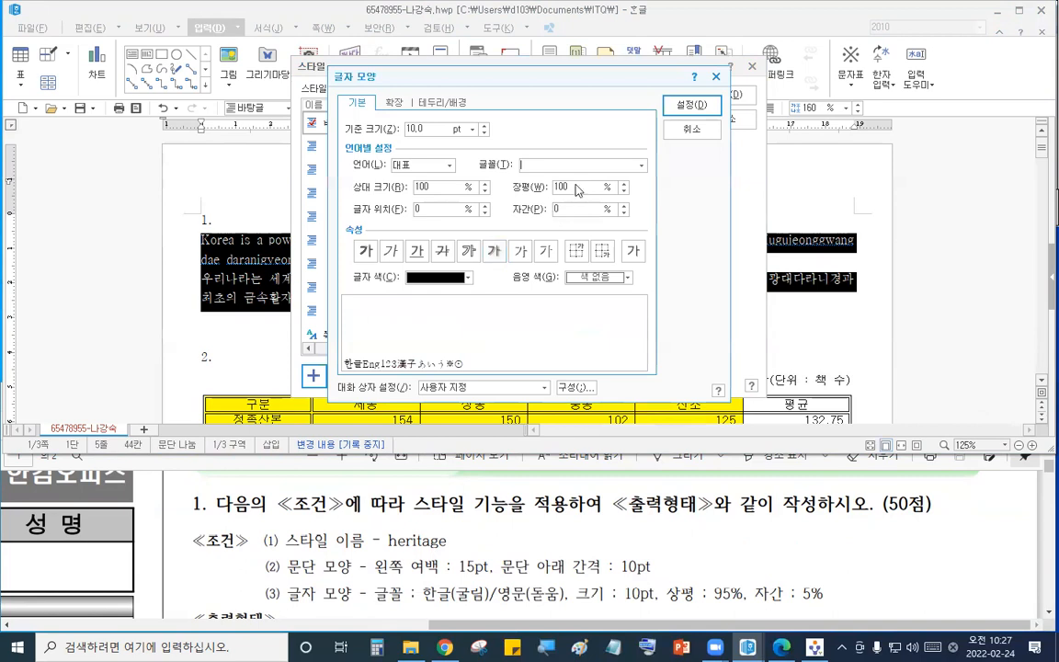
{"action": "type", "text": "95"}
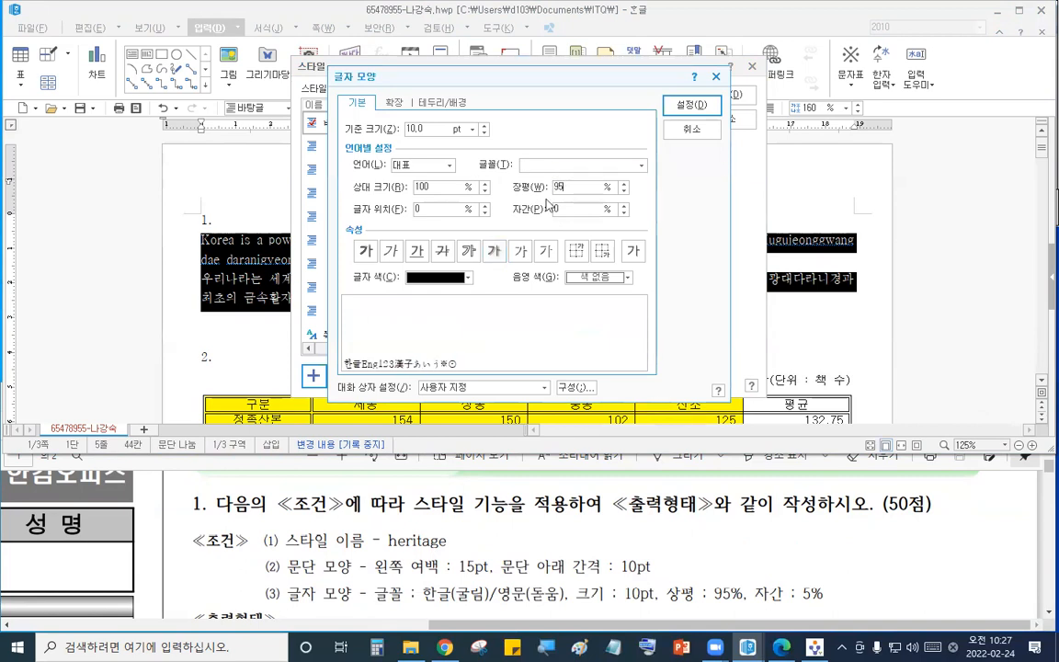
{"action": "left_click_drag", "start_coordinate": [578, 211], "coordinate": [519, 207]}
{"action": "type", "text": "5"}
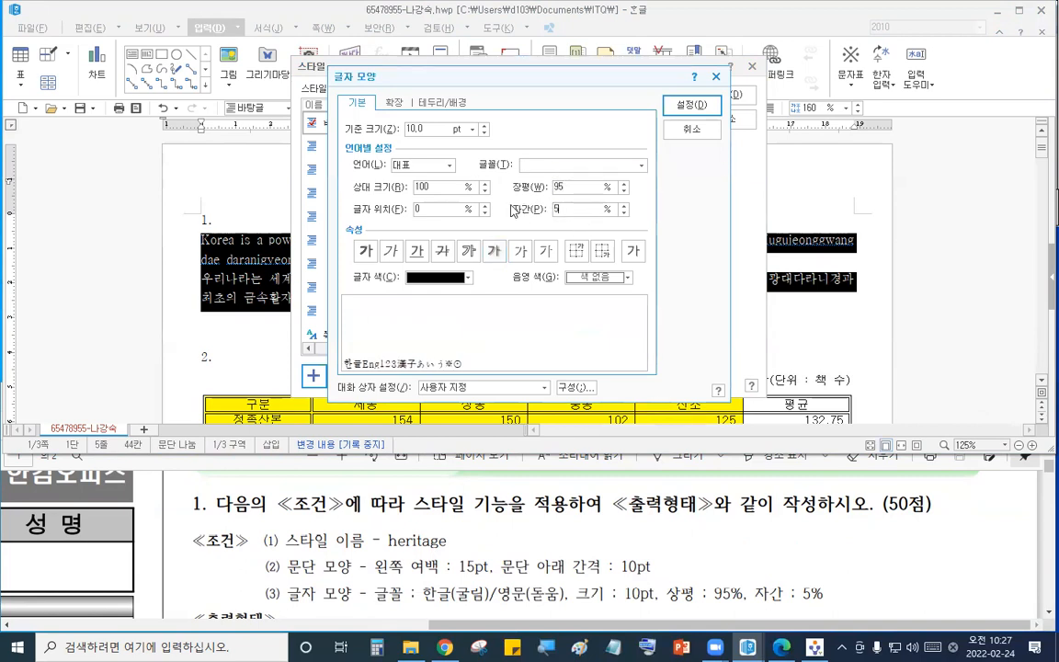
- Set the style's Hangul font to 굴림 and its English font to 돋움
{"action": "left_click", "coordinate": [396, 164]}
{"action": "left_click", "coordinate": [391, 177]}
{"action": "left_click", "coordinate": [552, 166]}
{"action": "type", "text": "굴림"}
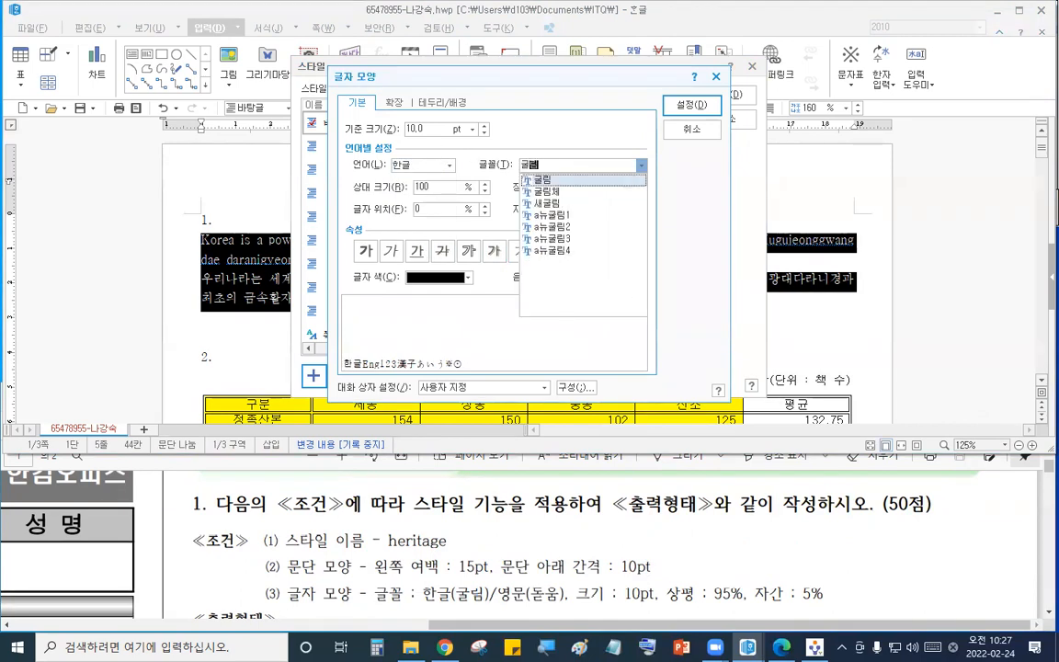
{"action": "left_click", "coordinate": [546, 182]}
{"action": "left_click", "coordinate": [439, 167]}
{"action": "left_click", "coordinate": [429, 199]}
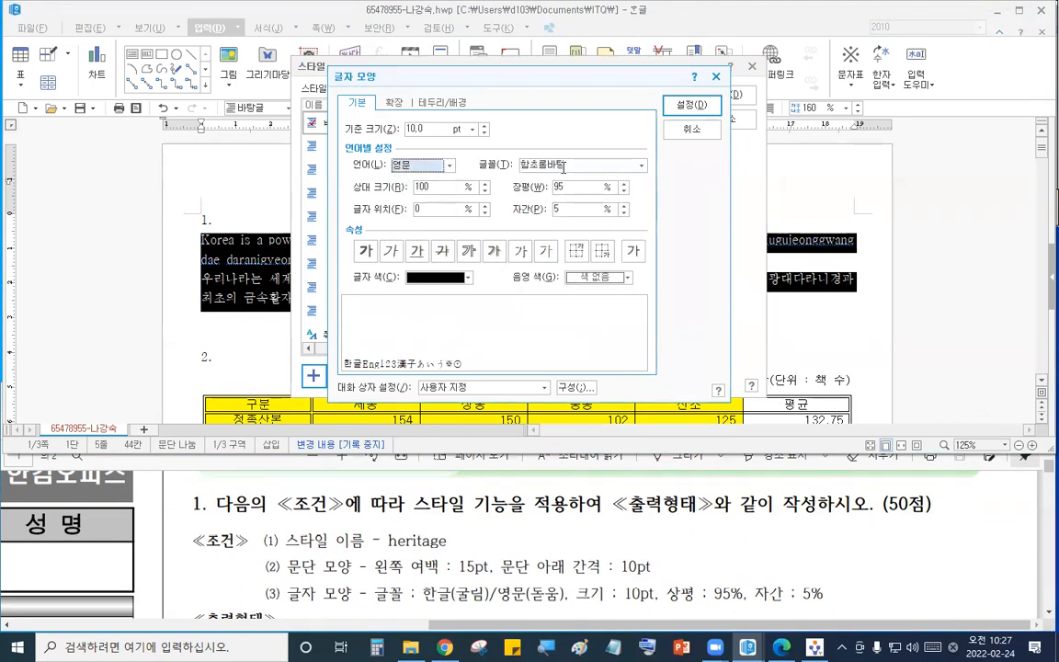
{"action": "left_click_drag", "start_coordinate": [563, 167], "coordinate": [400, 168]}
{"action": "type", "text": "돋움"}
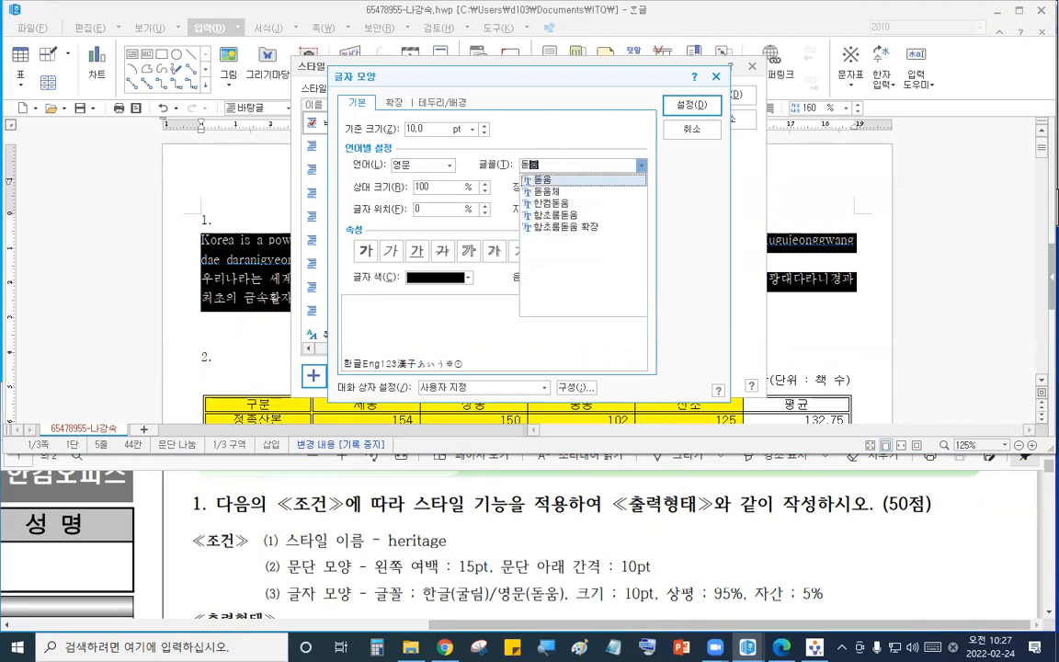
{"action": "left_click", "coordinate": [534, 184]}
- Confirm the character shape, add the hegitage style and apply it to the selected paragraphs
{"action": "left_click", "coordinate": [440, 166]}
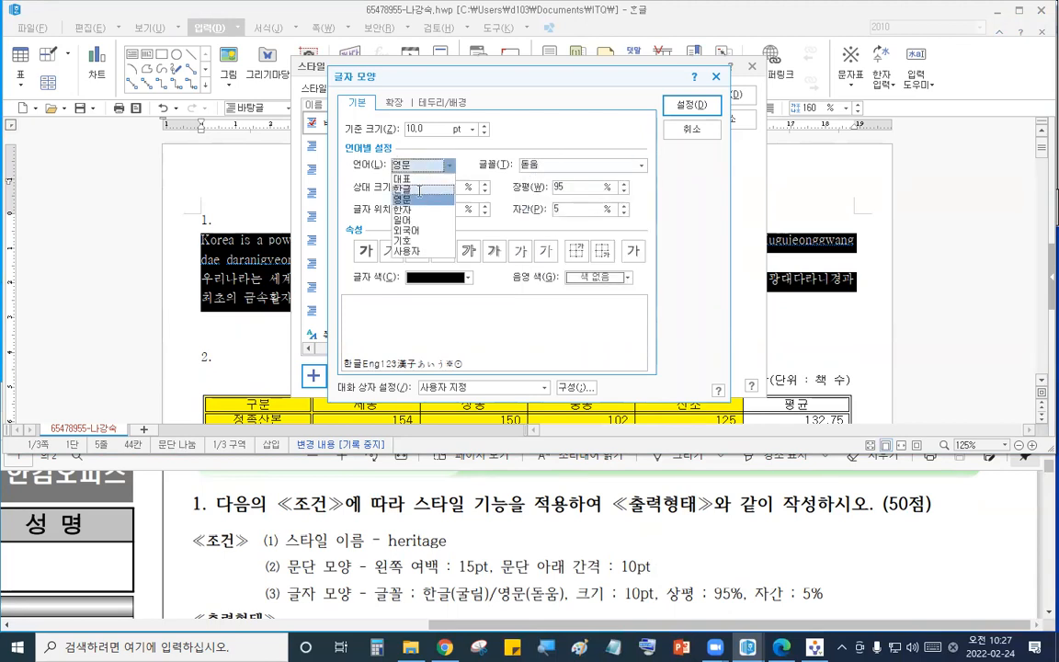
{"action": "left_click", "coordinate": [395, 156]}
{"action": "left_click", "coordinate": [394, 163]}
{"action": "left_click", "coordinate": [383, 170]}
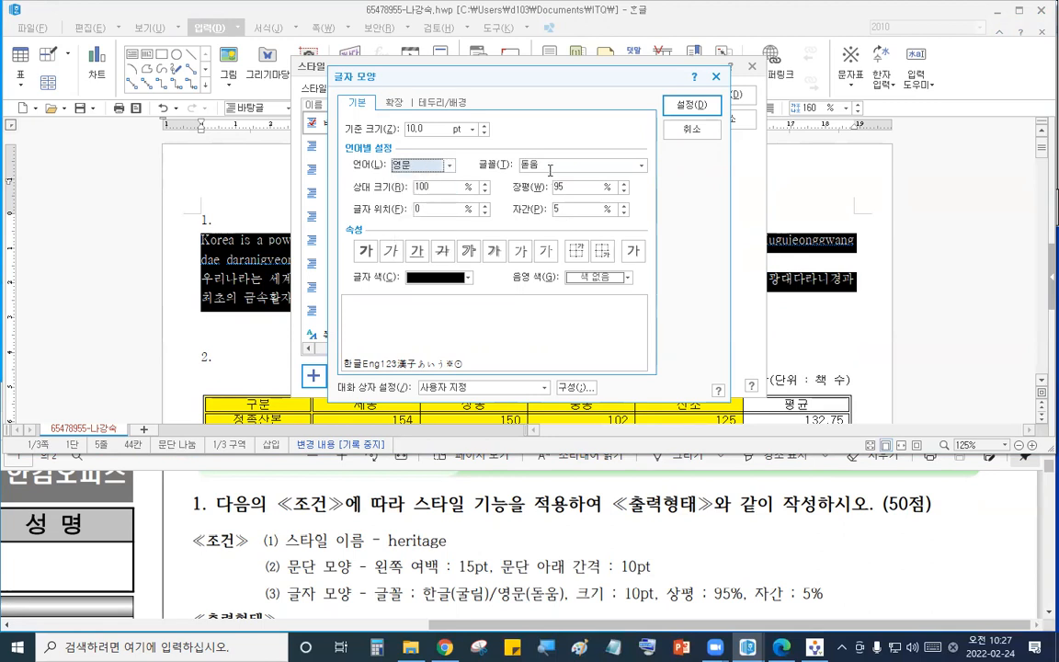
{"action": "left_click", "coordinate": [691, 106]}
{"action": "left_click", "coordinate": [675, 185]}
{"action": "left_click", "coordinate": [716, 96]}
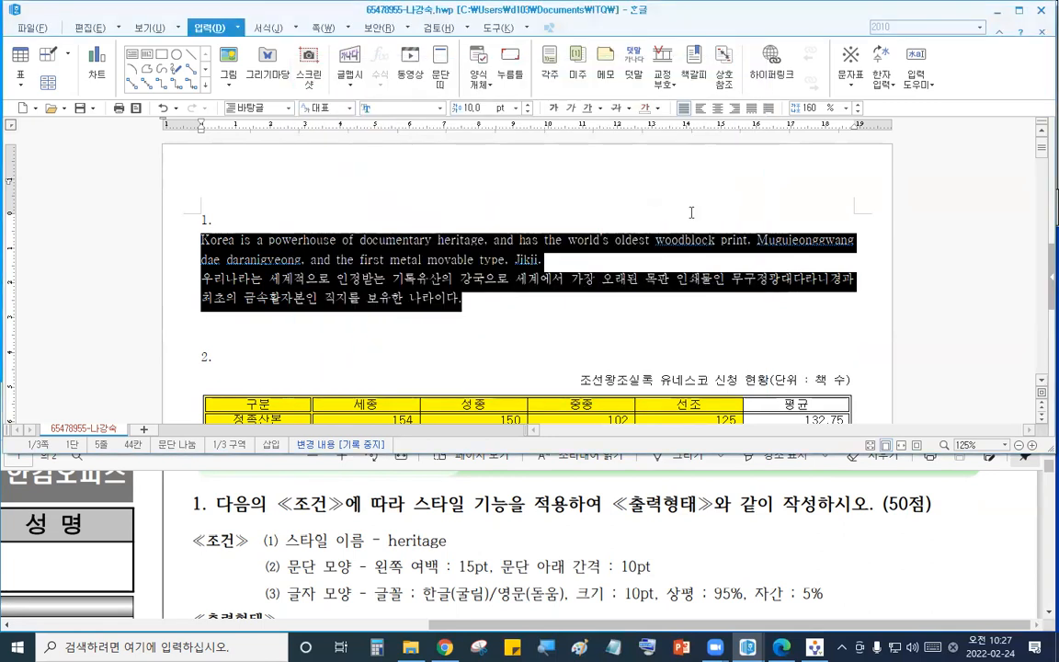
- Deselect the styled text and compare question 1 with the sample output
{"action": "left_click", "coordinate": [828, 560]}
{"action": "scroll", "coordinate": [826, 560], "scroll_direction": "up", "scroll_amount": 2}
{"action": "scroll", "coordinate": [826, 560], "scroll_direction": "down", "scroll_amount": 5}
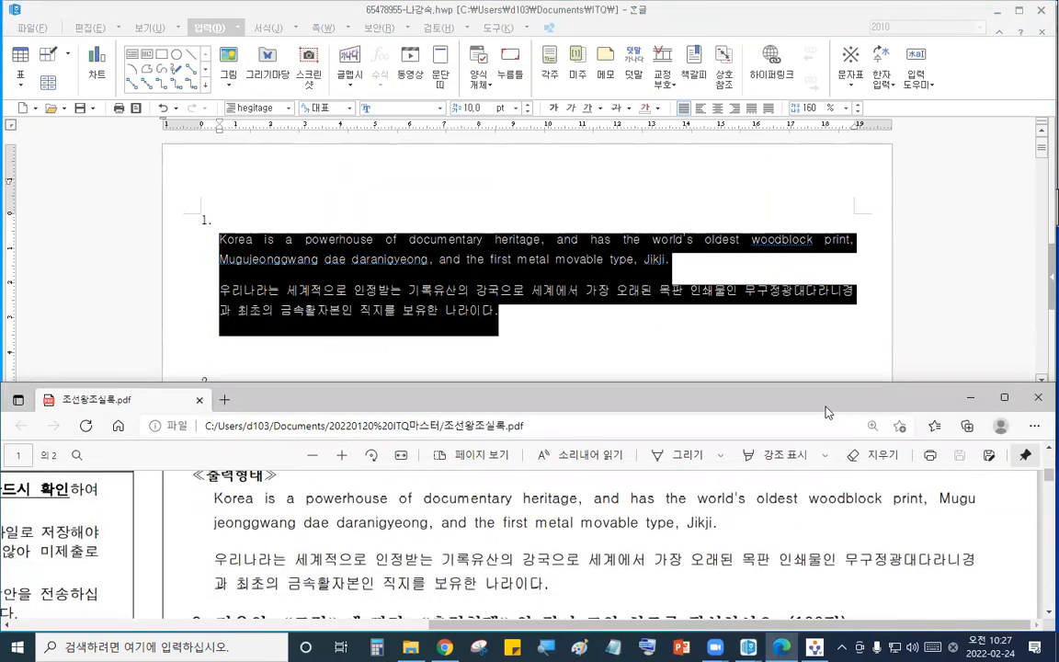
{"action": "left_click", "coordinate": [582, 348]}
{"action": "left_click", "coordinate": [536, 259]}
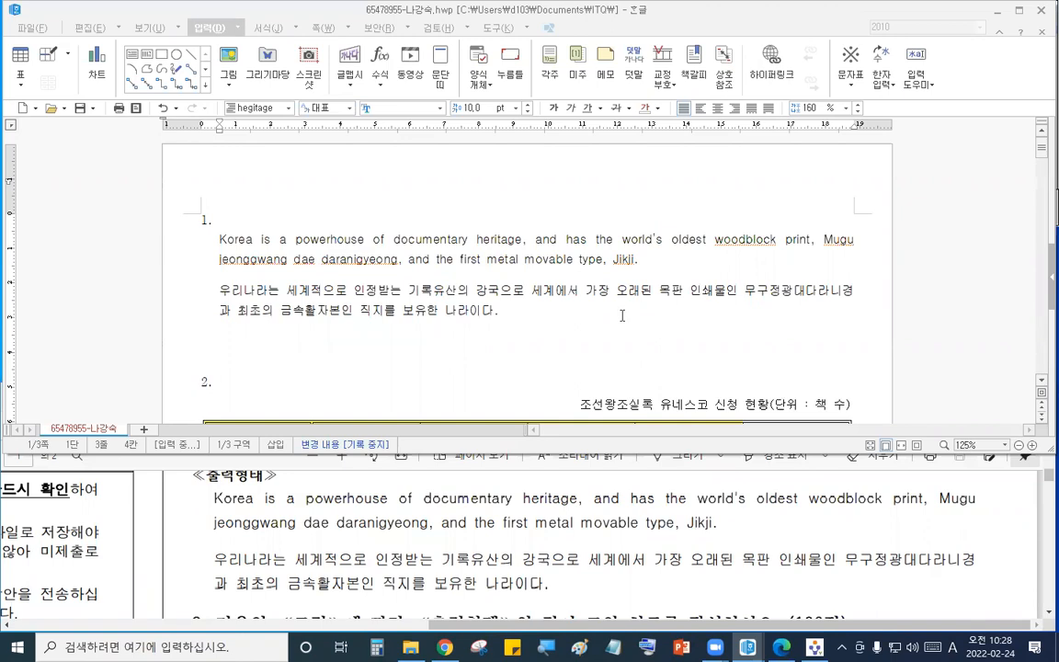
- Insert a bookmark named 유산 at the start of the 유네스코 세계유산 등재 title
{"action": "left_click", "coordinate": [570, 545]}
{"action": "scroll", "coordinate": [570, 545], "scroll_direction": "down", "scroll_amount": 10}
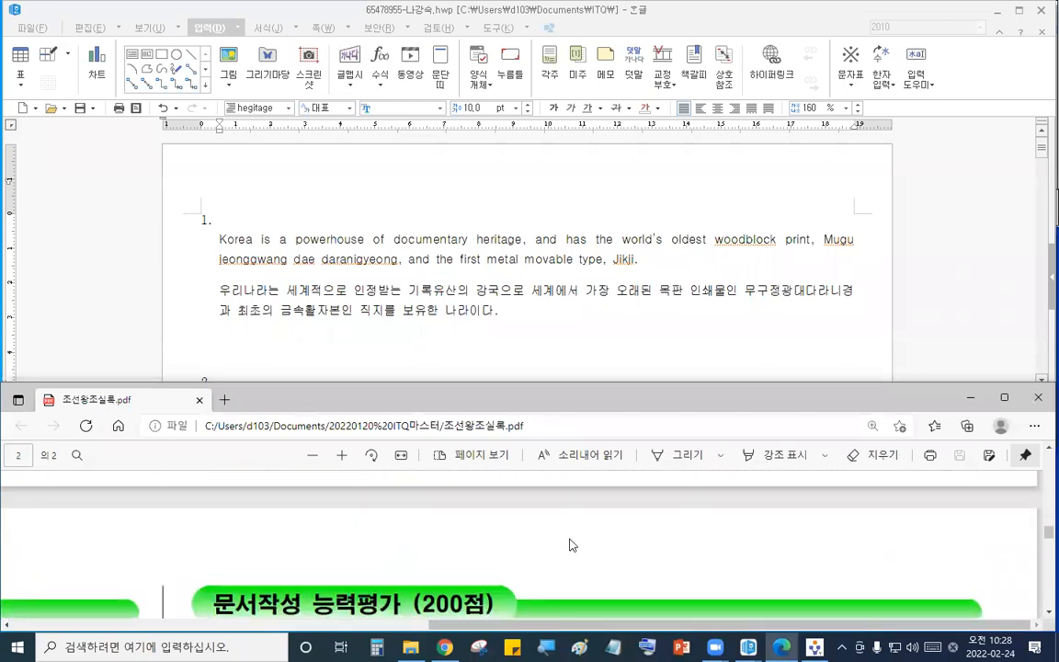
{"action": "scroll", "coordinate": [569, 545], "scroll_direction": "down", "scroll_amount": 5}
{"action": "scroll", "coordinate": [566, 544], "scroll_direction": "up", "scroll_amount": 3}
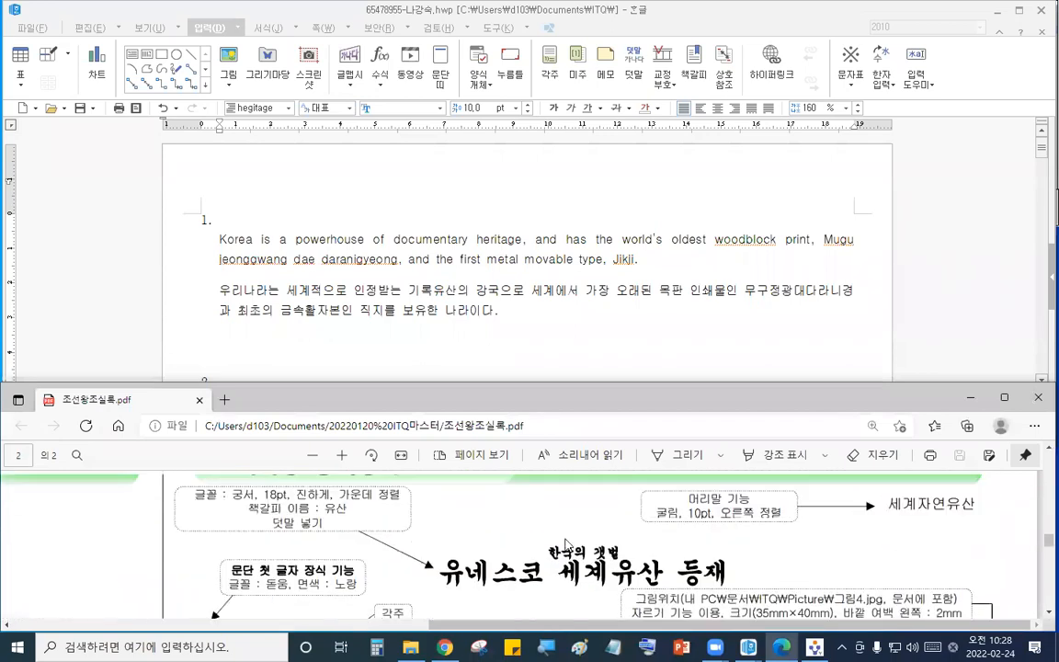
{"action": "left_click", "coordinate": [696, 336]}
{"action": "scroll", "coordinate": [696, 336], "scroll_direction": "down", "scroll_amount": 20}
{"action": "scroll", "coordinate": [696, 335], "scroll_direction": "down", "scroll_amount": 10}
{"action": "left_click", "coordinate": [414, 345]}
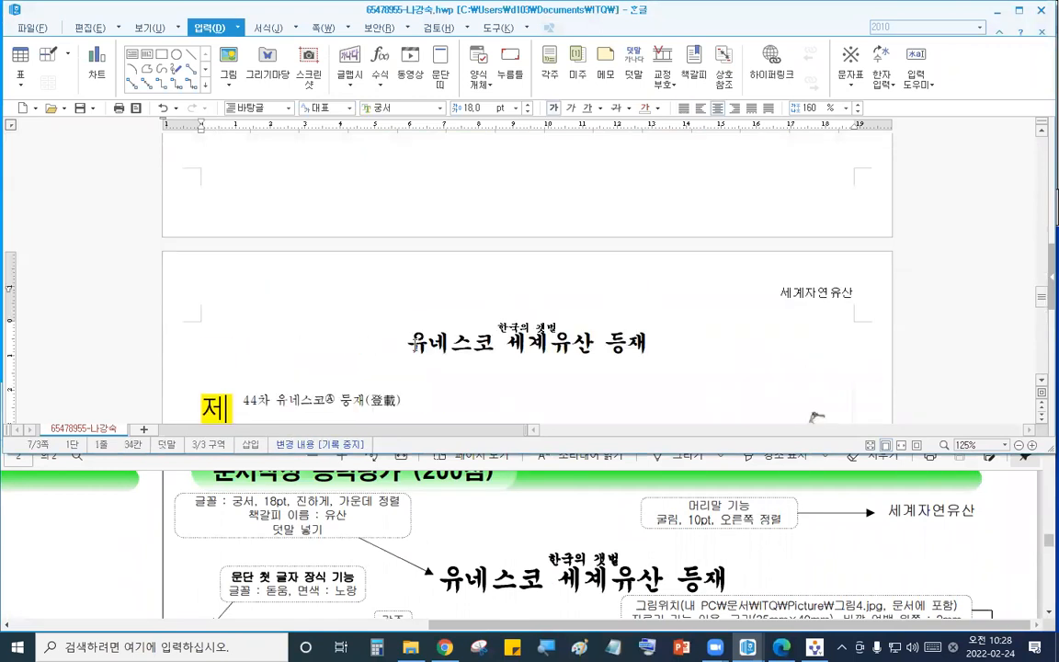
{"action": "left_click", "coordinate": [237, 28]}
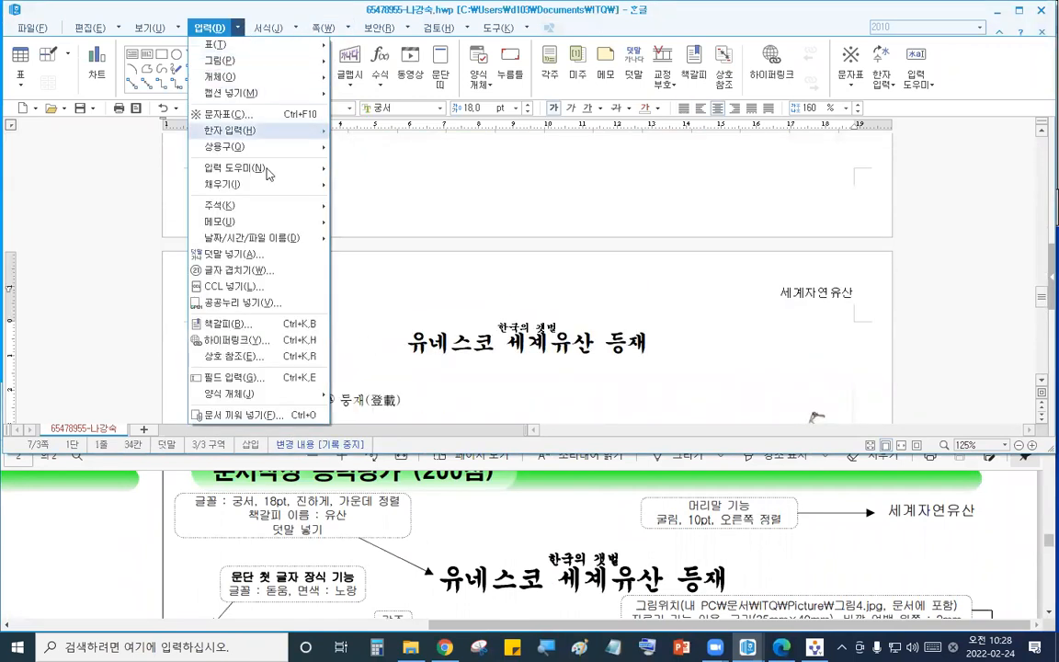
{"action": "left_click", "coordinate": [282, 325]}
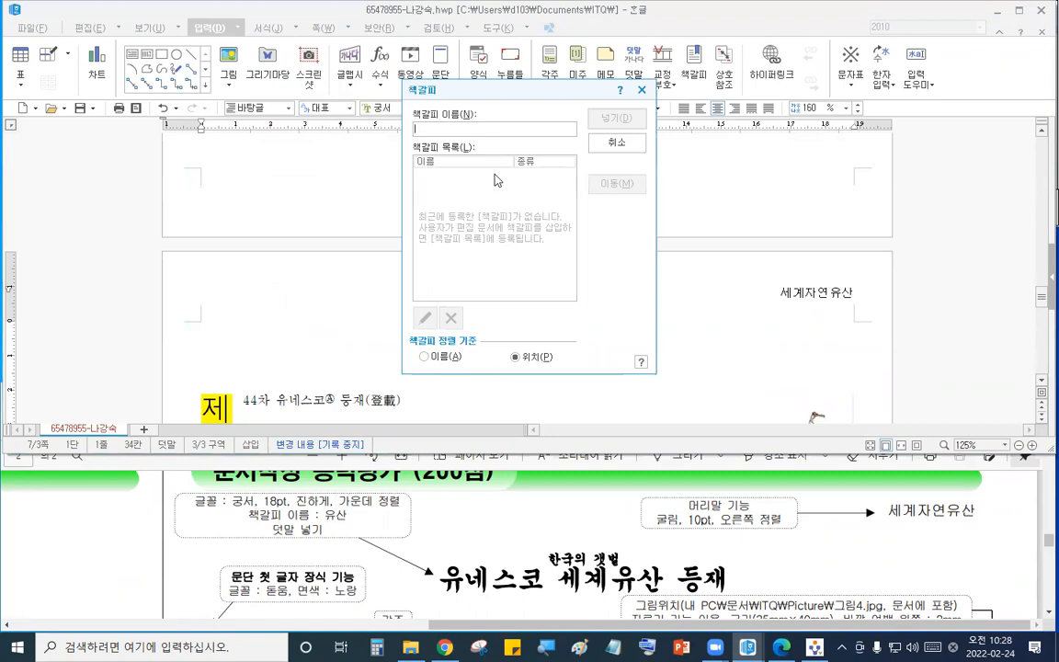
{"action": "type", "text": "유산"}
{"action": "key", "text": "Return"}
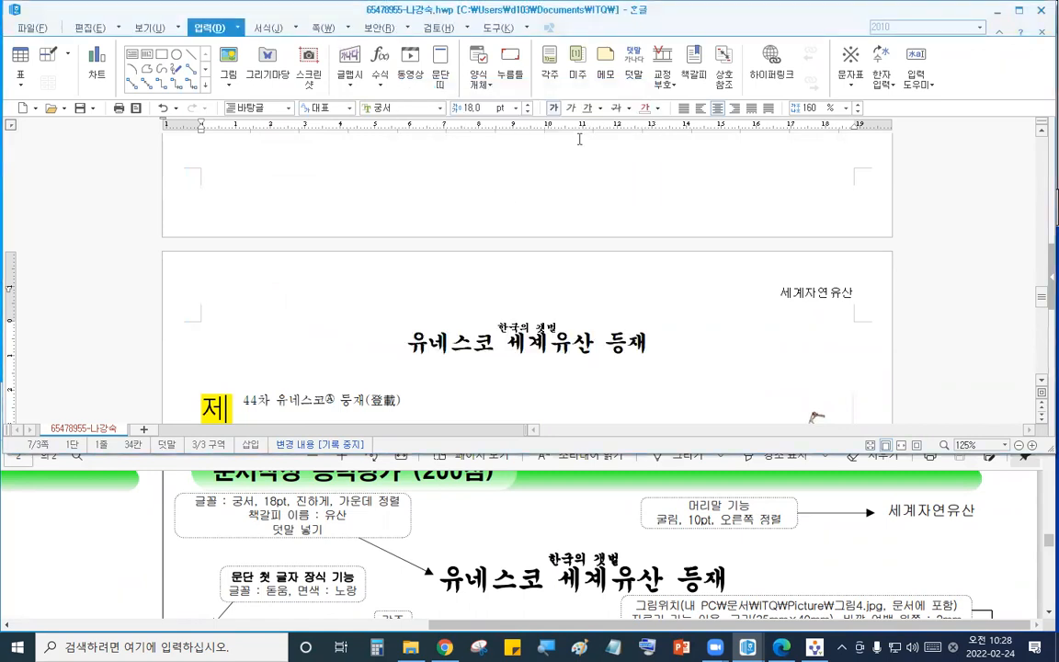
- Hyperlink the ABC logo image to the 유산 bookmark in the current document
{"action": "scroll", "coordinate": [579, 139], "scroll_direction": "up", "scroll_amount": 10}
{"action": "left_click", "coordinate": [648, 628]}
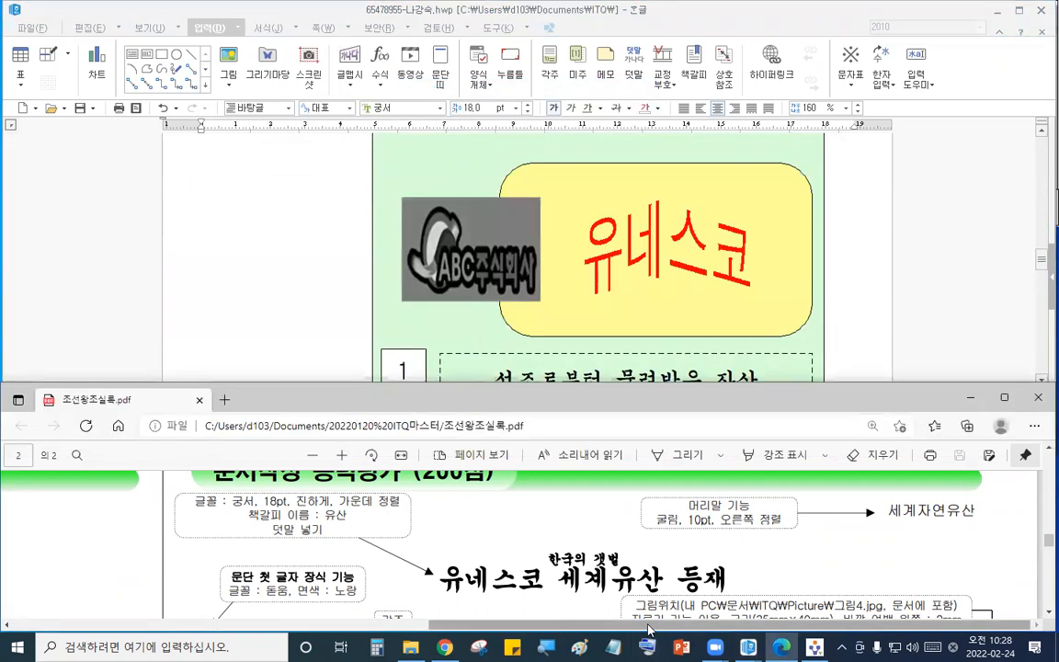
{"action": "scroll", "coordinate": [415, 557], "scroll_direction": "down", "scroll_amount": 15}
{"action": "scroll", "coordinate": [415, 558], "scroll_direction": "down", "scroll_amount": 3}
{"action": "scroll", "coordinate": [415, 557], "scroll_direction": "up", "scroll_amount": 4}
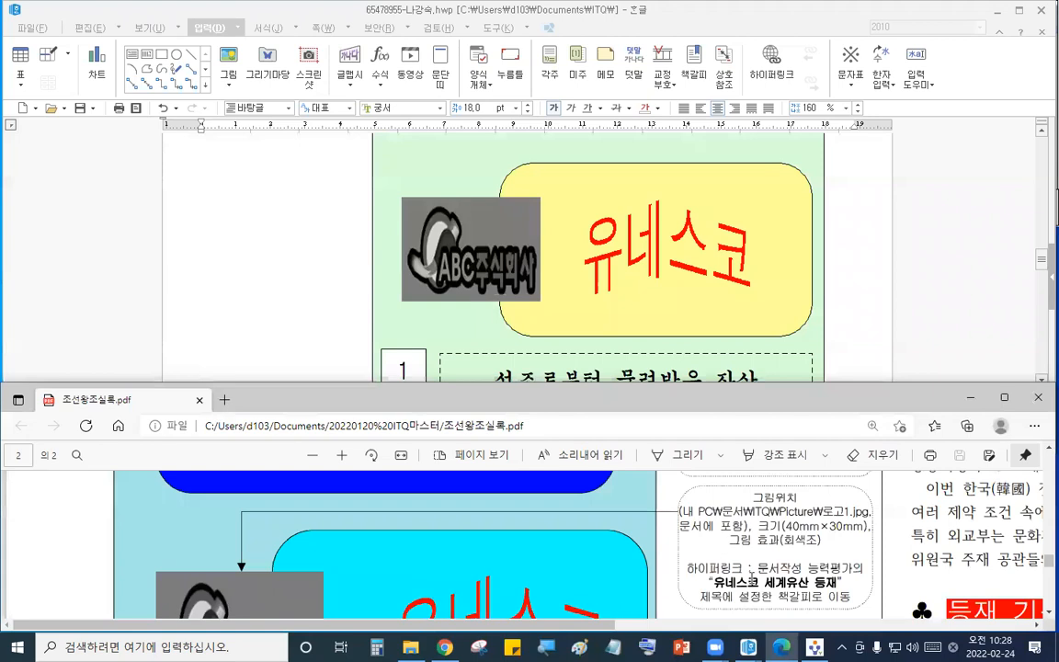
{"action": "left_click", "coordinate": [410, 221]}
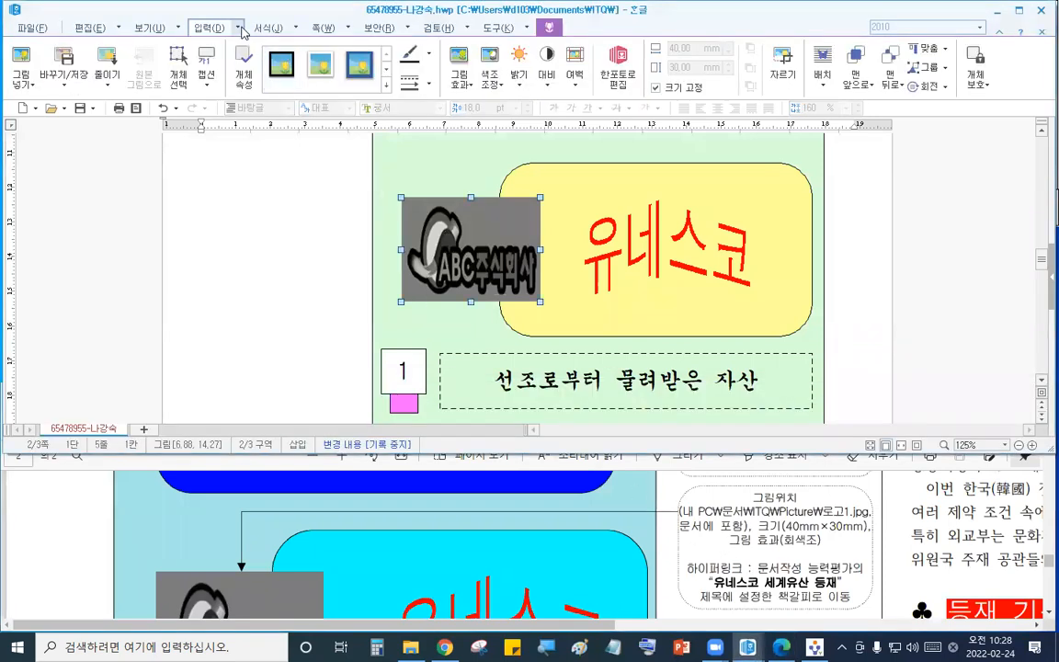
{"action": "left_click", "coordinate": [242, 30]}
{"action": "left_click", "coordinate": [219, 307]}
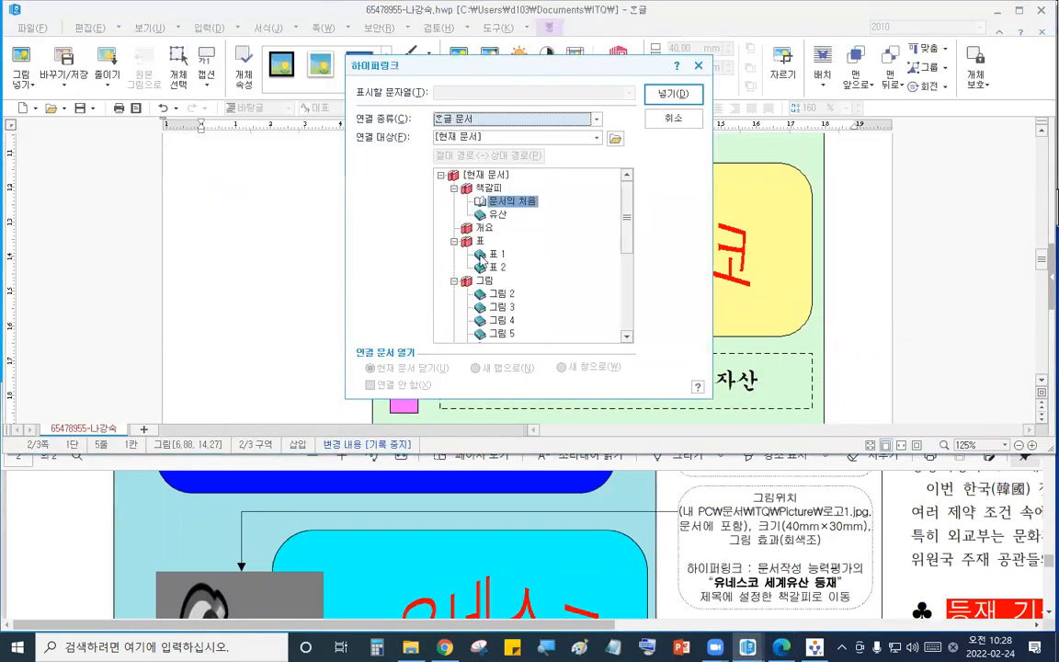
{"action": "left_click", "coordinate": [500, 216]}
{"action": "left_click", "coordinate": [674, 93]}
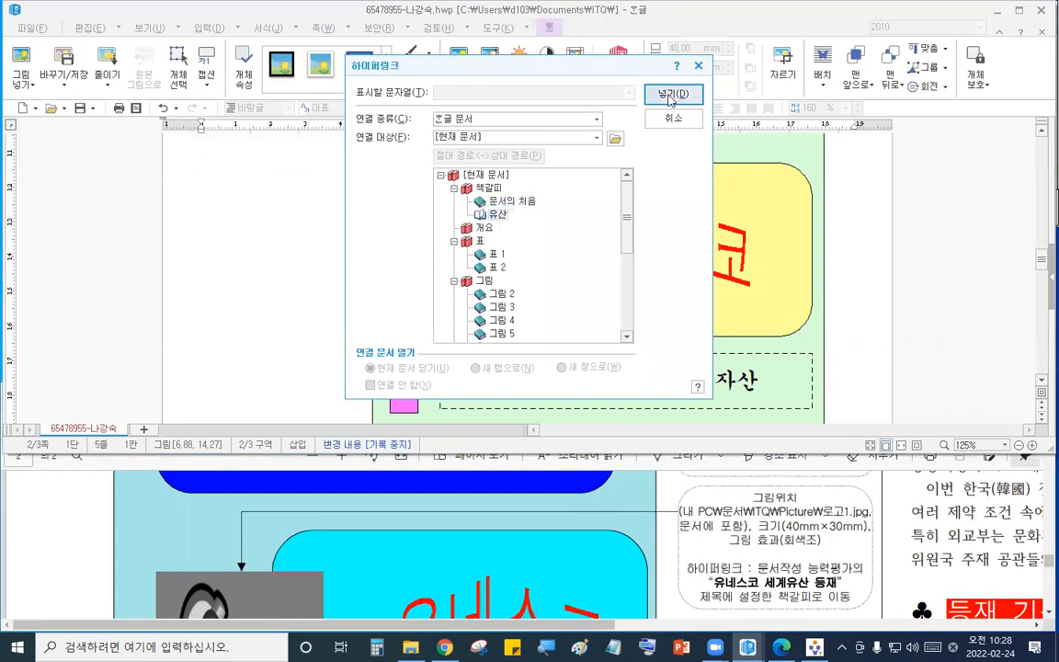
{"action": "left_click", "coordinate": [273, 226]}
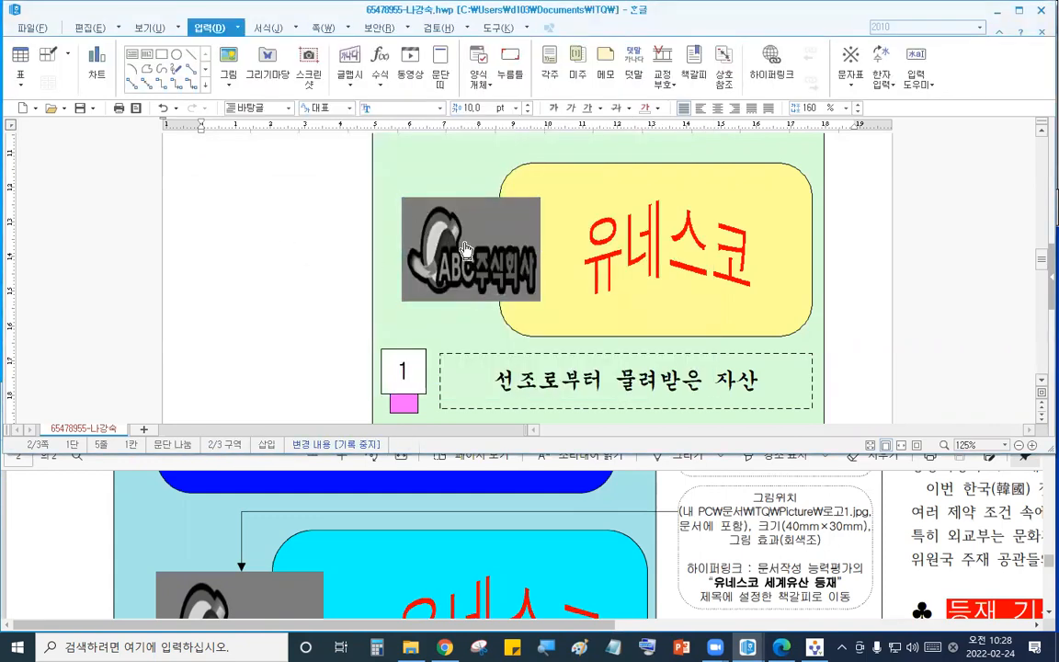
{"action": "left_click", "coordinate": [418, 226]}
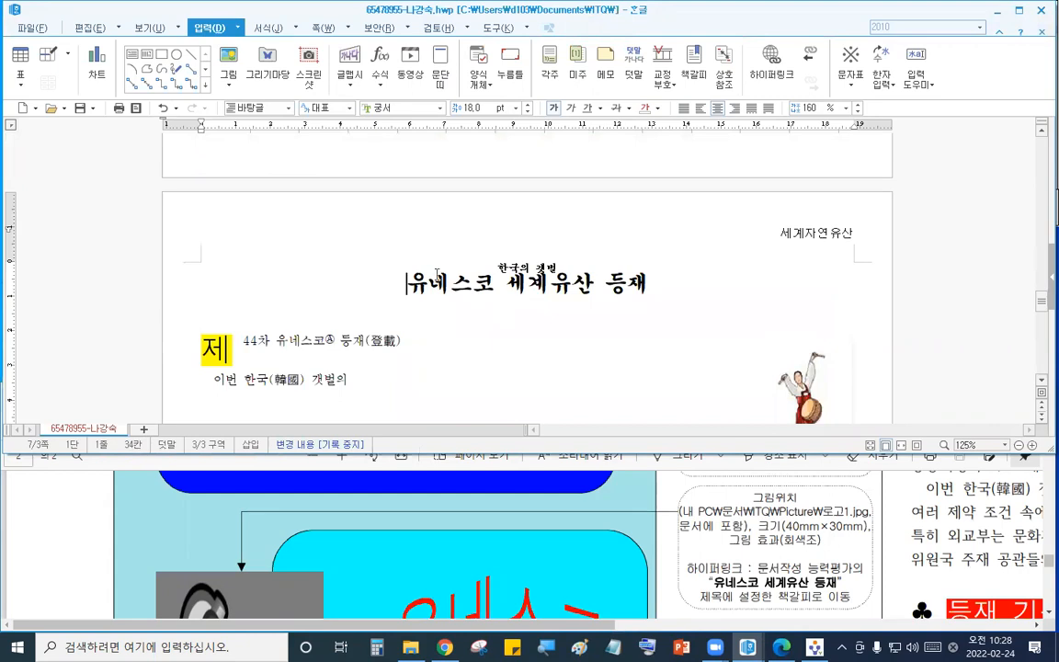
- Examine the sample output's numbered list under the 등재 기준 부합성의 지형지질 특징 heading
{"action": "left_click", "coordinate": [676, 558]}
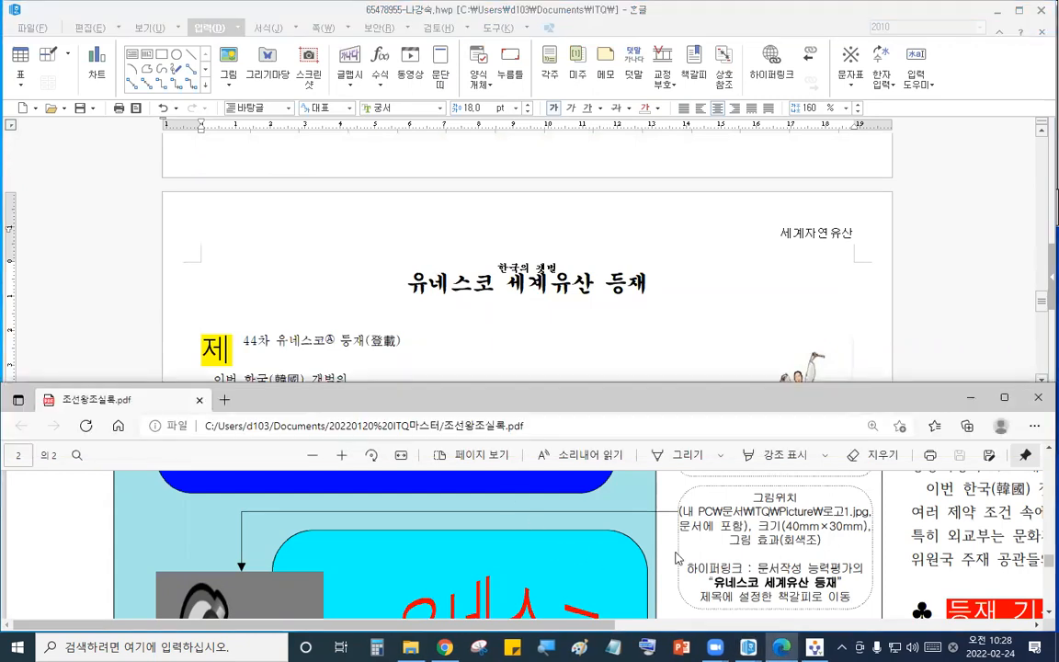
{"action": "scroll", "coordinate": [644, 557], "scroll_direction": "right", "scroll_amount": 8}
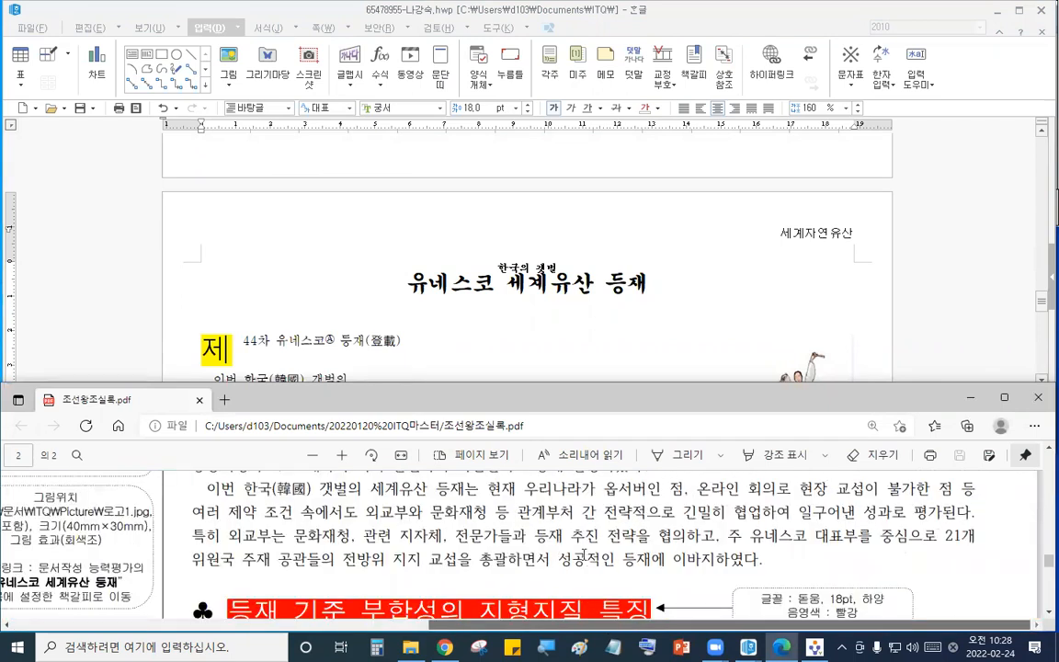
{"action": "scroll", "coordinate": [582, 556], "scroll_direction": "down", "scroll_amount": 3}
{"action": "scroll", "coordinate": [490, 349], "scroll_direction": "down", "scroll_amount": 3}
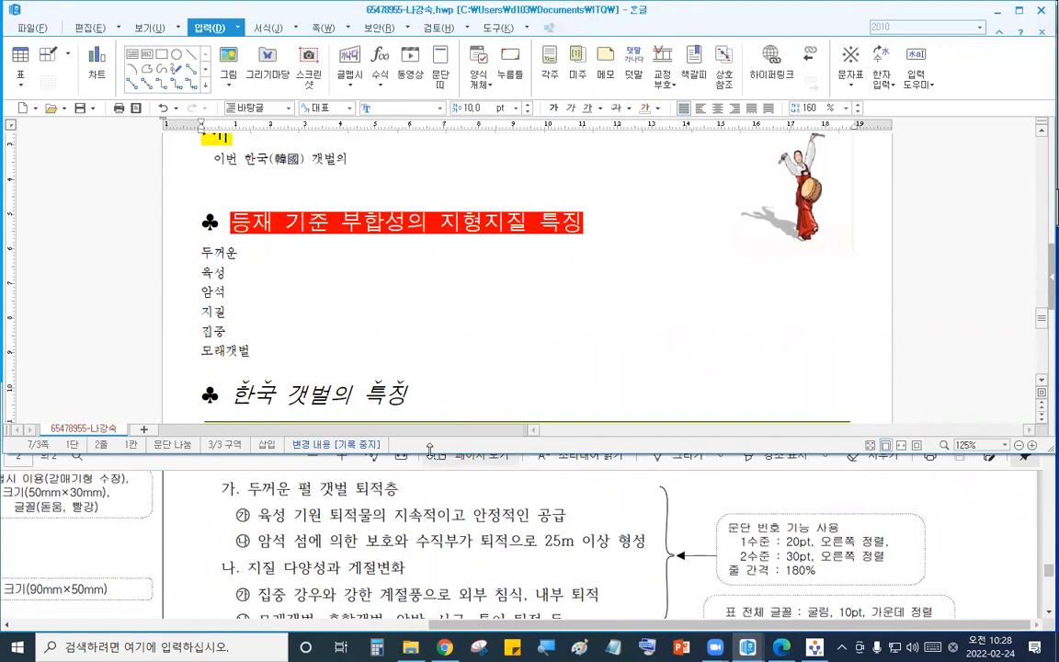
{"action": "scroll", "coordinate": [426, 375], "scroll_direction": "up", "scroll_amount": 1}
{"action": "scroll", "coordinate": [427, 368], "scroll_direction": "down", "scroll_amount": 2}
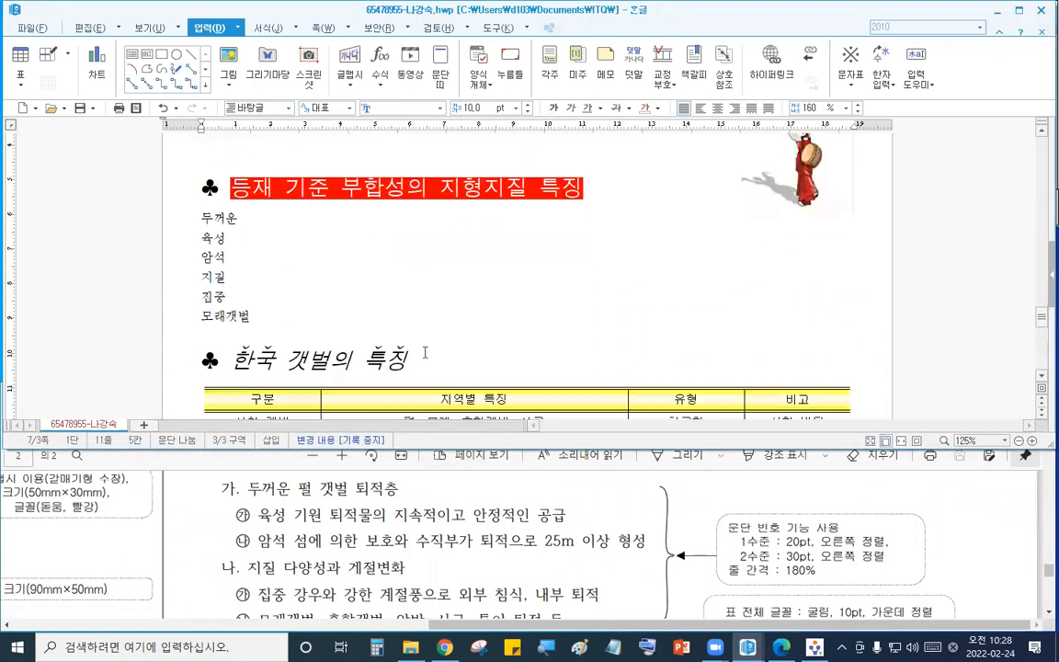
{"action": "left_click", "coordinate": [407, 501]}
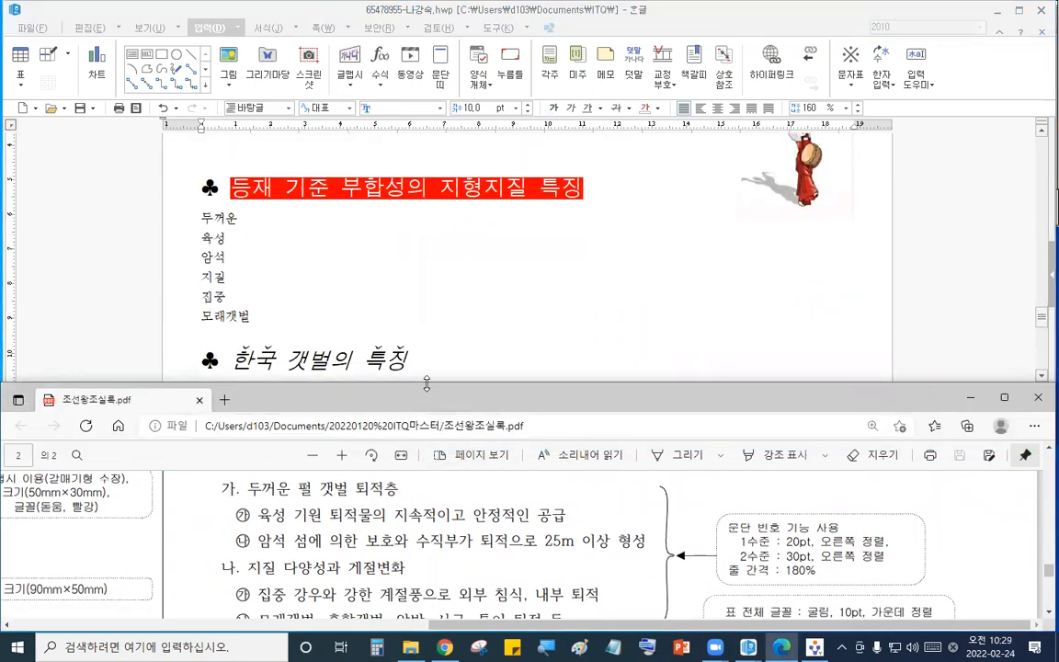
{"action": "left_click_drag", "start_coordinate": [426, 384], "coordinate": [427, 370]}
- Select the six list lines and custom-define paragraph numbering with level 1 format ^1. and width 20 pt
{"action": "left_click", "coordinate": [486, 316]}
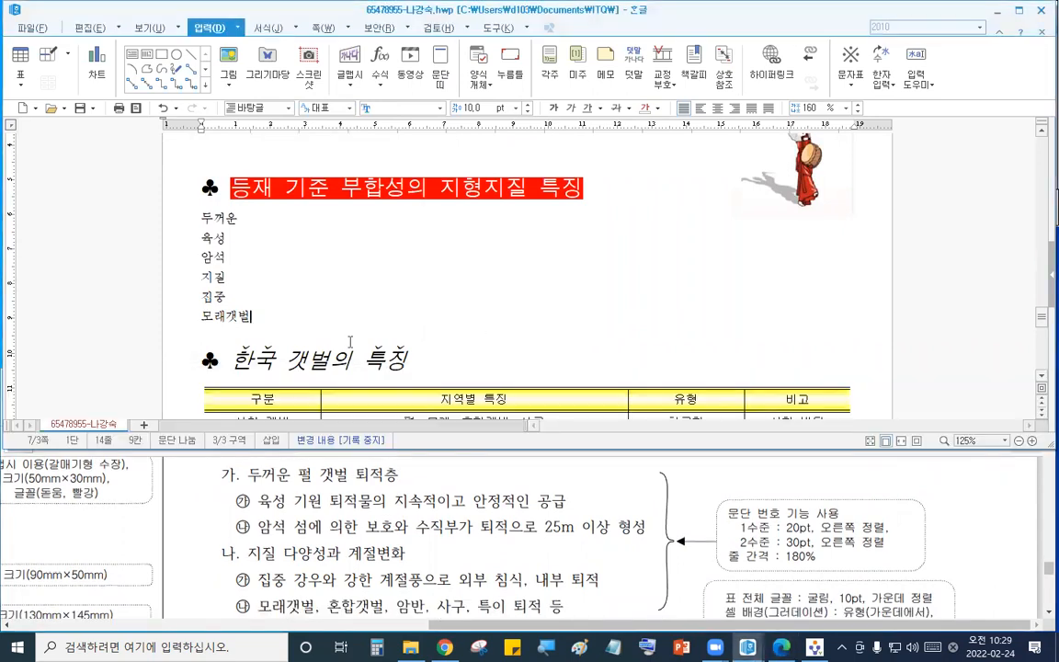
{"action": "left_click", "coordinate": [225, 244]}
{"action": "left_click_drag", "start_coordinate": [183, 217], "coordinate": [197, 315]}
{"action": "left_click", "coordinate": [270, 28]}
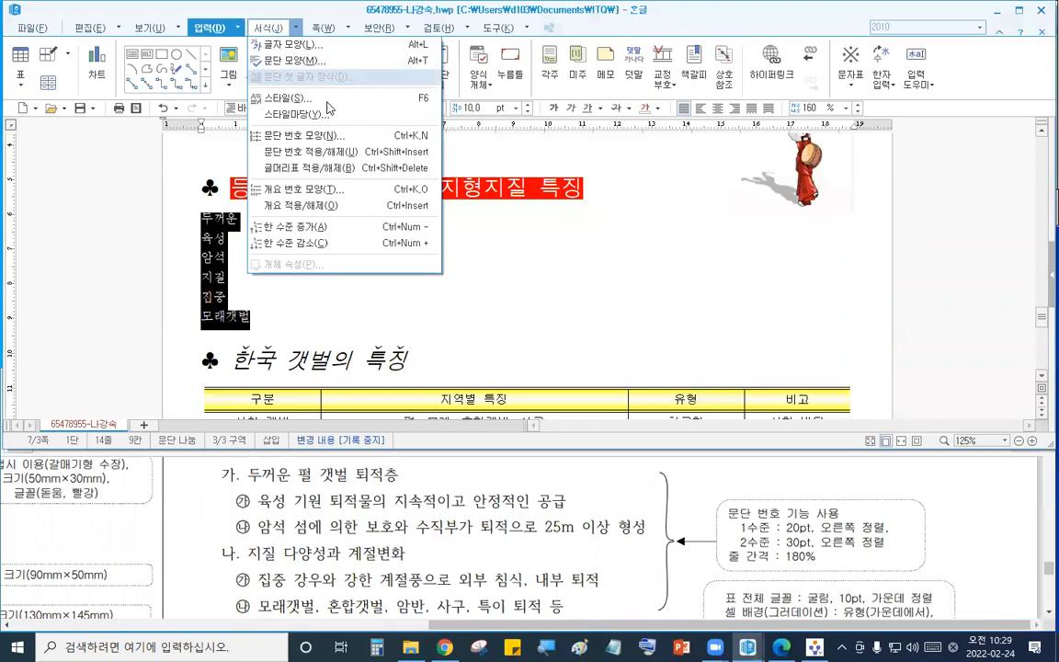
{"action": "left_click", "coordinate": [303, 122]}
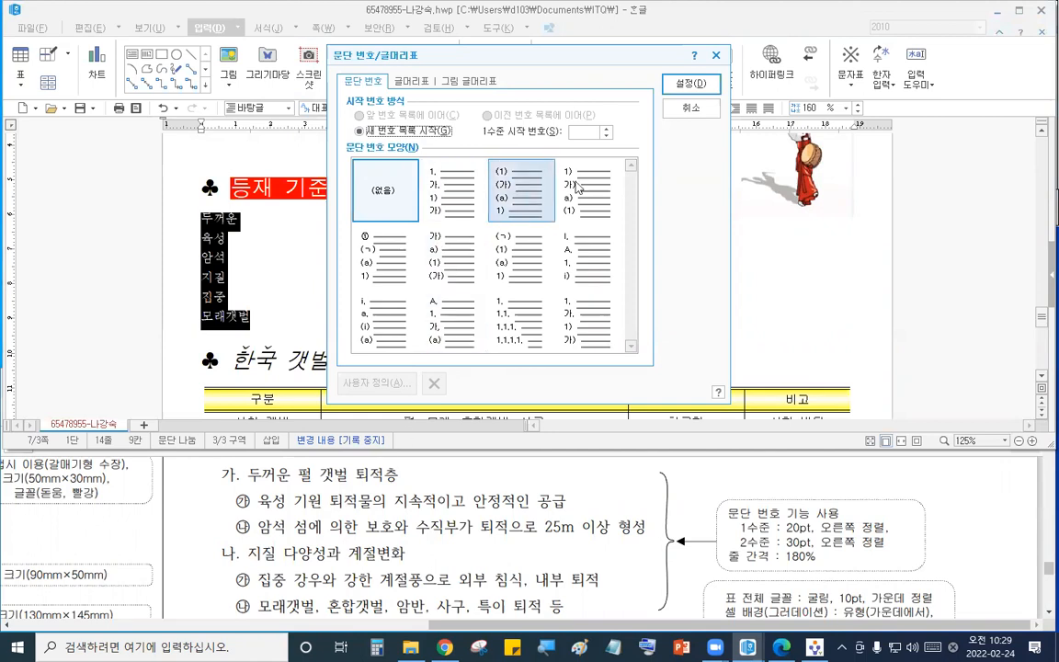
{"action": "left_click", "coordinate": [452, 255]}
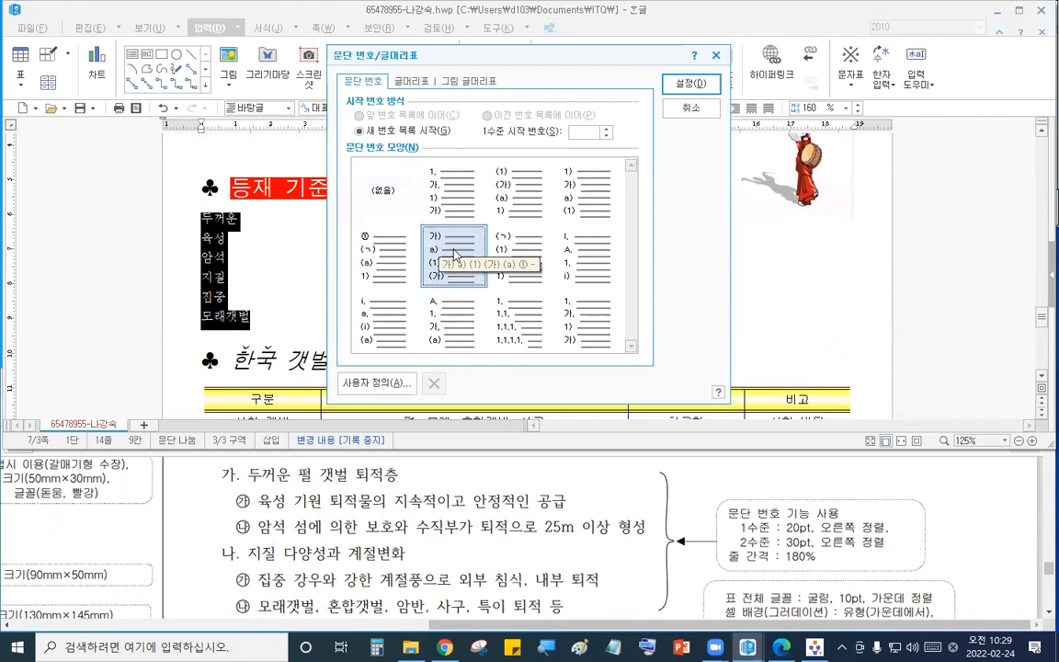
{"action": "left_click", "coordinate": [400, 383]}
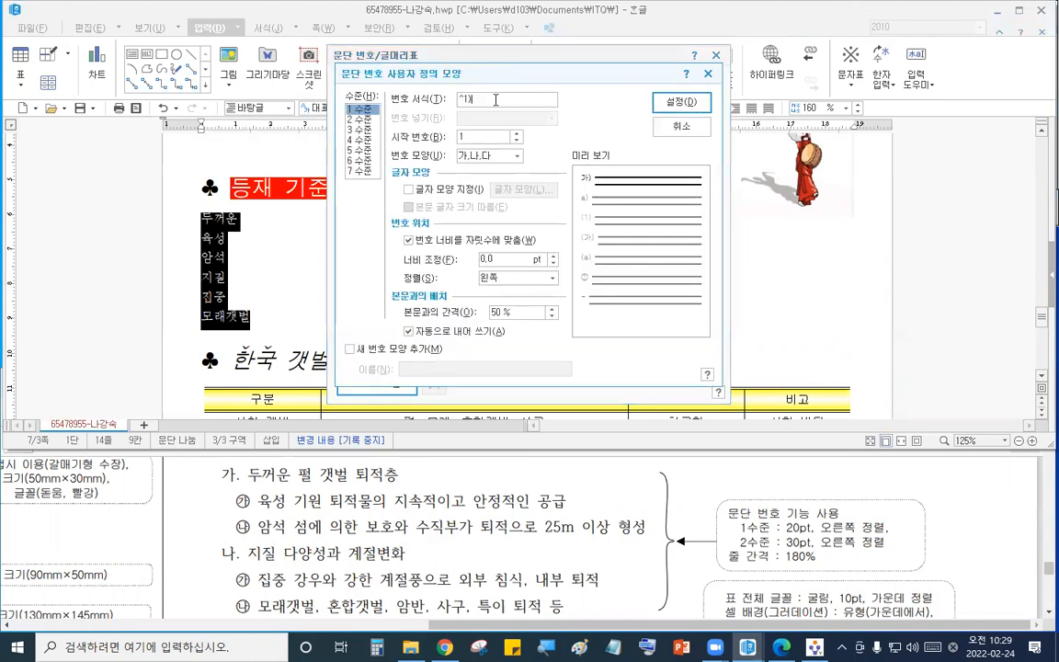
{"action": "key", "text": "BackSpace"}
{"action": "left_click_drag", "start_coordinate": [491, 261], "coordinate": [421, 262]}
{"action": "type", "text": "20"}
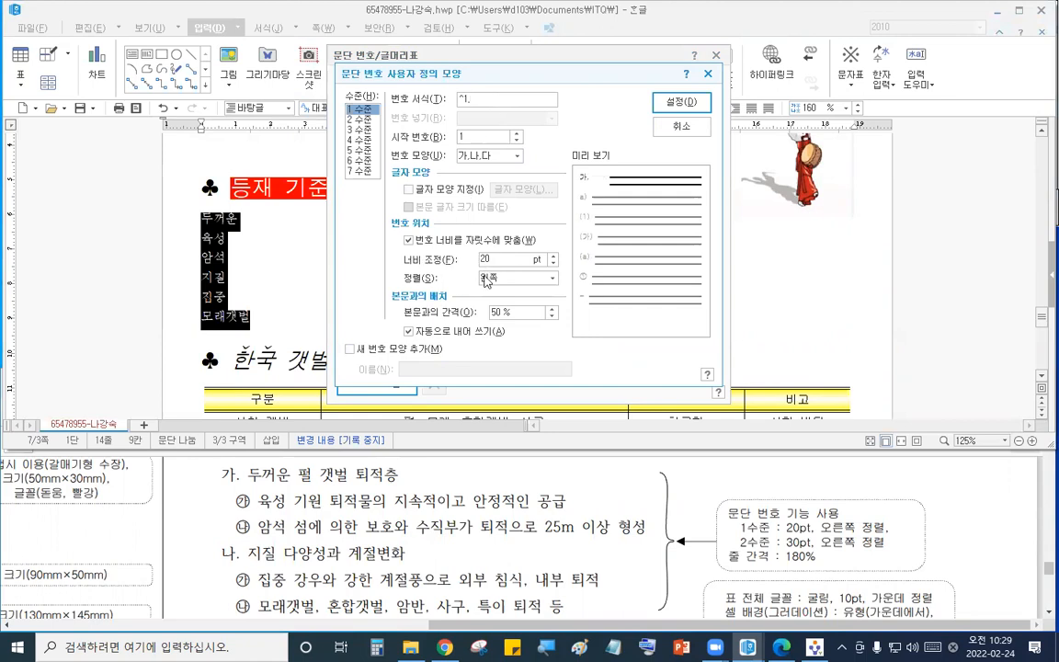
- Set level 2 numbering to ㉮,㉯,㉰ with 30 pt width and right alignment, and apply the numbering
{"action": "left_click", "coordinate": [365, 120]}
{"action": "left_click", "coordinate": [496, 100]}
{"action": "key", "text": "BackSpace"}
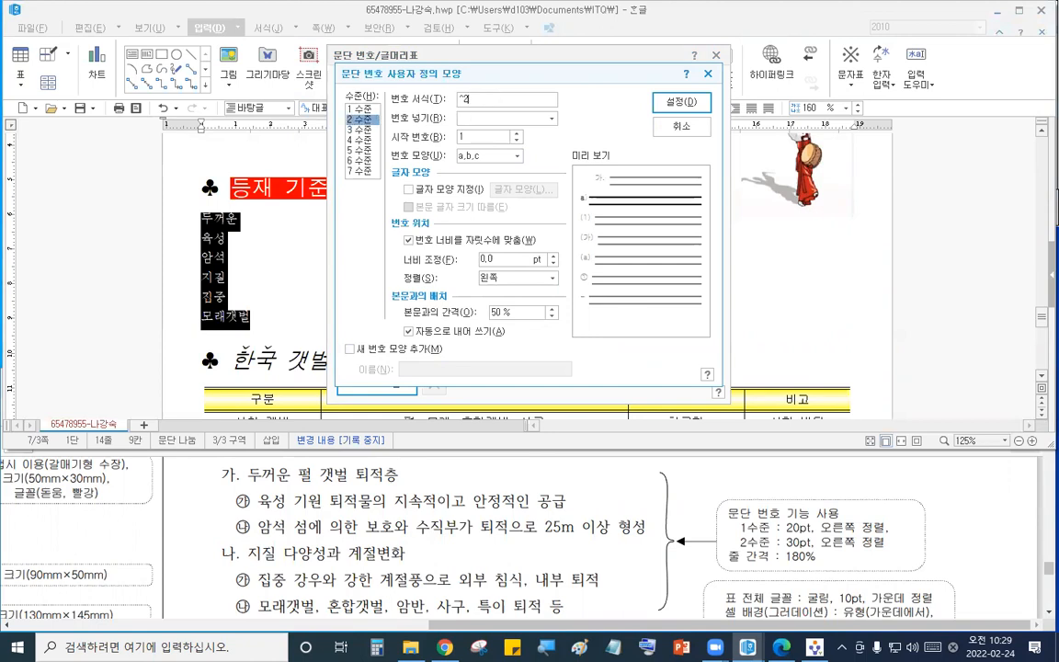
{"action": "left_click", "coordinate": [501, 156]}
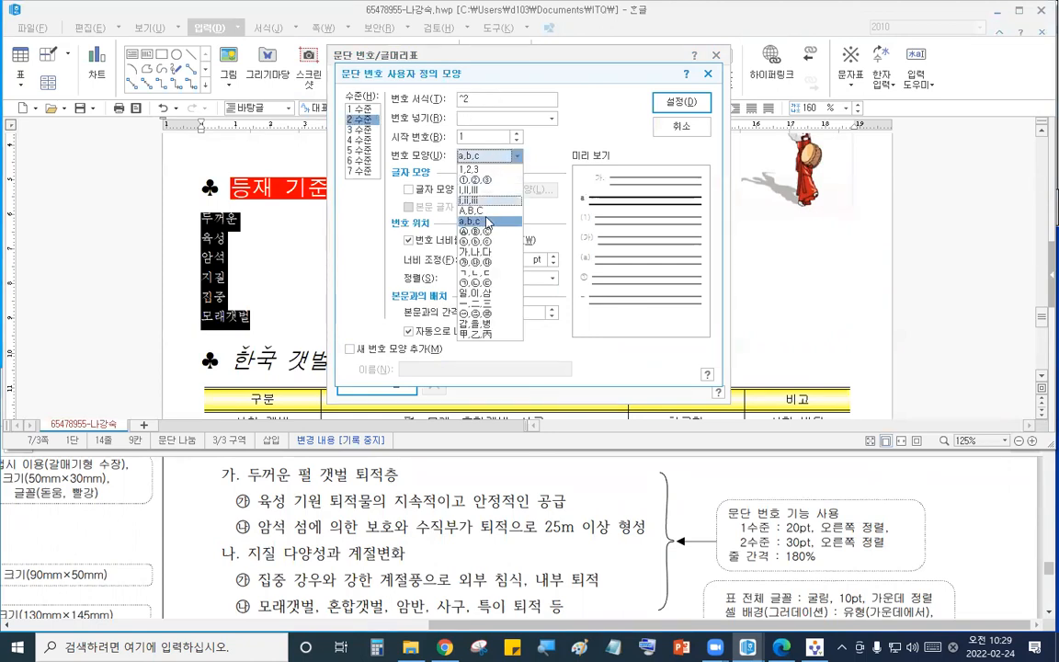
{"action": "left_click", "coordinate": [492, 262]}
{"action": "type", "text": "30"}
{"action": "left_click", "coordinate": [500, 278]}
{"action": "left_click", "coordinate": [520, 312]}
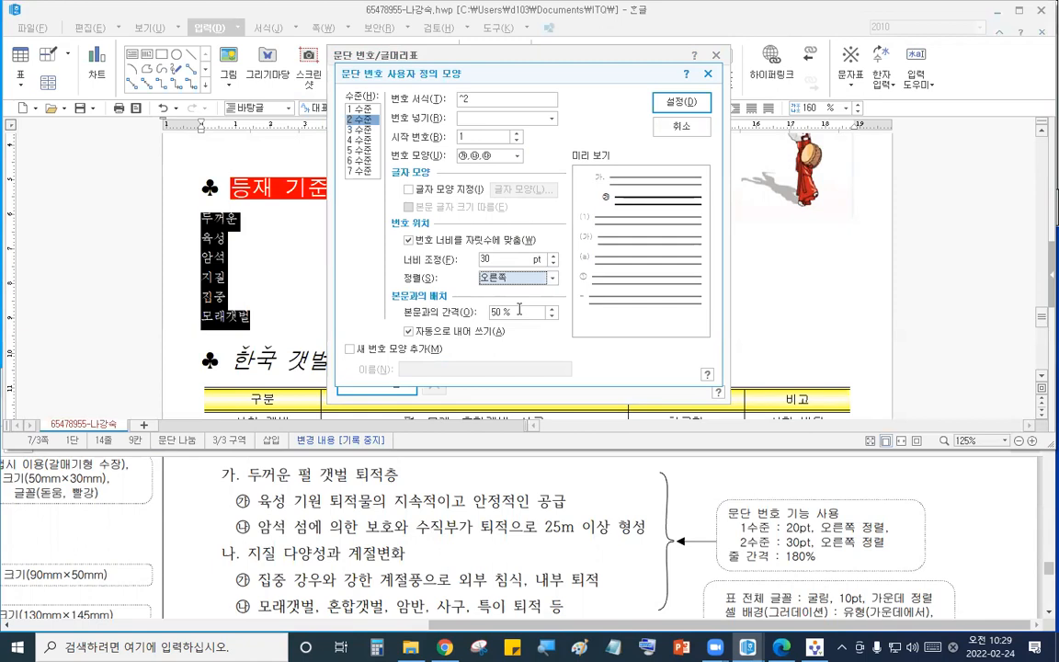
{"action": "left_click", "coordinate": [662, 108]}
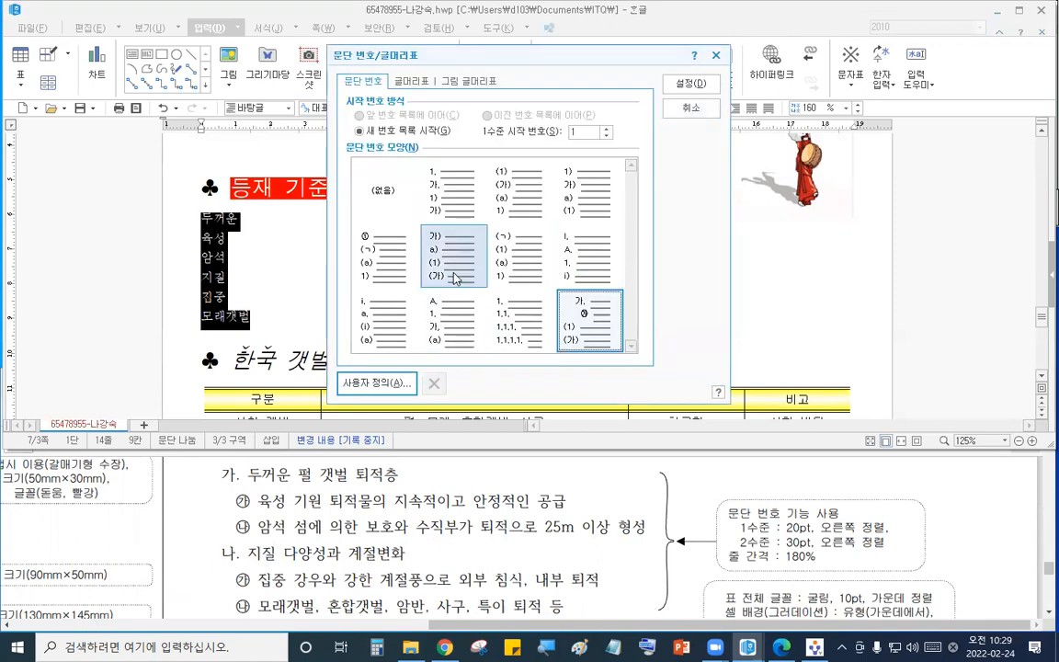
{"action": "mouse_move", "coordinate": [432, 225]}
{"action": "left_mouse_down"}
{"action": "mouse_move", "coordinate": [423, 274]}
{"action": "mouse_move", "coordinate": [488, 284]}
{"action": "mouse_move", "coordinate": [456, 220]}
{"action": "mouse_move", "coordinate": [420, 224]}
{"action": "left_mouse_up"}
{"action": "mouse_move", "coordinate": [560, 291]}
{"action": "left_mouse_down"}
{"action": "mouse_move", "coordinate": [608, 347]}
{"action": "mouse_move", "coordinate": [627, 352]}
{"action": "left_mouse_up"}
{"action": "left_click_drag", "start_coordinate": [483, 270], "coordinate": [556, 301]}
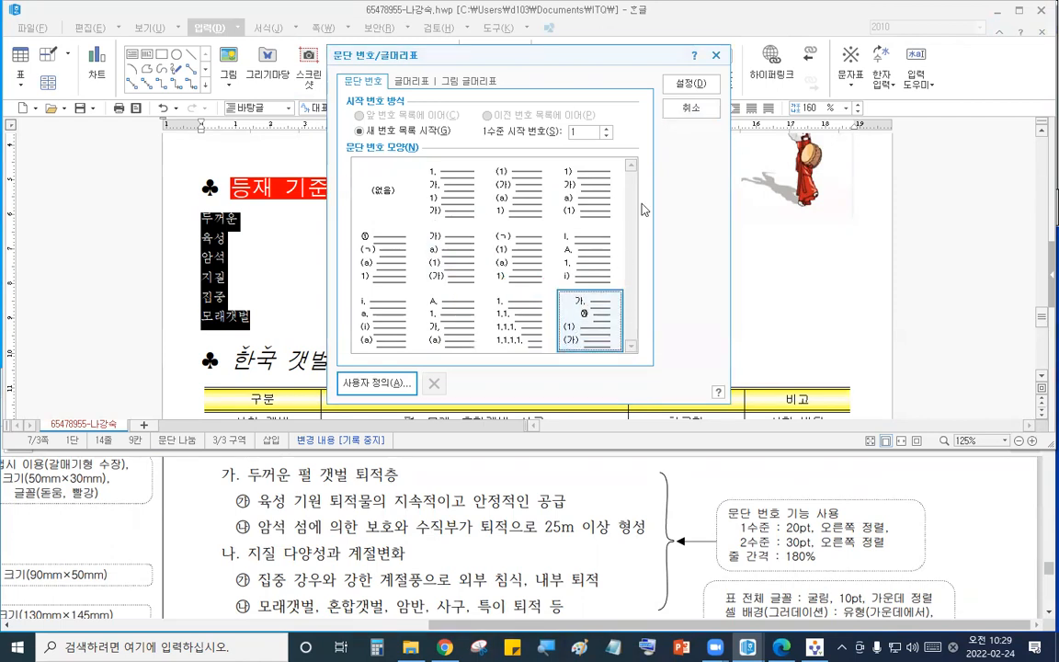
{"action": "left_click", "coordinate": [690, 84]}
- Move the 육성/암석 and 집중/모래갯벌 lines down to the second numbering level
{"action": "left_click_drag", "start_coordinate": [260, 238], "coordinate": [275, 258]}
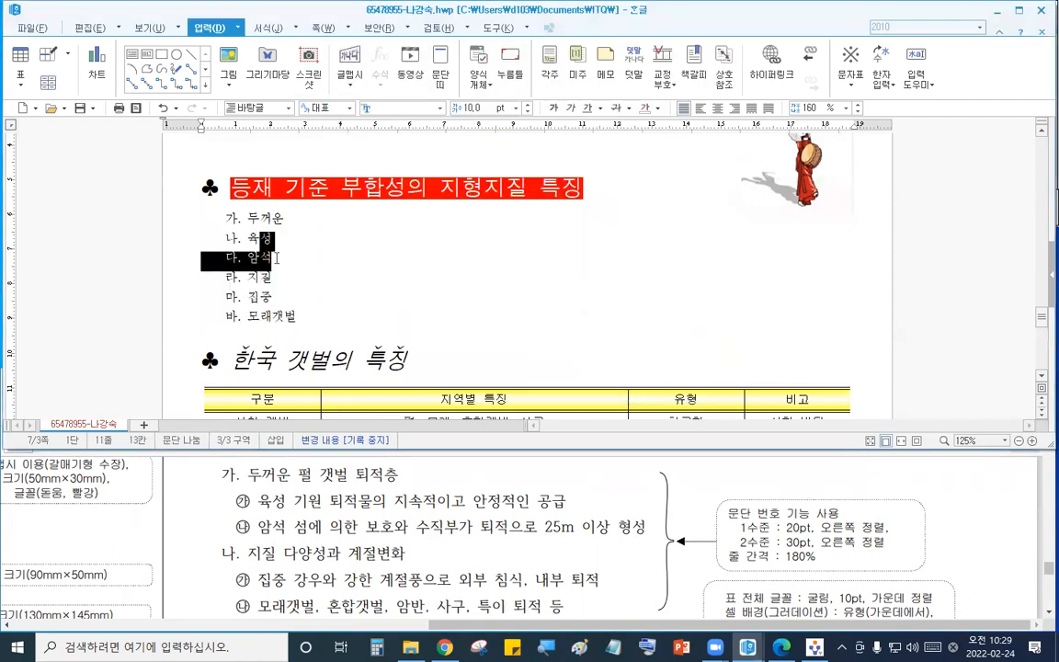
{"action": "left_click", "coordinate": [268, 28]}
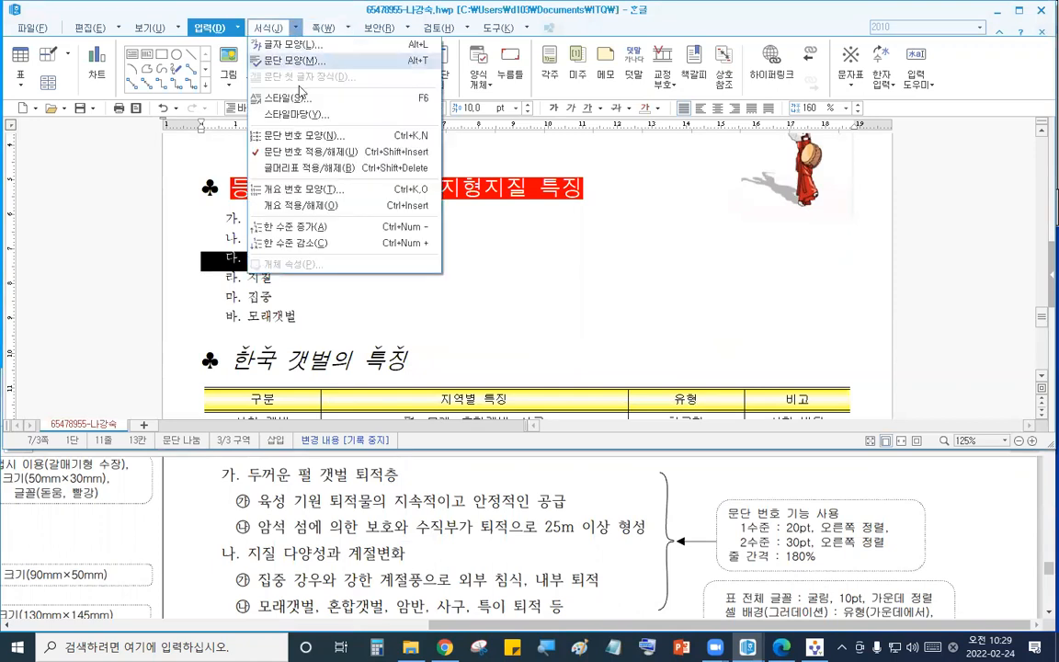
{"action": "left_click", "coordinate": [316, 245]}
{"action": "left_click_drag", "start_coordinate": [248, 298], "coordinate": [296, 316]}
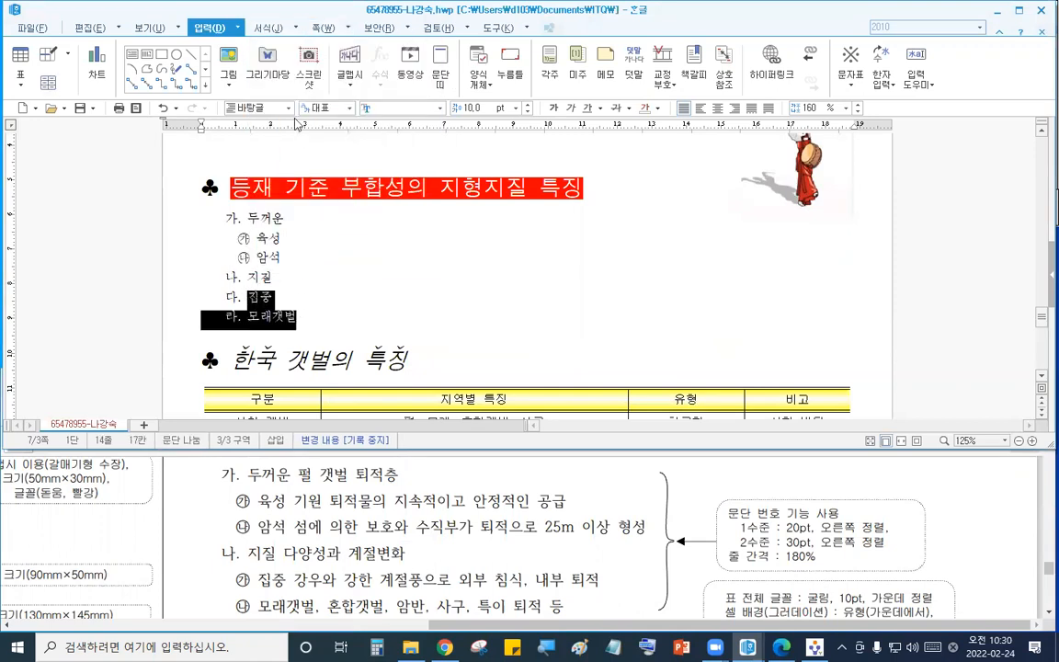
{"action": "left_click", "coordinate": [296, 29]}
{"action": "left_click", "coordinate": [276, 219]}
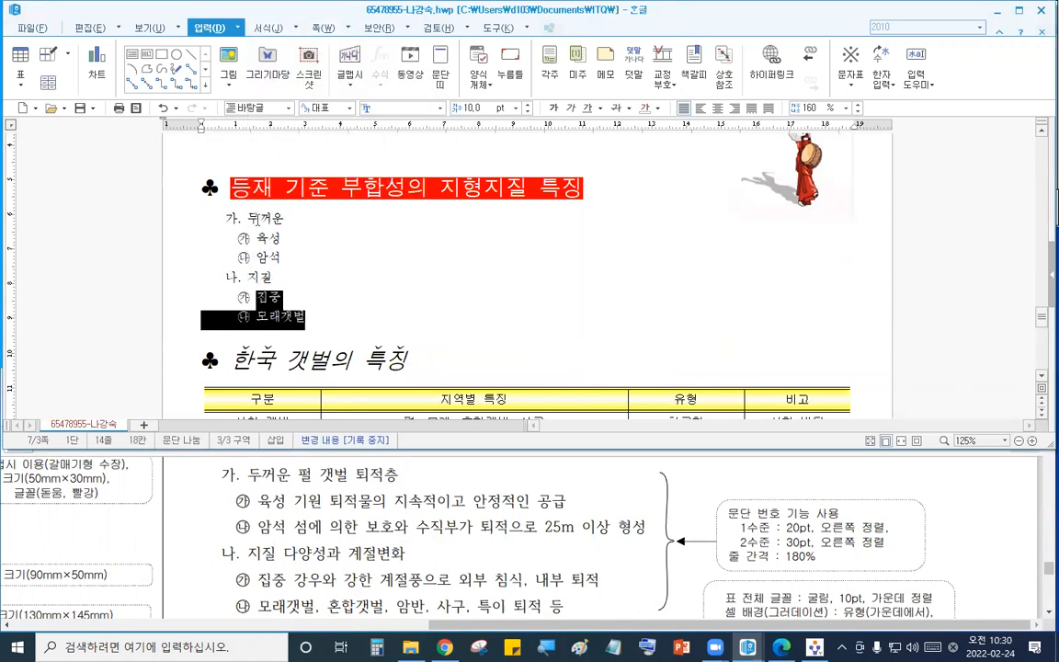
- Set the numbered list's line spacing to 180%
{"action": "left_click_drag", "start_coordinate": [261, 219], "coordinate": [299, 329]}
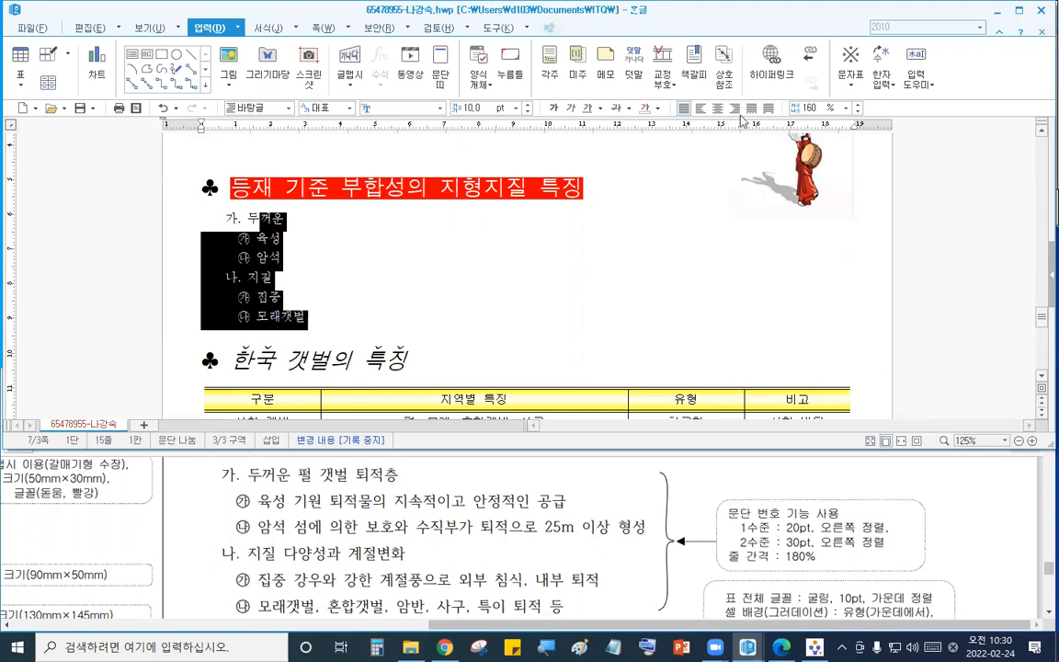
{"action": "type", "text": "180"}
{"action": "key", "text": "Return"}
{"action": "left_click", "coordinate": [280, 238]}
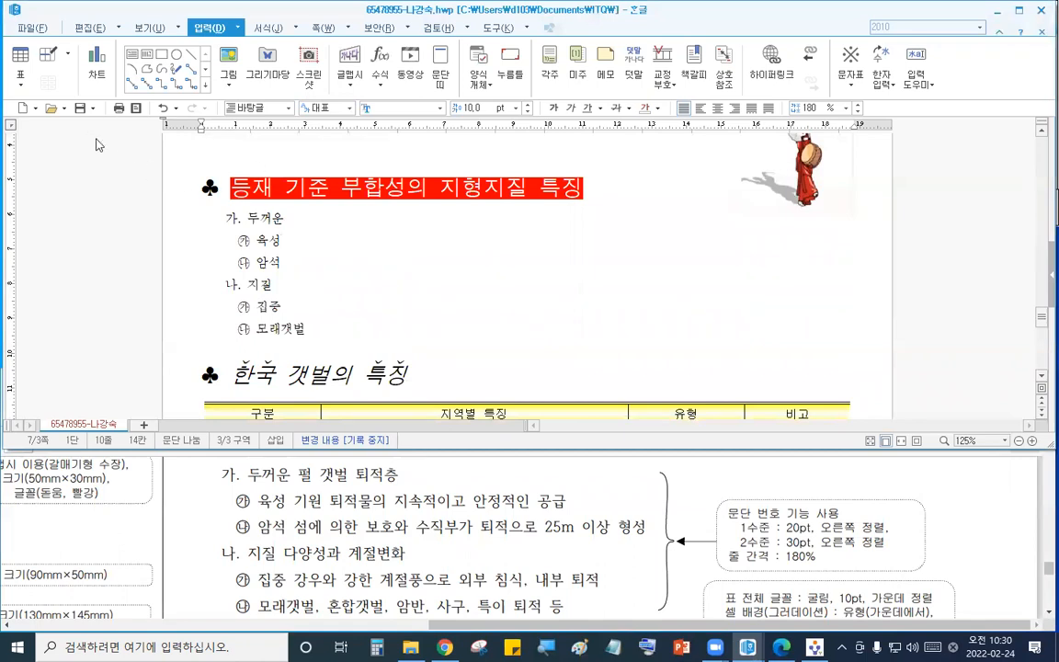
- Send the Hangul answer file through the exam program's answer submission
{"action": "left_click", "coordinate": [815, 647]}
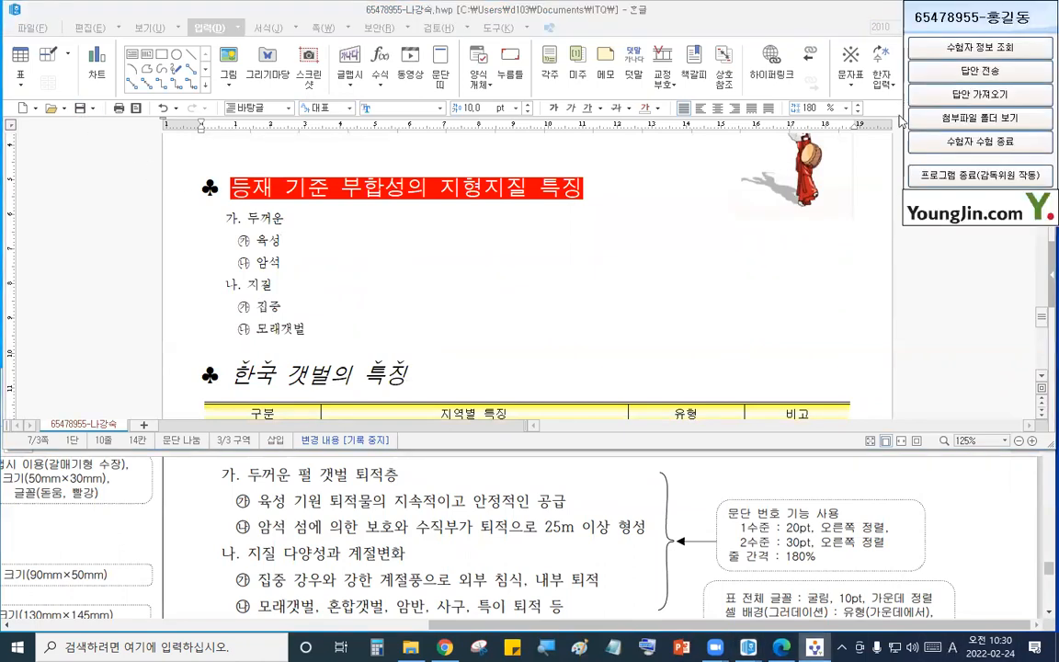
{"action": "left_click", "coordinate": [943, 74]}
{"action": "left_click", "coordinate": [541, 390]}
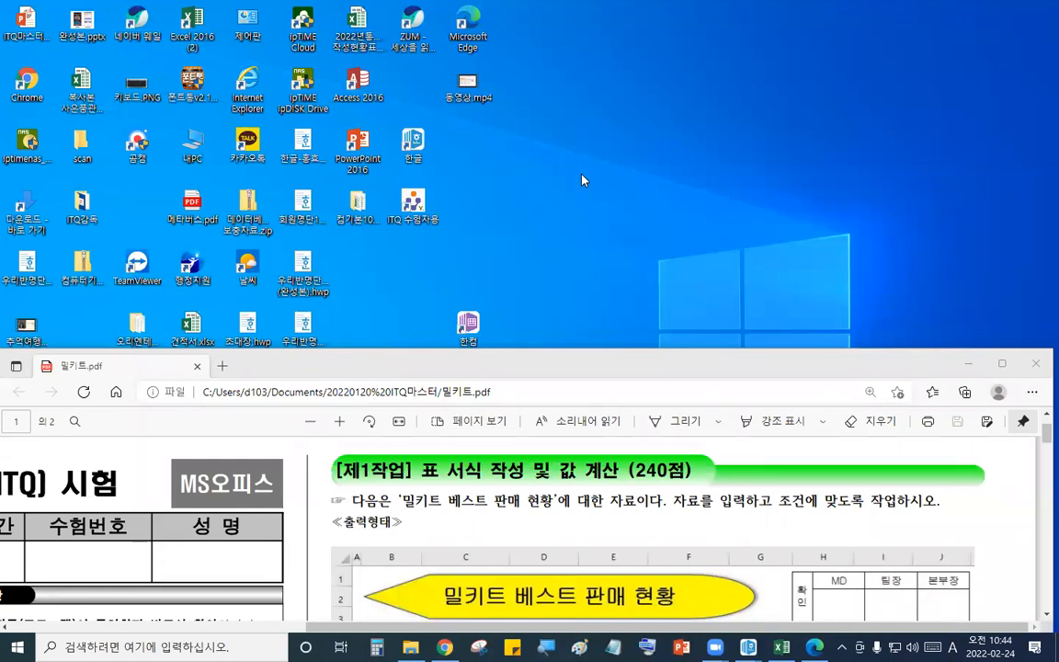
- Launch the ITQ examinee program and register with the examinee number, confirming the examinee information
{"action": "double_click", "coordinate": [414, 204]}
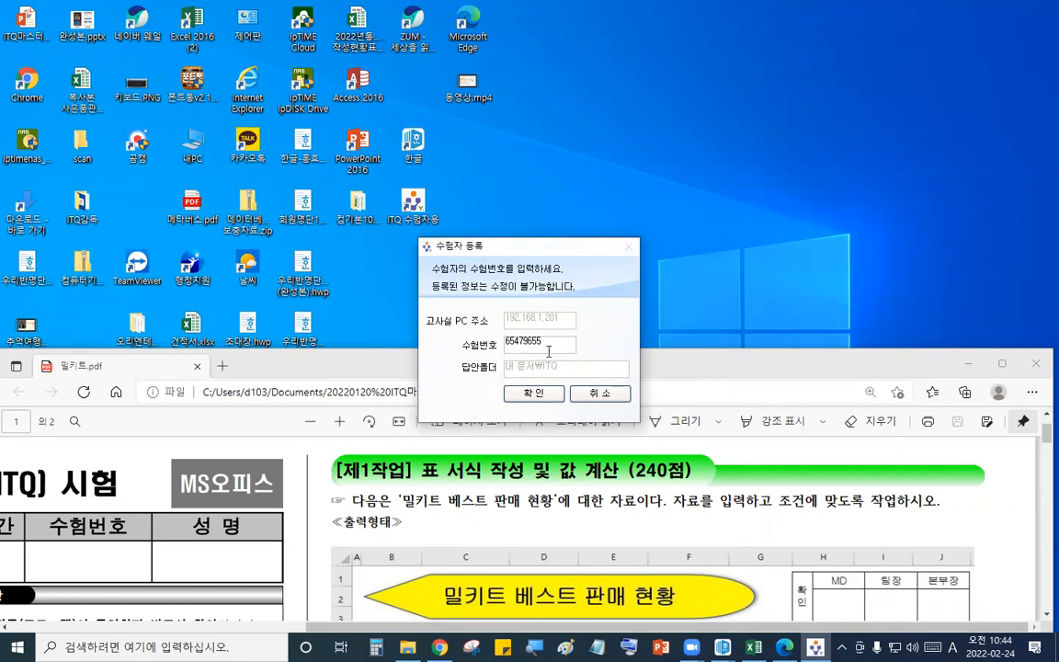
{"action": "key", "text": "Return"}
{"action": "left_click", "coordinate": [542, 404]}
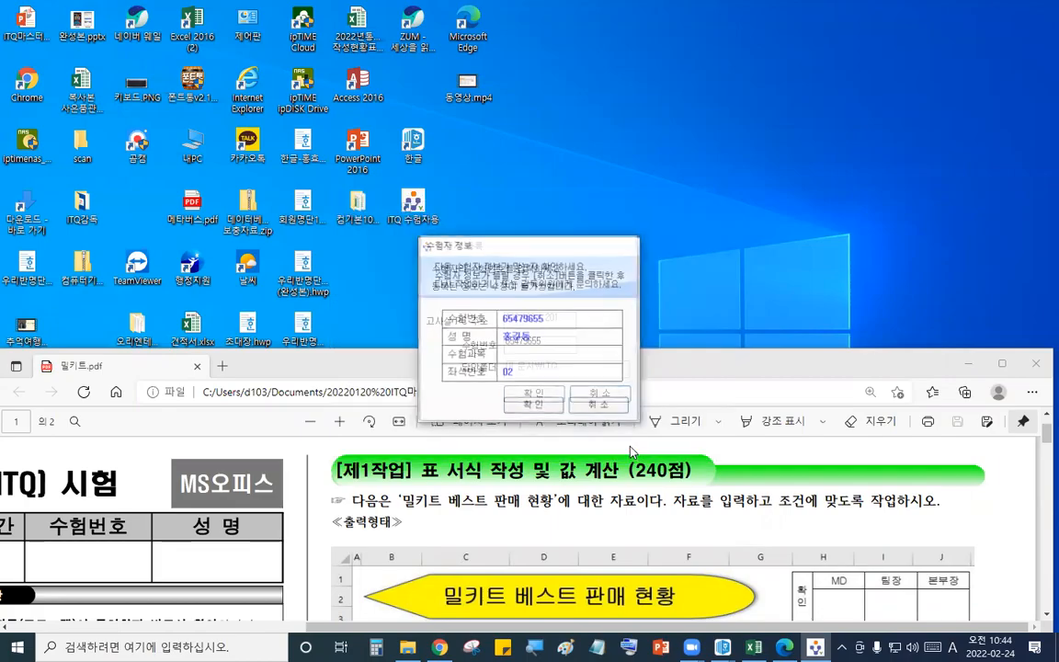
{"action": "left_click", "coordinate": [547, 406]}
{"action": "left_click", "coordinate": [638, 297]}
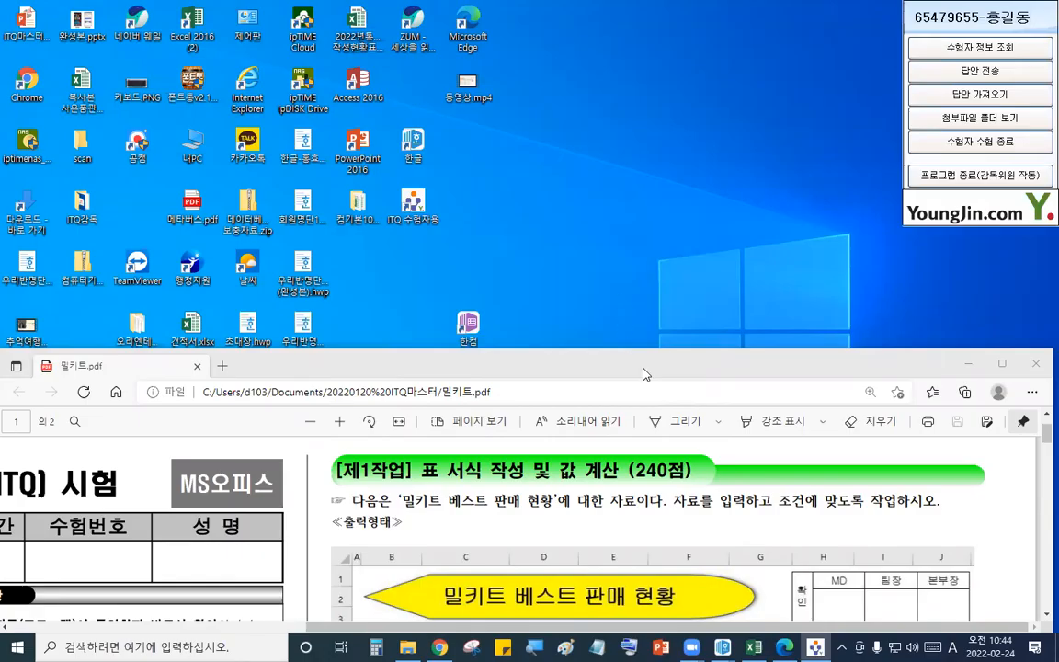
- Open Excel and create a new blank workbook
{"action": "double_click", "coordinate": [183, 31]}
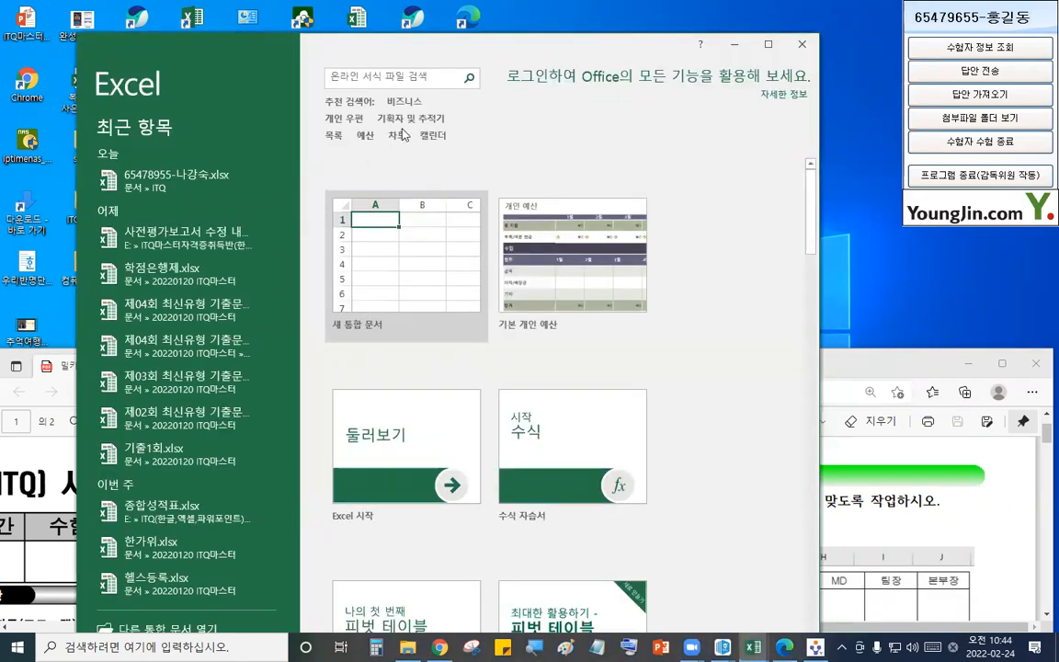
{"action": "left_click", "coordinate": [372, 216]}
{"action": "left_click", "coordinate": [394, 203]}
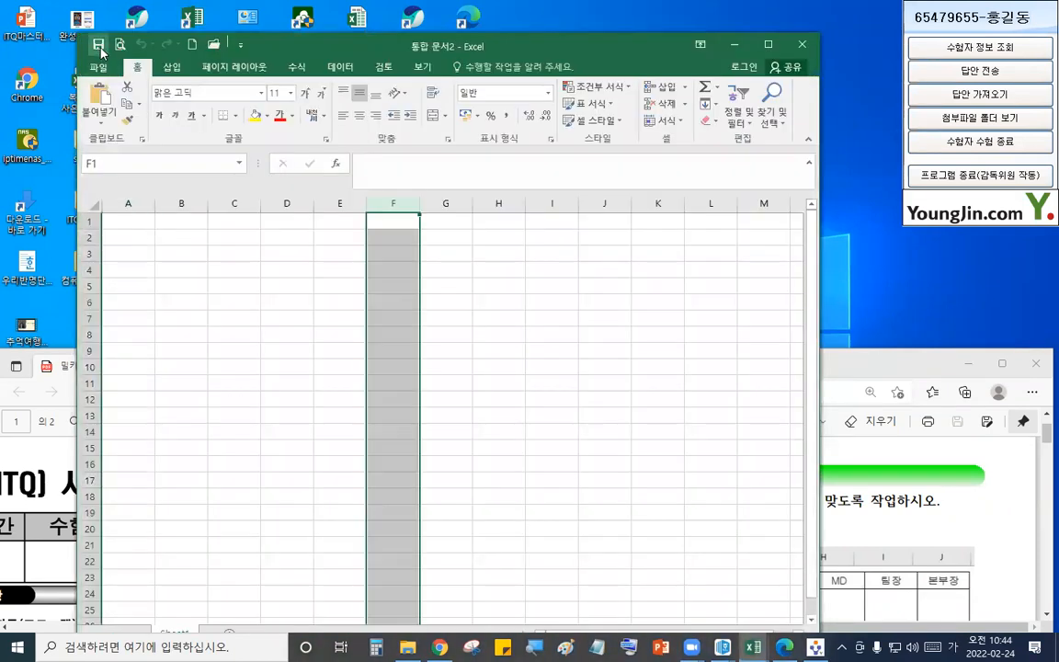
- Save the workbook in the ITQ documents folder, named with the examinee number and name
{"action": "left_click", "coordinate": [99, 46]}
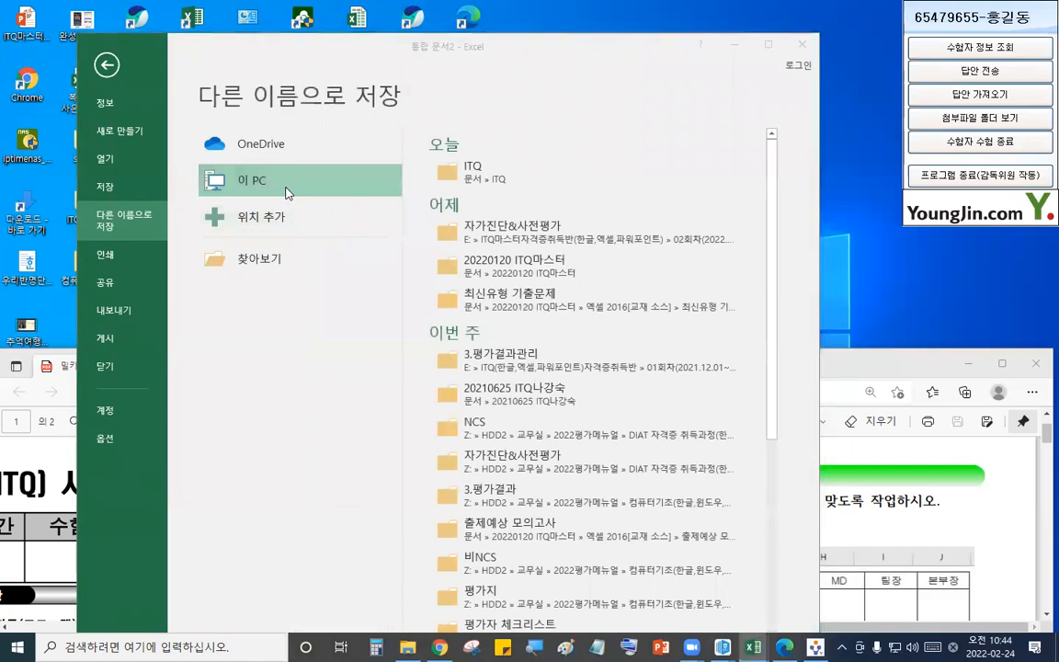
{"action": "double_click", "coordinate": [285, 193]}
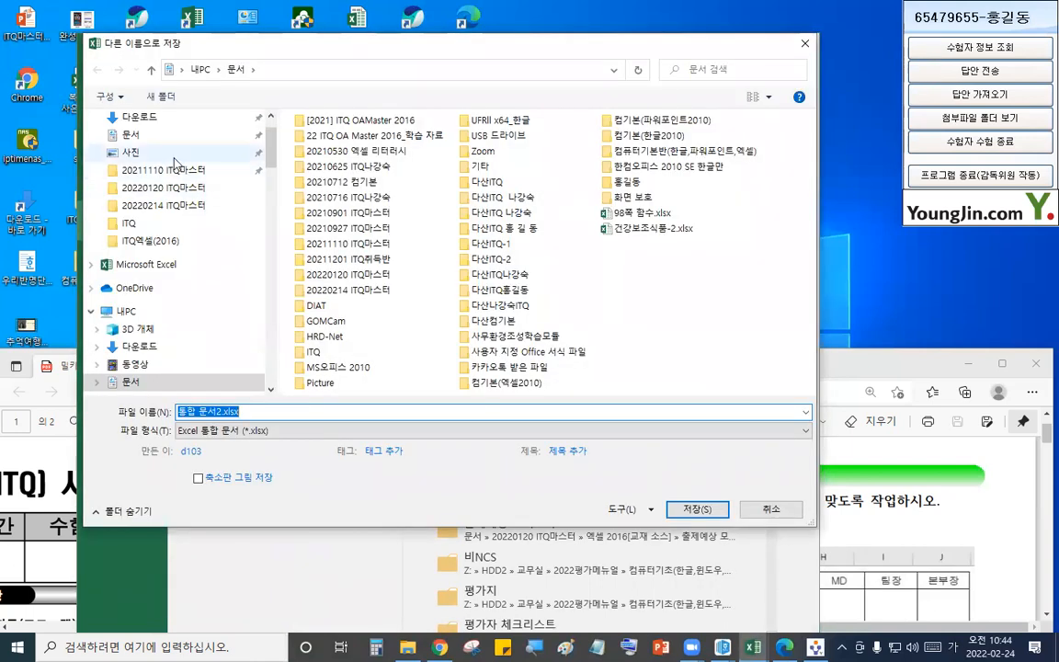
{"action": "double_click", "coordinate": [314, 352]}
{"action": "triple_click", "coordinate": [265, 413]}
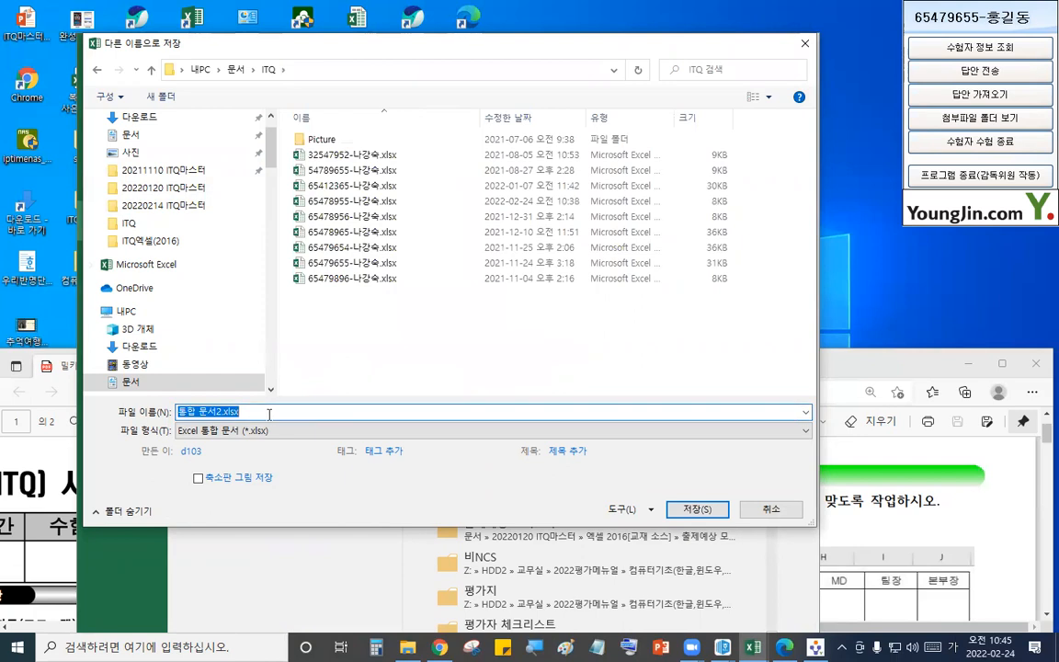
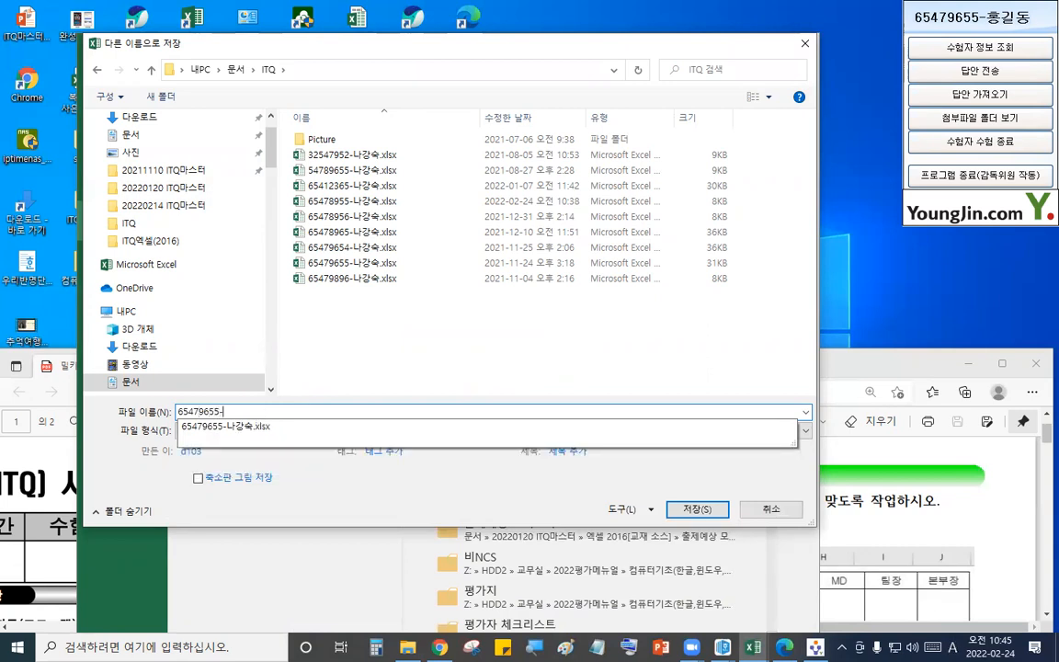
{"action": "type", "text": "sk"}
{"action": "key", "text": "BackSpace"}
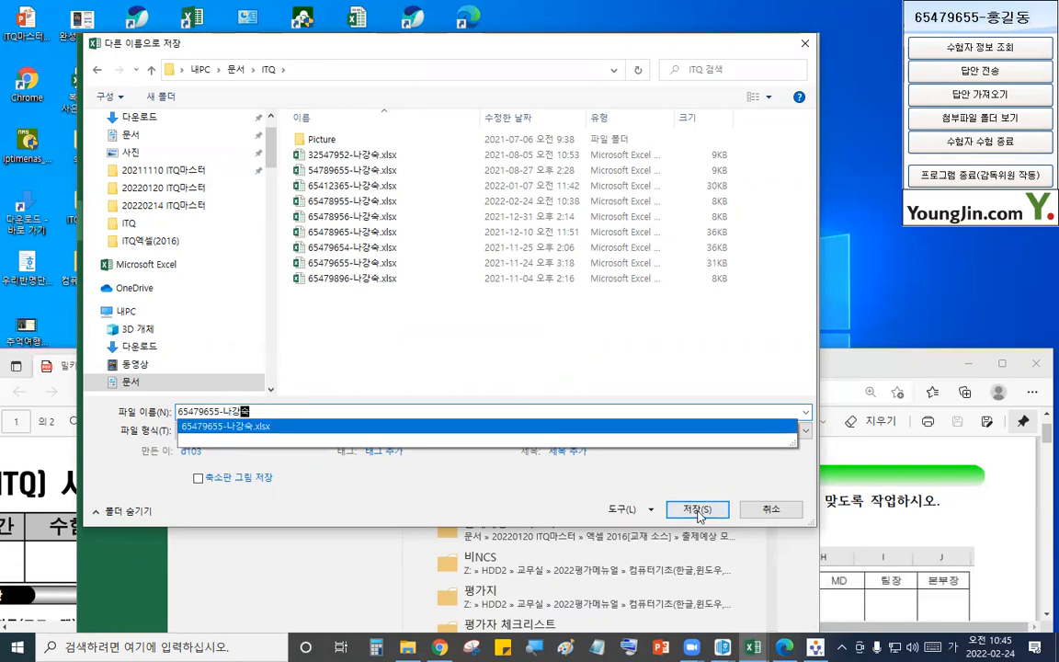
{"action": "key", "text": "Return"}
{"action": "left_click", "coordinate": [556, 326]}
{"action": "left_click", "coordinate": [556, 329]}
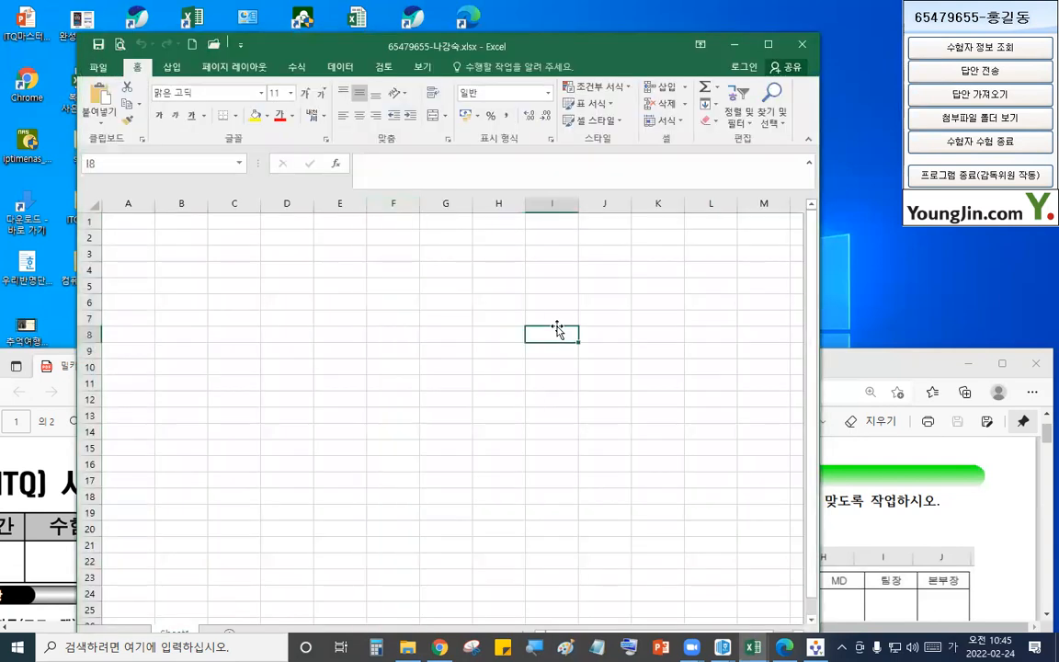
- Send the saved Excel workbook as an answer file through the exam program
{"action": "double_click", "coordinate": [415, 44]}
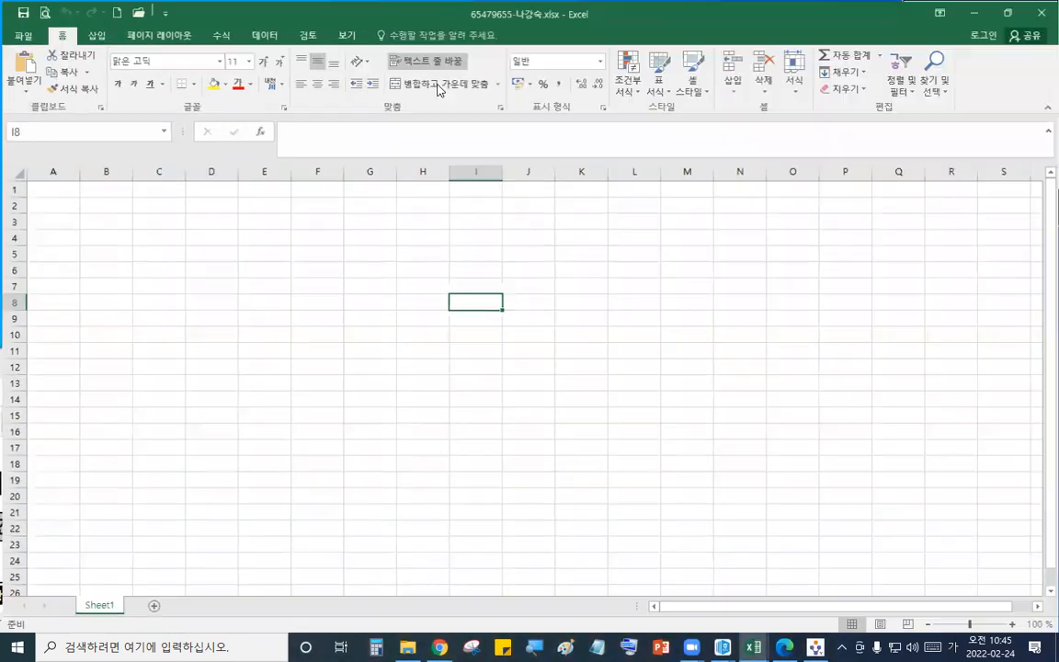
{"action": "left_click", "coordinate": [355, 298]}
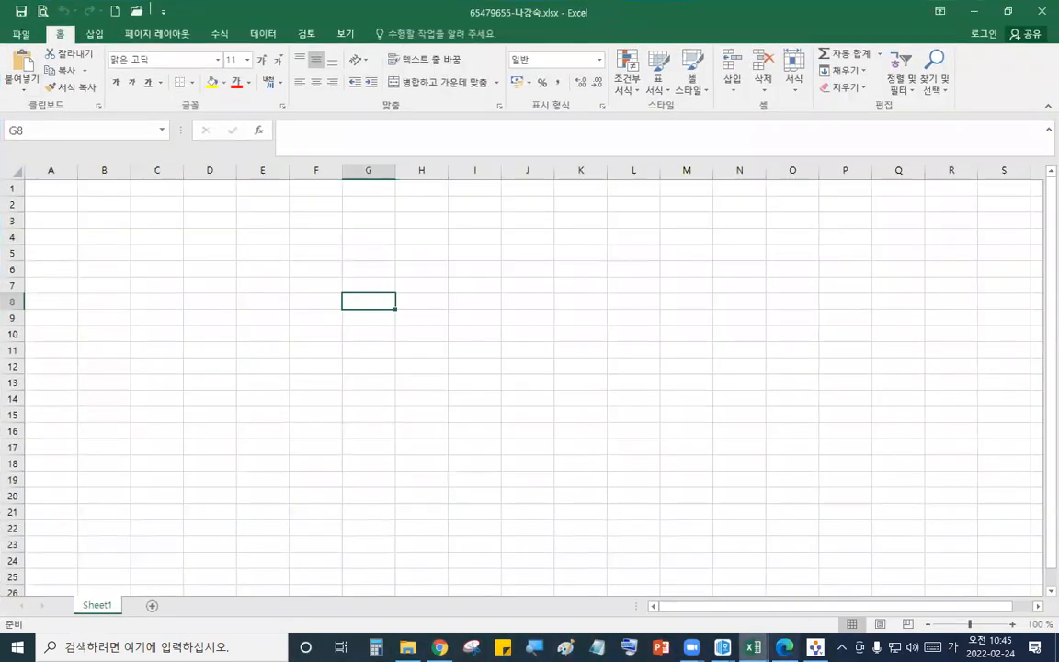
{"action": "left_click", "coordinate": [816, 648]}
{"action": "left_click", "coordinate": [959, 79]}
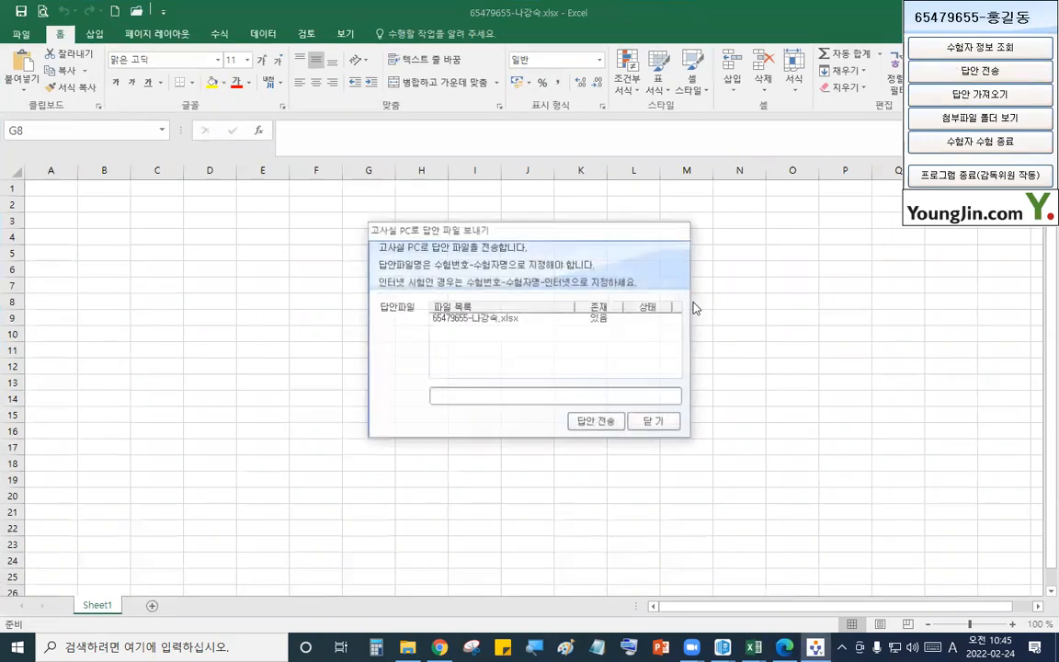
{"action": "left_click", "coordinate": [591, 384]}
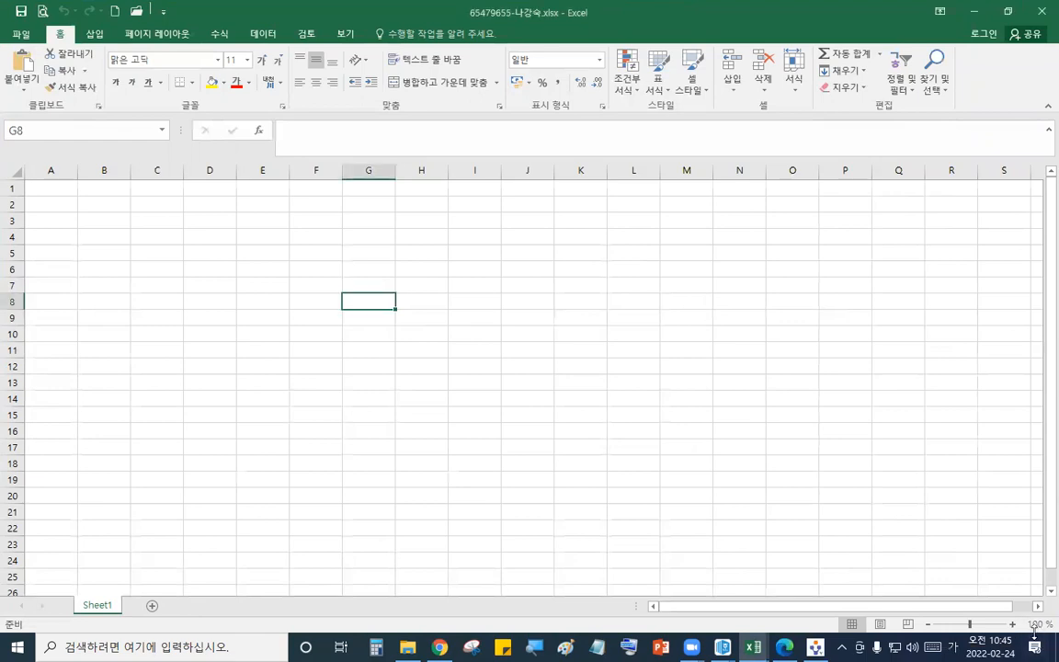
- Set column A's width to 1 on the first sheet, with Excel beside the question PDF
{"action": "double_click", "coordinate": [654, 17]}
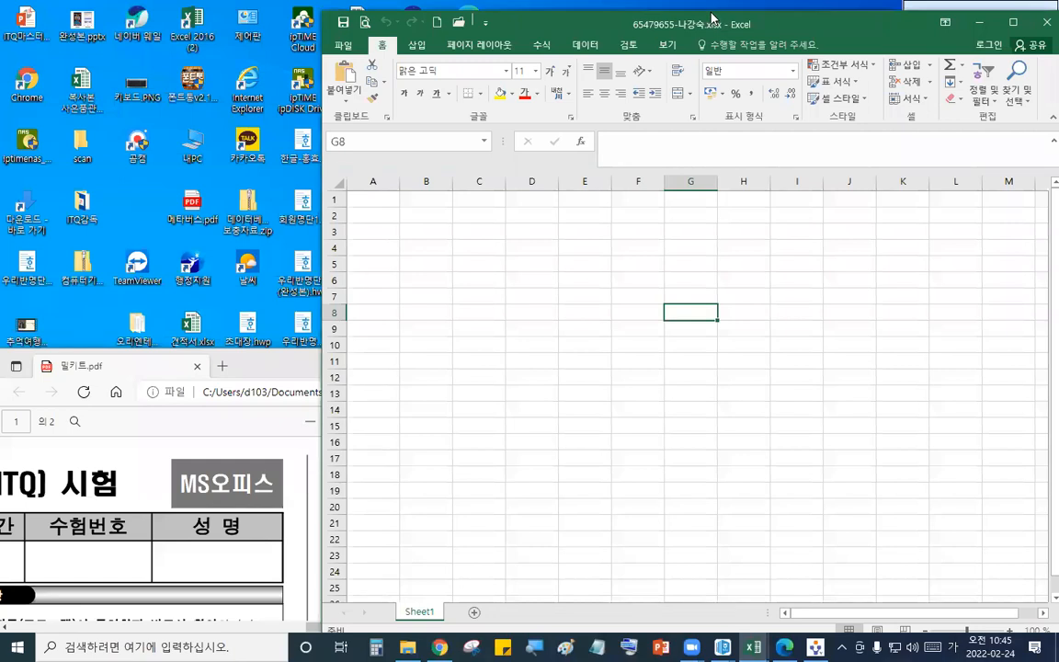
{"action": "left_click_drag", "start_coordinate": [712, 16], "coordinate": [362, 17]}
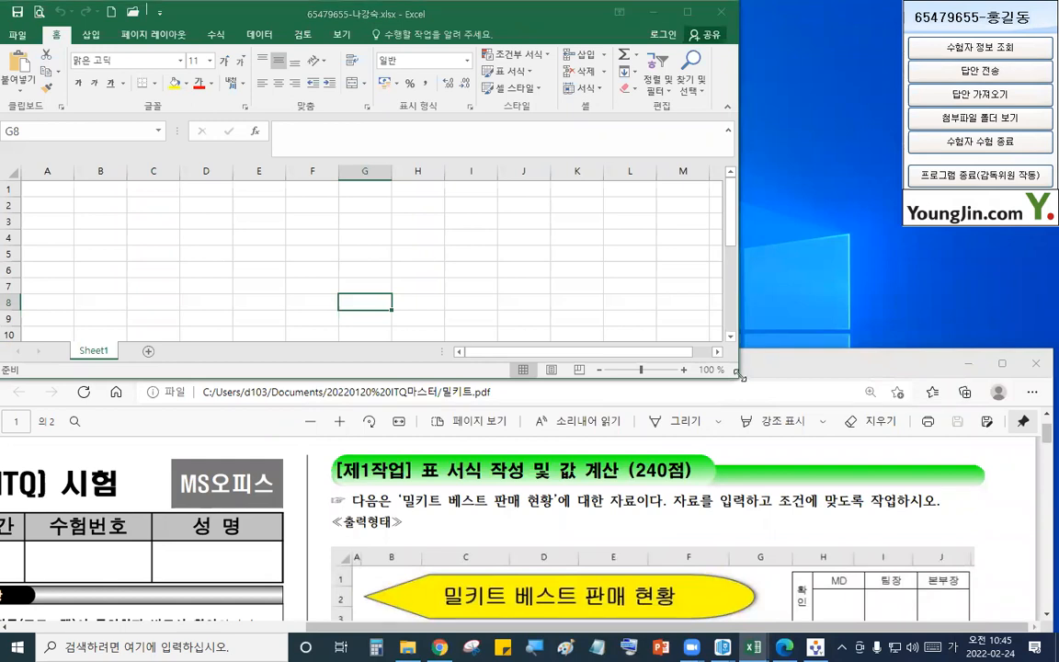
{"action": "left_click_drag", "start_coordinate": [741, 376], "coordinate": [1058, 398]}
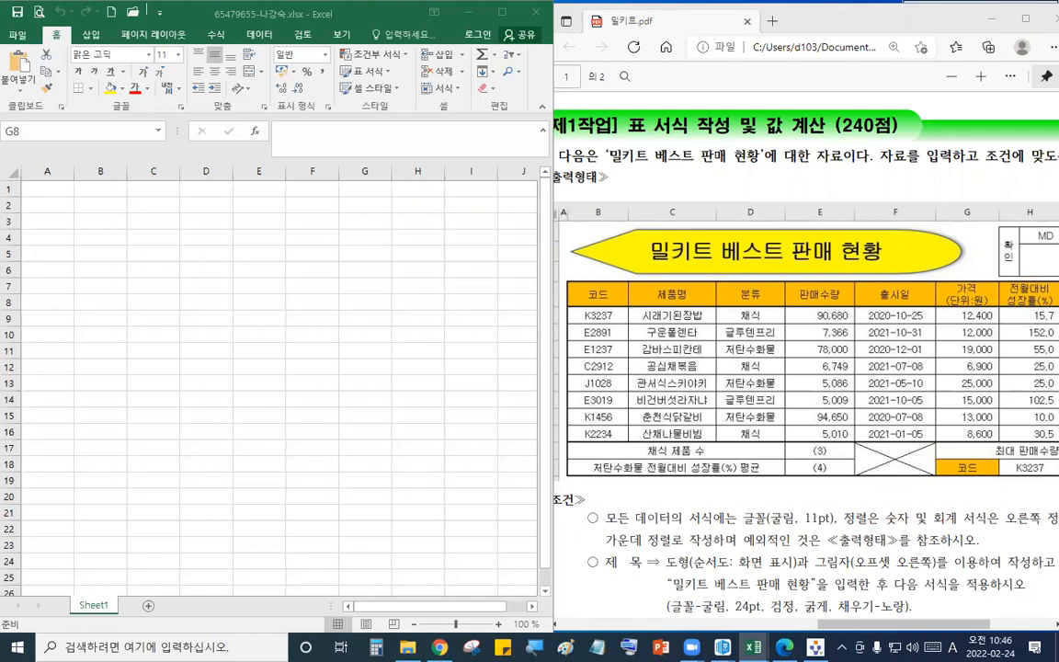
{"action": "left_click", "coordinate": [99, 213]}
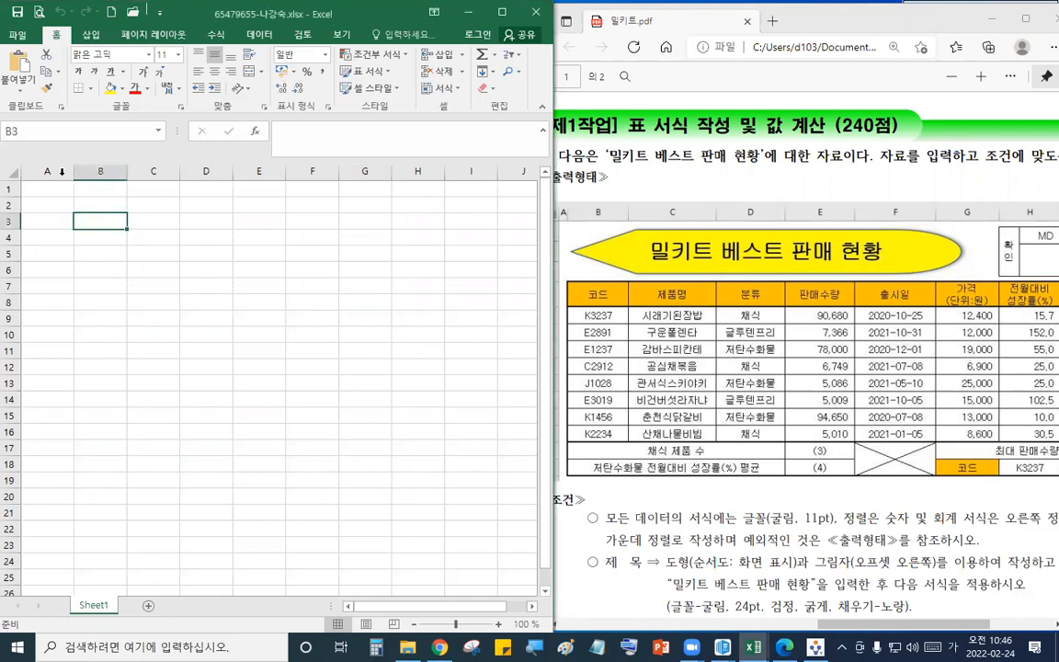
{"action": "right_click", "coordinate": [48, 172]}
{"action": "left_click", "coordinate": [106, 349]}
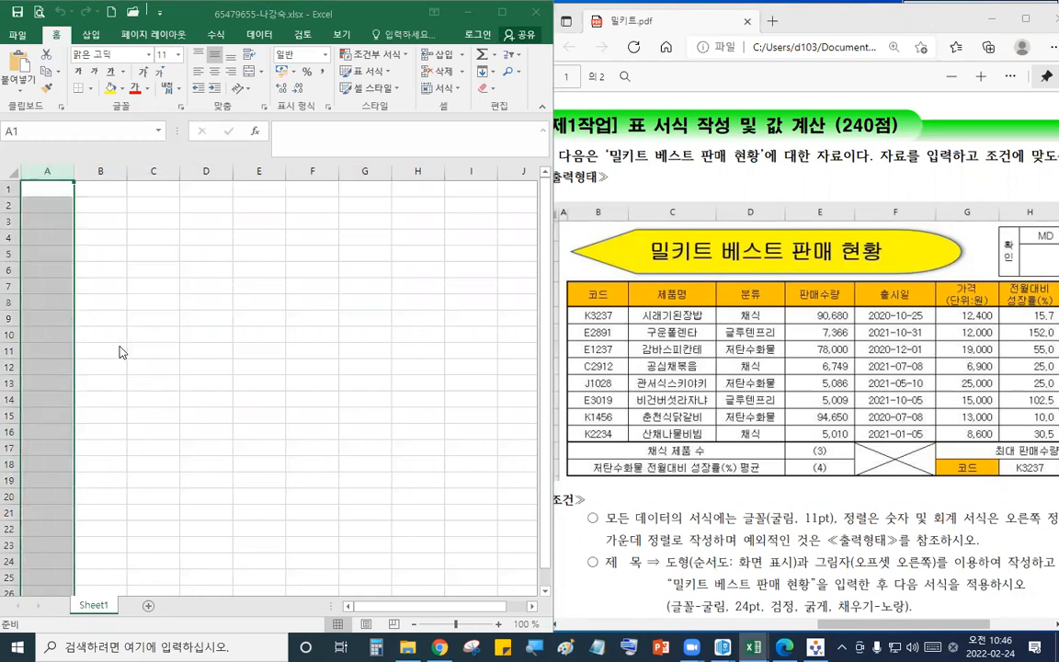
{"action": "type", "text": "1"}
{"action": "key", "text": "Return"}
- Set the font of all cells on the first sheet to 굴림
{"action": "left_click", "coordinate": [11, 171]}
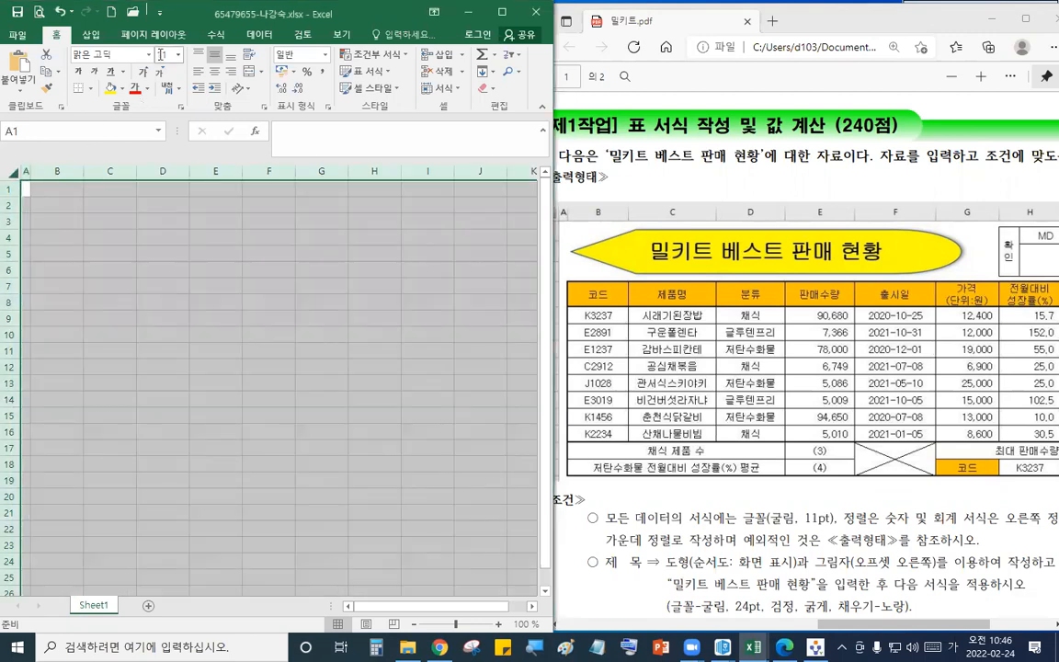
{"action": "left_click", "coordinate": [92, 52]}
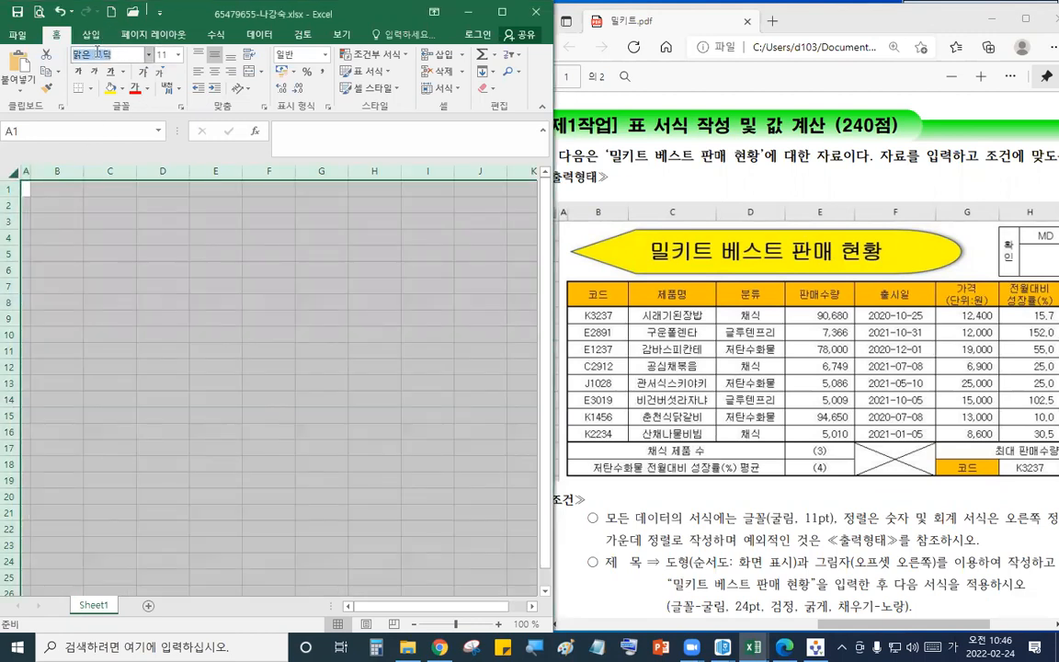
{"action": "type", "text": "ㄱ굴림"}
{"action": "key", "text": "Return"}
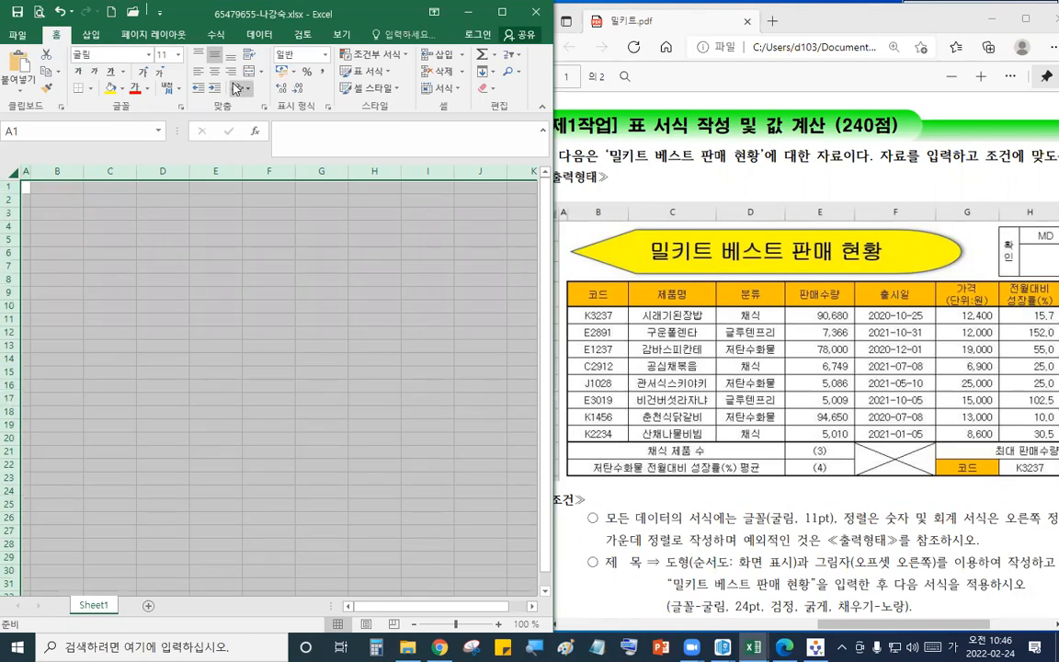
- Add a second sheet and set its column A width to 1
{"action": "left_click", "coordinate": [148, 605]}
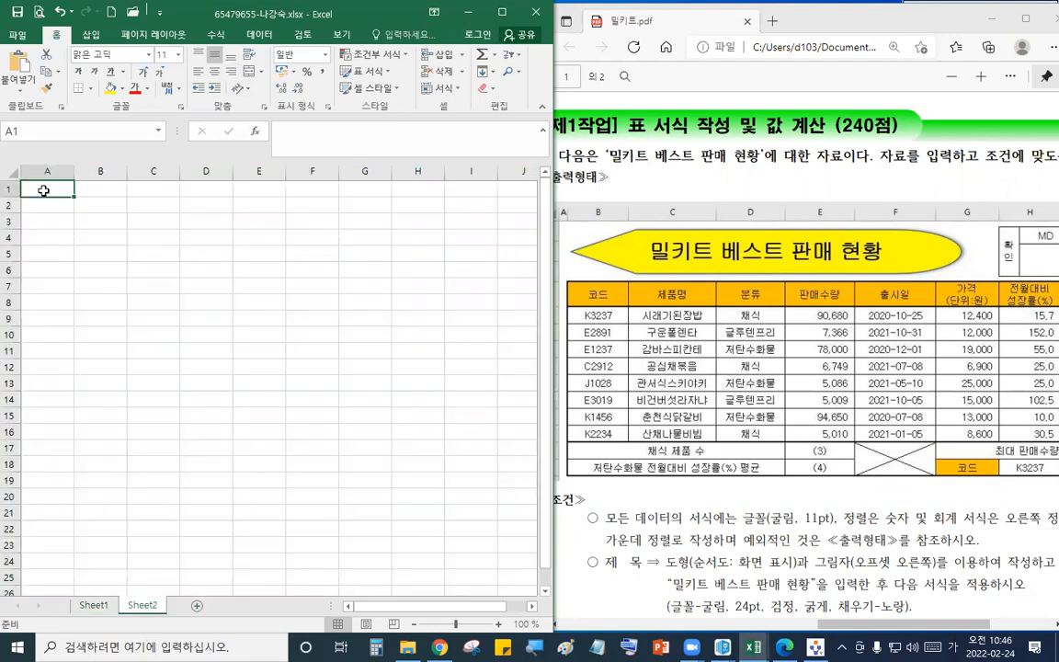
{"action": "right_click", "coordinate": [47, 171]}
{"action": "left_click", "coordinate": [99, 357]}
{"action": "type", "text": "1"}
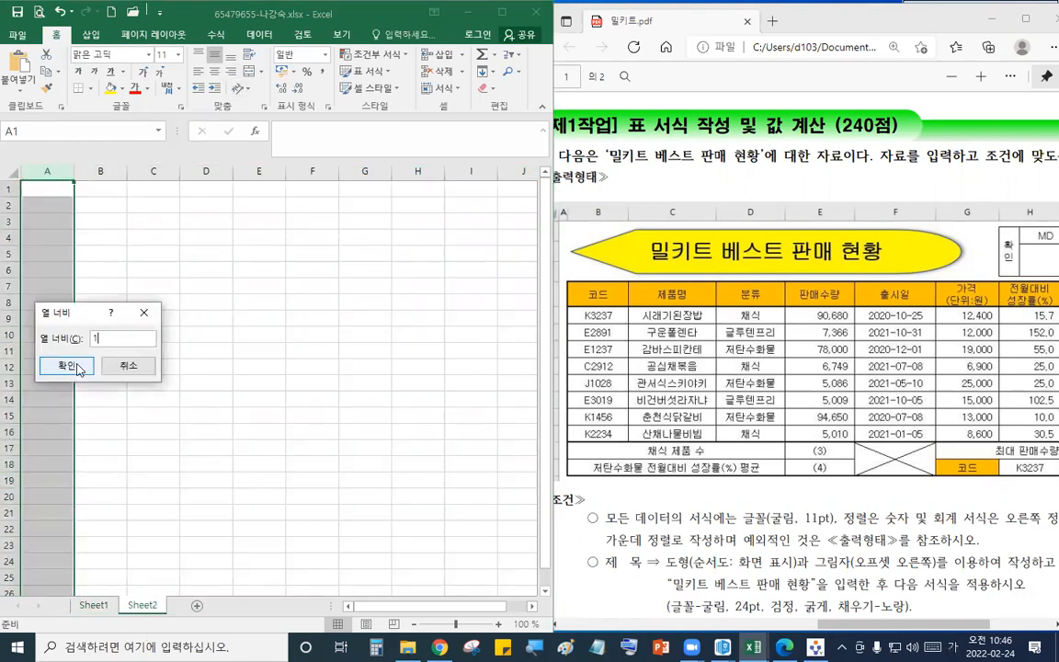
{"action": "left_click", "coordinate": [78, 365]}
- Set the font of all cells on the second sheet to 굴림
{"action": "key", "text": "ctrl+a"}
{"action": "left_click", "coordinate": [108, 57]}
{"action": "type", "text": "굴림"}
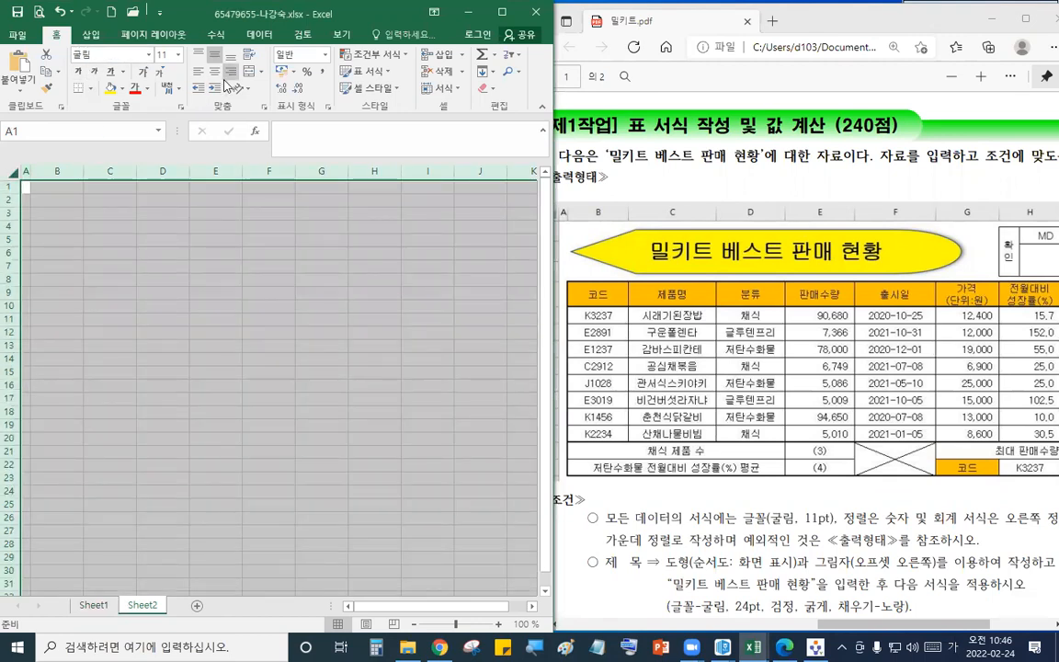
- Add a third sheet and set its column A width to 1
{"action": "left_click", "coordinate": [196, 606]}
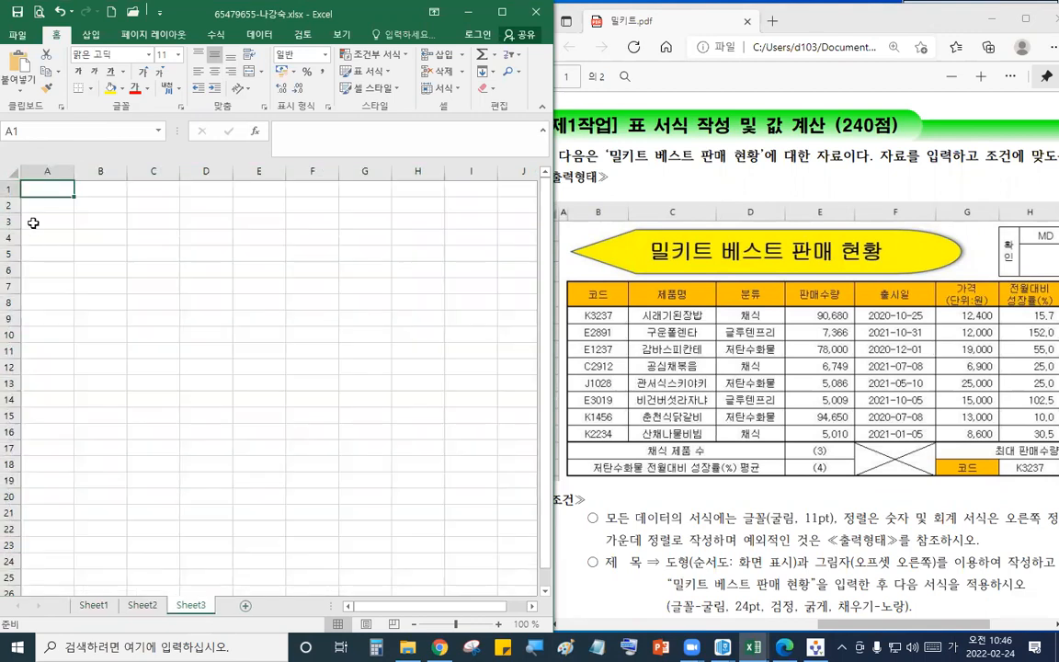
{"action": "right_click", "coordinate": [47, 172]}
{"action": "left_click", "coordinate": [99, 355]}
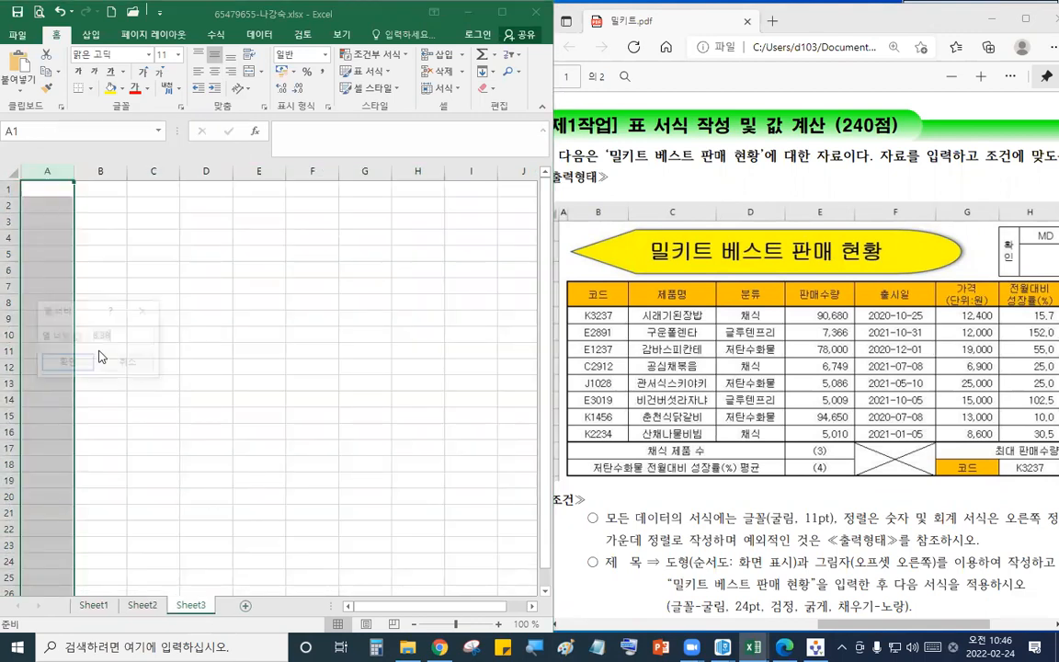
{"action": "type", "text": "1"}
{"action": "key", "text": "Return"}
- Set the font of all cells on the third sheet to 굴림
{"action": "left_click", "coordinate": [6, 174]}
{"action": "left_click", "coordinate": [111, 55]}
{"action": "type", "text": "ㄱ"}
{"action": "type", "text": "림"}
{"action": "key", "text": "Return"}
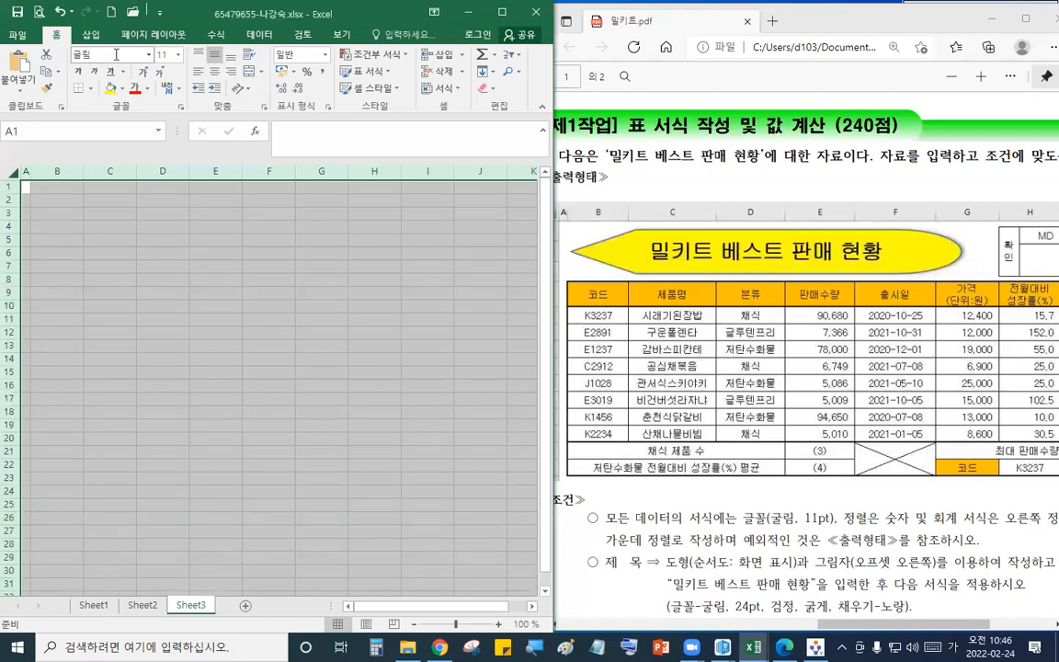
- Rename the three sheet tabs to 제1작업, 제2작업 and 제3작업
{"action": "left_click", "coordinate": [92, 605]}
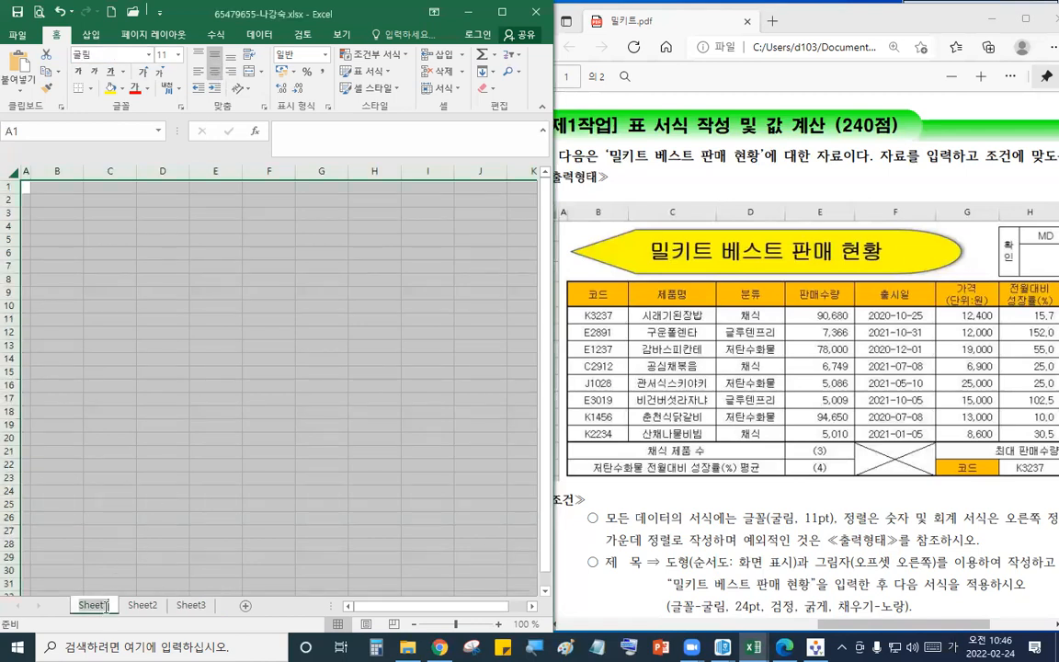
{"action": "double_click", "coordinate": [93, 605]}
{"action": "type", "text": "제"}
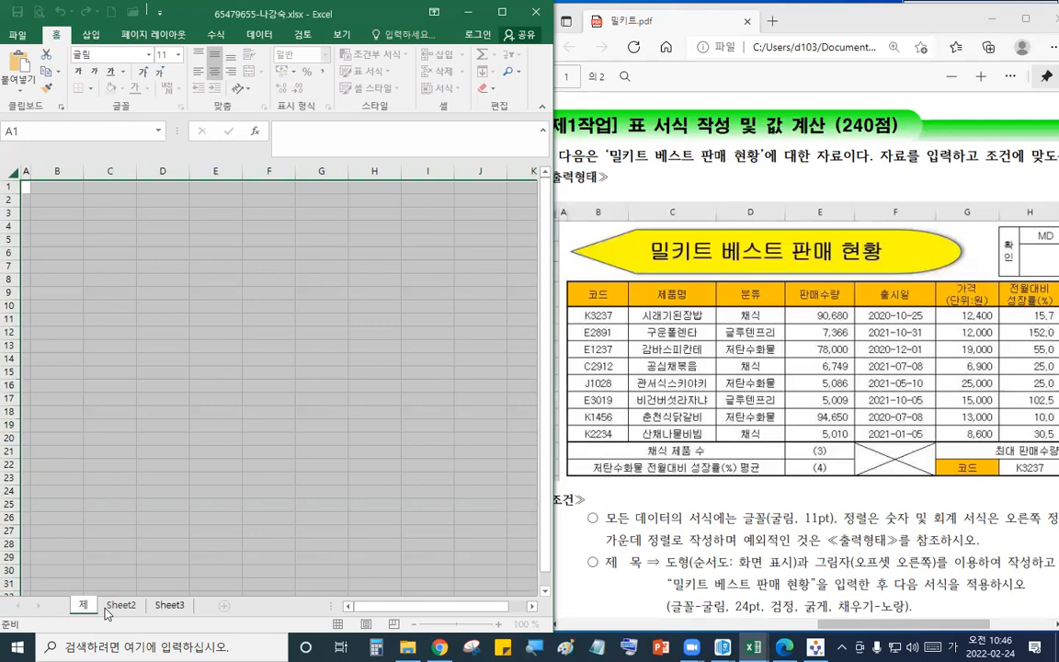
{"action": "type", "text": "1작"}
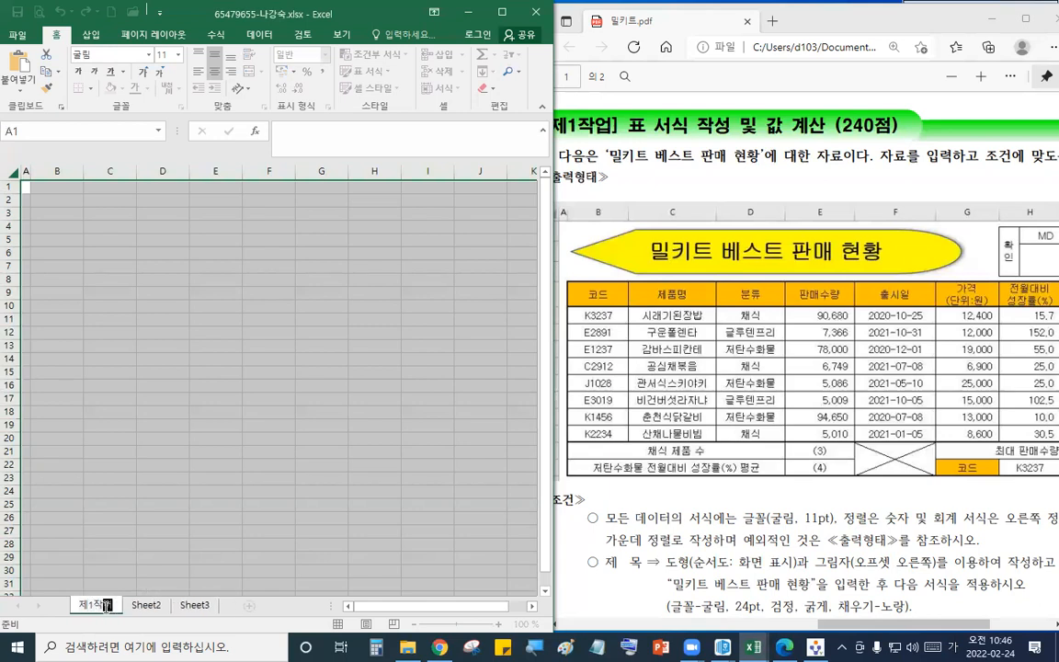
{"action": "type", "text": "업"}
{"action": "double_click", "coordinate": [147, 605]}
{"action": "type", "text": "제2작"}
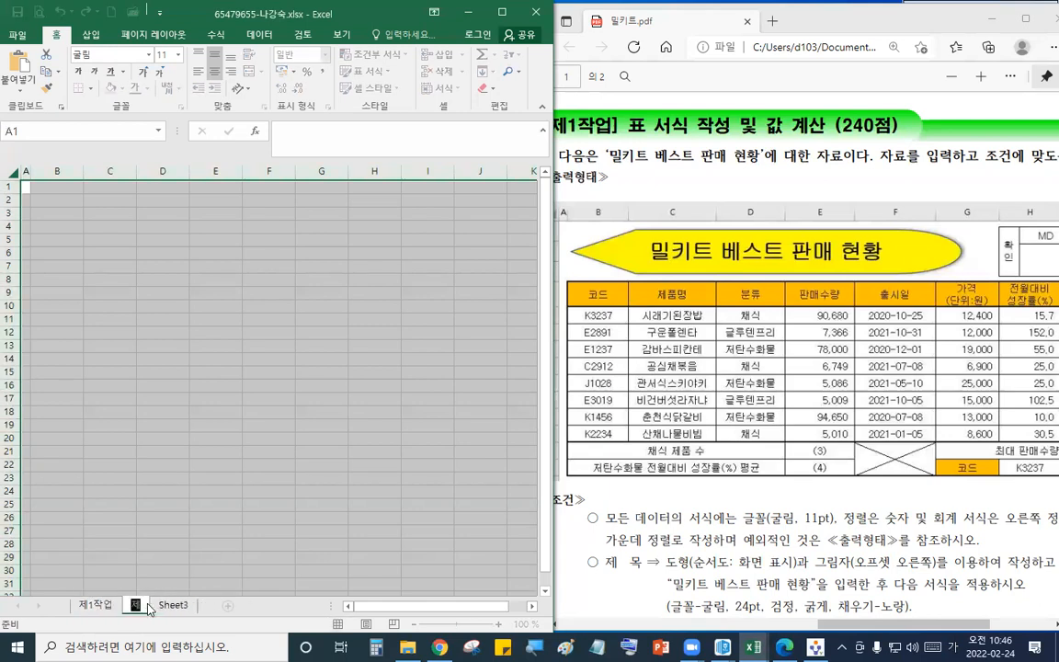
{"action": "double_click", "coordinate": [190, 607]}
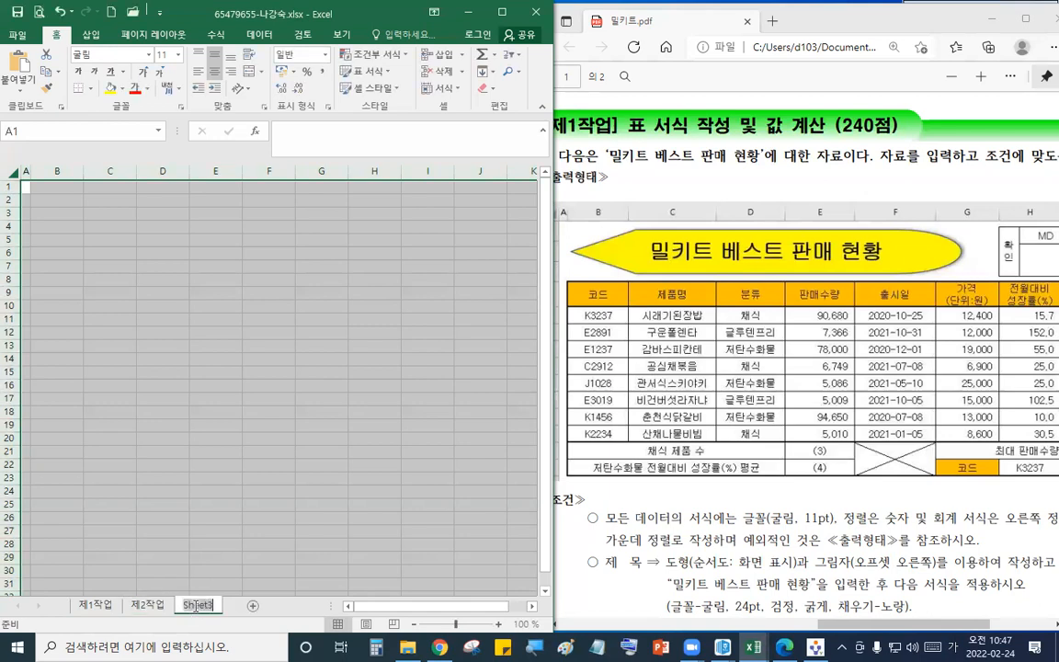
{"action": "type", "text": "ㅈ"}
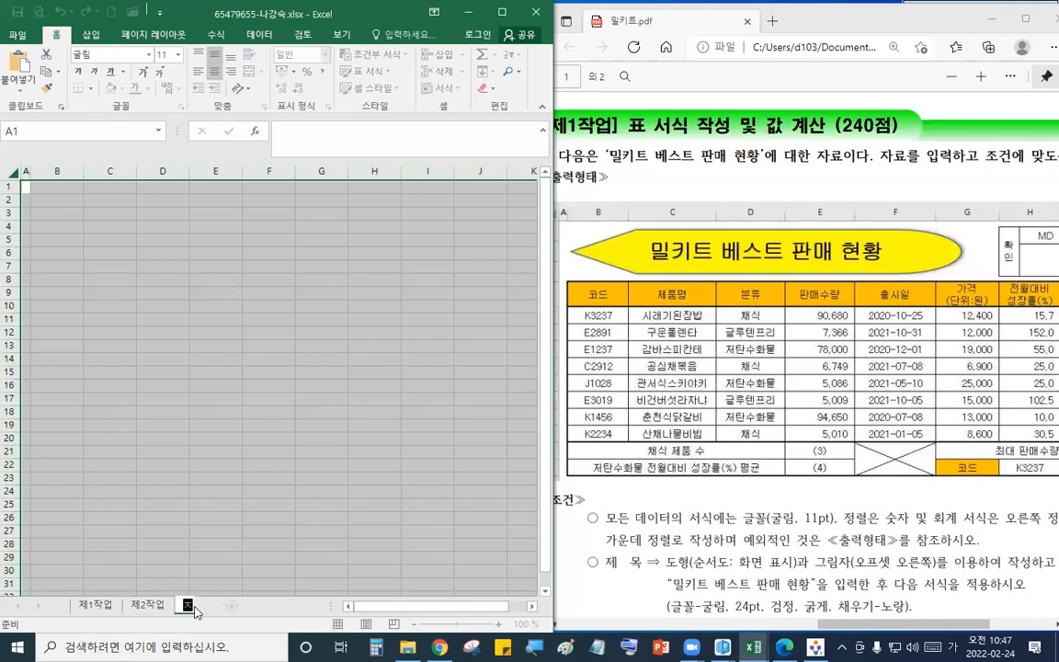
{"action": "type", "text": "3작어"}
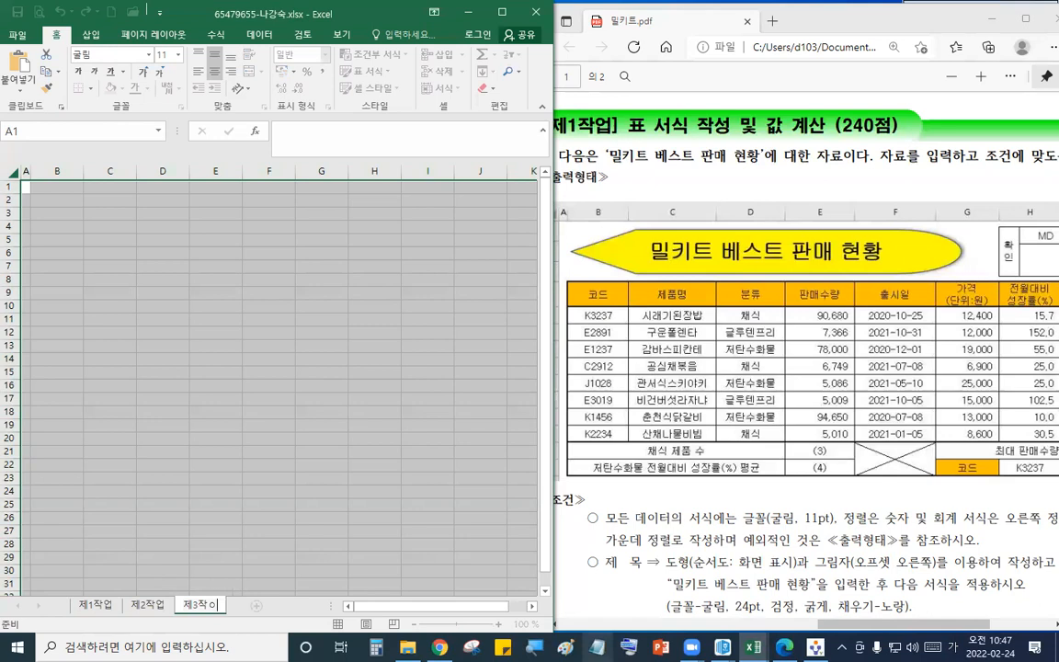
{"action": "type", "text": "ㅂ"}
{"action": "key", "text": "Return"}
- On 제1작업, give B4:J14 all borders with a thick outline, and a thick box around rows B5:J12
{"action": "double_click", "coordinate": [95, 605]}
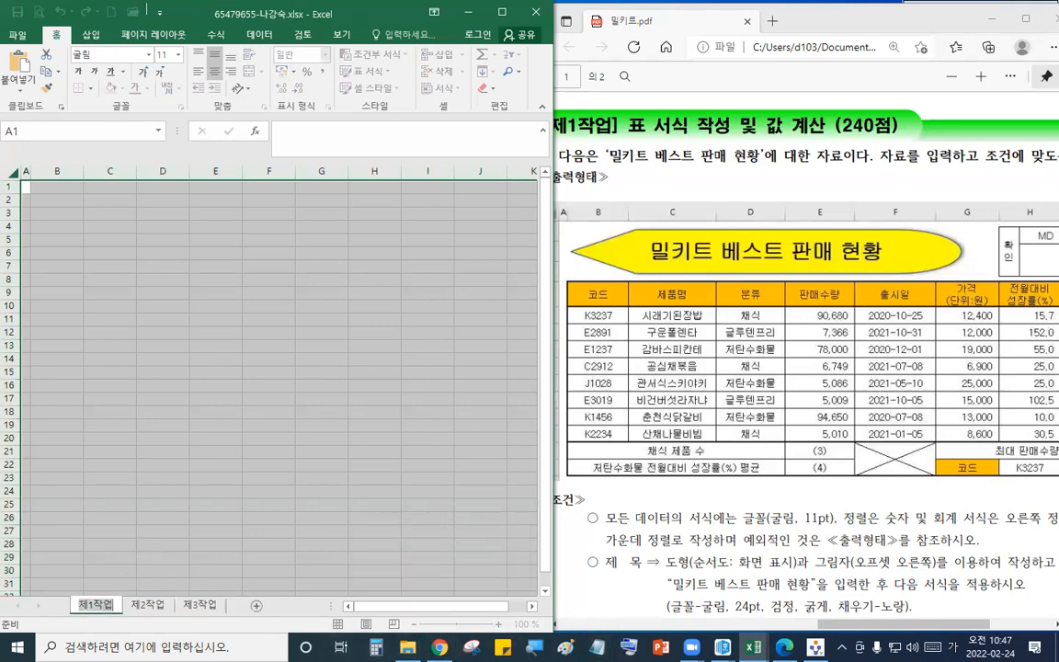
{"action": "left_click", "coordinate": [263, 387]}
{"action": "left_click", "coordinate": [155, 332]}
{"action": "left_click_drag", "start_coordinate": [57, 228], "coordinate": [469, 360]}
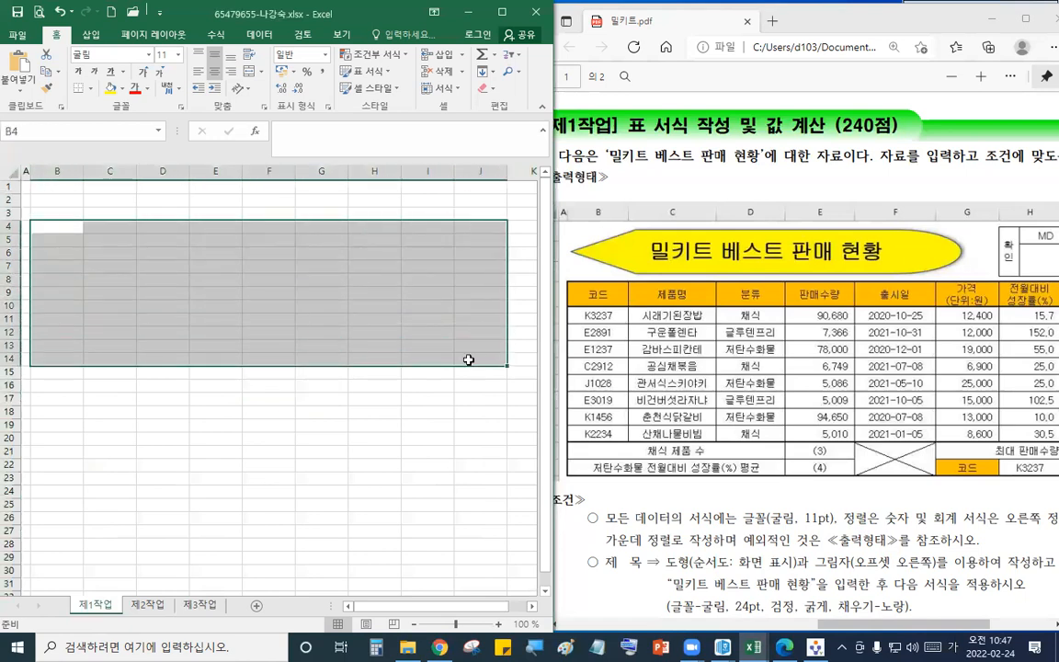
{"action": "left_click", "coordinate": [90, 88]}
{"action": "left_click", "coordinate": [117, 195]}
{"action": "left_click", "coordinate": [90, 88]}
{"action": "left_click", "coordinate": [118, 226]}
{"action": "left_click_drag", "start_coordinate": [71, 244], "coordinate": [479, 332]}
{"action": "left_click", "coordinate": [79, 88]}
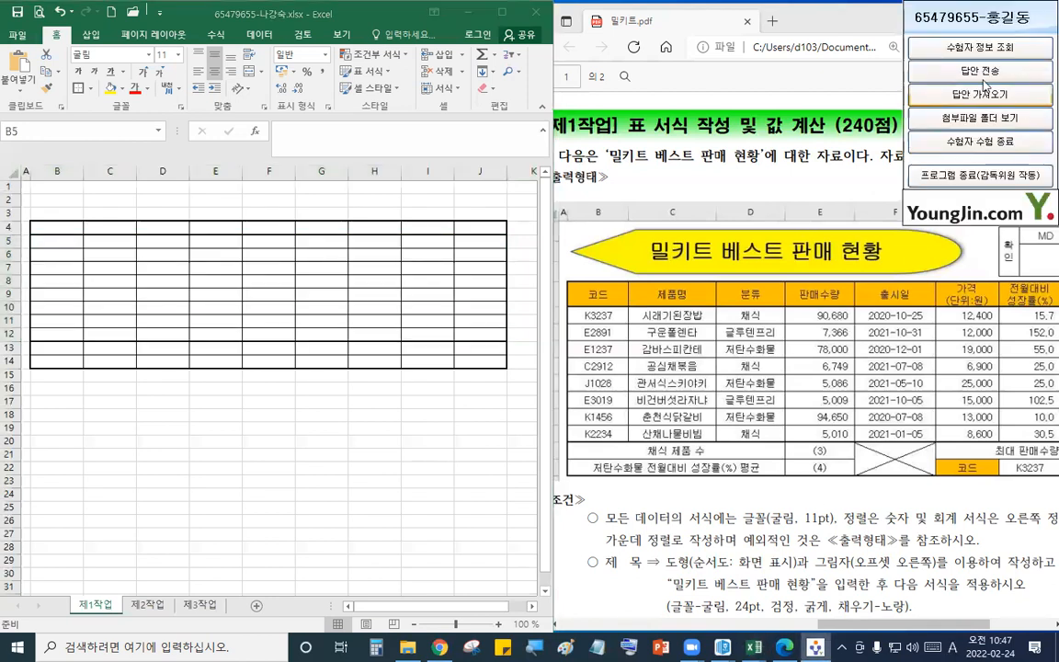
- Send the answer file to the supervisor PC
{"action": "left_click", "coordinate": [981, 70]}
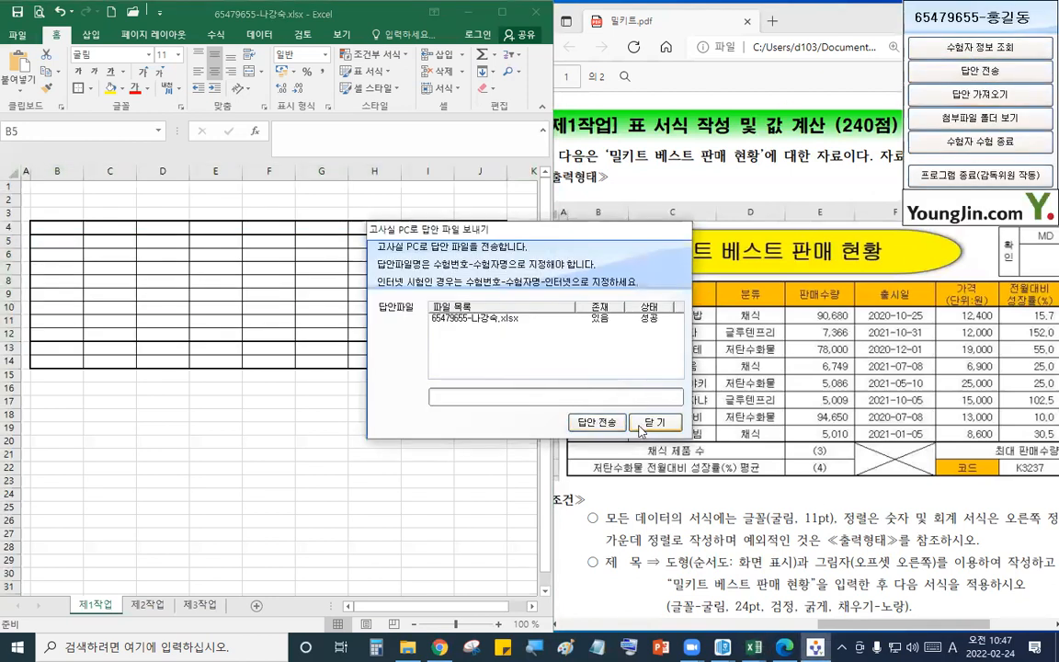
{"action": "left_click", "coordinate": [597, 422]}
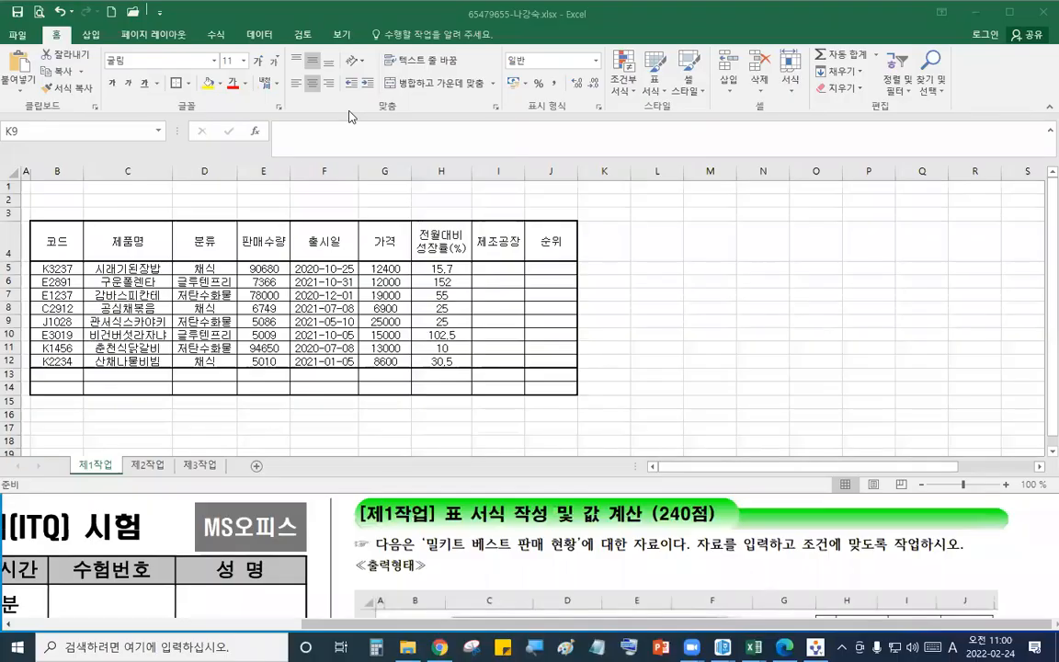
- Examine the output table's data rows and summary rows in the question PDF
{"action": "left_click", "coordinate": [505, 553]}
{"action": "scroll", "coordinate": [510, 557], "scroll_direction": "down", "scroll_amount": 5}
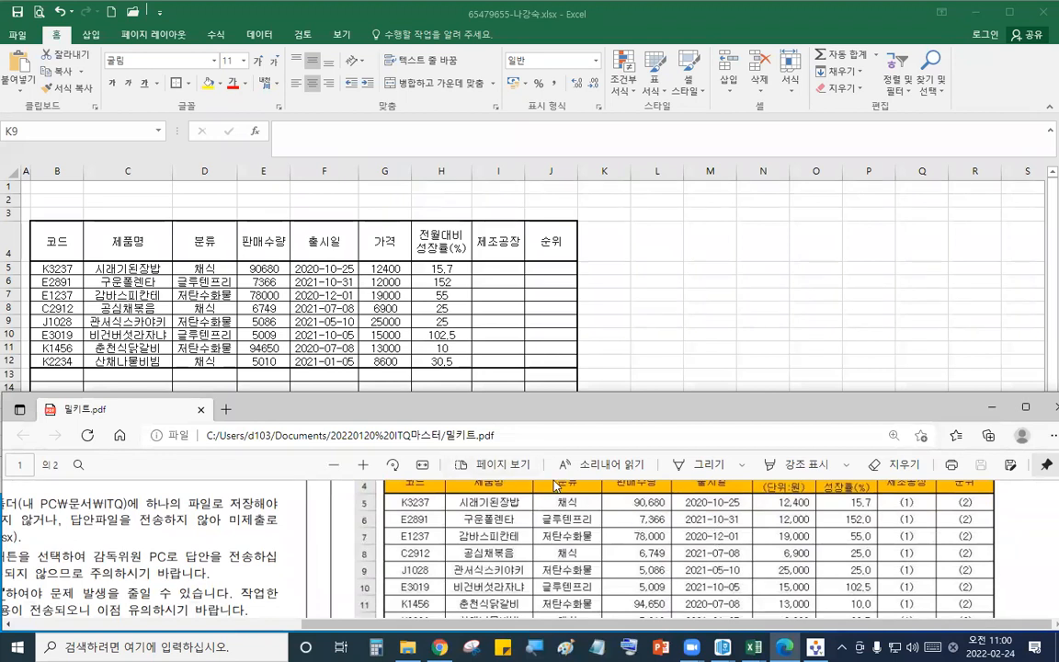
{"action": "scroll", "coordinate": [556, 485], "scroll_direction": "up", "scroll_amount": 3}
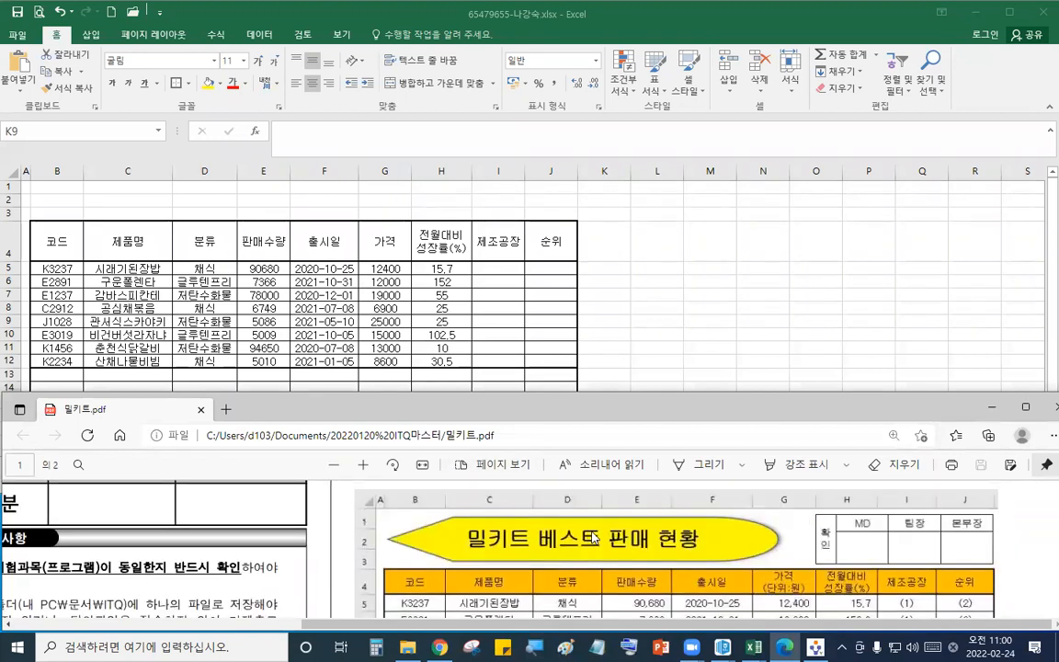
{"action": "scroll", "coordinate": [594, 536], "scroll_direction": "down", "scroll_amount": 1}
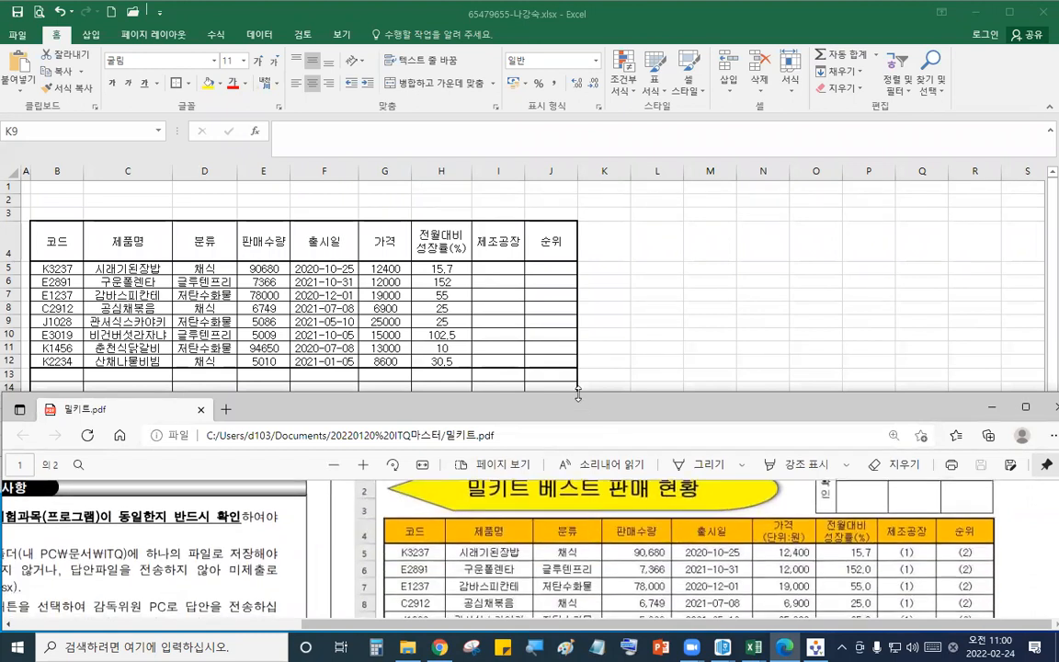
{"action": "left_click_drag", "start_coordinate": [579, 394], "coordinate": [579, 371]}
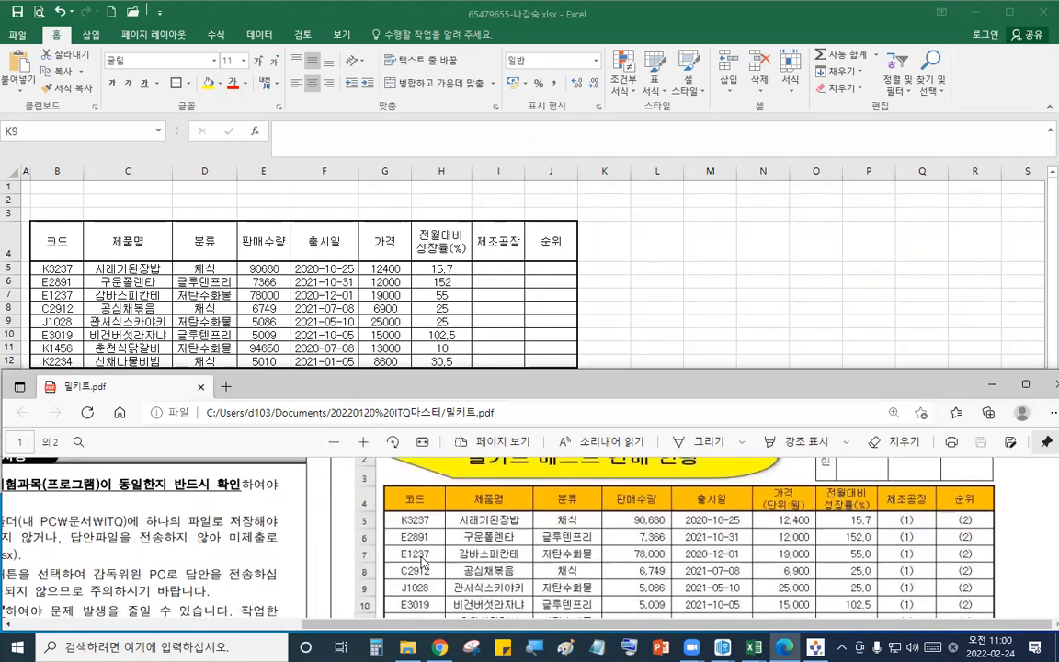
{"action": "scroll", "coordinate": [423, 563], "scroll_direction": "down", "scroll_amount": 1}
{"action": "scroll", "coordinate": [422, 563], "scroll_direction": "down", "scroll_amount": 1}
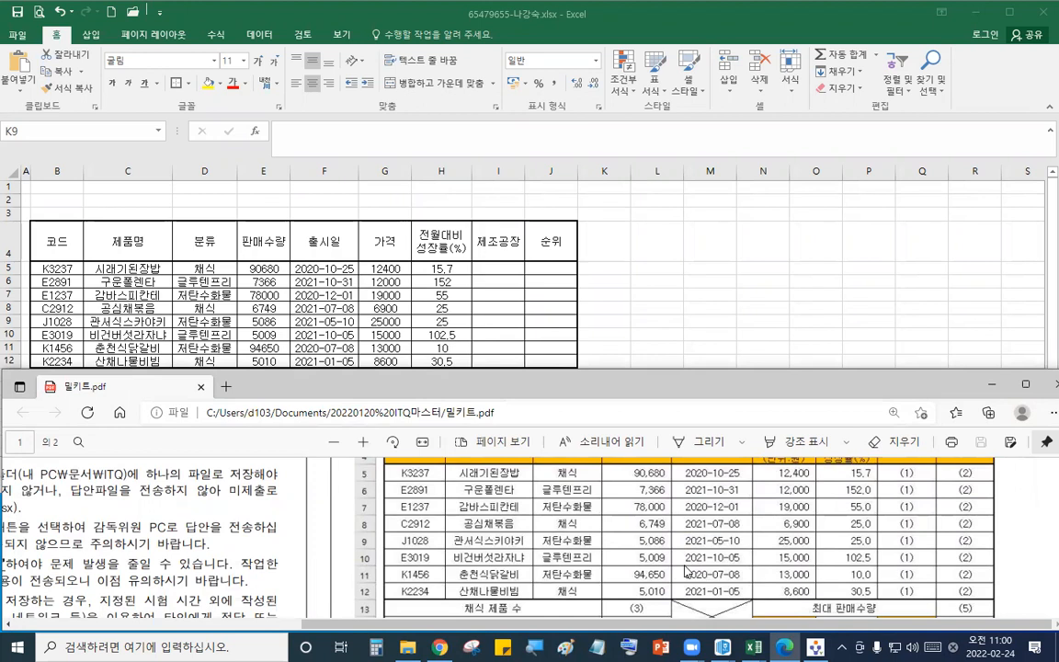
{"action": "scroll", "coordinate": [685, 572], "scroll_direction": "up", "scroll_amount": 1}
- Apply comma style to the 판매수량 column and to the 가격 and 전월대비 성장률 columns
{"action": "left_click_drag", "start_coordinate": [264, 268], "coordinate": [265, 362]}
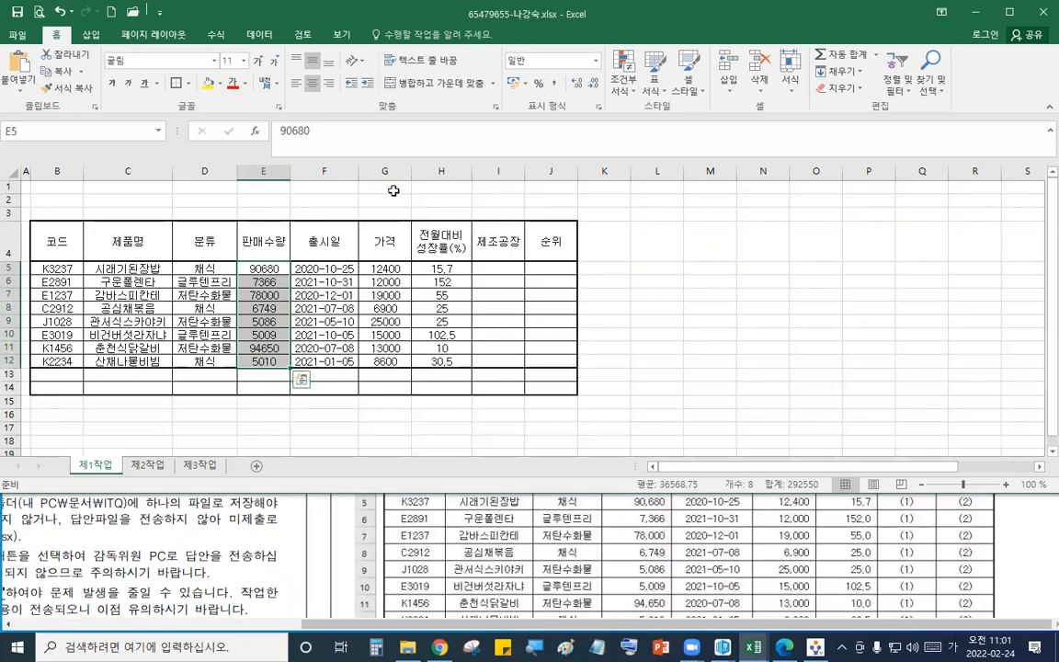
{"action": "left_click", "coordinate": [555, 83]}
{"action": "left_click_drag", "start_coordinate": [385, 268], "coordinate": [443, 362]}
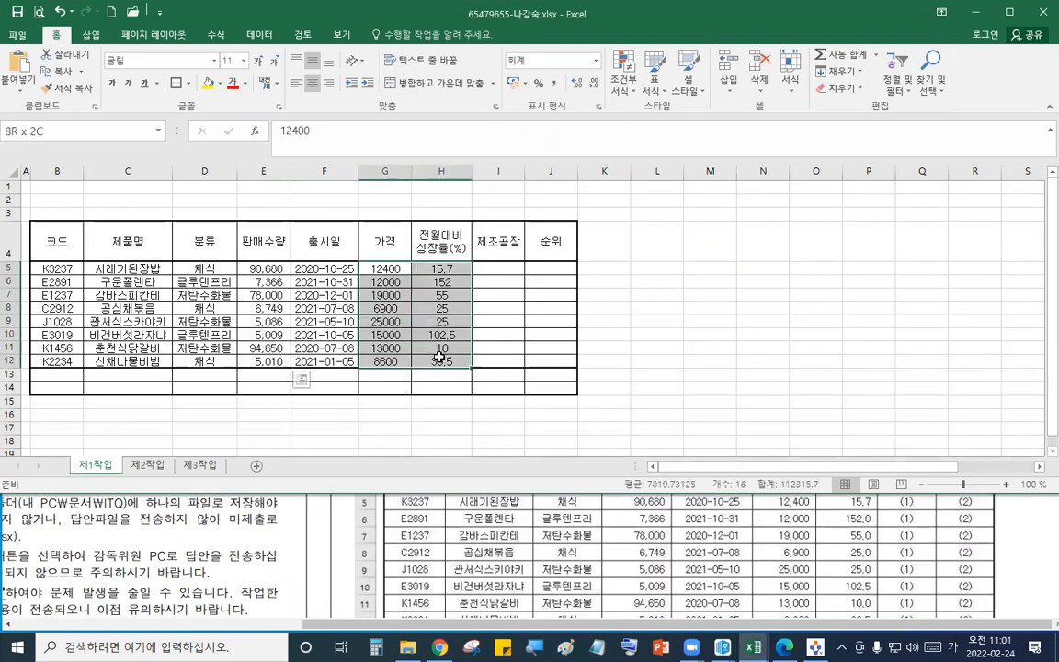
{"action": "left_click", "coordinate": [561, 83]}
- Show the 전월대비 성장률 values with one decimal place
{"action": "left_click", "coordinate": [458, 272]}
{"action": "left_click_drag", "start_coordinate": [458, 272], "coordinate": [441, 361]}
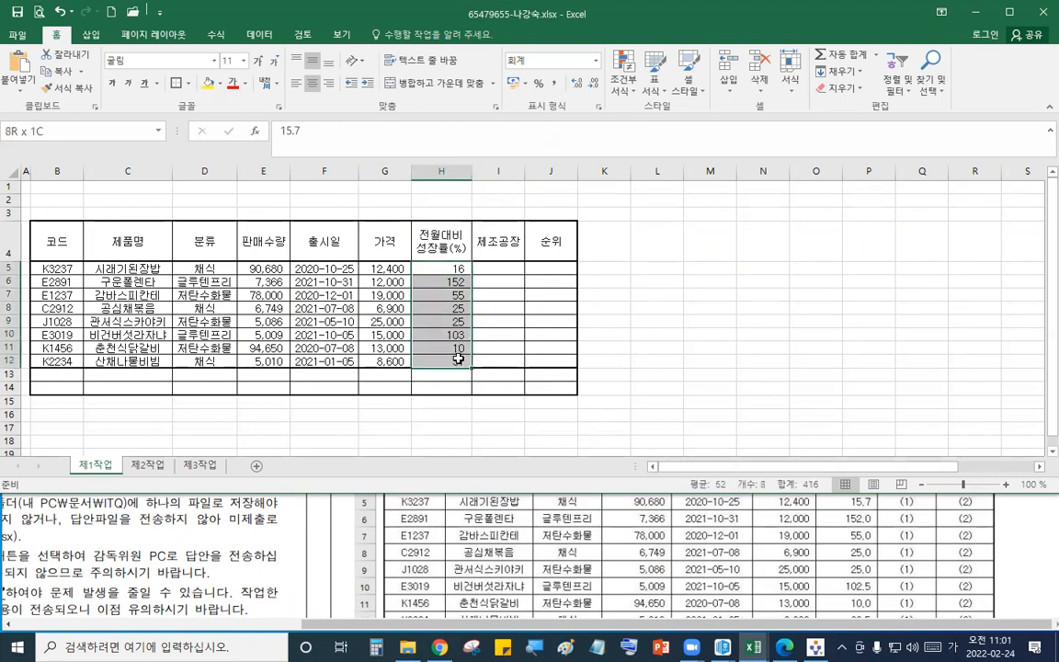
{"action": "left_click", "coordinate": [579, 84]}
- Merge and center B13:D13, B14:D14 and G13:I13
{"action": "left_click_drag", "start_coordinate": [74, 374], "coordinate": [198, 377]}
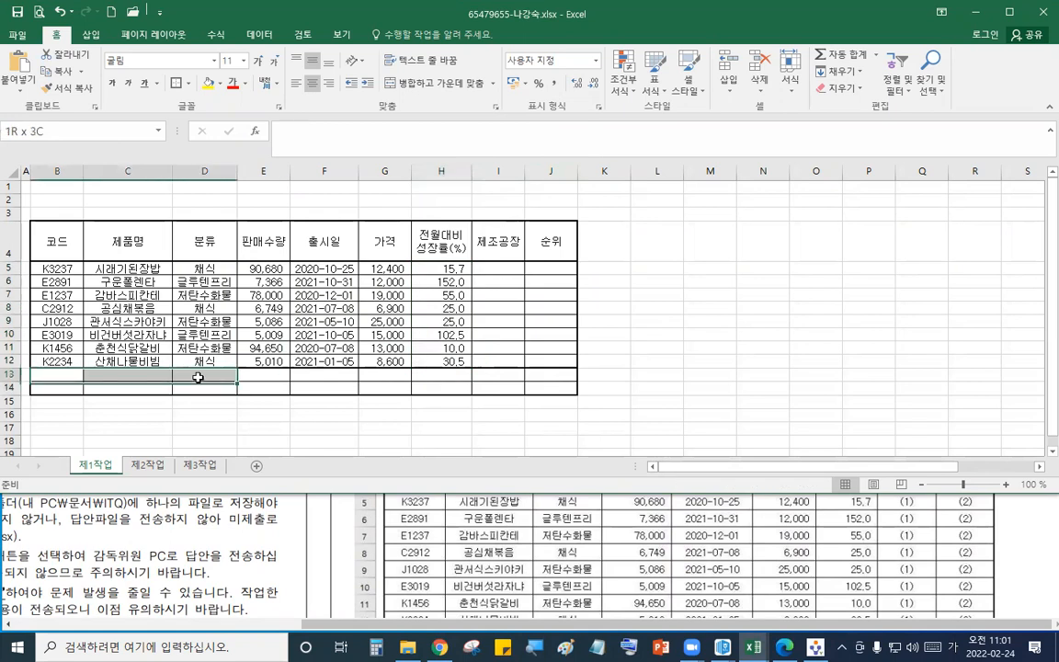
{"action": "left_click", "coordinate": [411, 85]}
{"action": "left_click_drag", "start_coordinate": [61, 389], "coordinate": [204, 388]}
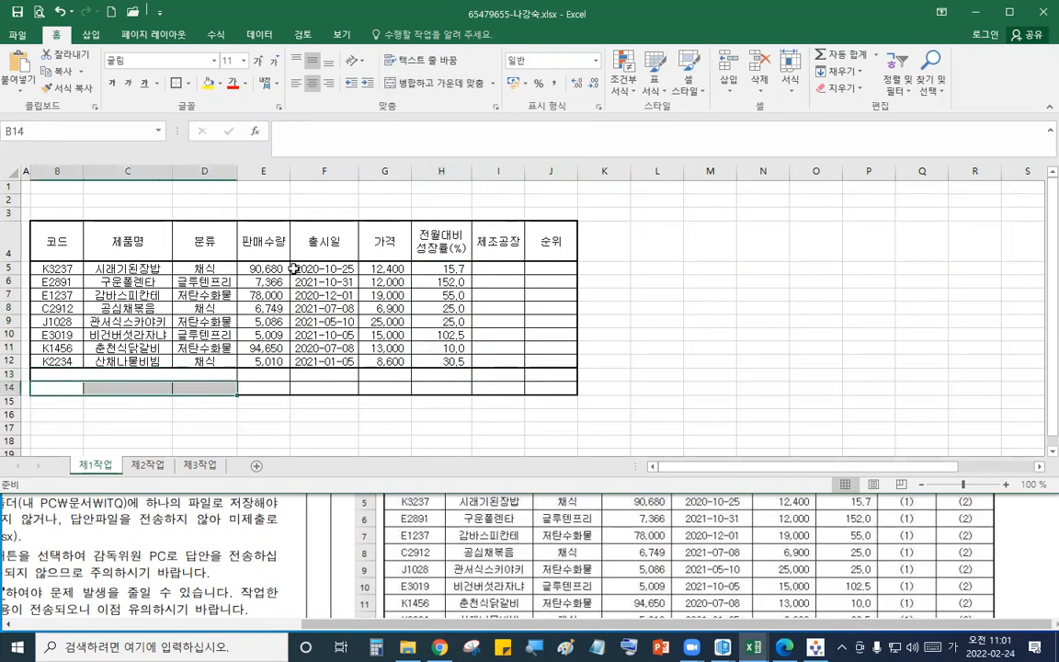
{"action": "left_click", "coordinate": [422, 84]}
{"action": "left_click", "coordinate": [374, 372]}
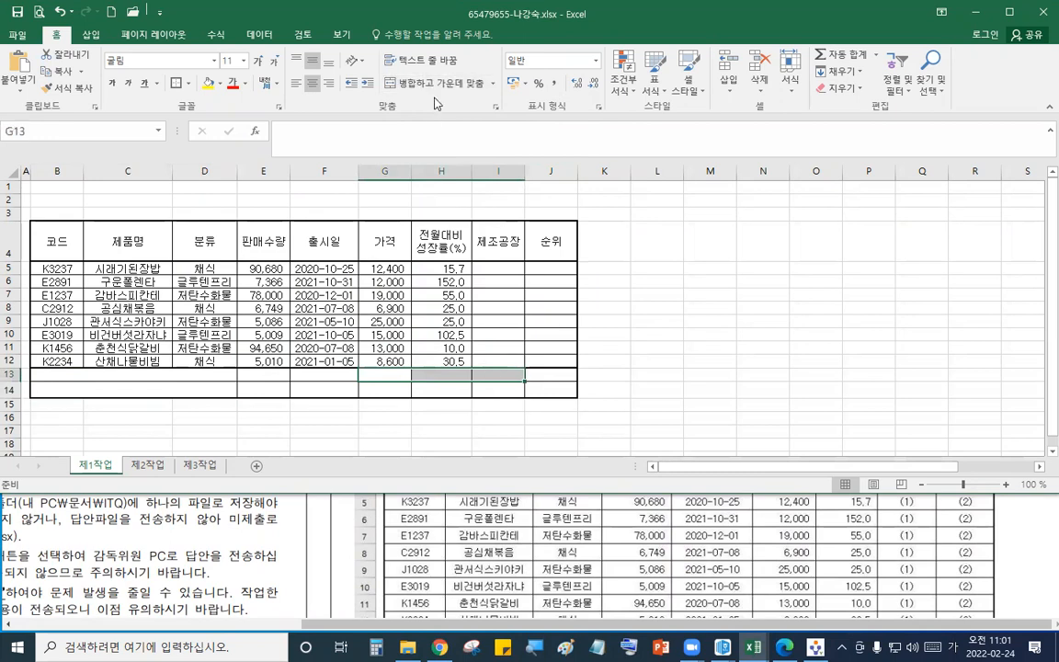
- Enter the labels 채식 제품 수 in B13 and 저탄수화물 전월대비 성장률(%) 평균 in B14
{"action": "left_click", "coordinate": [565, 547]}
{"action": "scroll", "coordinate": [565, 547], "scroll_direction": "down", "scroll_amount": 2}
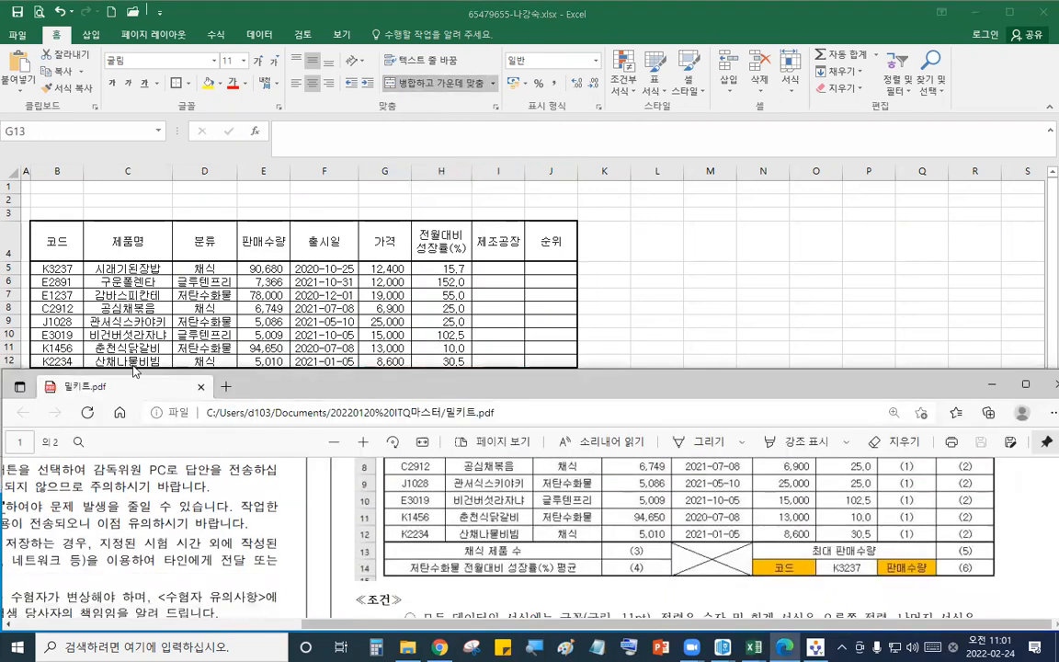
{"action": "left_click", "coordinate": [133, 370]}
{"action": "left_click", "coordinate": [98, 376]}
{"action": "type", "text": "채식 제품 수"}
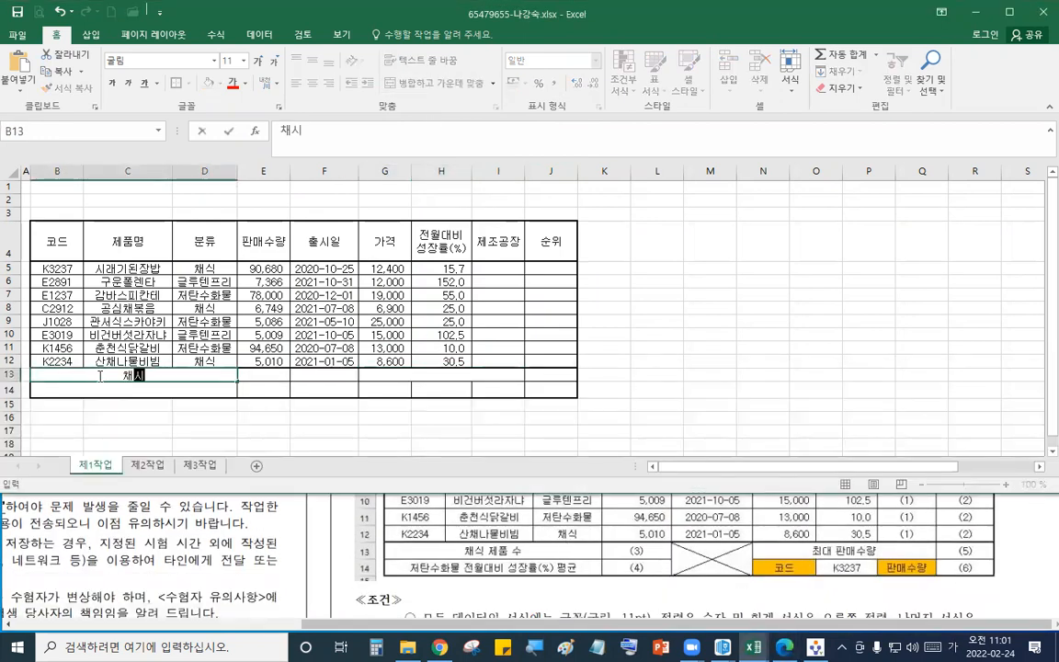
{"action": "key", "text": "Return"}
{"action": "type", "text": "전탄"}
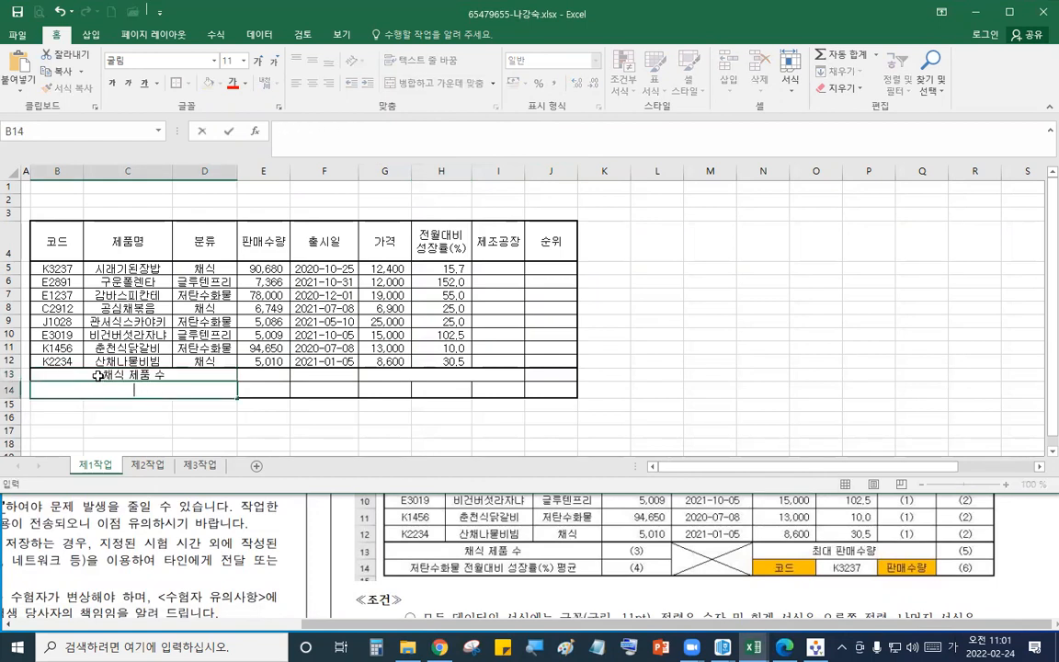
{"action": "type", "text": "탄수화물 전ㅇ"}
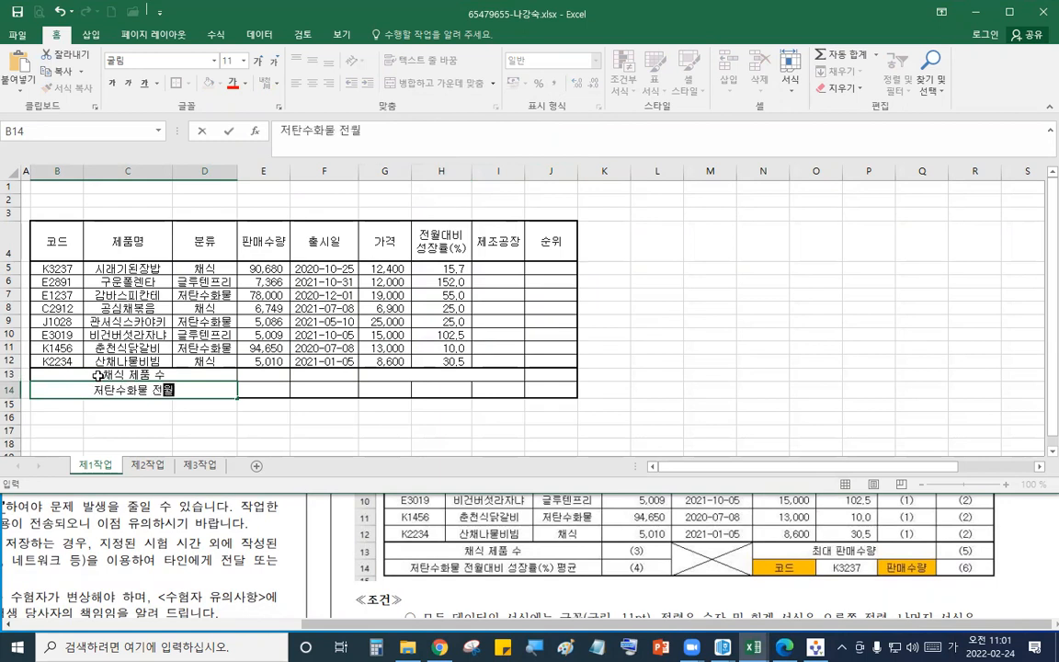
{"action": "type", "text": "대비 성장ㄹ"}
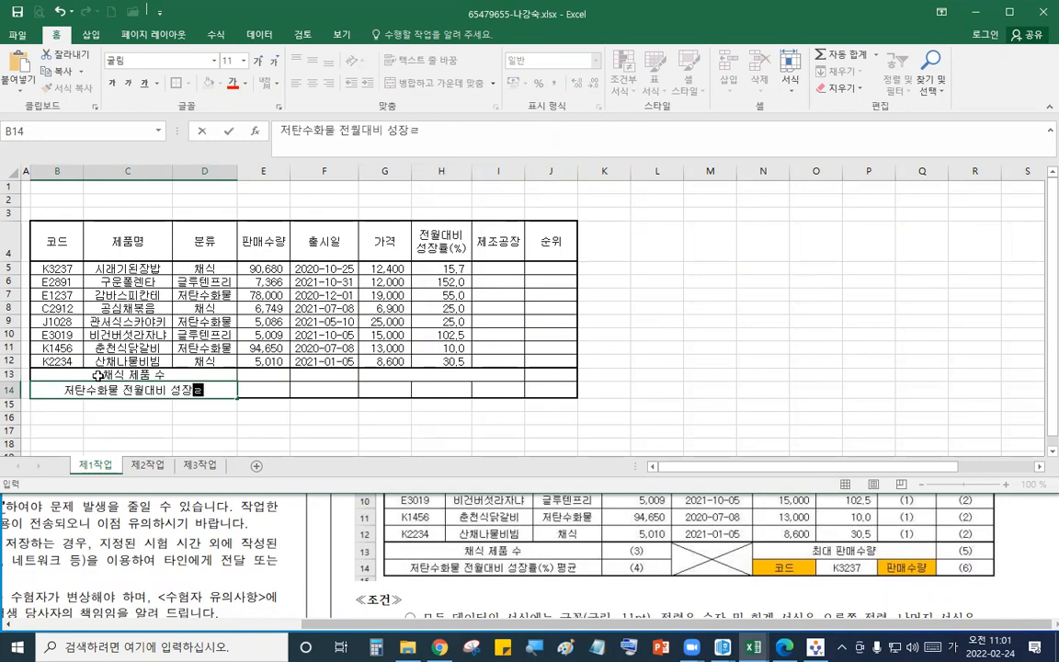
{"action": "type", "text": "(%"}
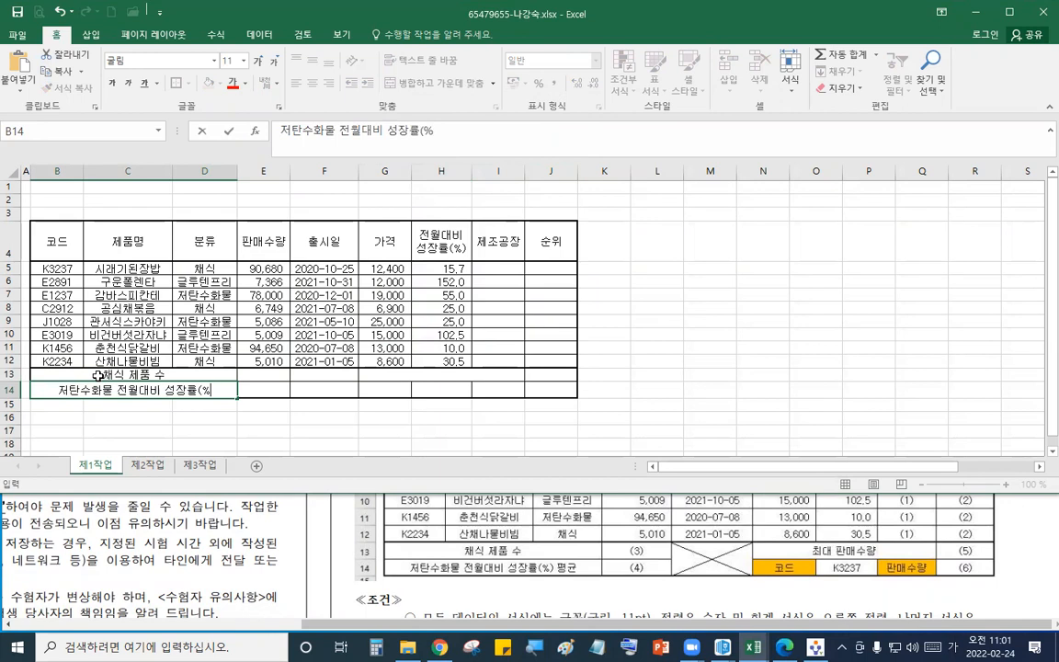
{"action": "type", "text": ") 평균"}
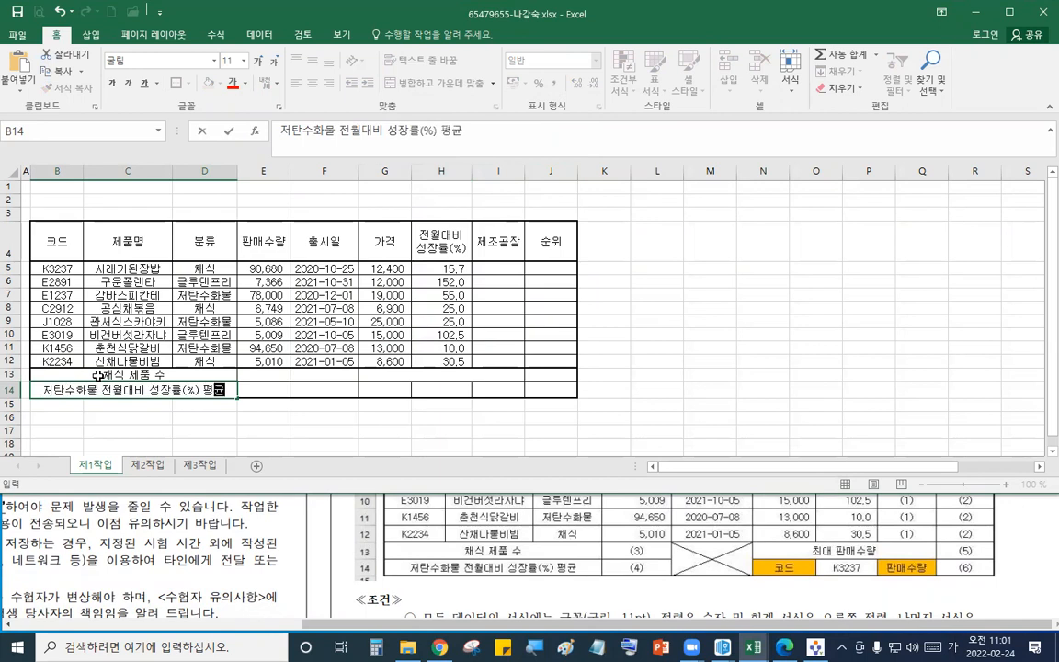
- Enter 최대 판매수량 in G13, 코드 in G14 and 판매수량 in I14
{"action": "left_click", "coordinate": [413, 374]}
{"action": "type", "text": "칠"}
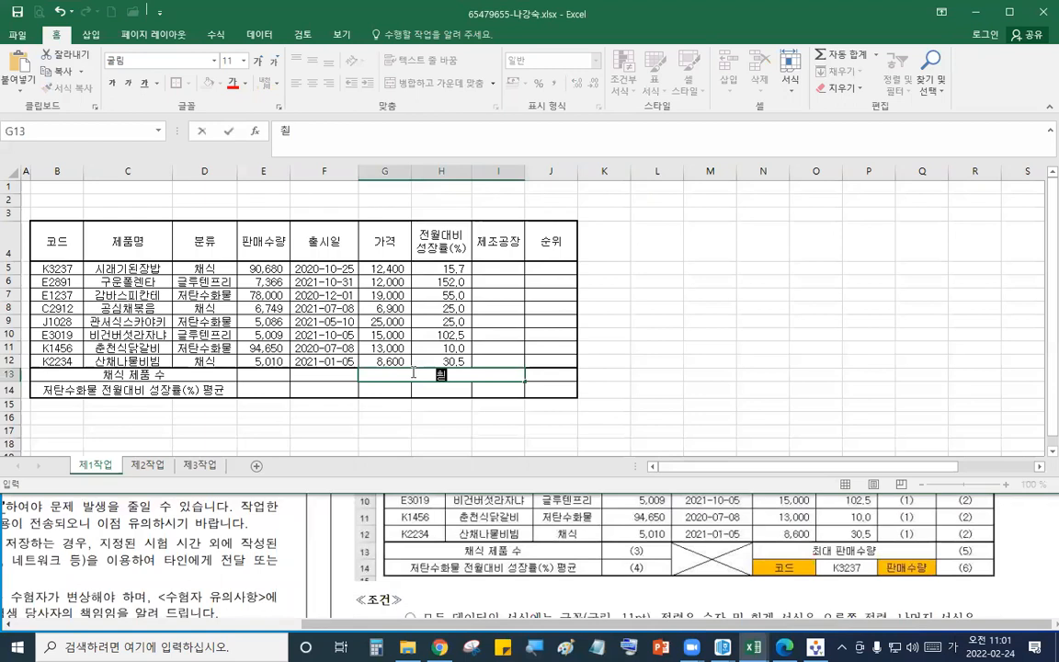
{"action": "type", "text": "대 판매수량"}
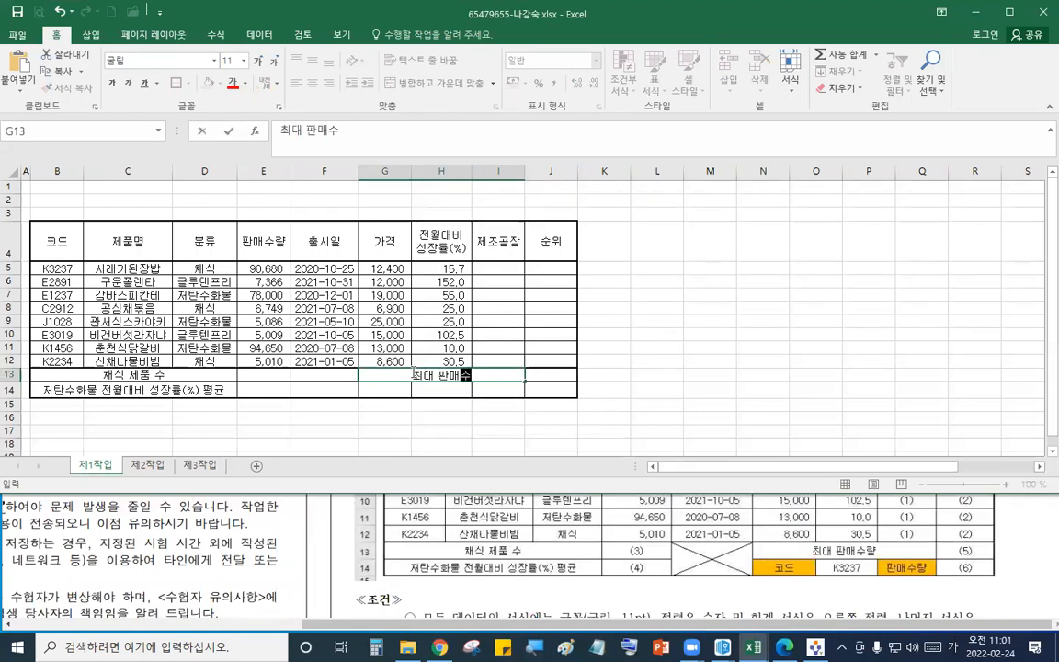
{"action": "left_click", "coordinate": [401, 391]}
{"action": "type", "text": "코드"}
{"action": "left_click", "coordinate": [497, 390]}
{"action": "type", "text": "판매수라"}
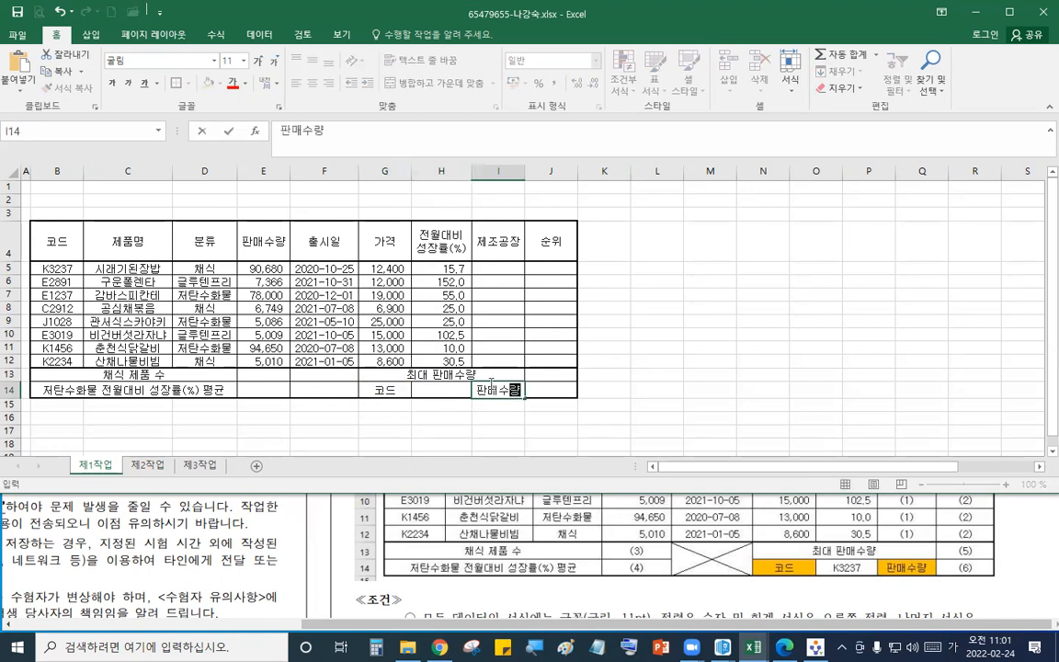
- Apply both diagonal borders to the merged cells F13:F14
{"action": "left_click_drag", "start_coordinate": [324, 373], "coordinate": [324, 390]}
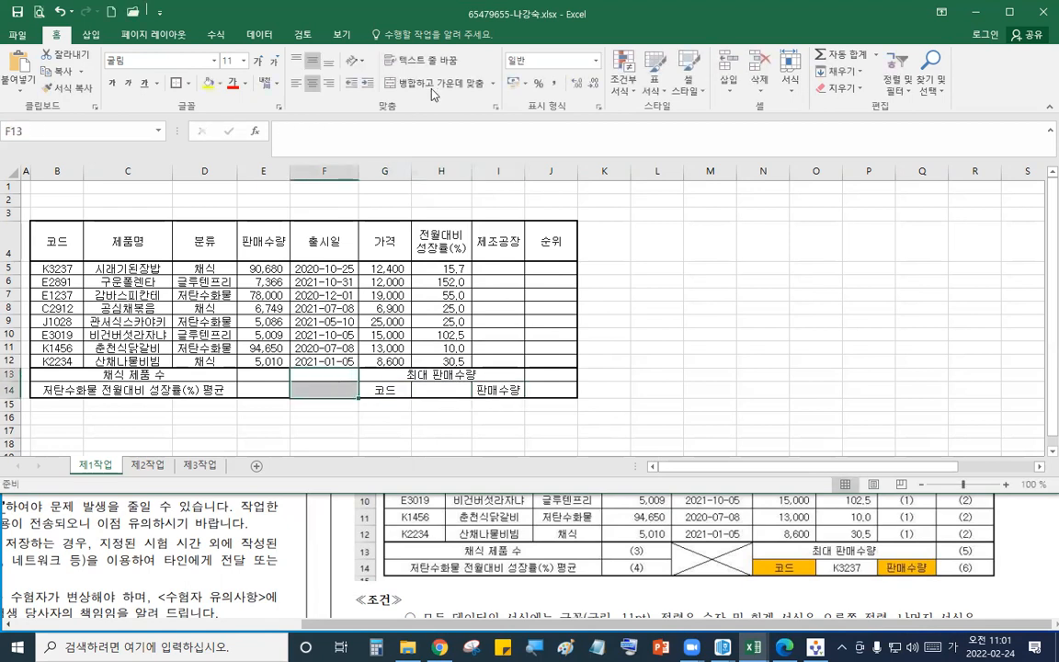
{"action": "right_click", "coordinate": [323, 385]}
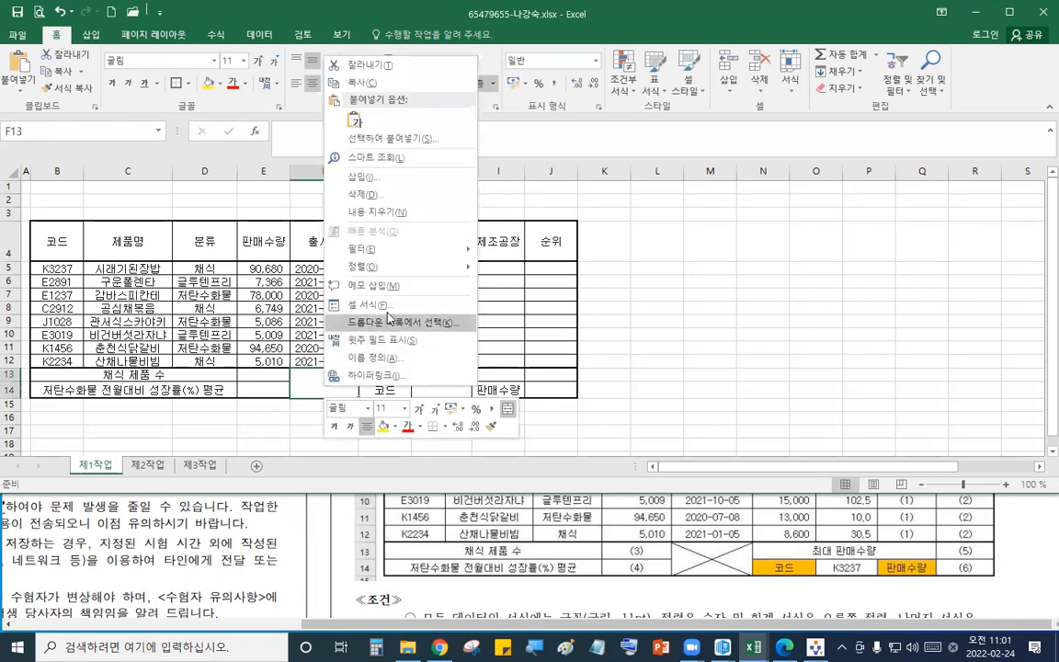
{"action": "left_click", "coordinate": [326, 274]}
{"action": "left_click", "coordinate": [340, 142]}
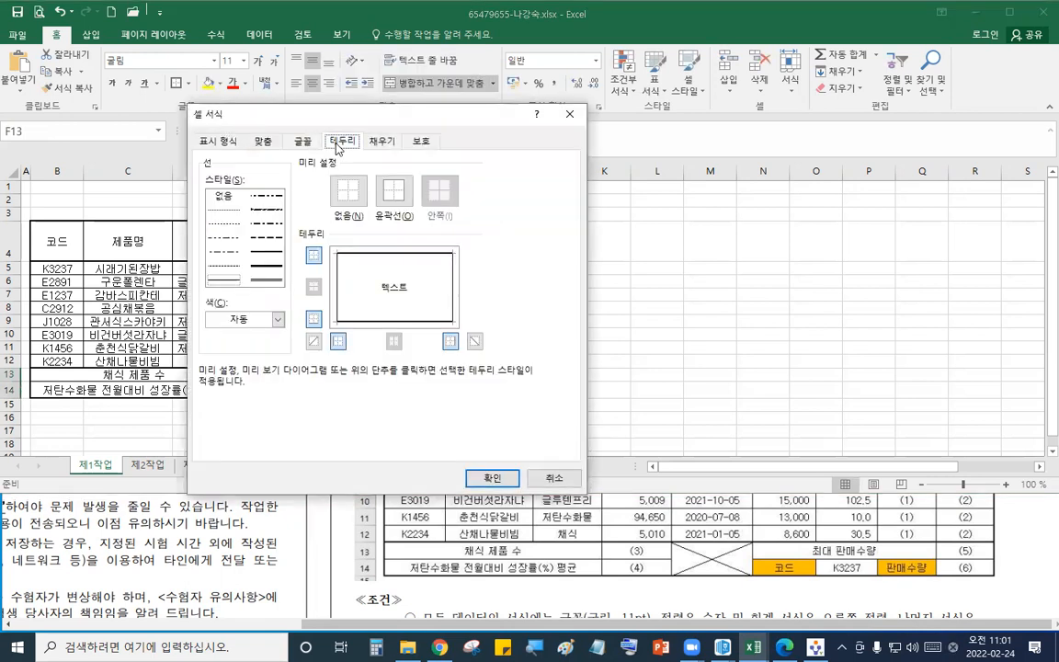
{"action": "left_click", "coordinate": [313, 341]}
{"action": "left_click", "coordinate": [475, 341]}
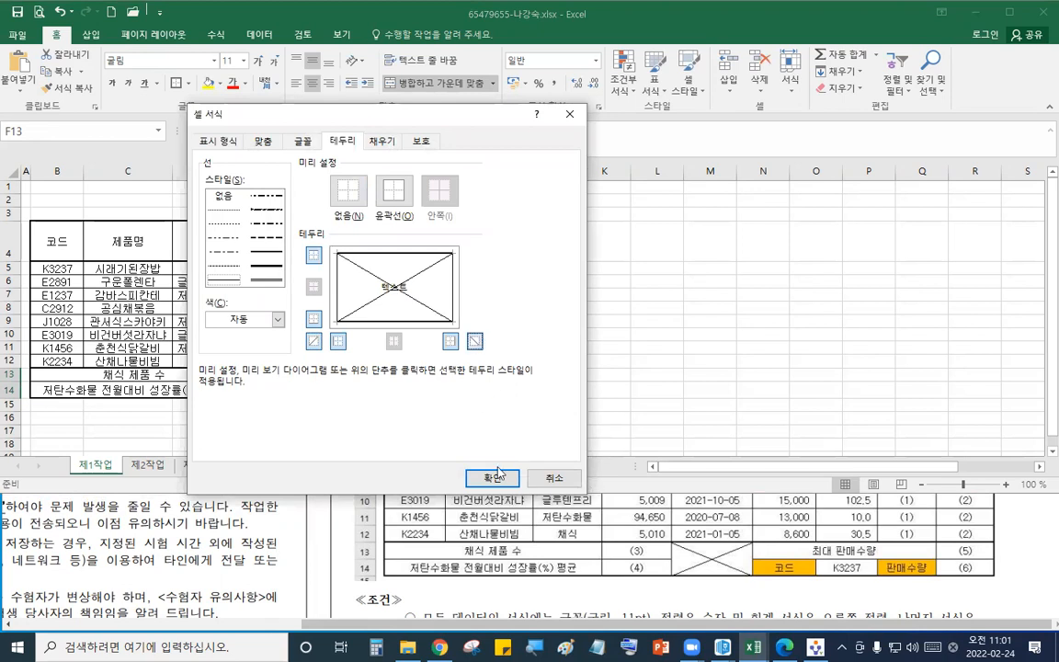
{"action": "left_click", "coordinate": [492, 477]}
- Fill the header row B4:J4 with orange
{"action": "left_click", "coordinate": [622, 347]}
{"action": "left_click", "coordinate": [265, 309]}
{"action": "left_click_drag", "start_coordinate": [73, 242], "coordinate": [559, 241]}
{"action": "left_click", "coordinate": [218, 84]}
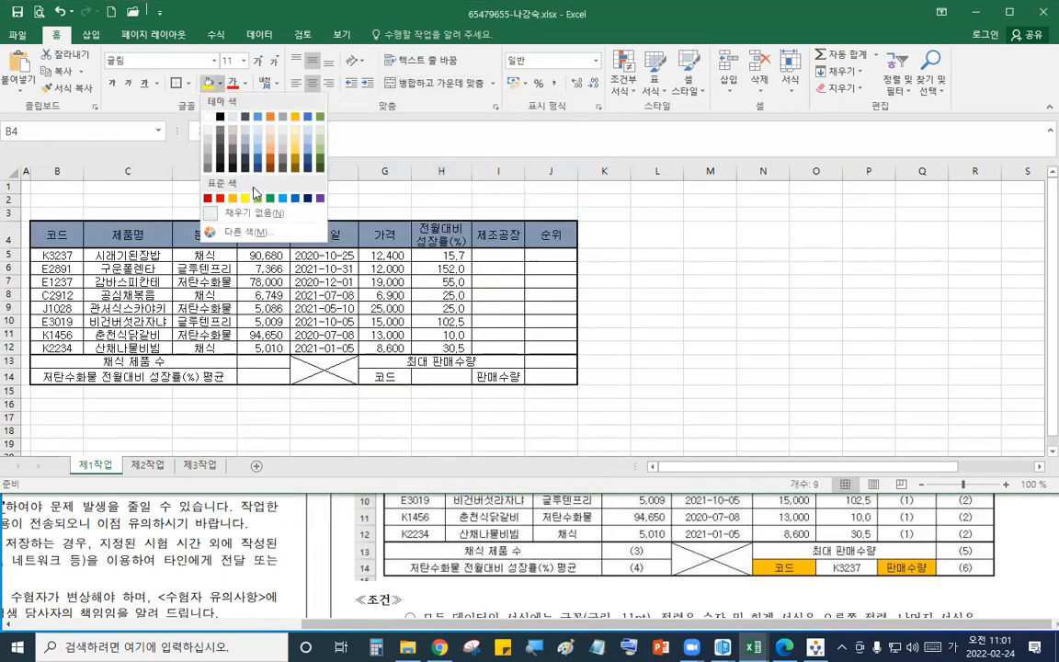
{"action": "left_click", "coordinate": [231, 198]}
- Apply the same orange fill to the 코드 cell G14 and the 판매수량 cell I14
{"action": "left_click", "coordinate": [384, 377]}
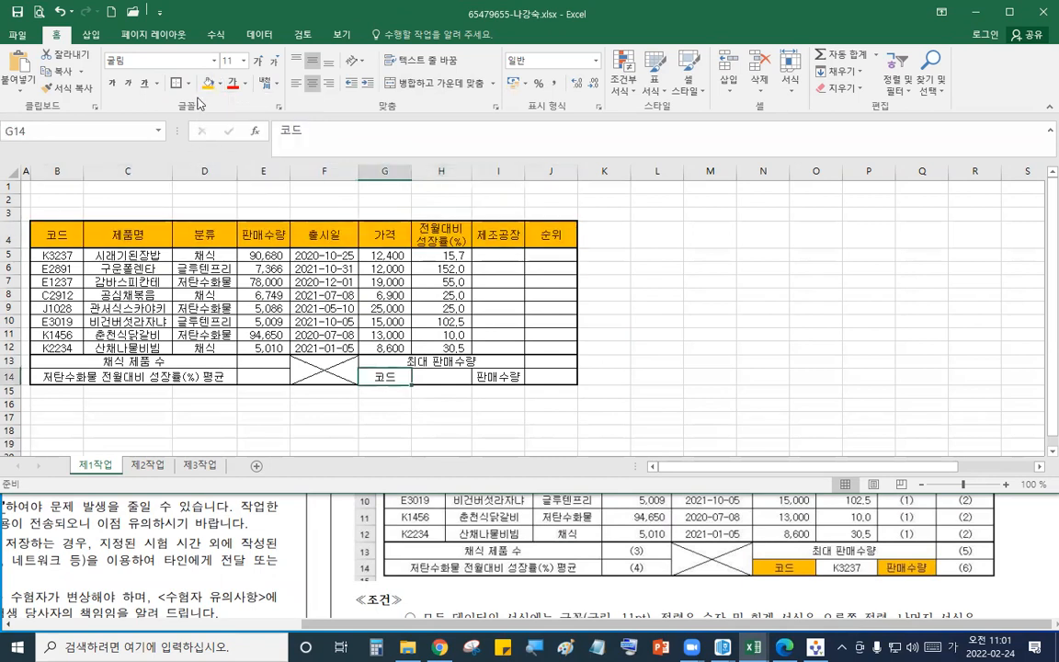
{"action": "left_click", "coordinate": [208, 84]}
{"action": "left_click", "coordinate": [498, 377]}
{"action": "left_click", "coordinate": [208, 84]}
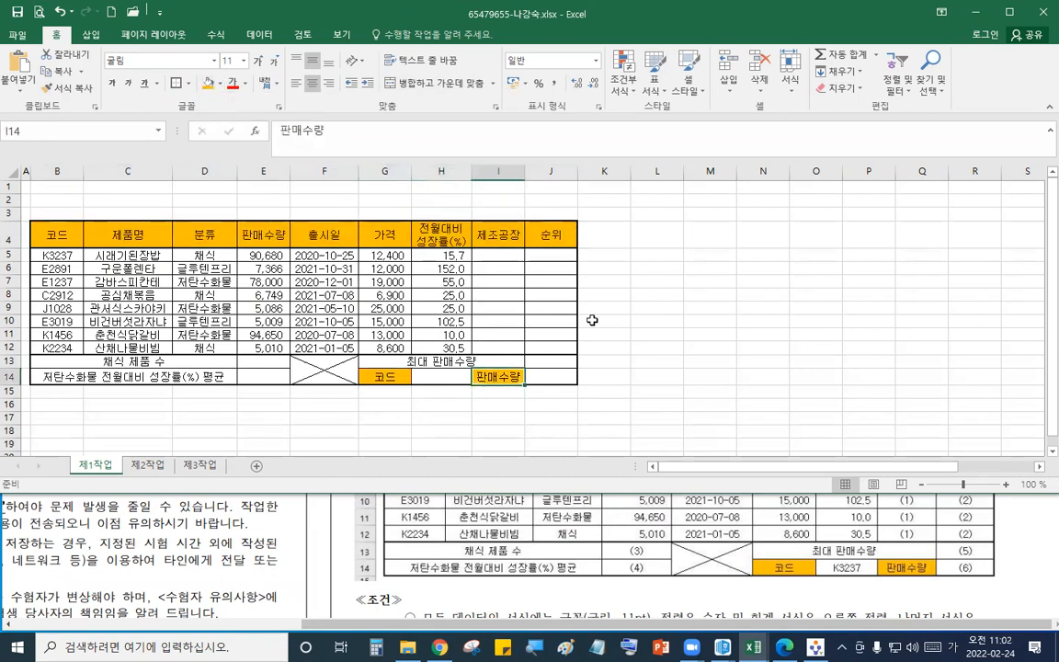
- Increase the height of rows 1 to 3 to make room for the title
{"action": "left_click", "coordinate": [635, 333]}
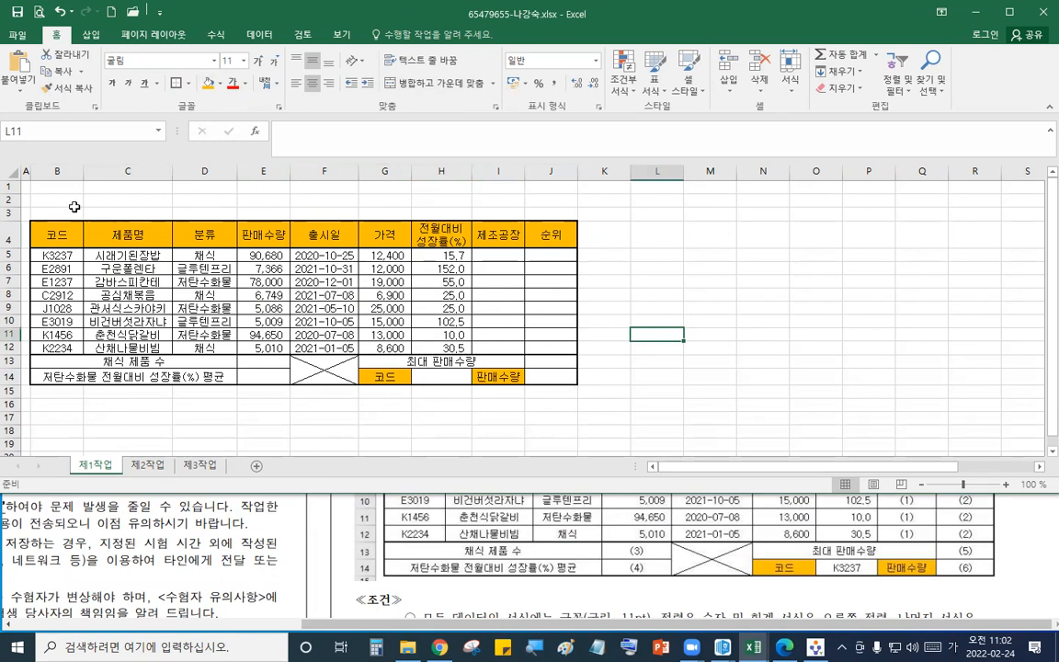
{"action": "left_click_drag", "start_coordinate": [9, 187], "coordinate": [7, 247]}
{"action": "left_click", "coordinate": [817, 288]}
{"action": "left_click", "coordinate": [660, 304]}
{"action": "left_click", "coordinate": [618, 566]}
{"action": "scroll", "coordinate": [616, 565], "scroll_direction": "down", "scroll_amount": 2}
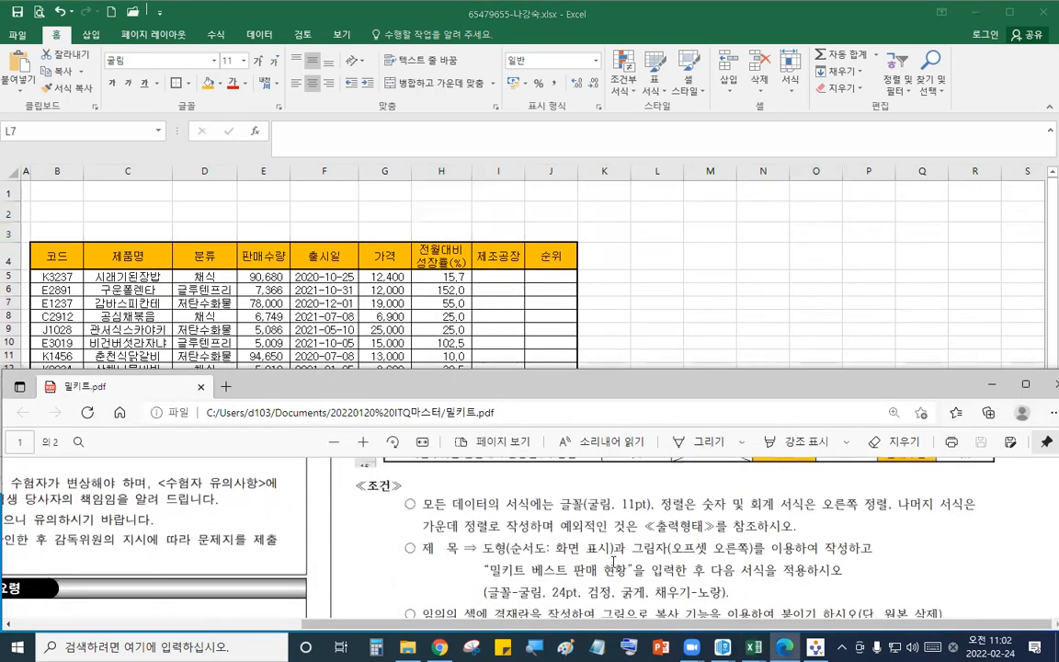
{"action": "scroll", "coordinate": [581, 586], "scroll_direction": "up", "scroll_amount": 5}
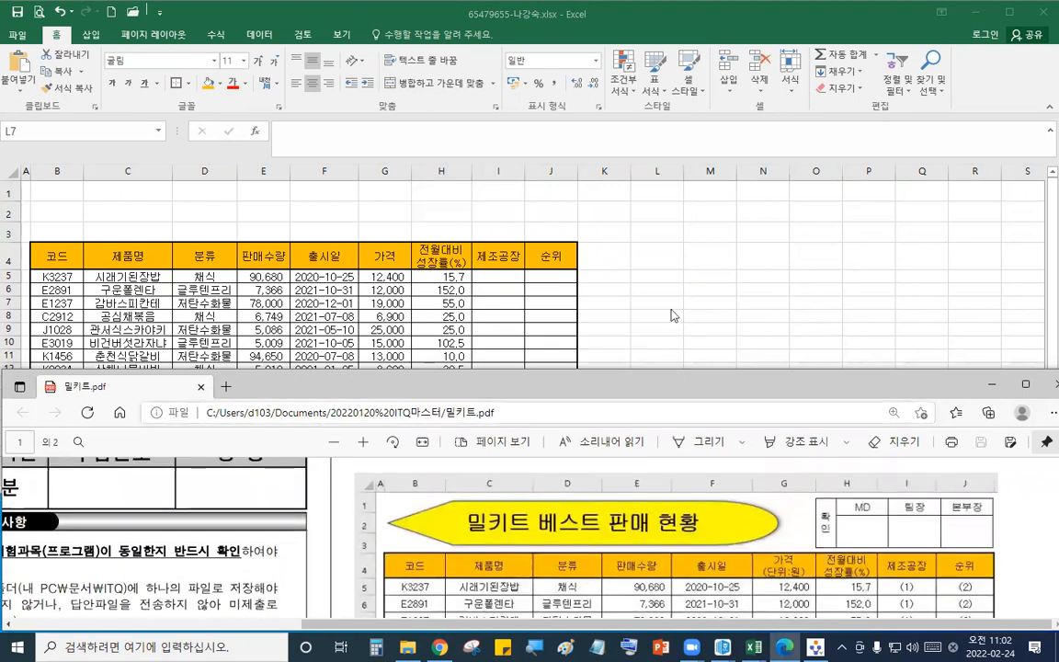
{"action": "left_click", "coordinate": [670, 308]}
- Draw a Flowchart: Display shape across rows 1 to 3 from column B to about column G
{"action": "left_click", "coordinate": [90, 38]}
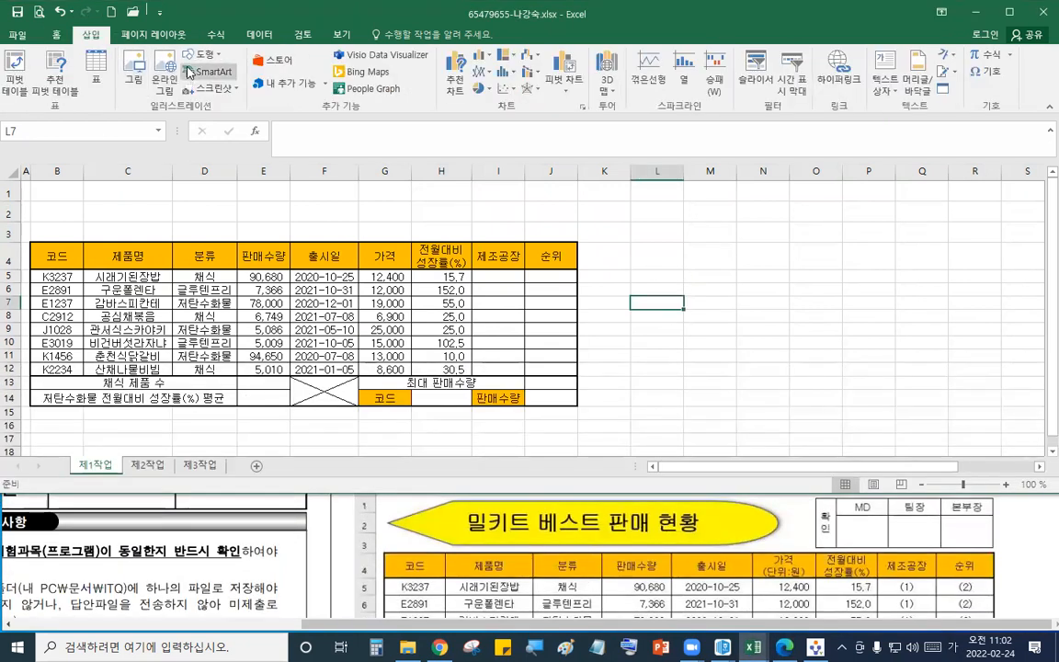
{"action": "left_click", "coordinate": [200, 56]}
{"action": "left_click", "coordinate": [235, 394]}
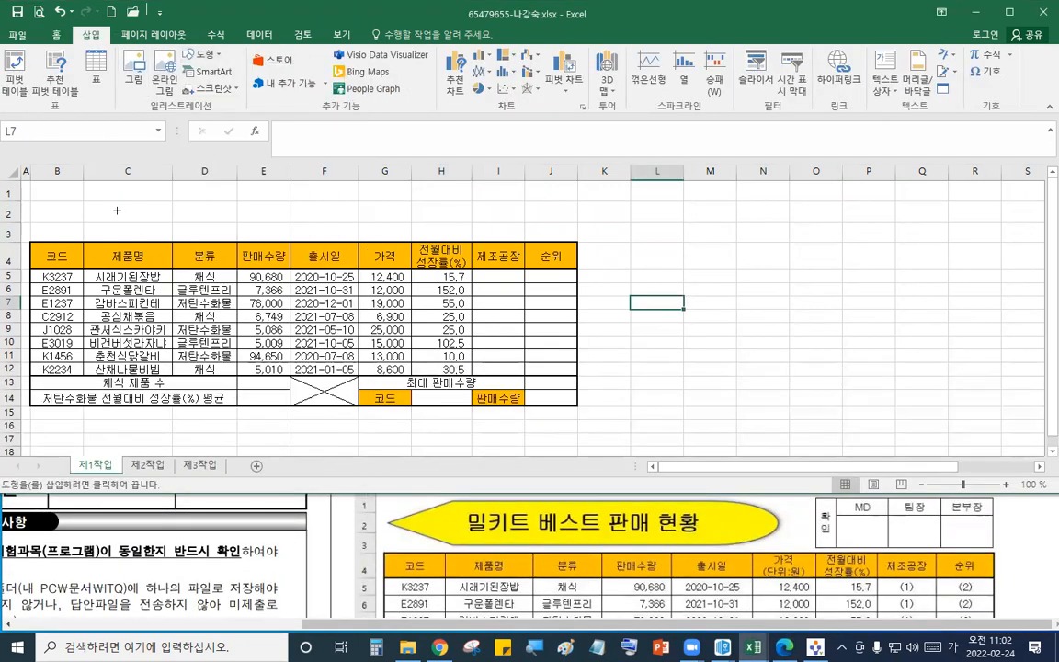
{"action": "mouse_move", "coordinate": [43, 187]}
{"action": "left_mouse_down"}
{"action": "mouse_move", "coordinate": [266, 201]}
{"action": "mouse_move", "coordinate": [414, 230]}
{"action": "mouse_move", "coordinate": [400, 234]}
{"action": "left_mouse_up"}
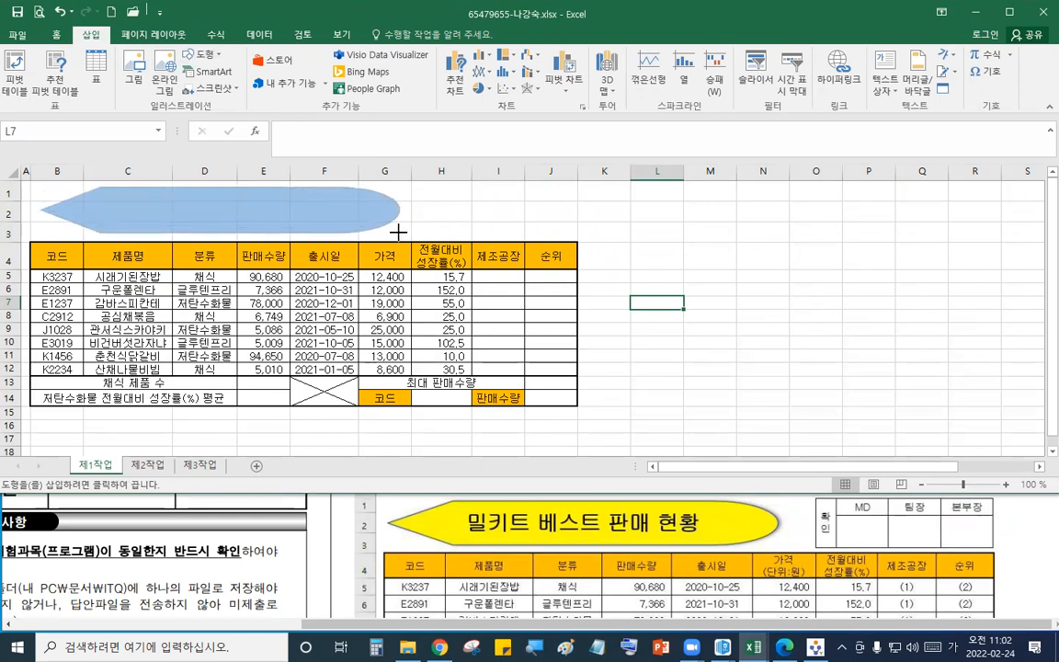
- Resize the title shape's width to about 12.7 cm
{"action": "left_click", "coordinate": [688, 533]}
{"action": "scroll", "coordinate": [686, 531], "scroll_direction": "up", "scroll_amount": 3}
{"action": "scroll", "coordinate": [683, 527], "scroll_direction": "down", "scroll_amount": 1}
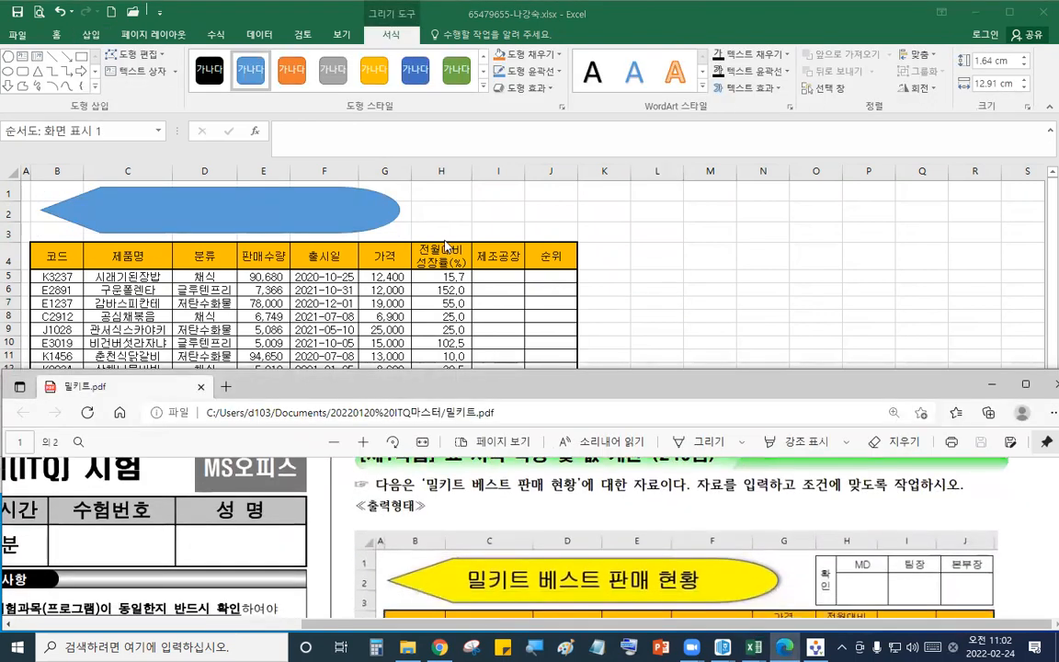
{"action": "left_click", "coordinate": [351, 200]}
{"action": "left_click_drag", "start_coordinate": [325, 204], "coordinate": [316, 204]}
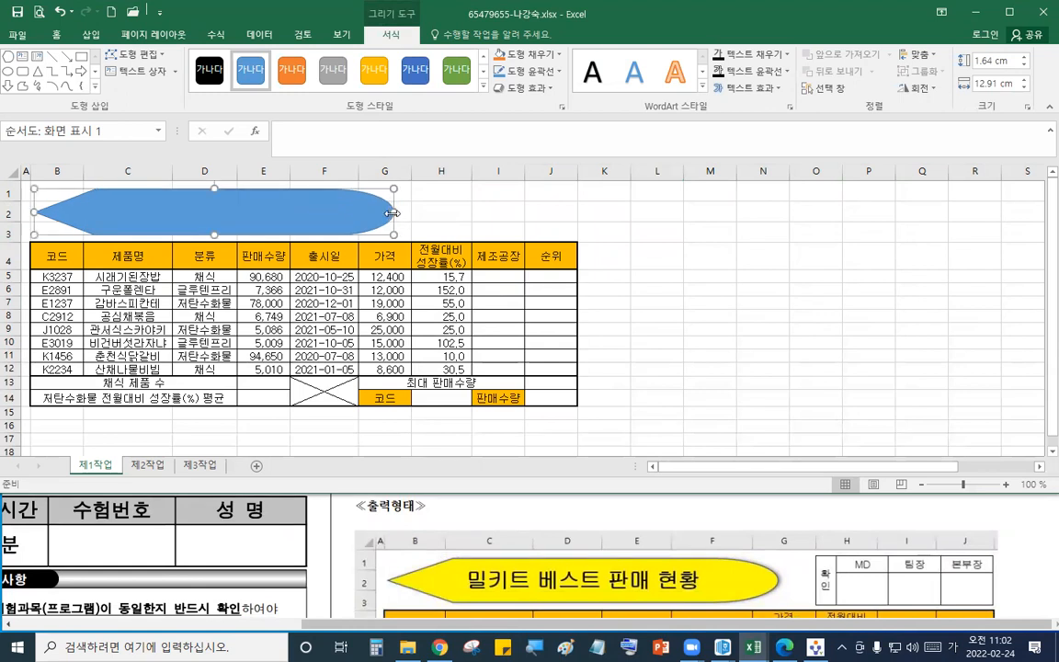
{"action": "left_click_drag", "start_coordinate": [391, 212], "coordinate": [384, 213]}
- Enter the title 밀키트 베스트 판매 현황 in the shape and select the text
{"action": "type", "text": "밀키"}
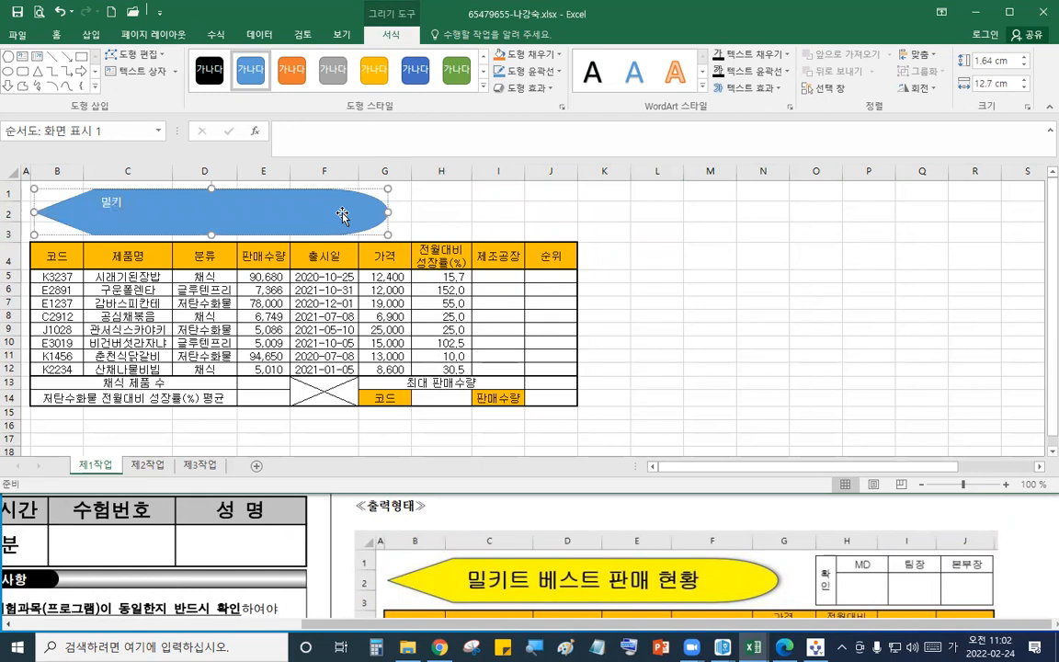
{"action": "type", "text": "ㅌ 베스트 판매 현"}
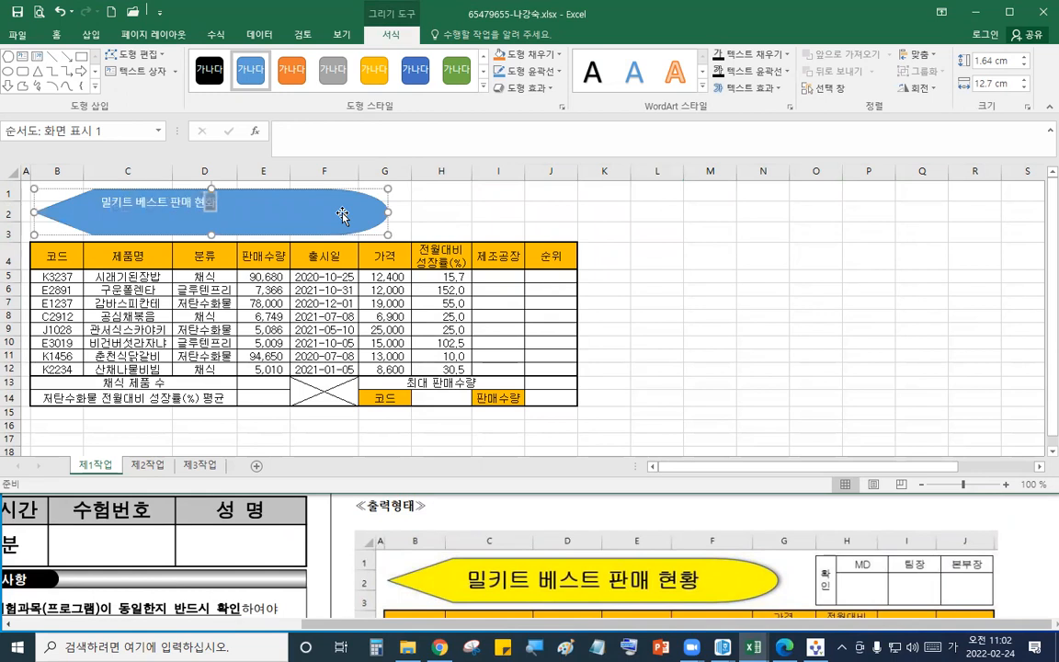
{"action": "type", "text": "황"}
{"action": "left_click_drag", "start_coordinate": [99, 207], "coordinate": [292, 202]}
- Set the title text's font to 굴림 at 24 pt
{"action": "left_click", "coordinate": [688, 614]}
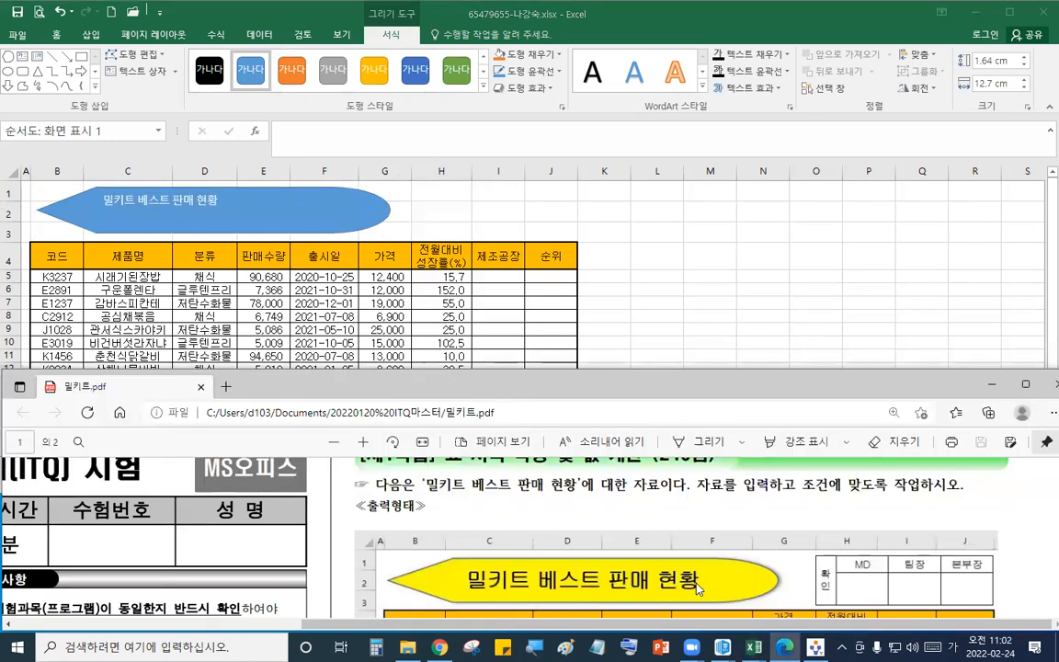
{"action": "scroll", "coordinate": [697, 589], "scroll_direction": "down", "scroll_amount": 3}
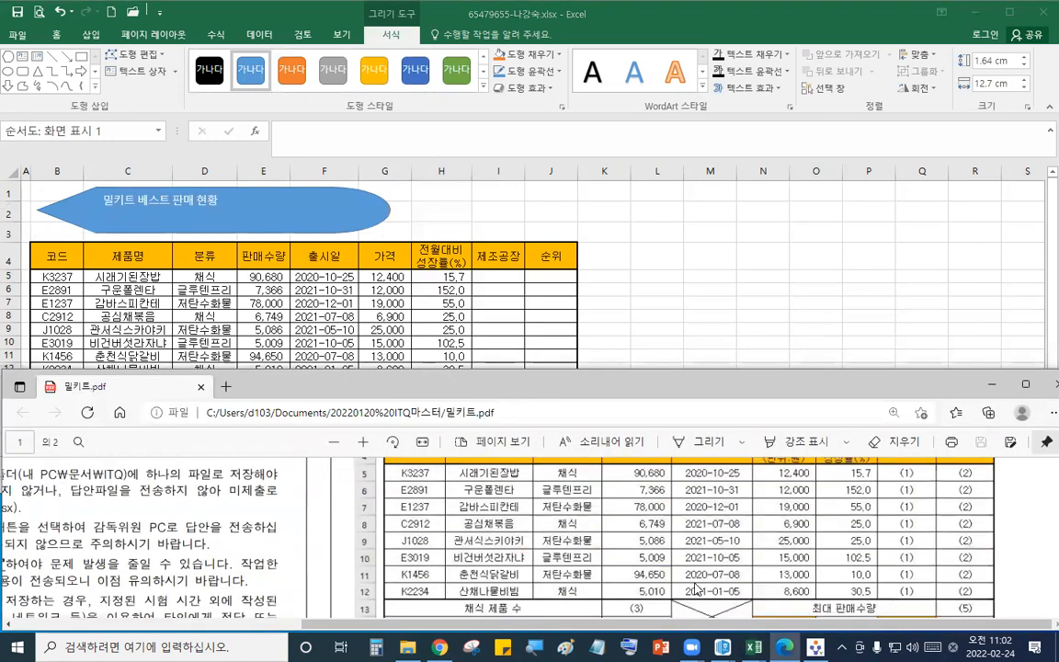
{"action": "scroll", "coordinate": [697, 588], "scroll_direction": "down", "scroll_amount": 5}
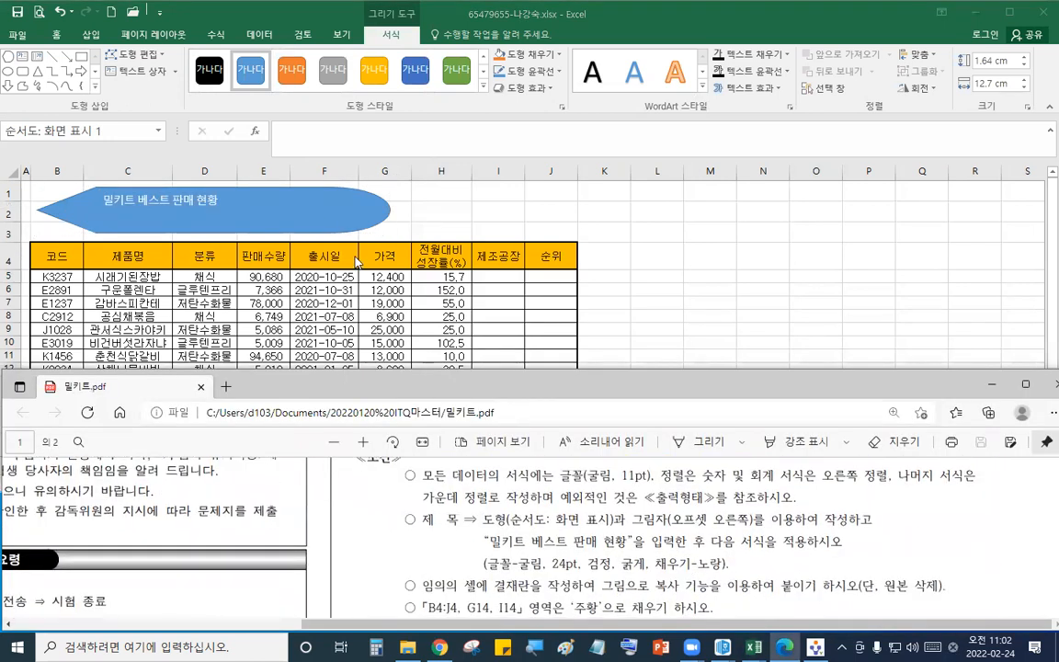
{"action": "left_click", "coordinate": [209, 168]}
{"action": "left_click", "coordinate": [55, 35]}
{"action": "left_click", "coordinate": [180, 61]}
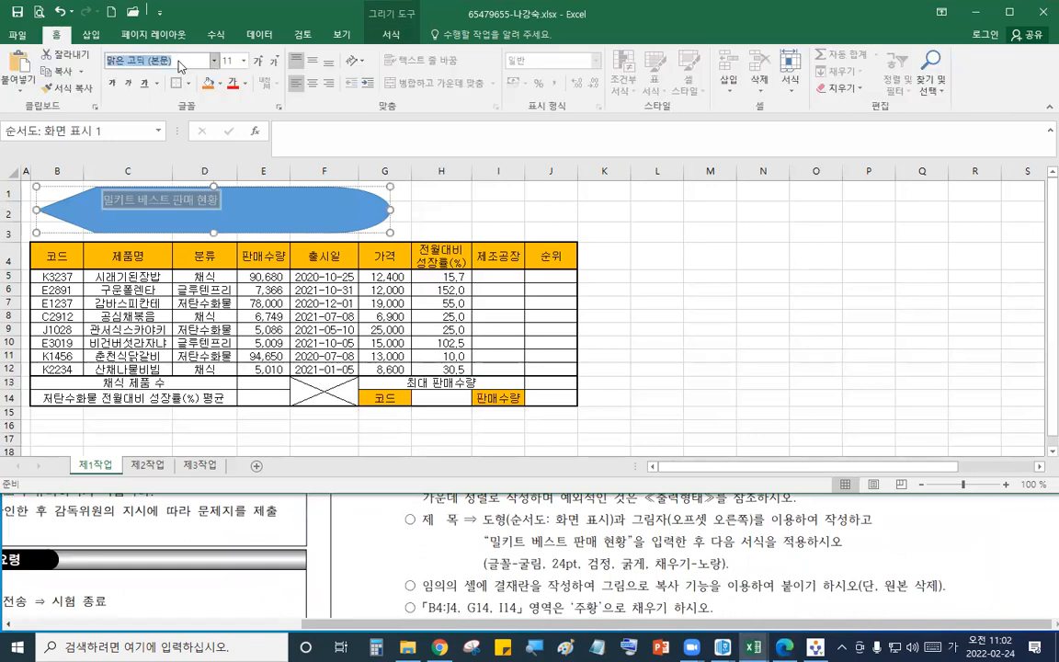
{"action": "type", "text": "굴림"}
{"action": "key", "text": "Return"}
{"action": "left_click", "coordinate": [230, 61]}
{"action": "type", "text": "24"}
{"action": "key", "text": "Return"}
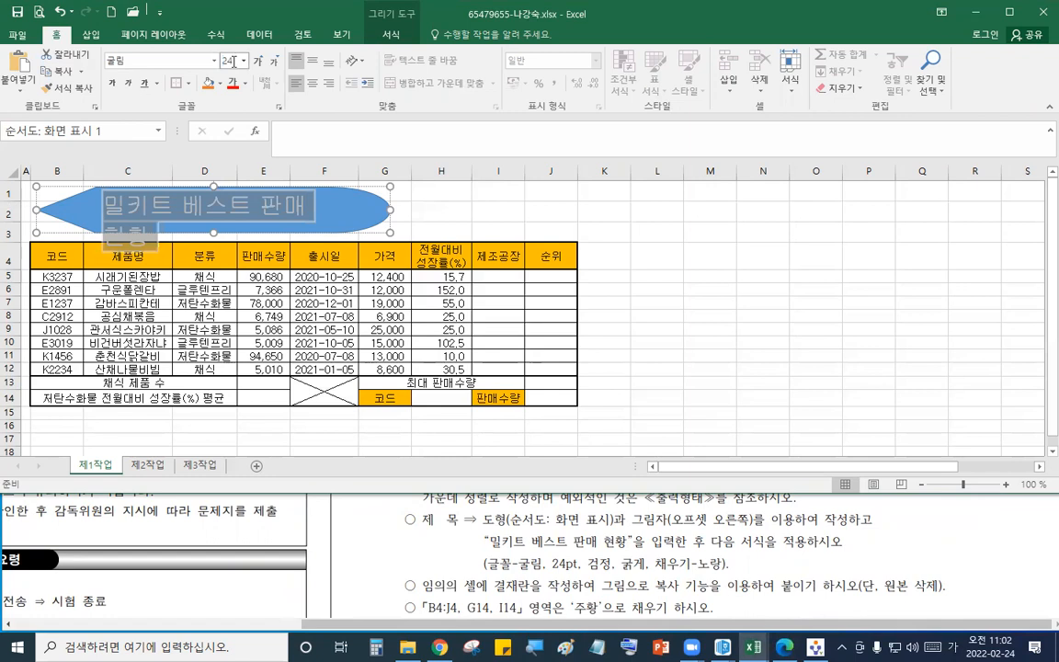
- Center the title text horizontally and vertically and set its font colour to black
{"action": "left_click", "coordinate": [329, 84]}
{"action": "left_click", "coordinate": [314, 84]}
{"action": "left_click", "coordinate": [313, 62]}
{"action": "left_click", "coordinate": [245, 82]}
- Fill the title shape with yellow
{"action": "left_click", "coordinate": [217, 84]}
{"action": "left_click", "coordinate": [217, 84]}
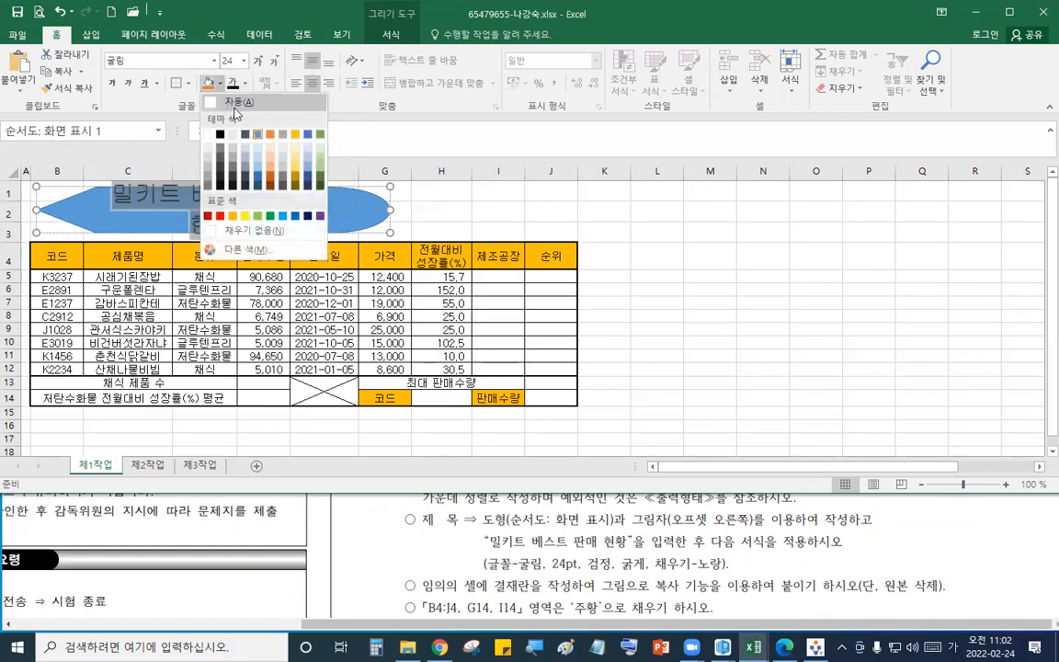
{"action": "left_click", "coordinate": [244, 215]}
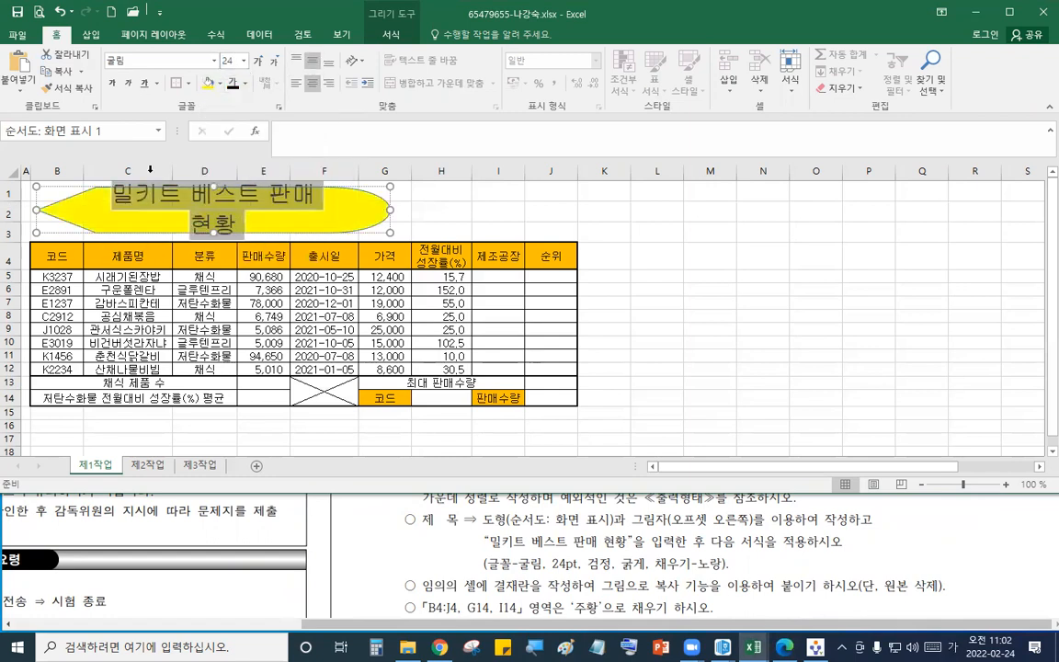
- Apply an outer offset-right shadow to the title shape
{"action": "left_click", "coordinate": [391, 34]}
{"action": "left_click", "coordinate": [526, 89]}
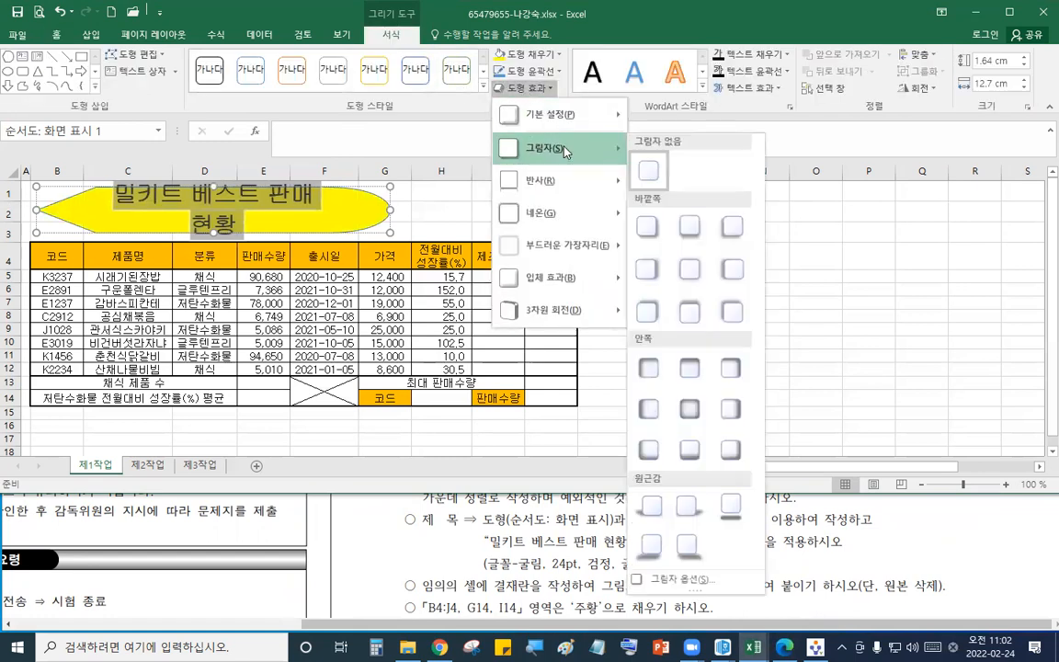
{"action": "left_click", "coordinate": [832, 306]}
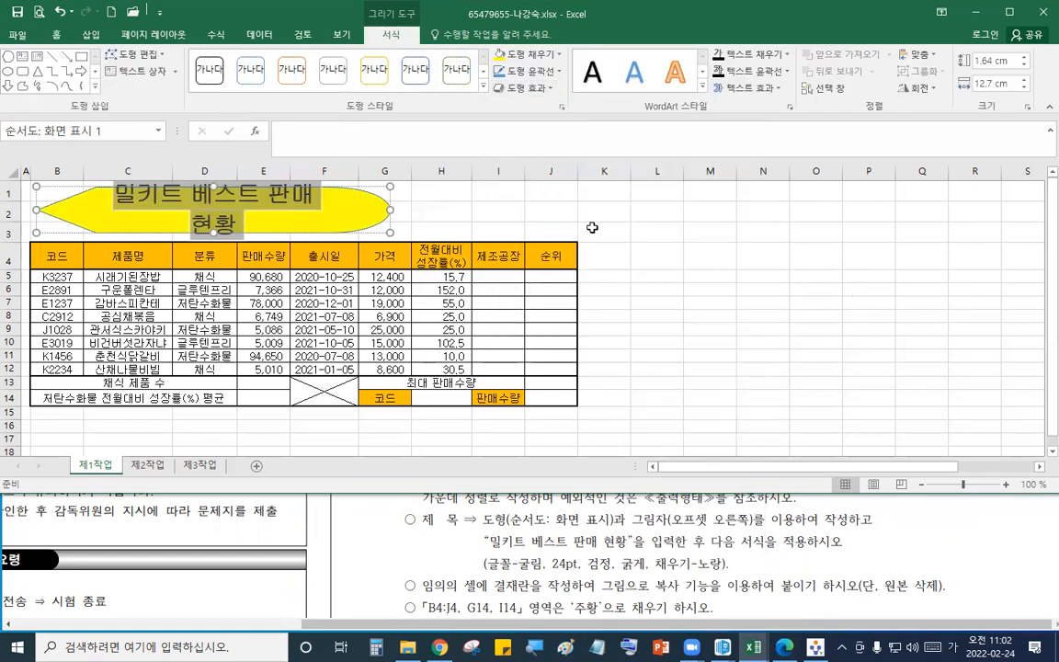
{"action": "left_click", "coordinate": [527, 88]}
{"action": "mouse_move", "coordinate": [552, 148]}
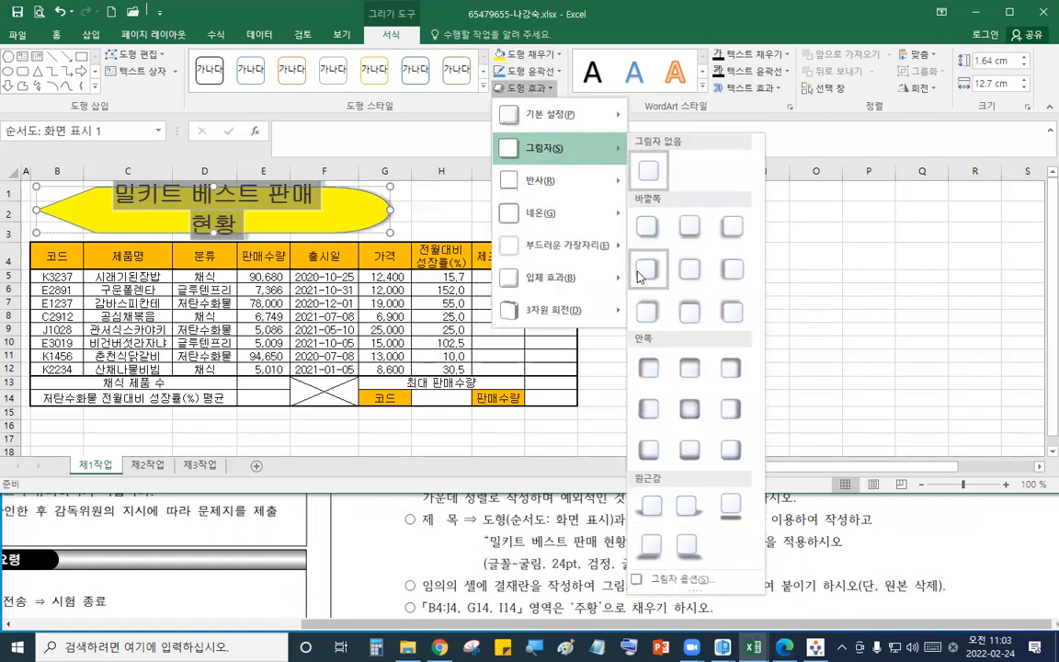
{"action": "left_click", "coordinate": [714, 268]}
{"action": "left_click", "coordinate": [706, 273]}
{"action": "left_click", "coordinate": [351, 218]}
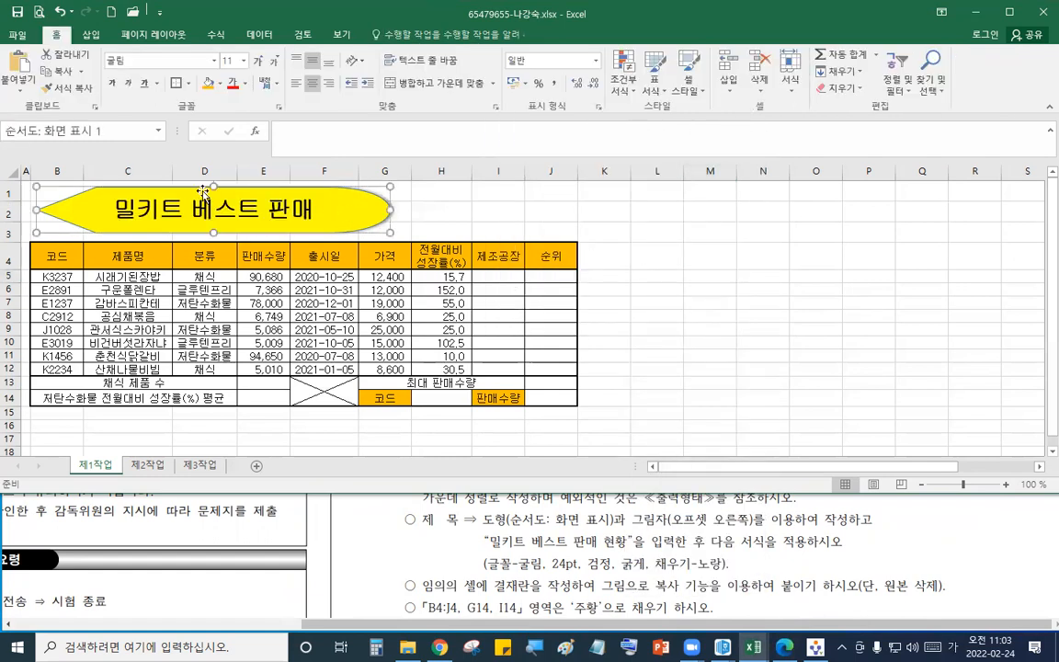
- Widen columns B through J
{"action": "left_click_drag", "start_coordinate": [59, 173], "coordinate": [606, 171]}
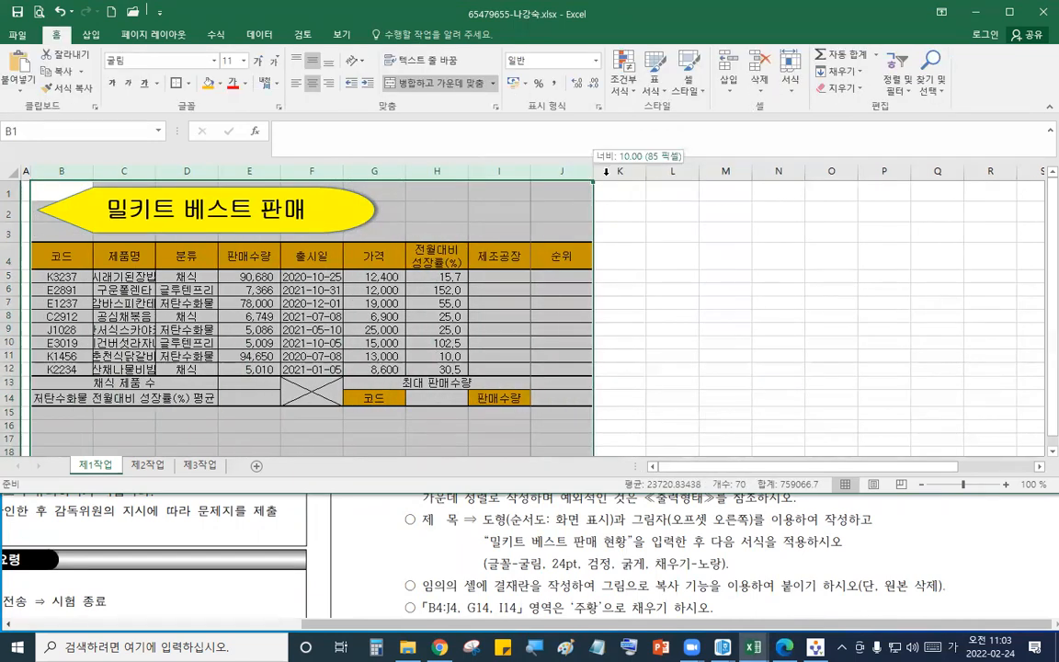
{"action": "left_click_drag", "start_coordinate": [680, 185], "coordinate": [605, 184]}
{"action": "left_click_drag", "start_coordinate": [687, 172], "coordinate": [693, 172]}
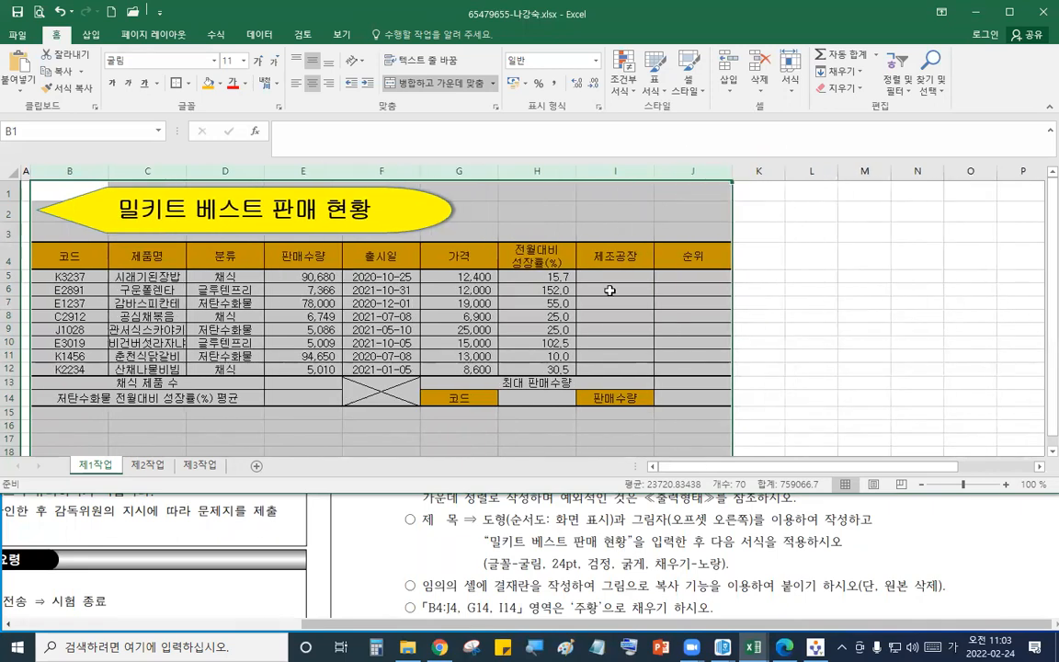
{"action": "left_click", "coordinate": [587, 313]}
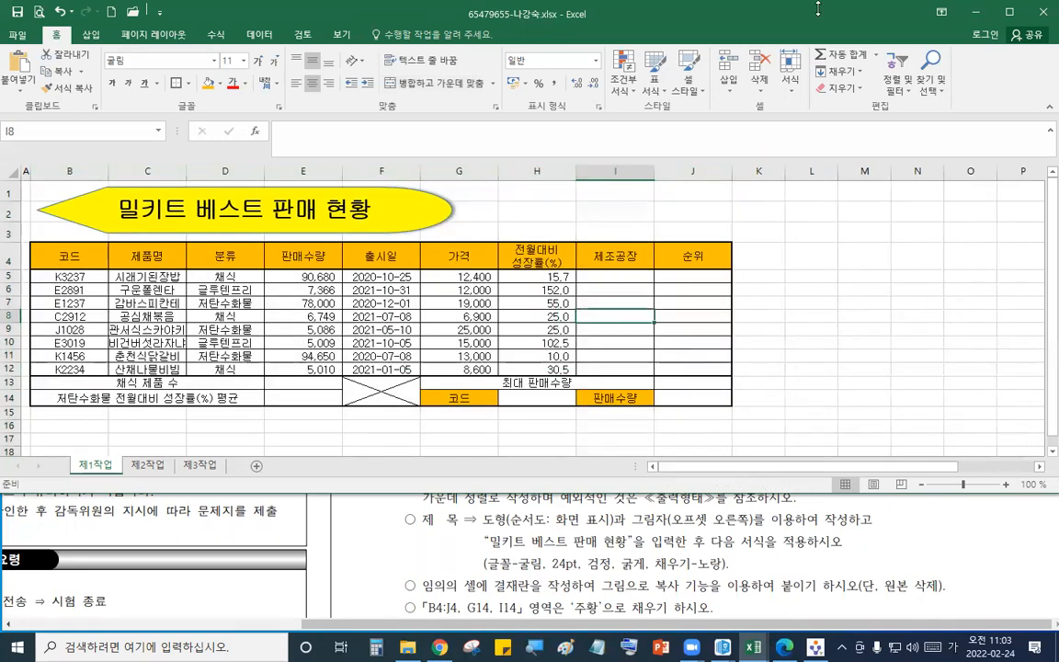
- Apply all borders to the approval box range K16:N17
{"action": "left_click", "coordinate": [871, 559]}
{"action": "scroll", "coordinate": [871, 559], "scroll_direction": "up", "scroll_amount": 5}
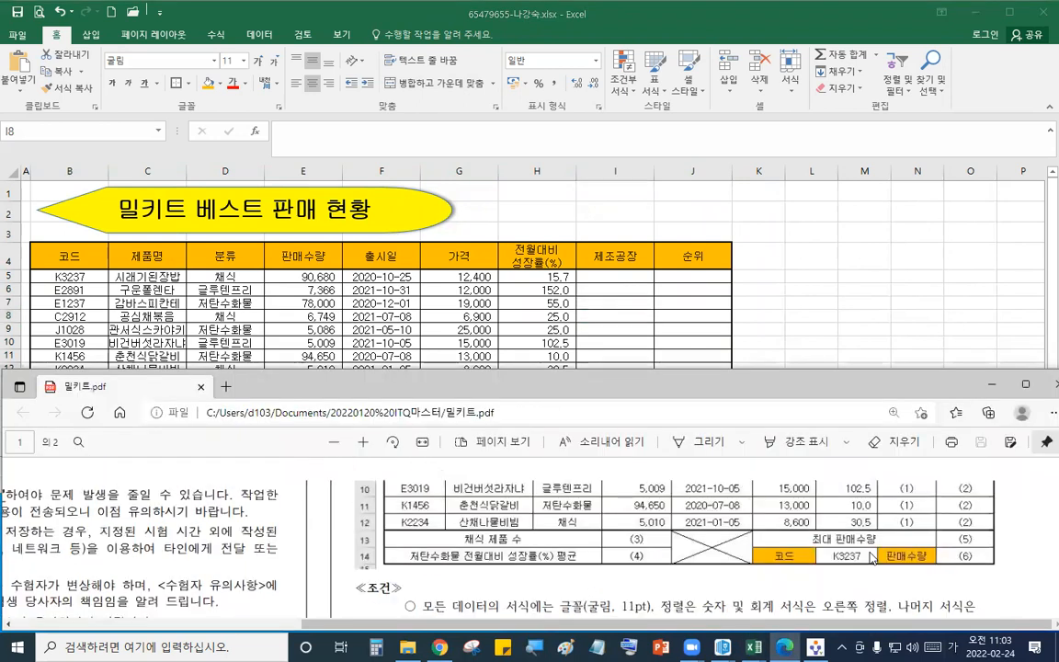
{"action": "scroll", "coordinate": [865, 538], "scroll_direction": "up", "scroll_amount": 1}
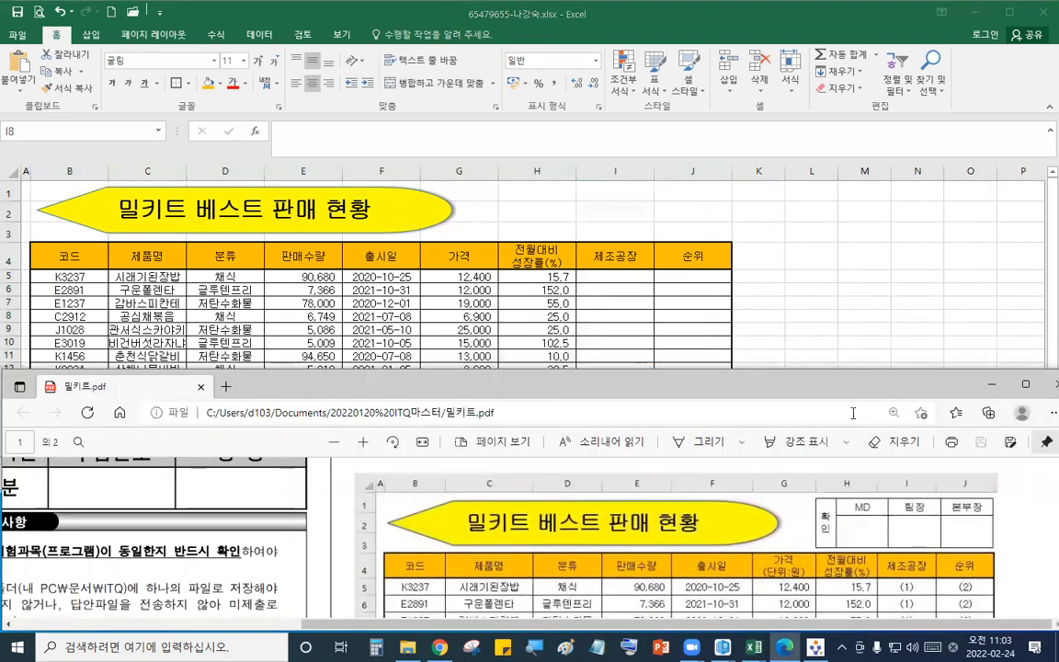
{"action": "left_click", "coordinate": [863, 333]}
{"action": "left_click_drag", "start_coordinate": [775, 429], "coordinate": [904, 440]}
{"action": "left_click", "coordinate": [186, 83]}
{"action": "left_click", "coordinate": [193, 214]}
- Enter 확인, MD, 팀장 and 본부장 across K16:N16
{"action": "left_click", "coordinate": [756, 425]}
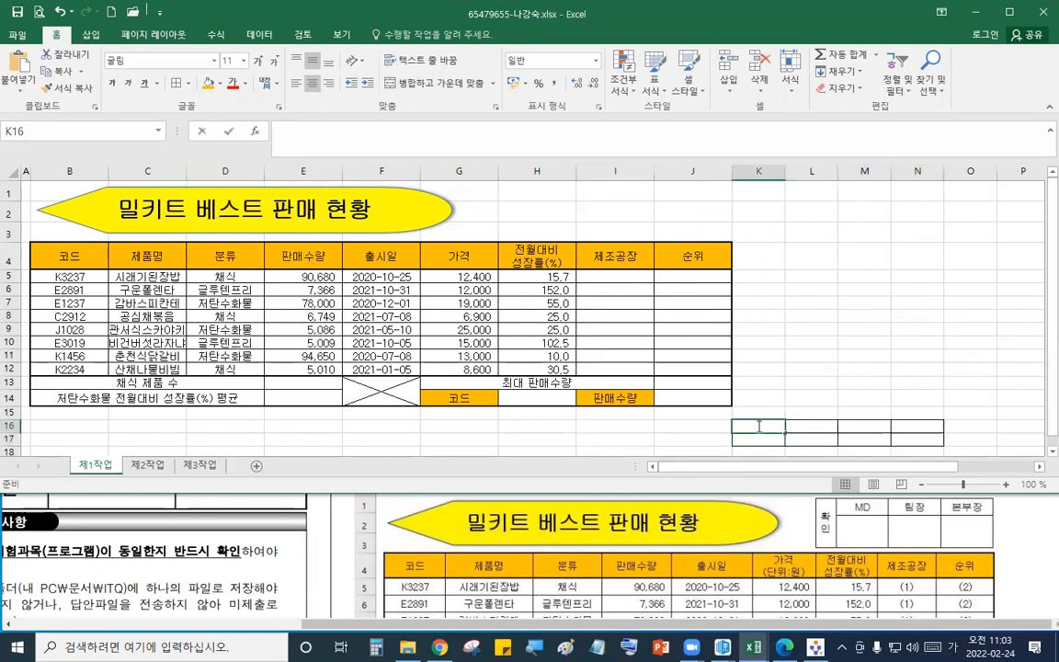
{"action": "type", "text": "확"}
{"action": "type", "text": "ㅇ"}
{"action": "left_click", "coordinate": [793, 427]}
{"action": "type", "text": "MD"}
{"action": "left_click", "coordinate": [856, 426]}
{"action": "type", "text": "팀장"}
{"action": "left_click", "coordinate": [918, 426]}
{"action": "type", "text": "본부자ㅇ"}
{"action": "left_click", "coordinate": [864, 356]}
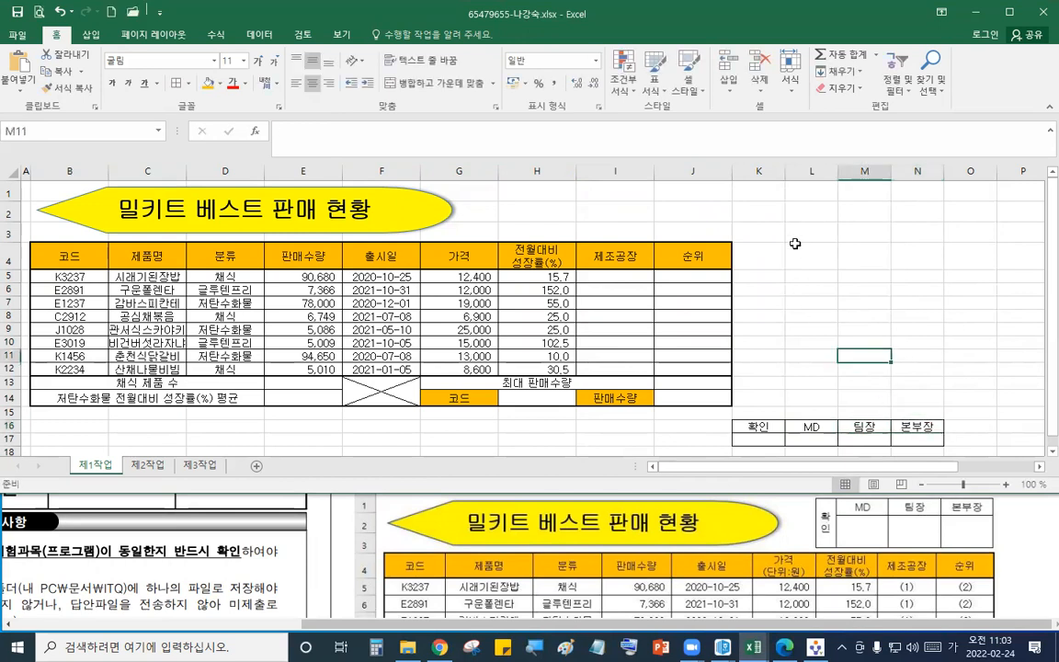
- Merge K16:K17 with the 확인 label set to vertical text, and narrow column K
{"action": "left_click_drag", "start_coordinate": [782, 167], "coordinate": [761, 166]}
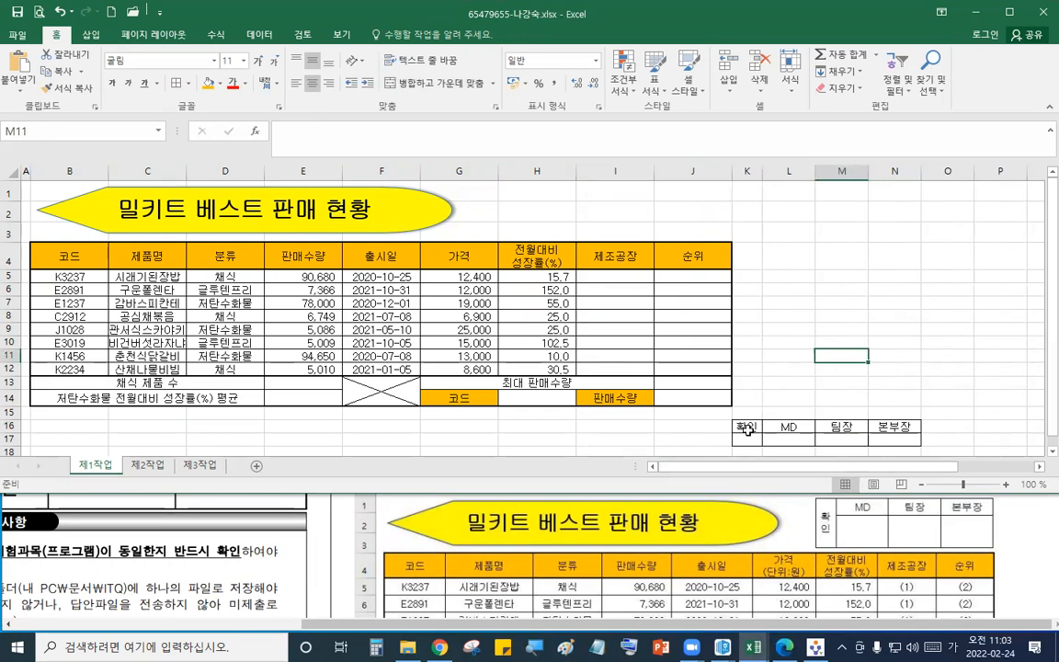
{"action": "left_click", "coordinate": [747, 440]}
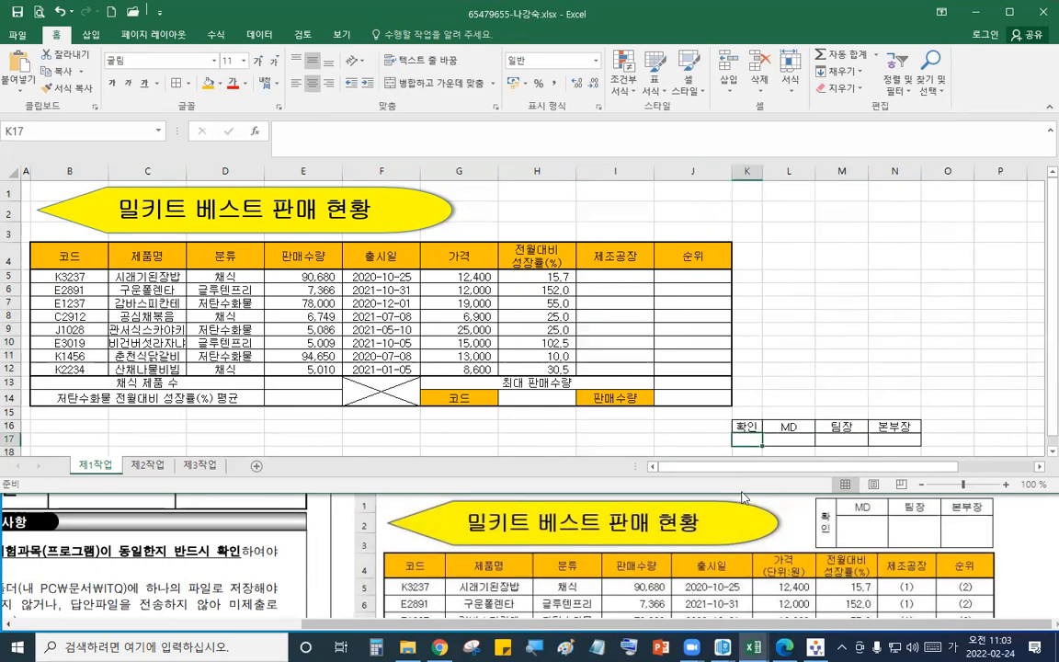
{"action": "left_click_drag", "start_coordinate": [741, 494], "coordinate": [736, 514]}
{"action": "left_click_drag", "start_coordinate": [9, 447], "coordinate": [9, 467]}
{"action": "left_click_drag", "start_coordinate": [733, 444], "coordinate": [736, 428]}
{"action": "left_click", "coordinate": [423, 82]}
{"action": "left_click", "coordinate": [354, 60]}
{"action": "left_click", "coordinate": [391, 110]}
{"action": "left_click_drag", "start_coordinate": [758, 177], "coordinate": [752, 175]}
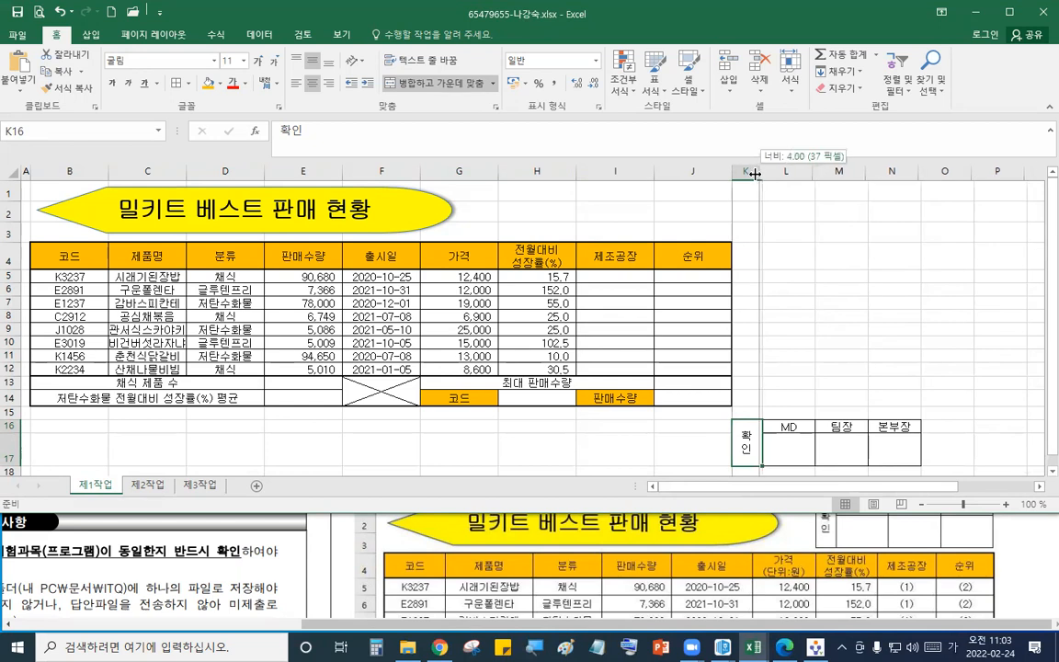
- Copy the approval box K16:N17 as a picture, as shown on screen
{"action": "mouse_move", "coordinate": [746, 445]}
{"action": "left_mouse_down"}
{"action": "mouse_move", "coordinate": [808, 432]}
{"action": "mouse_move", "coordinate": [890, 449]}
{"action": "left_mouse_up"}
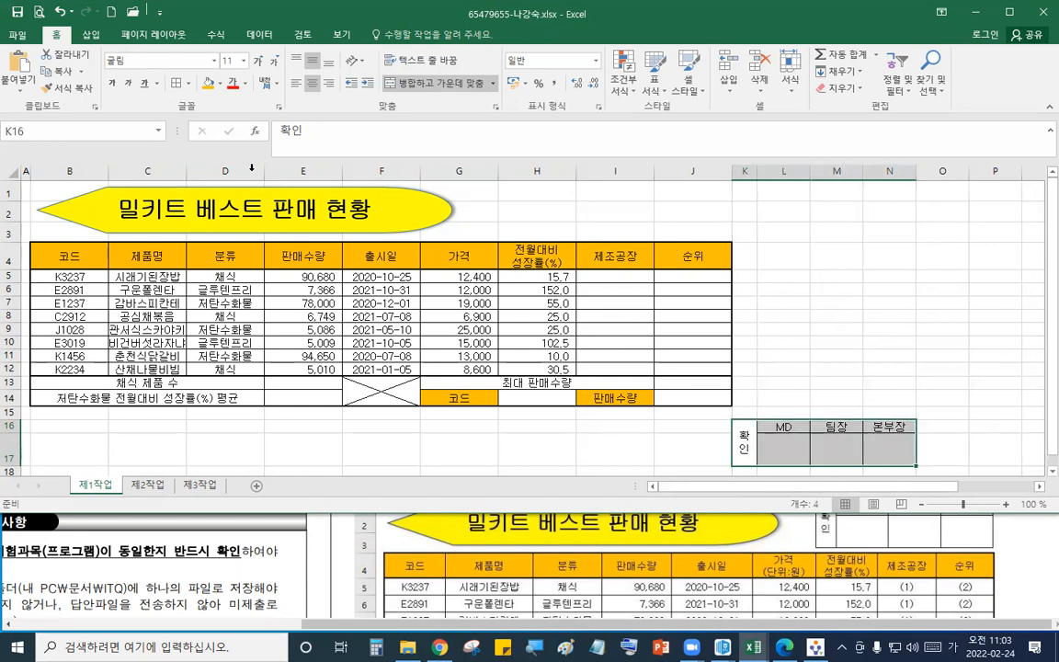
{"action": "left_click", "coordinate": [81, 71]}
{"action": "left_click", "coordinate": [92, 99]}
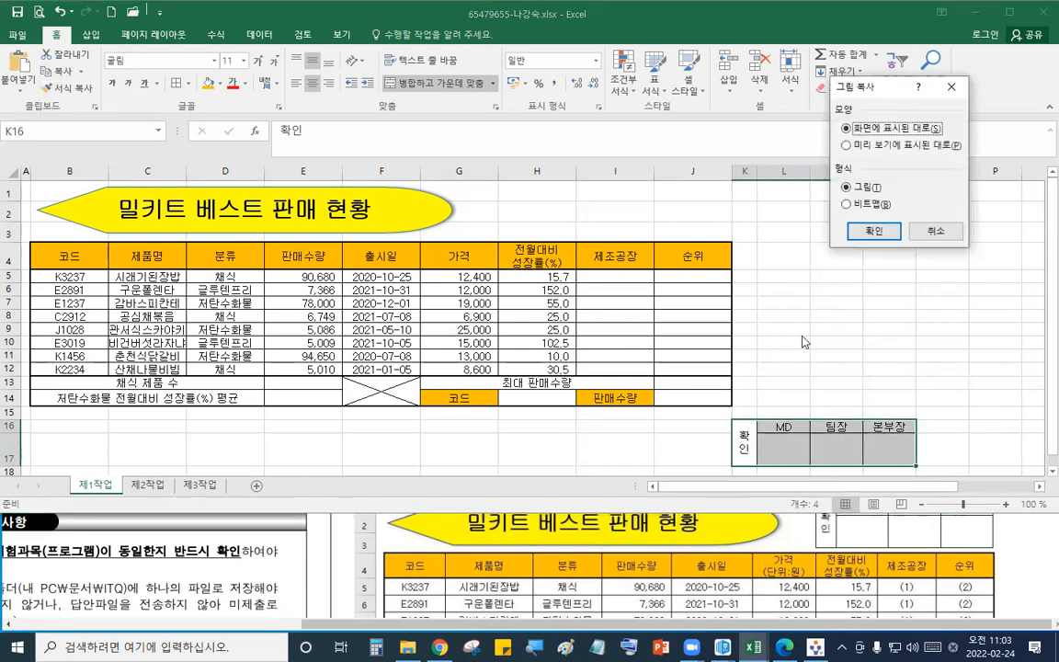
{"action": "left_click", "coordinate": [866, 231]}
- Paste the approval picture at H1 and fit it over cells H1:J2
{"action": "left_click", "coordinate": [538, 191]}
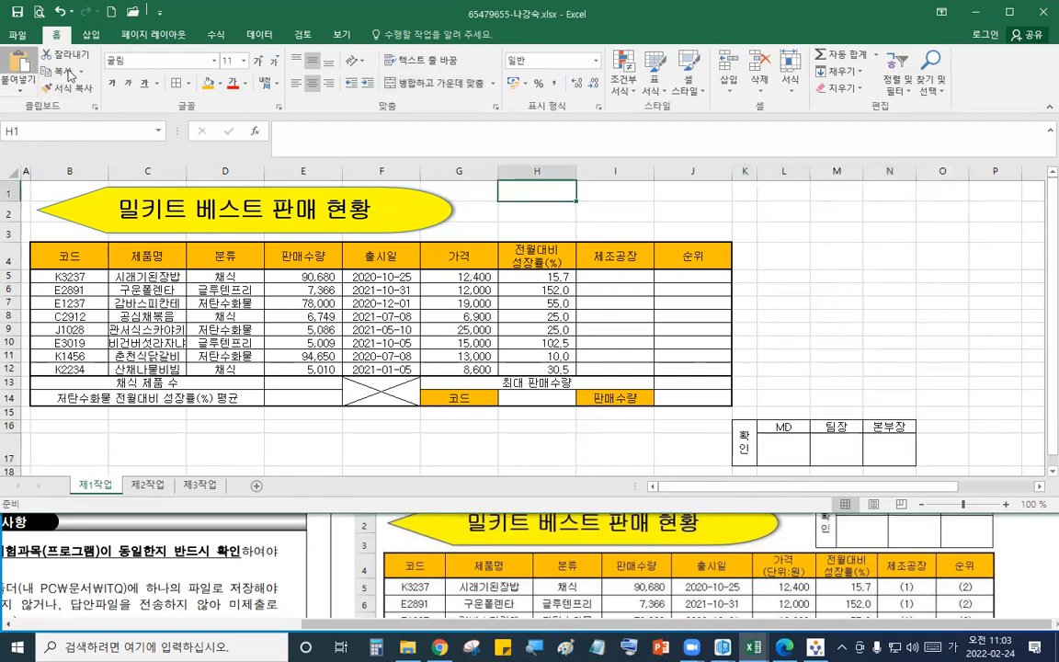
{"action": "left_click", "coordinate": [18, 66]}
{"action": "left_click", "coordinate": [781, 520]}
{"action": "scroll", "coordinate": [781, 511], "scroll_direction": "up", "scroll_amount": 1}
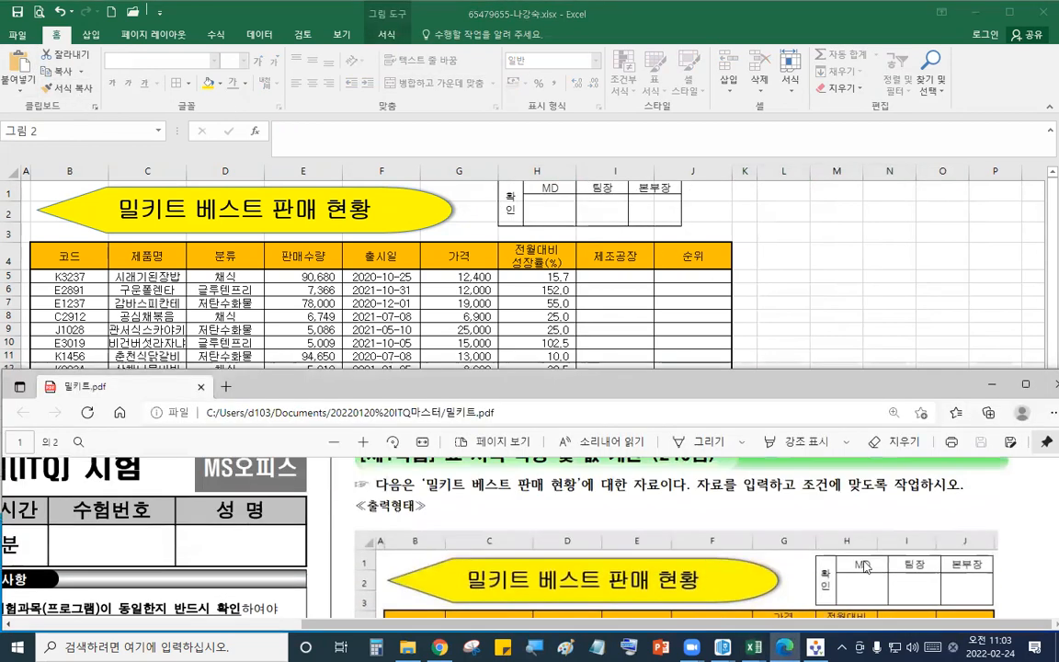
{"action": "left_click", "coordinate": [677, 204]}
{"action": "mouse_move", "coordinate": [697, 204]}
{"action": "left_mouse_down"}
{"action": "mouse_move", "coordinate": [747, 206]}
{"action": "mouse_move", "coordinate": [702, 211]}
{"action": "left_mouse_up"}
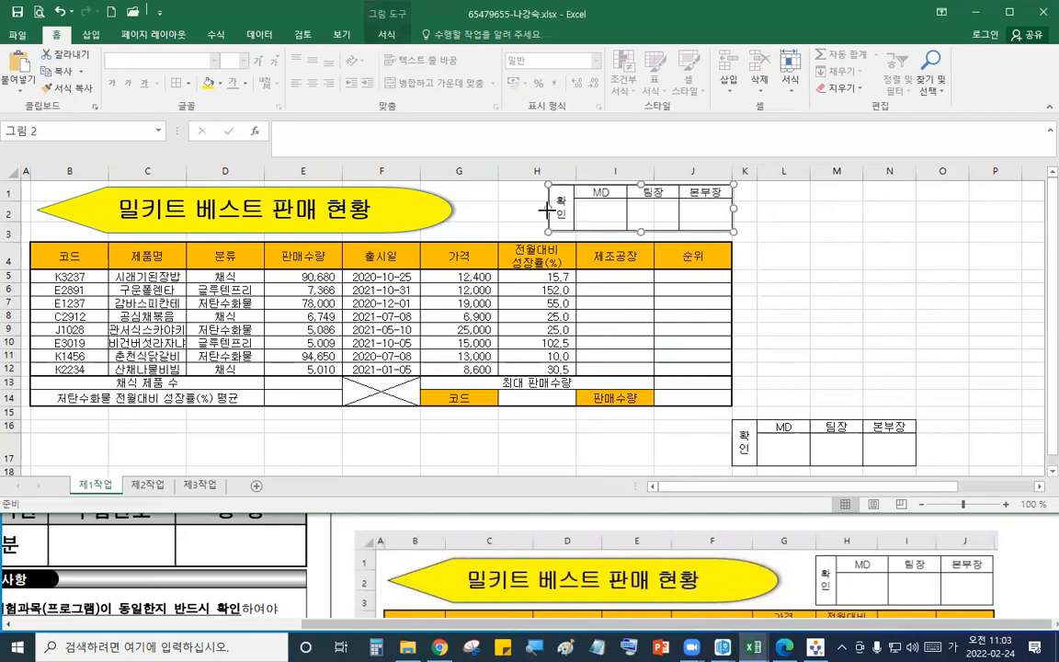
{"action": "left_click_drag", "start_coordinate": [504, 212], "coordinate": [503, 213]}
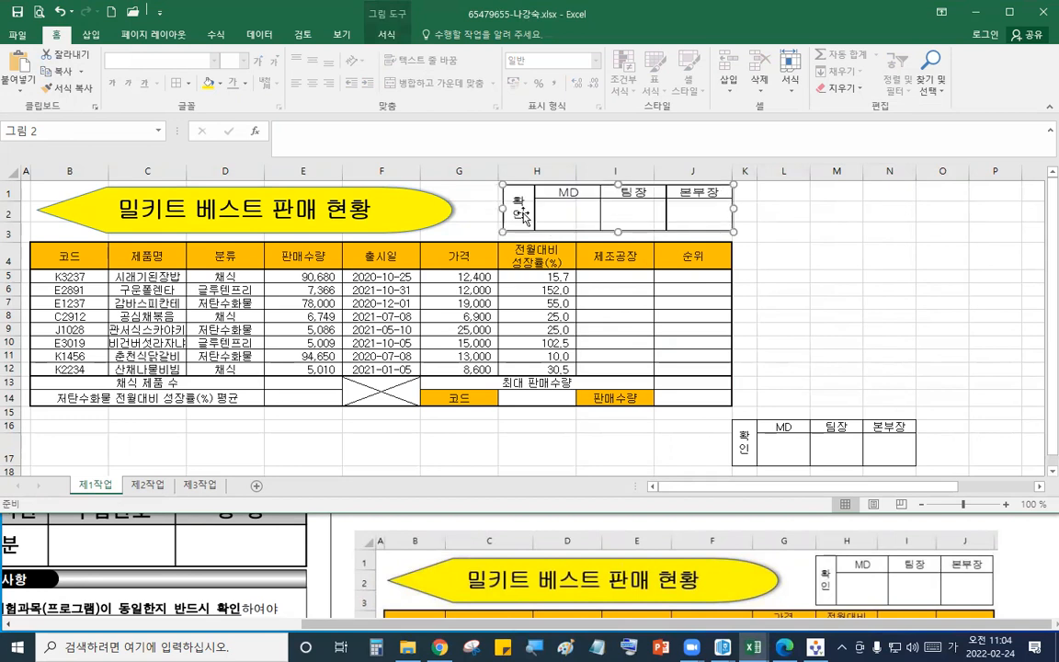
- Remove the original approval box by deleting columns K through N and clearing rows 16–17
{"action": "left_click", "coordinate": [823, 371]}
{"action": "left_click_drag", "start_coordinate": [745, 171], "coordinate": [889, 171]}
{"action": "right_click", "coordinate": [855, 222]}
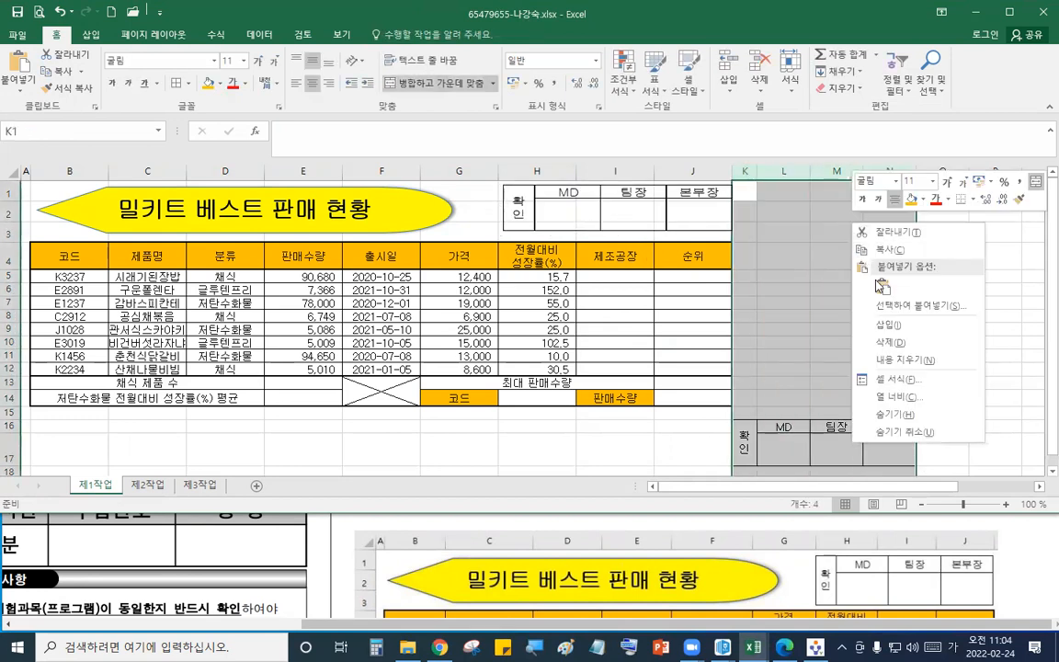
{"action": "left_click", "coordinate": [908, 348]}
{"action": "right_click", "coordinate": [11, 450]}
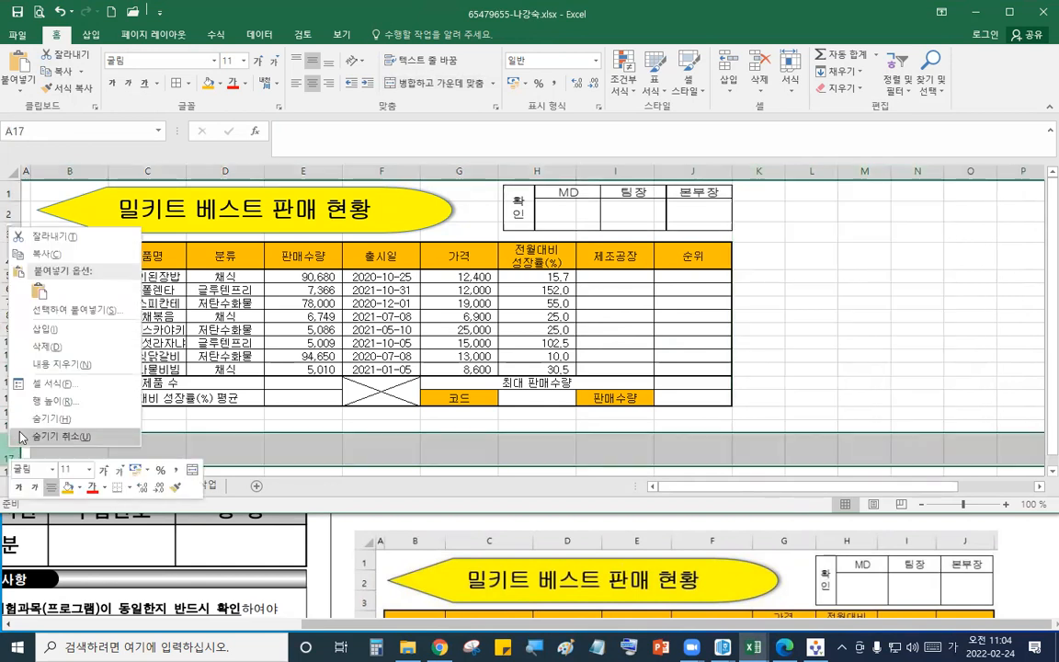
{"action": "left_click", "coordinate": [58, 365]}
- Review the next task instructions in the question PDF
{"action": "left_click", "coordinate": [812, 342]}
{"action": "left_click", "coordinate": [763, 570]}
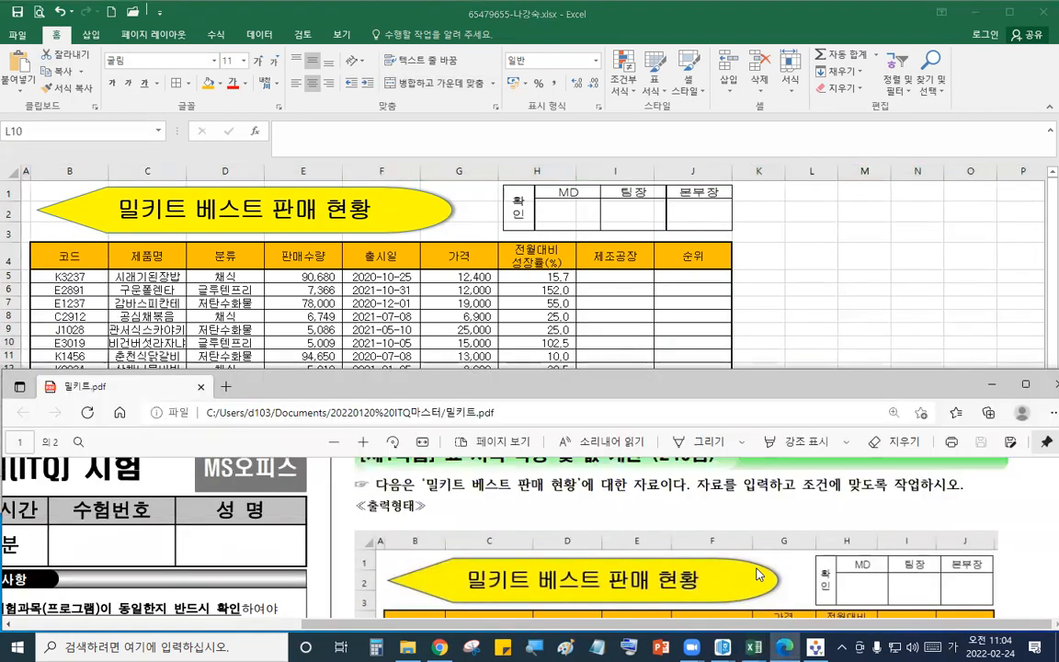
{"action": "scroll", "coordinate": [759, 572], "scroll_direction": "down", "scroll_amount": 5}
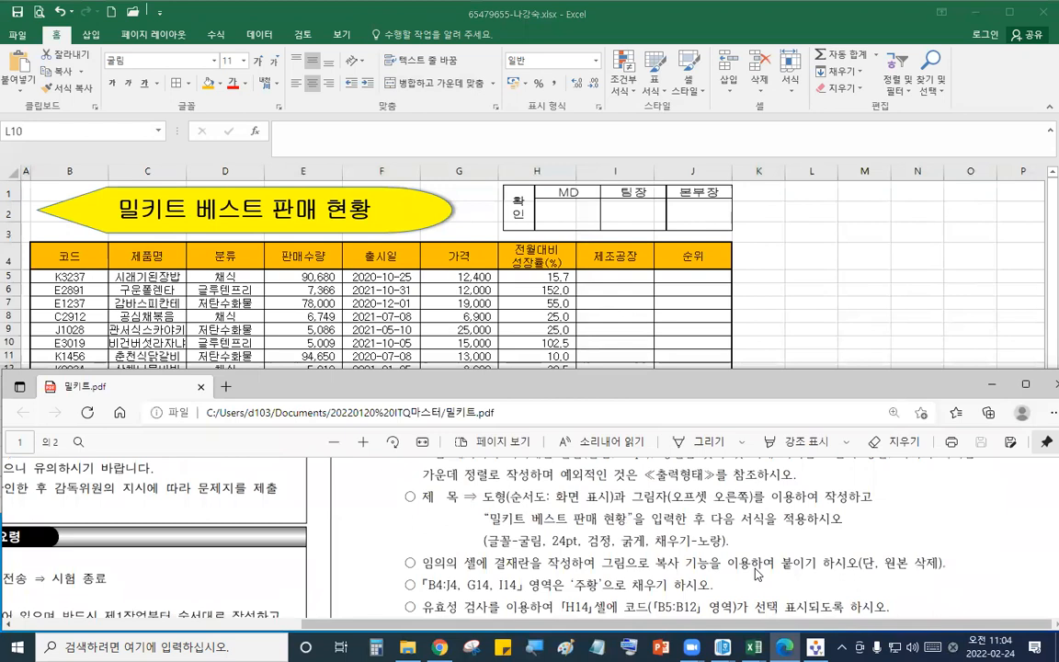
{"action": "scroll", "coordinate": [756, 574], "scroll_direction": "down", "scroll_amount": 1}
{"action": "left_click", "coordinate": [815, 304]}
{"action": "left_click", "coordinate": [753, 515]}
{"action": "left_click_drag", "start_coordinate": [753, 515], "coordinate": [763, 543]}
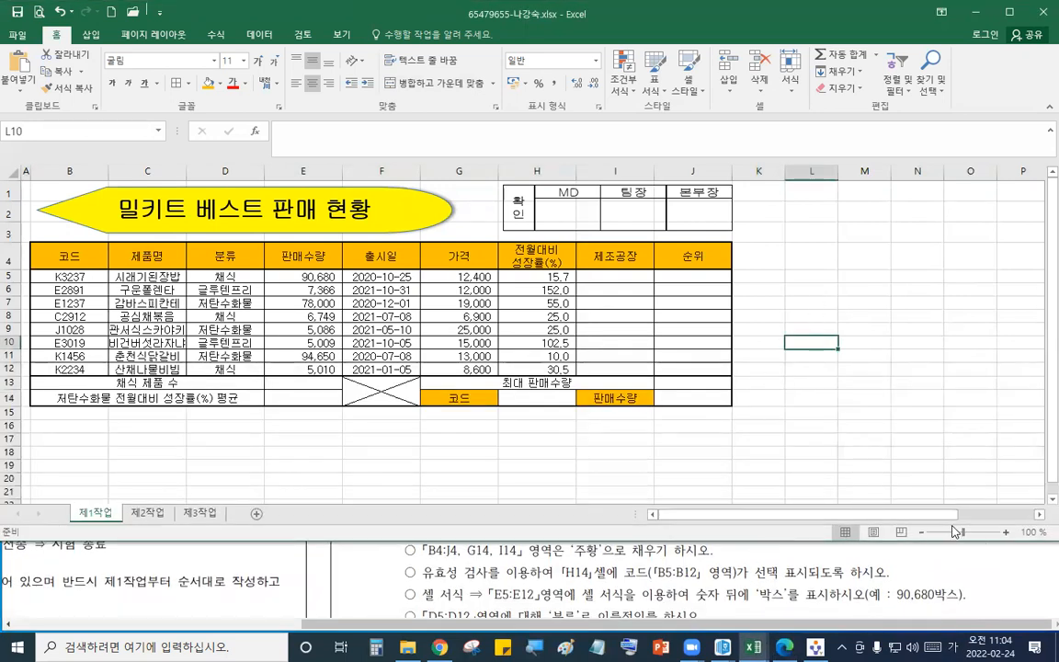
{"action": "left_click", "coordinate": [1004, 533]}
- Add list data validation to H14 with source $B$5:$B$12, then pick K3237 from the dropdown
{"action": "left_click", "coordinate": [591, 421]}
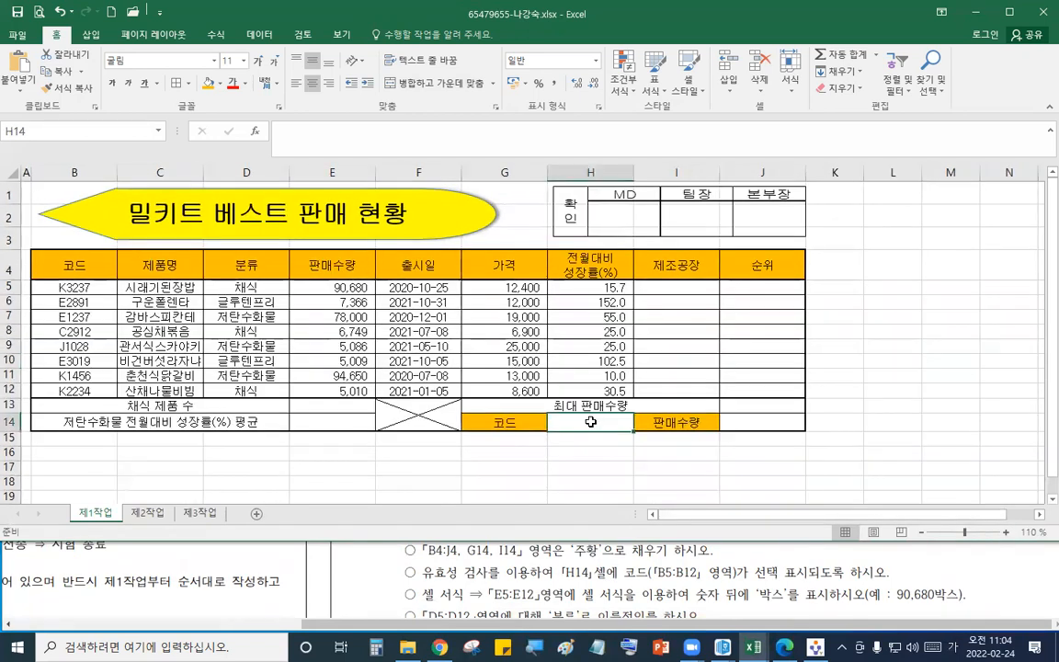
{"action": "left_click", "coordinate": [259, 34]}
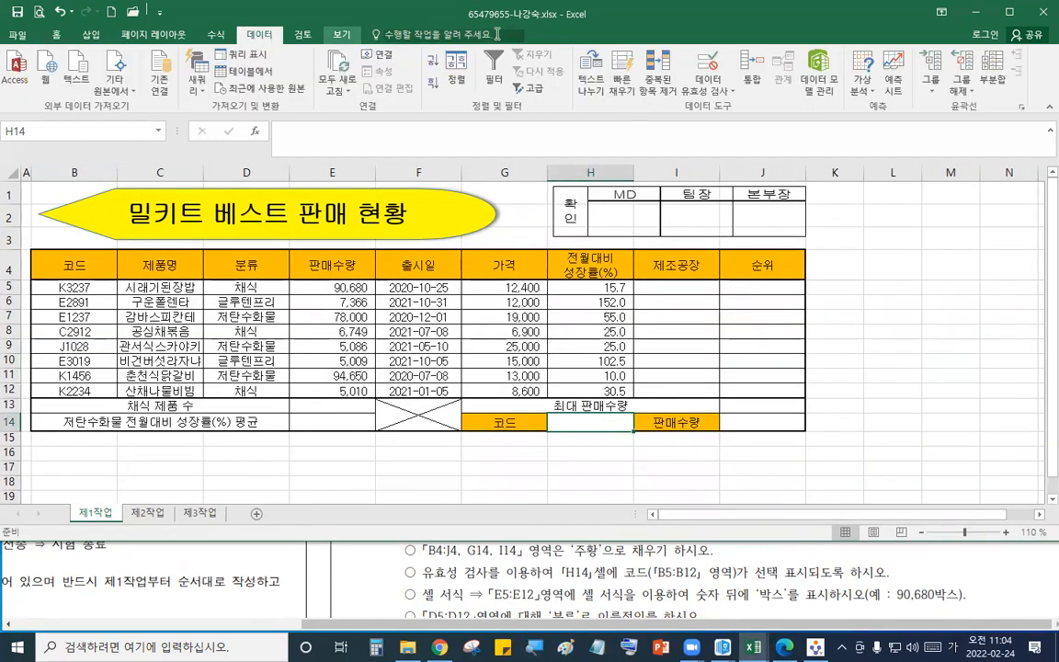
{"action": "left_click", "coordinate": [708, 66]}
{"action": "left_click", "coordinate": [854, 122]}
{"action": "left_click", "coordinate": [783, 169]}
{"action": "left_click", "coordinate": [791, 192]}
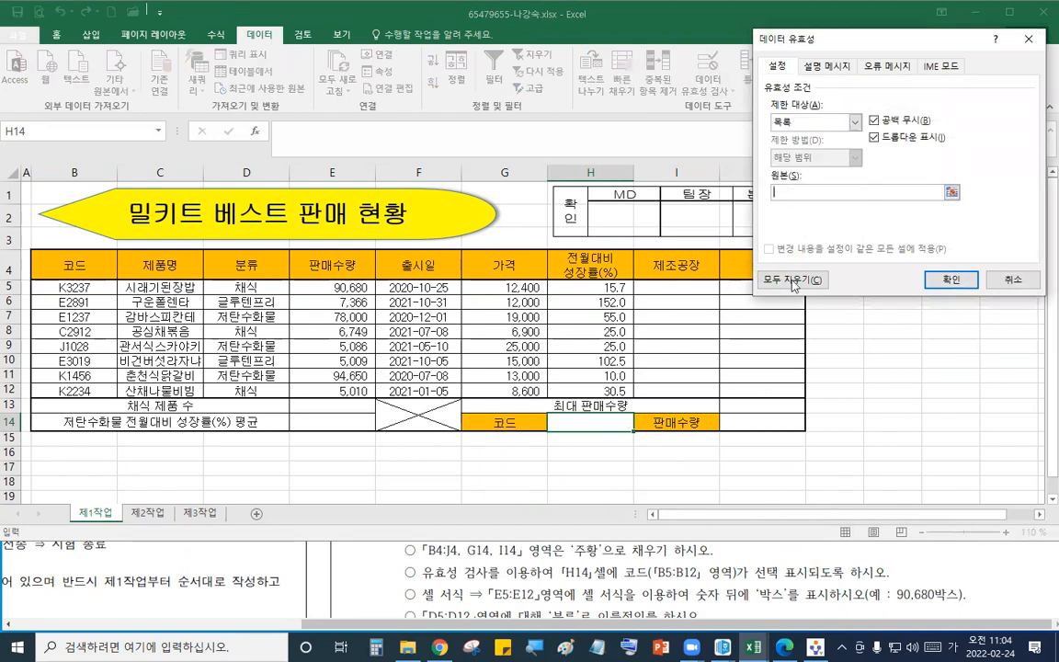
{"action": "left_click_drag", "start_coordinate": [79, 285], "coordinate": [101, 384]}
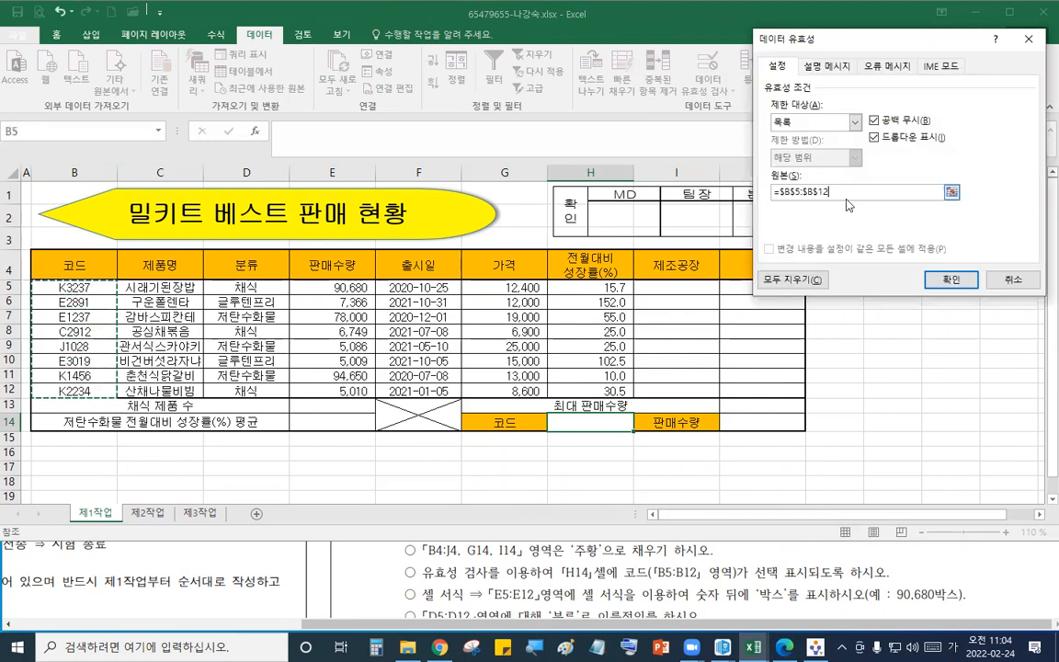
{"action": "left_click", "coordinate": [956, 287]}
{"action": "left_click", "coordinate": [639, 424]}
{"action": "left_click", "coordinate": [639, 424]}
{"action": "left_click", "coordinate": [640, 425]}
{"action": "left_click", "coordinate": [589, 436]}
- Check the cell-format instruction in the question PDF
{"action": "left_click", "coordinate": [699, 556]}
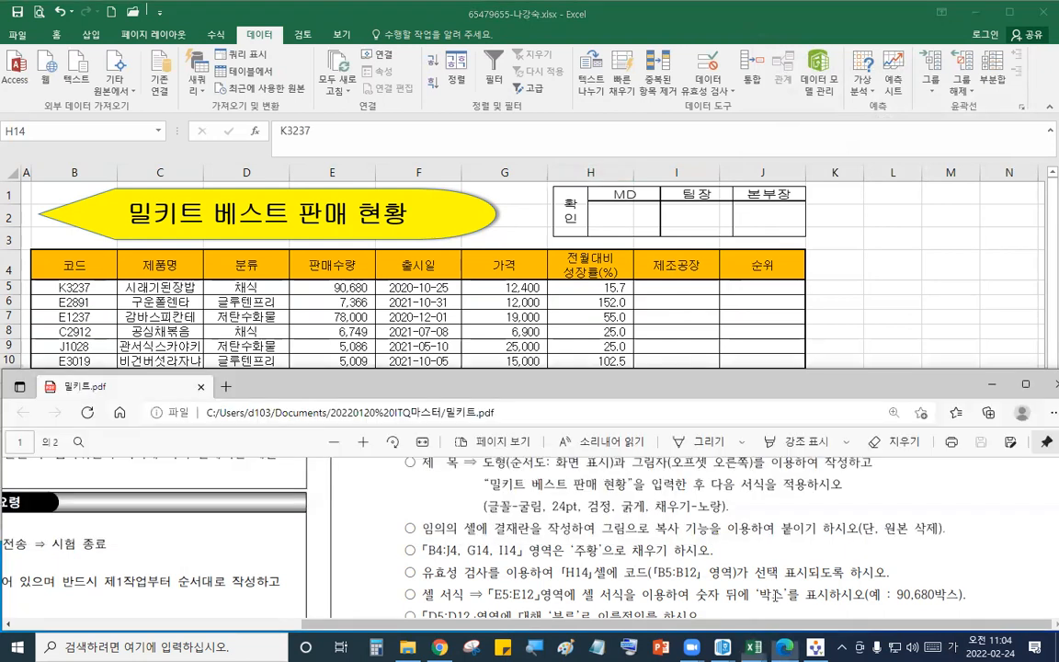
{"action": "scroll", "coordinate": [860, 531], "scroll_direction": "up", "scroll_amount": 3}
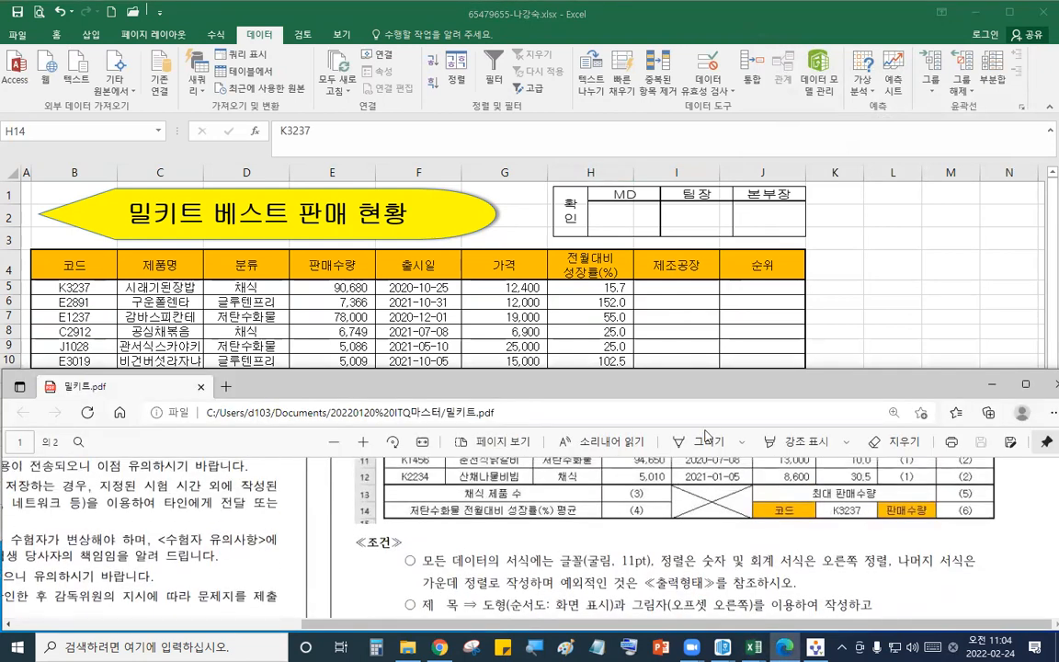
{"action": "left_click", "coordinate": [734, 312]}
{"action": "left_click", "coordinate": [708, 587]}
{"action": "scroll", "coordinate": [708, 591], "scroll_direction": "down", "scroll_amount": 3}
{"action": "left_click", "coordinate": [538, 314]}
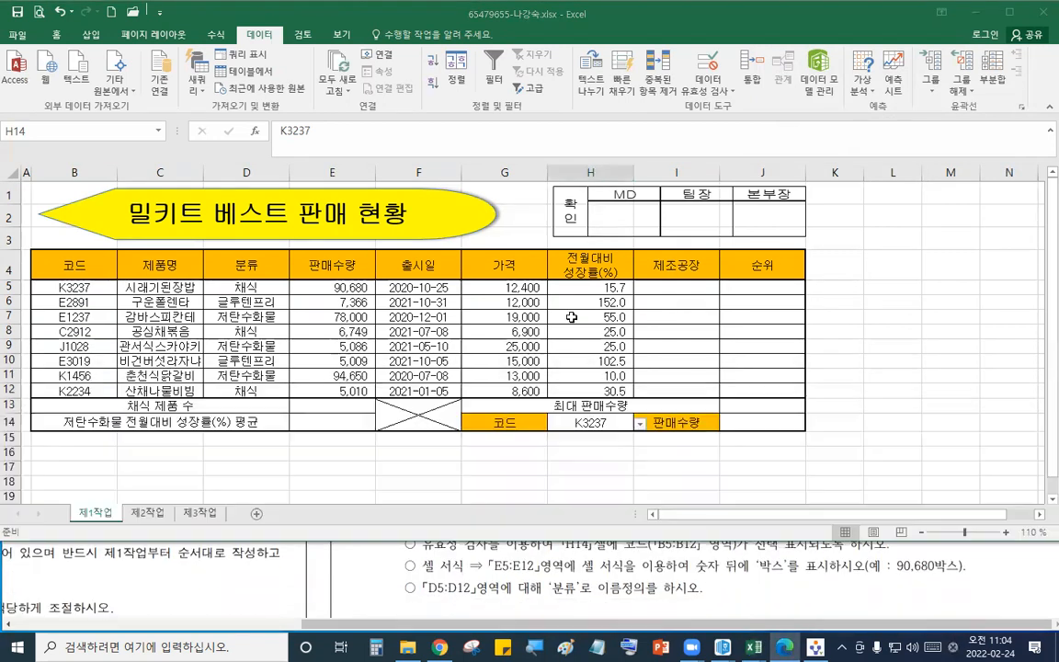
- Apply the custom number format #,##0"박스" to E5:E12
{"action": "left_click_drag", "start_coordinate": [334, 289], "coordinate": [339, 388]}
{"action": "right_click", "coordinate": [338, 388]}
{"action": "left_click", "coordinate": [373, 548]}
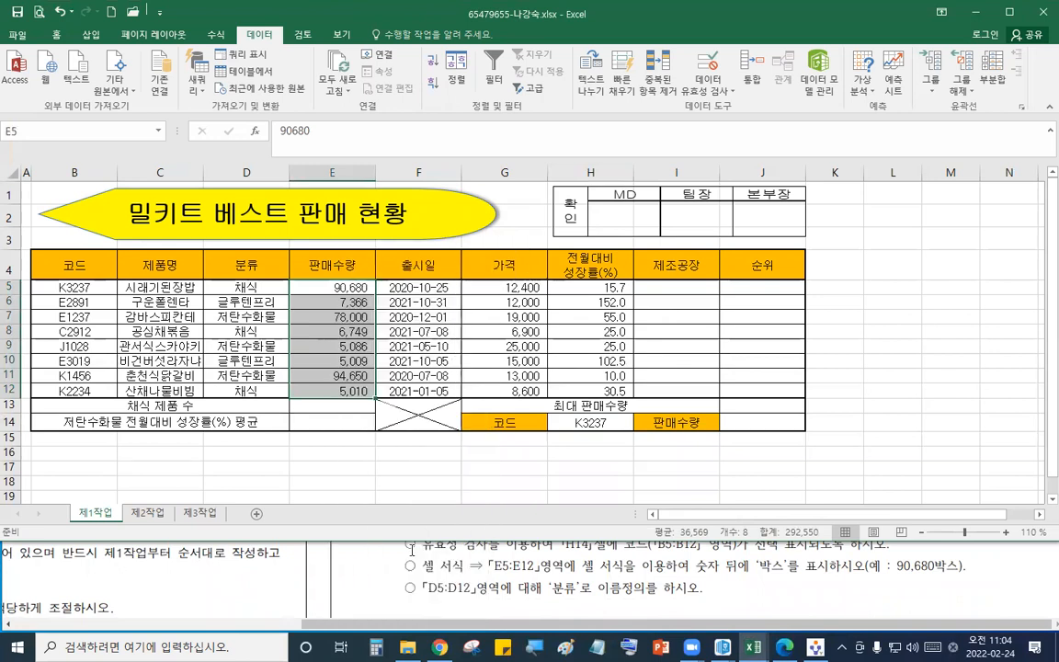
{"action": "left_click", "coordinate": [241, 272]}
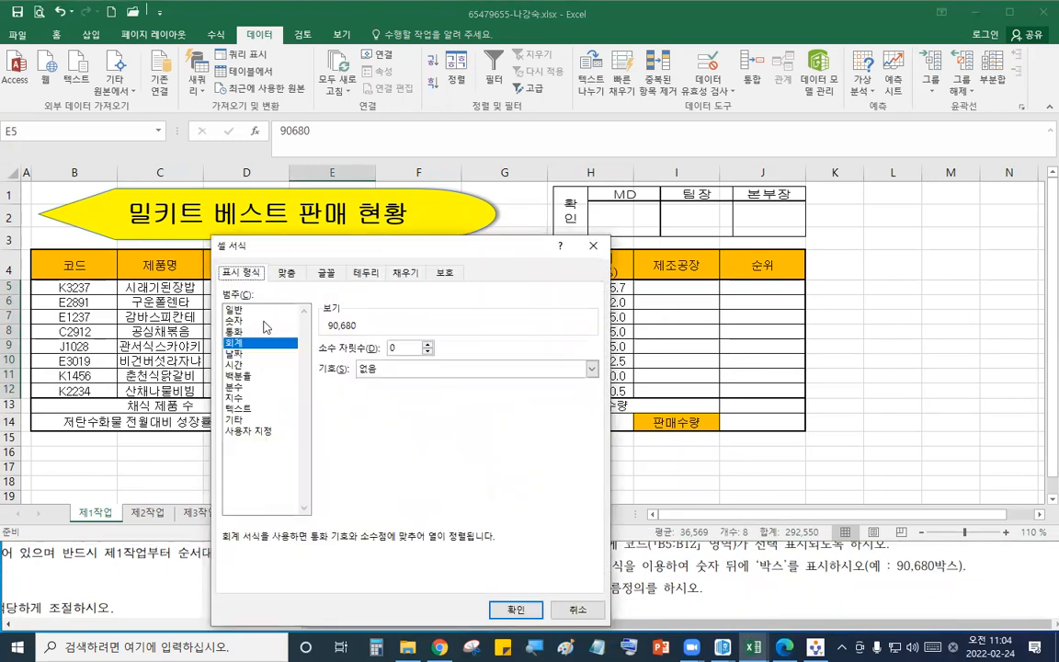
{"action": "left_click", "coordinate": [258, 432]}
{"action": "left_click", "coordinate": [359, 411]}
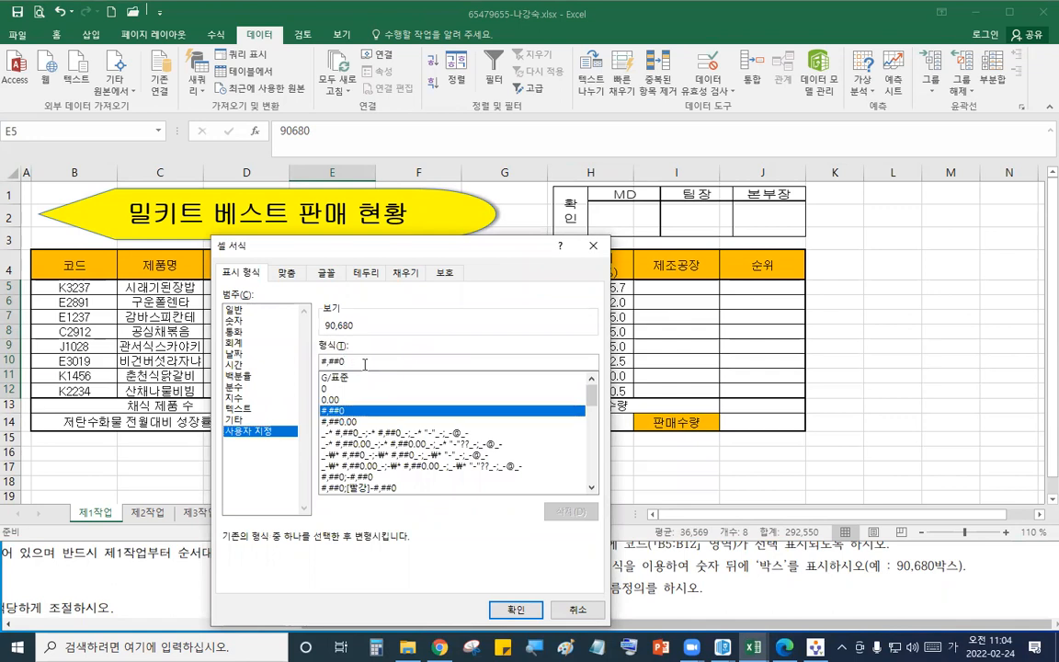
{"action": "type", "text": "\"박스"}
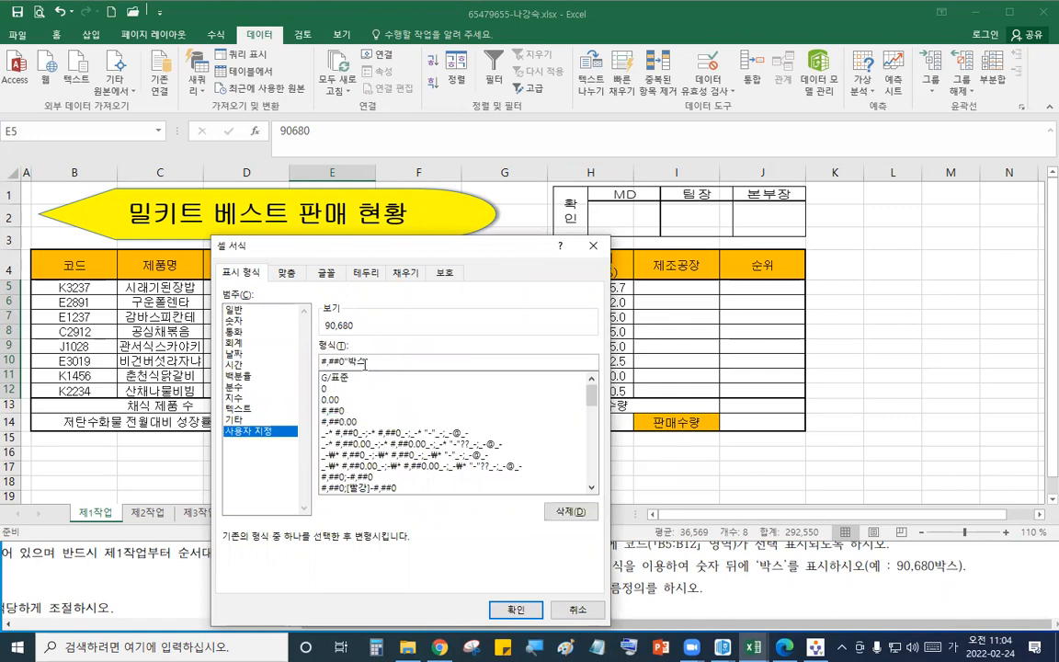
{"action": "left_click", "coordinate": [511, 610]}
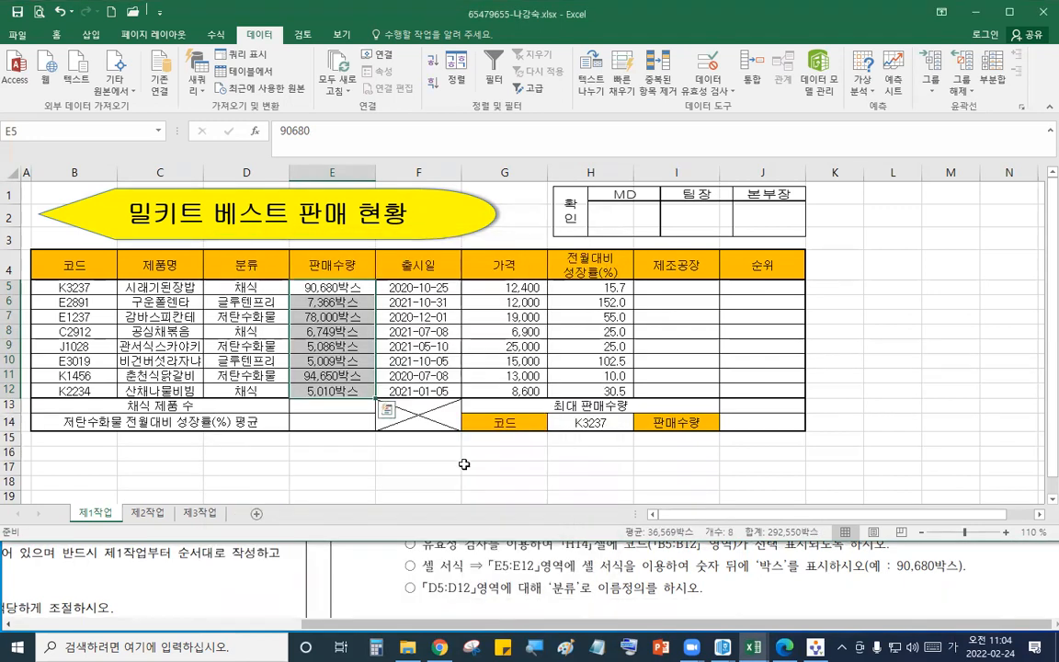
- Name the range D5:D12 as 분류
{"action": "left_click_drag", "start_coordinate": [250, 290], "coordinate": [246, 391]}
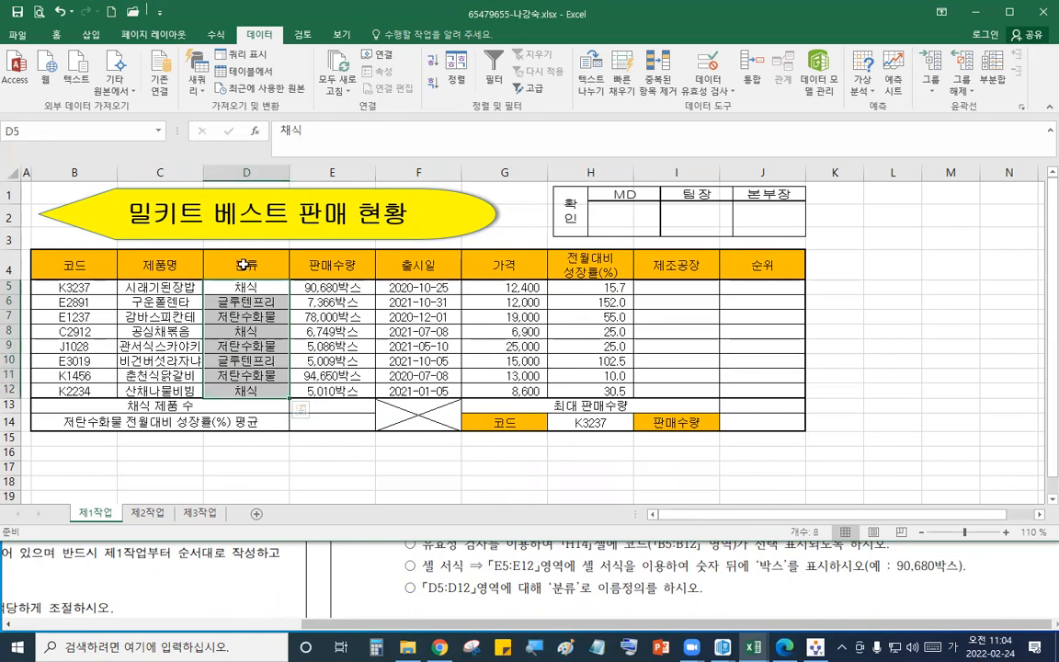
{"action": "left_click", "coordinate": [49, 128]}
{"action": "type", "text": "분류"}
{"action": "key", "text": "Return"}
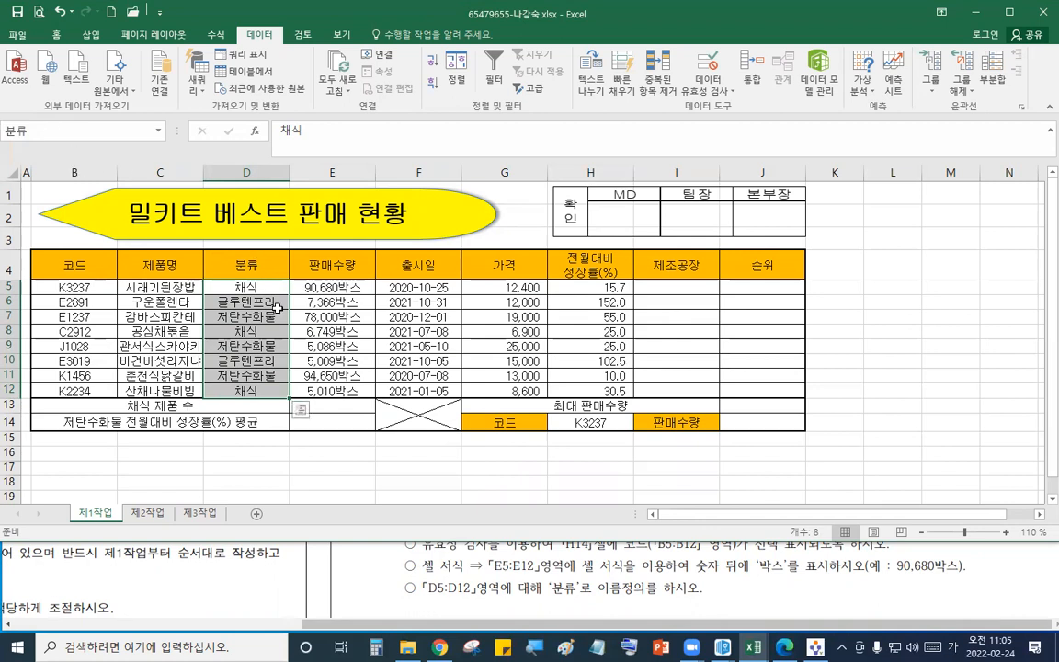
- Read the function requirements in the question PDF
{"action": "left_click", "coordinate": [614, 585]}
{"action": "scroll", "coordinate": [615, 585], "scroll_direction": "down", "scroll_amount": 3}
{"action": "scroll", "coordinate": [615, 585], "scroll_direction": "down", "scroll_amount": 1}
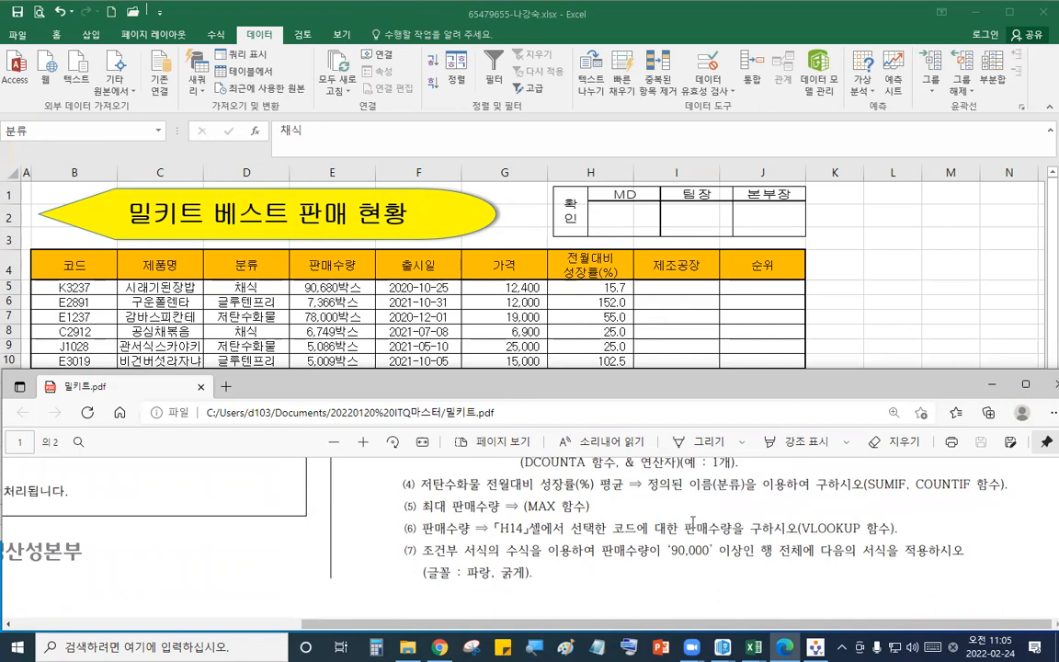
{"action": "left_click", "coordinate": [591, 310]}
{"action": "left_click", "coordinate": [564, 575]}
{"action": "scroll", "coordinate": [565, 576], "scroll_direction": "up", "scroll_amount": 3}
{"action": "left_click", "coordinate": [593, 323]}
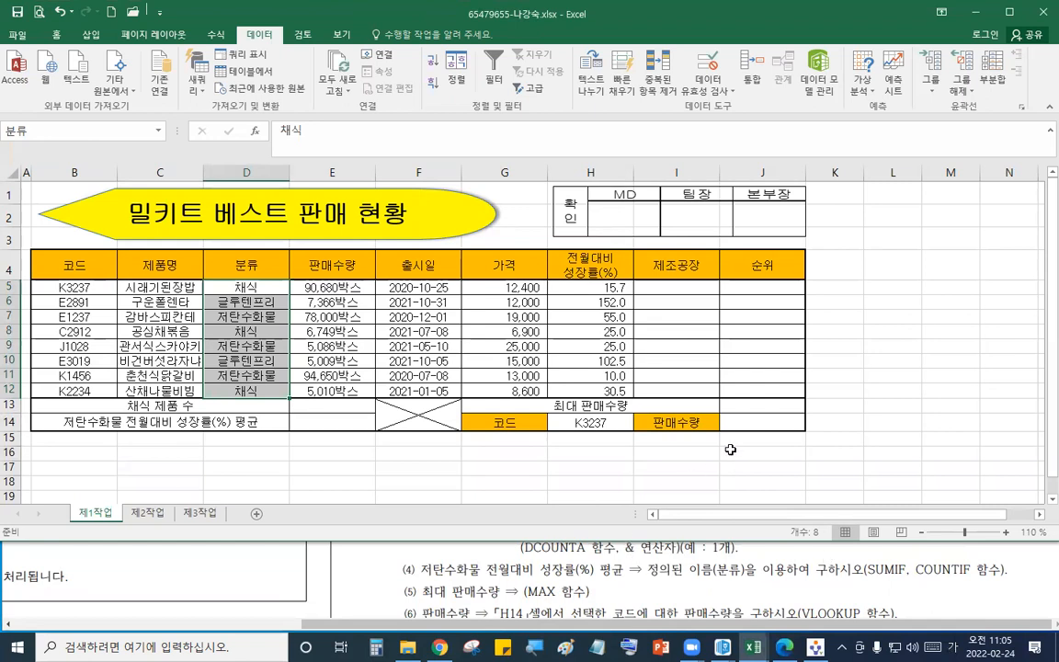
- Enter =MAX(E5:E12) in J13 to get the maximum sales quantity
{"action": "left_click", "coordinate": [749, 405]}
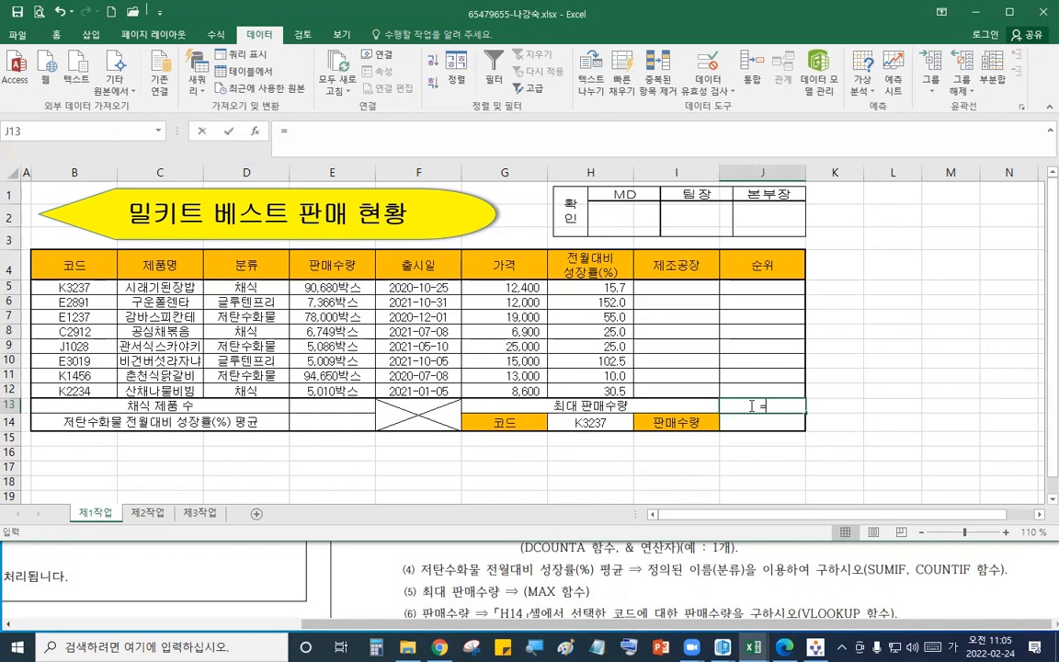
{"action": "type", "text": "=ㅡ"}
{"action": "type", "text": "ma"}
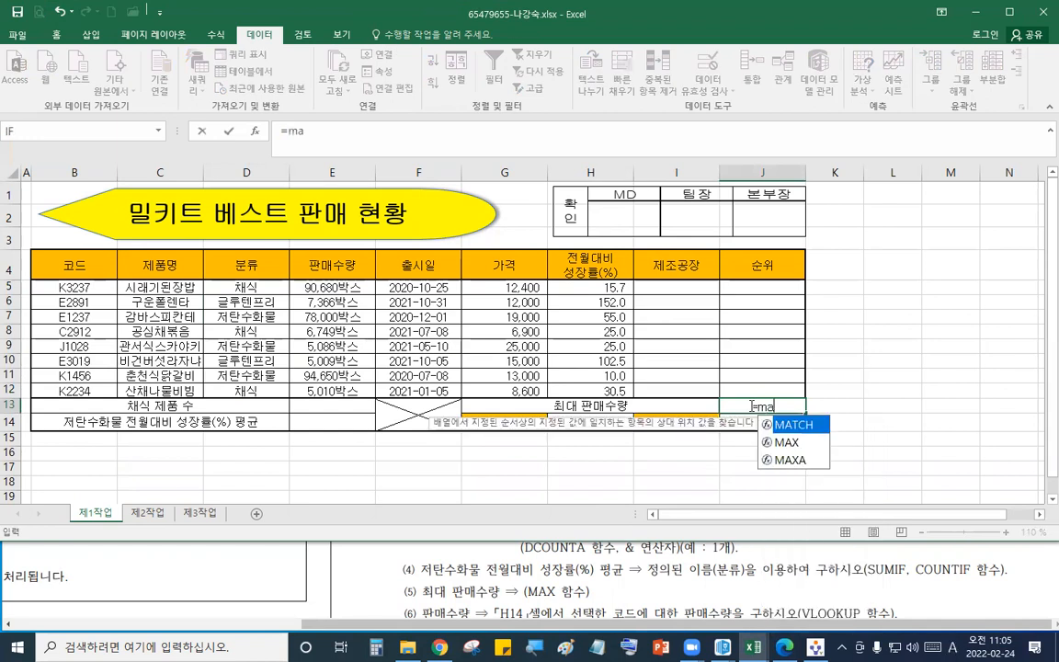
{"action": "double_click", "coordinate": [786, 443]}
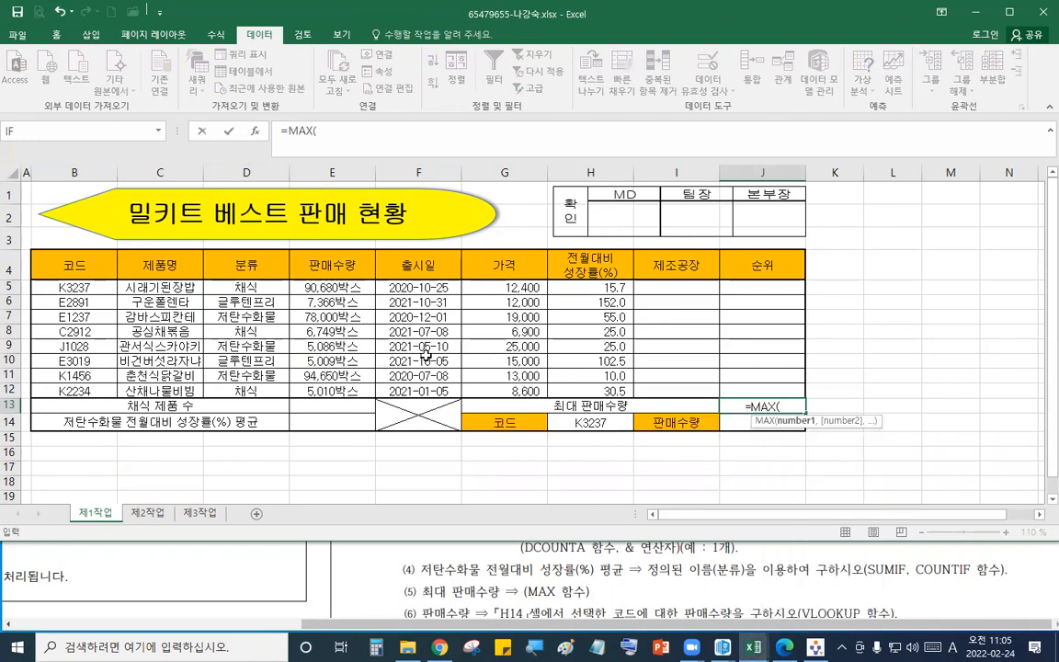
{"action": "left_click_drag", "start_coordinate": [347, 291], "coordinate": [350, 385]}
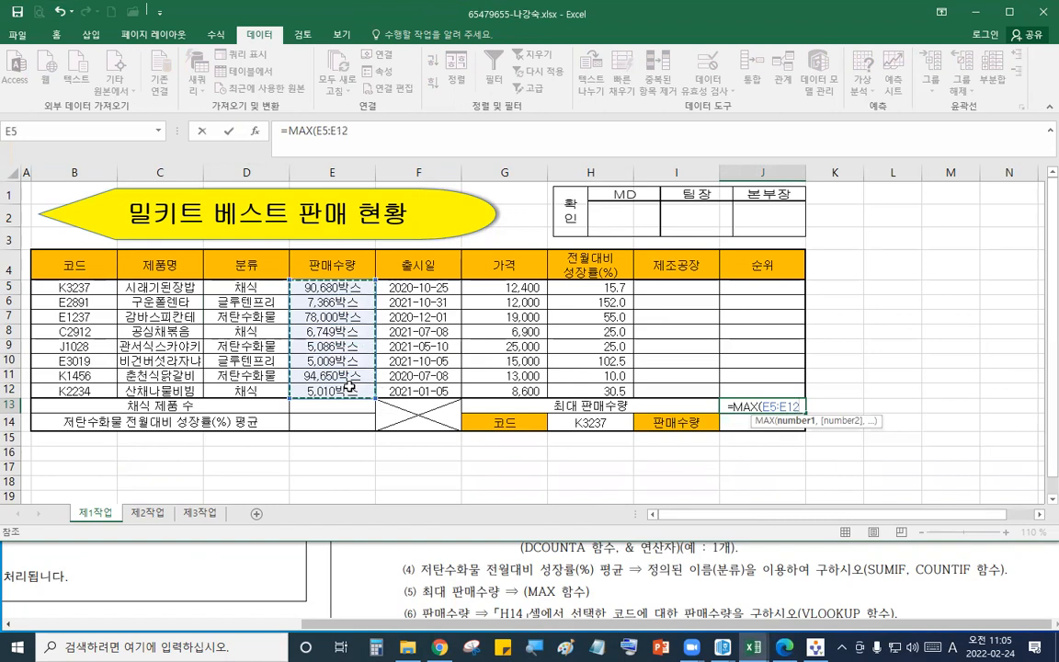
{"action": "key", "text": "Return"}
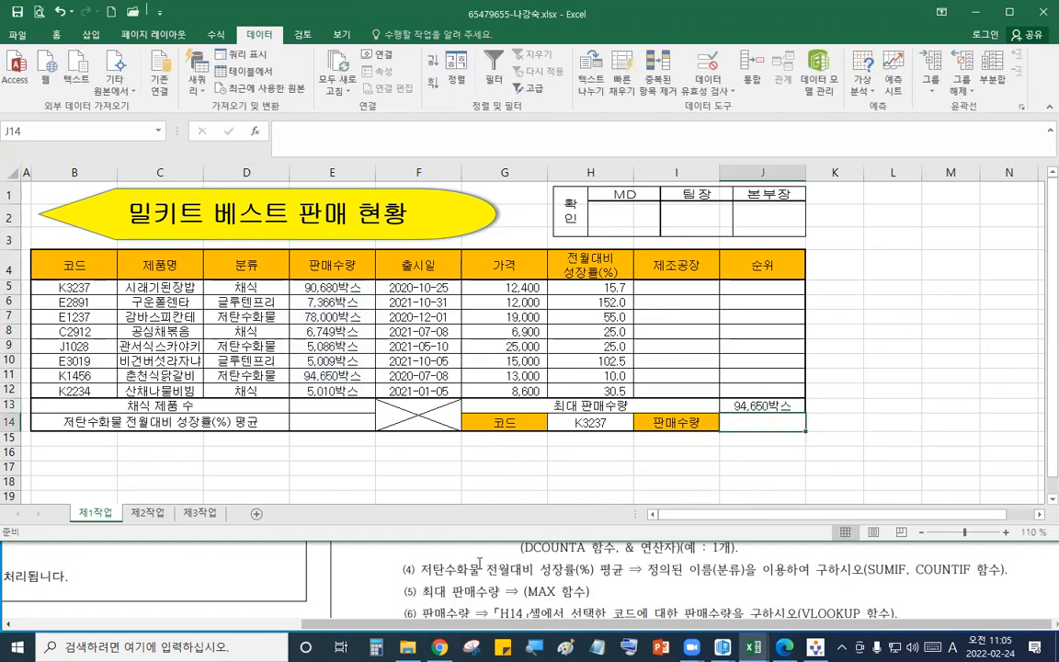
- Enter =VLOOKUP(H14,B5:E12,4,0) in J14 to return the sales quantity for the selected code
{"action": "left_click", "coordinate": [545, 578]}
{"action": "left_click", "coordinate": [736, 358]}
{"action": "left_click", "coordinate": [754, 405]}
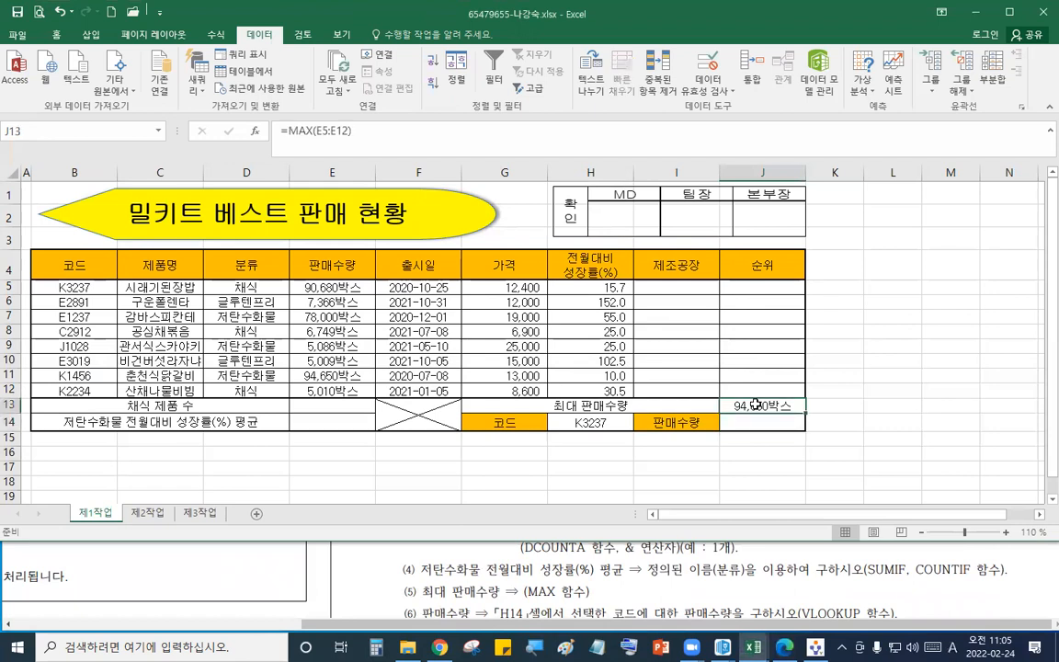
{"action": "left_click", "coordinate": [587, 423]}
{"action": "left_click", "coordinate": [769, 424]}
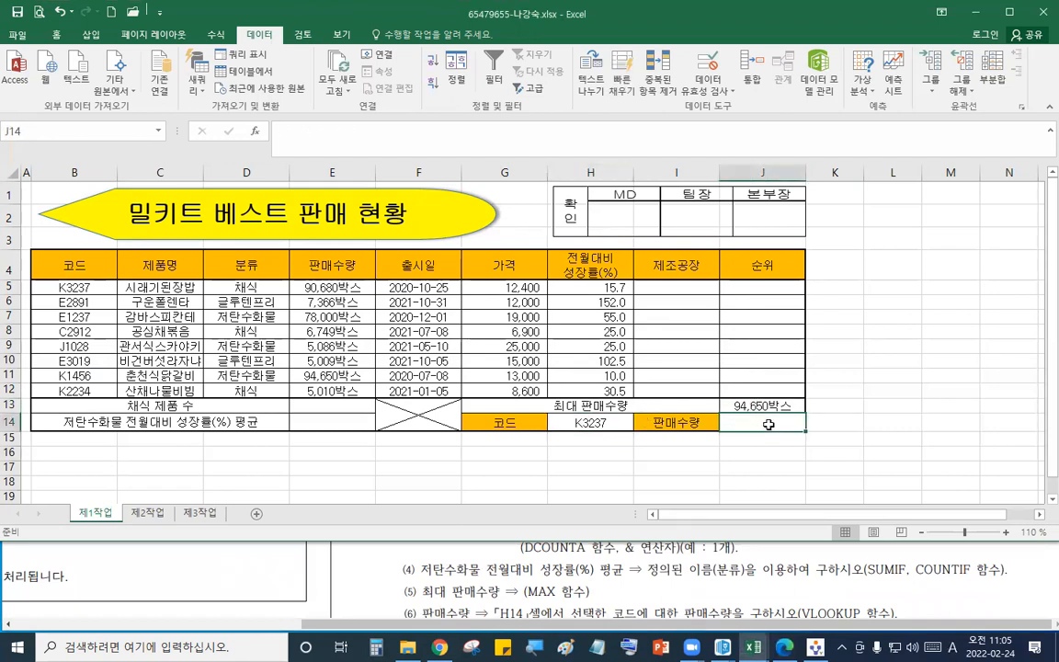
{"action": "type", "text": "=v"}
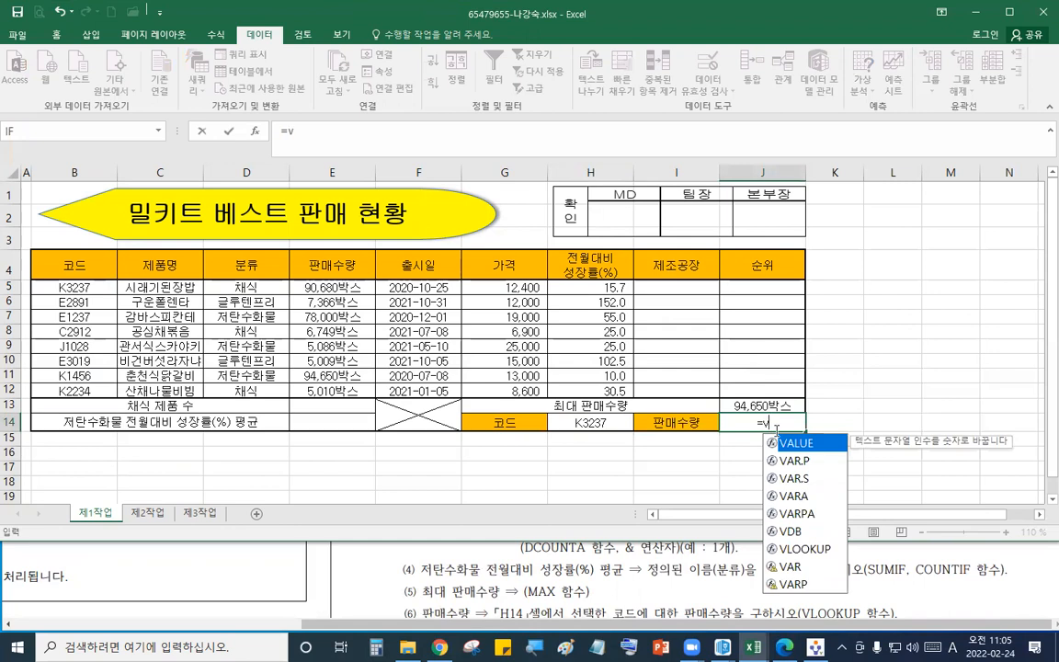
{"action": "double_click", "coordinate": [799, 549]}
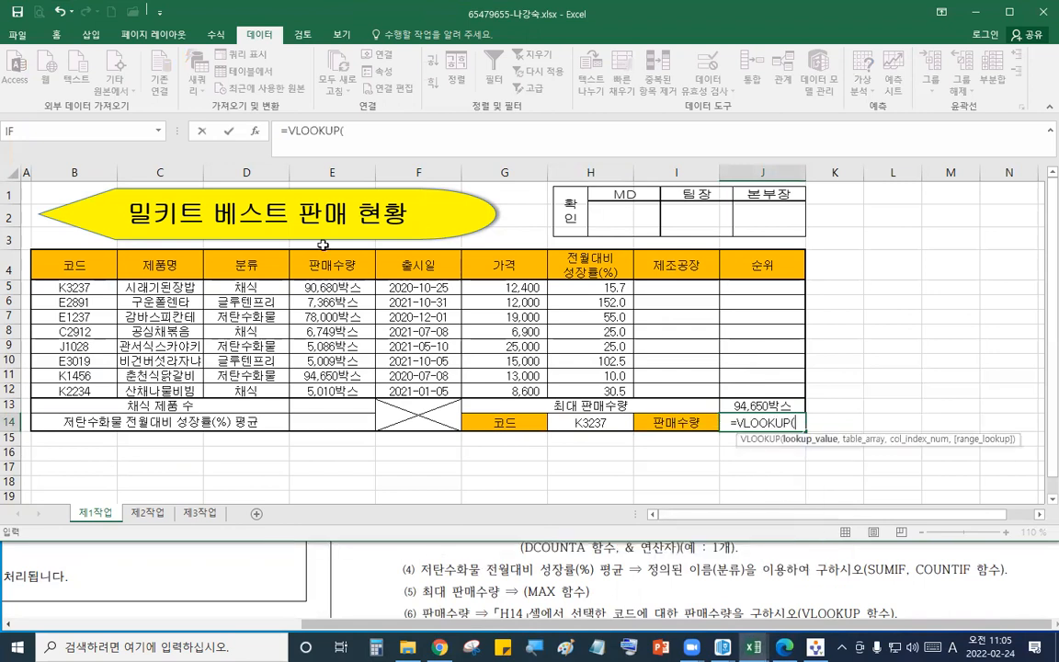
{"action": "left_click", "coordinate": [259, 134]}
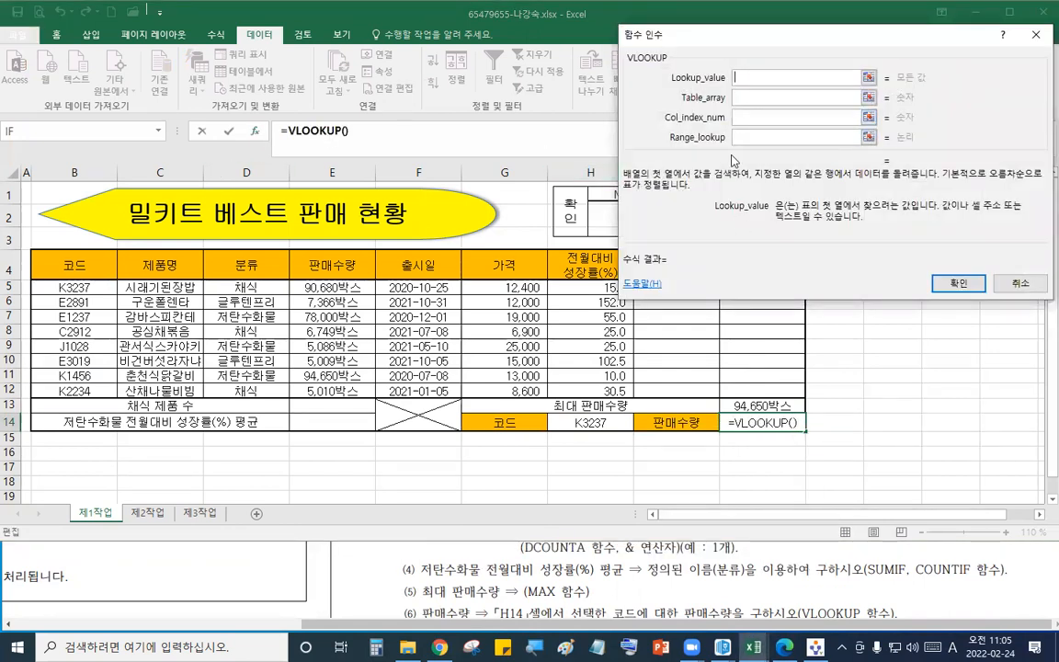
{"action": "left_click", "coordinate": [618, 422]}
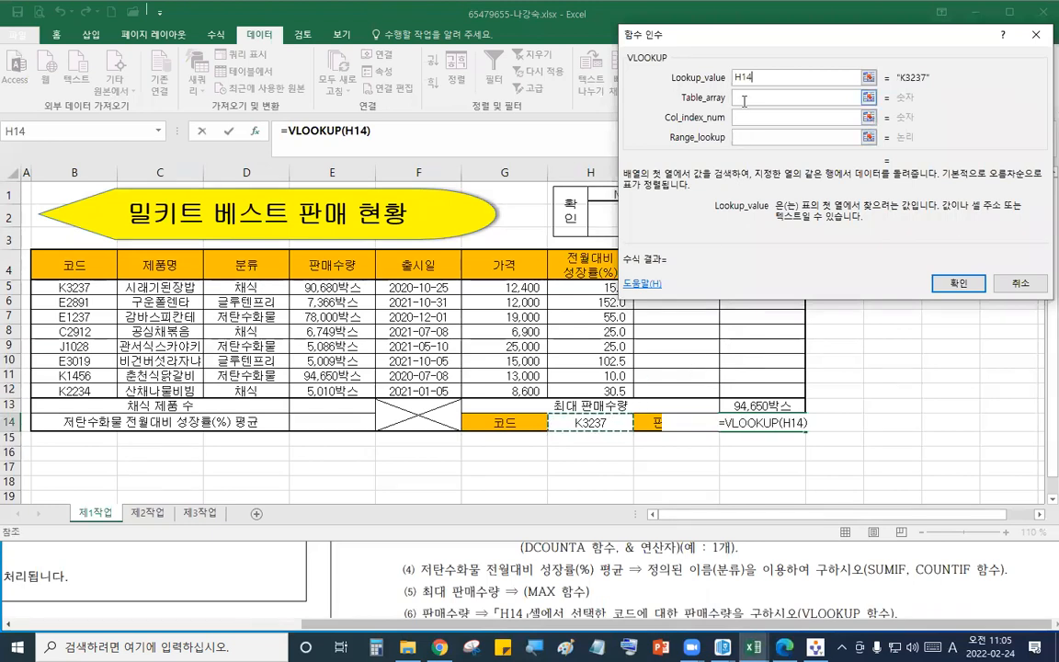
{"action": "key", "text": "Tab"}
{"action": "left_click_drag", "start_coordinate": [89, 285], "coordinate": [357, 386]}
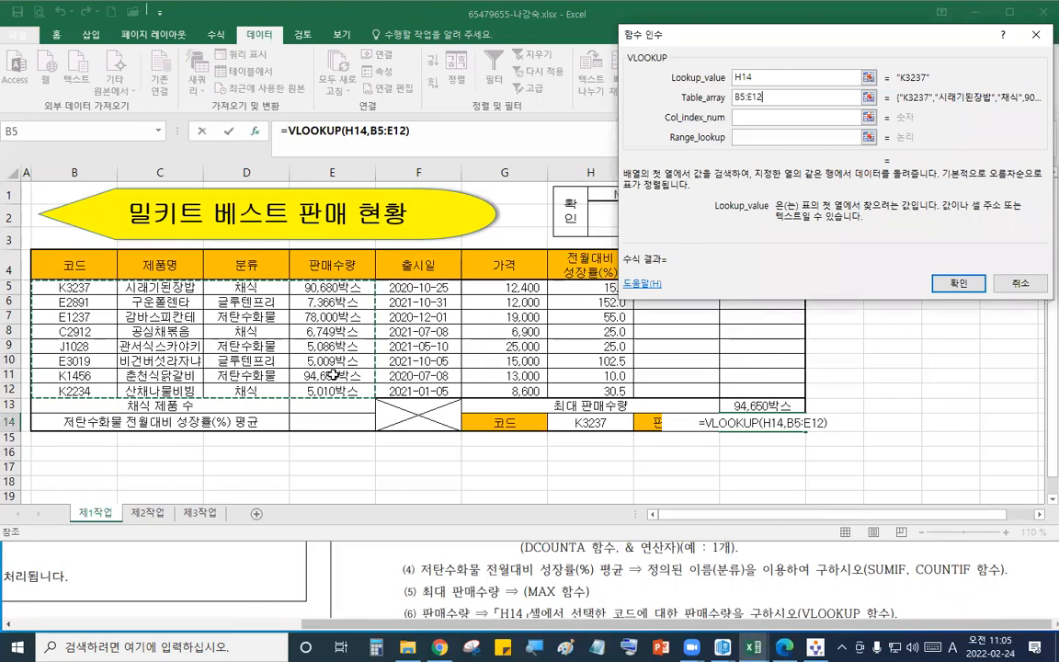
{"action": "left_click", "coordinate": [784, 115]}
{"action": "type", "text": "4"}
{"action": "left_click", "coordinate": [777, 136]}
{"action": "type", "text": "0"}
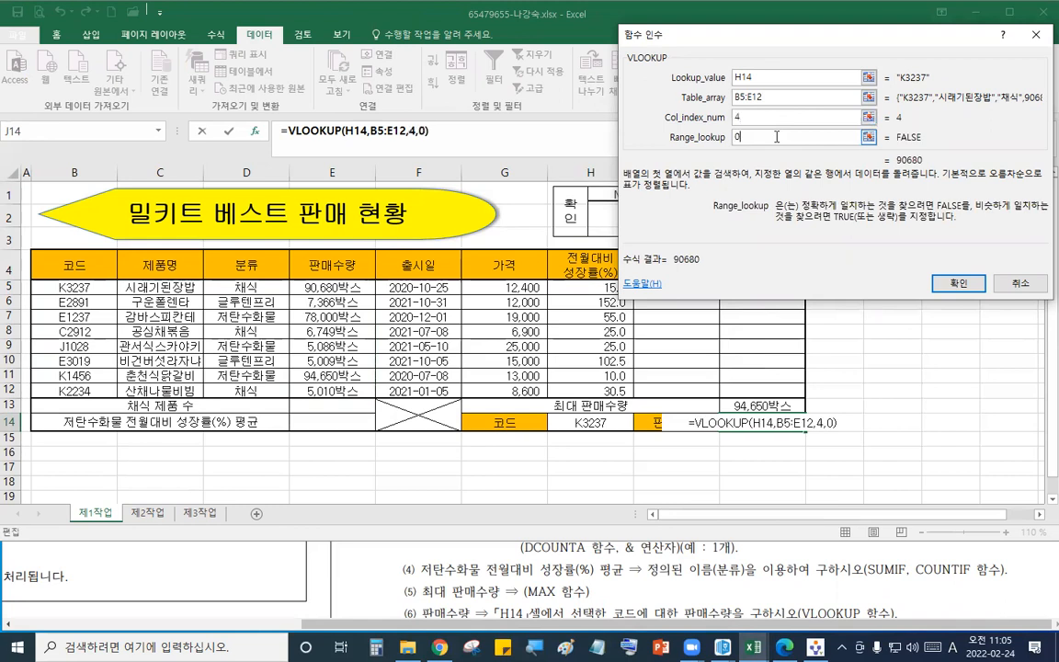
{"action": "key", "text": "Return"}
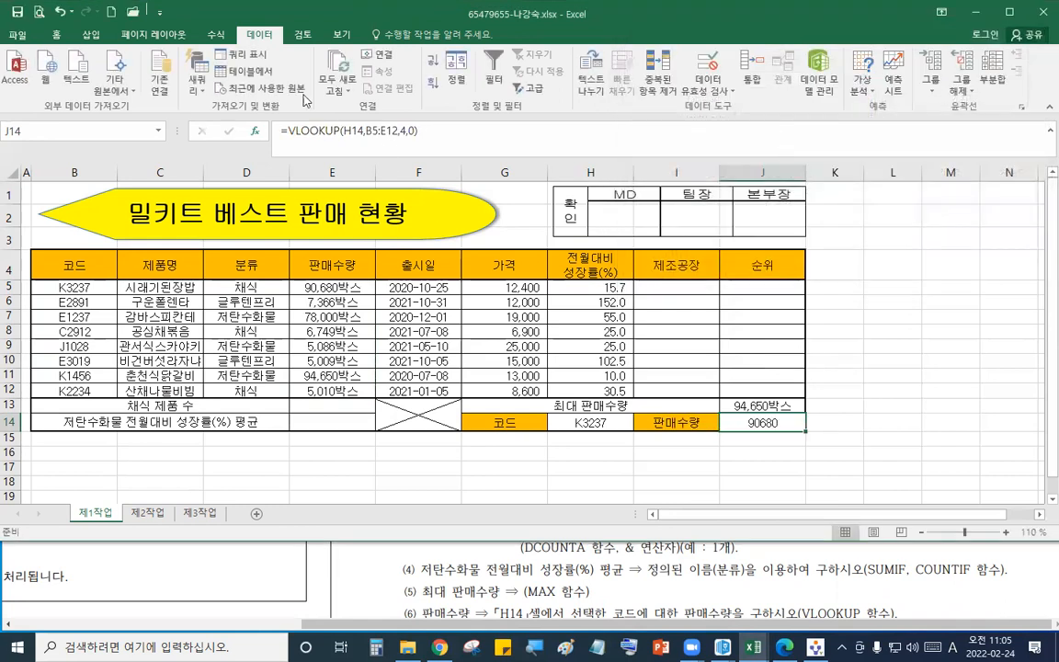
- Apply the comma thousands-separator style to J14
{"action": "left_click", "coordinate": [59, 37]}
{"action": "left_click", "coordinate": [555, 85]}
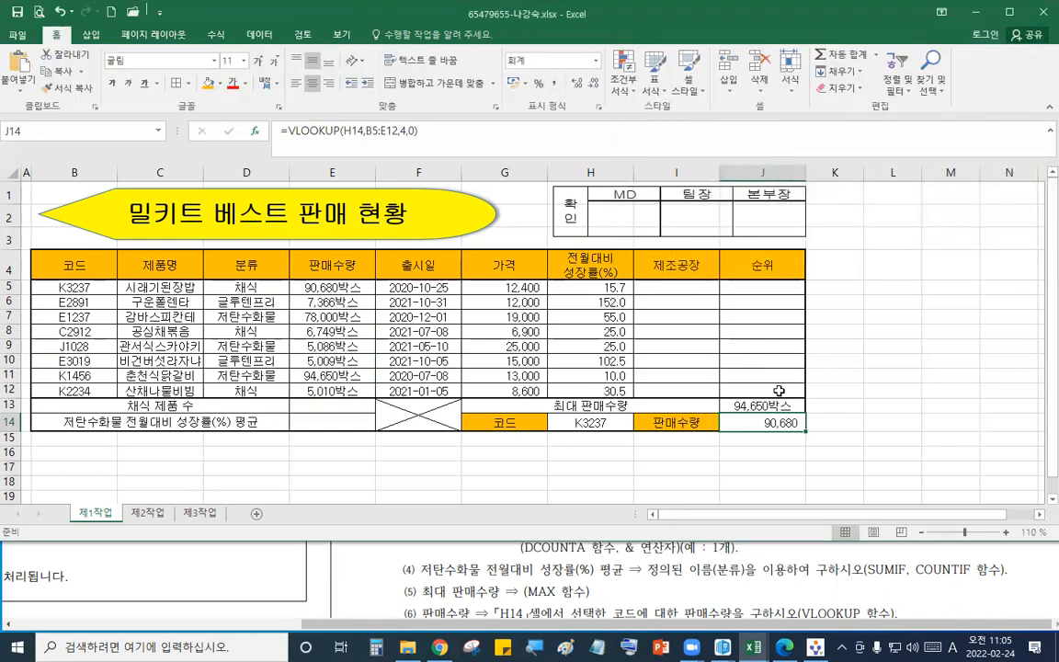
{"action": "left_click", "coordinate": [611, 419]}
{"action": "left_click", "coordinate": [639, 423]}
{"action": "left_click", "coordinate": [593, 492]}
{"action": "left_click", "coordinate": [638, 423]}
{"action": "left_click", "coordinate": [589, 437]}
{"action": "left_click", "coordinate": [765, 420]}
- Add a conditional formatting rule to B5:J12 using formula =$E5>=90000 with bold blue font
{"action": "left_click", "coordinate": [674, 566]}
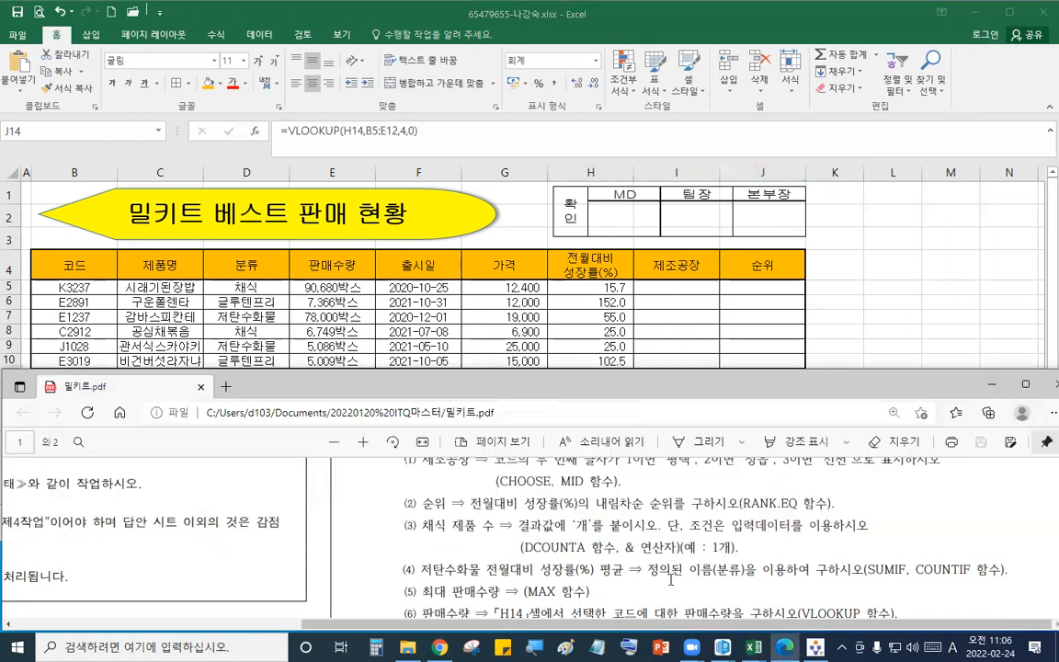
{"action": "scroll", "coordinate": [665, 497], "scroll_direction": "down", "scroll_amount": 1}
{"action": "scroll", "coordinate": [665, 460], "scroll_direction": "down", "scroll_amount": 1}
{"action": "left_click", "coordinate": [627, 303]}
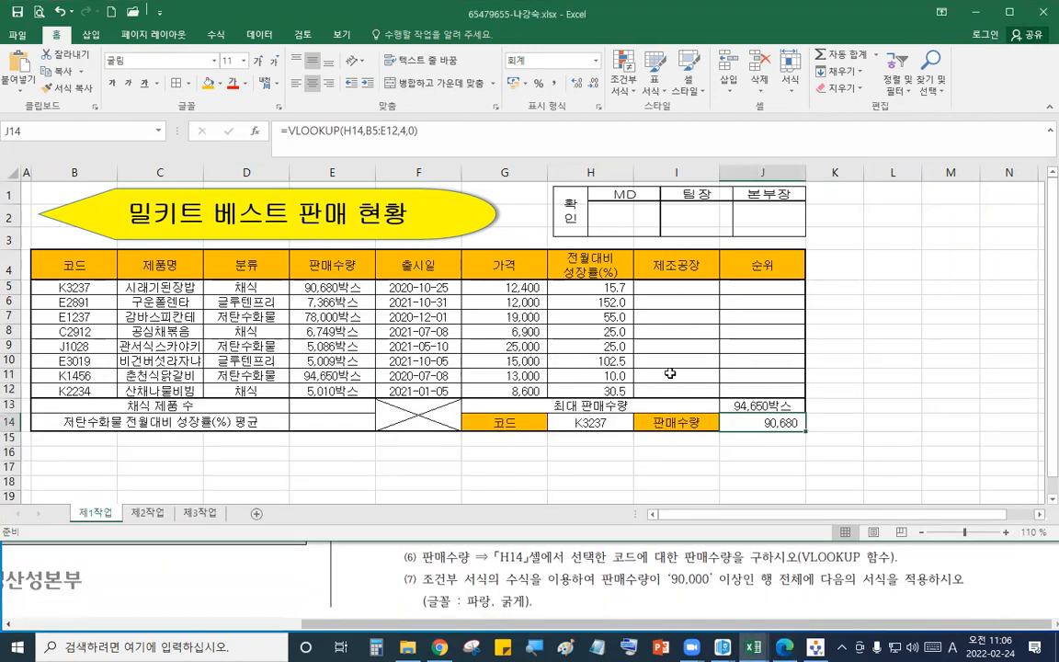
{"action": "left_click_drag", "start_coordinate": [89, 287], "coordinate": [754, 387]}
{"action": "left_click", "coordinate": [623, 69]}
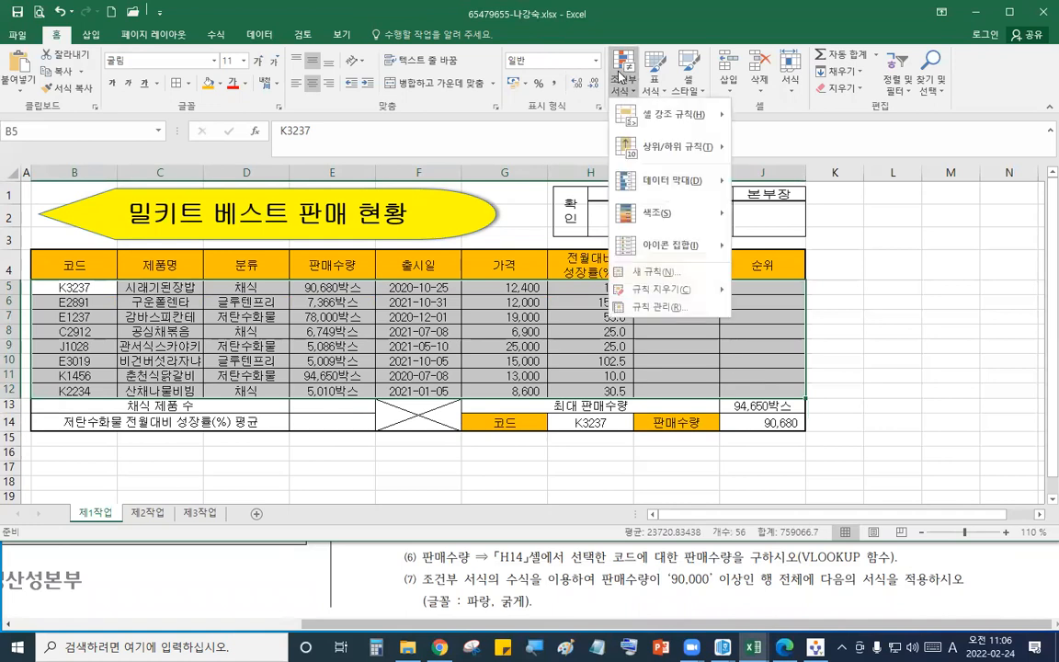
{"action": "left_click", "coordinate": [668, 274]}
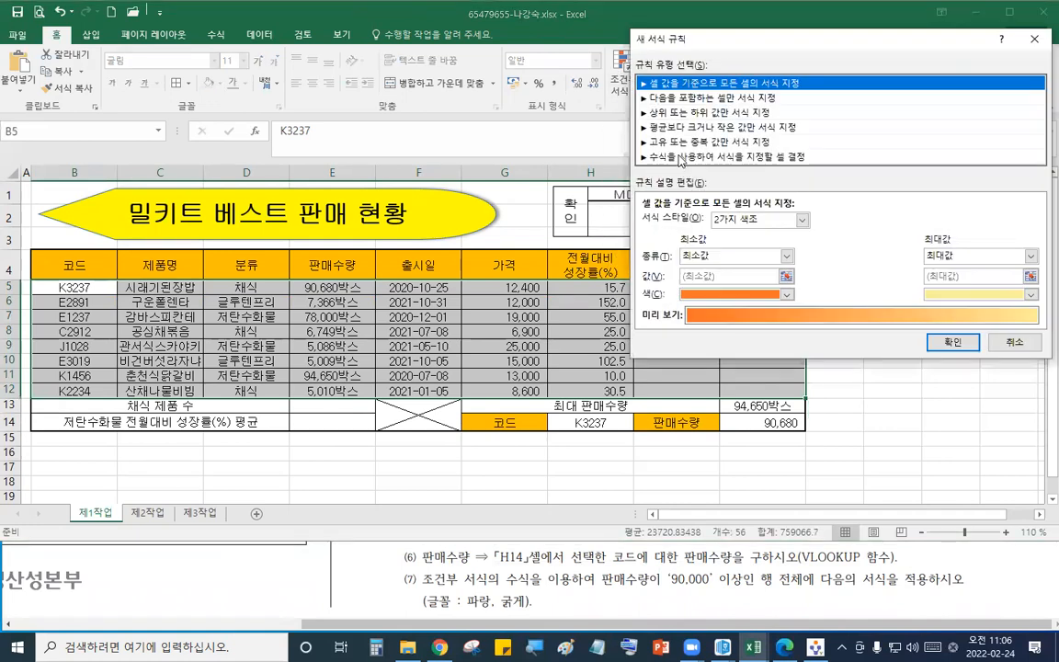
{"action": "left_click", "coordinate": [726, 156]}
{"action": "left_click", "coordinate": [658, 225]}
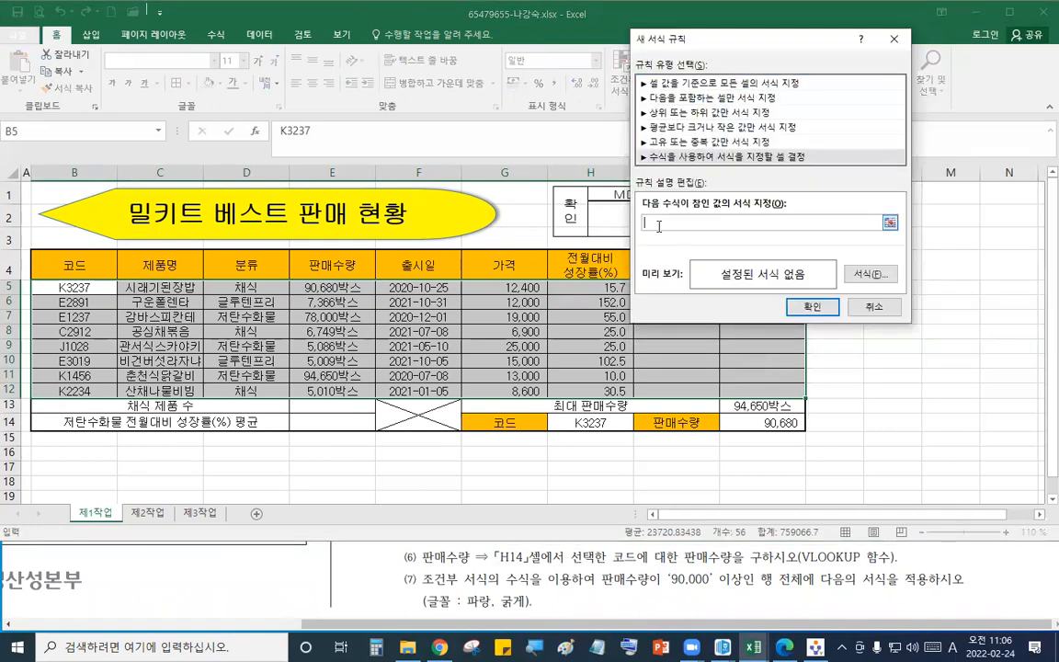
{"action": "left_click", "coordinate": [320, 288]}
{"action": "key", "text": "F4"}
{"action": "key", "text": "F4"}
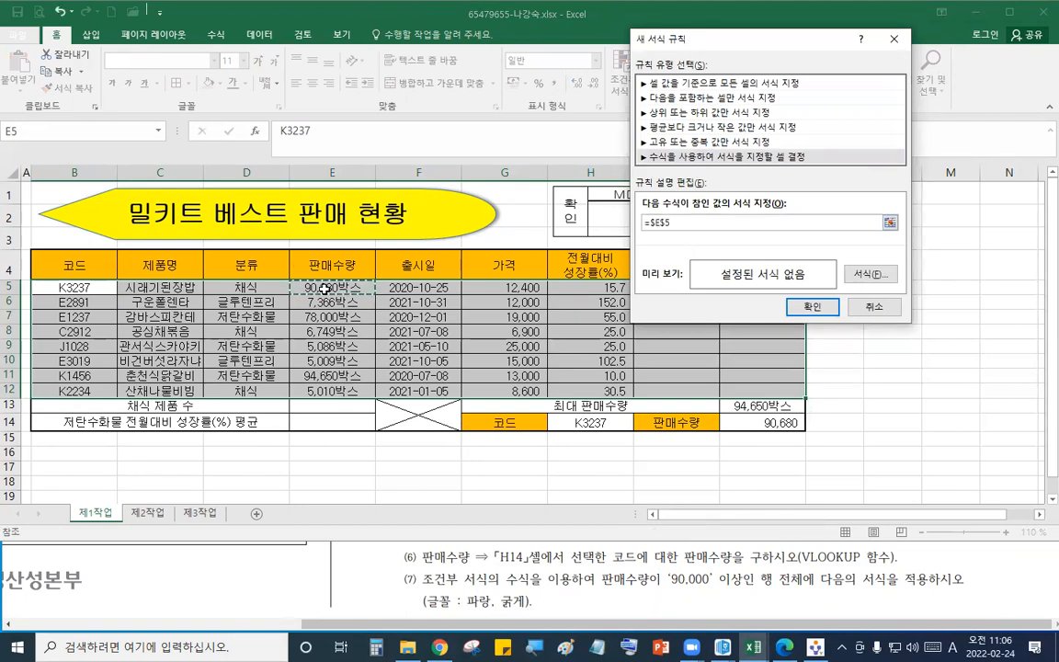
{"action": "type", "text": ">=90000"}
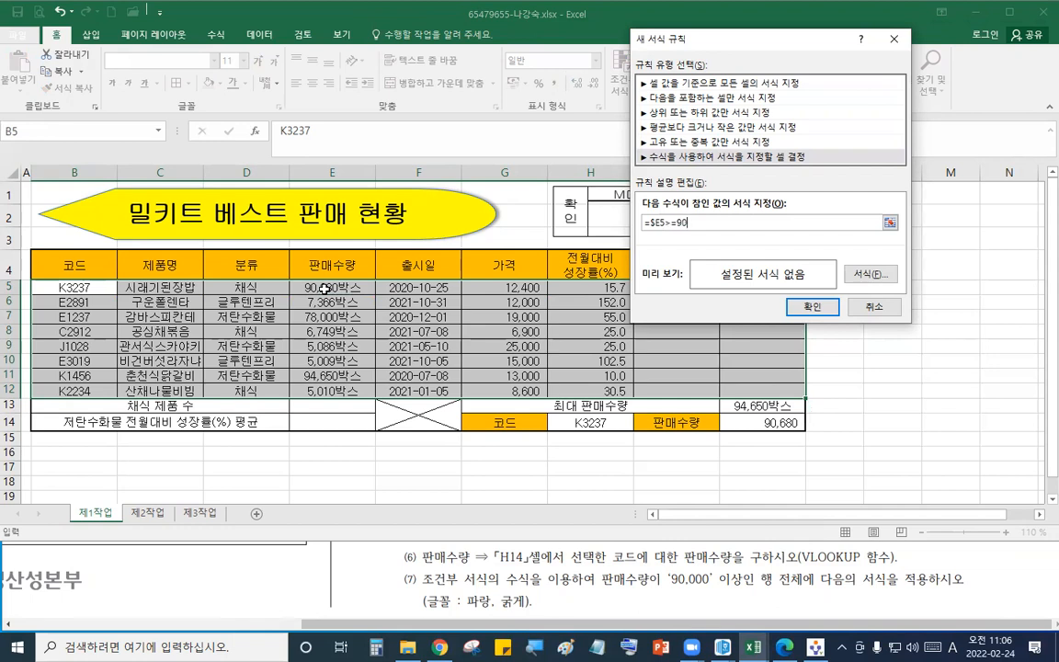
{"action": "left_click", "coordinate": [871, 274]}
{"action": "left_click", "coordinate": [870, 114]}
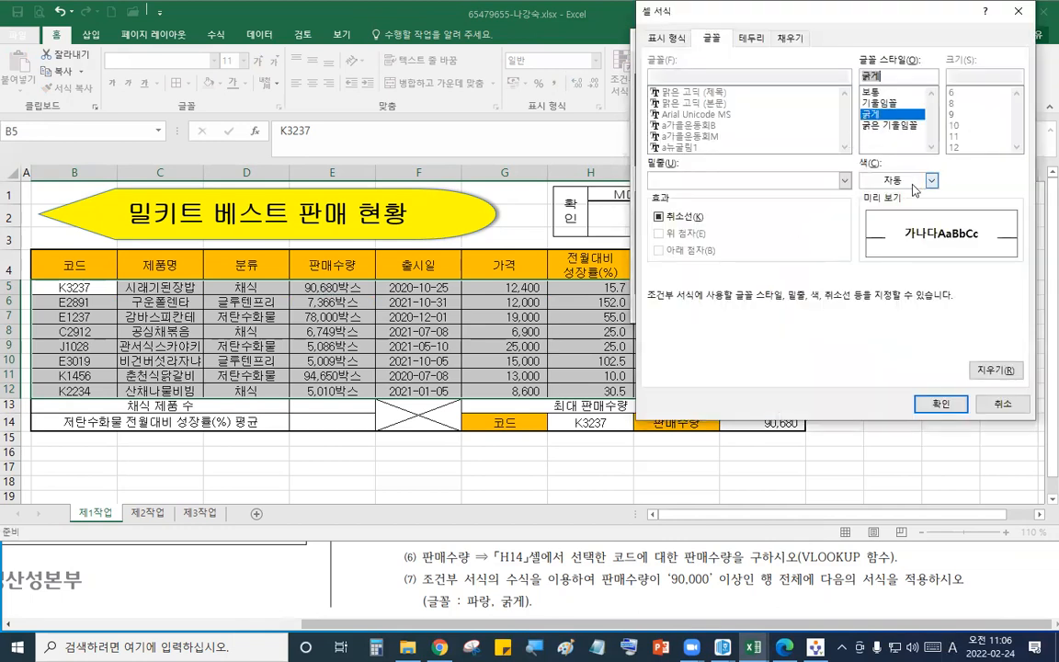
{"action": "left_click", "coordinate": [932, 180]}
{"action": "left_click", "coordinate": [861, 282]}
{"action": "left_click", "coordinate": [941, 406]}
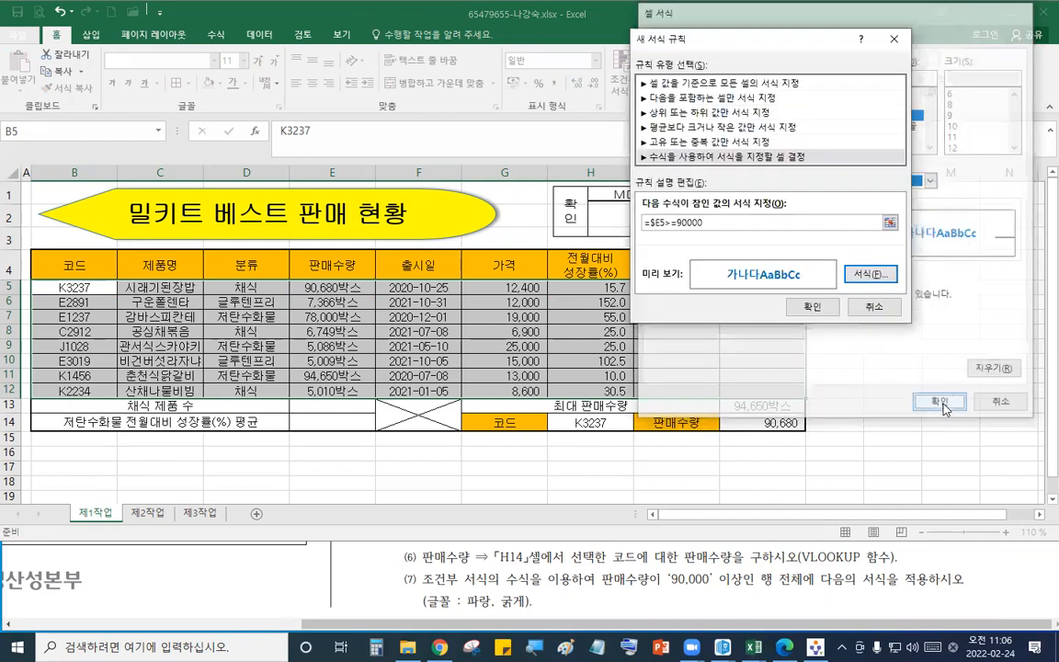
{"action": "left_click", "coordinate": [941, 338]}
{"action": "left_click", "coordinate": [495, 333]}
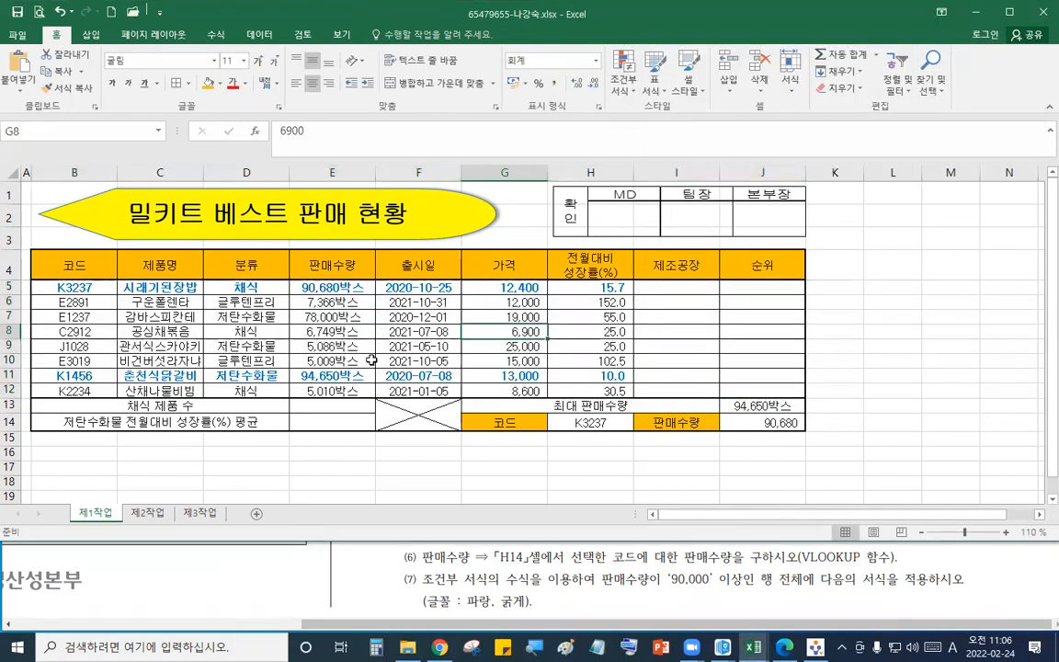
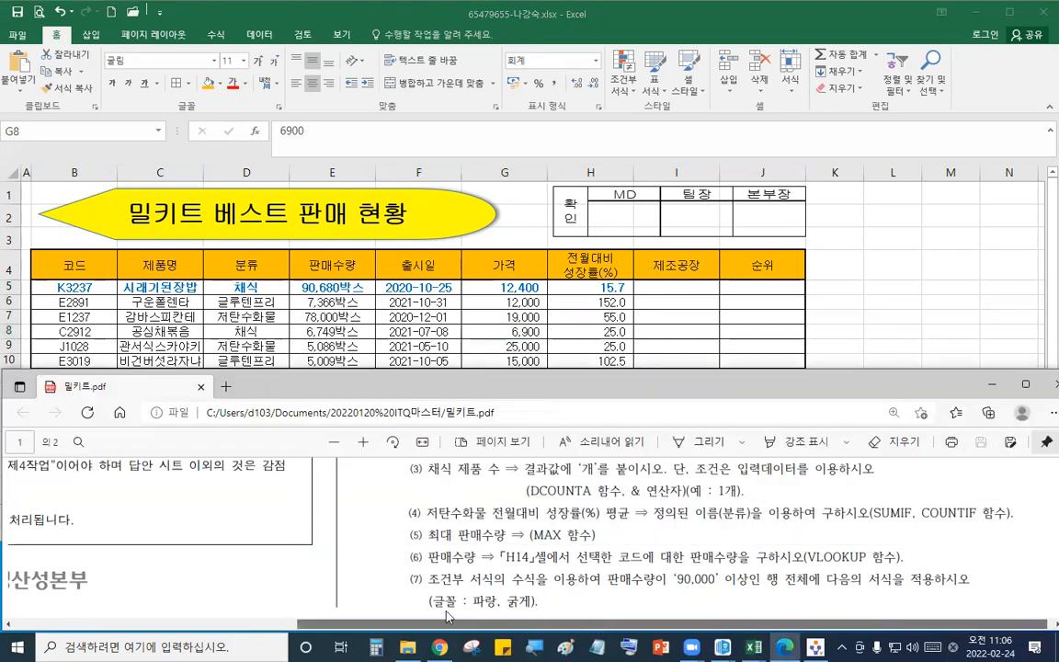
- Copy the table range B4:H12 on sheet 제1작업
{"action": "scroll", "coordinate": [402, 559], "scroll_direction": "down", "scroll_amount": 10}
{"action": "scroll", "coordinate": [401, 559], "scroll_direction": "down", "scroll_amount": 1}
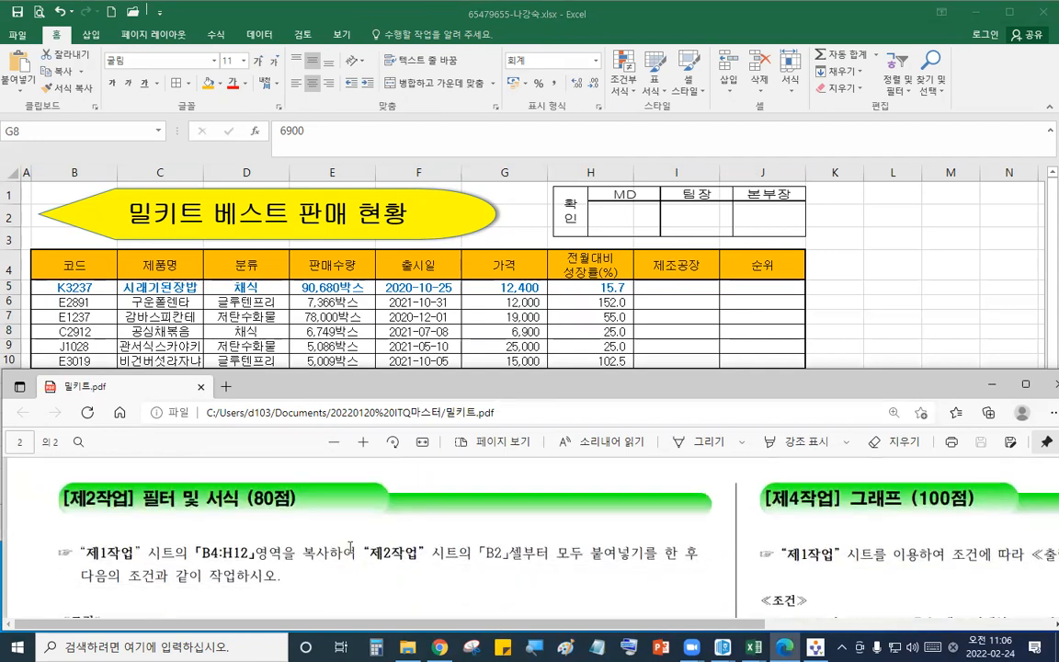
{"action": "left_click", "coordinate": [366, 444]}
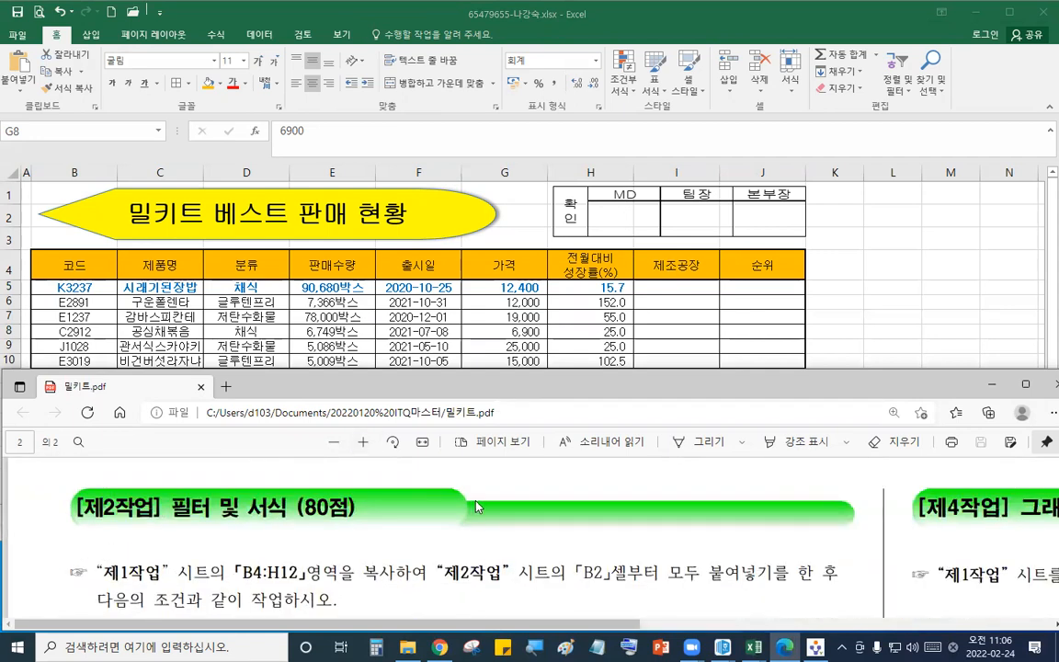
{"action": "left_click", "coordinate": [572, 303]}
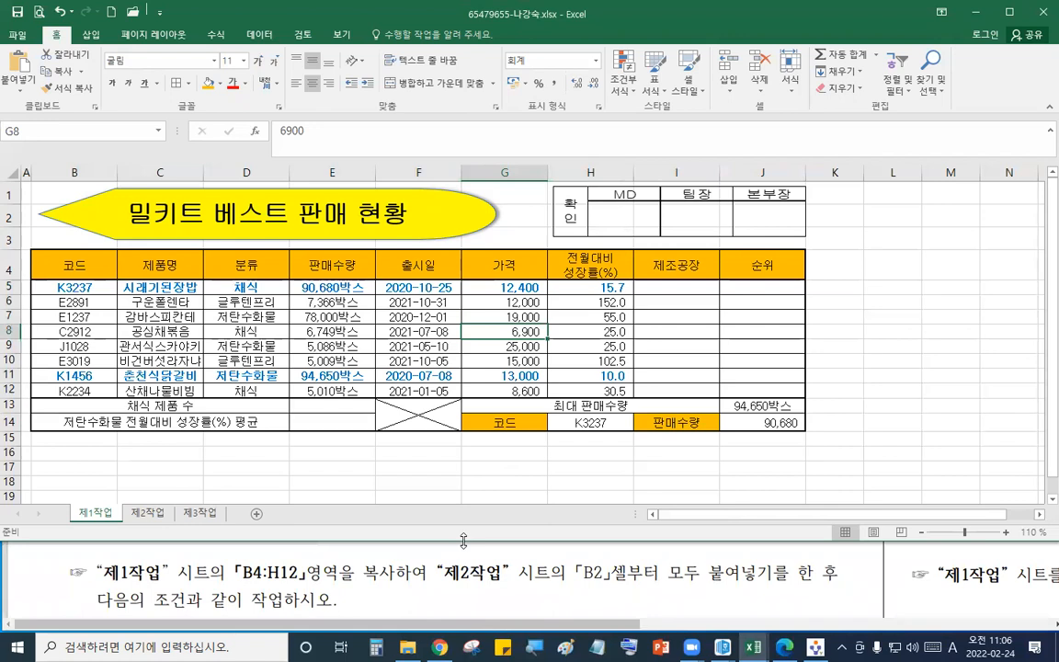
{"action": "left_click_drag", "start_coordinate": [463, 541], "coordinate": [469, 492]}
{"action": "left_click", "coordinate": [464, 360]}
{"action": "left_click_drag", "start_coordinate": [90, 265], "coordinate": [598, 391]}
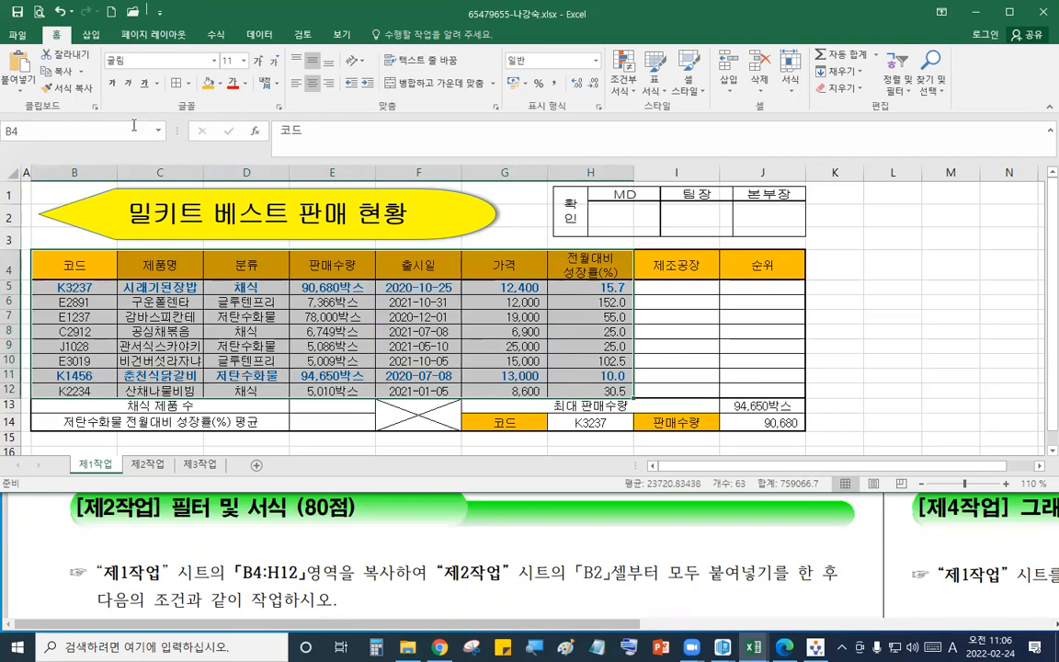
{"action": "left_click", "coordinate": [60, 71]}
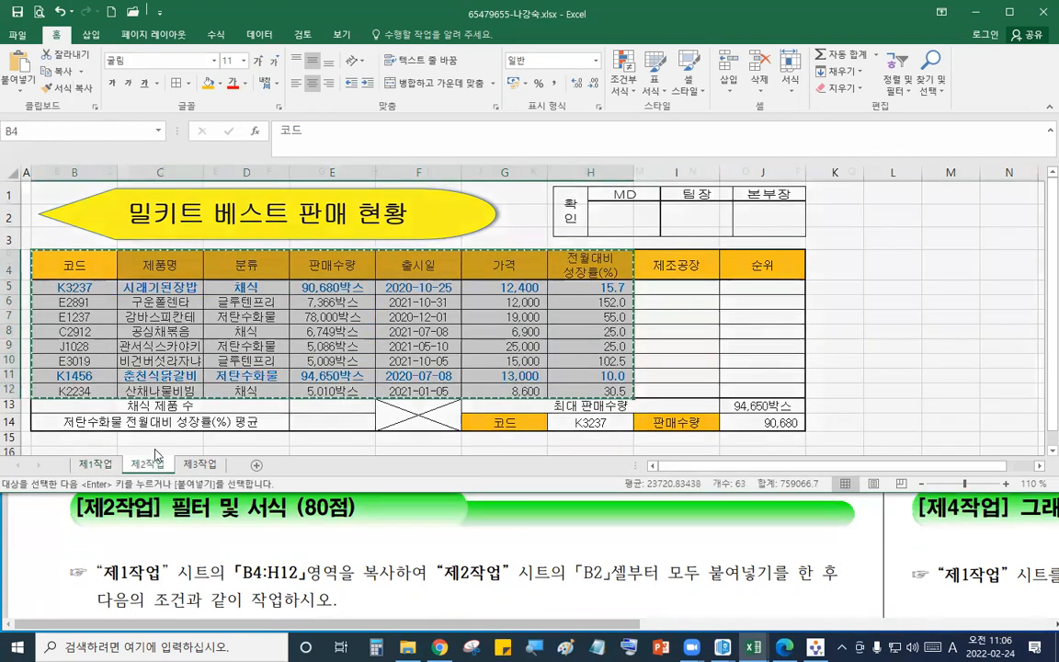
- Paste the table into B2 of sheet 제2작업 and paste the source column widths as well
{"action": "left_click", "coordinate": [147, 464]}
{"action": "left_click", "coordinate": [64, 205]}
{"action": "left_click", "coordinate": [20, 66]}
{"action": "left_click", "coordinate": [25, 89]}
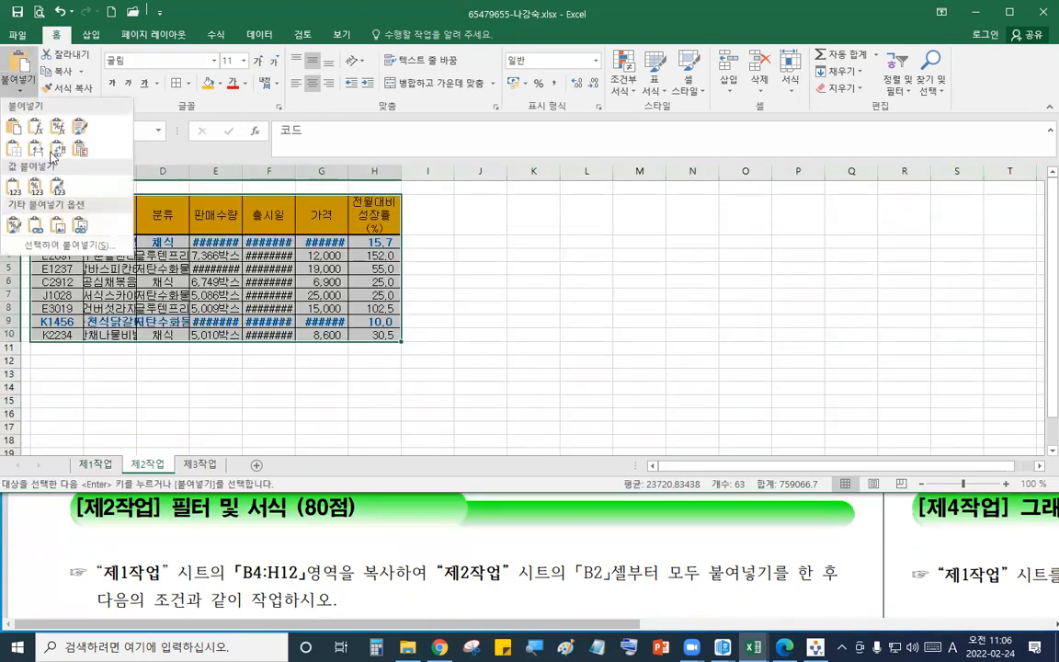
{"action": "left_click", "coordinate": [65, 200]}
{"action": "left_click", "coordinate": [790, 90]}
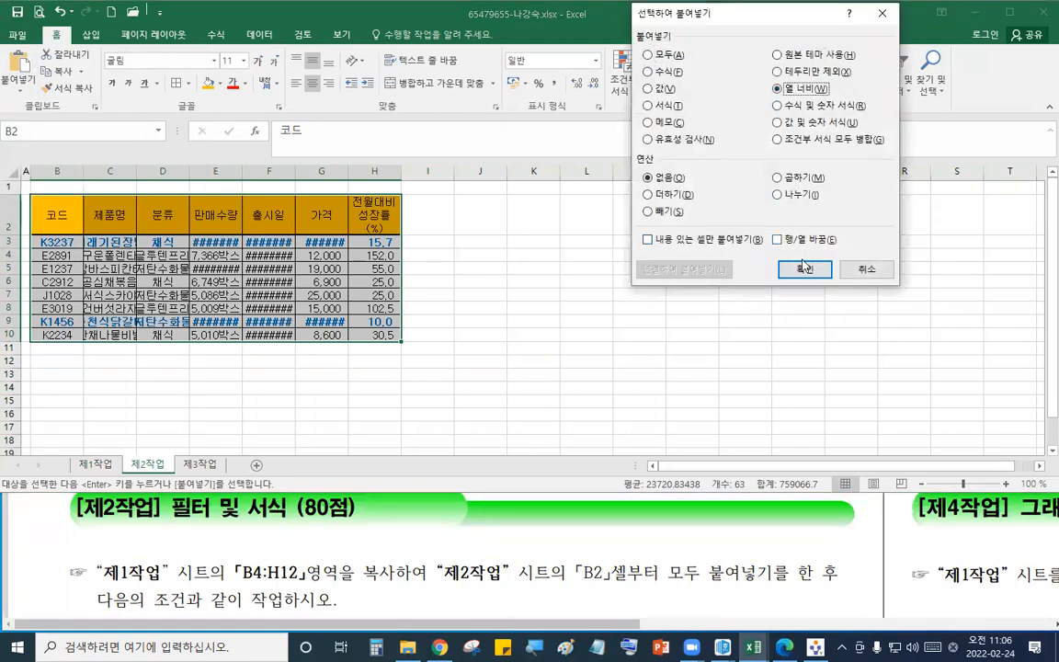
{"action": "left_click", "coordinate": [805, 268]}
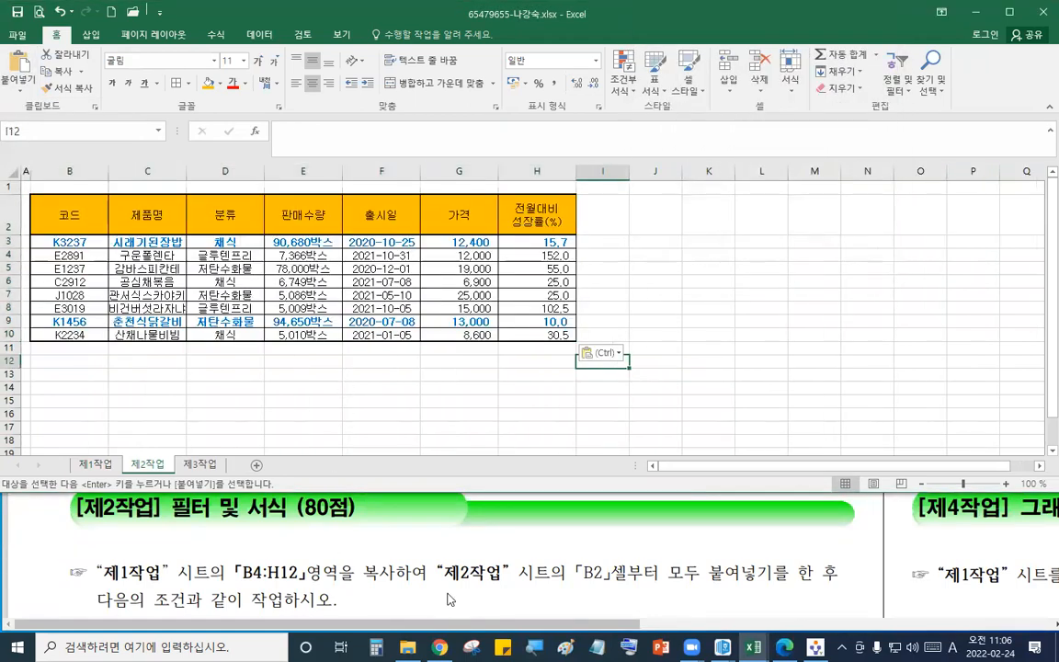
- Copy the 코드 and 판매수량 headers into B14:C14 as the advanced filter criteria headers
{"action": "left_click", "coordinate": [449, 599]}
{"action": "scroll", "coordinate": [449, 589], "scroll_direction": "down", "scroll_amount": 3}
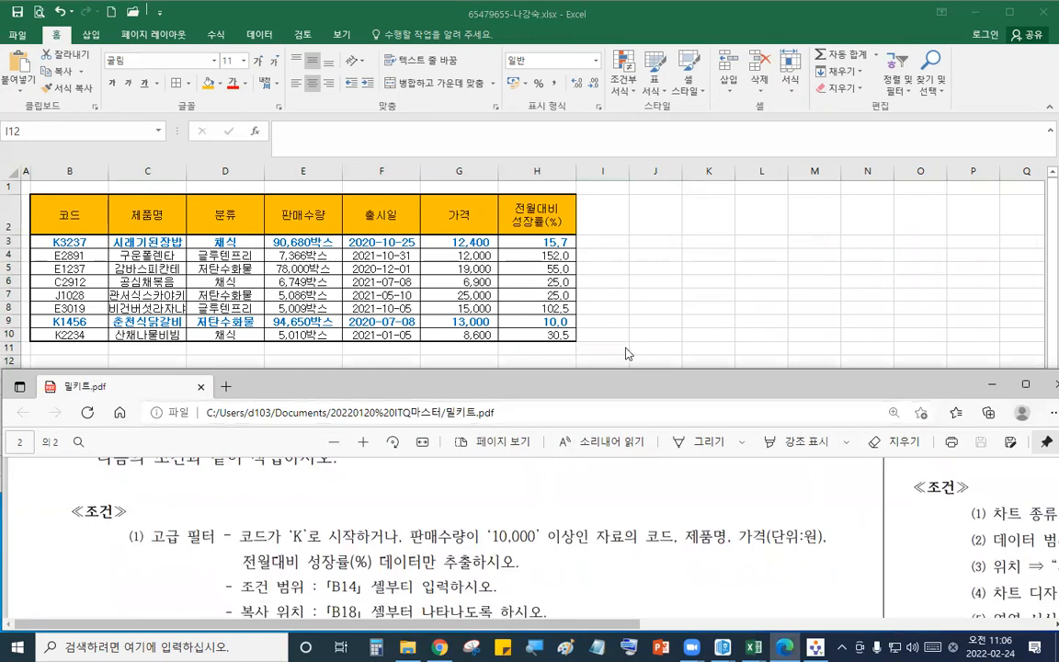
{"action": "left_click", "coordinate": [626, 355]}
{"action": "mouse_move", "coordinate": [242, 536]}
{"action": "left_mouse_down"}
{"action": "mouse_move", "coordinate": [560, 531]}
{"action": "mouse_move", "coordinate": [573, 541]}
{"action": "mouse_move", "coordinate": [230, 539]}
{"action": "left_mouse_up"}
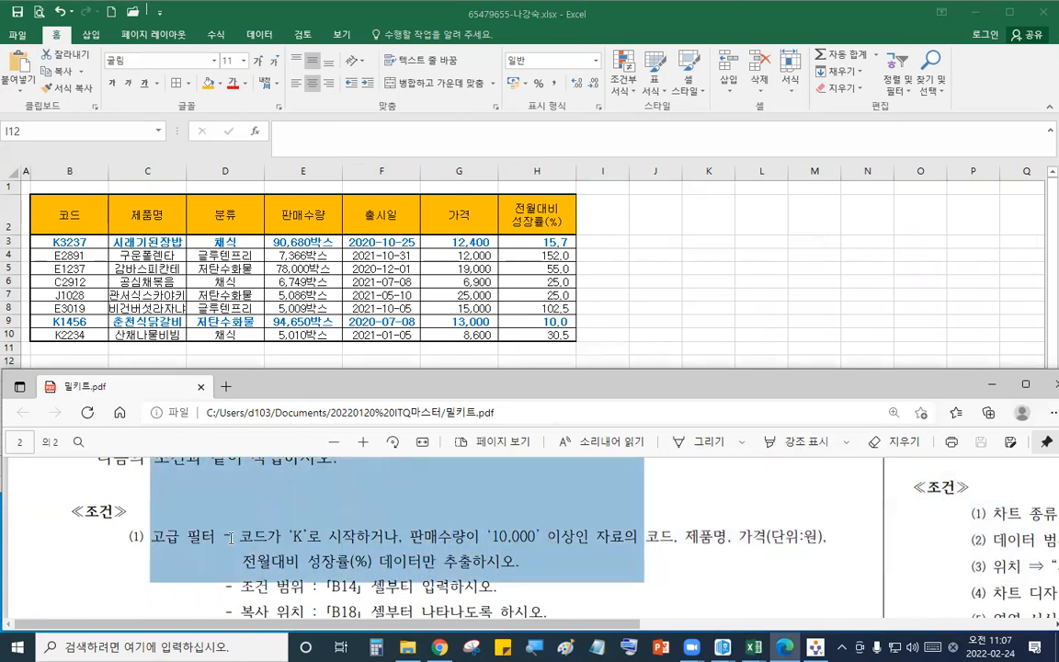
{"action": "left_click", "coordinate": [256, 543]}
{"action": "left_click", "coordinate": [277, 258]}
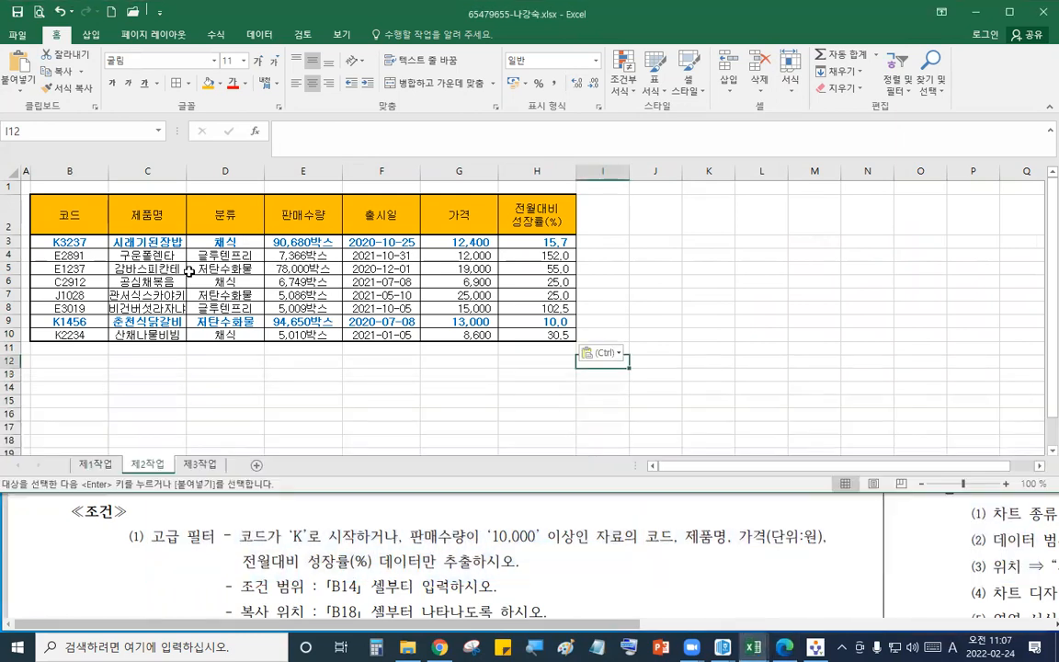
{"action": "left_click", "coordinate": [84, 221]}
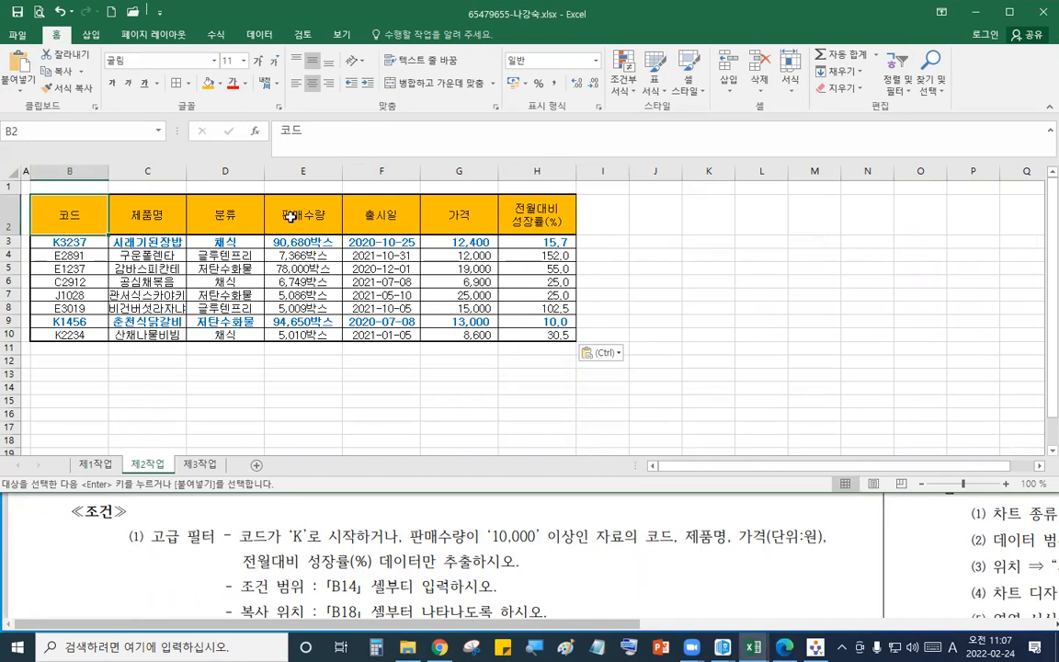
{"action": "left_click", "coordinate": [294, 210], "text": "ctrl"}
{"action": "left_click", "coordinate": [57, 71]}
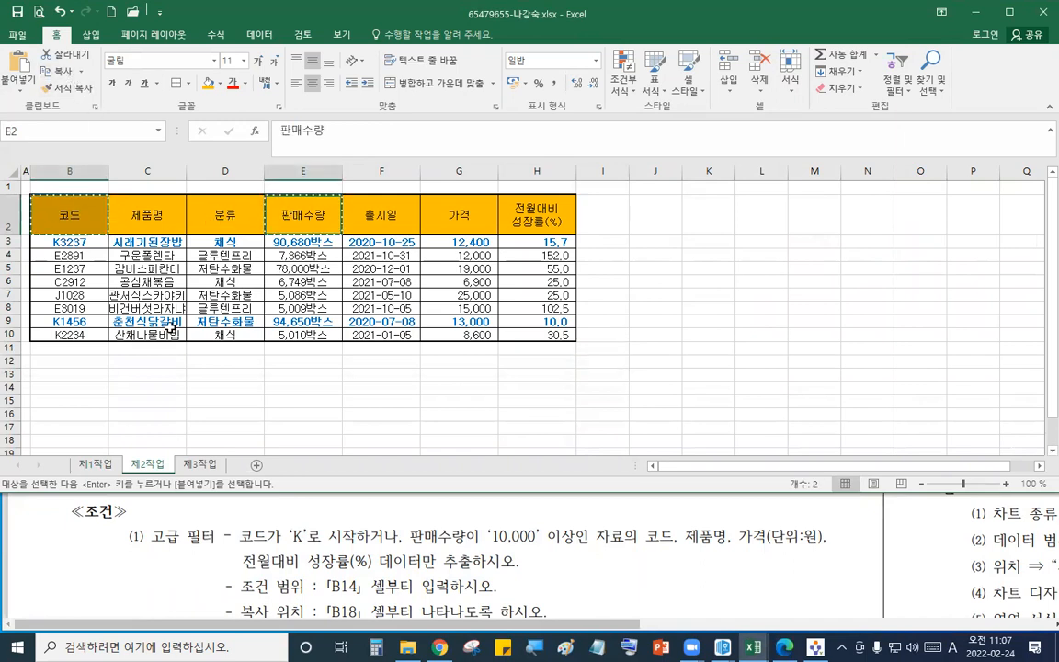
{"action": "left_click", "coordinate": [69, 389]}
{"action": "key", "text": "ctrl+v"}
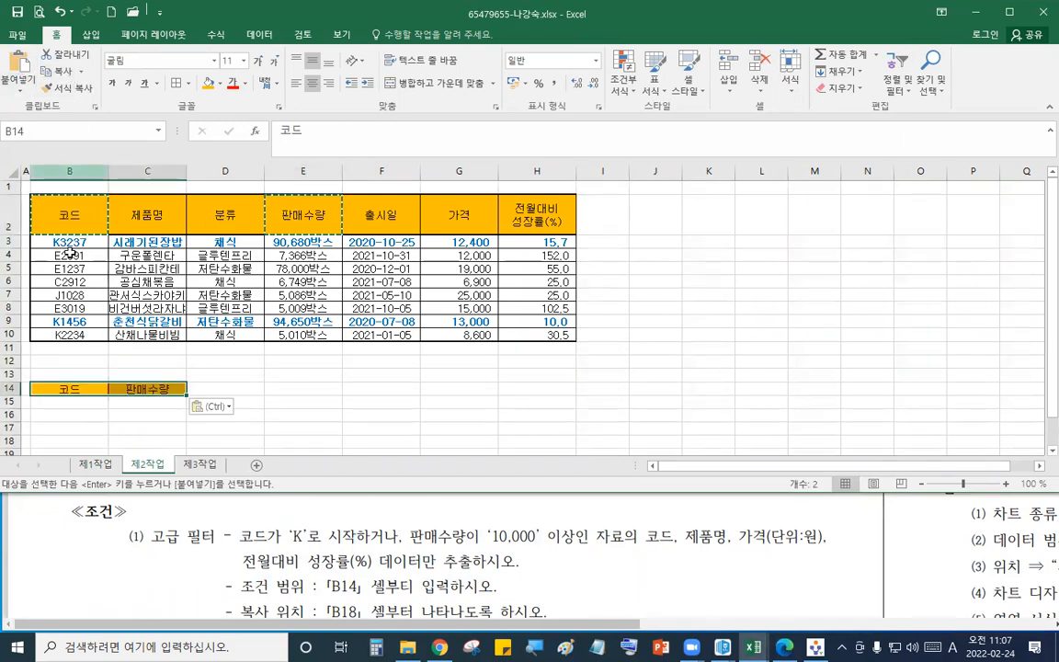
- Enter the criteria K* under 코드 in B15 and >=10000 under 판매수량 in C16
{"action": "left_click", "coordinate": [84, 402]}
{"action": "type", "text": "ㅏ"}
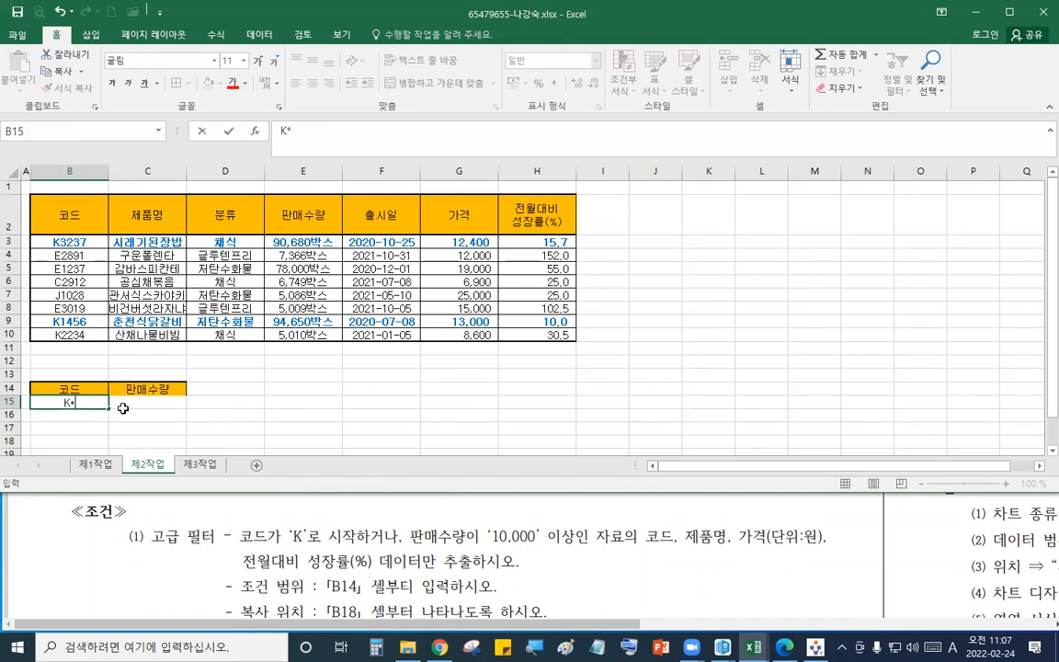
{"action": "left_click", "coordinate": [156, 414]}
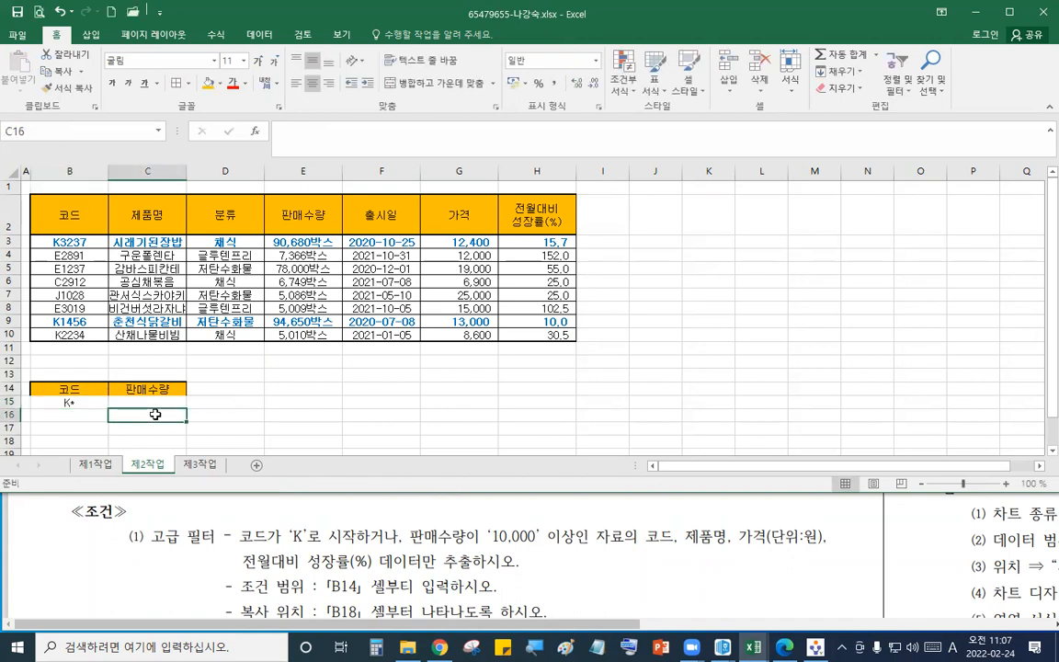
{"action": "type", "text": ">=10000"}
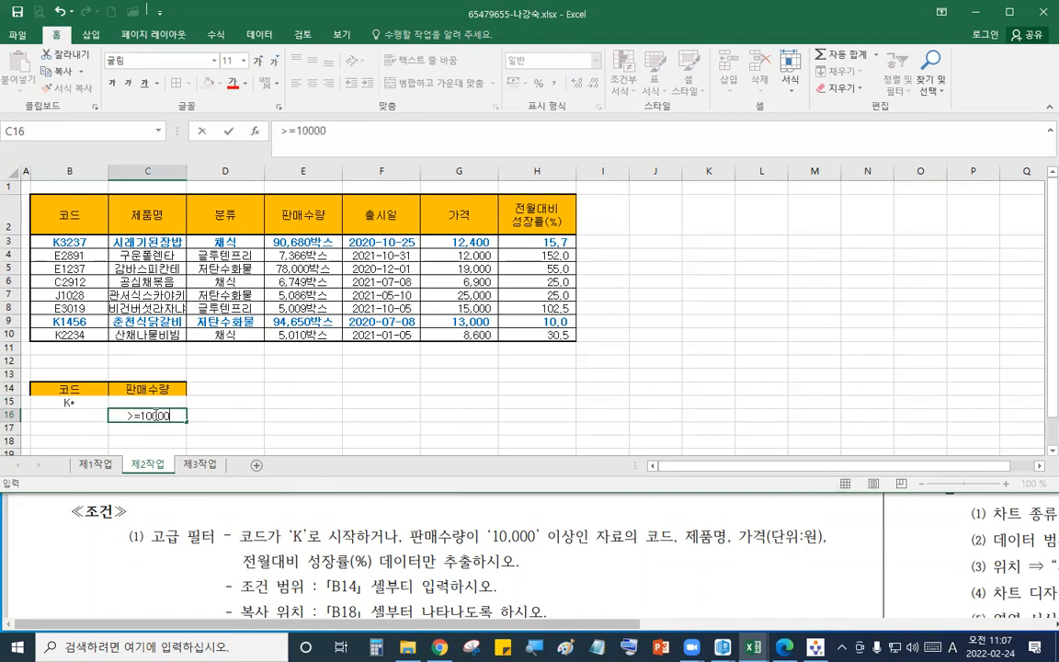
{"action": "key", "text": "Return"}
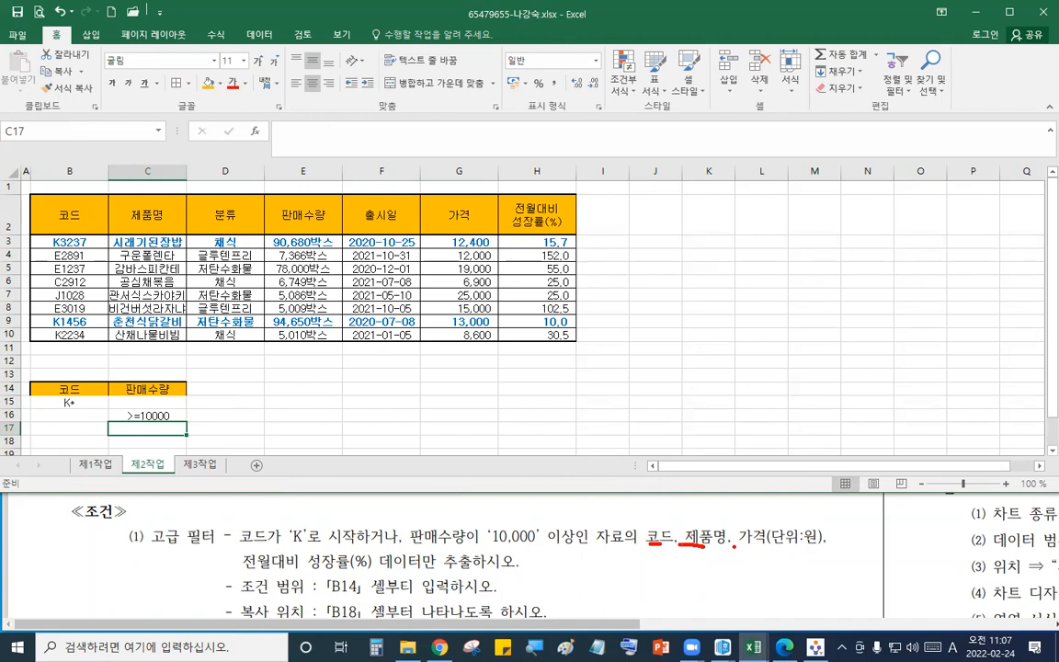
- Copy the 코드, 제품명, 가격 and 전월대비 성장률(%) headers into row 18 starting at B18
{"action": "left_click_drag", "start_coordinate": [248, 573], "coordinate": [323, 581]}
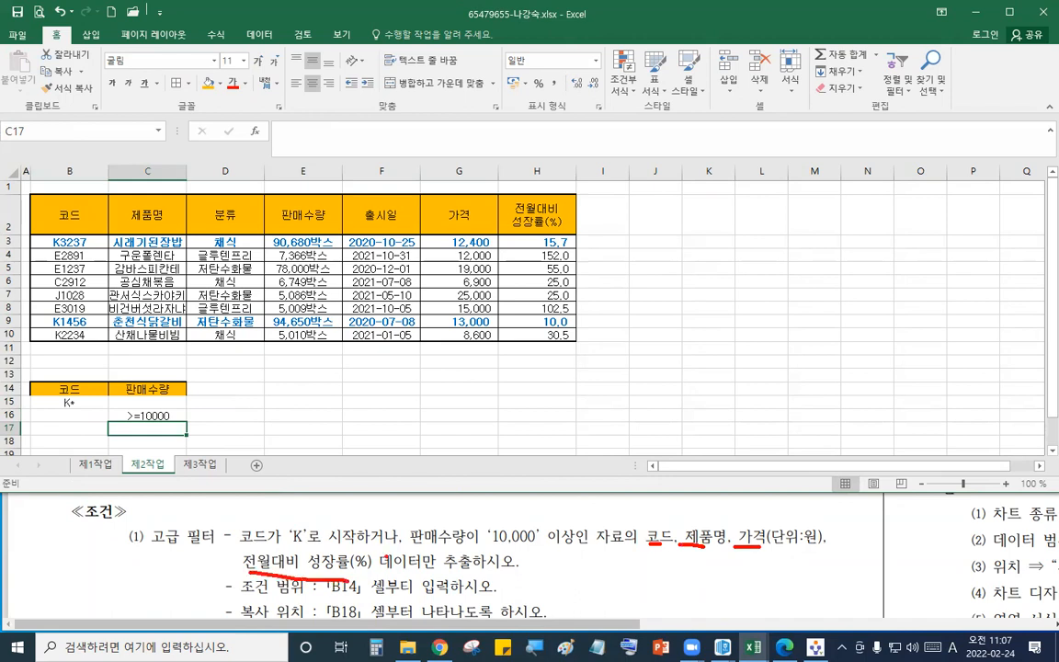
{"action": "key", "text": "Escape"}
{"action": "left_click", "coordinate": [304, 402]}
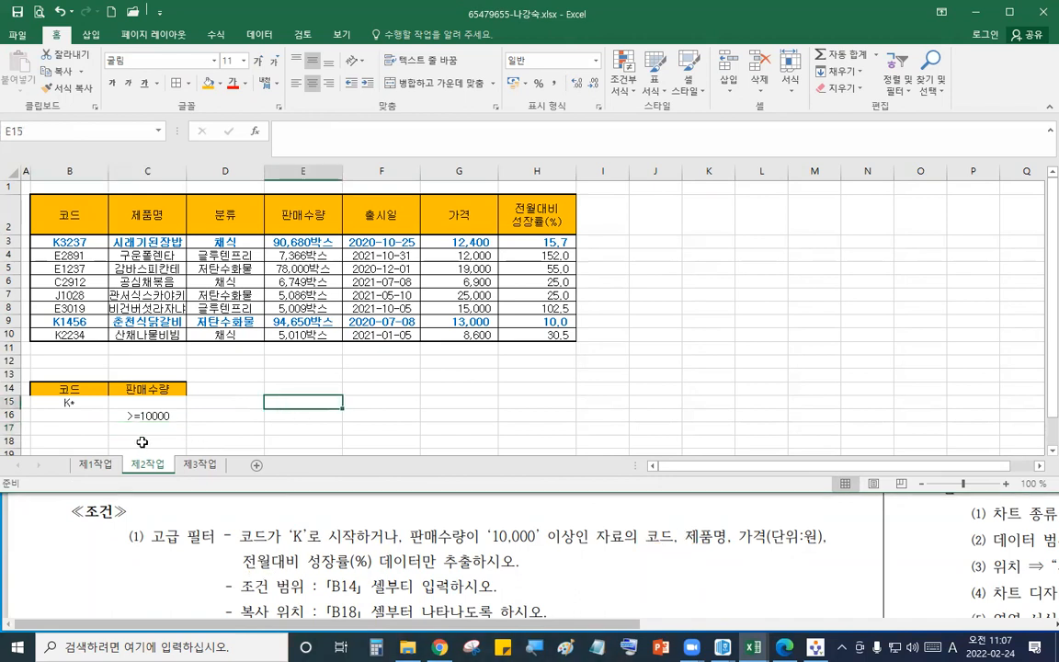
{"action": "left_click", "coordinate": [69, 214]}
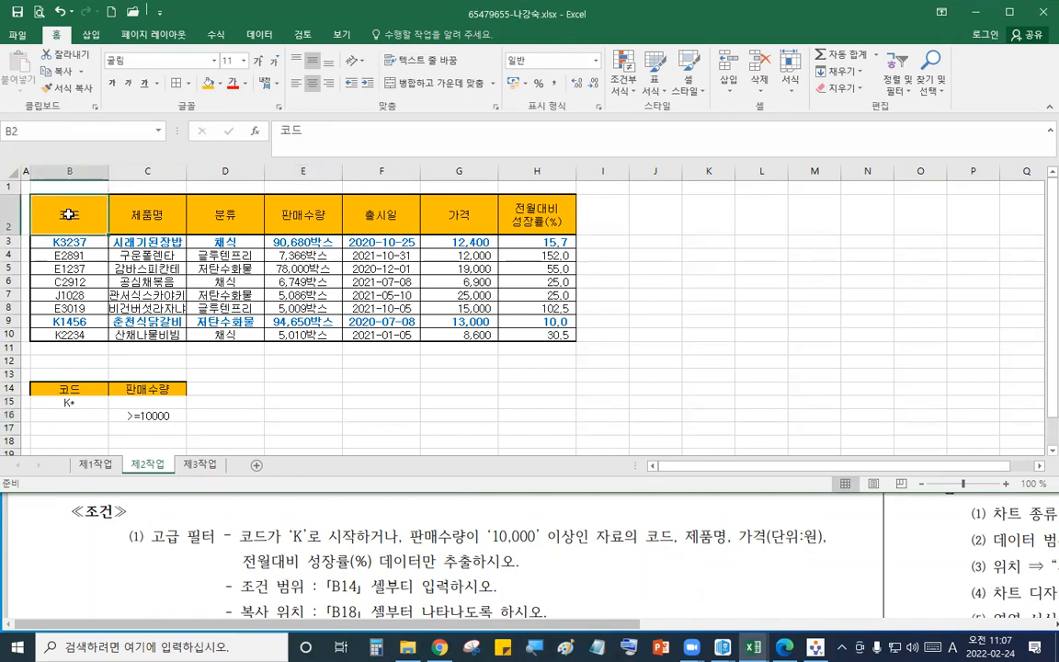
{"action": "left_click", "coordinate": [147, 218], "text": "ctrl"}
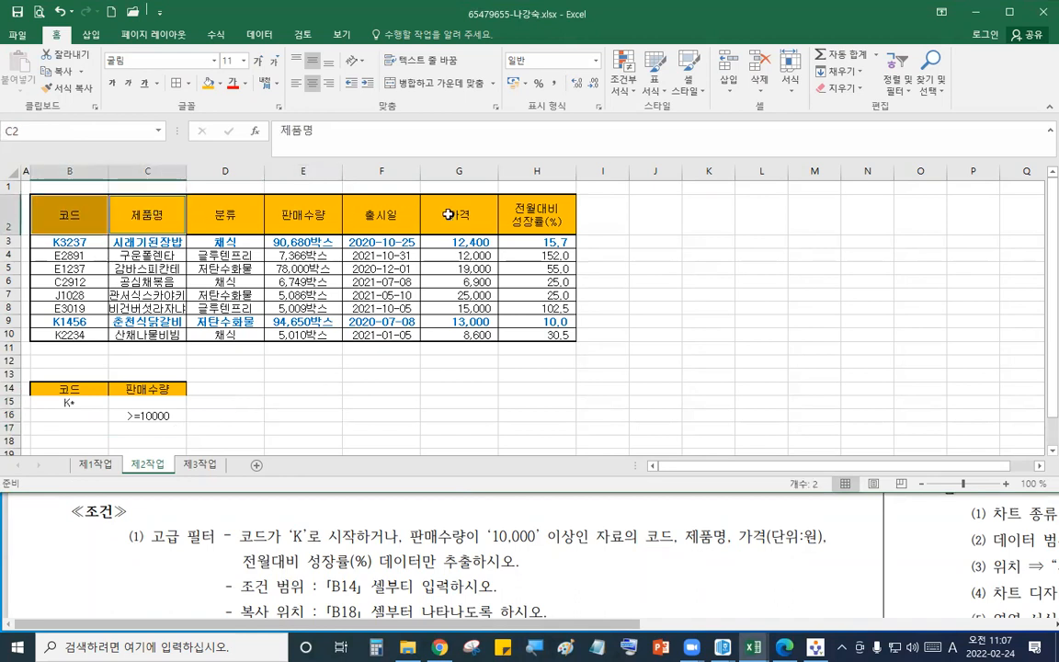
{"action": "left_click", "coordinate": [451, 214], "text": "ctrl"}
{"action": "left_click", "coordinate": [501, 197], "text": "ctrl"}
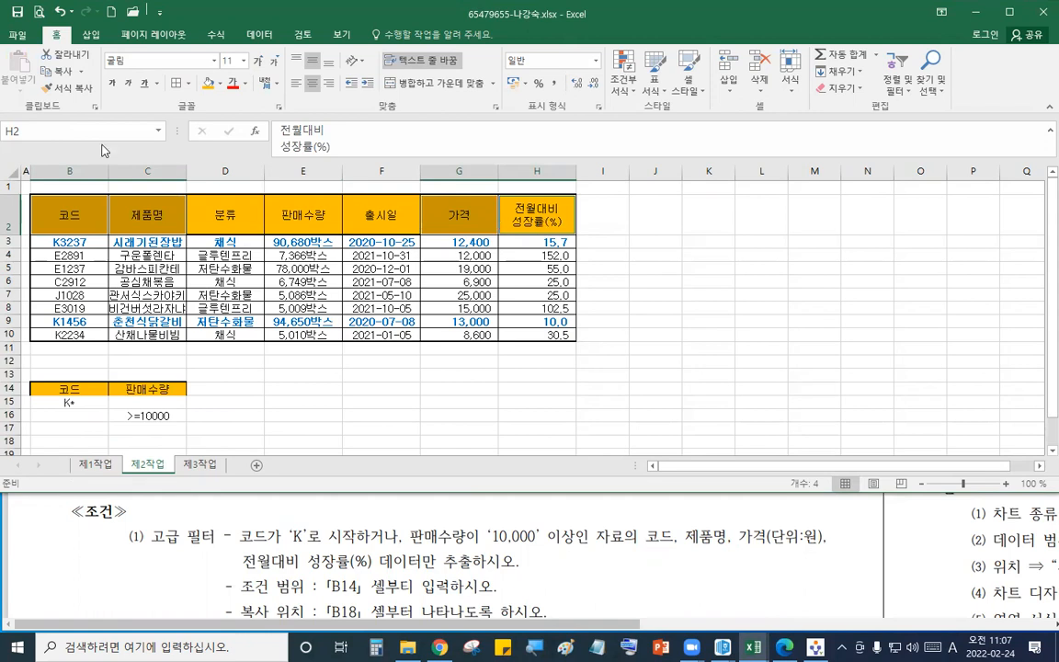
{"action": "left_click", "coordinate": [57, 70]}
{"action": "left_click", "coordinate": [83, 440]}
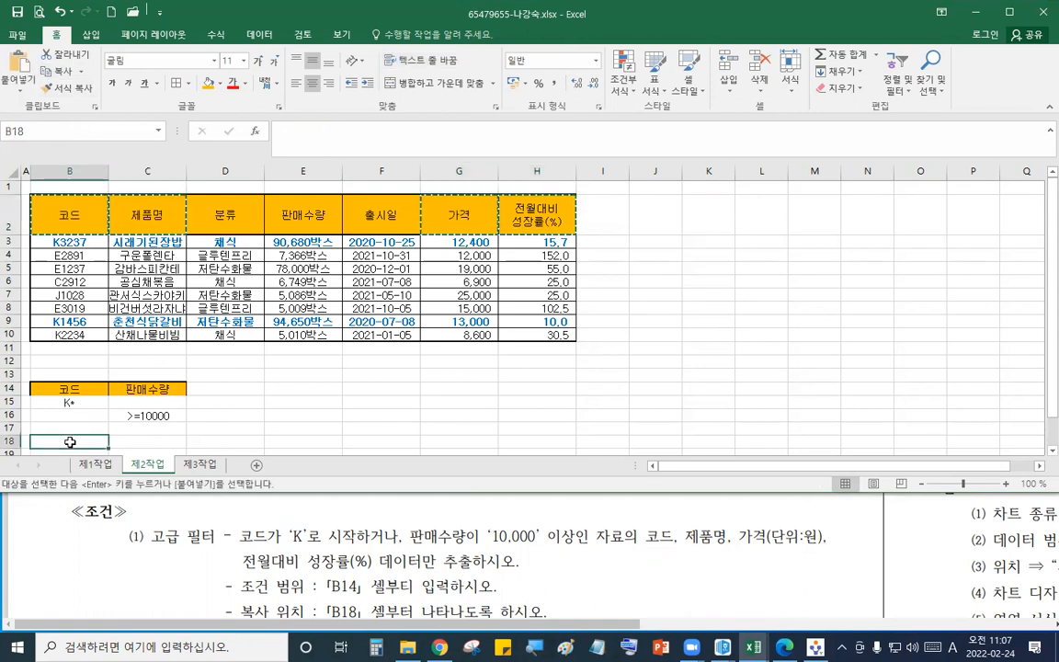
{"action": "left_click", "coordinate": [24, 86]}
- Run Advanced Filter on B2:H10 with criteria B14:C16, copying results to B18:E18
{"action": "left_click_drag", "start_coordinate": [64, 214], "coordinate": [537, 328]}
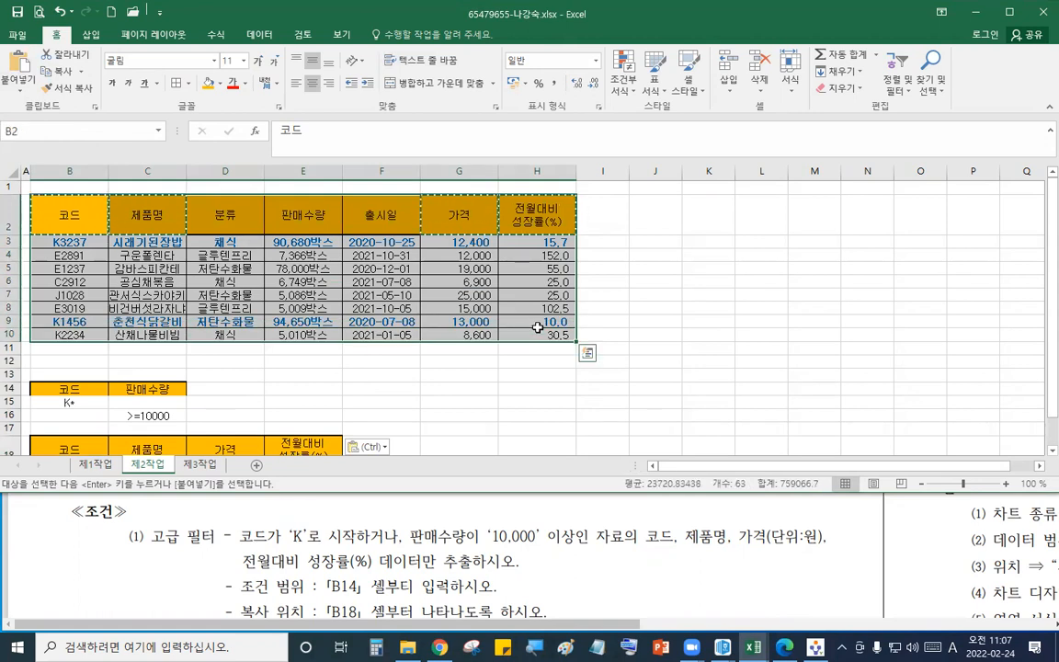
{"action": "left_click", "coordinate": [258, 34]}
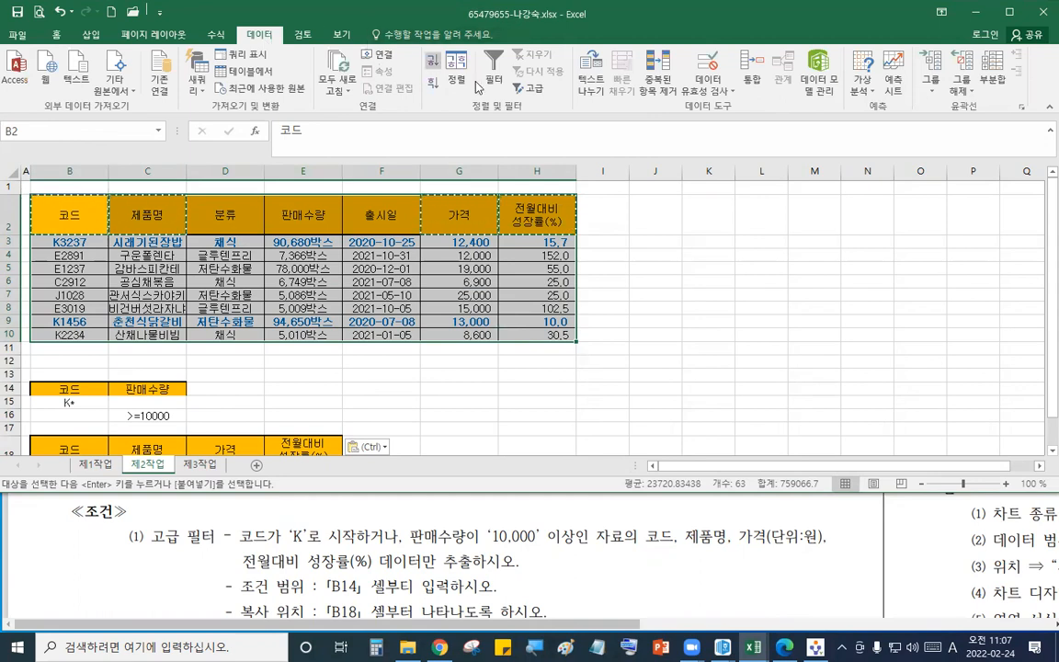
{"action": "left_click", "coordinate": [530, 87]}
{"action": "left_click", "coordinate": [697, 114]}
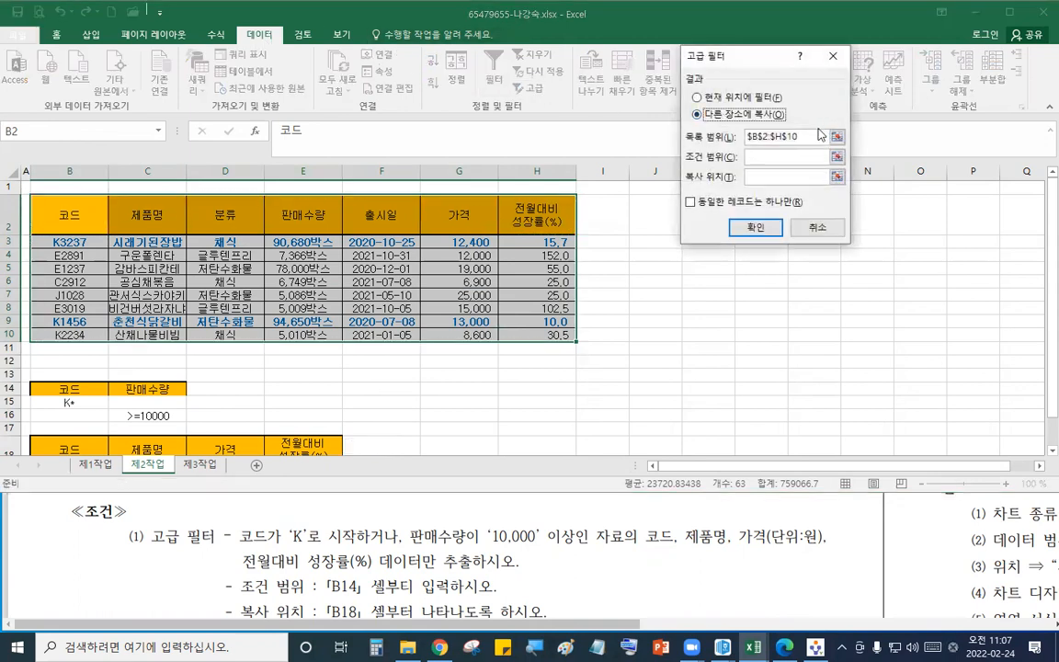
{"action": "left_click_drag", "start_coordinate": [815, 138], "coordinate": [677, 140]}
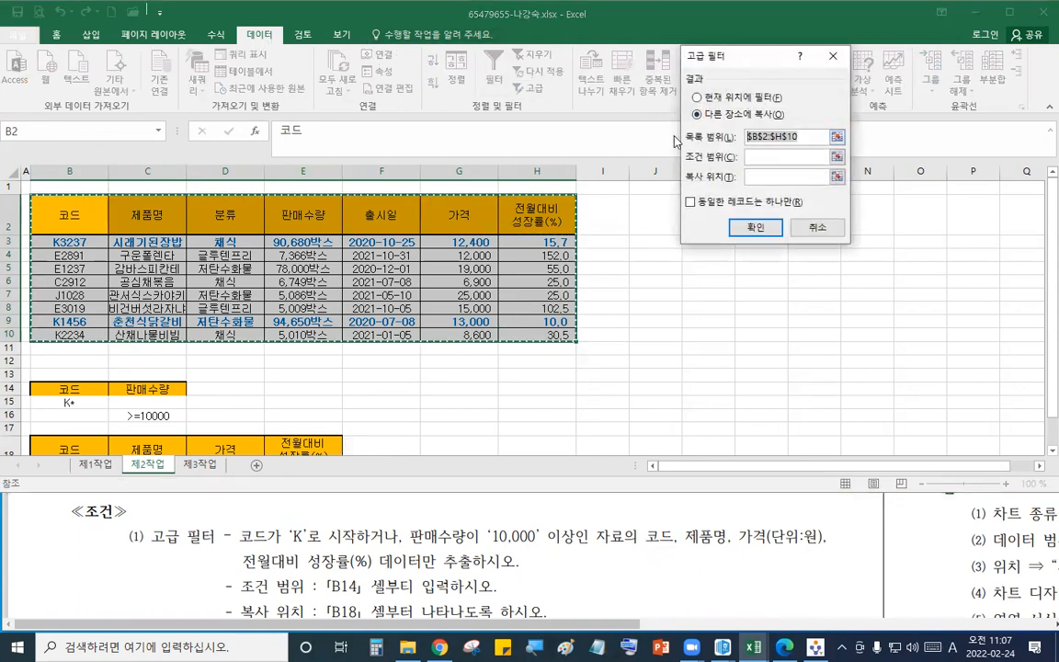
{"action": "left_click", "coordinate": [771, 166]}
{"action": "left_click_drag", "start_coordinate": [74, 388], "coordinate": [136, 413]}
{"action": "scroll", "coordinate": [488, 294], "scroll_direction": "down", "scroll_amount": 1}
{"action": "left_click", "coordinate": [773, 179]}
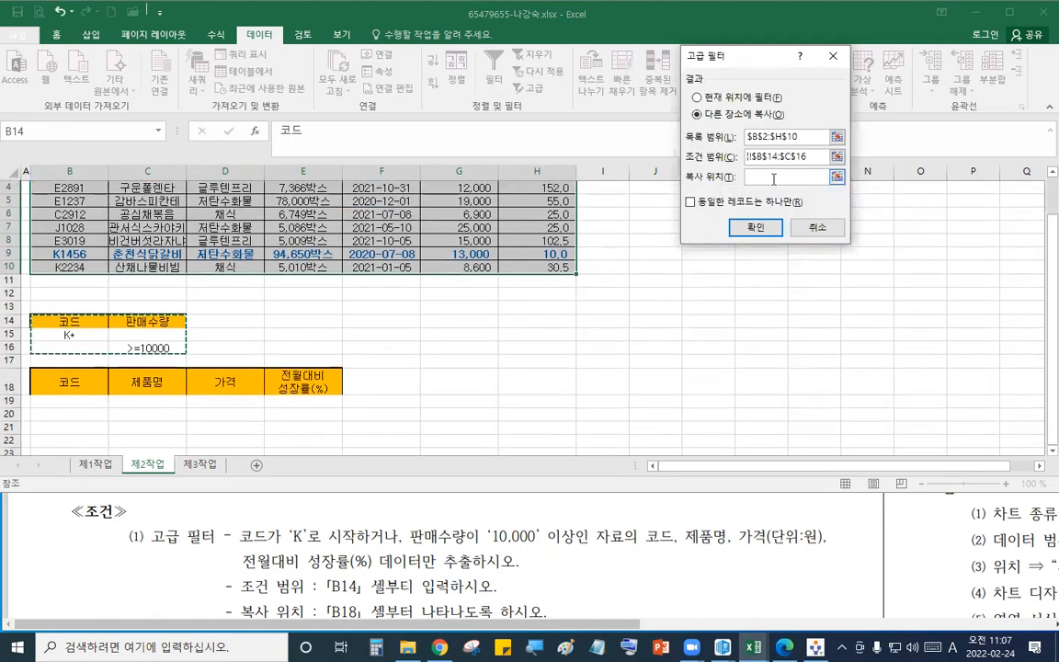
{"action": "left_click_drag", "start_coordinate": [55, 382], "coordinate": [304, 383]}
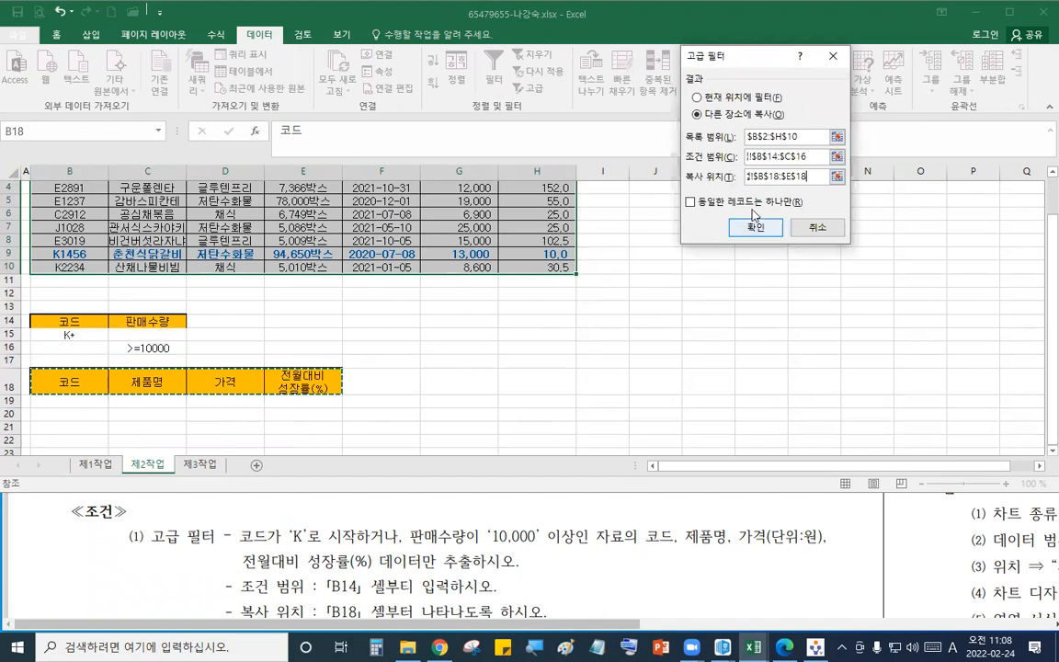
{"action": "left_click", "coordinate": [755, 226]}
- Submit the answer file through the exam program's answer transfer
{"action": "scroll", "coordinate": [332, 367], "scroll_direction": "down", "scroll_amount": 2}
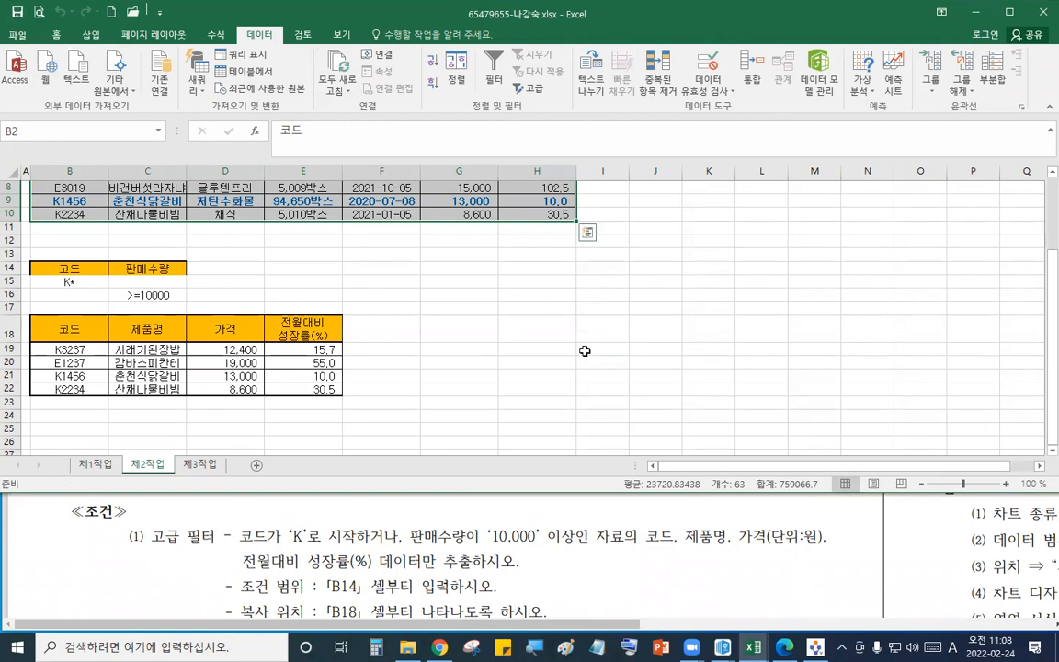
{"action": "left_click", "coordinate": [815, 646]}
{"action": "left_click", "coordinate": [980, 70]}
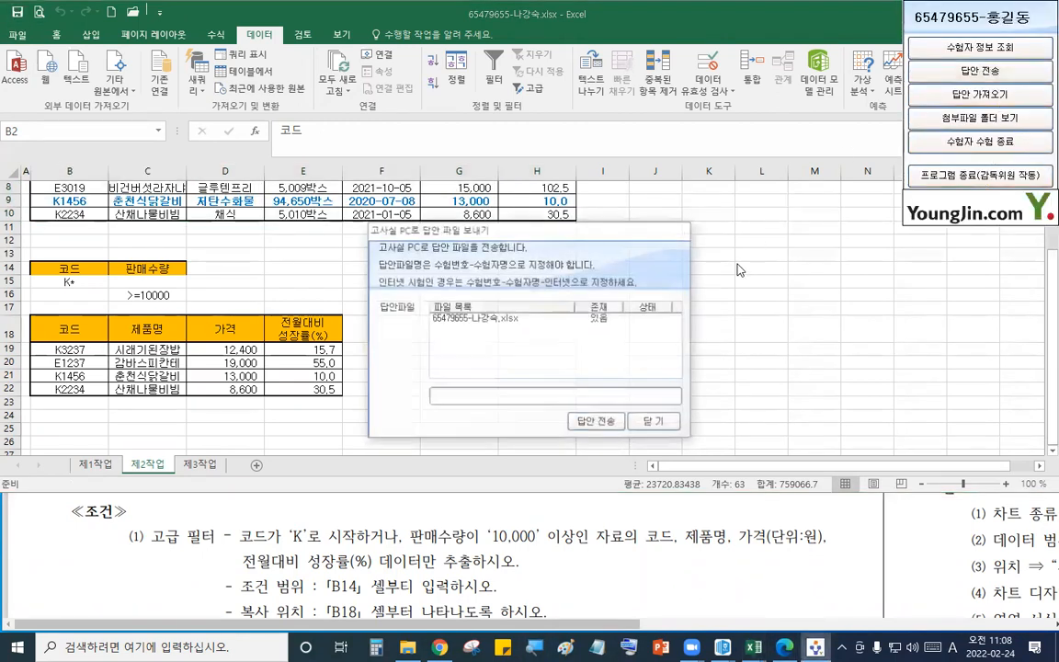
{"action": "left_click", "coordinate": [596, 422]}
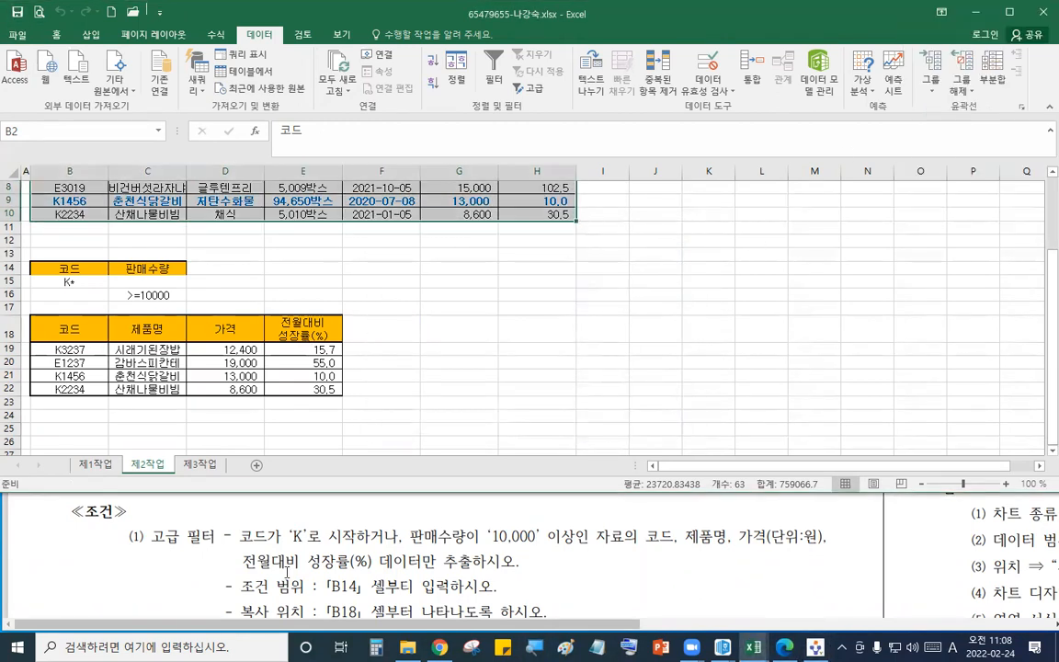
- Scroll the question PDF to the pivot table task instructions
{"action": "left_click", "coordinate": [382, 629]}
{"action": "scroll", "coordinate": [410, 581], "scroll_direction": "down", "scroll_amount": 10}
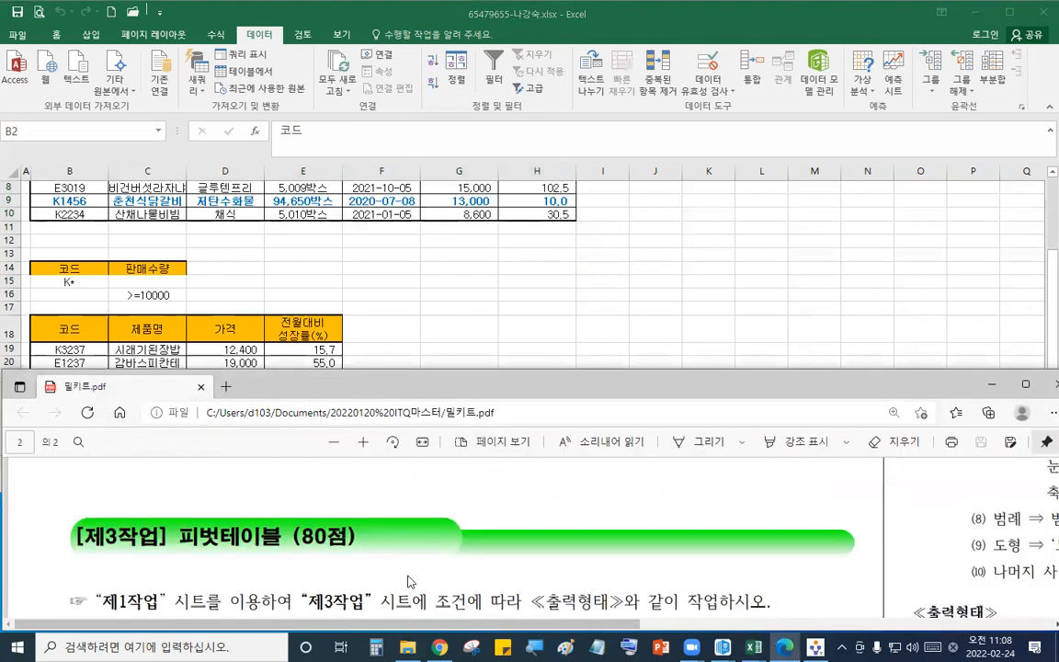
{"action": "scroll", "coordinate": [410, 581], "scroll_direction": "down", "scroll_amount": 2}
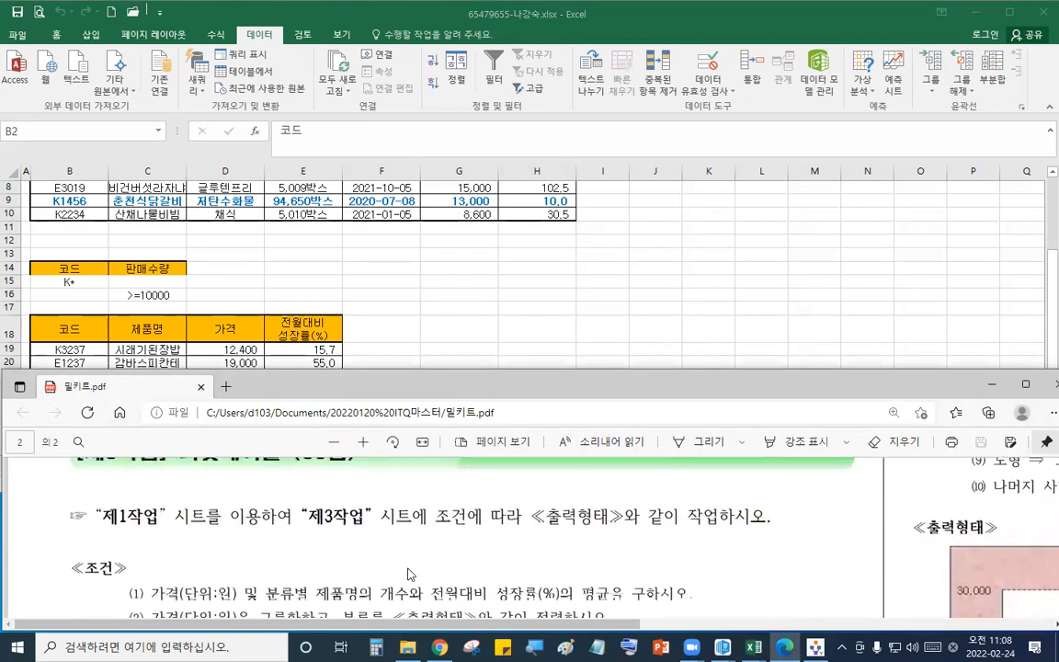
- Create a pivot table from the 제1작업 range B4:H12, placing it on the existing 제3작업 sheet at B2
{"action": "left_click", "coordinate": [481, 318]}
{"action": "left_click", "coordinate": [95, 464]}
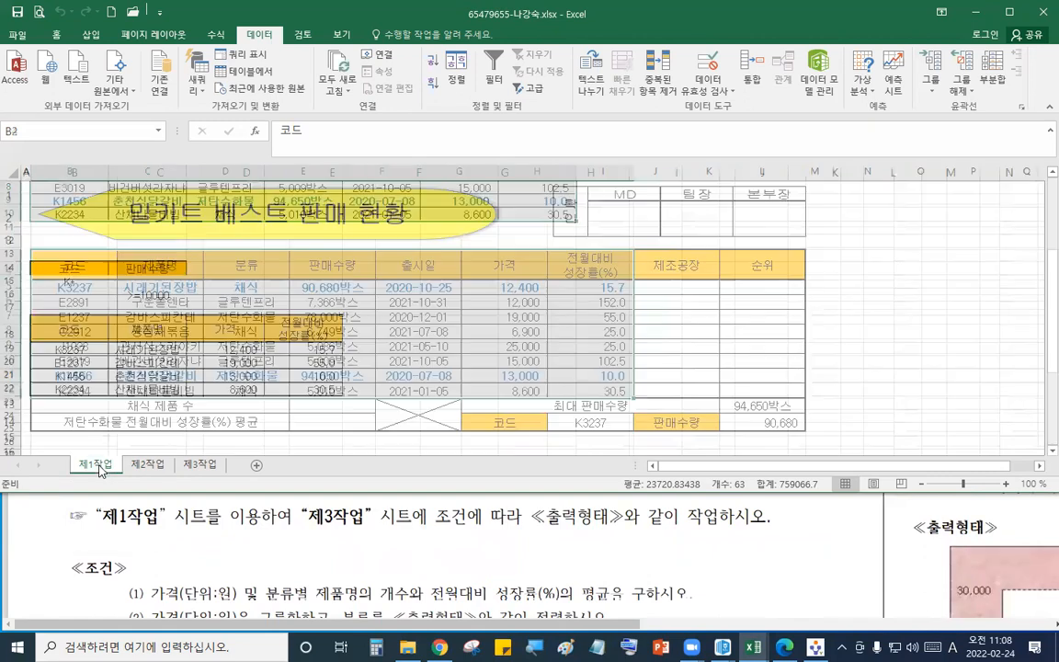
{"action": "left_click", "coordinate": [80, 265]}
{"action": "left_click_drag", "start_coordinate": [80, 265], "coordinate": [589, 394]}
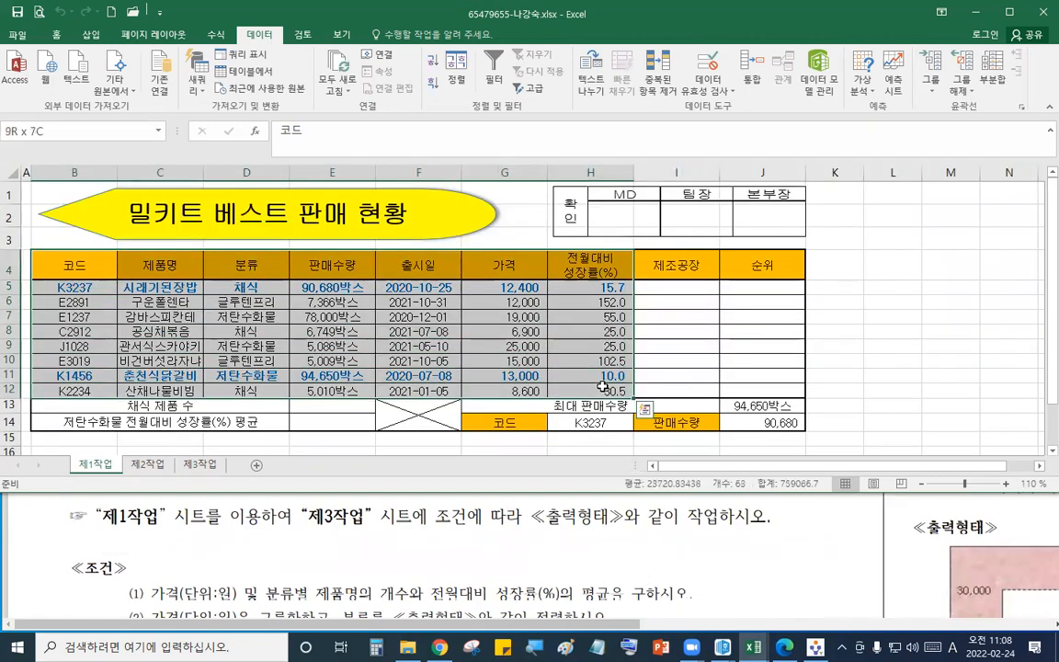
{"action": "left_click", "coordinate": [90, 35]}
{"action": "left_click", "coordinate": [15, 66]}
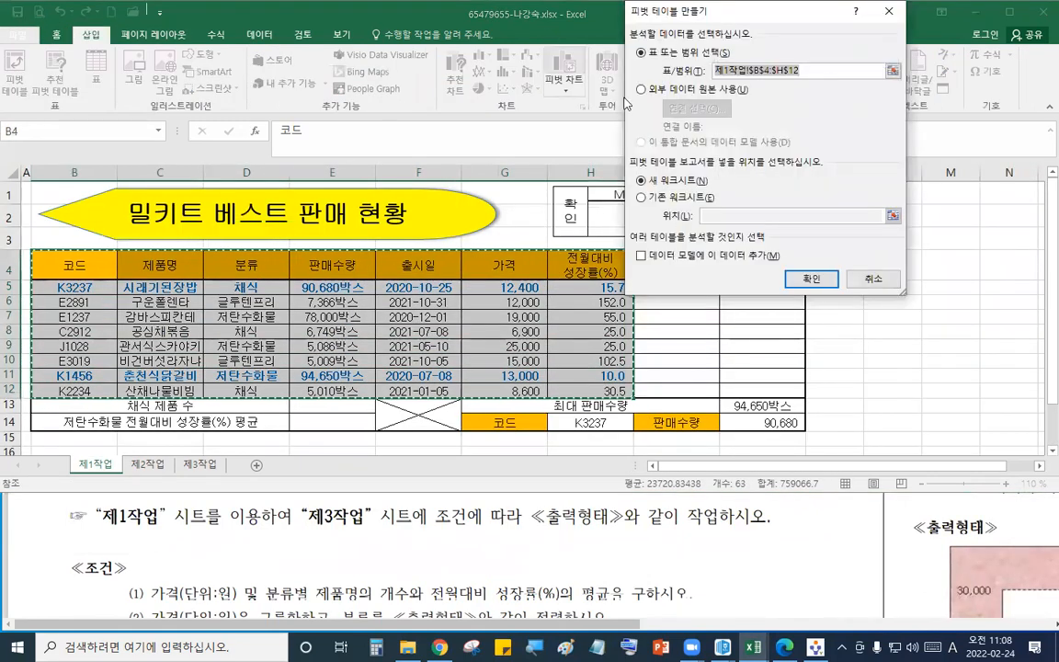
{"action": "left_click", "coordinate": [642, 197]}
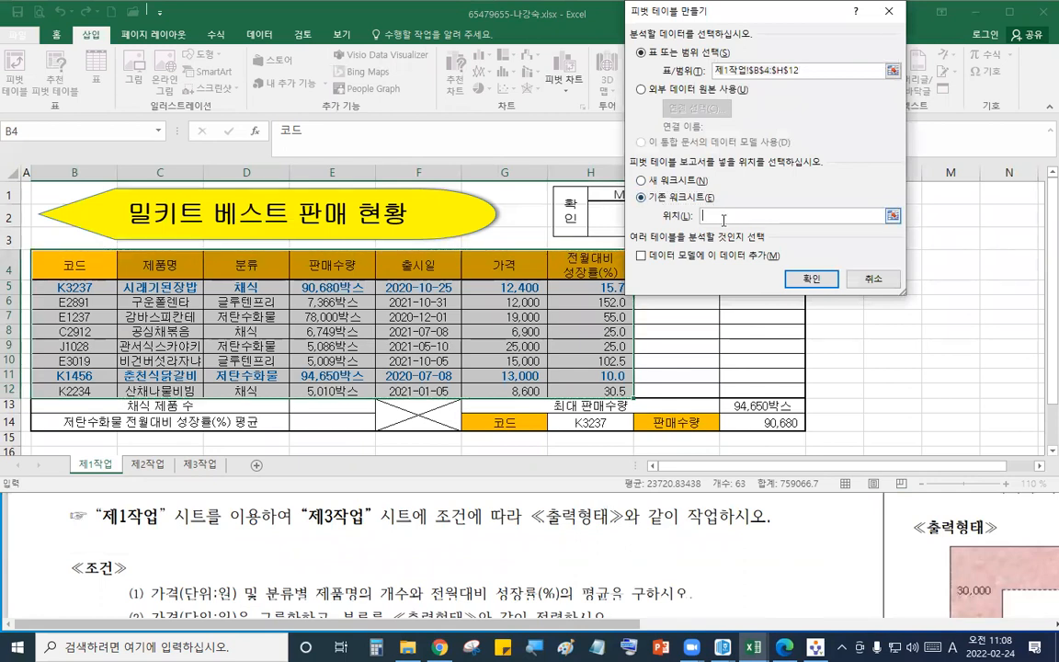
{"action": "left_click", "coordinate": [201, 466]}
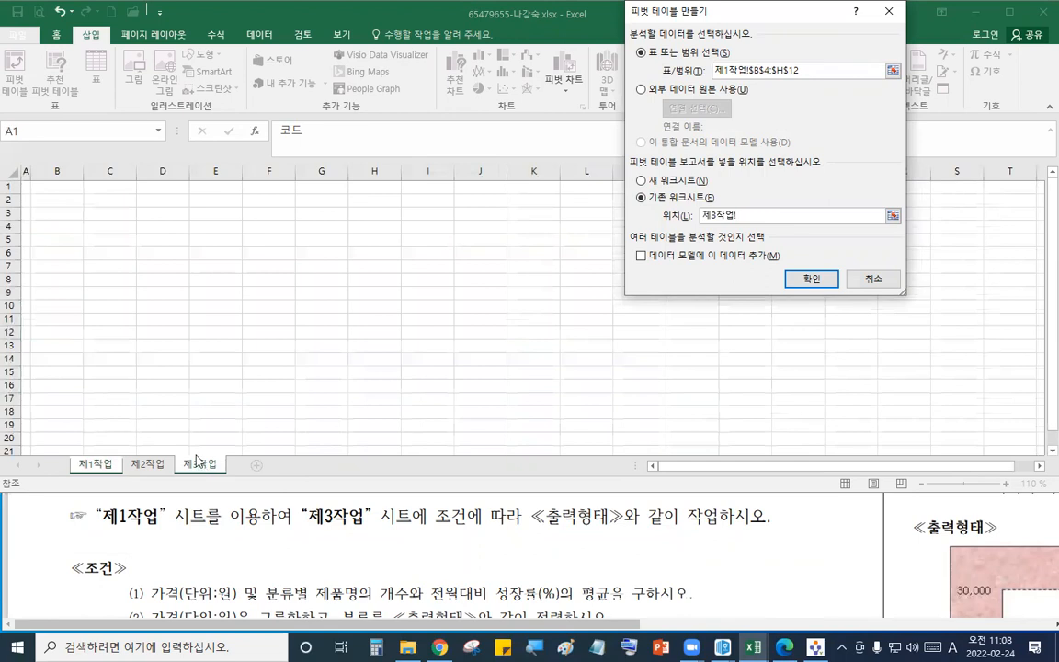
{"action": "left_click", "coordinate": [55, 184]}
{"action": "left_click", "coordinate": [811, 279]}
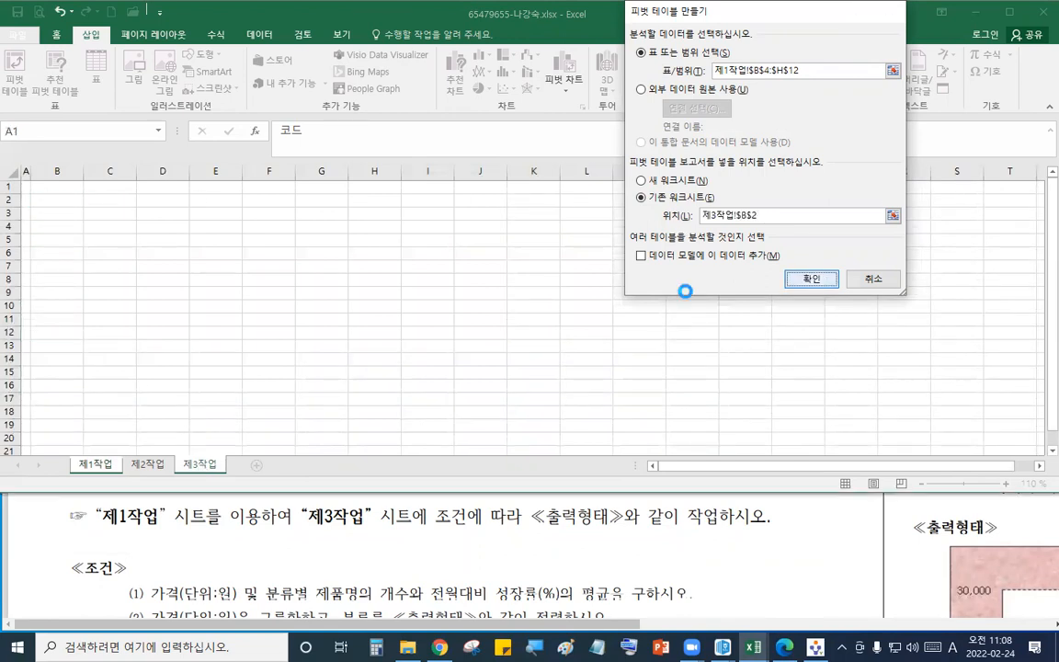
- Examine the pivot table output form in the question PDF
{"action": "left_click", "coordinate": [541, 565]}
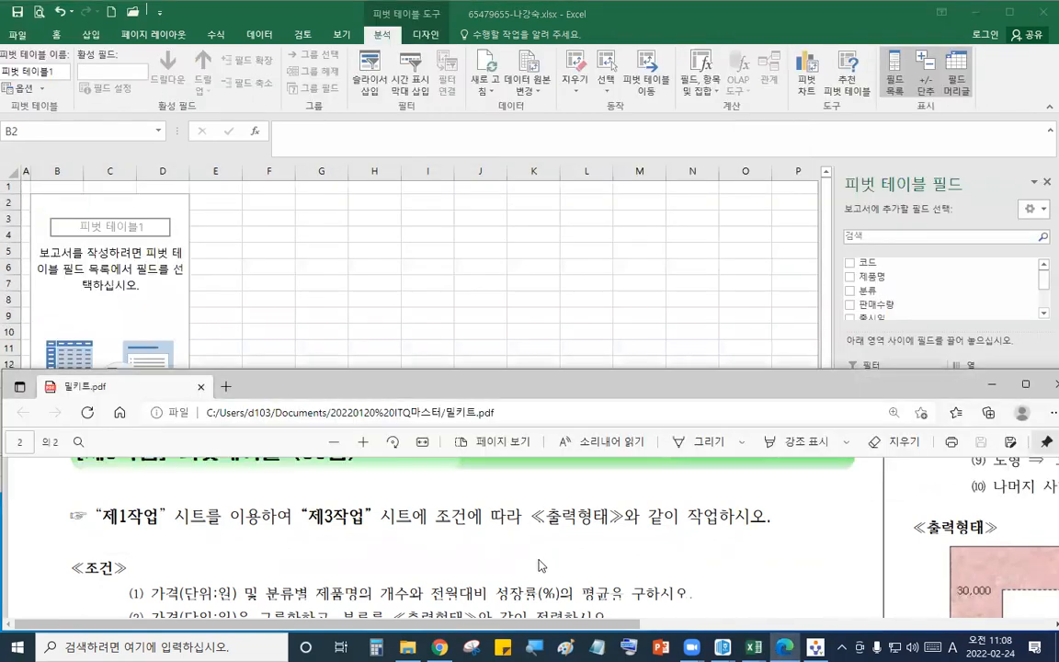
{"action": "scroll", "coordinate": [541, 566], "scroll_direction": "down", "scroll_amount": 5}
{"action": "scroll", "coordinate": [541, 566], "scroll_direction": "down", "scroll_amount": 1}
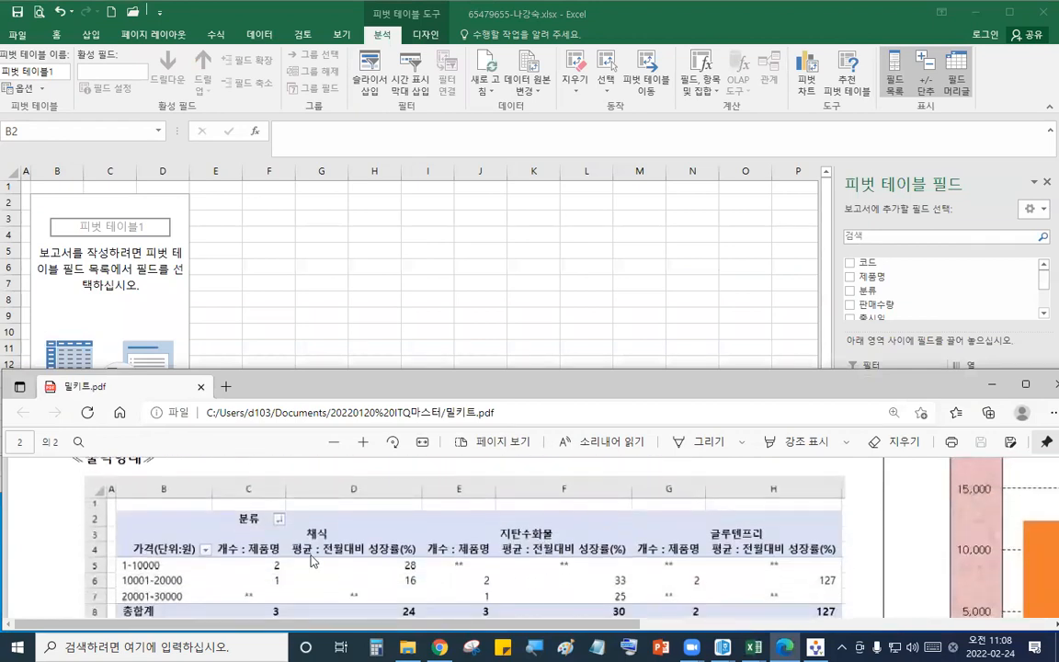
{"action": "left_click_drag", "start_coordinate": [237, 512], "coordinate": [259, 528]}
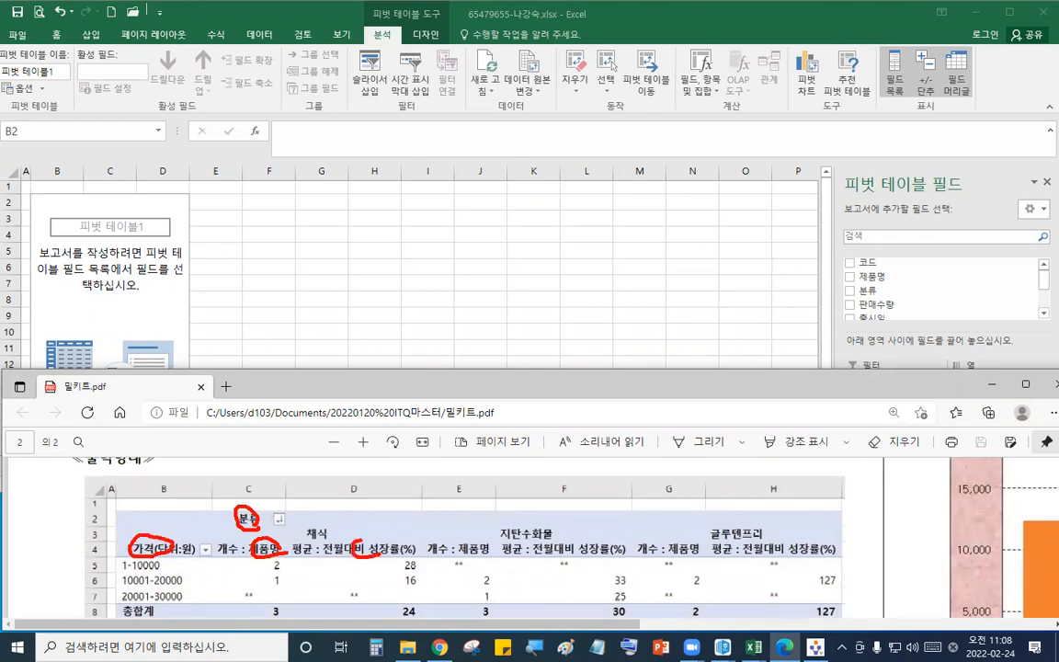
{"action": "key", "text": "Escape"}
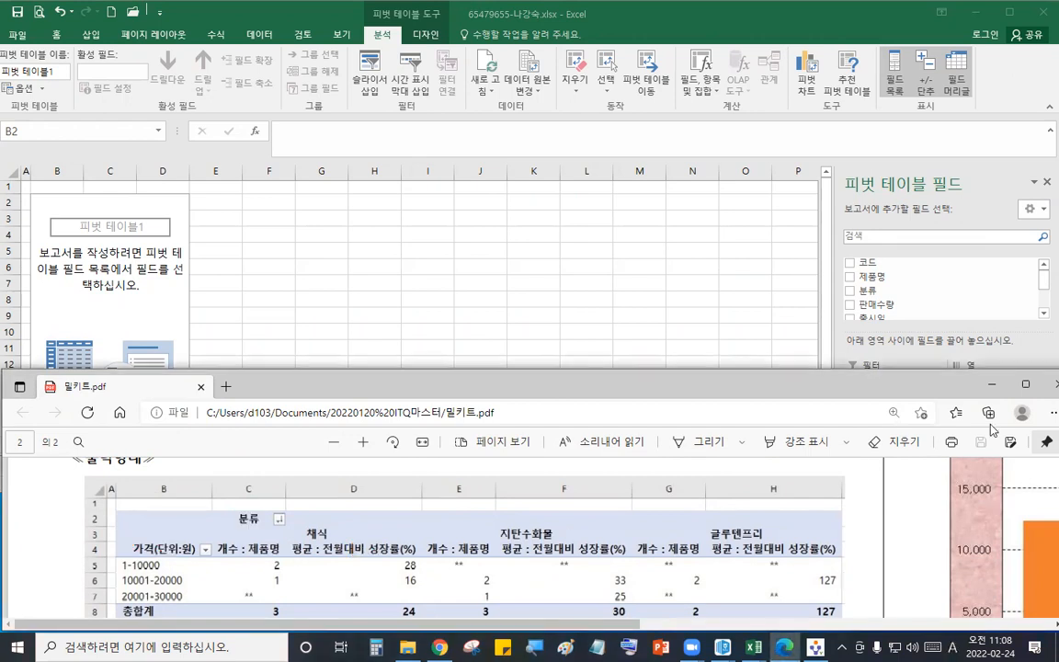
- Lay out the pivot with 분류 in columns, 가격 in rows, and 제품명 and 전월대비성장률(%) as values
{"action": "left_click", "coordinate": [723, 290]}
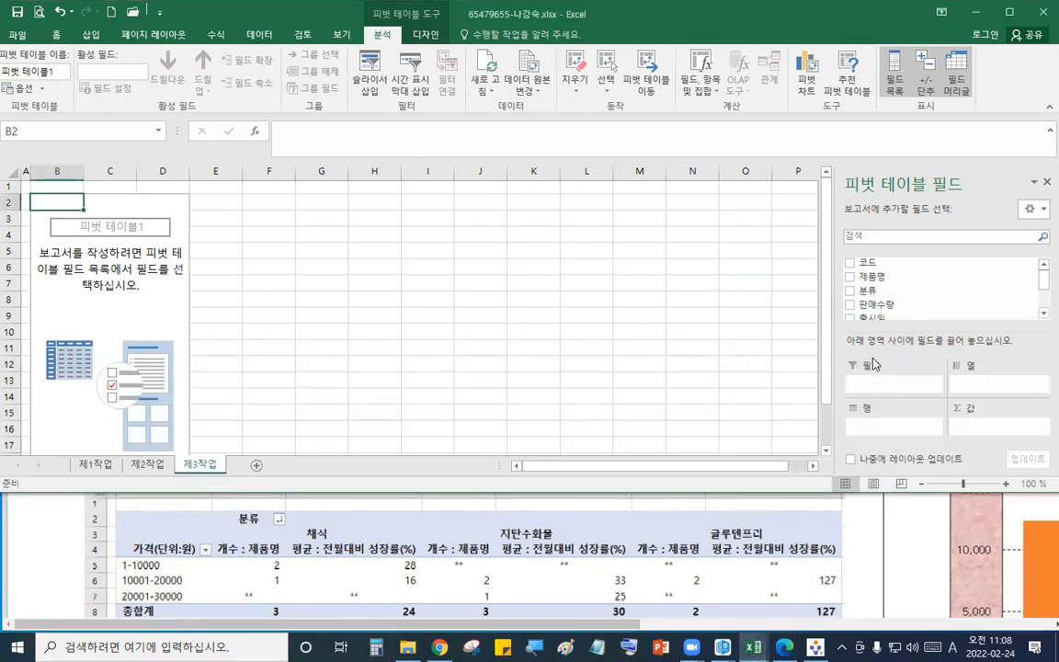
{"action": "left_click_drag", "start_coordinate": [887, 296], "coordinate": [1001, 379]}
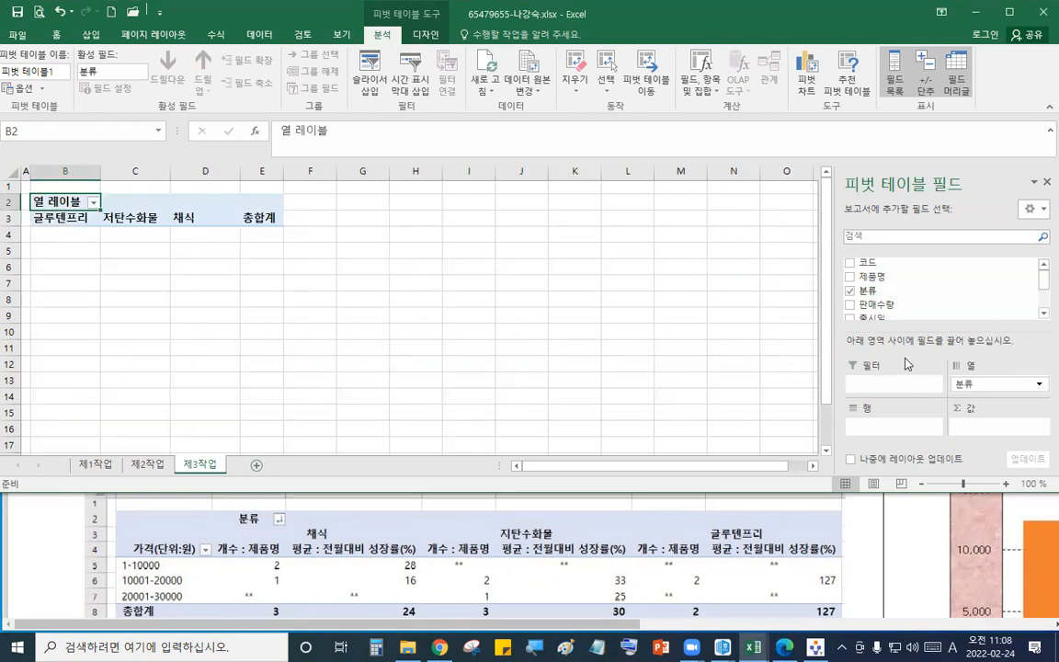
{"action": "left_click_drag", "start_coordinate": [1042, 278], "coordinate": [1039, 304]}
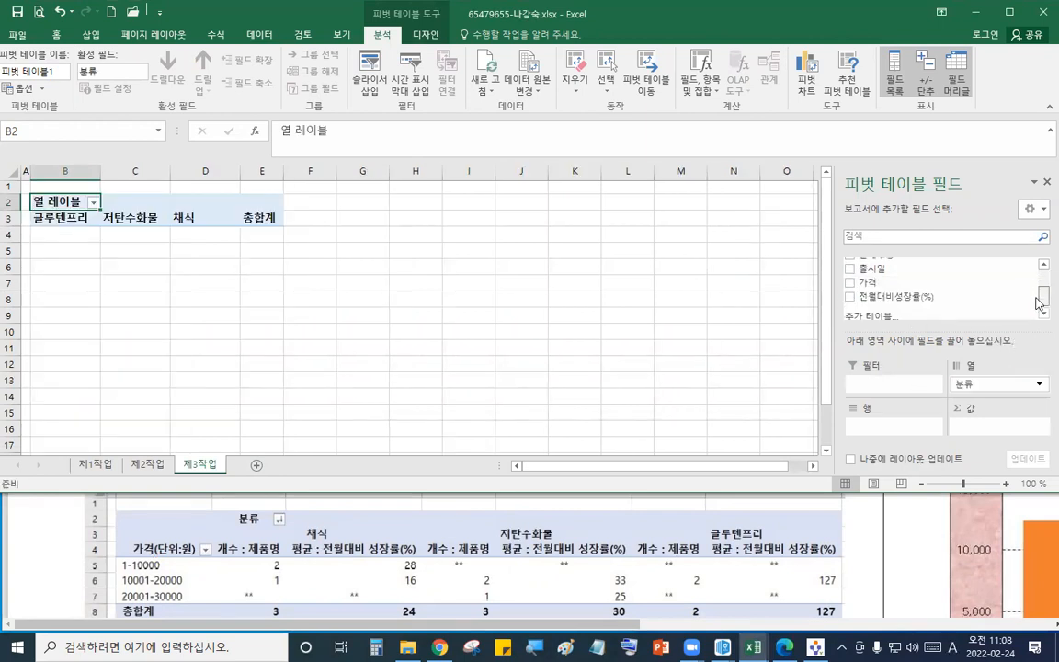
{"action": "left_click_drag", "start_coordinate": [913, 283], "coordinate": [887, 428]}
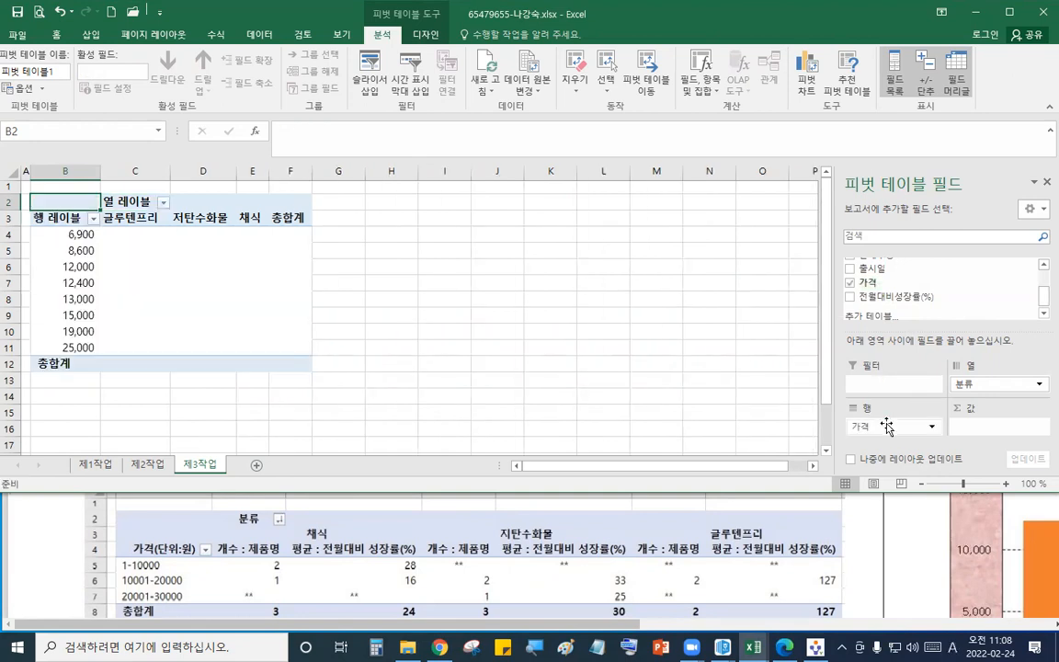
{"action": "left_click_drag", "start_coordinate": [1043, 296], "coordinate": [1040, 281]}
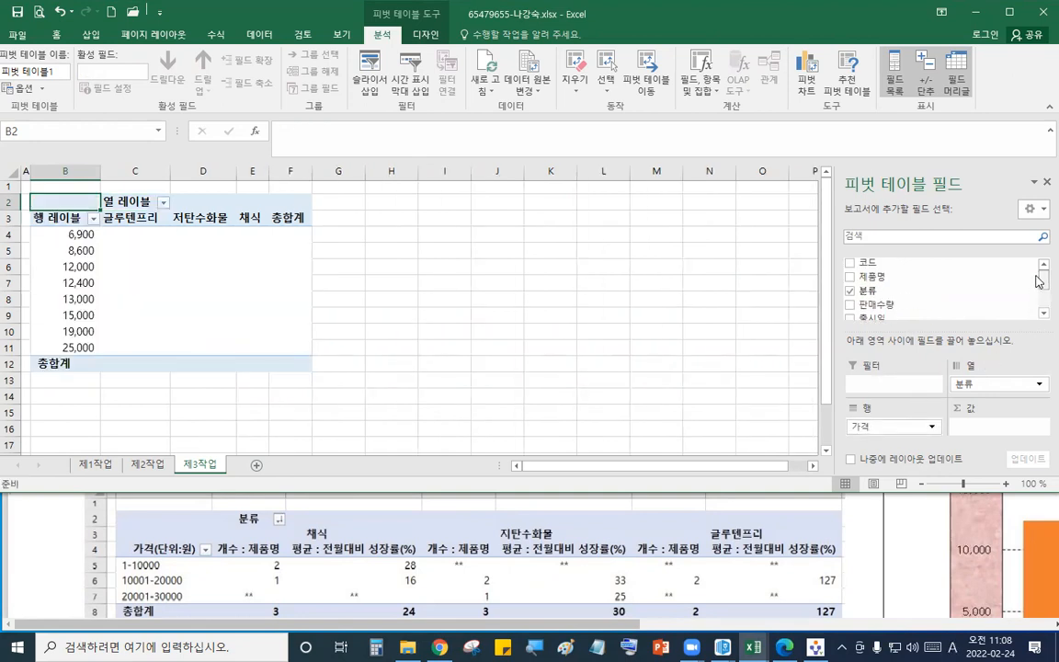
{"action": "left_click_drag", "start_coordinate": [870, 277], "coordinate": [998, 426]}
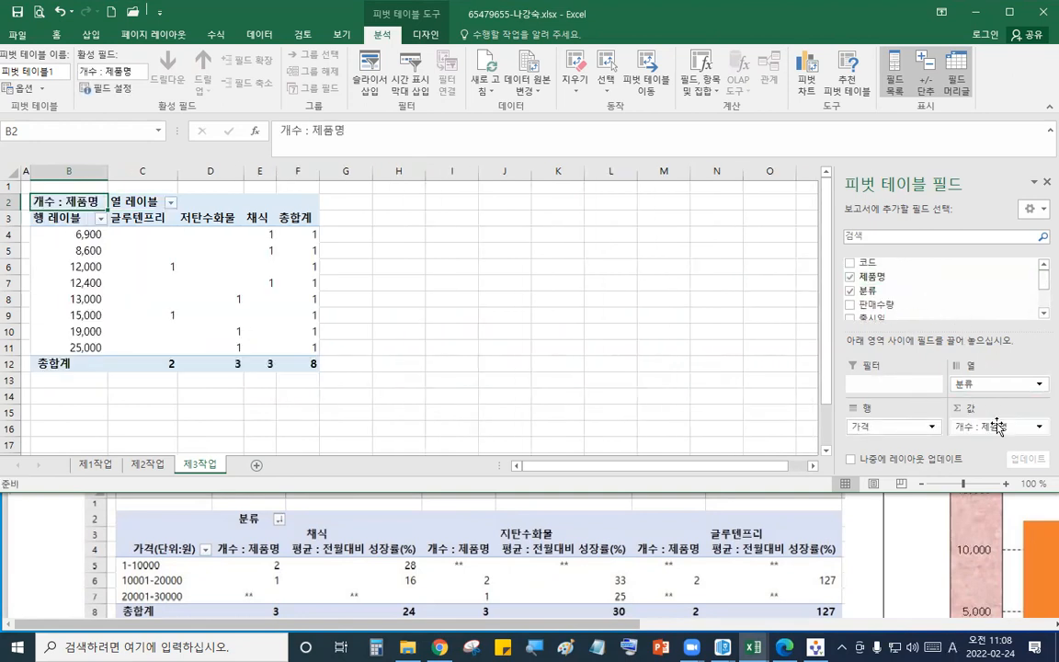
{"action": "left_click_drag", "start_coordinate": [971, 329], "coordinate": [966, 307]}
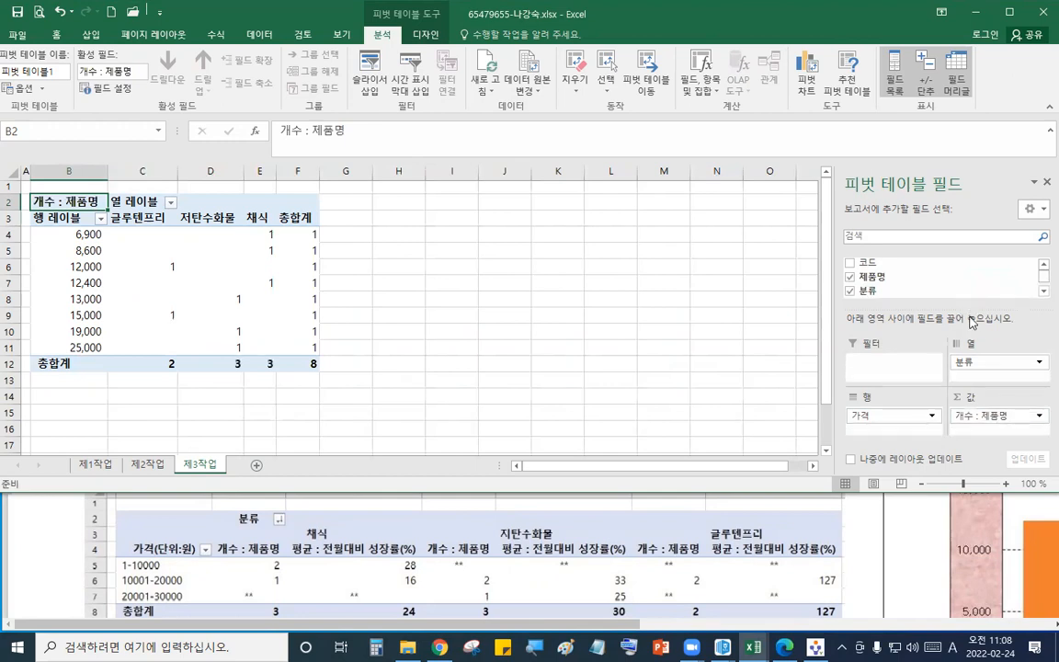
{"action": "scroll", "coordinate": [1038, 280], "scroll_direction": "down", "scroll_amount": 3}
{"action": "left_click_drag", "start_coordinate": [977, 278], "coordinate": [1000, 433]}
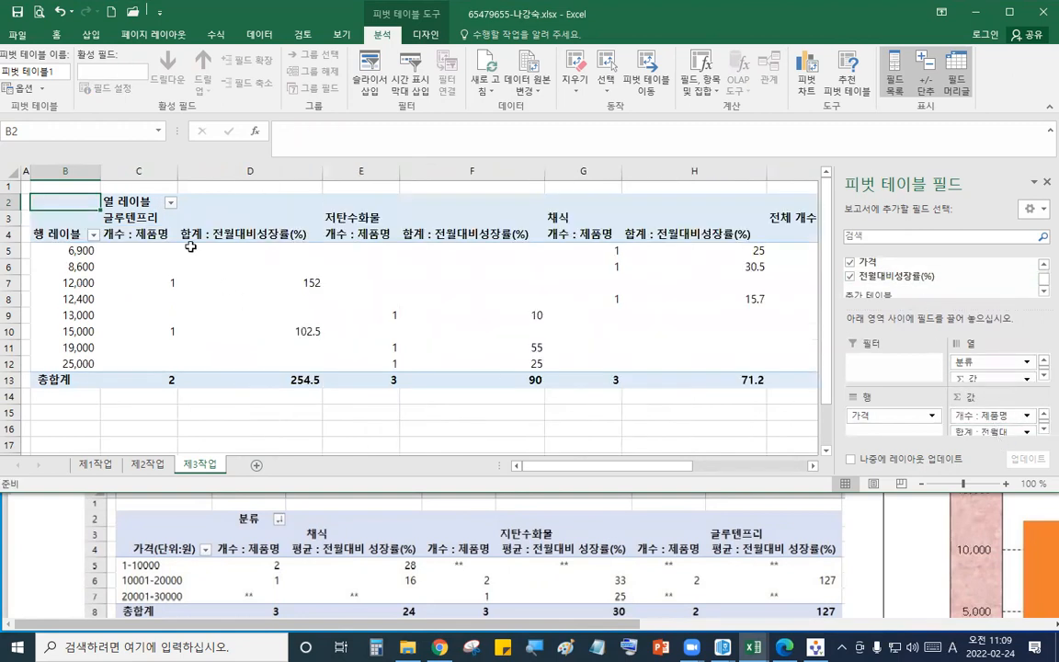
- Rename the pivot's column label header to 분류
{"action": "left_click", "coordinate": [140, 201]}
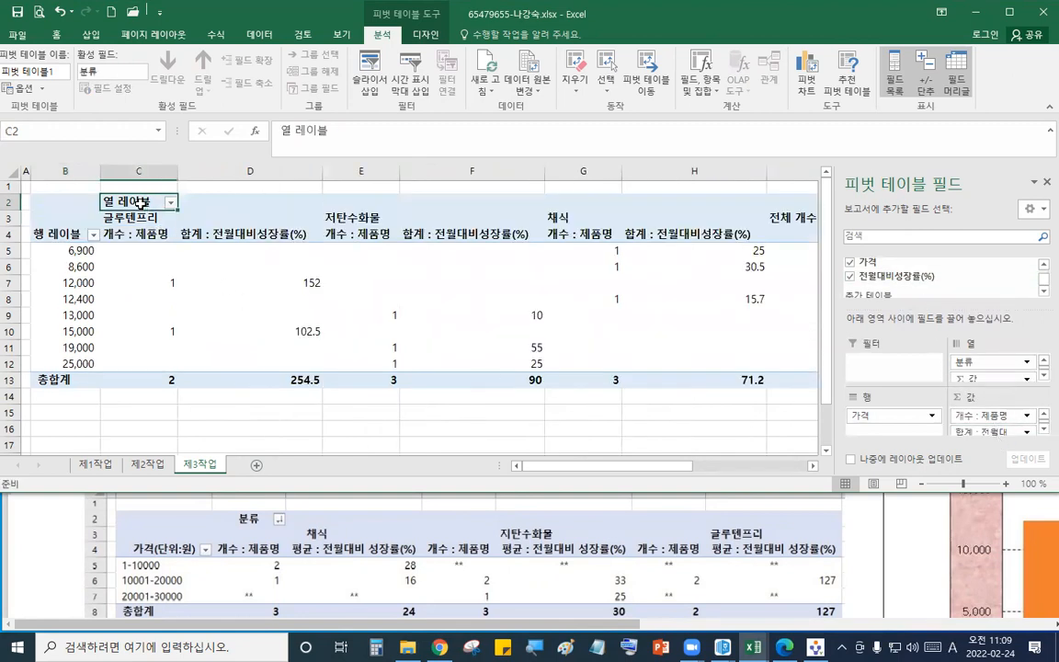
{"action": "type", "text": "qns"}
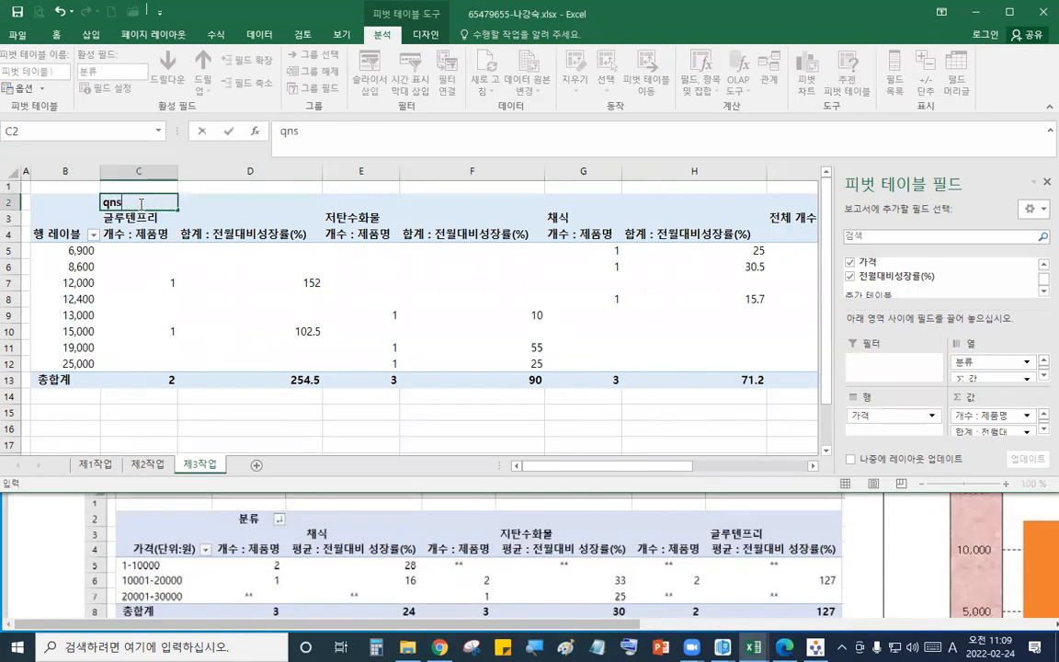
{"action": "key", "text": "BackSpace"}
{"action": "key", "text": "BackSpace"}
{"action": "key", "text": "BackSpace"}
{"action": "type", "text": "분류"}
{"action": "key", "text": "Return"}
- Rename the row label header to 가격(단위:원) and widen column B to fit it
{"action": "left_click", "coordinate": [67, 236]}
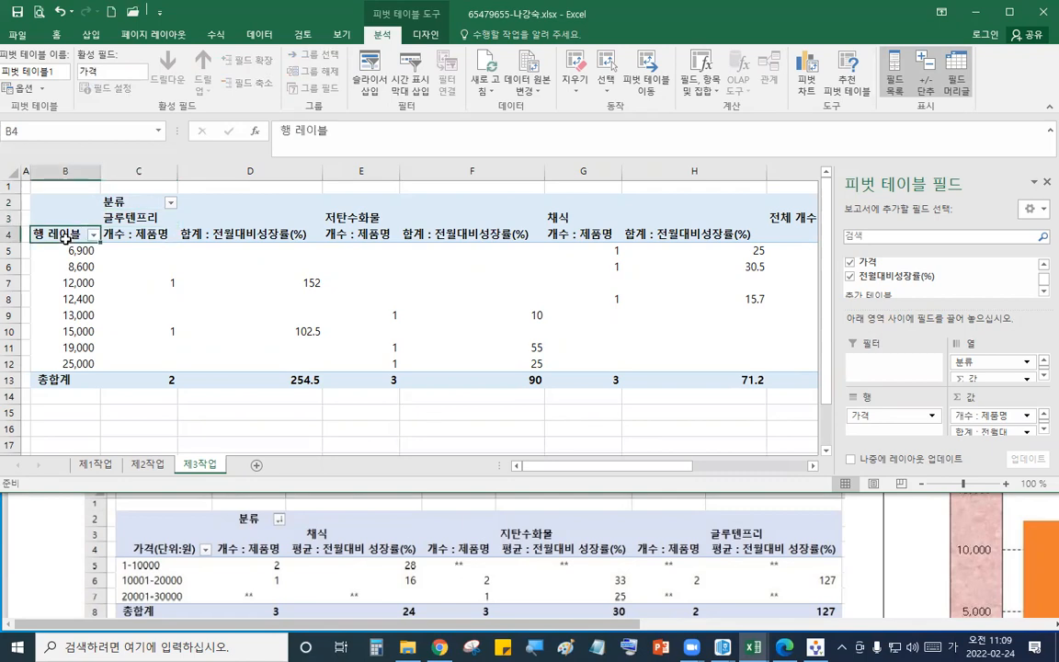
{"action": "type", "text": "가ㅕㄱ"}
{"action": "key", "text": "BackSpace"}
{"action": "key", "text": "BackSpace"}
{"action": "key", "text": "BackSpace"}
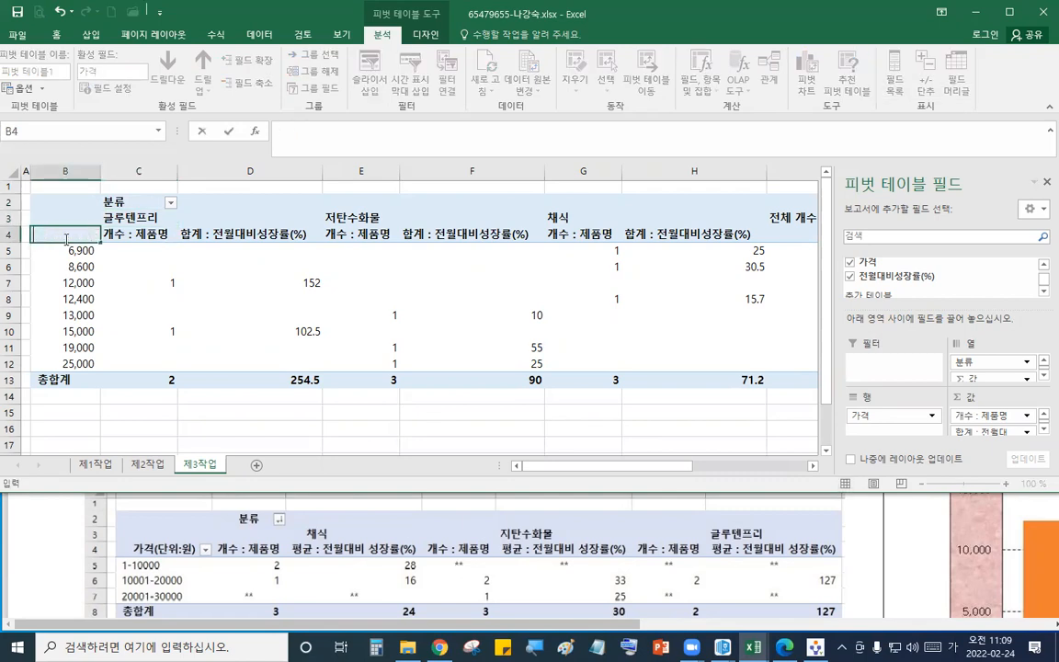
{"action": "type", "text": "가격("}
{"action": "type", "text": "단위:워"}
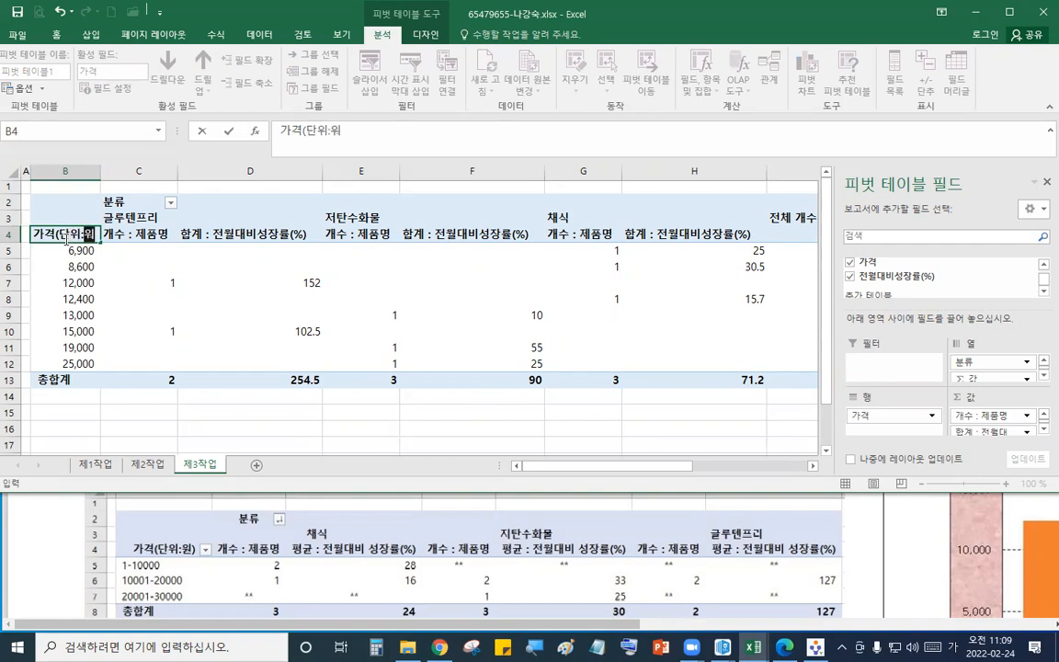
{"action": "type", "text": "ㄴ)"}
{"action": "key", "text": "Return"}
{"action": "left_click_drag", "start_coordinate": [102, 176], "coordinate": [119, 181]}
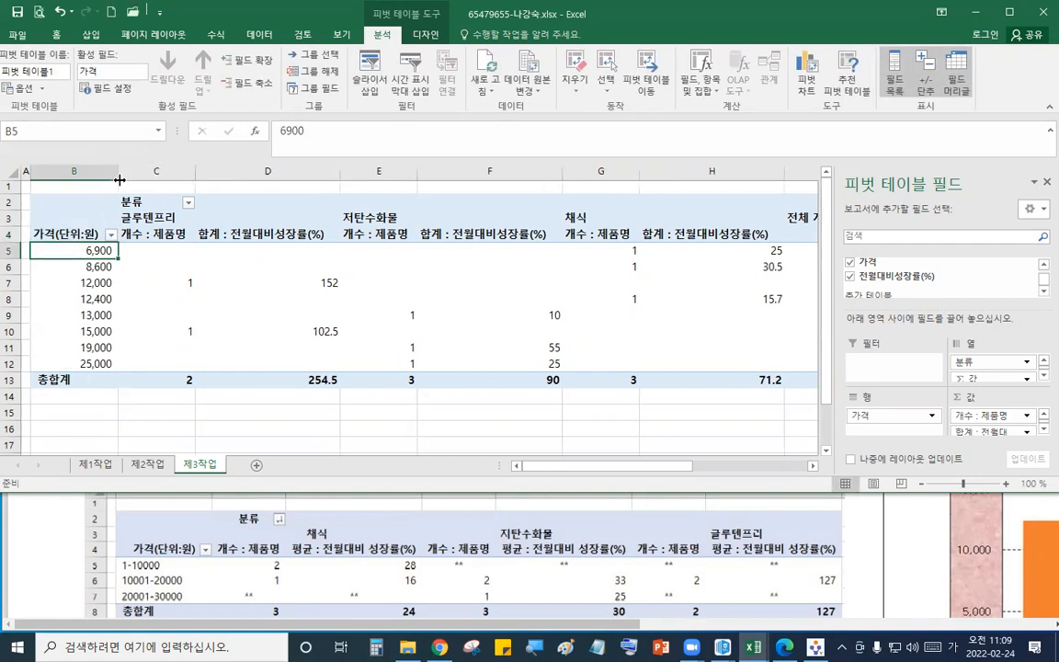
- Summarize the growth rate value field by average, naming it 평균 : 전월대비 성장률(%)
{"action": "double_click", "coordinate": [246, 235]}
{"action": "key", "text": "Down"}
{"action": "key", "text": "Down"}
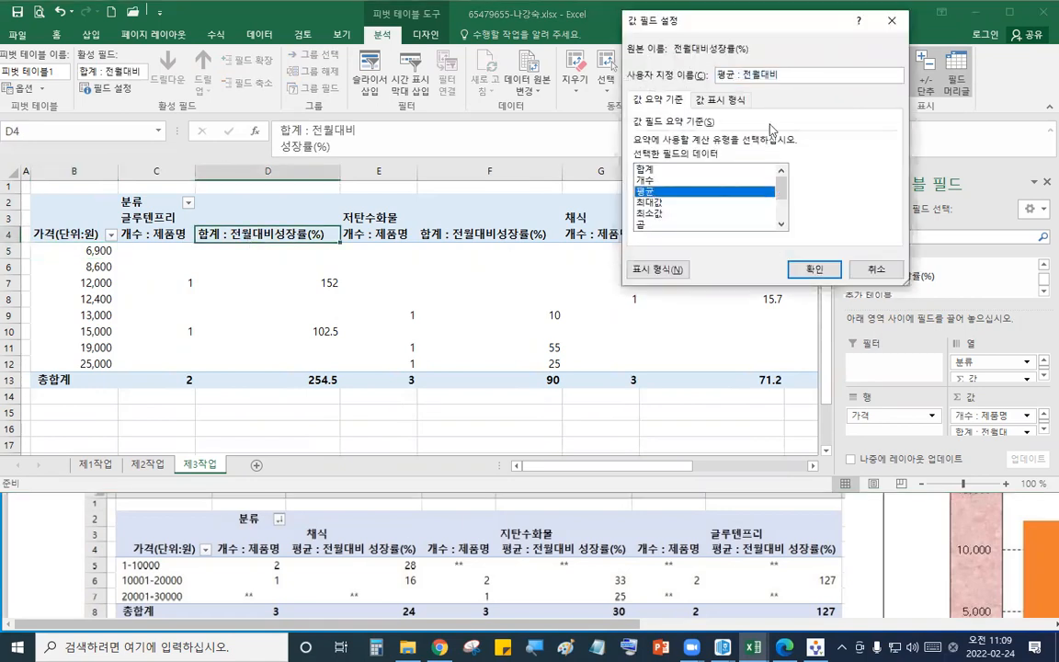
{"action": "type", "text": "성장률("}
{"action": "left_click", "coordinate": [817, 273]}
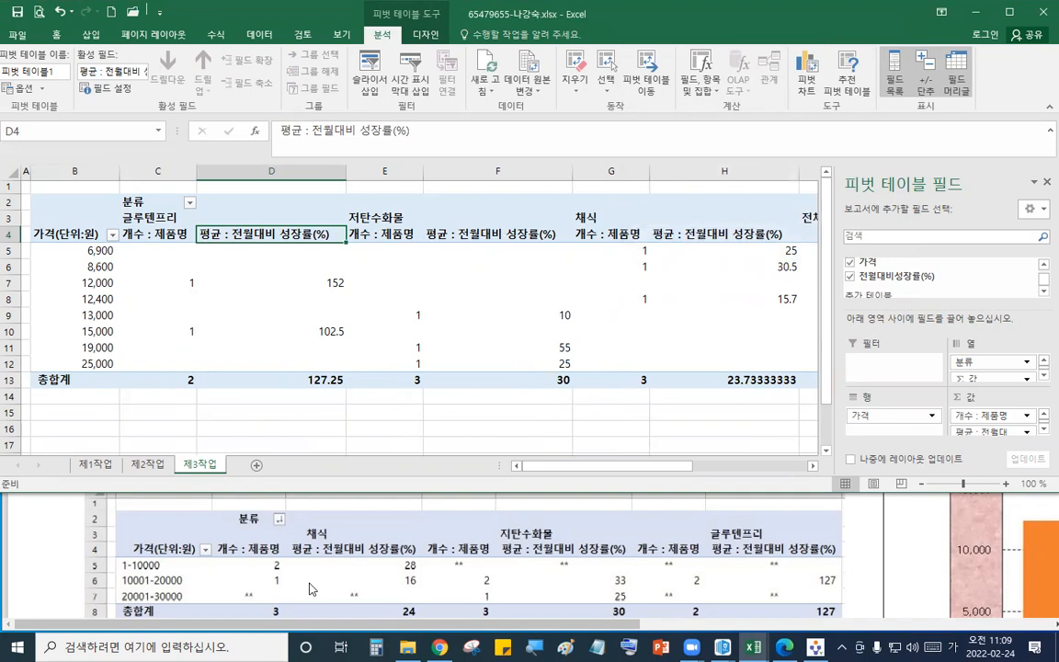
- Group the price rows starting at 1, ending at 30000, in steps of 10000
{"action": "left_click", "coordinate": [309, 588]}
{"action": "scroll", "coordinate": [309, 580], "scroll_direction": "up", "scroll_amount": 5}
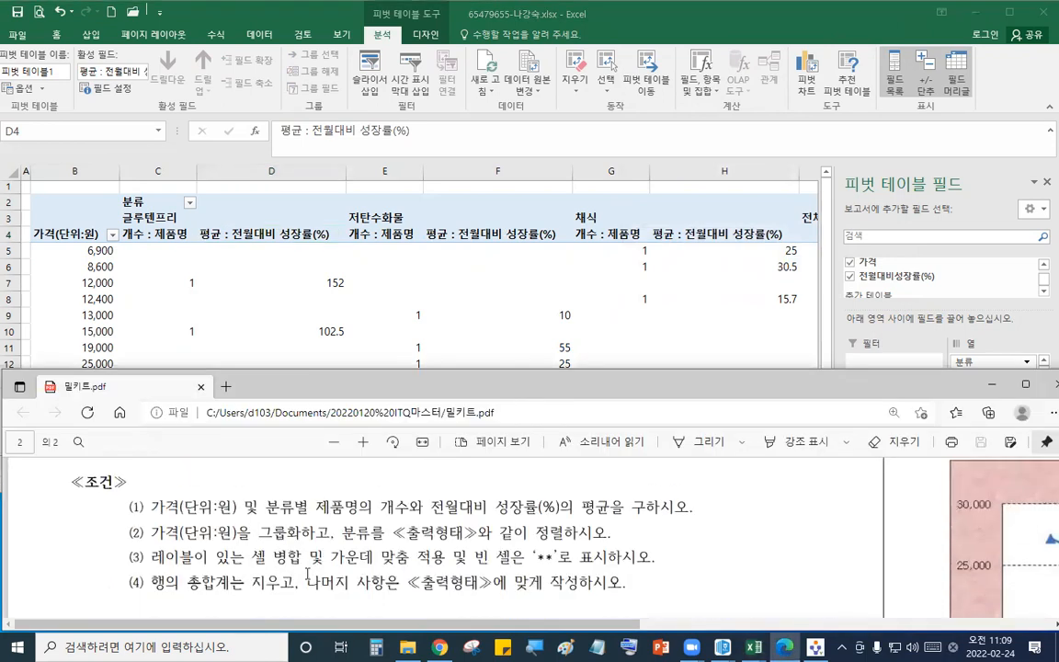
{"action": "scroll", "coordinate": [307, 575], "scroll_direction": "down", "scroll_amount": 5}
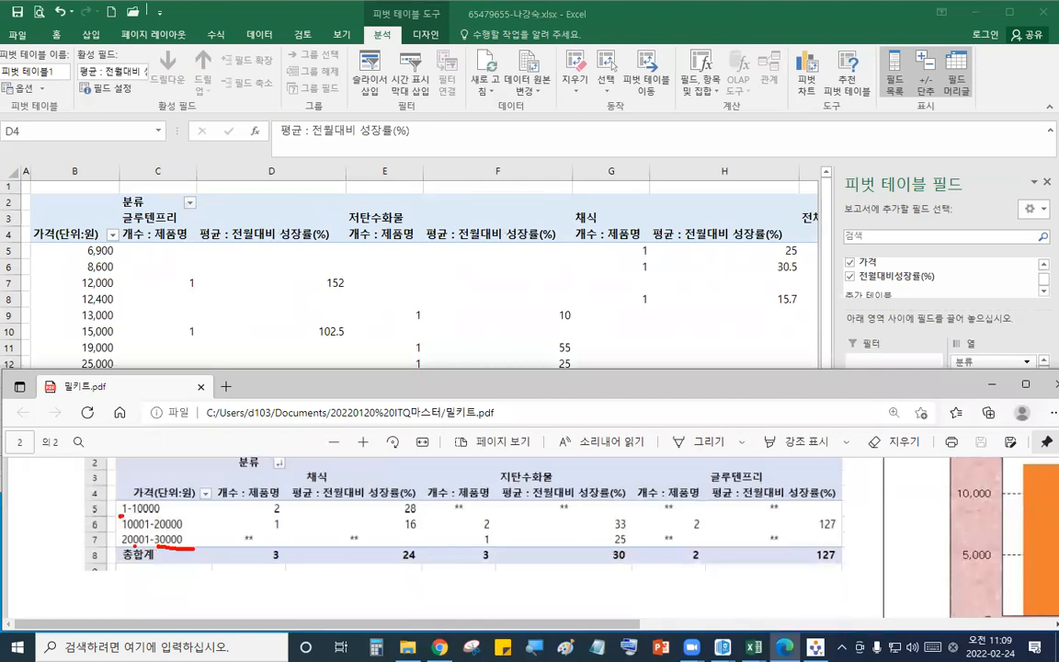
{"action": "left_click", "coordinate": [101, 250]}
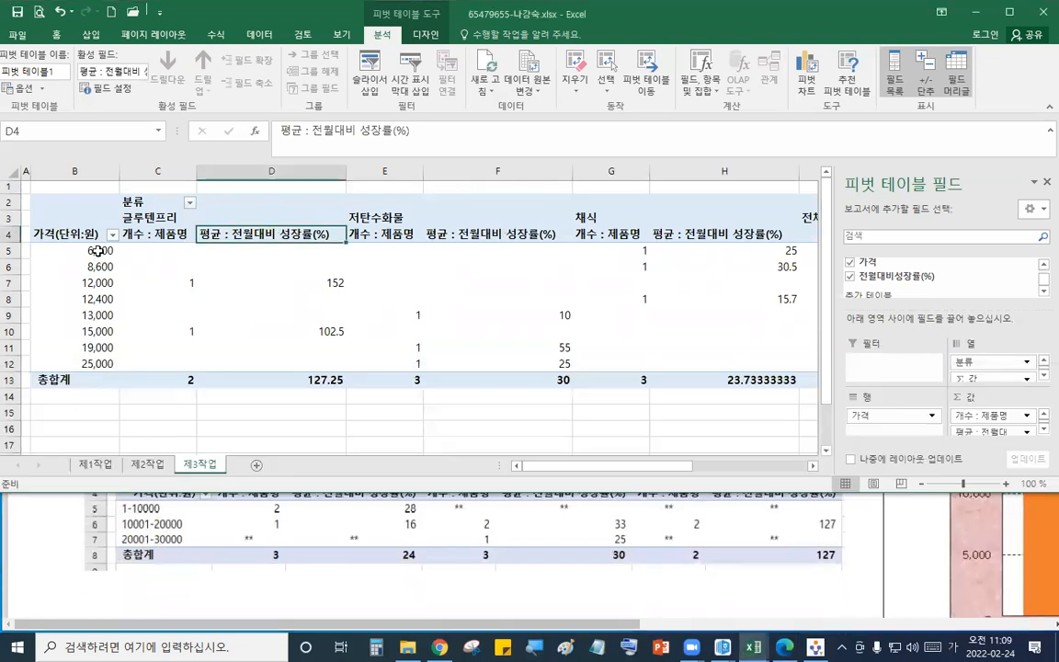
{"action": "right_click", "coordinate": [101, 250]}
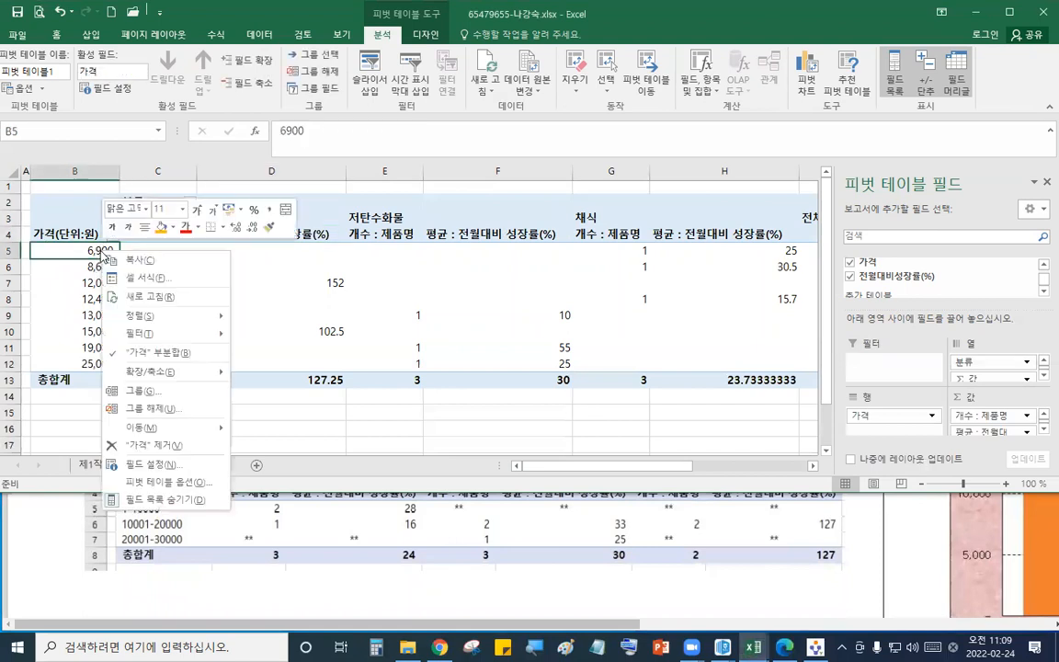
{"action": "left_click", "coordinate": [171, 393]}
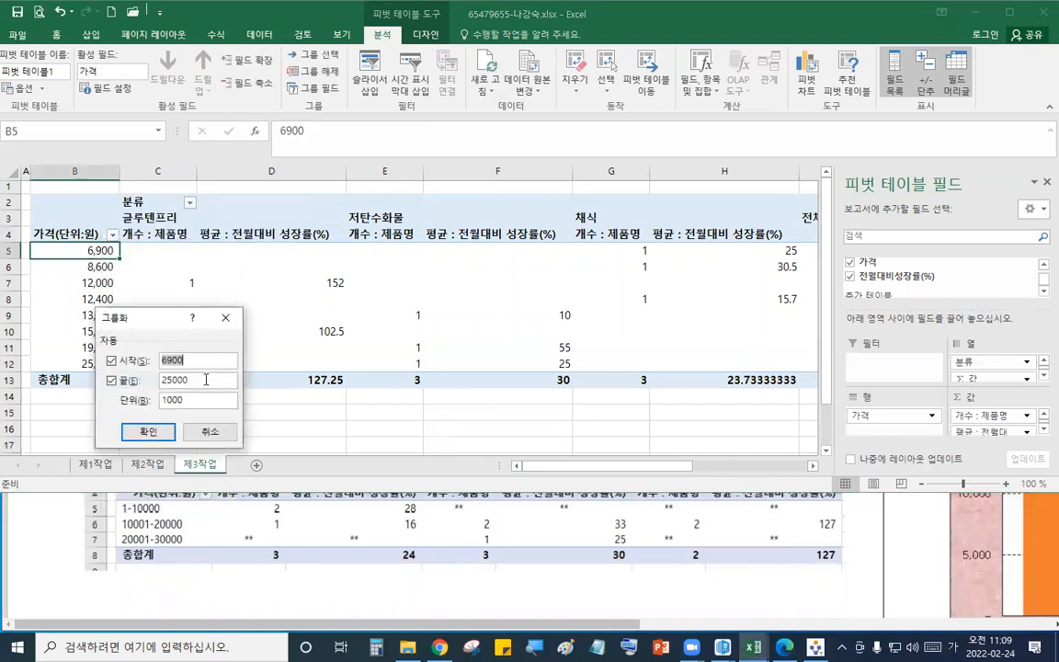
{"action": "type", "text": "1"}
{"action": "key", "text": "Tab"}
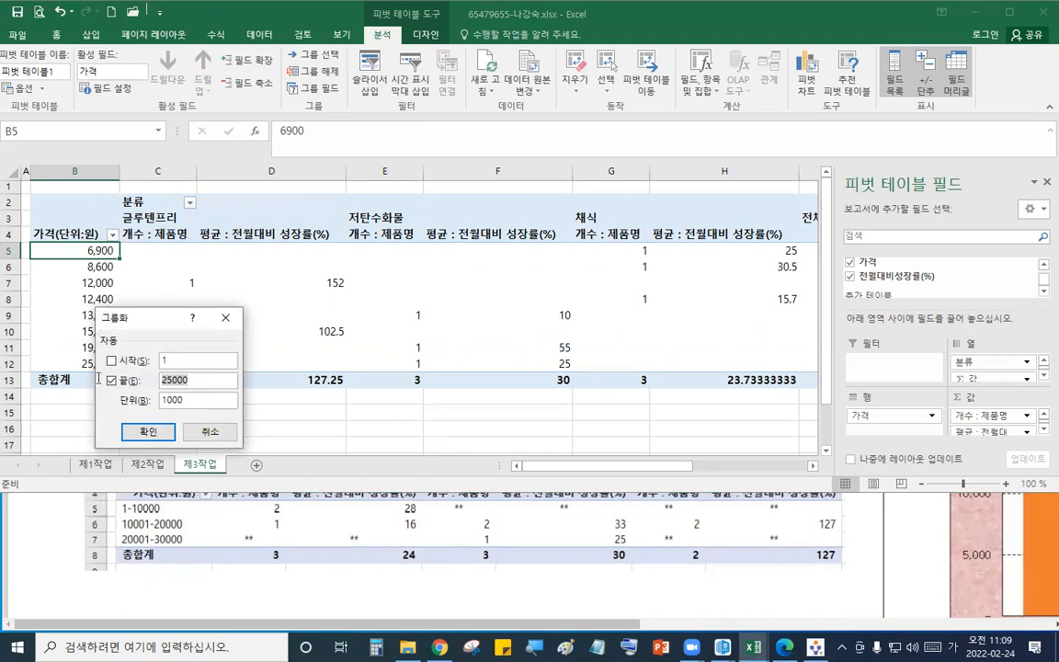
{"action": "type", "text": "30"}
{"action": "key", "text": "Tab"}
{"action": "type", "text": "10"}
{"action": "left_click", "coordinate": [148, 431]}
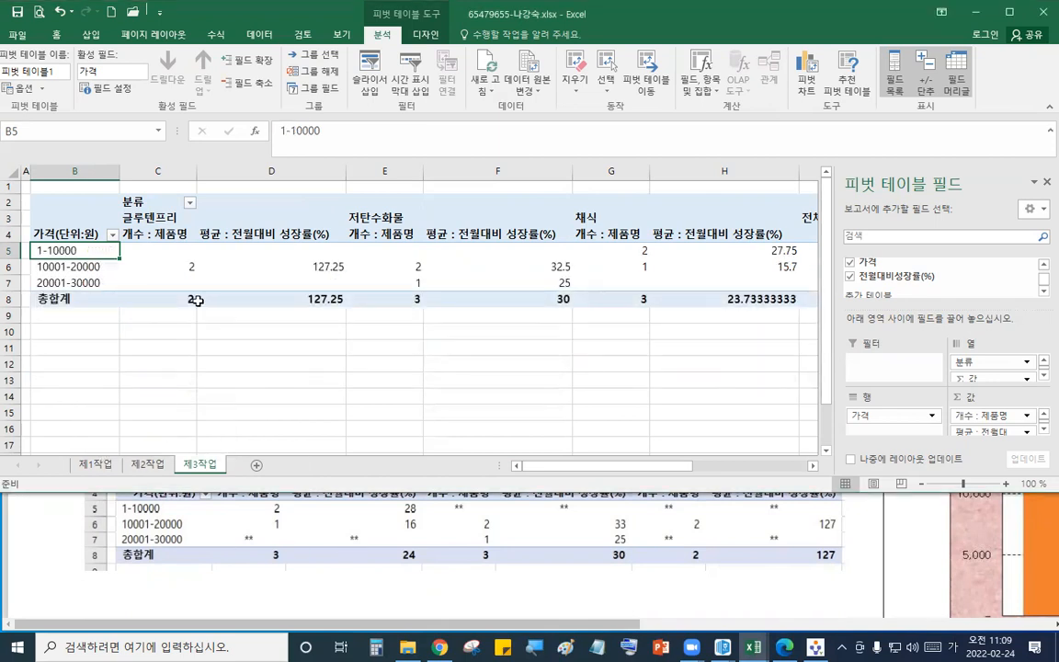
- Sort the pivot table's 분류 column groups in descending order to match the sample layout
{"action": "left_click", "coordinate": [413, 543]}
{"action": "scroll", "coordinate": [413, 544], "scroll_direction": "up", "scroll_amount": 1}
{"action": "scroll", "coordinate": [412, 544], "scroll_direction": "up", "scroll_amount": 3}
{"action": "scroll", "coordinate": [413, 543], "scroll_direction": "down", "scroll_amount": 5}
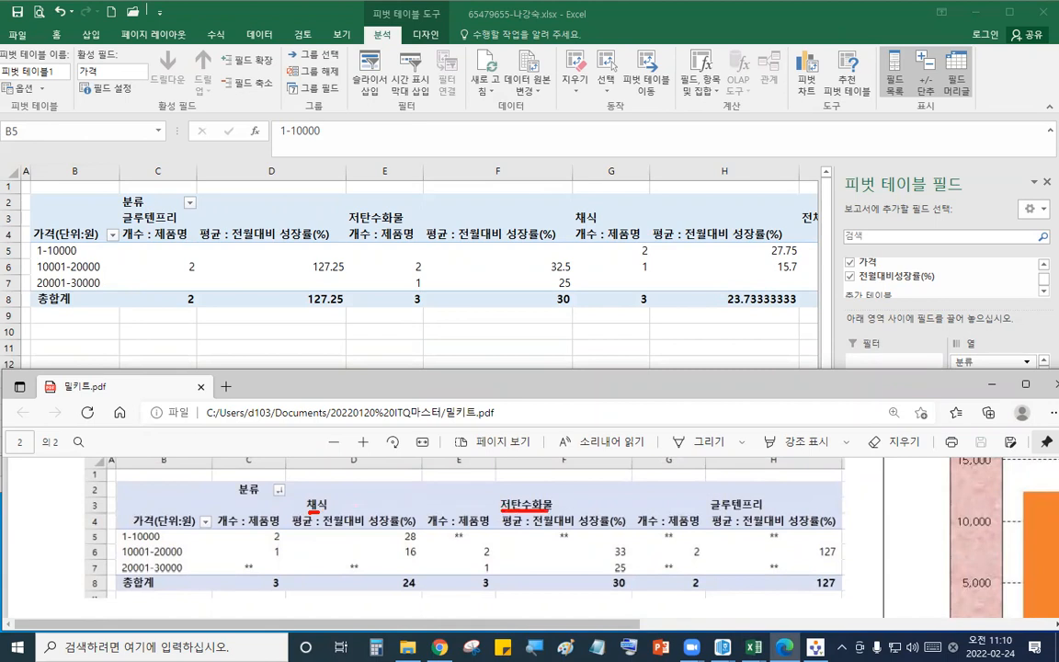
{"action": "left_click_drag", "start_coordinate": [715, 515], "coordinate": [781, 512]}
{"action": "key", "text": "Escape"}
{"action": "left_click", "coordinate": [371, 218]}
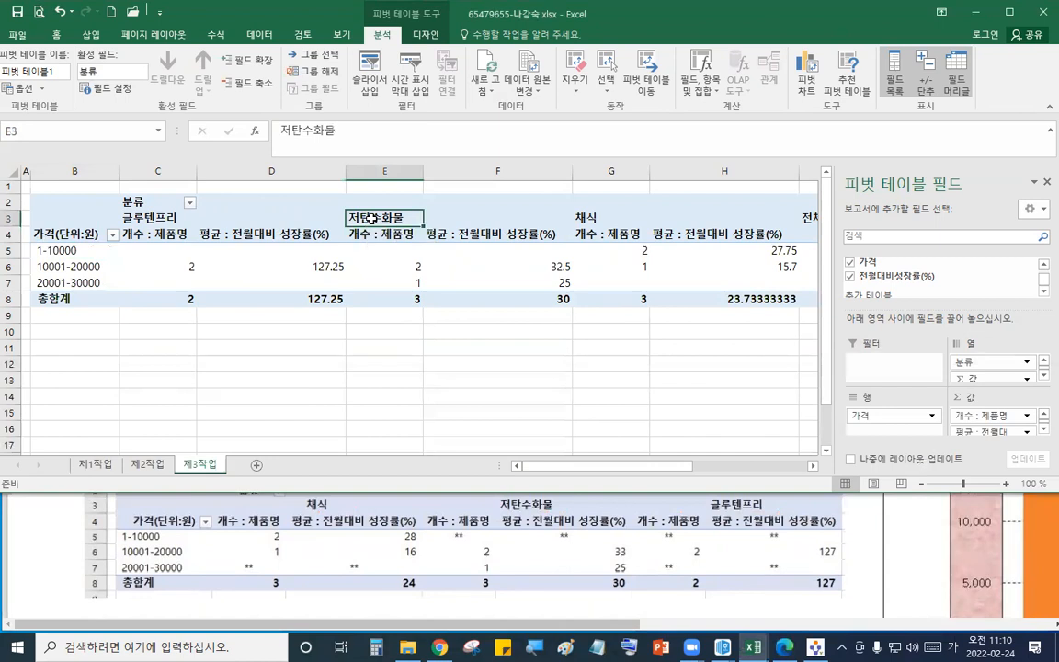
{"action": "right_click", "coordinate": [371, 218]}
{"action": "left_click", "coordinate": [354, 218]}
{"action": "left_click", "coordinate": [260, 34]}
{"action": "left_click", "coordinate": [433, 82]}
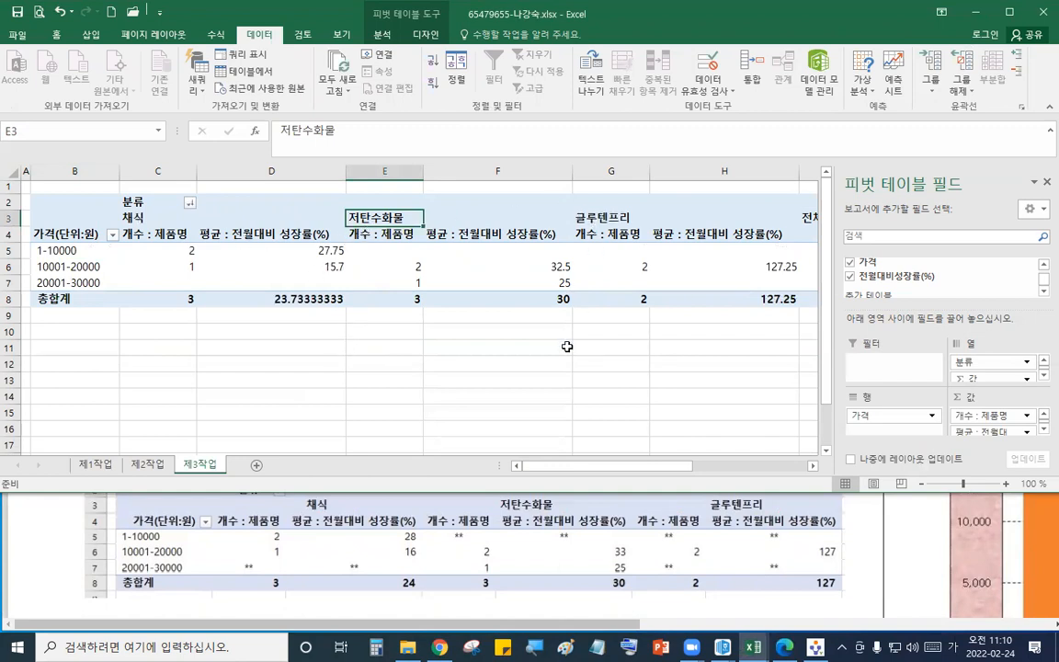
- Set the pivot options to merge and centre labels, show ** in empty cells, and hide row grand totals
{"action": "left_click", "coordinate": [435, 556]}
{"action": "scroll", "coordinate": [442, 538], "scroll_direction": "up", "scroll_amount": 3}
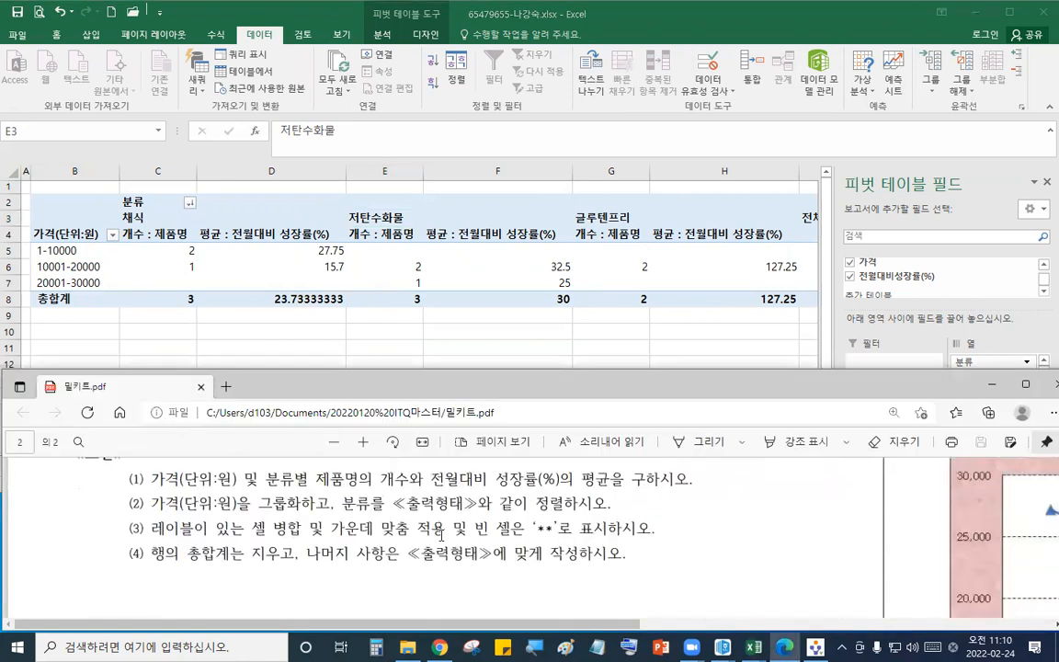
{"action": "left_click_drag", "start_coordinate": [153, 540], "coordinate": [547, 539]}
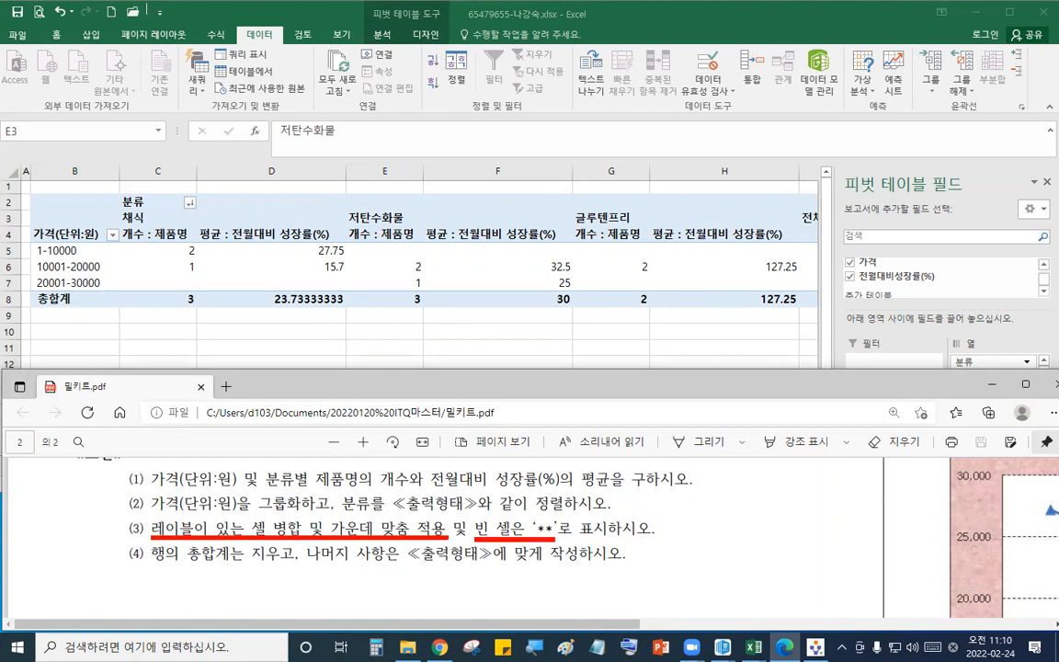
{"action": "left_click_drag", "start_coordinate": [153, 570], "coordinate": [274, 570]}
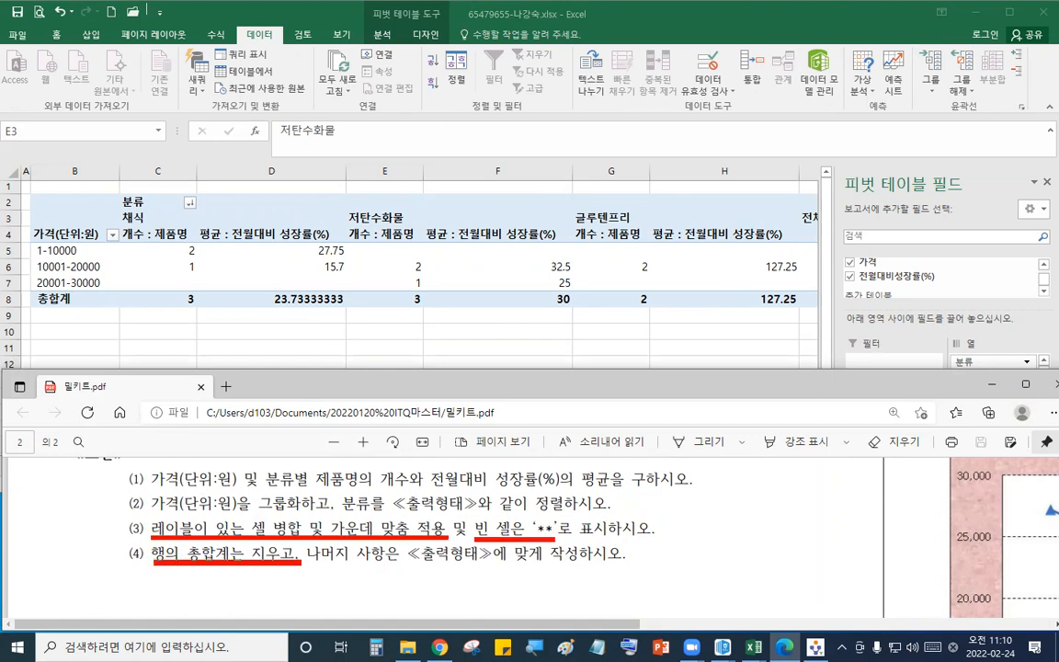
{"action": "key", "text": "Escape"}
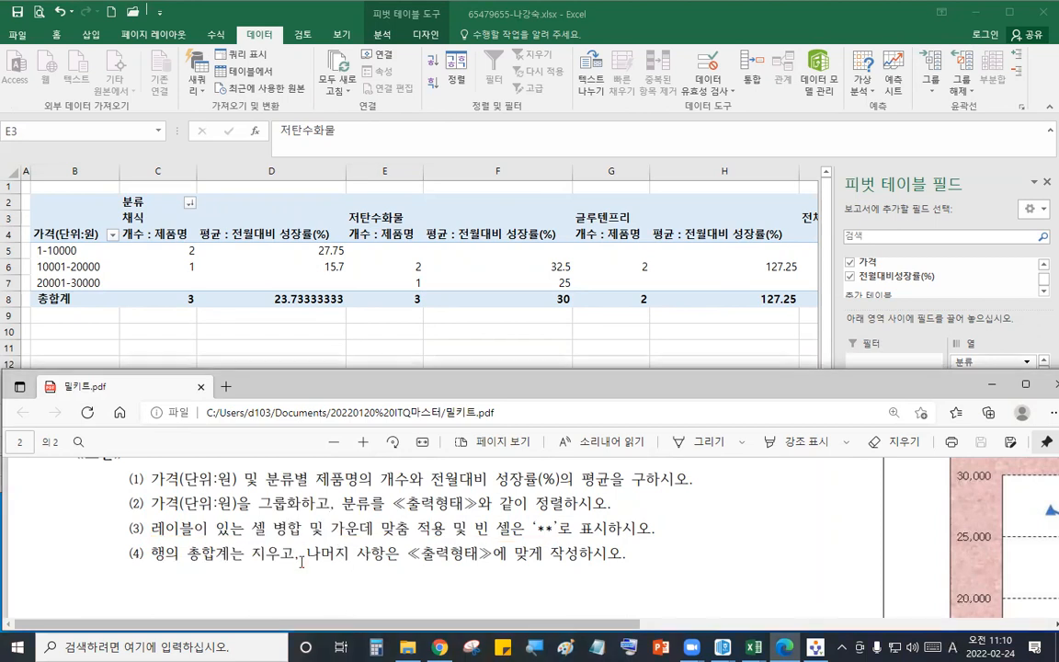
{"action": "left_click", "coordinate": [384, 220]}
{"action": "right_click", "coordinate": [387, 222]}
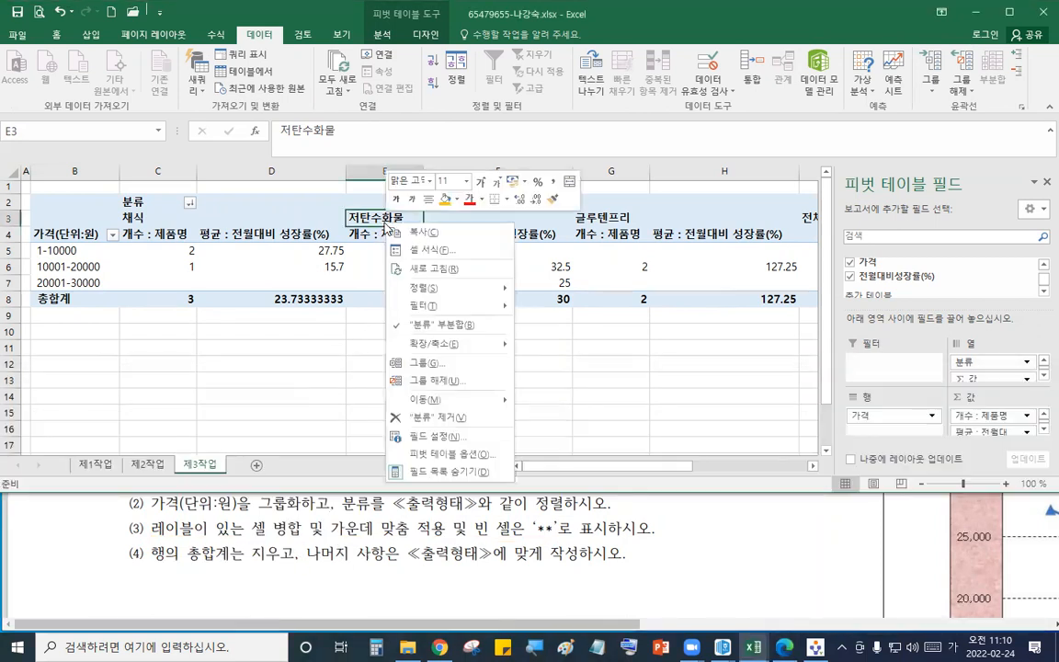
{"action": "left_click", "coordinate": [445, 455]}
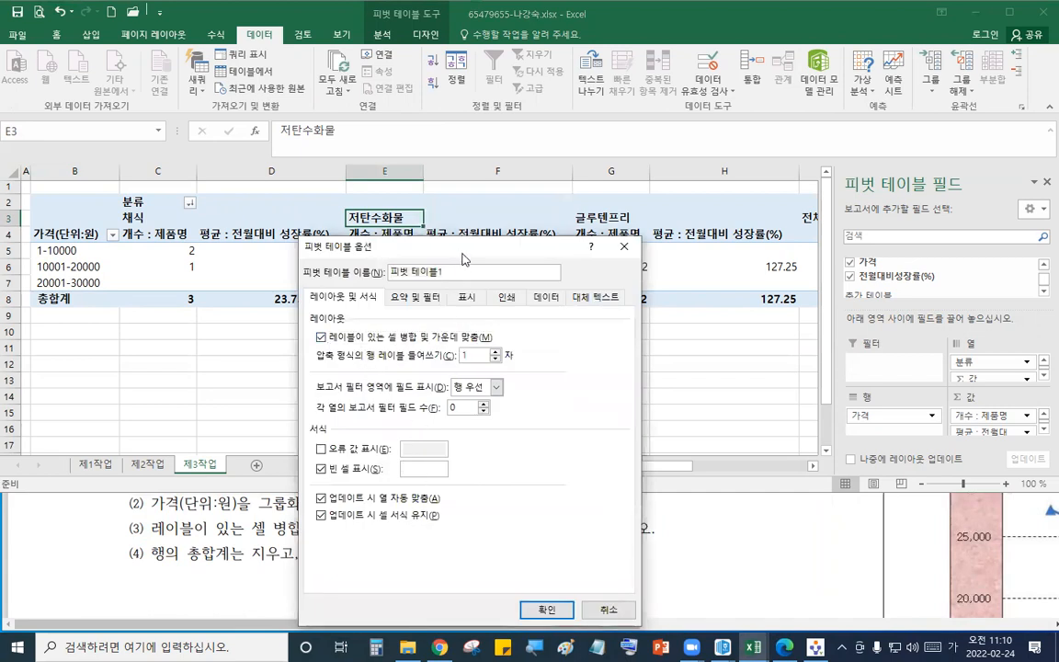
{"action": "left_click_drag", "start_coordinate": [461, 254], "coordinate": [731, 195]}
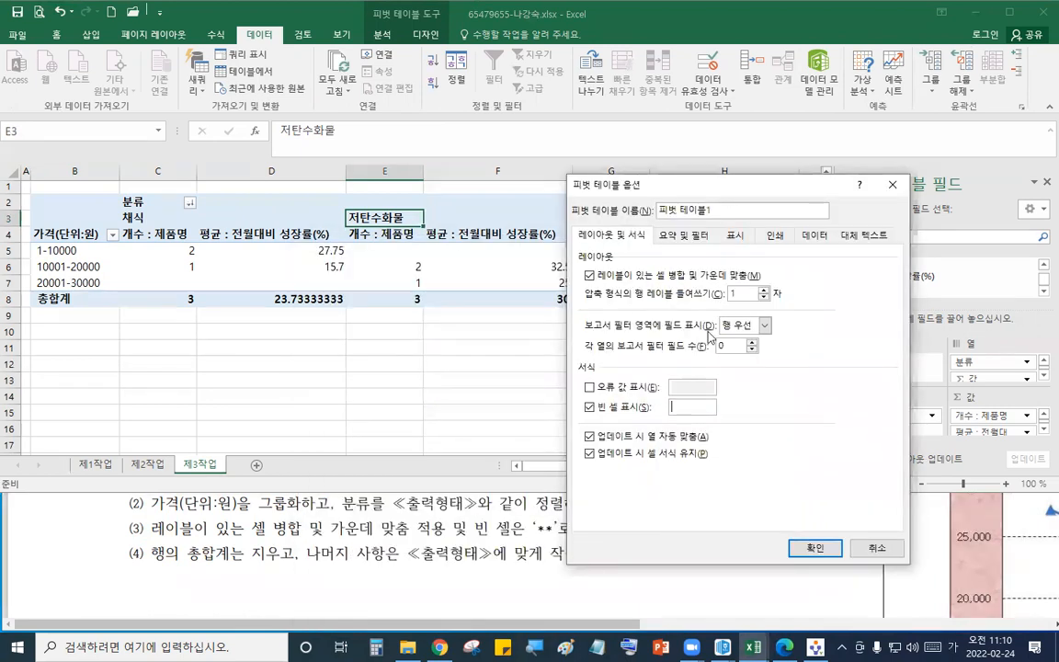
{"action": "left_click", "coordinate": [683, 235]}
{"action": "left_click", "coordinate": [591, 275]}
{"action": "key", "text": "Return"}
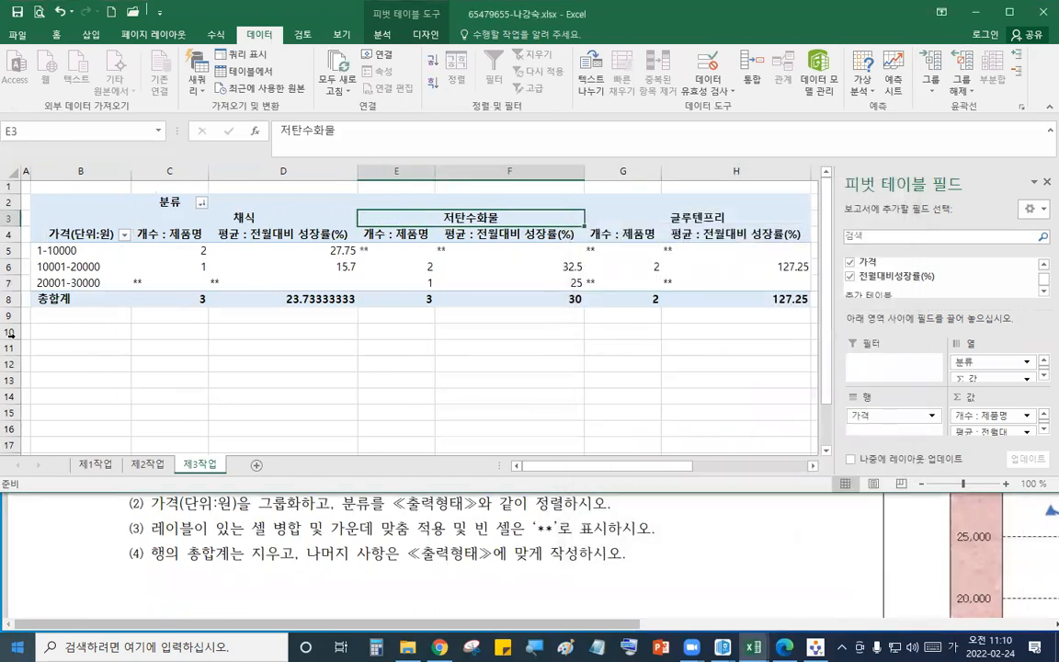
- Right-align the pivot table's value cells and format them as whole numbers without decimals
{"action": "left_click", "coordinate": [383, 570]}
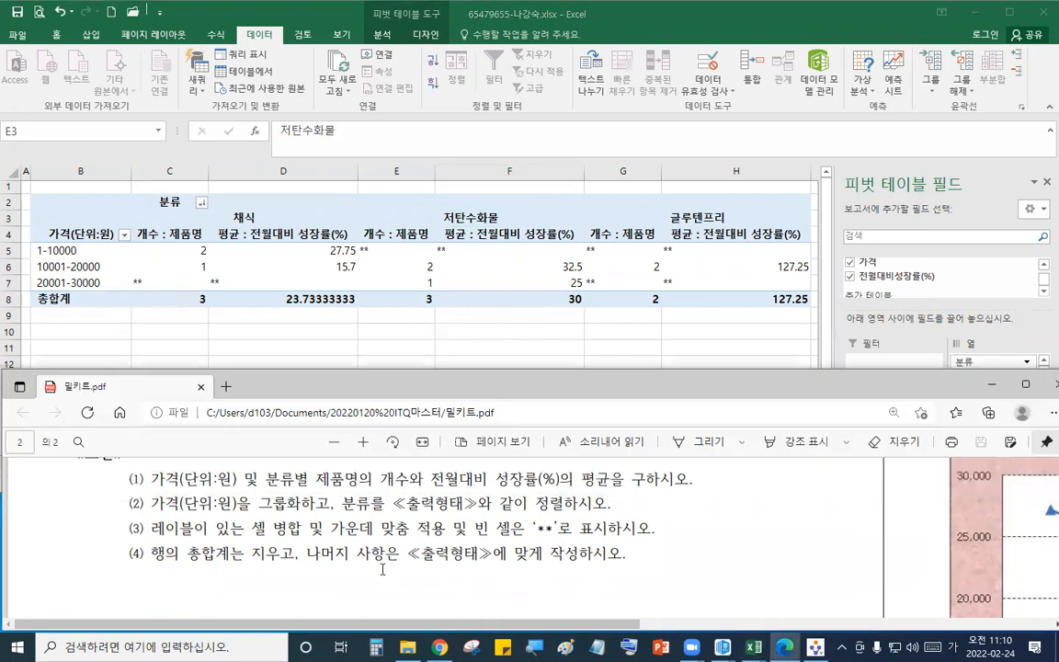
{"action": "mouse_move", "coordinate": [299, 540]}
{"action": "left_mouse_down"}
{"action": "mouse_move", "coordinate": [309, 557]}
{"action": "mouse_move", "coordinate": [641, 571]}
{"action": "left_mouse_up"}
{"action": "key", "text": "Escape"}
{"action": "scroll", "coordinate": [642, 575], "scroll_direction": "down", "scroll_amount": 5}
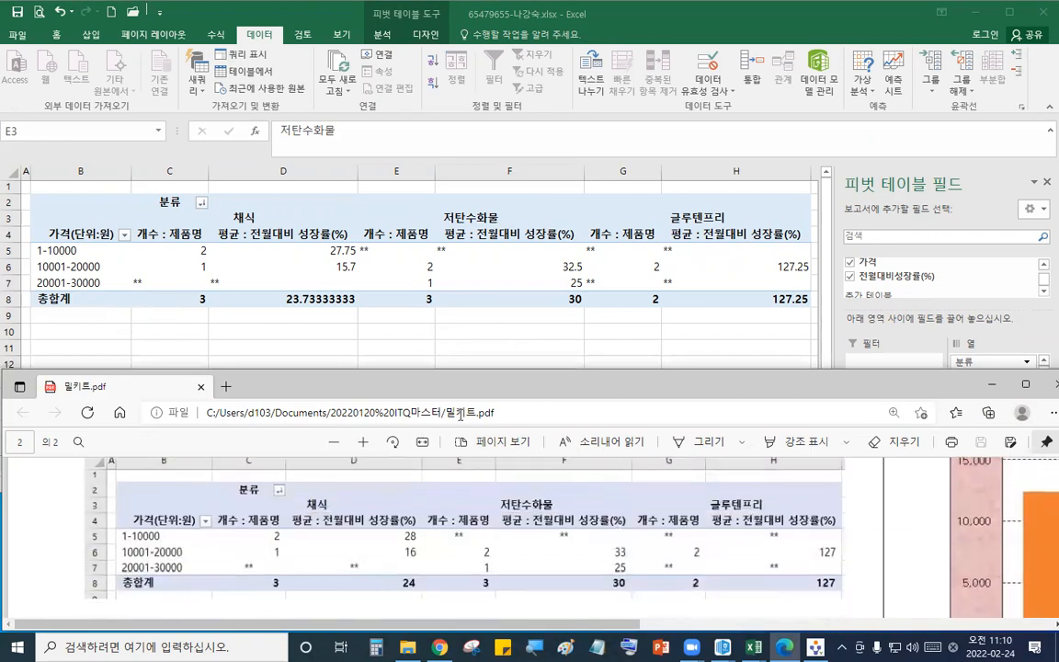
{"action": "key", "text": "alt+Tab"}
{"action": "left_click_drag", "start_coordinate": [178, 252], "coordinate": [740, 295]}
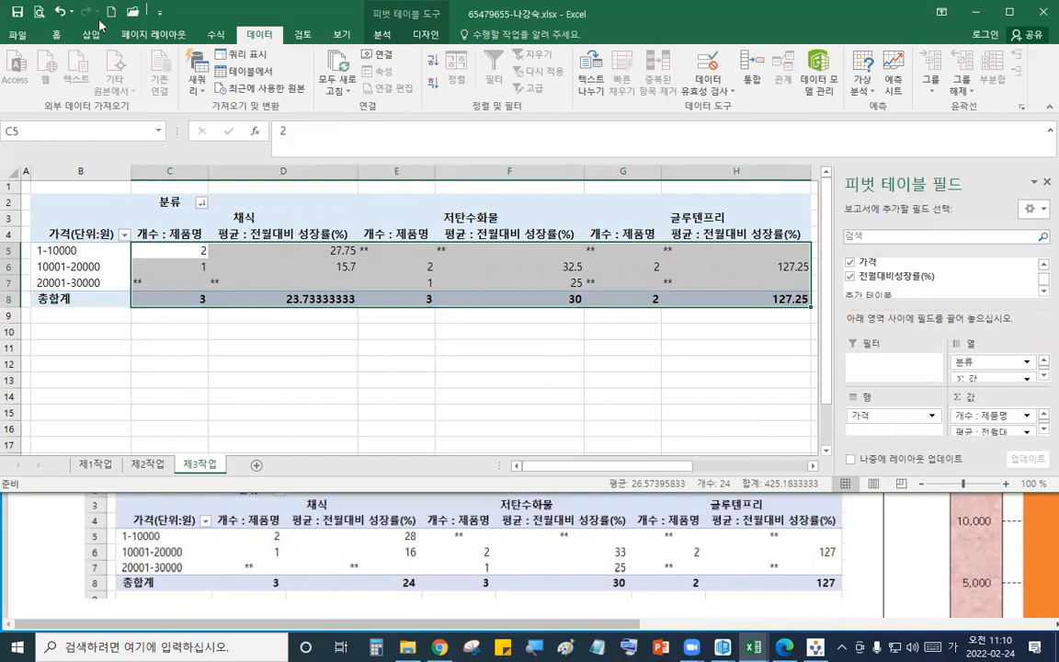
{"action": "left_click", "coordinate": [57, 34]}
{"action": "left_click", "coordinate": [313, 82]}
{"action": "left_click", "coordinate": [552, 84]}
{"action": "left_click", "coordinate": [522, 364]}
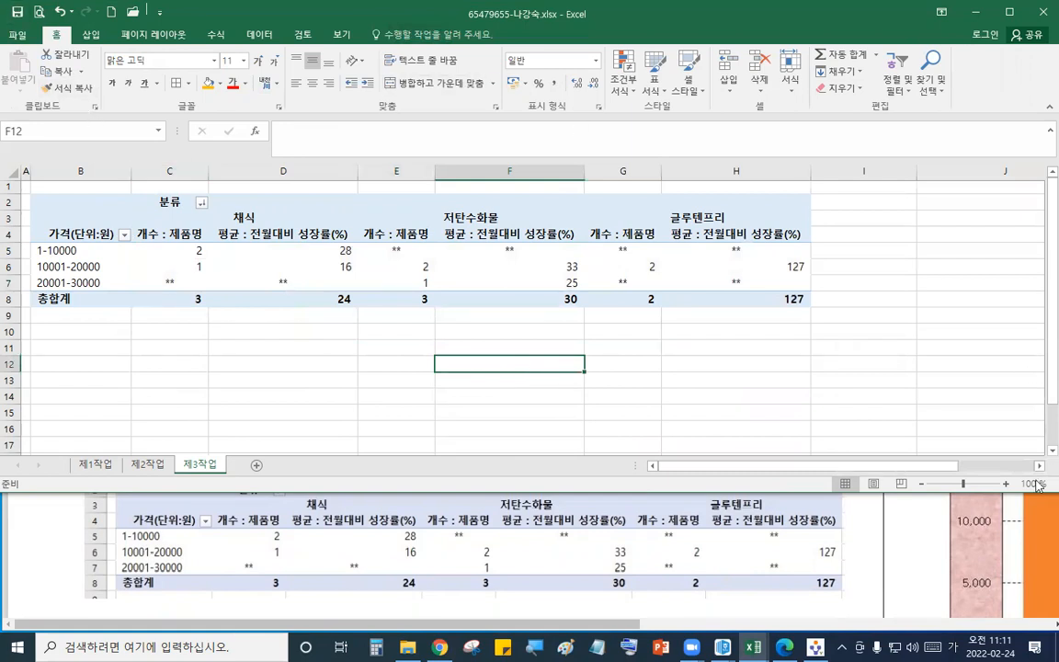
- Submit the answer file through the exam program
{"action": "left_click", "coordinate": [980, 70]}
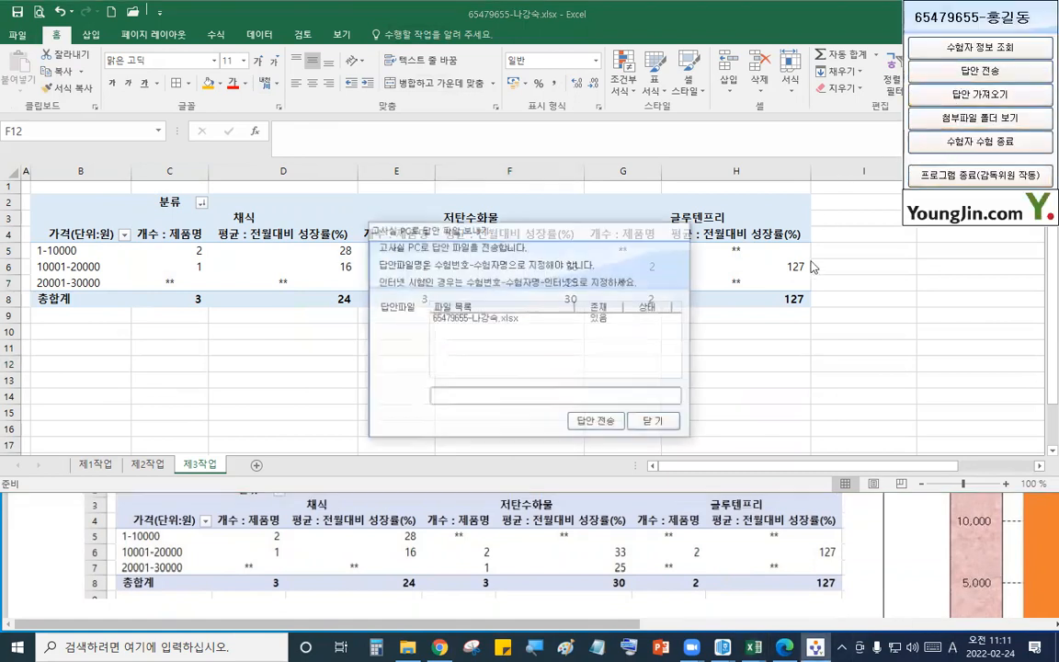
{"action": "left_click", "coordinate": [593, 423]}
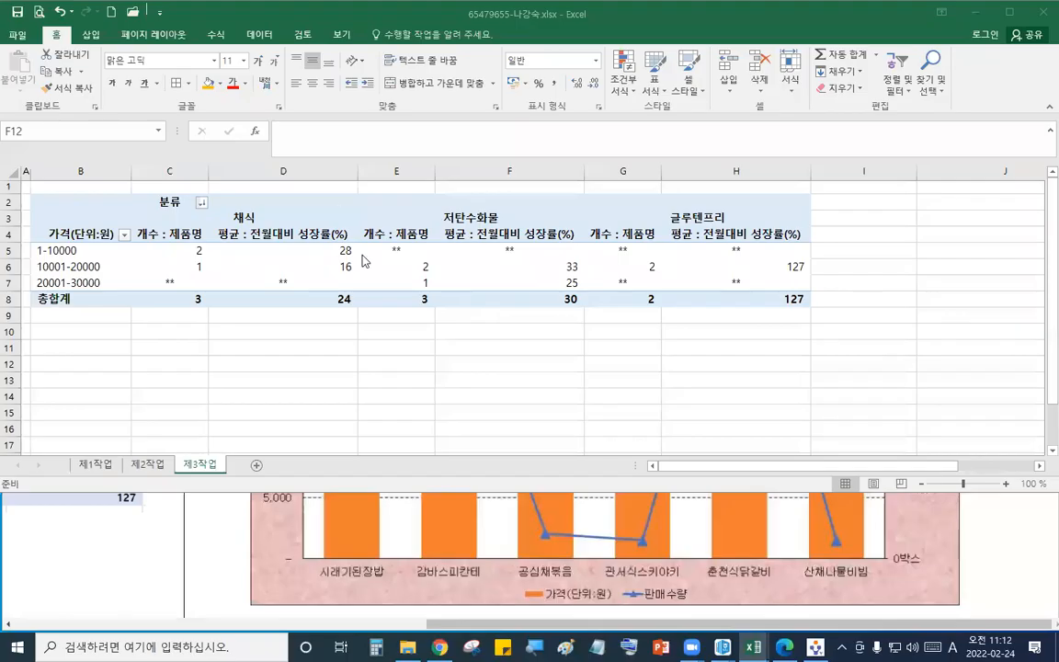
- Open the 제1작업 sheet and examine the sample chart's categories and series in the question PDF
{"action": "left_click", "coordinate": [89, 467]}
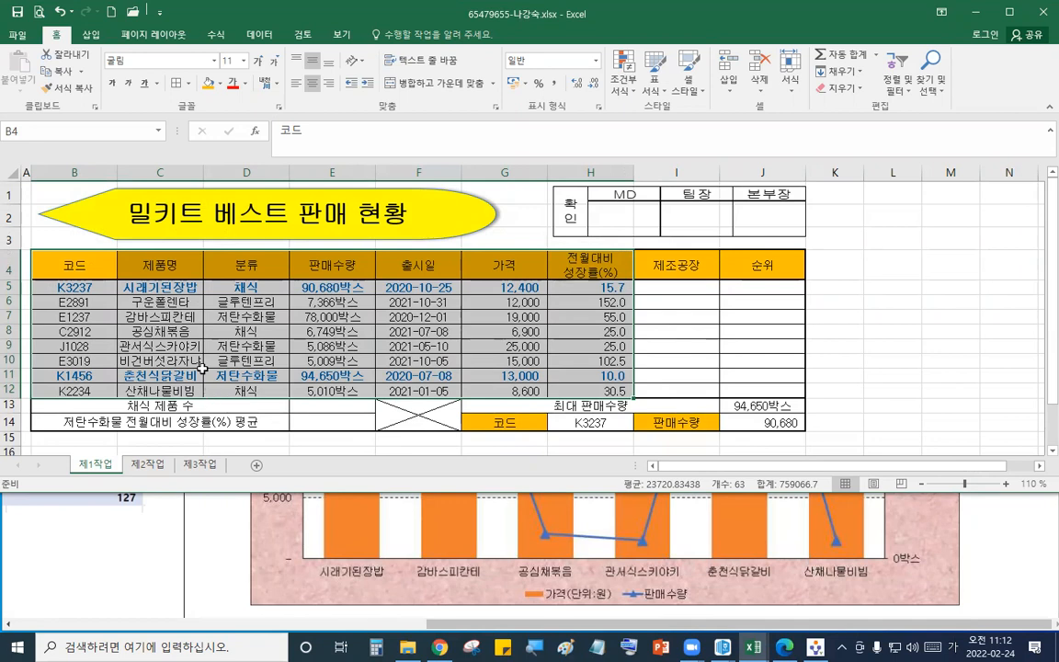
{"action": "left_click", "coordinate": [179, 316]}
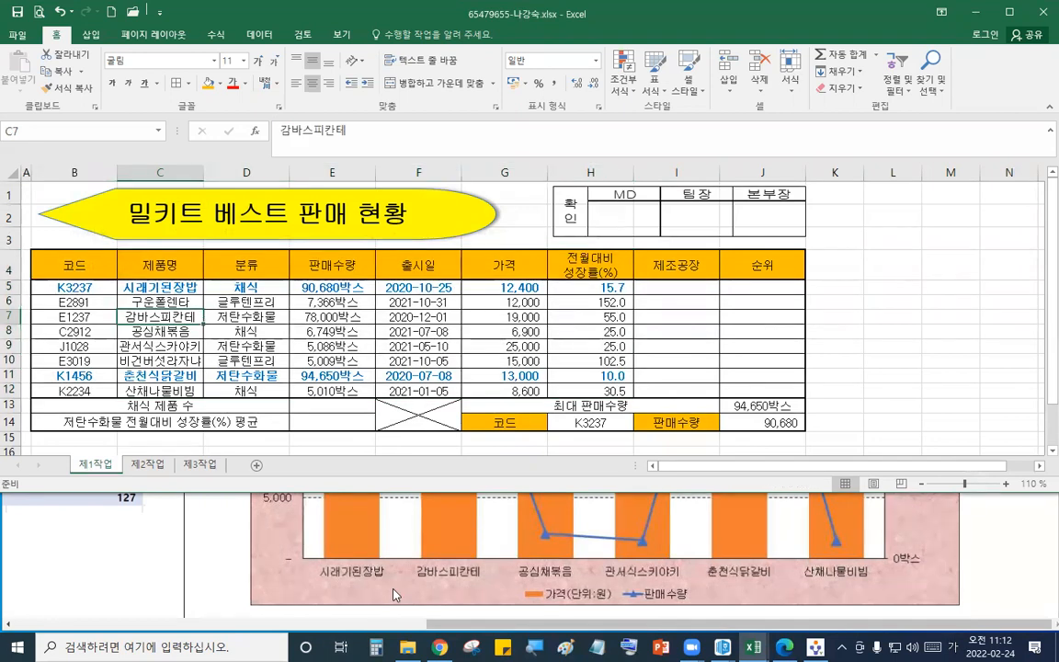
{"action": "mouse_move", "coordinate": [316, 558]}
{"action": "left_mouse_down"}
{"action": "mouse_move", "coordinate": [398, 573]}
{"action": "mouse_move", "coordinate": [873, 579]}
{"action": "left_mouse_up"}
{"action": "mouse_move", "coordinate": [508, 576]}
{"action": "left_mouse_down"}
{"action": "mouse_move", "coordinate": [607, 607]}
{"action": "mouse_move", "coordinate": [634, 593]}
{"action": "mouse_move", "coordinate": [697, 612]}
{"action": "left_mouse_up"}
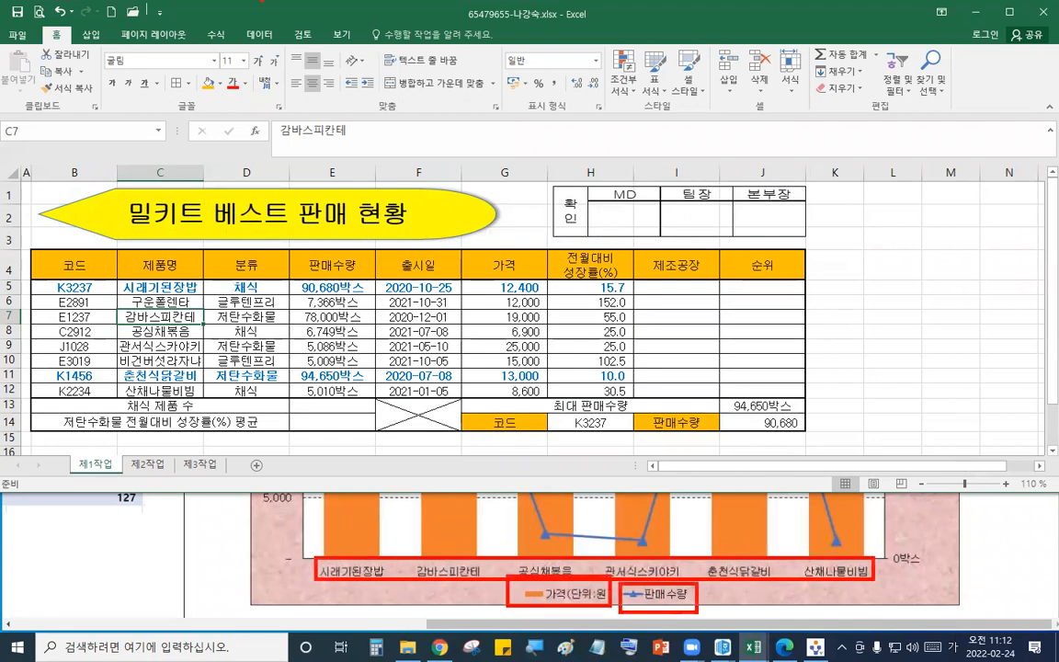
{"action": "left_click_drag", "start_coordinate": [181, 247], "coordinate": [150, 254]}
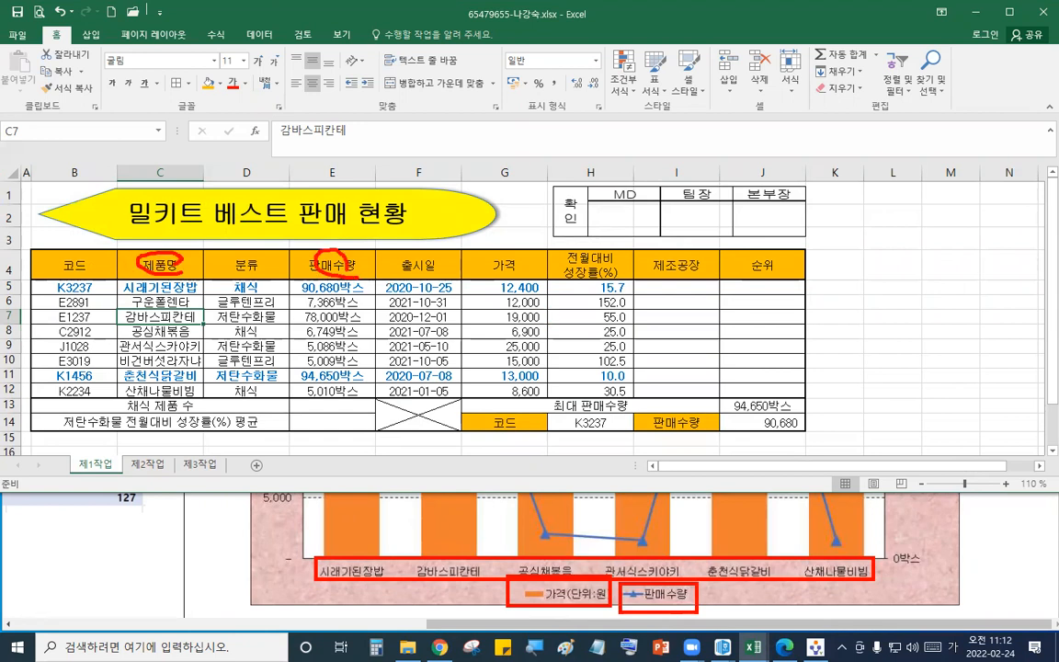
{"action": "mouse_move", "coordinate": [156, 213]}
{"action": "left_mouse_down"}
{"action": "mouse_move", "coordinate": [544, 227]}
{"action": "mouse_move", "coordinate": [481, 245]}
{"action": "left_mouse_up"}
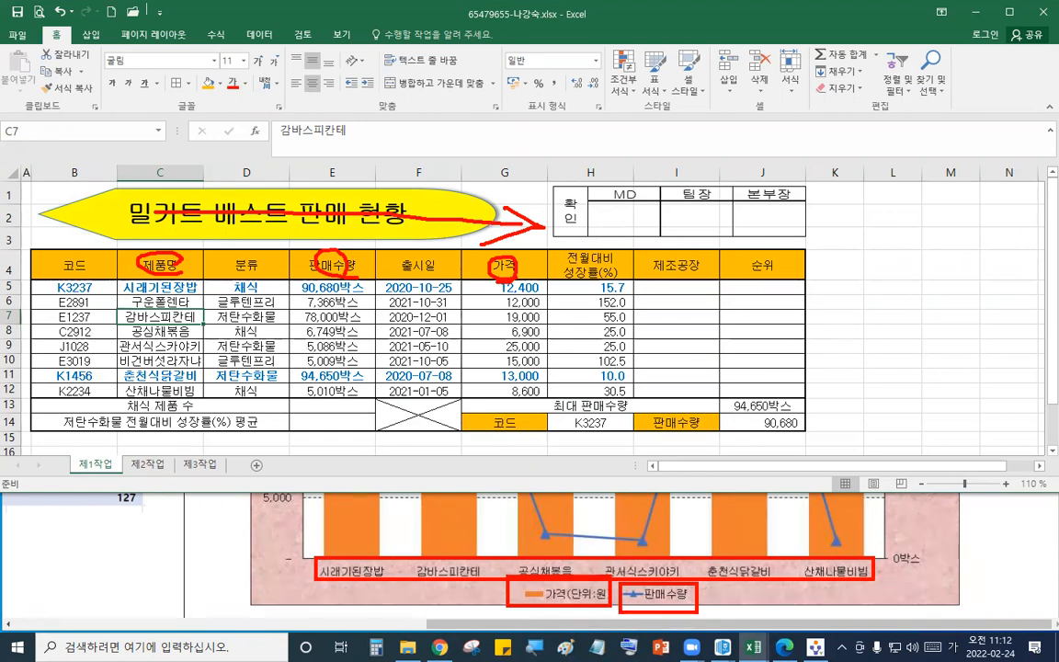
{"action": "key", "text": "Escape"}
- Insert a 2-D clustered column chart from 제품명, 판매수량 and 가격 for the six sample products
{"action": "left_click", "coordinate": [181, 269]}
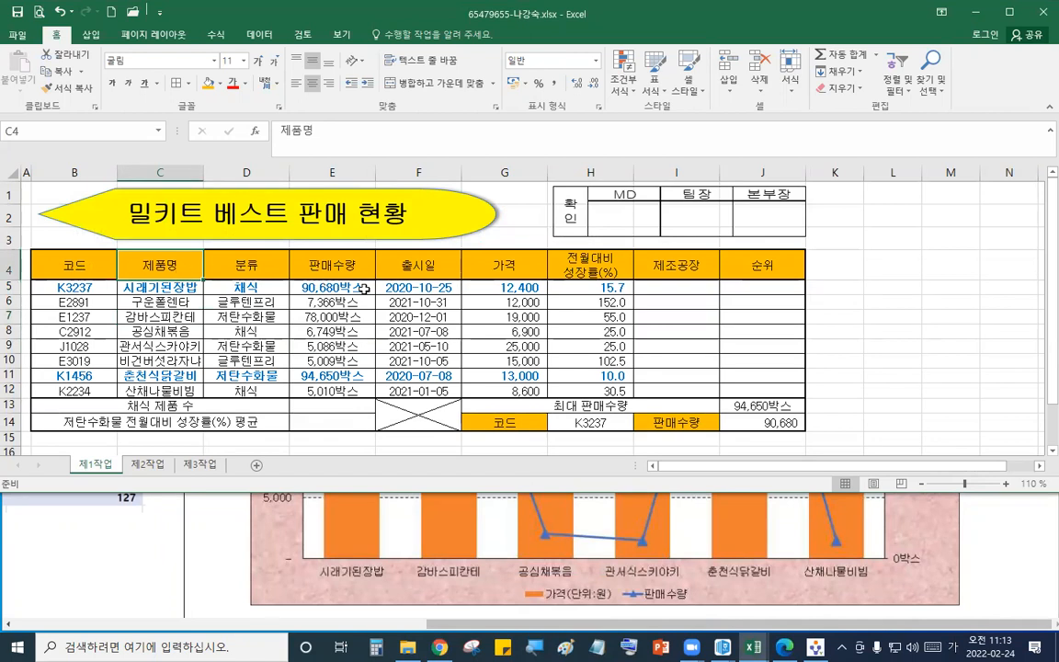
{"action": "left_click", "coordinate": [324, 262], "text": "ctrl"}
{"action": "left_click", "coordinate": [473, 268], "text": "ctrl"}
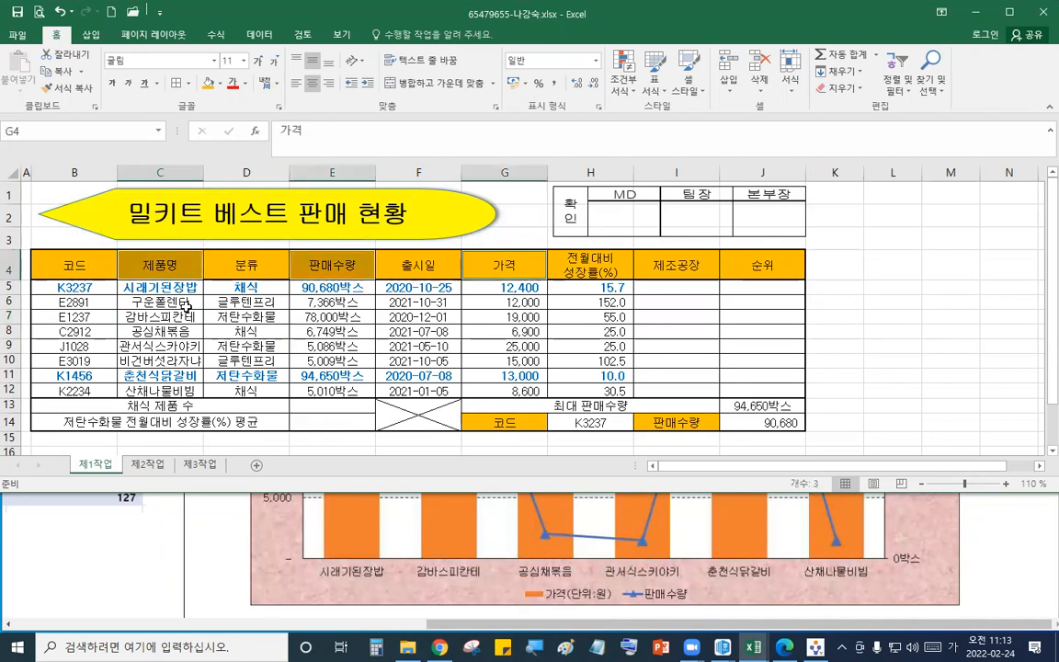
{"action": "left_click", "coordinate": [164, 291], "text": "ctrl"}
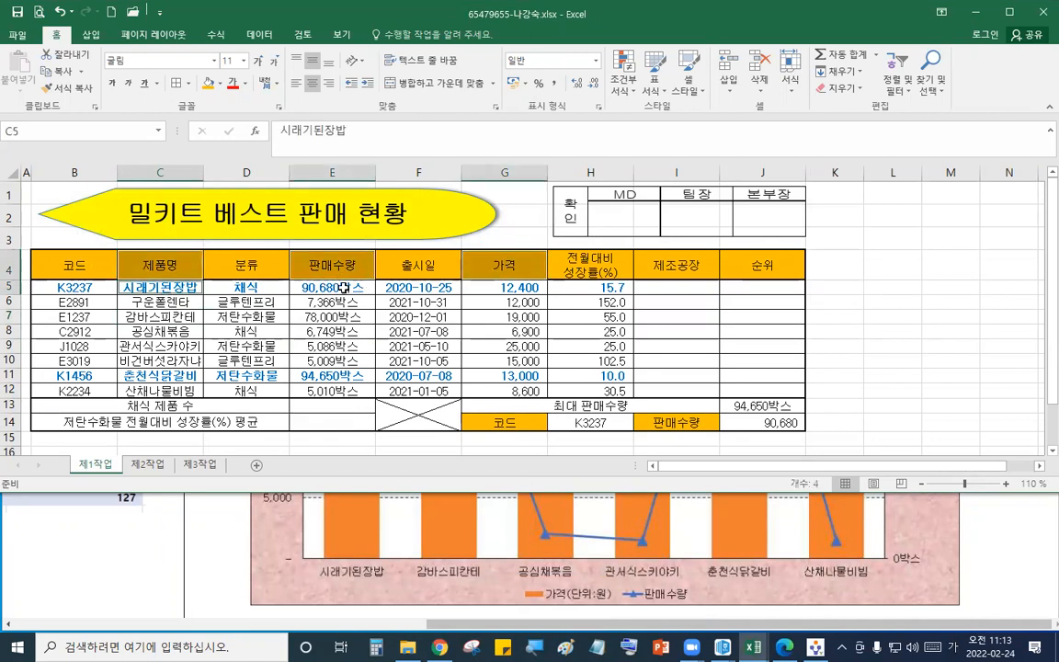
{"action": "left_click", "coordinate": [342, 287], "text": "ctrl"}
{"action": "left_click", "coordinate": [529, 287], "text": "ctrl"}
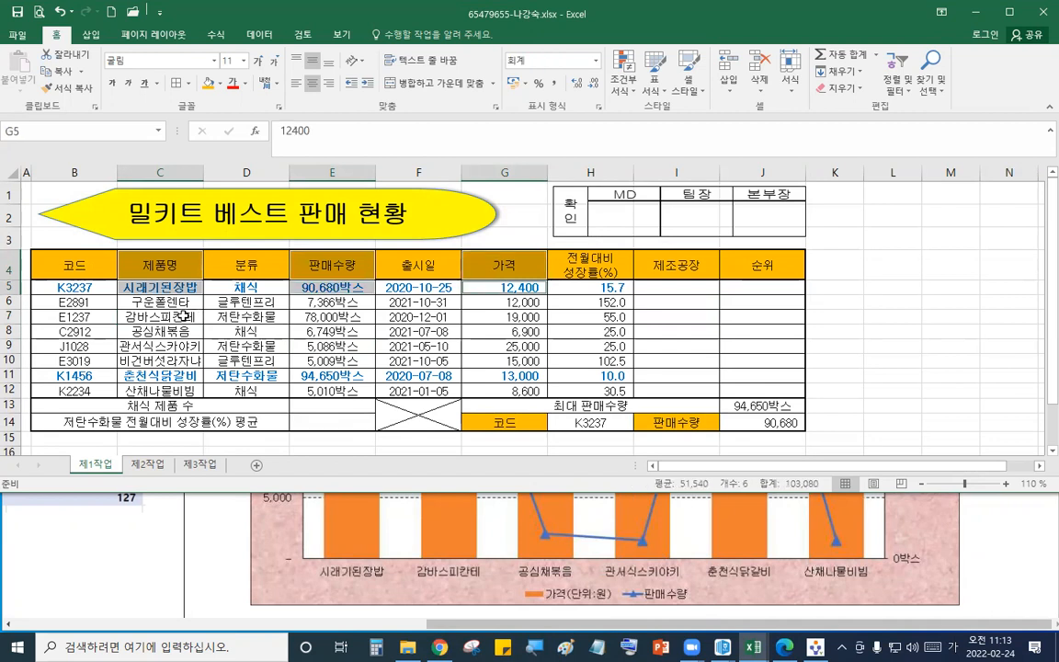
{"action": "left_click", "coordinate": [181, 316], "text": "ctrl"}
{"action": "left_click", "coordinate": [333, 316], "text": "ctrl"}
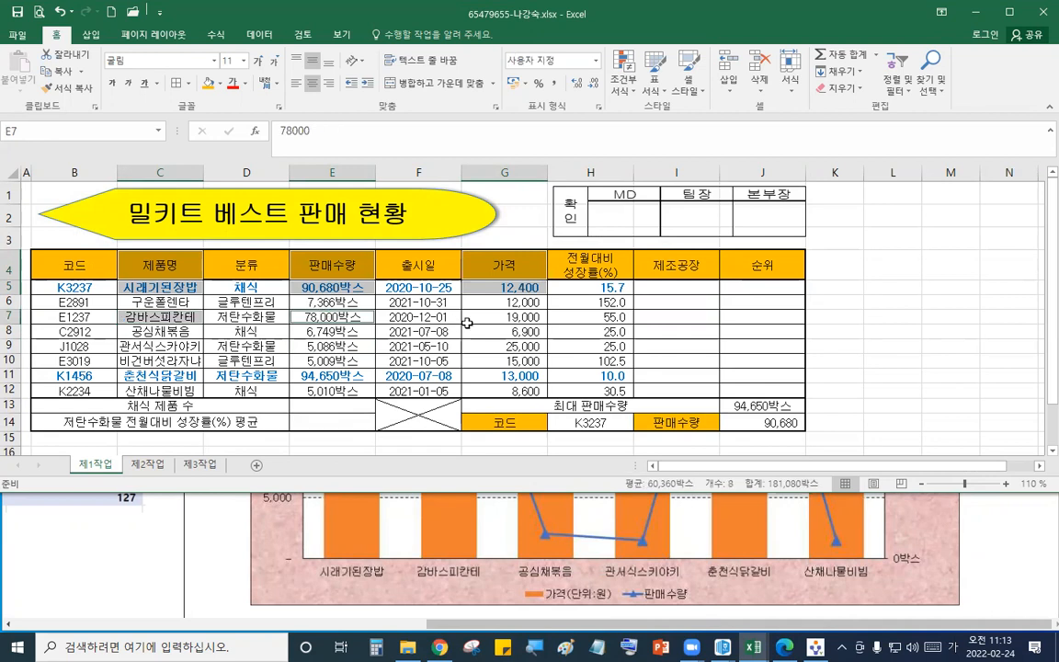
{"action": "left_click", "coordinate": [493, 316], "text": "ctrl"}
{"action": "left_click", "coordinate": [182, 331], "text": "ctrl"}
{"action": "left_click", "coordinate": [333, 332], "text": "ctrl"}
{"action": "left_click", "coordinate": [486, 331], "text": "ctrl"}
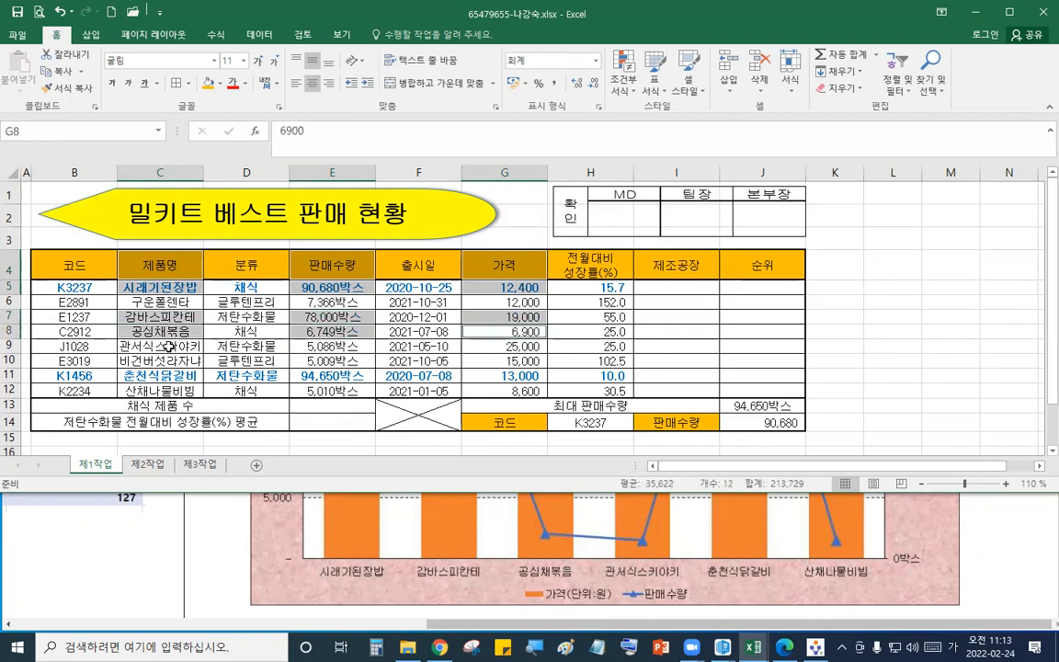
{"action": "left_click", "coordinate": [168, 346], "text": "ctrl"}
{"action": "left_click", "coordinate": [333, 346], "text": "ctrl"}
{"action": "left_click", "coordinate": [467, 345], "text": "ctrl"}
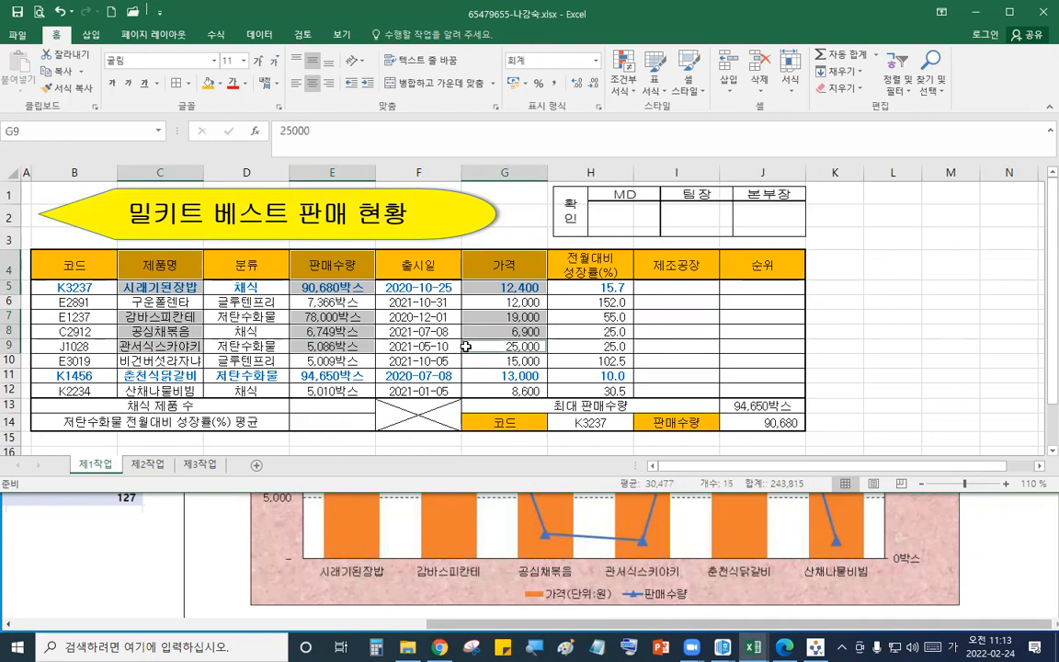
{"action": "left_click", "coordinate": [184, 377], "text": "ctrl"}
{"action": "left_click", "coordinate": [331, 376], "text": "ctrl"}
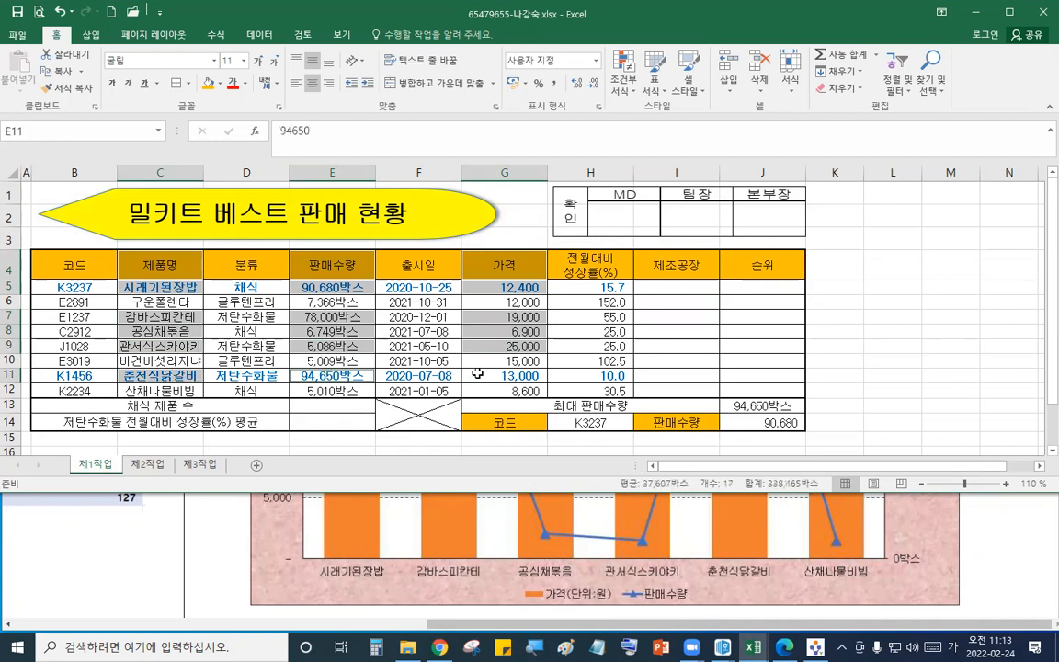
{"action": "left_click", "coordinate": [482, 374], "text": "ctrl"}
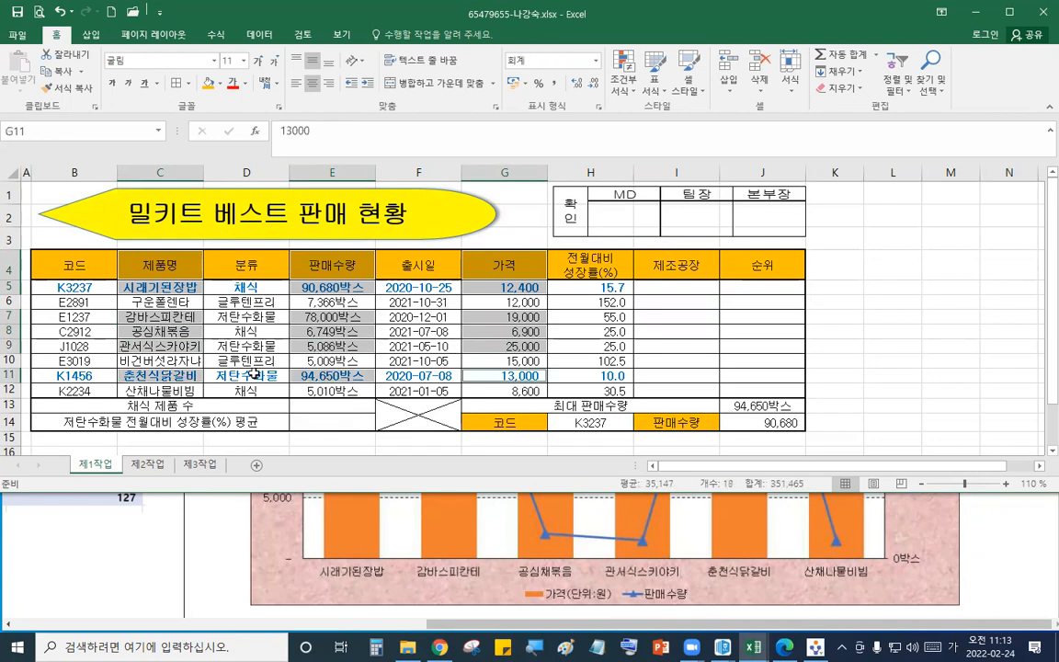
{"action": "left_click", "coordinate": [179, 390], "text": "ctrl"}
{"action": "left_click", "coordinate": [327, 391], "text": "ctrl"}
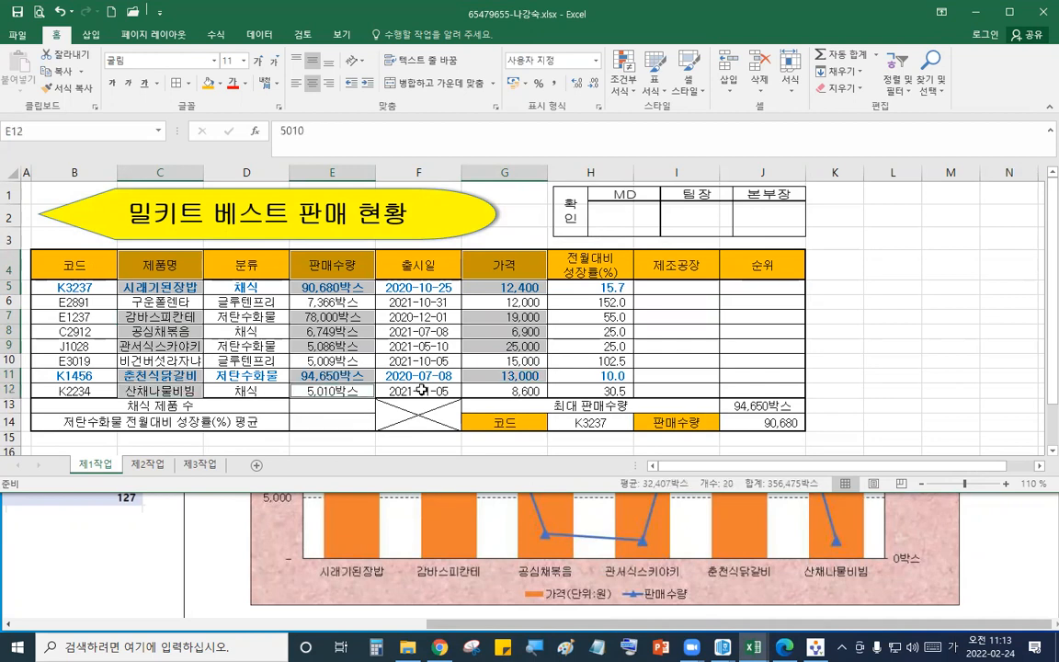
{"action": "left_click", "coordinate": [494, 392], "text": "ctrl"}
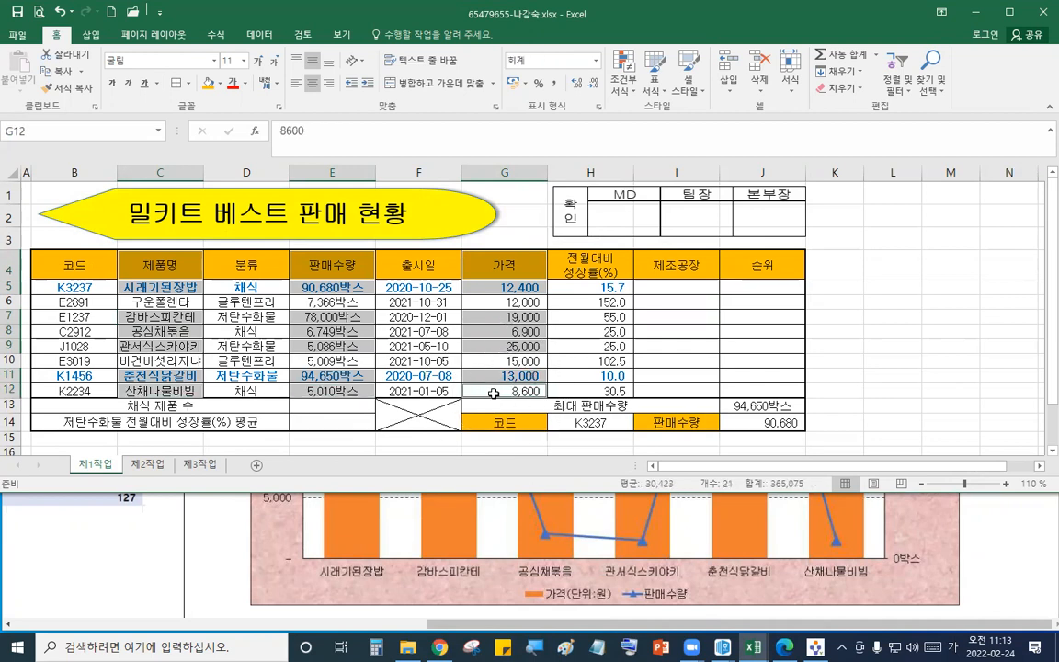
{"action": "left_click", "coordinate": [90, 34]}
{"action": "left_click", "coordinate": [480, 57]}
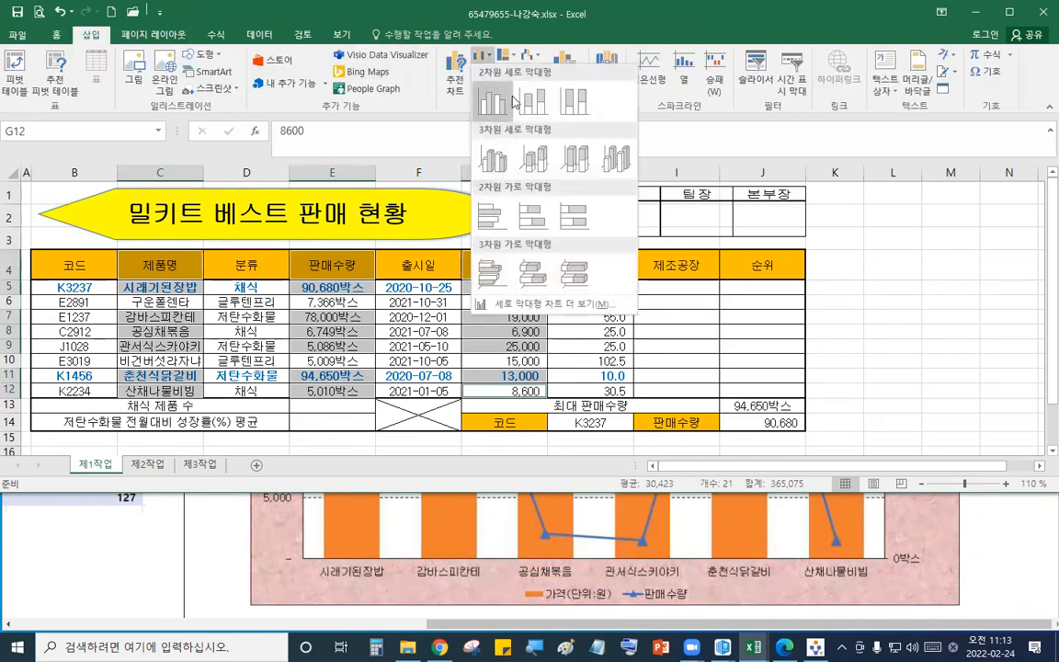
{"action": "left_click", "coordinate": [439, 83]}
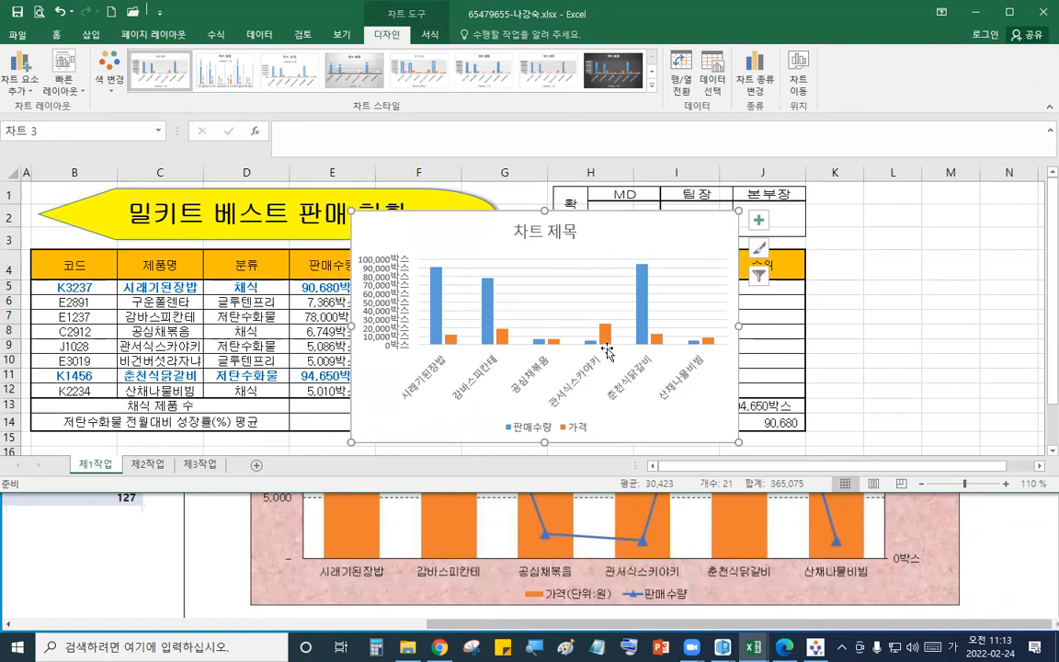
- Move the chart to a new sheet named 제4작업 and place that sheet tab after 제3작업
{"action": "left_click", "coordinate": [800, 86]}
{"action": "left_click", "coordinate": [666, 134]}
{"action": "type", "text": "제43"}
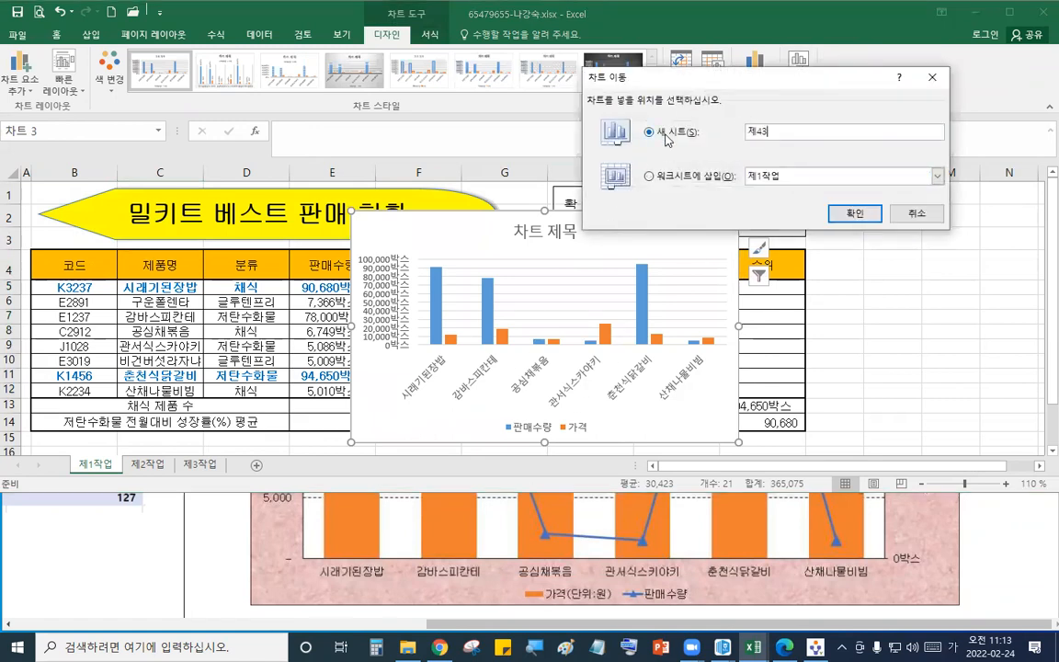
{"action": "type", "text": "업"}
{"action": "key", "text": "Return"}
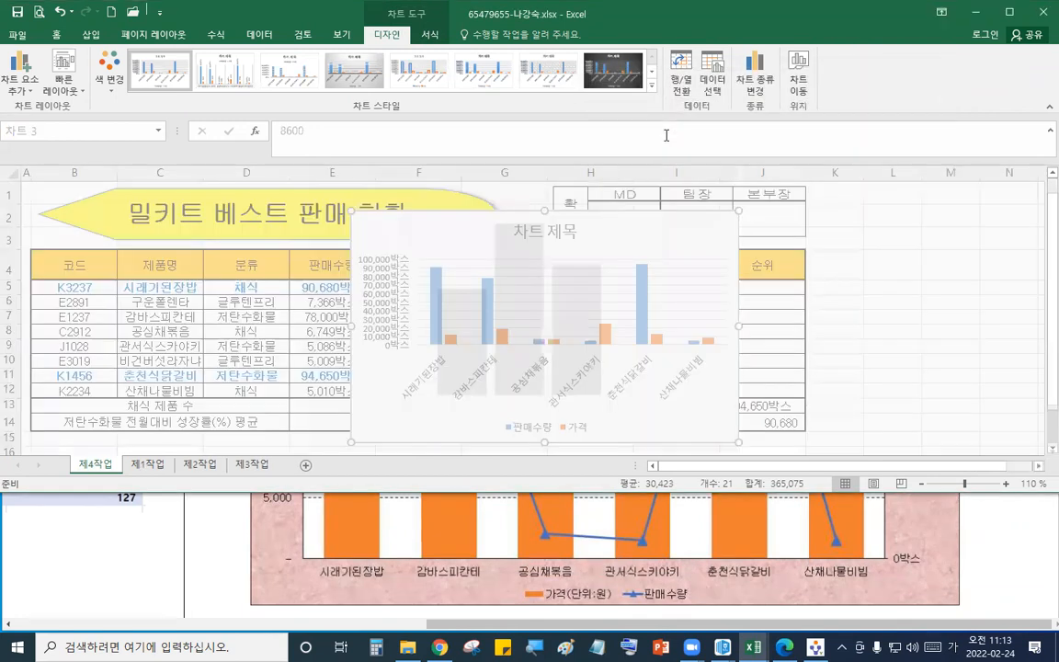
{"action": "left_click_drag", "start_coordinate": [92, 468], "coordinate": [333, 467]}
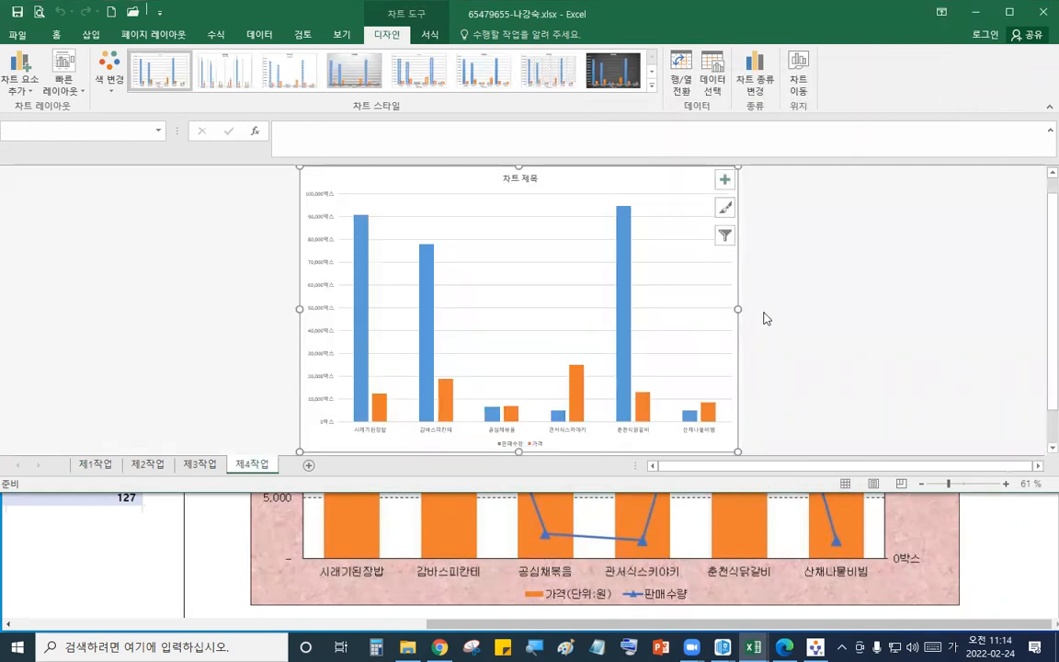
- Apply Quick Layout 3 and chart style 1 to the chart as the question PDF requires
{"action": "left_click", "coordinate": [908, 552]}
{"action": "scroll", "coordinate": [910, 550], "scroll_direction": "up", "scroll_amount": 10}
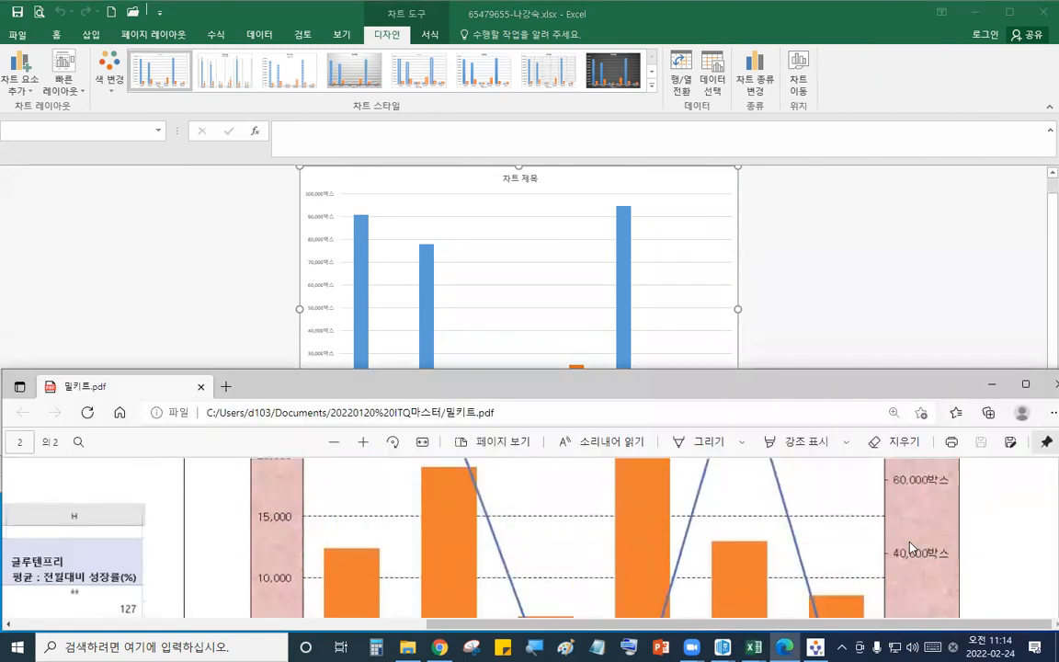
{"action": "scroll", "coordinate": [910, 548], "scroll_direction": "up", "scroll_amount": 3}
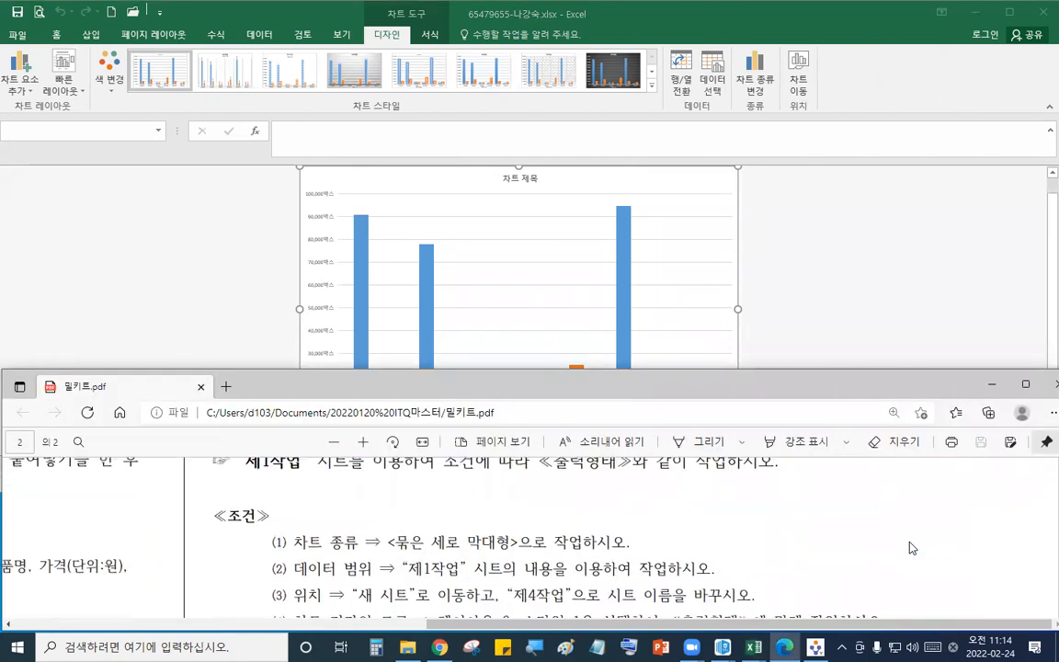
{"action": "scroll", "coordinate": [911, 548], "scroll_direction": "down", "scroll_amount": 1}
{"action": "left_click", "coordinate": [722, 237]}
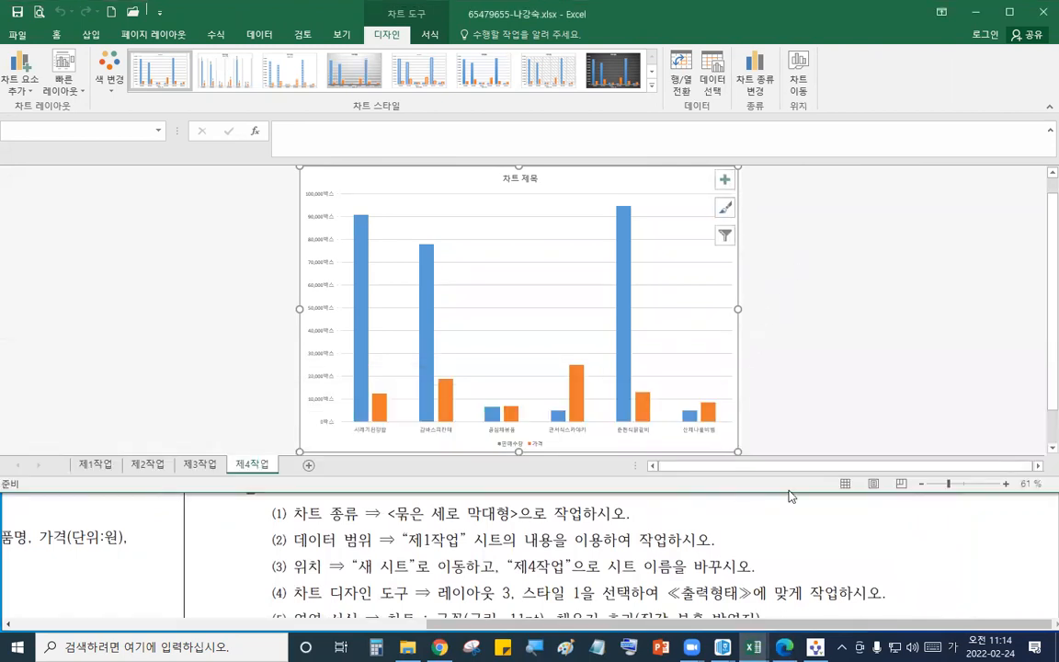
{"action": "left_click_drag", "start_coordinate": [961, 493], "coordinate": [962, 550]}
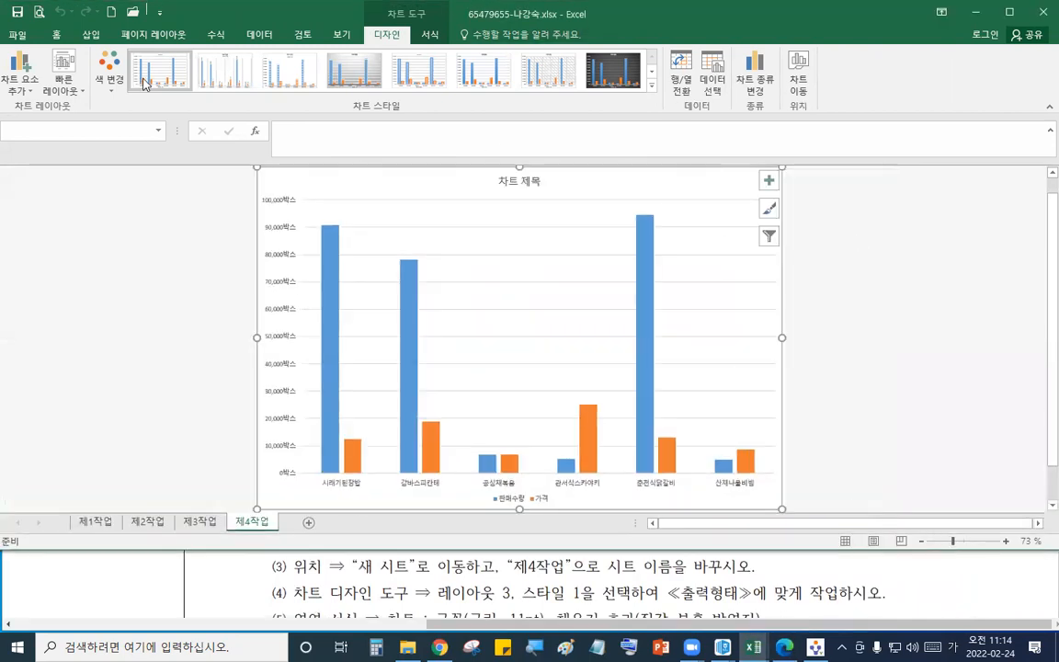
{"action": "left_click", "coordinate": [63, 78]}
{"action": "left_click", "coordinate": [135, 126]}
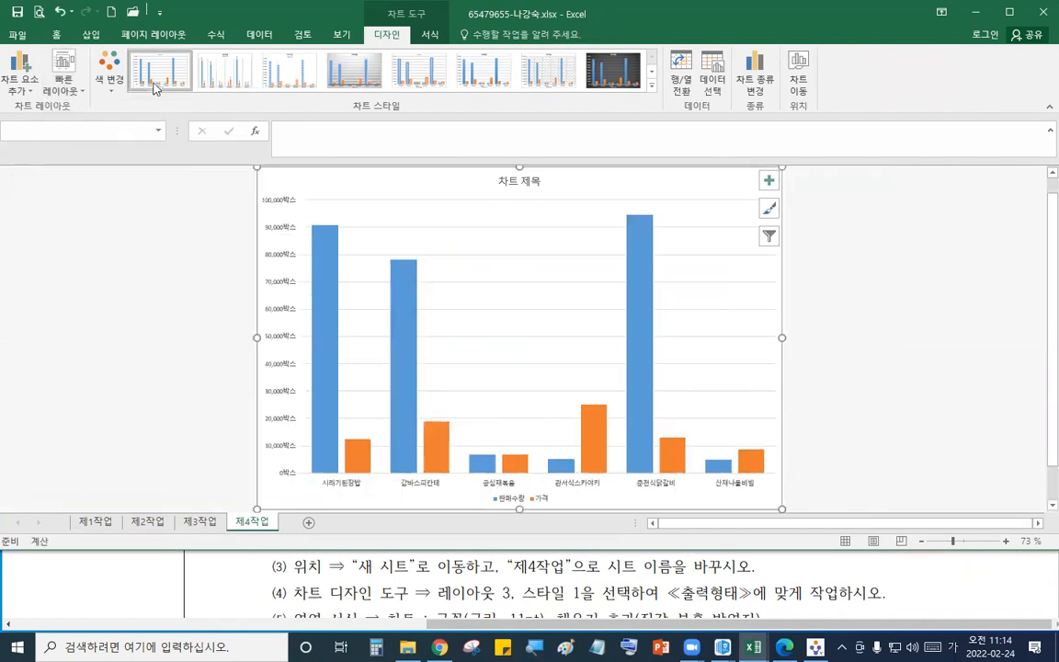
{"action": "left_click", "coordinate": [155, 84]}
- Set the whole chart's font to 굴림 at 11 pt
{"action": "left_click", "coordinate": [681, 599]}
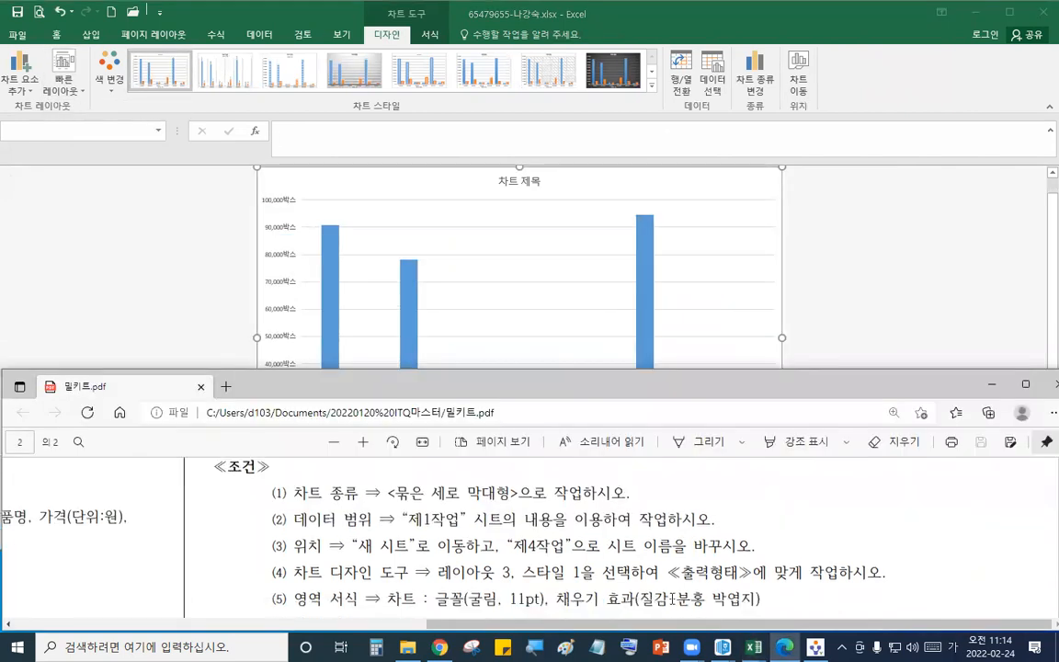
{"action": "scroll", "coordinate": [666, 554], "scroll_direction": "down", "scroll_amount": 1}
{"action": "left_click", "coordinate": [726, 183]}
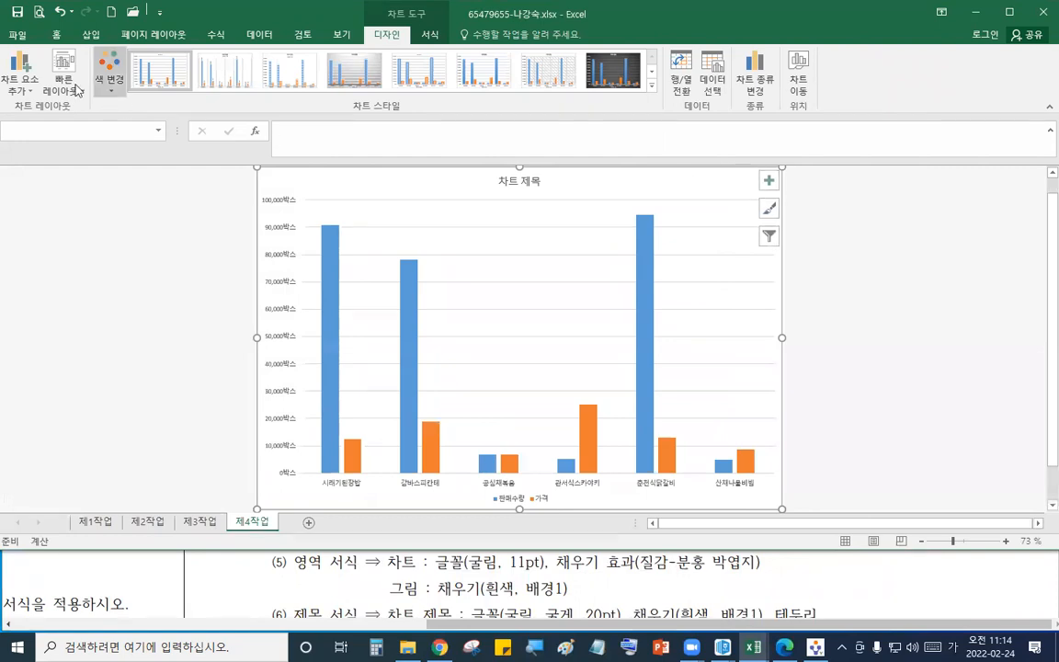
{"action": "left_click", "coordinate": [60, 37]}
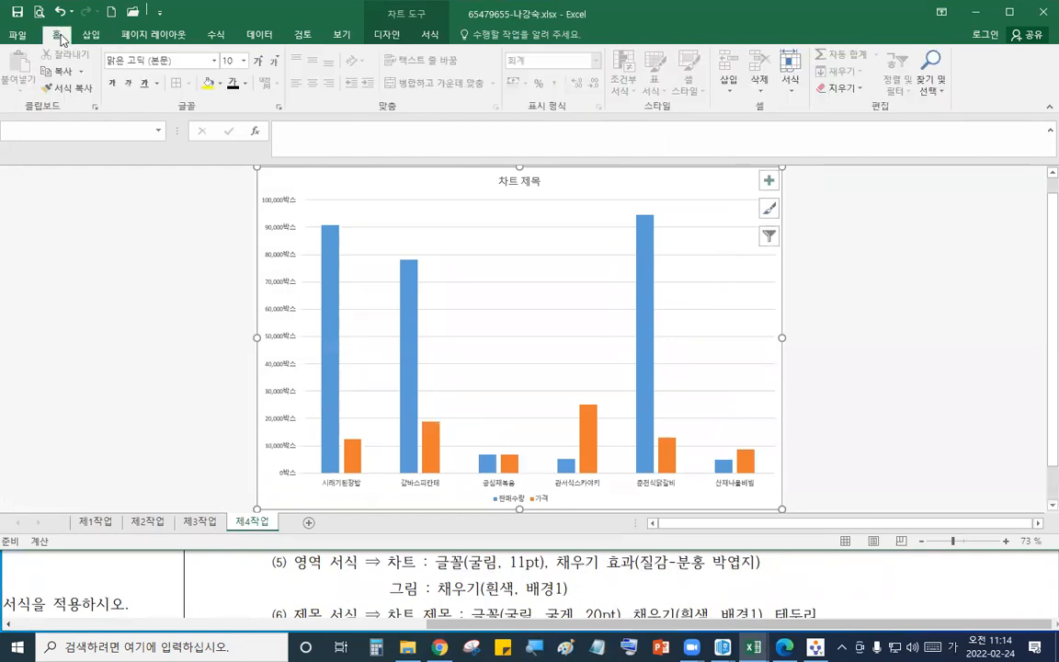
{"action": "left_click", "coordinate": [184, 62]}
{"action": "type", "text": "굴림"}
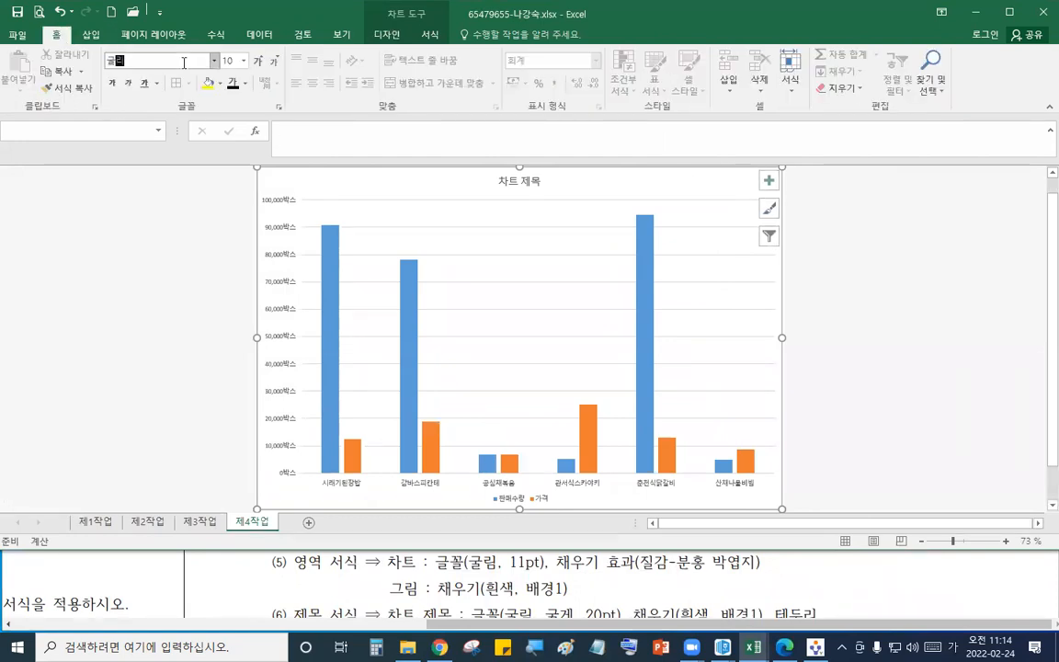
{"action": "key", "text": "Return"}
{"action": "left_click", "coordinate": [231, 62]}
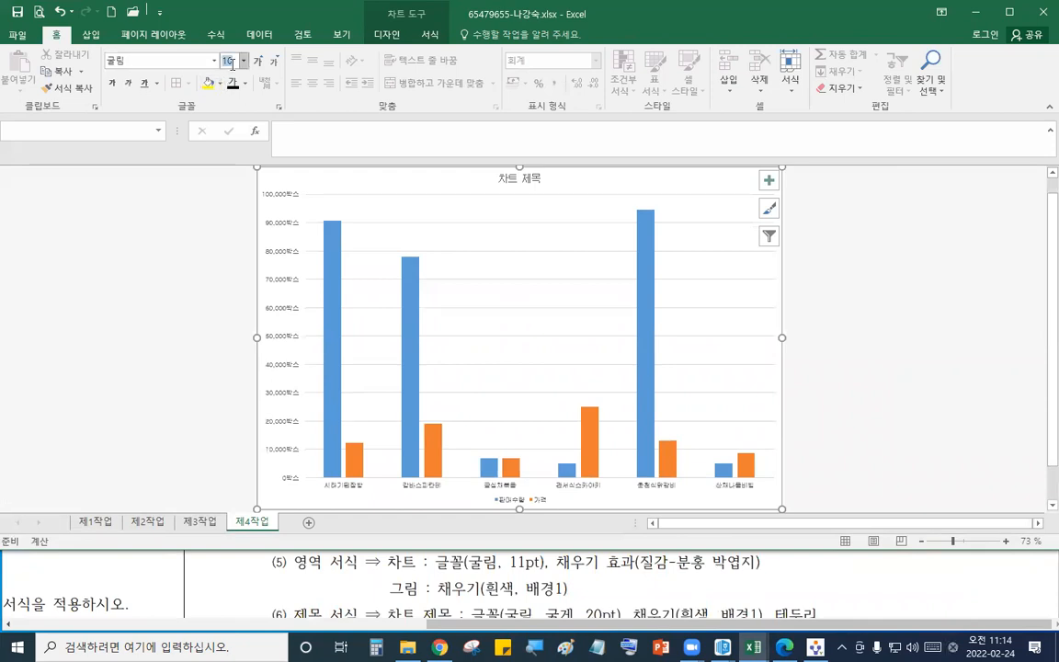
{"action": "key", "text": "Return"}
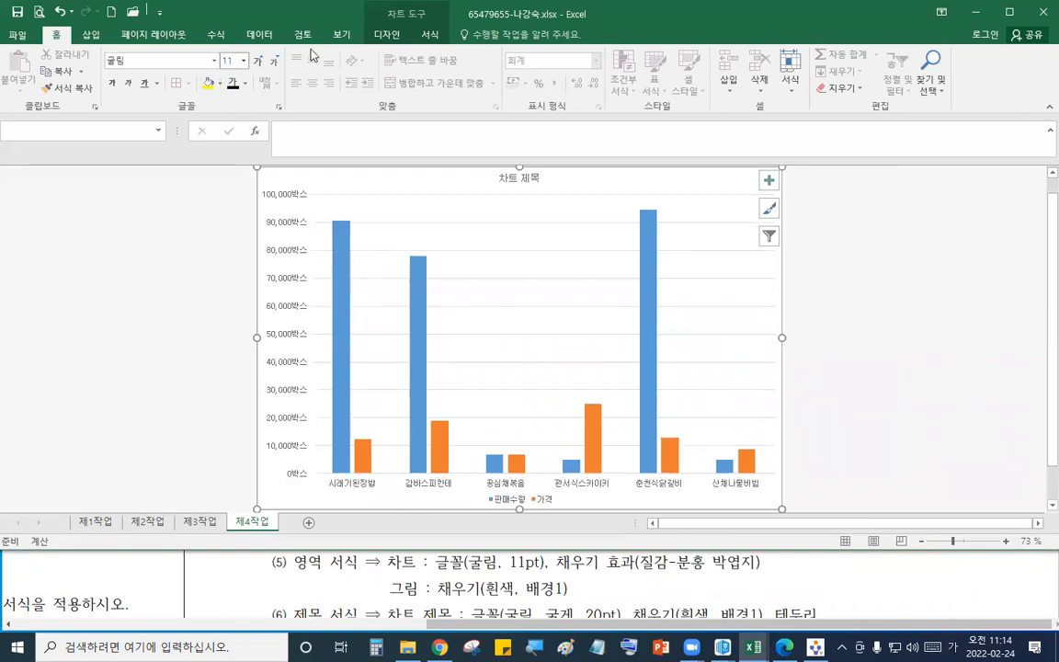
- Fill the chart area with the pink tissue paper (분홍 박엽지) texture
{"action": "left_click", "coordinate": [430, 34]}
{"action": "left_click", "coordinate": [572, 54]}
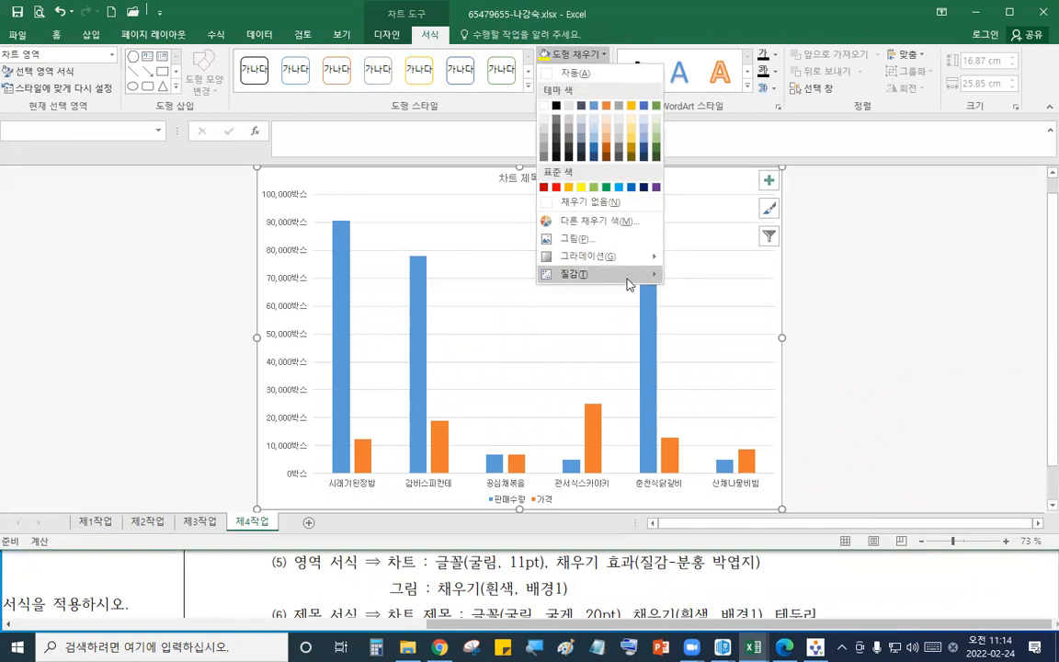
{"action": "mouse_move", "coordinate": [622, 274]}
{"action": "left_click", "coordinate": [760, 532]}
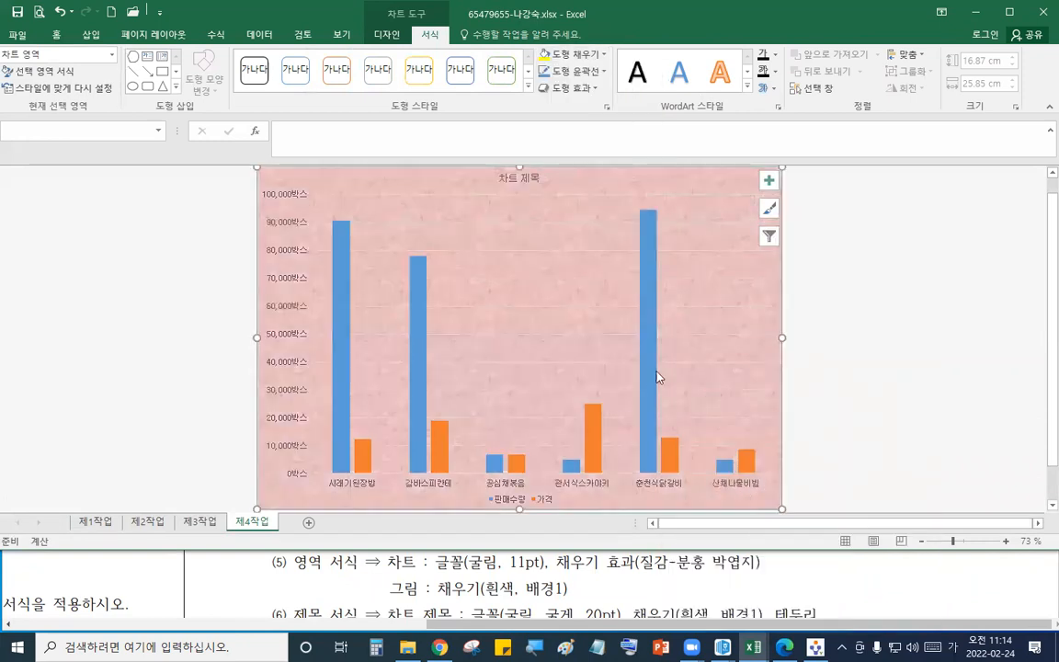
- Fill the plot area with white
{"action": "left_click", "coordinate": [512, 227]}
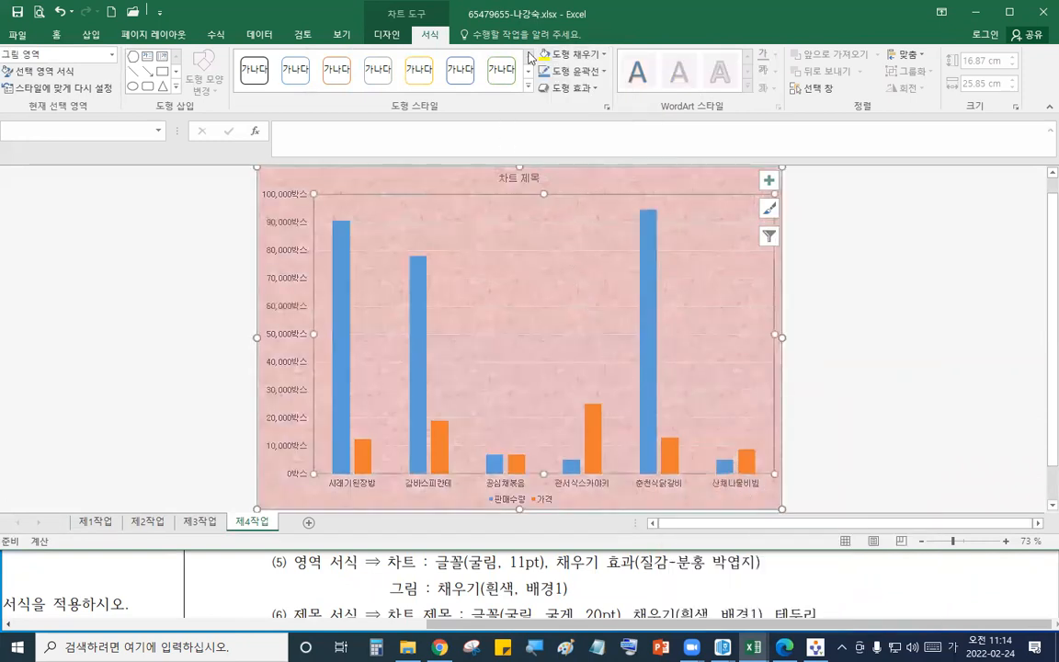
{"action": "left_click", "coordinate": [572, 57]}
{"action": "left_click", "coordinate": [493, 98]}
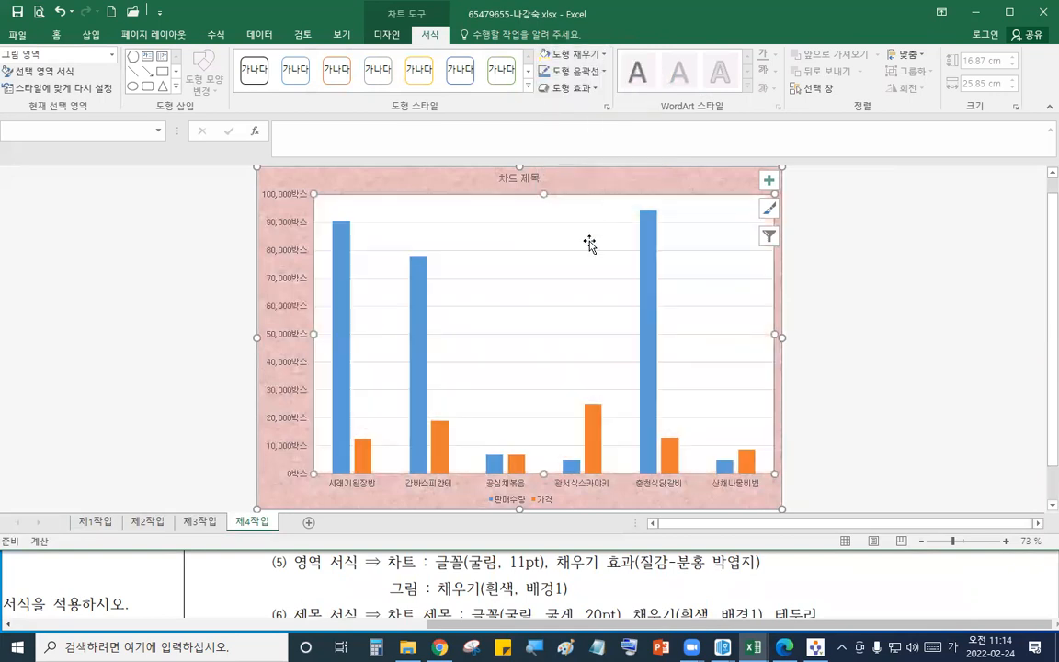
- Replace the chart title text with 채식 및 저탄수화물 판매 현황
{"action": "left_click", "coordinate": [593, 611]}
{"action": "scroll", "coordinate": [593, 612], "scroll_direction": "down", "scroll_amount": 1}
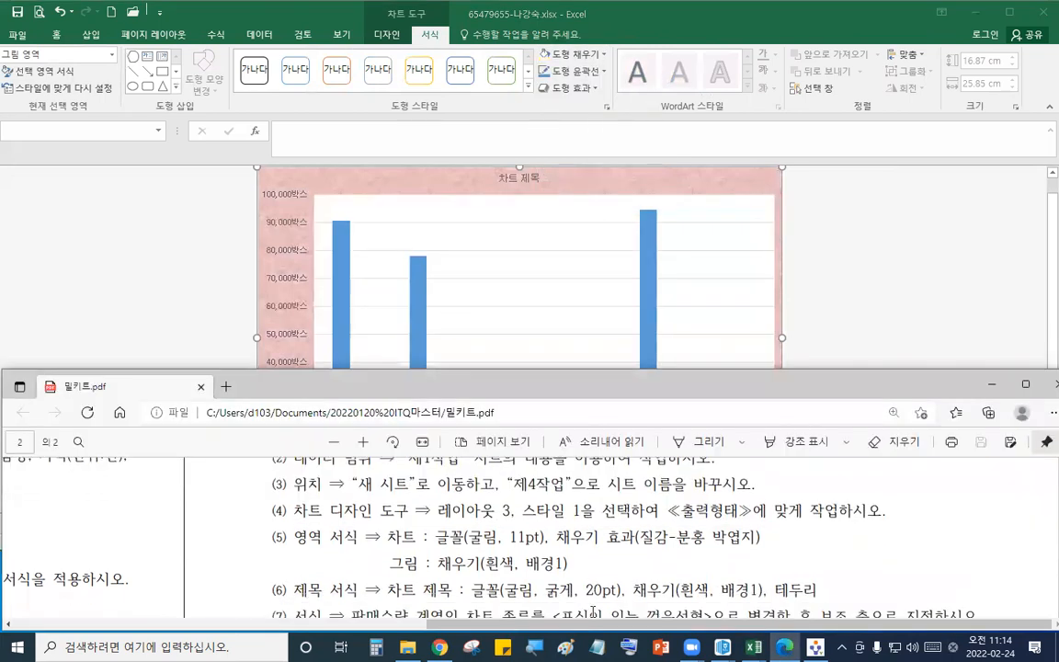
{"action": "left_click", "coordinate": [690, 321]}
{"action": "left_click", "coordinate": [536, 177]}
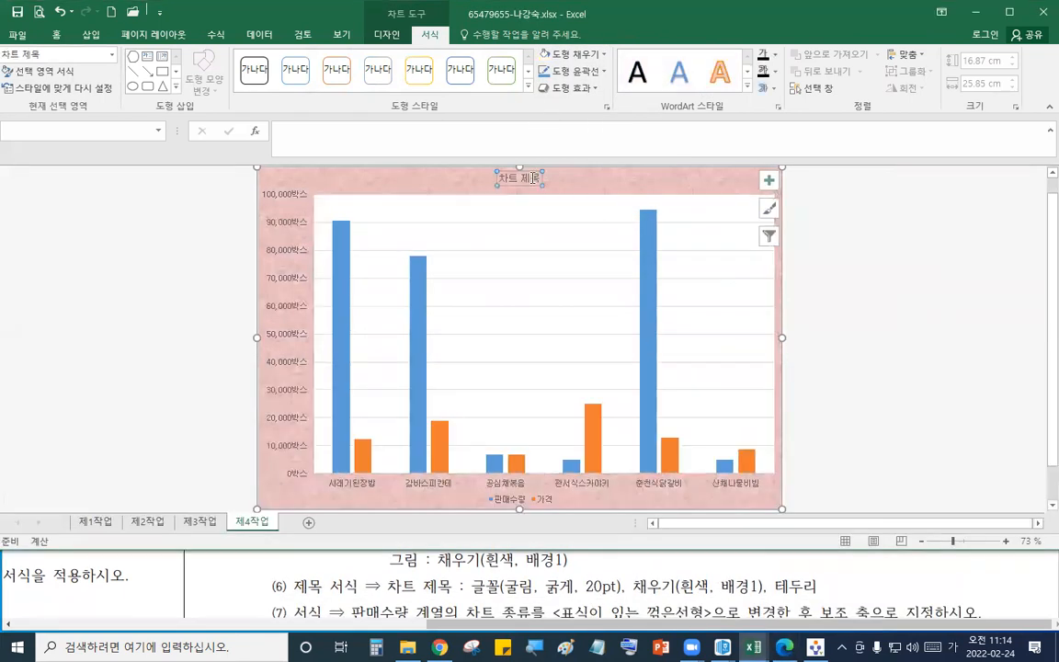
{"action": "left_click", "coordinate": [653, 602]}
{"action": "scroll", "coordinate": [653, 602], "scroll_direction": "down", "scroll_amount": 3}
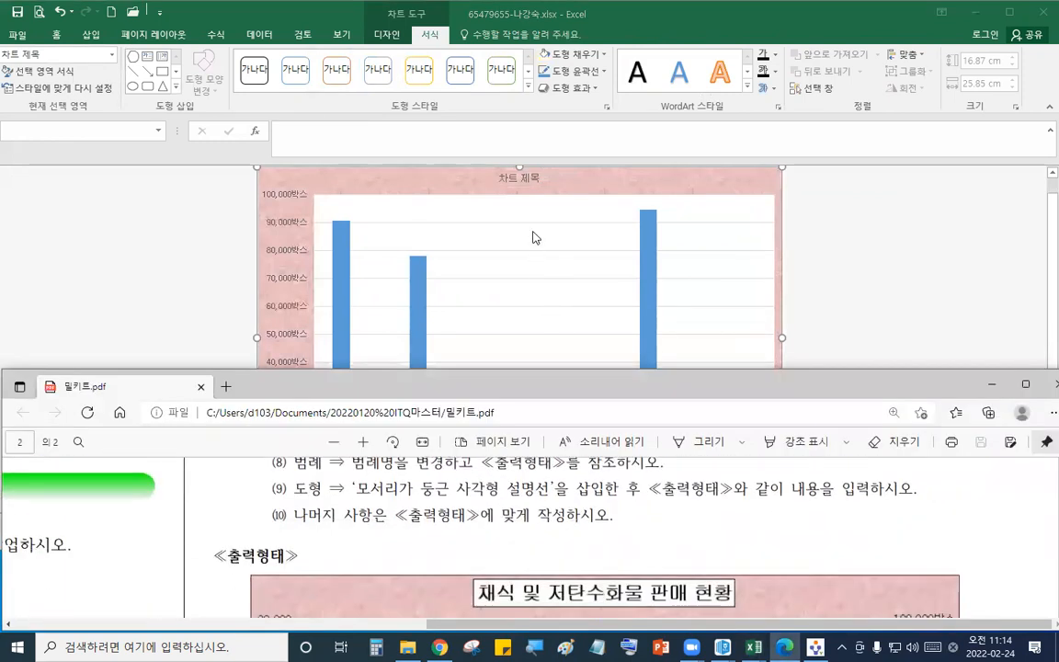
{"action": "left_click", "coordinate": [534, 183]}
{"action": "left_click_drag", "start_coordinate": [540, 179], "coordinate": [430, 172]}
{"action": "type", "text": "채식 및 "}
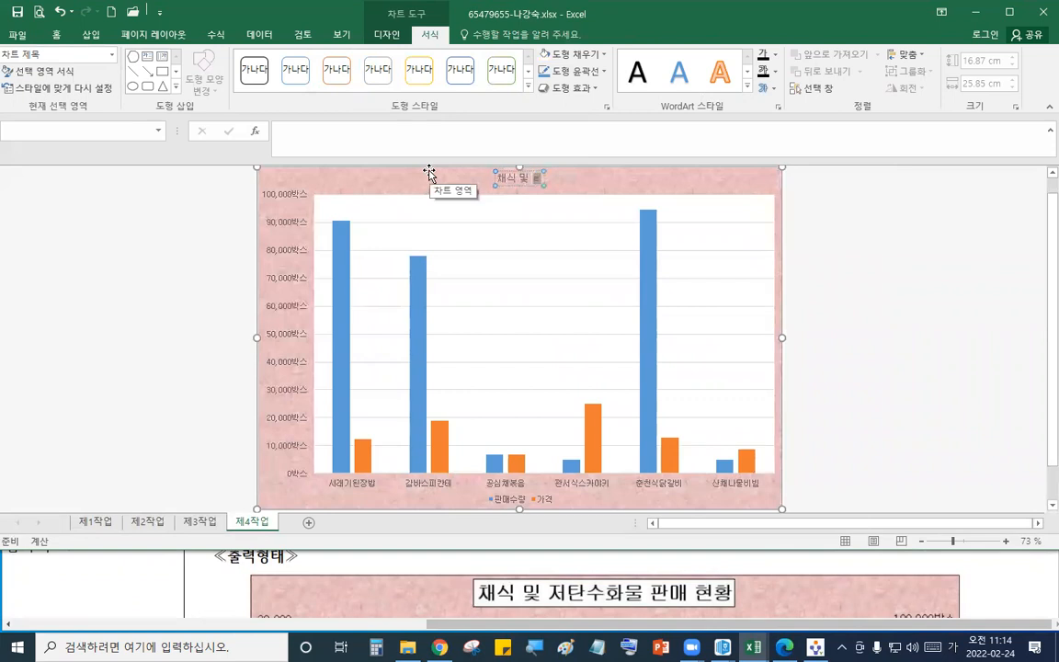
{"action": "type", "text": "저탄수화물"}
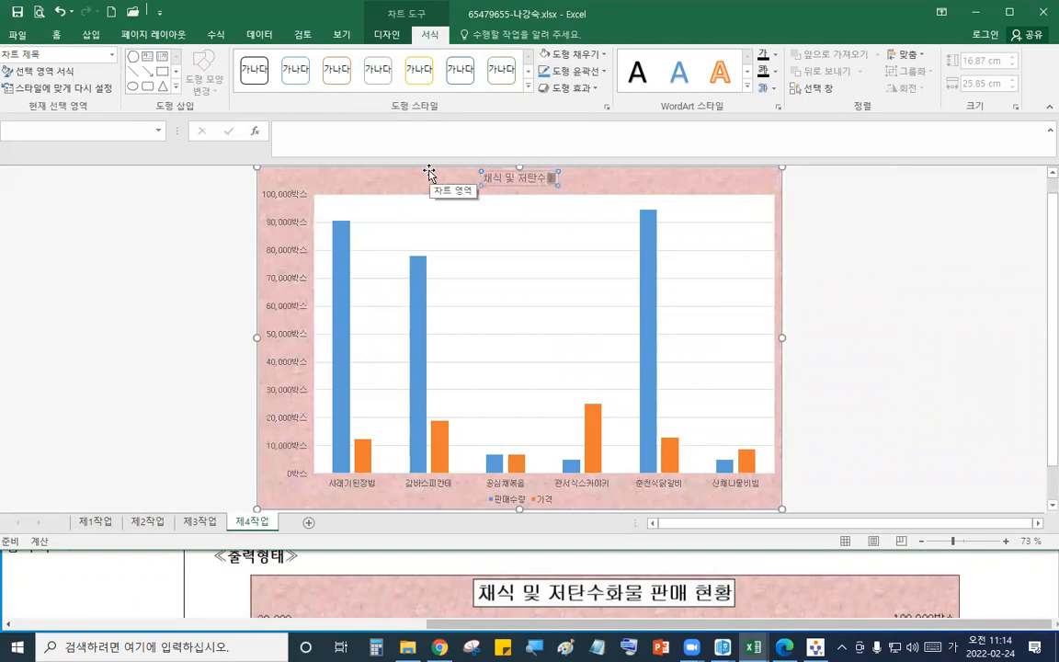
{"action": "type", "text": "현황"}
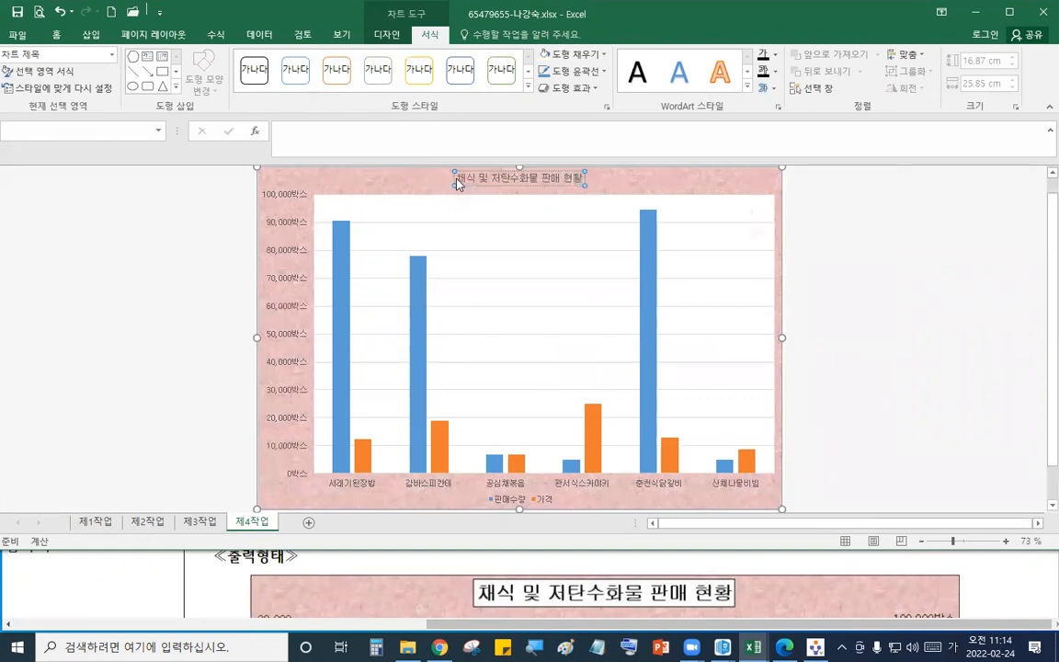
- Format the chart title as 20 pt bold
{"action": "left_click", "coordinate": [455, 178]}
{"action": "left_click", "coordinate": [464, 176]}
{"action": "left_click", "coordinate": [667, 597]}
{"action": "scroll", "coordinate": [667, 598], "scroll_direction": "up", "scroll_amount": 2}
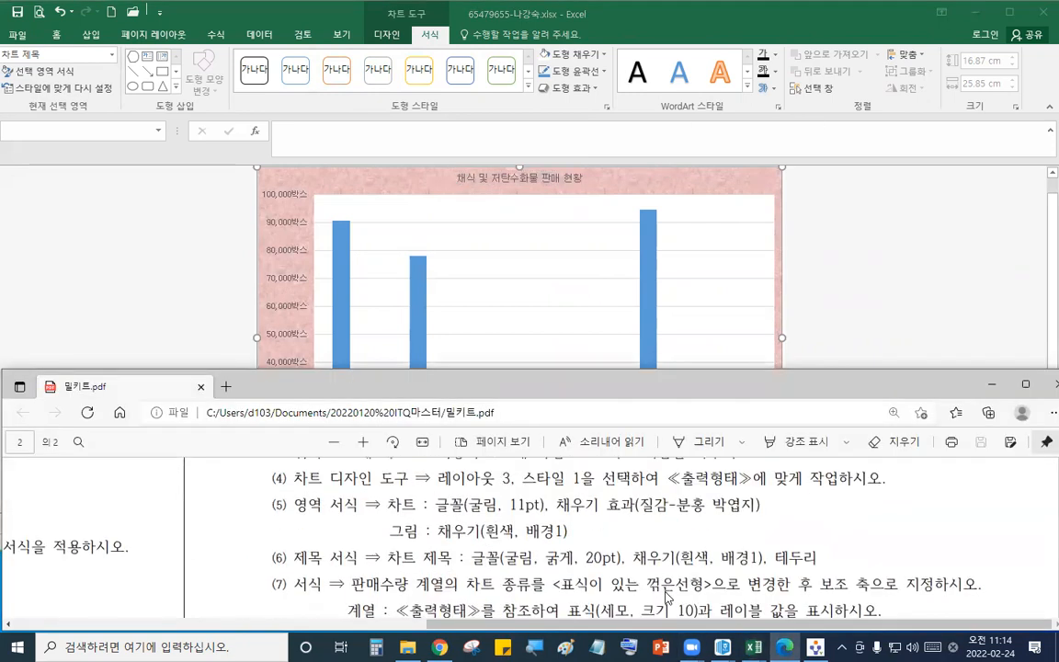
{"action": "left_click", "coordinate": [606, 247]}
{"action": "left_click", "coordinate": [520, 178]}
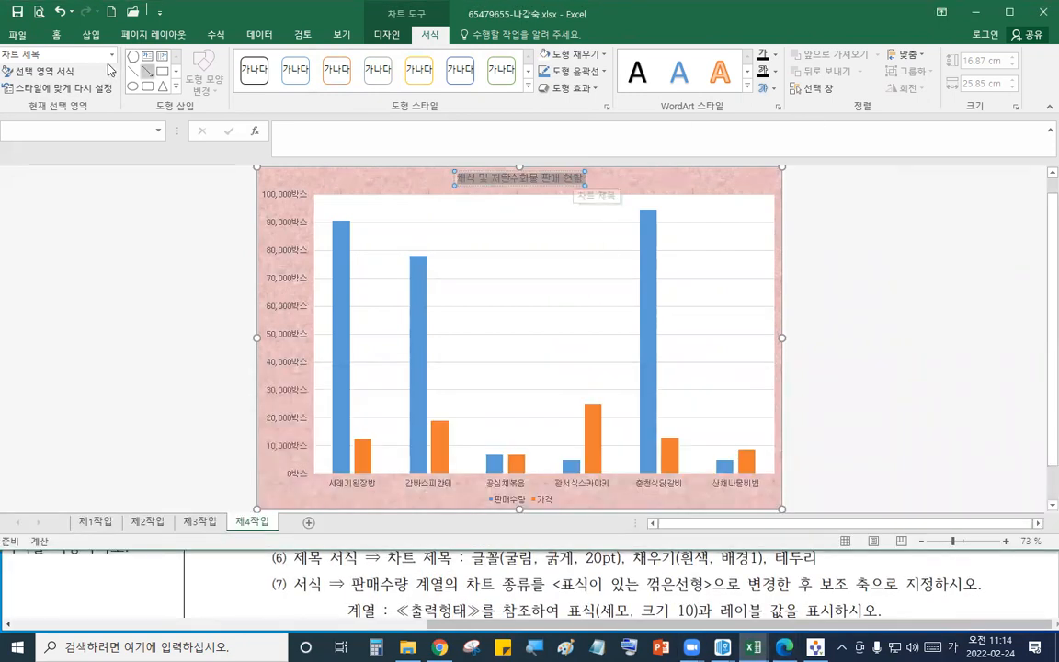
{"action": "left_click", "coordinate": [56, 34]}
{"action": "left_click", "coordinate": [230, 59]}
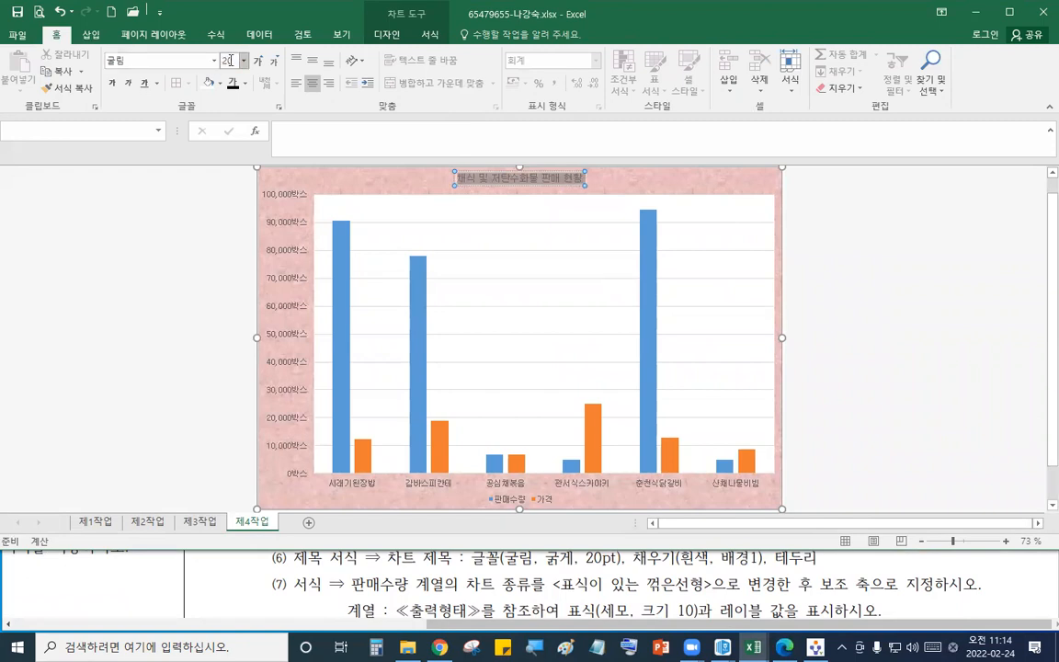
{"action": "type", "text": "20"}
{"action": "key", "text": "Return"}
{"action": "left_click", "coordinate": [112, 82]}
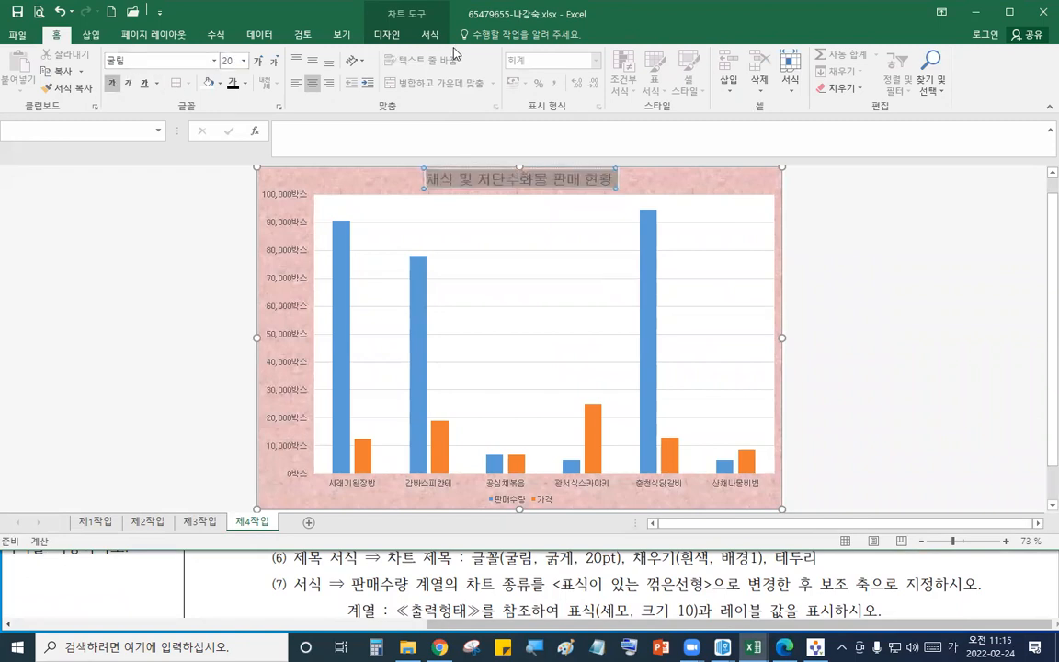
- Give the chart title a white fill and a black outline border
{"action": "left_click", "coordinate": [430, 34]}
{"action": "left_click", "coordinate": [567, 55]}
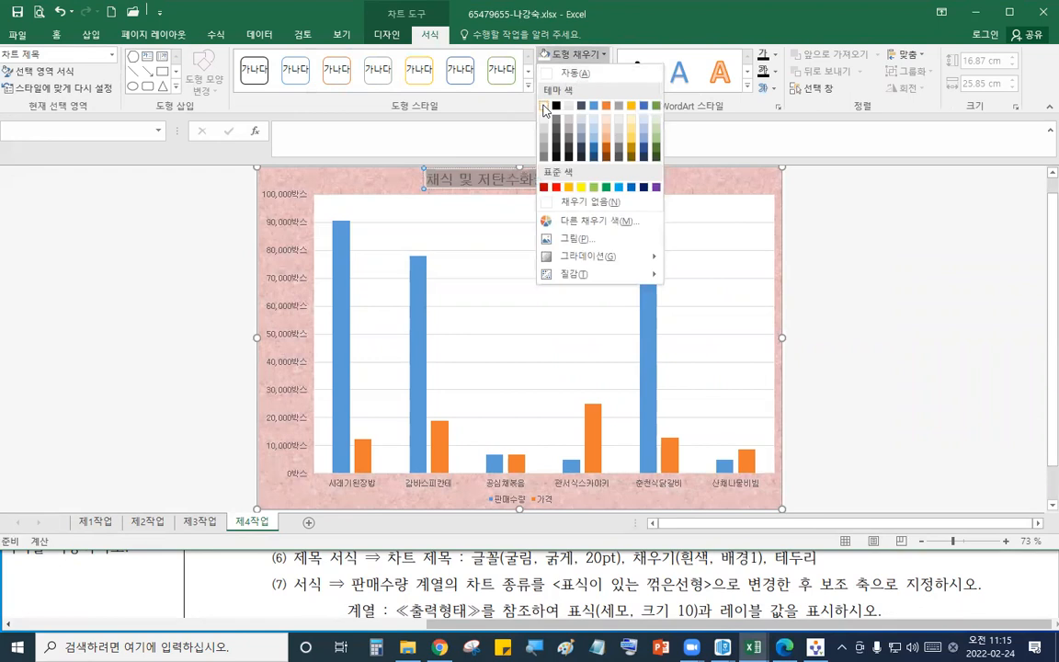
{"action": "left_click", "coordinate": [544, 107]}
{"action": "left_click", "coordinate": [578, 73]}
{"action": "left_click", "coordinate": [547, 92]}
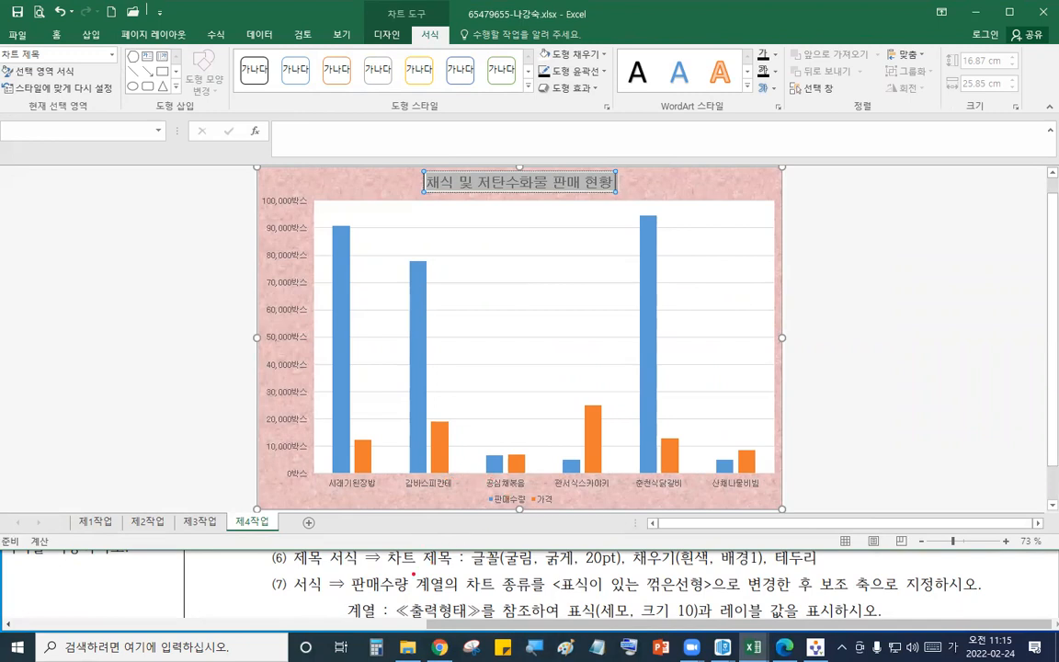
{"action": "left_click_drag", "start_coordinate": [345, 576], "coordinate": [452, 598]}
{"action": "left_click_drag", "start_coordinate": [551, 575], "coordinate": [710, 597]}
{"action": "left_click_drag", "start_coordinate": [820, 572], "coordinate": [872, 596]}
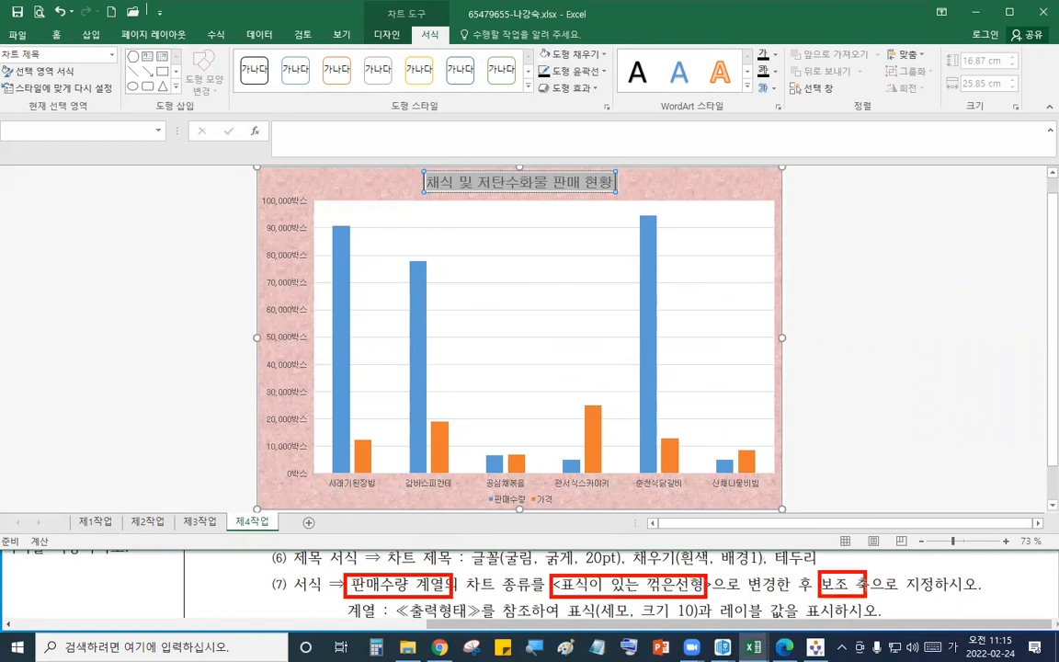
{"action": "key", "text": "Escape"}
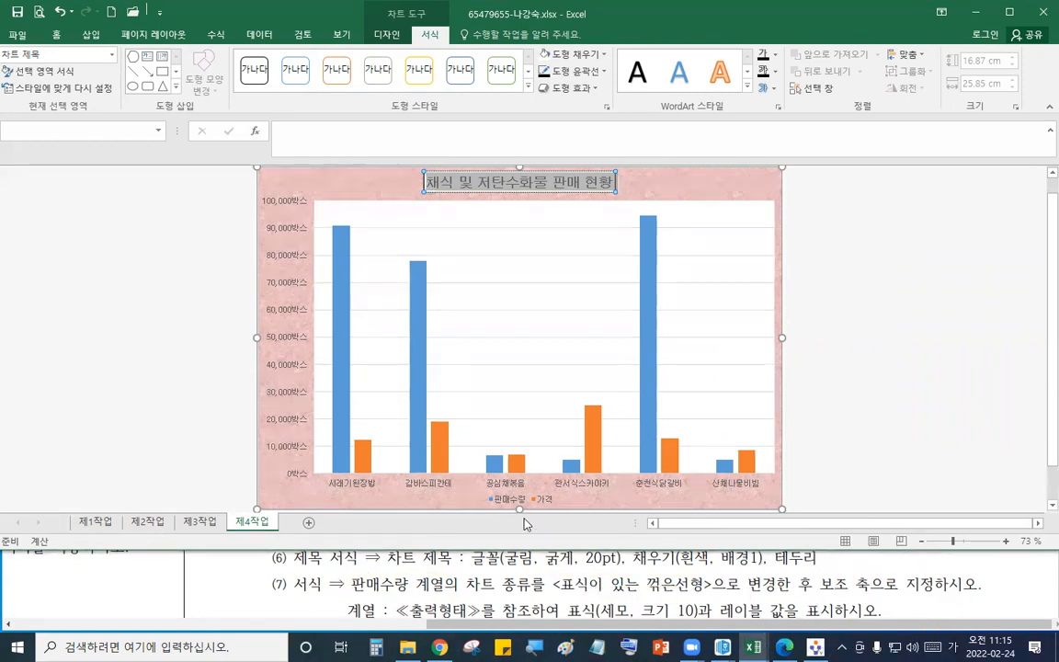
- Change the 판매수량 series to a line chart with markers plotted on the secondary axis
{"action": "left_click", "coordinate": [522, 506]}
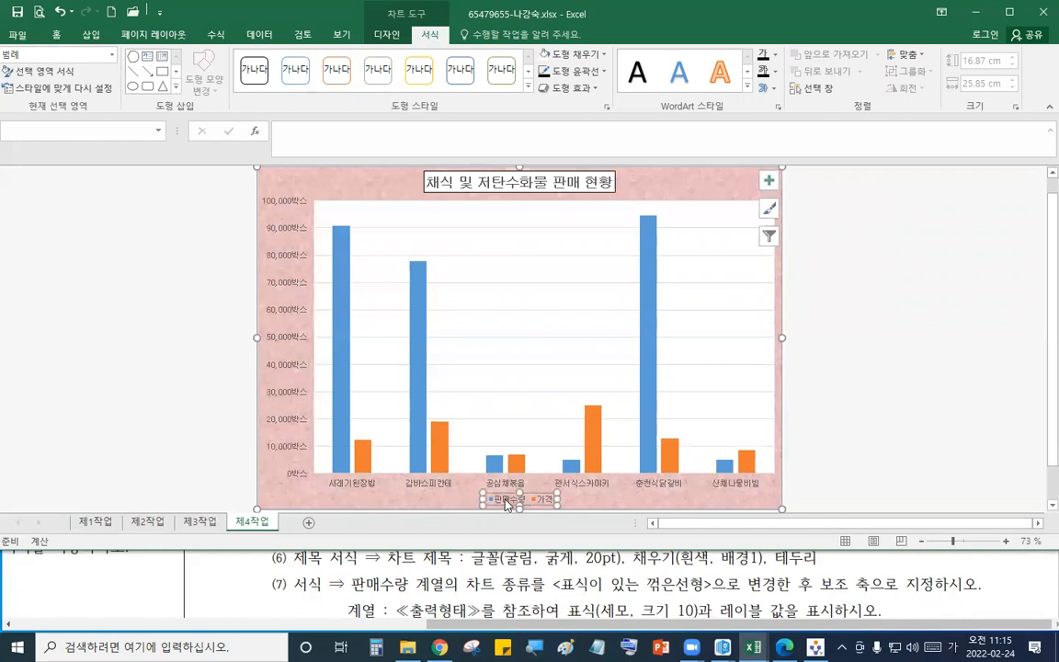
{"action": "left_click", "coordinate": [506, 501]}
{"action": "right_click", "coordinate": [506, 504]}
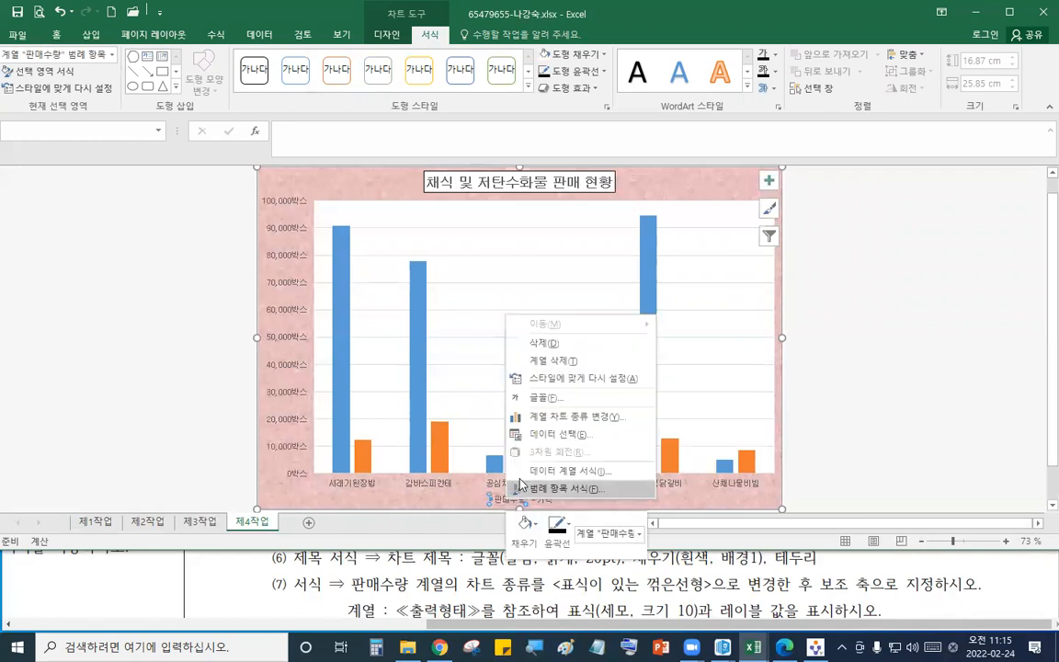
{"action": "left_click", "coordinate": [577, 421]}
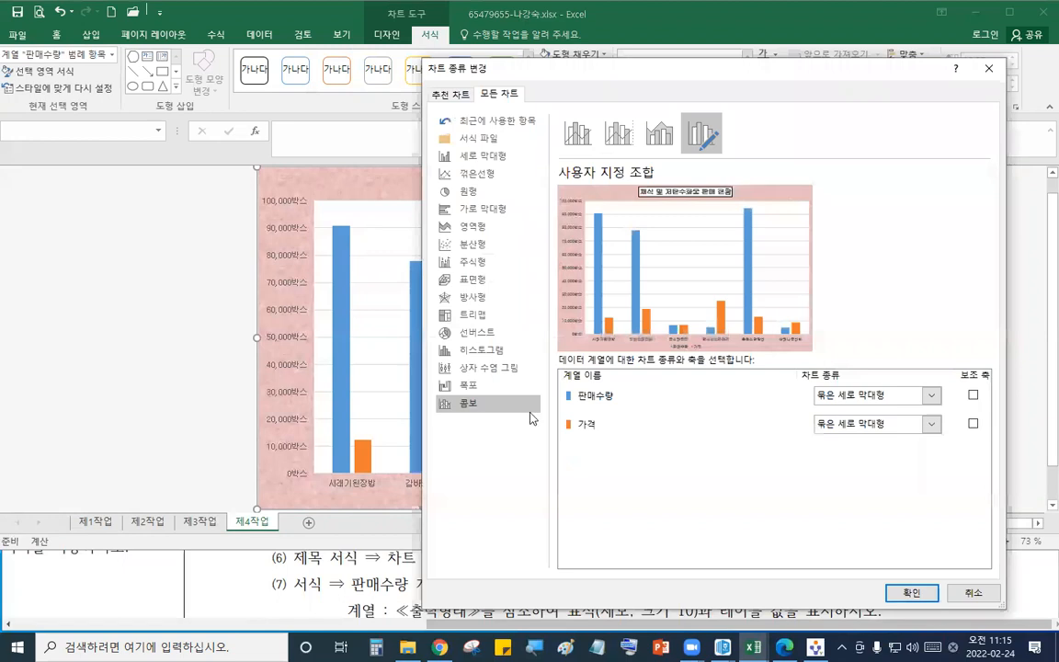
{"action": "left_click_drag", "start_coordinate": [598, 65], "coordinate": [552, 26]}
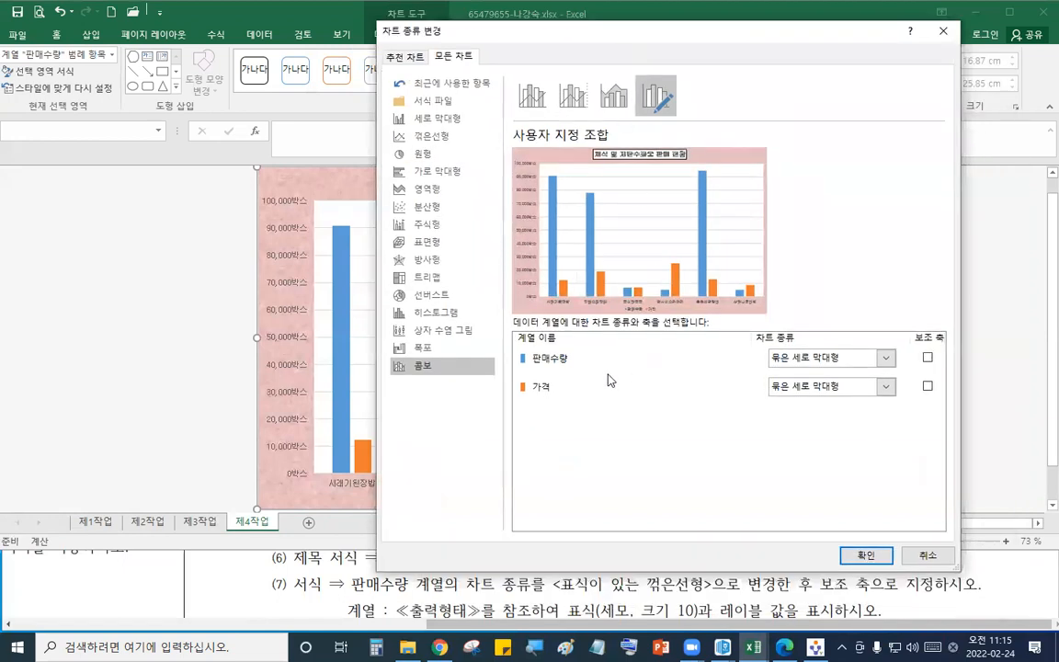
{"action": "left_click", "coordinate": [824, 364]}
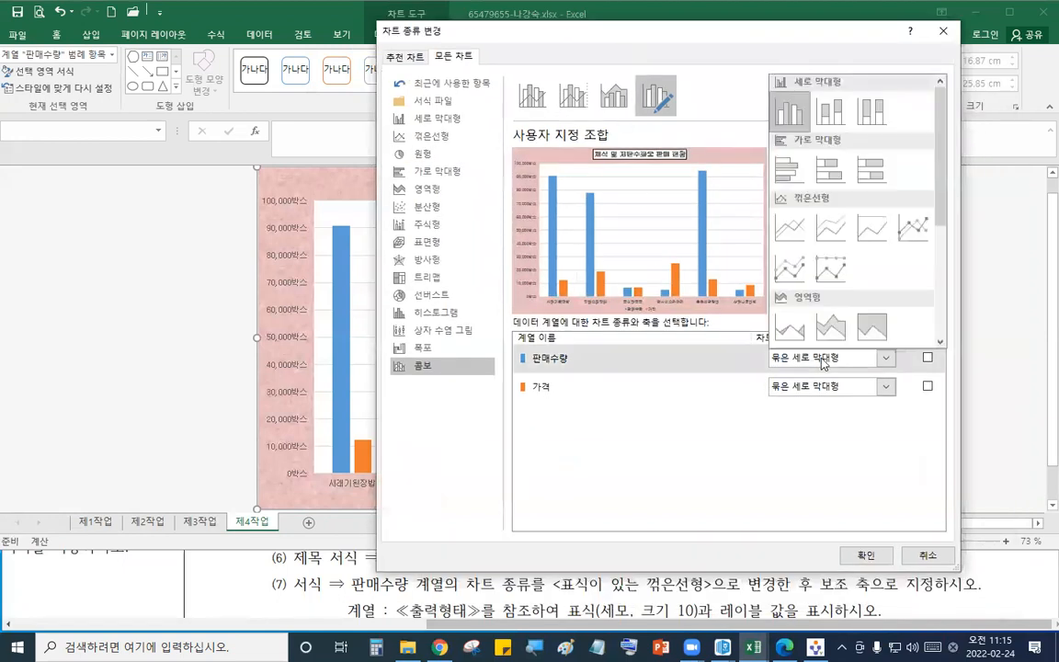
{"action": "left_click", "coordinate": [912, 222]}
{"action": "left_click", "coordinate": [928, 358]}
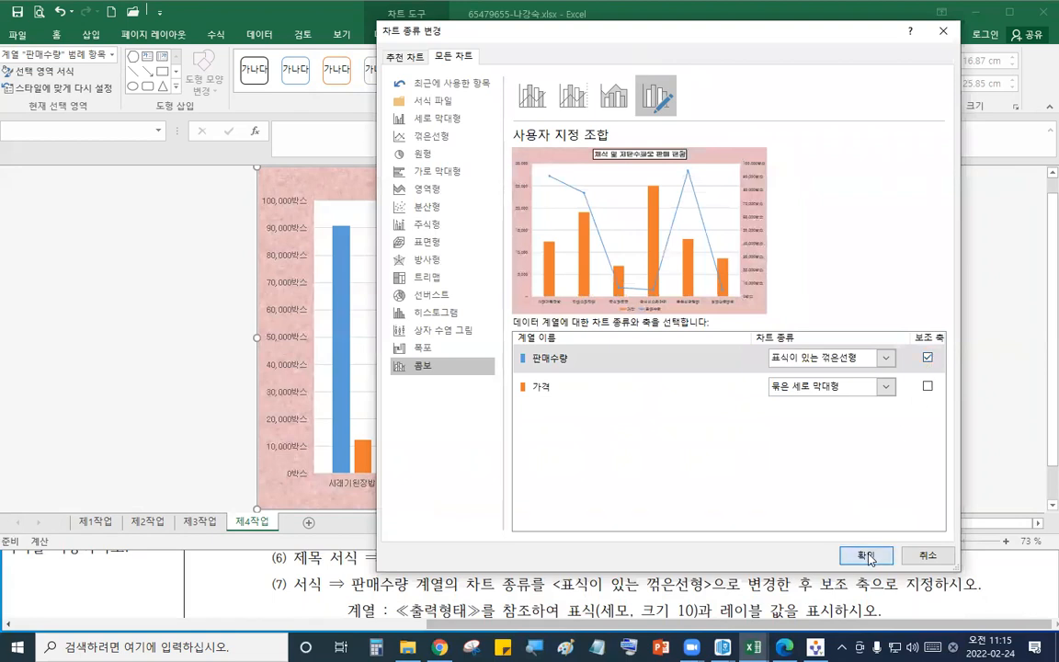
{"action": "left_click", "coordinate": [865, 554]}
- Compare the chart with the reference output chart in the question PDF
{"action": "left_click", "coordinate": [391, 579]}
{"action": "scroll", "coordinate": [393, 582], "scroll_direction": "down", "scroll_amount": 5}
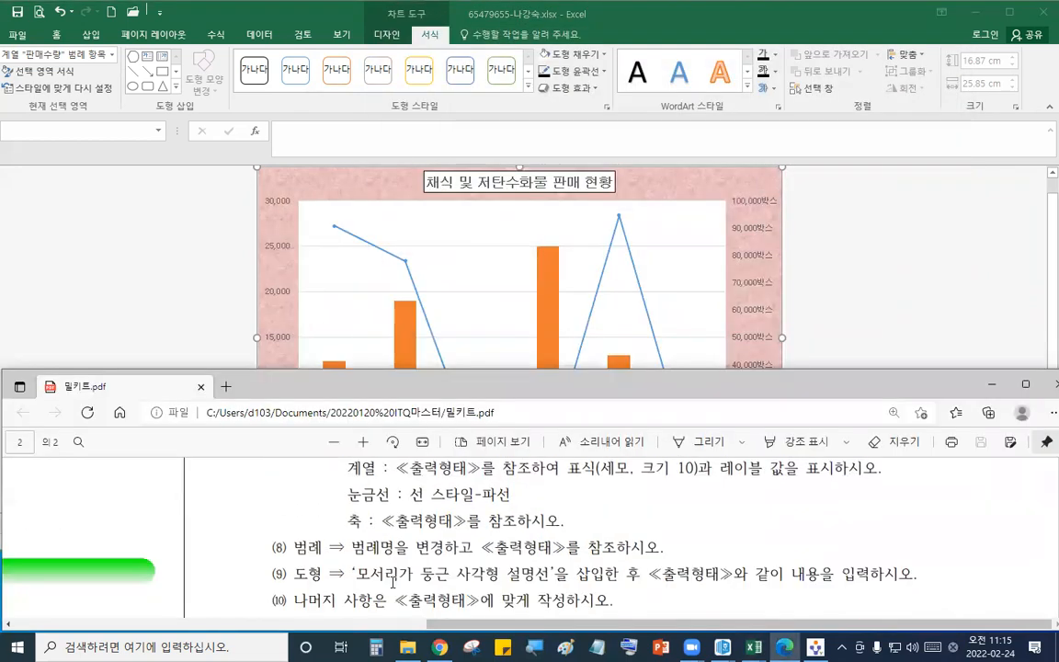
{"action": "scroll", "coordinate": [391, 577], "scroll_direction": "down", "scroll_amount": 5}
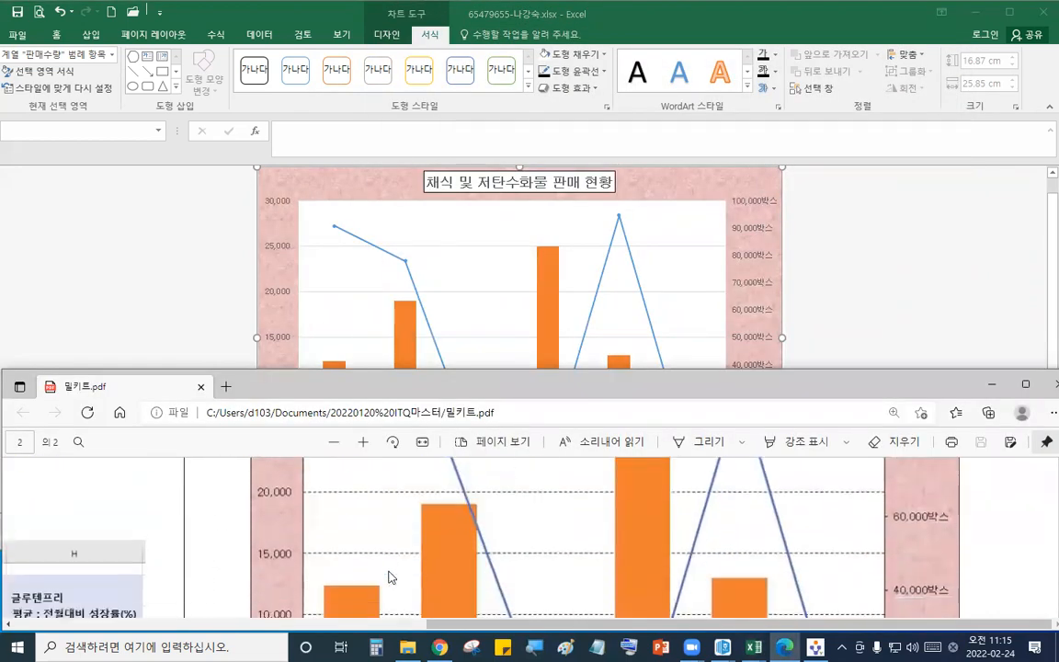
{"action": "left_click", "coordinate": [276, 350]}
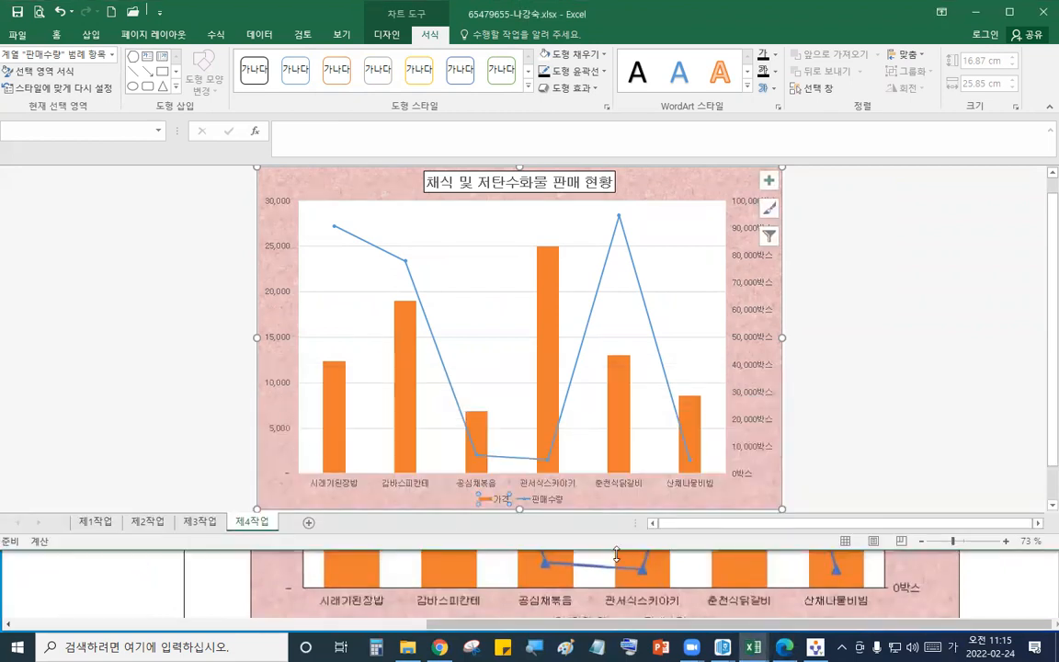
{"action": "left_click", "coordinate": [740, 582]}
{"action": "scroll", "coordinate": [740, 582], "scroll_direction": "down", "scroll_amount": 1}
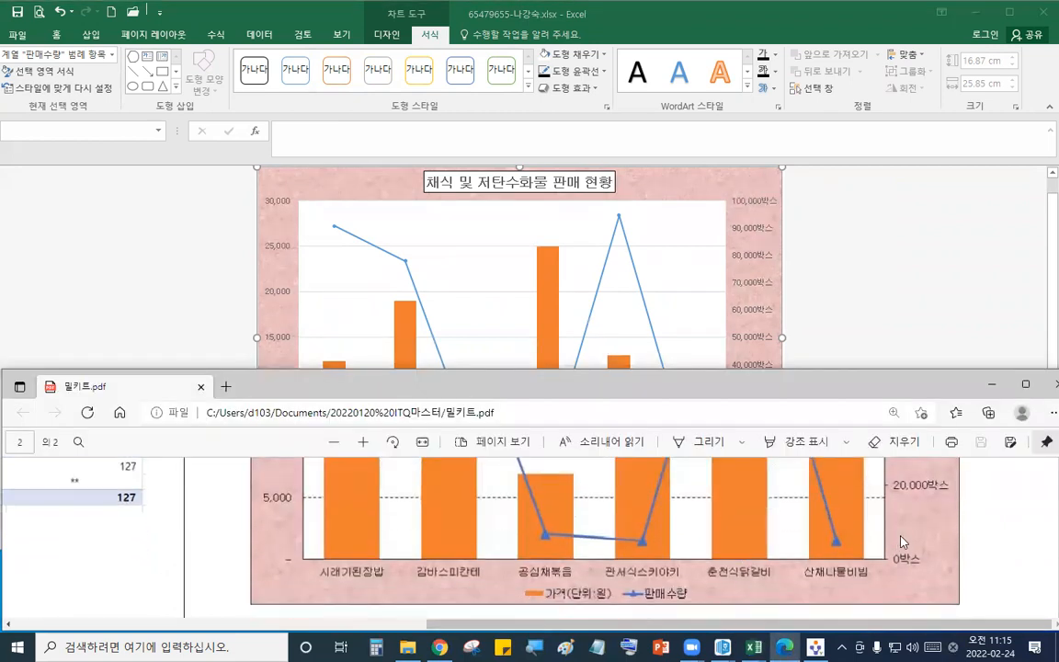
{"action": "scroll", "coordinate": [906, 542], "scroll_direction": "up", "scroll_amount": 5}
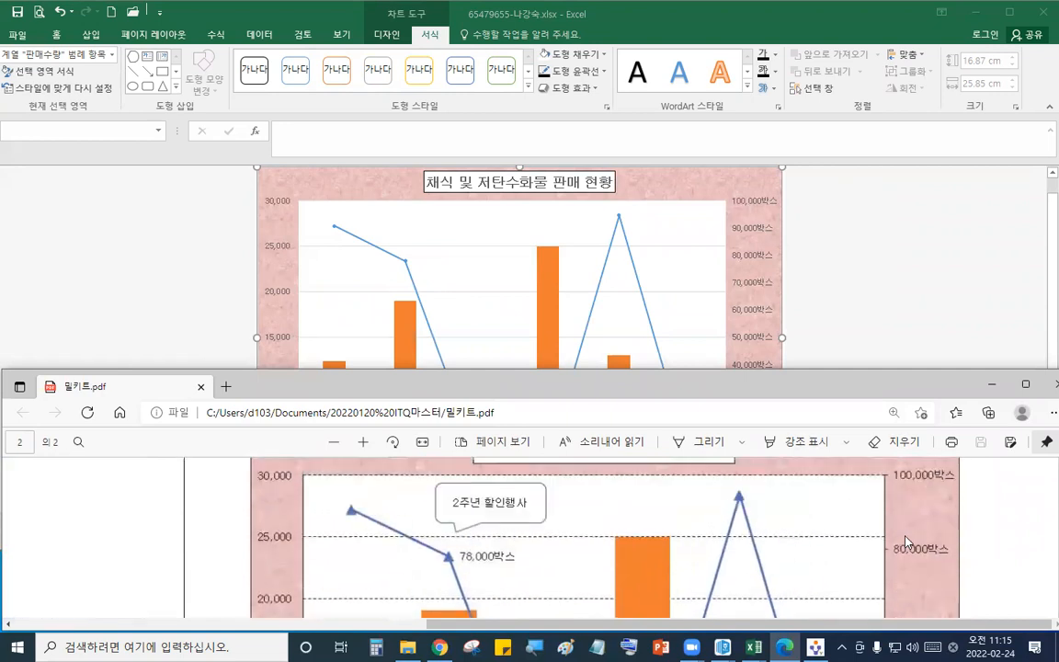
{"action": "scroll", "coordinate": [906, 541], "scroll_direction": "down", "scroll_amount": 1}
{"action": "left_click", "coordinate": [805, 268]}
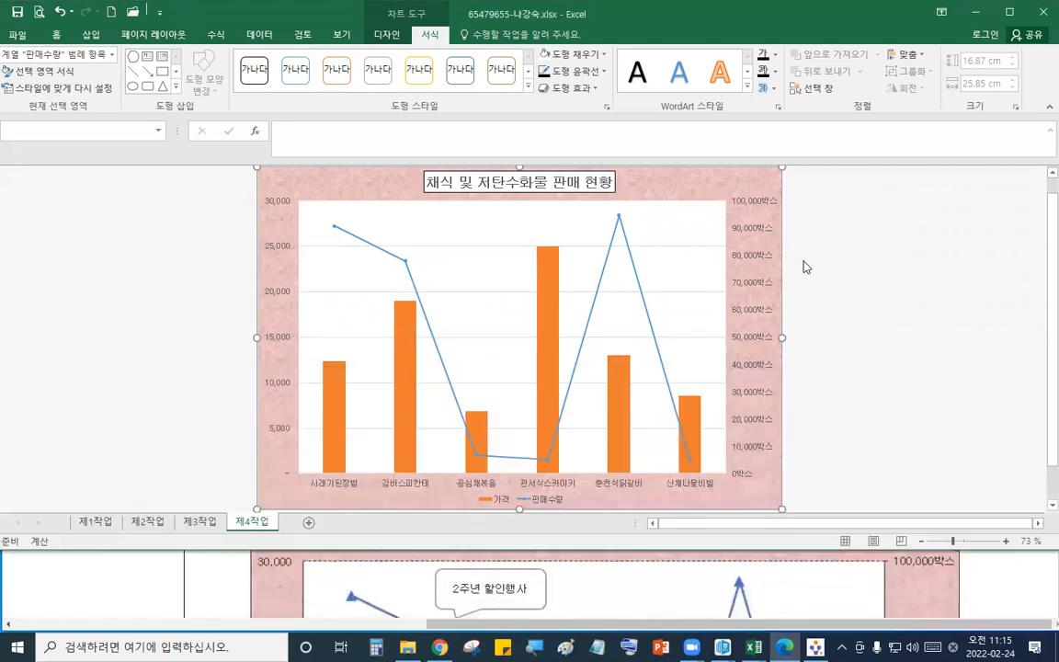
{"action": "left_click", "coordinate": [905, 589]}
{"action": "scroll", "coordinate": [906, 589], "scroll_direction": "down", "scroll_amount": 5}
{"action": "scroll", "coordinate": [906, 593], "scroll_direction": "down", "scroll_amount": 3}
{"action": "scroll", "coordinate": [905, 593], "scroll_direction": "up", "scroll_amount": 3}
- Set the secondary vertical axis major unit to 20000
{"action": "left_click", "coordinate": [758, 394]}
{"action": "left_click", "coordinate": [753, 397]}
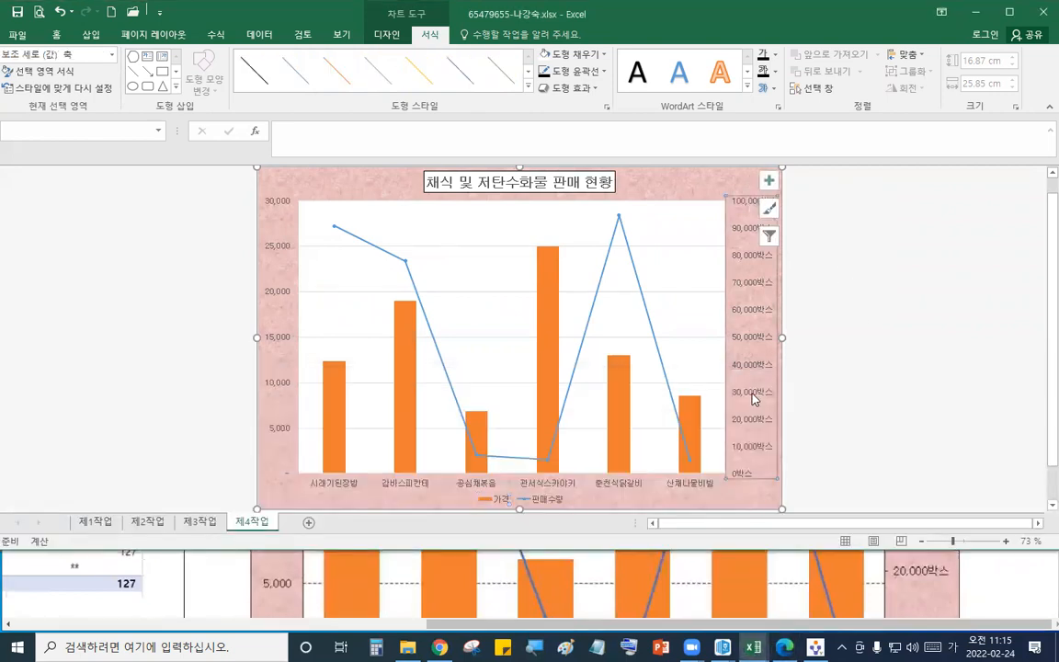
{"action": "right_click", "coordinate": [753, 397]}
{"action": "left_click", "coordinate": [731, 495]}
{"action": "left_click", "coordinate": [963, 362]}
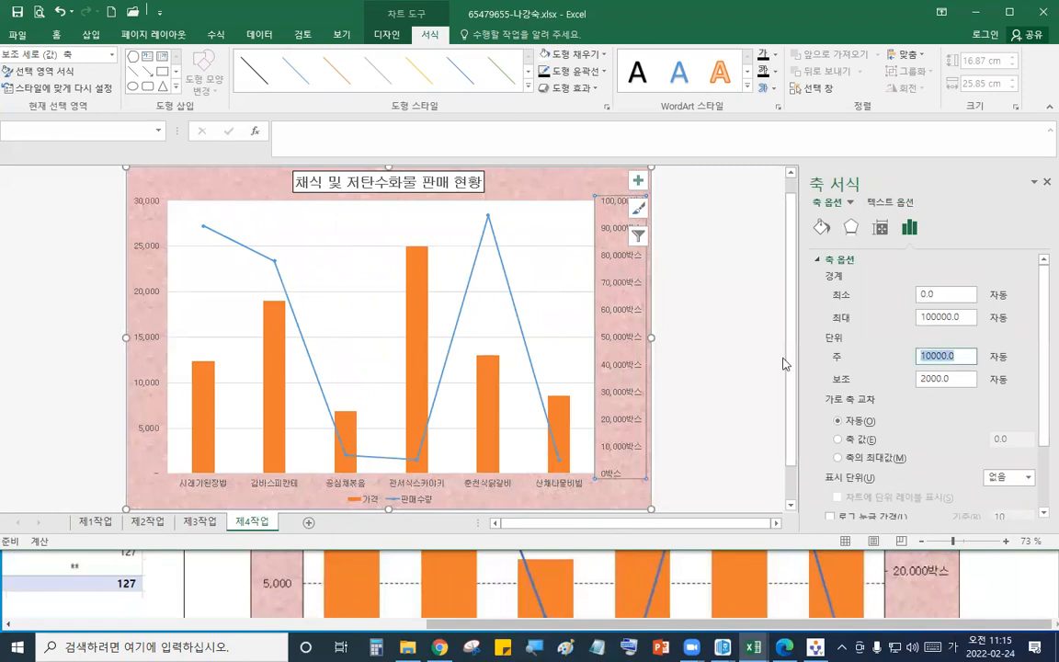
{"action": "type", "text": "20000"}
{"action": "key", "text": "Return"}
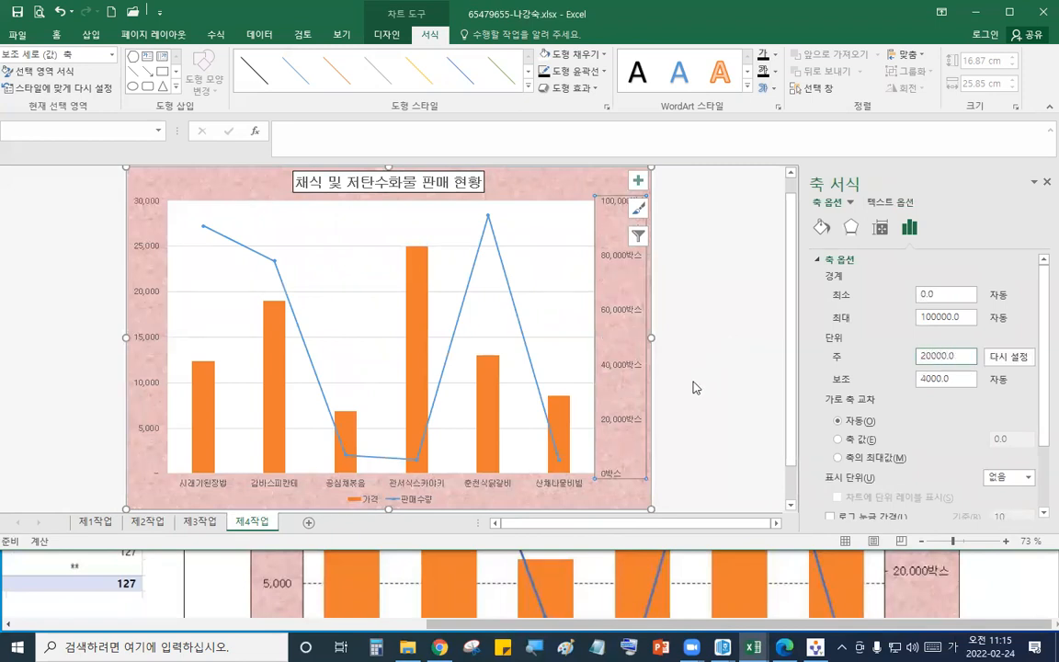
{"action": "left_click", "coordinate": [1047, 181]}
- Check the axis and series formatting against the reference chart and instructions in the PDF
{"action": "left_click_drag", "start_coordinate": [748, 549], "coordinate": [747, 537]}
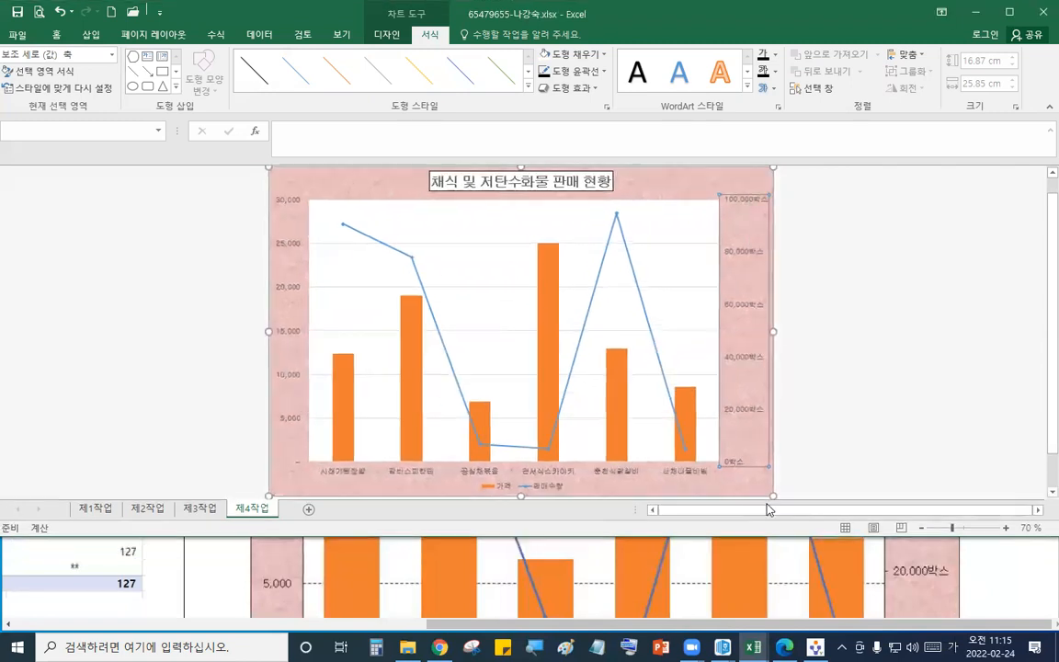
{"action": "left_click", "coordinate": [768, 579]}
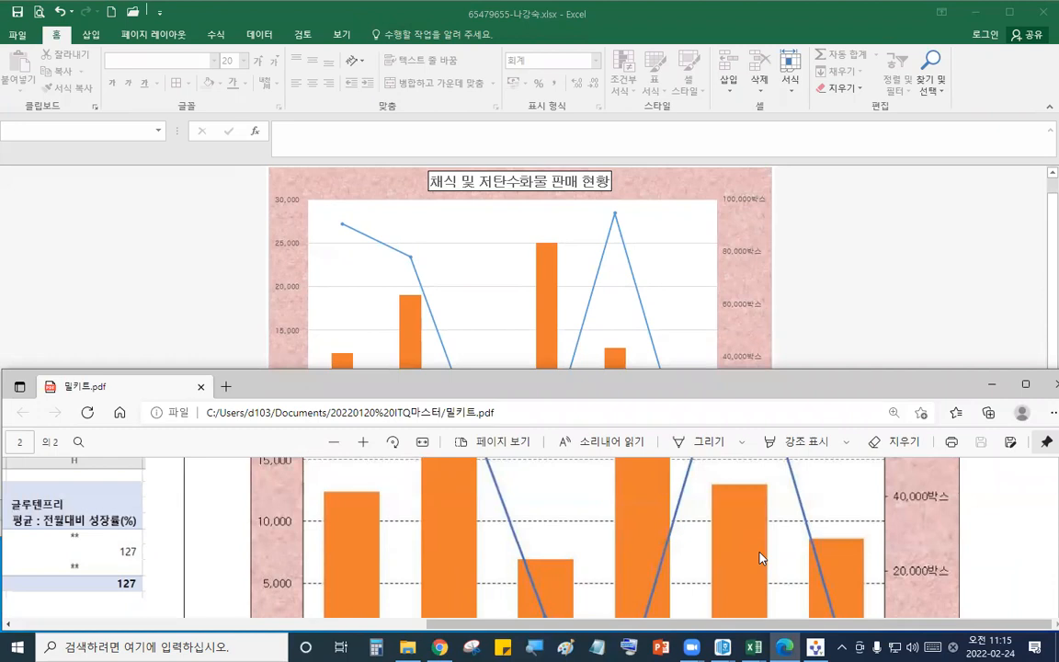
{"action": "left_click", "coordinate": [556, 182]}
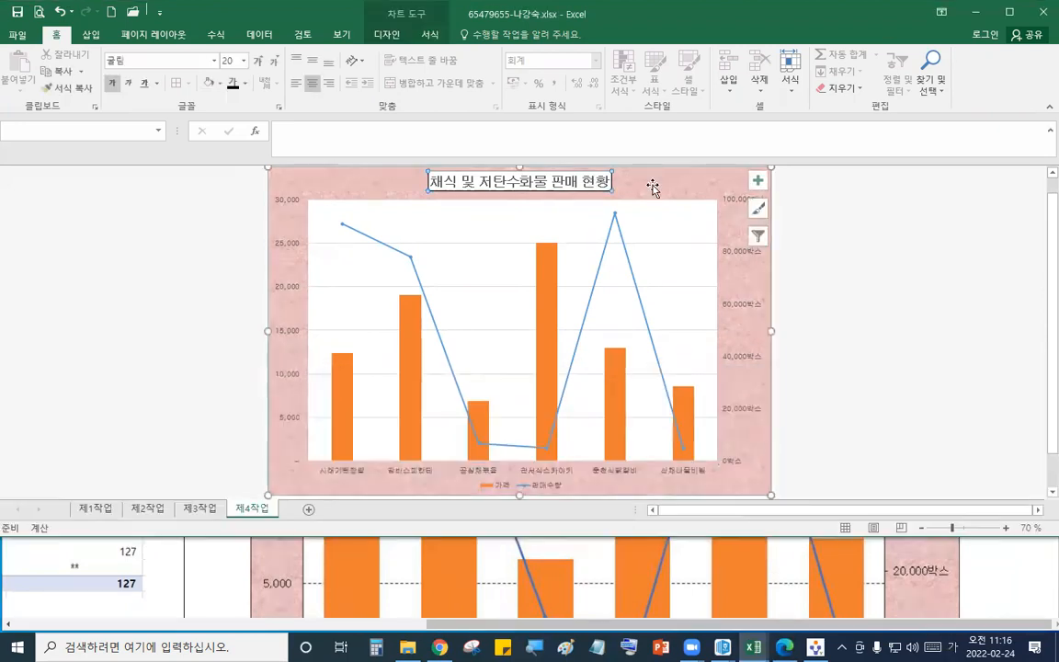
{"action": "left_click", "coordinate": [785, 570]}
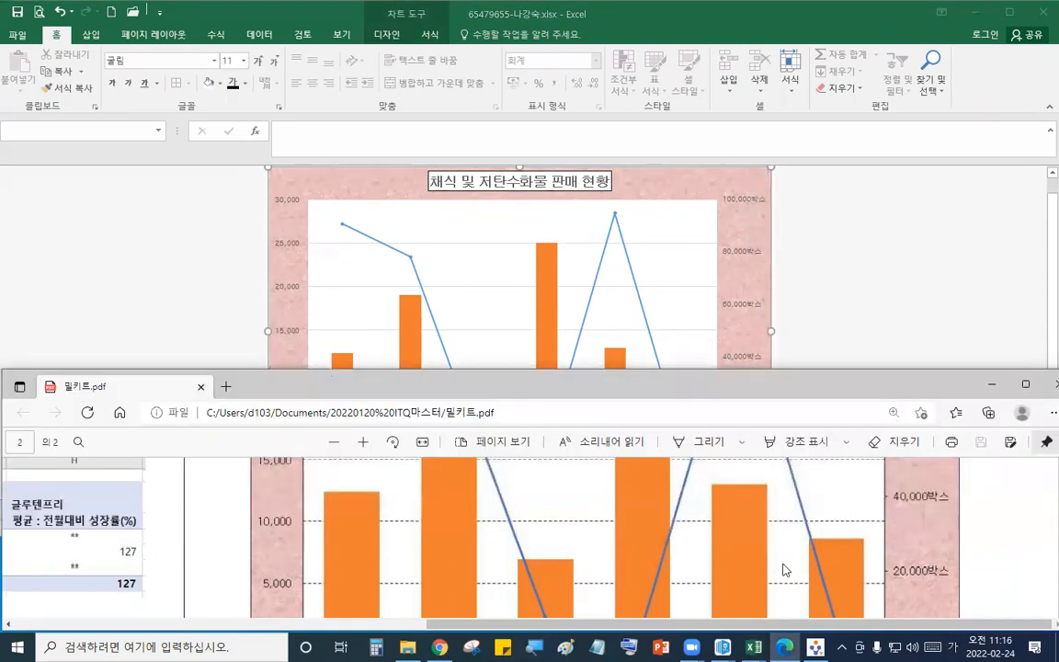
{"action": "scroll", "coordinate": [785, 570], "scroll_direction": "up", "scroll_amount": 10}
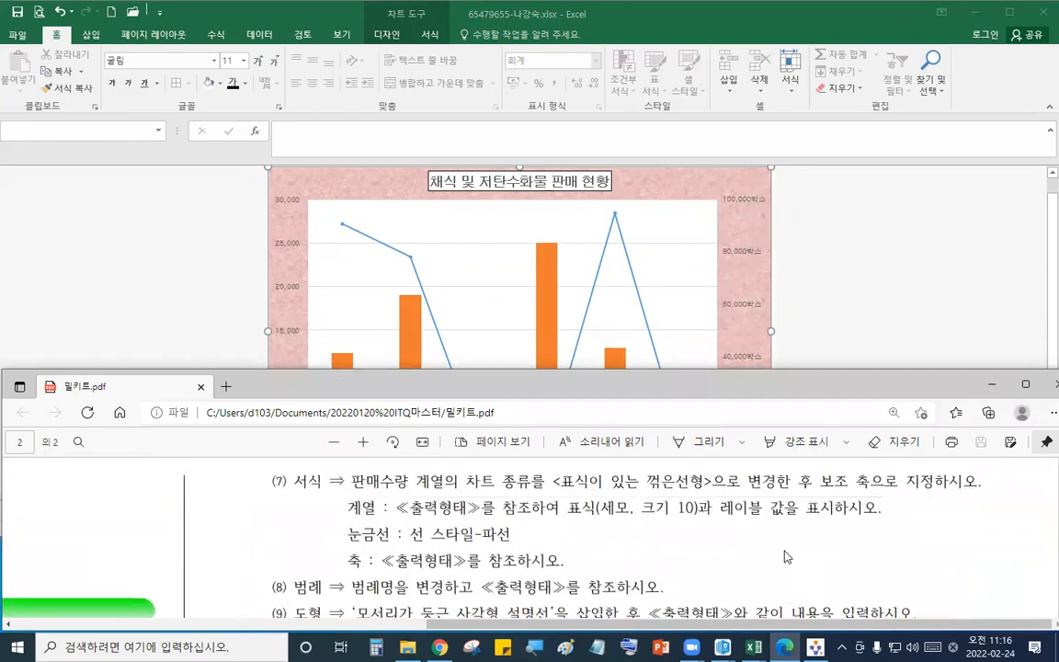
{"action": "scroll", "coordinate": [787, 557], "scroll_direction": "up", "scroll_amount": 2}
{"action": "left_click", "coordinate": [944, 254]}
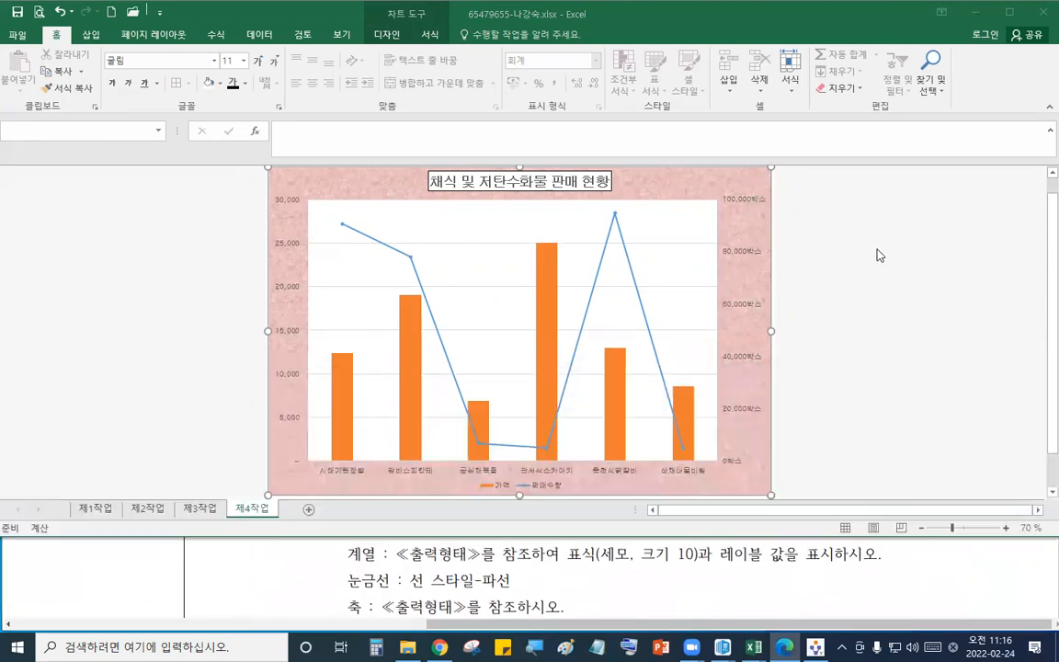
- Set the 판매수량 line's markers to built-in triangles of size 10
{"action": "left_click", "coordinate": [616, 216]}
{"action": "right_click", "coordinate": [617, 215]}
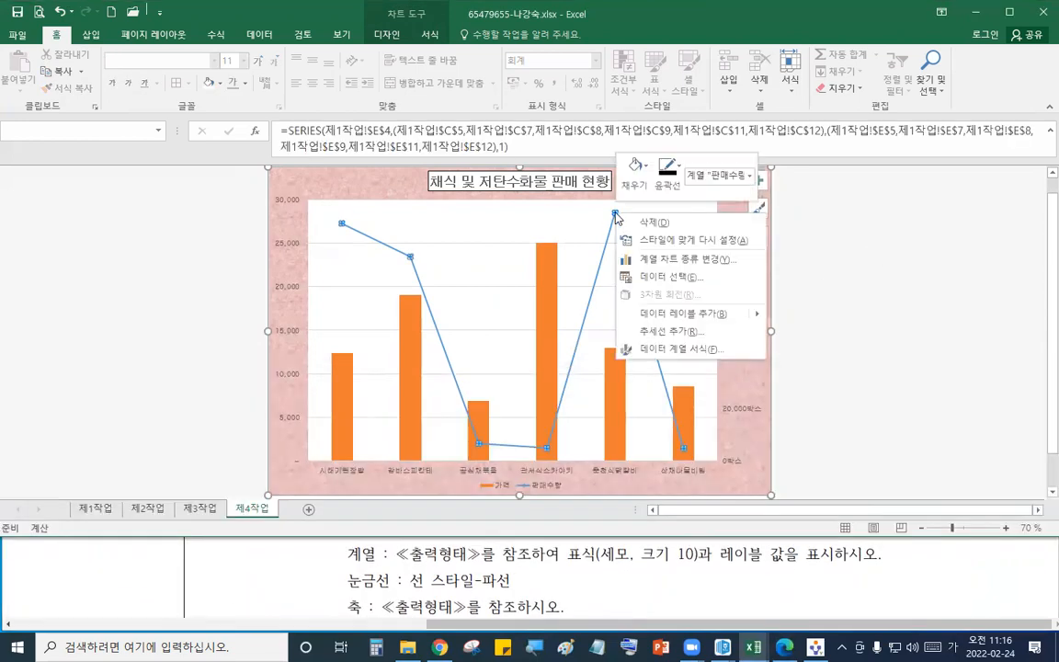
{"action": "left_click", "coordinate": [681, 350]}
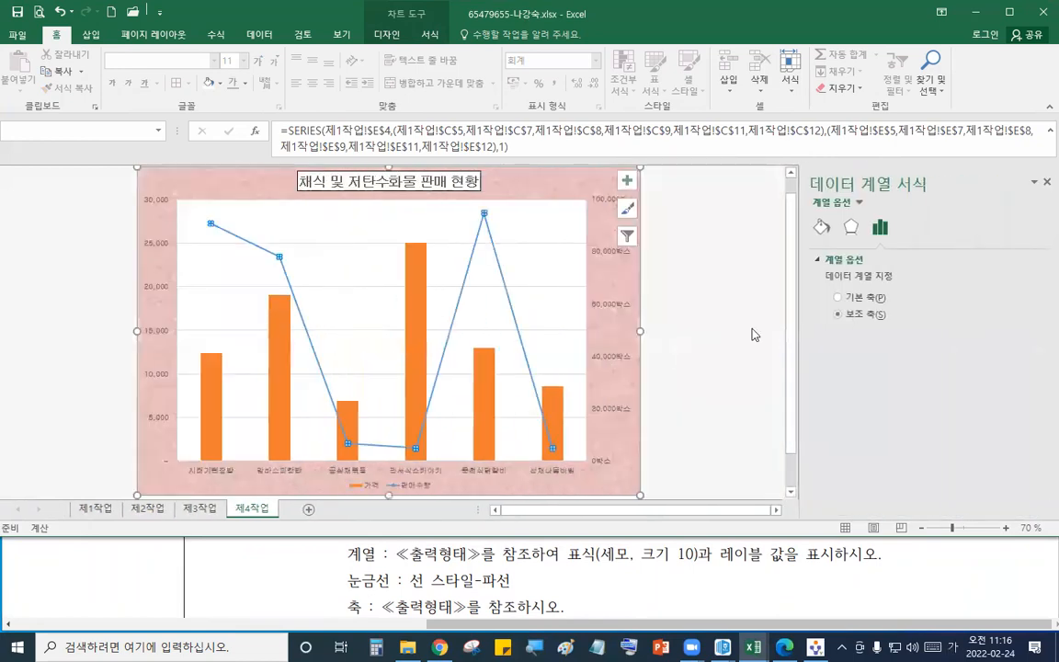
{"action": "left_click", "coordinate": [822, 227]}
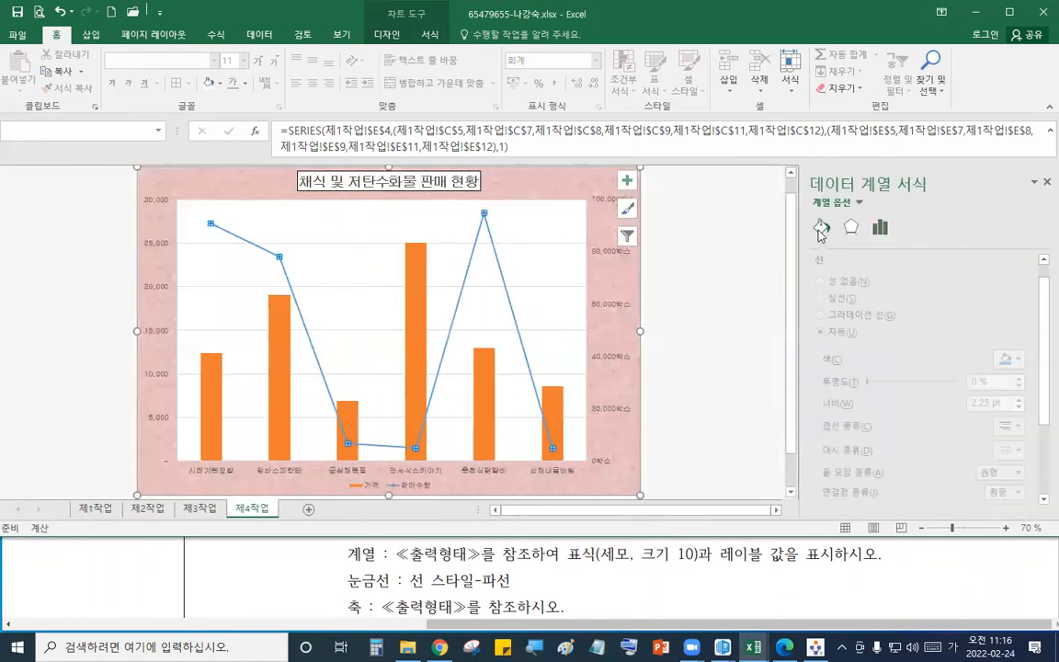
{"action": "left_click", "coordinate": [841, 263]}
{"action": "left_click", "coordinate": [869, 261]}
{"action": "left_click", "coordinate": [853, 278]}
{"action": "left_click", "coordinate": [831, 335]}
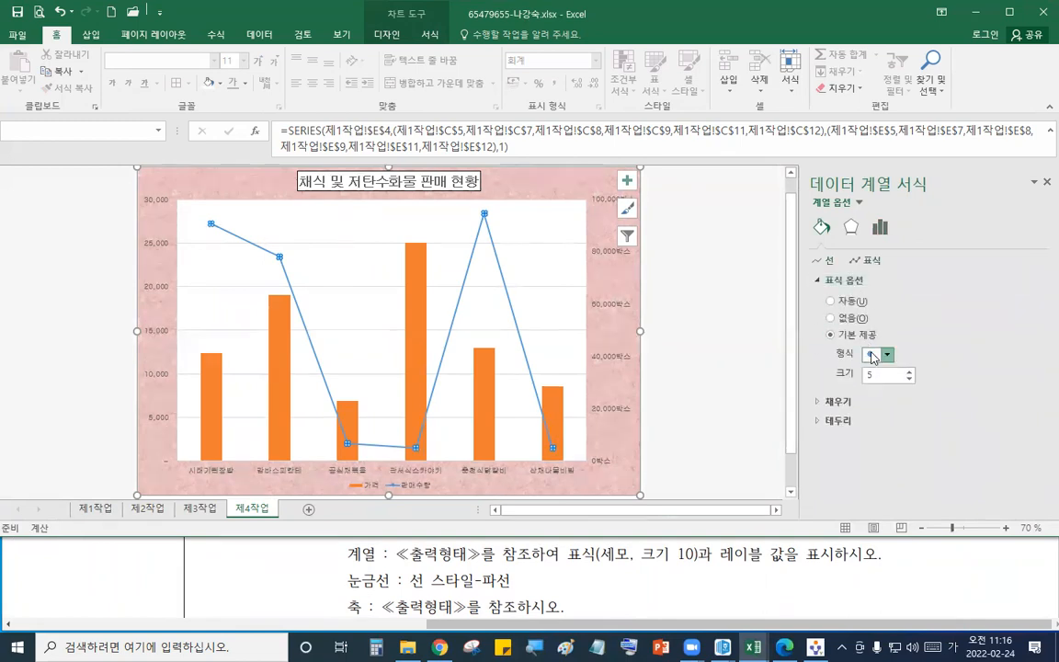
{"action": "left_click", "coordinate": [874, 355]}
{"action": "left_click", "coordinate": [874, 386]}
{"action": "left_click", "coordinate": [880, 356]}
{"action": "left_click", "coordinate": [880, 399]}
{"action": "double_click", "coordinate": [880, 375]}
{"action": "type", "text": "10"}
{"action": "key", "text": "Return"}
{"action": "left_click", "coordinate": [1046, 182]}
- Add a right-positioned data label to the 판매수량 point for 감바스피칸테
{"action": "left_click", "coordinate": [642, 182]}
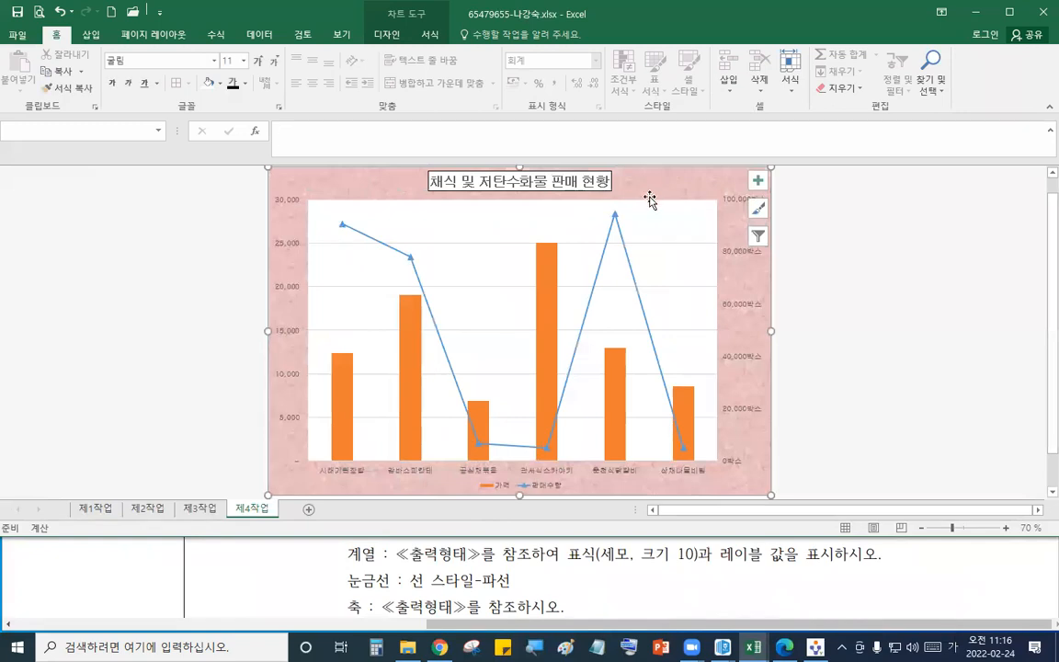
{"action": "left_click", "coordinate": [704, 595]}
{"action": "scroll", "coordinate": [680, 593], "scroll_direction": "down", "scroll_amount": 5}
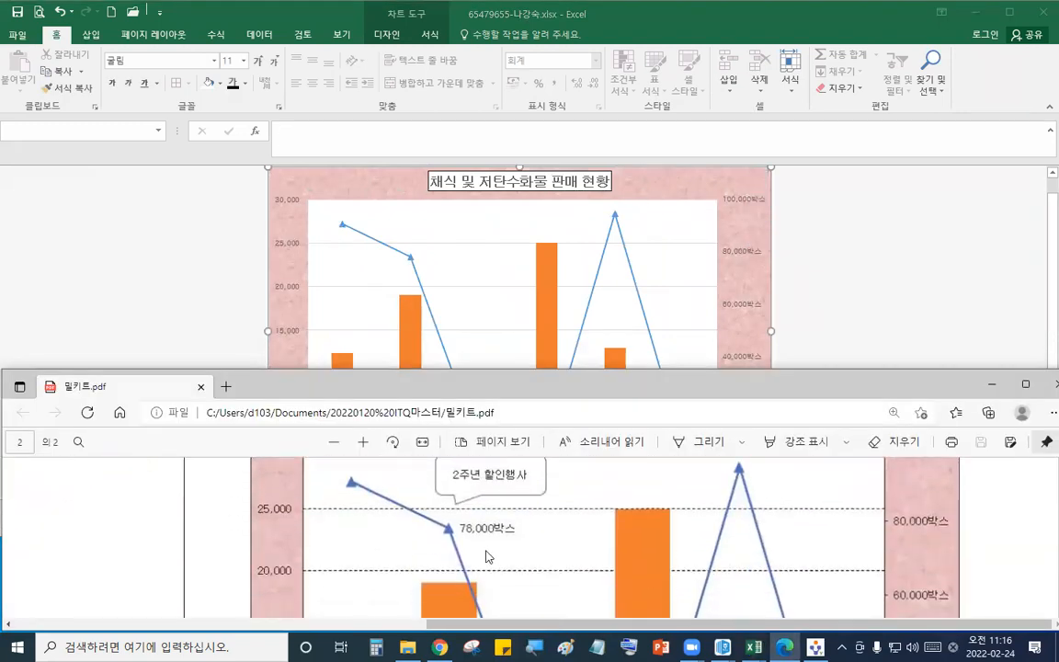
{"action": "left_click", "coordinate": [411, 261]}
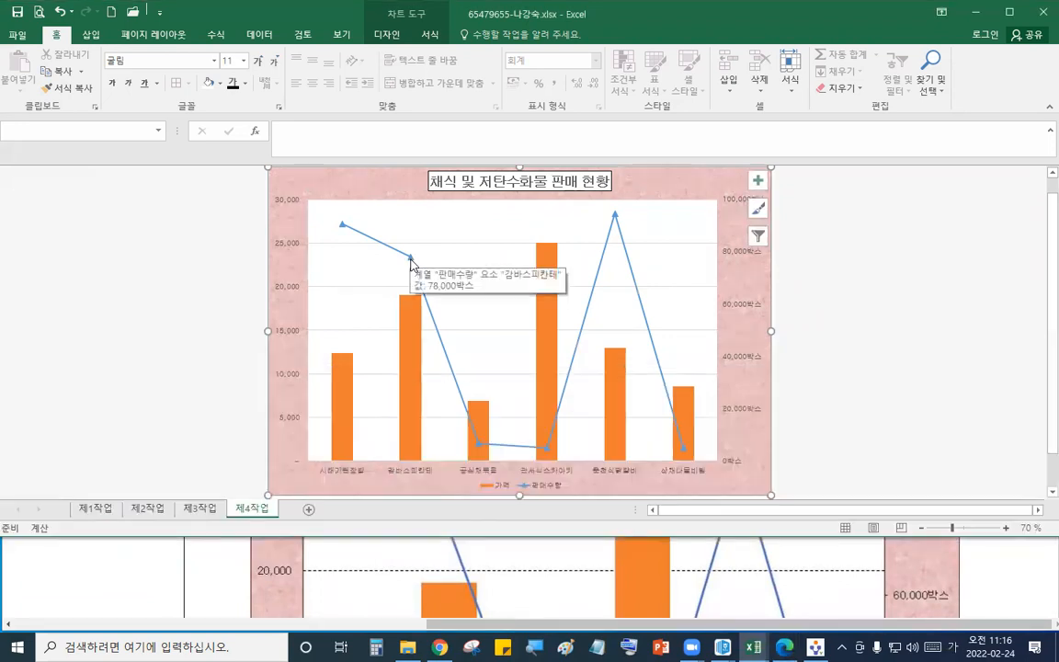
{"action": "left_click", "coordinate": [411, 261]}
{"action": "left_click", "coordinate": [411, 261]}
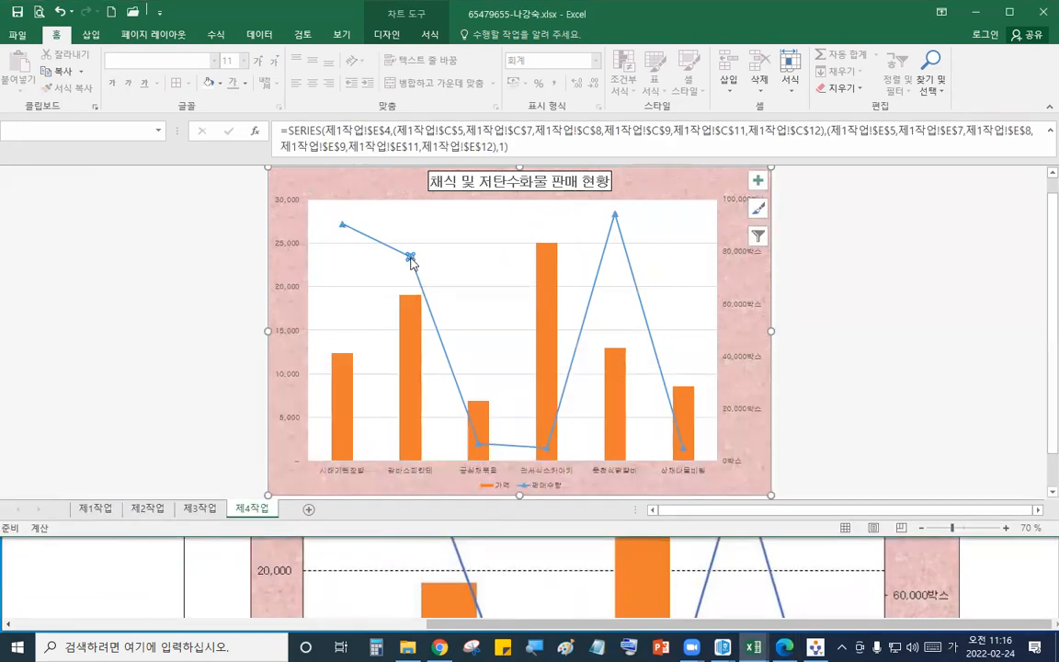
{"action": "left_click", "coordinate": [387, 34]}
{"action": "left_click", "coordinate": [23, 79]}
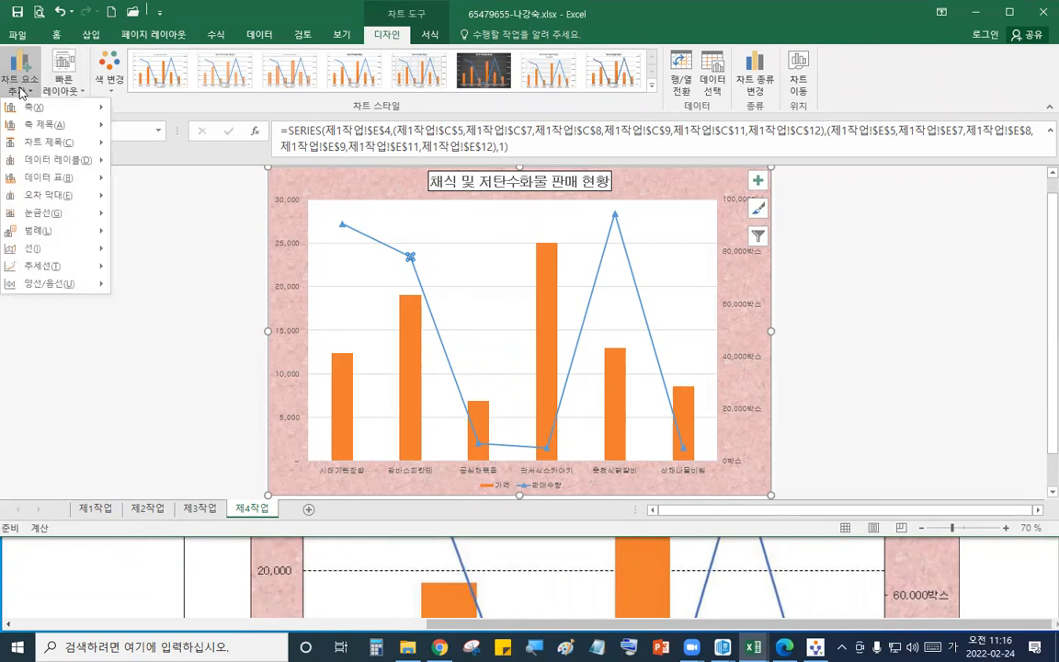
{"action": "mouse_move", "coordinate": [52, 162]}
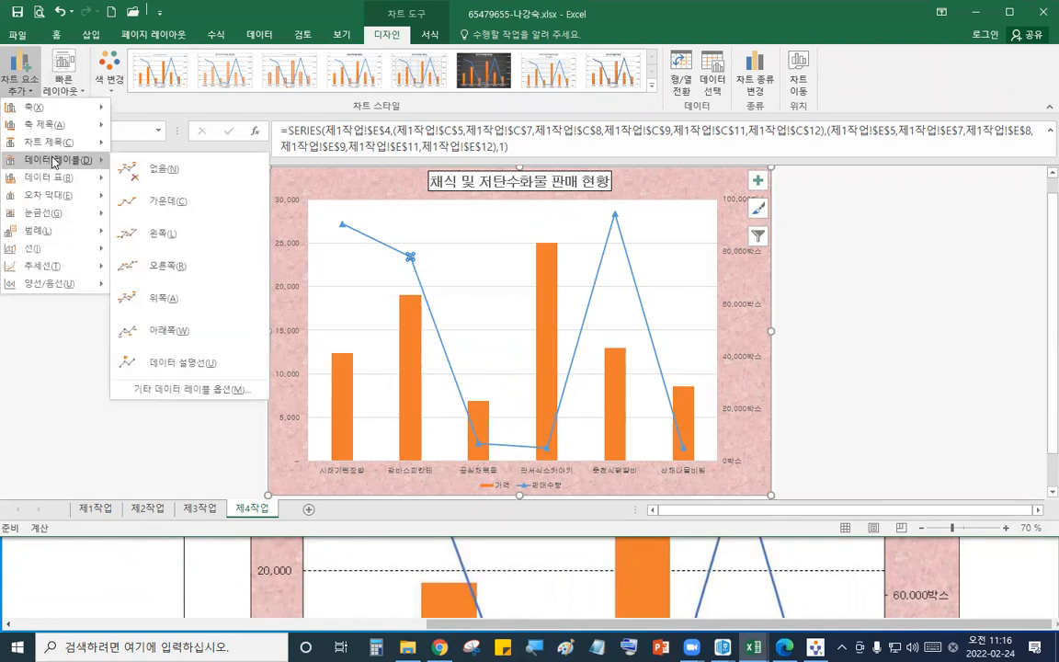
{"action": "left_click", "coordinate": [166, 266]}
{"action": "left_click", "coordinate": [874, 379]}
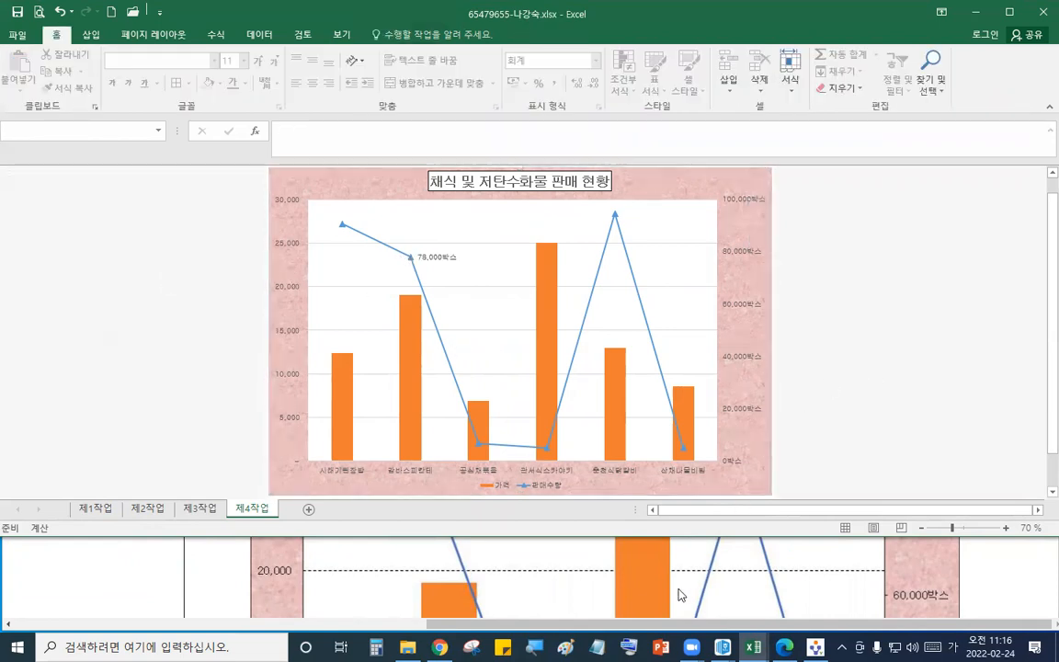
- Read the remaining legend and callout shape instructions in the question PDF
{"action": "left_click", "coordinate": [704, 571]}
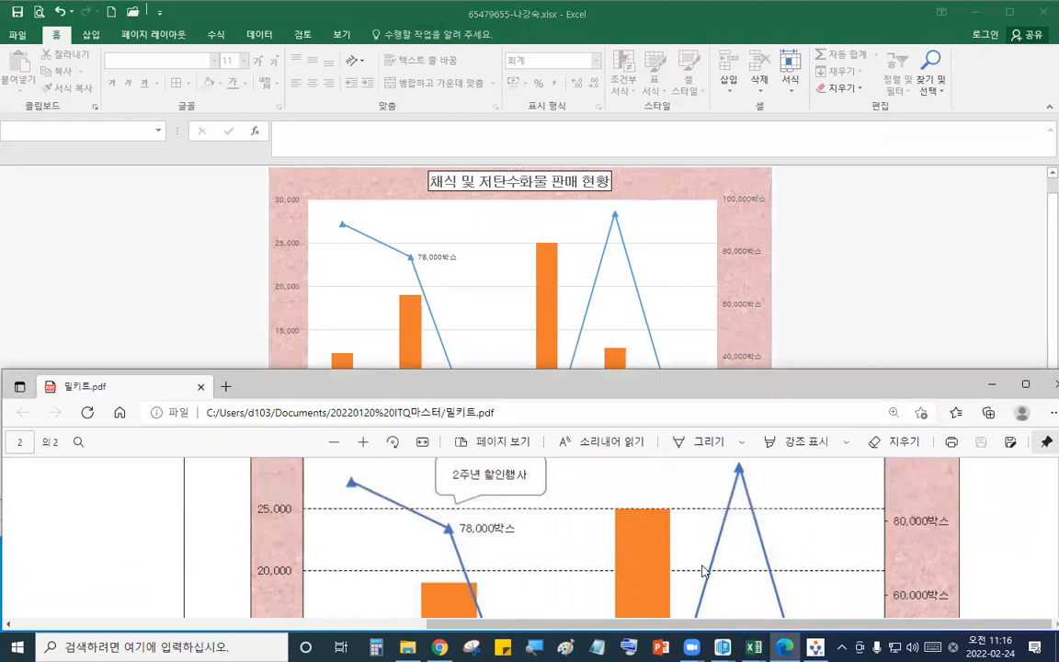
{"action": "scroll", "coordinate": [703, 571], "scroll_direction": "down", "scroll_amount": 5}
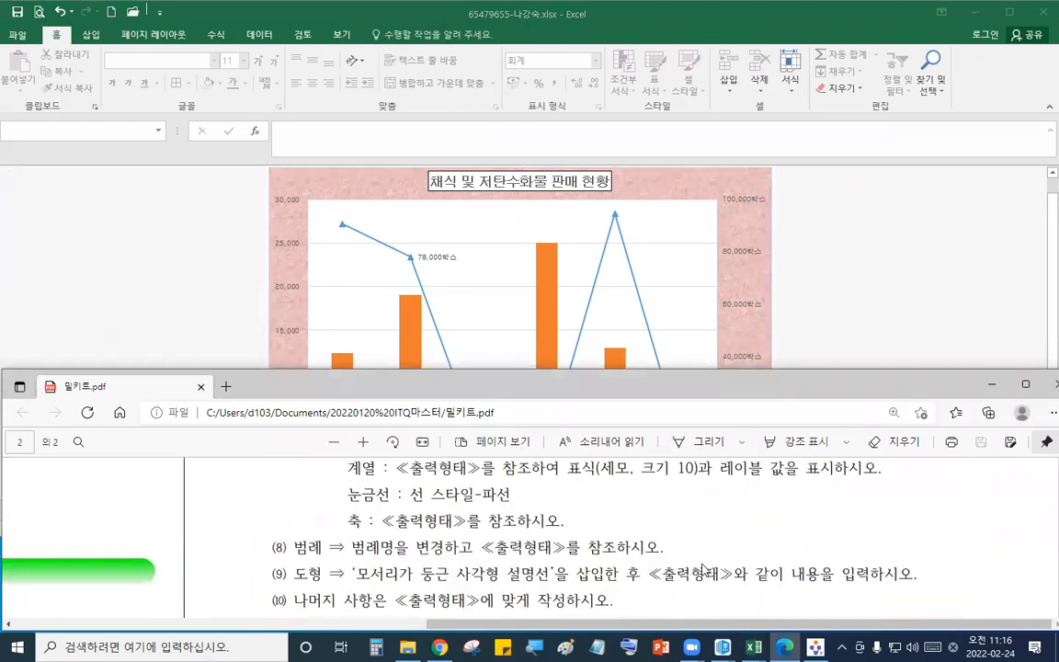
{"action": "left_click", "coordinate": [810, 306]}
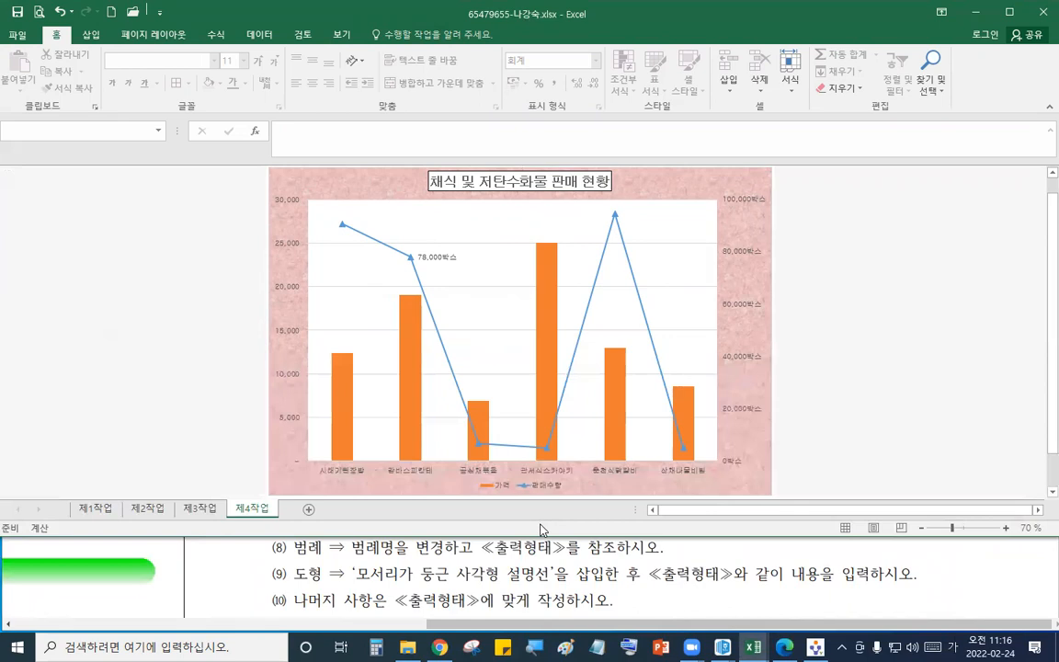
- Rename the 가격 chart series to 가격(단위:원) so the legend matches the reference chart
{"action": "left_click", "coordinate": [646, 581]}
{"action": "scroll", "coordinate": [645, 582], "scroll_direction": "down", "scroll_amount": 10}
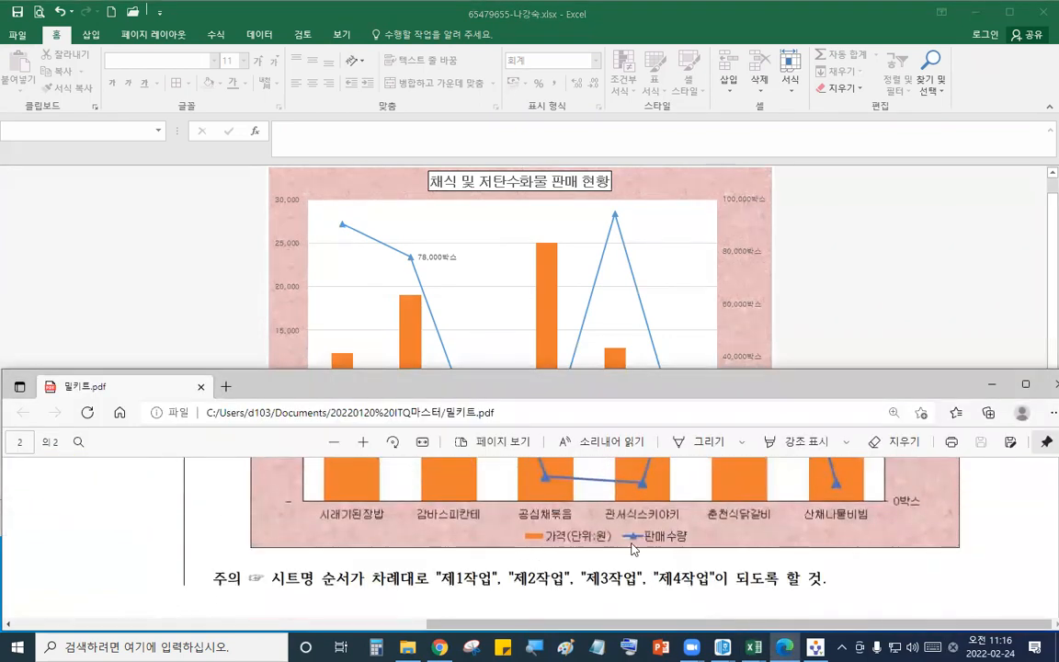
{"action": "left_click", "coordinate": [763, 320]}
{"action": "left_click", "coordinate": [504, 488]}
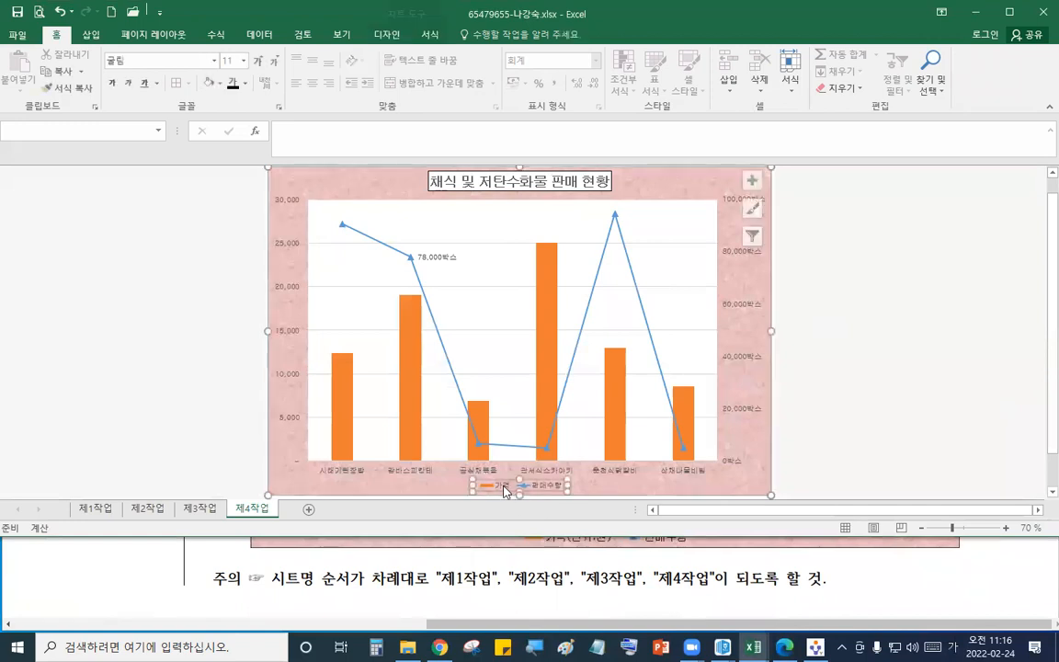
{"action": "left_click", "coordinate": [502, 488]}
{"action": "right_click", "coordinate": [504, 488]}
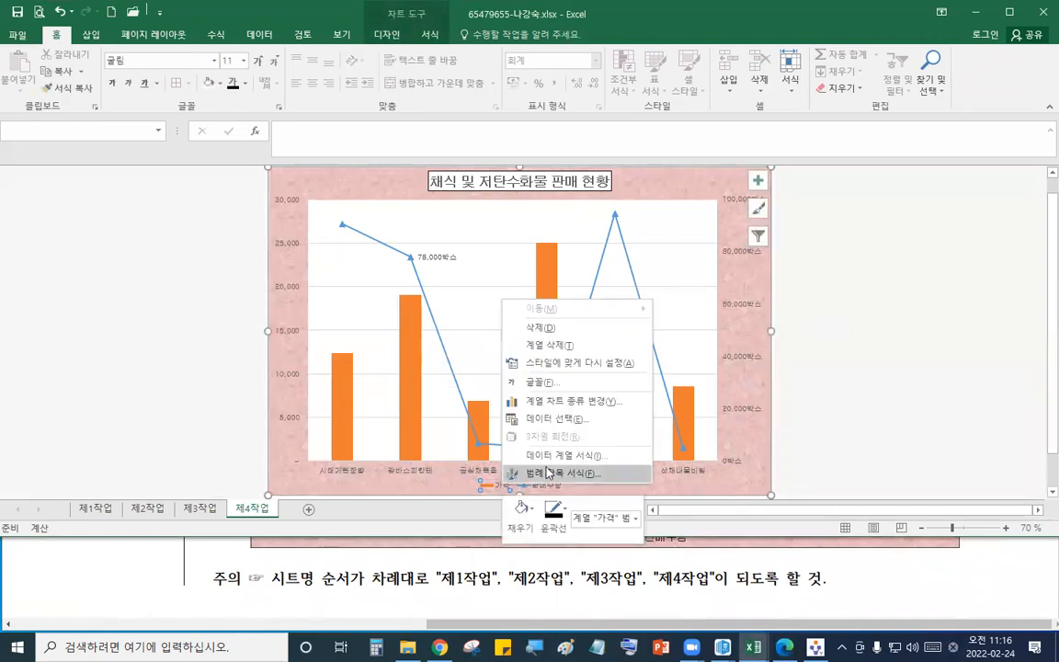
{"action": "left_click", "coordinate": [581, 420]}
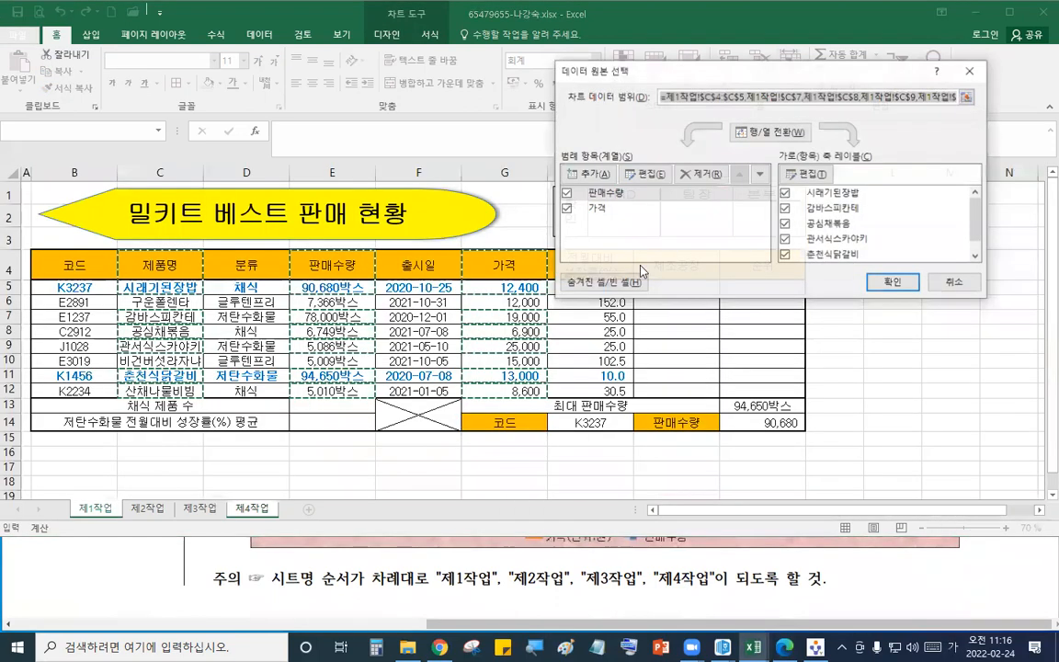
{"action": "left_click", "coordinate": [606, 210]}
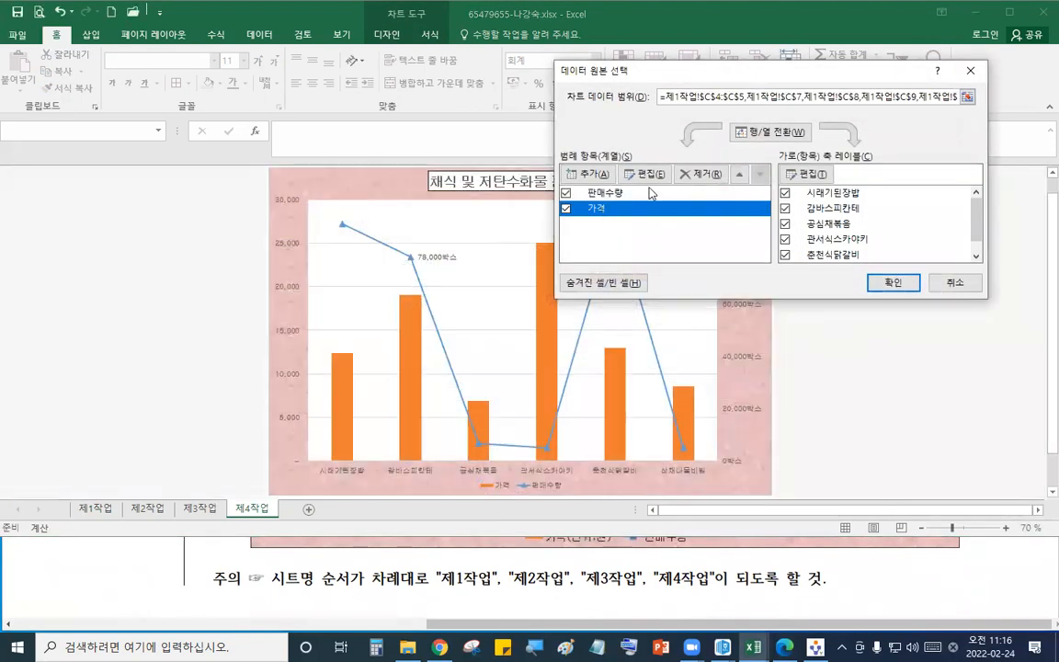
{"action": "left_click", "coordinate": [644, 174]}
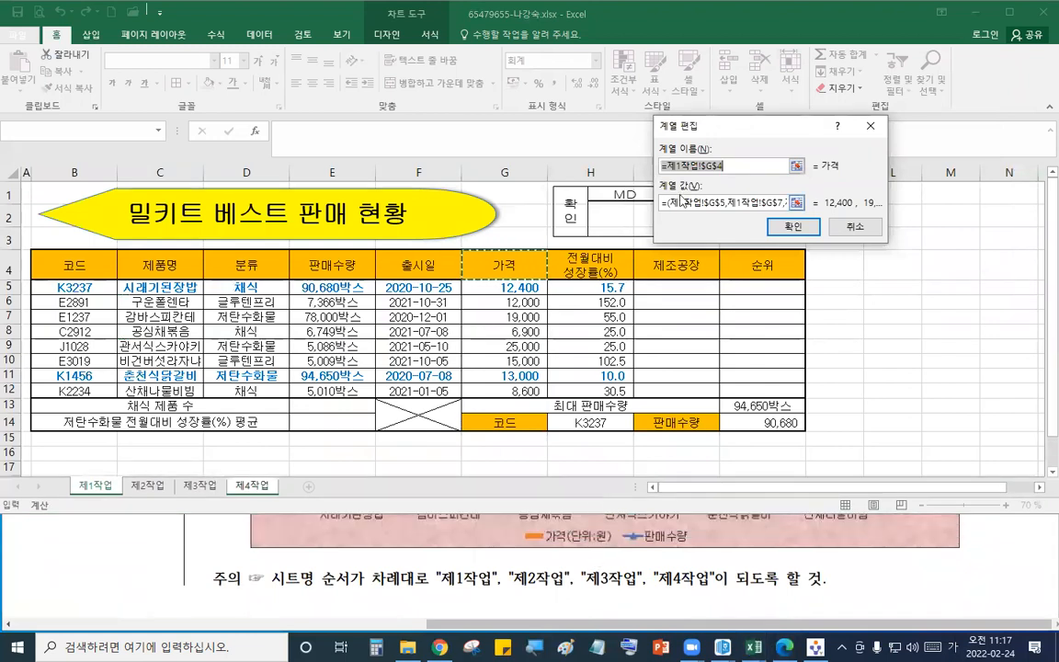
{"action": "type", "text": "가"}
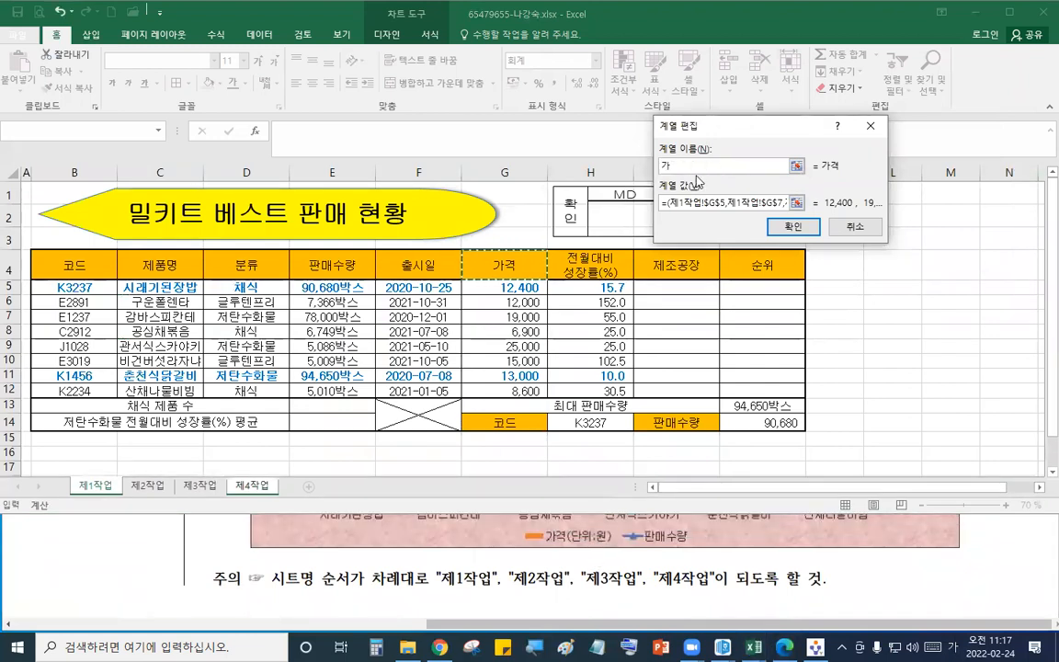
{"action": "type", "text": "격(단우"}
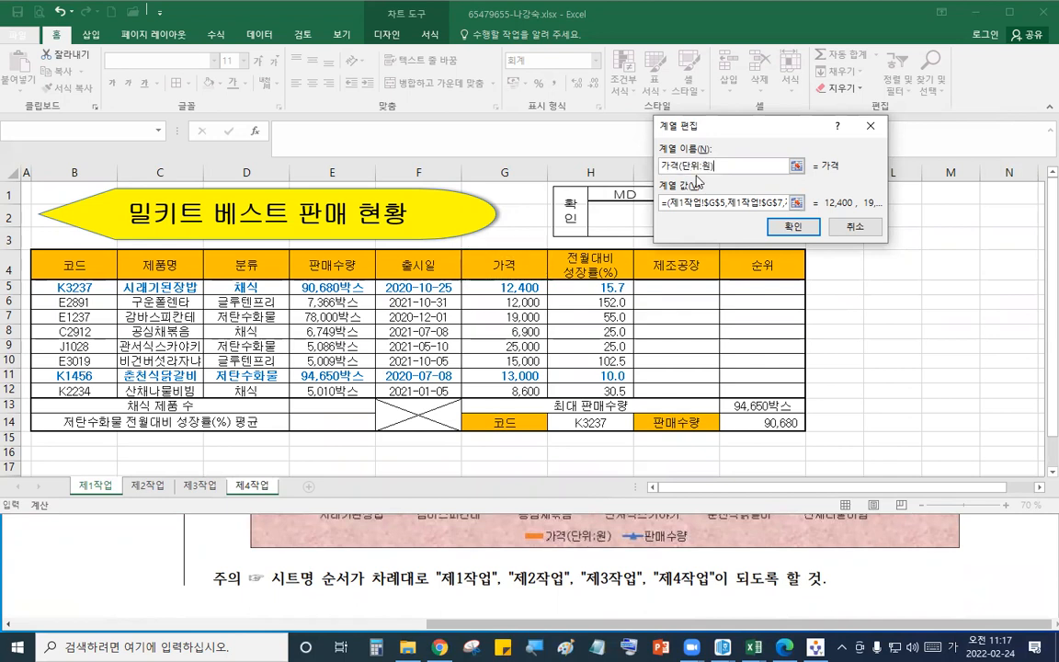
{"action": "type", "text": ":원)"}
{"action": "left_click", "coordinate": [793, 226]}
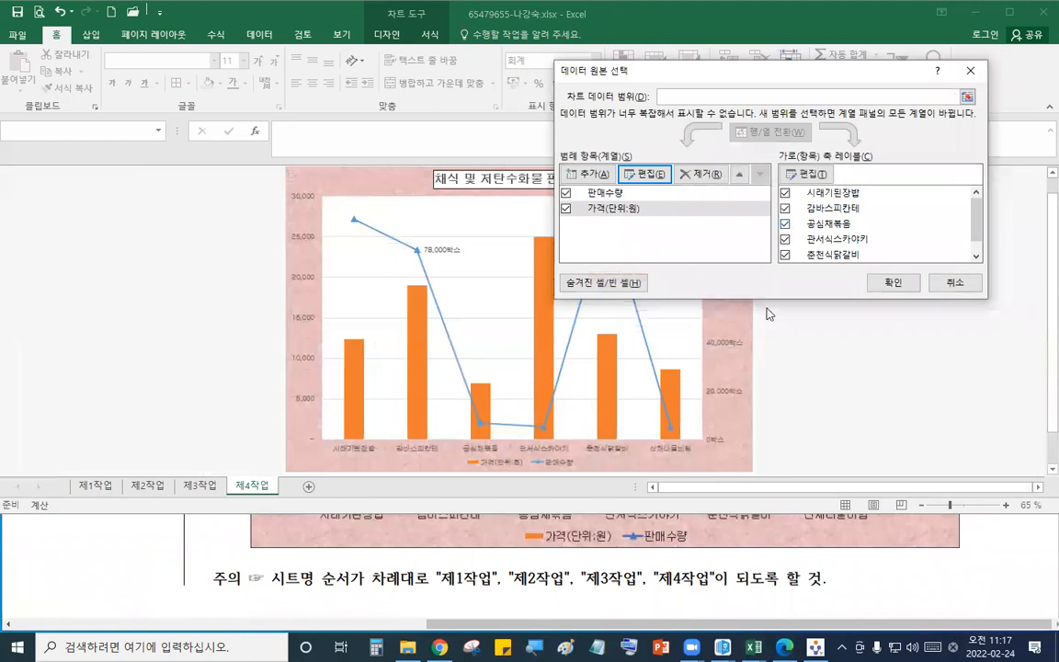
{"action": "left_click", "coordinate": [892, 283]}
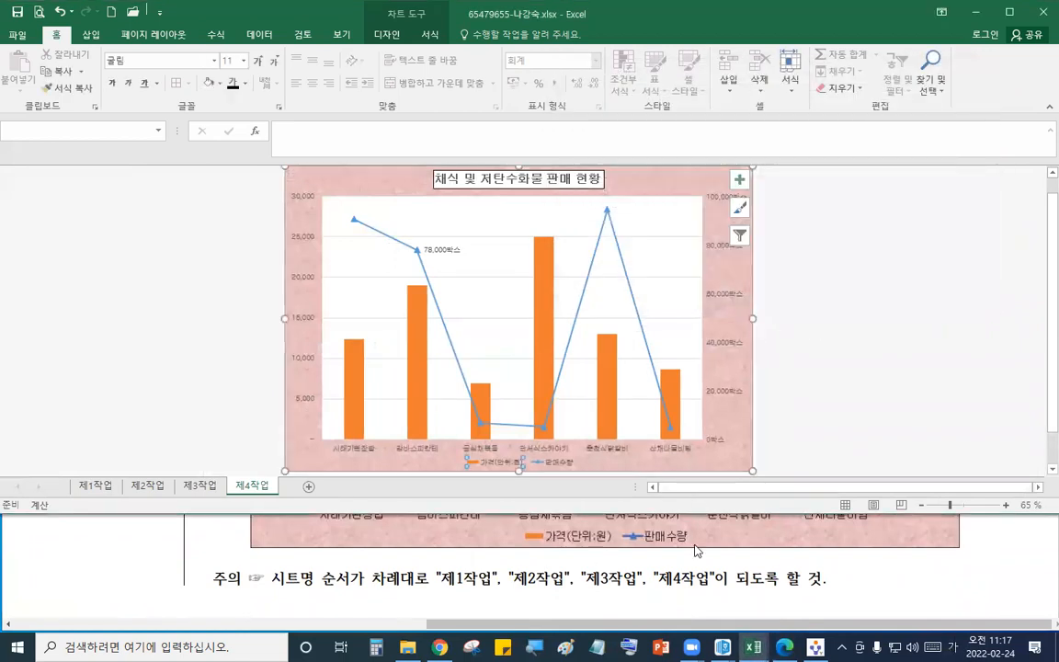
- Insert a rounded rectangle callout reading 2주년 할인행사 above the 78,000박스 point, pointing its tail at that point
{"action": "left_click", "coordinate": [653, 539]}
{"action": "scroll", "coordinate": [697, 550], "scroll_direction": "up", "scroll_amount": 4}
{"action": "scroll", "coordinate": [696, 551], "scroll_direction": "up", "scroll_amount": 1}
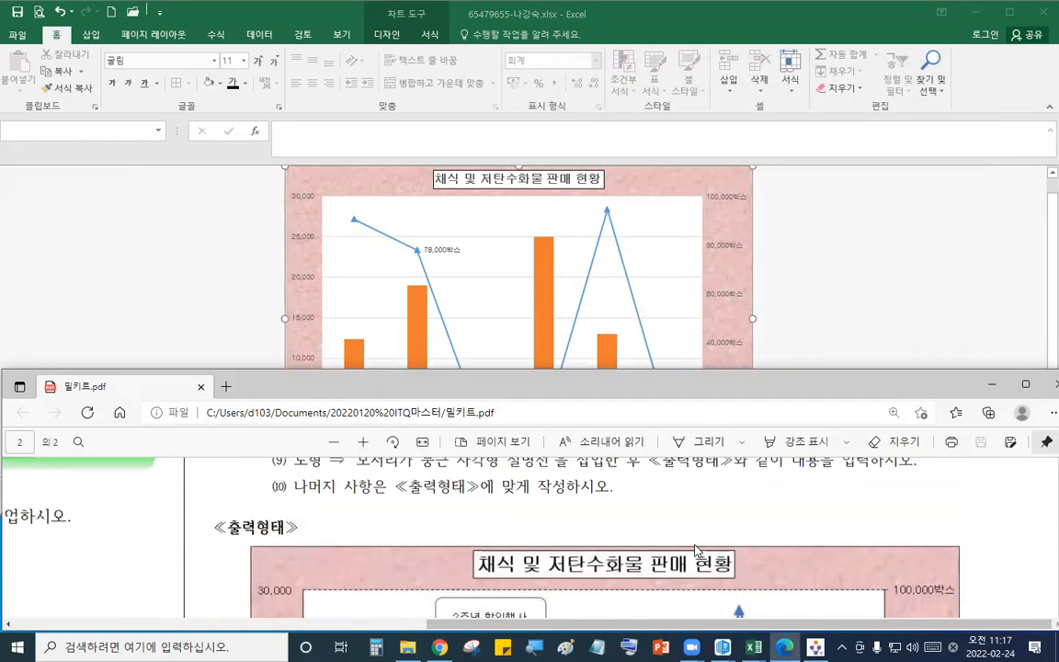
{"action": "scroll", "coordinate": [696, 550], "scroll_direction": "down", "scroll_amount": 1}
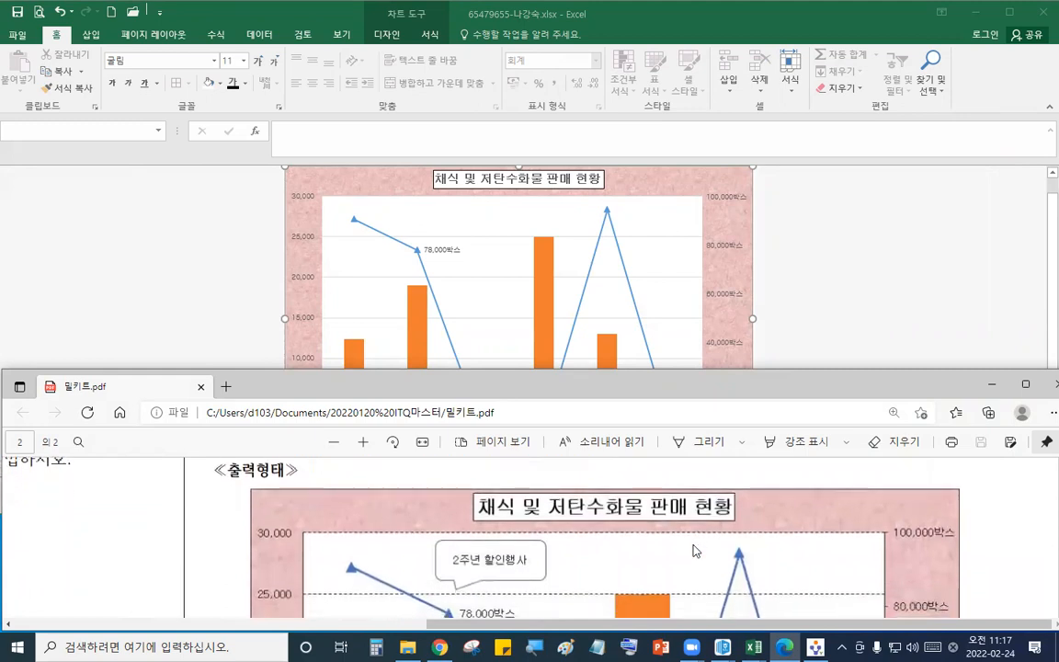
{"action": "left_click", "coordinate": [691, 184]}
{"action": "left_click", "coordinate": [92, 36]}
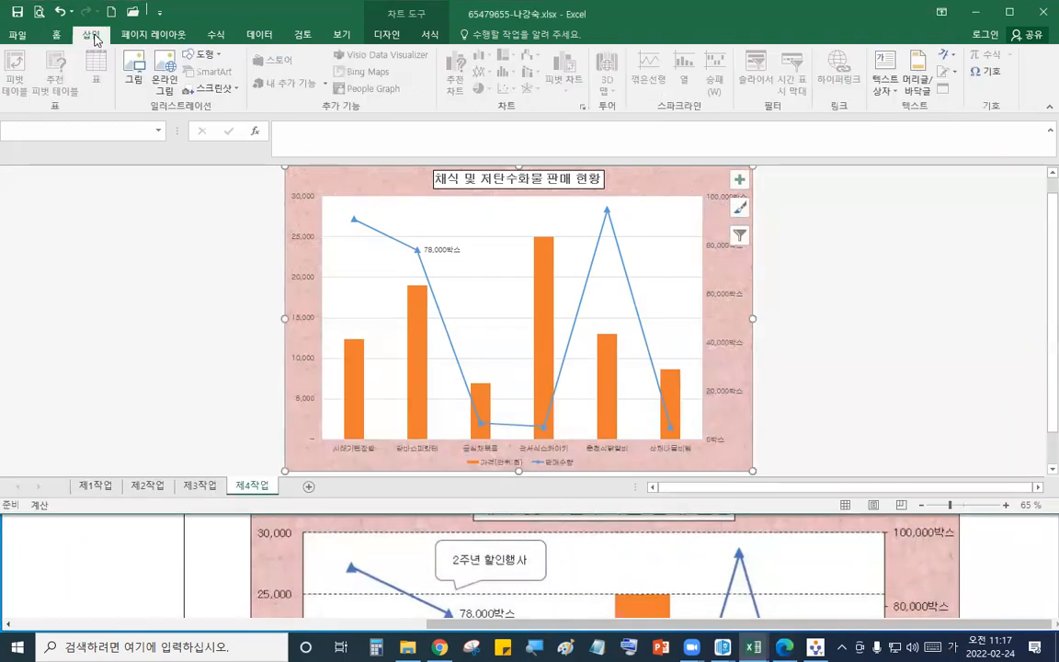
{"action": "left_click", "coordinate": [199, 54]}
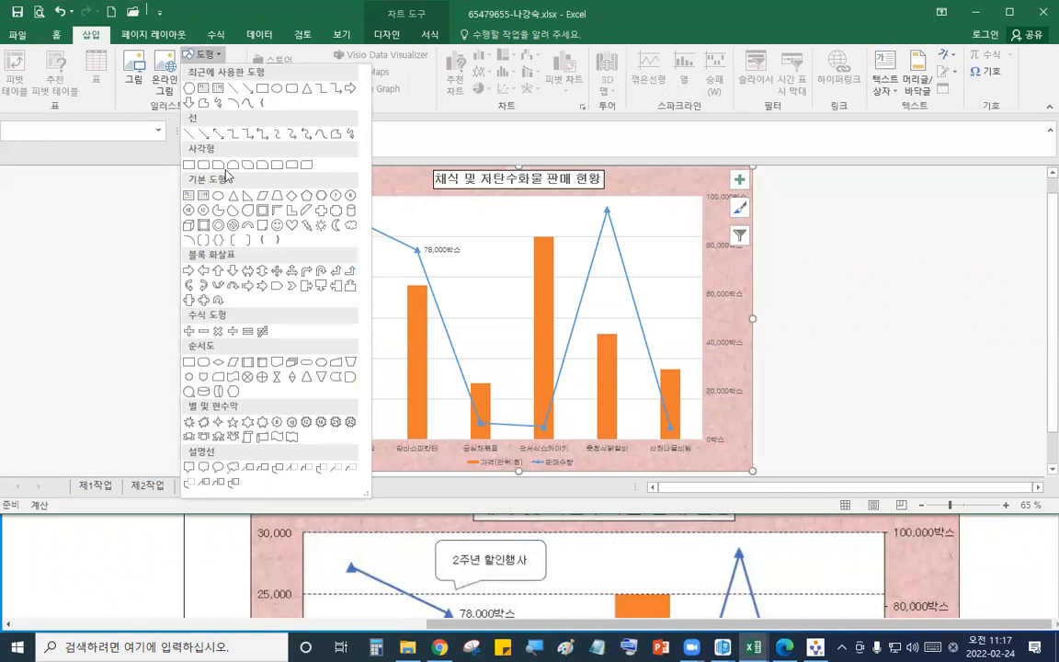
{"action": "left_click", "coordinate": [189, 467]}
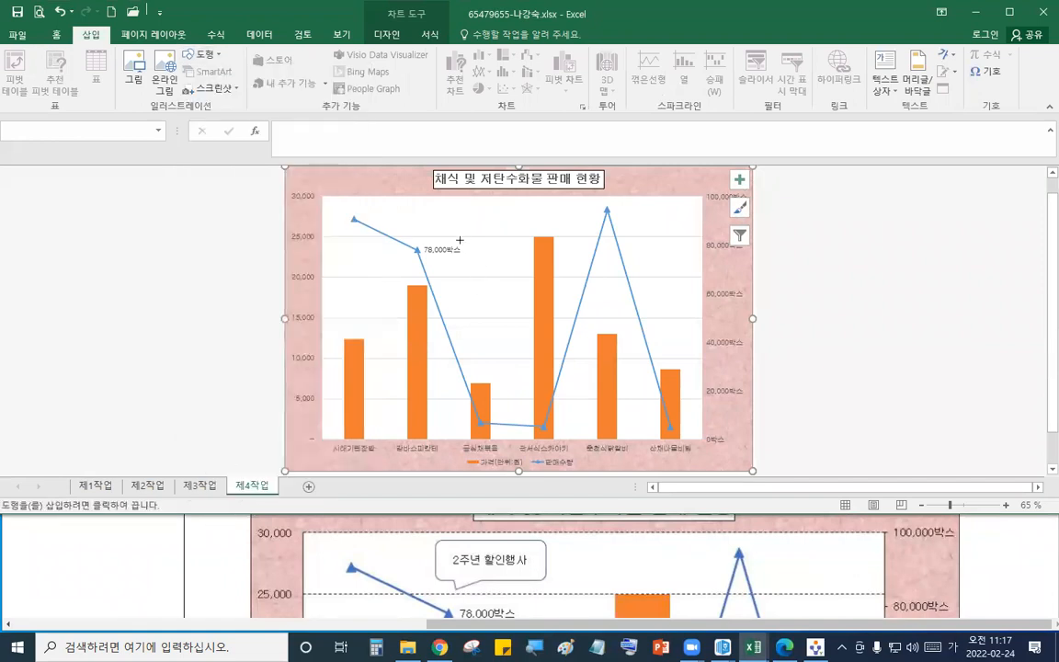
{"action": "left_click_drag", "start_coordinate": [416, 200], "coordinate": [513, 232]}
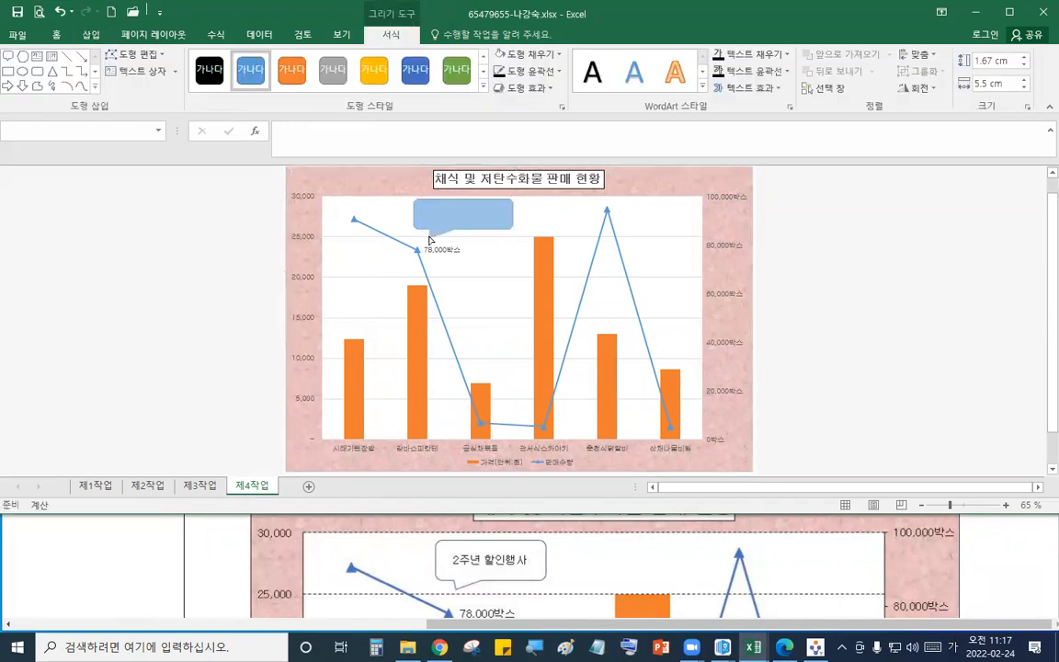
{"action": "left_click_drag", "start_coordinate": [428, 237], "coordinate": [470, 217]}
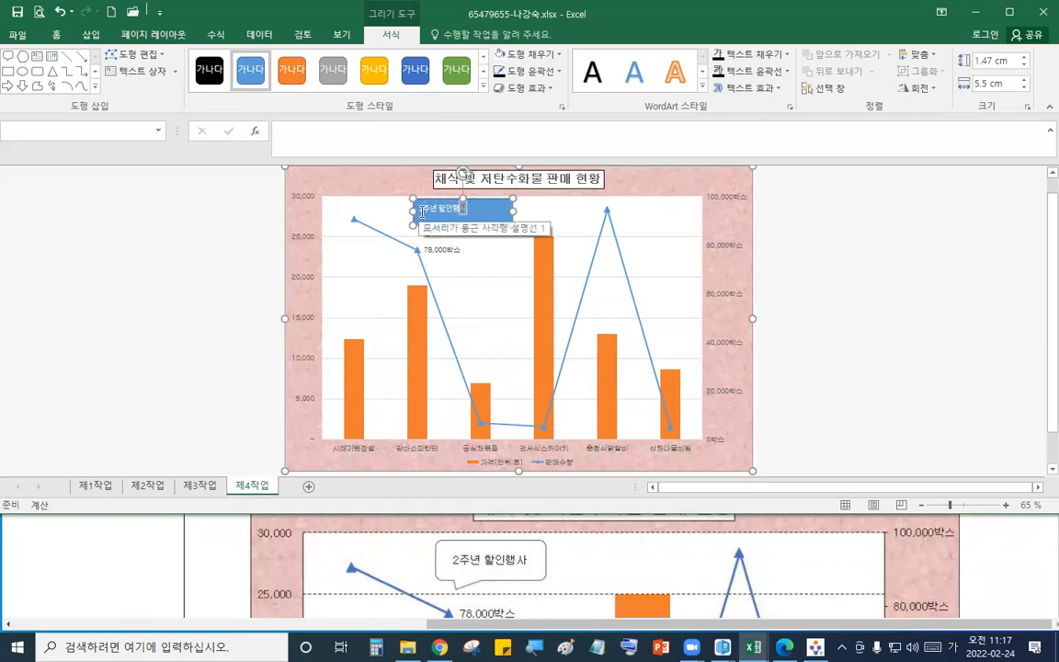
- Set the callout text's font to 굴림 and its font colour to black
{"action": "left_click_drag", "start_coordinate": [422, 210], "coordinate": [496, 209]}
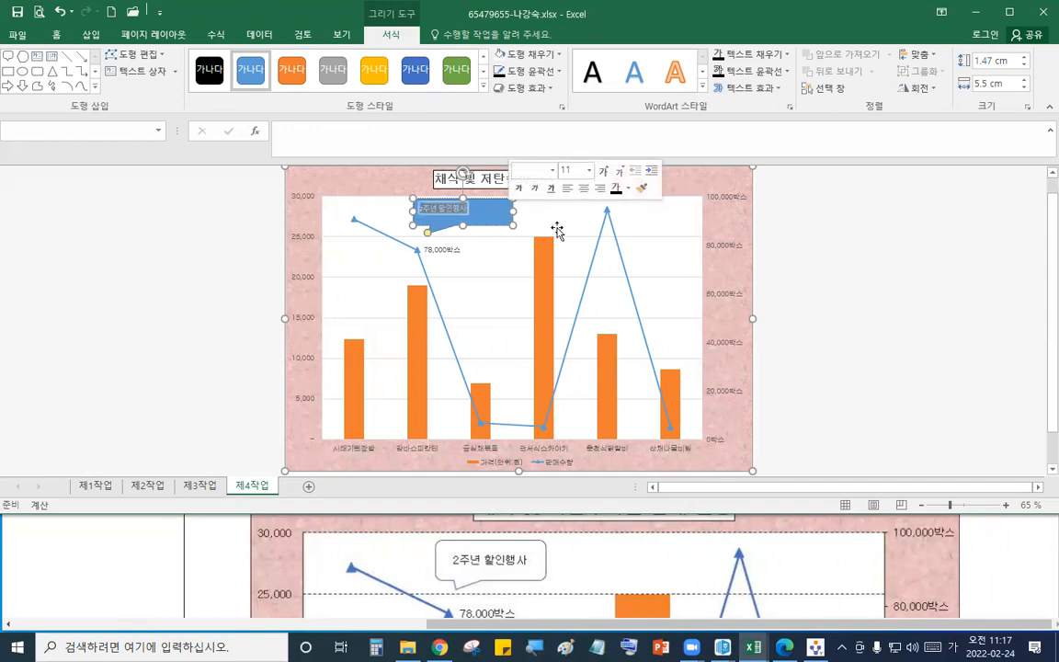
{"action": "left_click", "coordinate": [56, 34]}
{"action": "left_click", "coordinate": [179, 61]}
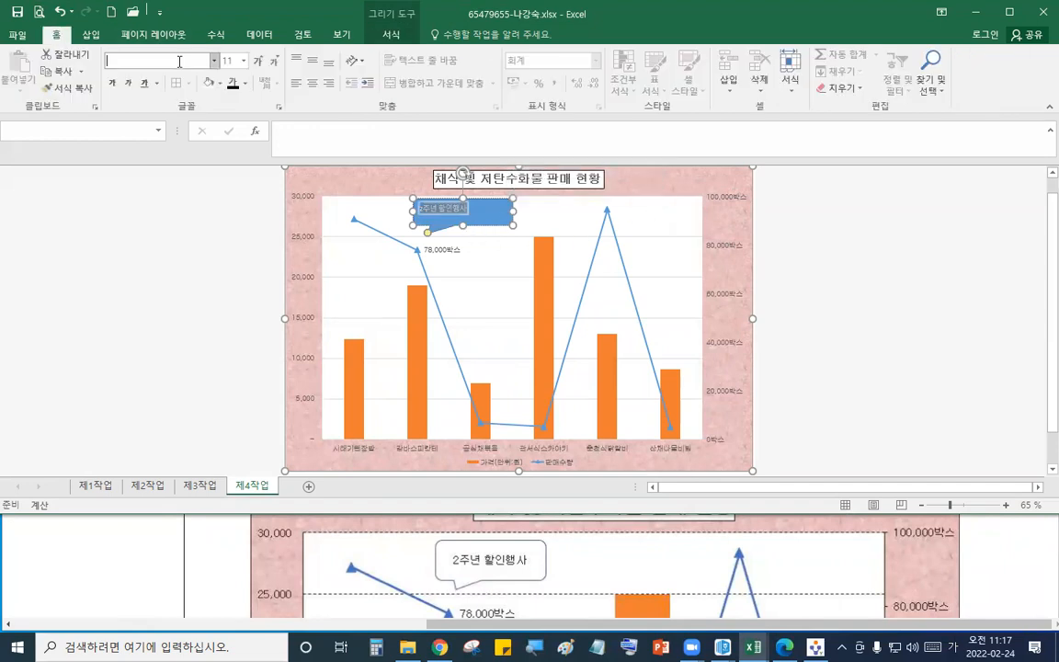
{"action": "type", "text": "굴림"}
{"action": "key", "text": "Return"}
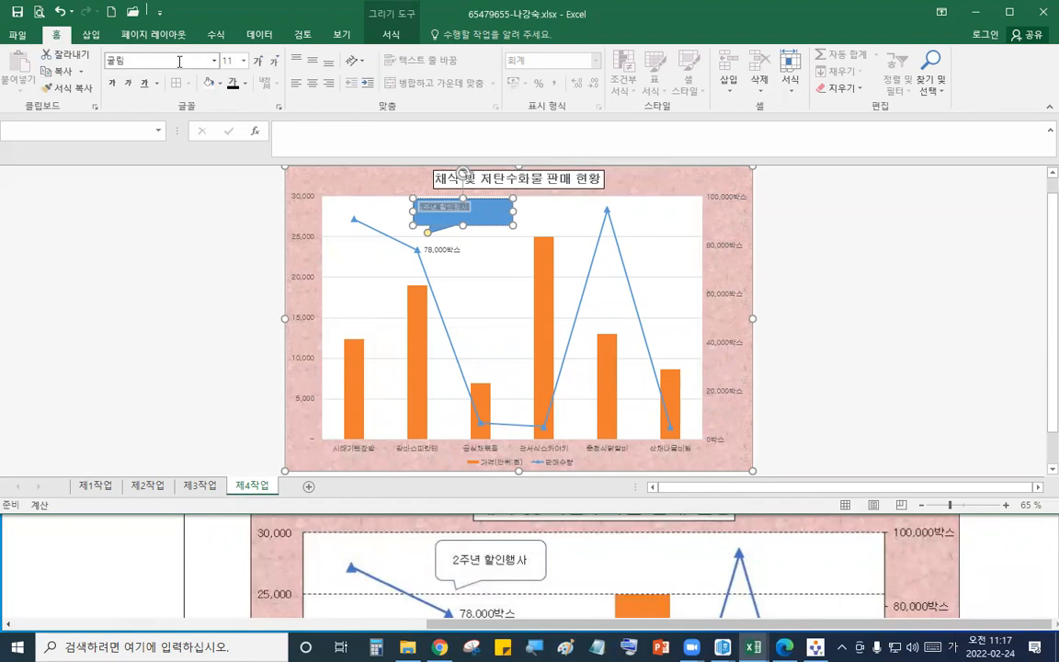
{"action": "left_click", "coordinate": [245, 82]}
{"action": "left_click", "coordinate": [235, 103]}
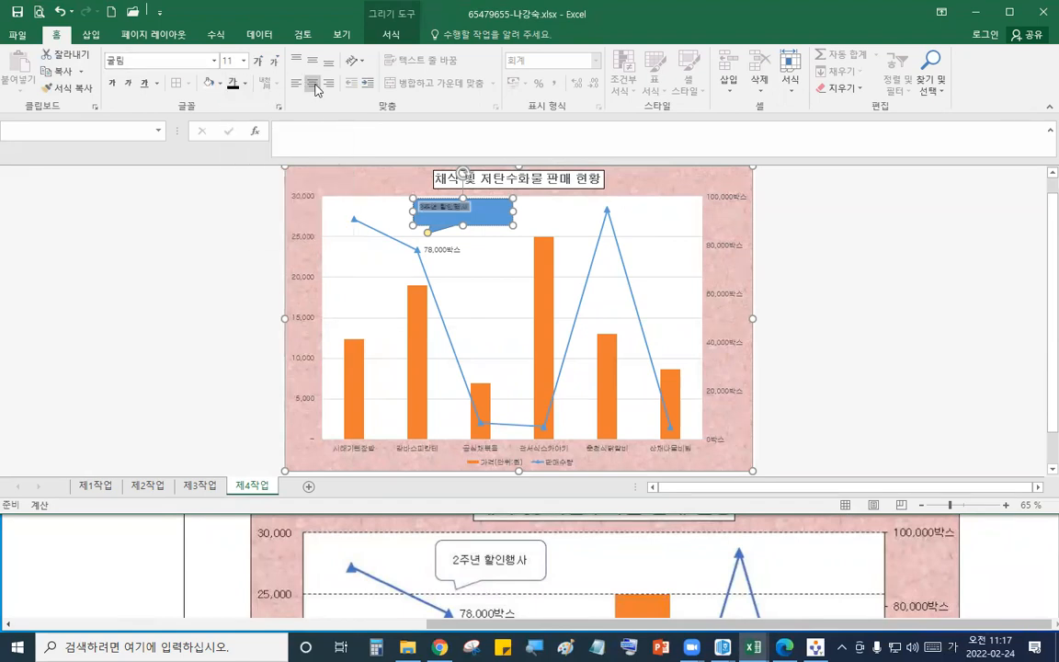
- Fill the callout shape with white
{"action": "left_click", "coordinate": [220, 83]}
{"action": "left_click", "coordinate": [209, 135]}
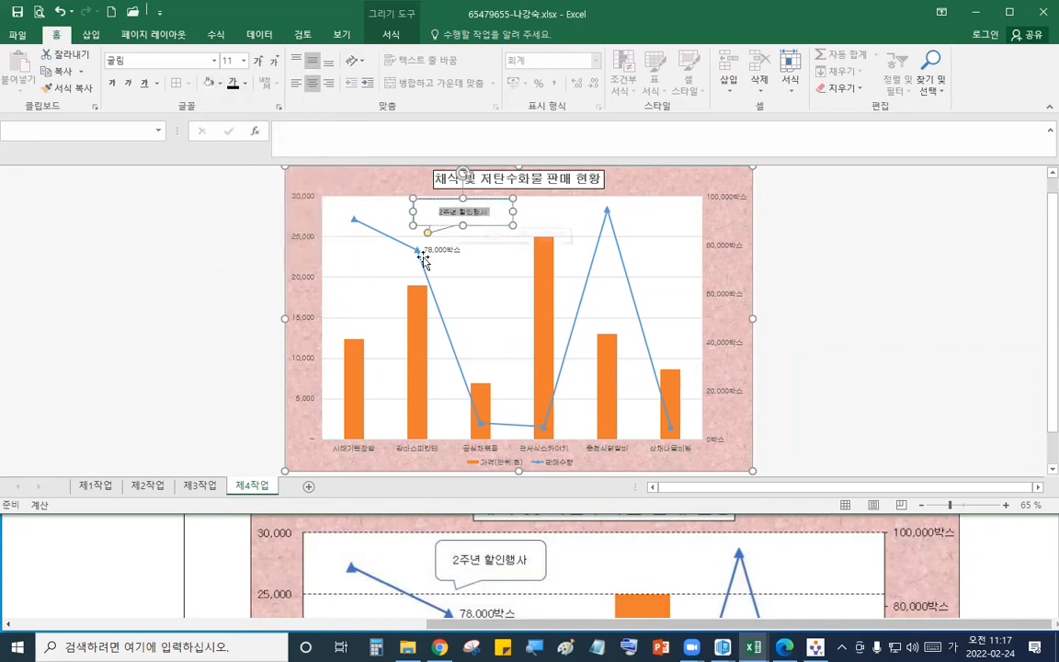
{"action": "left_click", "coordinate": [664, 182]}
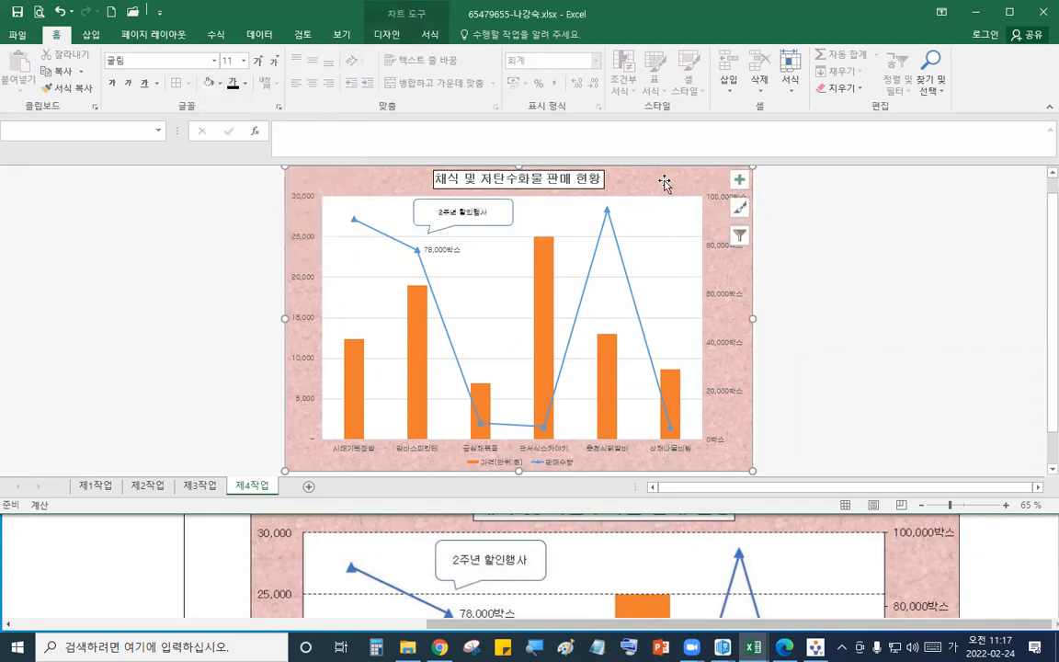
- Give the primary and secondary value axes an automatic black outline
{"action": "left_click", "coordinate": [640, 581]}
{"action": "scroll", "coordinate": [630, 570], "scroll_direction": "up", "scroll_amount": 3}
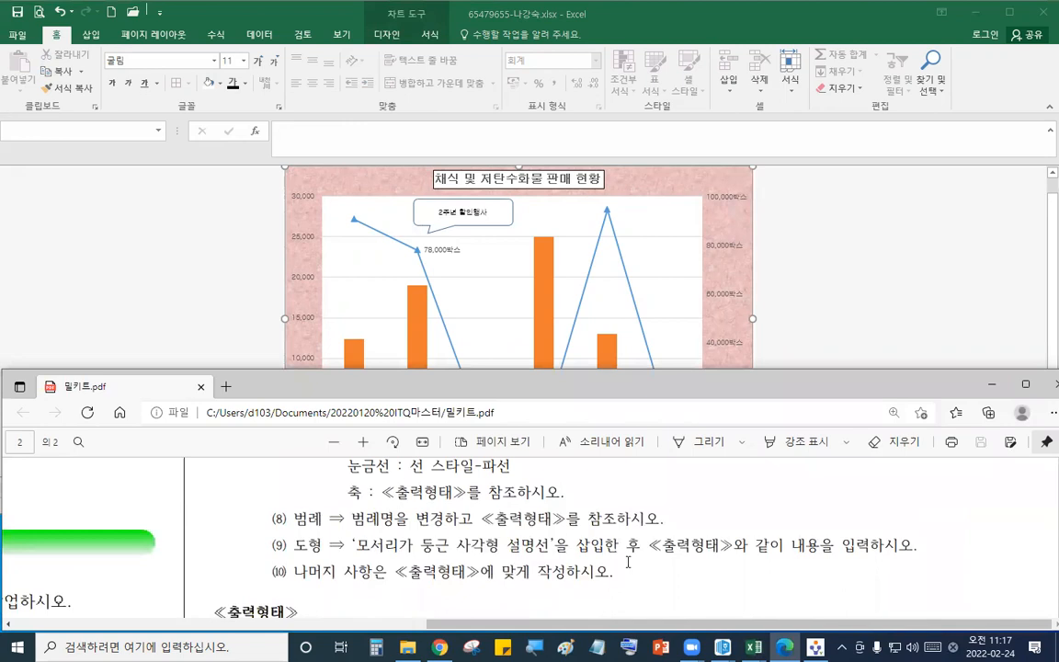
{"action": "scroll", "coordinate": [630, 562], "scroll_direction": "down", "scroll_amount": 10}
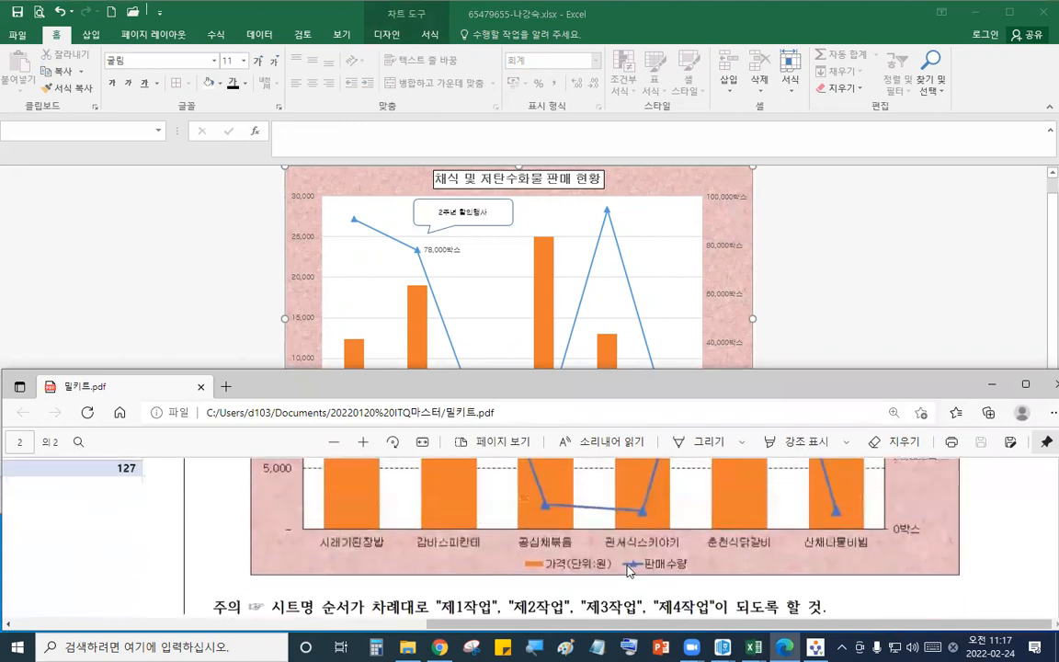
{"action": "scroll", "coordinate": [629, 571], "scroll_direction": "up", "scroll_amount": 2}
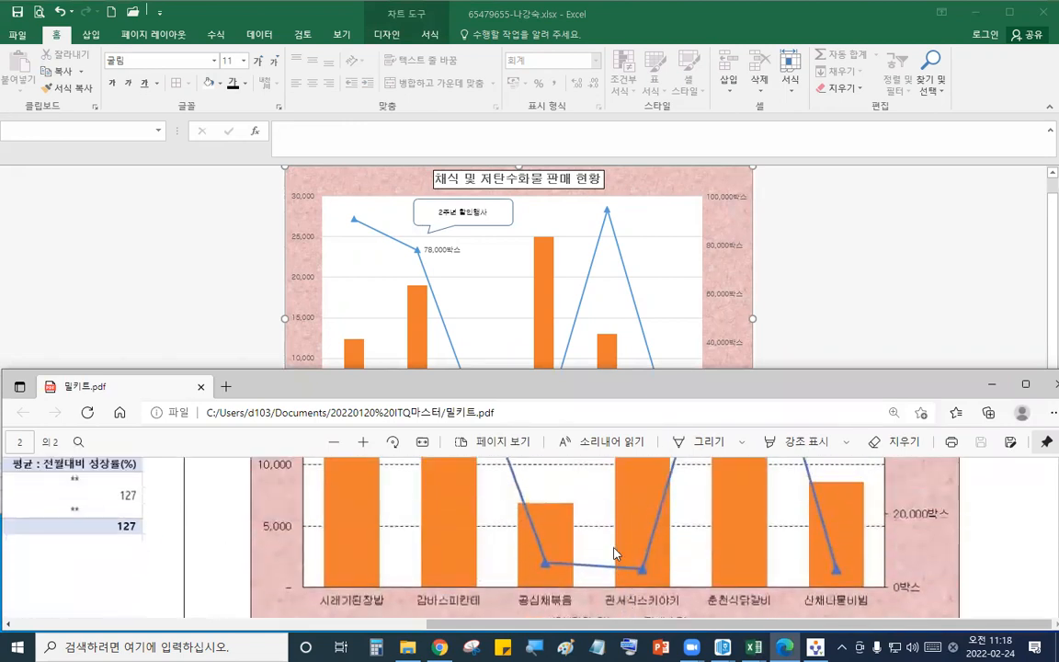
{"action": "left_click", "coordinate": [681, 322]}
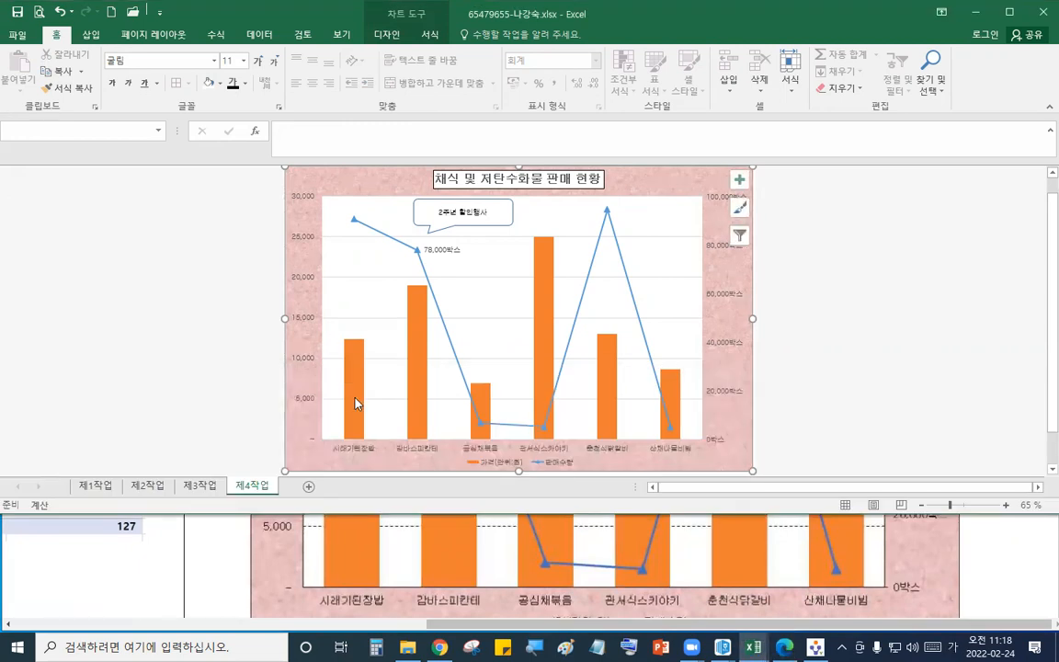
{"action": "left_click", "coordinate": [309, 364]}
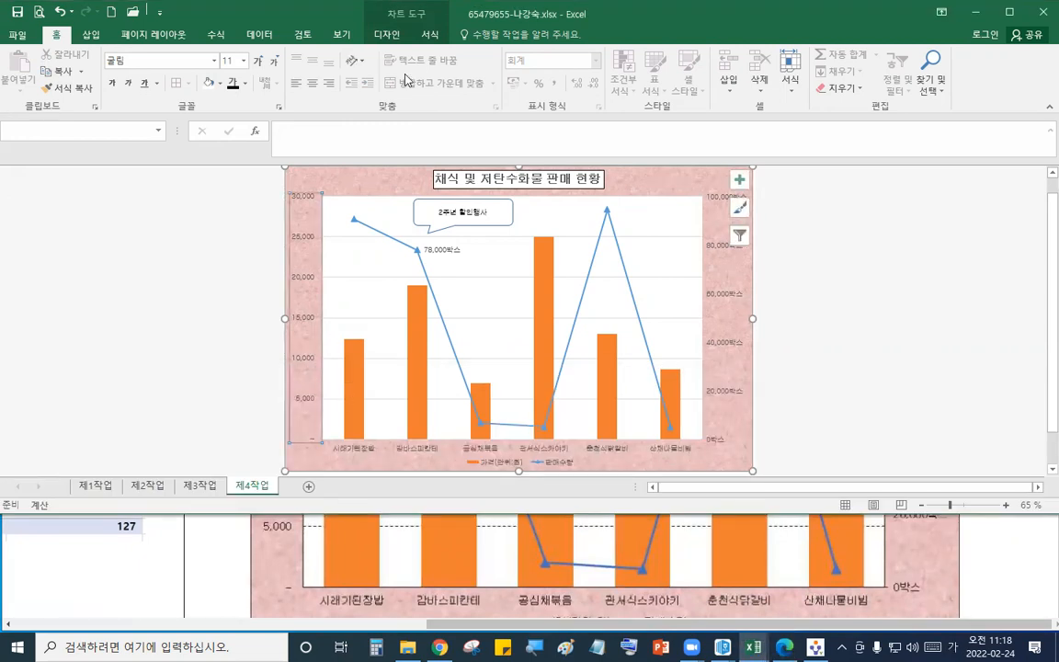
{"action": "left_click", "coordinate": [428, 34]}
{"action": "left_click", "coordinate": [582, 73]}
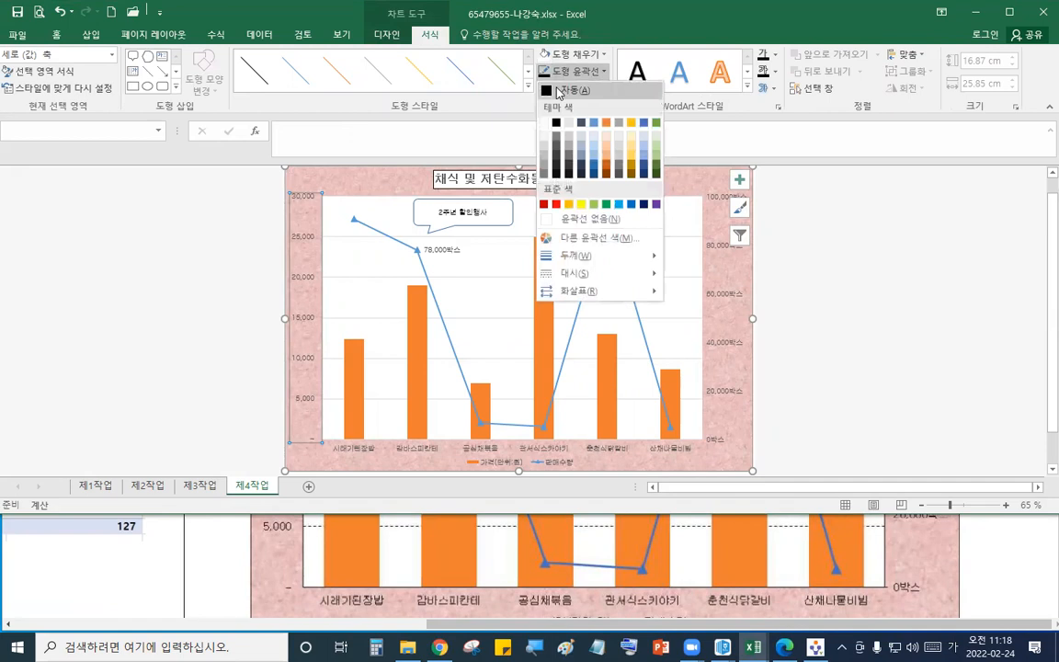
{"action": "left_click", "coordinate": [581, 73]}
{"action": "left_click", "coordinate": [731, 300]}
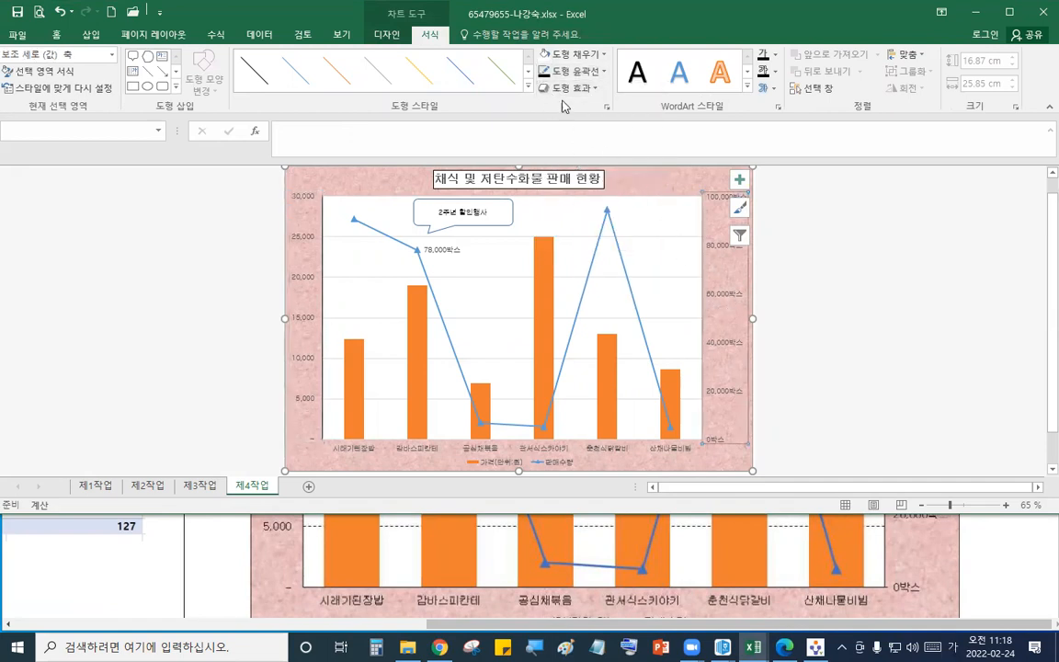
{"action": "left_click", "coordinate": [571, 73]}
{"action": "left_click", "coordinate": [550, 91]}
- Give the horizontal category axis an automatic black outline
{"action": "left_click", "coordinate": [541, 448]}
{"action": "left_click", "coordinate": [582, 73]}
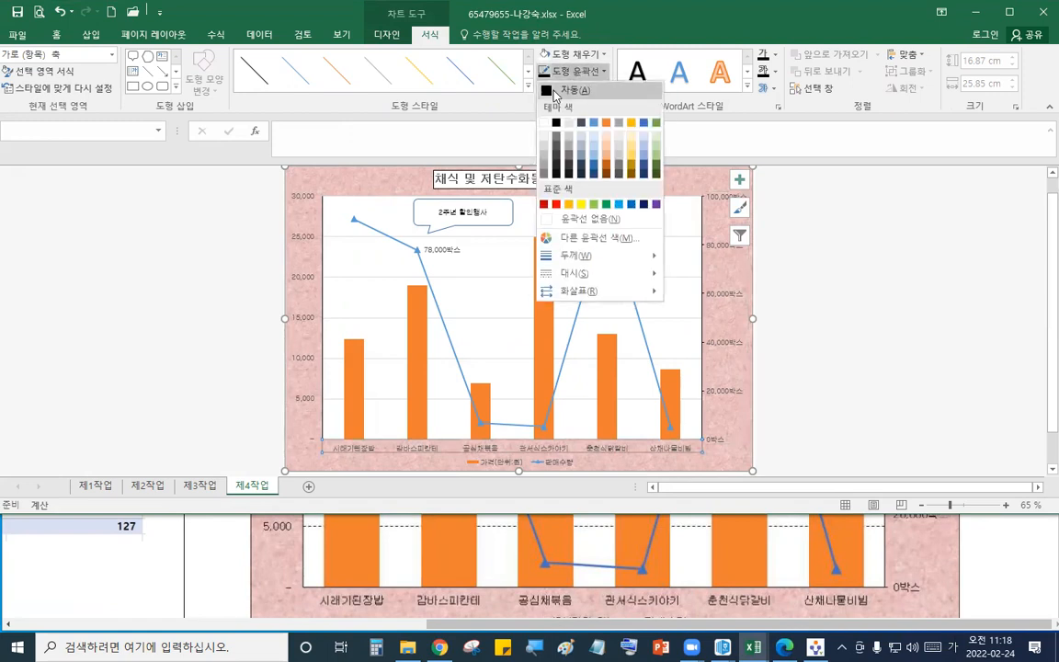
{"action": "left_click", "coordinate": [552, 93]}
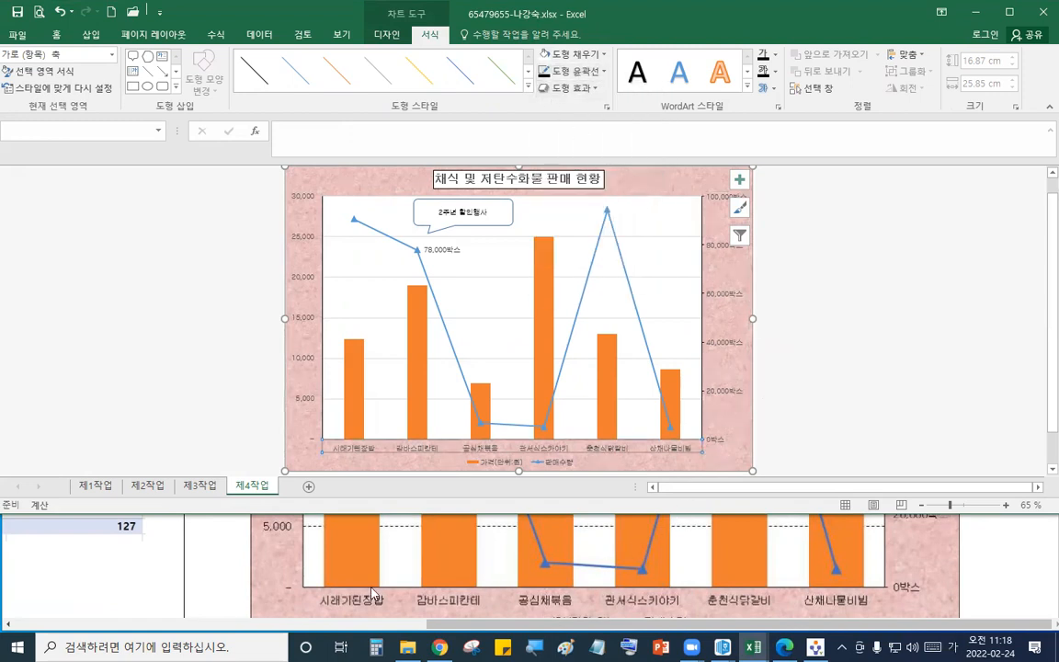
- Apply a dashed line style to the chart's major value-axis gridlines
{"action": "left_click", "coordinate": [270, 572]}
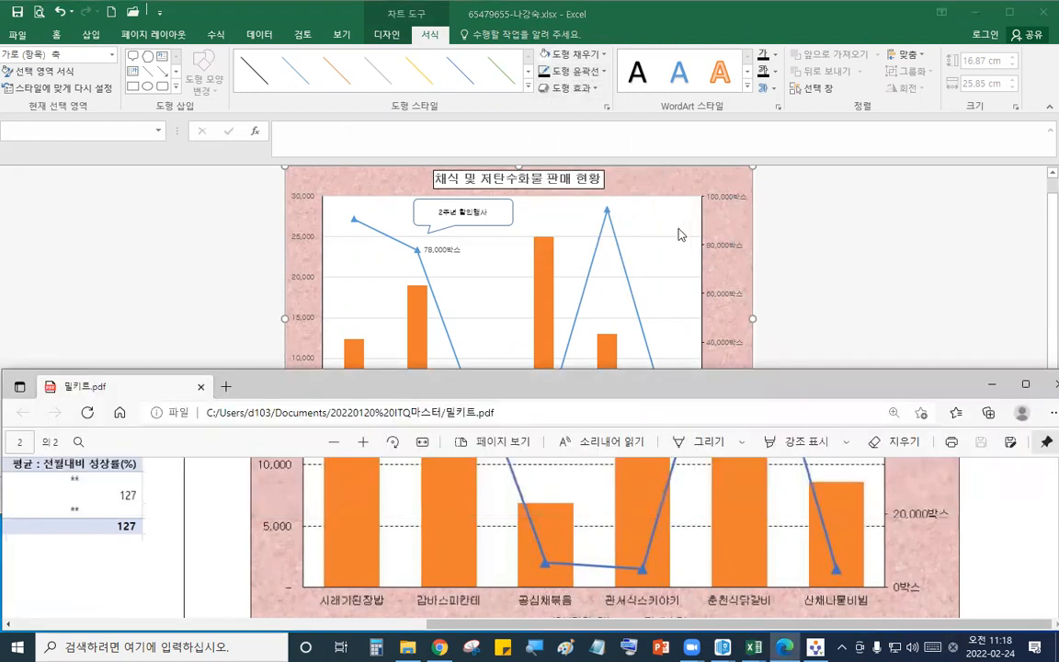
{"action": "left_click", "coordinate": [680, 235]}
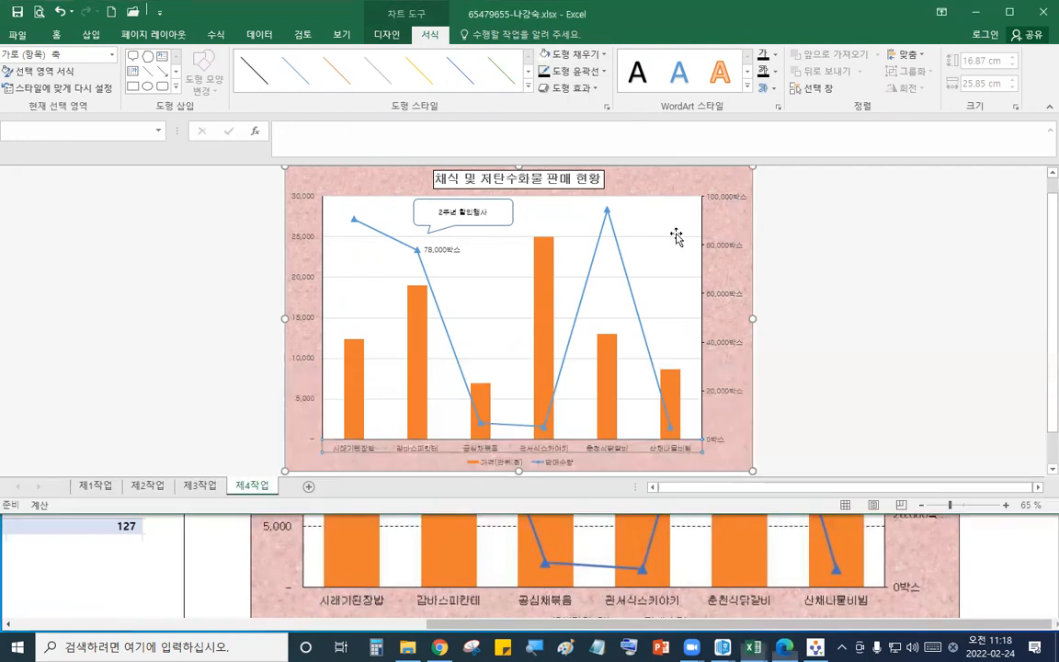
{"action": "left_click", "coordinate": [582, 74]}
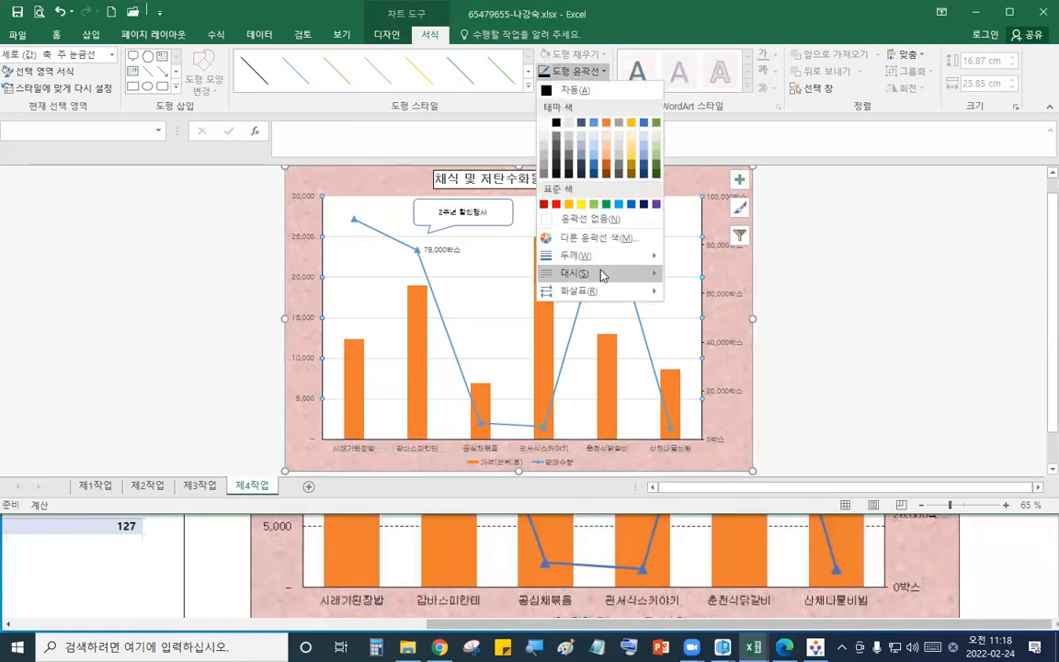
{"action": "mouse_move", "coordinate": [604, 274]}
{"action": "left_click", "coordinate": [721, 316]}
{"action": "left_click", "coordinate": [813, 307]}
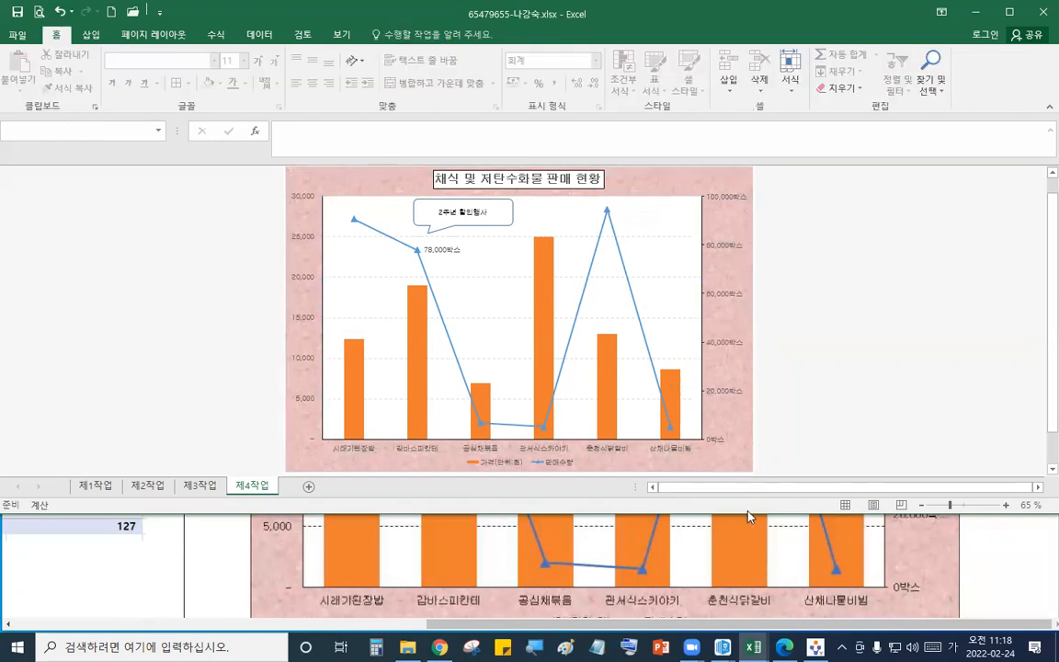
- Compare the finished chart against the reference chart in the question PDF
{"action": "left_click_drag", "start_coordinate": [751, 515], "coordinate": [685, 210]}
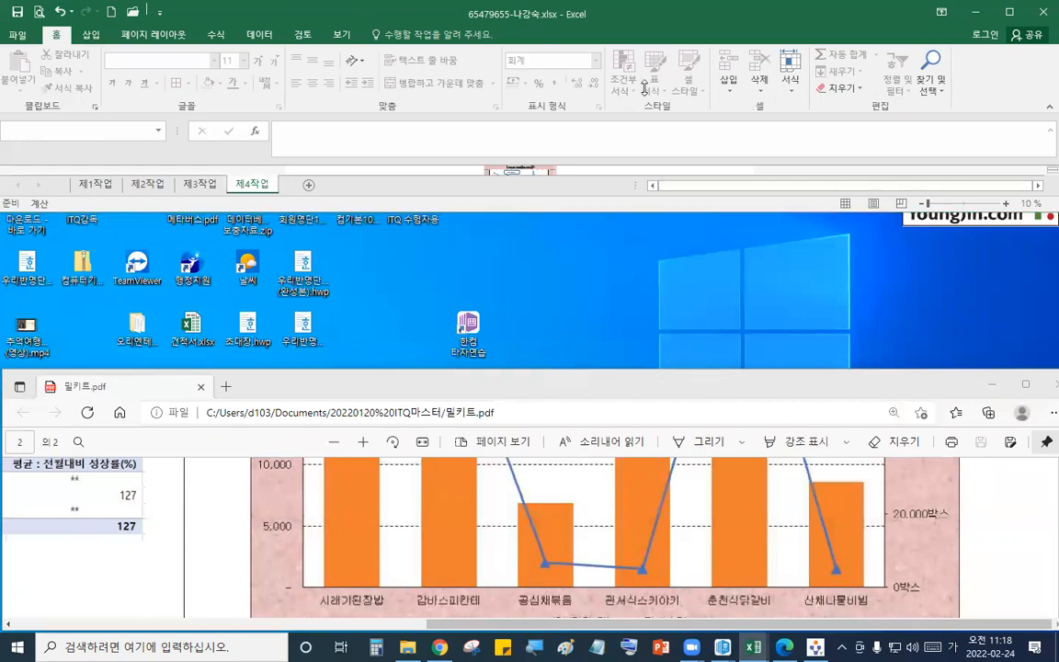
{"action": "left_click_drag", "start_coordinate": [657, 368], "coordinate": [658, 92]}
{"action": "scroll", "coordinate": [633, 371], "scroll_direction": "down", "scroll_amount": 2}
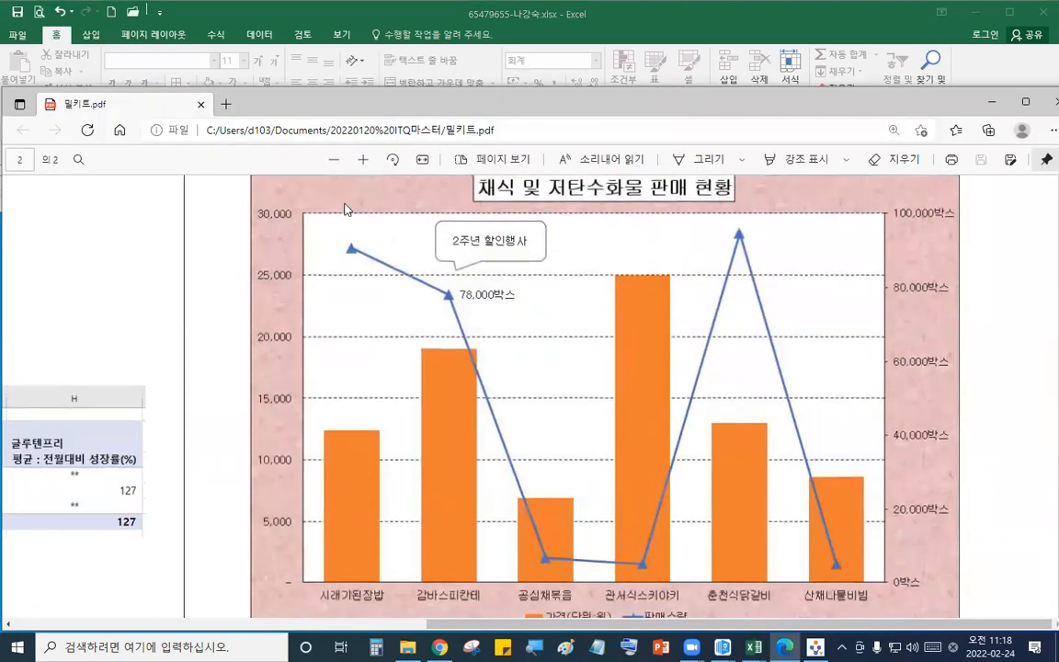
{"action": "left_click", "coordinate": [337, 160]}
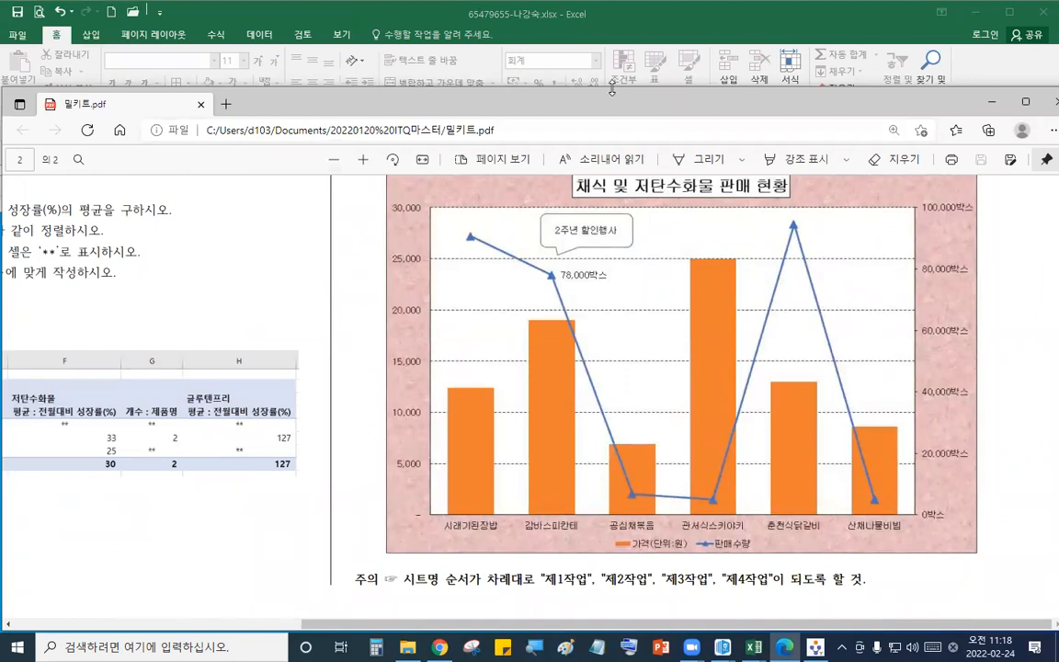
{"action": "left_click_drag", "start_coordinate": [612, 87], "coordinate": [602, 457]}
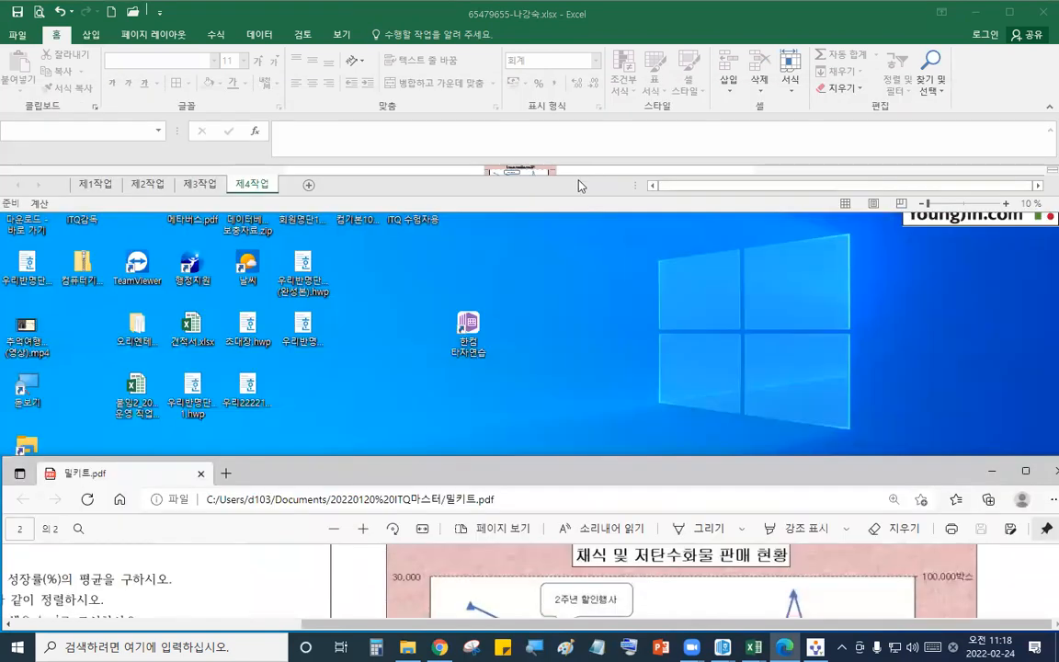
{"action": "left_click", "coordinate": [539, 7]}
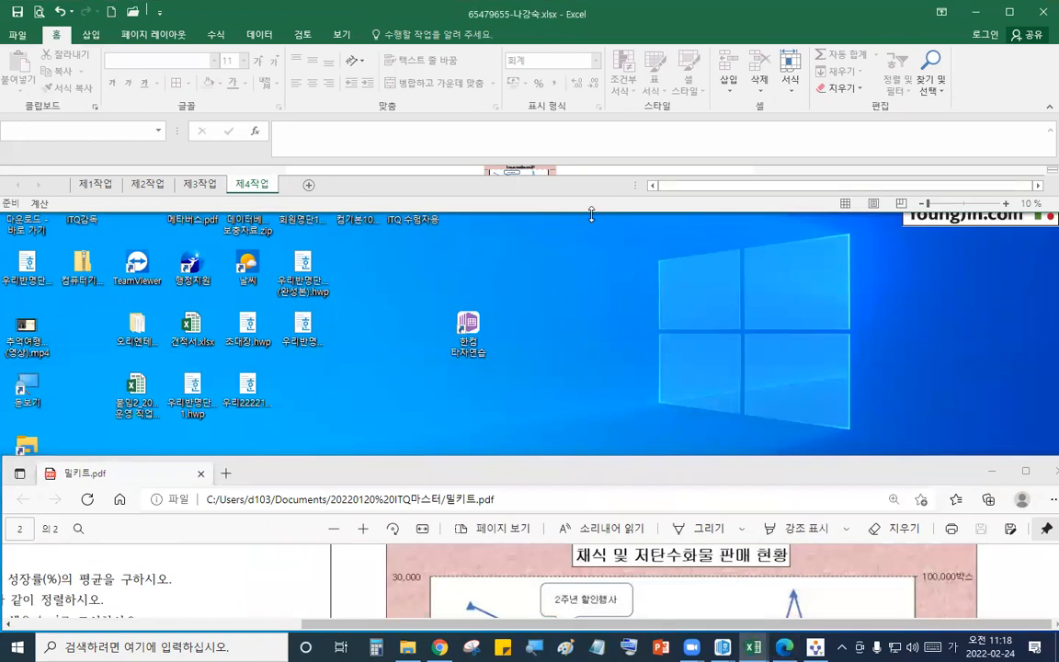
{"action": "left_click_drag", "start_coordinate": [625, 520], "coordinate": [619, 556]}
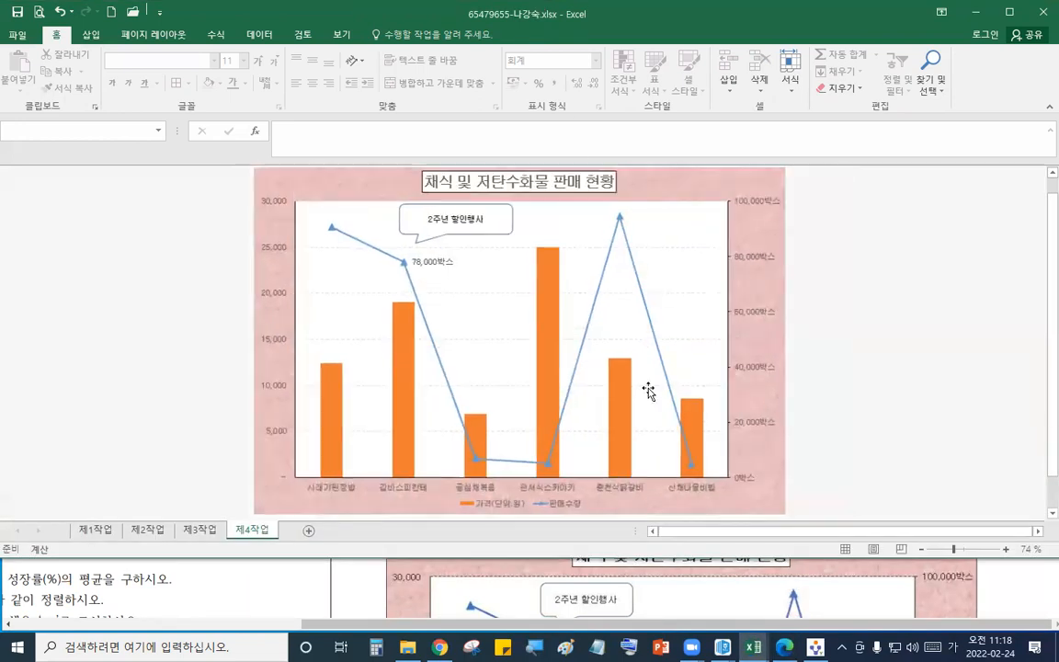
- Send the answer file through the exam program's answer submission
{"action": "left_click", "coordinate": [692, 190]}
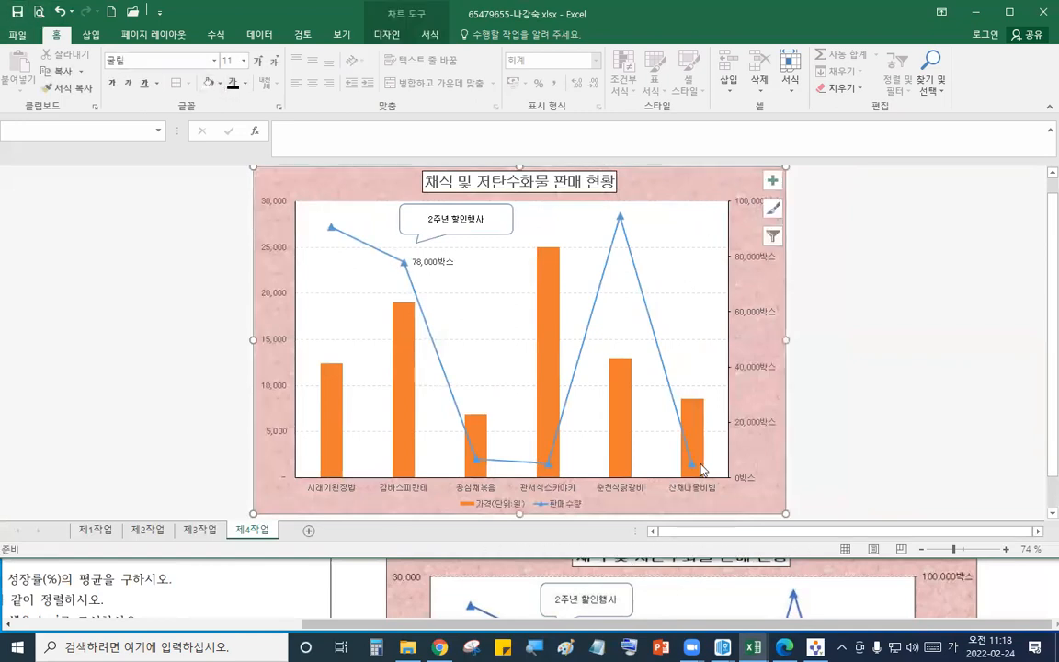
{"action": "left_click", "coordinate": [965, 71]}
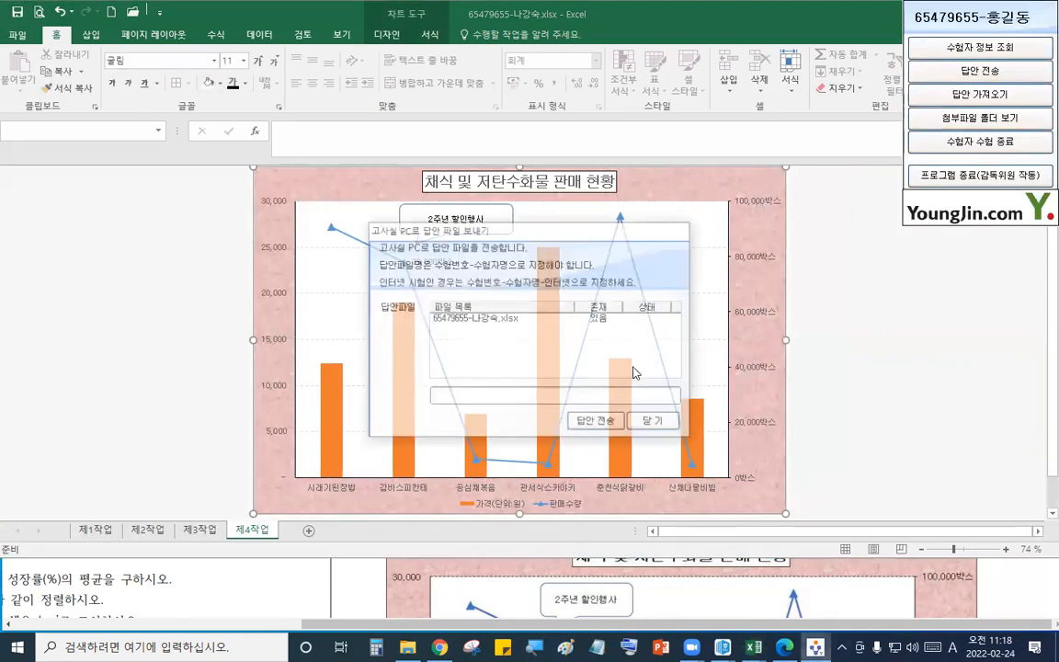
{"action": "left_click", "coordinate": [594, 425]}
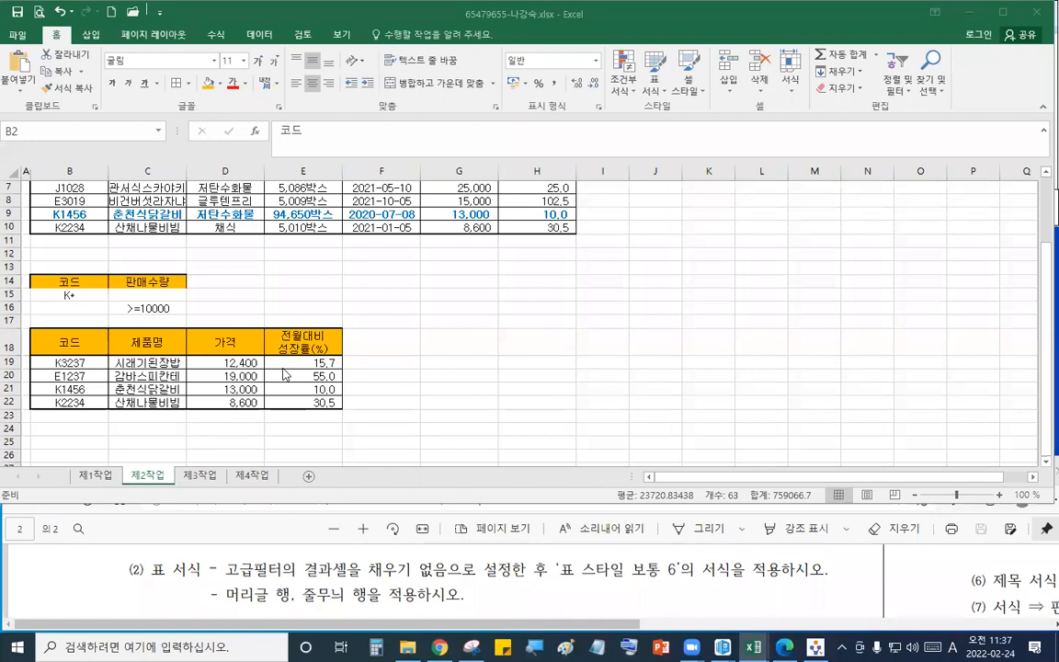
- On the 제2작업 sheet, remove the fill from the advanced filter result range B18:E22
{"action": "scroll", "coordinate": [402, 320], "scroll_direction": "up", "scroll_amount": 2}
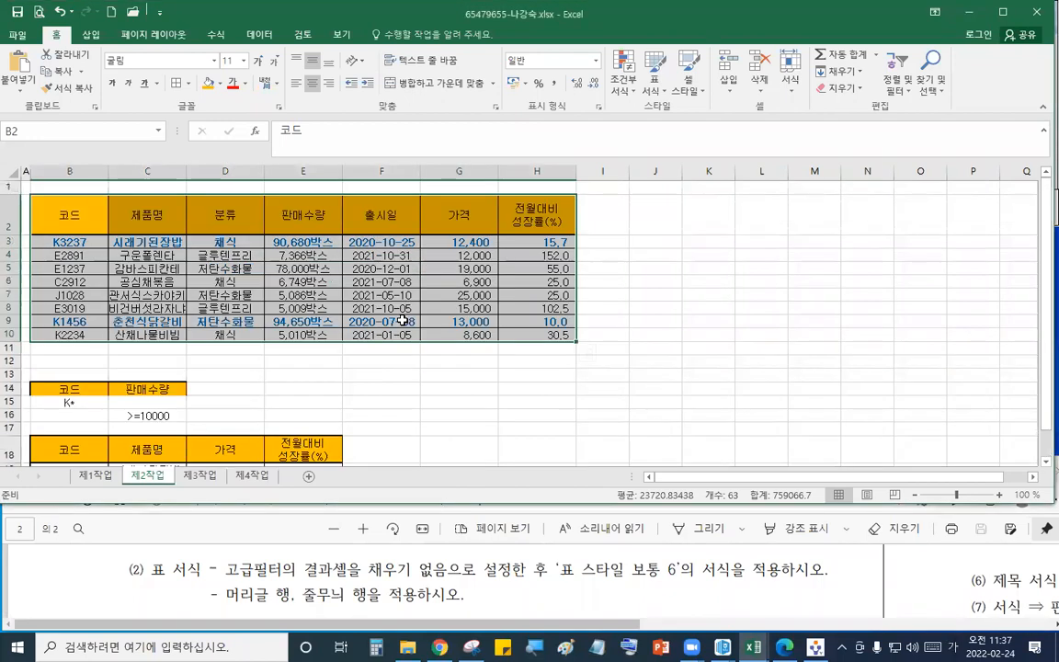
{"action": "scroll", "coordinate": [402, 320], "scroll_direction": "down", "scroll_amount": 4}
{"action": "left_click_drag", "start_coordinate": [69, 262], "coordinate": [296, 324]}
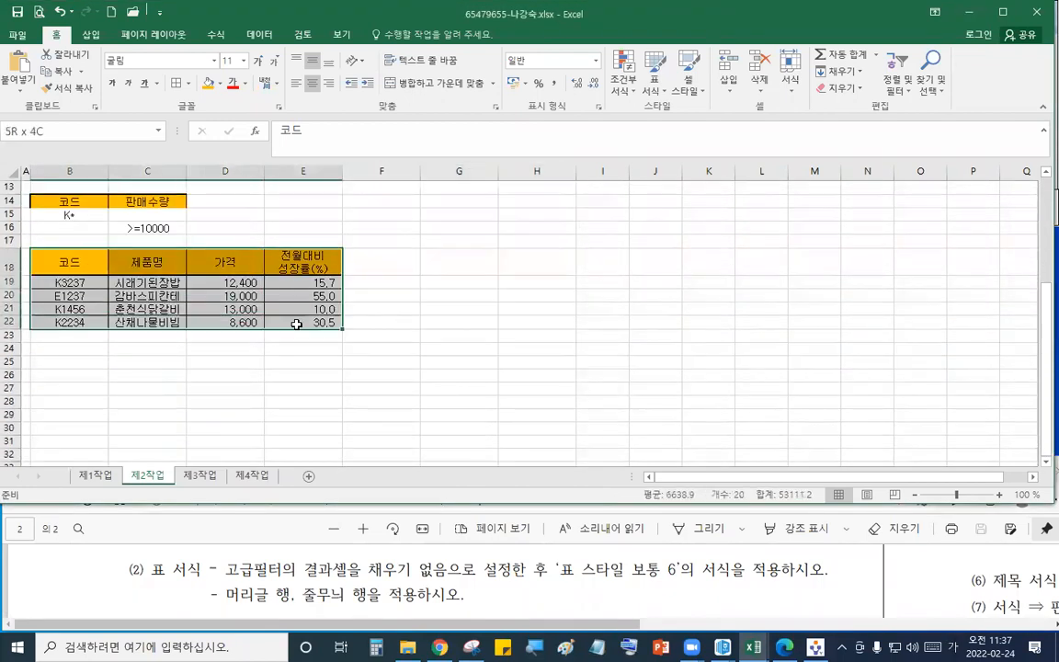
{"action": "left_click", "coordinate": [220, 83]}
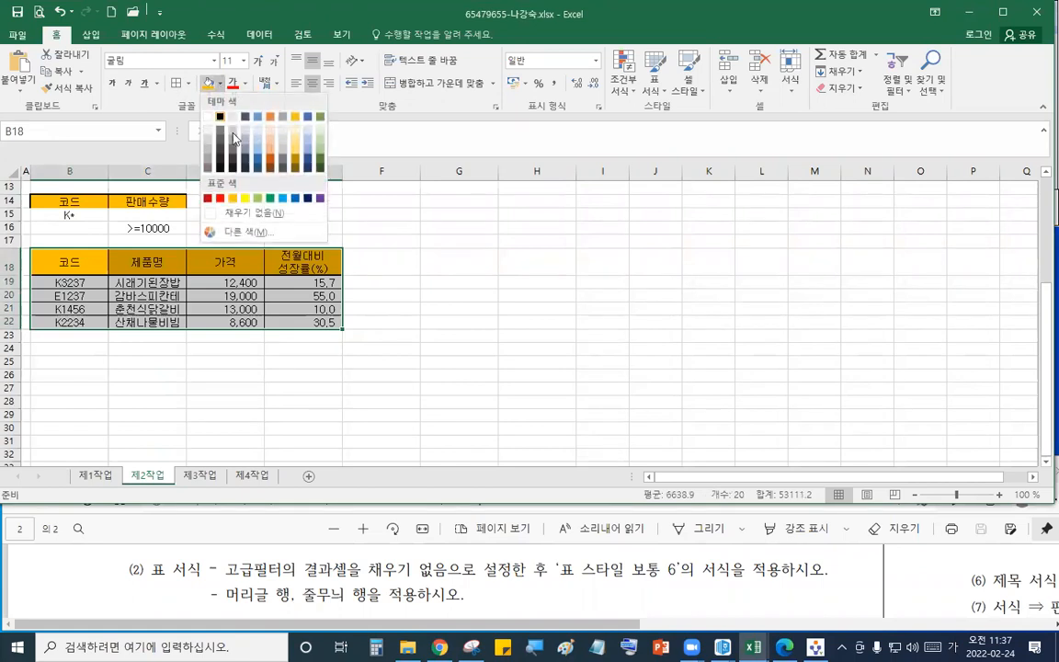
{"action": "left_click", "coordinate": [257, 213]}
- Format the filter result range as a table with 표 스타일 보통 6 and a header row
{"action": "left_click", "coordinate": [654, 71]}
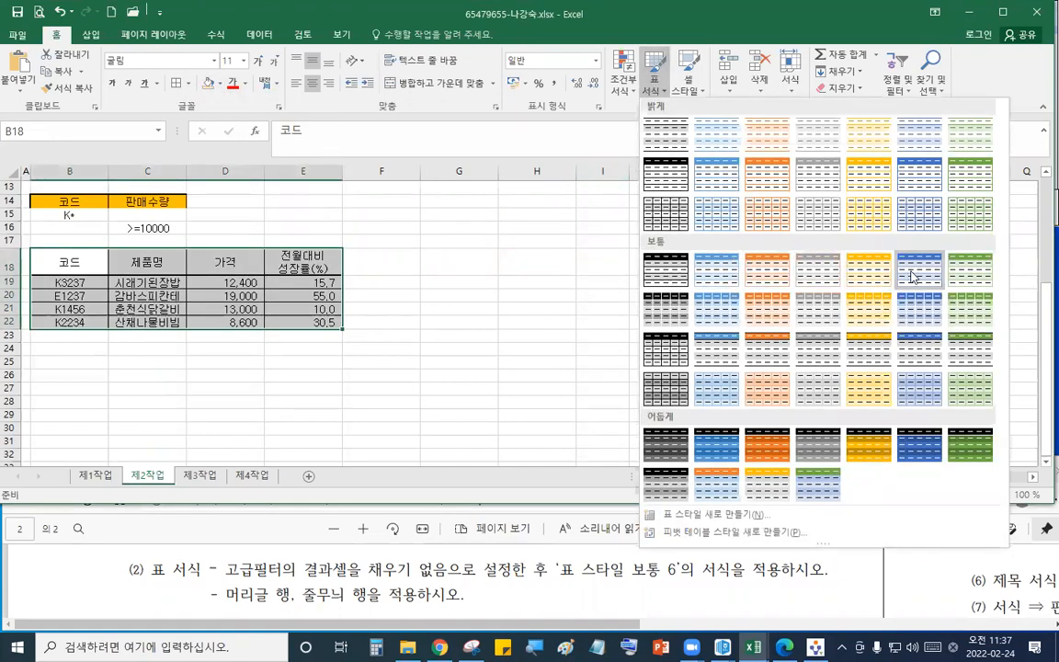
{"action": "left_click", "coordinate": [757, 270]}
{"action": "left_click", "coordinate": [747, 195]}
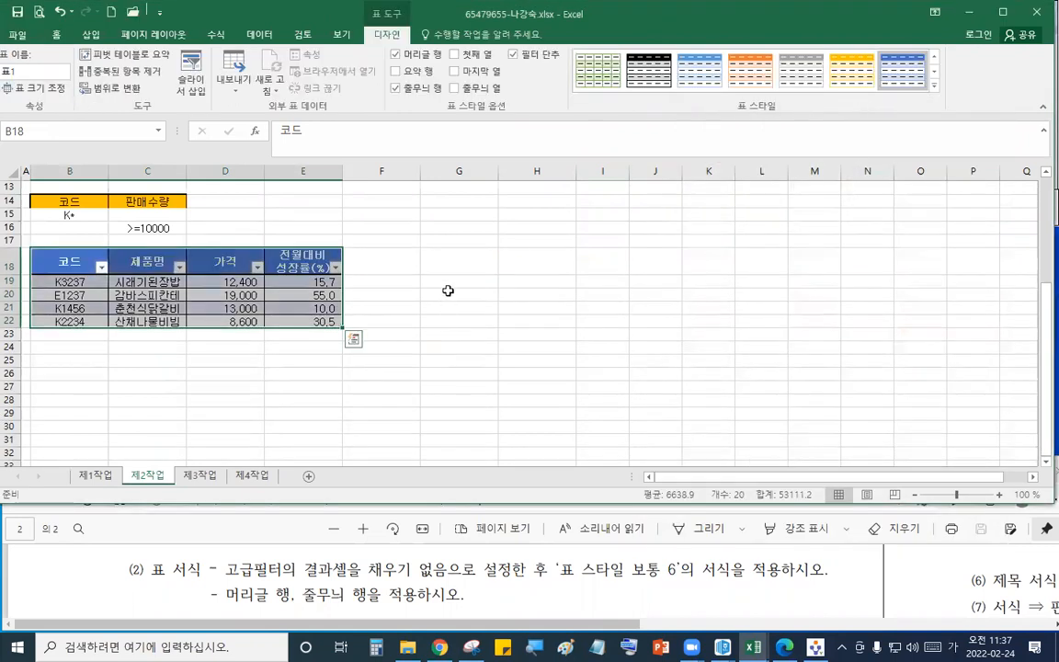
{"action": "left_click", "coordinate": [455, 282]}
- On the 제1작업 sheet, select the 제조공장 cells I5:I12 and start a CHOOSE formula with a nested MID function
{"action": "left_click", "coordinate": [95, 475]}
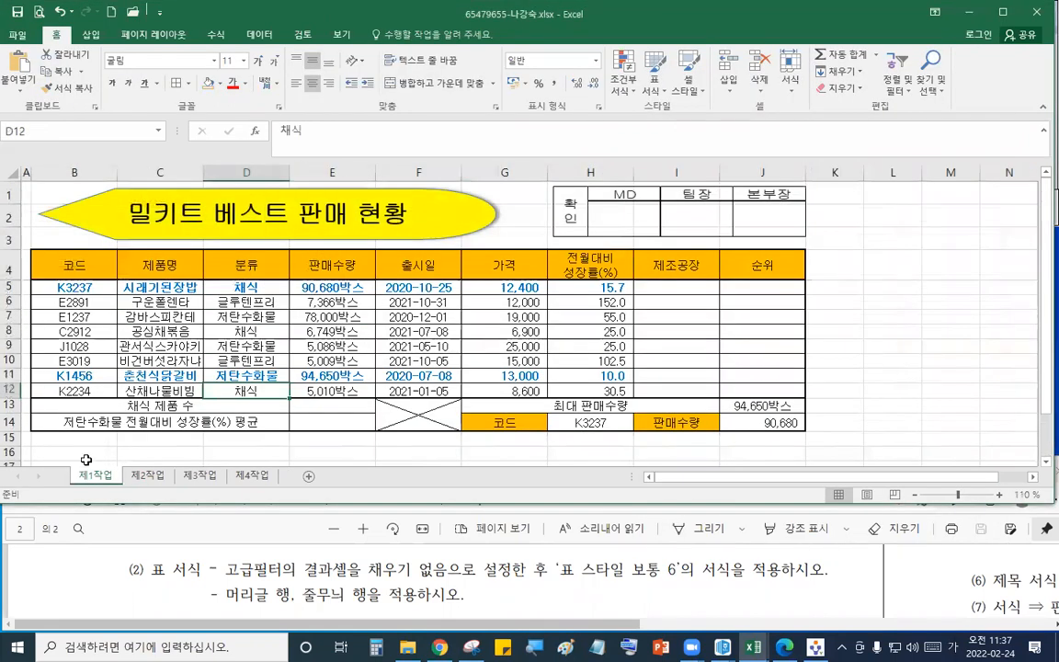
{"action": "key", "text": "alt+Tab"}
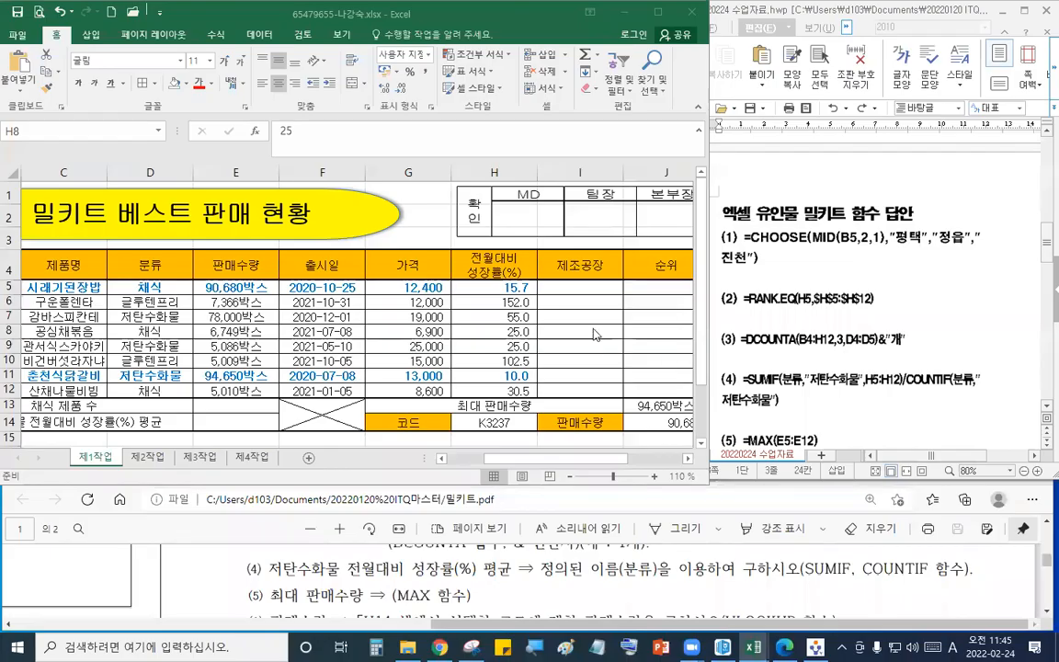
{"action": "left_click", "coordinate": [602, 571]}
{"action": "scroll", "coordinate": [602, 571], "scroll_direction": "up", "scroll_amount": 2}
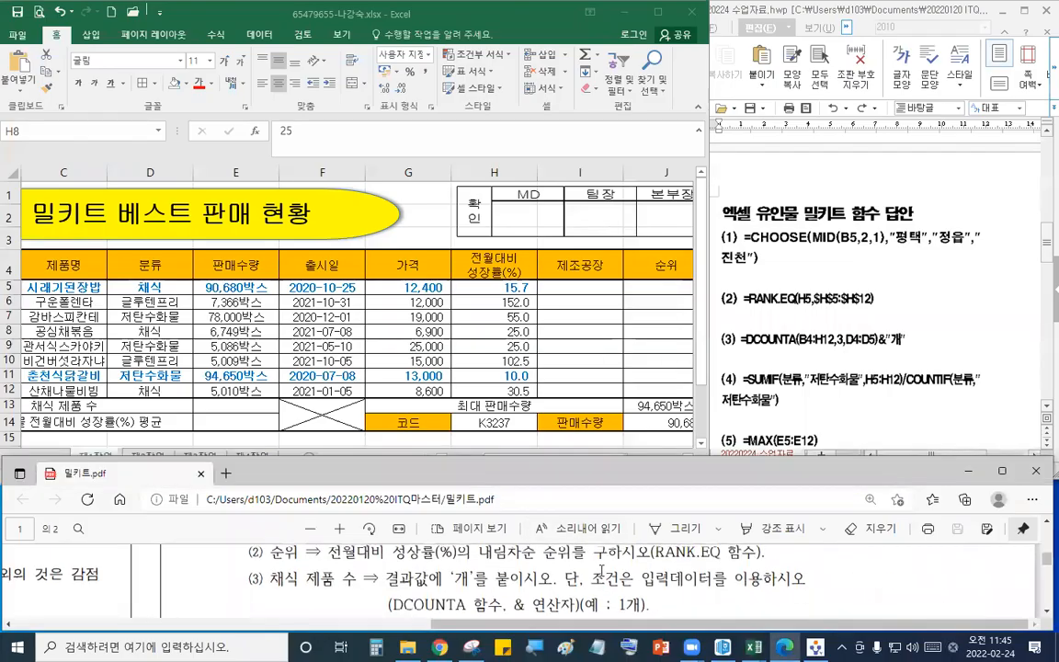
{"action": "scroll", "coordinate": [602, 571], "scroll_direction": "up", "scroll_amount": 3}
{"action": "left_click_drag", "start_coordinate": [580, 287], "coordinate": [600, 386]}
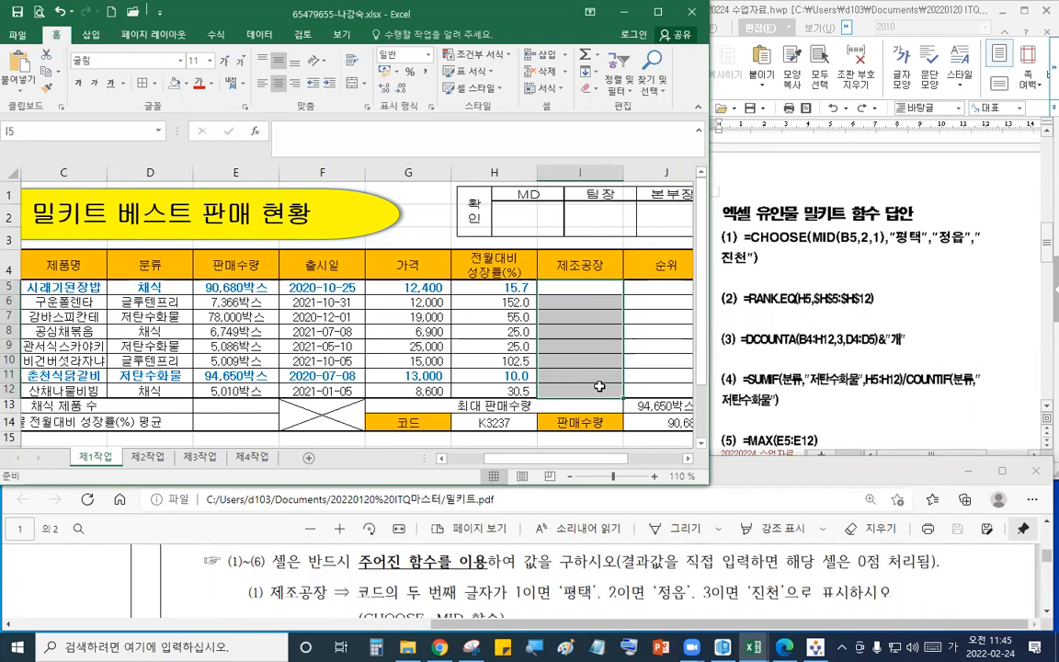
{"action": "type", "text": "="}
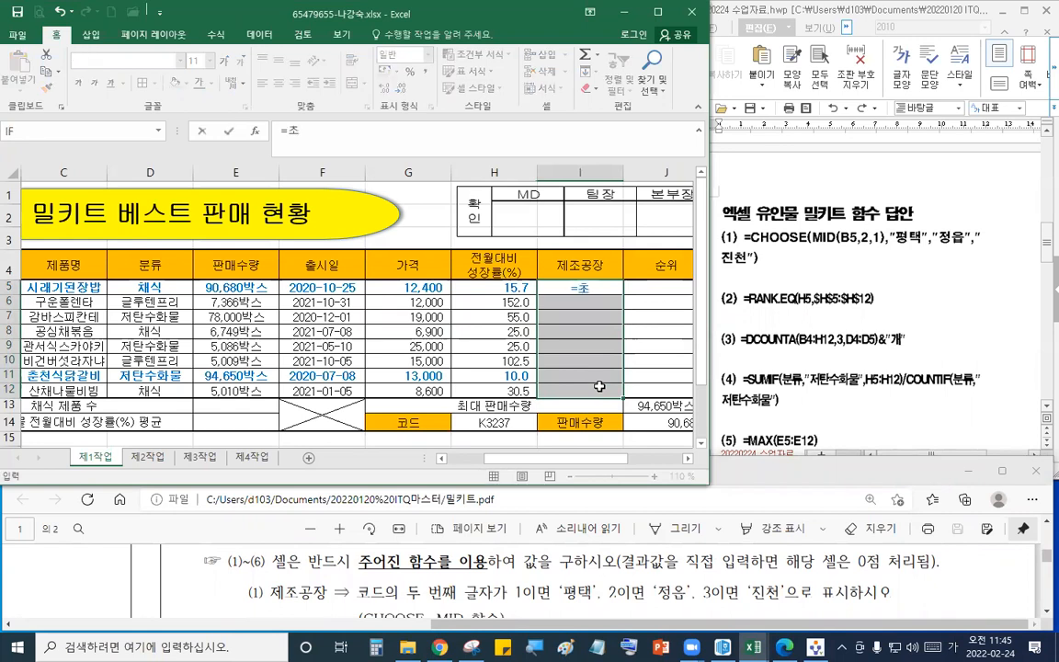
{"action": "type", "text": "CH"}
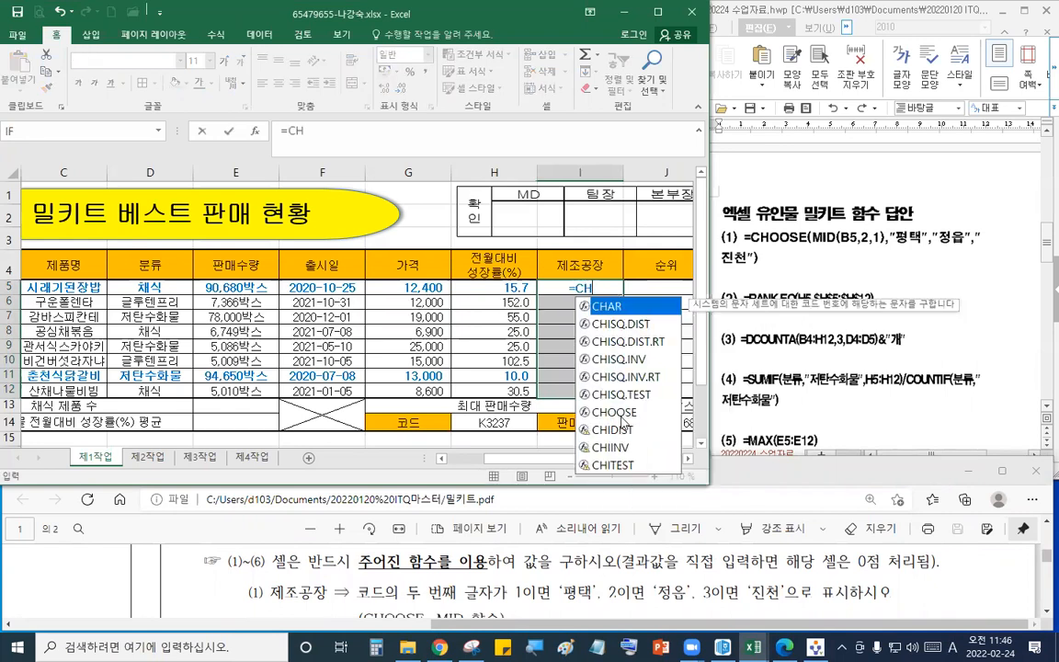
{"action": "double_click", "coordinate": [622, 414]}
{"action": "type", "text": "MI"}
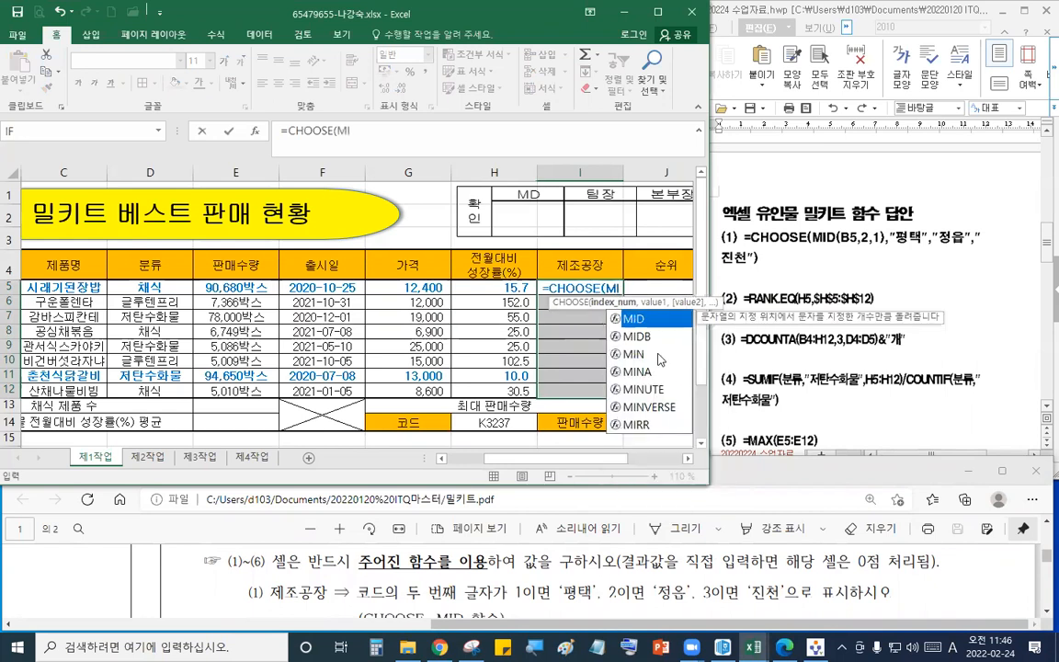
{"action": "double_click", "coordinate": [649, 321]}
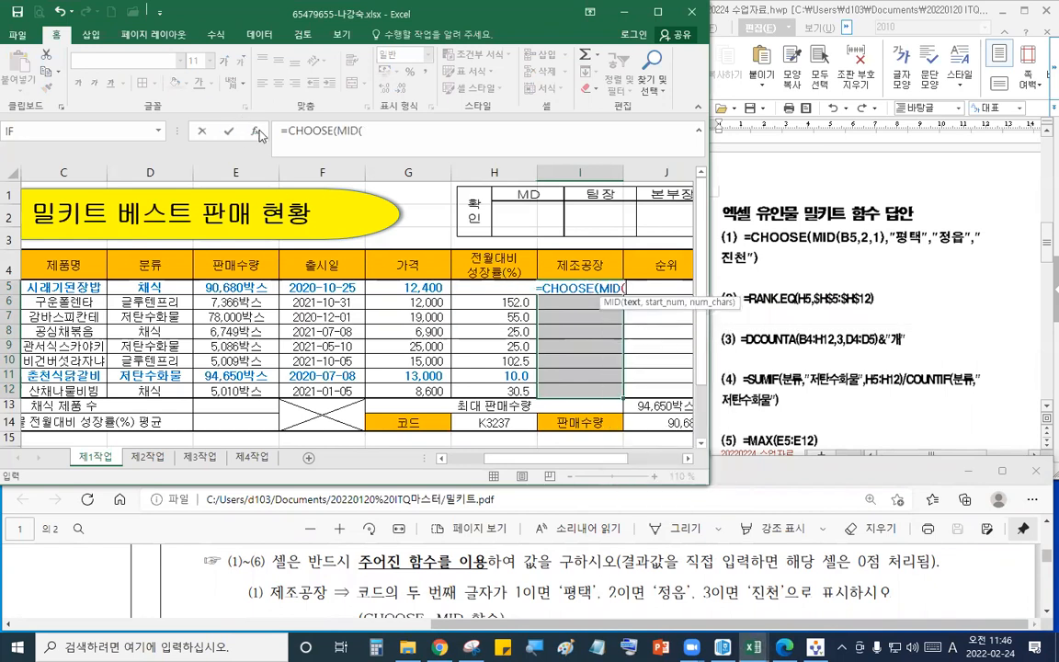
{"action": "left_click", "coordinate": [255, 131]}
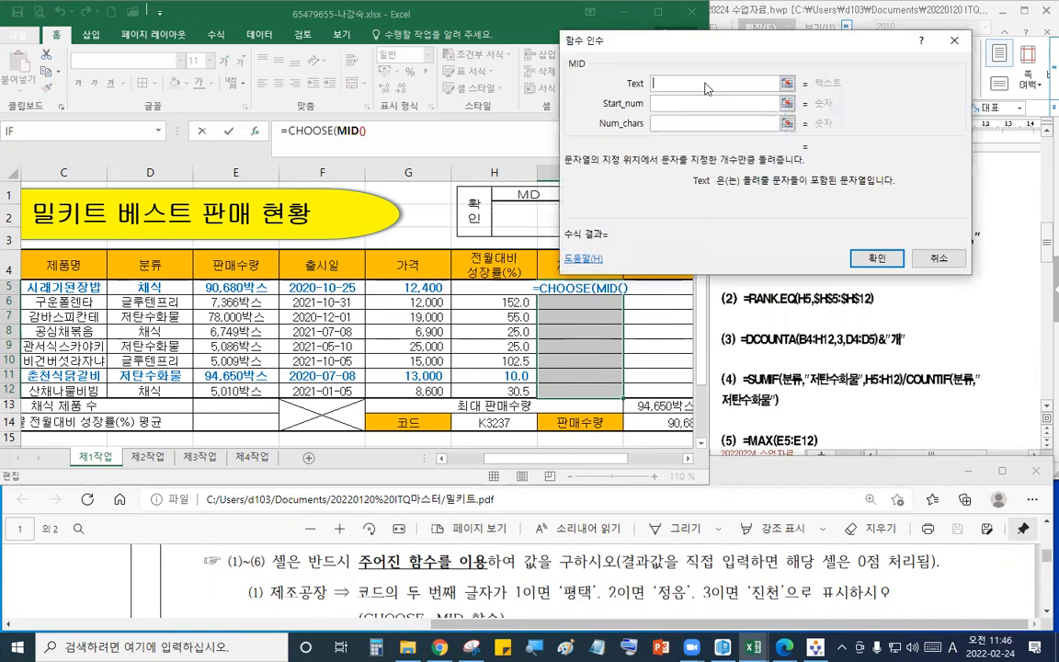
- Set the MID function's arguments to text B5, start position 2 and 1 character
{"action": "left_click_drag", "start_coordinate": [706, 40], "coordinate": [808, 278]}
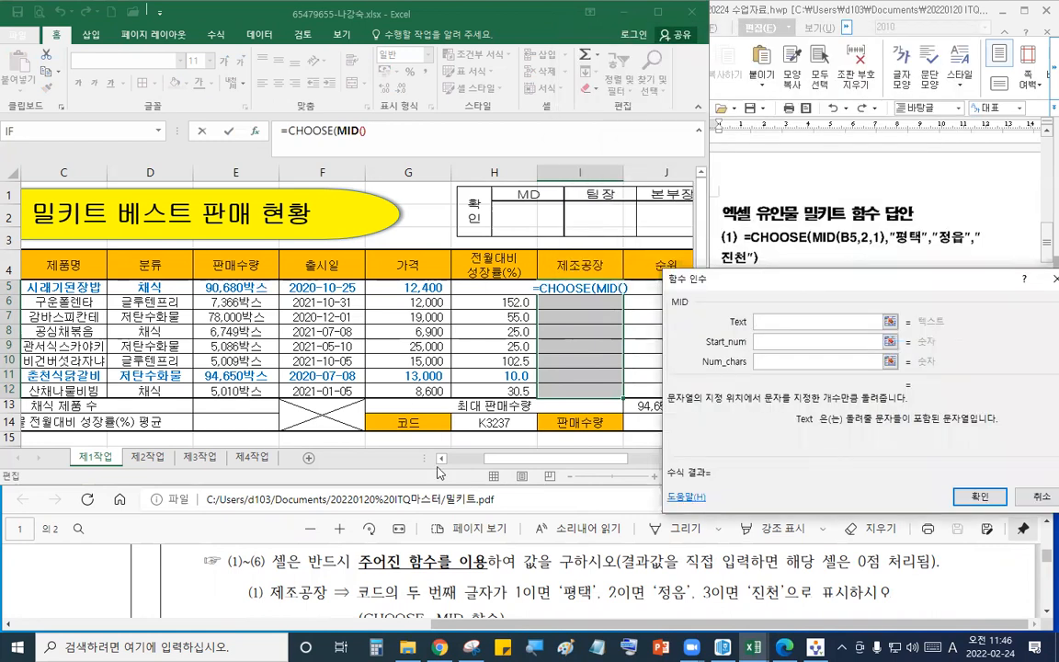
{"action": "left_click_drag", "start_coordinate": [512, 466], "coordinate": [476, 467]}
{"action": "left_click", "coordinate": [74, 287]}
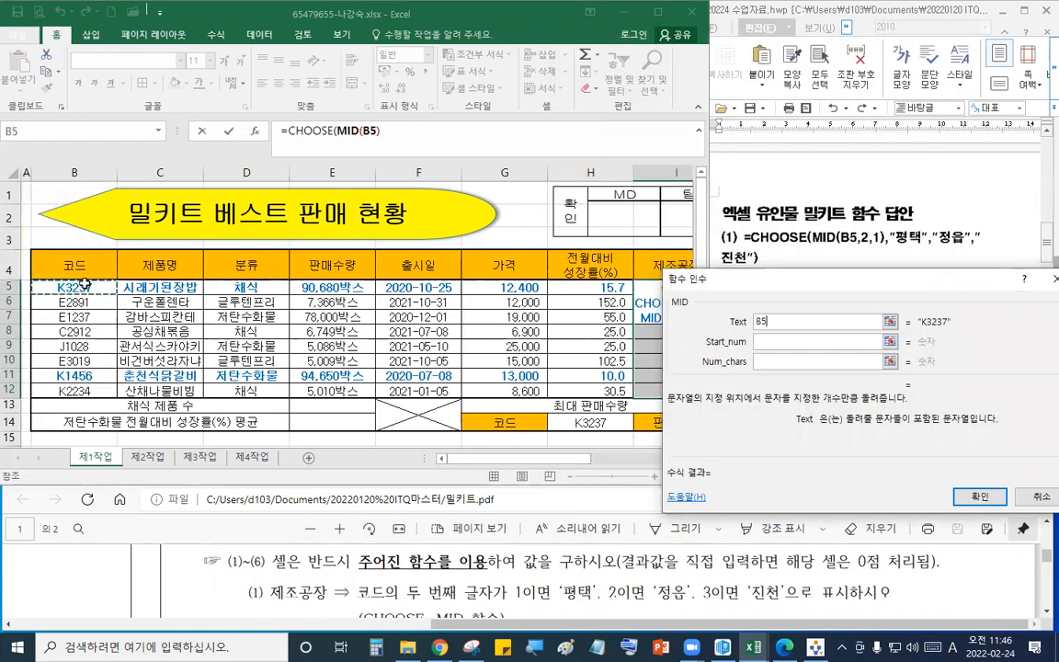
{"action": "left_click", "coordinate": [782, 341]}
{"action": "type", "text": "2"}
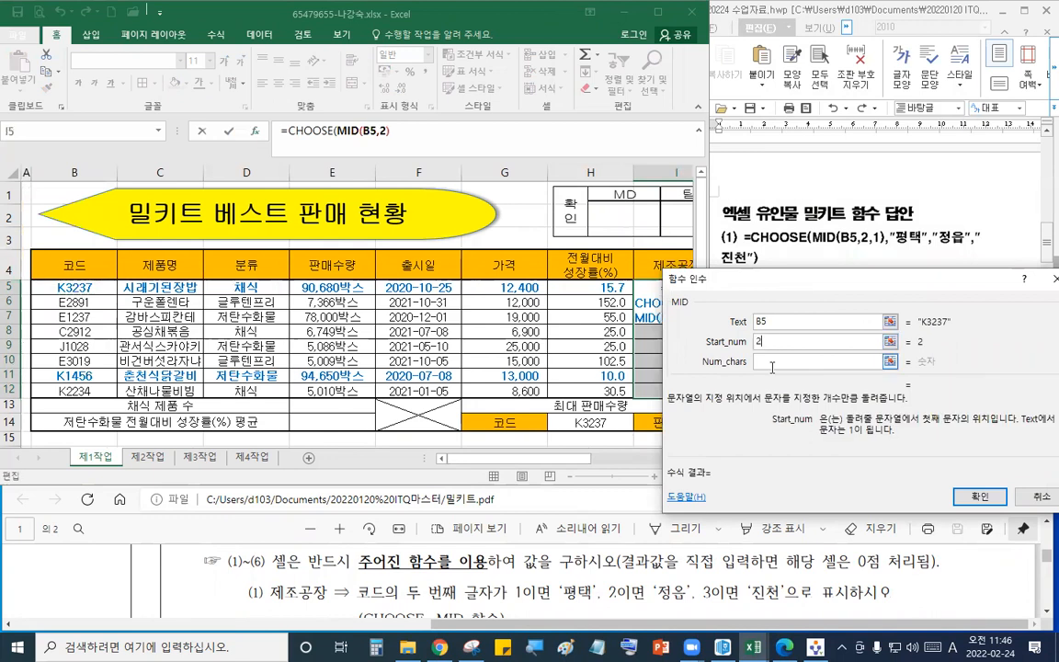
{"action": "left_click", "coordinate": [773, 361]}
{"action": "type", "text": "1"}
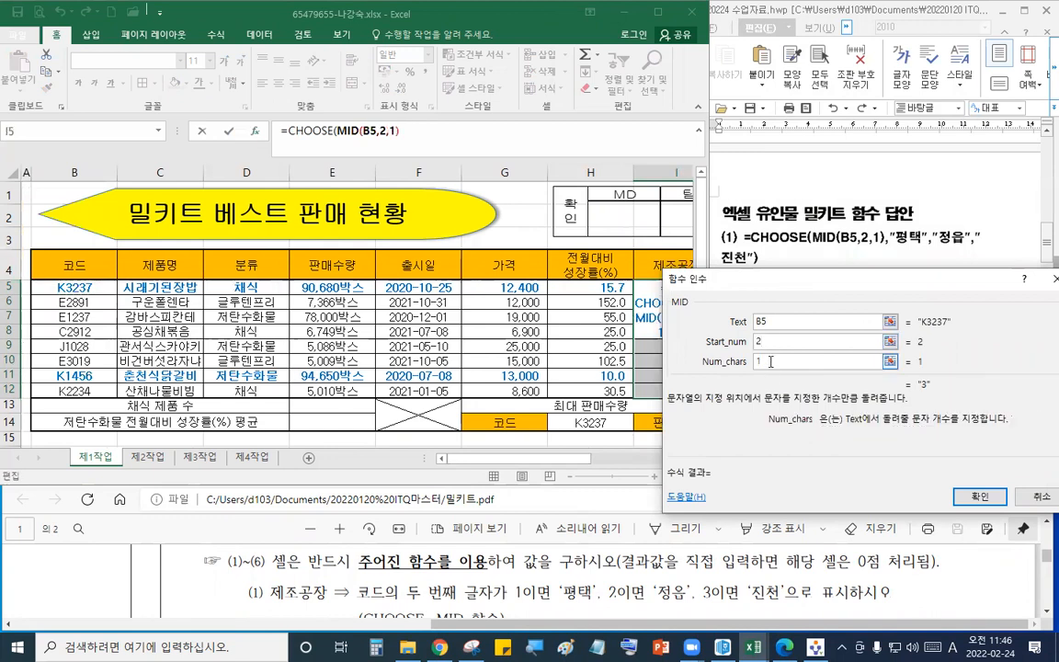
- Give CHOOSE the values "평택", "정읍" and "진천" and fill the formula into all selected 제조공장 cells
{"action": "left_click", "coordinate": [307, 132]}
{"action": "left_click", "coordinate": [775, 341]}
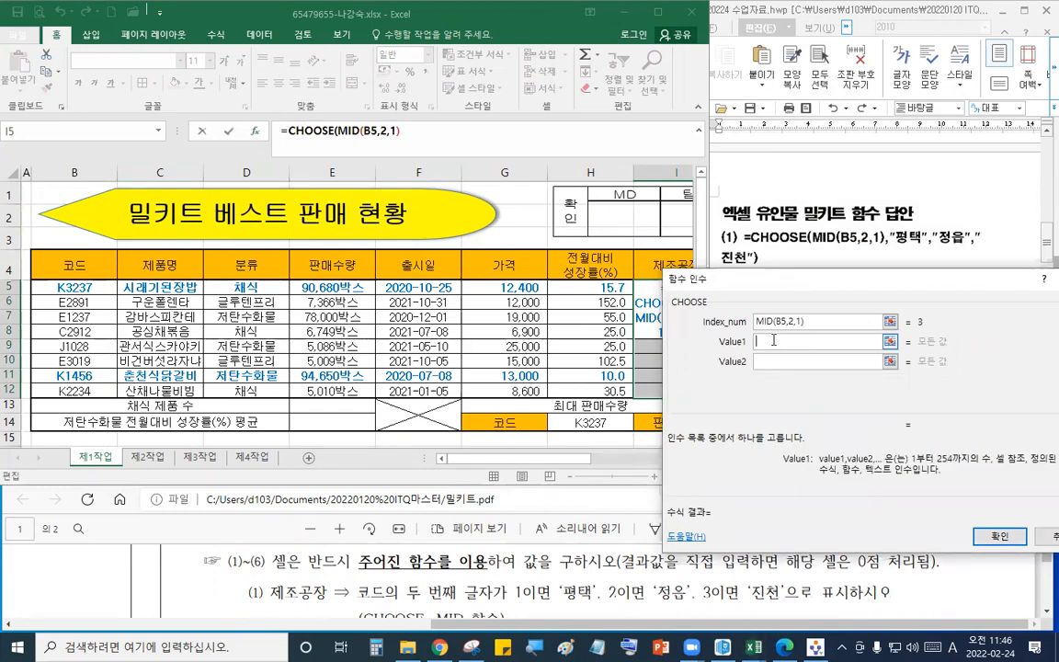
{"action": "type", "text": "퍼"}
{"action": "type", "text": "택"}
{"action": "key", "text": "Tab"}
{"action": "type", "text": "정읍"}
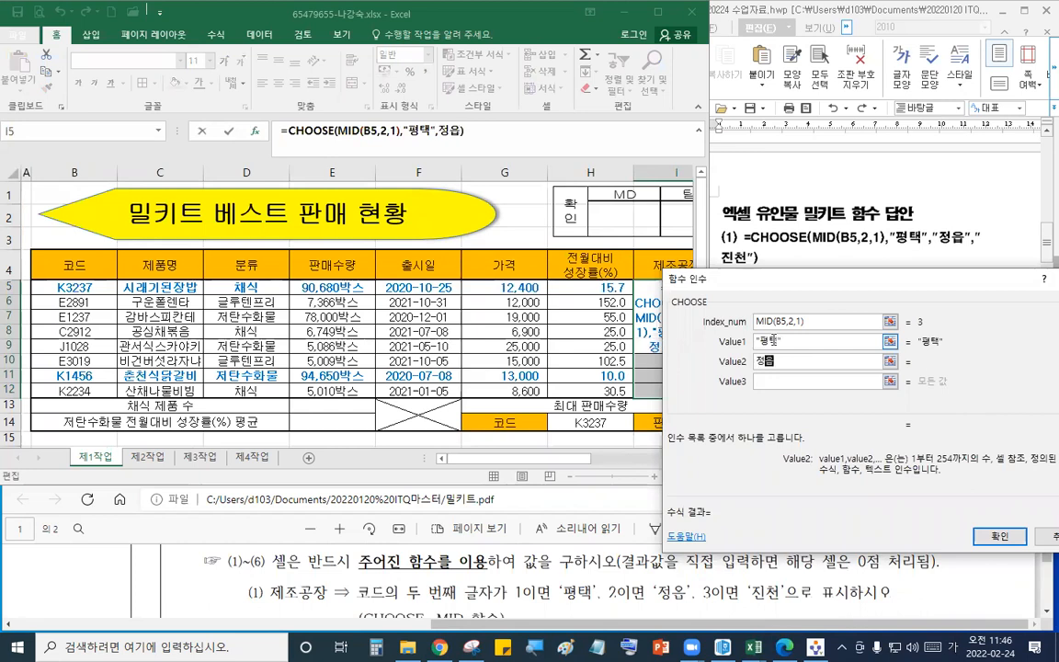
{"action": "key", "text": "Tab"}
{"action": "type", "text": "진천"}
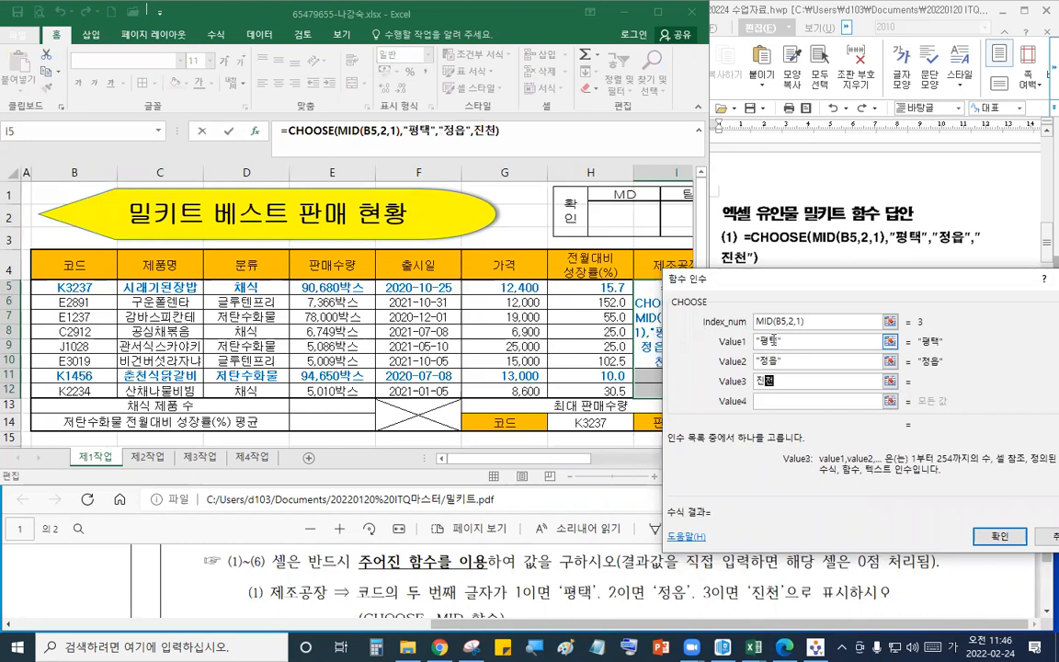
{"action": "key", "text": "ctrl+Return"}
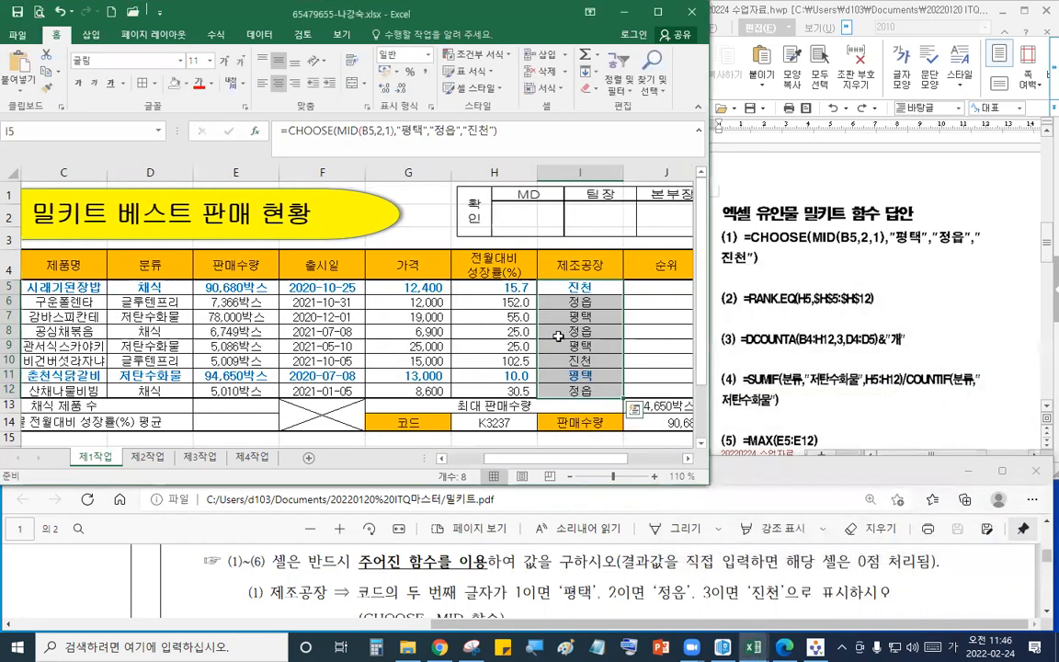
{"action": "left_click_drag", "start_coordinate": [570, 461], "coordinate": [521, 461]}
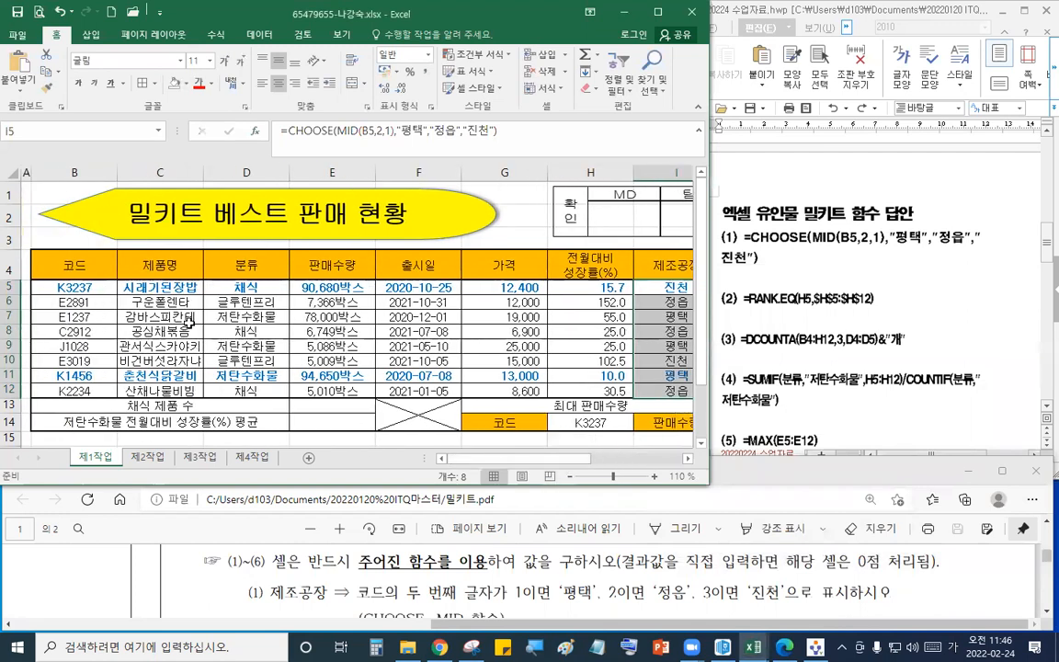
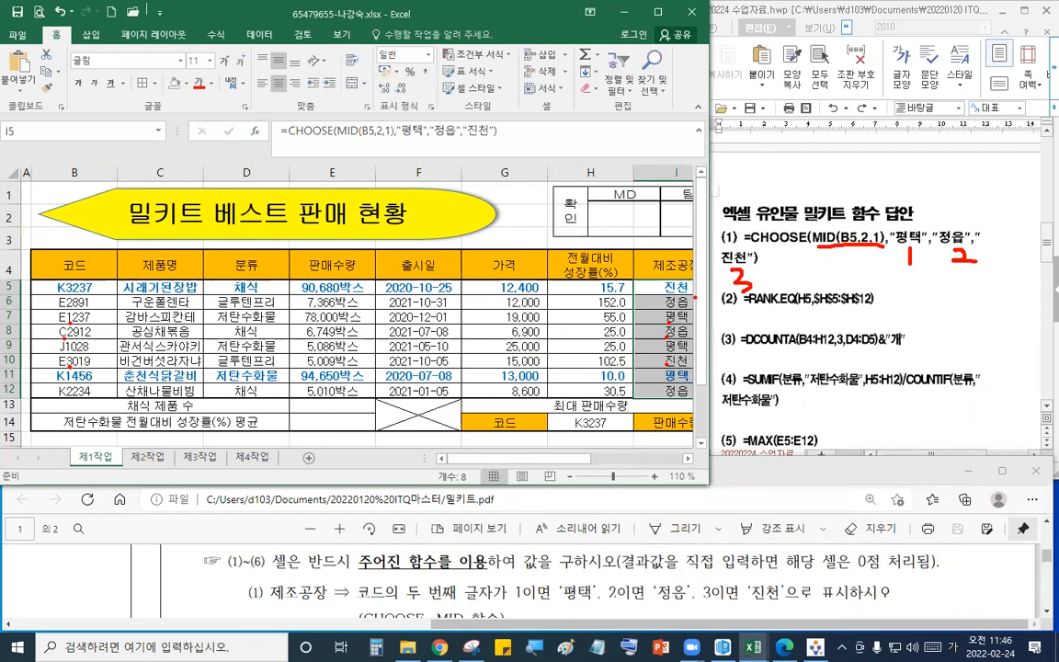
- Select the rank cells J5:J12 and start a RANK.EQ formula, opening its argument dialog
{"action": "left_click_drag", "start_coordinate": [580, 459], "coordinate": [636, 465]}
{"action": "left_click_drag", "start_coordinate": [581, 288], "coordinate": [596, 389]}
{"action": "type", "text": "=ㄱㅁ"}
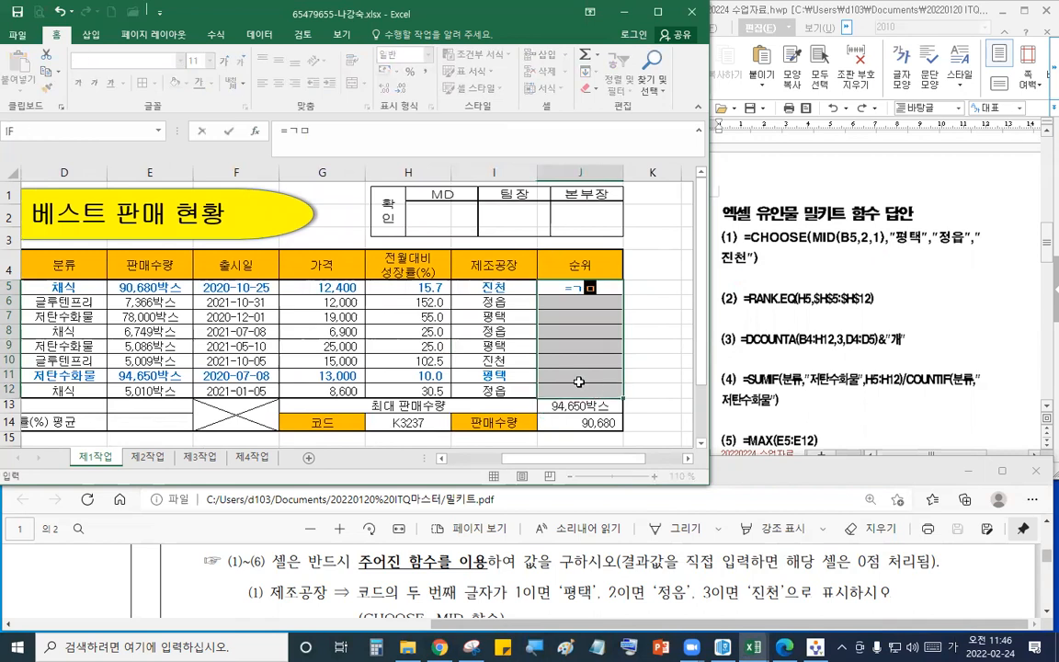
{"action": "type", "text": "RA"}
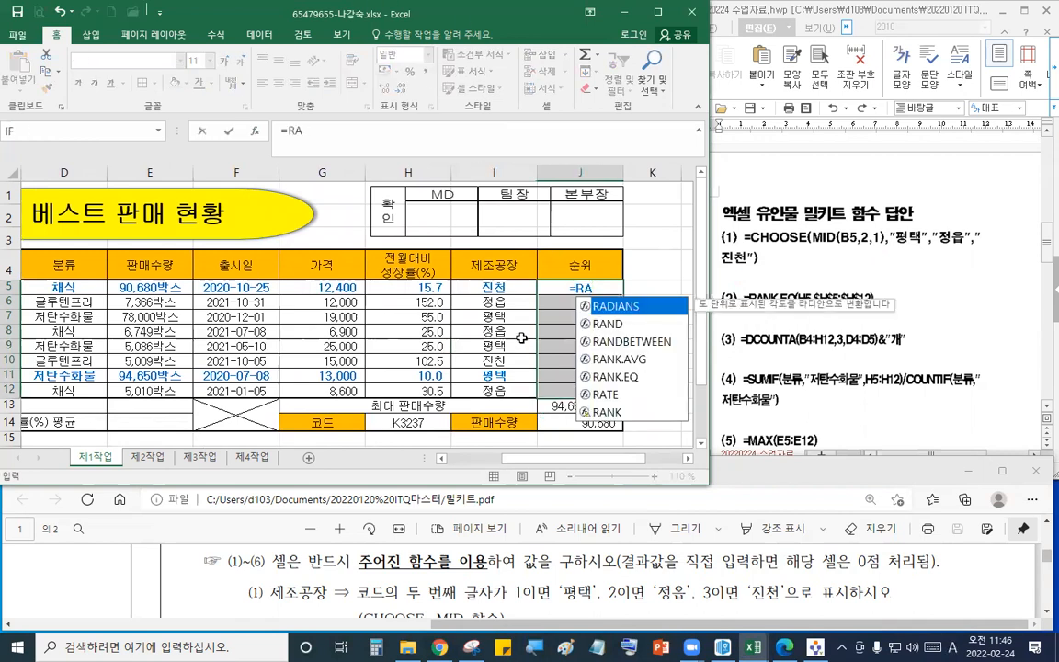
{"action": "double_click", "coordinate": [631, 379]}
{"action": "left_click", "coordinate": [261, 132]}
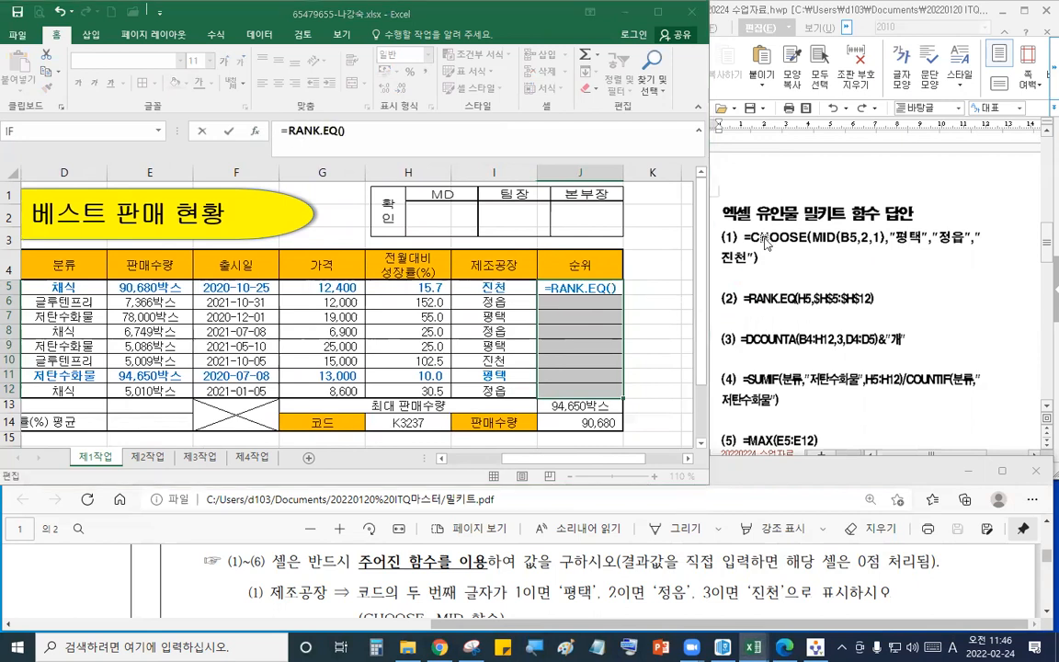
{"action": "left_click_drag", "start_coordinate": [745, 301], "coordinate": [781, 333]}
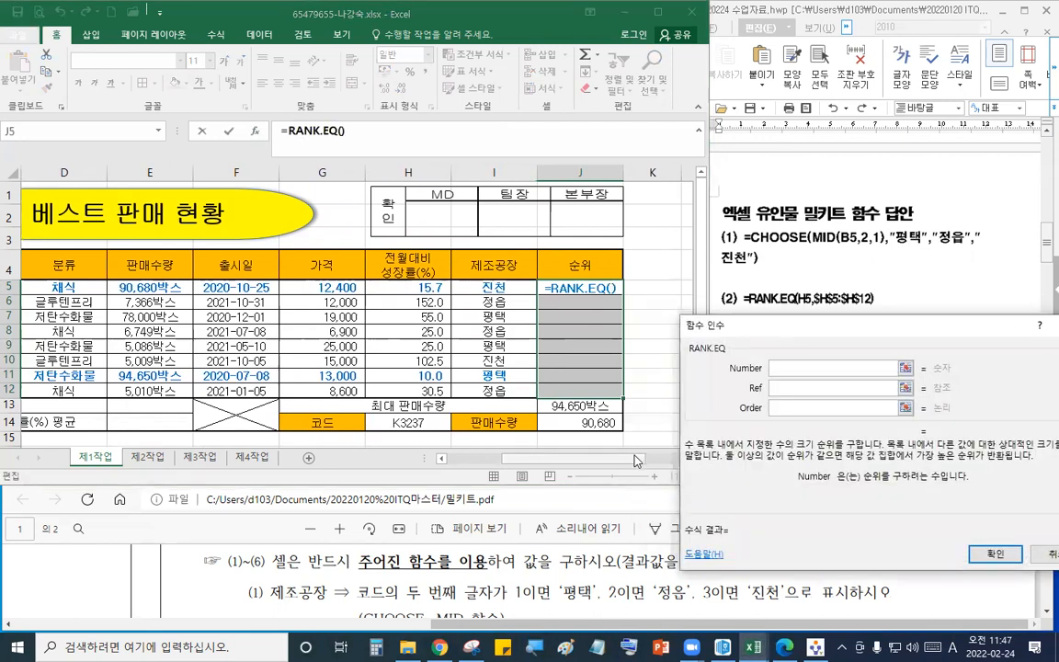
{"action": "left_click", "coordinate": [559, 570]}
{"action": "scroll", "coordinate": [559, 574], "scroll_direction": "down", "scroll_amount": 2}
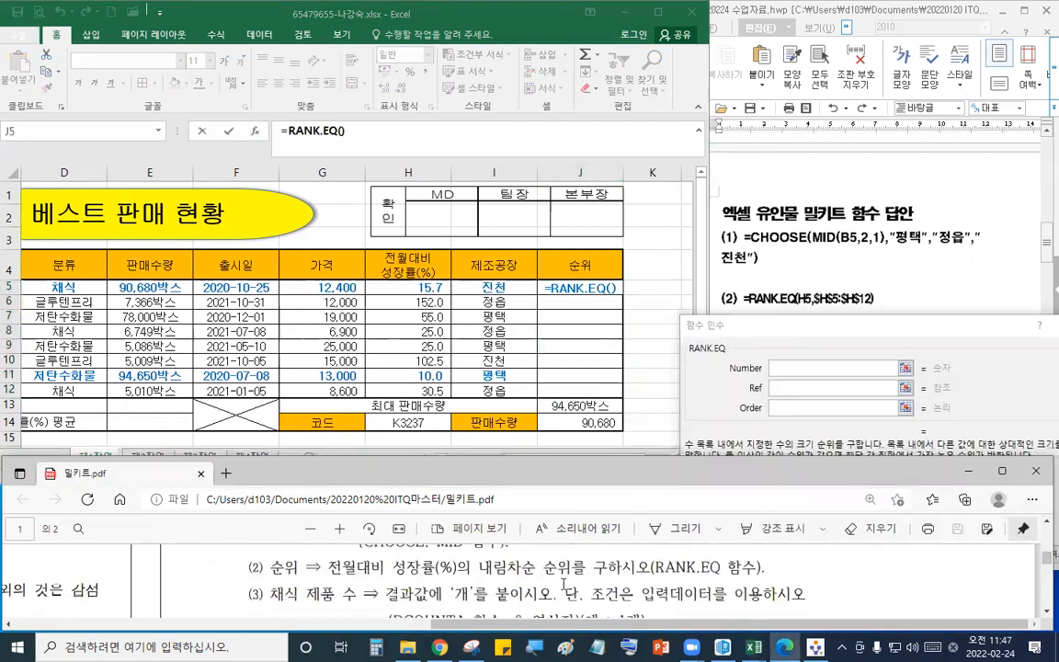
- Set RANK.EQ's Number to H5 and Ref to $H$5:$H$12, filling all selected rank cells at once
{"action": "left_click", "coordinate": [414, 287]}
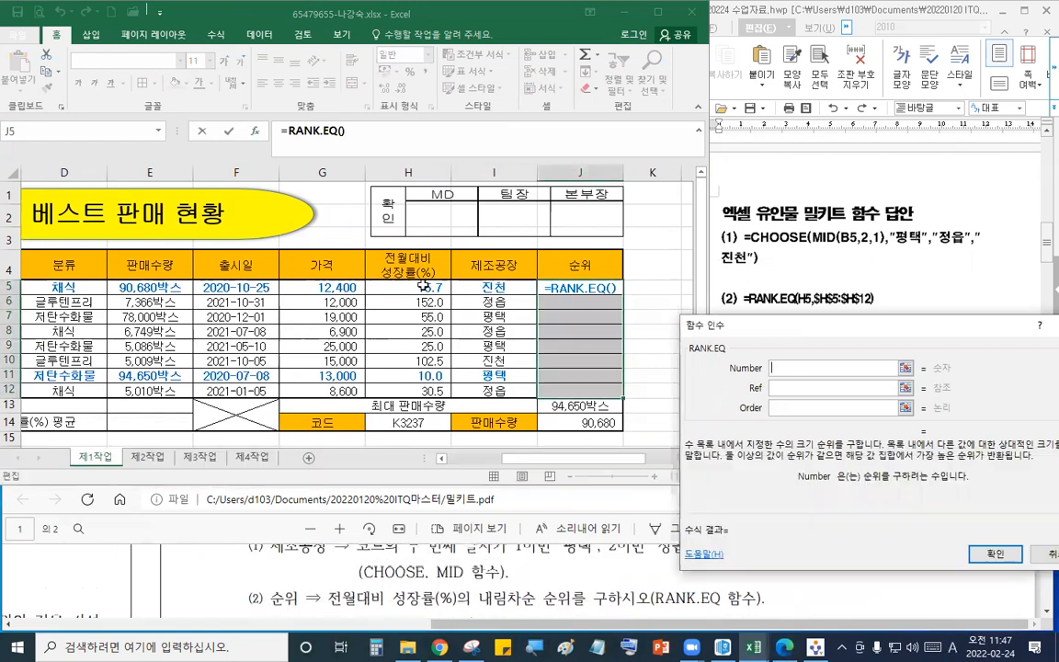
{"action": "key", "text": "Tab"}
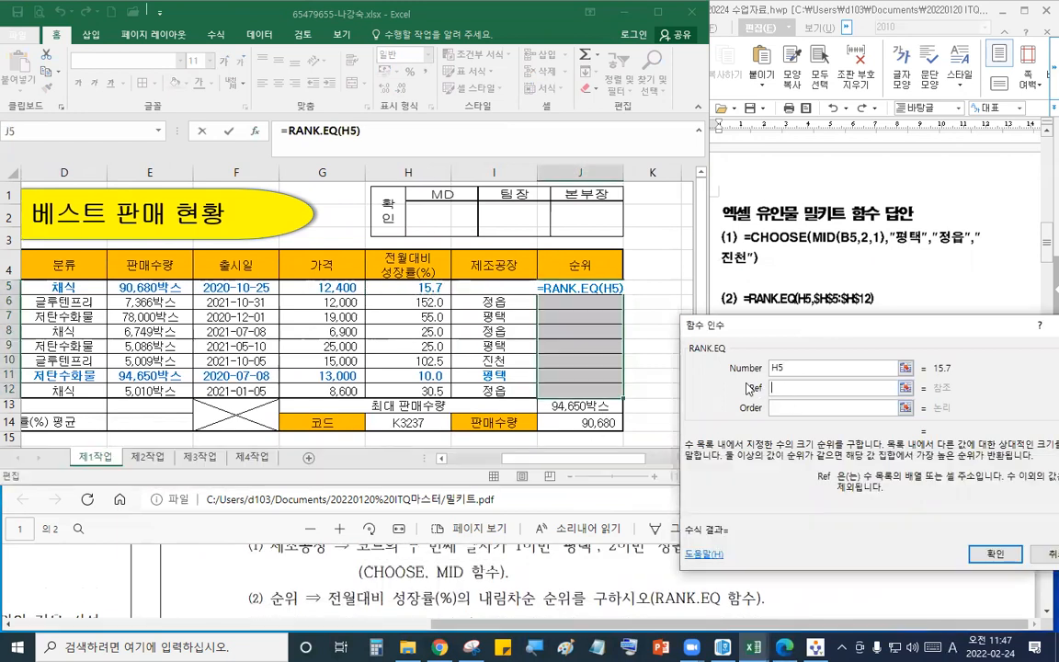
{"action": "left_click_drag", "start_coordinate": [409, 288], "coordinate": [413, 383]}
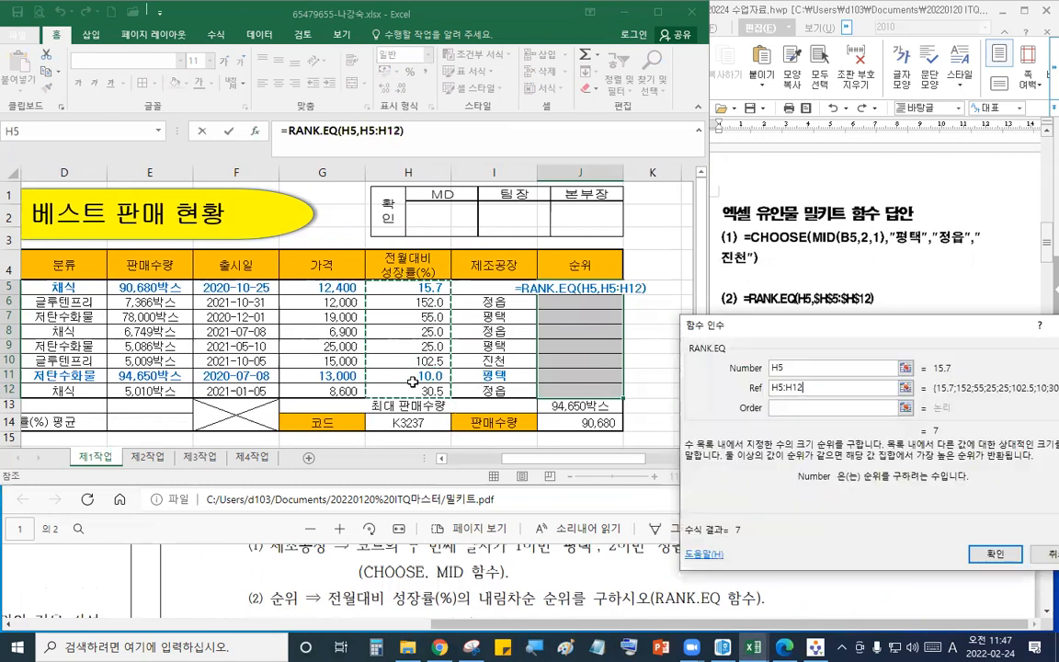
{"action": "key", "text": "F4"}
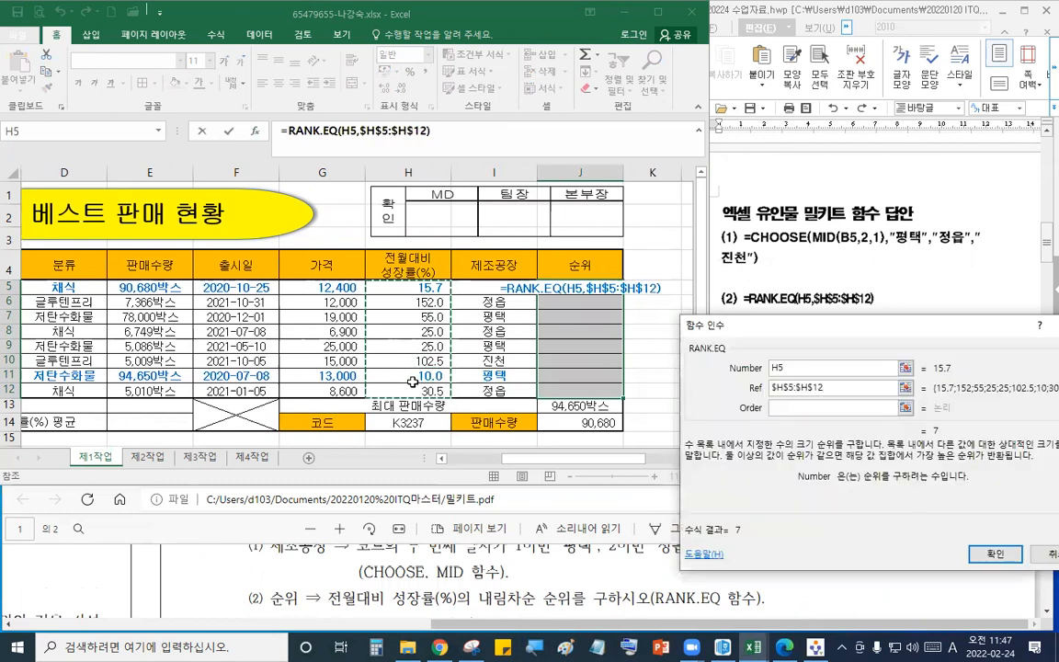
{"action": "left_click", "coordinate": [781, 410]}
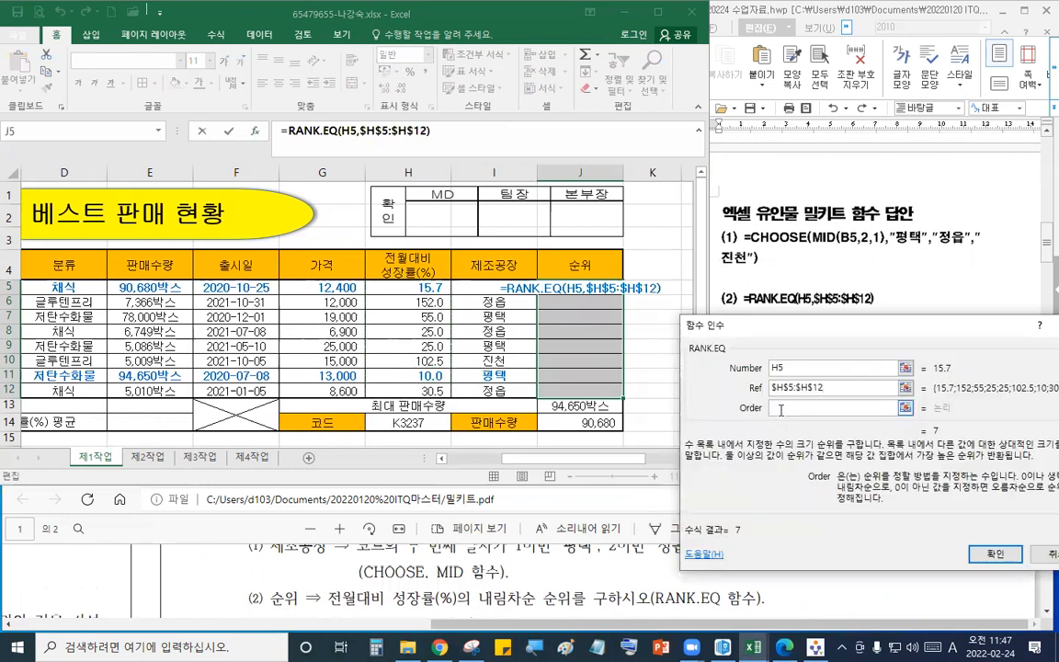
{"action": "key", "text": "ctrl+Return"}
- Start a DCOUNTA formula in the 채식 제품 수 cell E13
{"action": "left_click", "coordinate": [636, 586]}
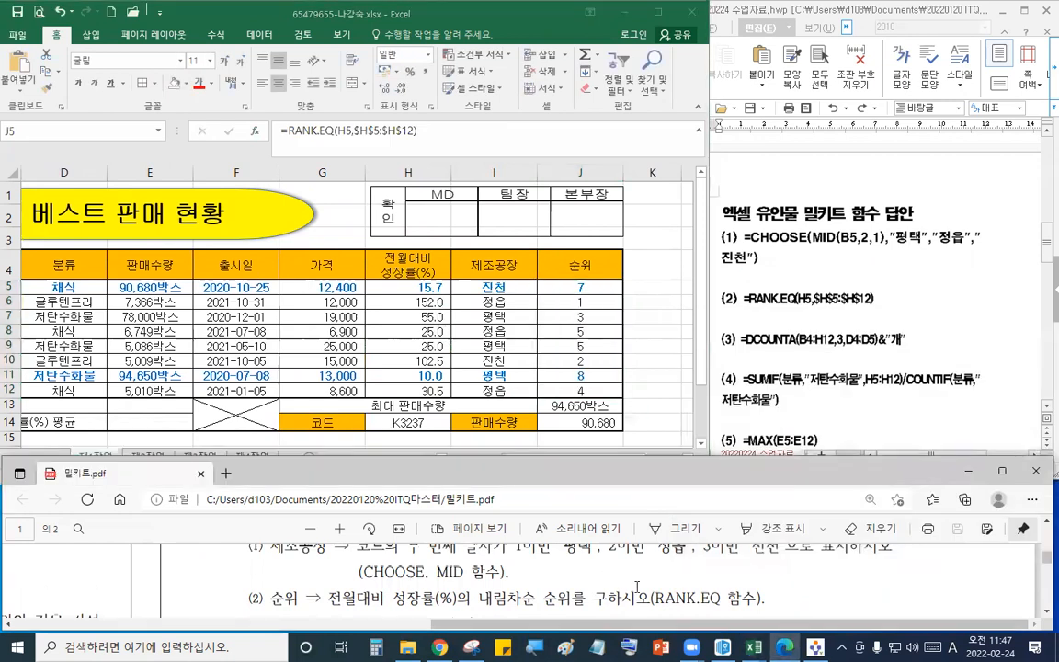
{"action": "scroll", "coordinate": [636, 586], "scroll_direction": "down", "scroll_amount": 1}
{"action": "scroll", "coordinate": [692, 585], "scroll_direction": "down", "scroll_amount": 1}
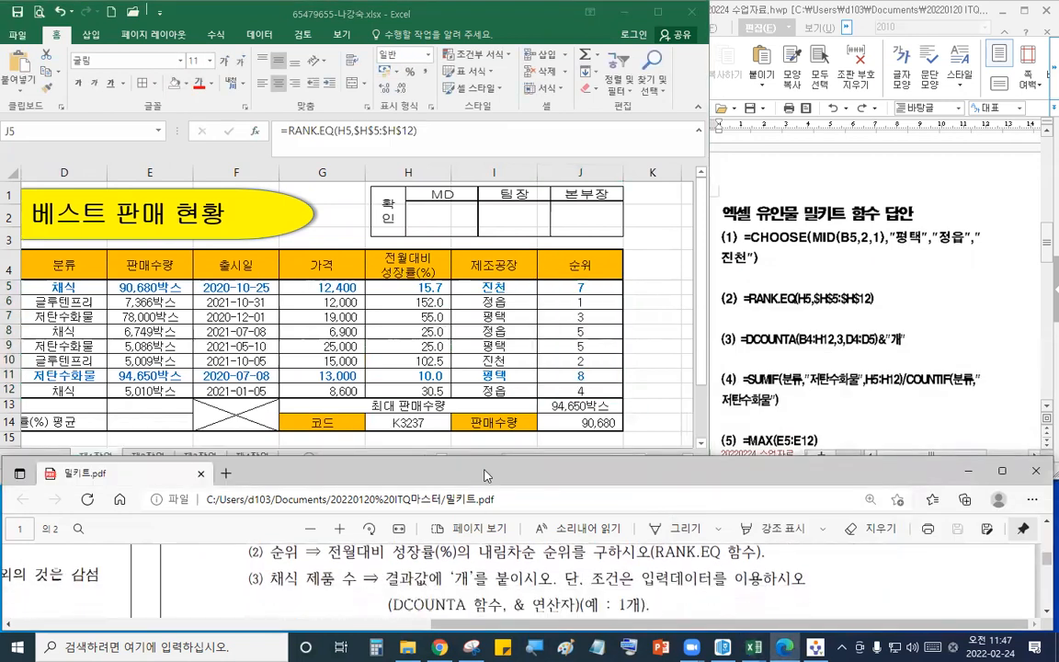
{"action": "left_click", "coordinate": [625, 396]}
{"action": "left_click_drag", "start_coordinate": [610, 460], "coordinate": [496, 457]}
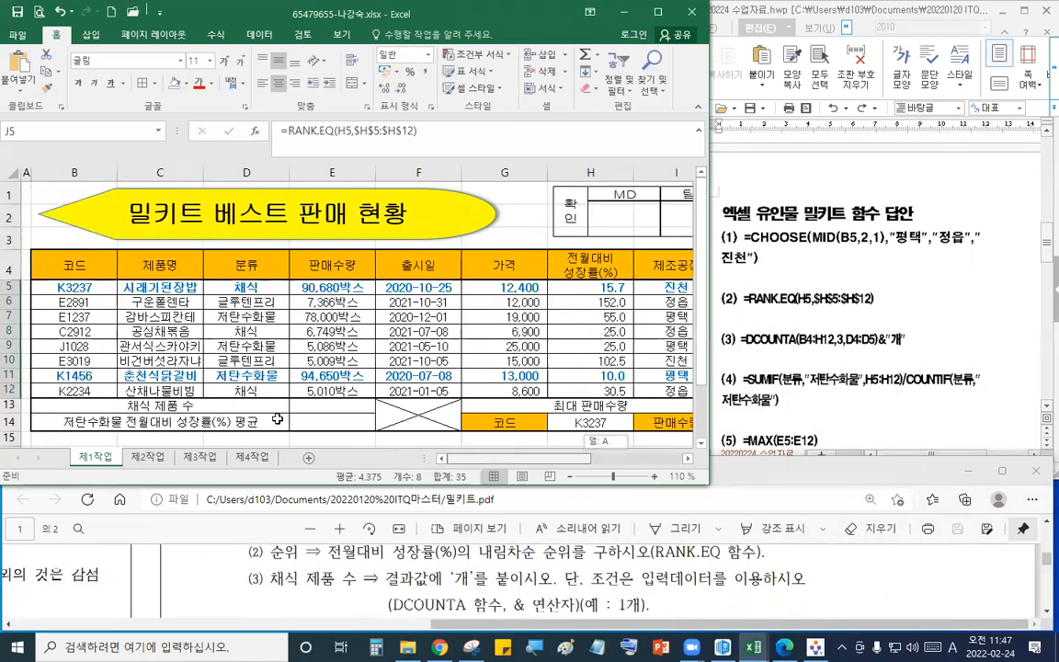
{"action": "left_click", "coordinate": [333, 406]}
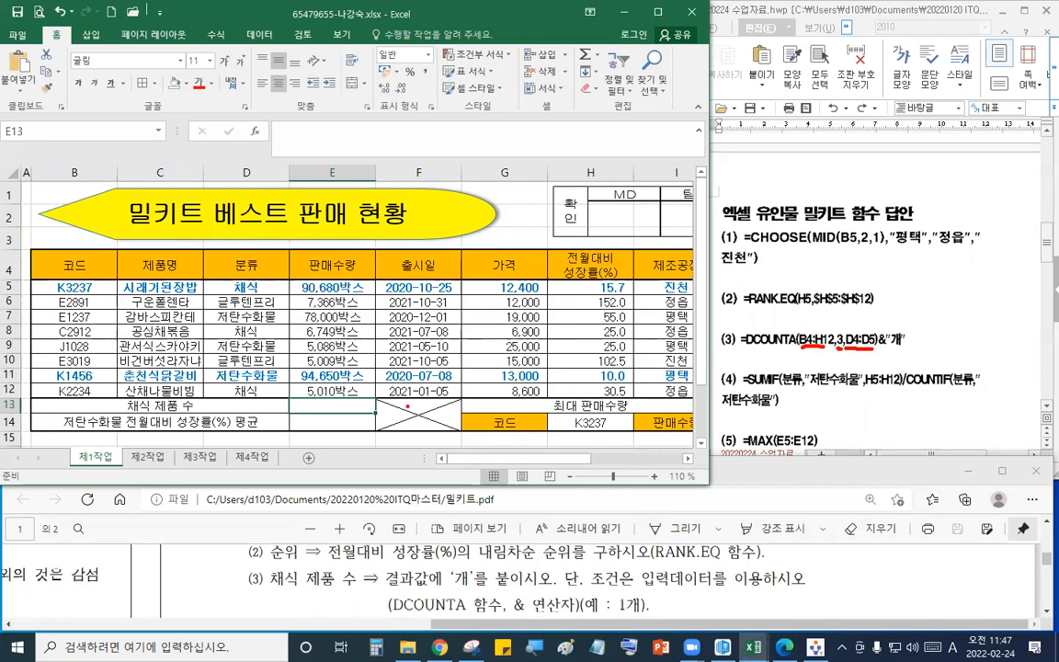
{"action": "key", "text": "Escape"}
{"action": "type", "text": "=DCOU"}
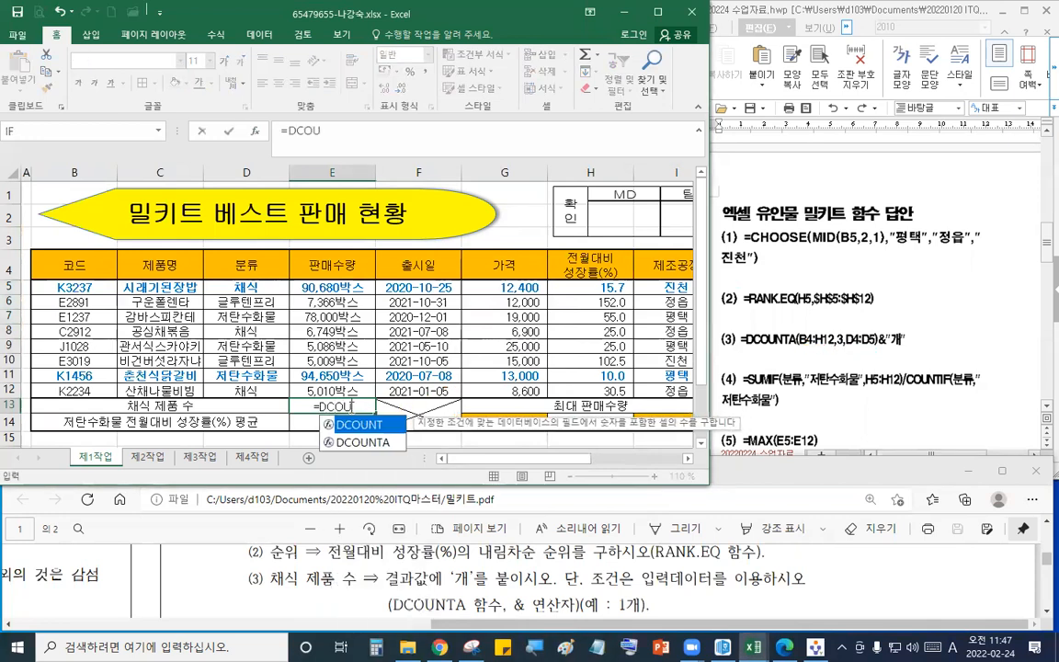
{"action": "key", "text": "Down"}
{"action": "key", "text": "Tab"}
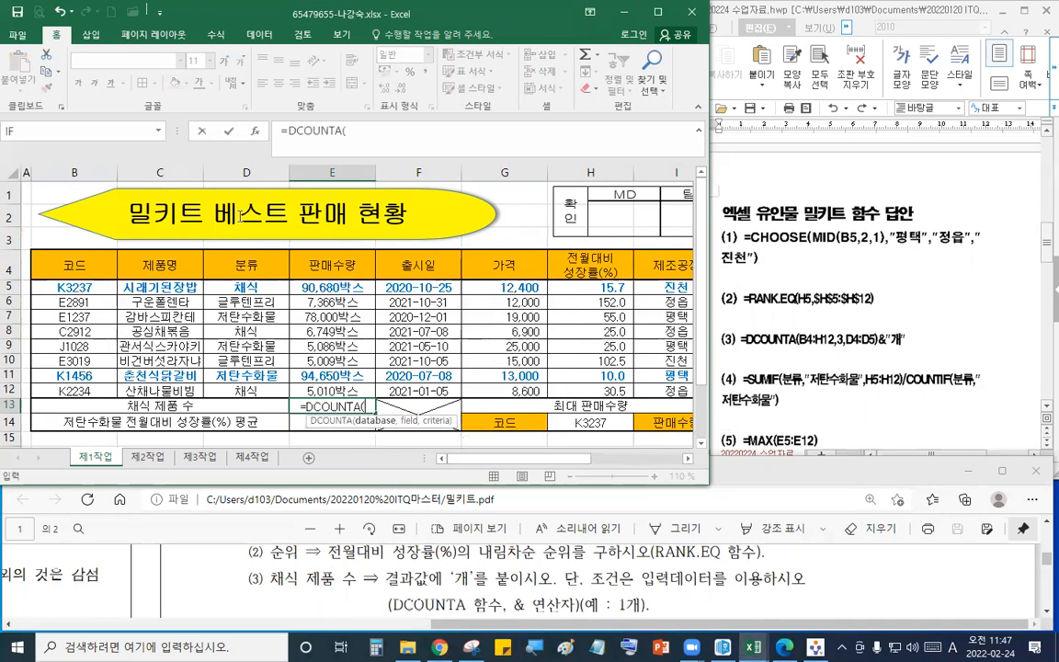
- Open DCOUNTA's arguments and set the database to B4:H12
{"action": "left_click", "coordinate": [256, 131]}
{"action": "left_click_drag", "start_coordinate": [700, 294], "coordinate": [777, 64]}
{"action": "left_click_drag", "start_coordinate": [41, 259], "coordinate": [563, 393]}
{"action": "key", "text": "Tab"}
{"action": "left_click_drag", "start_coordinate": [92, 258], "coordinate": [483, 266]}
{"action": "left_click", "coordinate": [504, 266]}
{"action": "left_click", "coordinate": [591, 266]}
{"action": "left_click", "coordinate": [731, 144]}
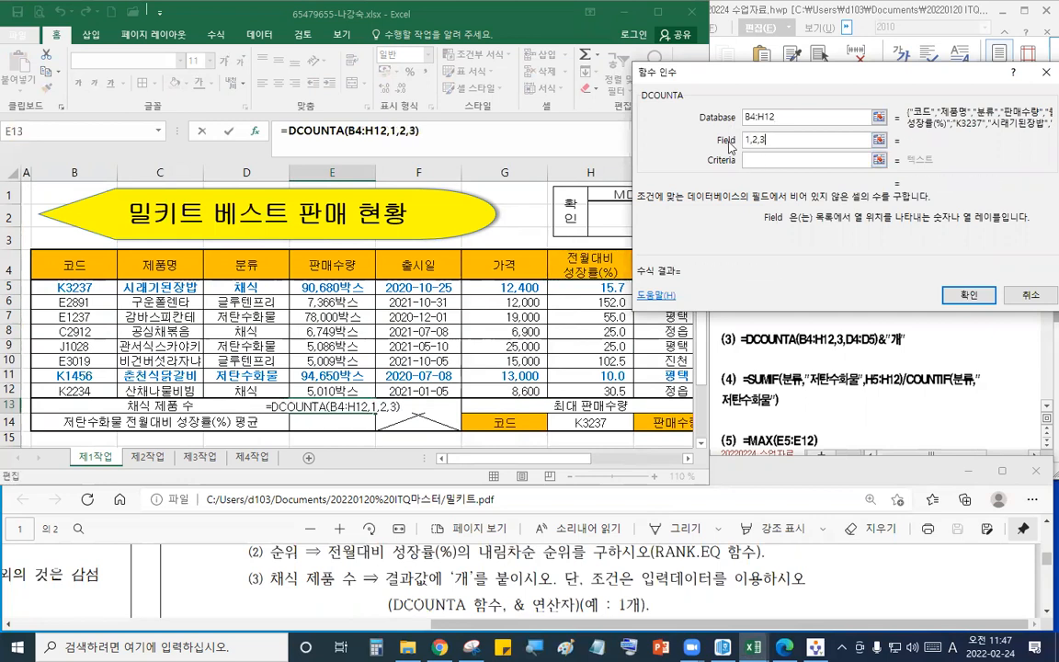
- Set DCOUNTA's field to 7 and criteria to D4:D5, and confirm the function
{"action": "key", "text": "BackSpace"}
{"action": "type", "text": "1"}
{"action": "key", "text": "BackSpace"}
{"action": "type", "text": "2"}
{"action": "key", "text": "BackSpace"}
{"action": "type", "text": "5"}
{"action": "key", "text": "BackSpace"}
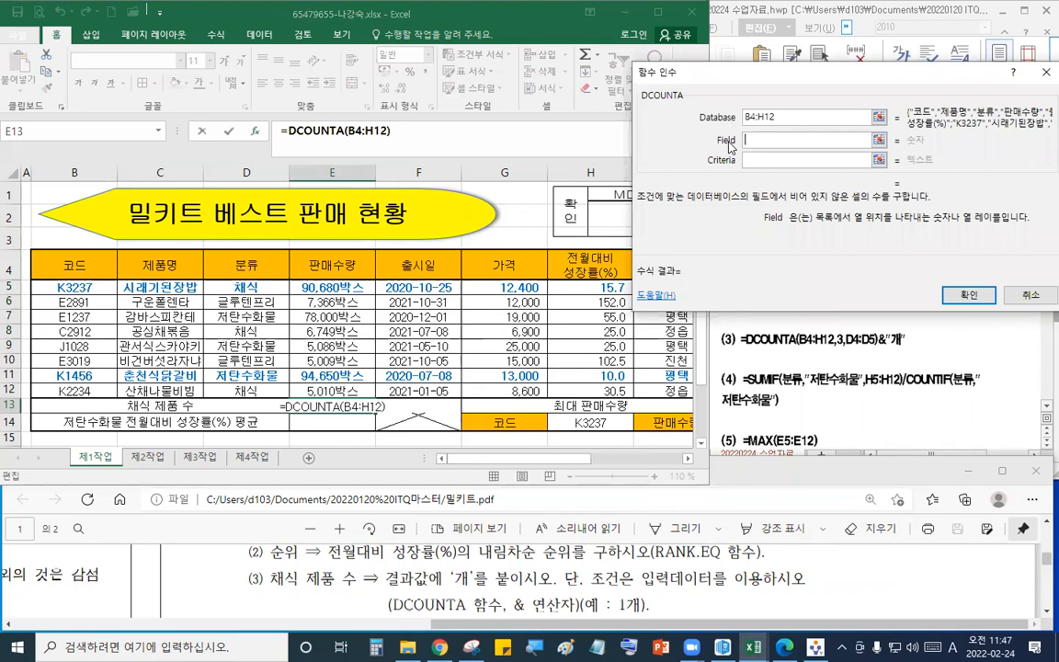
{"action": "type", "text": "7"}
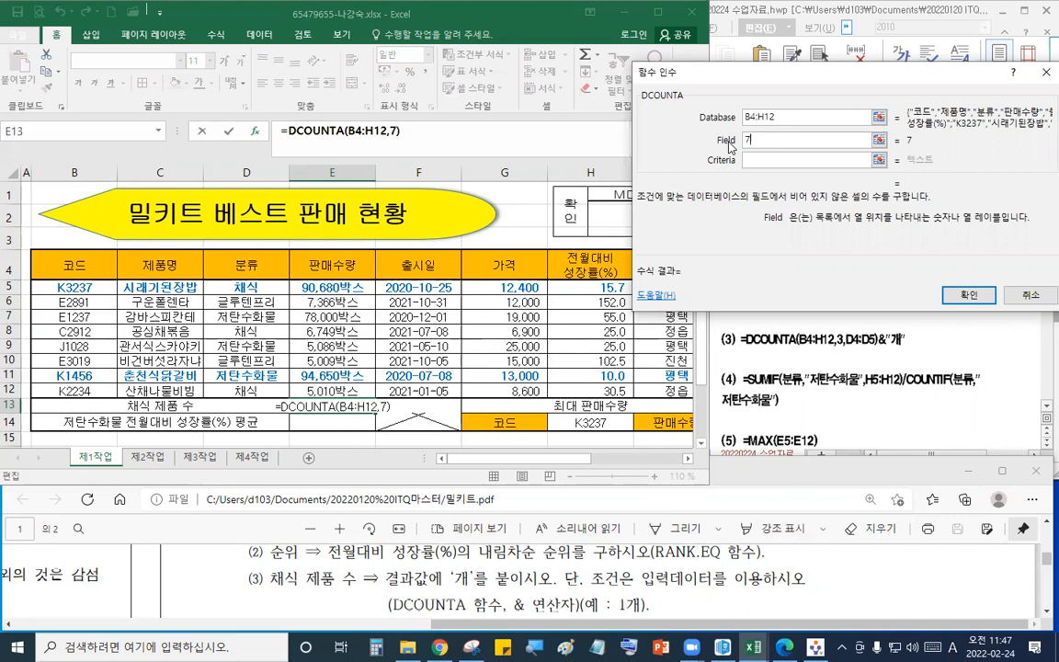
{"action": "key", "text": "Tab"}
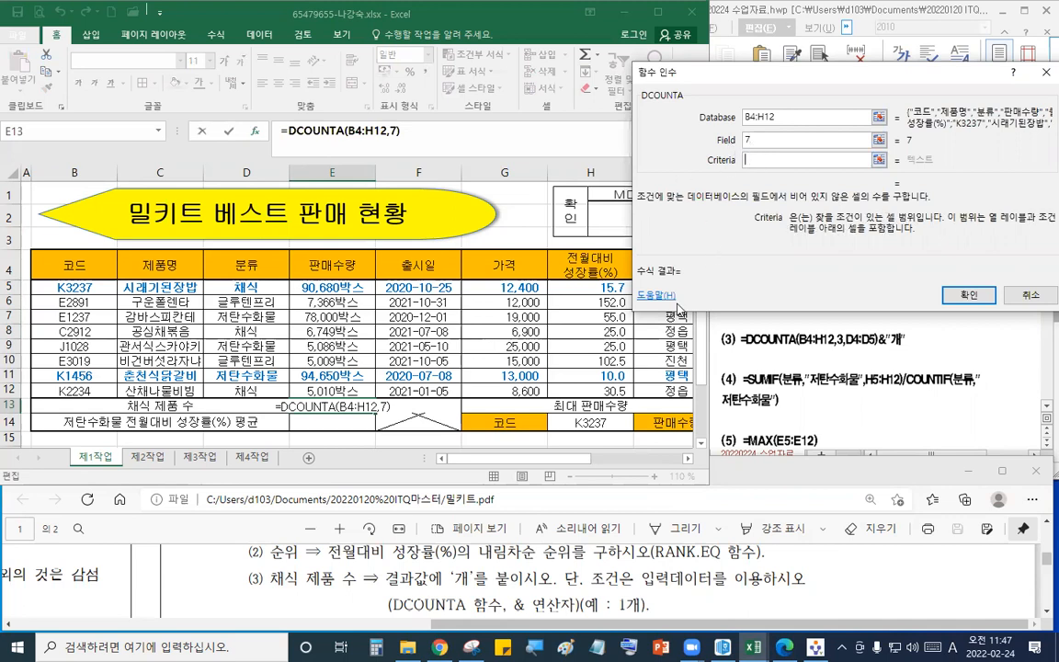
{"action": "left_click_drag", "start_coordinate": [217, 261], "coordinate": [241, 285]}
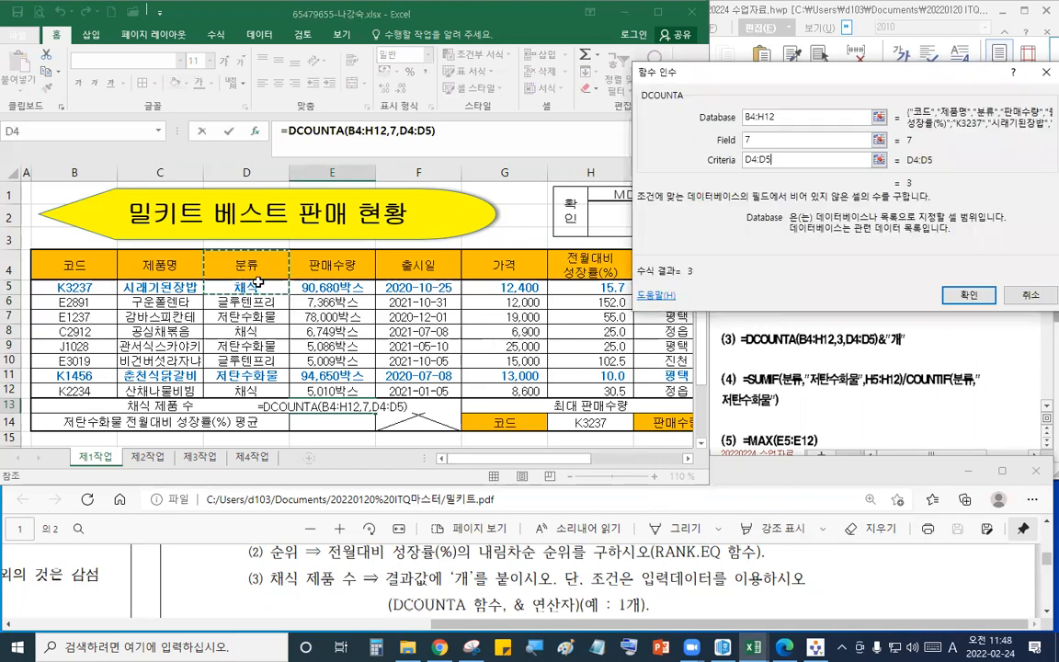
{"action": "left_click", "coordinate": [968, 295]}
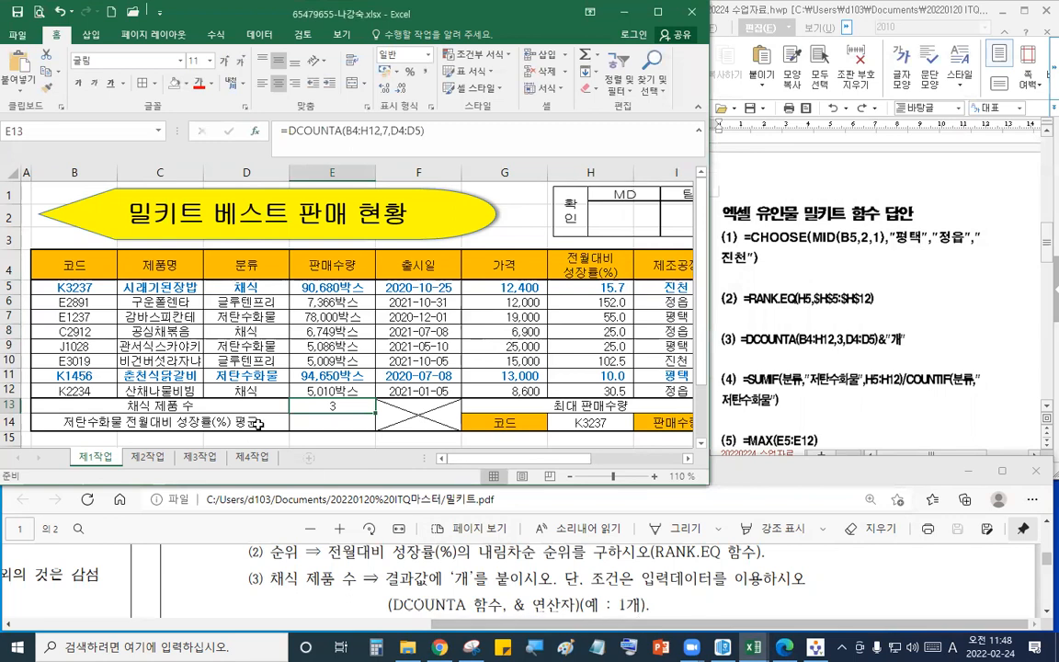
- Append &"개" to the DCOUNTA formula in E13 and confirm
{"action": "left_click", "coordinate": [454, 138]}
{"action": "type", "text": "&"}
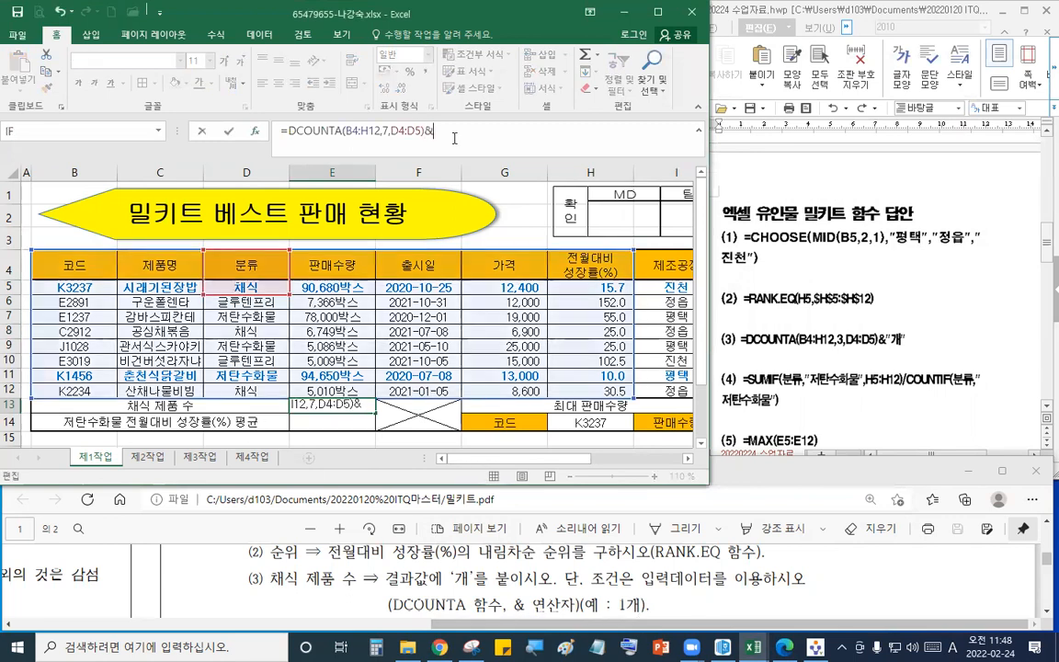
{"action": "type", "text": "\"개\""}
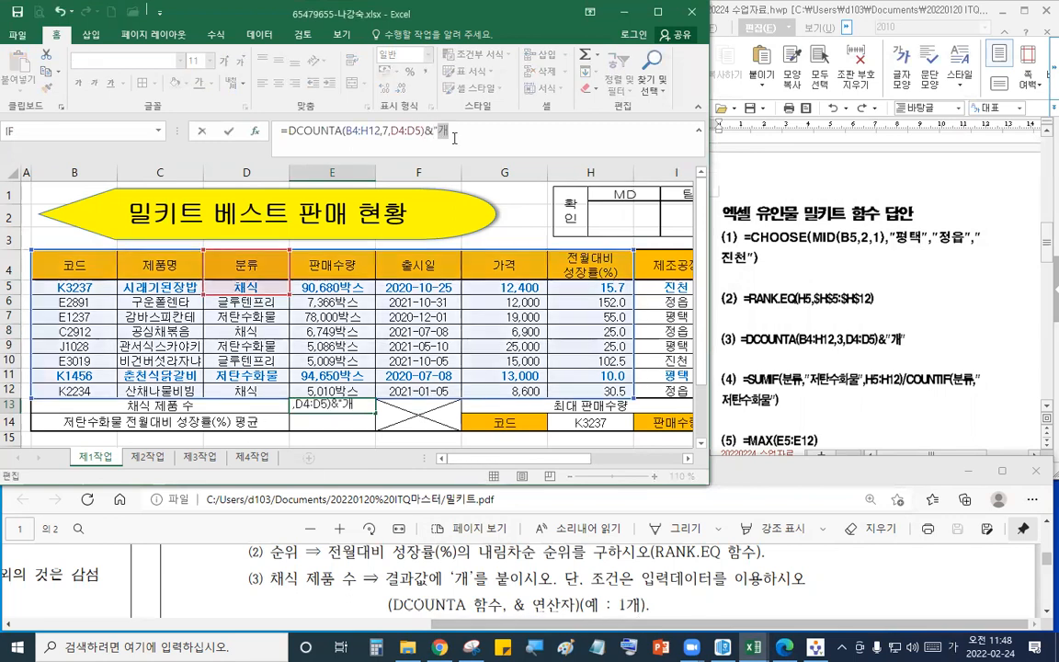
{"action": "key", "text": "Return"}
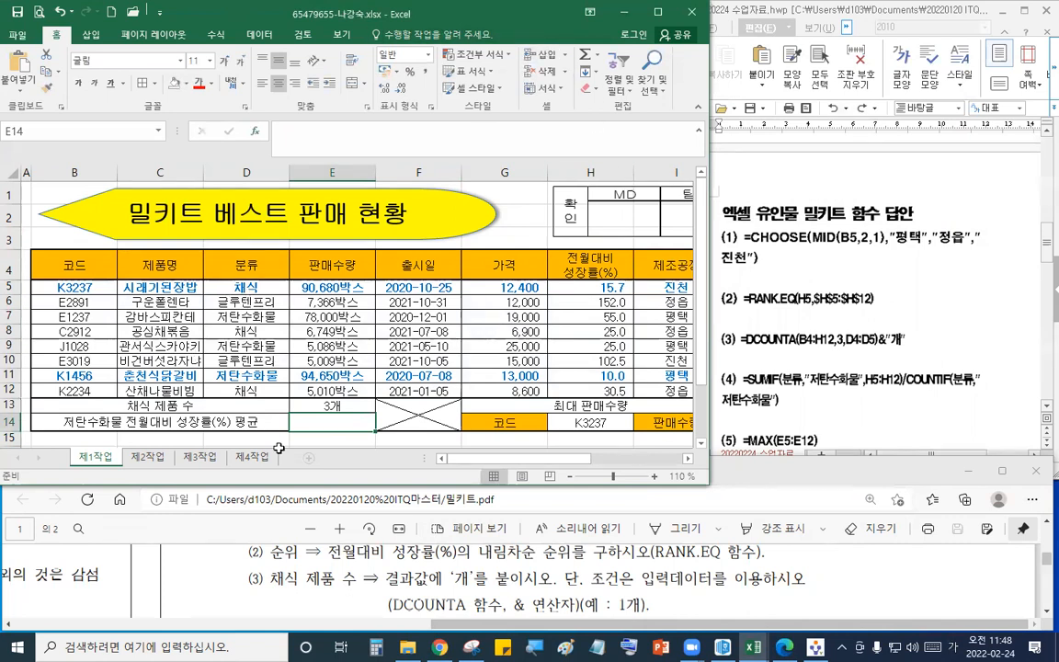
{"action": "key", "text": "Up"}
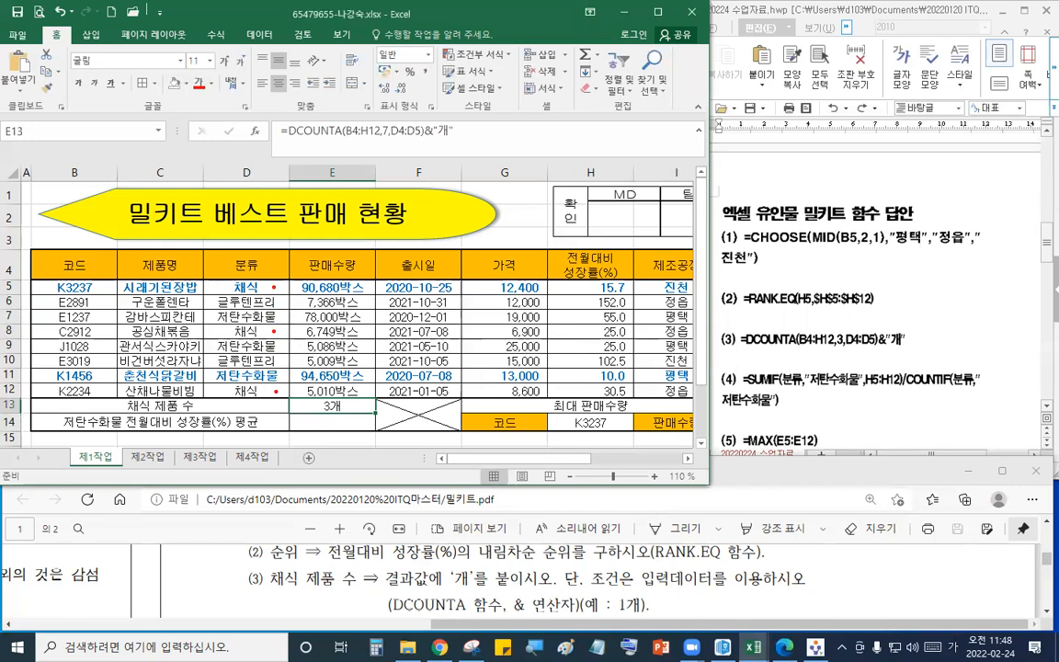
- Scroll the task sheet PDF to item (4) on the low-carb growth-rate average
{"action": "left_click", "coordinate": [356, 426]}
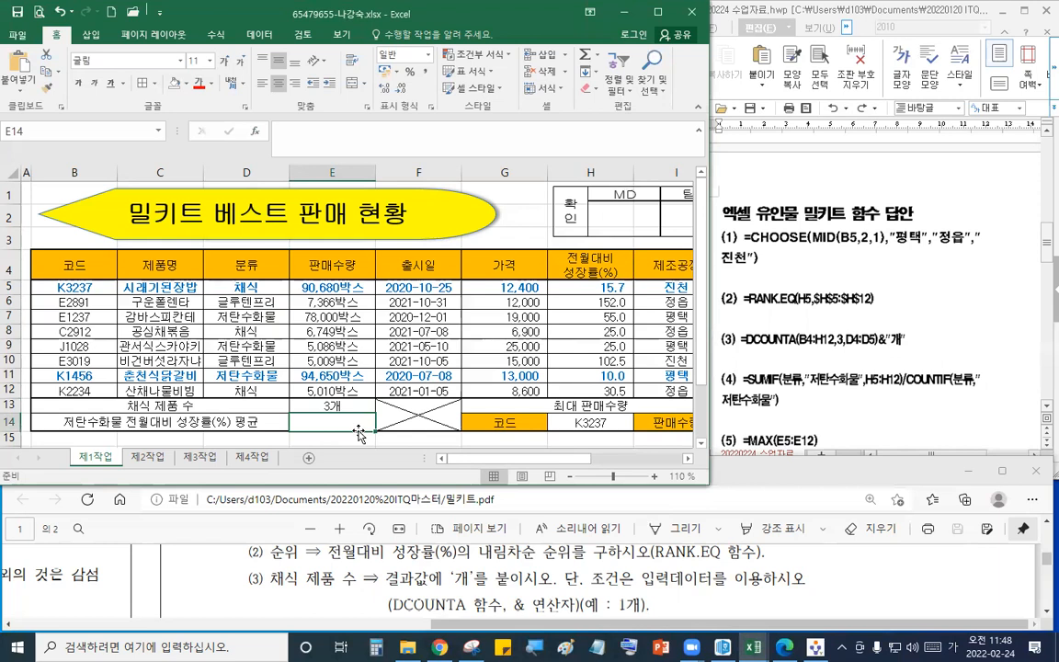
{"action": "left_click", "coordinate": [635, 594]}
{"action": "scroll", "coordinate": [635, 594], "scroll_direction": "down", "scroll_amount": 1}
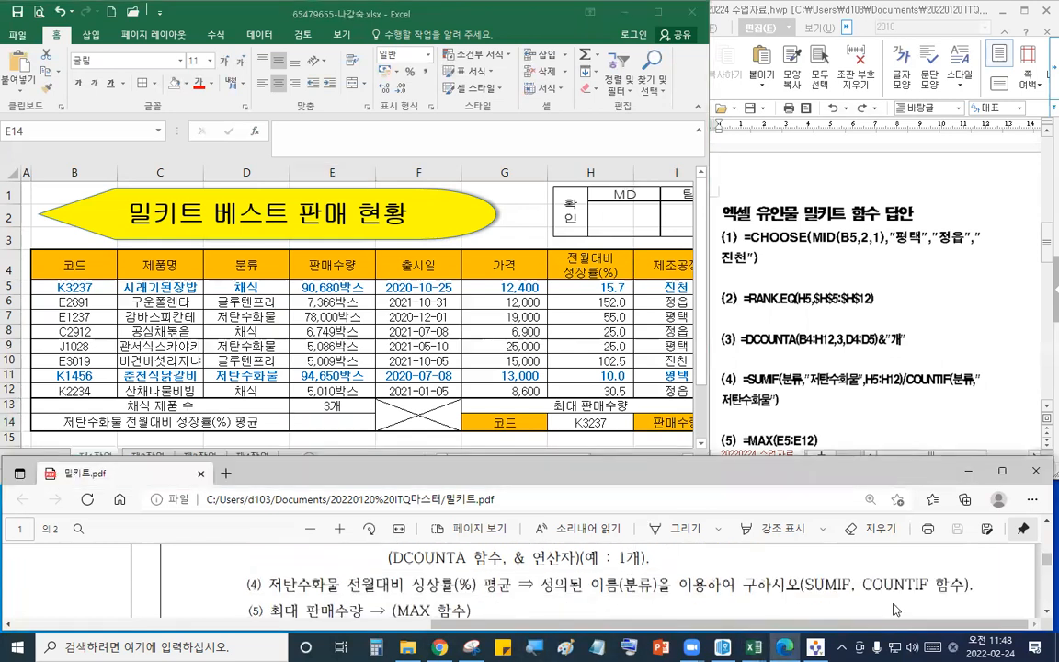
{"action": "key", "text": "ctrl+2"}
{"action": "left_click_drag", "start_coordinate": [863, 554], "coordinate": [850, 630]}
{"action": "left_click_drag", "start_coordinate": [912, 369], "coordinate": [891, 407]}
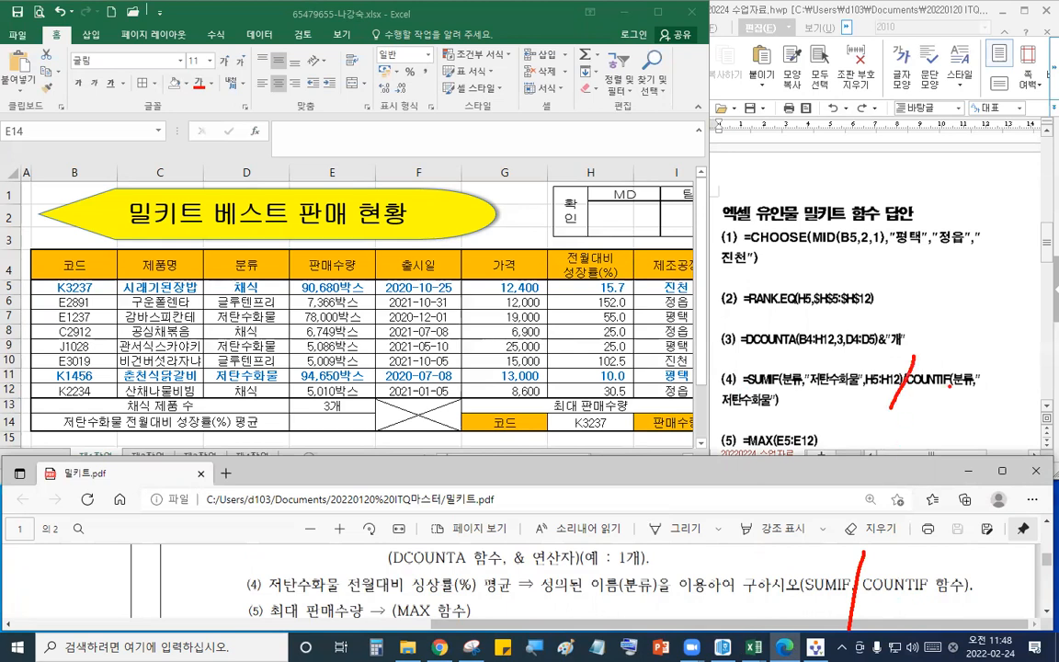
{"action": "key", "text": "Escape"}
{"action": "left_click", "coordinate": [342, 421]}
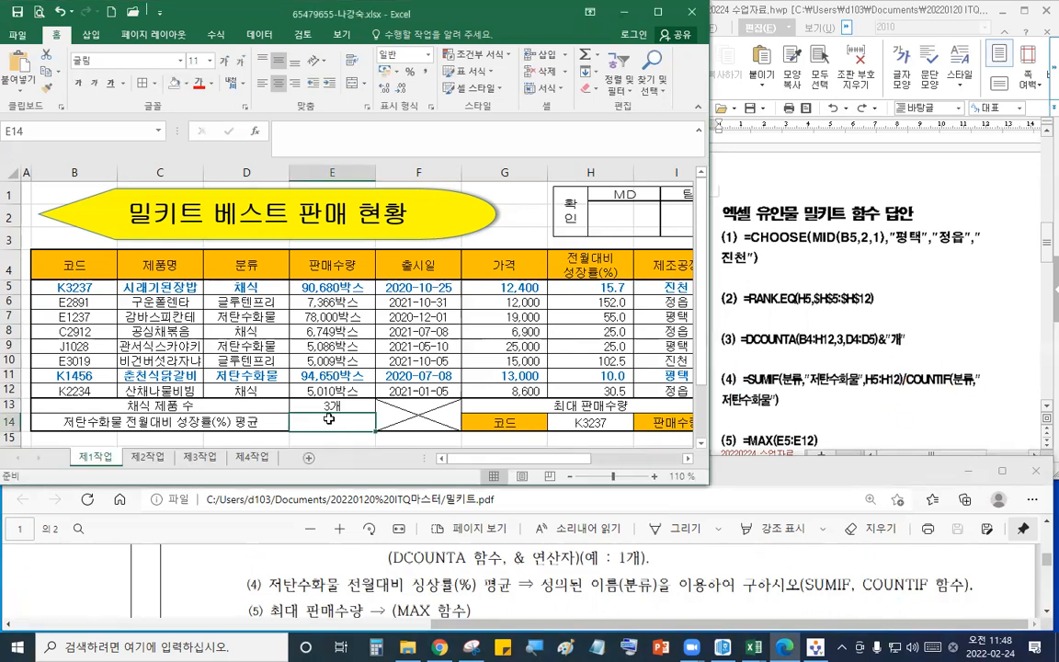
- Start a SUMIF formula in the 저탄수화물 전월대비 성장률(%) 평균 cell E14
{"action": "type", "text": "="}
{"action": "type", "text": "sumi"}
{"action": "key", "text": "BackSpace"}
{"action": "key", "text": "BackSpace"}
{"action": "key", "text": "BackSpace"}
{"action": "key", "text": "BackSpace"}
{"action": "key", "text": "Hangul"}
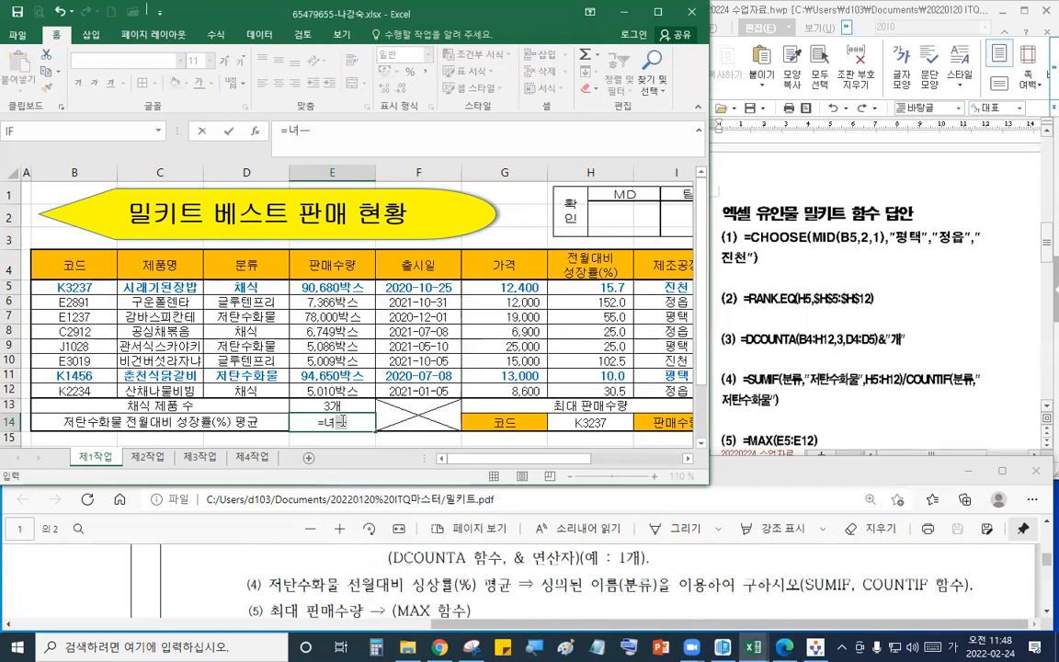
{"action": "key", "text": "BackSpace"}
{"action": "type", "text": "=SUM"}
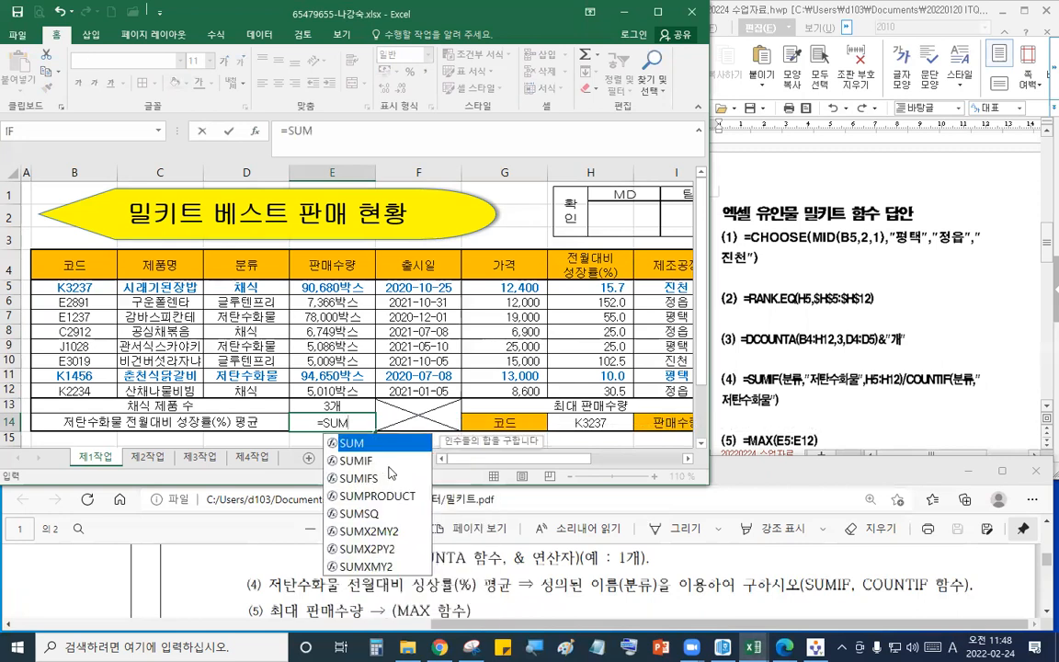
{"action": "double_click", "coordinate": [388, 467]}
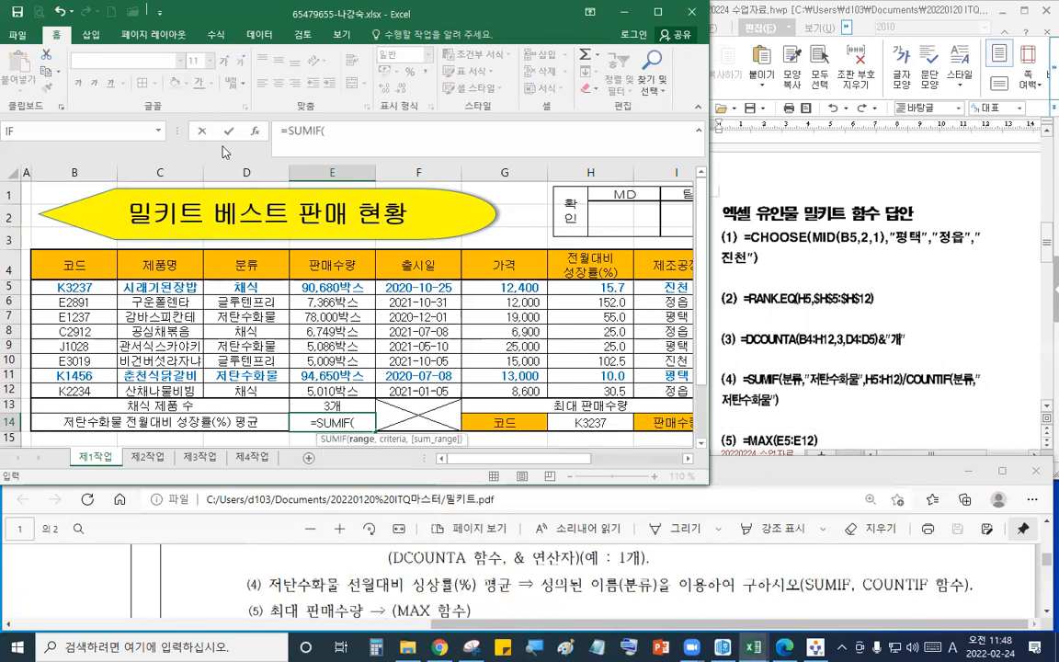
- Open SUMIF's arguments and set range to 분류, criteria to D7 and sum range to H5:H12
{"action": "left_click", "coordinate": [255, 131]}
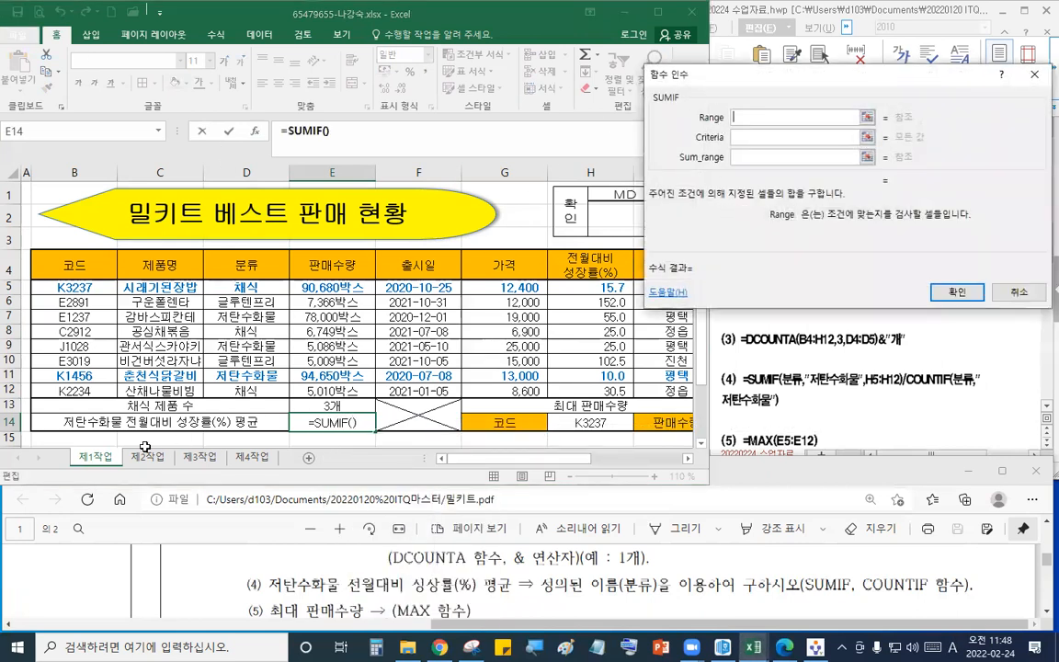
{"action": "left_click_drag", "start_coordinate": [241, 286], "coordinate": [257, 389]}
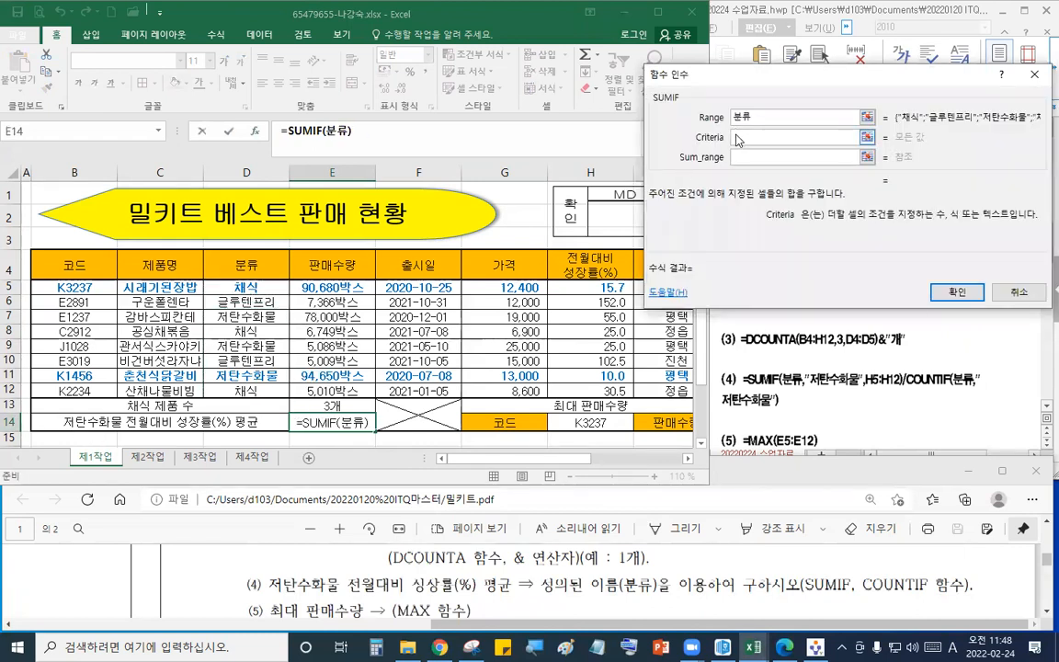
{"action": "left_click", "coordinate": [273, 317]}
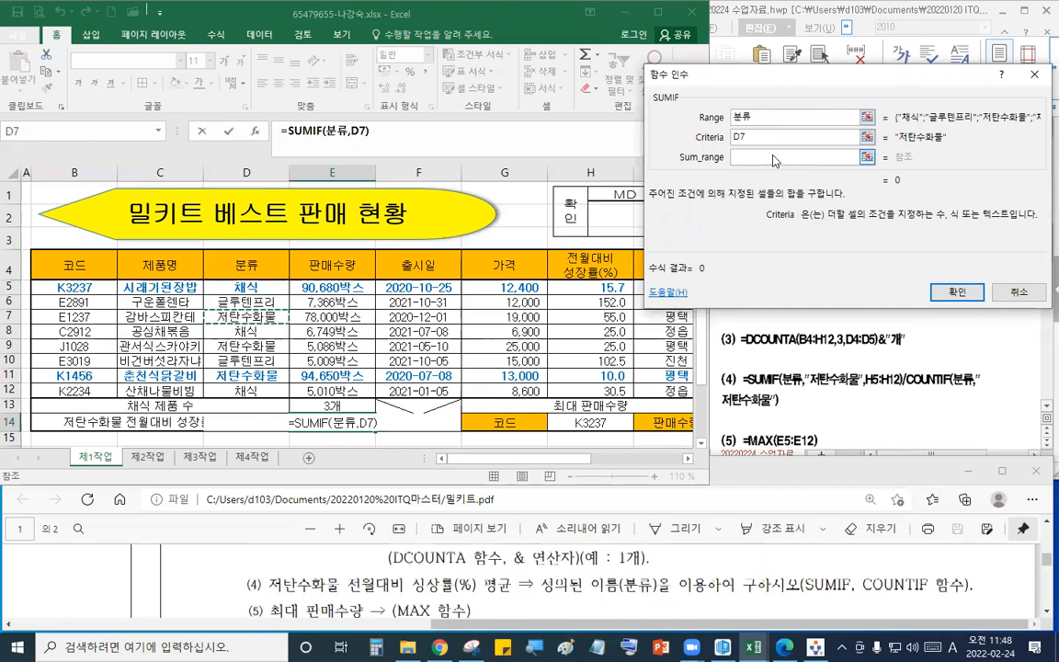
{"action": "key", "text": "Tab"}
{"action": "left_click_drag", "start_coordinate": [614, 287], "coordinate": [615, 390]}
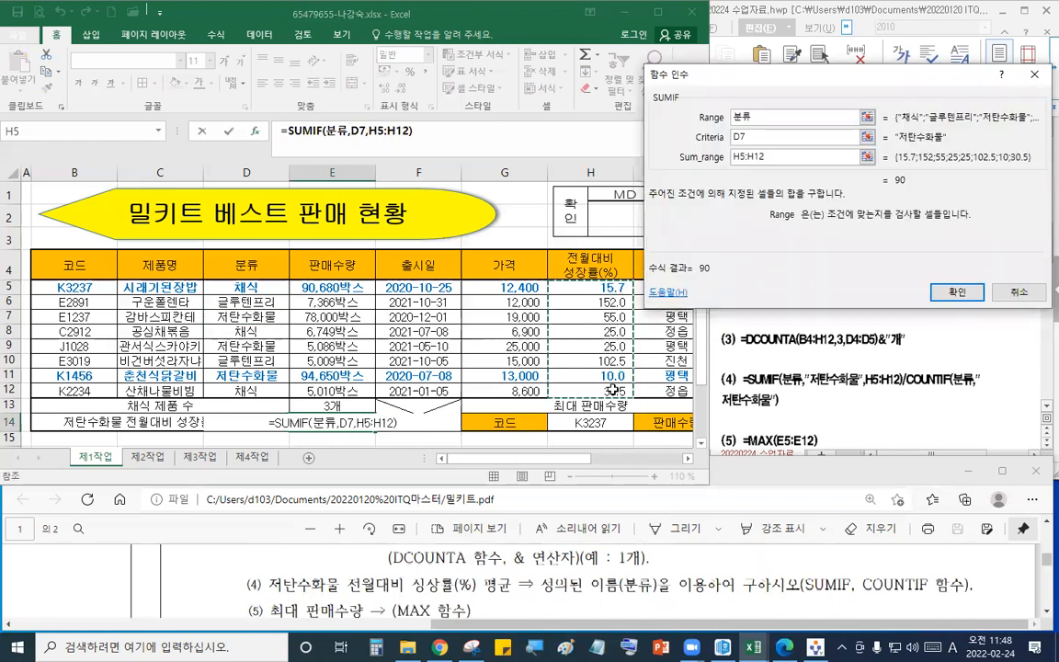
- Append a division by a COUNTIF function to the E14 formula
{"action": "left_click", "coordinate": [456, 136]}
{"action": "type", "text": "/"}
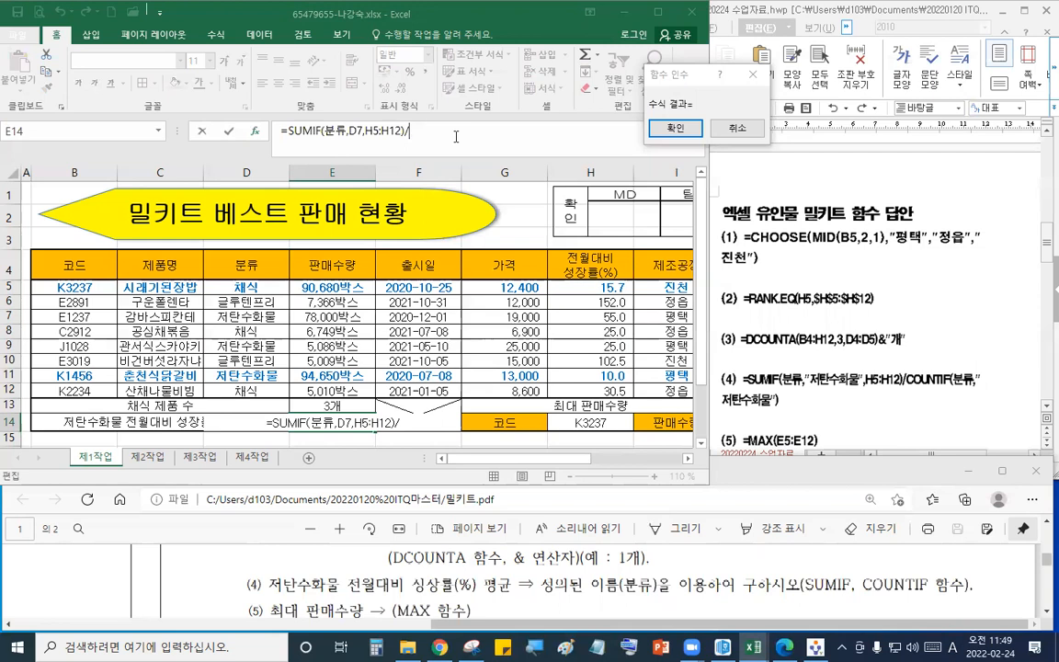
{"action": "type", "text": "COU"}
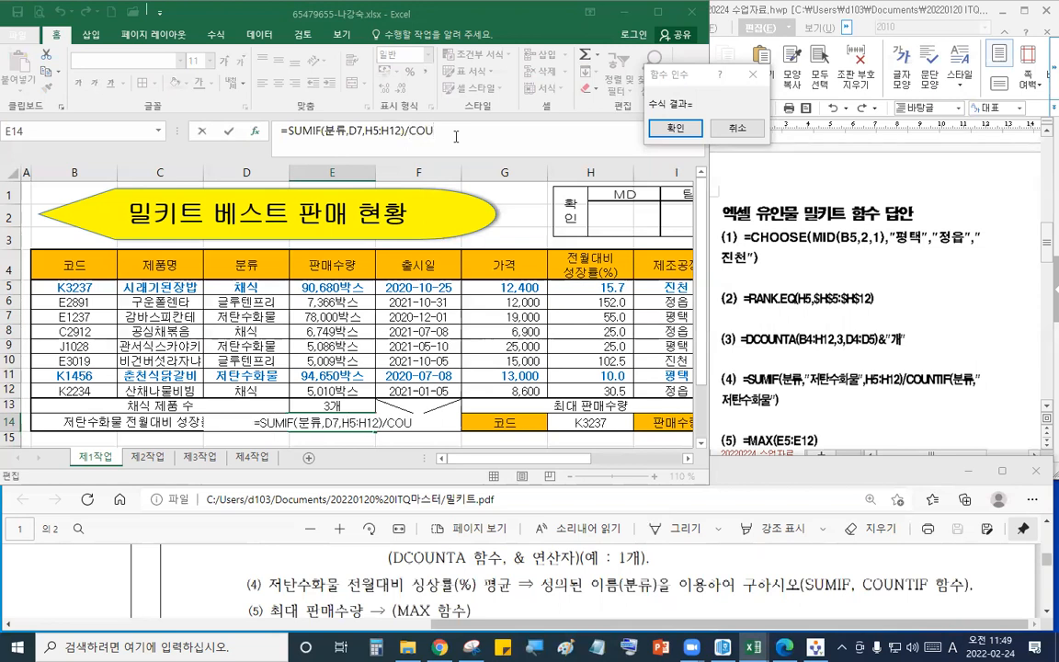
{"action": "type", "text": "NTIF("}
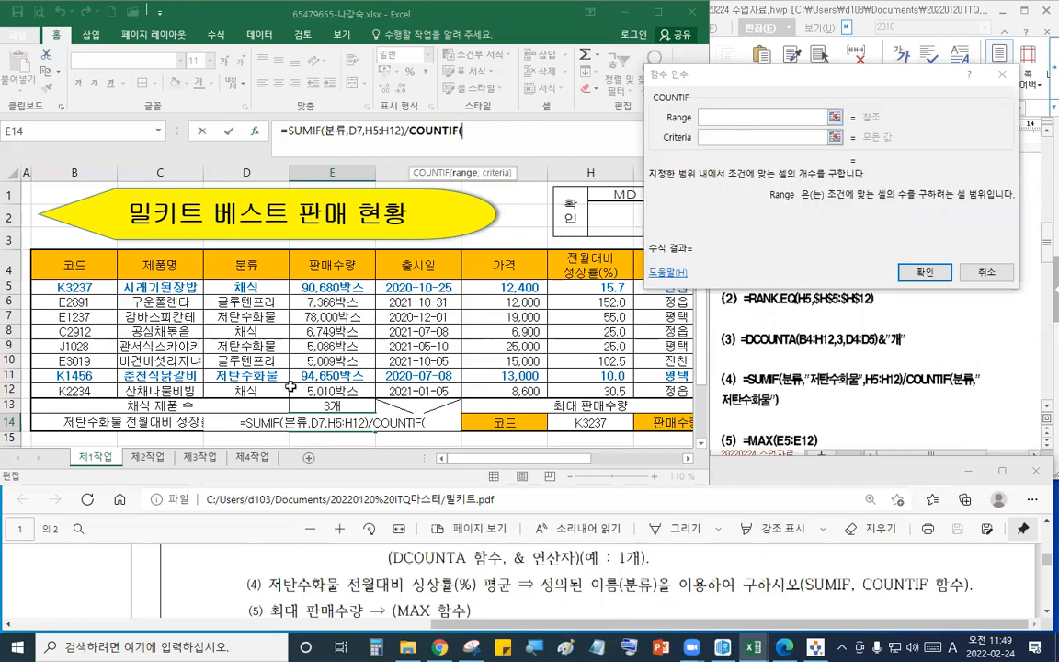
- Set COUNTIF's range to 분류 and criteria to D7, and confirm the formula
{"action": "left_click_drag", "start_coordinate": [263, 292], "coordinate": [262, 390]}
{"action": "left_click", "coordinate": [710, 131]}
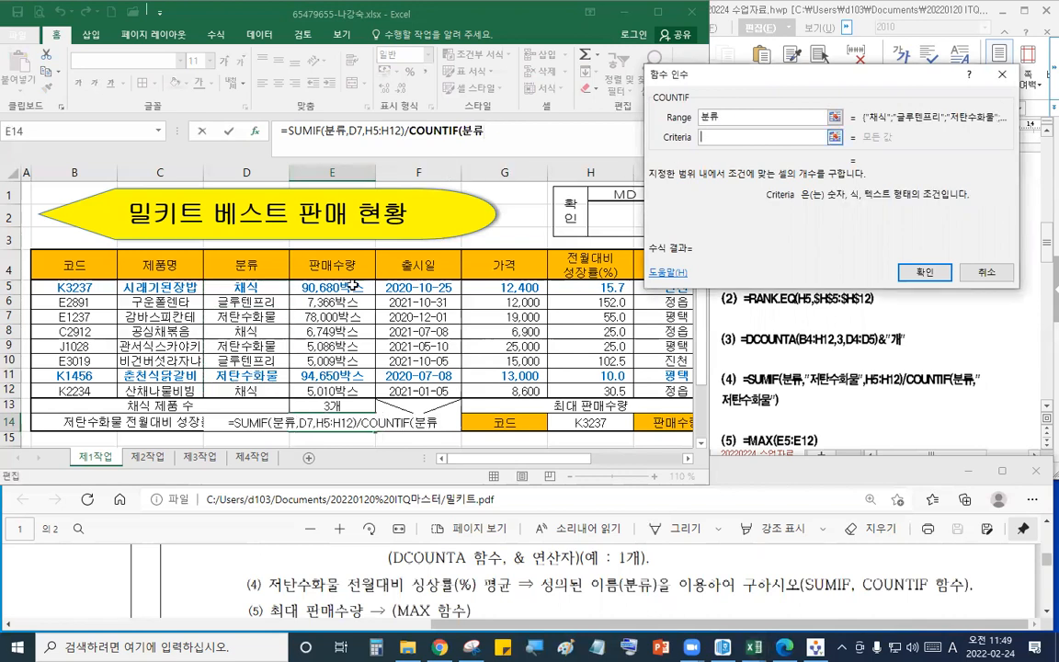
{"action": "left_click", "coordinate": [247, 317]}
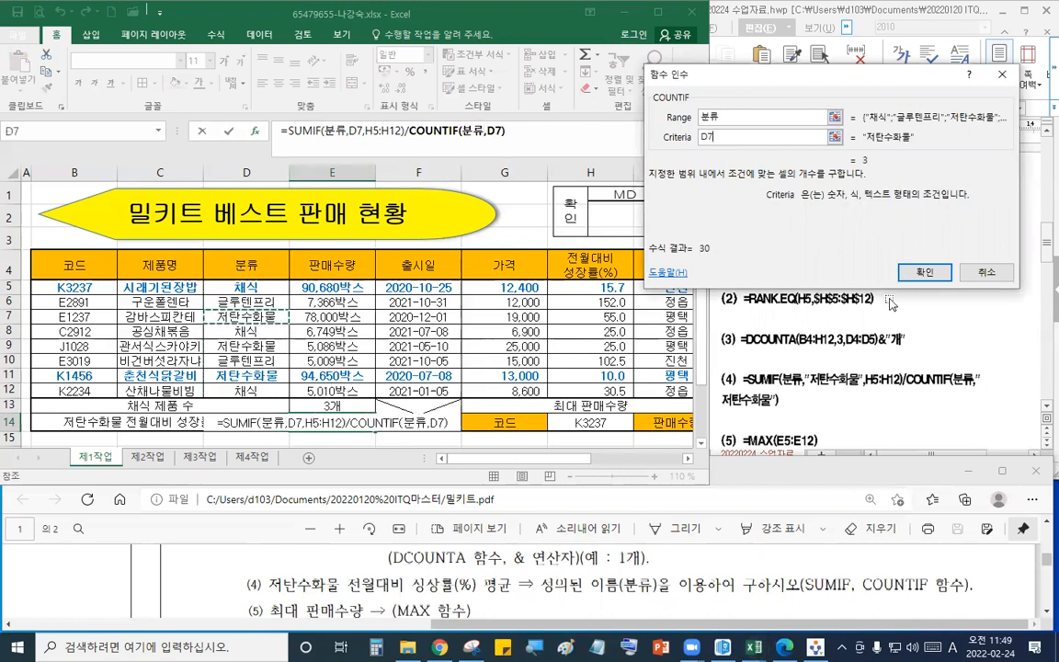
{"action": "key", "text": "Return"}
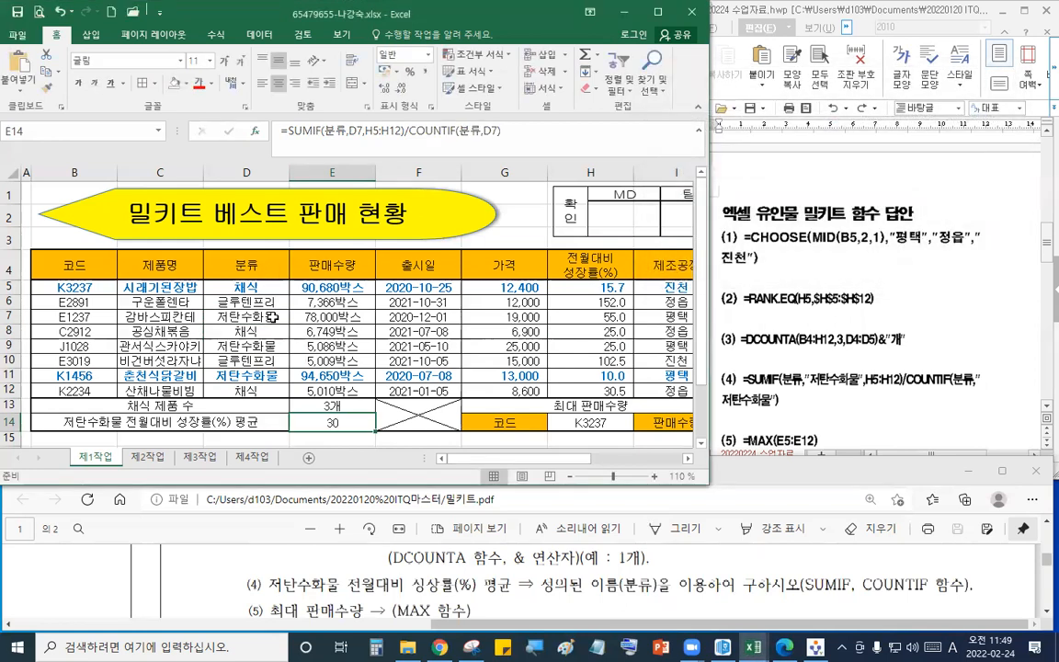
- Fill the 저탄수화물 category cells D7, D9, D11 and growth rates H7, H9, H11 with yellow
{"action": "left_click", "coordinate": [270, 317]}
{"action": "left_click", "coordinate": [274, 347], "text": "ctrl"}
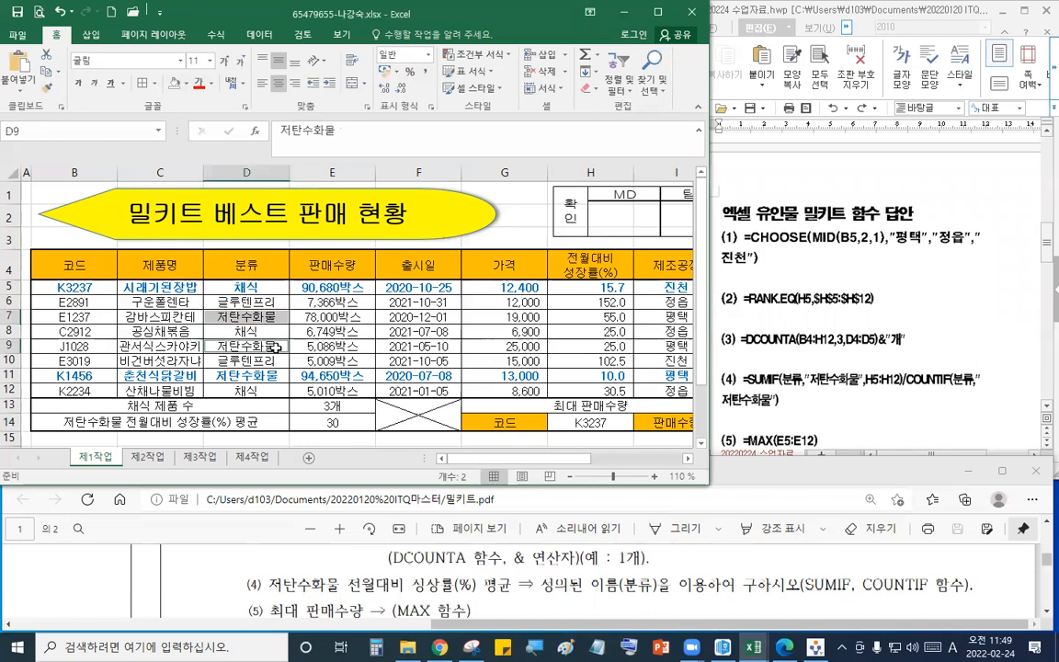
{"action": "left_click", "coordinate": [276, 375], "text": "ctrl"}
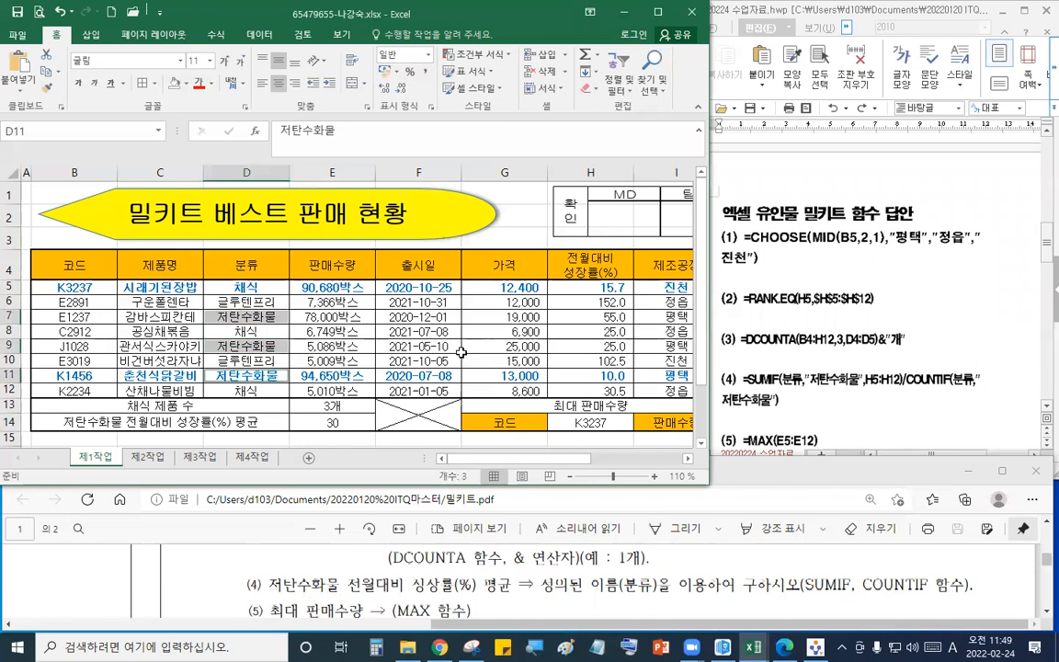
{"action": "left_click", "coordinate": [587, 317], "text": "ctrl"}
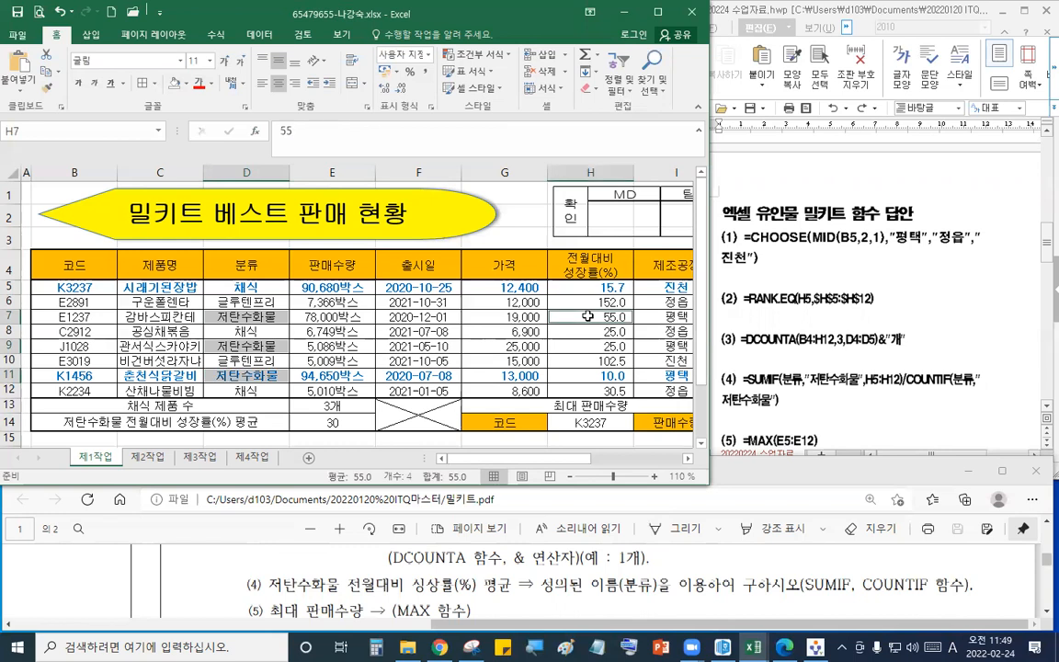
{"action": "left_click", "coordinate": [572, 350], "text": "ctrl"}
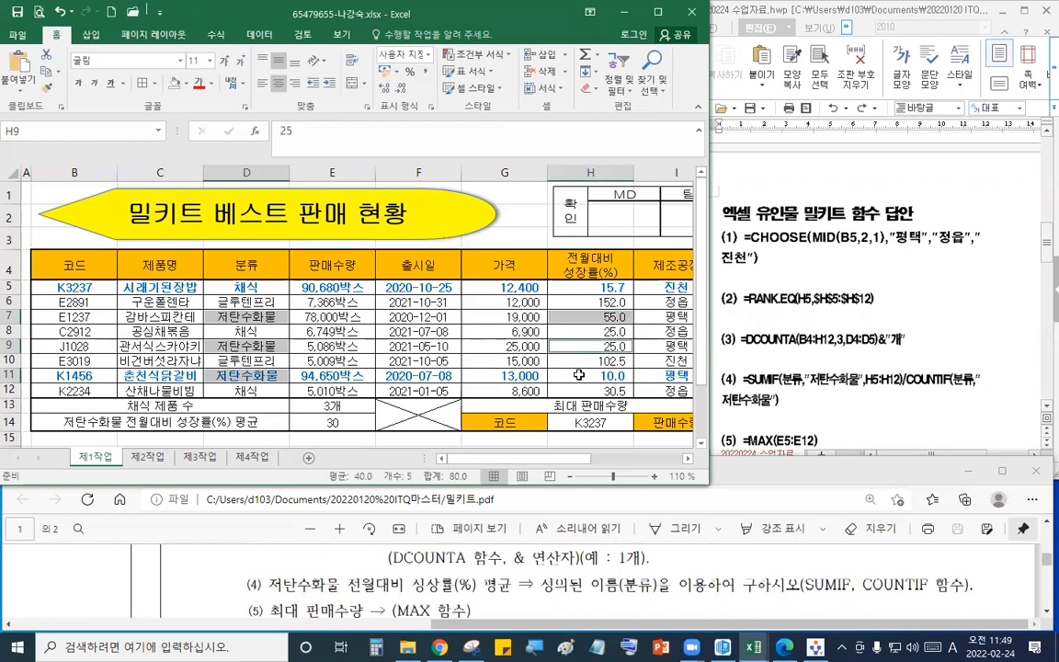
{"action": "left_click", "coordinate": [579, 375], "text": "ctrl"}
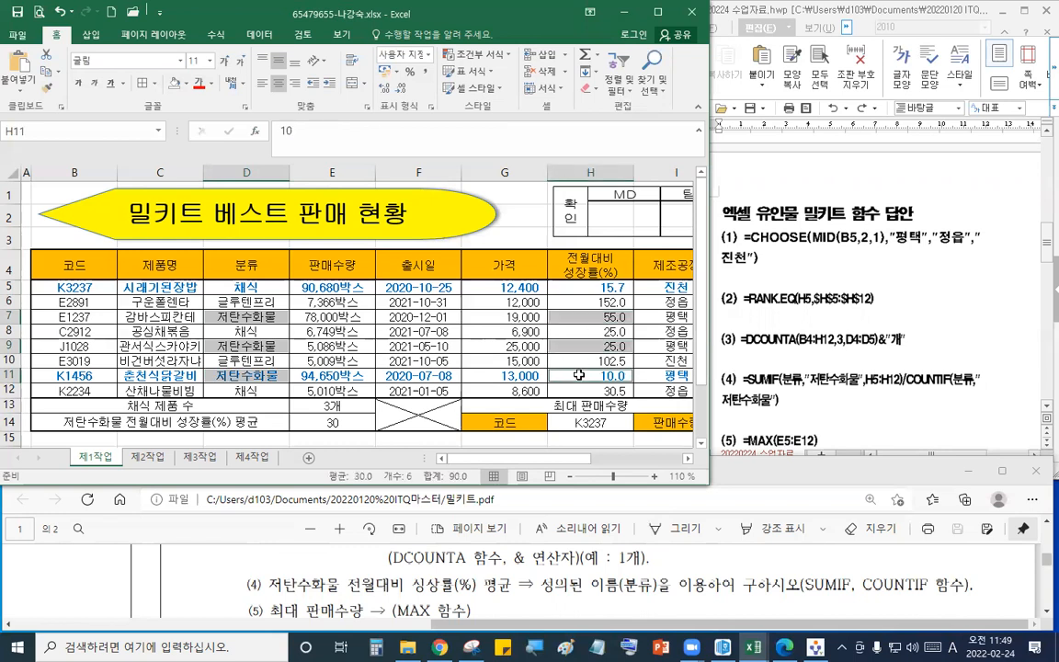
{"action": "left_click", "coordinate": [185, 83]}
{"action": "left_click", "coordinate": [211, 198]}
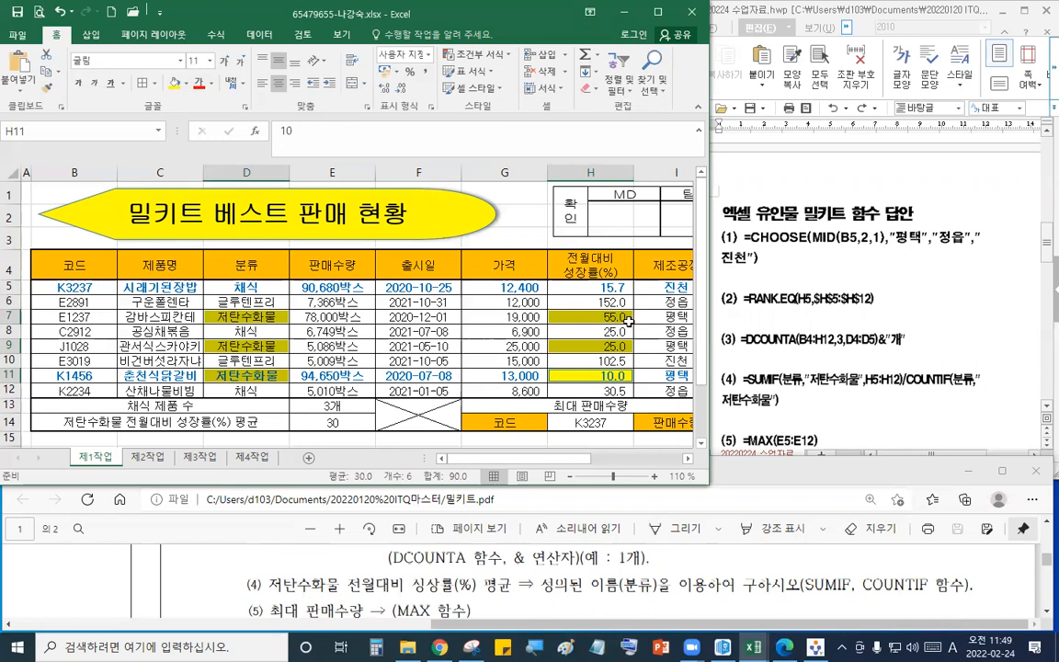
{"action": "mouse_move", "coordinate": [631, 321]}
{"action": "left_mouse_down"}
{"action": "mouse_move", "coordinate": [601, 320]}
{"action": "mouse_move", "coordinate": [618, 326]}
{"action": "mouse_move", "coordinate": [613, 354]}
{"action": "mouse_move", "coordinate": [627, 353]}
{"action": "mouse_move", "coordinate": [598, 382]}
{"action": "mouse_move", "coordinate": [616, 372]}
{"action": "left_mouse_up"}
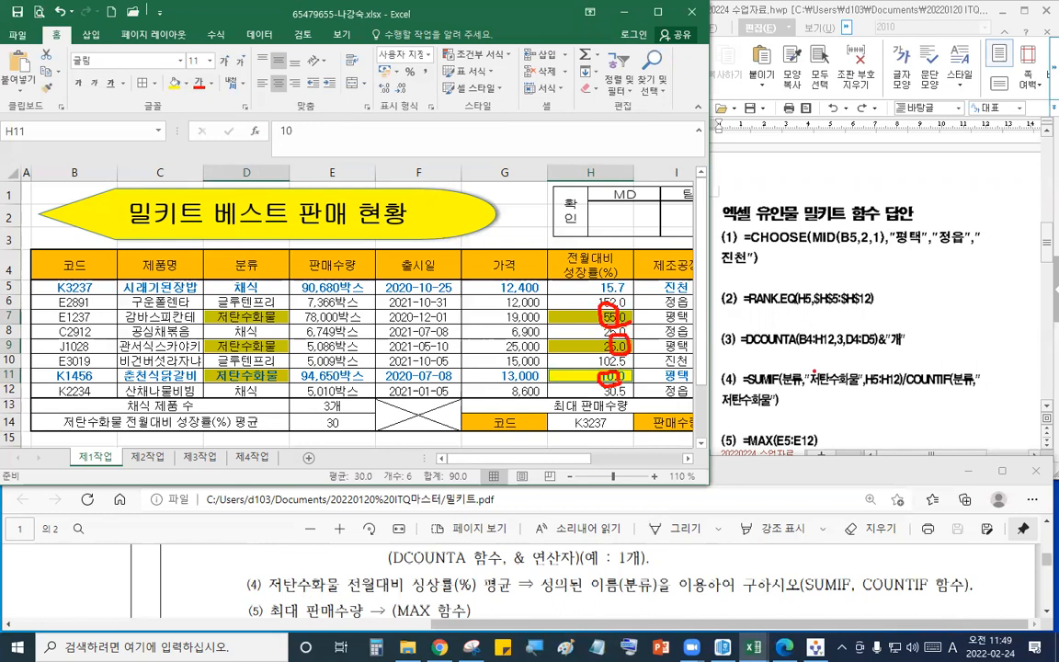
{"action": "left_click_drag", "start_coordinate": [740, 390], "coordinate": [924, 389]}
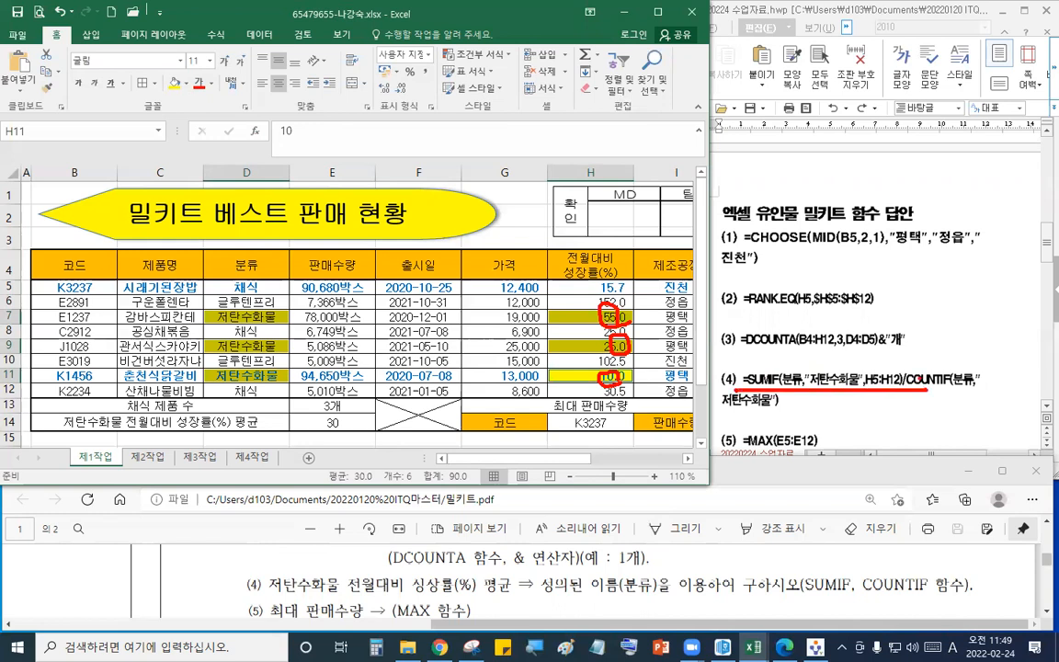
{"action": "left_click_drag", "start_coordinate": [942, 315], "coordinate": [839, 471]}
{"action": "key", "text": "ctrl+z"}
{"action": "key", "text": "ctrl+z"}
{"action": "left_click_drag", "start_coordinate": [927, 335], "coordinate": [876, 469]}
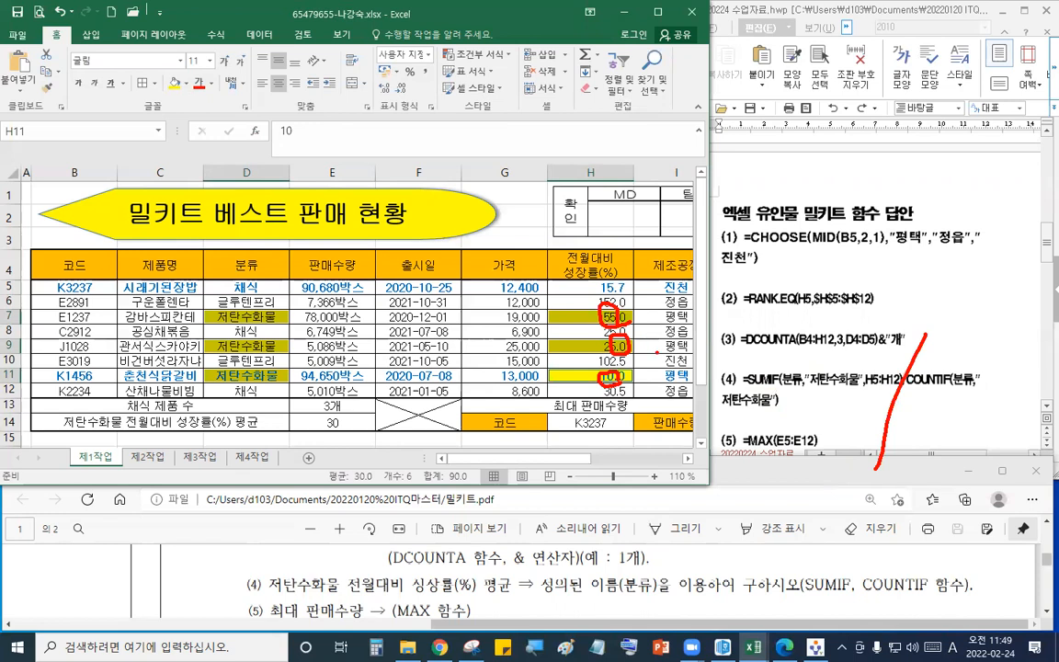
{"action": "left_click_drag", "start_coordinate": [791, 403], "coordinate": [855, 405]}
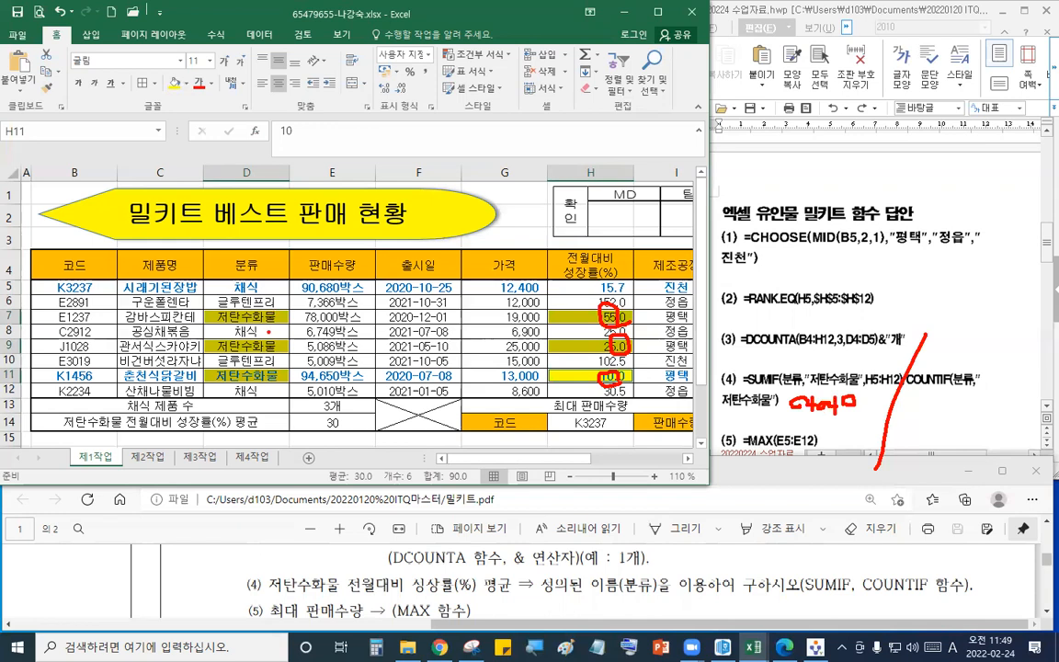
{"action": "mouse_move", "coordinate": [942, 392]}
{"action": "left_mouse_down"}
{"action": "mouse_move", "coordinate": [941, 416]}
{"action": "mouse_move", "coordinate": [916, 451]}
{"action": "left_mouse_up"}
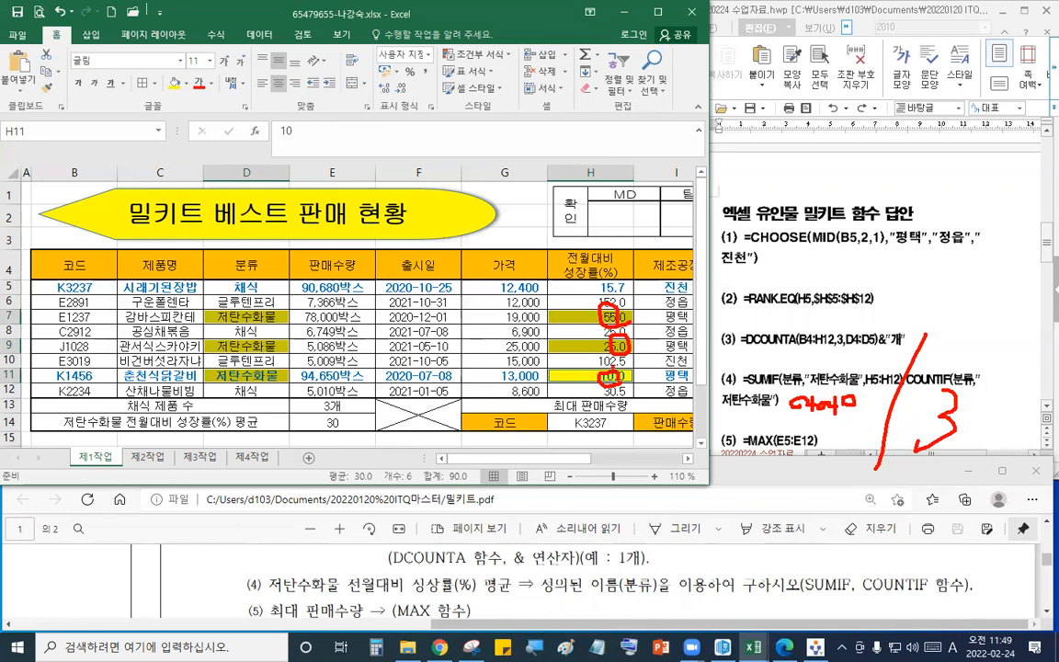
{"action": "key", "text": "Escape"}
{"action": "left_click", "coordinate": [445, 342]}
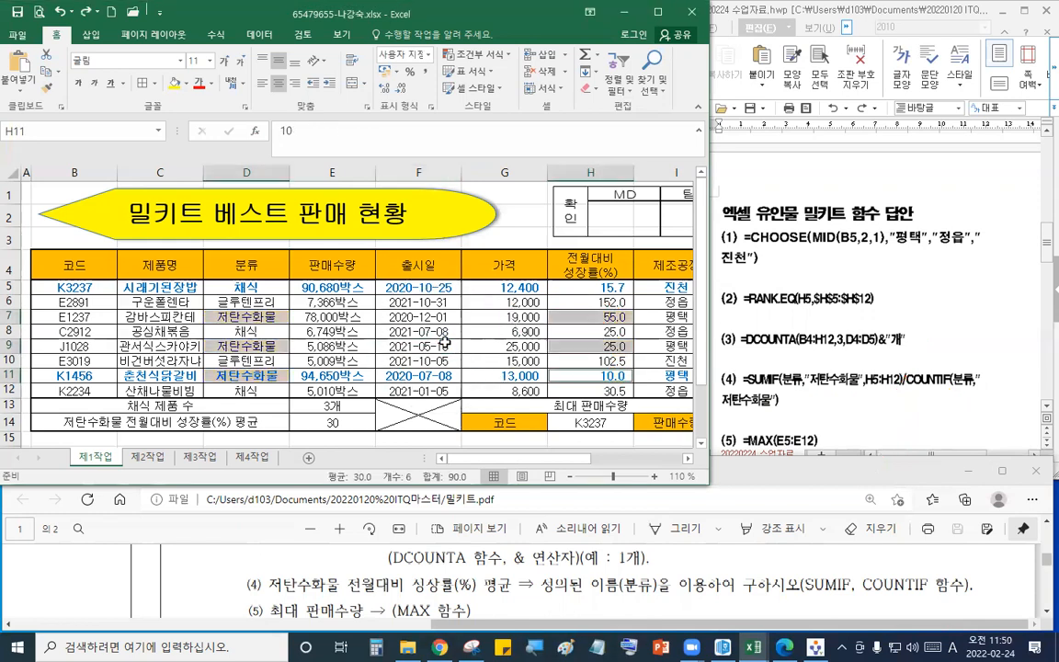
{"action": "left_click", "coordinate": [475, 361]}
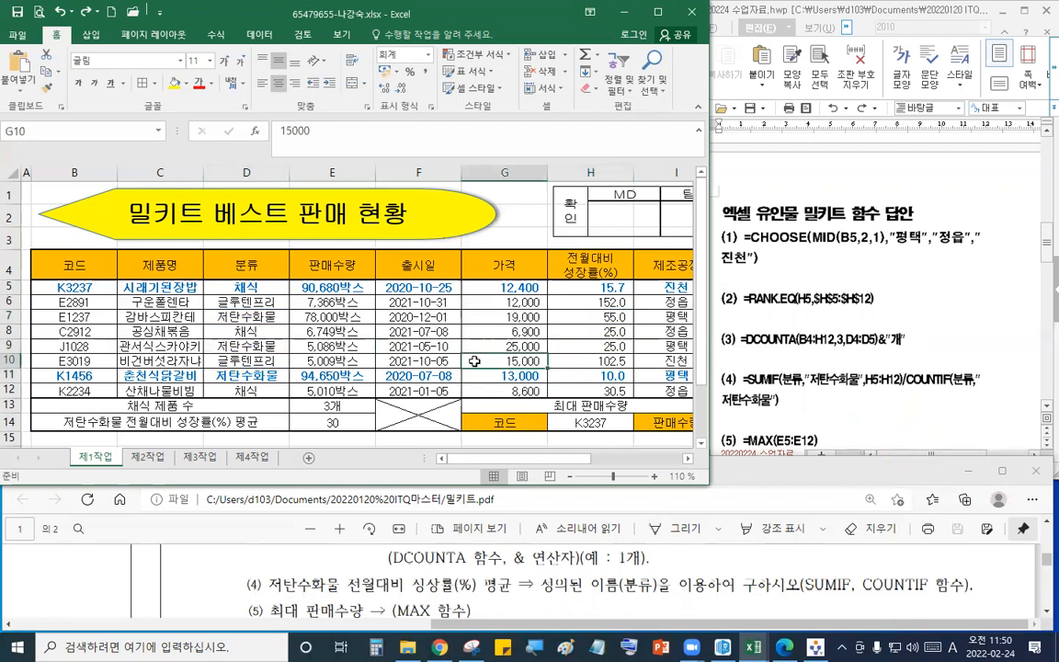